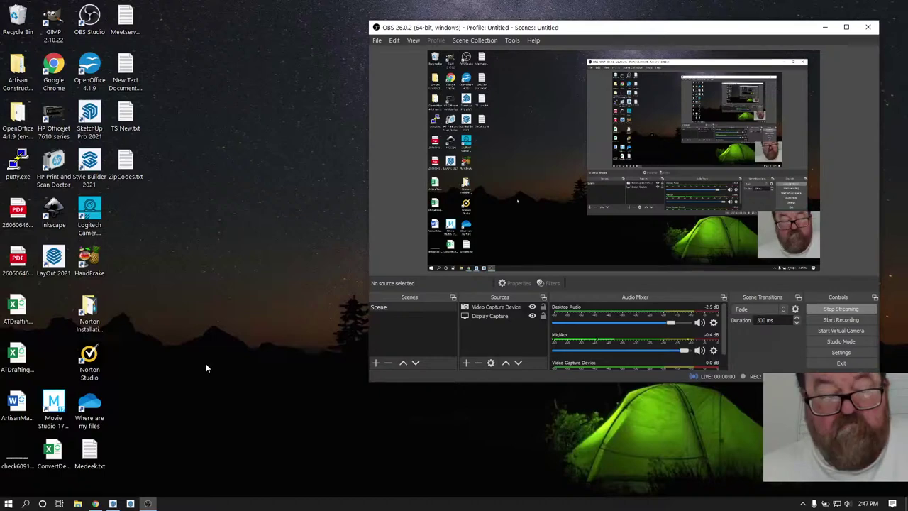
Switch to the SketchUp container model and examine how the sloped channel rafter sits on the first container's front corner.
{"action": "left_click", "coordinate": [95, 504]}
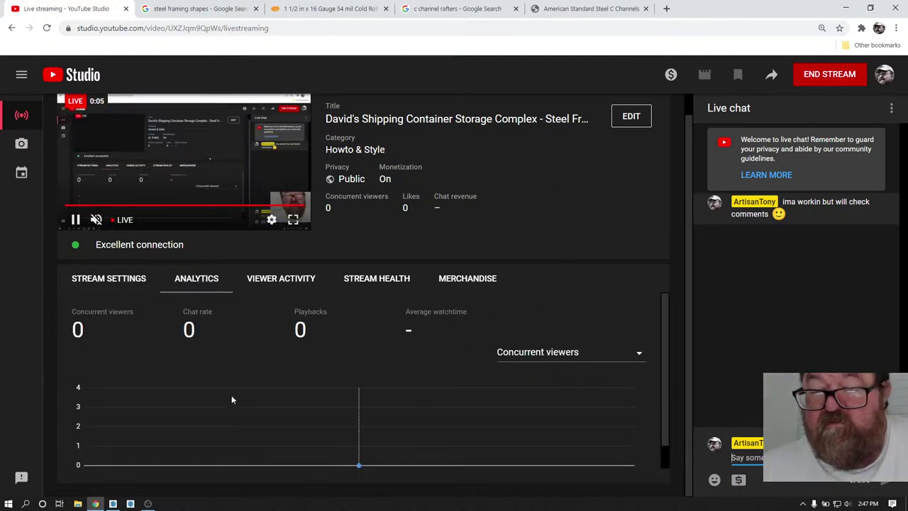
{"action": "left_click", "coordinate": [113, 503]}
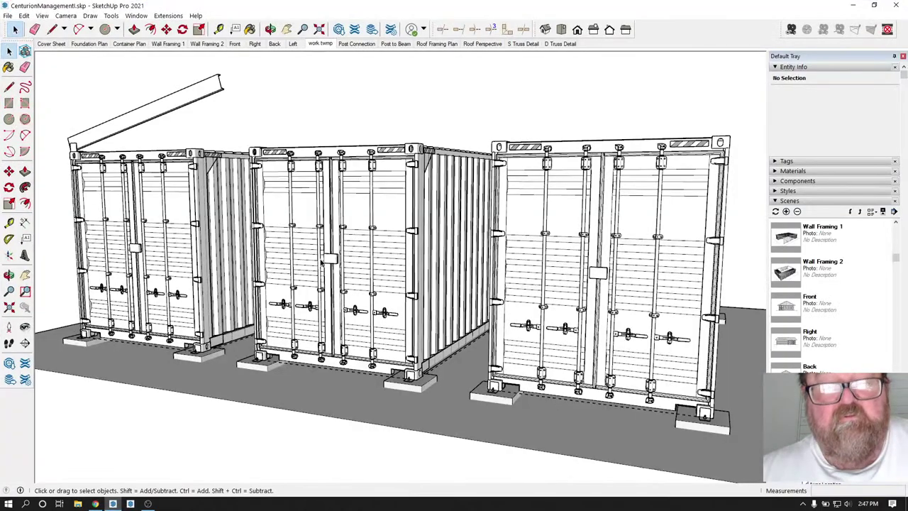
{"action": "left_click", "coordinate": [271, 29]}
{"action": "left_click_drag", "start_coordinate": [334, 259], "coordinate": [303, 362]}
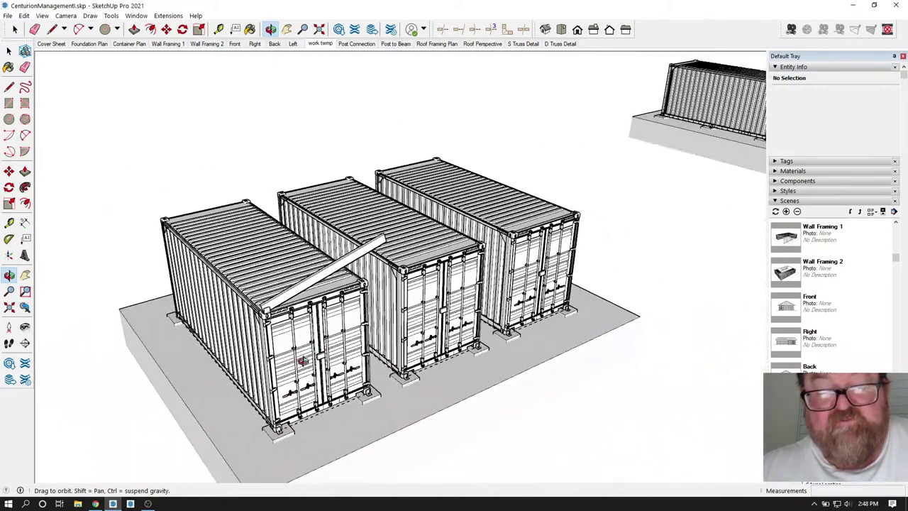
{"action": "scroll", "coordinate": [303, 362], "scroll_direction": "up", "scroll_amount": 6}
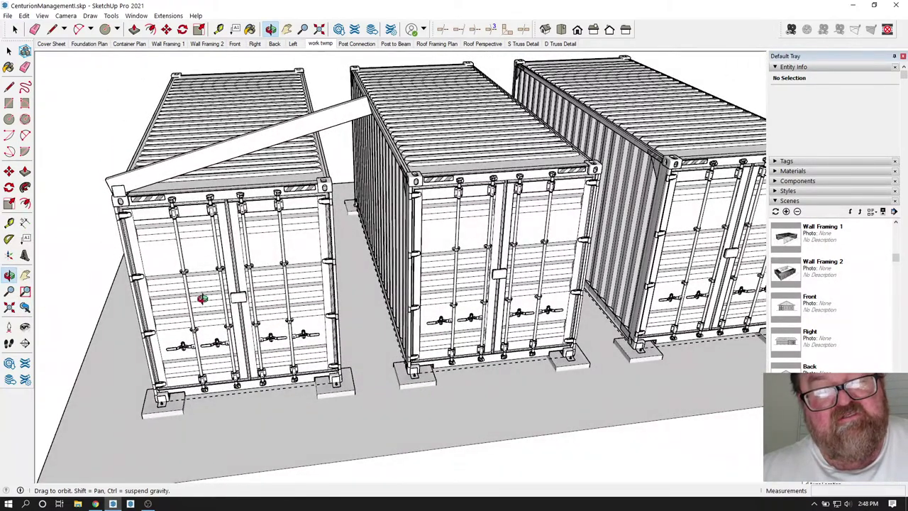
{"action": "scroll", "coordinate": [202, 273], "scroll_direction": "up", "scroll_amount": 6}
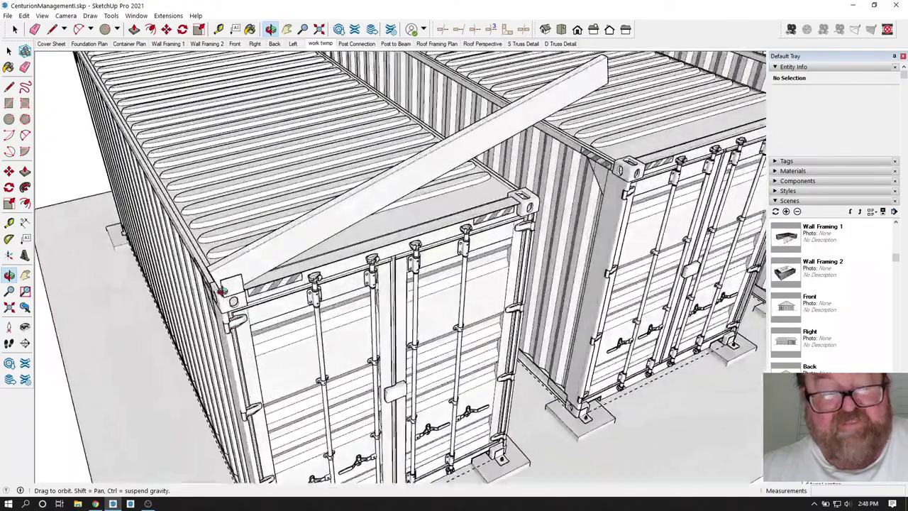
{"action": "scroll", "coordinate": [234, 284], "scroll_direction": "down", "scroll_amount": 8}
{"action": "scroll", "coordinate": [272, 298], "scroll_direction": "up", "scroll_amount": 2}
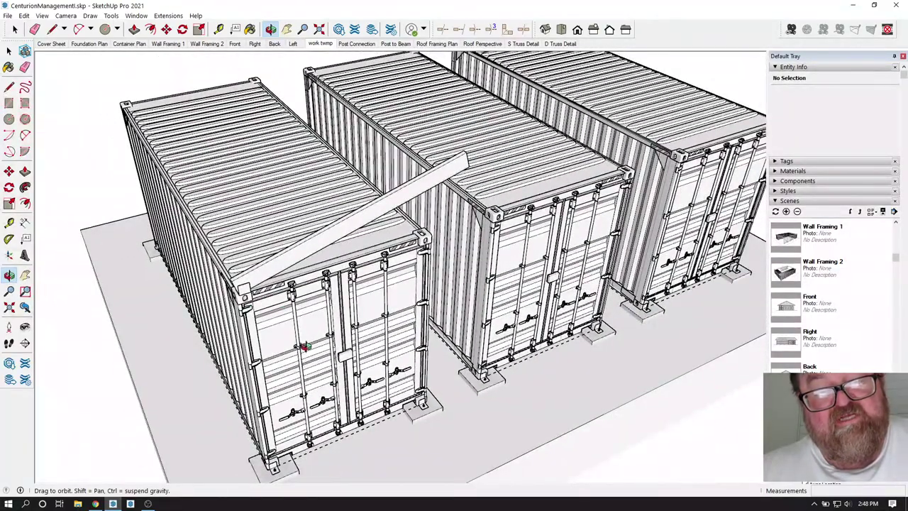
{"action": "scroll", "coordinate": [306, 347], "scroll_direction": "down", "scroll_amount": 6}
{"action": "scroll", "coordinate": [318, 337], "scroll_direction": "up", "scroll_amount": 6}
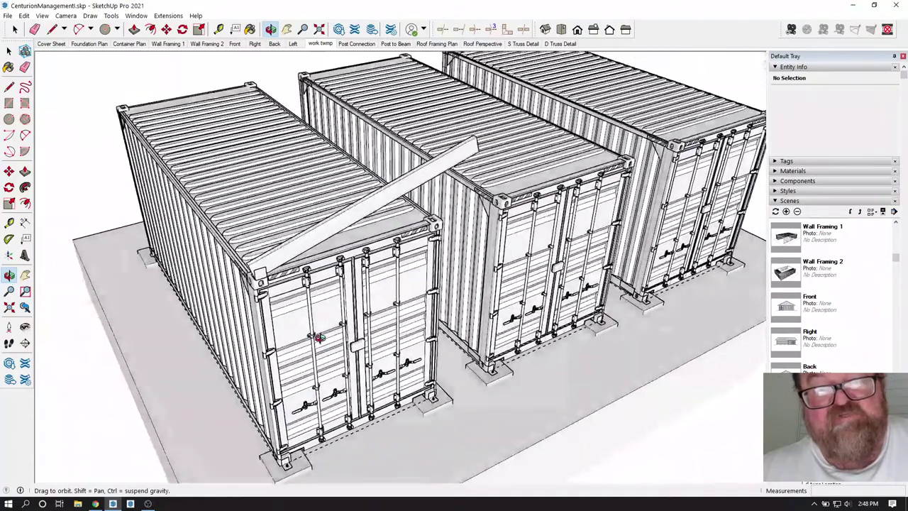
{"action": "scroll", "coordinate": [320, 338], "scroll_direction": "down", "scroll_amount": 2}
{"action": "scroll", "coordinate": [321, 341], "scroll_direction": "up", "scroll_amount": 6}
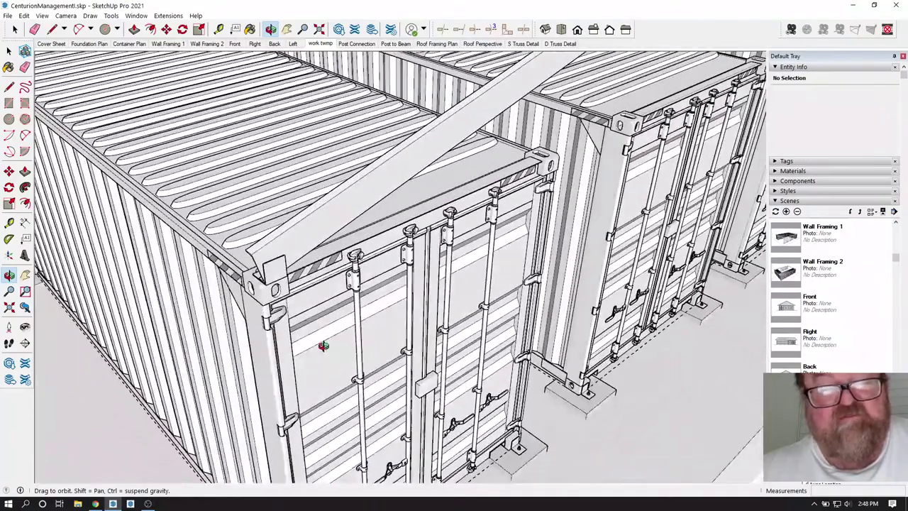
{"action": "scroll", "coordinate": [291, 310], "scroll_direction": "down", "scroll_amount": 2}
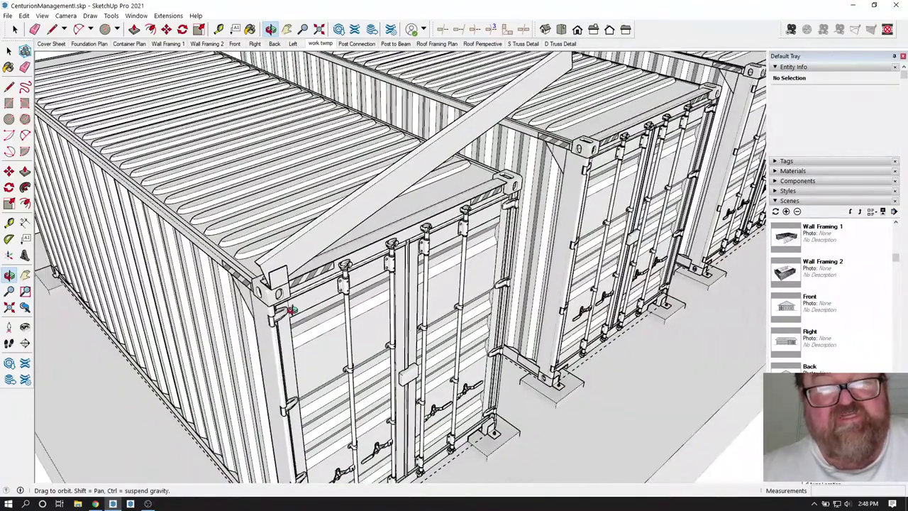
{"action": "mouse_move", "coordinate": [344, 364]}
{"action": "middle_mouse_down"}
{"action": "mouse_move", "coordinate": [344, 298]}
{"action": "mouse_move", "coordinate": [154, 291]}
{"action": "mouse_move", "coordinate": [306, 318]}
{"action": "middle_mouse_up"}
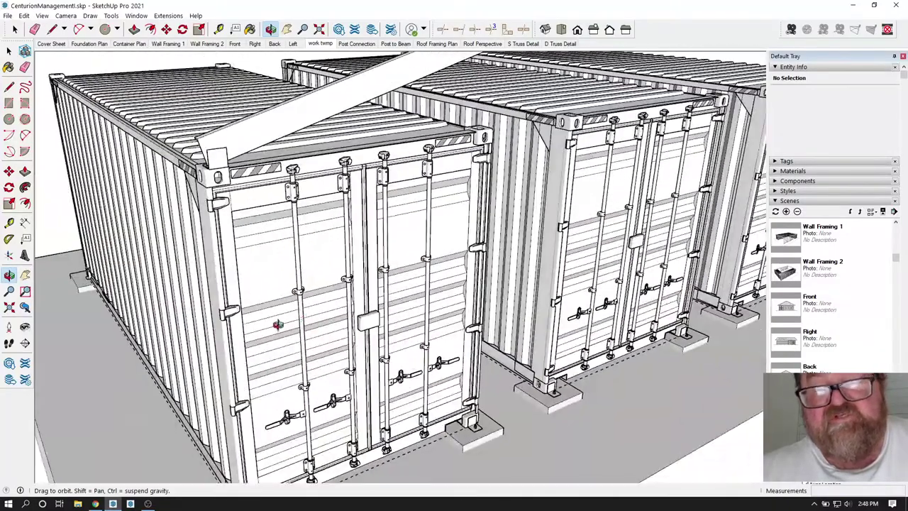
{"action": "scroll", "coordinate": [278, 325], "scroll_direction": "down", "scroll_amount": 6}
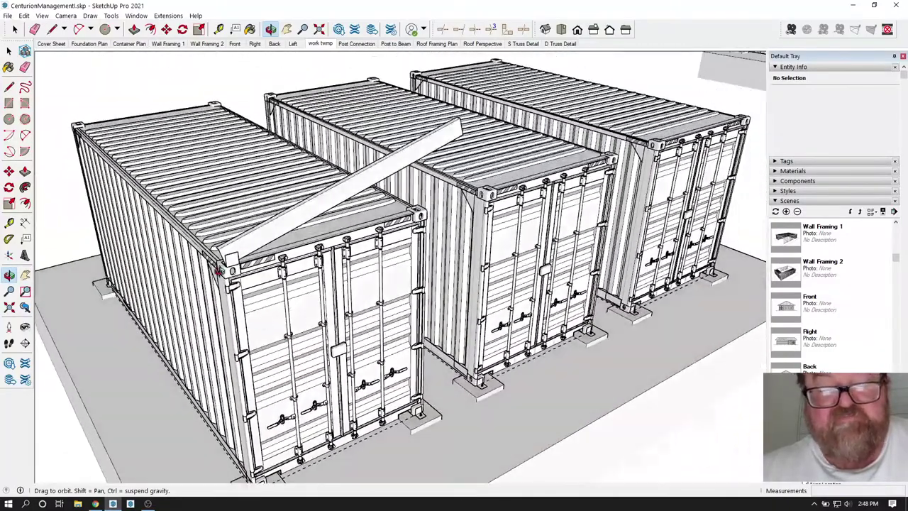
{"action": "scroll", "coordinate": [219, 271], "scroll_direction": "up", "scroll_amount": 8}
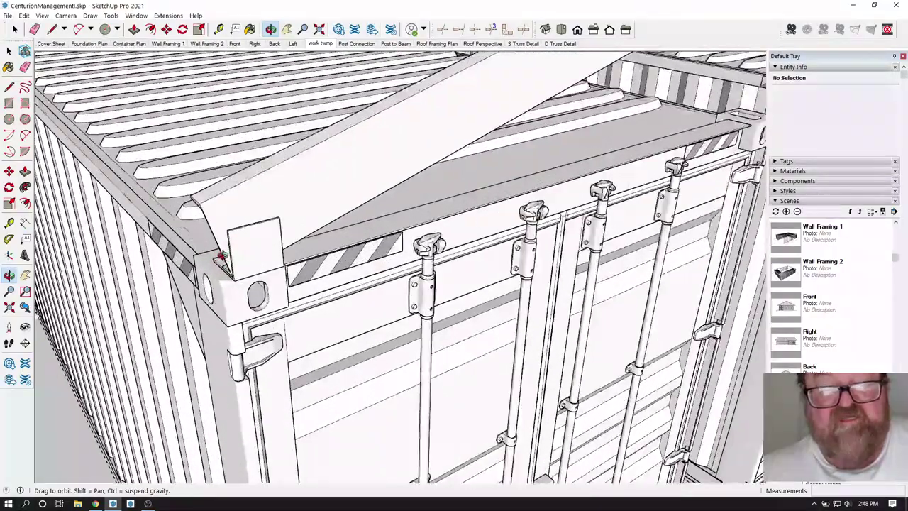
{"action": "scroll", "coordinate": [241, 340], "scroll_direction": "down", "scroll_amount": 8}
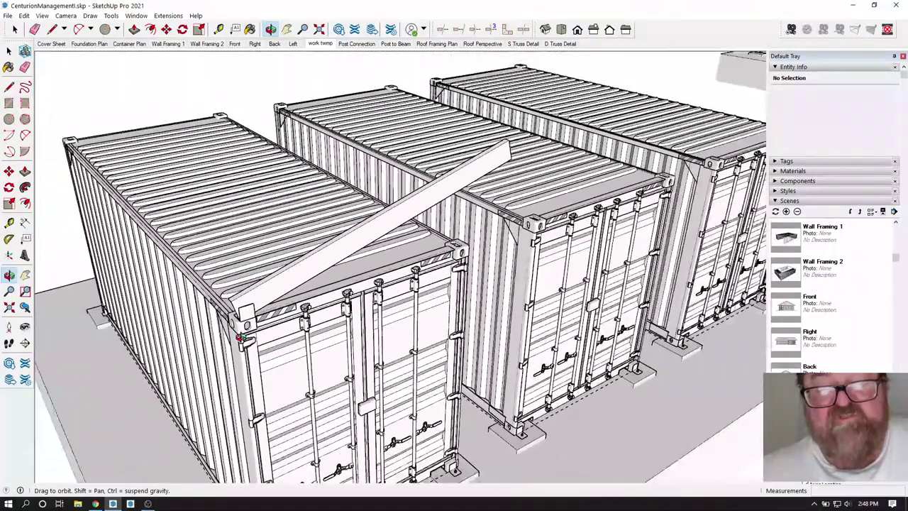
{"action": "scroll", "coordinate": [241, 340], "scroll_direction": "down", "scroll_amount": 2}
{"action": "scroll", "coordinate": [231, 312], "scroll_direction": "up", "scroll_amount": 8}
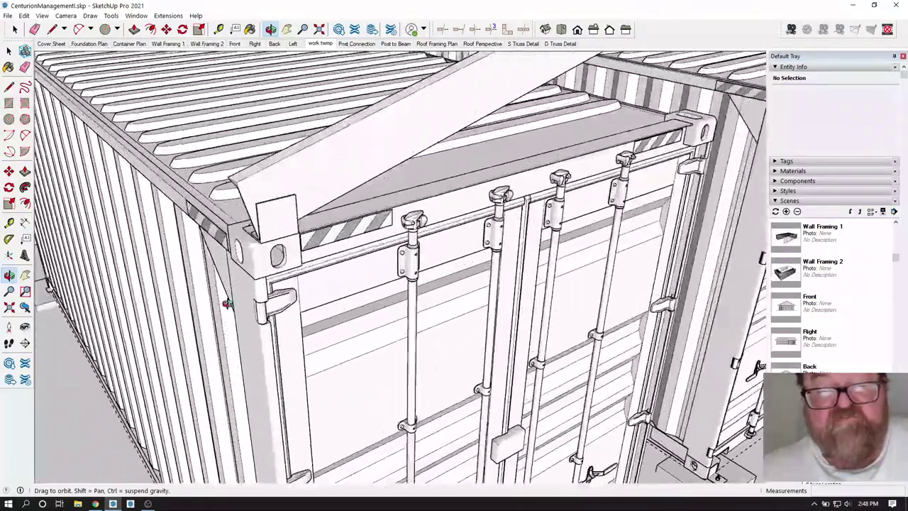
Draw a vertical guide line about 7/8 inch long upward from the lower tip of the corner casting's chamfer.
{"action": "scroll", "coordinate": [227, 304], "scroll_direction": "up", "scroll_amount": 6}
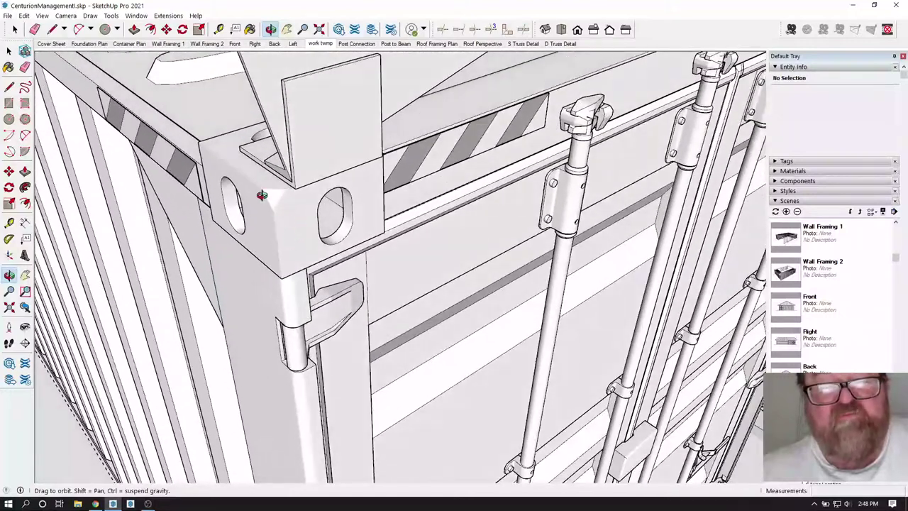
{"action": "scroll", "coordinate": [262, 195], "scroll_direction": "up", "scroll_amount": 5}
{"action": "left_click", "coordinate": [50, 29]}
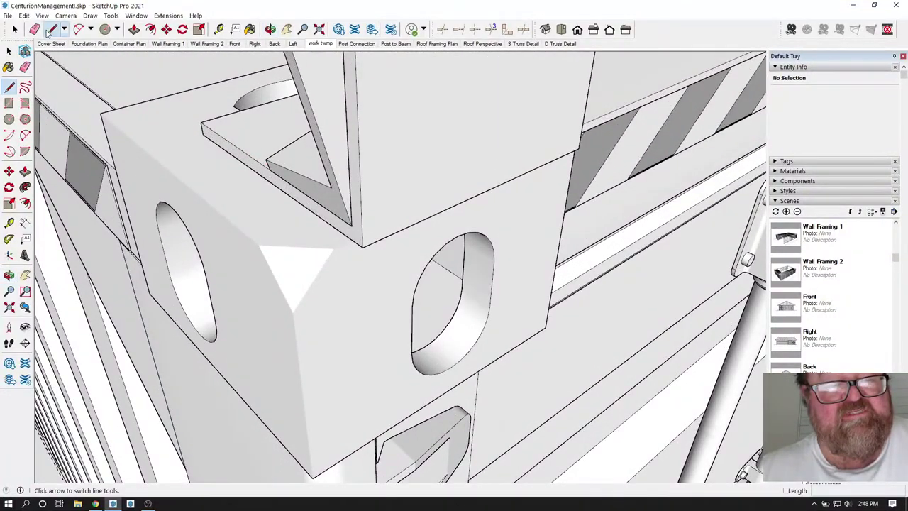
{"action": "left_click", "coordinate": [292, 312]}
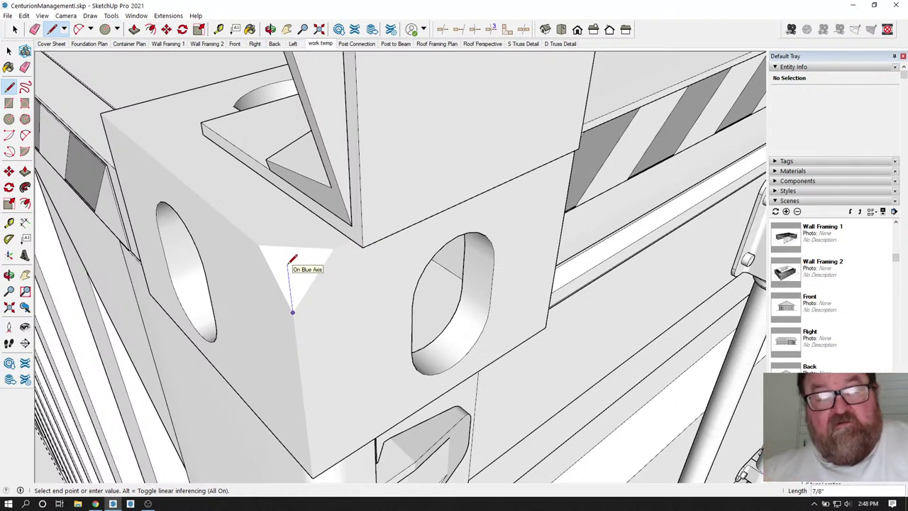
{"action": "left_click", "coordinate": [258, 244]}
{"action": "key", "text": "Escape"}
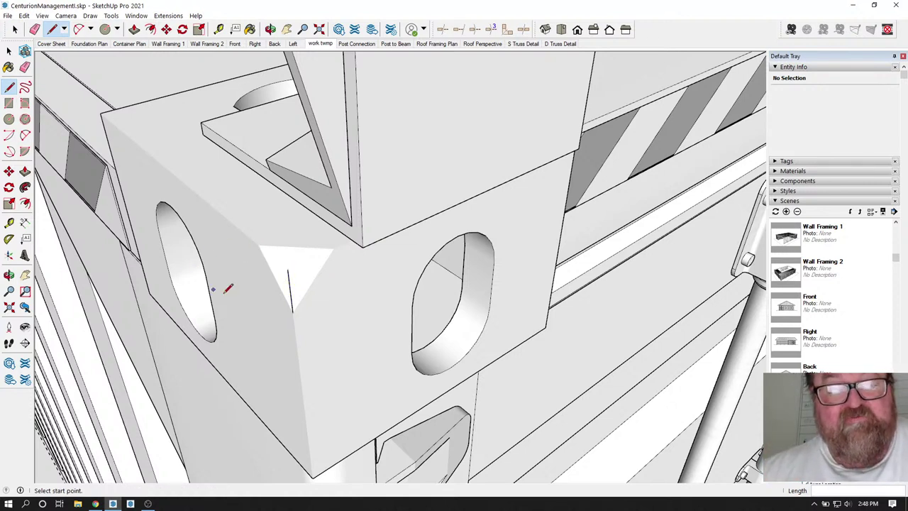
Move the channel component by its bottom outer corner onto the top end of the vertical guide line.
{"action": "left_click", "coordinate": [14, 29]}
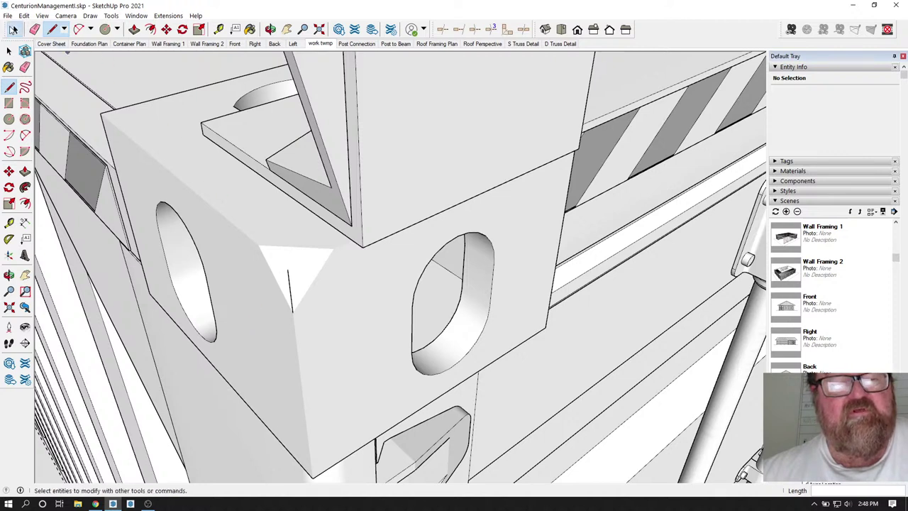
{"action": "left_click", "coordinate": [347, 203]}
{"action": "left_click", "coordinate": [166, 29]}
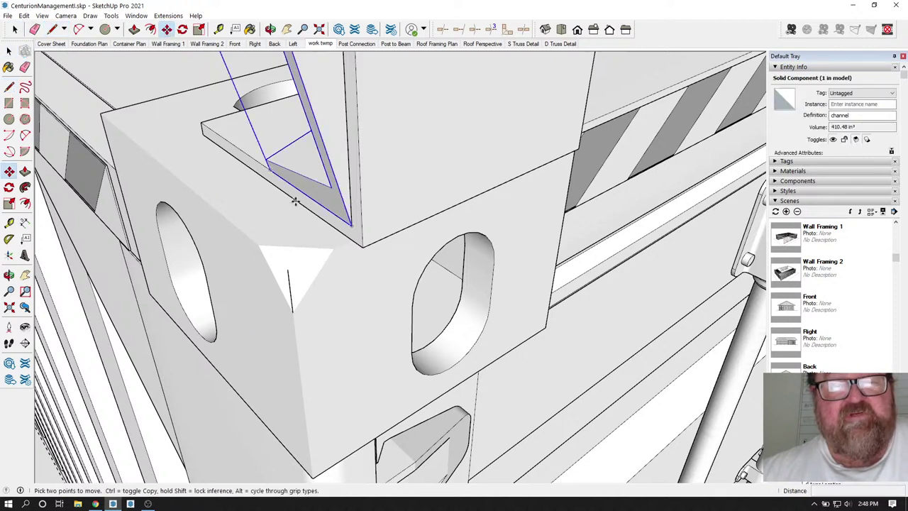
{"action": "left_click", "coordinate": [347, 221]}
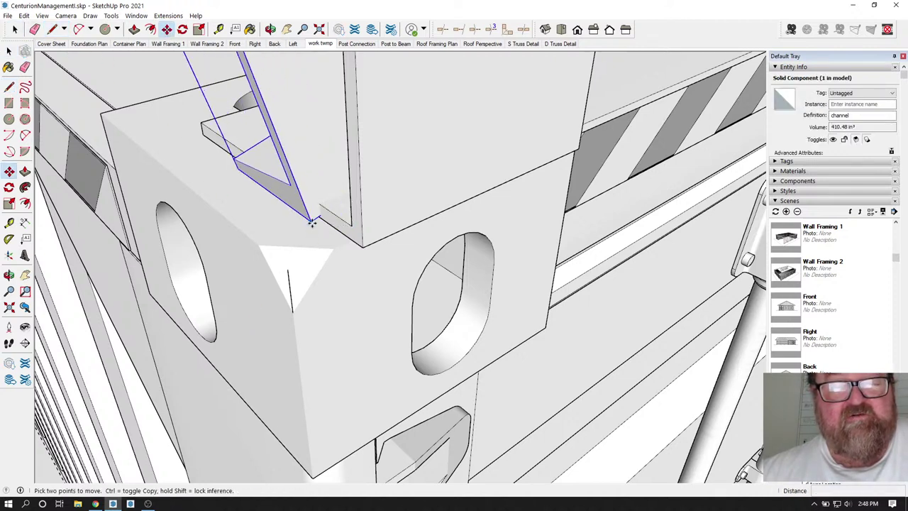
{"action": "left_click", "coordinate": [288, 266]}
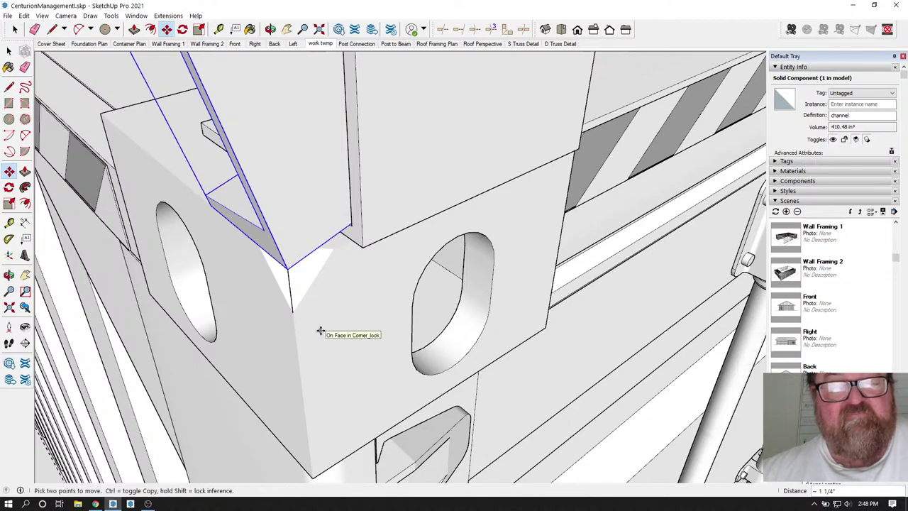
Examine the moved channel rafter from both sides and from its open end above the container roof.
{"action": "middle_click_drag", "start_coordinate": [275, 66], "coordinate": [168, 214]}
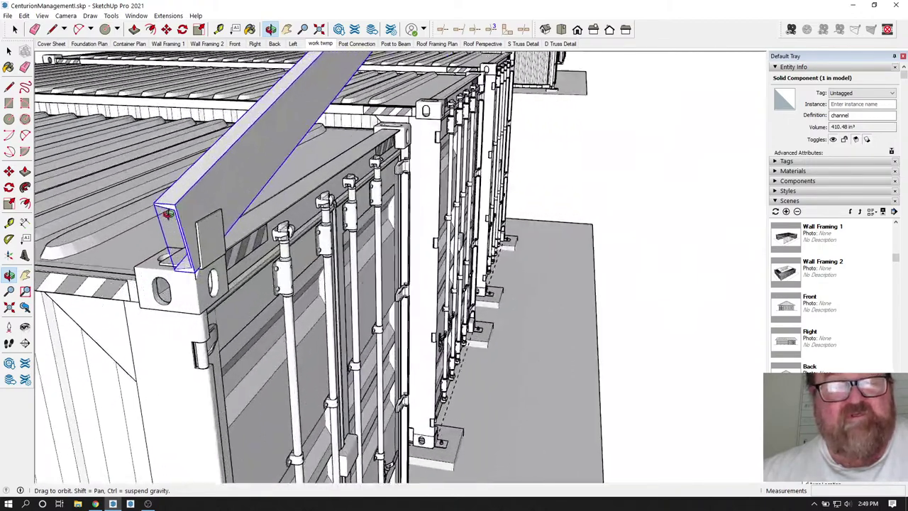
{"action": "scroll", "coordinate": [168, 216], "scroll_direction": "up", "scroll_amount": 5}
{"action": "middle_click_drag", "start_coordinate": [197, 244], "coordinate": [290, 264]}
{"action": "scroll", "coordinate": [428, 332], "scroll_direction": "down", "scroll_amount": 5}
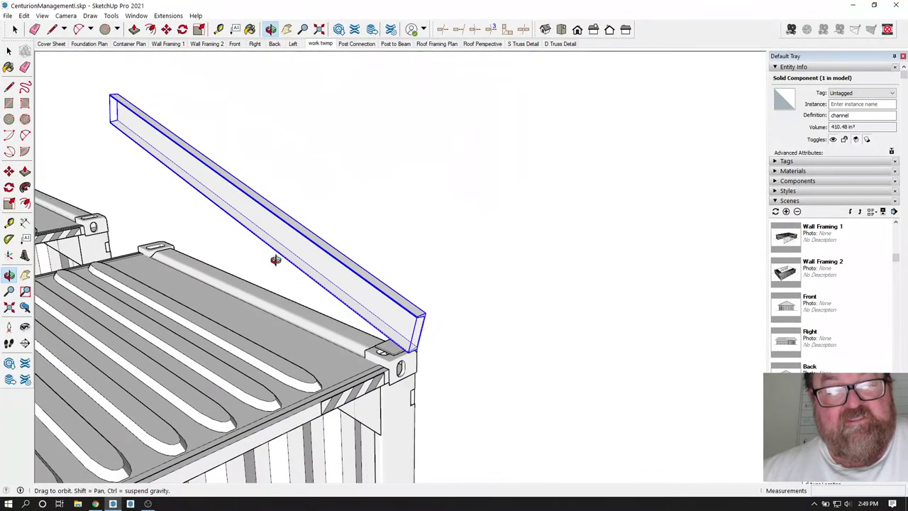
{"action": "middle_click_drag", "start_coordinate": [315, 332], "coordinate": [499, 290]}
{"action": "scroll", "coordinate": [373, 337], "scroll_direction": "up", "scroll_amount": 7}
{"action": "middle_click_drag", "start_coordinate": [515, 347], "coordinate": [321, 343]}
{"action": "middle_click_drag", "start_coordinate": [435, 373], "coordinate": [402, 372]}
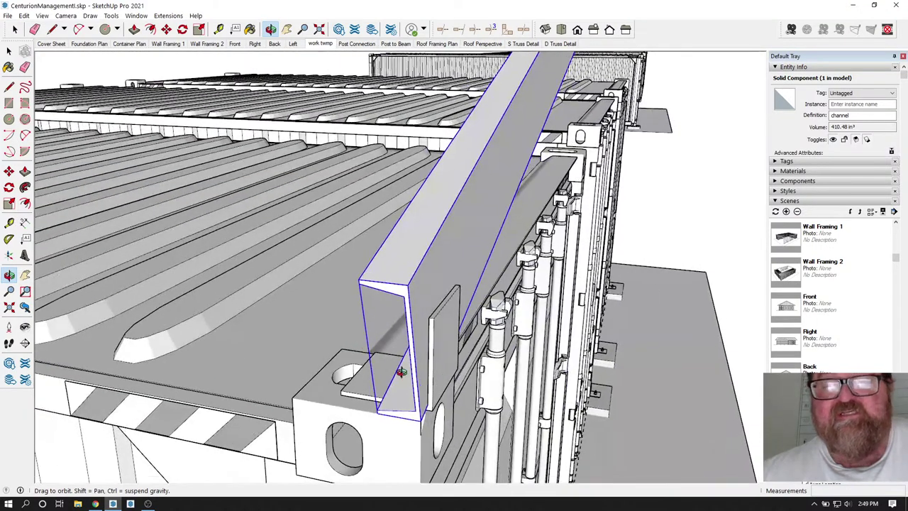
{"action": "left_click_drag", "start_coordinate": [402, 372], "coordinate": [326, 371]}
{"action": "scroll", "coordinate": [386, 411], "scroll_direction": "up", "scroll_amount": 2}
{"action": "scroll", "coordinate": [368, 211], "scroll_direction": "down", "scroll_amount": 1}
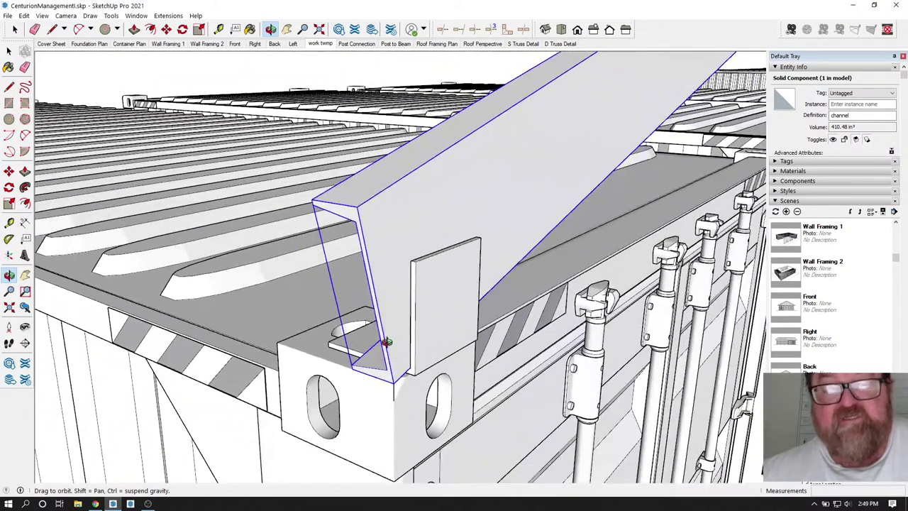
{"action": "scroll", "coordinate": [387, 342], "scroll_direction": "down", "scroll_amount": 2}
{"action": "scroll", "coordinate": [394, 364], "scroll_direction": "up", "scroll_amount": 4}
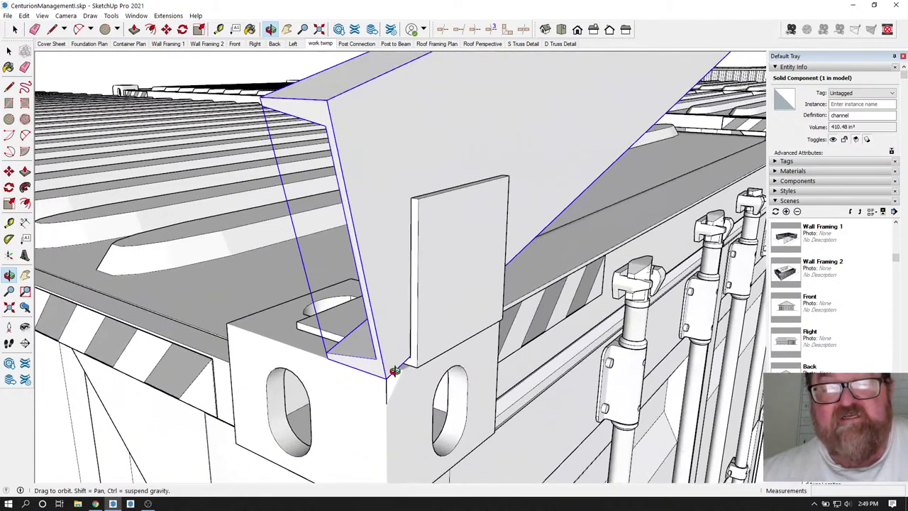
Inspect up close where the channel's lower end meets the corner casting and the angle bracket's plates.
{"action": "middle_click_drag", "start_coordinate": [393, 357], "coordinate": [367, 385]}
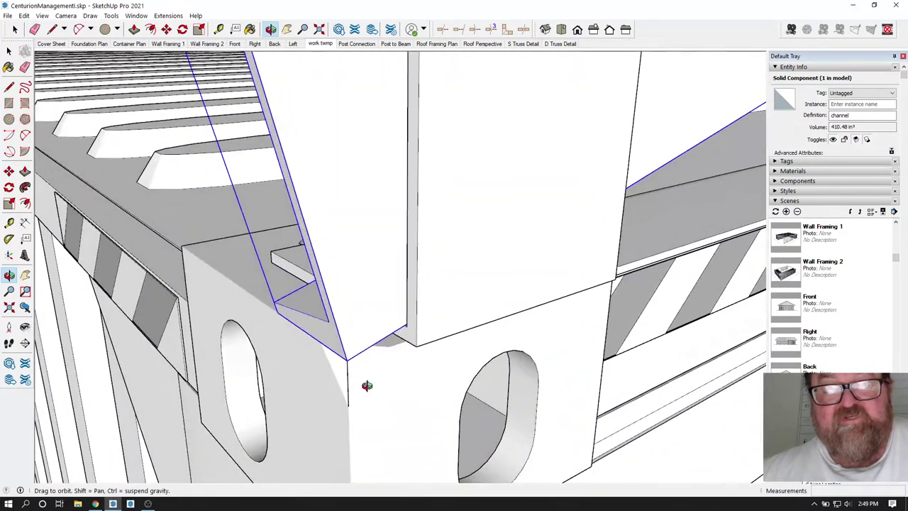
{"action": "scroll", "coordinate": [367, 385], "scroll_direction": "up", "scroll_amount": 1}
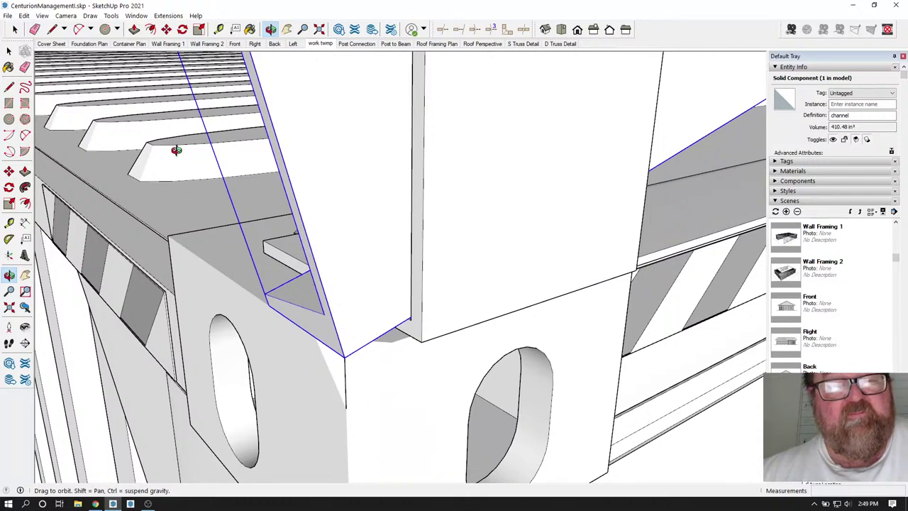
{"action": "scroll", "coordinate": [300, 247], "scroll_direction": "down", "scroll_amount": 1}
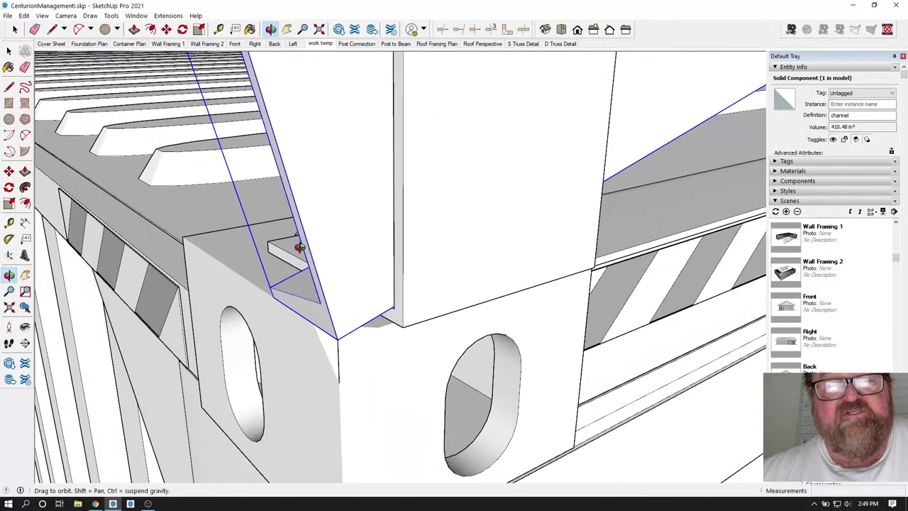
{"action": "scroll", "coordinate": [300, 247], "scroll_direction": "down", "scroll_amount": 2}
{"action": "scroll", "coordinate": [317, 307], "scroll_direction": "up", "scroll_amount": 2}
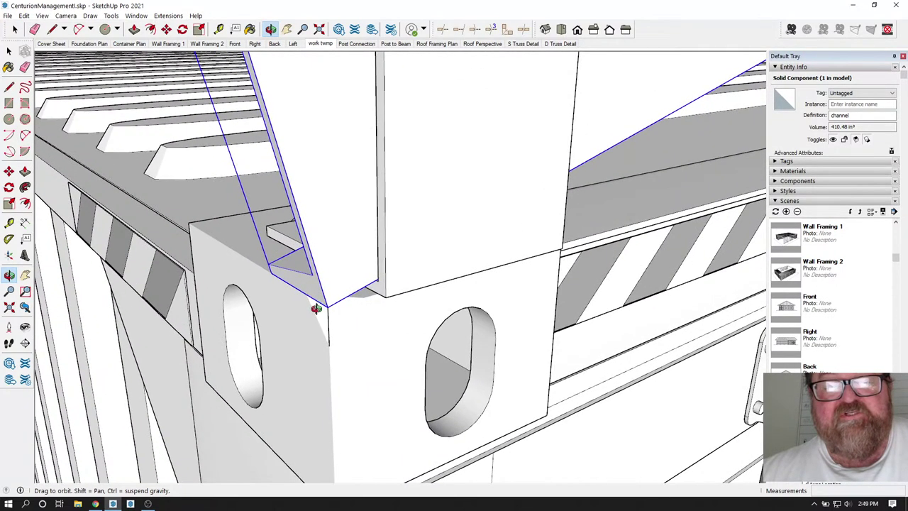
{"action": "scroll", "coordinate": [328, 298], "scroll_direction": "up", "scroll_amount": 1}
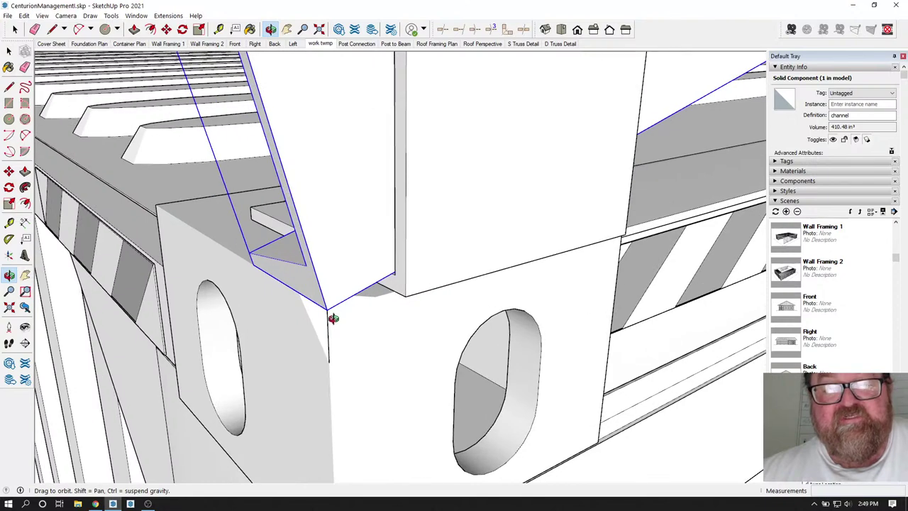
{"action": "scroll", "coordinate": [333, 319], "scroll_direction": "up", "scroll_amount": 1}
{"action": "left_click_drag", "start_coordinate": [299, 317], "coordinate": [227, 311]}
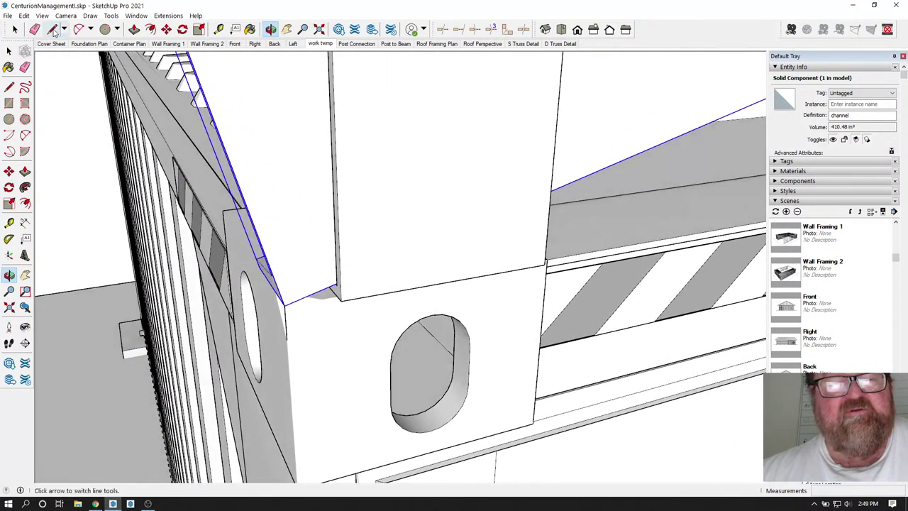
{"action": "left_click_drag", "start_coordinate": [353, 209], "coordinate": [326, 307]}
{"action": "scroll", "coordinate": [512, 289], "scroll_direction": "up", "scroll_amount": 5}
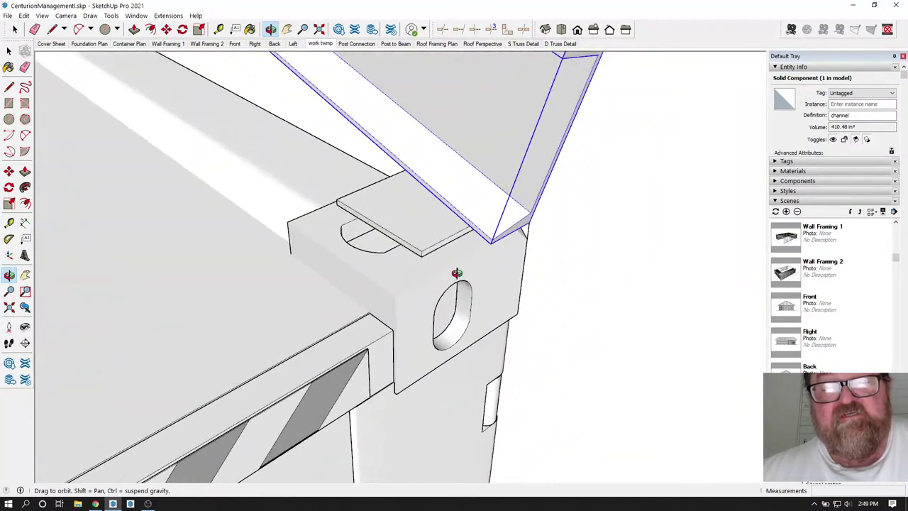
{"action": "scroll", "coordinate": [408, 240], "scroll_direction": "up", "scroll_amount": 1}
{"action": "left_click_drag", "start_coordinate": [400, 237], "coordinate": [428, 328]}
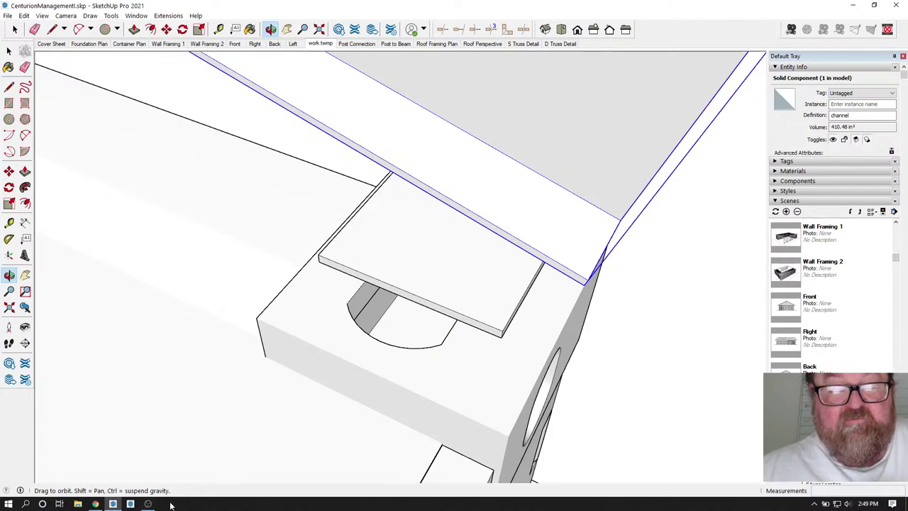
{"action": "left_click", "coordinate": [148, 504]}
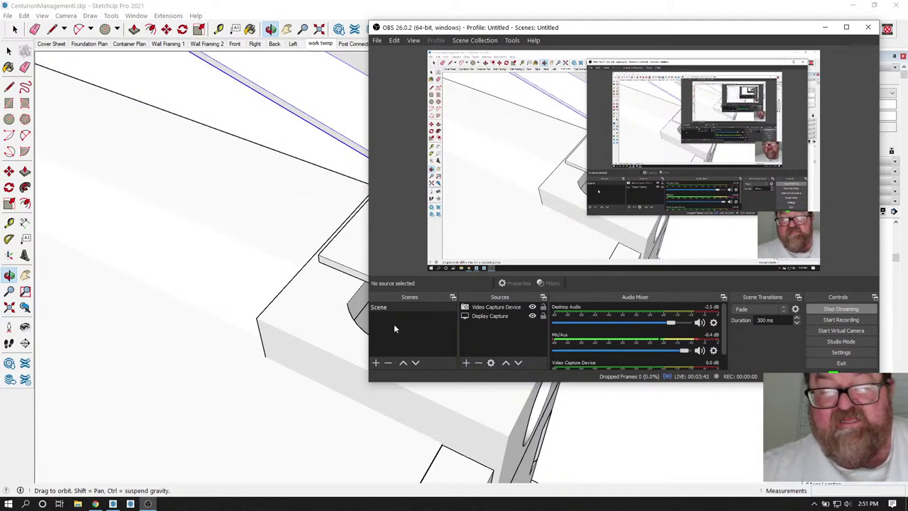
{"action": "left_click", "coordinate": [248, 310]}
Copy the topbracket component from the corner casting into the open space beside the container.
{"action": "left_click_drag", "start_coordinate": [433, 264], "coordinate": [585, 266]}
{"action": "left_click_drag", "start_coordinate": [436, 260], "coordinate": [248, 299]}
{"action": "left_click_drag", "start_coordinate": [387, 309], "coordinate": [313, 338]}
{"action": "key", "text": "space"}
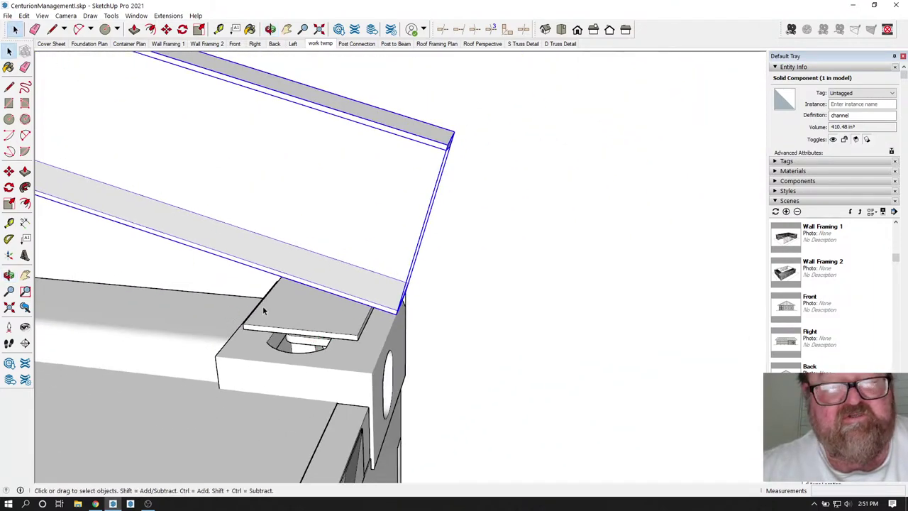
{"action": "left_click", "coordinate": [268, 307]}
{"action": "middle_click_drag", "start_coordinate": [268, 307], "coordinate": [248, 262]}
{"action": "key", "text": "m"}
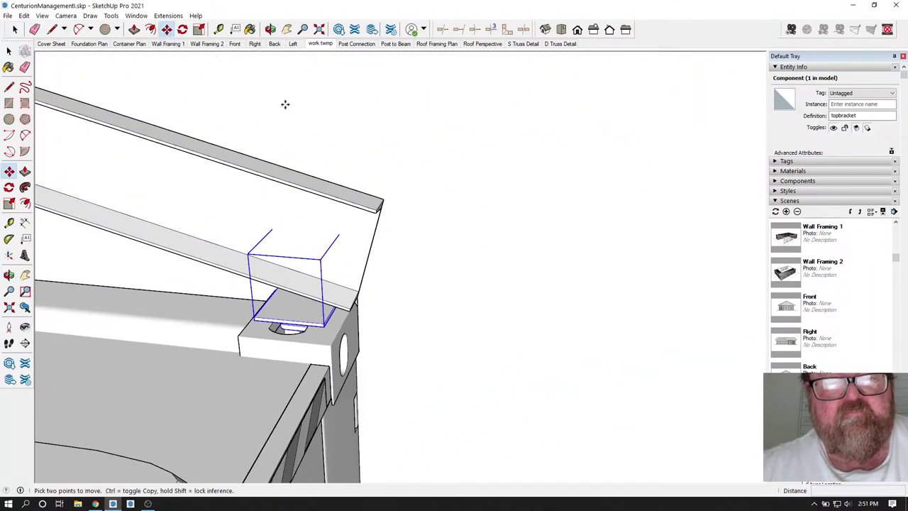
{"action": "key", "text": "ctrl"}
{"action": "left_click", "coordinate": [381, 129]}
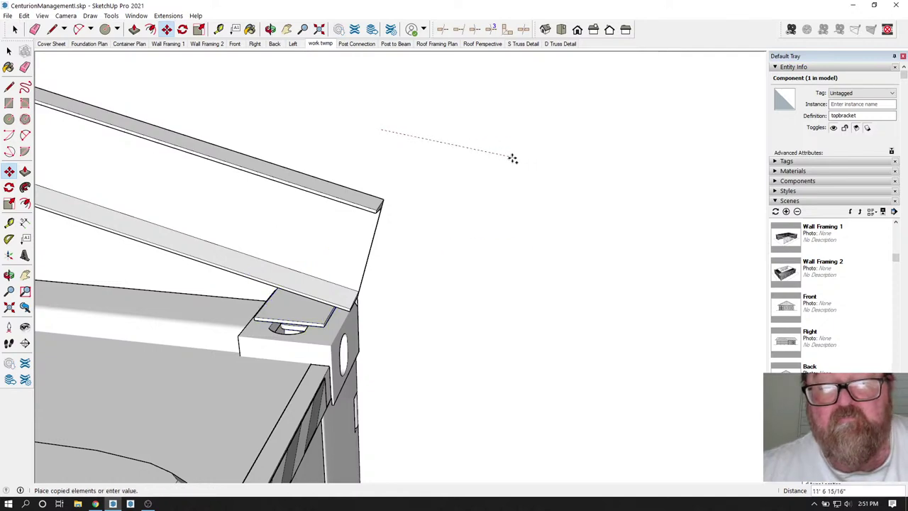
{"action": "scroll", "coordinate": [425, 157], "scroll_direction": "down", "scroll_amount": 6}
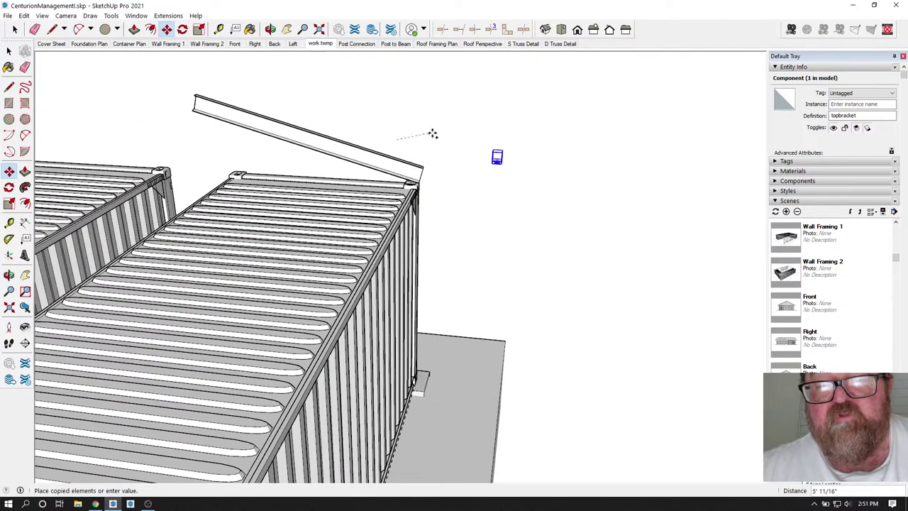
{"action": "left_click", "coordinate": [430, 136]}
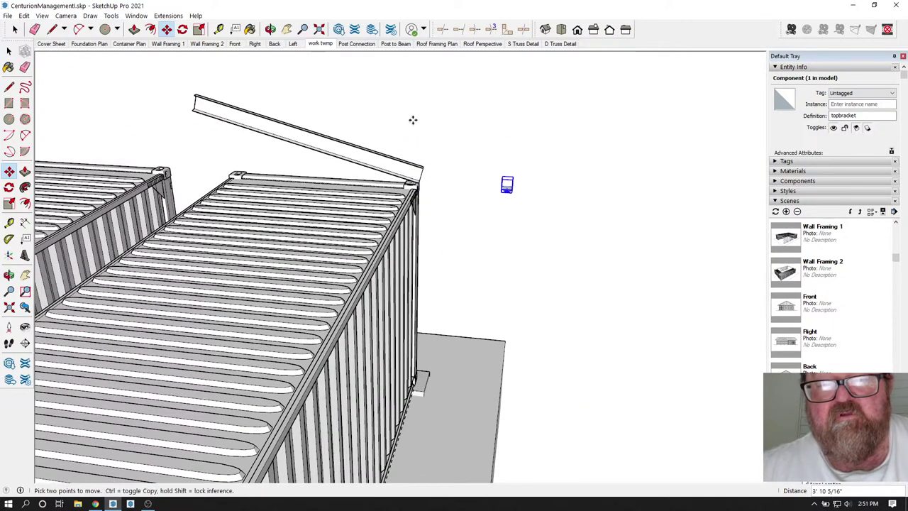
Look over the loose topbracket copy beside the container and delete it.
{"action": "left_click", "coordinate": [271, 29]}
{"action": "scroll", "coordinate": [497, 177], "scroll_direction": "up", "scroll_amount": 6}
{"action": "scroll", "coordinate": [516, 171], "scroll_direction": "up", "scroll_amount": 10}
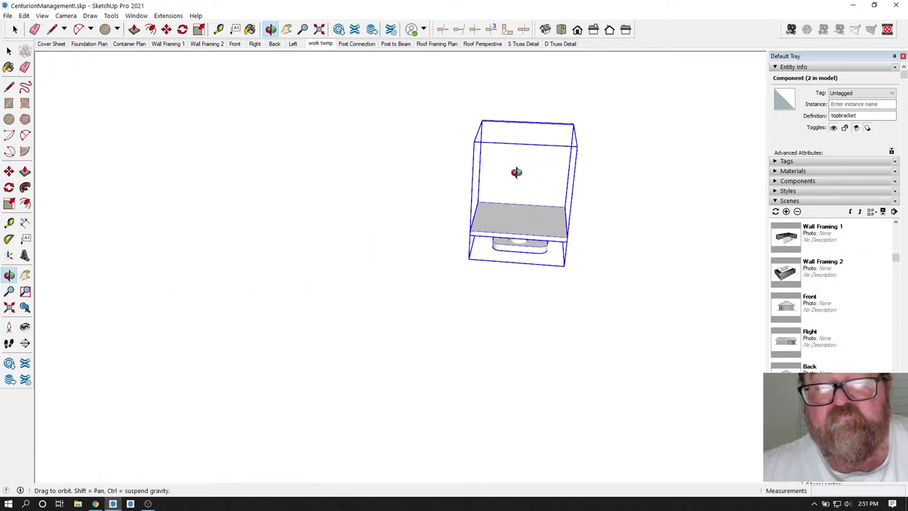
{"action": "left_click_drag", "start_coordinate": [557, 111], "coordinate": [372, 357]}
{"action": "scroll", "coordinate": [399, 441], "scroll_direction": "up", "scroll_amount": 10}
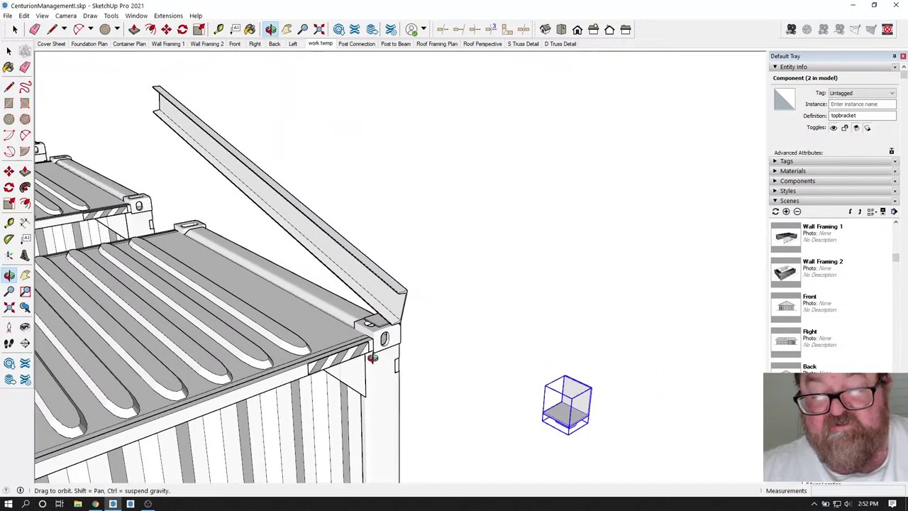
{"action": "left_click_drag", "start_coordinate": [559, 417], "coordinate": [557, 420]}
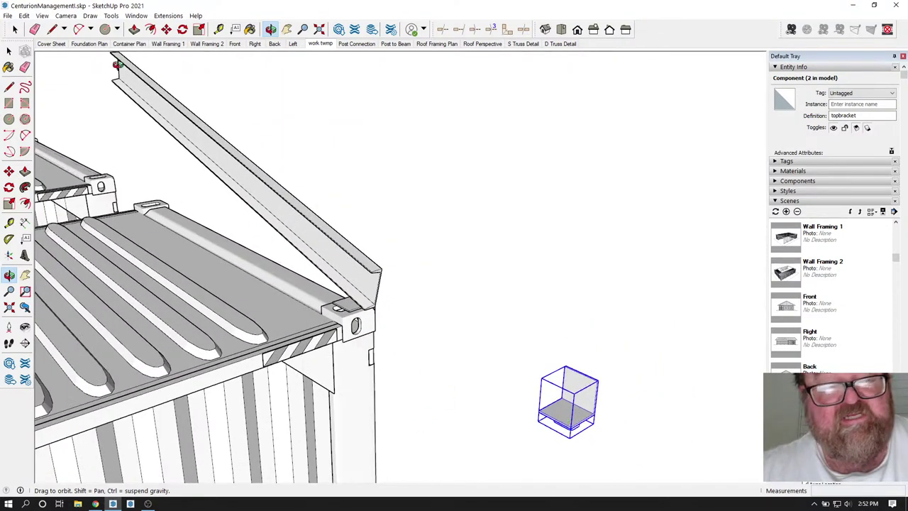
{"action": "key", "text": "e"}
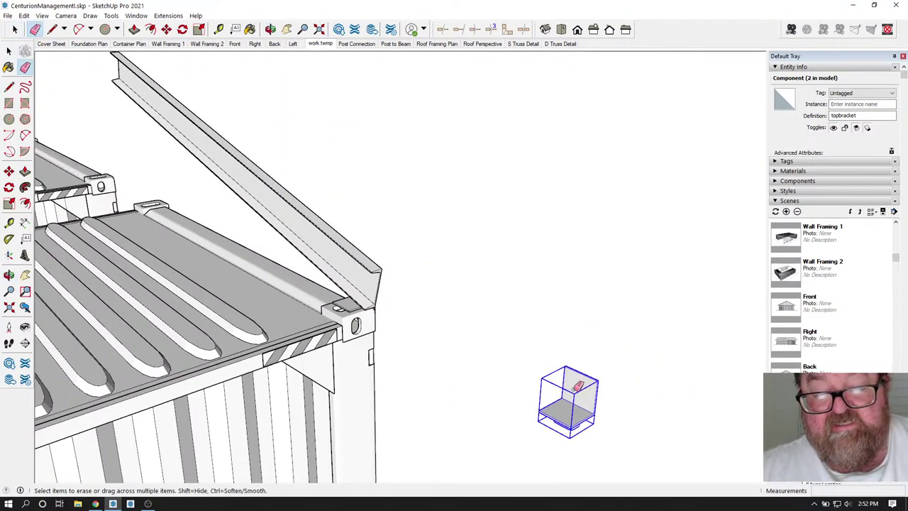
{"action": "key", "text": "Delete"}
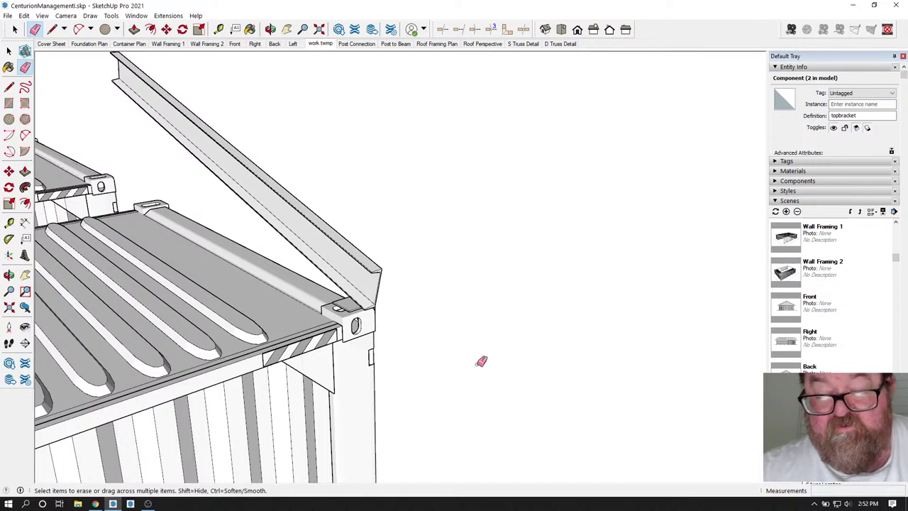
Examine from the container's end how the angle bracket's upright plate stands beside the channel's web at the corner casting.
{"action": "scroll", "coordinate": [369, 315], "scroll_direction": "up", "scroll_amount": 5}
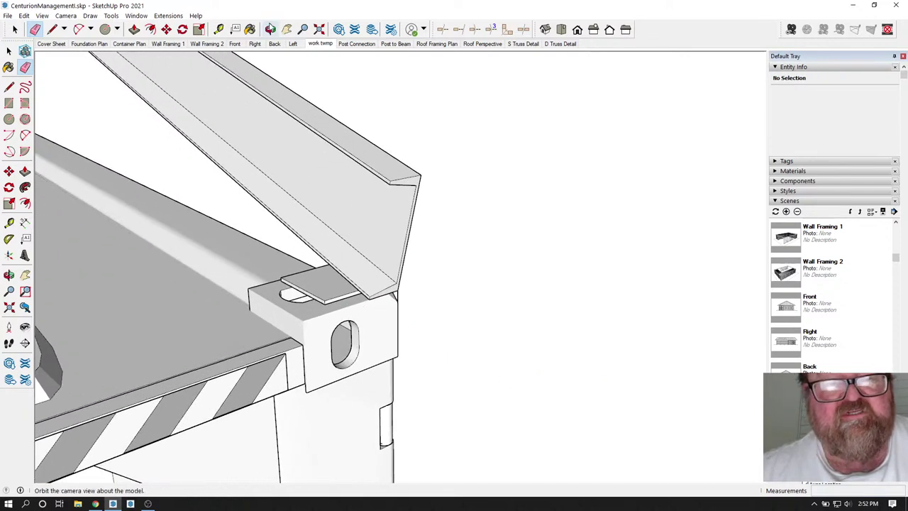
{"action": "left_click", "coordinate": [270, 29]}
{"action": "mouse_move", "coordinate": [397, 142]}
{"action": "left_mouse_down"}
{"action": "mouse_move", "coordinate": [499, 218]}
{"action": "mouse_move", "coordinate": [268, 317]}
{"action": "mouse_move", "coordinate": [399, 333]}
{"action": "mouse_move", "coordinate": [507, 254]}
{"action": "mouse_move", "coordinate": [61, 358]}
{"action": "mouse_move", "coordinate": [156, 348]}
{"action": "mouse_move", "coordinate": [422, 416]}
{"action": "mouse_move", "coordinate": [391, 298]}
{"action": "mouse_move", "coordinate": [442, 133]}
{"action": "left_mouse_up"}
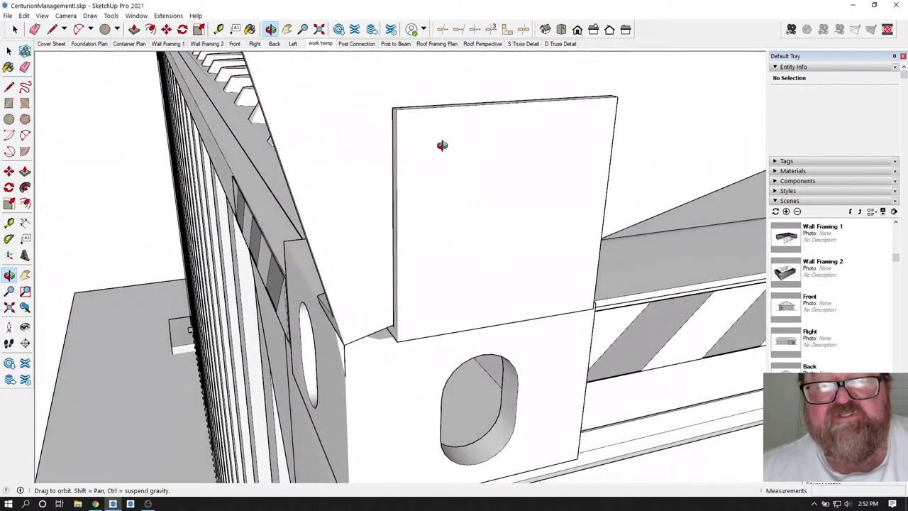
{"action": "left_click_drag", "start_coordinate": [443, 241], "coordinate": [432, 334]}
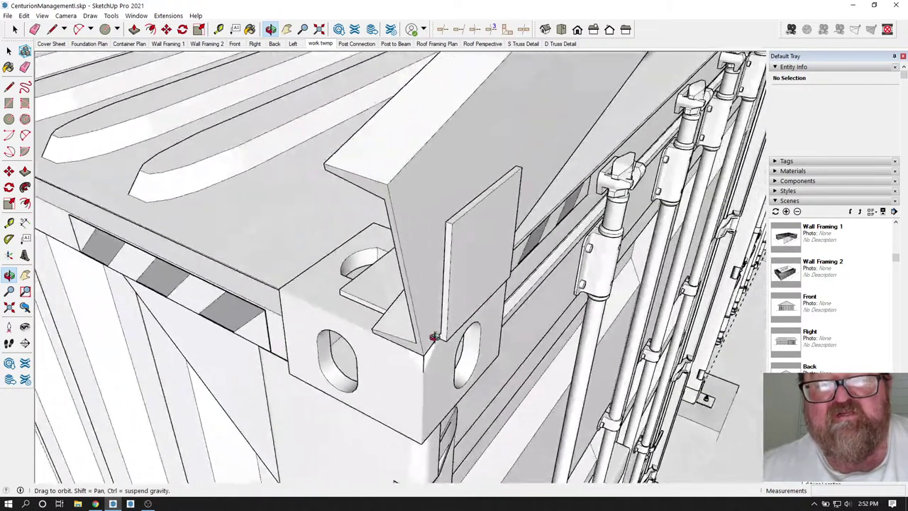
{"action": "mouse_move", "coordinate": [435, 168]}
{"action": "left_mouse_down"}
{"action": "mouse_move", "coordinate": [432, 207]}
{"action": "mouse_move", "coordinate": [680, 168]}
{"action": "mouse_move", "coordinate": [574, 187]}
{"action": "mouse_move", "coordinate": [448, 165]}
{"action": "left_mouse_up"}
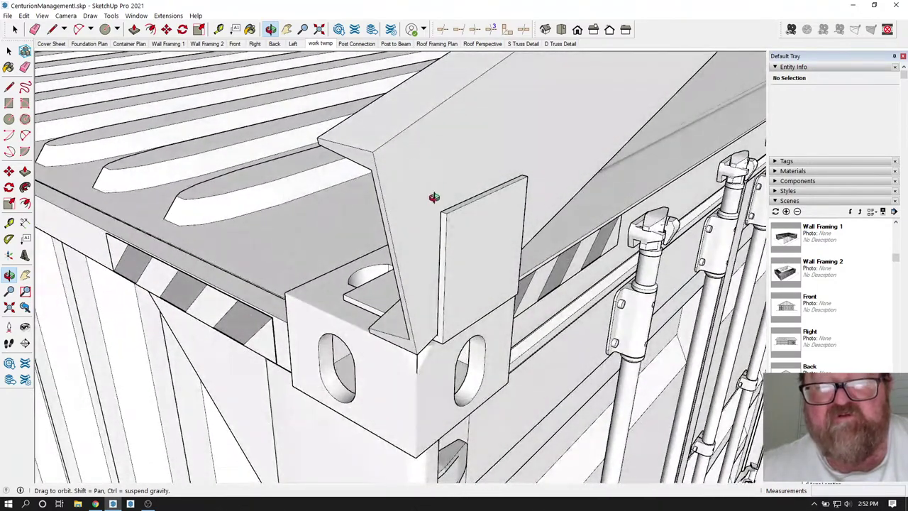
{"action": "left_click_drag", "start_coordinate": [493, 277], "coordinate": [288, 283]}
{"action": "scroll", "coordinate": [448, 299], "scroll_direction": "up", "scroll_amount": 4}
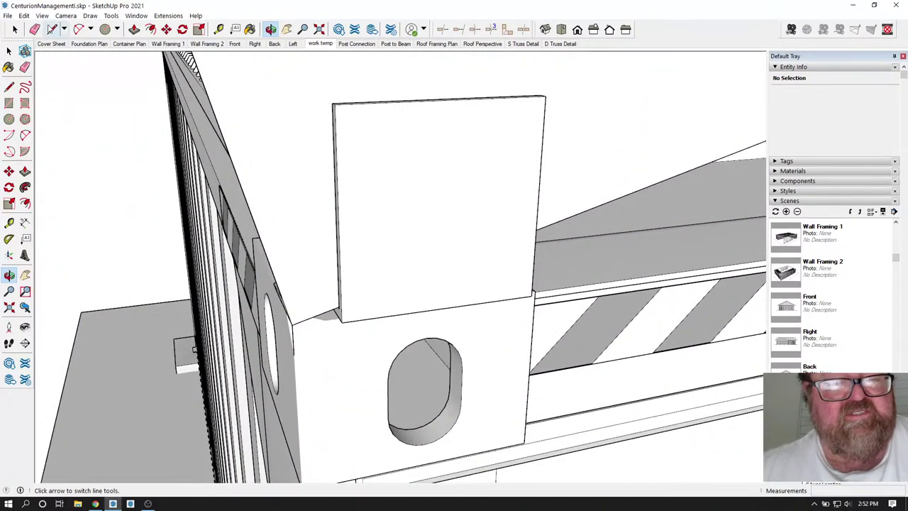
Draw a line along the red axis from the channel's lower corner, plus a 3-inch vertical line up from its end.
{"action": "left_click", "coordinate": [51, 29]}
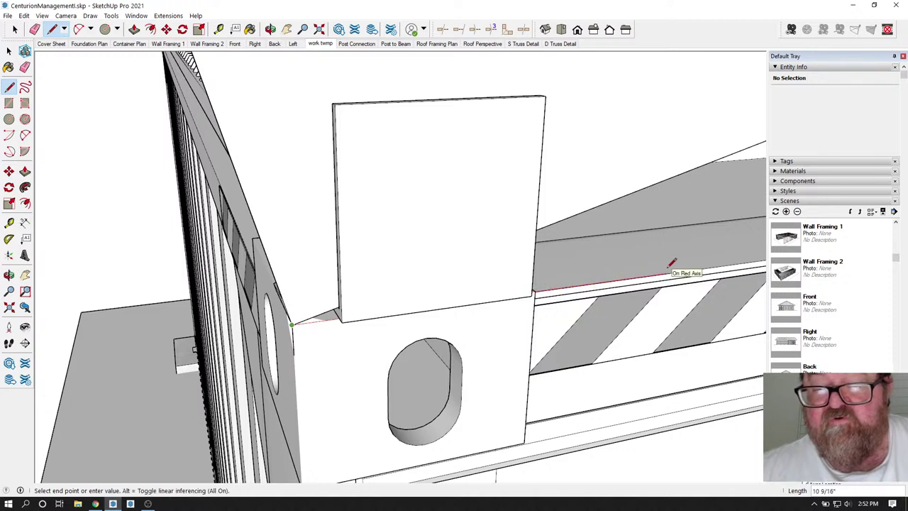
{"action": "key", "text": "Return"}
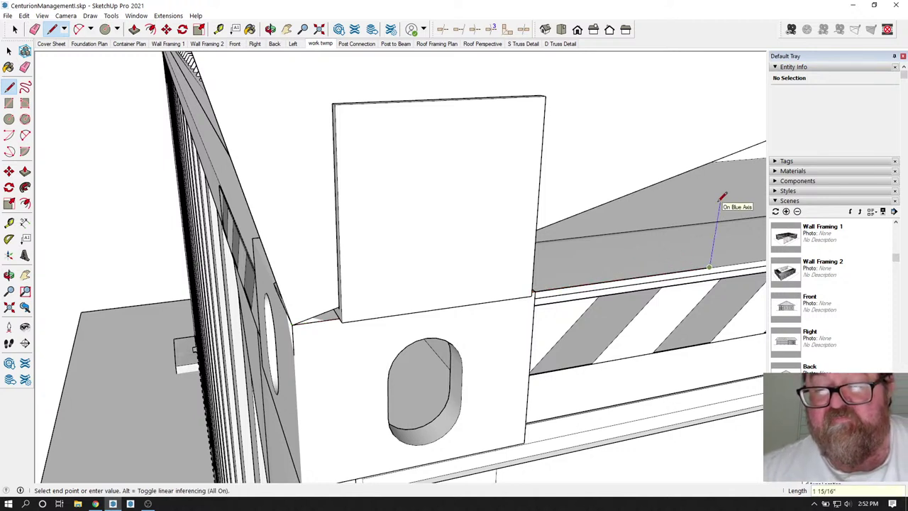
{"action": "type", "text": "3"}
{"action": "key", "text": "Return"}
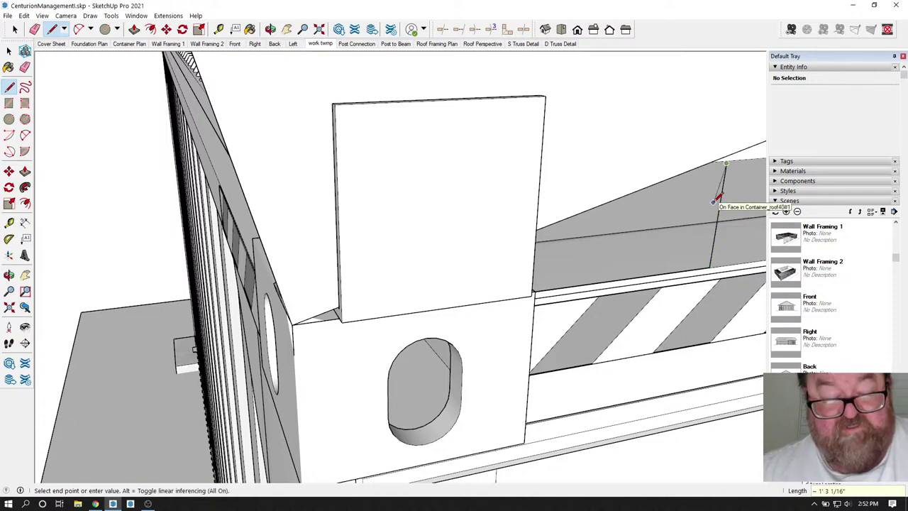
{"action": "key", "text": "Escape"}
Close the slope triangle with a line about 12 3/8 inches long from the vertical's top to the channel's lower corner.
{"action": "scroll", "coordinate": [454, 181], "scroll_direction": "down", "scroll_amount": 1}
{"action": "left_click", "coordinate": [271, 30]}
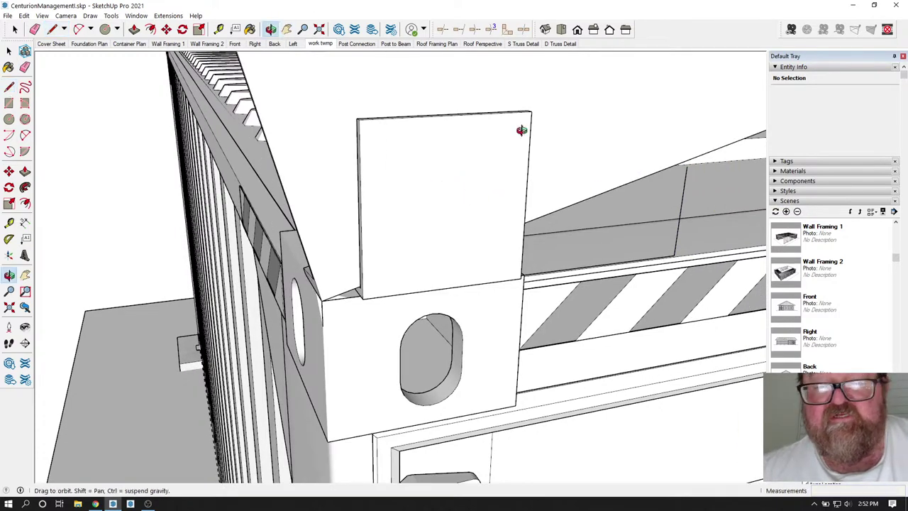
{"action": "left_click_drag", "start_coordinate": [518, 142], "coordinate": [448, 119]}
{"action": "left_click_drag", "start_coordinate": [504, 153], "coordinate": [326, 198]}
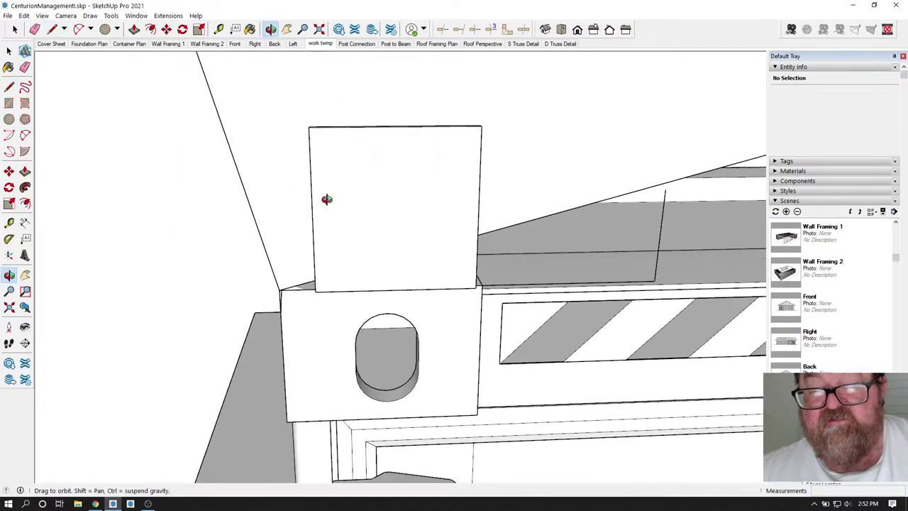
{"action": "left_click", "coordinate": [52, 29]}
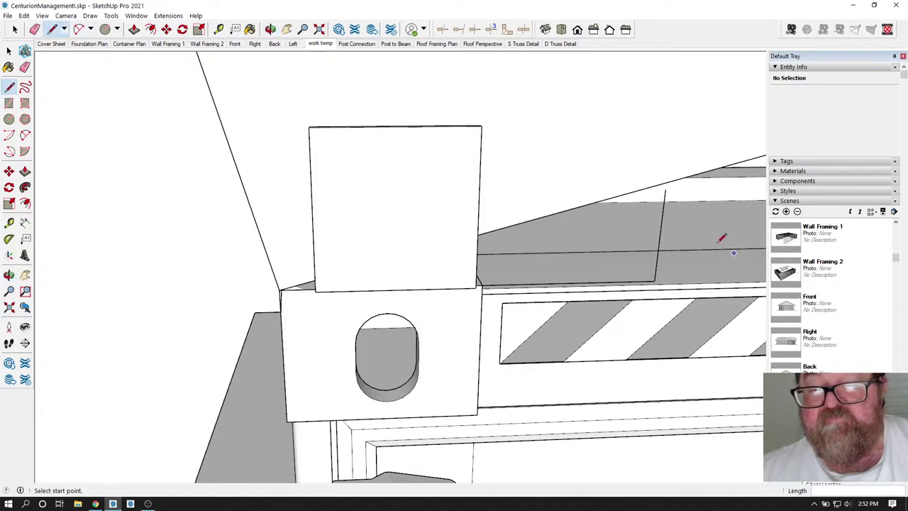
{"action": "left_click", "coordinate": [665, 190]}
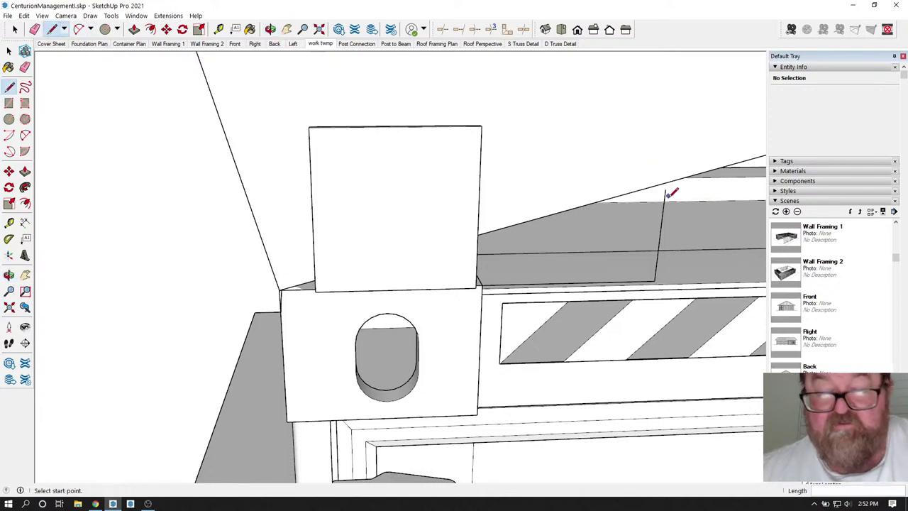
{"action": "left_click", "coordinate": [666, 192]}
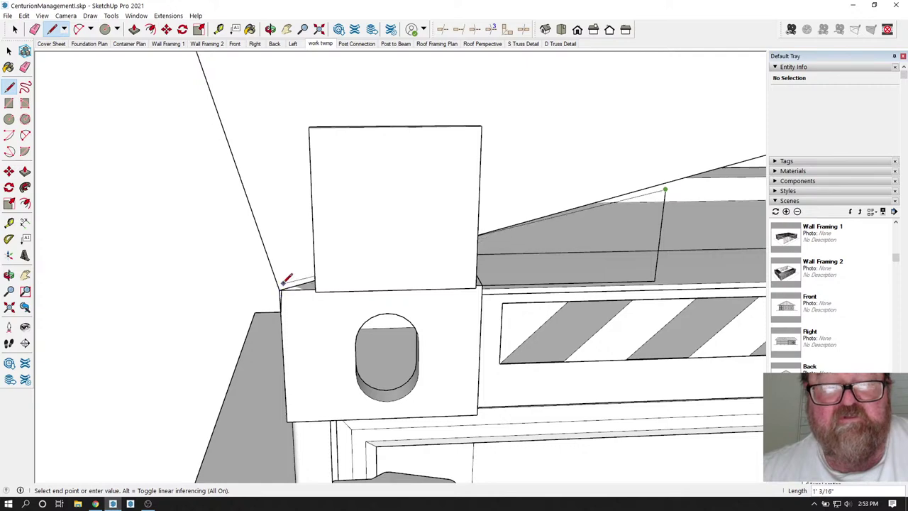
{"action": "scroll", "coordinate": [281, 291], "scroll_direction": "up", "scroll_amount": 2}
{"action": "scroll", "coordinate": [288, 295], "scroll_direction": "up", "scroll_amount": 2}
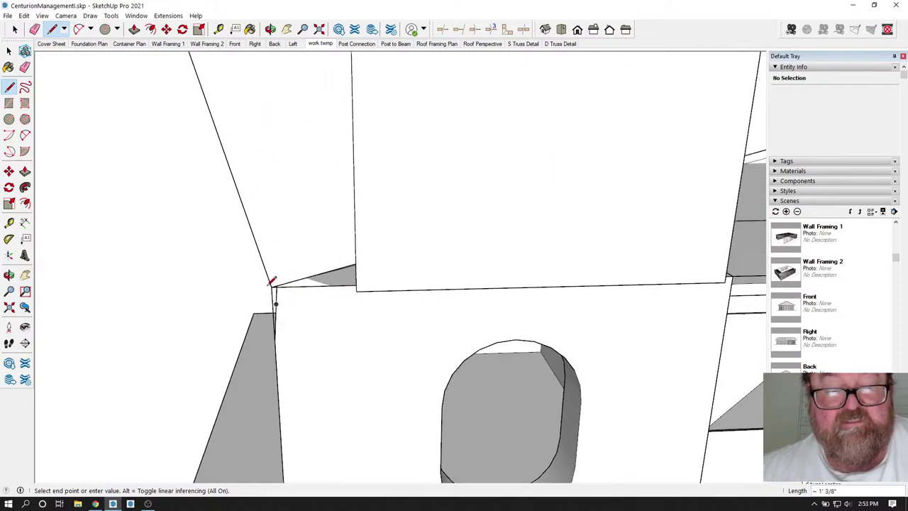
{"action": "left_click", "coordinate": [274, 286]}
{"action": "scroll", "coordinate": [248, 294], "scroll_direction": "down", "scroll_amount": 5}
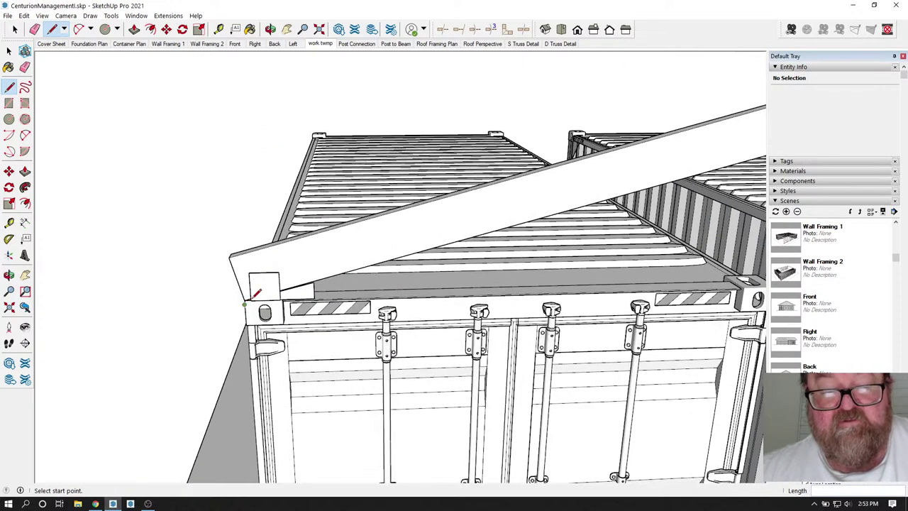
Rotate the channel component about its lower corner so that its bottom edge aligns with the slope triangle's sloping edge.
{"action": "scroll", "coordinate": [262, 289], "scroll_direction": "up", "scroll_amount": 3}
{"action": "left_click", "coordinate": [270, 29]}
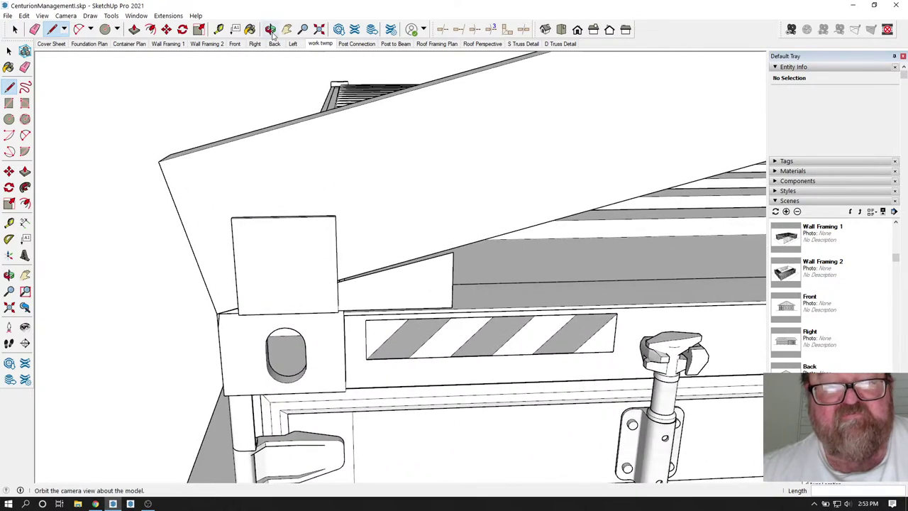
{"action": "scroll", "coordinate": [341, 210], "scroll_direction": "up", "scroll_amount": 2}
{"action": "left_click_drag", "start_coordinate": [341, 210], "coordinate": [248, 316]}
{"action": "scroll", "coordinate": [248, 320], "scroll_direction": "up", "scroll_amount": 4}
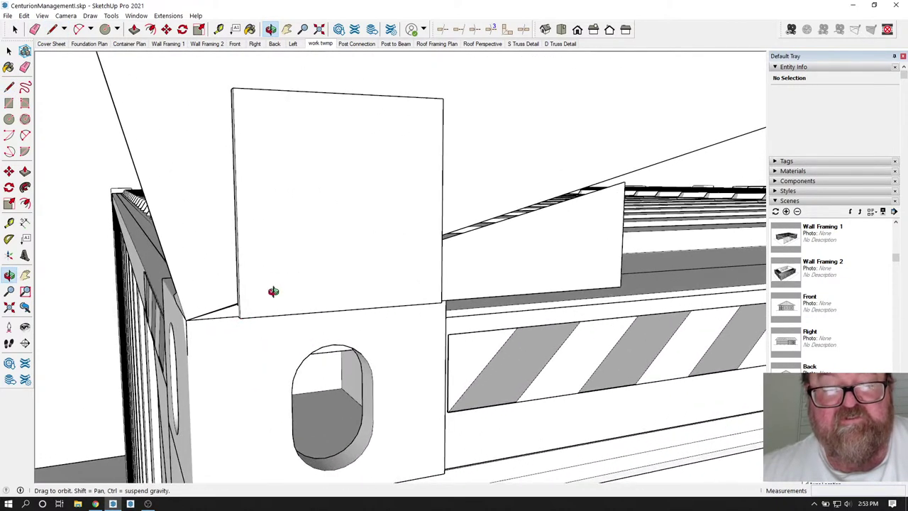
{"action": "left_click", "coordinate": [182, 29]}
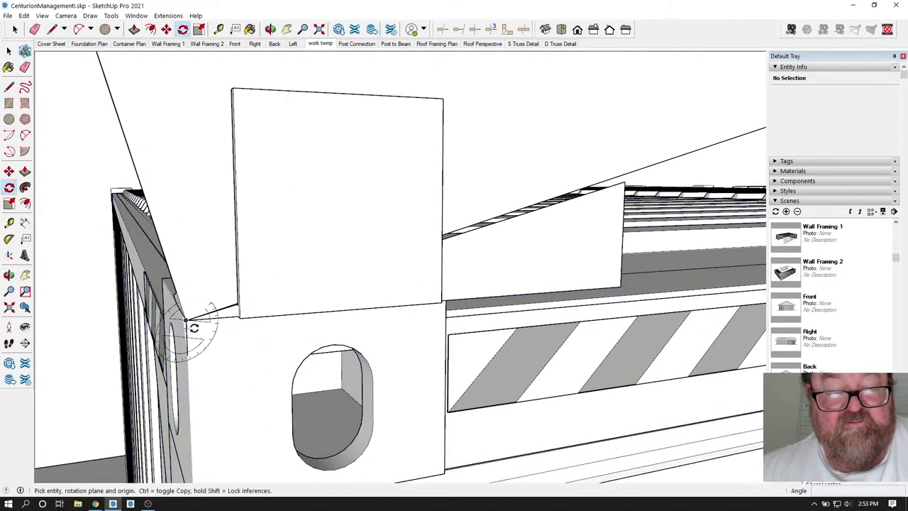
{"action": "scroll", "coordinate": [189, 322], "scroll_direction": "up", "scroll_amount": 2}
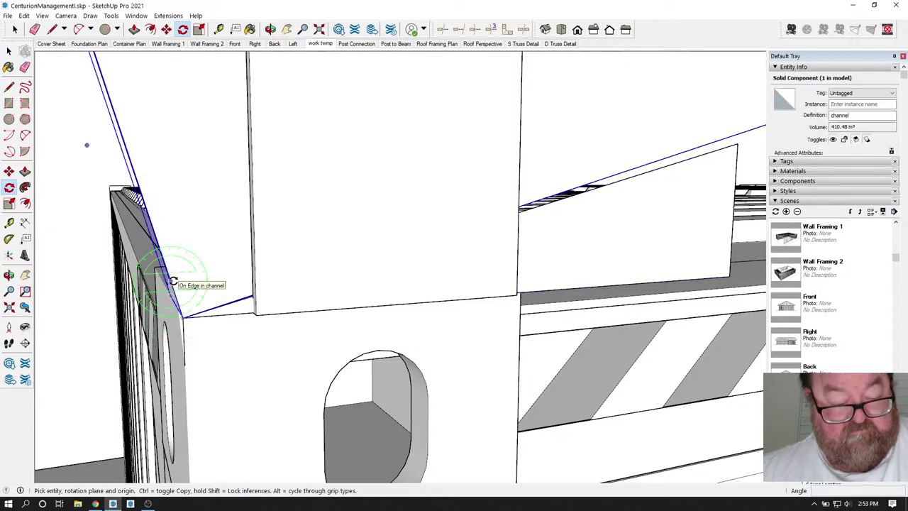
{"action": "left_click", "coordinate": [182, 317]}
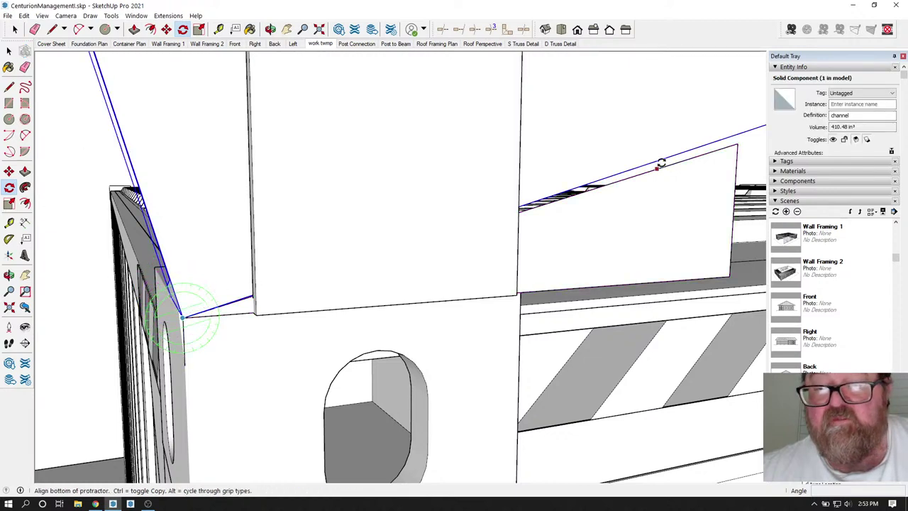
{"action": "left_click", "coordinate": [730, 136]}
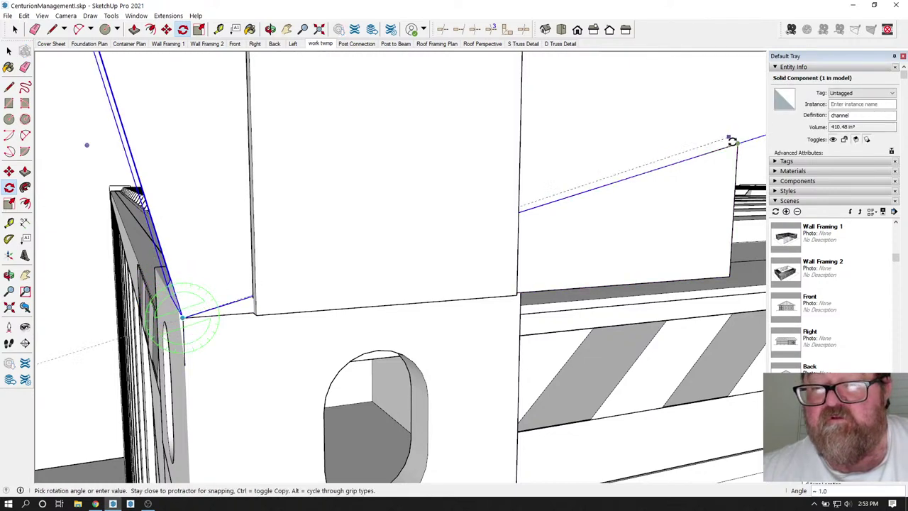
{"action": "left_click", "coordinate": [735, 143]}
{"action": "scroll", "coordinate": [374, 195], "scroll_direction": "down", "scroll_amount": 1}
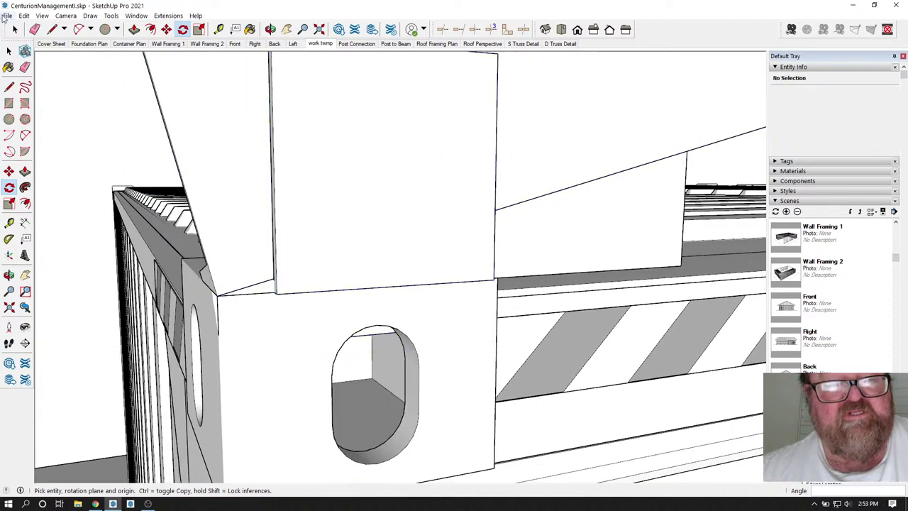
Erase the sloping and vertical edges of the slope triangle beneath the channel.
{"action": "left_click", "coordinate": [35, 29]}
{"action": "left_click_drag", "start_coordinate": [674, 192], "coordinate": [695, 159]}
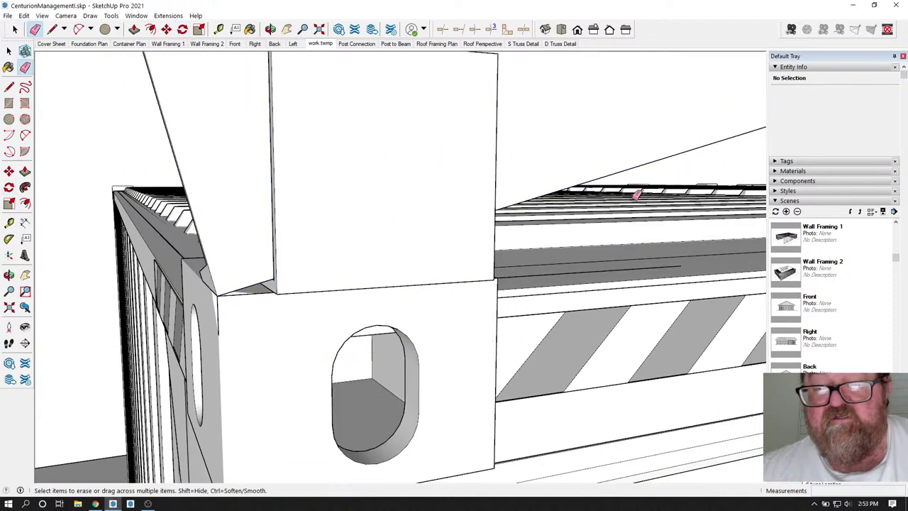
{"action": "key", "text": "space"}
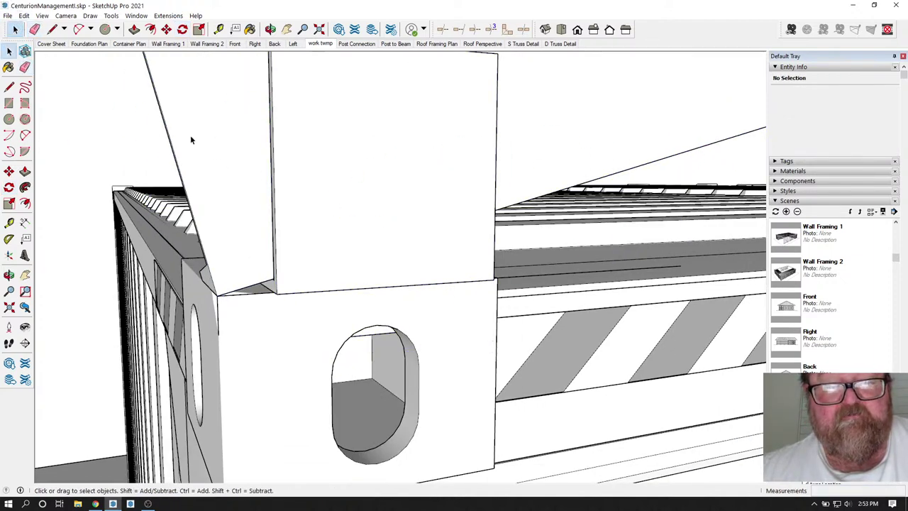
Delete the two leftover construction edges running along the container's front beneath the channel.
{"action": "mouse_move", "coordinate": [190, 135]}
{"action": "left_mouse_down"}
{"action": "mouse_move", "coordinate": [652, 313]}
{"action": "mouse_move", "coordinate": [707, 315]}
{"action": "left_mouse_up"}
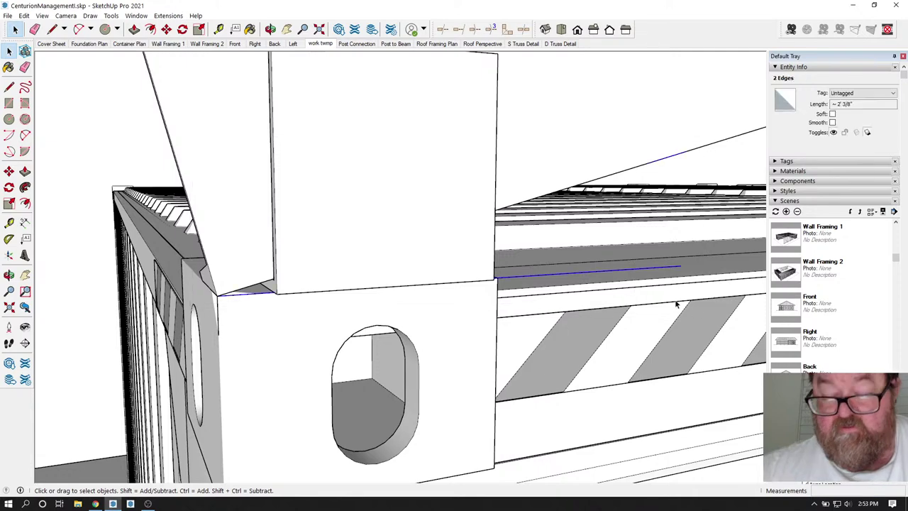
{"action": "key", "text": "Delete"}
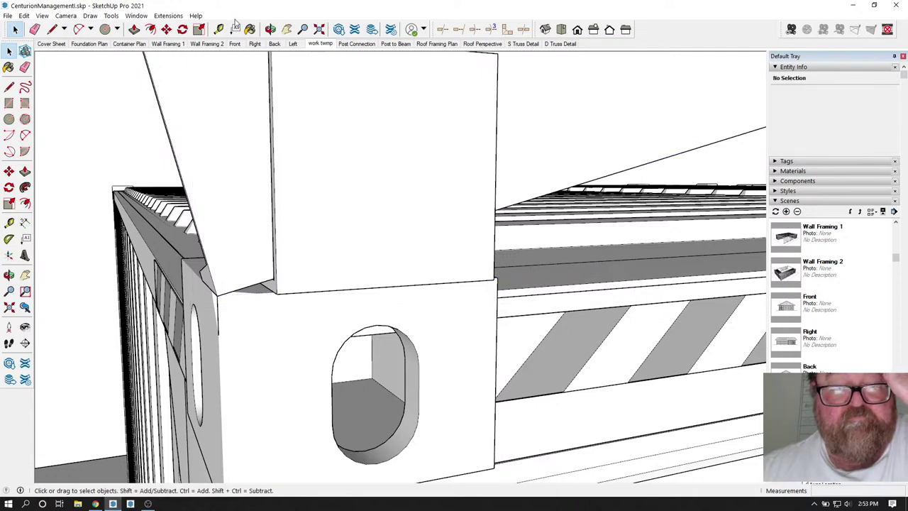
Examine how the sloped channel sits on the corner casting and reaches across the three containers.
{"action": "left_click", "coordinate": [270, 29]}
{"action": "left_click_drag", "start_coordinate": [397, 213], "coordinate": [357, 315]}
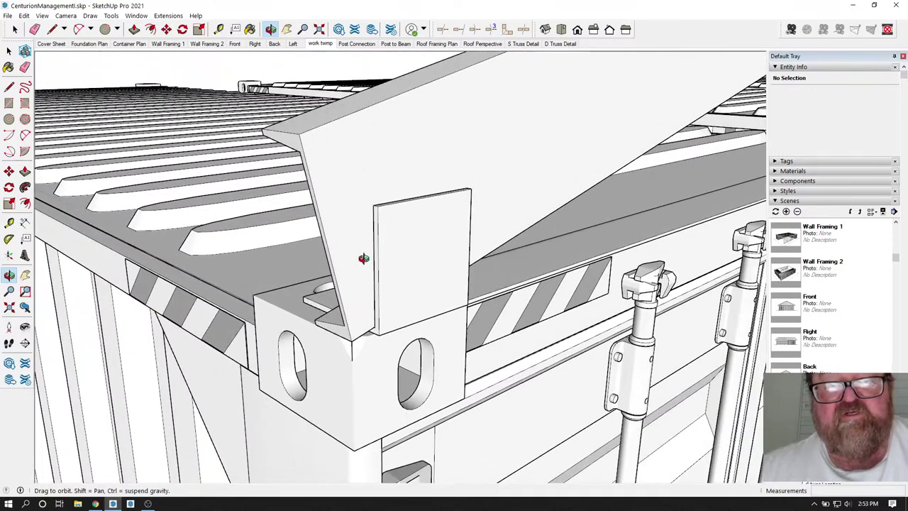
{"action": "left_click_drag", "start_coordinate": [389, 279], "coordinate": [208, 293]}
{"action": "scroll", "coordinate": [292, 315], "scroll_direction": "down", "scroll_amount": 8}
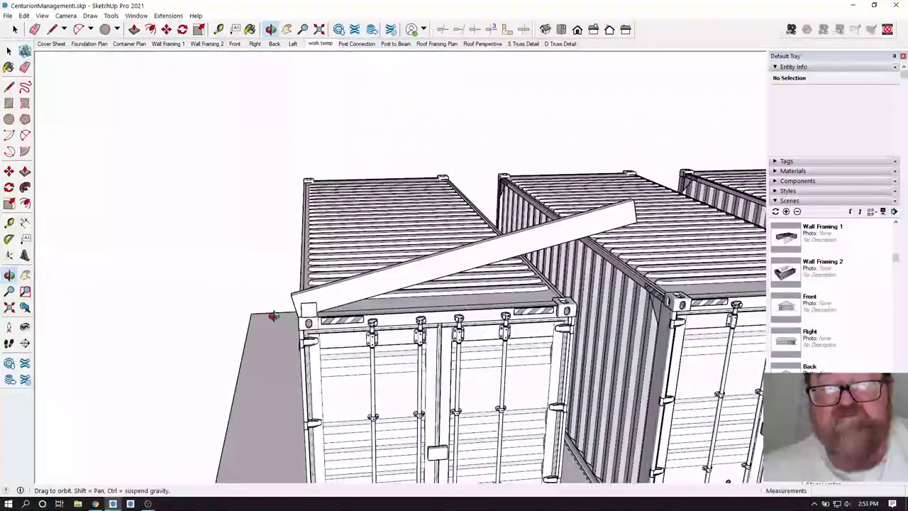
{"action": "left_click_drag", "start_coordinate": [274, 314], "coordinate": [182, 290]}
{"action": "scroll", "coordinate": [182, 290], "scroll_direction": "down", "scroll_amount": 6}
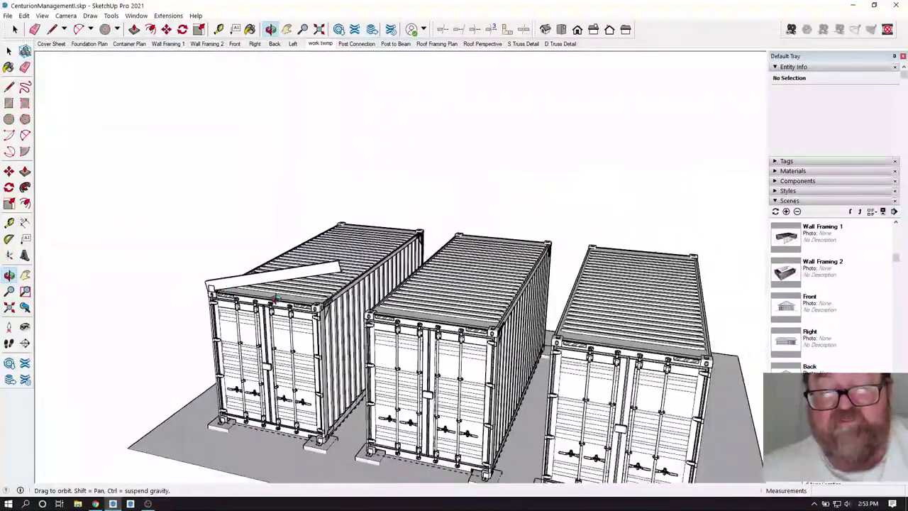
{"action": "scroll", "coordinate": [367, 290], "scroll_direction": "up", "scroll_amount": 2}
{"action": "left_click_drag", "start_coordinate": [367, 289], "coordinate": [132, 278]}
{"action": "scroll", "coordinate": [205, 265], "scroll_direction": "up", "scroll_amount": 5}
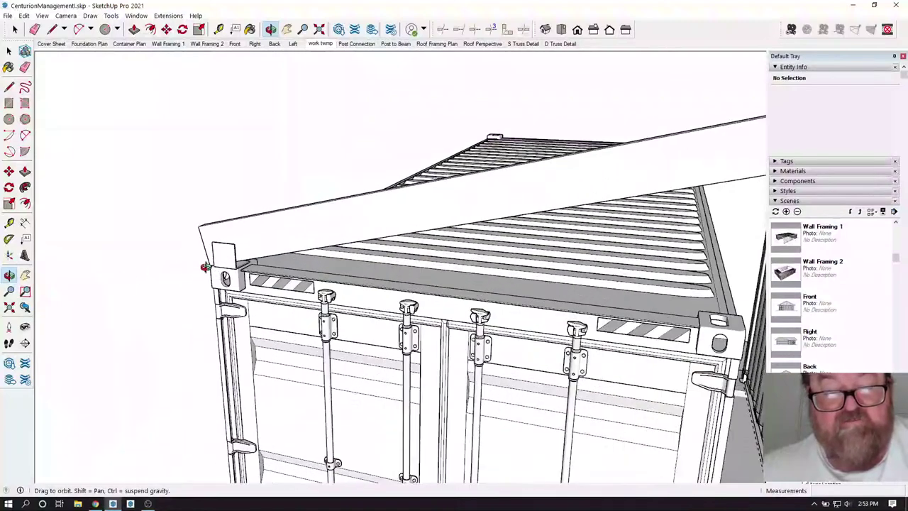
{"action": "left_click_drag", "start_coordinate": [210, 265], "coordinate": [263, 255]}
{"action": "scroll", "coordinate": [261, 254], "scroll_direction": "up", "scroll_amount": 2}
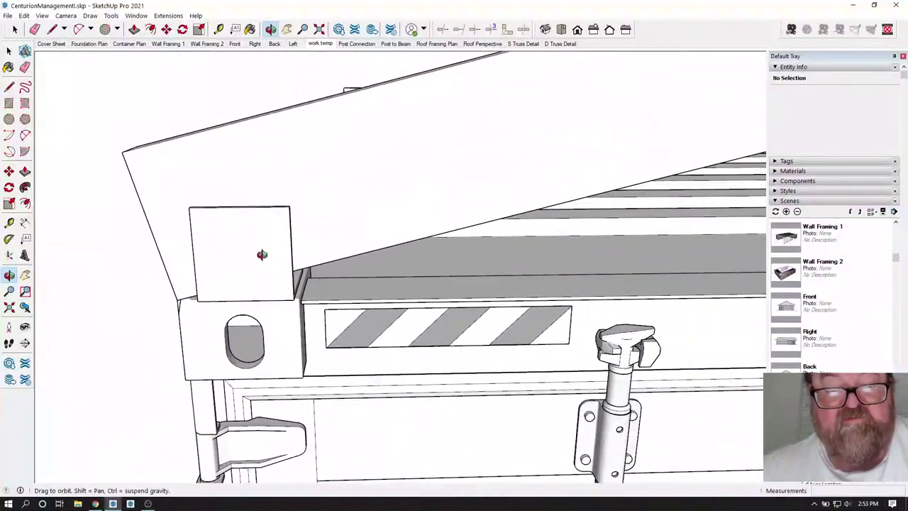
Place a vertical guide 15' from the first container's outer corner edge, measured toward the third container's far corner.
{"action": "key", "text": "t"}
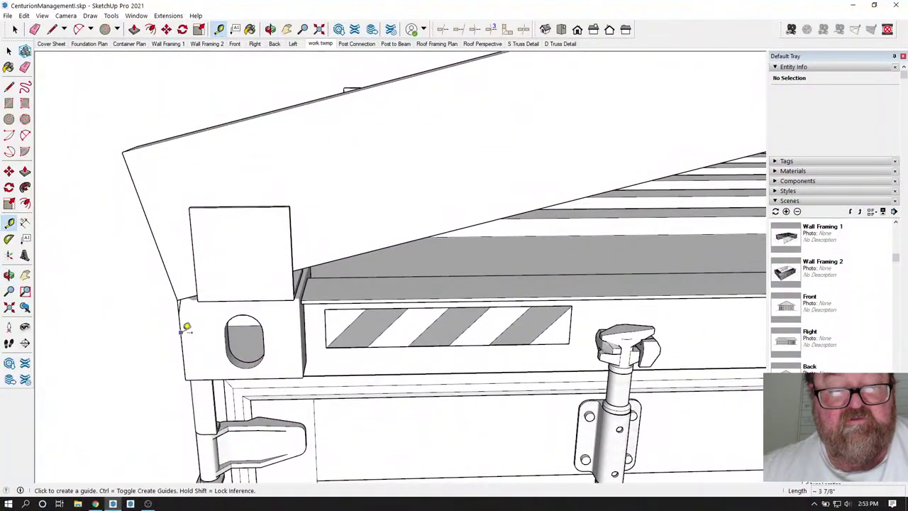
{"action": "left_click", "coordinate": [180, 333]}
{"action": "scroll", "coordinate": [170, 327], "scroll_direction": "down", "scroll_amount": 6}
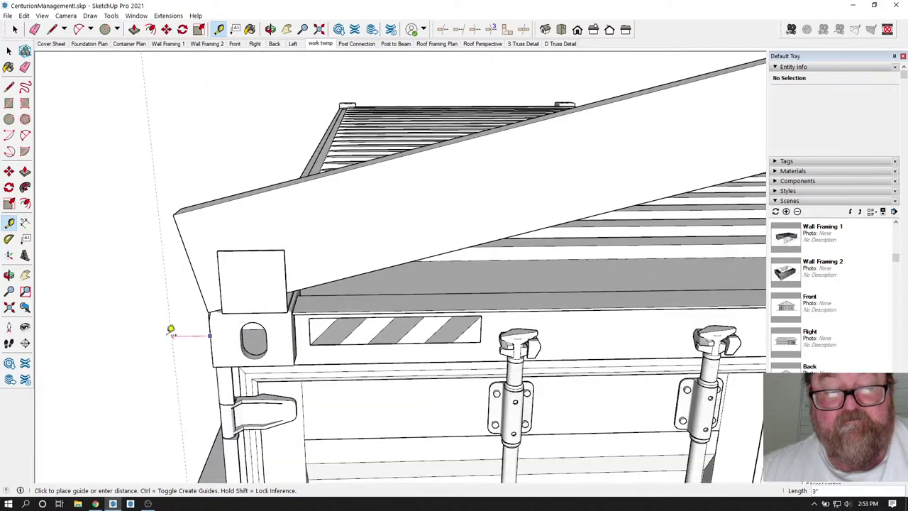
{"action": "scroll", "coordinate": [555, 320], "scroll_direction": "up", "scroll_amount": 3}
{"action": "scroll", "coordinate": [490, 309], "scroll_direction": "up", "scroll_amount": 5}
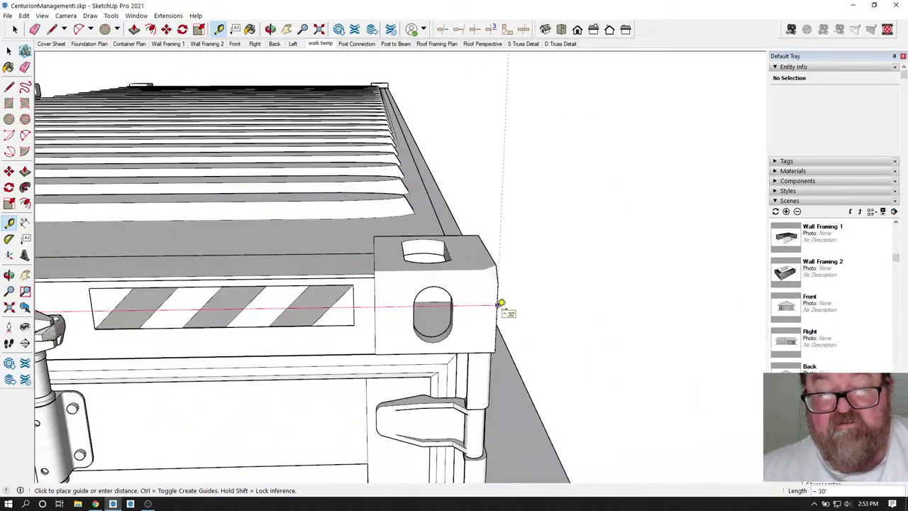
{"action": "type", "text": "1"}
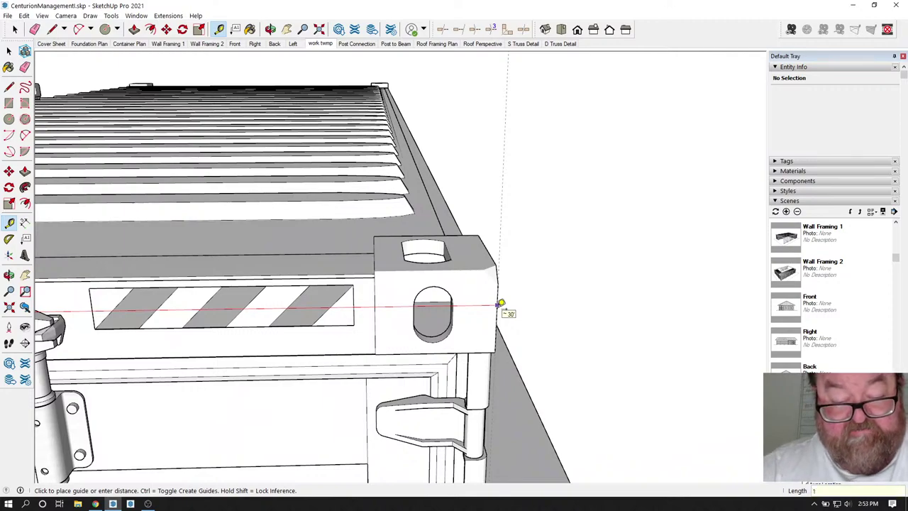
{"action": "type", "text": "5'"}
{"action": "key", "text": "Return"}
{"action": "scroll", "coordinate": [684, 243], "scroll_direction": "down", "scroll_amount": 8}
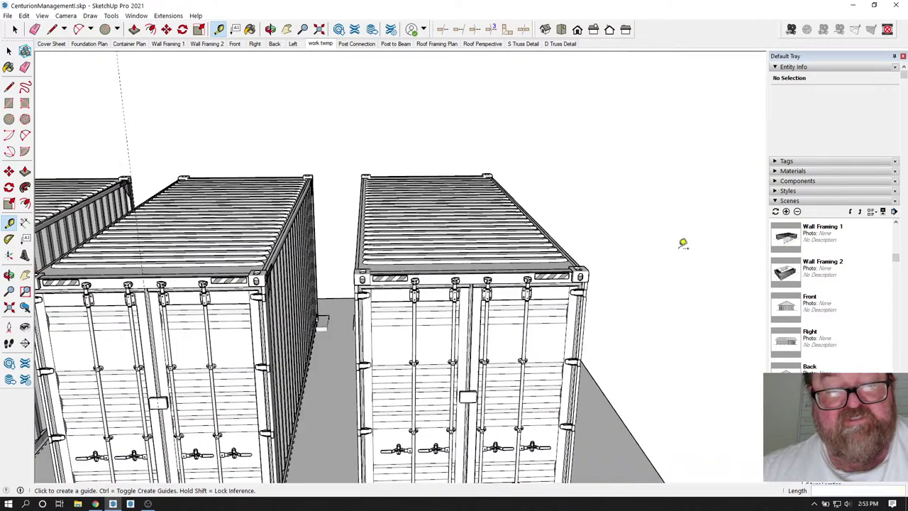
Delete the short stray edge at the corner casting's outer corner, just below the channel's lower corner.
{"action": "scroll", "coordinate": [213, 270], "scroll_direction": "up", "scroll_amount": 8}
{"action": "scroll", "coordinate": [207, 255], "scroll_direction": "up", "scroll_amount": 2}
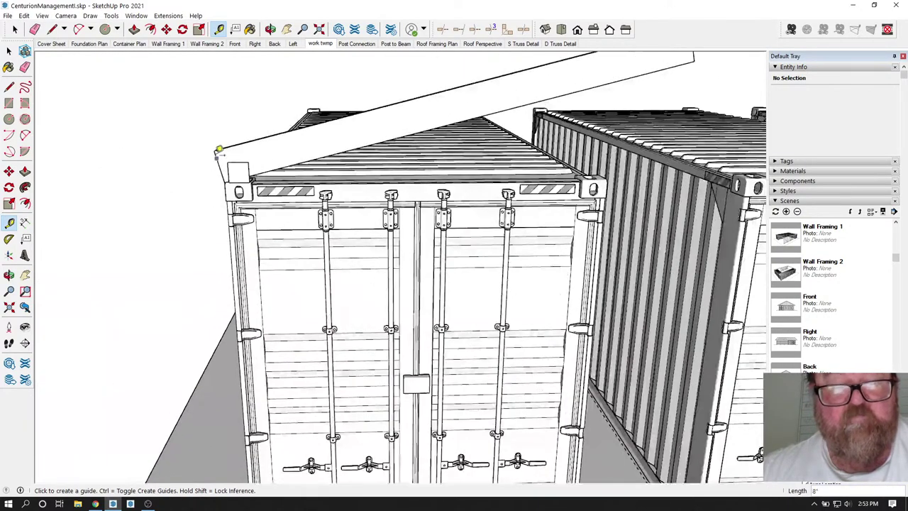
{"action": "left_click", "coordinate": [271, 29]}
{"action": "left_click_drag", "start_coordinate": [241, 167], "coordinate": [399, 230]}
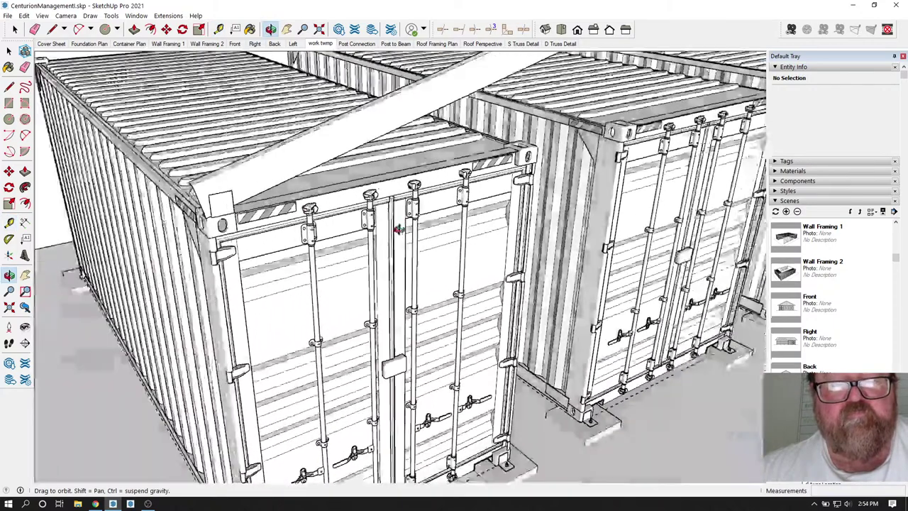
{"action": "scroll", "coordinate": [196, 227], "scroll_direction": "up", "scroll_amount": 3}
{"action": "scroll", "coordinate": [196, 226], "scroll_direction": "up", "scroll_amount": 10}
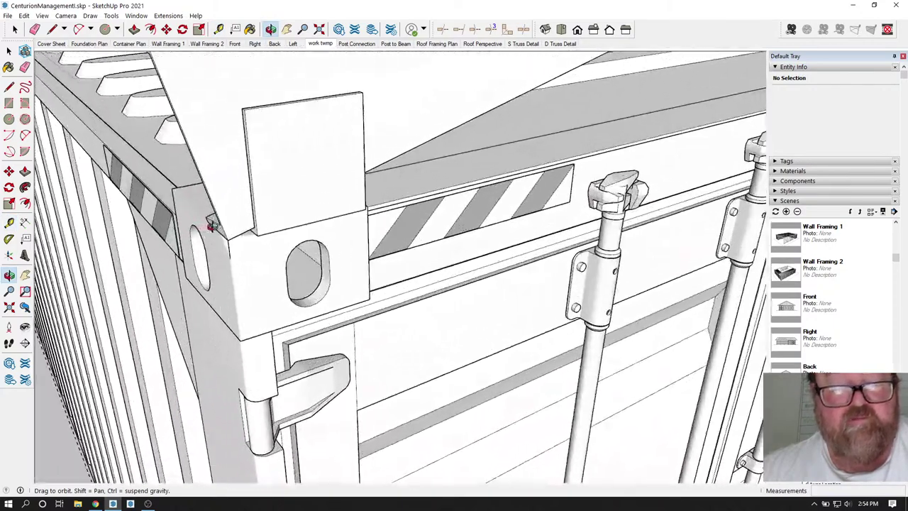
{"action": "left_click", "coordinate": [14, 30]}
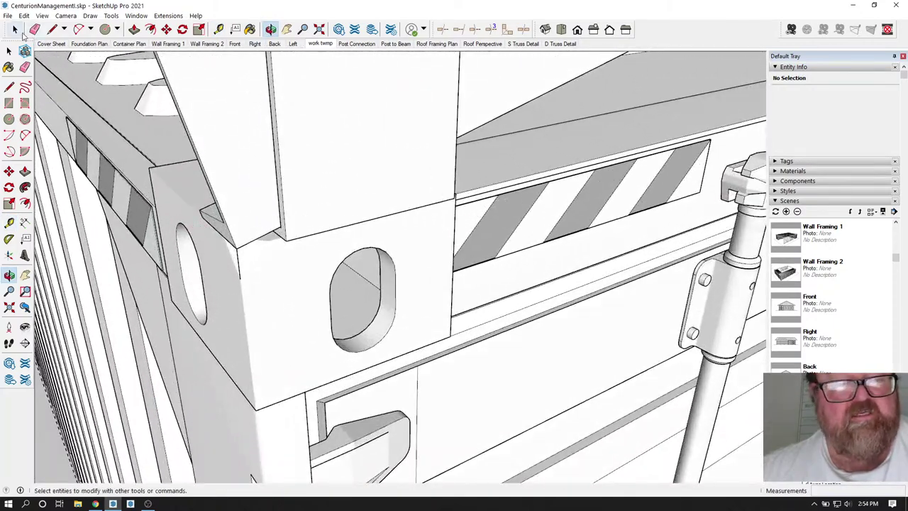
{"action": "left_click", "coordinate": [238, 272]}
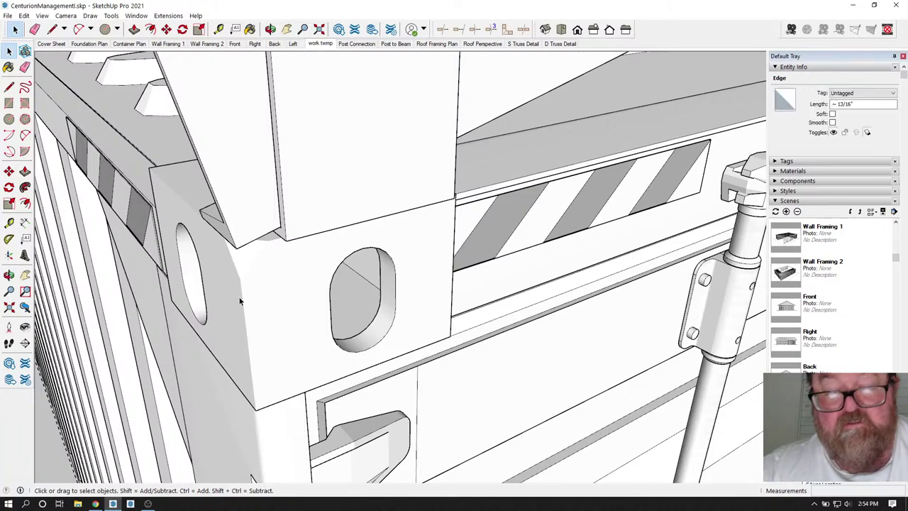
{"action": "key", "text": "Escape"}
Place a guide along the channel's lower edge, continuing its slope beyond the upper end.
{"action": "scroll", "coordinate": [239, 298], "scroll_direction": "down", "scroll_amount": 10}
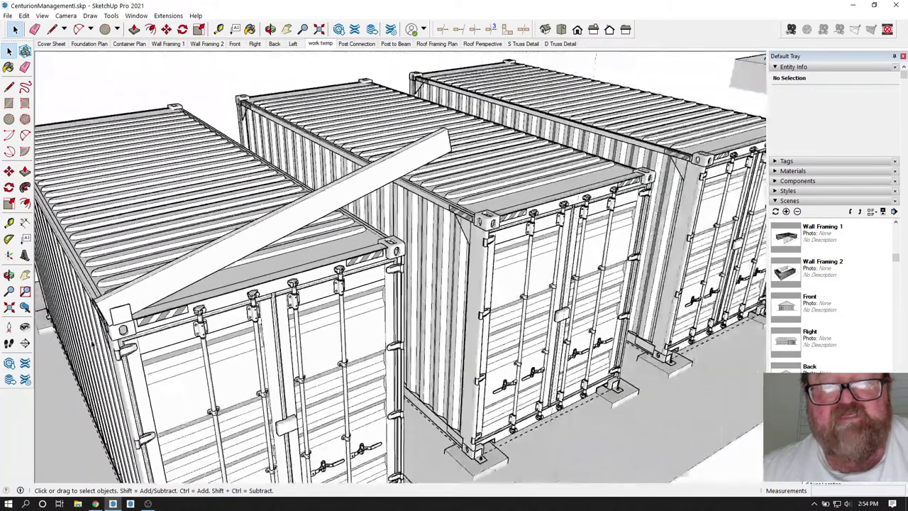
{"action": "left_click", "coordinate": [377, 185]}
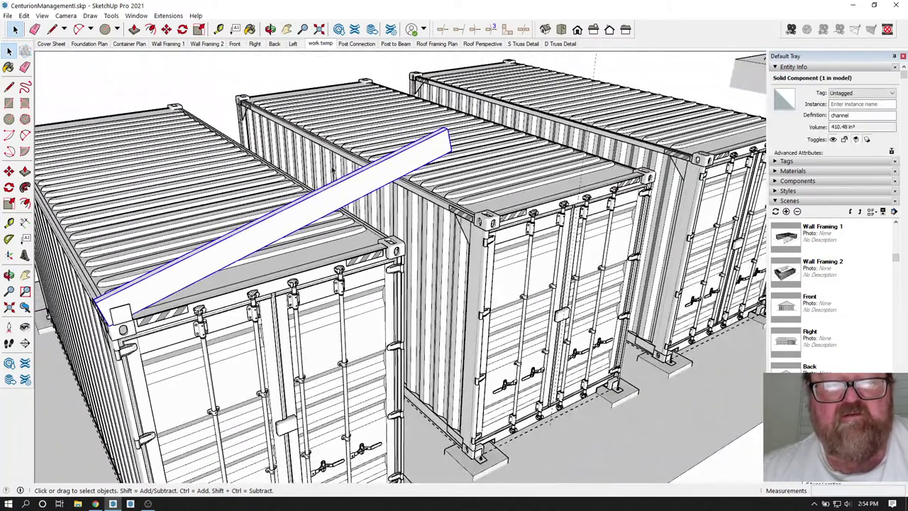
{"action": "key", "text": "t"}
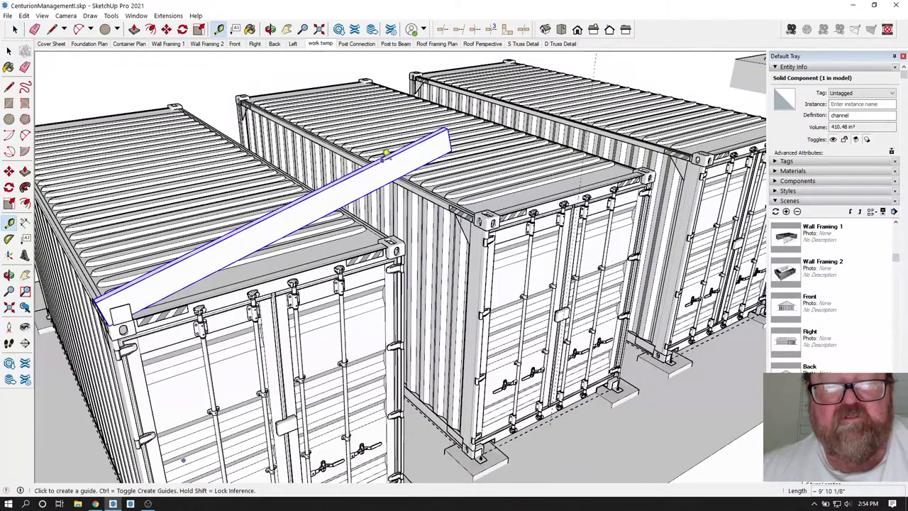
{"action": "left_click", "coordinate": [382, 160]}
{"action": "left_click", "coordinate": [390, 182]}
{"action": "scroll", "coordinate": [364, 188], "scroll_direction": "up", "scroll_amount": 6}
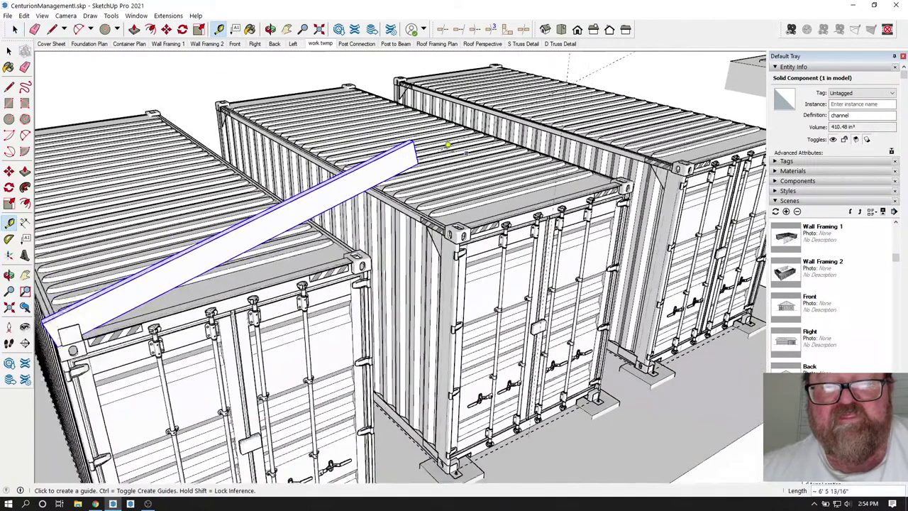
{"action": "scroll", "coordinate": [417, 144], "scroll_direction": "up", "scroll_amount": 3}
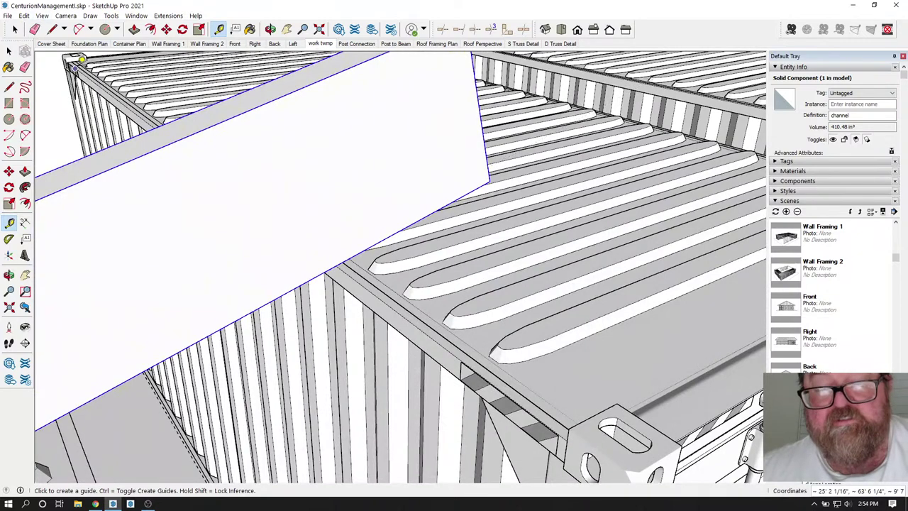
{"action": "left_click", "coordinate": [242, 114]}
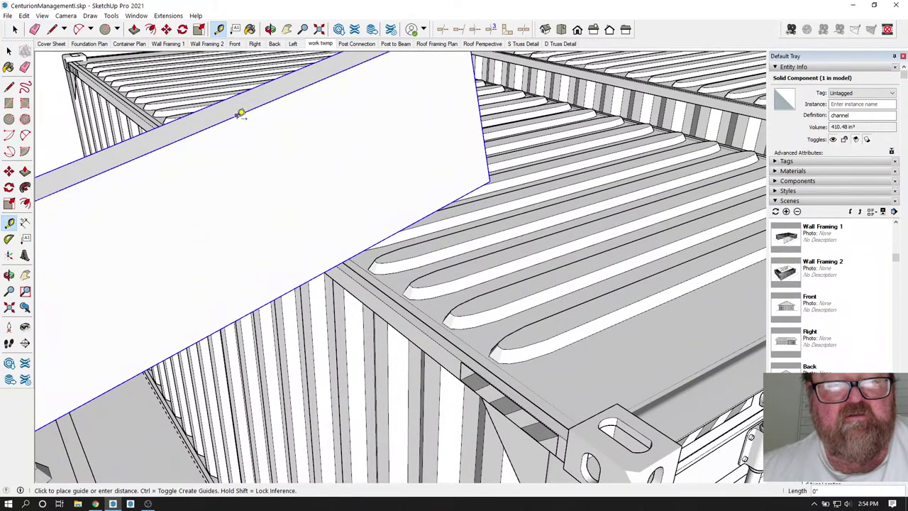
{"action": "left_click", "coordinate": [296, 279]}
{"action": "scroll", "coordinate": [298, 281], "scroll_direction": "down", "scroll_amount": 6}
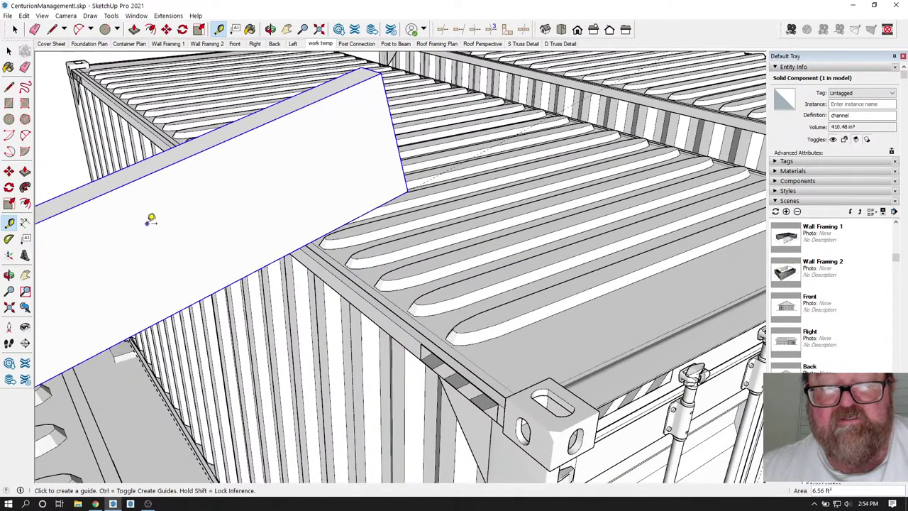
{"action": "scroll", "coordinate": [356, 290], "scroll_direction": "down", "scroll_amount": 2}
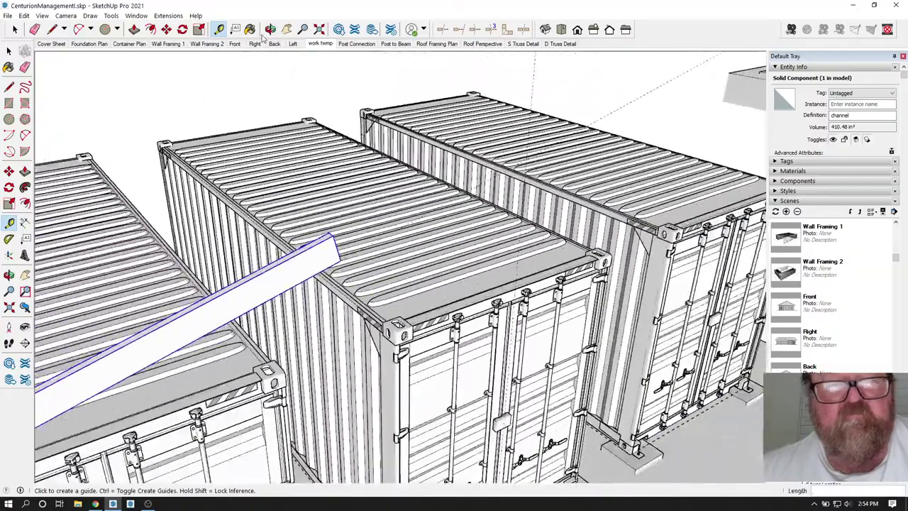
Open the channel component and push/pull its upper end face out 5' 8 3/16" toward the vertical guide.
{"action": "left_click", "coordinate": [270, 30]}
{"action": "mouse_move", "coordinate": [310, 262]}
{"action": "left_mouse_down"}
{"action": "mouse_move", "coordinate": [217, 290]}
{"action": "mouse_move", "coordinate": [165, 269]}
{"action": "mouse_move", "coordinate": [142, 237]}
{"action": "mouse_move", "coordinate": [150, 200]}
{"action": "mouse_move", "coordinate": [116, 196]}
{"action": "mouse_move", "coordinate": [162, 171]}
{"action": "mouse_move", "coordinate": [212, 178]}
{"action": "left_mouse_up"}
{"action": "left_click", "coordinate": [14, 29]}
{"action": "double_click", "coordinate": [163, 133]}
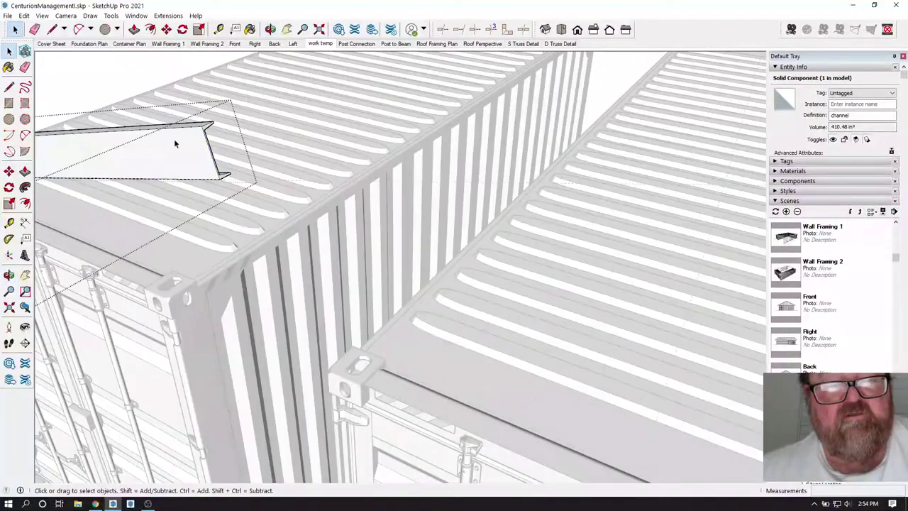
{"action": "key", "text": "p"}
{"action": "left_click_drag", "start_coordinate": [210, 126], "coordinate": [735, 106]}
{"action": "scroll", "coordinate": [302, 163], "scroll_direction": "down", "scroll_amount": 5}
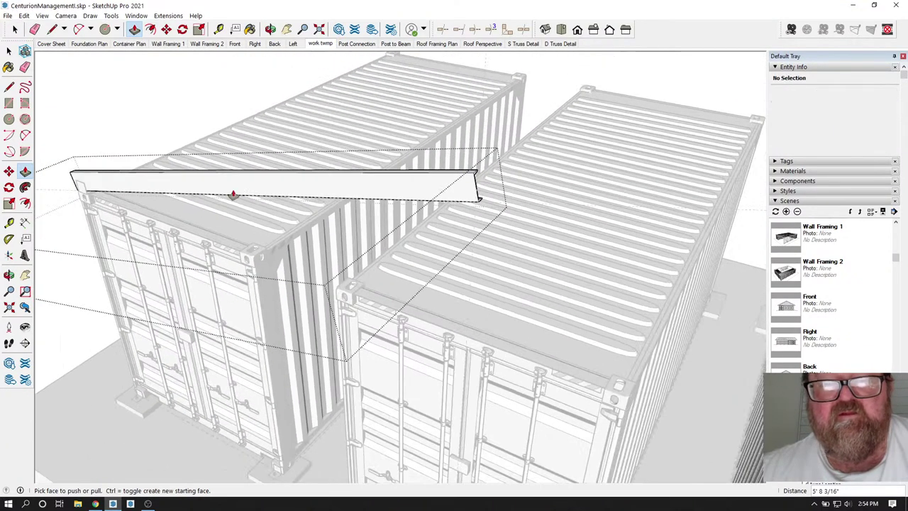
{"action": "left_click", "coordinate": [14, 29]}
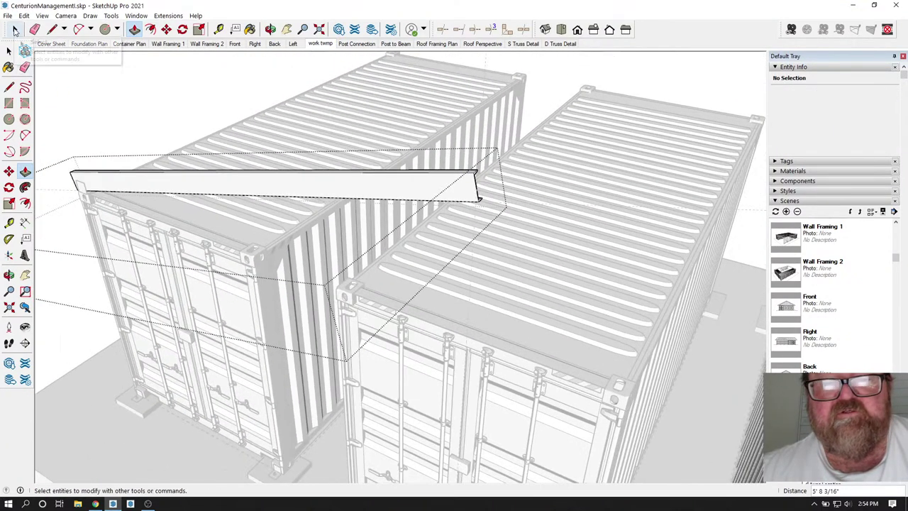
{"action": "left_click", "coordinate": [364, 130]}
Reopen the channel component and extend its upper end face another 4 7/16" past the vertical guide.
{"action": "scroll", "coordinate": [407, 155], "scroll_direction": "up", "scroll_amount": 8}
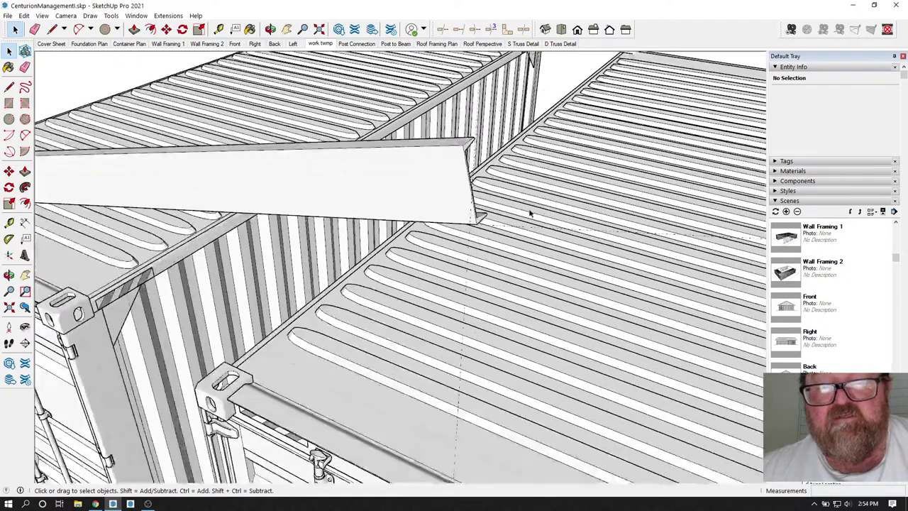
{"action": "scroll", "coordinate": [340, 284], "scroll_direction": "down", "scroll_amount": 4}
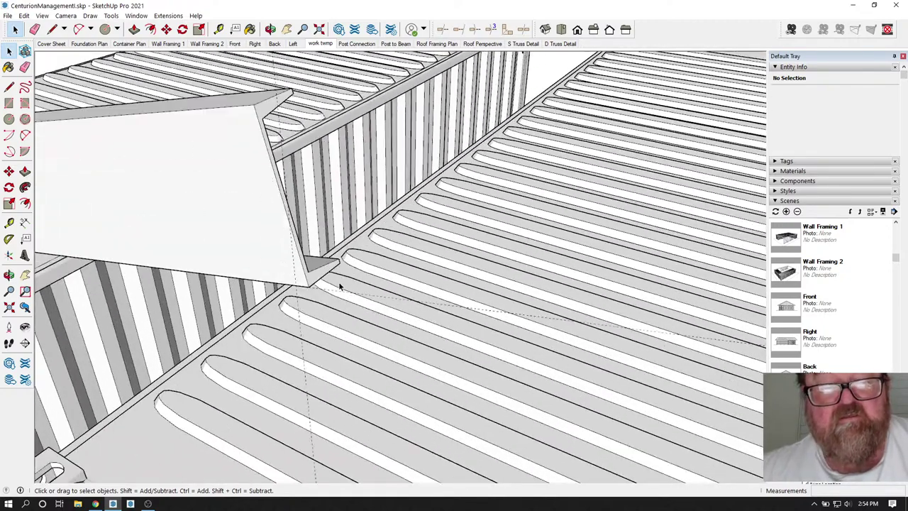
{"action": "middle_click_drag", "start_coordinate": [179, 188], "coordinate": [193, 211]}
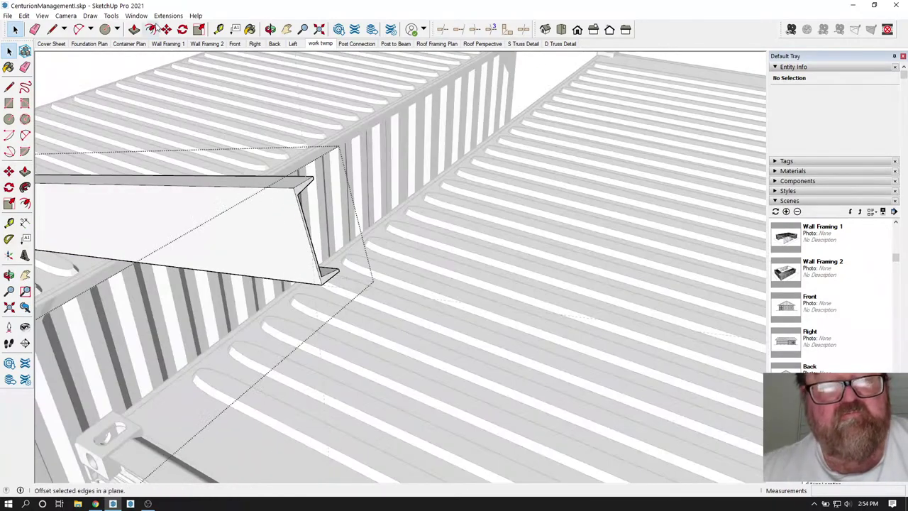
{"action": "left_click", "coordinate": [134, 29]}
{"action": "scroll", "coordinate": [304, 280], "scroll_direction": "up", "scroll_amount": 3}
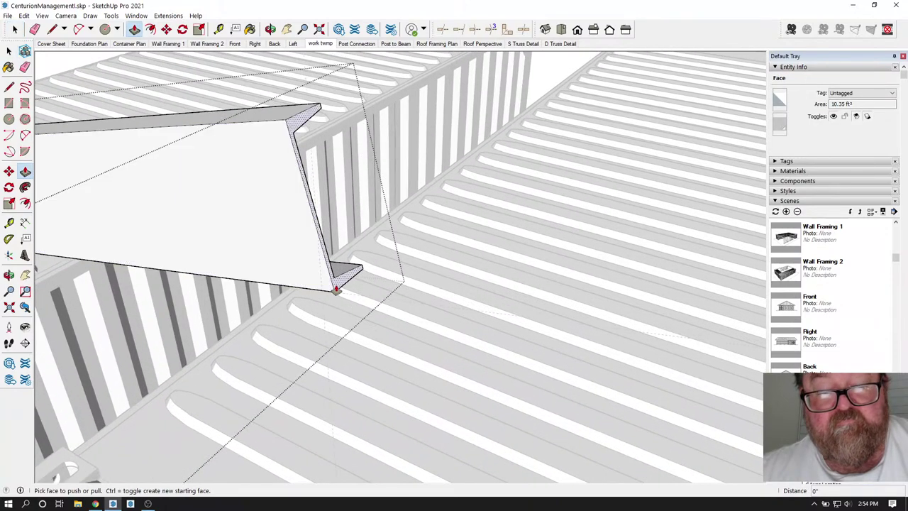
{"action": "left_click", "coordinate": [337, 289]}
{"action": "left_click", "coordinate": [419, 299]}
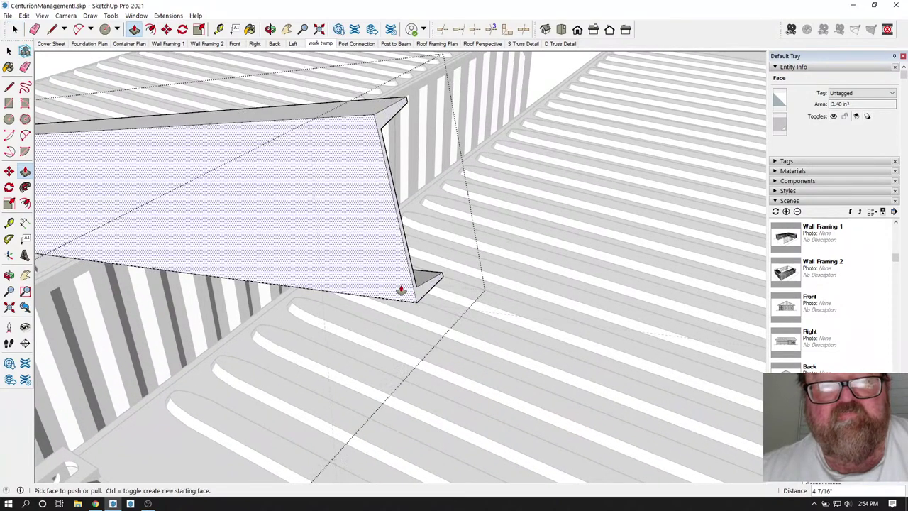
Draw a cut line about 8 1/4" long across the channel's web face, along the vertical guide near its upper end.
{"action": "key", "text": "space"}
{"action": "left_click", "coordinate": [258, 158]}
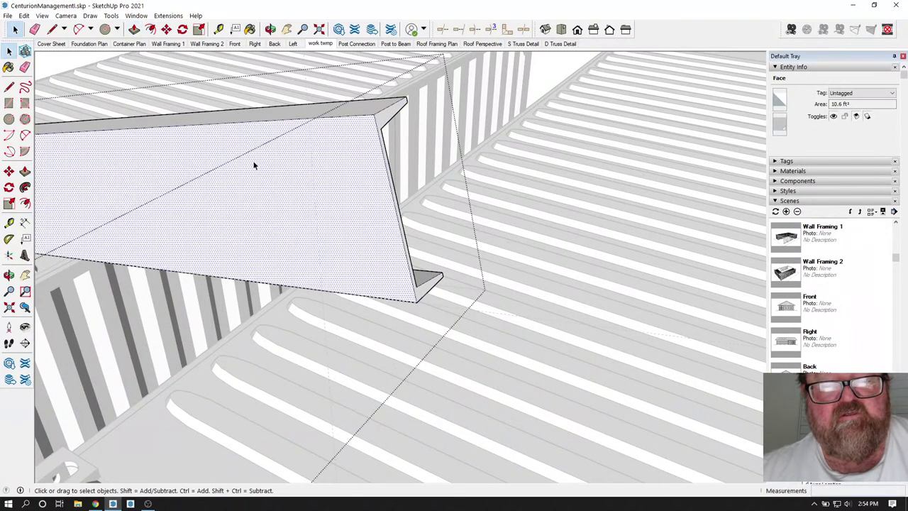
{"action": "key", "text": "e"}
{"action": "key", "text": "l"}
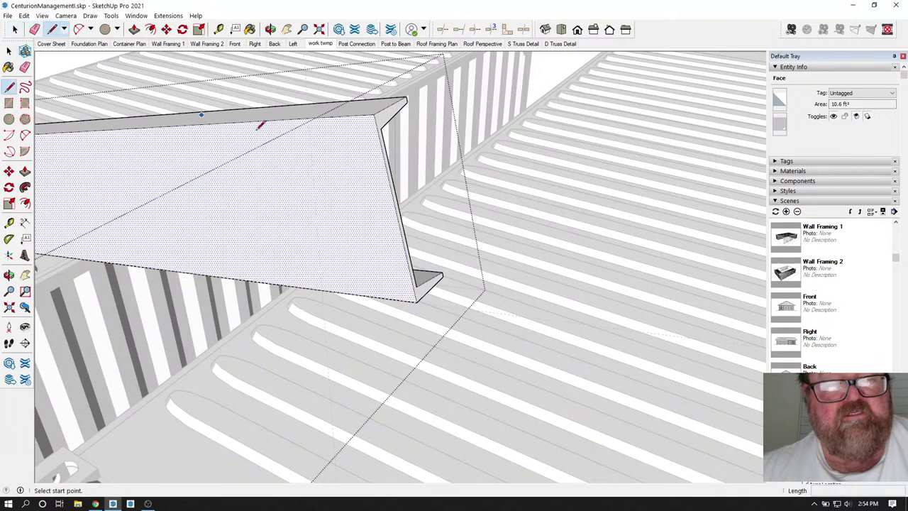
{"action": "left_click", "coordinate": [309, 118]}
{"action": "left_click", "coordinate": [322, 290]}
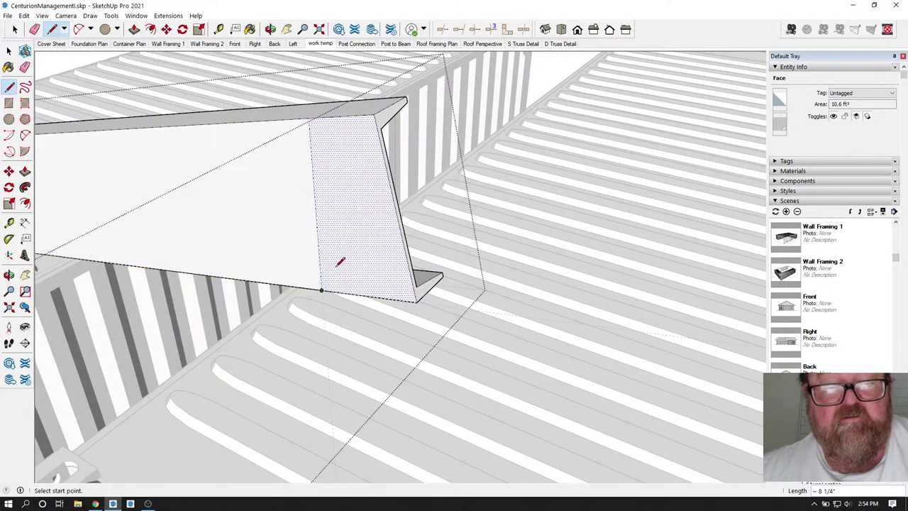
Continue the cut line straight across the channel's top flange, about 2 1/4" from the web line to the flange edge.
{"action": "left_click", "coordinate": [270, 30]}
{"action": "mouse_move", "coordinate": [298, 107]}
{"action": "left_mouse_down"}
{"action": "mouse_move", "coordinate": [318, 146]}
{"action": "mouse_move", "coordinate": [331, 248]}
{"action": "mouse_move", "coordinate": [305, 95]}
{"action": "left_mouse_up"}
{"action": "left_click", "coordinate": [64, 30]}
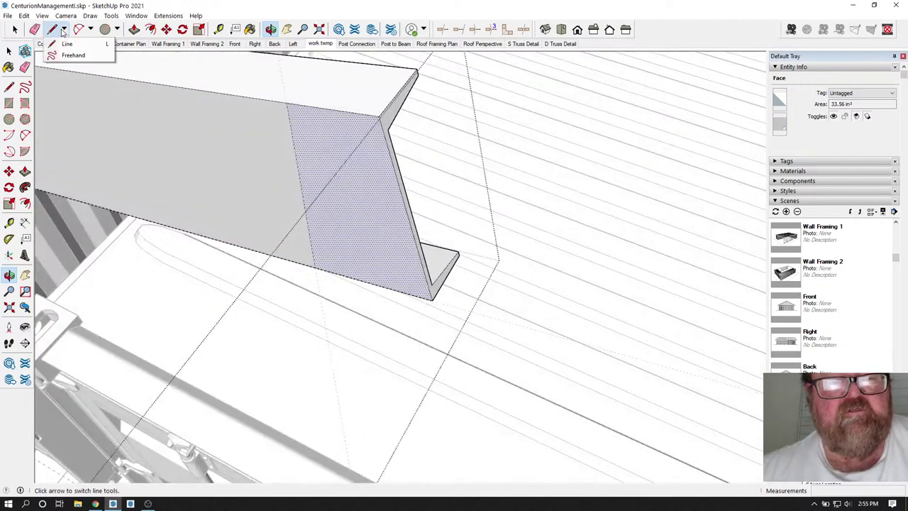
{"action": "left_click", "coordinate": [90, 30]}
{"action": "left_click", "coordinate": [64, 31]}
{"action": "left_click", "coordinate": [53, 30]}
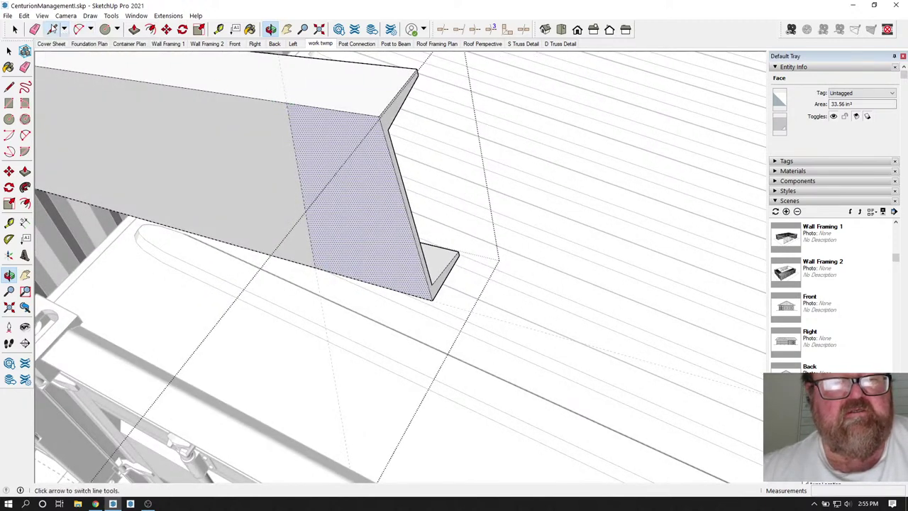
{"action": "left_click", "coordinate": [52, 30]}
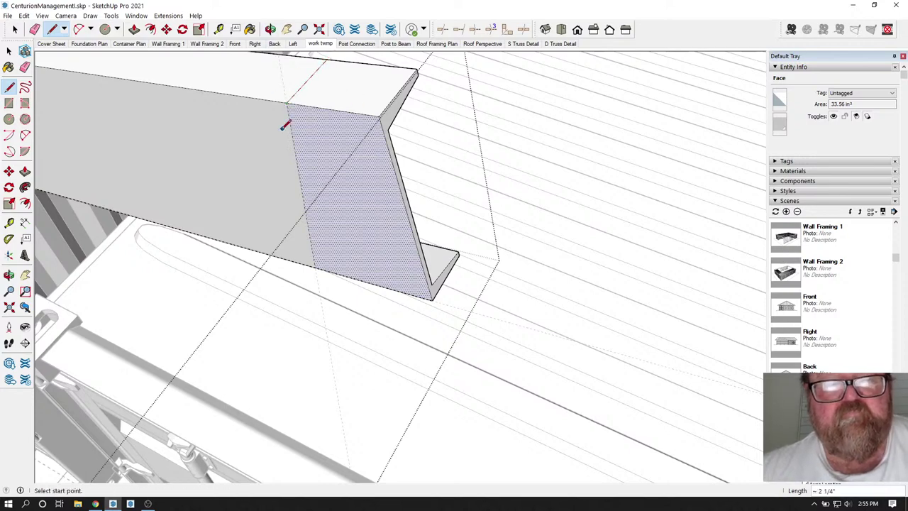
Push/pull the web and top flange sections beyond the cut line inward by 1/4" each.
{"action": "key", "text": "o"}
{"action": "left_click_drag", "start_coordinate": [331, 212], "coordinate": [387, 182]}
{"action": "left_click", "coordinate": [134, 30]}
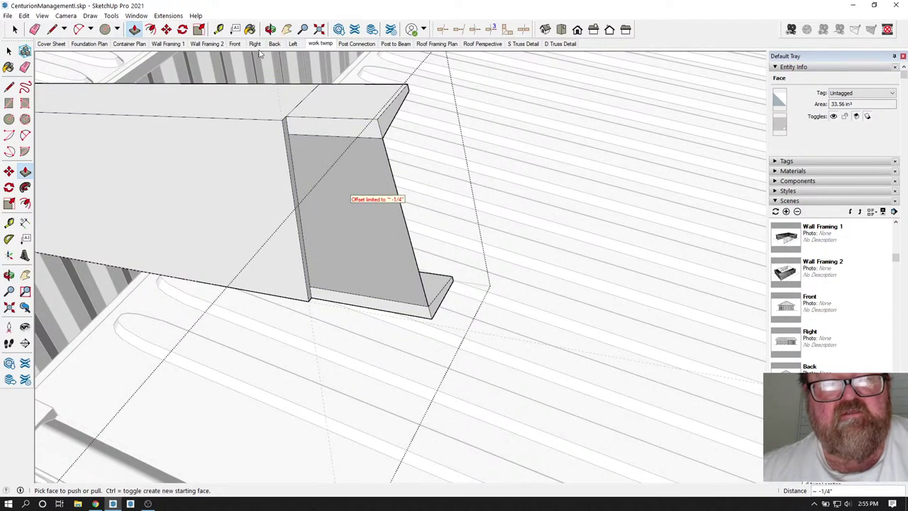
{"action": "left_click_drag", "start_coordinate": [319, 106], "coordinate": [318, 136]}
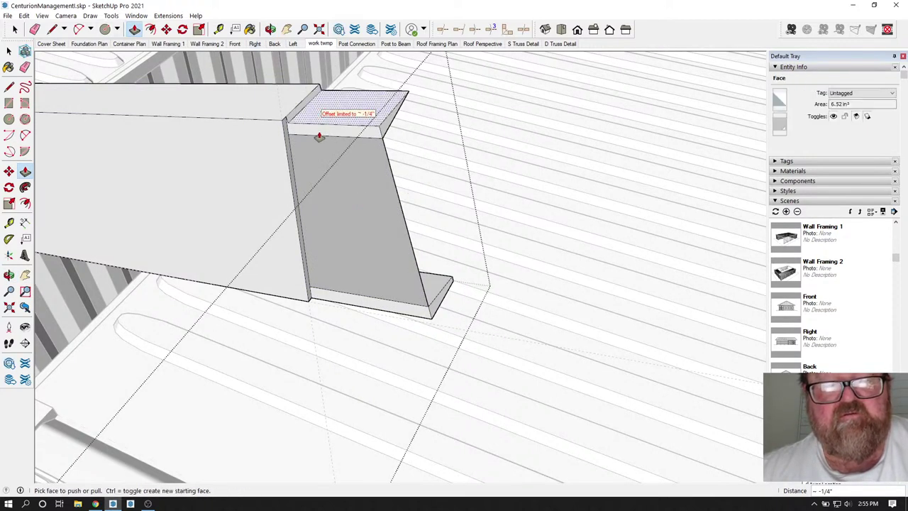
{"action": "scroll", "coordinate": [331, 126], "scroll_direction": "up", "scroll_amount": 1}
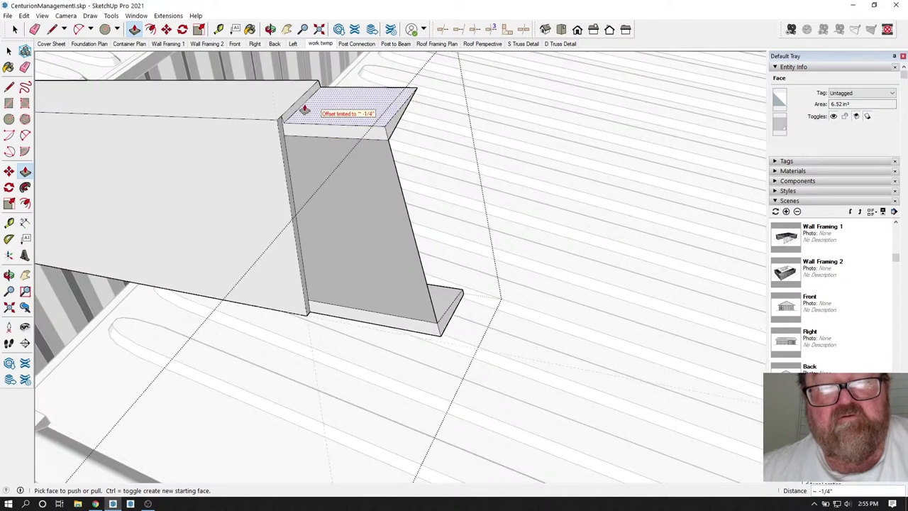
Draw a cut line about 2 1/4" long across the bottom flange's underside, from the web cut to the flange's outer edge.
{"action": "left_click", "coordinate": [271, 30]}
{"action": "left_click_drag", "start_coordinate": [320, 199], "coordinate": [380, 141]}
{"action": "scroll", "coordinate": [361, 155], "scroll_direction": "down", "scroll_amount": 1}
{"action": "left_click_drag", "start_coordinate": [354, 231], "coordinate": [316, 235]}
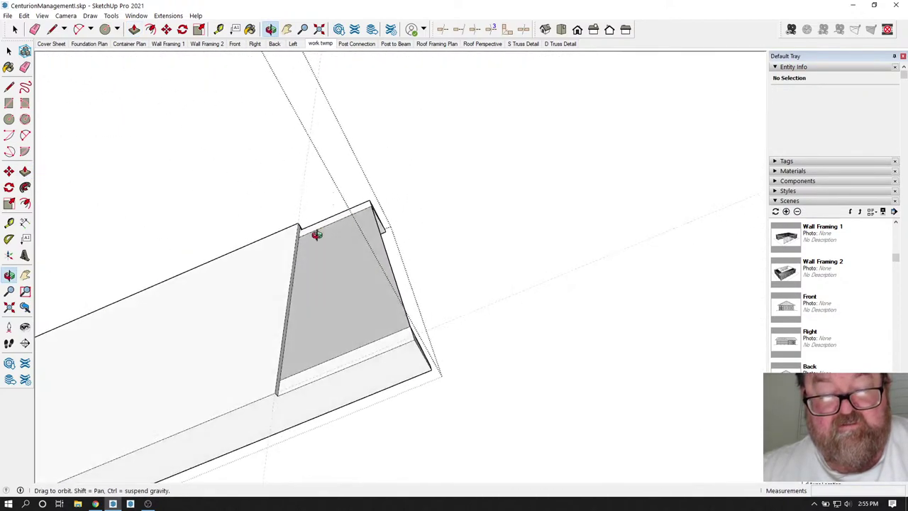
{"action": "left_click_drag", "start_coordinate": [307, 414], "coordinate": [315, 381]}
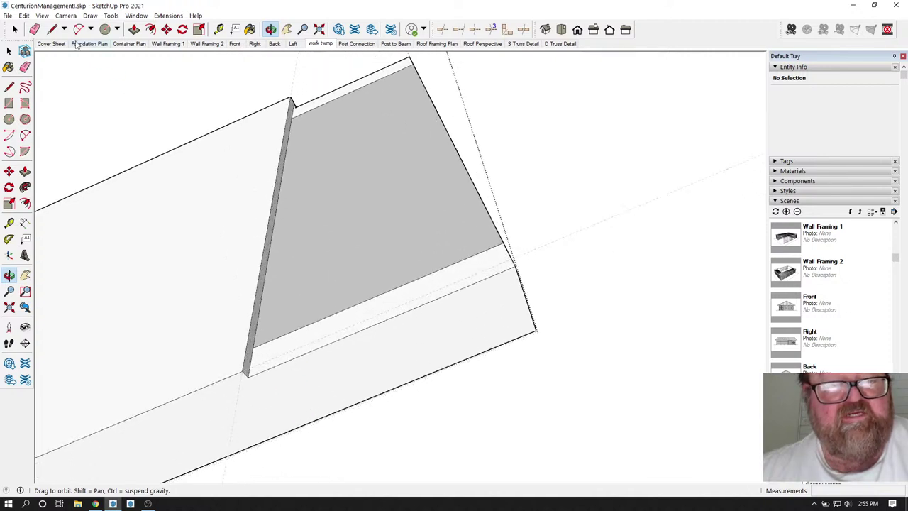
{"action": "key", "text": "l"}
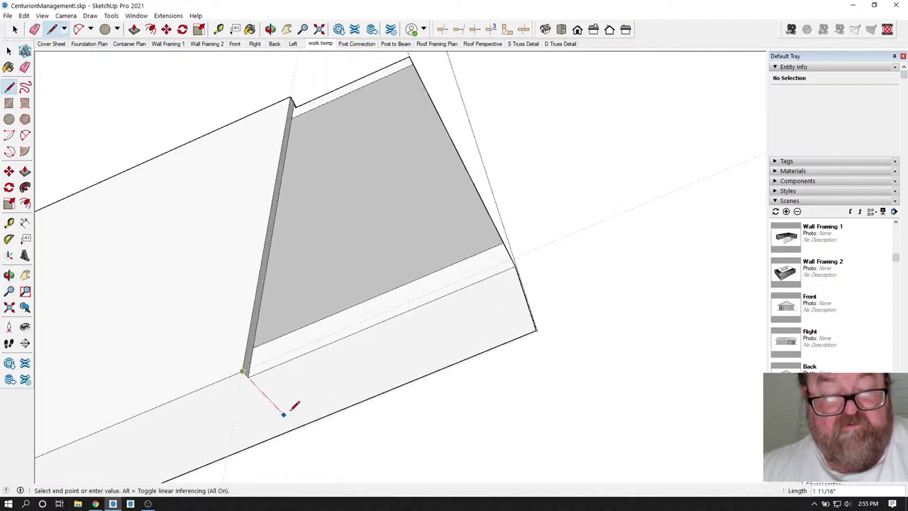
{"action": "key", "text": "Escape"}
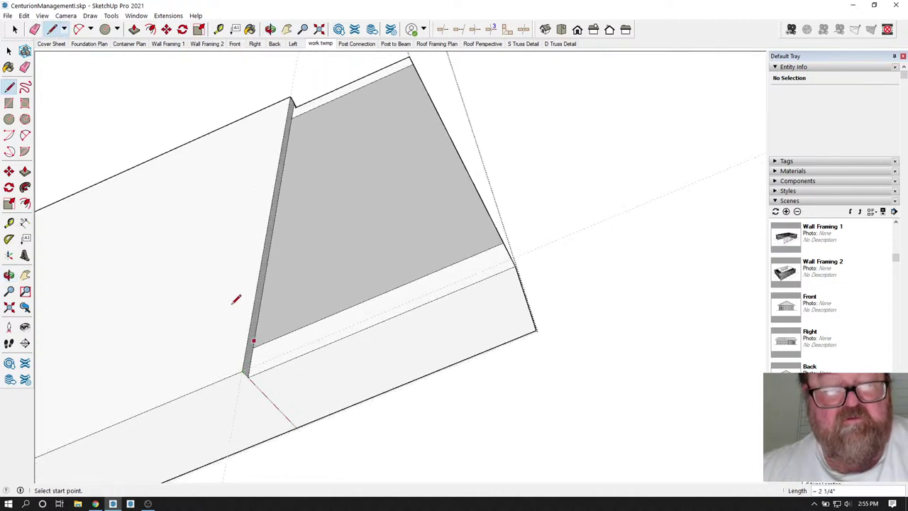
Erase the leftover web and flange edges beyond the cut line at the channel's upper end.
{"action": "left_click", "coordinate": [134, 29]}
{"action": "left_click", "coordinate": [349, 365]}
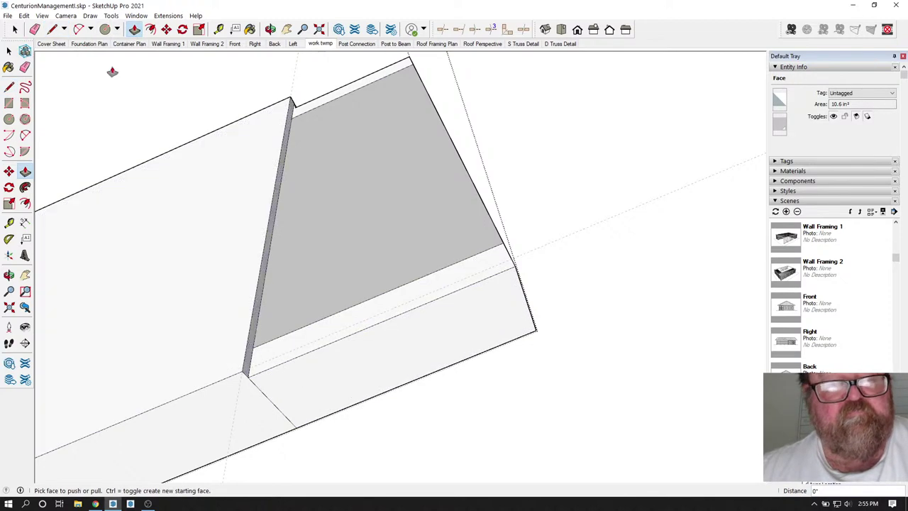
{"action": "left_click", "coordinate": [34, 29]}
{"action": "left_click_drag", "start_coordinate": [473, 230], "coordinate": [508, 301]}
{"action": "mouse_move", "coordinate": [523, 350]}
{"action": "left_mouse_down"}
{"action": "mouse_move", "coordinate": [508, 205]}
{"action": "mouse_move", "coordinate": [526, 251]}
{"action": "left_mouse_up"}
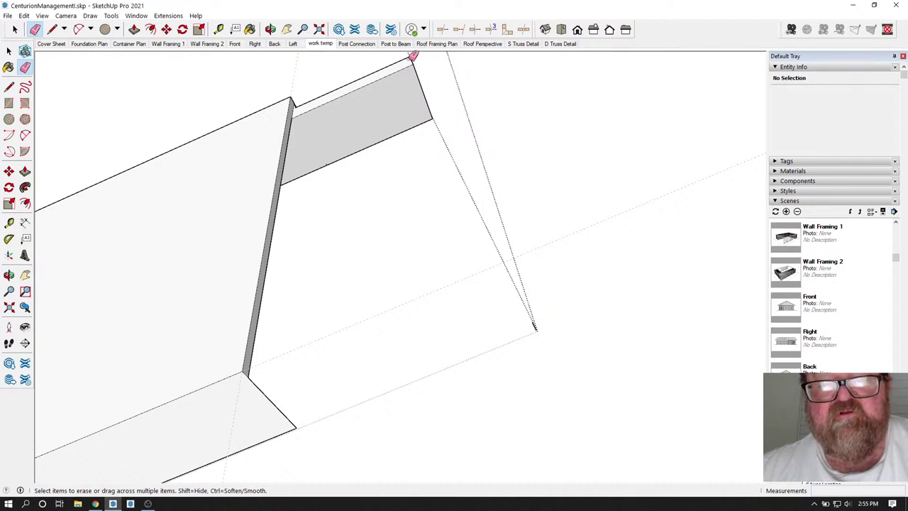
{"action": "left_click", "coordinate": [415, 64]}
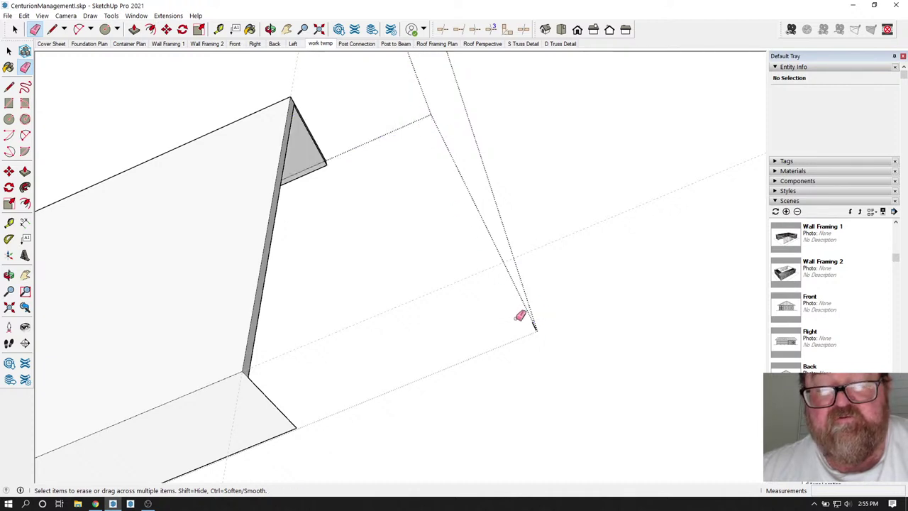
{"action": "left_click_drag", "start_coordinate": [534, 331], "coordinate": [536, 324]}
Draw a line about 2 1/16" long from the top flange's inner tip to the web at the cut end, rebuilding the flange's sloped inner face.
{"action": "left_click", "coordinate": [270, 29]}
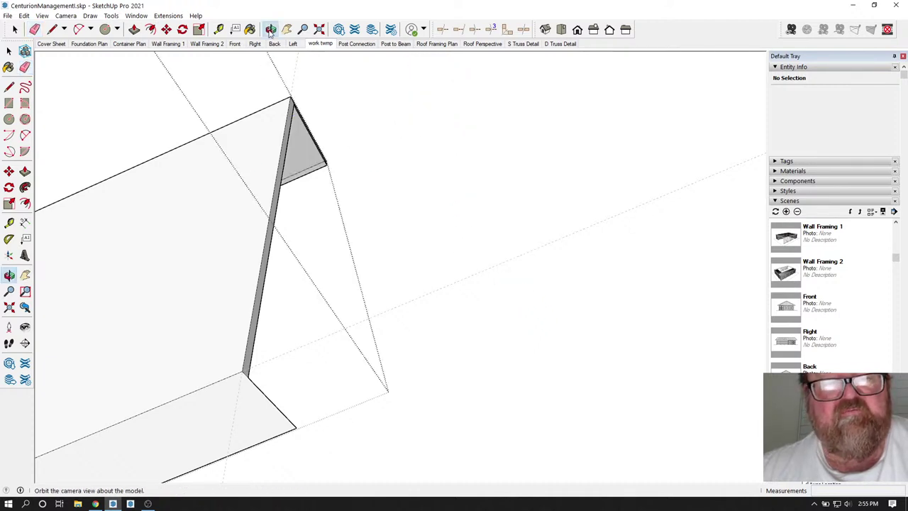
{"action": "left_click_drag", "start_coordinate": [247, 198], "coordinate": [91, 306]}
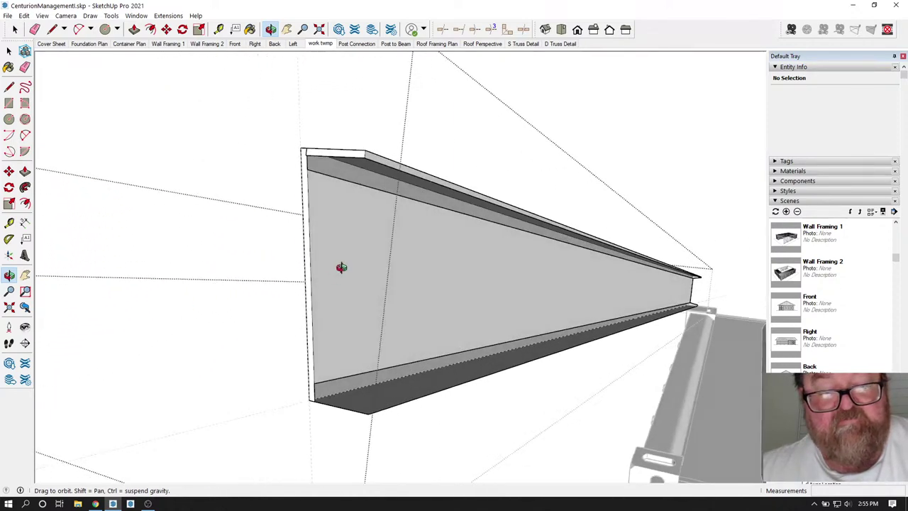
{"action": "left_click_drag", "start_coordinate": [342, 267], "coordinate": [304, 166]}
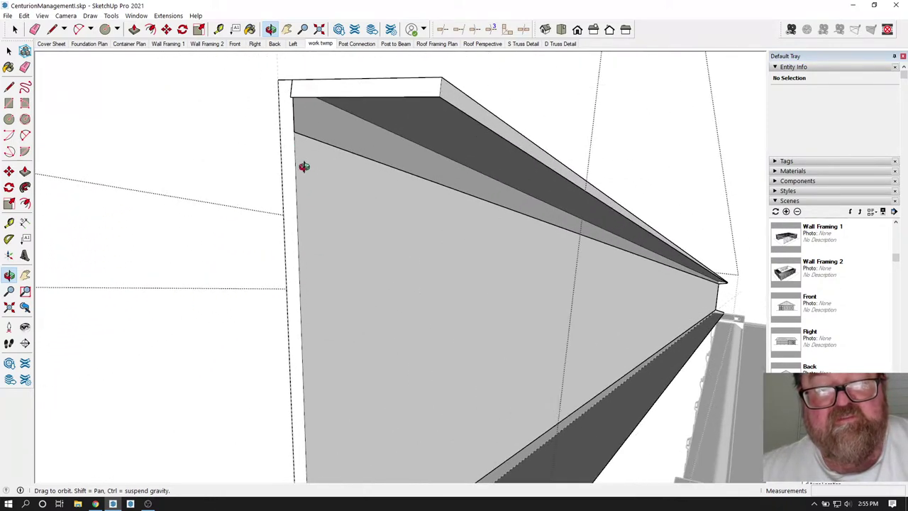
{"action": "left_click", "coordinate": [52, 29]}
{"action": "left_click", "coordinate": [440, 95]}
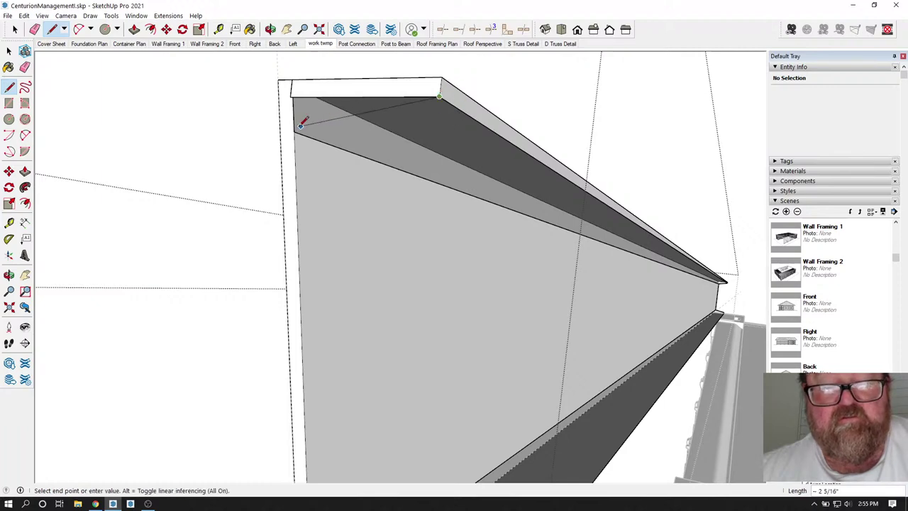
{"action": "left_click", "coordinate": [296, 129]}
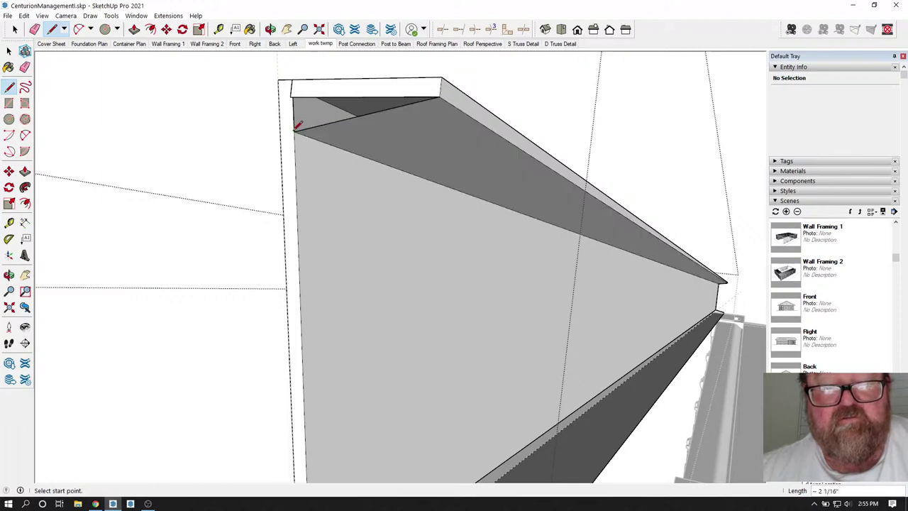
Try to draw a line from the web's inner corner across the bottom flange at the cut end.
{"action": "left_click", "coordinate": [270, 29]}
{"action": "left_click_drag", "start_coordinate": [327, 128], "coordinate": [307, 233]}
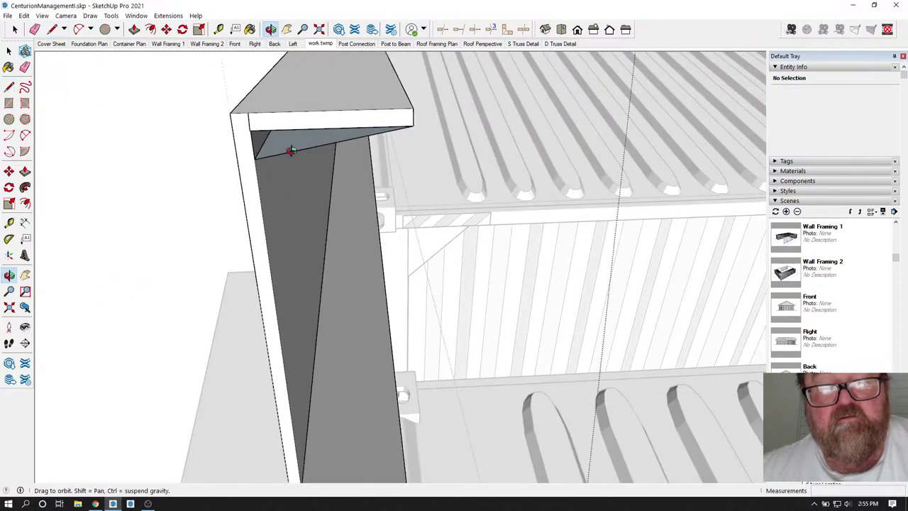
{"action": "left_click_drag", "start_coordinate": [291, 150], "coordinate": [253, 188]}
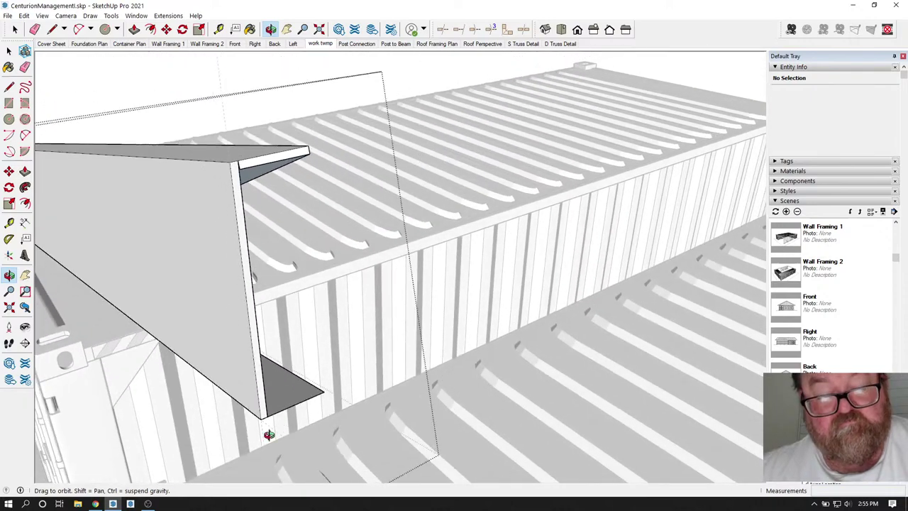
{"action": "left_click_drag", "start_coordinate": [269, 435], "coordinate": [149, 275]}
{"action": "mouse_move", "coordinate": [345, 228]}
{"action": "left_mouse_down"}
{"action": "mouse_move", "coordinate": [305, 235]}
{"action": "mouse_move", "coordinate": [338, 213]}
{"action": "left_mouse_up"}
{"action": "left_click", "coordinate": [52, 29]}
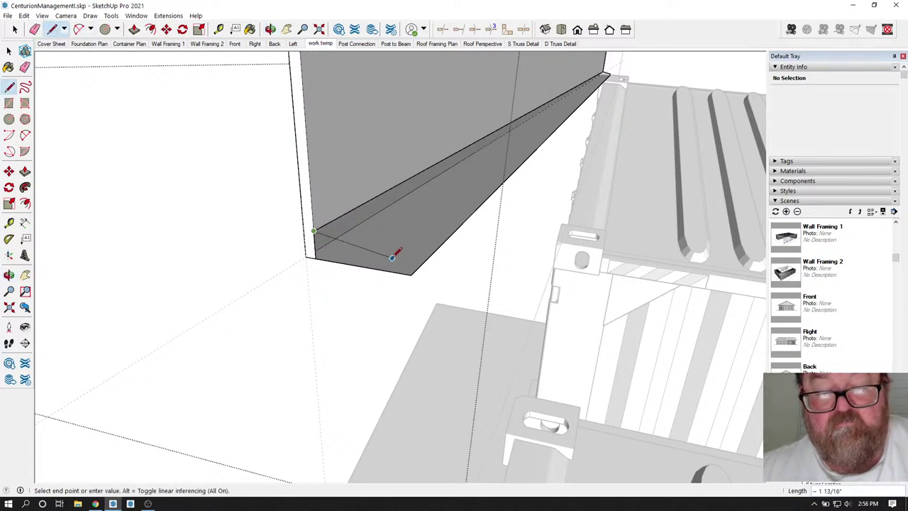
{"action": "key", "text": "Escape"}
Examine the flange shapes at the trimmed upper end and compare them with the channel profile at the corner casting.
{"action": "scroll", "coordinate": [394, 253], "scroll_direction": "down", "scroll_amount": 5}
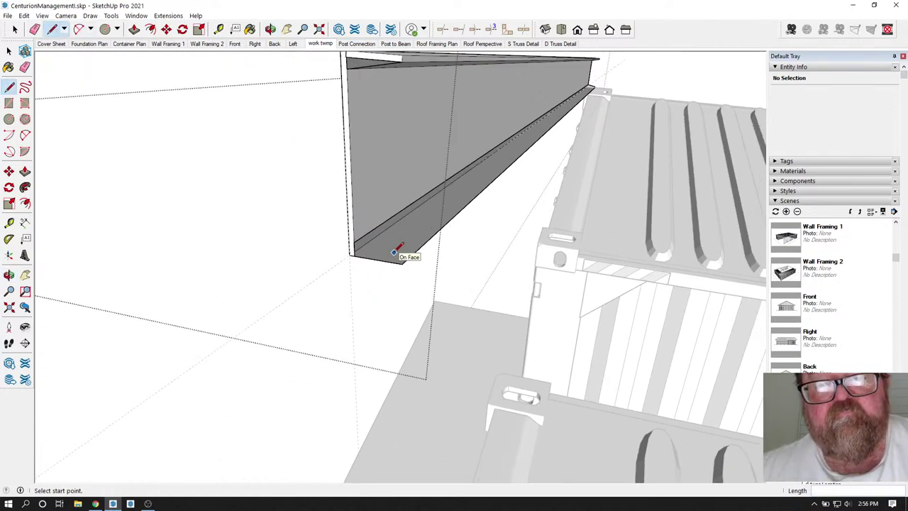
{"action": "scroll", "coordinate": [391, 114], "scroll_direction": "down", "scroll_amount": 3}
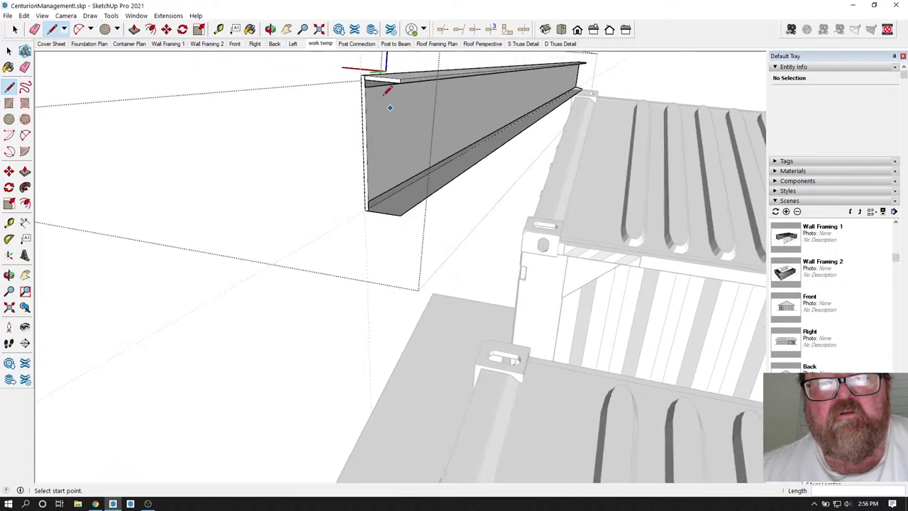
{"action": "left_click", "coordinate": [271, 30]}
{"action": "scroll", "coordinate": [378, 84], "scroll_direction": "up", "scroll_amount": 5}
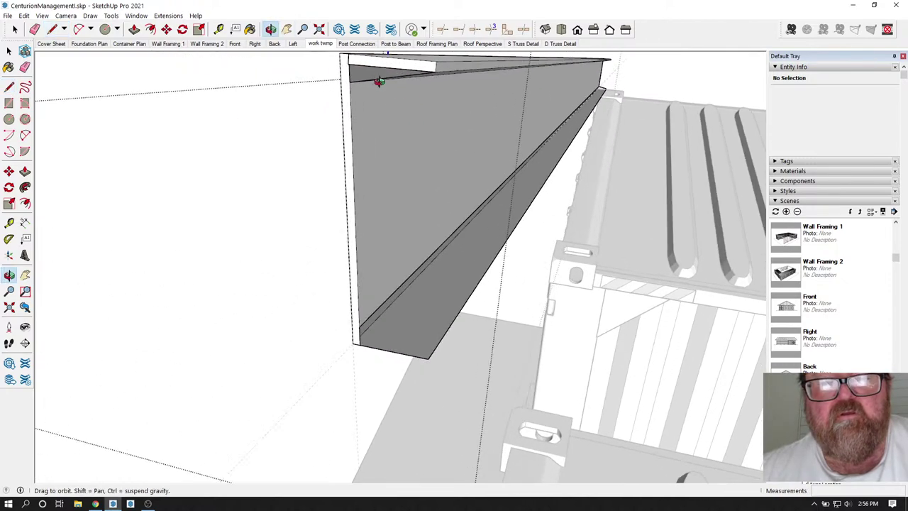
{"action": "left_click_drag", "start_coordinate": [379, 81], "coordinate": [415, 118]}
{"action": "middle_click_drag", "start_coordinate": [415, 117], "coordinate": [398, 111]}
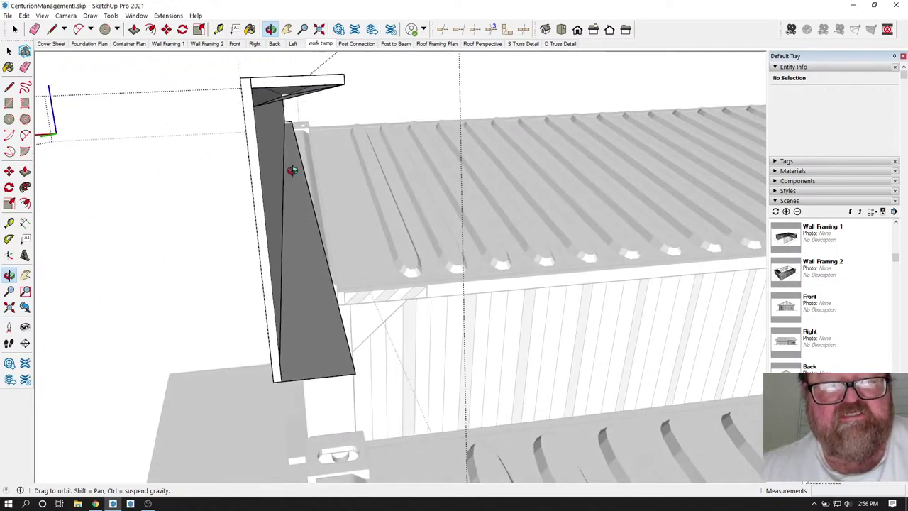
{"action": "middle_click_drag", "start_coordinate": [291, 170], "coordinate": [139, 109]}
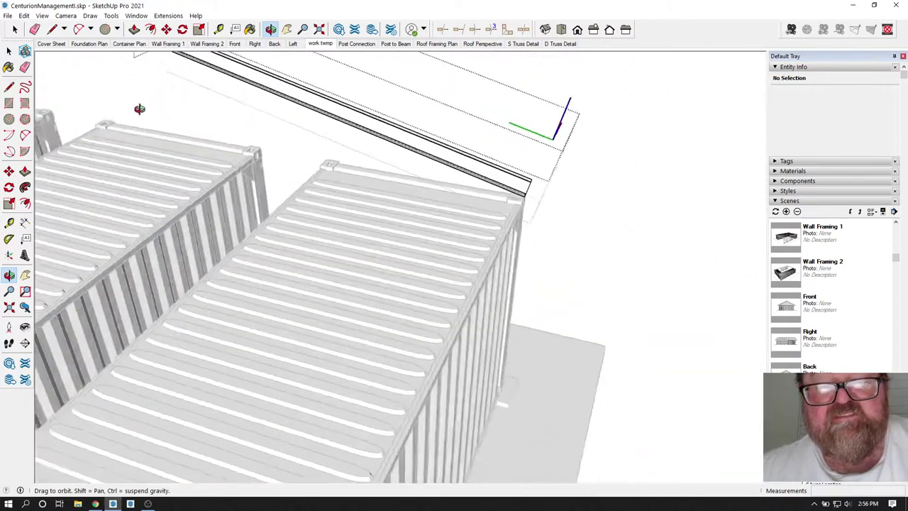
{"action": "scroll", "coordinate": [533, 197], "scroll_direction": "up", "scroll_amount": 6}
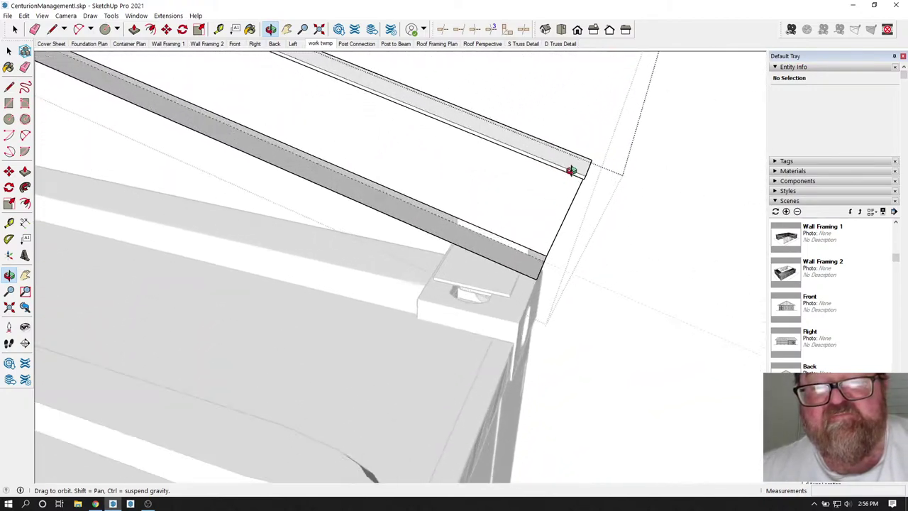
{"action": "scroll", "coordinate": [571, 170], "scroll_direction": "up", "scroll_amount": 3}
{"action": "middle_click_drag", "start_coordinate": [572, 171], "coordinate": [483, 159]}
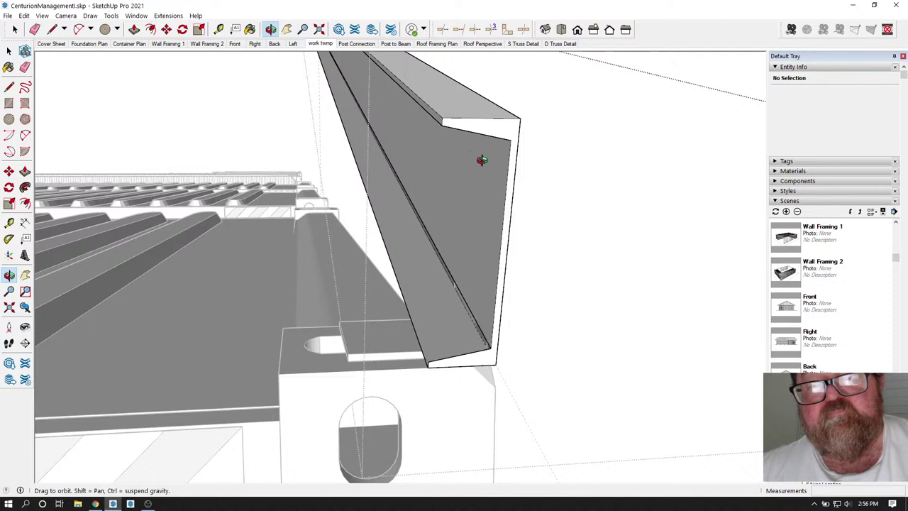
{"action": "left_click", "coordinate": [182, 29]}
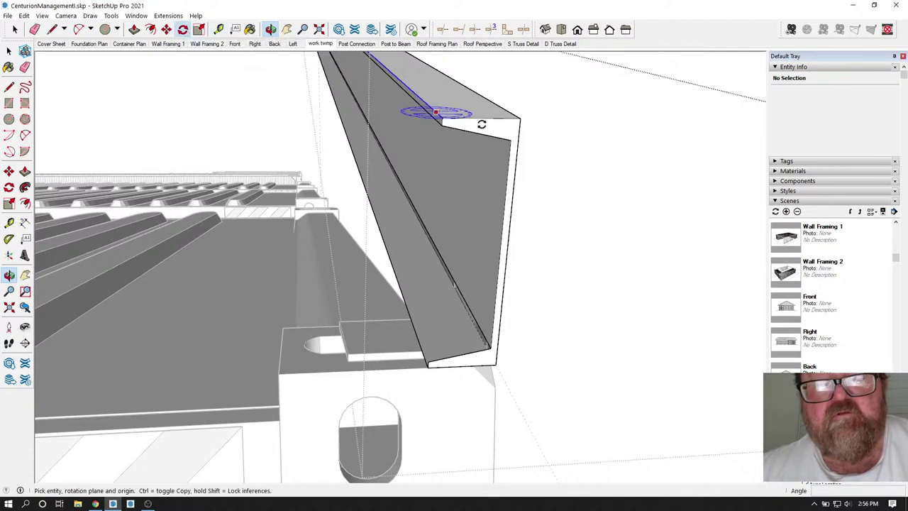
{"action": "left_click", "coordinate": [519, 121]}
{"action": "left_click", "coordinate": [517, 146]}
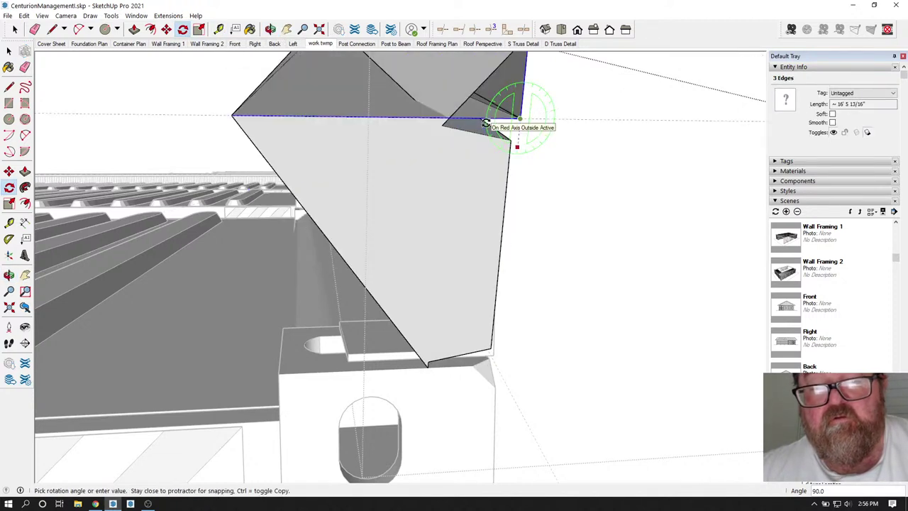
{"action": "left_click", "coordinate": [485, 122]}
{"action": "left_click", "coordinate": [10, 86]}
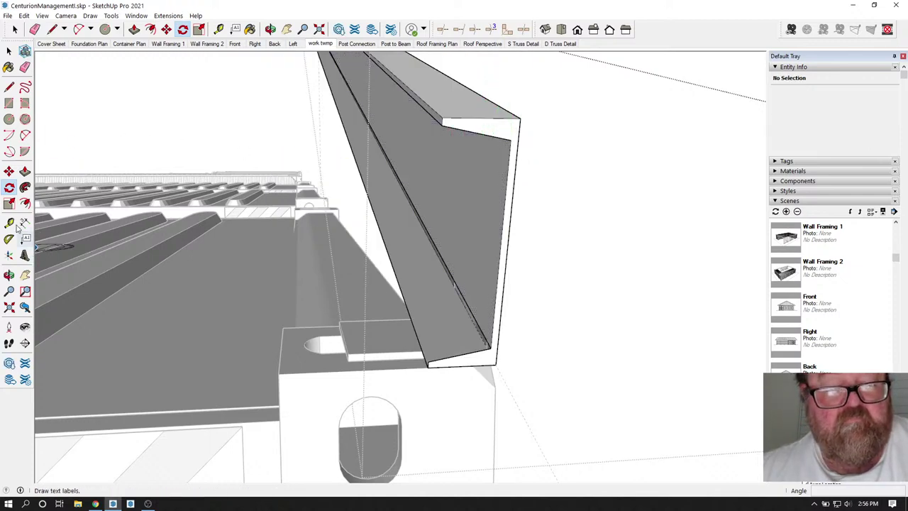
{"action": "key", "text": "space"}
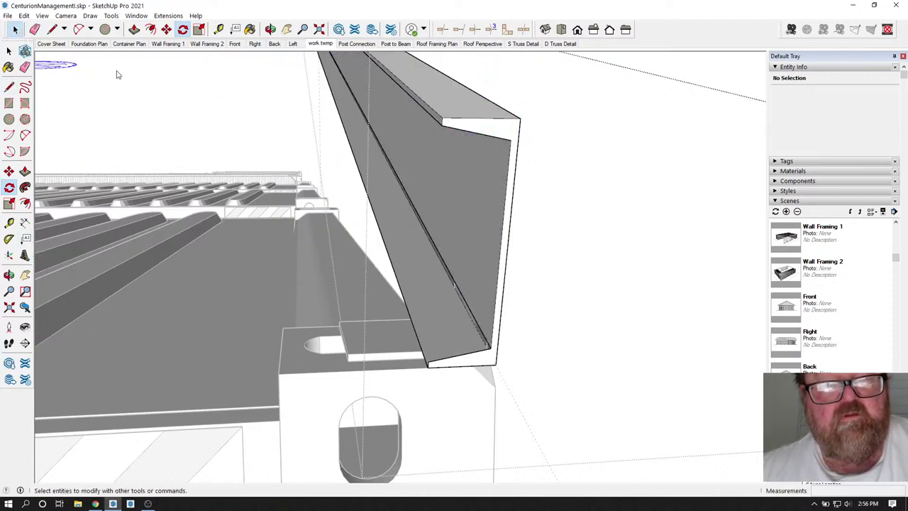
Close the channel for editing and select the whole channel component at the corner casting.
{"action": "middle_click_drag", "start_coordinate": [328, 168], "coordinate": [478, 201]}
{"action": "left_click", "coordinate": [493, 148]}
{"action": "scroll", "coordinate": [507, 196], "scroll_direction": "up", "scroll_amount": 3}
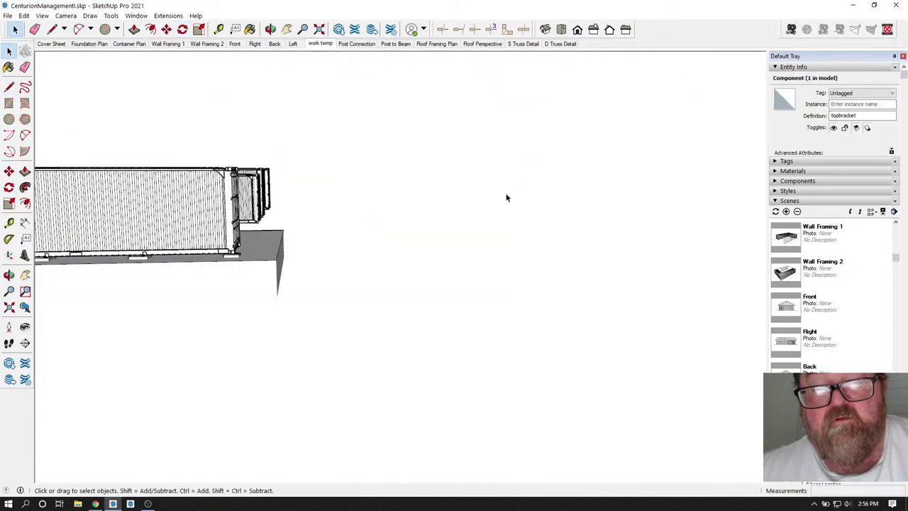
{"action": "scroll", "coordinate": [494, 216], "scroll_direction": "down", "scroll_amount": 4}
{"action": "scroll", "coordinate": [443, 304], "scroll_direction": "up", "scroll_amount": 1}
{"action": "scroll", "coordinate": [443, 303], "scroll_direction": "up", "scroll_amount": 3}
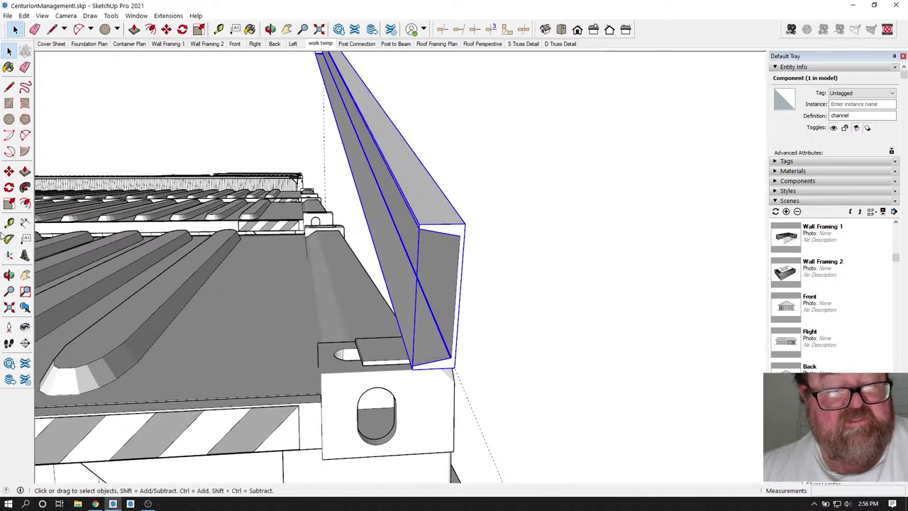
{"action": "left_click", "coordinate": [8, 239]}
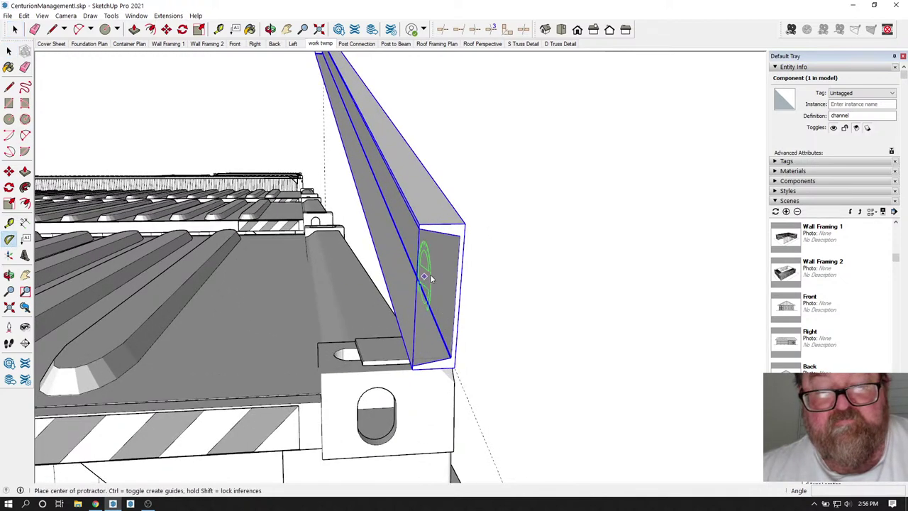
{"action": "left_click", "coordinate": [465, 225]}
{"action": "left_click", "coordinate": [463, 254]}
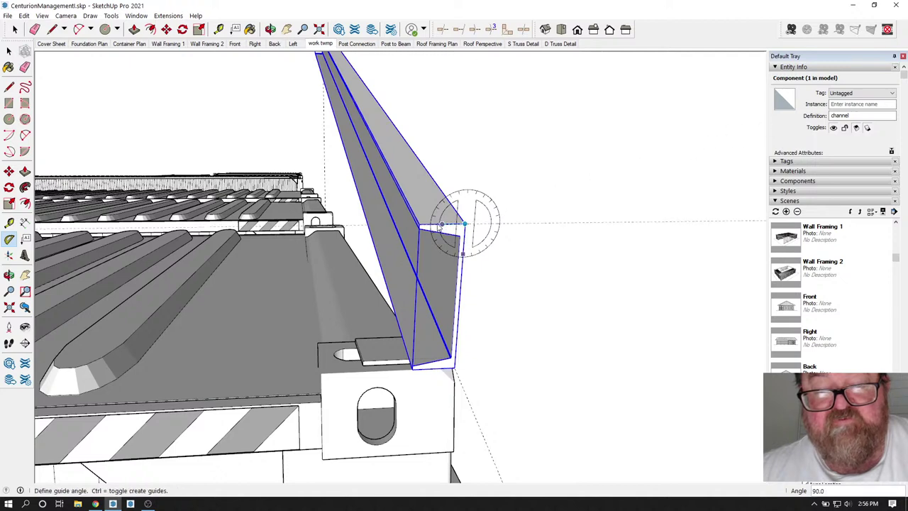
{"action": "key", "text": "Escape"}
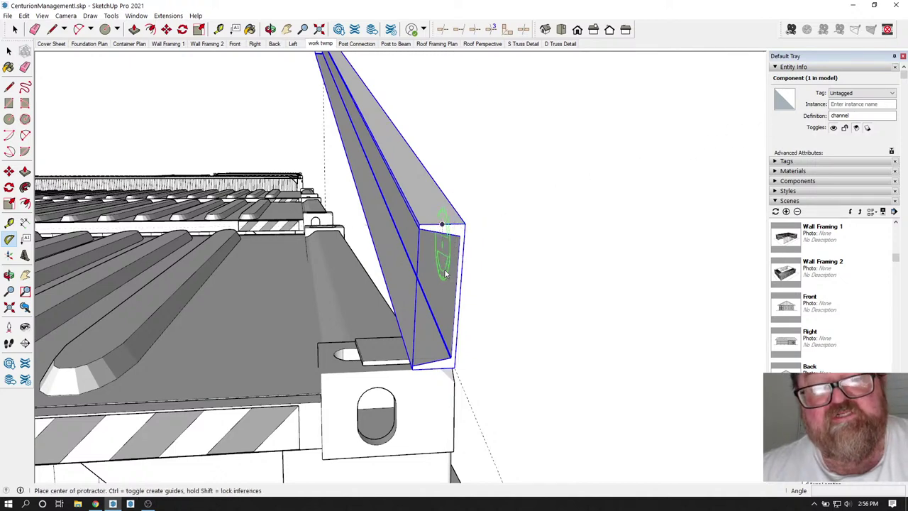
Reopen the channel component for editing at its upper cut end.
{"action": "scroll", "coordinate": [445, 286], "scroll_direction": "down", "scroll_amount": 5}
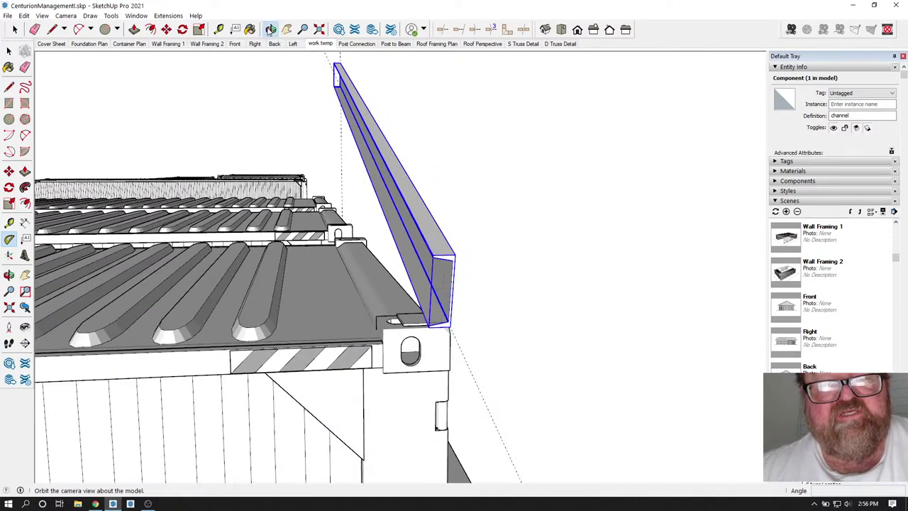
{"action": "left_click", "coordinate": [271, 29]}
{"action": "left_click_drag", "start_coordinate": [348, 165], "coordinate": [201, 319]}
{"action": "left_click_drag", "start_coordinate": [494, 215], "coordinate": [45, 248]}
{"action": "scroll", "coordinate": [334, 220], "scroll_direction": "up", "scroll_amount": 2}
{"action": "scroll", "coordinate": [333, 220], "scroll_direction": "up", "scroll_amount": 4}
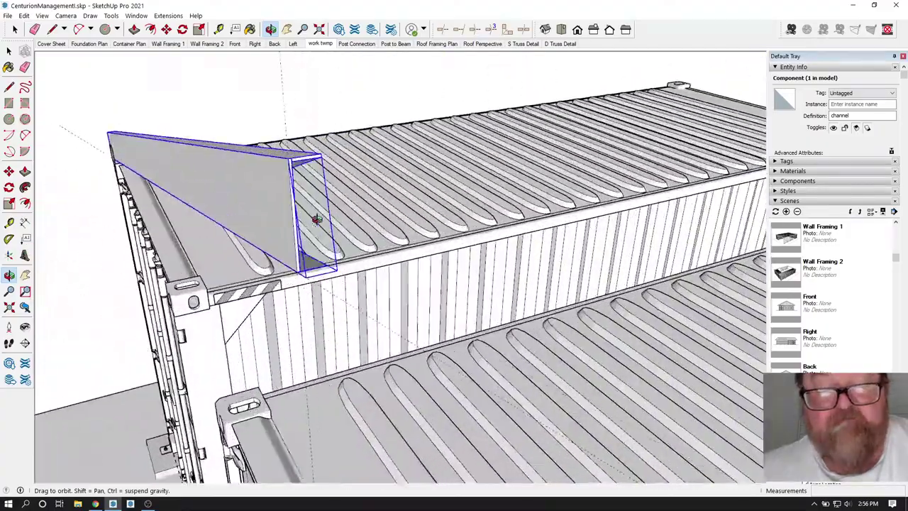
{"action": "scroll", "coordinate": [248, 239], "scroll_direction": "down", "scroll_amount": 1}
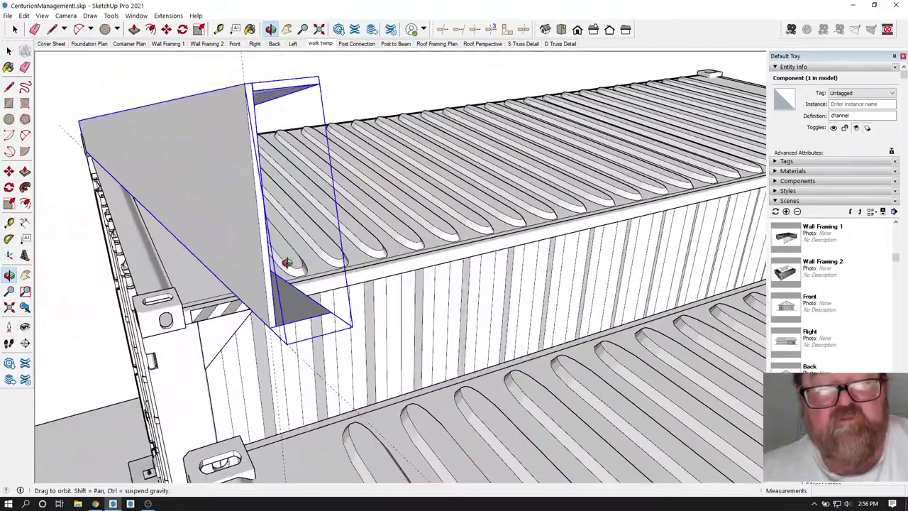
{"action": "left_click_drag", "start_coordinate": [223, 112], "coordinate": [232, 194]}
{"action": "scroll", "coordinate": [235, 90], "scroll_direction": "up", "scroll_amount": 5}
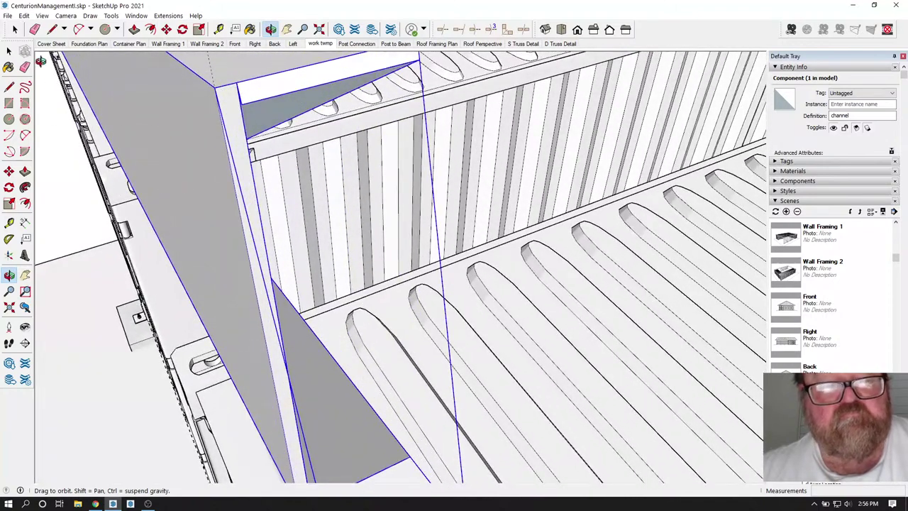
{"action": "left_click", "coordinate": [15, 29]}
{"action": "double_click", "coordinate": [260, 103]}
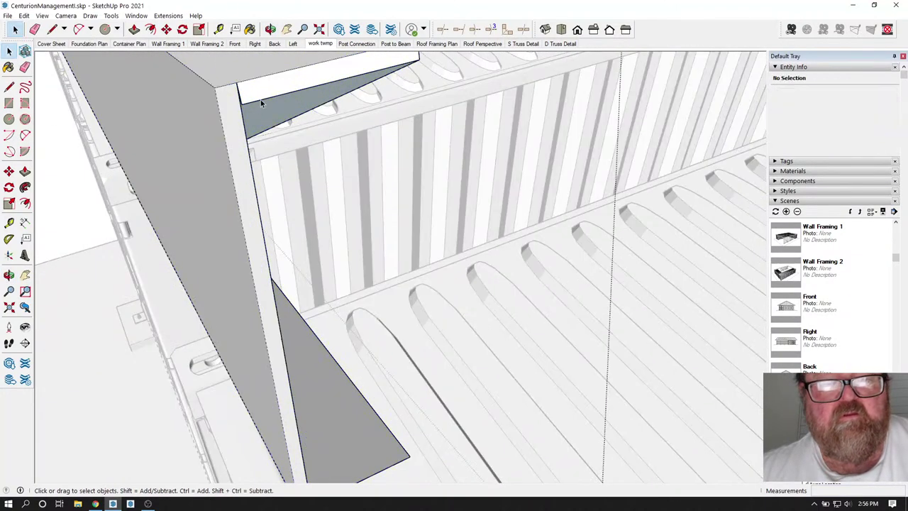
Delete the top flange's sloped end edge and the short edge separating the flange from the web at the cut end.
{"action": "left_click", "coordinate": [261, 103]}
{"action": "key", "text": "Delete"}
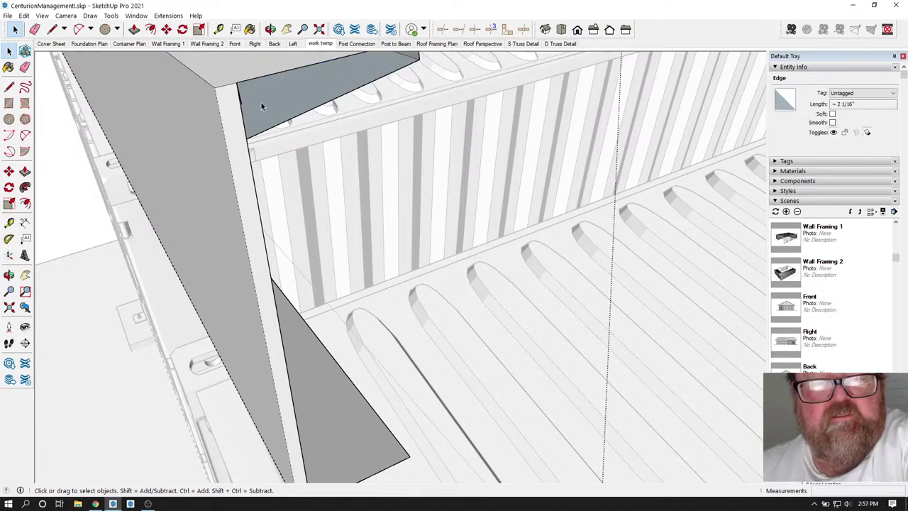
{"action": "left_click", "coordinate": [242, 99]}
{"action": "left_click", "coordinate": [241, 98]}
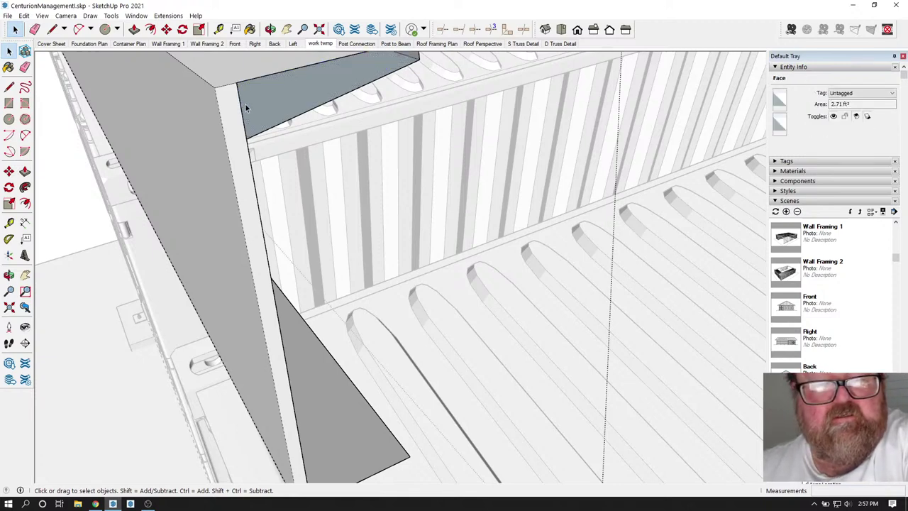
{"action": "left_click", "coordinate": [242, 108]}
{"action": "key", "text": "Delete"}
Draw the bottom flange's end outline at the cut, from the web's inner corner to the flange tip and down its short tip edge.
{"action": "scroll", "coordinate": [284, 128], "scroll_direction": "down", "scroll_amount": 1}
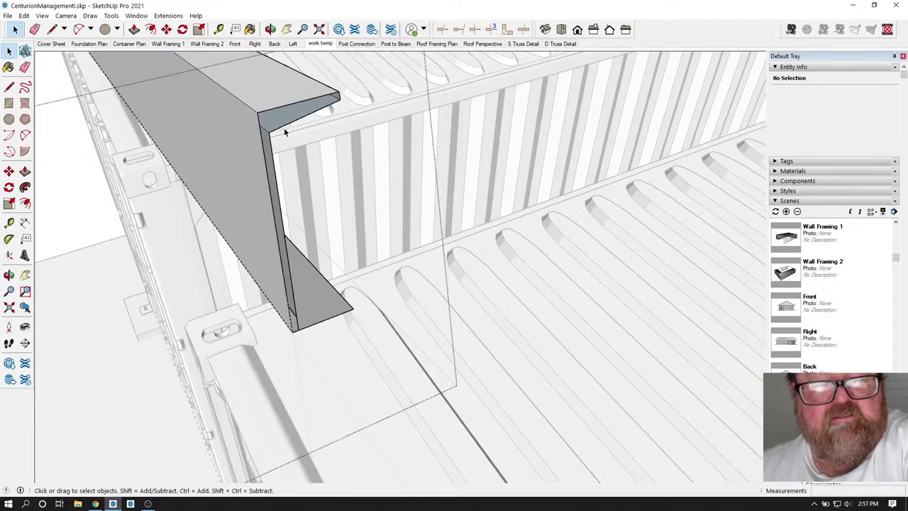
{"action": "scroll", "coordinate": [285, 128], "scroll_direction": "down", "scroll_amount": 3}
{"action": "scroll", "coordinate": [297, 235], "scroll_direction": "up", "scroll_amount": 6}
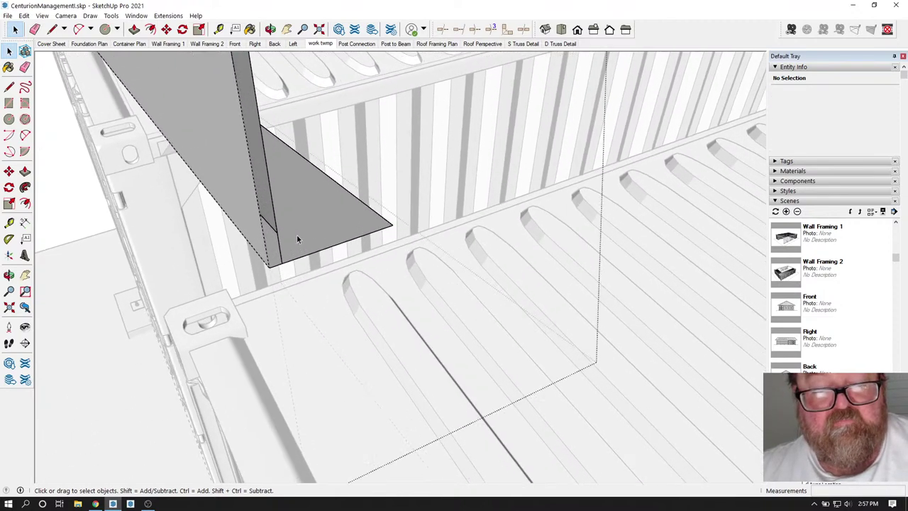
{"action": "key", "text": "l"}
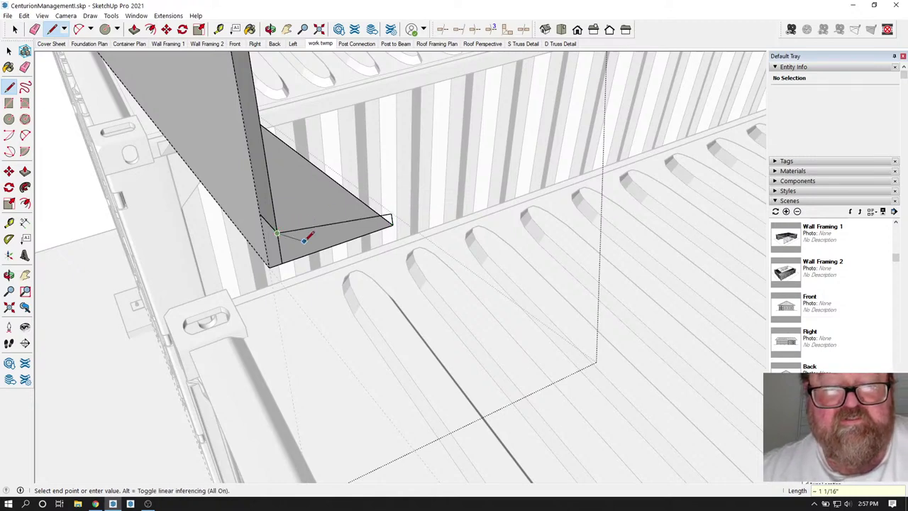
{"action": "middle_click_drag", "start_coordinate": [321, 252], "coordinate": [290, 268]}
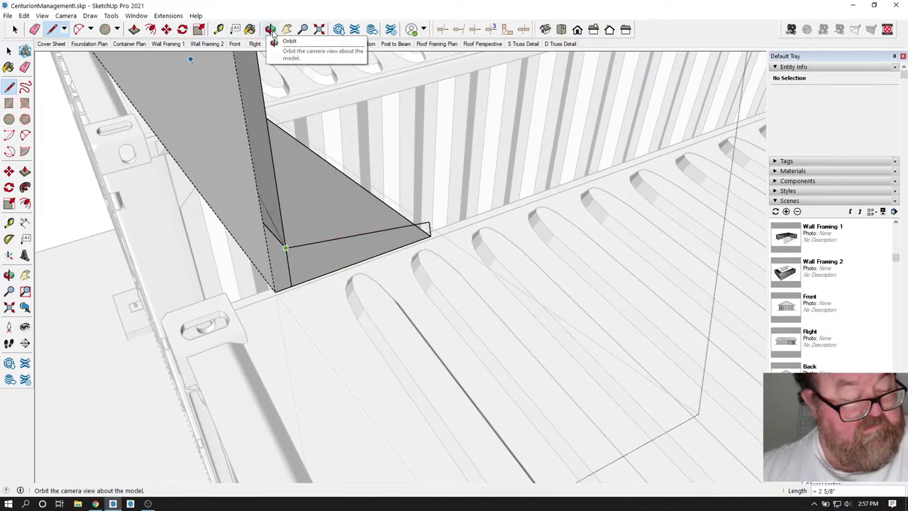
{"action": "left_click", "coordinate": [270, 29]}
{"action": "left_click_drag", "start_coordinate": [284, 177], "coordinate": [3, 192]}
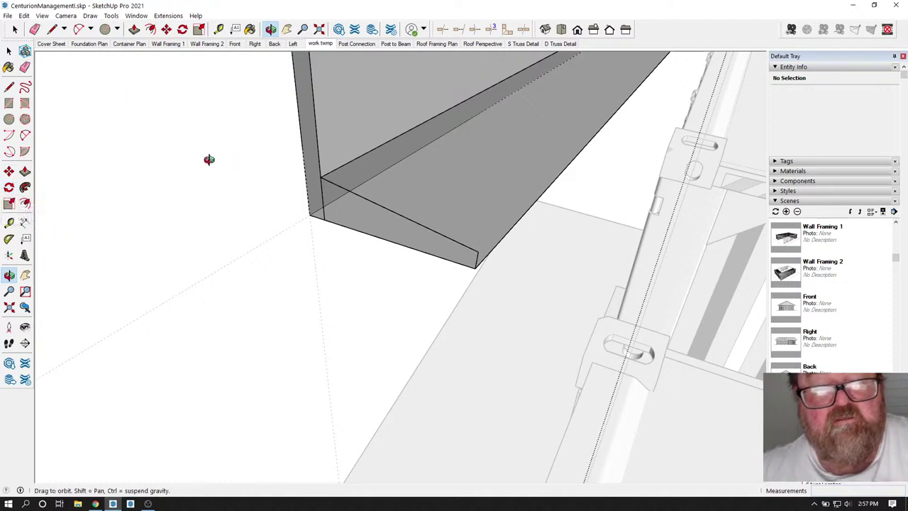
Draw a line along the bottom flange's inner tip from the cut end to the corner casting end, rebuilding the sloped inner face.
{"action": "key", "text": "l"}
{"action": "left_click", "coordinate": [321, 176]}
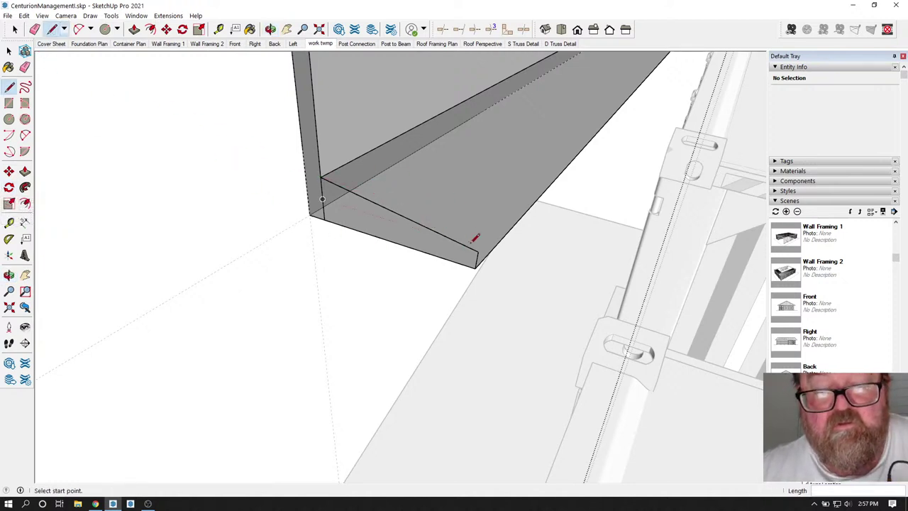
{"action": "scroll", "coordinate": [127, 343], "scroll_direction": "down", "scroll_amount": 12}
{"action": "scroll", "coordinate": [450, 128], "scroll_direction": "up", "scroll_amount": 5}
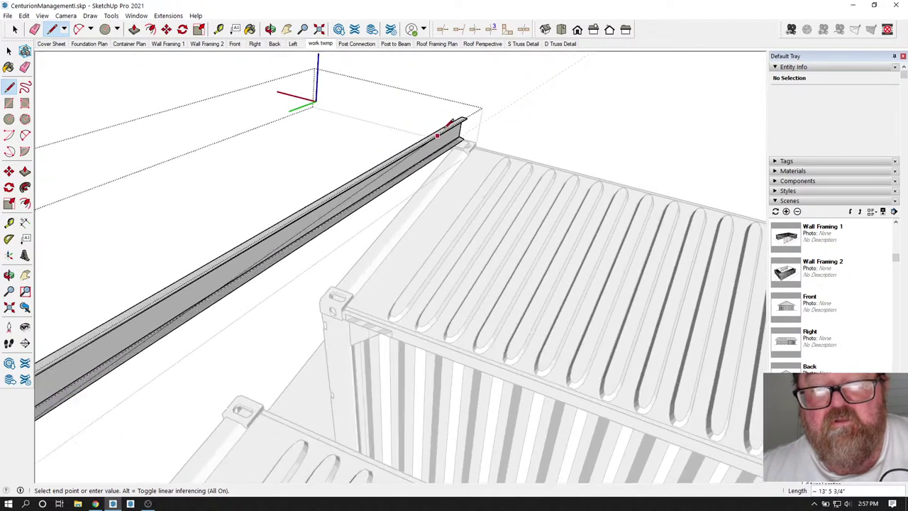
{"action": "scroll", "coordinate": [477, 121], "scroll_direction": "up", "scroll_amount": 10}
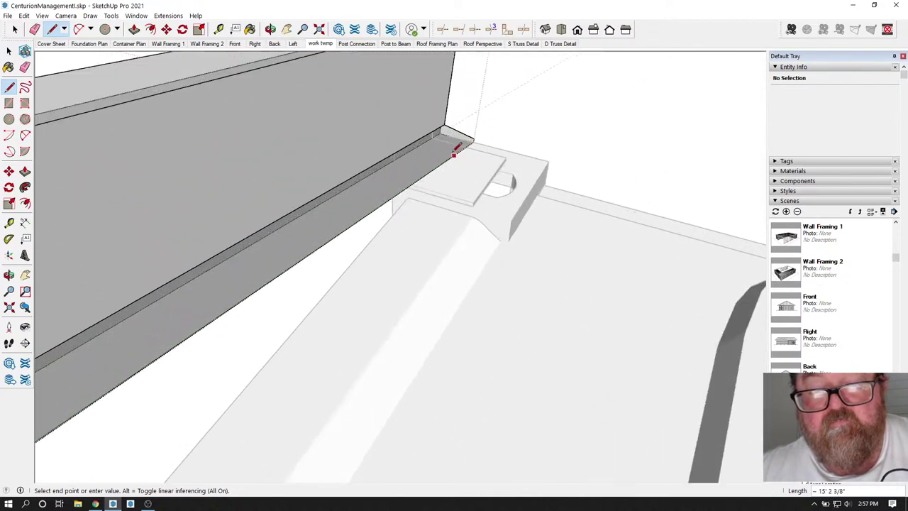
{"action": "scroll", "coordinate": [530, 131], "scroll_direction": "down", "scroll_amount": 10}
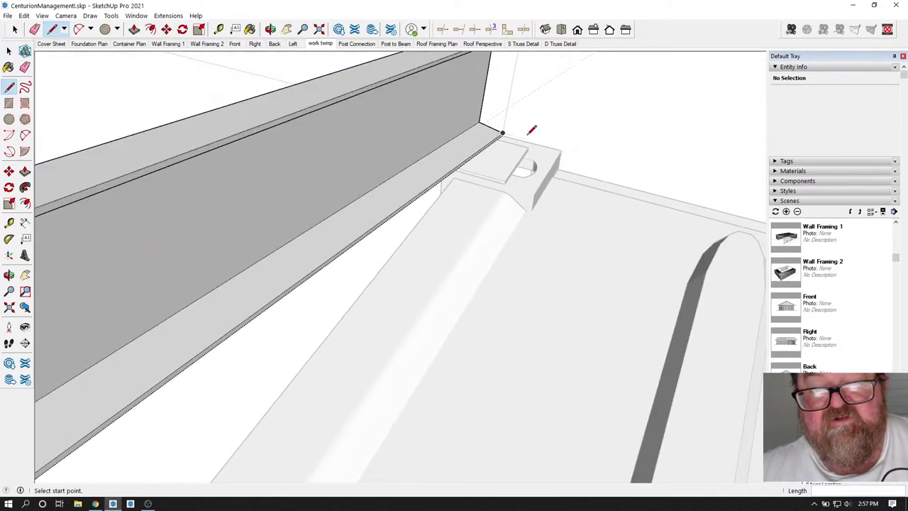
Draw a diagonal line from the web's outer top corner to its inner corner at the cut end, closing the web's end face.
{"action": "scroll", "coordinate": [254, 339], "scroll_direction": "up", "scroll_amount": 10}
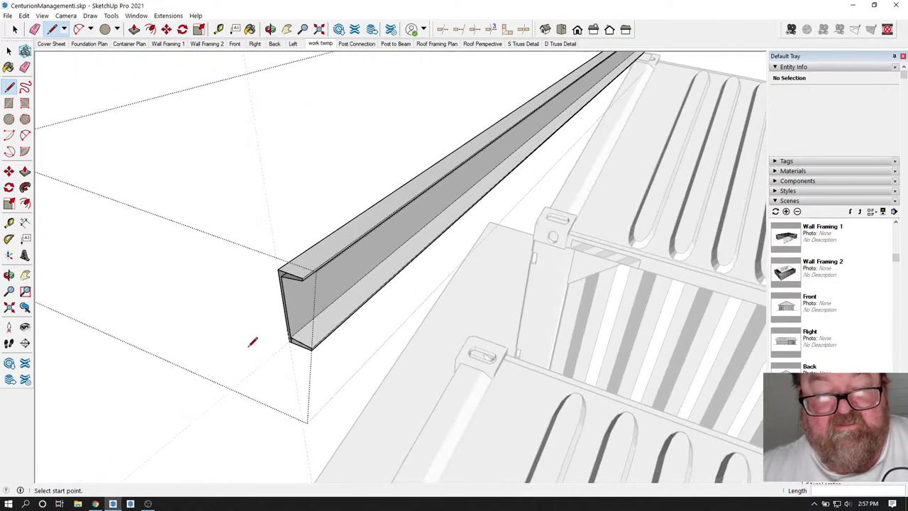
{"action": "scroll", "coordinate": [303, 342], "scroll_direction": "up", "scroll_amount": 1}
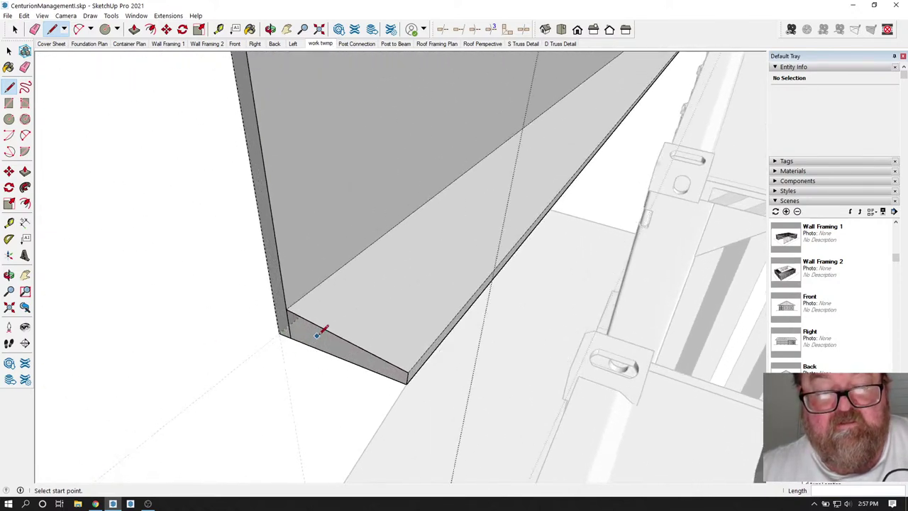
{"action": "scroll", "coordinate": [318, 262], "scroll_direction": "down", "scroll_amount": 4}
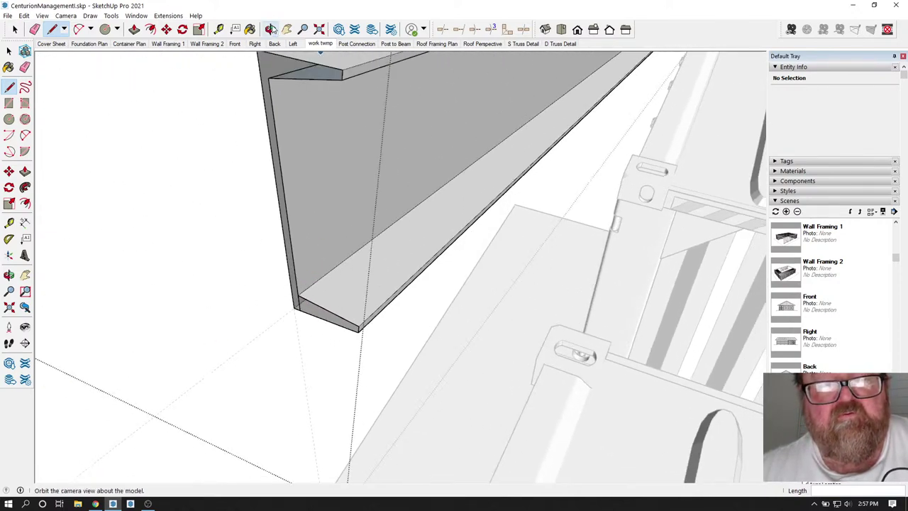
{"action": "left_click", "coordinate": [270, 29]}
{"action": "left_click_drag", "start_coordinate": [305, 127], "coordinate": [159, 144]}
{"action": "key", "text": "l"}
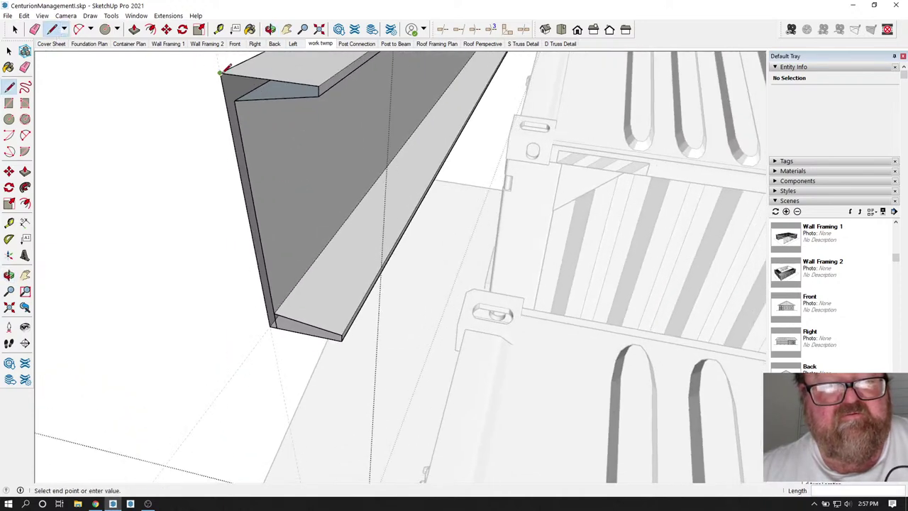
{"action": "left_click", "coordinate": [239, 93]}
Draw a line about 13/16" long from the web's inner corner to the top flange's upper edge and erase the diagonal line beside it.
{"action": "scroll", "coordinate": [243, 125], "scroll_direction": "up", "scroll_amount": 2}
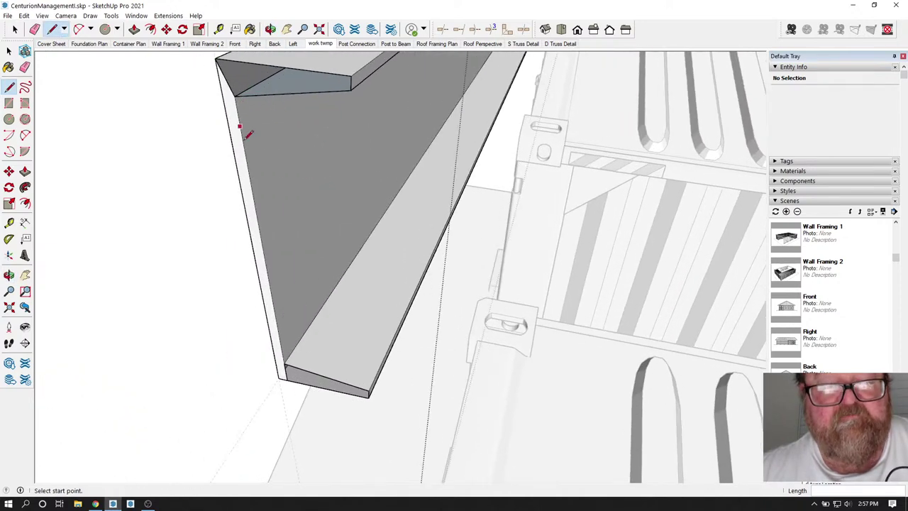
{"action": "scroll", "coordinate": [241, 128], "scroll_direction": "up", "scroll_amount": 2}
{"action": "left_click", "coordinate": [239, 96]}
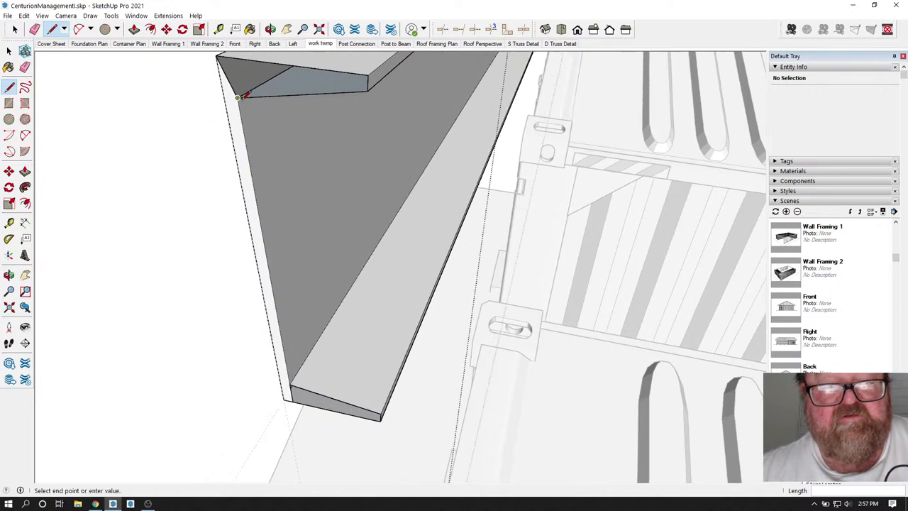
{"action": "left_click", "coordinate": [259, 61]}
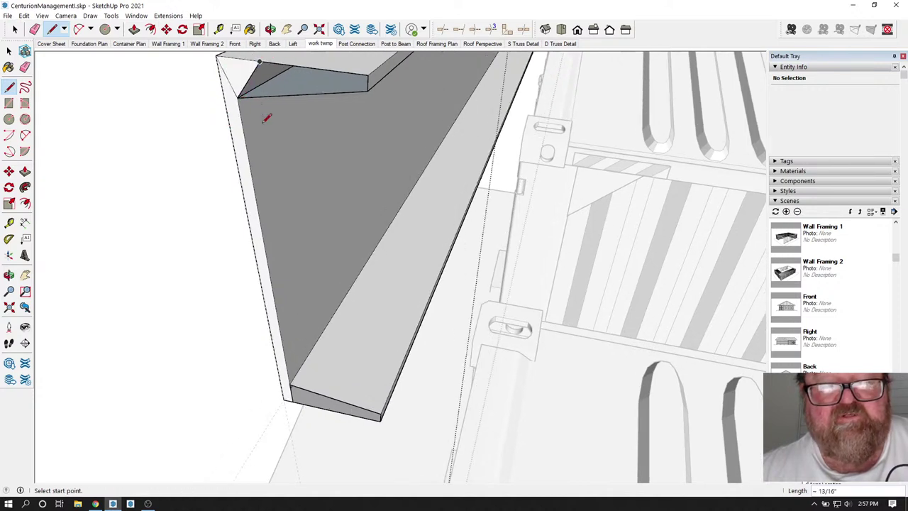
{"action": "key", "text": "e"}
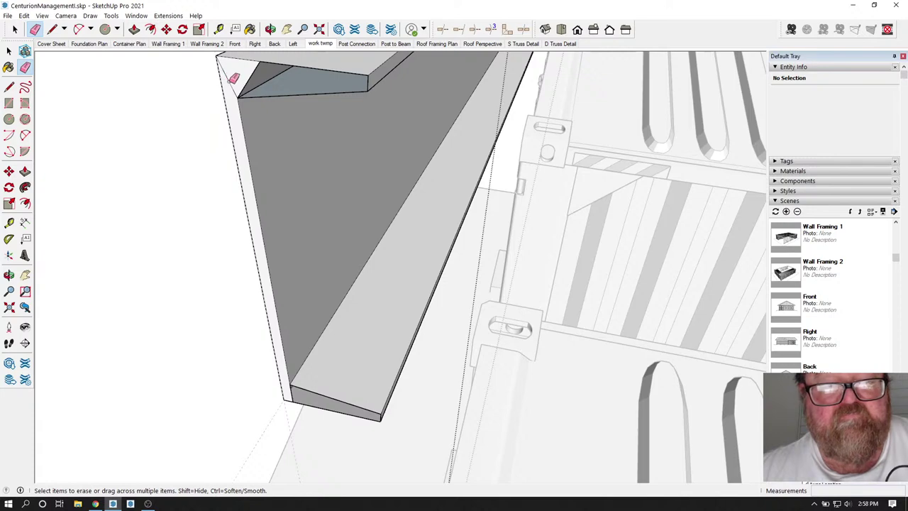
Redraw the bottom flange's sloped upper end edge, about 2 1/16" long, from the web's inner corner to the flange tip.
{"action": "scroll", "coordinate": [248, 345], "scroll_direction": "up", "scroll_amount": 5}
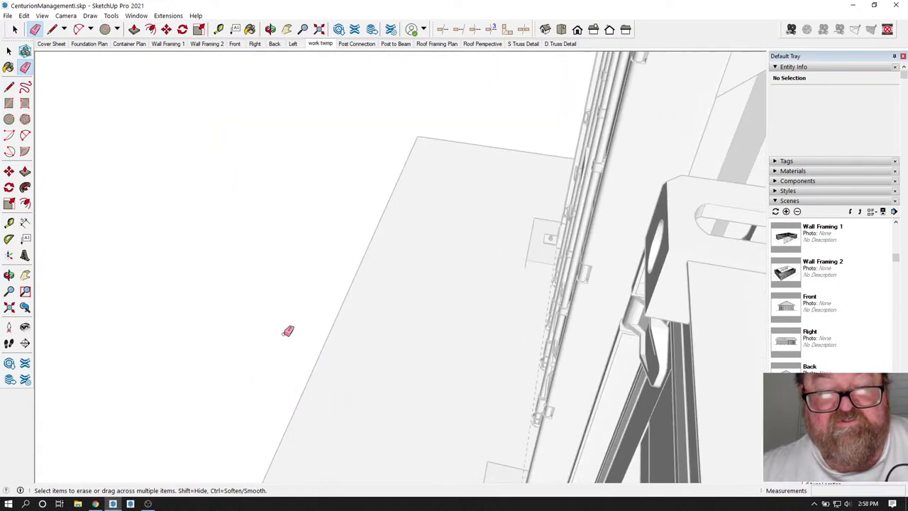
{"action": "scroll", "coordinate": [245, 307], "scroll_direction": "down", "scroll_amount": 4}
{"action": "scroll", "coordinate": [193, 196], "scroll_direction": "up", "scroll_amount": 5}
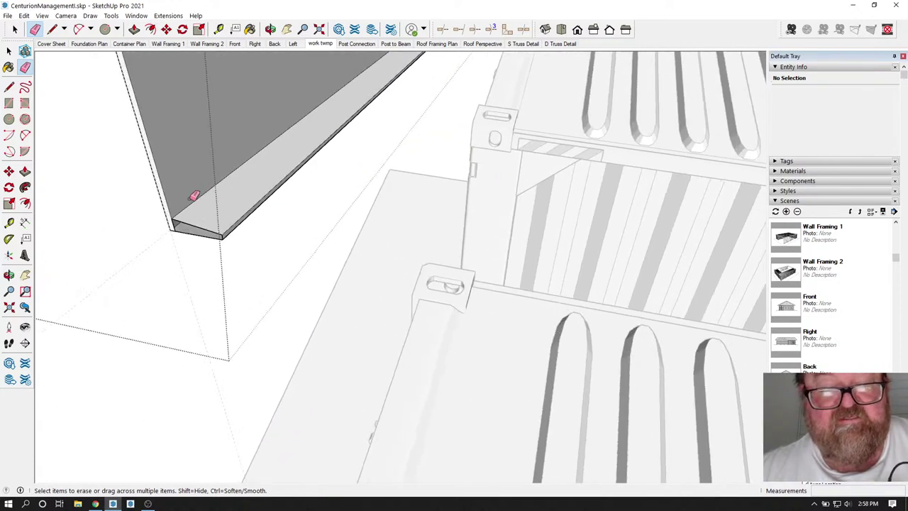
{"action": "scroll", "coordinate": [178, 220], "scroll_direction": "up", "scroll_amount": 6}
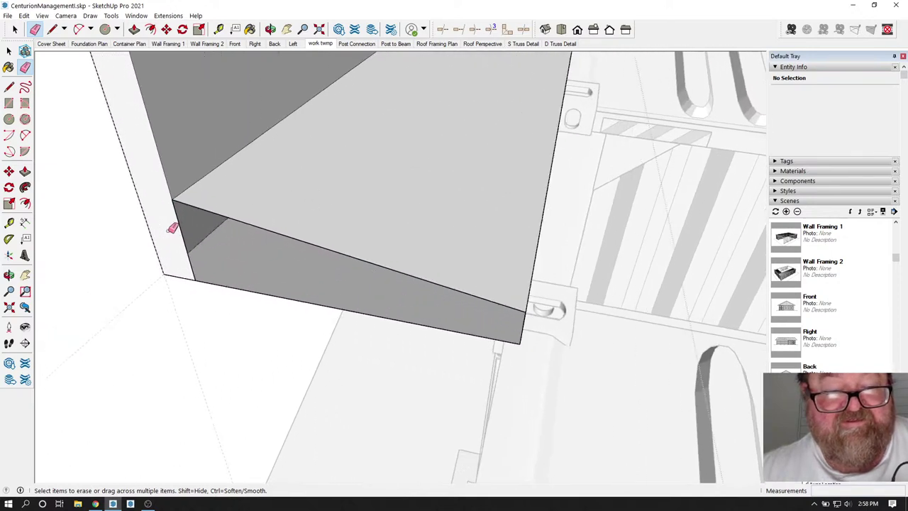
{"action": "scroll", "coordinate": [167, 216], "scroll_direction": "up", "scroll_amount": 3}
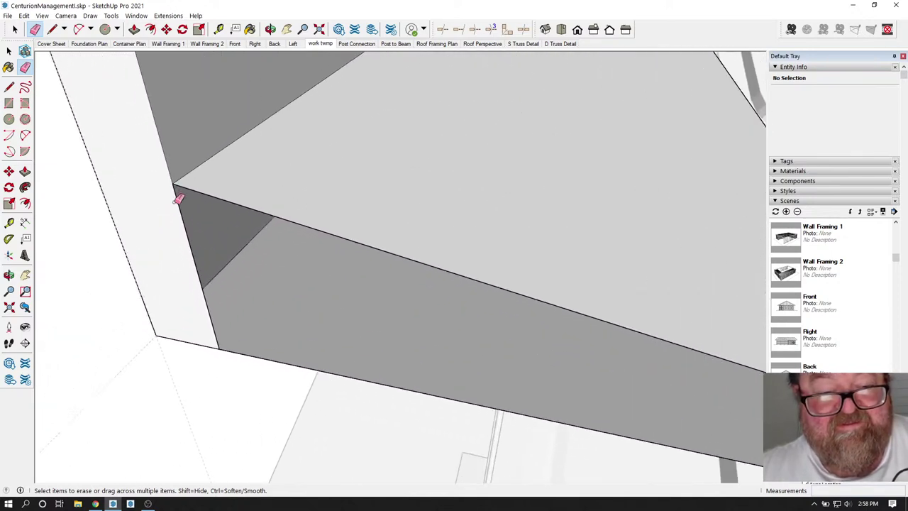
{"action": "scroll", "coordinate": [181, 198], "scroll_direction": "down", "scroll_amount": 2}
{"action": "scroll", "coordinate": [156, 200], "scroll_direction": "up", "scroll_amount": 1}
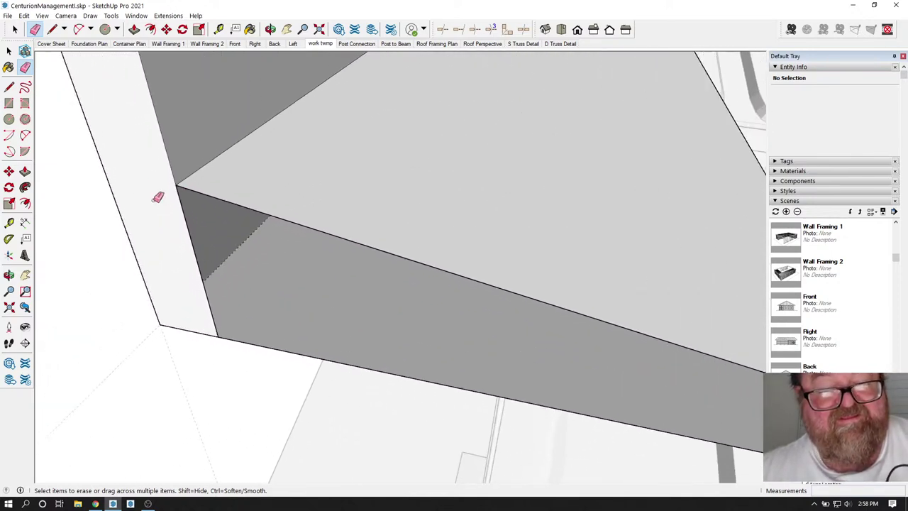
{"action": "left_click", "coordinate": [51, 29]}
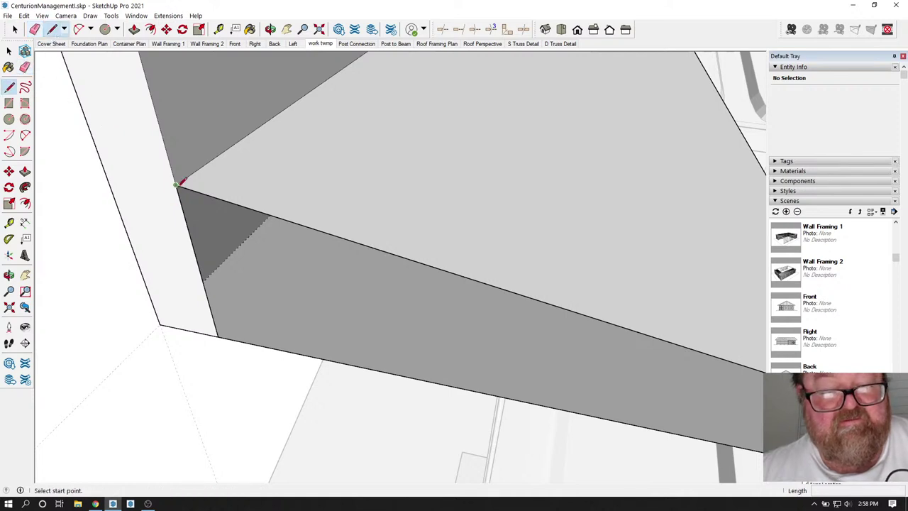
{"action": "left_click", "coordinate": [176, 184]}
{"action": "scroll", "coordinate": [166, 193], "scroll_direction": "down", "scroll_amount": 1}
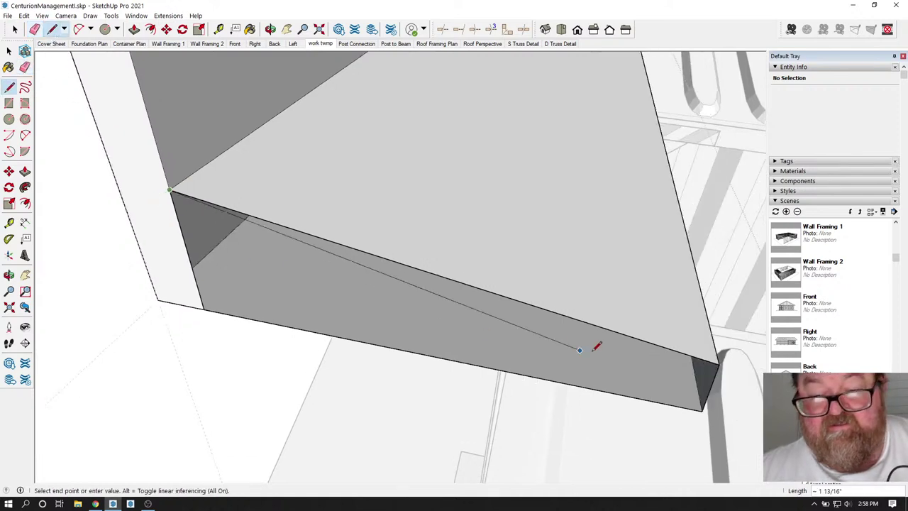
{"action": "left_click", "coordinate": [715, 360]}
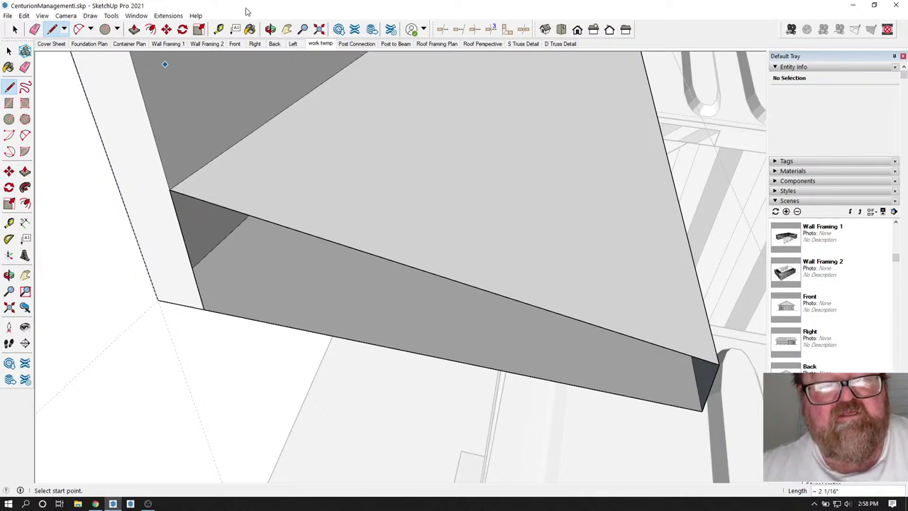
Draw three zigzag lines across the bottom flange's open end, starting at the web's lower inner corner, to fill it with triangular faces.
{"action": "left_click", "coordinate": [270, 29]}
{"action": "mouse_move", "coordinate": [383, 146]}
{"action": "left_mouse_down"}
{"action": "mouse_move", "coordinate": [156, 191]}
{"action": "mouse_move", "coordinate": [215, 93]}
{"action": "mouse_move", "coordinate": [213, 110]}
{"action": "mouse_move", "coordinate": [273, 129]}
{"action": "mouse_move", "coordinate": [436, 111]}
{"action": "mouse_move", "coordinate": [251, 134]}
{"action": "mouse_move", "coordinate": [316, 159]}
{"action": "left_mouse_up"}
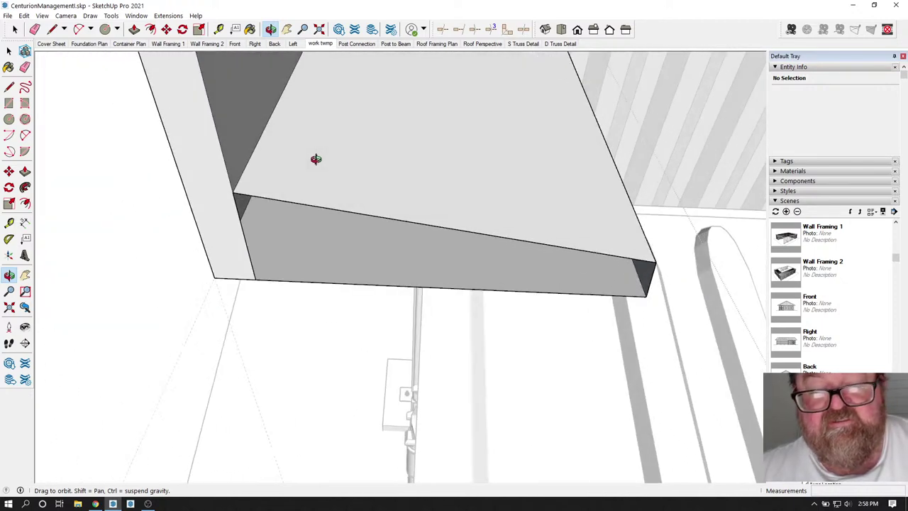
{"action": "left_click", "coordinate": [52, 29]}
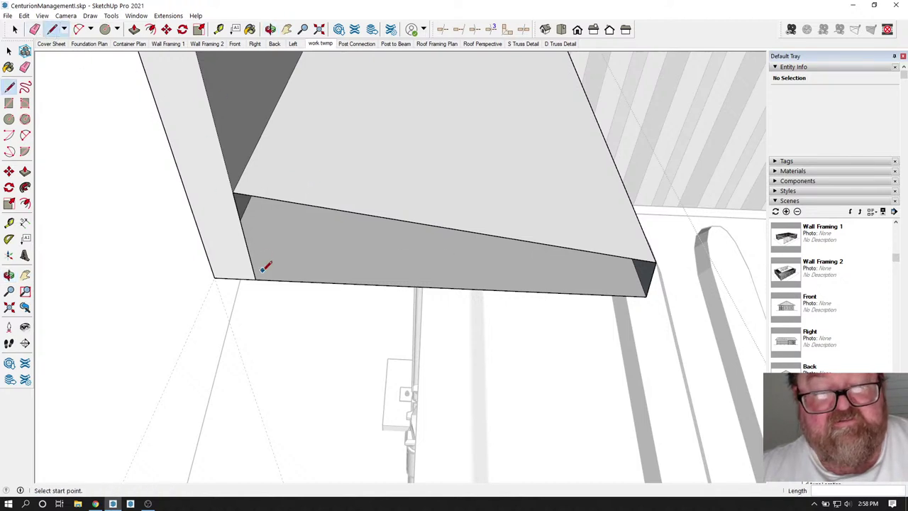
{"action": "left_click", "coordinate": [256, 278]}
{"action": "left_click", "coordinate": [363, 211]}
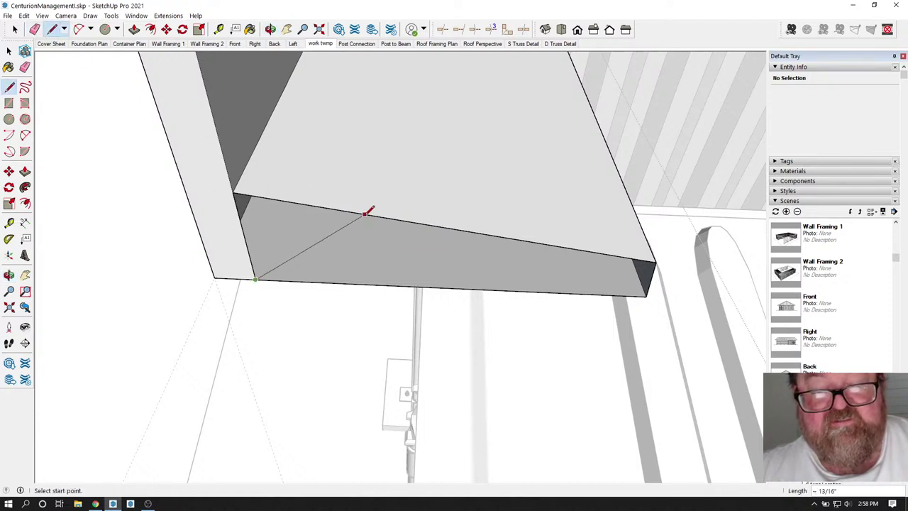
{"action": "left_click", "coordinate": [364, 213]}
{"action": "left_click", "coordinate": [426, 285]}
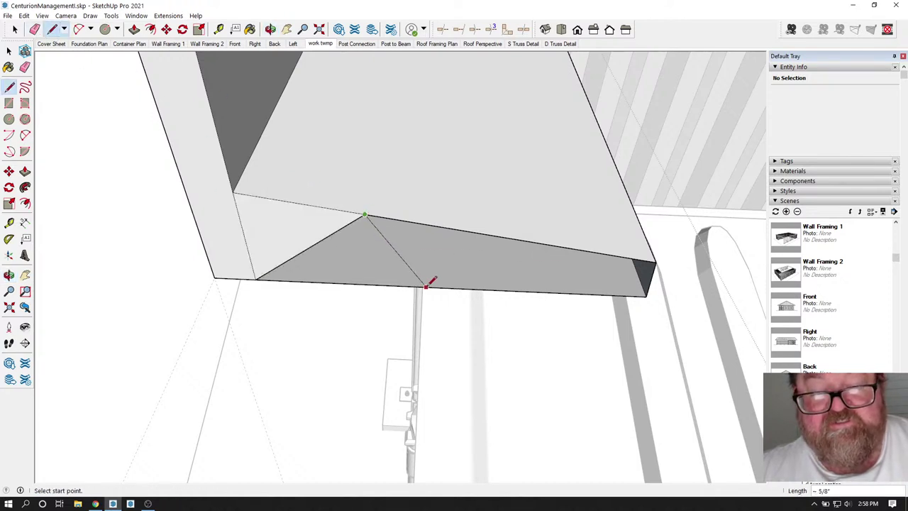
{"action": "left_click", "coordinate": [471, 234]}
{"action": "left_click", "coordinate": [427, 286]}
{"action": "left_click", "coordinate": [472, 234]}
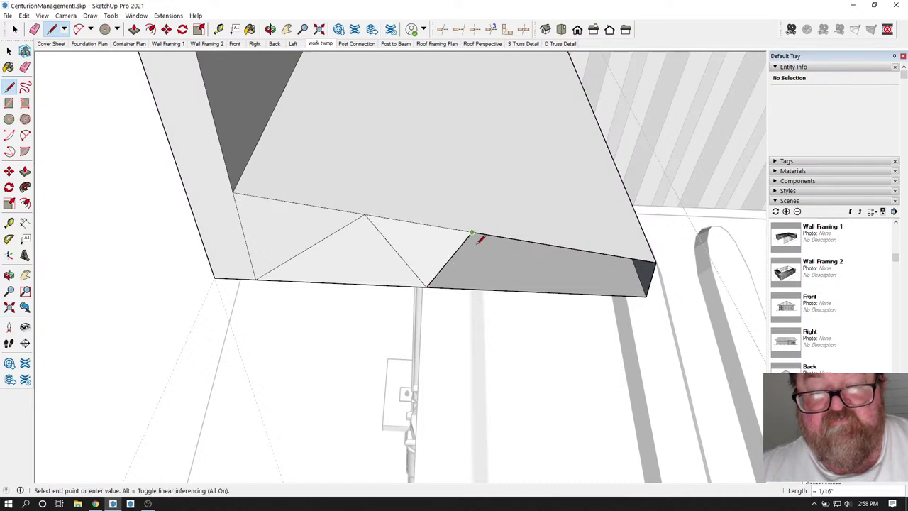
Continue the zigzag to the flange's lower tip corner, ending in a diagonal about 3/4" long, and erase that last diagonal.
{"action": "left_click", "coordinate": [490, 288]}
{"action": "left_click", "coordinate": [491, 289]}
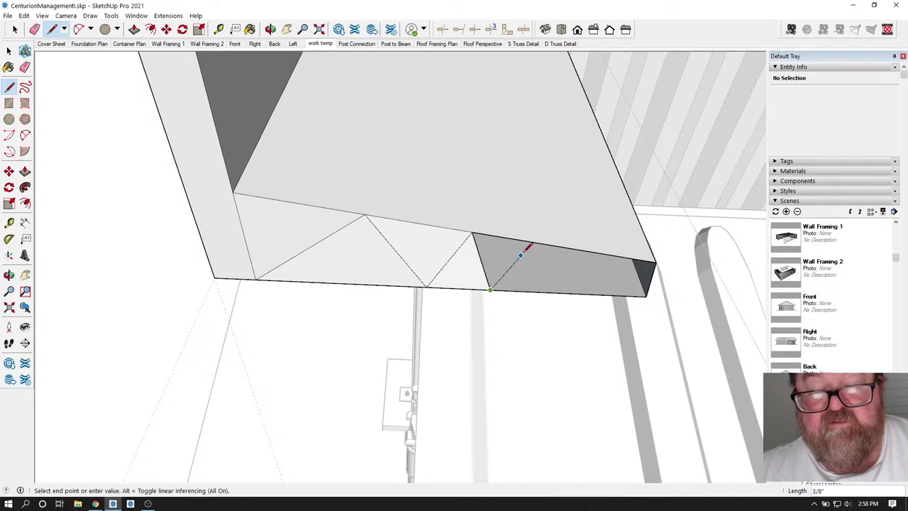
{"action": "left_click", "coordinate": [531, 241]}
{"action": "left_click", "coordinate": [532, 242]}
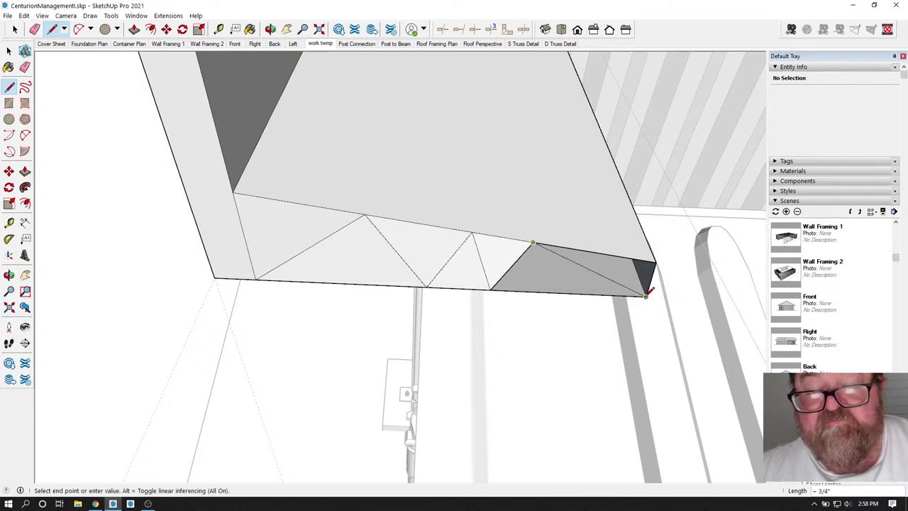
{"action": "left_click", "coordinate": [646, 295]}
{"action": "key", "text": "e"}
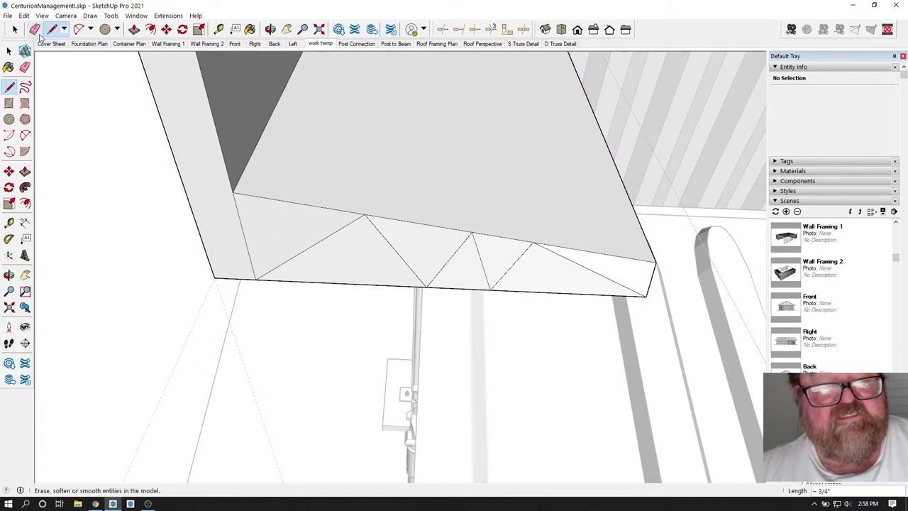
{"action": "left_click", "coordinate": [241, 223]}
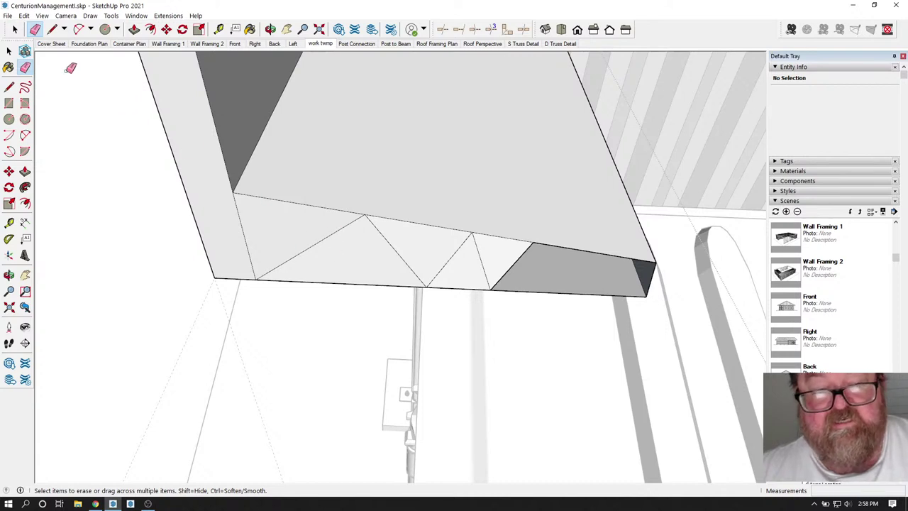
Redraw the 3/4" diagonal from the zigzag's last upper point to the lower tip corner and erase it again.
{"action": "left_click", "coordinate": [52, 29]}
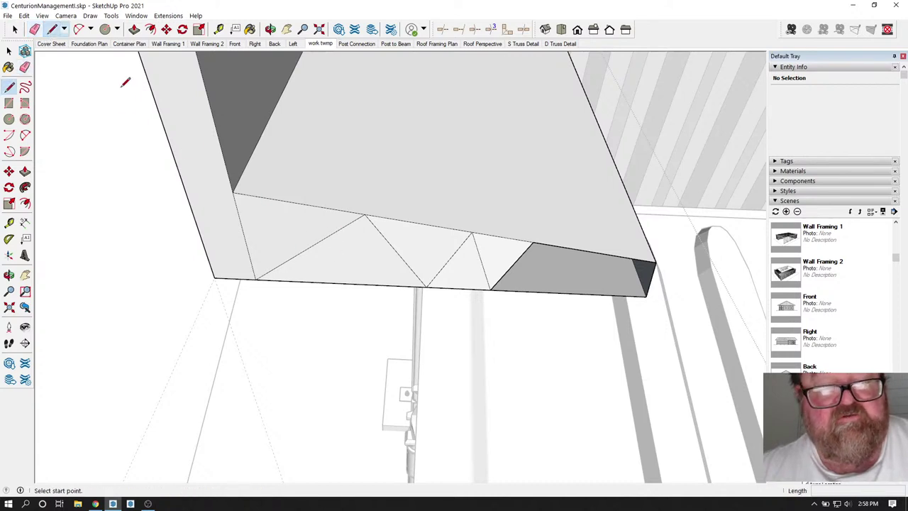
{"action": "left_click", "coordinate": [532, 242]}
{"action": "left_click", "coordinate": [646, 295]}
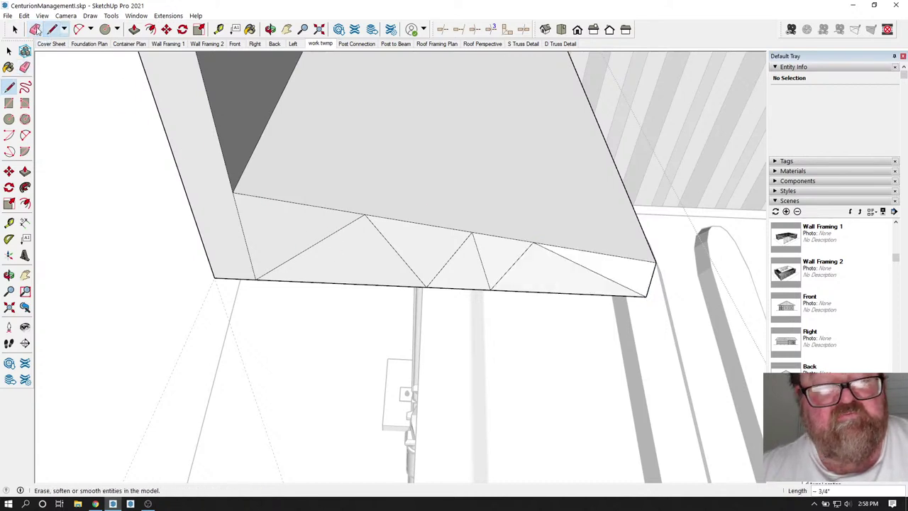
{"action": "left_click", "coordinate": [35, 29]}
{"action": "left_click", "coordinate": [585, 264]}
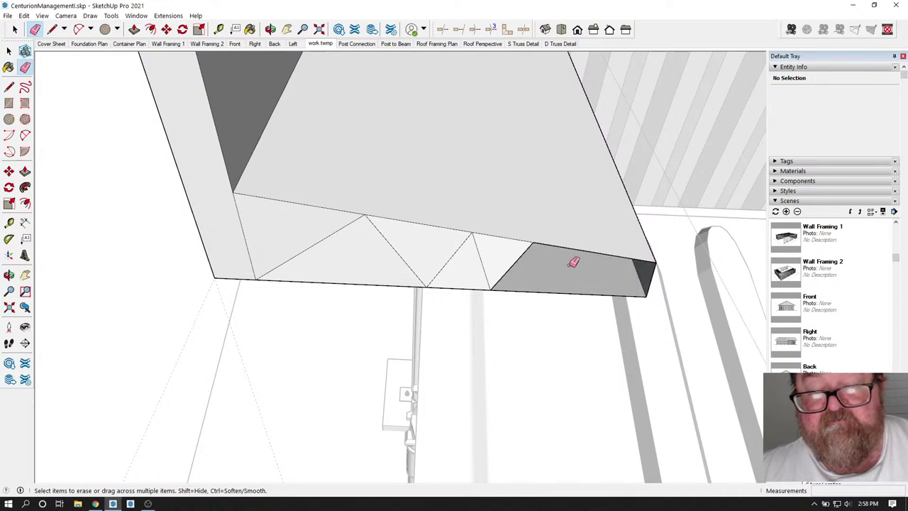
Draw a line from the web's bottom outer corner past the flange tip and try joining it to the lower tip corner.
{"action": "left_click", "coordinate": [270, 29]}
{"action": "left_click_drag", "start_coordinate": [305, 178], "coordinate": [265, 161]}
{"action": "mouse_move", "coordinate": [421, 232]}
{"action": "left_mouse_down"}
{"action": "mouse_move", "coordinate": [460, 178]}
{"action": "mouse_move", "coordinate": [410, 235]}
{"action": "mouse_move", "coordinate": [422, 215]}
{"action": "mouse_move", "coordinate": [480, 262]}
{"action": "mouse_move", "coordinate": [433, 203]}
{"action": "mouse_move", "coordinate": [513, 247]}
{"action": "mouse_move", "coordinate": [422, 212]}
{"action": "left_mouse_up"}
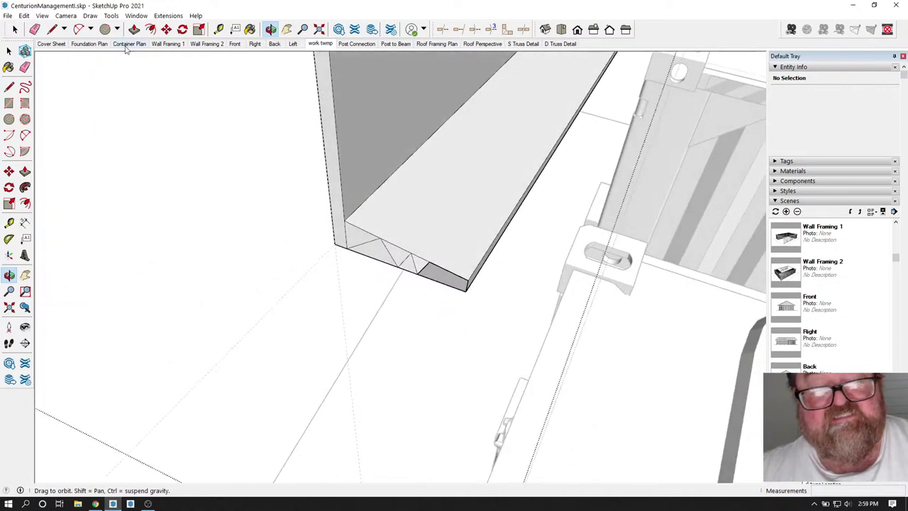
{"action": "left_click", "coordinate": [52, 30]}
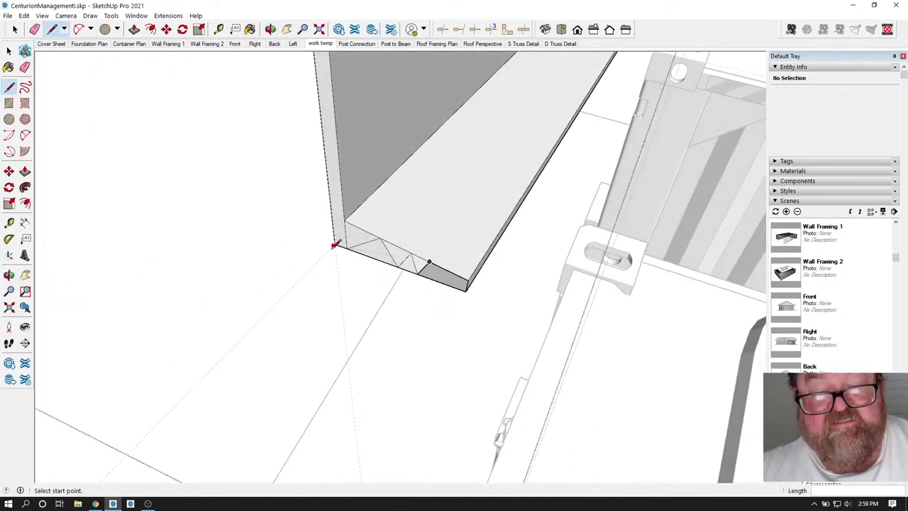
{"action": "left_click", "coordinate": [334, 245]}
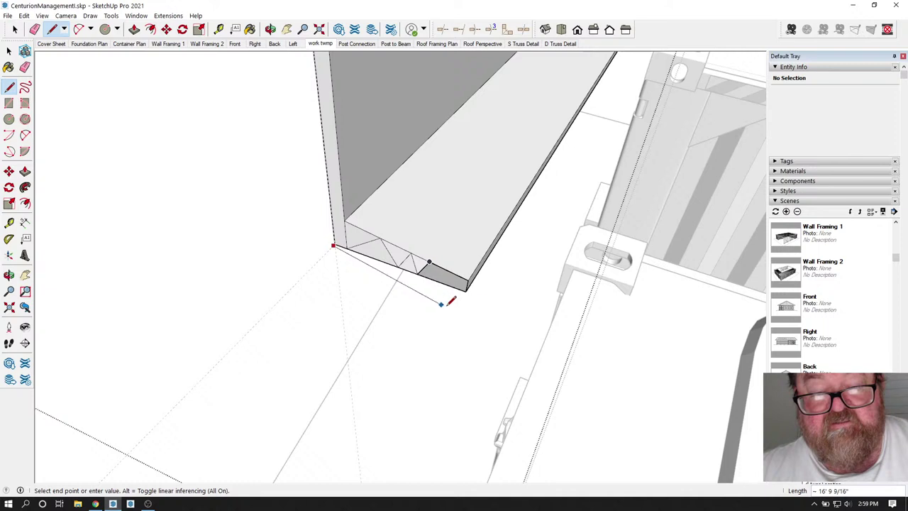
{"action": "left_click", "coordinate": [501, 303]}
{"action": "scroll", "coordinate": [461, 284], "scroll_direction": "up", "scroll_amount": 4}
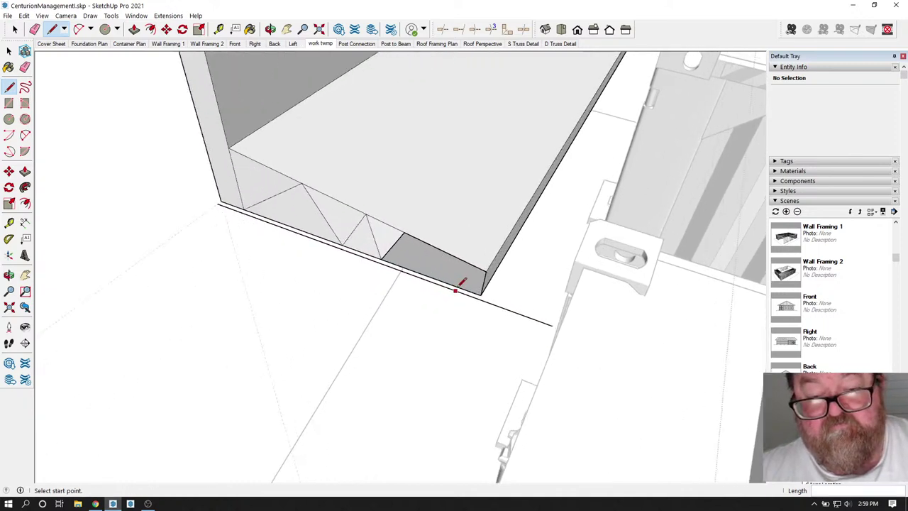
{"action": "scroll", "coordinate": [468, 288], "scroll_direction": "up", "scroll_amount": 2}
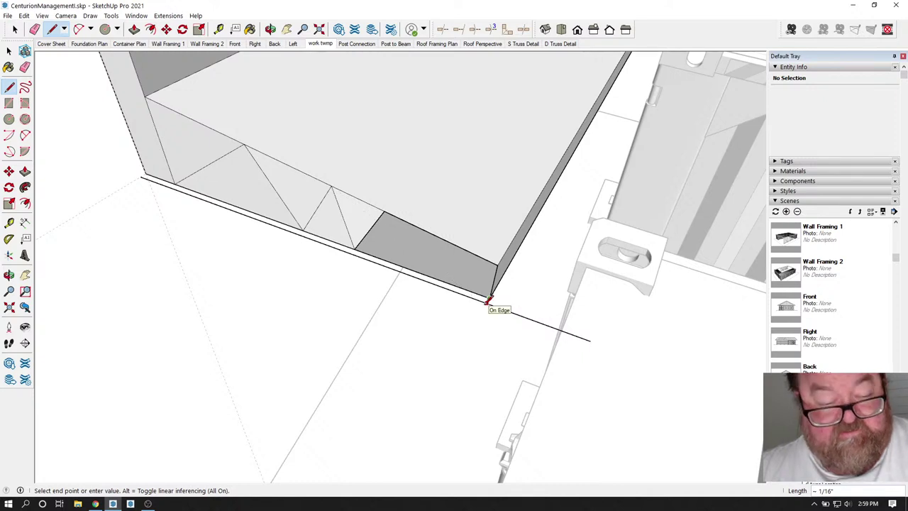
{"action": "left_click", "coordinate": [489, 300]}
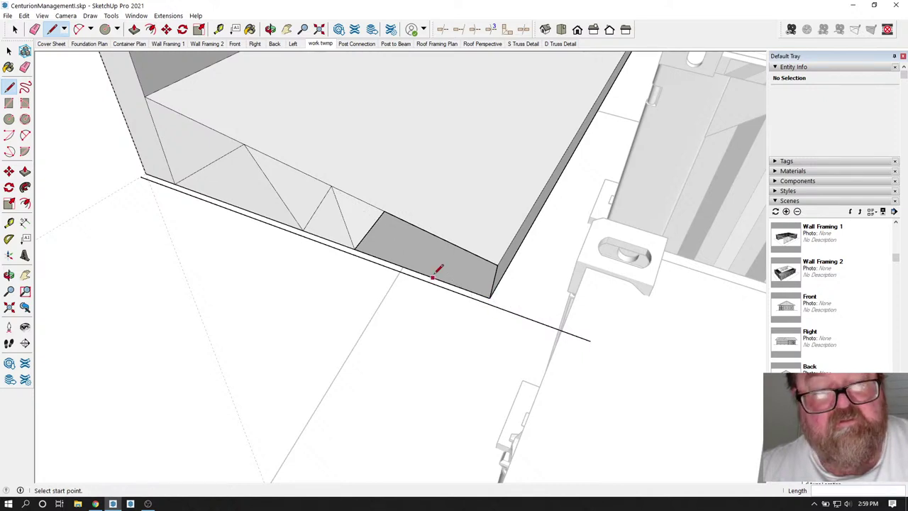
Erase all the zigzag lines across the bottom flange's end and the stray line beneath its lower edge.
{"action": "left_click", "coordinate": [270, 29]}
{"action": "left_click_drag", "start_coordinate": [432, 207], "coordinate": [306, 145]}
{"action": "scroll", "coordinate": [443, 239], "scroll_direction": "up", "scroll_amount": 2}
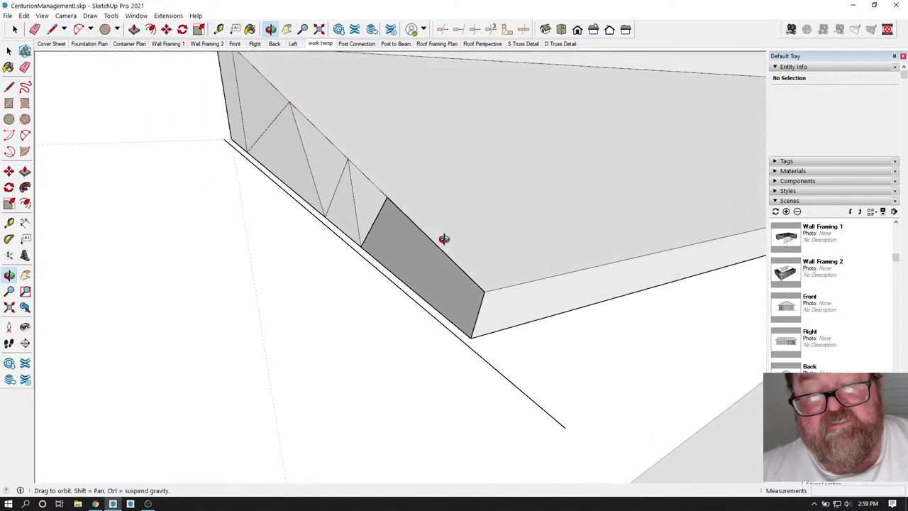
{"action": "left_click", "coordinate": [34, 29]}
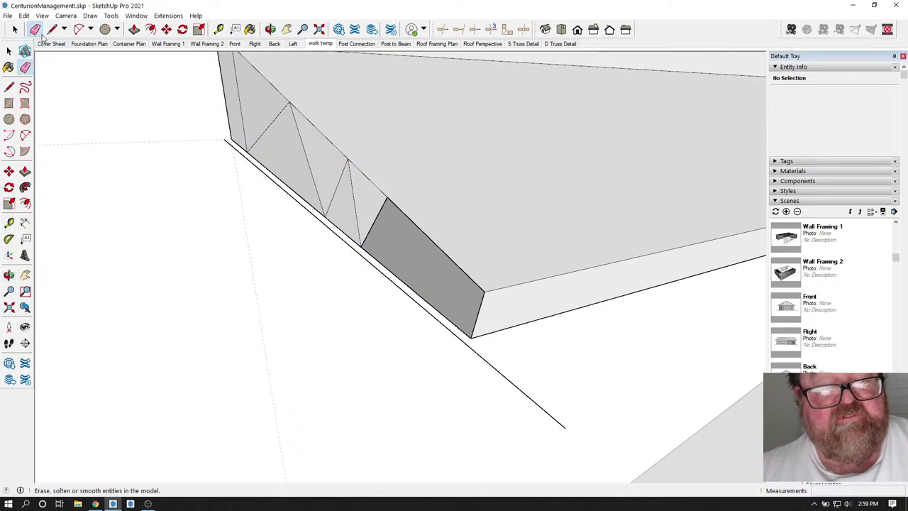
{"action": "left_click", "coordinate": [339, 180]}
{"action": "left_click", "coordinate": [351, 183]}
{"action": "left_click", "coordinate": [379, 214]}
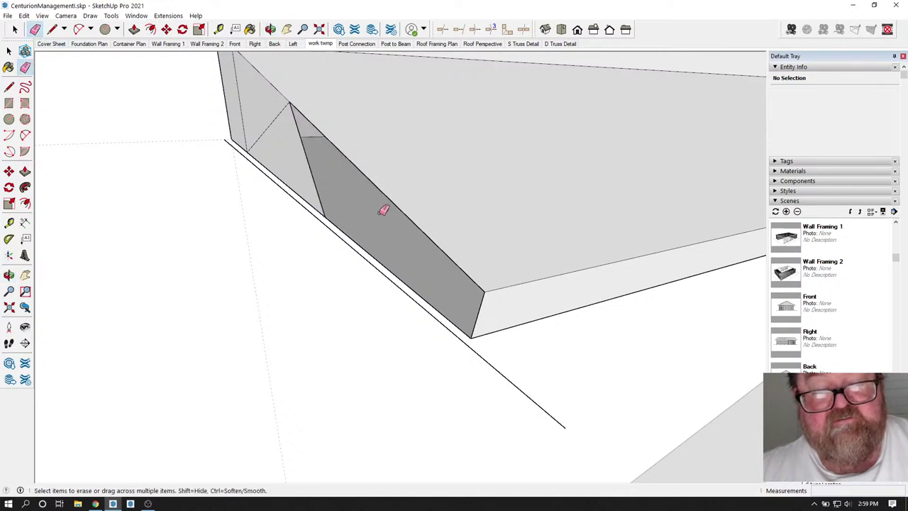
{"action": "left_click", "coordinate": [316, 167]}
{"action": "left_click", "coordinate": [275, 126]}
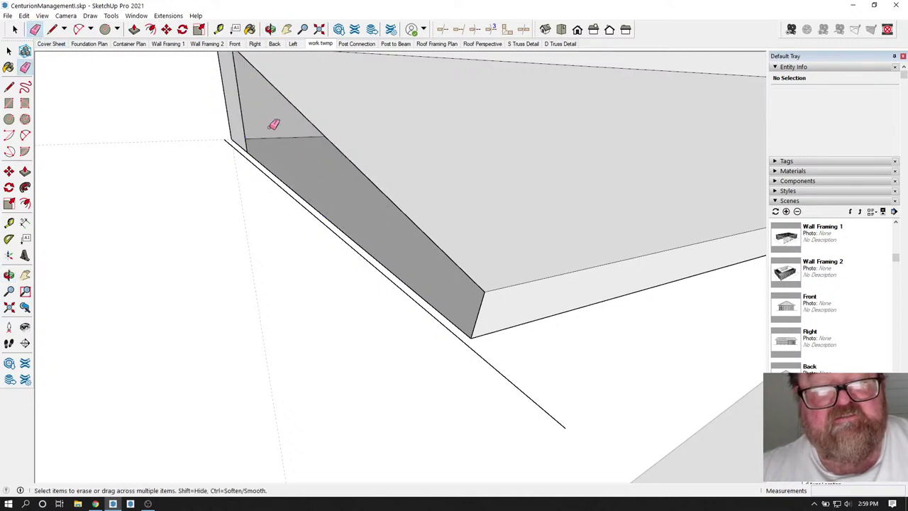
{"action": "left_click", "coordinate": [263, 165]}
Try to close the bottom flange's end with a line from its lower tip corner past the upper tip corner.
{"action": "left_click", "coordinate": [52, 29]}
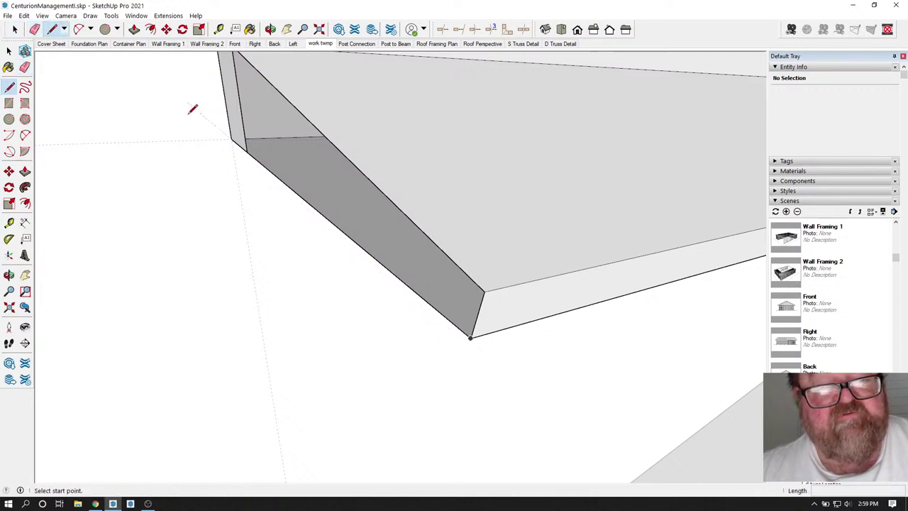
{"action": "left_click", "coordinate": [232, 138]}
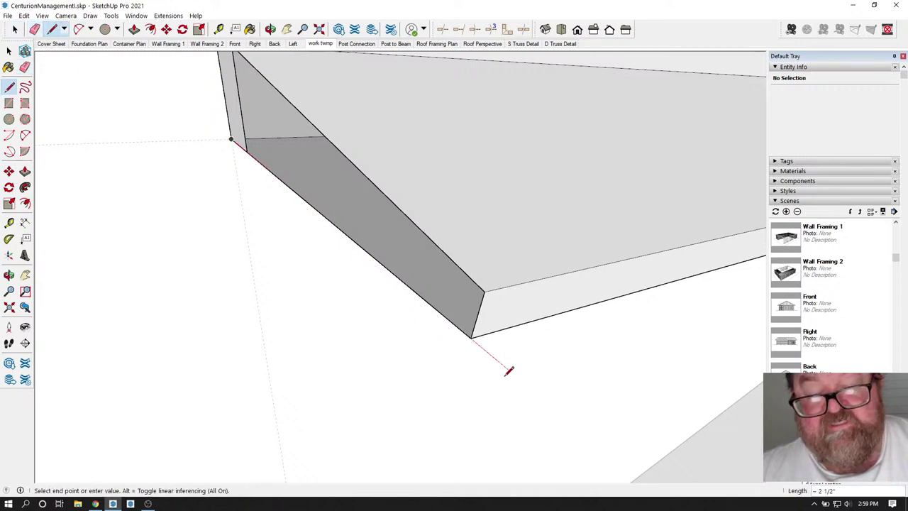
{"action": "key", "text": "Escape"}
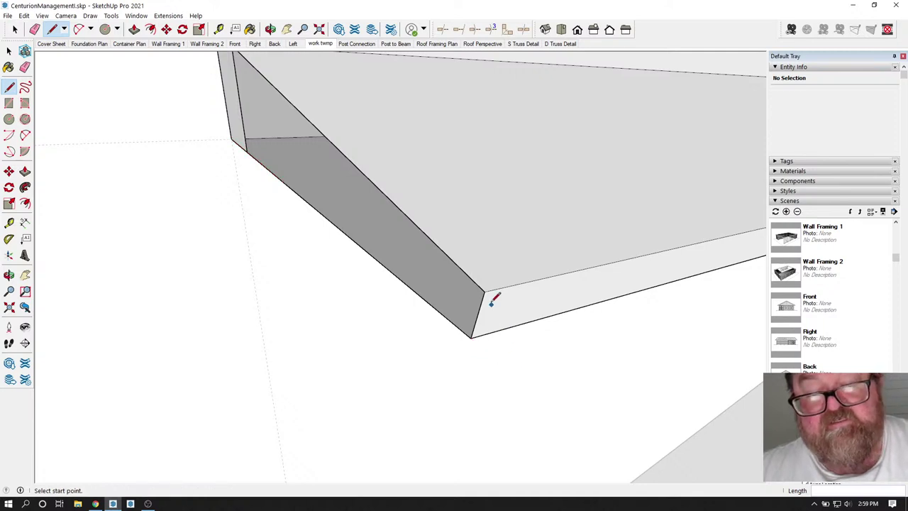
{"action": "left_click", "coordinate": [472, 336]}
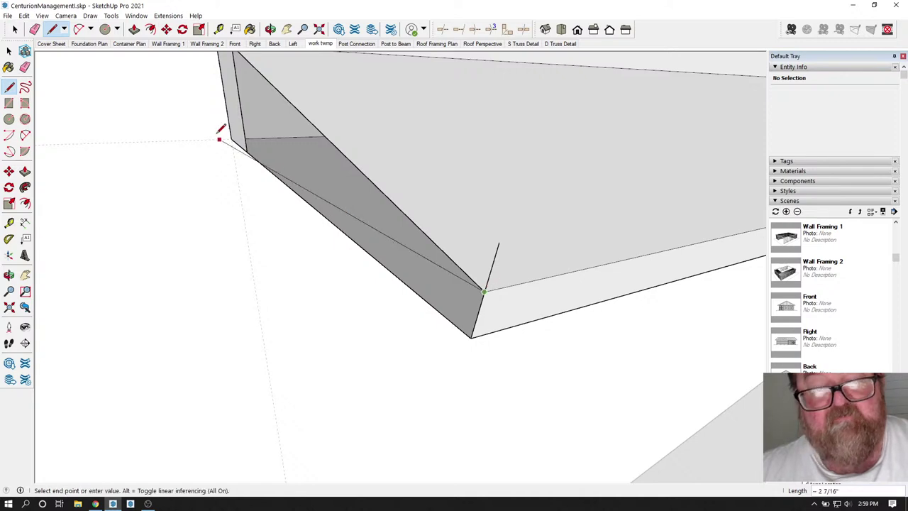
{"action": "middle_click_drag", "start_coordinate": [276, 271], "coordinate": [290, 296]}
{"action": "scroll", "coordinate": [259, 255], "scroll_direction": "up", "scroll_amount": 3}
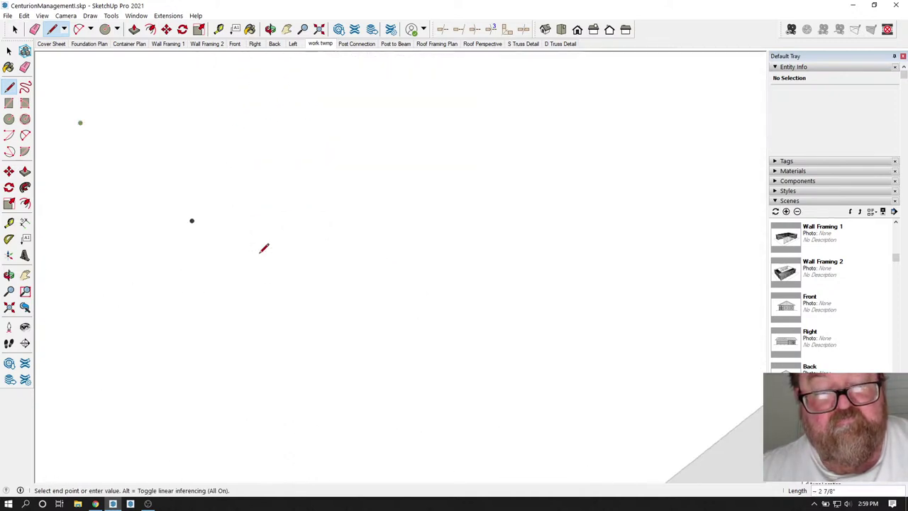
{"action": "scroll", "coordinate": [260, 254], "scroll_direction": "down", "scroll_amount": 1}
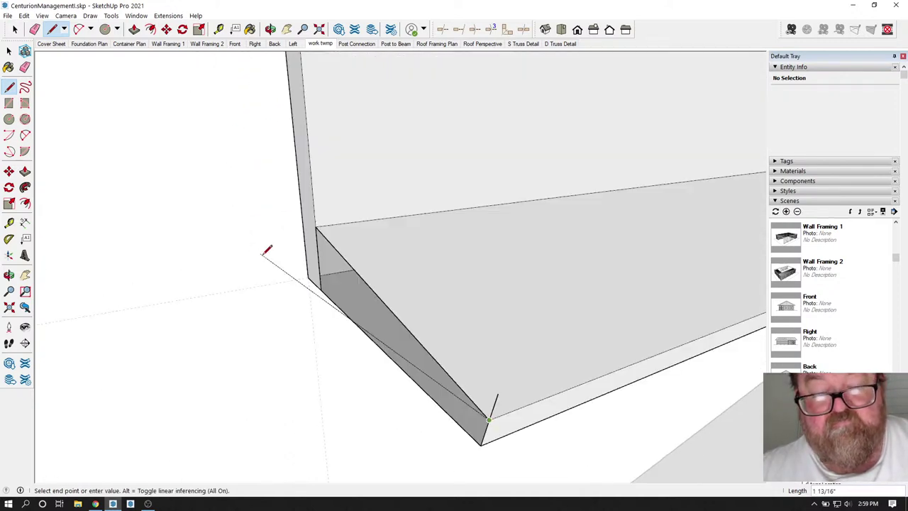
Examine the trimmed channel end from several sides, including the open bottom flange and the full length of the rafter.
{"action": "left_click", "coordinate": [270, 29]}
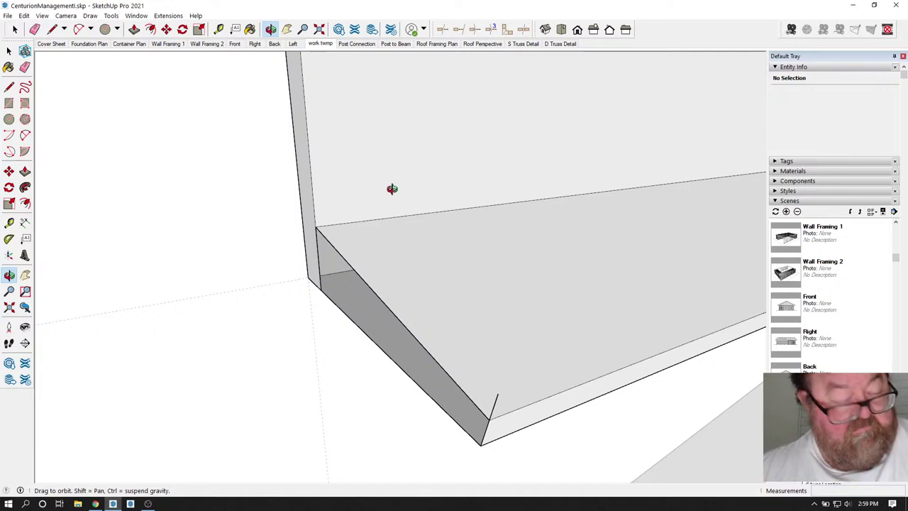
{"action": "left_click_drag", "start_coordinate": [438, 203], "coordinate": [178, 344]}
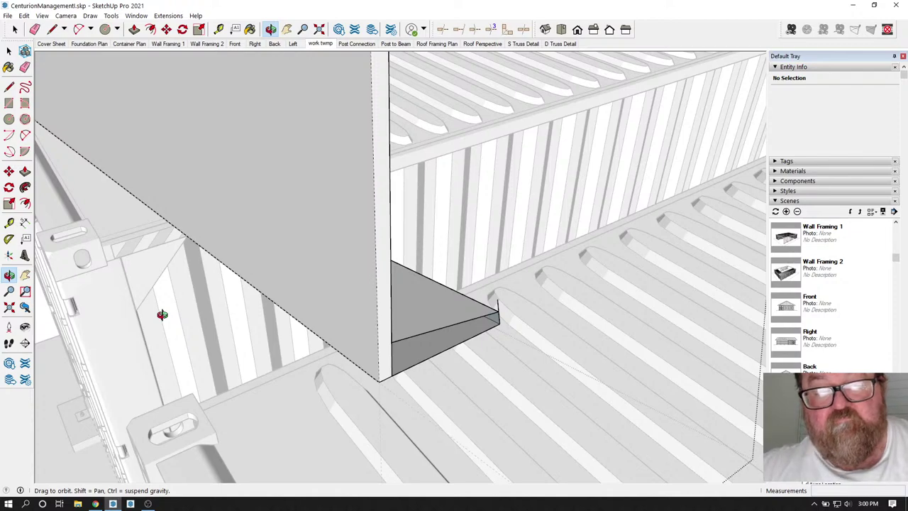
{"action": "left_click_drag", "start_coordinate": [352, 348], "coordinate": [339, 347]}
{"action": "left_click_drag", "start_coordinate": [440, 334], "coordinate": [176, 344]}
{"action": "mouse_move", "coordinate": [371, 328]}
{"action": "left_mouse_down"}
{"action": "mouse_move", "coordinate": [310, 324]}
{"action": "mouse_move", "coordinate": [288, 311]}
{"action": "mouse_move", "coordinate": [319, 288]}
{"action": "left_mouse_up"}
{"action": "scroll", "coordinate": [347, 323], "scroll_direction": "up", "scroll_amount": 5}
{"action": "scroll", "coordinate": [377, 270], "scroll_direction": "down", "scroll_amount": 3}
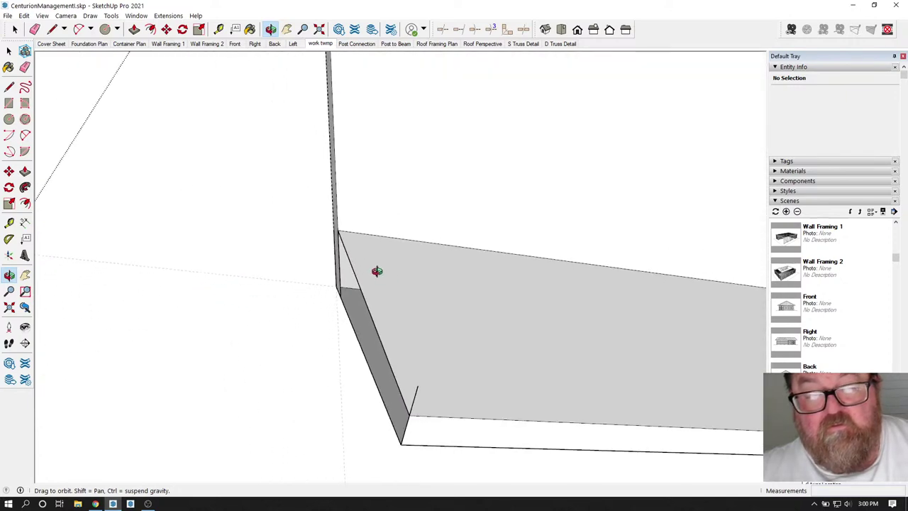
{"action": "scroll", "coordinate": [344, 338], "scroll_direction": "down", "scroll_amount": 6}
{"action": "left_click_drag", "start_coordinate": [375, 311], "coordinate": [312, 266]}
{"action": "scroll", "coordinate": [349, 164], "scroll_direction": "up", "scroll_amount": 3}
{"action": "scroll", "coordinate": [348, 163], "scroll_direction": "up", "scroll_amount": 1}
{"action": "scroll", "coordinate": [311, 269], "scroll_direction": "down", "scroll_amount": 7}
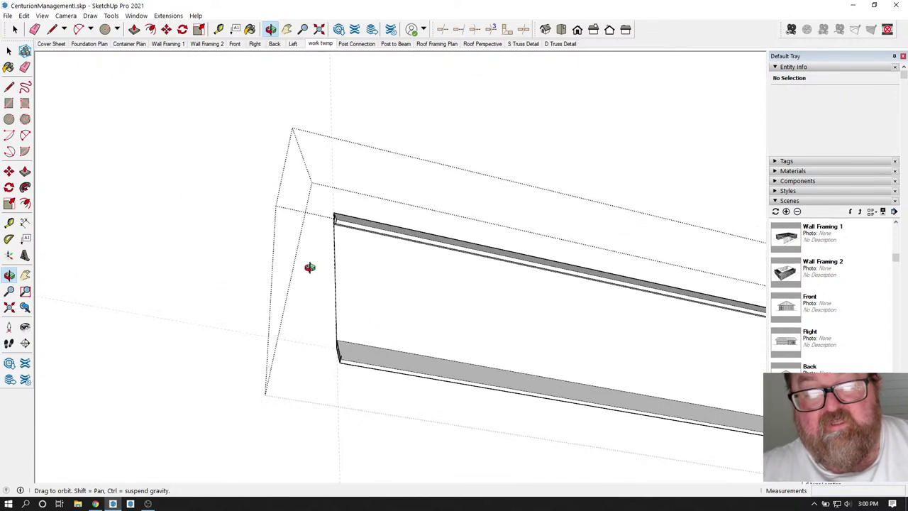
{"action": "left_click_drag", "start_coordinate": [373, 290], "coordinate": [658, 354]}
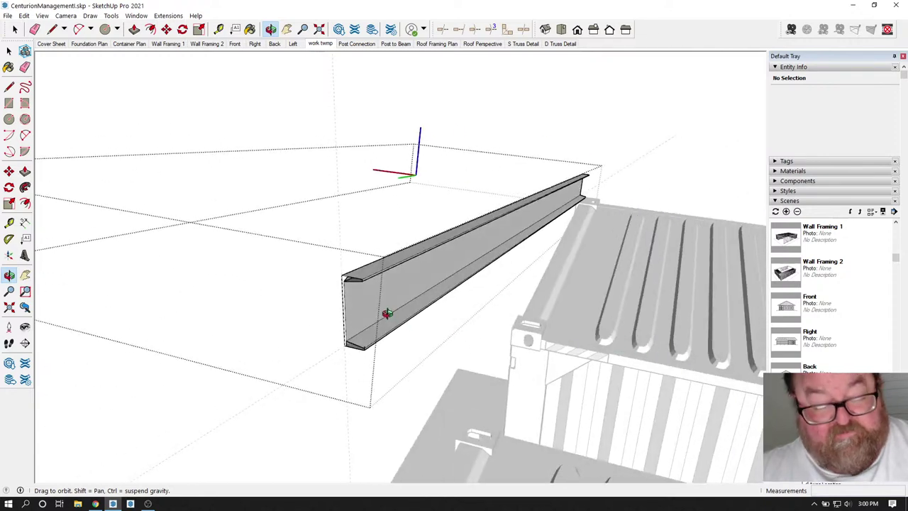
Undo the plumb trimming at the channel's ridge end back to its original square-cut profile.
{"action": "left_click_drag", "start_coordinate": [386, 313], "coordinate": [387, 313]}
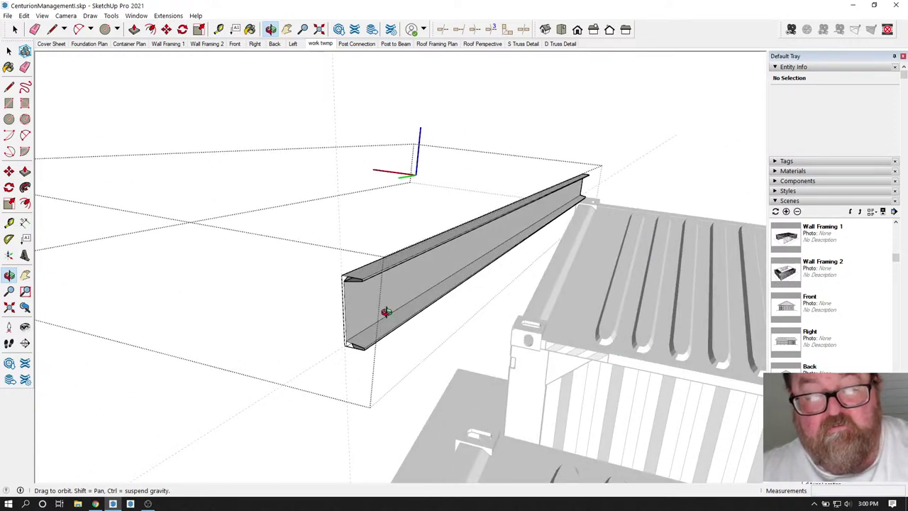
{"action": "left_click_drag", "start_coordinate": [386, 312], "coordinate": [387, 313]}
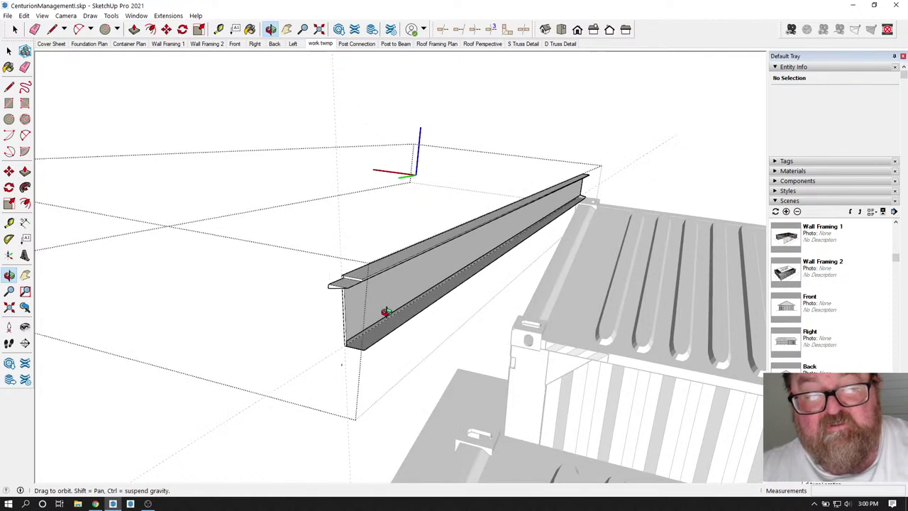
{"action": "key", "text": "ctrl+z"}
{"action": "key", "text": "ctrl+z"}
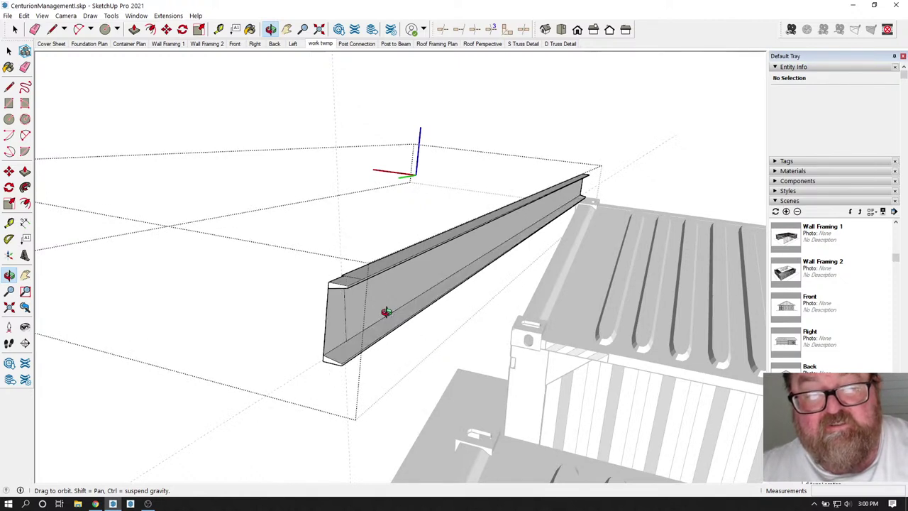
{"action": "left_click_drag", "start_coordinate": [386, 312], "coordinate": [386, 313]}
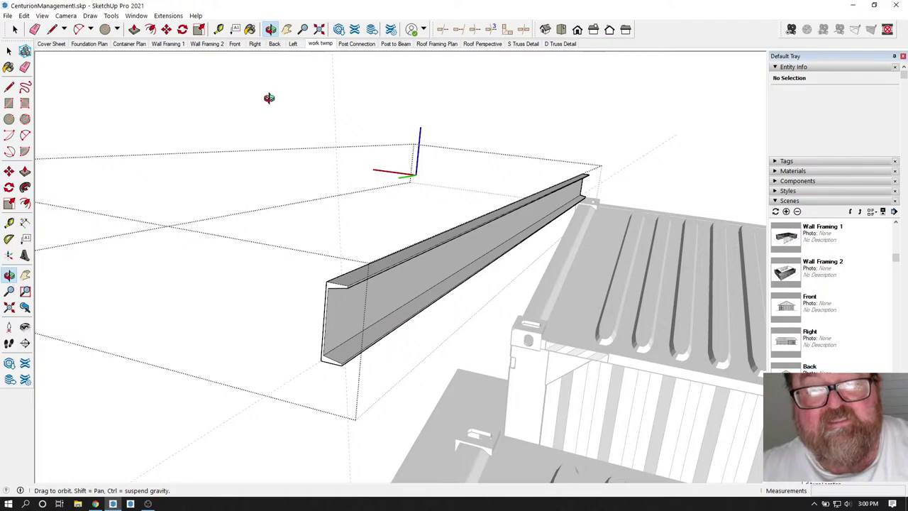
Push the channel's square end face back about 3 3/16" toward the vertical cut line on the web.
{"action": "left_click_drag", "start_coordinate": [320, 306], "coordinate": [635, 339]}
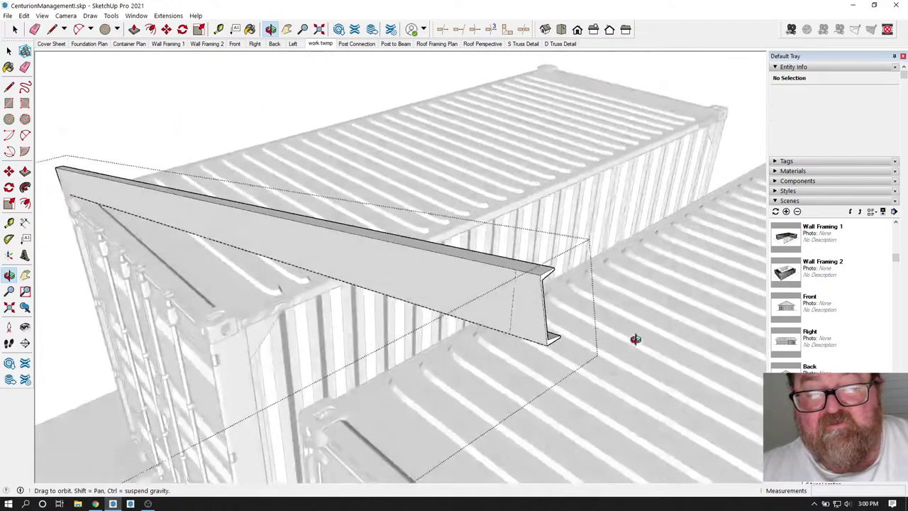
{"action": "scroll", "coordinate": [525, 281], "scroll_direction": "up", "scroll_amount": 5}
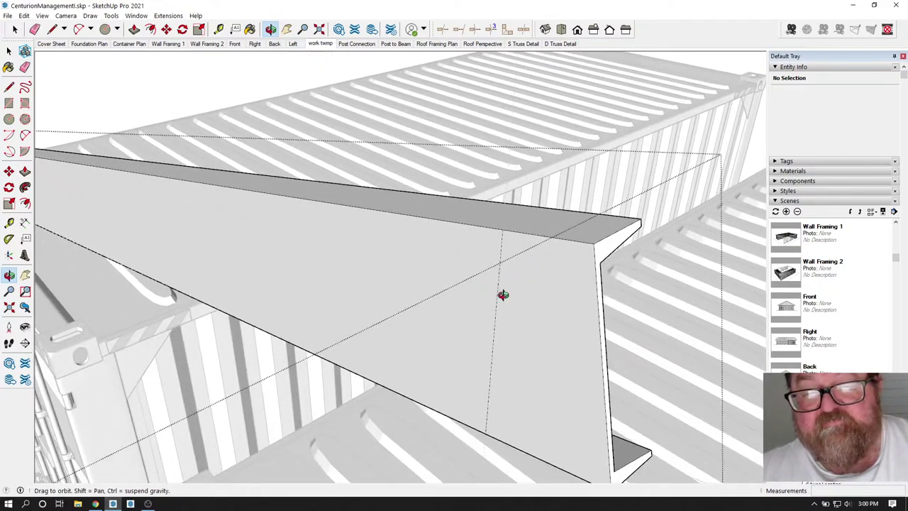
{"action": "left_click_drag", "start_coordinate": [503, 295], "coordinate": [559, 348]}
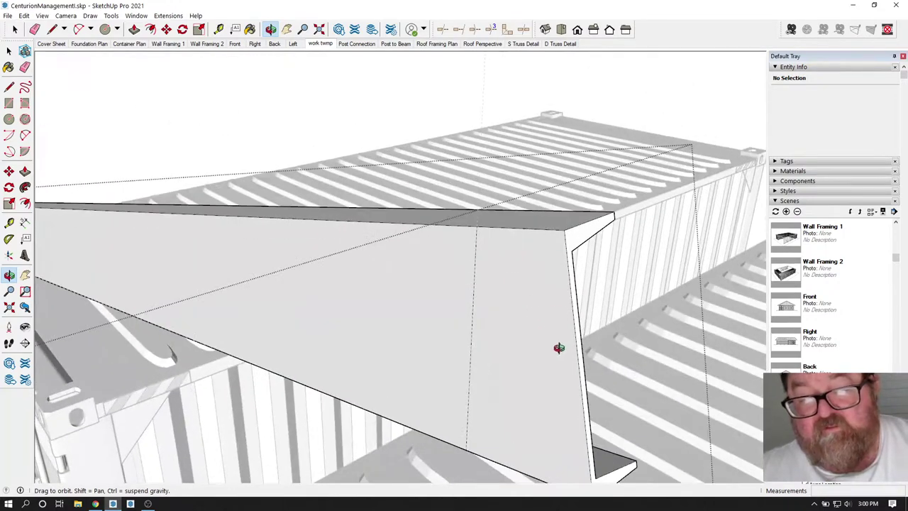
{"action": "left_click", "coordinate": [134, 29]}
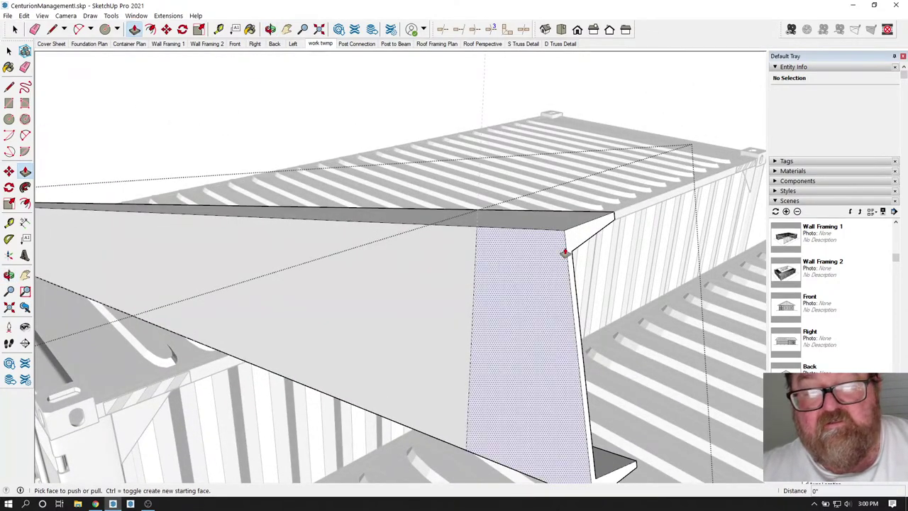
{"action": "left_click_drag", "start_coordinate": [567, 253], "coordinate": [457, 248]}
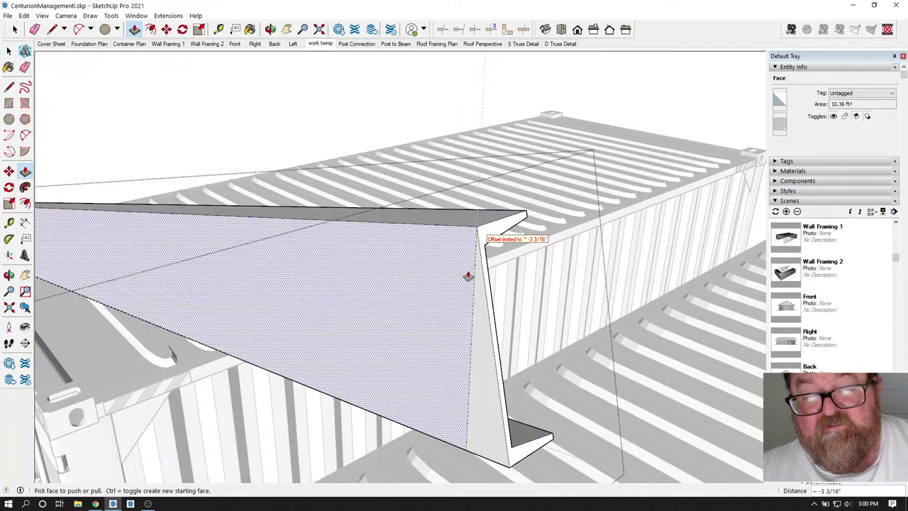
{"action": "scroll", "coordinate": [412, 202], "scroll_direction": "down", "scroll_amount": 4}
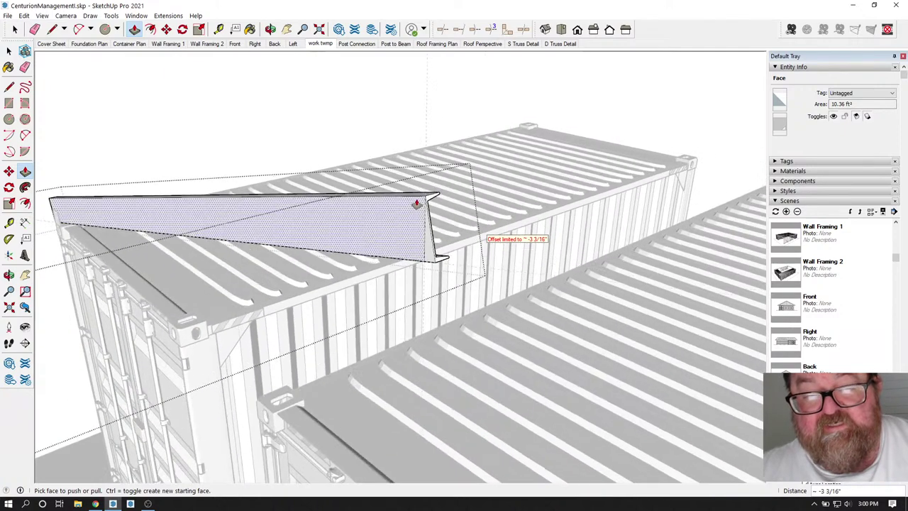
Draw a line about 3 5/8" long along the red axis from the web's top outer corner past the top flange's tip.
{"action": "scroll", "coordinate": [418, 203], "scroll_direction": "up", "scroll_amount": 5}
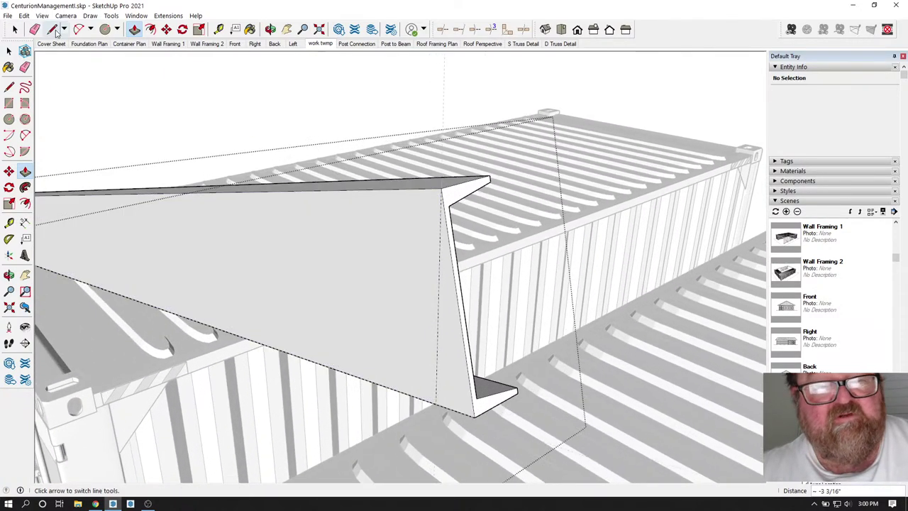
{"action": "left_click", "coordinate": [53, 31]}
{"action": "left_click", "coordinate": [440, 188]}
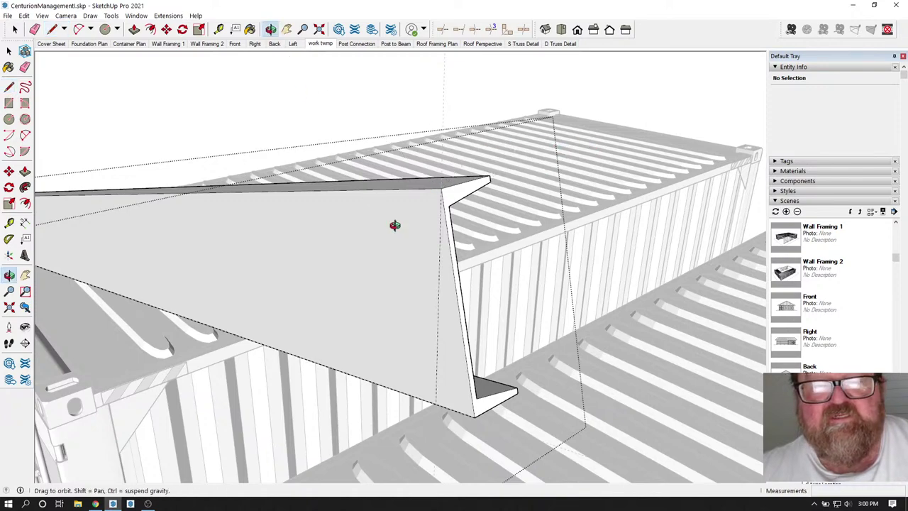
{"action": "middle_click_drag", "start_coordinate": [395, 227], "coordinate": [426, 171]}
{"action": "scroll", "coordinate": [429, 177], "scroll_direction": "up", "scroll_amount": 2}
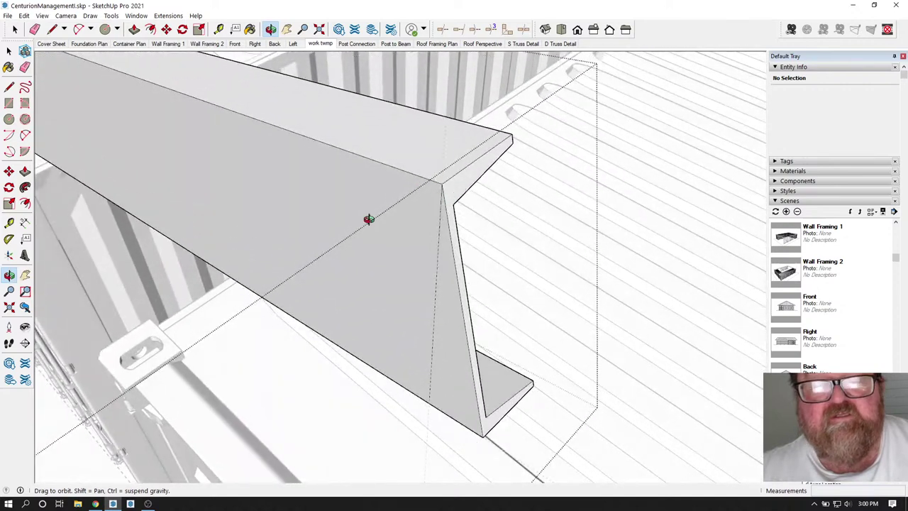
{"action": "right_click", "coordinate": [374, 212]}
{"action": "left_click", "coordinate": [402, 219]}
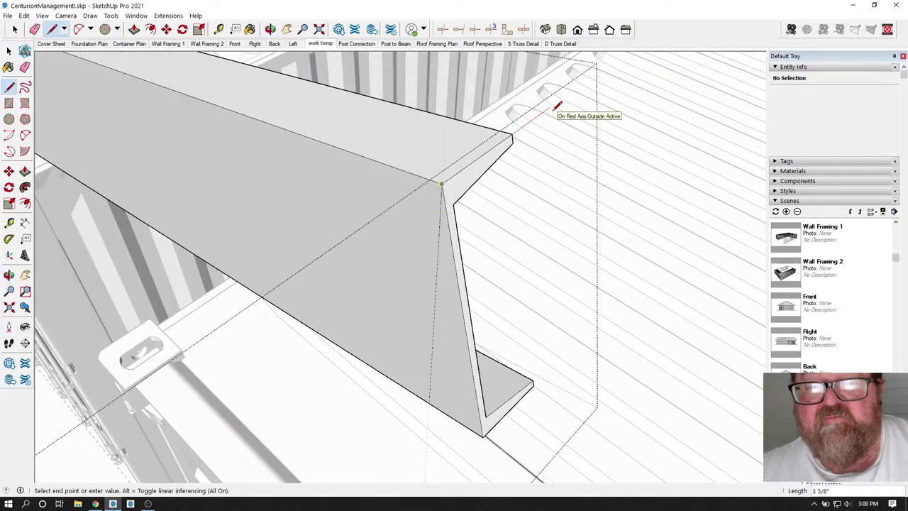
{"action": "left_click", "coordinate": [550, 108]}
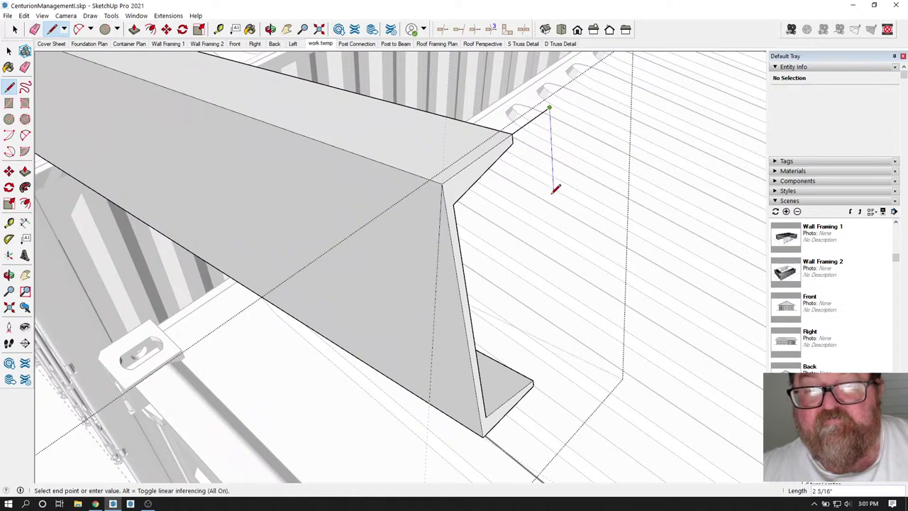
Draw an 8" vertical line down to the cut line's bottom level and a 10" line back along the red axis beneath the channel.
{"action": "key", "text": "Up"}
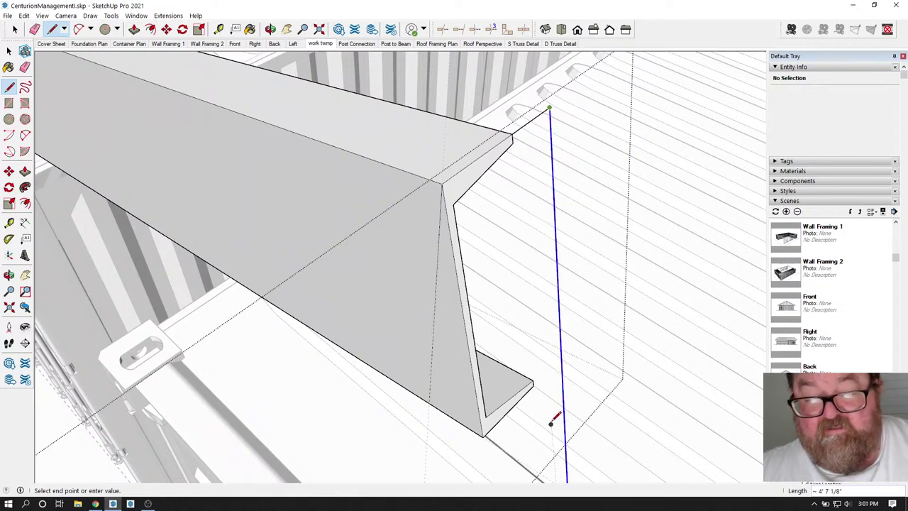
{"action": "scroll", "coordinate": [540, 242], "scroll_direction": "down", "scroll_amount": 5}
{"action": "scroll", "coordinate": [552, 294], "scroll_direction": "up", "scroll_amount": 4}
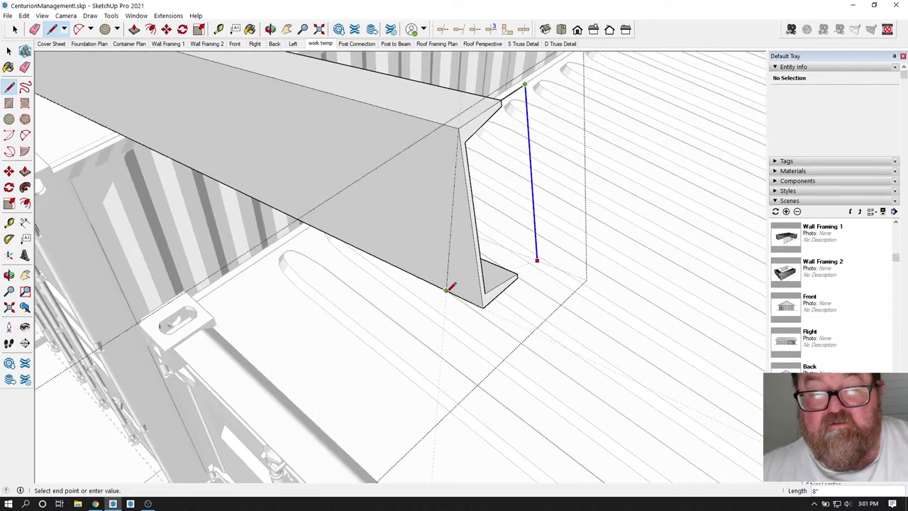
{"action": "left_click", "coordinate": [452, 287]}
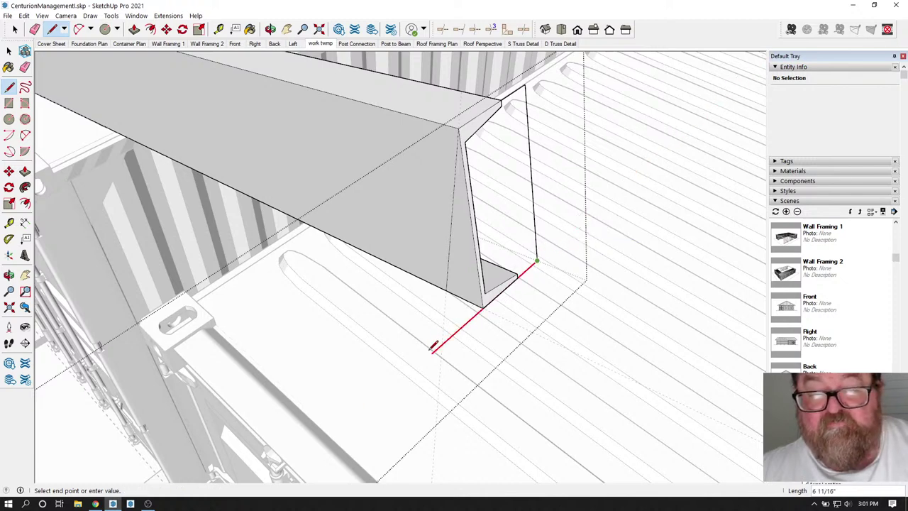
{"action": "type", "text": "10'"}
{"action": "key", "text": "Return"}
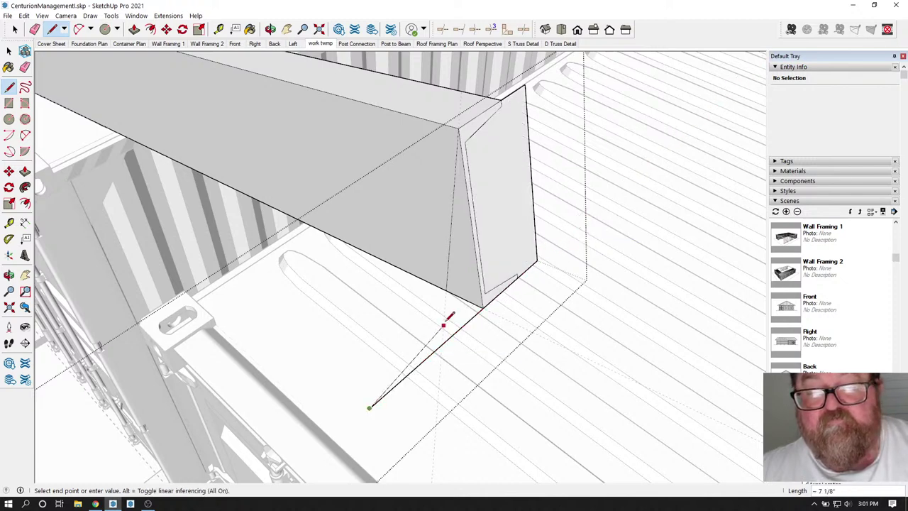
Undo the vertical line and the 10" line at the channel's end, and restart the Line tool.
{"action": "left_click", "coordinate": [270, 29]}
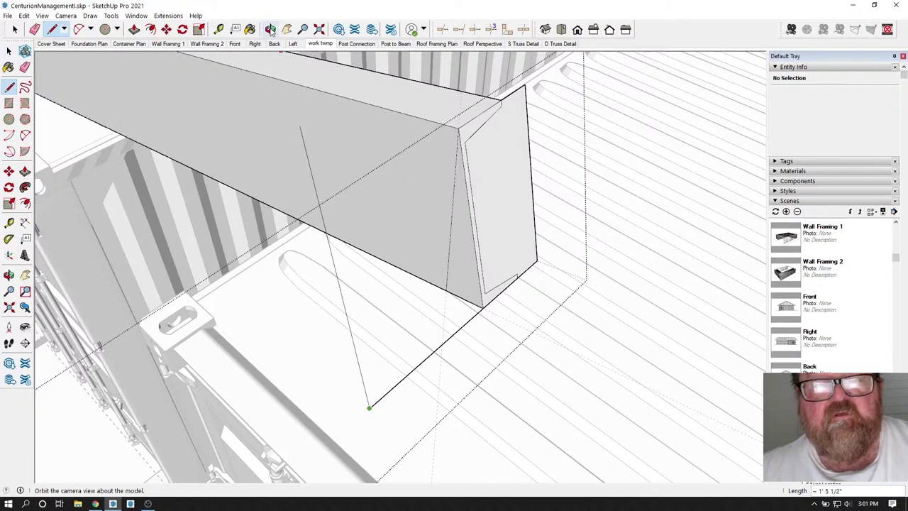
{"action": "left_click_drag", "start_coordinate": [369, 178], "coordinate": [434, 310]}
{"action": "scroll", "coordinate": [426, 307], "scroll_direction": "up", "scroll_amount": 5}
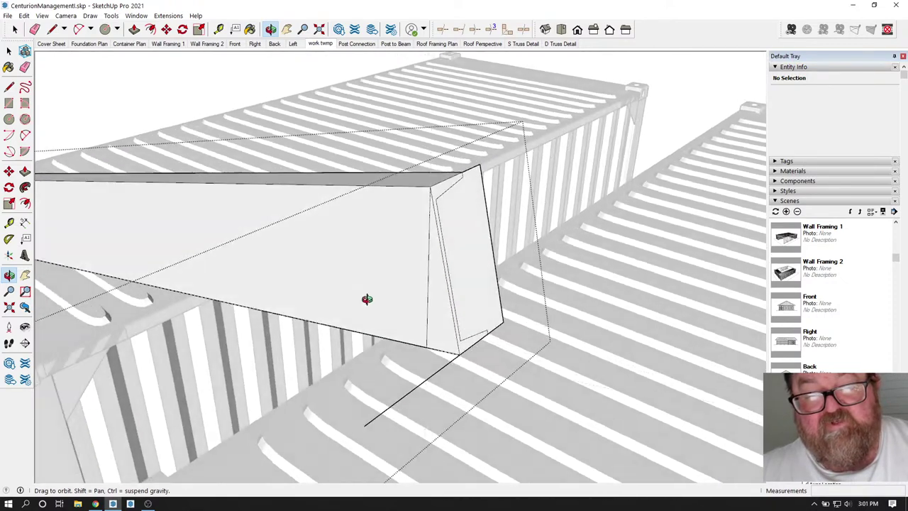
{"action": "left_click_drag", "start_coordinate": [367, 299], "coordinate": [374, 293]}
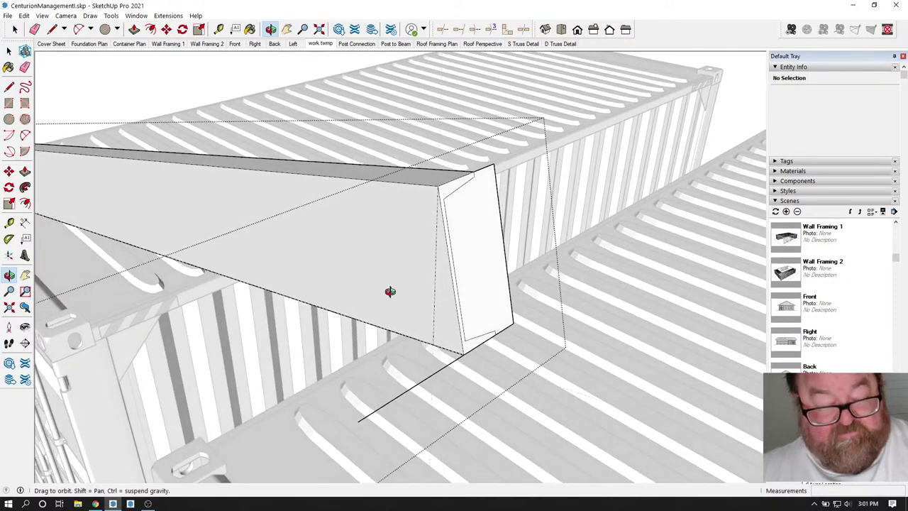
{"action": "key", "text": "ctrl+z"}
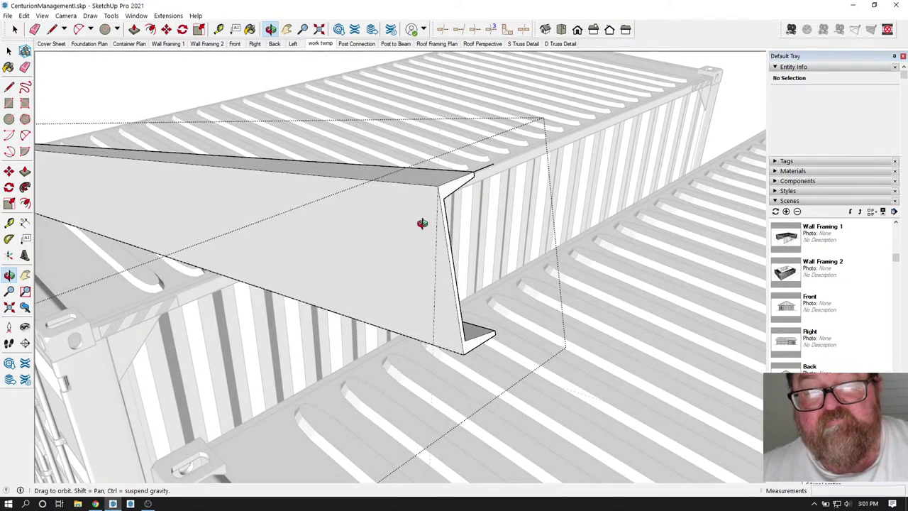
{"action": "key", "text": "l"}
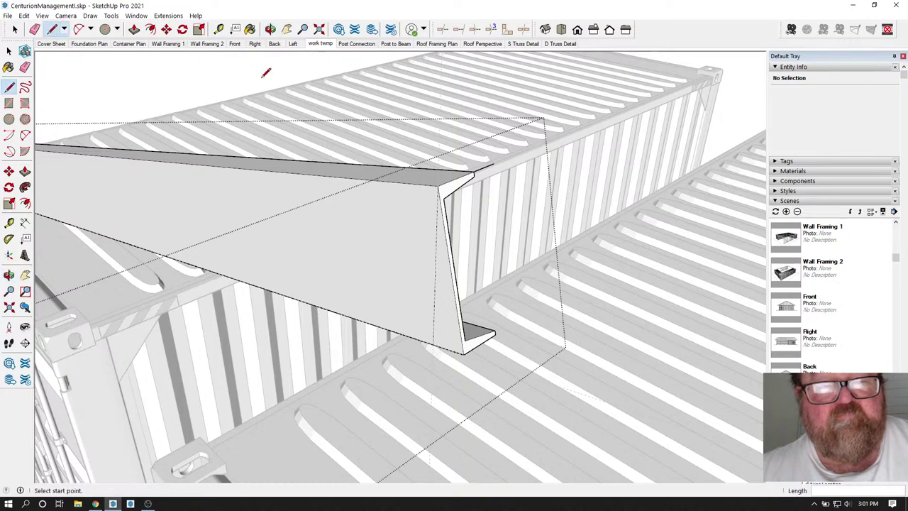
Leave the channel component's editing context and explode the channel component into loose geometry.
{"action": "left_click", "coordinate": [492, 166]}
{"action": "key", "text": "Escape"}
{"action": "scroll", "coordinate": [450, 258], "scroll_direction": "down", "scroll_amount": 8}
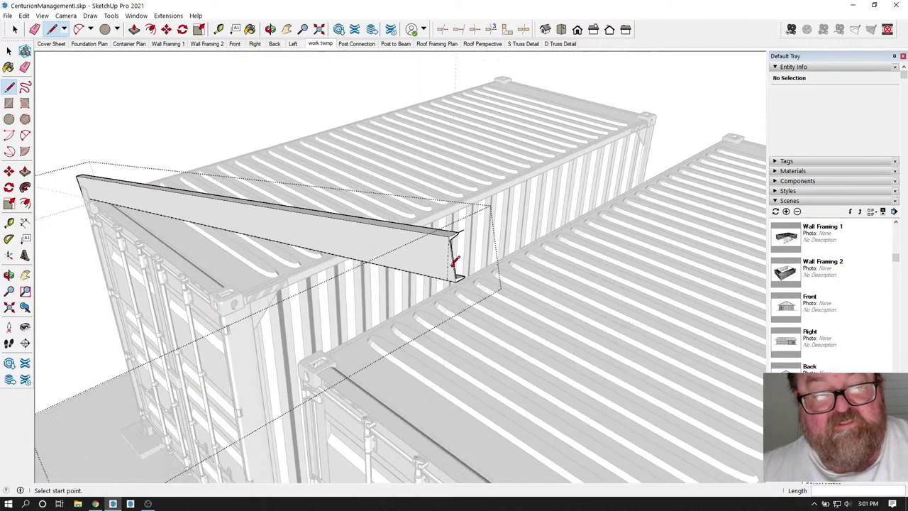
{"action": "left_click", "coordinate": [15, 30]}
{"action": "left_click", "coordinate": [255, 144]}
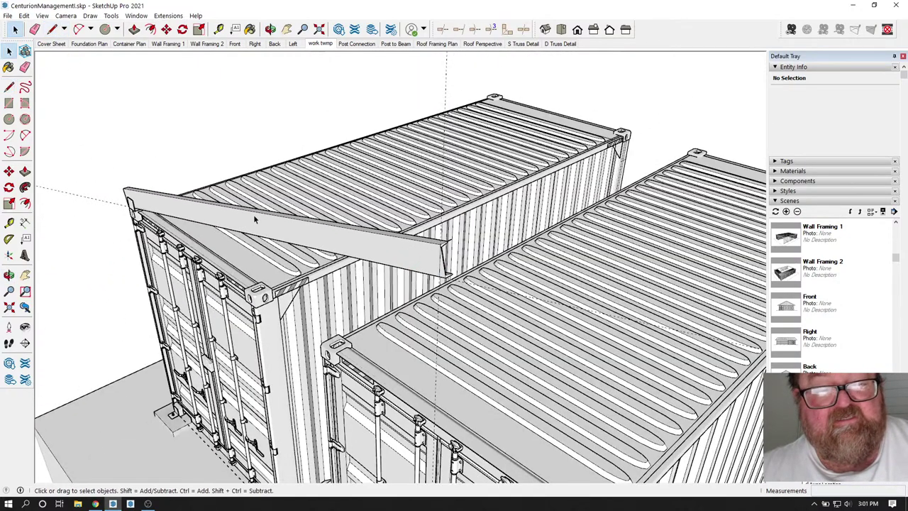
{"action": "left_click", "coordinate": [256, 221]}
{"action": "double_click", "coordinate": [257, 224]}
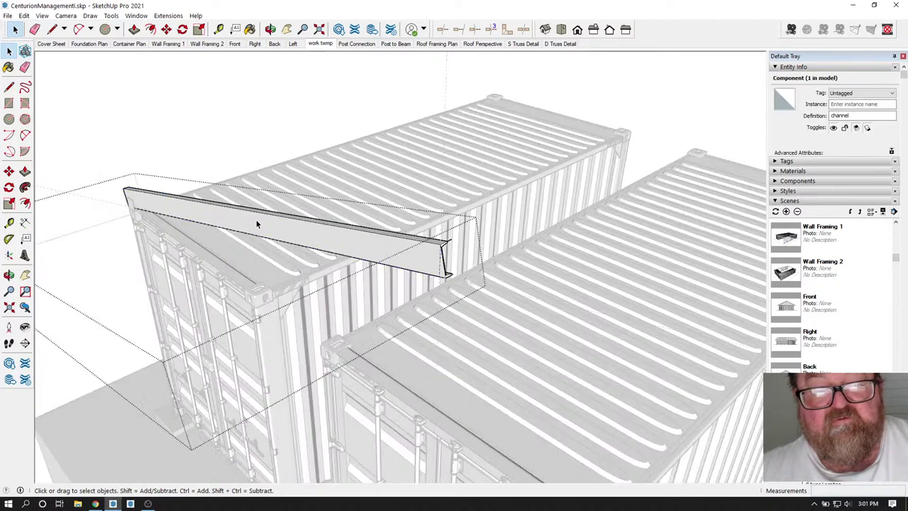
{"action": "scroll", "coordinate": [286, 190], "scroll_direction": "down", "scroll_amount": 2}
{"action": "left_click", "coordinate": [236, 128]}
{"action": "left_click", "coordinate": [257, 213]}
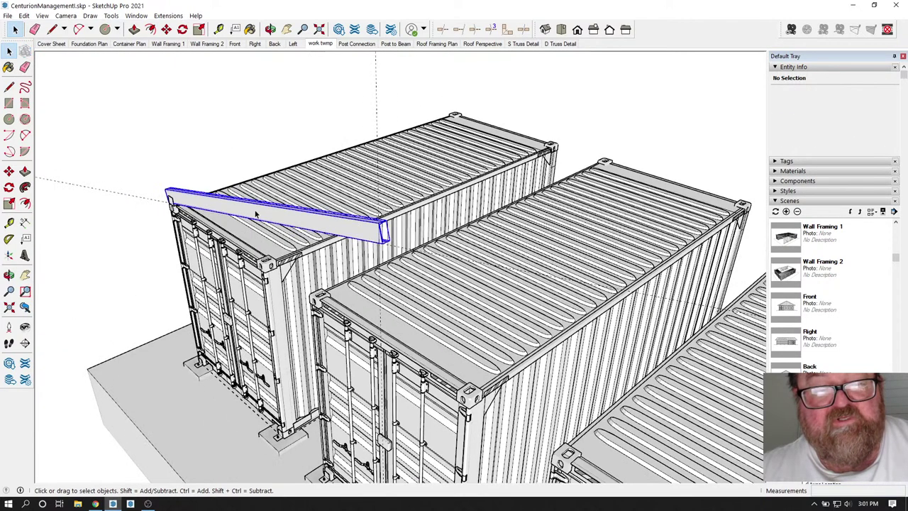
{"action": "right_click", "coordinate": [256, 211]}
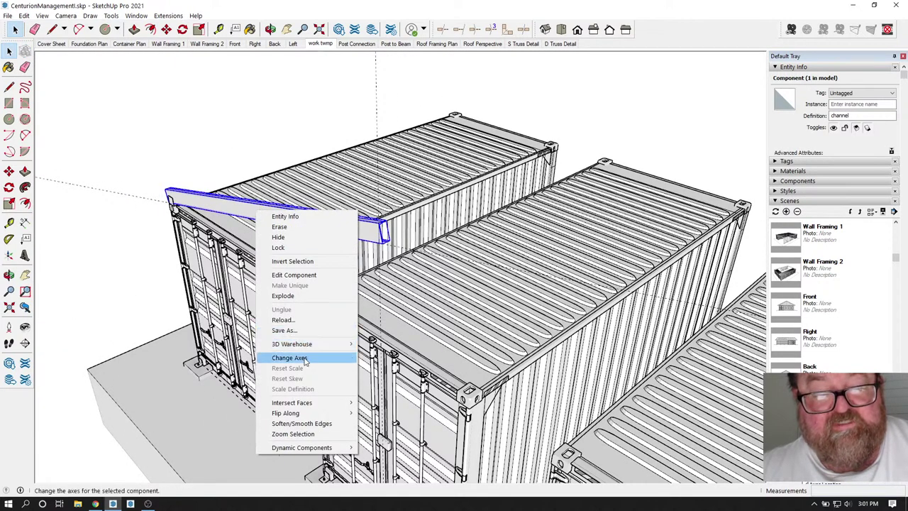
{"action": "left_click", "coordinate": [291, 298]}
Reselect all of the exploded channel's connected faces and edges and make them a group.
{"action": "left_click", "coordinate": [195, 109]}
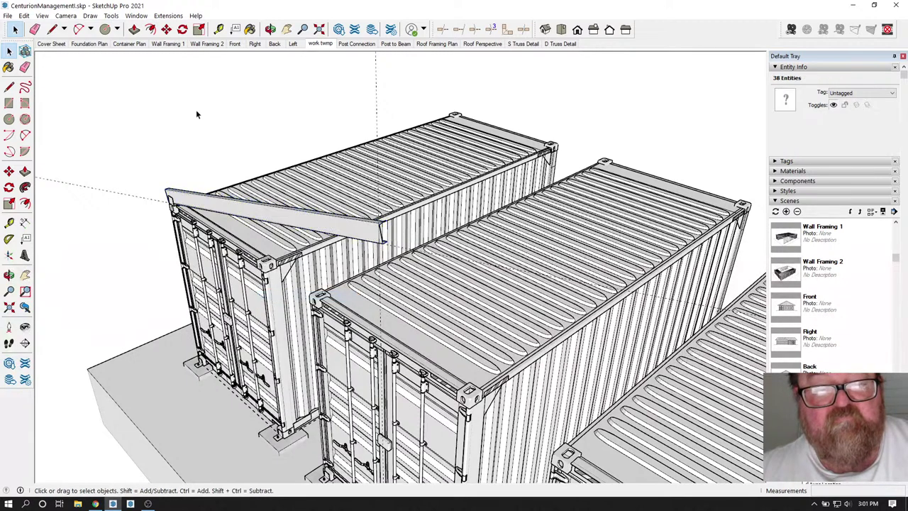
{"action": "left_click", "coordinate": [245, 213]}
{"action": "triple_click", "coordinate": [252, 208]}
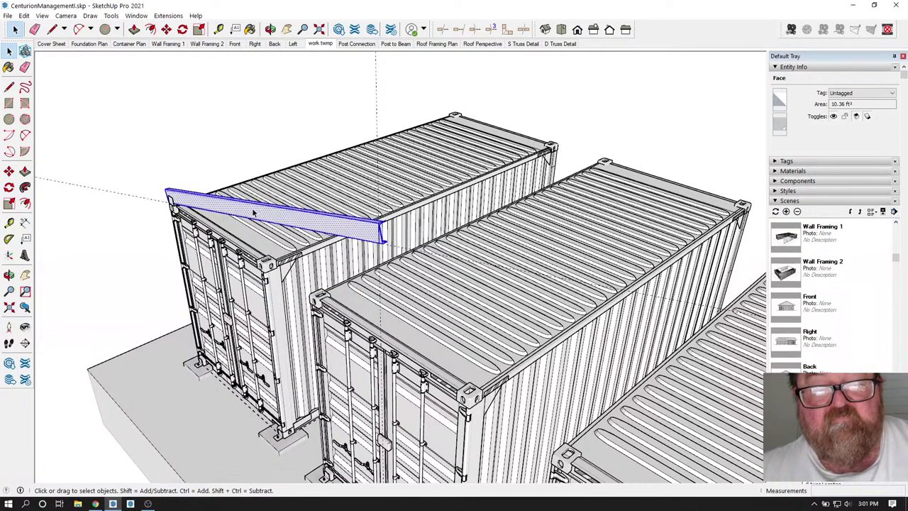
{"action": "right_click", "coordinate": [252, 208]}
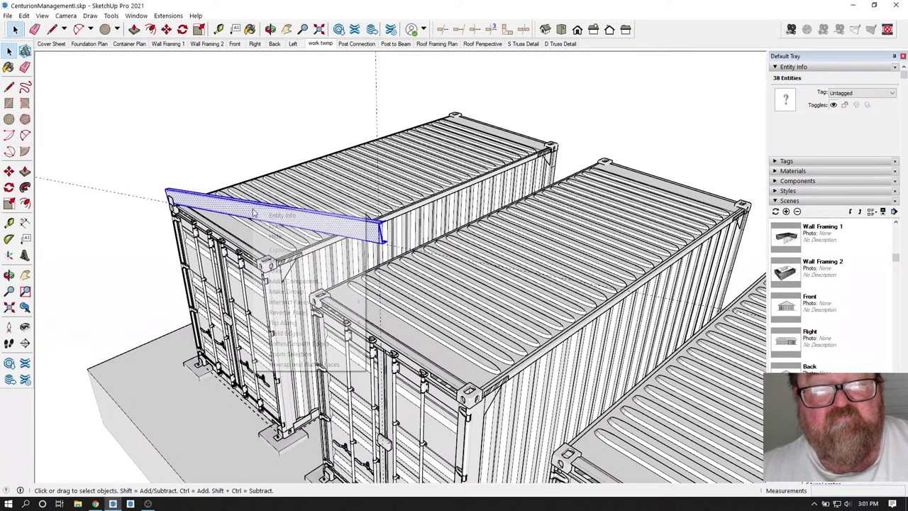
{"action": "left_click", "coordinate": [281, 291]}
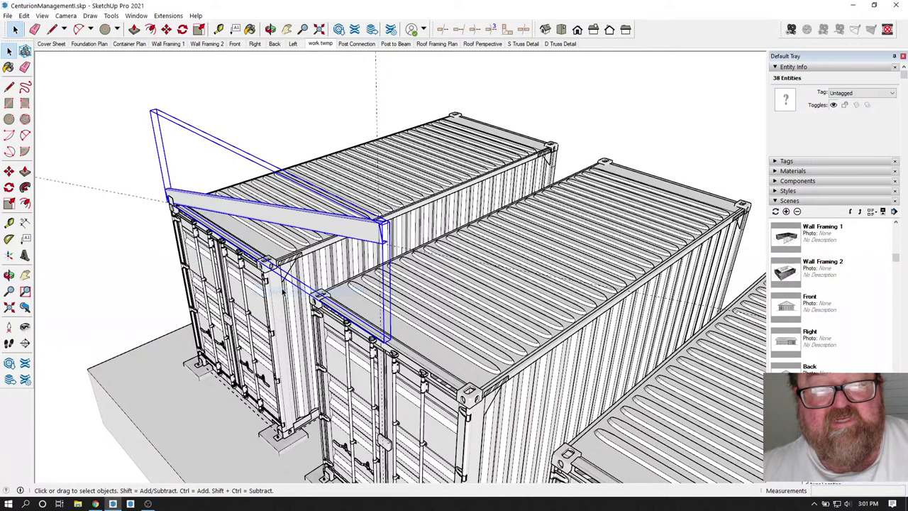
Open the channel group and draw a line about 4 1/8" along the green axis from the web's top outer corner past the top flange.
{"action": "double_click", "coordinate": [369, 231]}
{"action": "scroll", "coordinate": [372, 231], "scroll_direction": "up", "scroll_amount": 6}
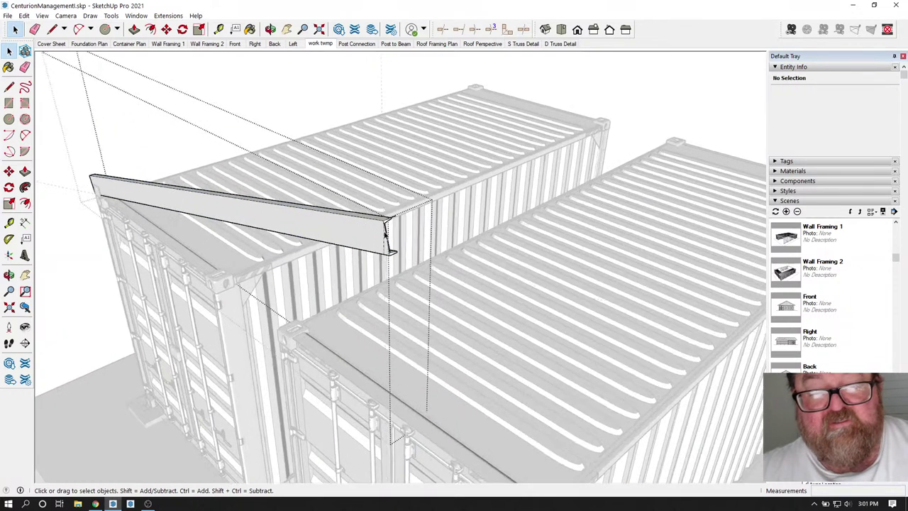
{"action": "scroll", "coordinate": [376, 227], "scroll_direction": "up", "scroll_amount": 5}
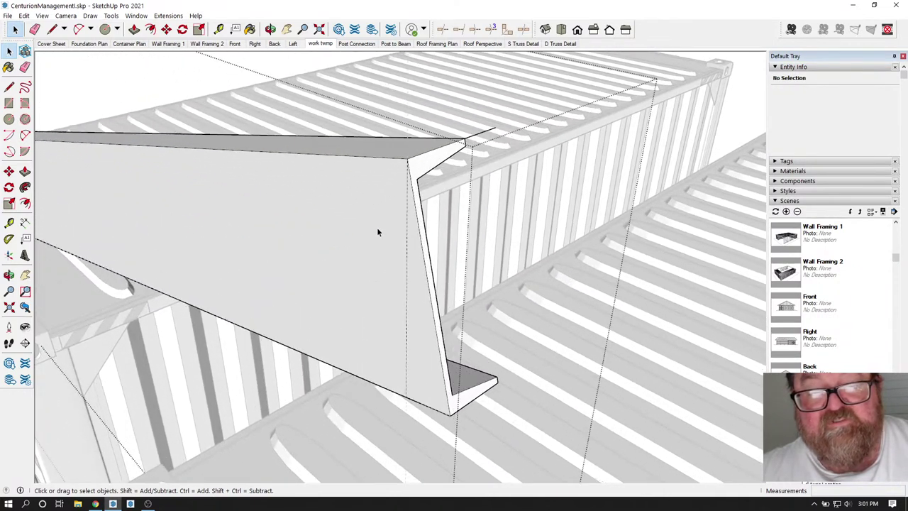
{"action": "left_click", "coordinate": [52, 29]}
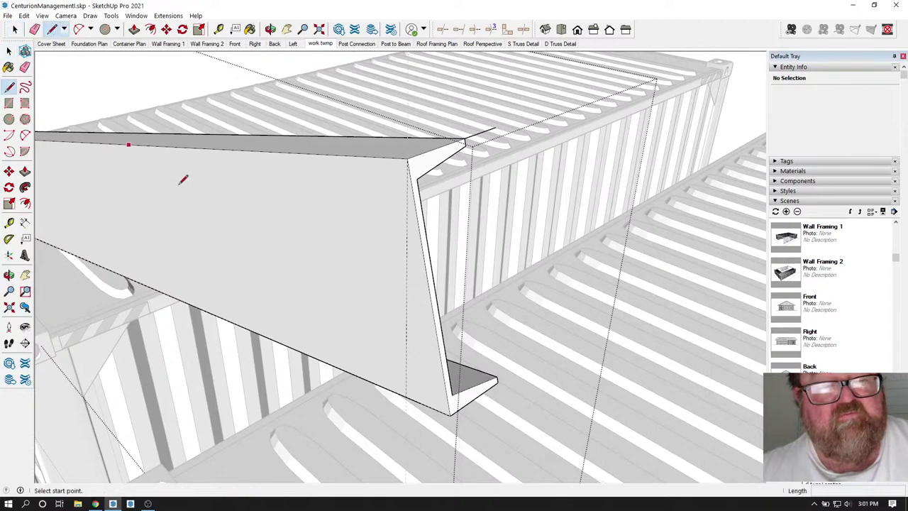
{"action": "scroll", "coordinate": [303, 247], "scroll_direction": "down", "scroll_amount": 3}
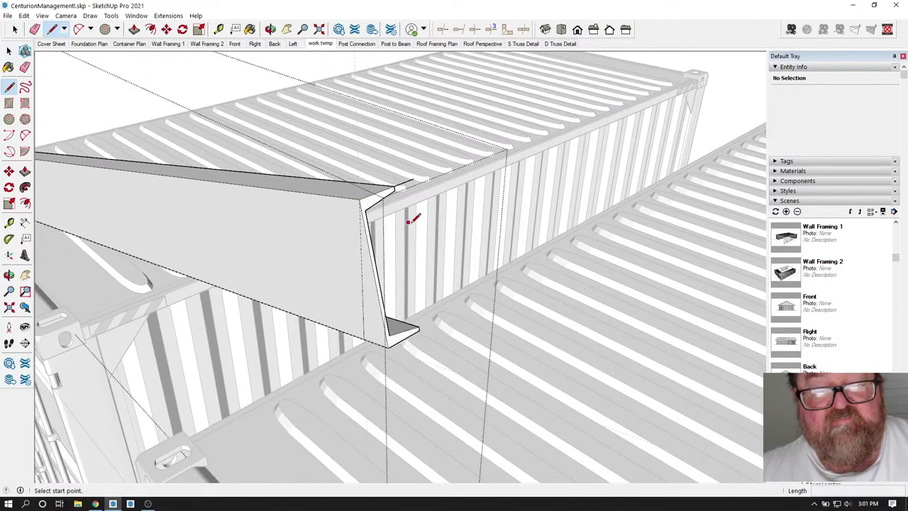
{"action": "middle_click_drag", "start_coordinate": [409, 222], "coordinate": [221, 216]}
{"action": "scroll", "coordinate": [387, 207], "scroll_direction": "up", "scroll_amount": 6}
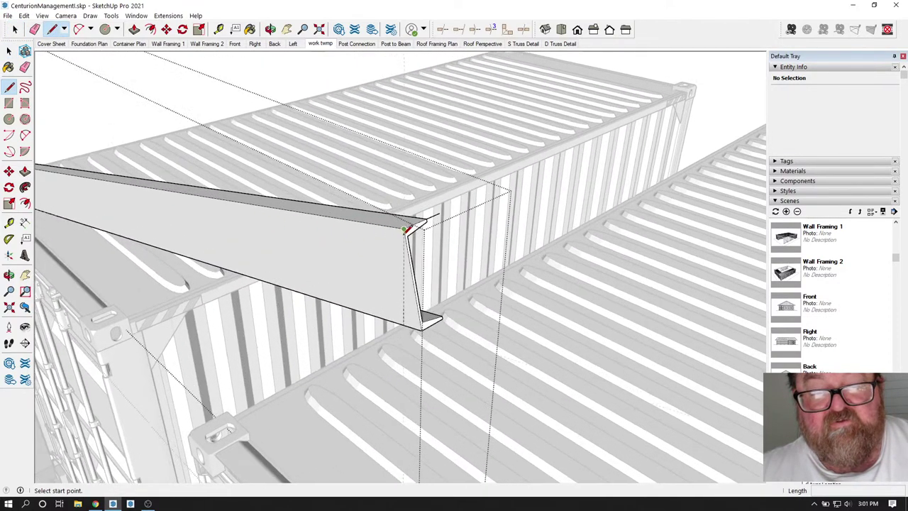
{"action": "left_click", "coordinate": [405, 222]}
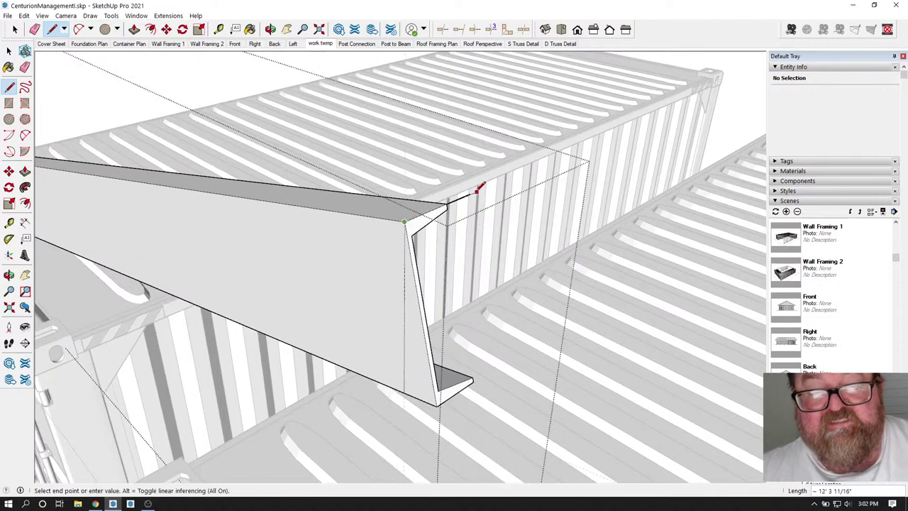
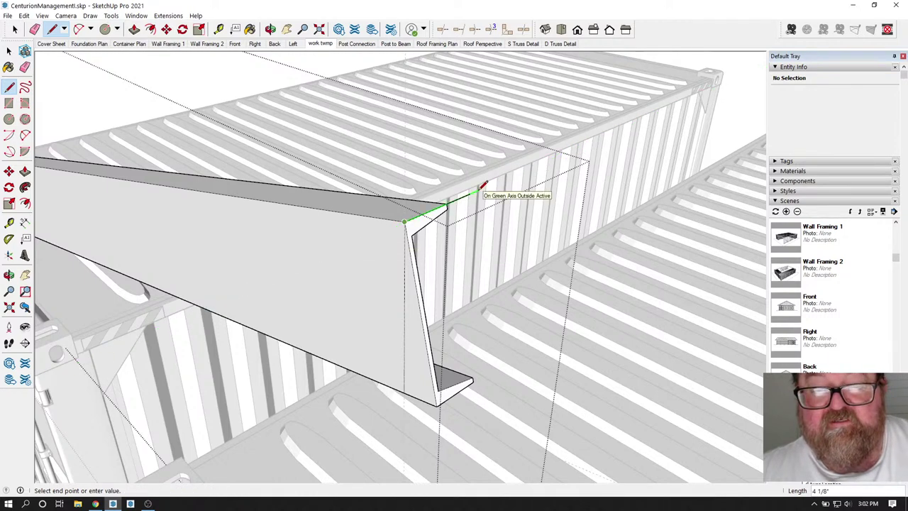
{"action": "left_click", "coordinate": [480, 186]}
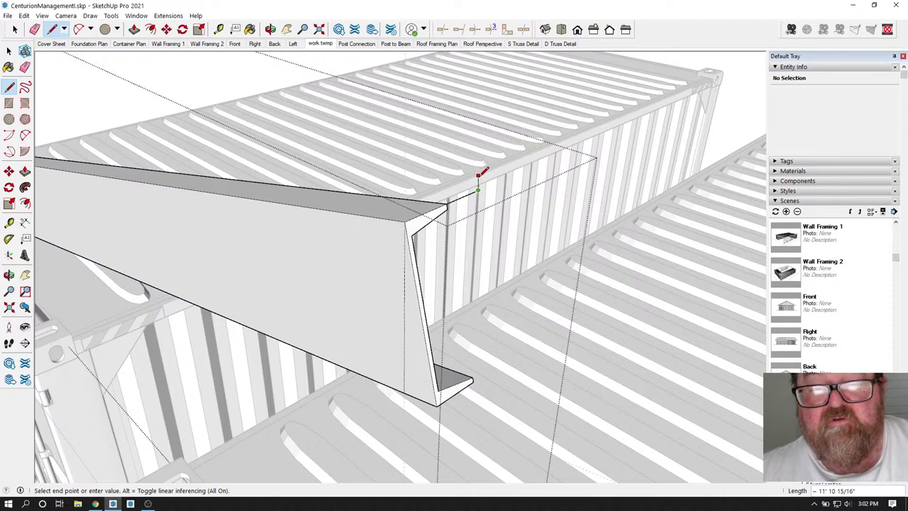
{"action": "scroll", "coordinate": [478, 176], "scroll_direction": "down", "scroll_amount": 5}
{"action": "key", "text": "Escape"}
{"action": "scroll", "coordinate": [441, 234], "scroll_direction": "up", "scroll_amount": 4}
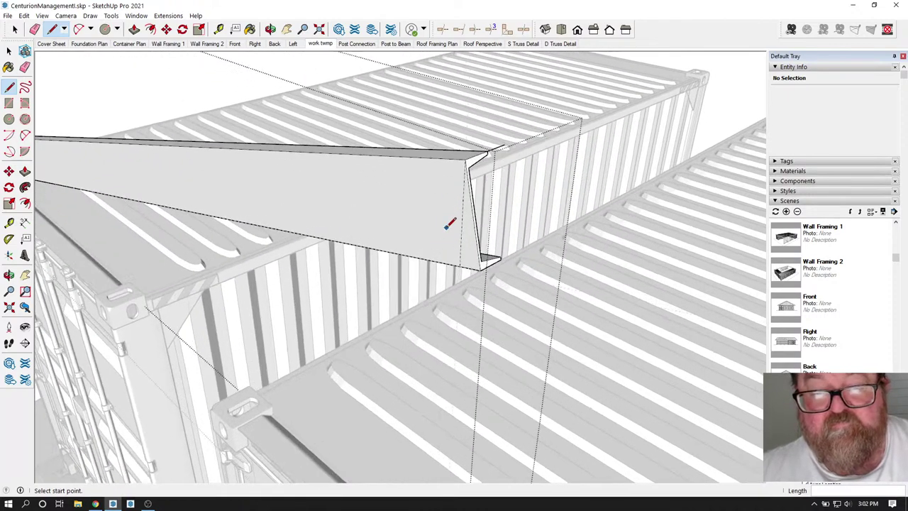
Erase the vertical cut line on the channel's web and redraw it about 8 1/4" long from the top outer corner to the bottom edge.
{"action": "scroll", "coordinate": [449, 224], "scroll_direction": "up", "scroll_amount": 2}
{"action": "key", "text": "e"}
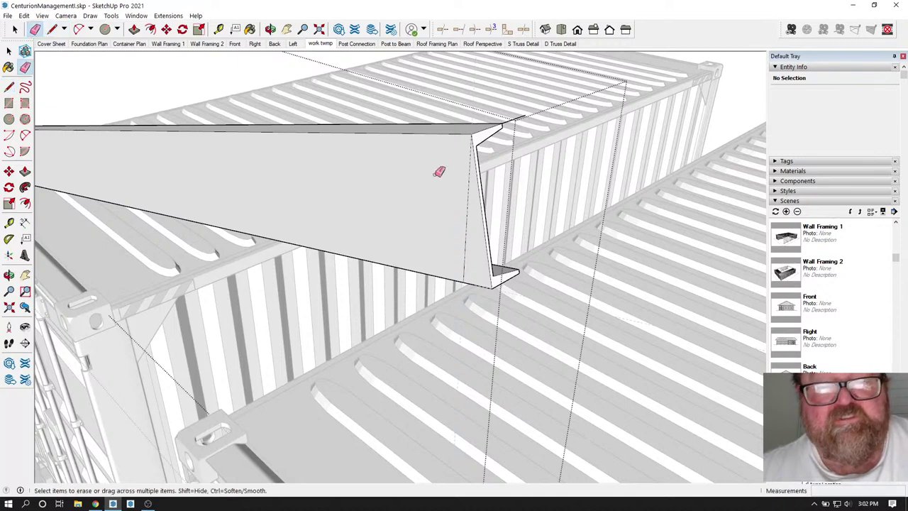
{"action": "left_click", "coordinate": [469, 190]}
{"action": "key", "text": "l"}
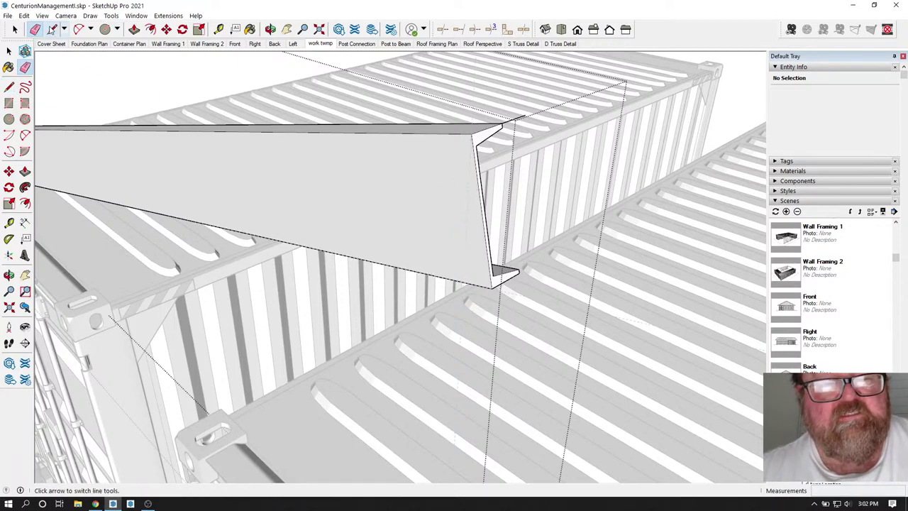
{"action": "left_click", "coordinate": [471, 134]}
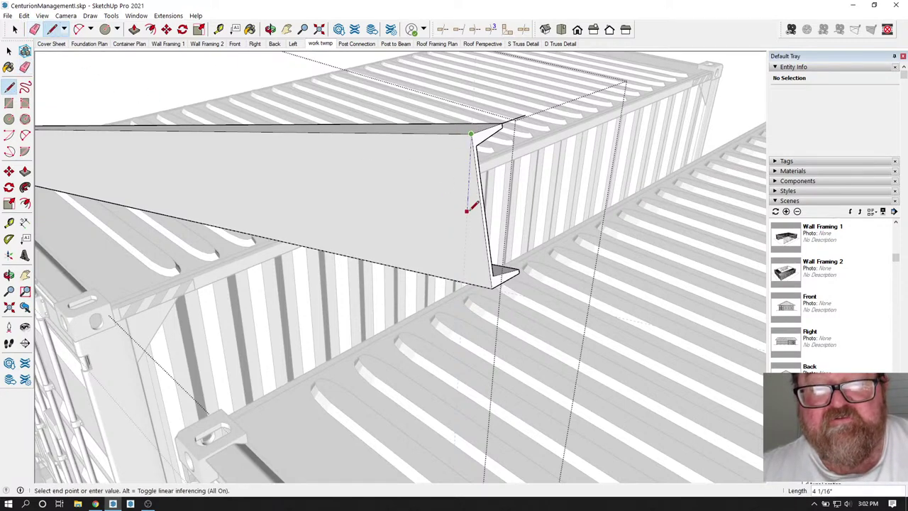
{"action": "left_click", "coordinate": [465, 282]}
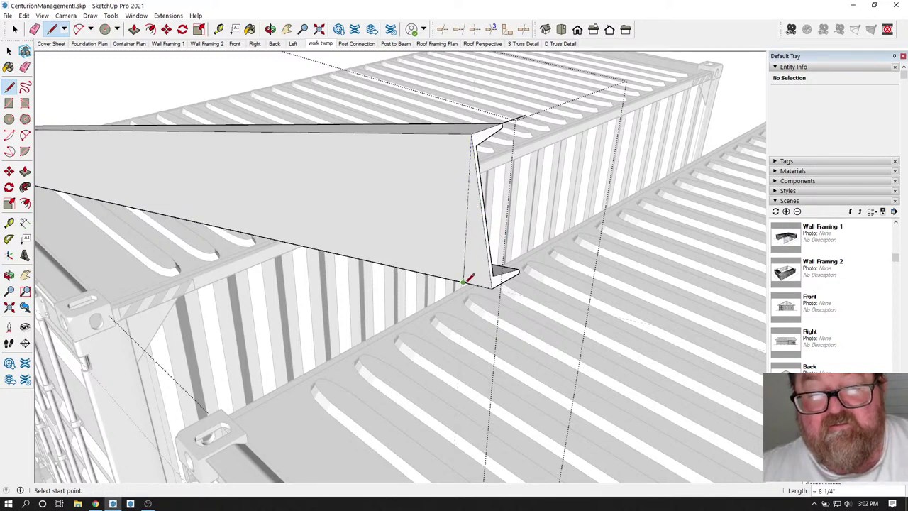
Extend the cut line straight down below the channel and continue the outline along the green axis beneath and past the bottom flange.
{"action": "left_click", "coordinate": [464, 282]}
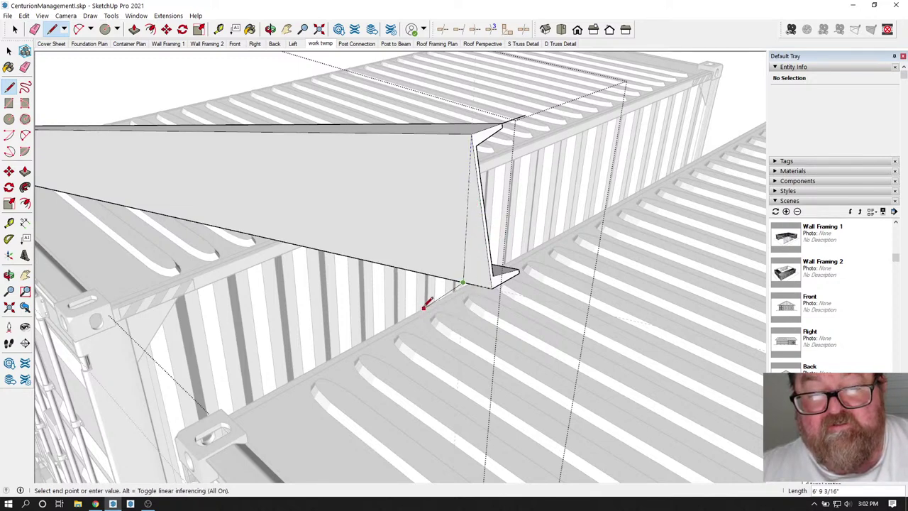
{"action": "left_click", "coordinate": [461, 325]}
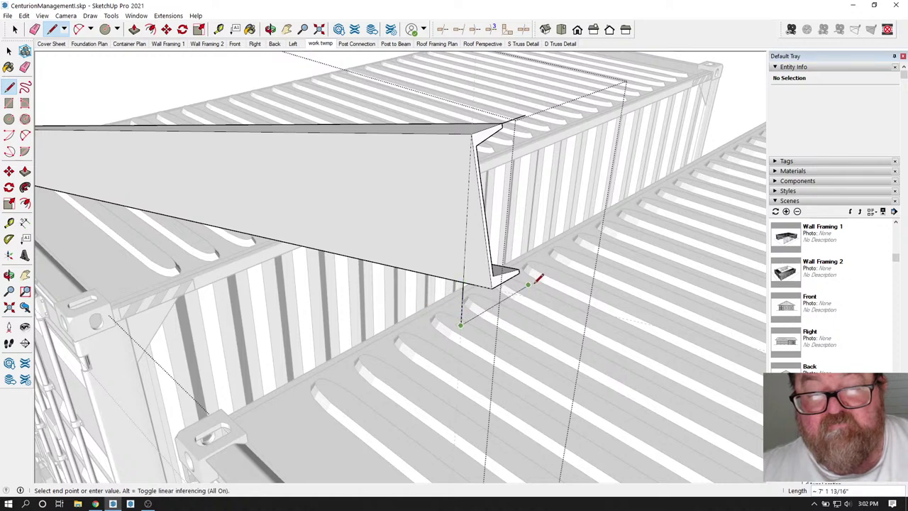
{"action": "left_click", "coordinate": [536, 282]}
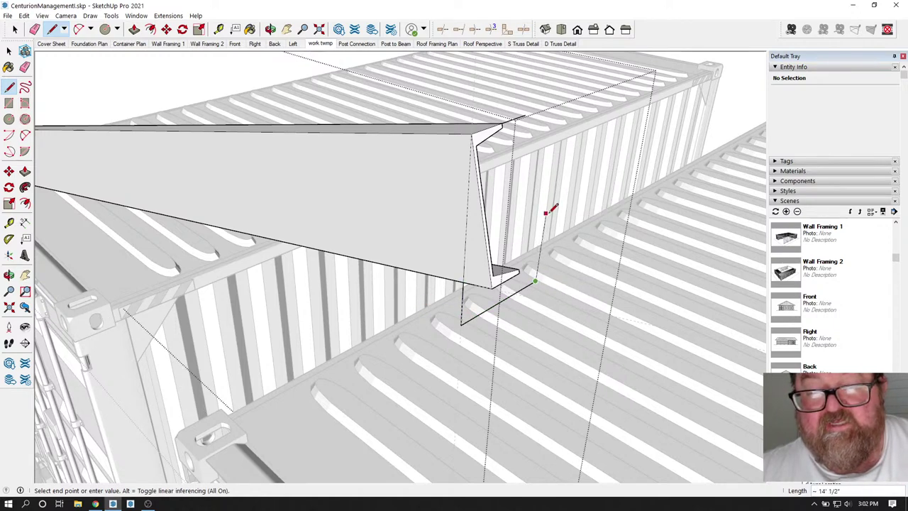
{"action": "key", "text": "Escape"}
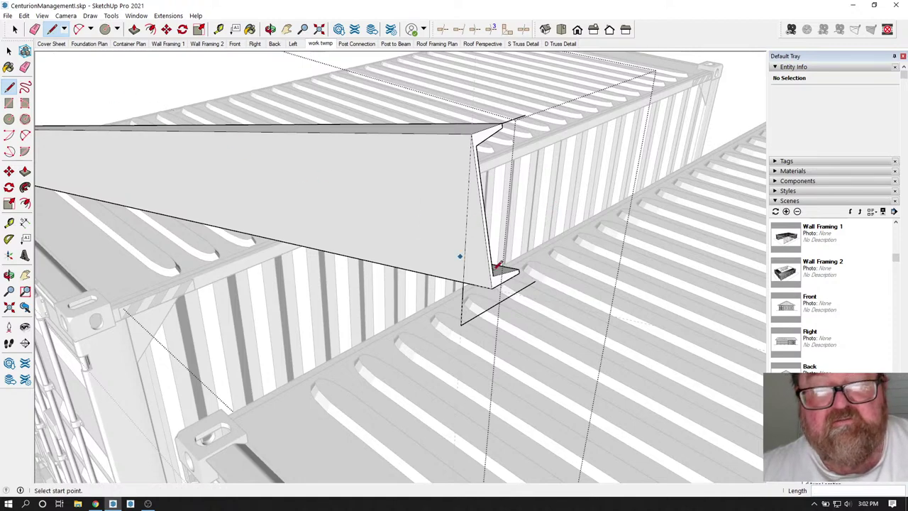
{"action": "scroll", "coordinate": [494, 272], "scroll_direction": "down", "scroll_amount": 1}
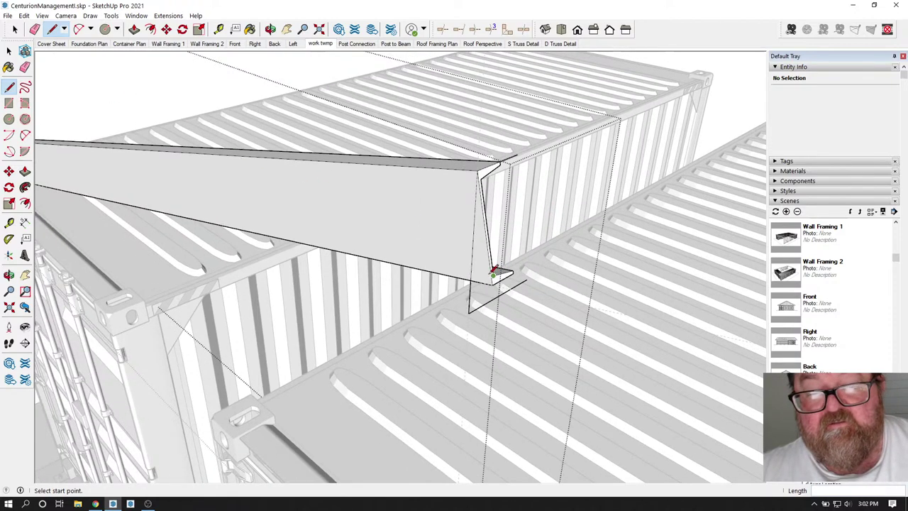
Close the cutting outline with a vertical line up from the lower line and a line about 5 1/4" back to the web's top outer corner.
{"action": "left_click", "coordinate": [271, 29]}
{"action": "left_click_drag", "start_coordinate": [437, 204], "coordinate": [487, 223]}
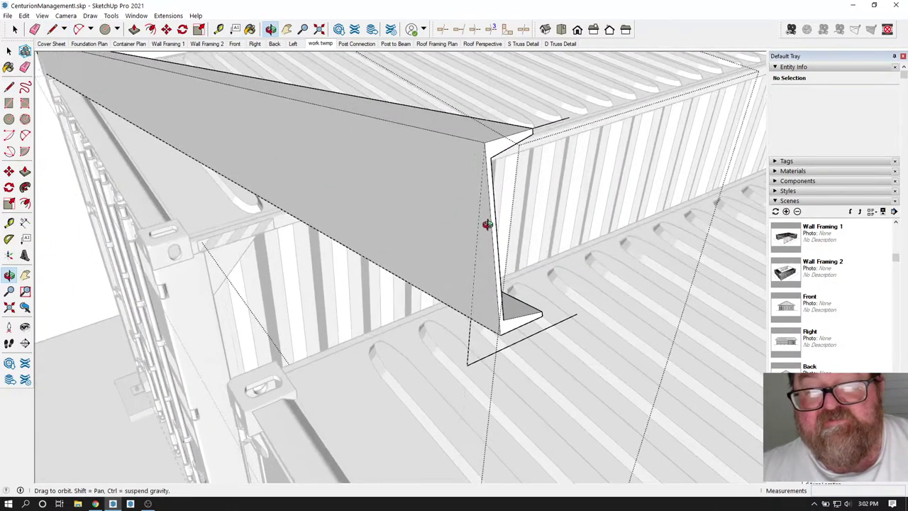
{"action": "left_click", "coordinate": [15, 30]}
{"action": "left_click", "coordinate": [52, 29]}
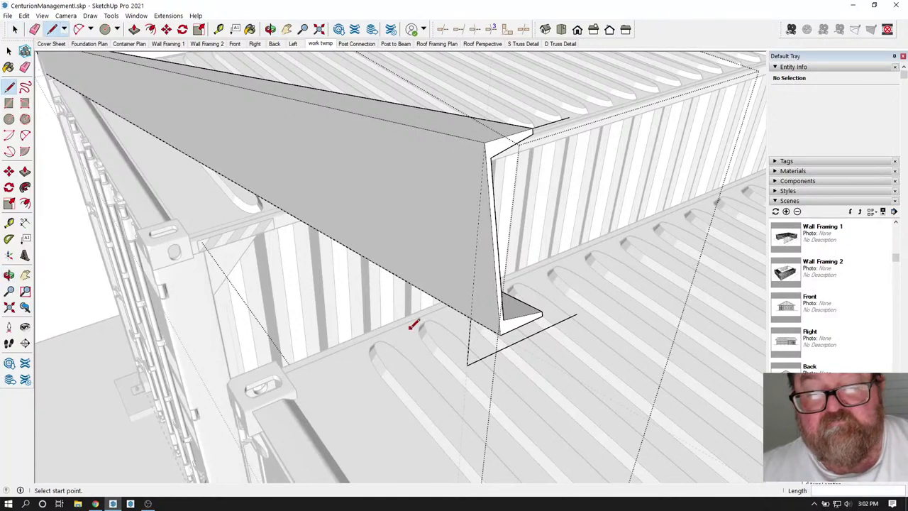
{"action": "left_click", "coordinate": [553, 325]}
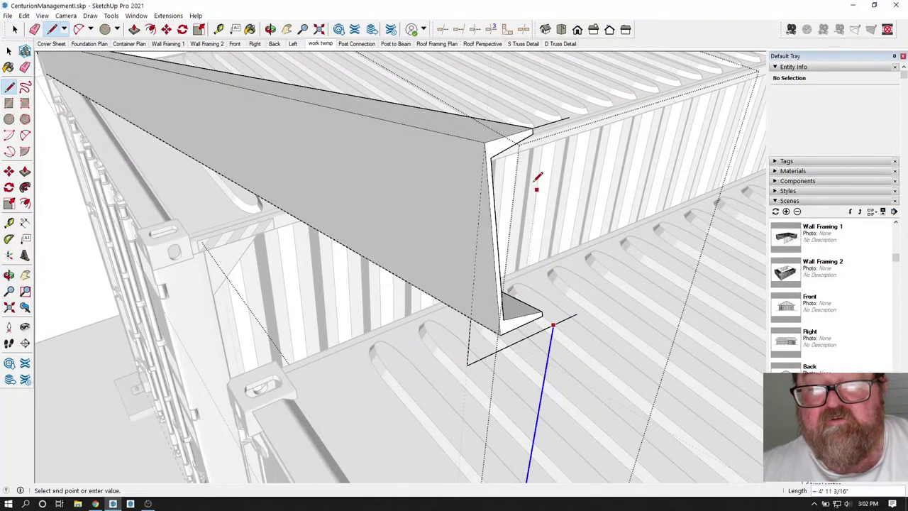
{"action": "left_click", "coordinate": [590, 112]}
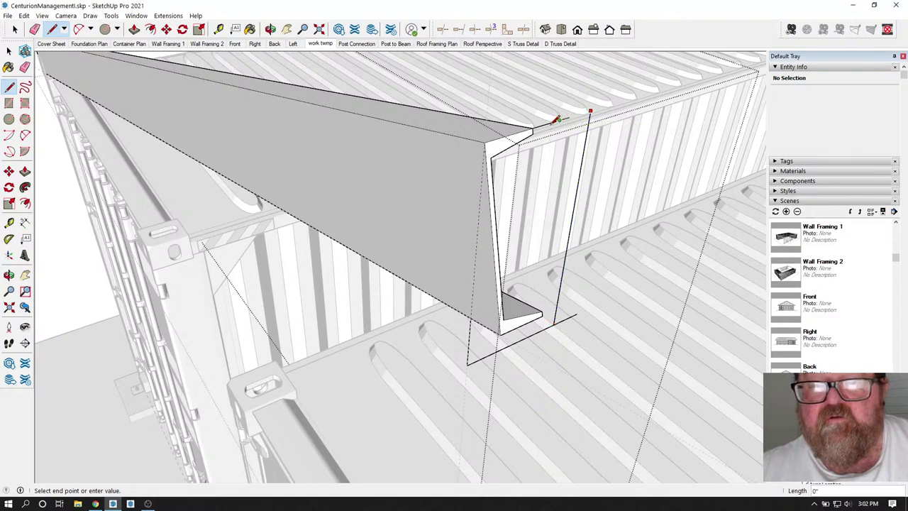
{"action": "left_click", "coordinate": [486, 141]}
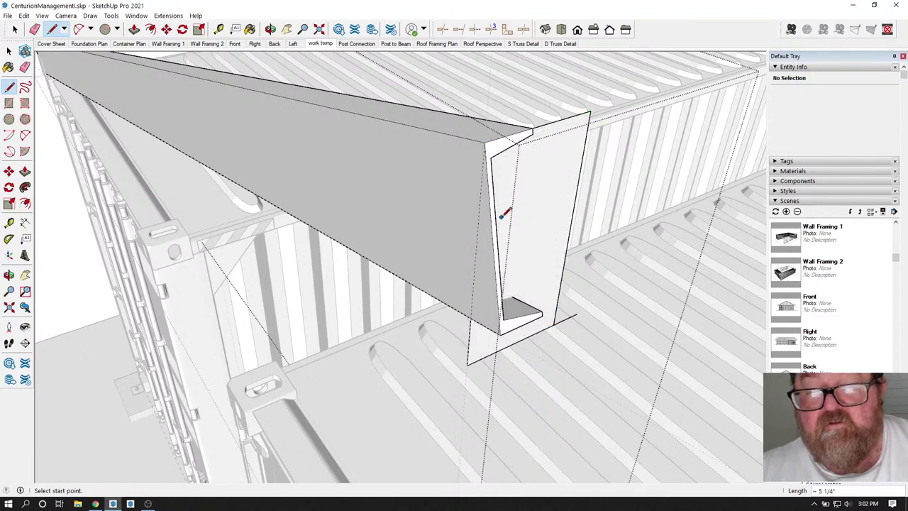
Try to intersect the drawn cutting face and the channel's end geometry with only each other.
{"action": "scroll", "coordinate": [366, 220], "scroll_direction": "down", "scroll_amount": 1}
{"action": "key", "text": "space"}
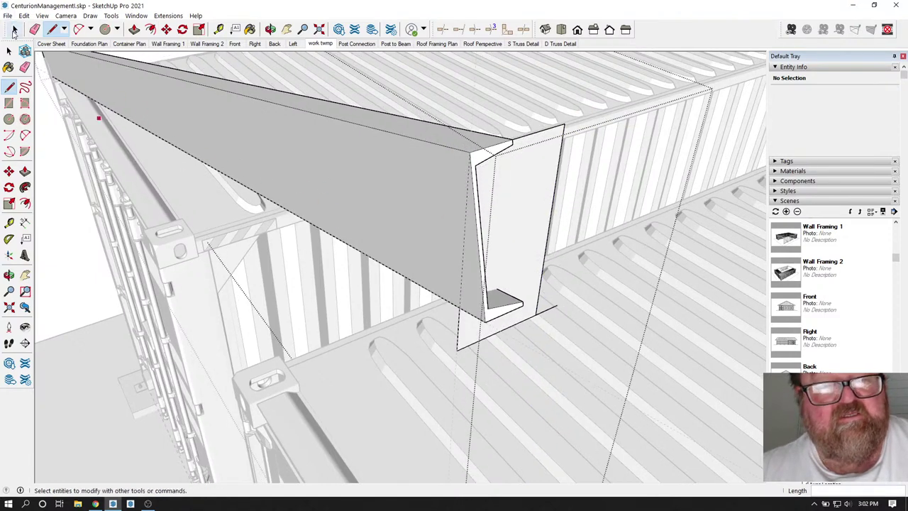
{"action": "left_click", "coordinate": [354, 155]}
{"action": "left_click_drag", "start_coordinate": [575, 218], "coordinate": [630, 389]}
{"action": "right_click", "coordinate": [495, 222]}
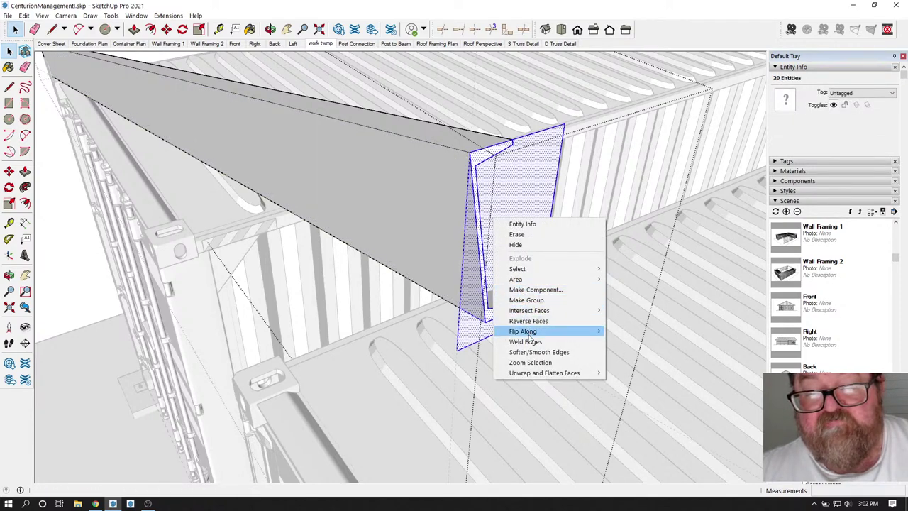
{"action": "mouse_move", "coordinate": [545, 313]}
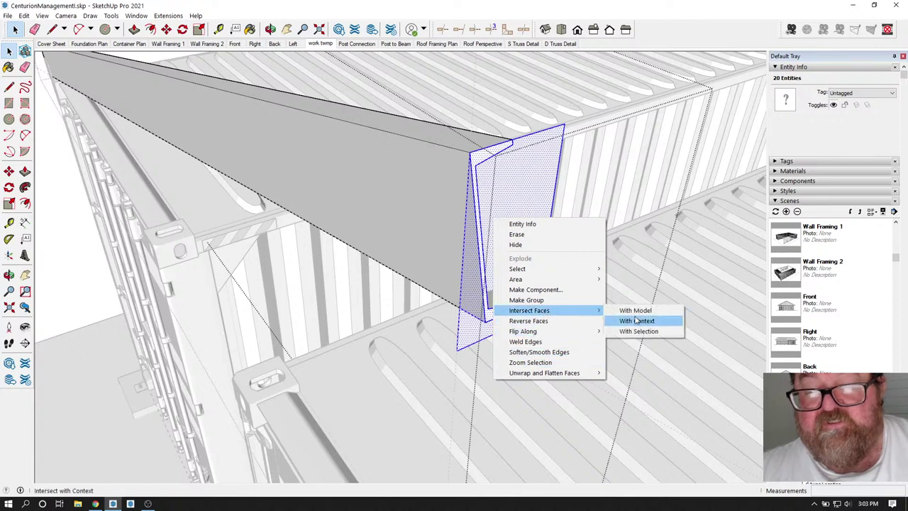
{"action": "left_click", "coordinate": [638, 332]}
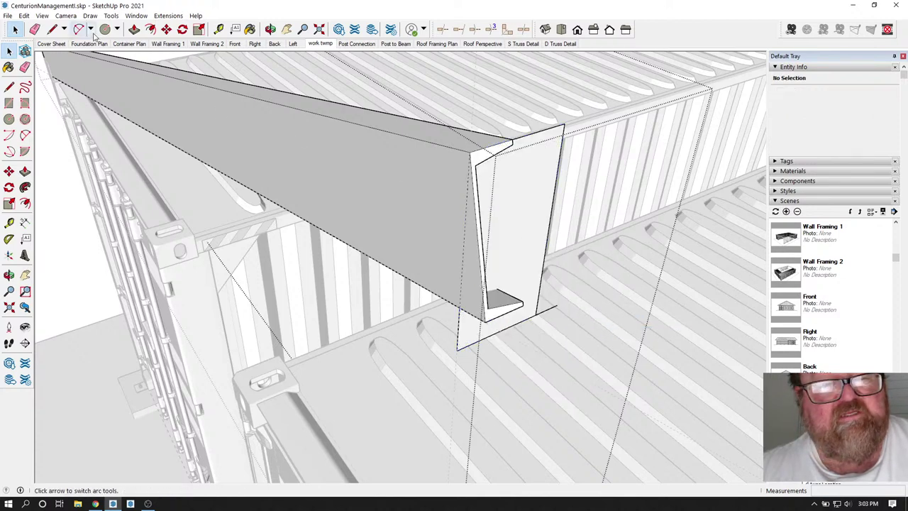
Try to erase the cutting outline's outer edges around the channel end, and undo those erasures.
{"action": "left_click", "coordinate": [34, 29]}
{"action": "left_click", "coordinate": [561, 145]}
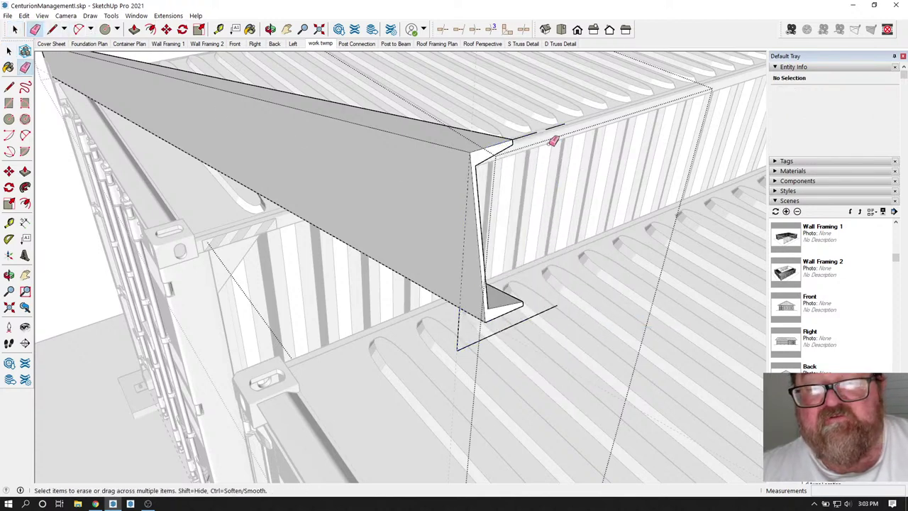
{"action": "left_click", "coordinate": [560, 304]}
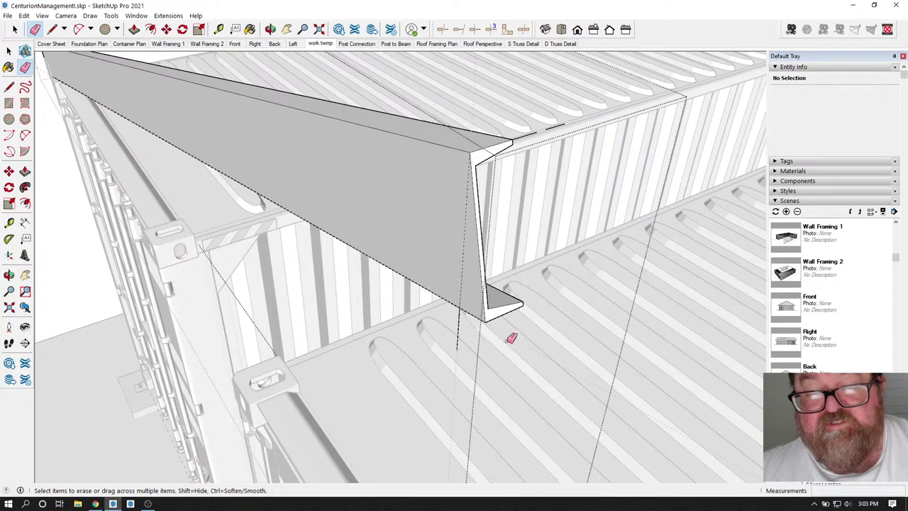
{"action": "left_click", "coordinate": [522, 303]}
{"action": "key", "text": "ctrl+z"}
{"action": "key", "text": "ctrl+z"}
{"action": "key", "text": "ctrl+z"}
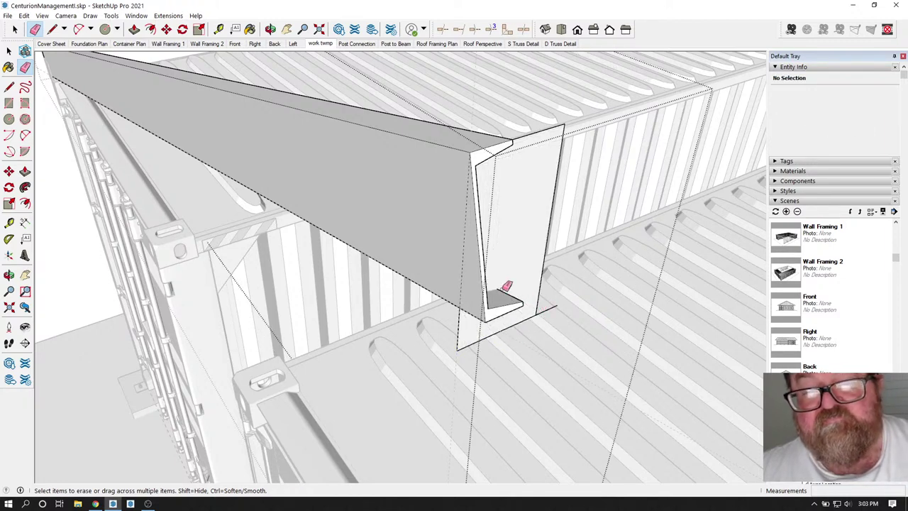
Select the cutting face together with the channel's web and both flanges, and intersect their faces with the selection.
{"action": "mouse_move", "coordinate": [496, 284]}
{"action": "middle_mouse_down"}
{"action": "mouse_move", "coordinate": [433, 229]}
{"action": "mouse_move", "coordinate": [303, 233]}
{"action": "mouse_move", "coordinate": [507, 274]}
{"action": "mouse_move", "coordinate": [494, 249]}
{"action": "middle_mouse_up"}
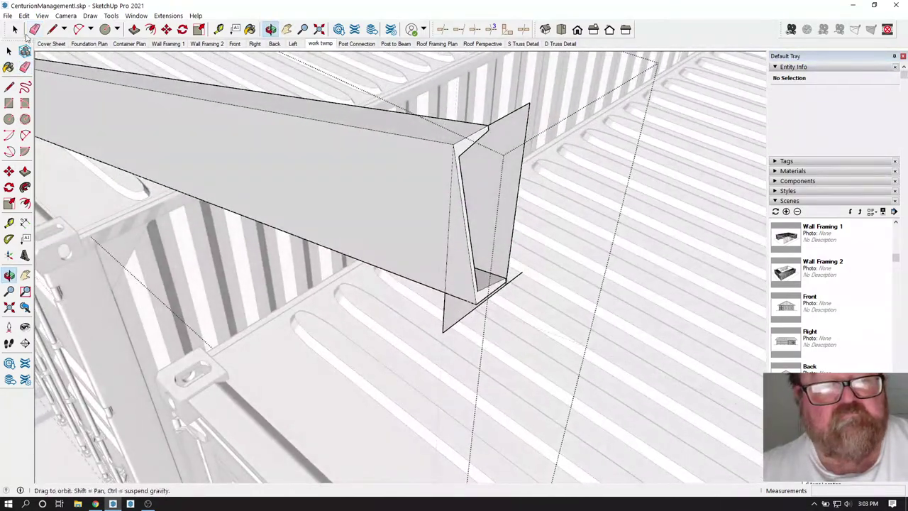
{"action": "left_click", "coordinate": [16, 30]}
{"action": "left_click_drag", "start_coordinate": [523, 302], "coordinate": [444, 229]}
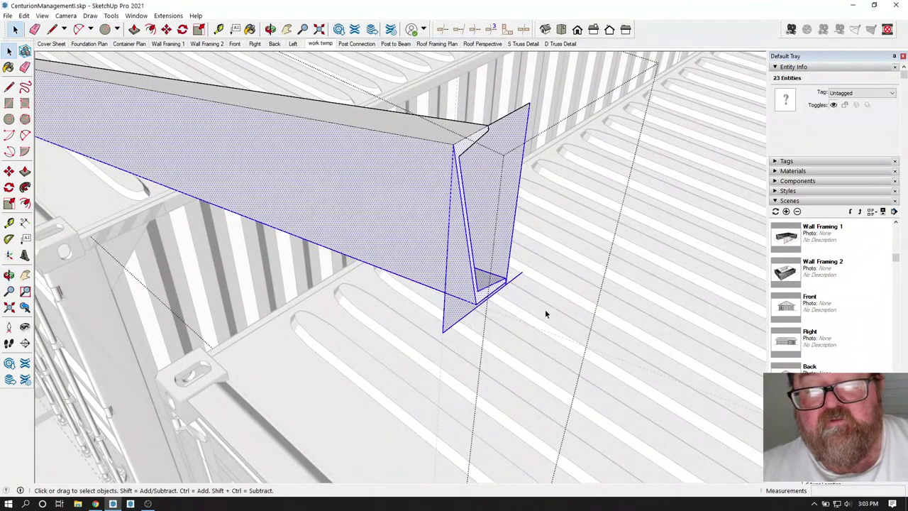
{"action": "left_click_drag", "start_coordinate": [409, 94], "coordinate": [371, 96]}
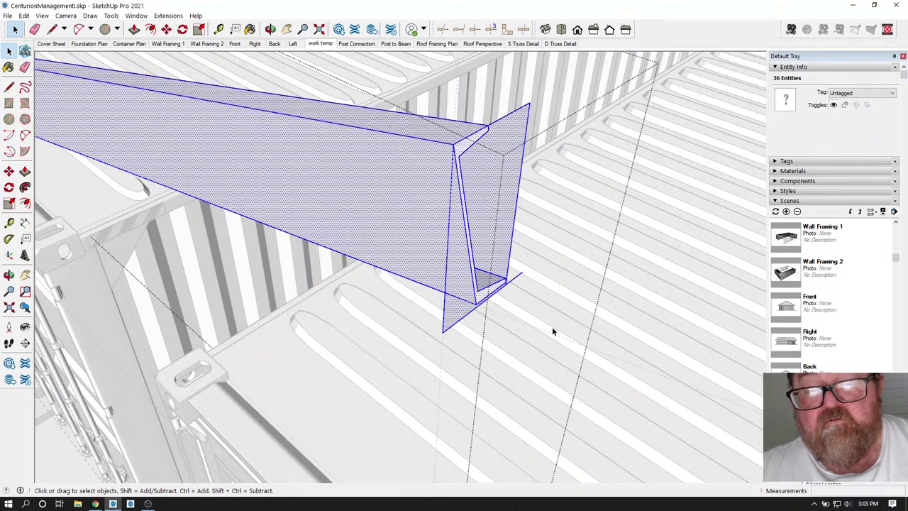
{"action": "right_click", "coordinate": [440, 171]}
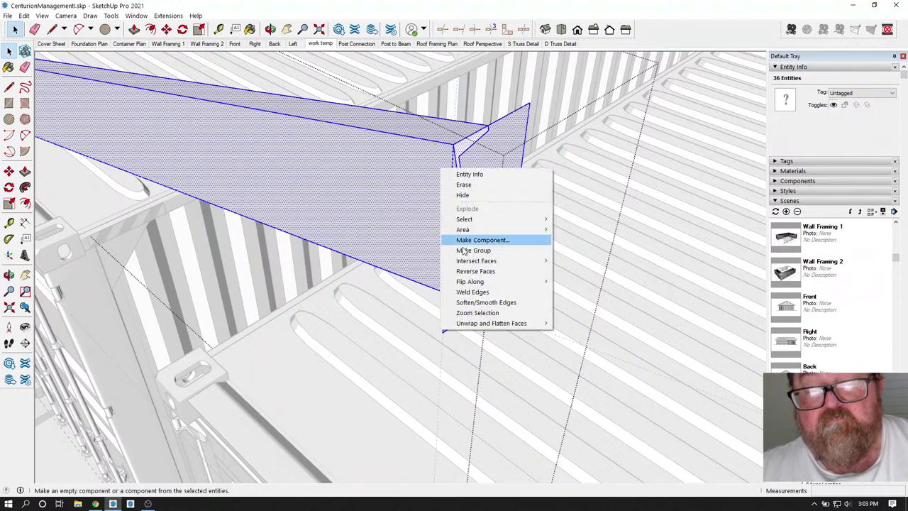
{"action": "mouse_move", "coordinate": [487, 264]}
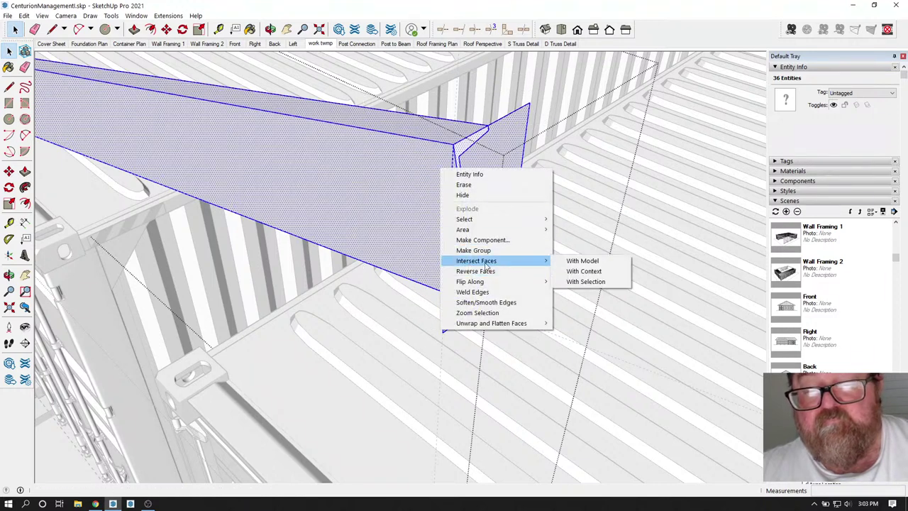
{"action": "left_click", "coordinate": [585, 281]}
Erase the cutting outline outside the channel profile and the channel's square-end waste beyond the plumb cut.
{"action": "left_click", "coordinate": [271, 29]}
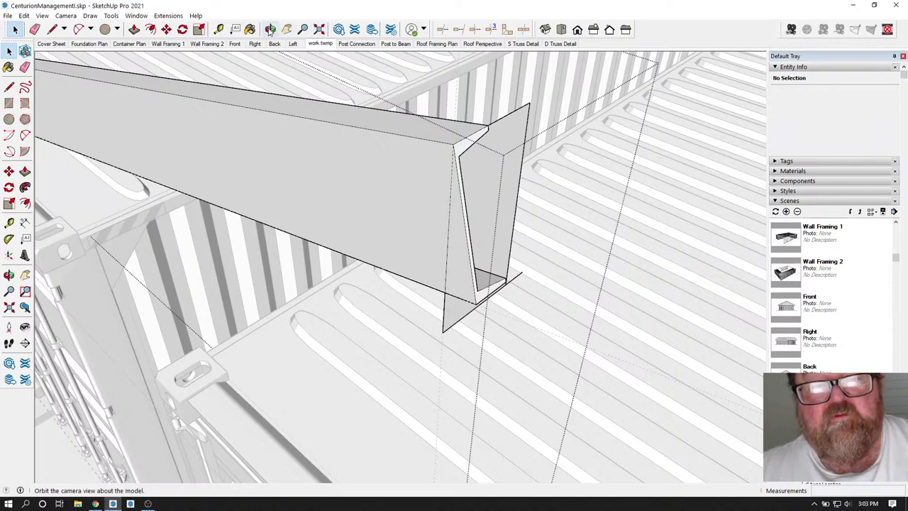
{"action": "left_click_drag", "start_coordinate": [440, 270], "coordinate": [284, 199]}
{"action": "left_click", "coordinate": [34, 29]}
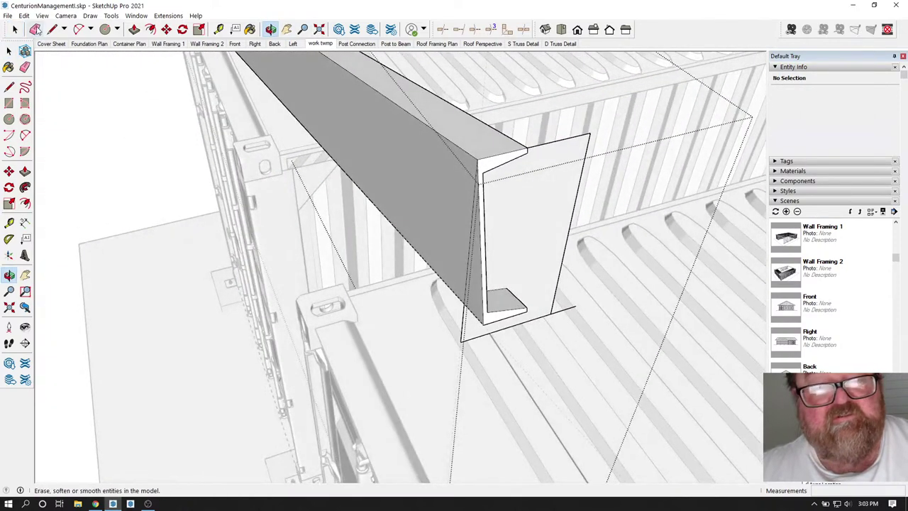
{"action": "mouse_move", "coordinate": [580, 273]}
{"action": "left_mouse_down"}
{"action": "mouse_move", "coordinate": [548, 324]}
{"action": "mouse_move", "coordinate": [473, 322]}
{"action": "mouse_move", "coordinate": [505, 310]}
{"action": "left_mouse_up"}
{"action": "left_click_drag", "start_coordinate": [527, 306], "coordinate": [454, 325]}
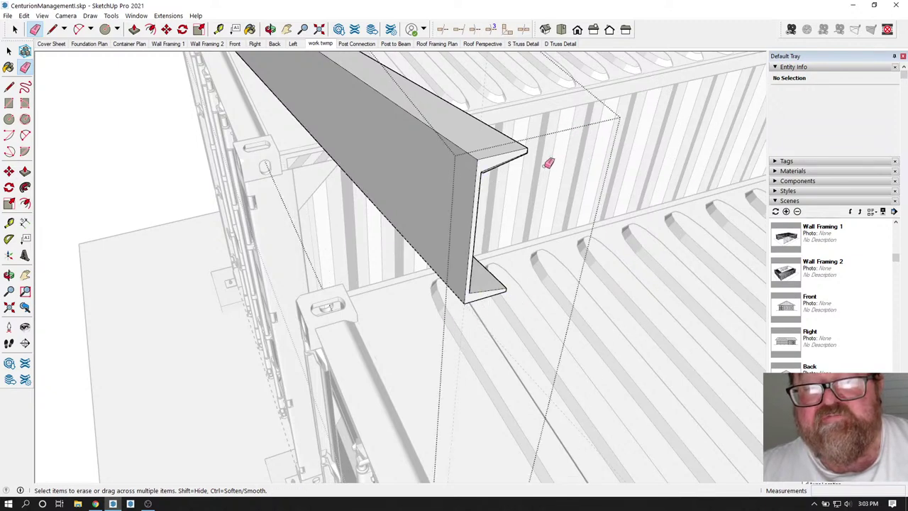
Erase the leftover edges and sliver under the top flange at the plumb-cut end.
{"action": "scroll", "coordinate": [522, 164], "scroll_direction": "up", "scroll_amount": 2}
{"action": "scroll", "coordinate": [496, 177], "scroll_direction": "up", "scroll_amount": 3}
{"action": "scroll", "coordinate": [487, 188], "scroll_direction": "down", "scroll_amount": 3}
{"action": "scroll", "coordinate": [467, 187], "scroll_direction": "down", "scroll_amount": 1}
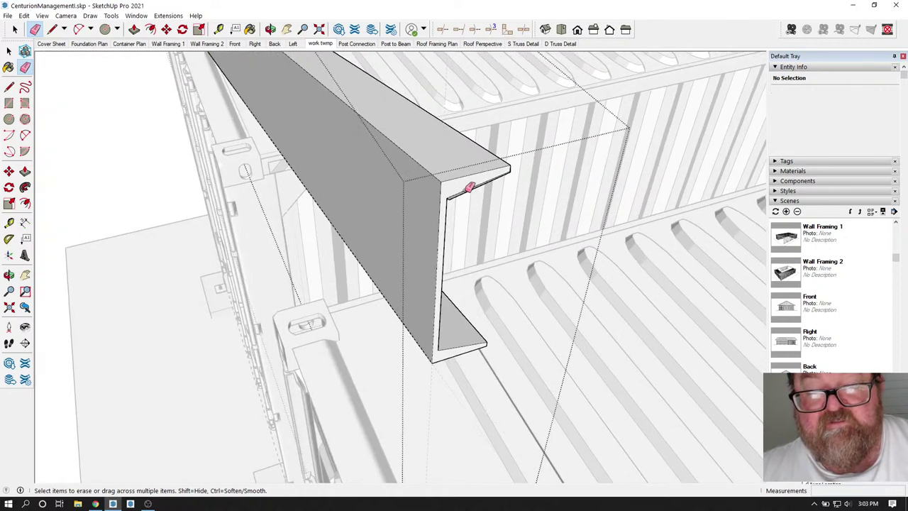
{"action": "scroll", "coordinate": [467, 187], "scroll_direction": "up", "scroll_amount": 2}
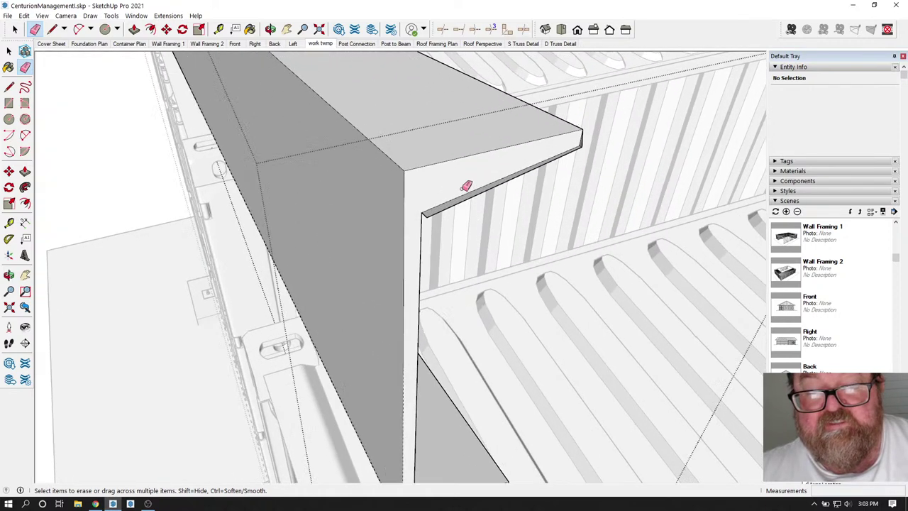
{"action": "left_click", "coordinate": [431, 219]}
{"action": "left_click", "coordinate": [418, 228]}
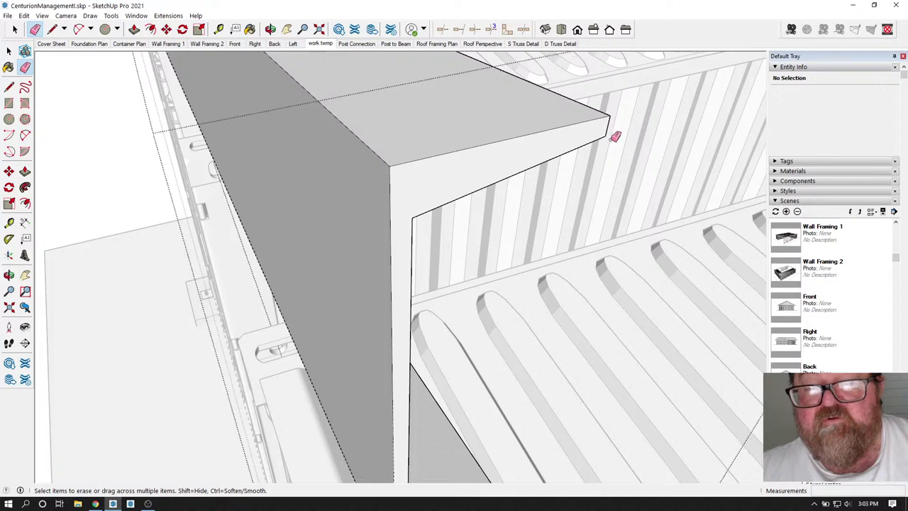
Close the channel group and delete all construction guides from the model.
{"action": "scroll", "coordinate": [617, 137], "scroll_direction": "down", "scroll_amount": 5}
{"action": "scroll", "coordinate": [535, 241], "scroll_direction": "up", "scroll_amount": 3}
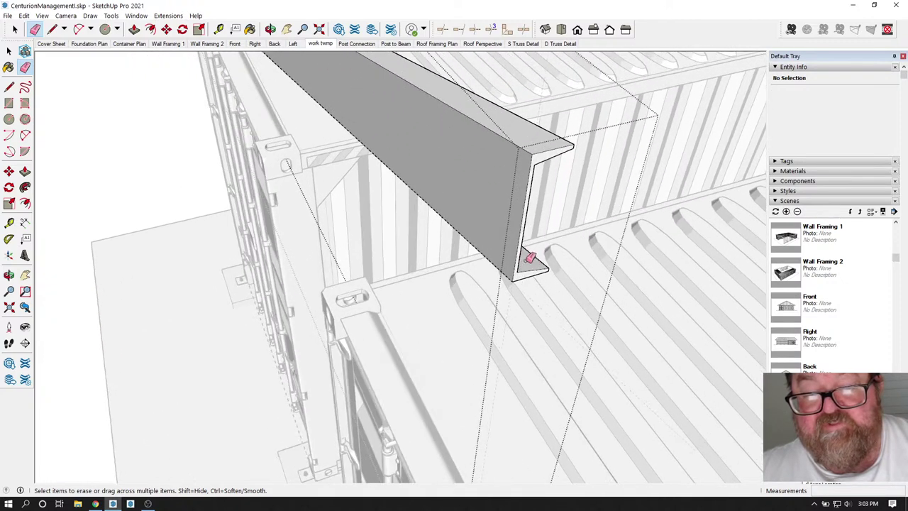
{"action": "key", "text": "o"}
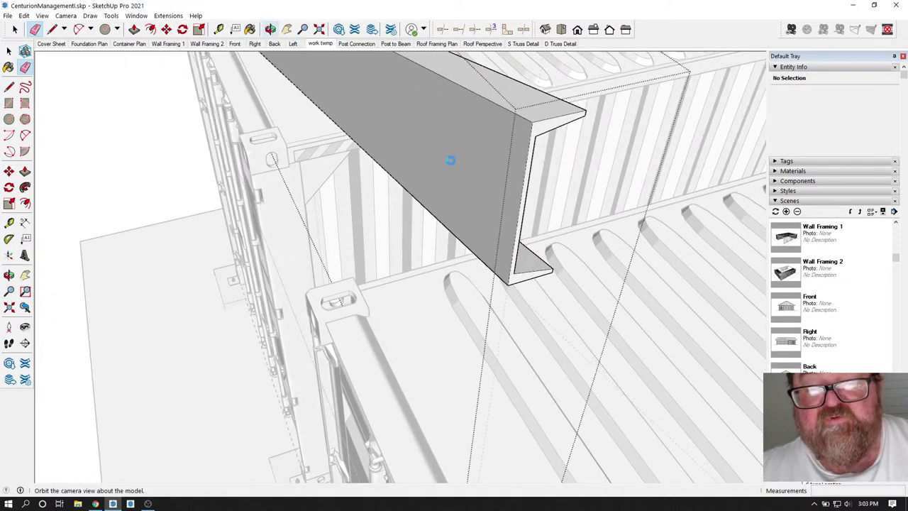
{"action": "left_click_drag", "start_coordinate": [449, 160], "coordinate": [545, 268]}
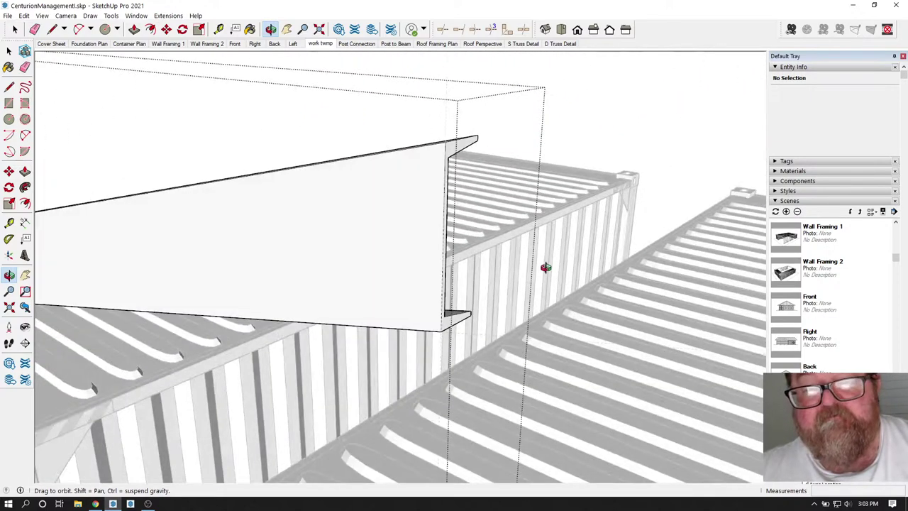
{"action": "left_click", "coordinate": [34, 29]}
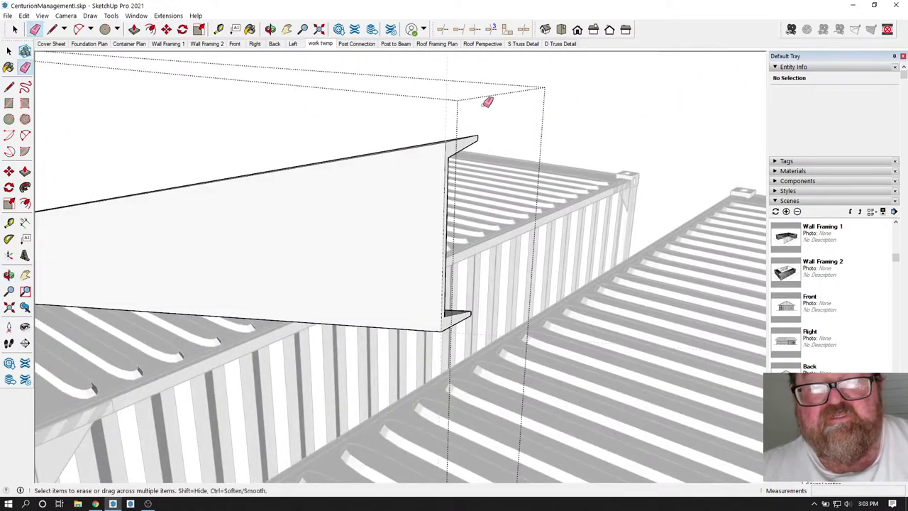
{"action": "scroll", "coordinate": [553, 194], "scroll_direction": "down", "scroll_amount": 3}
{"action": "left_click", "coordinate": [14, 29]}
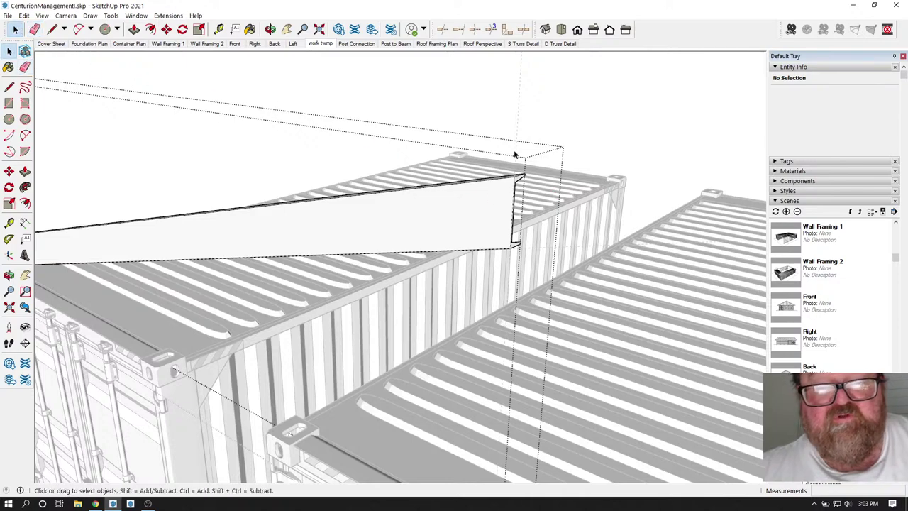
{"action": "left_click", "coordinate": [551, 123]}
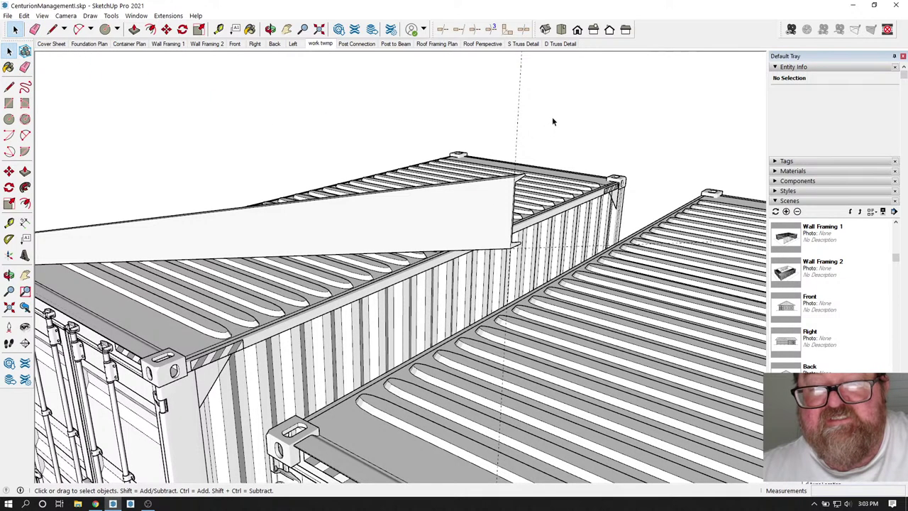
{"action": "right_click", "coordinate": [372, 227]}
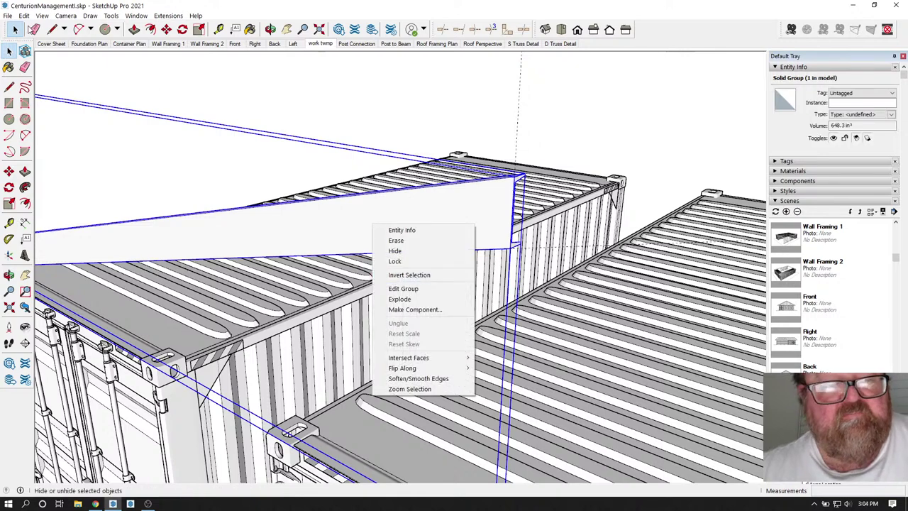
{"action": "left_click", "coordinate": [9, 16]}
{"action": "mouse_move", "coordinate": [22, 16]}
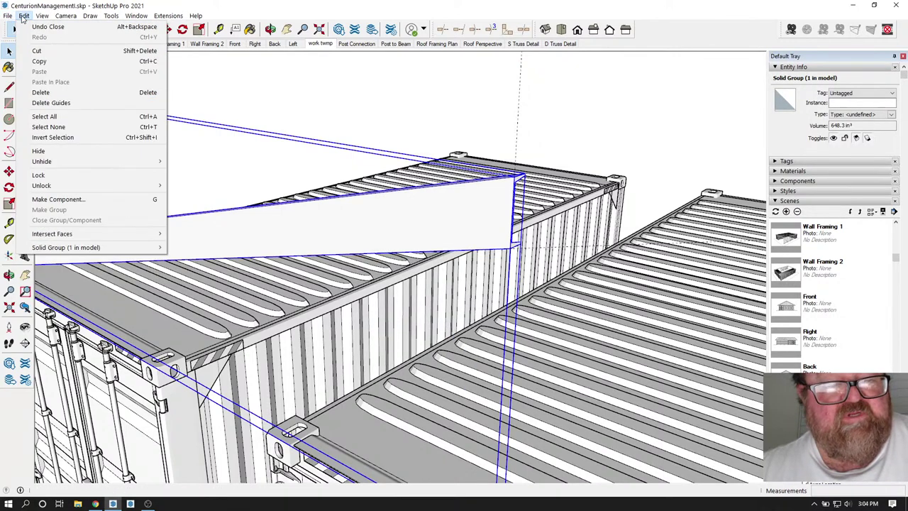
{"action": "left_click", "coordinate": [37, 104]}
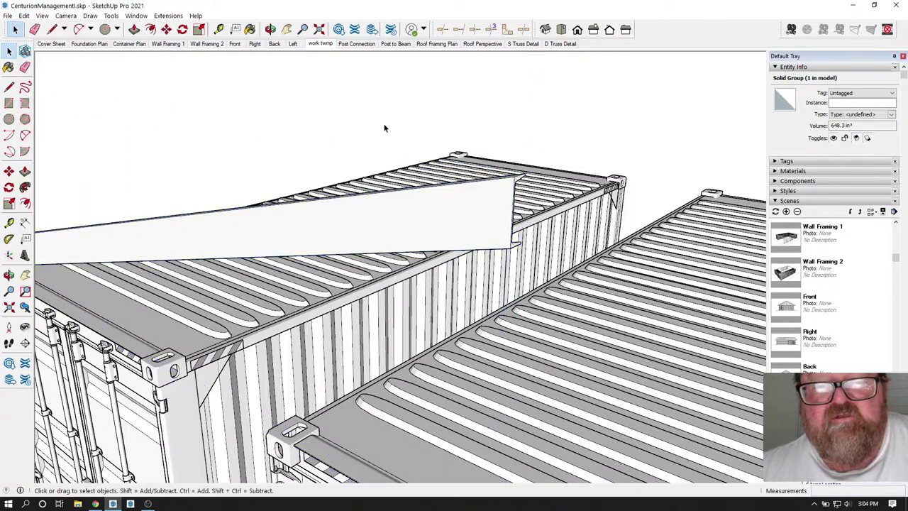
Open the channel group and copy its plumb-cut end profile to the bottom corner of the eave end.
{"action": "middle_click_drag", "start_coordinate": [385, 125], "coordinate": [330, 249]}
{"action": "left_click", "coordinate": [270, 29]}
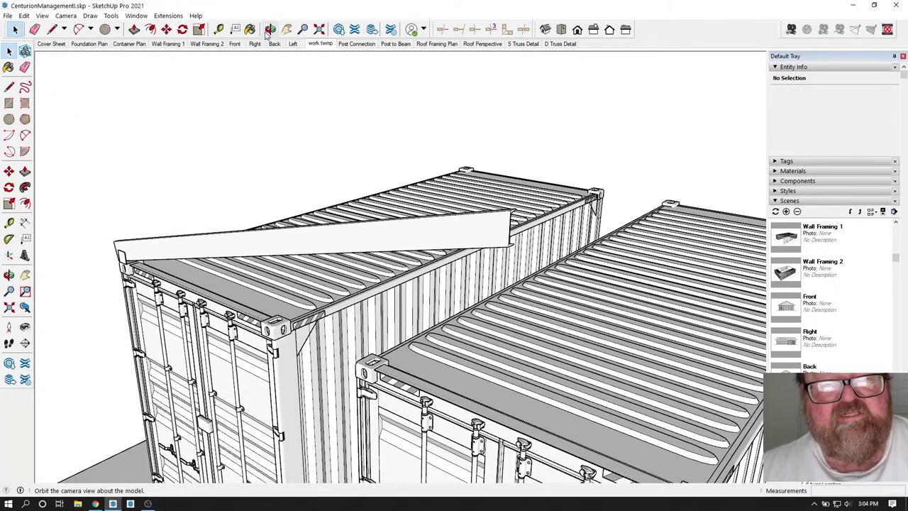
{"action": "left_click_drag", "start_coordinate": [260, 129], "coordinate": [201, 354]}
{"action": "left_click_drag", "start_coordinate": [517, 273], "coordinate": [404, 286]}
{"action": "scroll", "coordinate": [356, 253], "scroll_direction": "up", "scroll_amount": 3}
{"action": "scroll", "coordinate": [391, 249], "scroll_direction": "up", "scroll_amount": 5}
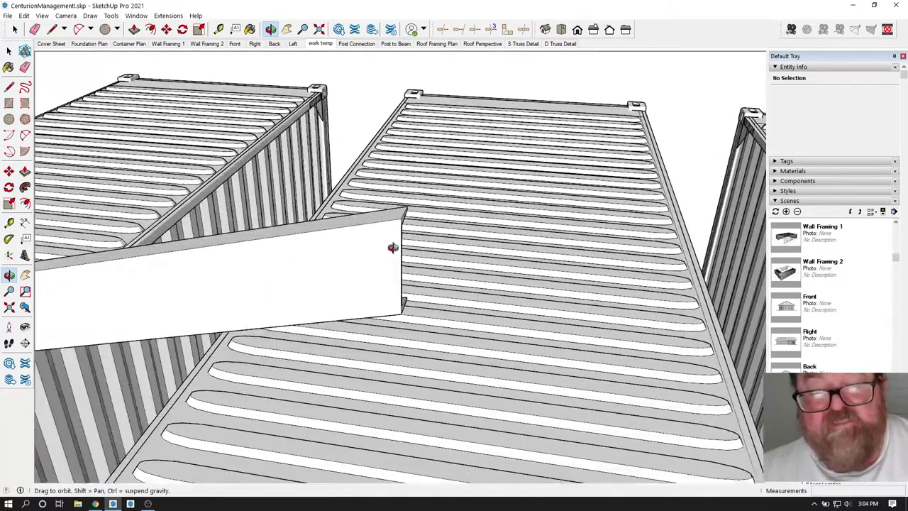
{"action": "key", "text": "space"}
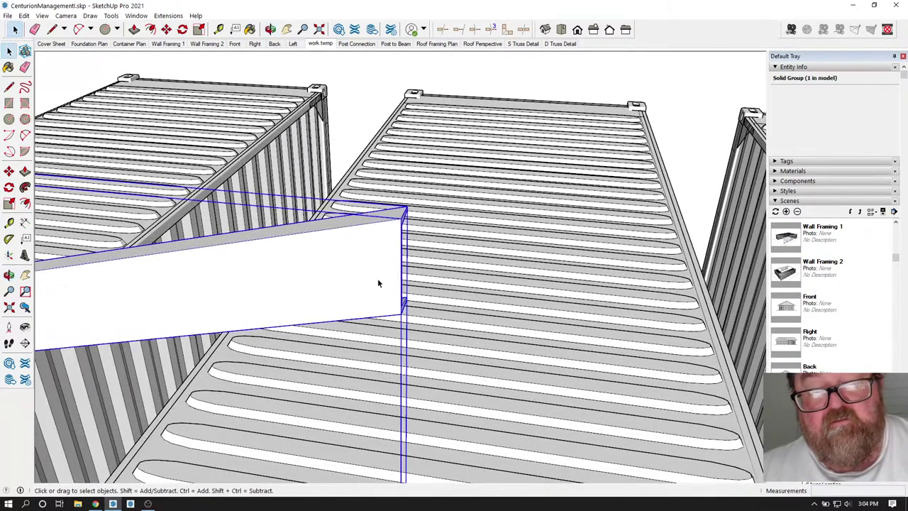
{"action": "double_click", "coordinate": [377, 278]}
{"action": "left_click_drag", "start_coordinate": [432, 352], "coordinate": [434, 354]}
{"action": "scroll", "coordinate": [424, 270], "scroll_direction": "up", "scroll_amount": 2}
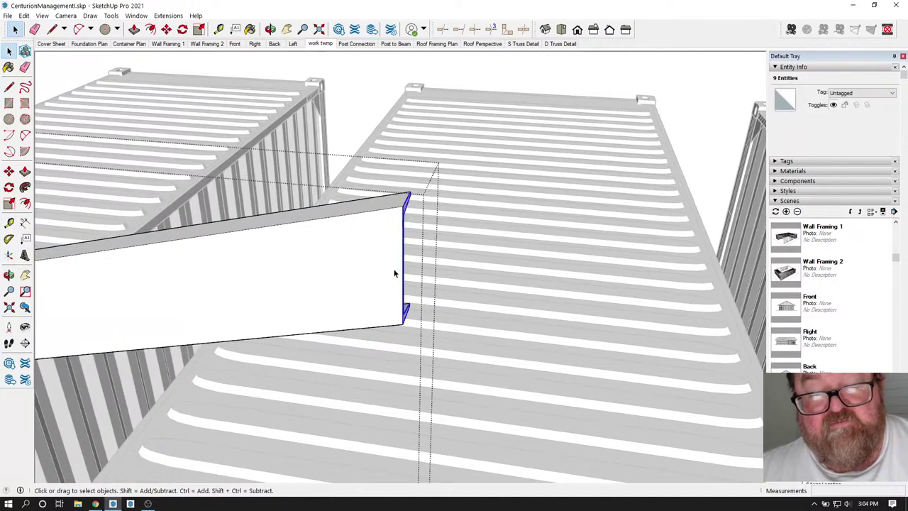
{"action": "middle_click_drag", "start_coordinate": [345, 234], "coordinate": [401, 335]}
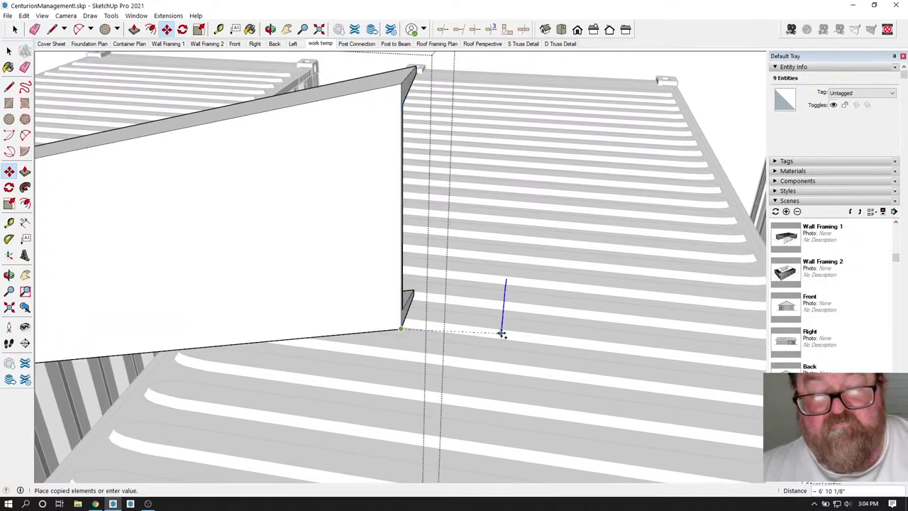
{"action": "scroll", "coordinate": [501, 333], "scroll_direction": "down", "scroll_amount": 10}
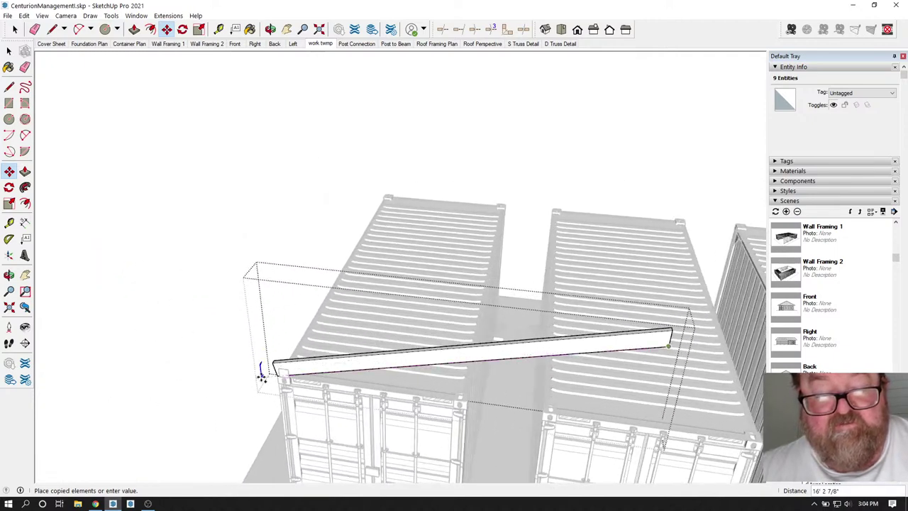
{"action": "scroll", "coordinate": [262, 379], "scroll_direction": "up", "scroll_amount": 8}
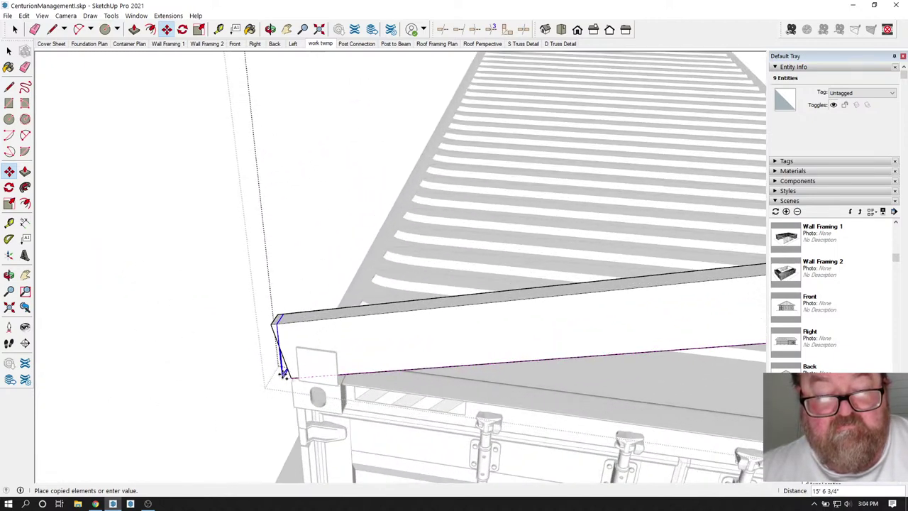
{"action": "scroll", "coordinate": [283, 374], "scroll_direction": "up", "scroll_amount": 8}
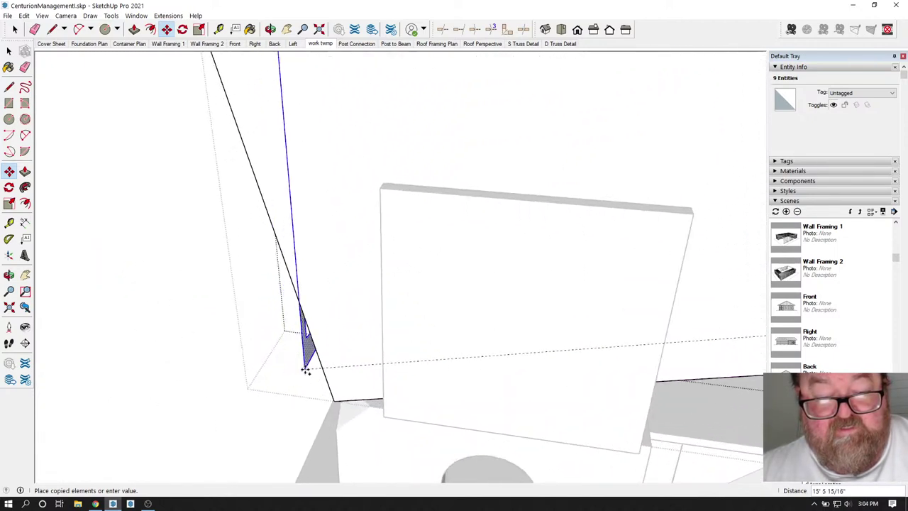
{"action": "left_click", "coordinate": [334, 399]}
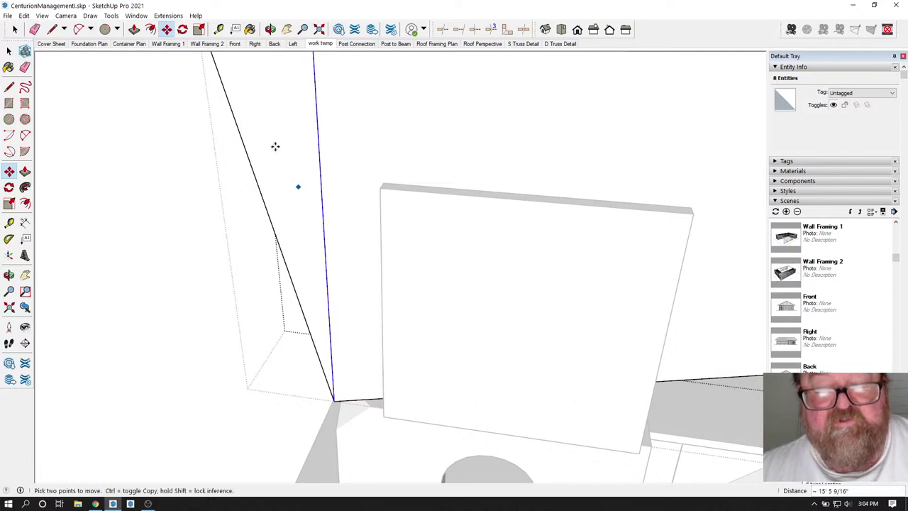
Erase the channel's slanted web and top-flange waste outside the copied plumb profile at the eave end.
{"action": "left_click", "coordinate": [270, 29]}
{"action": "left_click_drag", "start_coordinate": [334, 177], "coordinate": [577, 240]}
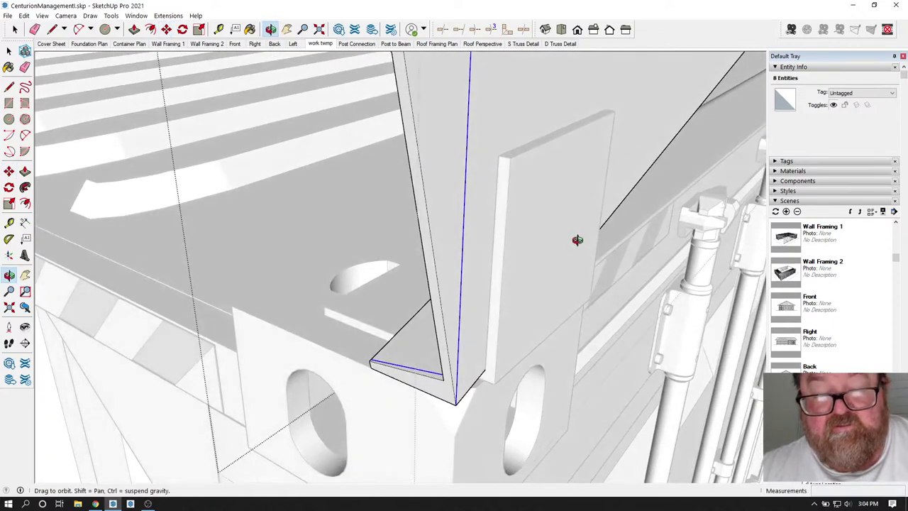
{"action": "left_click_drag", "start_coordinate": [460, 325], "coordinate": [426, 377]}
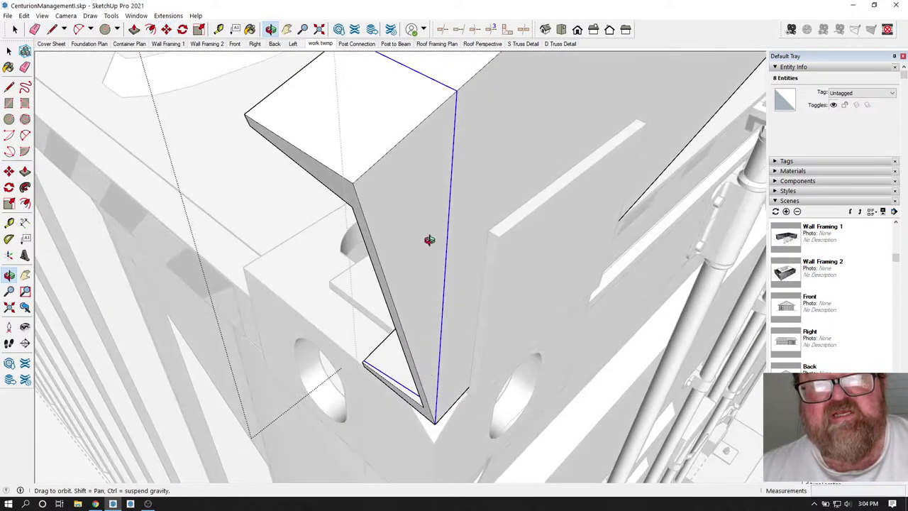
{"action": "left_click_drag", "start_coordinate": [429, 240], "coordinate": [324, 184]}
{"action": "key", "text": "space"}
{"action": "left_click", "coordinate": [416, 126]}
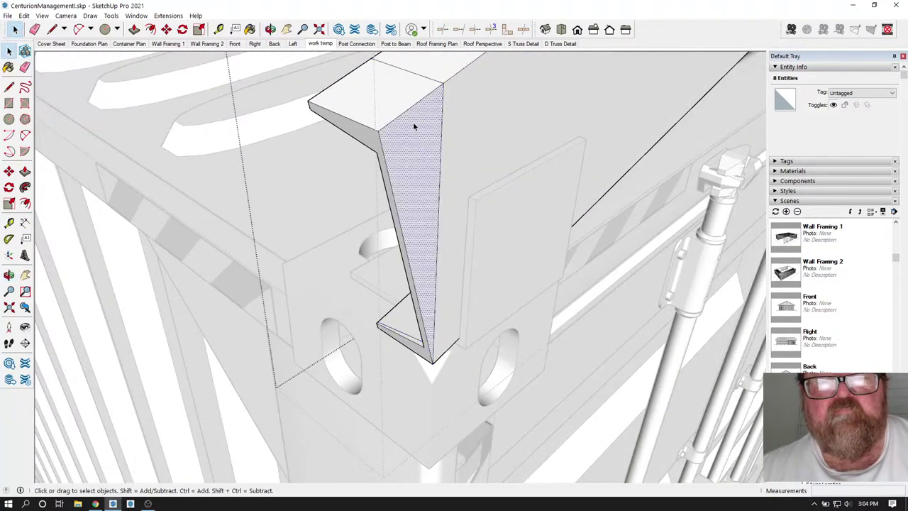
{"action": "left_click", "coordinate": [32, 30]}
{"action": "scroll", "coordinate": [181, 157], "scroll_direction": "down", "scroll_amount": 2}
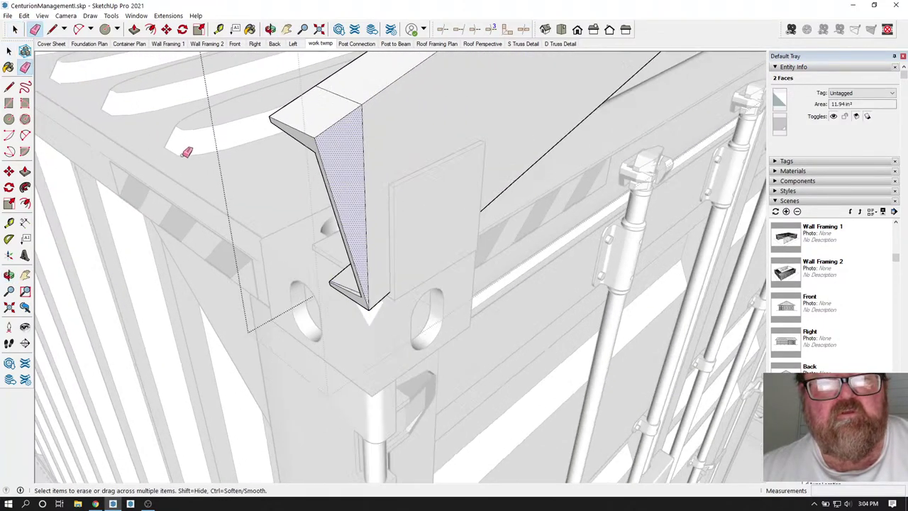
{"action": "mouse_move", "coordinate": [268, 109]}
{"action": "left_mouse_down"}
{"action": "mouse_move", "coordinate": [274, 139]}
{"action": "mouse_move", "coordinate": [324, 146]}
{"action": "mouse_move", "coordinate": [317, 190]}
{"action": "left_mouse_up"}
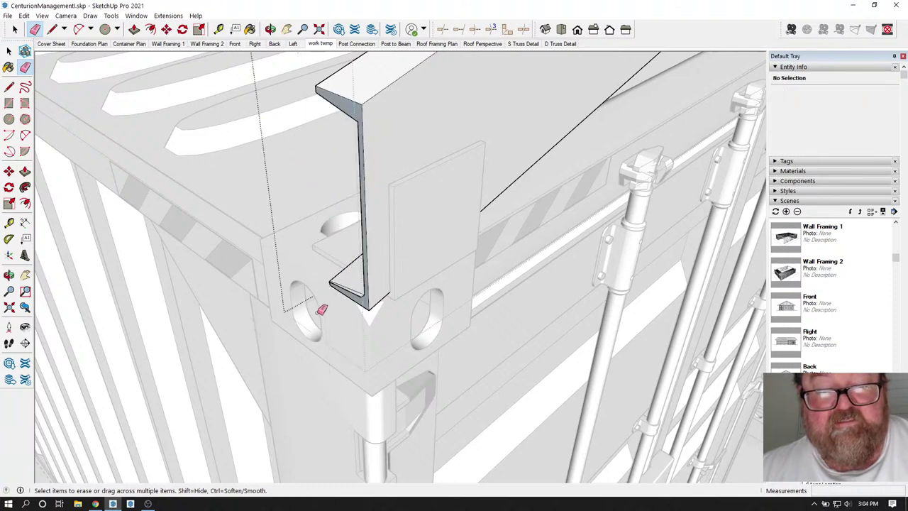
Erase the leftover edges and small slivers at the bottom flange of the eave-end cut.
{"action": "scroll", "coordinate": [323, 313], "scroll_direction": "up", "scroll_amount": 3}
{"action": "scroll", "coordinate": [367, 276], "scroll_direction": "up", "scroll_amount": 2}
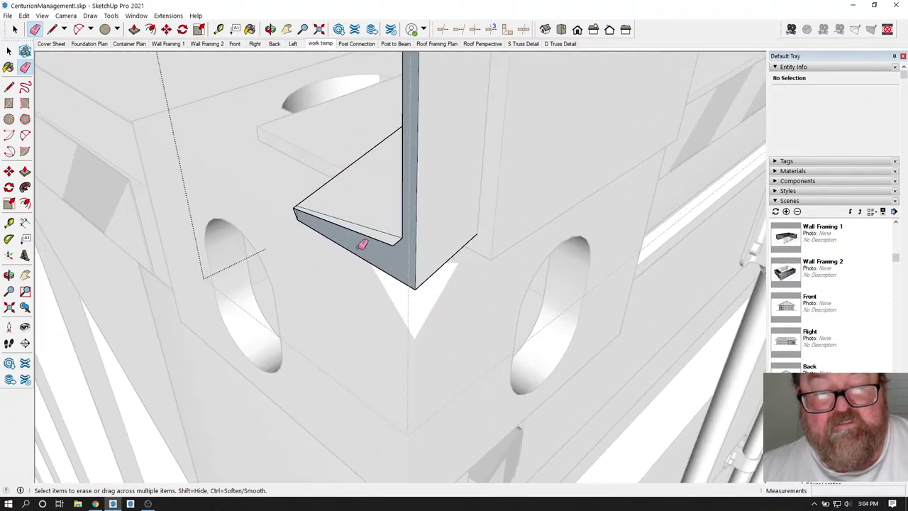
{"action": "left_click", "coordinate": [270, 29]}
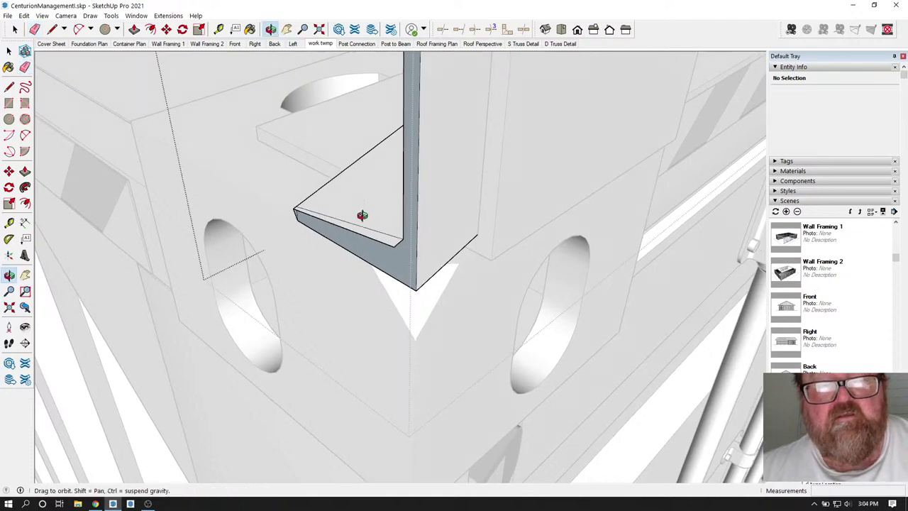
{"action": "left_click_drag", "start_coordinate": [361, 215], "coordinate": [449, 227]}
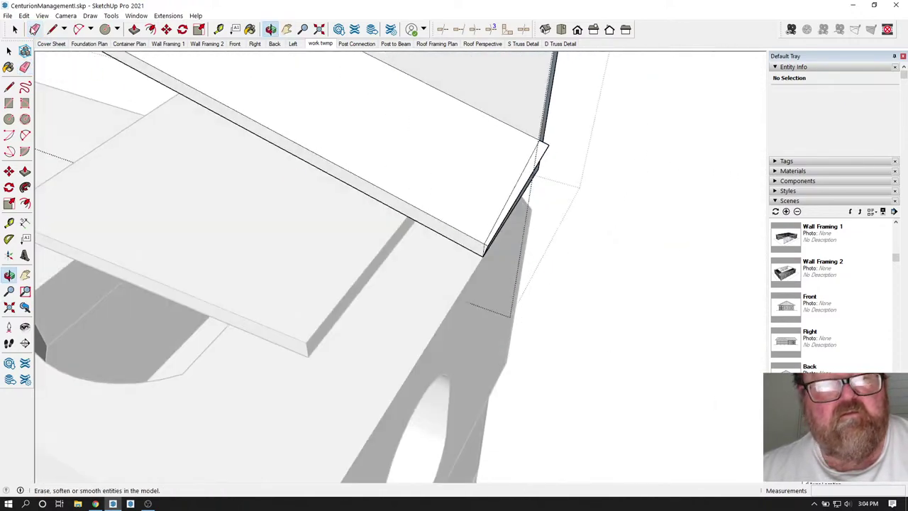
{"action": "left_click", "coordinate": [34, 29]}
{"action": "left_click", "coordinate": [550, 147]}
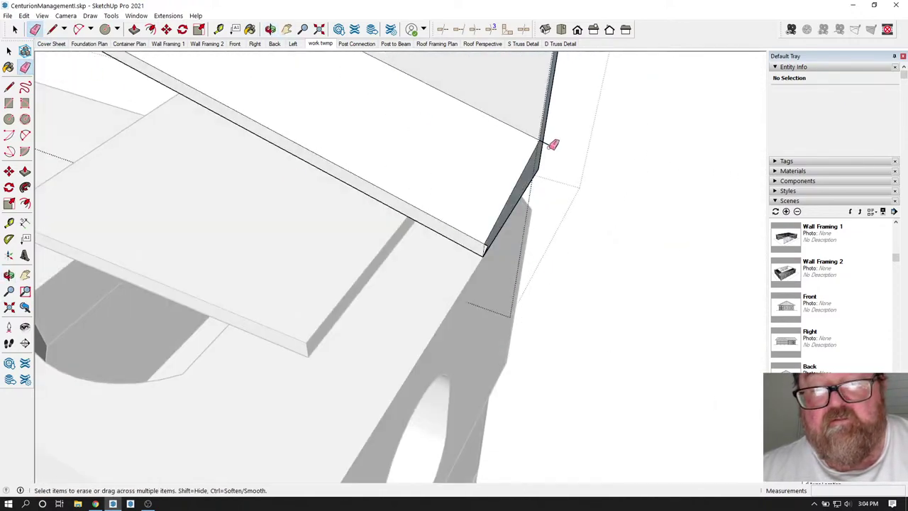
{"action": "middle_click_drag", "start_coordinate": [277, 233], "coordinate": [343, 255]}
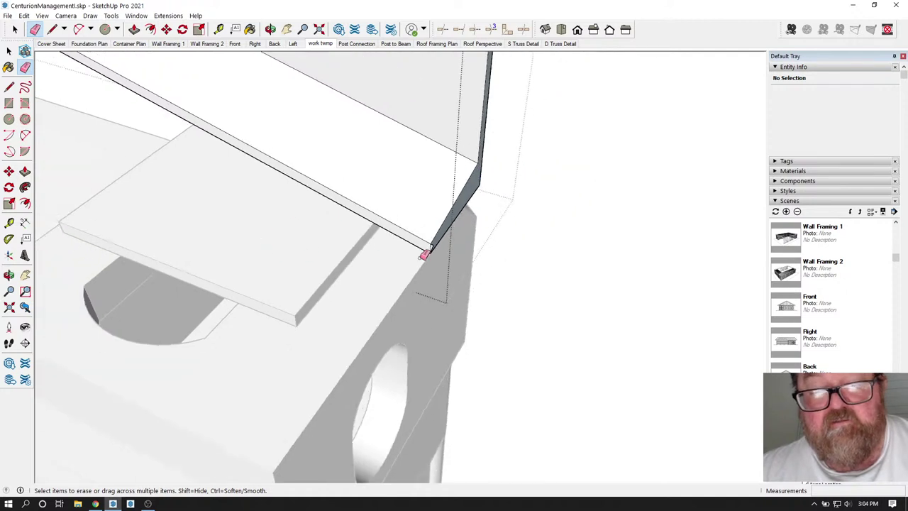
{"action": "scroll", "coordinate": [423, 256], "scroll_direction": "up", "scroll_amount": 5}
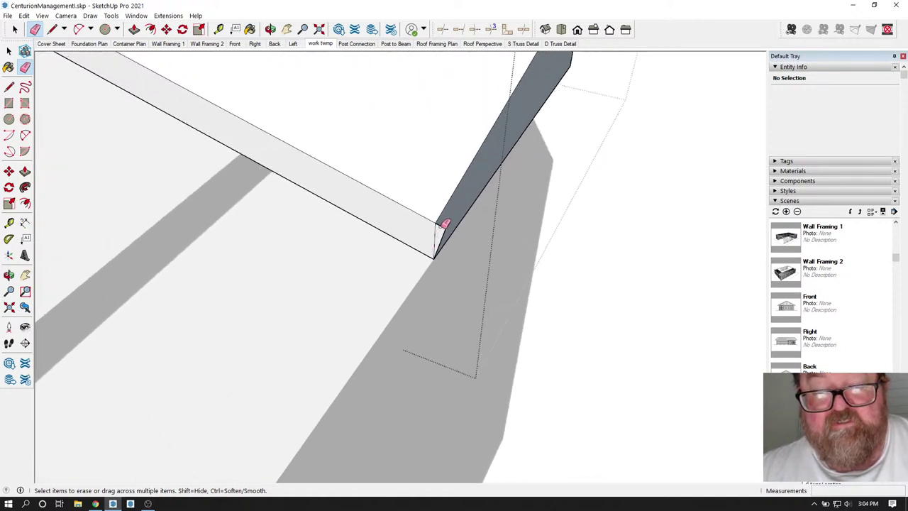
{"action": "left_click", "coordinate": [440, 245]}
{"action": "scroll", "coordinate": [387, 328], "scroll_direction": "down", "scroll_amount": 4}
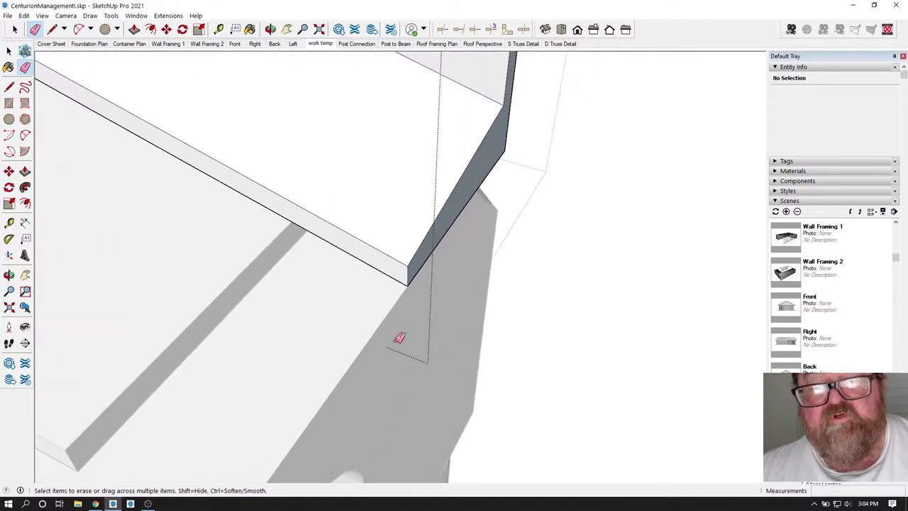
Reverse the plumb-cut face at the channel's eave end and close the group.
{"action": "left_click", "coordinate": [270, 29]}
{"action": "left_click_drag", "start_coordinate": [146, 186], "coordinate": [330, 213]}
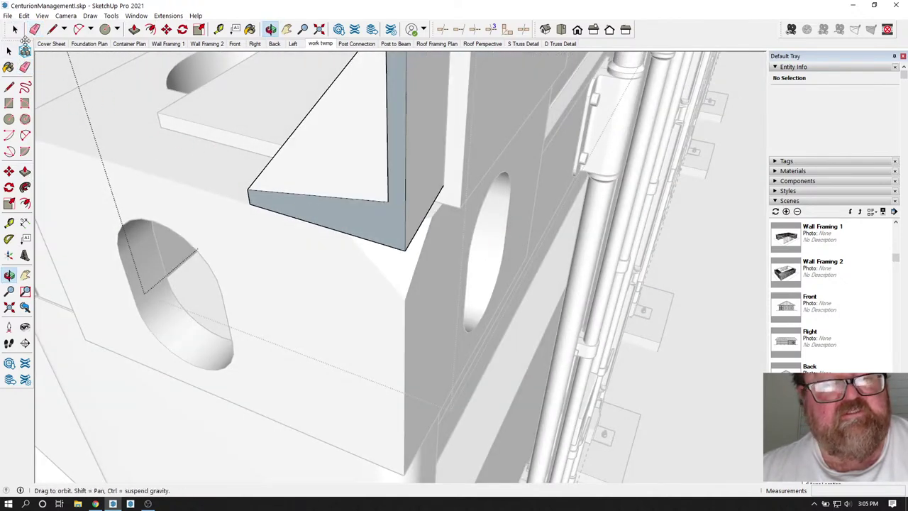
{"action": "left_click", "coordinate": [9, 50]}
{"action": "left_click", "coordinate": [342, 211]}
{"action": "right_click", "coordinate": [344, 213]}
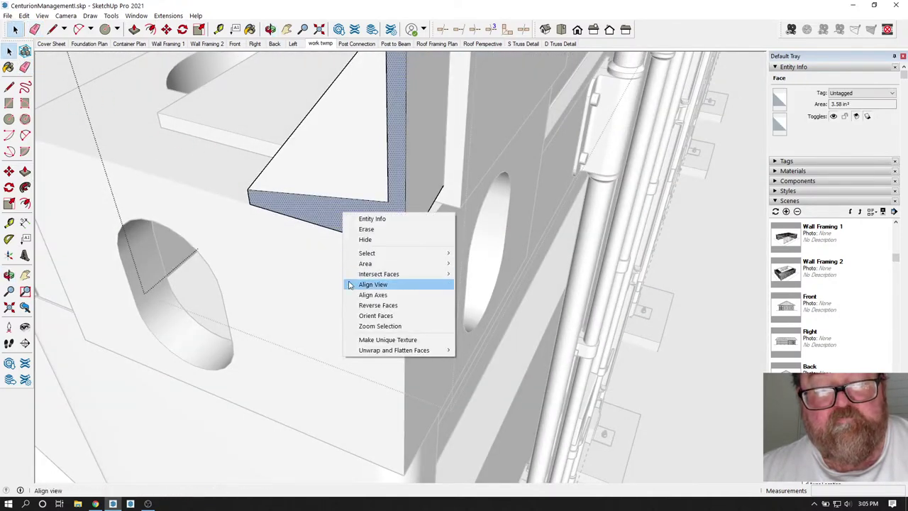
{"action": "left_click", "coordinate": [362, 307]}
{"action": "scroll", "coordinate": [328, 419], "scroll_direction": "down", "scroll_amount": 5}
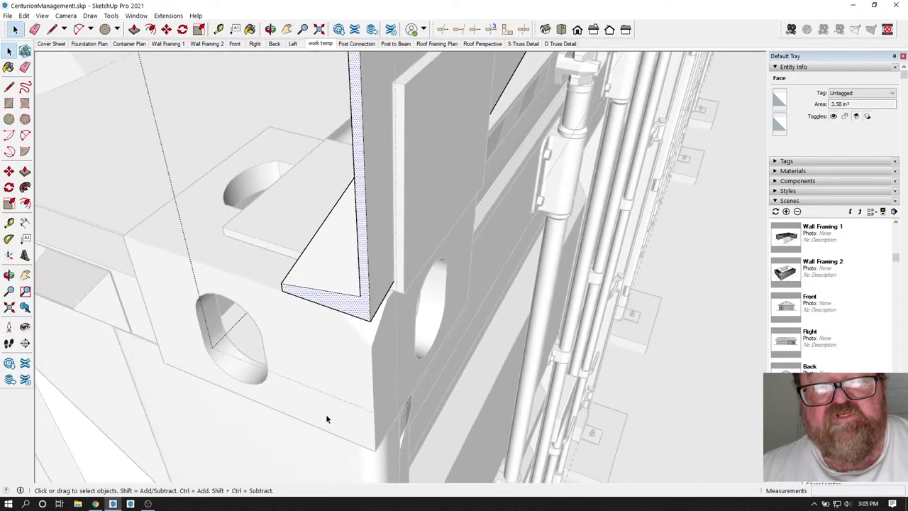
{"action": "scroll", "coordinate": [328, 419], "scroll_direction": "down", "scroll_amount": 1}
{"action": "scroll", "coordinate": [275, 349], "scroll_direction": "down", "scroll_amount": 1}
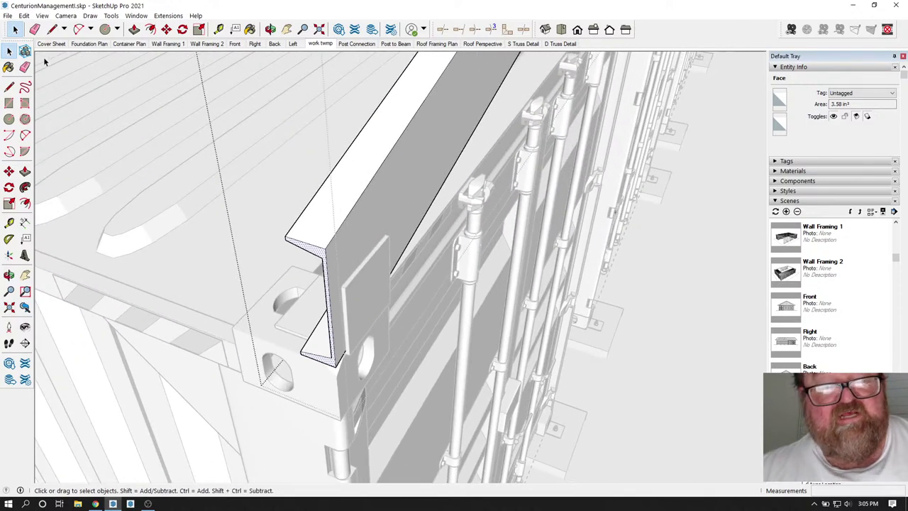
{"action": "left_click", "coordinate": [148, 115]}
{"action": "scroll", "coordinate": [276, 199], "scroll_direction": "down", "scroll_amount": 1}
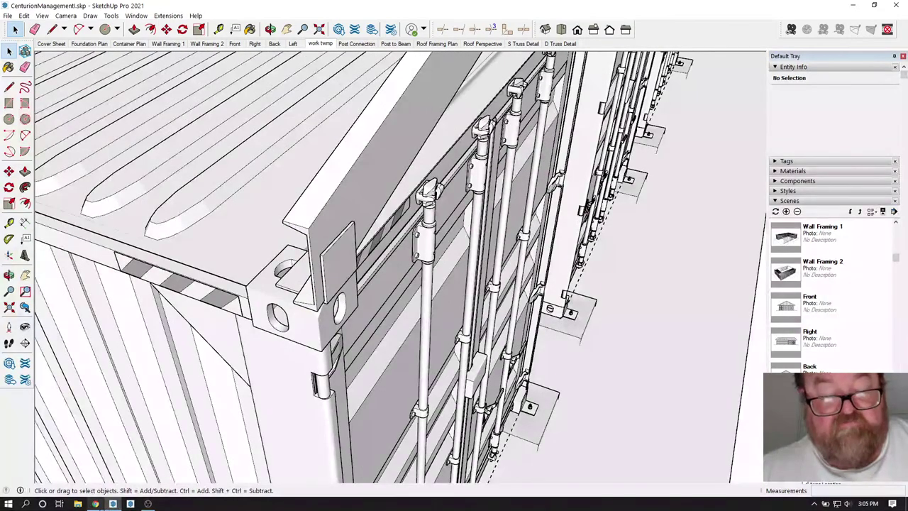
Switch to Chrome to read the live chat in YouTube Studio, and return to the SketchUp model.
{"action": "left_click", "coordinate": [97, 504]}
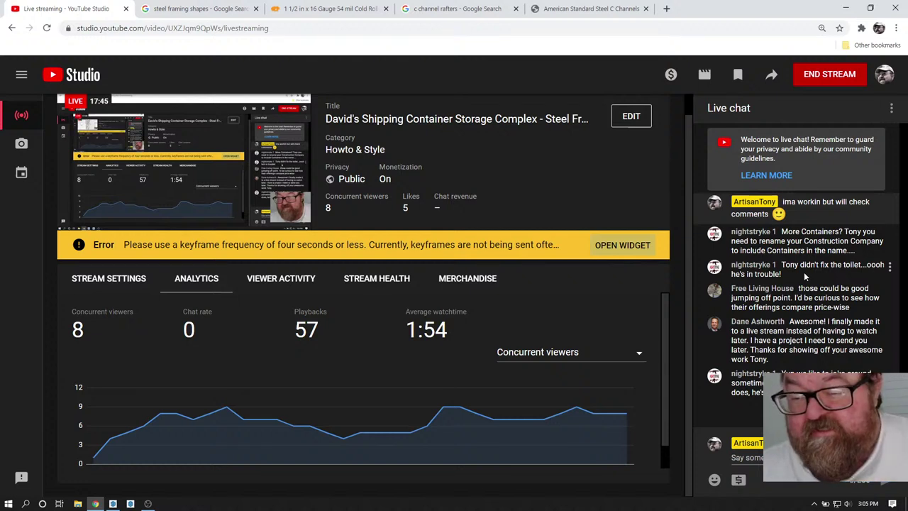
{"action": "left_click", "coordinate": [111, 503]}
Examine the plumb-cut channel rafter spanning the containers and its bearing at the first container's corner.
{"action": "scroll", "coordinate": [348, 290], "scroll_direction": "down", "scroll_amount": 10}
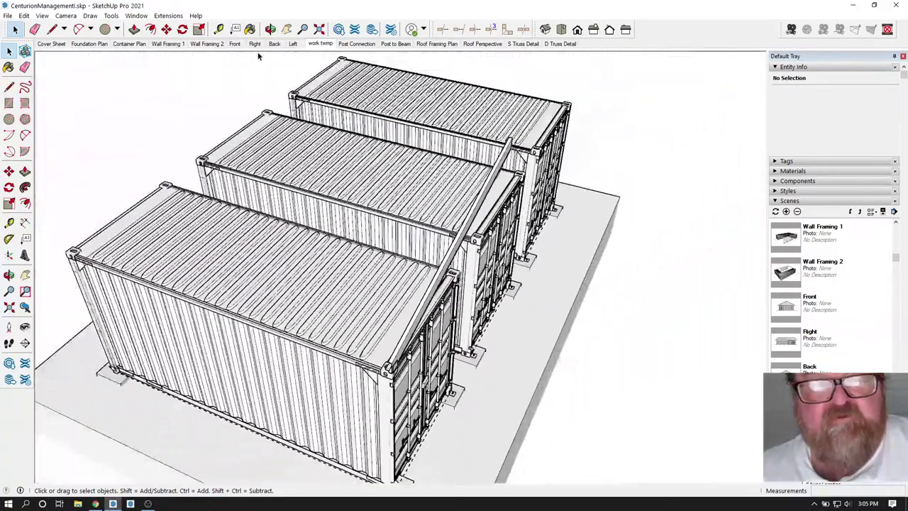
{"action": "left_click", "coordinate": [270, 29]}
{"action": "left_click_drag", "start_coordinate": [309, 372], "coordinate": [160, 326]}
{"action": "left_click_drag", "start_coordinate": [235, 286], "coordinate": [236, 296]}
{"action": "scroll", "coordinate": [235, 297], "scroll_direction": "up", "scroll_amount": 6}
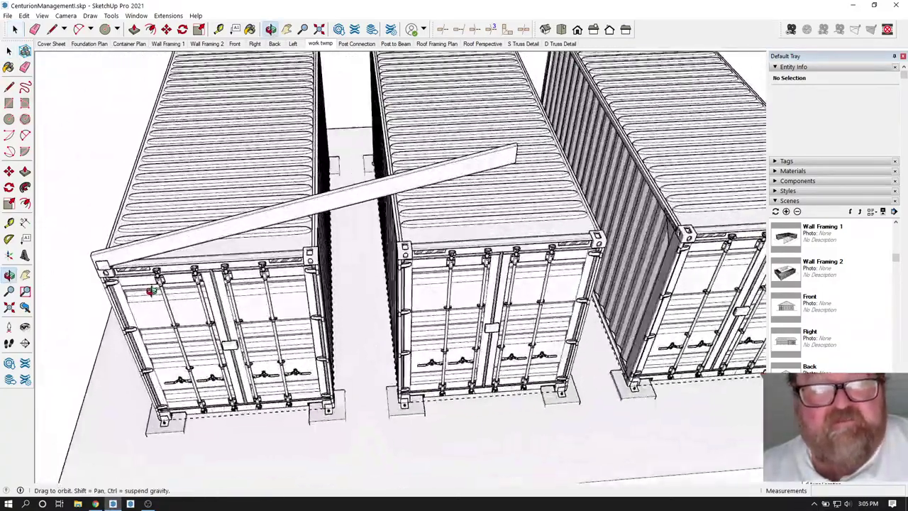
{"action": "scroll", "coordinate": [258, 293], "scroll_direction": "down", "scroll_amount": 2}
{"action": "scroll", "coordinate": [146, 293], "scroll_direction": "up", "scroll_amount": 3}
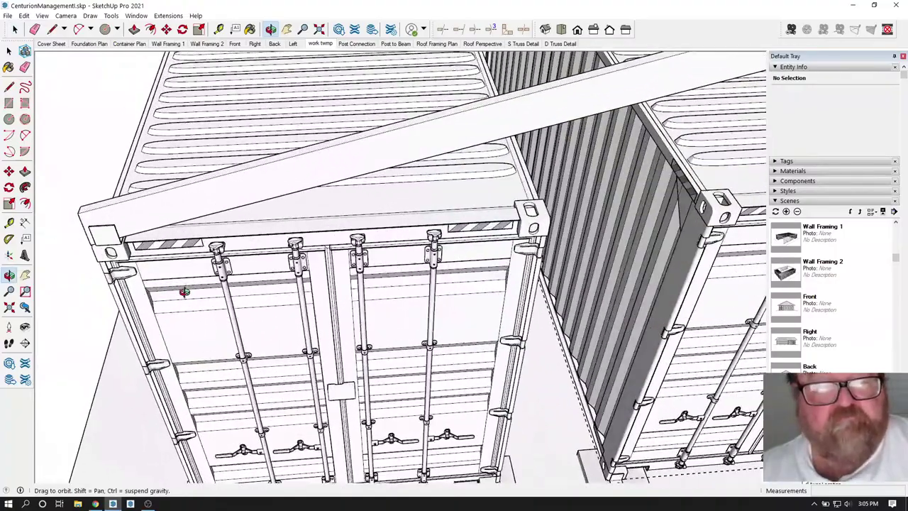
{"action": "scroll", "coordinate": [274, 335], "scroll_direction": "down", "scroll_amount": 2}
{"action": "scroll", "coordinate": [263, 331], "scroll_direction": "down", "scroll_amount": 2}
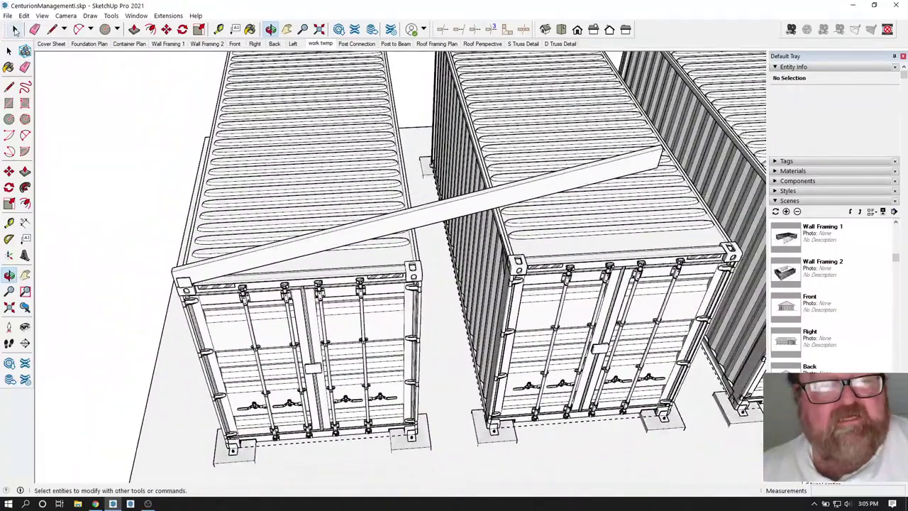
{"action": "key", "text": "space"}
{"action": "scroll", "coordinate": [148, 299], "scroll_direction": "up", "scroll_amount": 3}
{"action": "scroll", "coordinate": [118, 307], "scroll_direction": "down", "scroll_amount": 3}
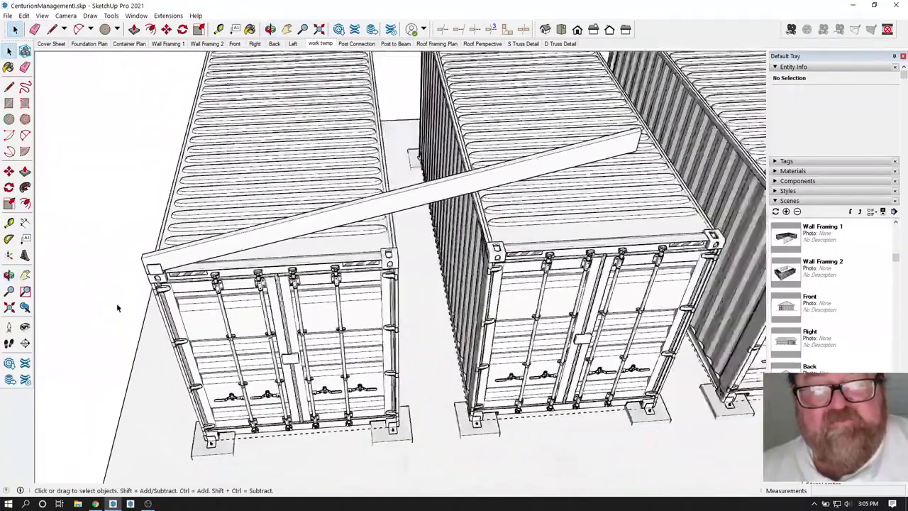
{"action": "scroll", "coordinate": [118, 308], "scroll_direction": "down", "scroll_amount": 3}
Copy the channel rafter together with its top bracket to the open area beyond the third container.
{"action": "scroll", "coordinate": [166, 283], "scroll_direction": "up", "scroll_amount": 6}
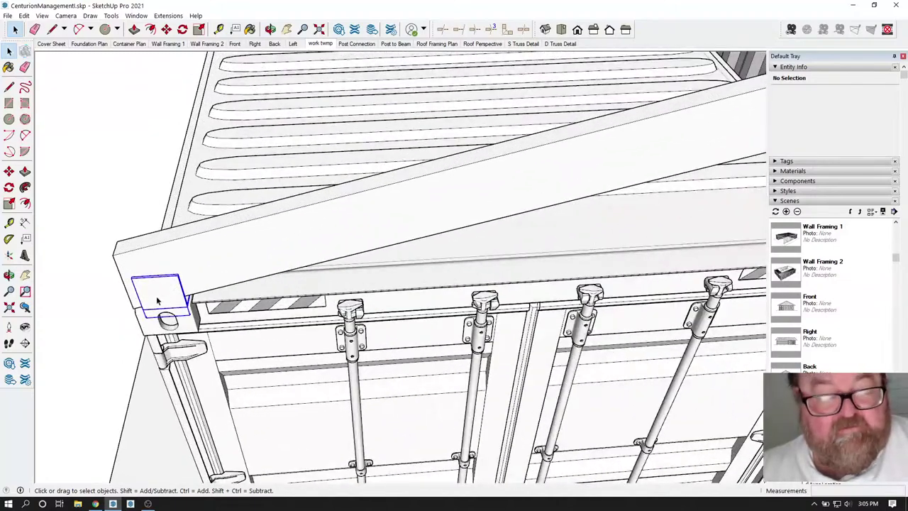
{"action": "left_click", "coordinate": [157, 301]}
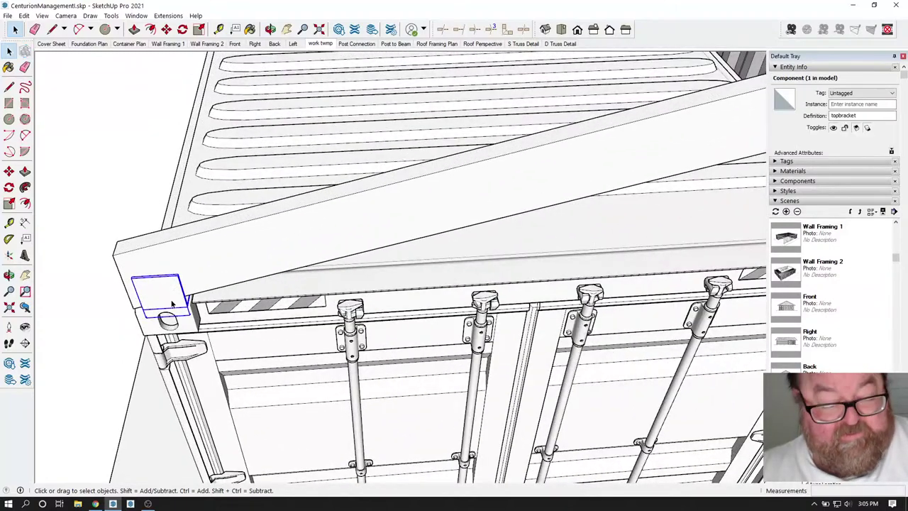
{"action": "left_click", "coordinate": [222, 279], "text": "shift"}
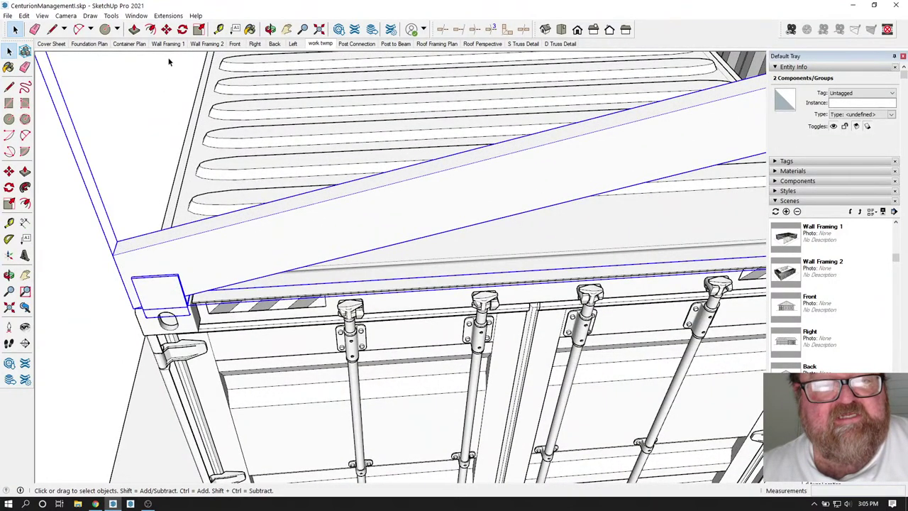
{"action": "left_click", "coordinate": [166, 29]}
{"action": "scroll", "coordinate": [100, 284], "scroll_direction": "down", "scroll_amount": 10}
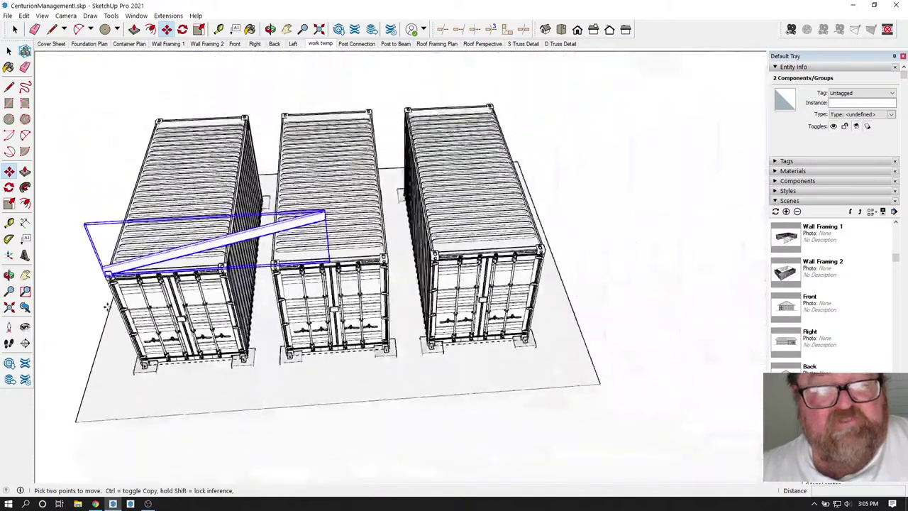
{"action": "scroll", "coordinate": [107, 307], "scroll_direction": "down", "scroll_amount": 3}
{"action": "left_click", "coordinate": [198, 398]}
{"action": "key", "text": "ctrl"}
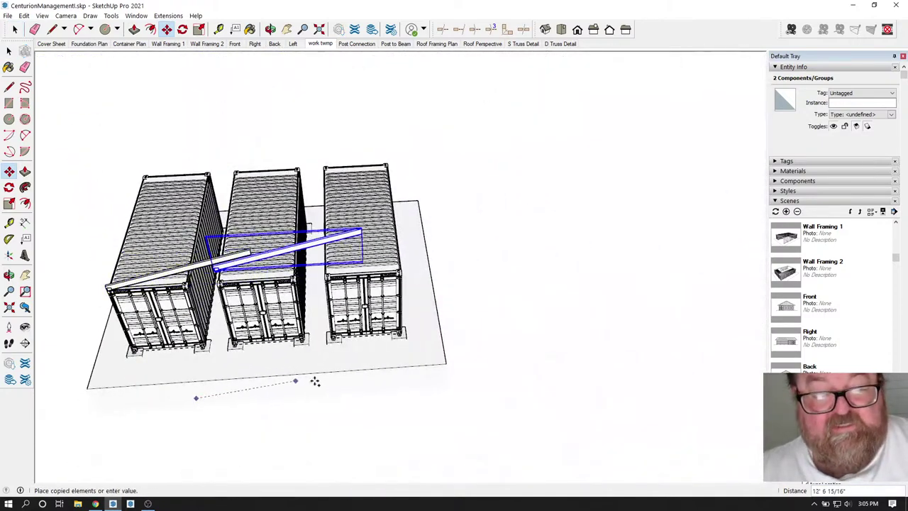
{"action": "left_click", "coordinate": [466, 375]}
Rotate the copied rafter and bracket 180 degrees about a vertical axis so they face back toward the first rafter.
{"action": "scroll", "coordinate": [405, 266], "scroll_direction": "up", "scroll_amount": 4}
{"action": "scroll", "coordinate": [405, 266], "scroll_direction": "up", "scroll_amount": 2}
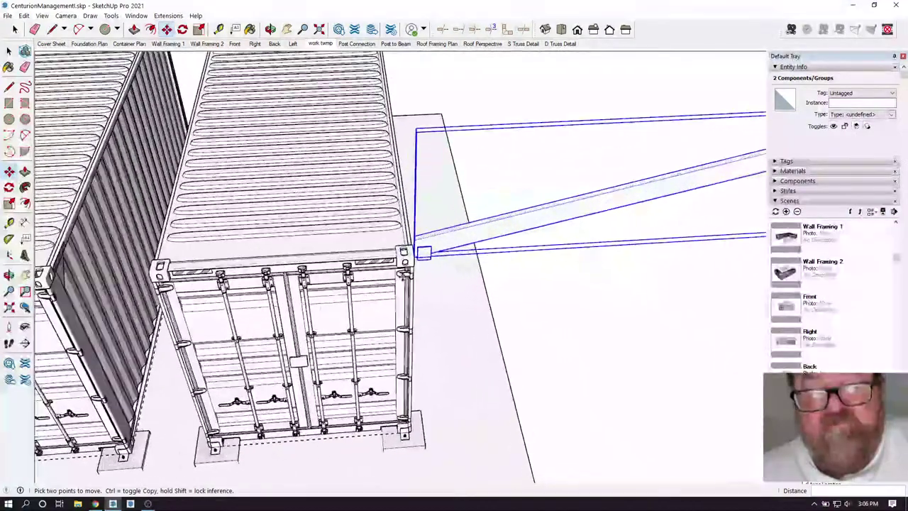
{"action": "scroll", "coordinate": [308, 151], "scroll_direction": "up", "scroll_amount": 1}
{"action": "scroll", "coordinate": [308, 152], "scroll_direction": "down", "scroll_amount": 1}
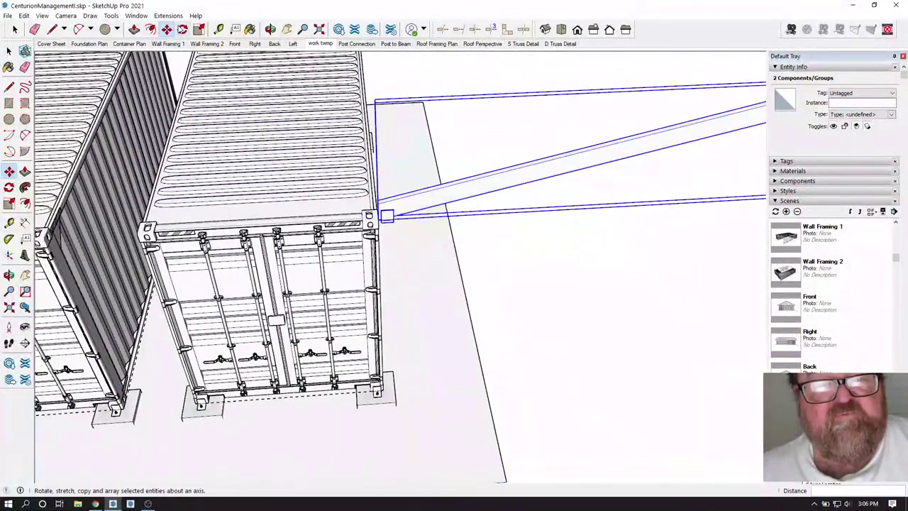
{"action": "left_click", "coordinate": [182, 29]}
{"action": "left_click", "coordinate": [410, 443]}
{"action": "left_click", "coordinate": [450, 437]}
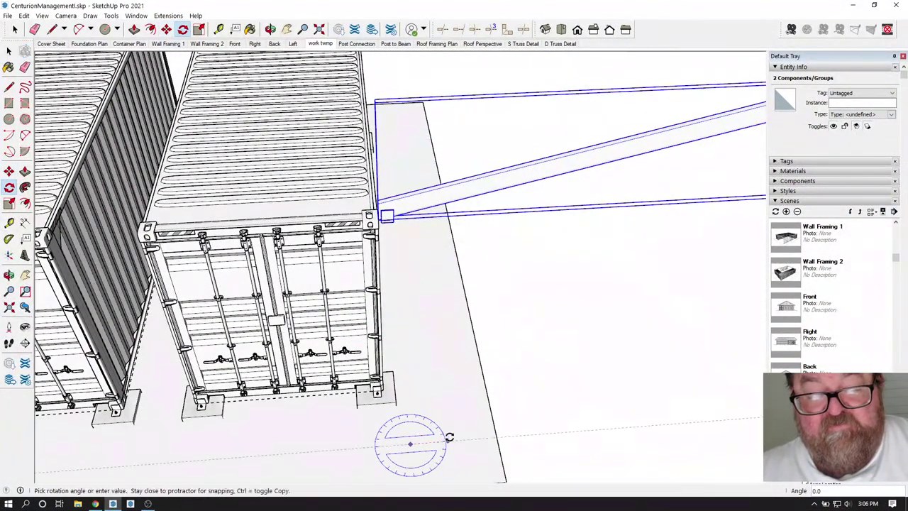
{"action": "left_click", "coordinate": [347, 450]}
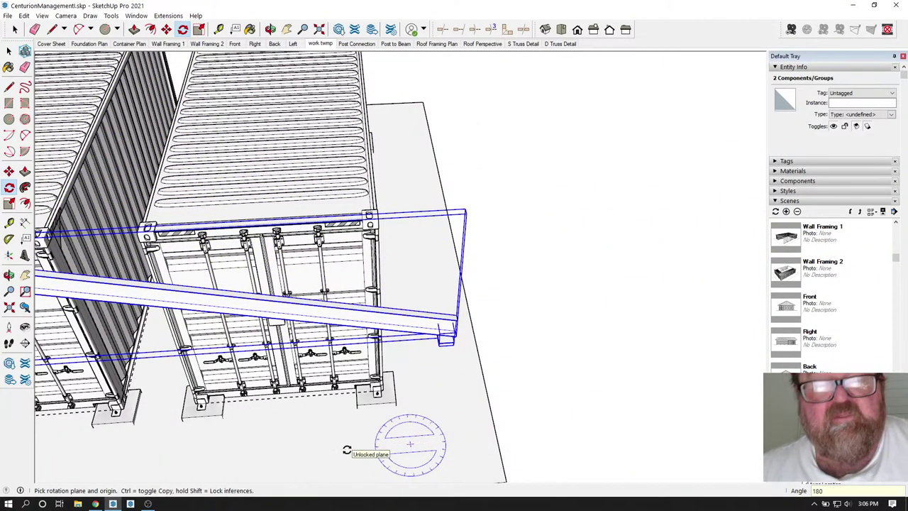
Mirror the copied rafter and bracket across their width with a green-axis scale of -1.
{"action": "left_click", "coordinate": [271, 30]}
{"action": "scroll", "coordinate": [431, 303], "scroll_direction": "down", "scroll_amount": 5}
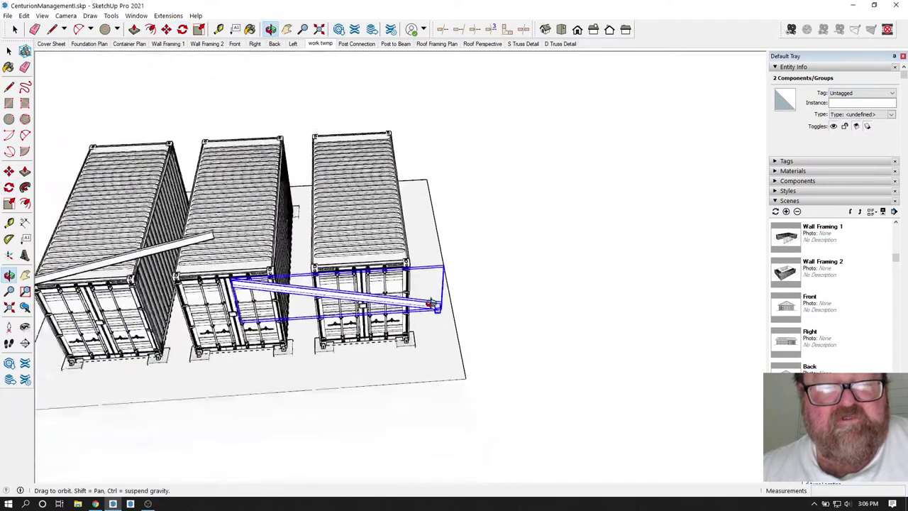
{"action": "left_click_drag", "start_coordinate": [431, 304], "coordinate": [228, 141]}
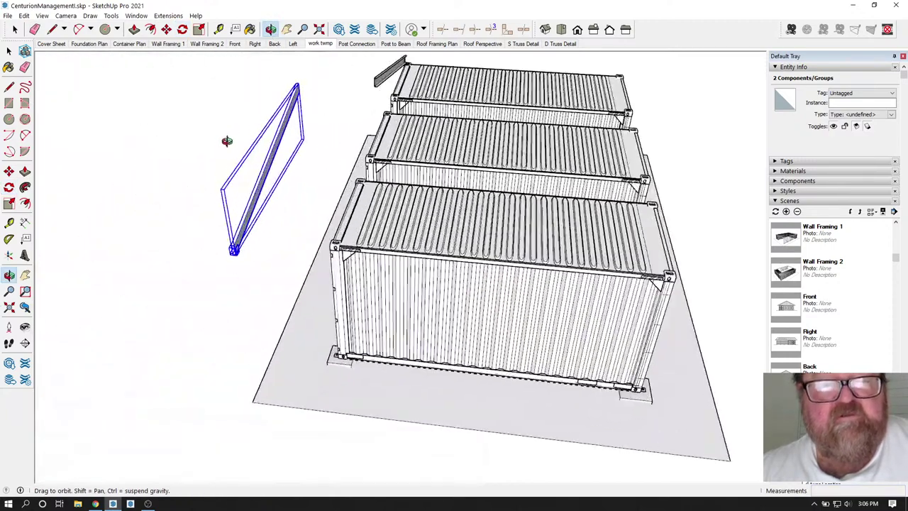
{"action": "scroll", "coordinate": [227, 140], "scroll_direction": "up", "scroll_amount": 3}
{"action": "left_click", "coordinate": [200, 30]}
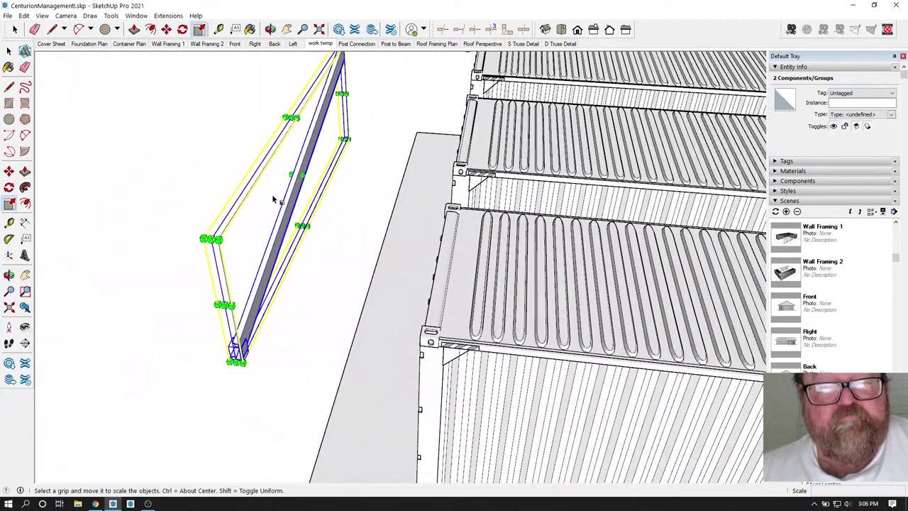
{"action": "scroll", "coordinate": [274, 198], "scroll_direction": "up", "scroll_amount": 4}
{"action": "left_click_drag", "start_coordinate": [350, 158], "coordinate": [294, 157]}
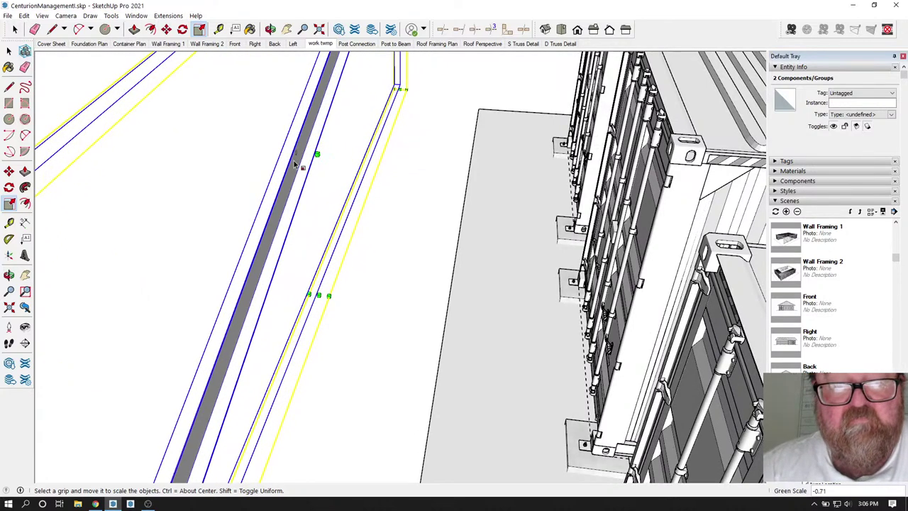
{"action": "type", "text": "-1"}
{"action": "key", "text": "Return"}
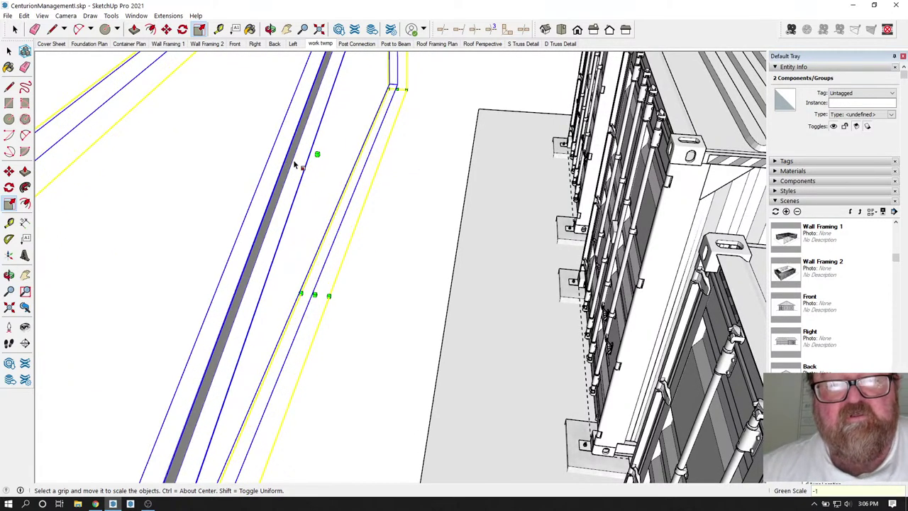
Move the mirrored rafter and bracket by the upper front ridge corner onto the matching ridge corner of the first rafter.
{"action": "scroll", "coordinate": [295, 162], "scroll_direction": "down", "scroll_amount": 6}
{"action": "scroll", "coordinate": [219, 388], "scroll_direction": "up", "scroll_amount": 9}
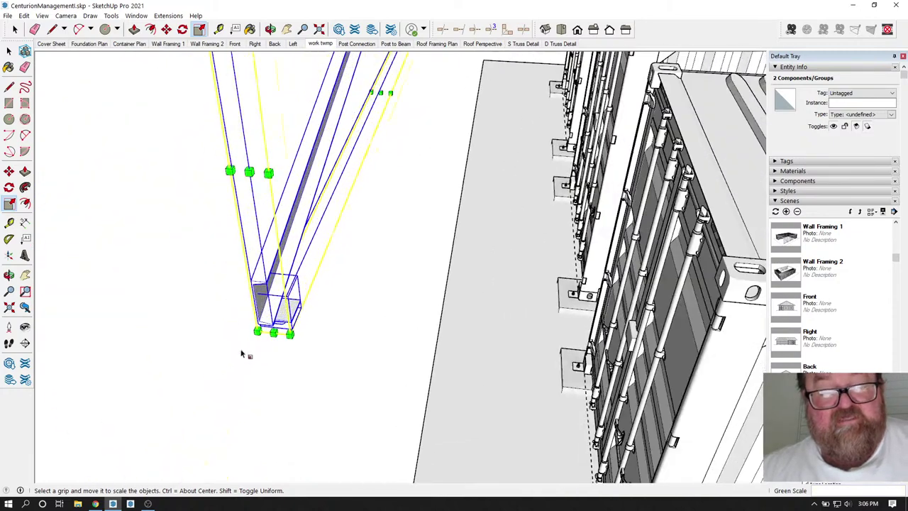
{"action": "scroll", "coordinate": [289, 268], "scroll_direction": "down", "scroll_amount": 9}
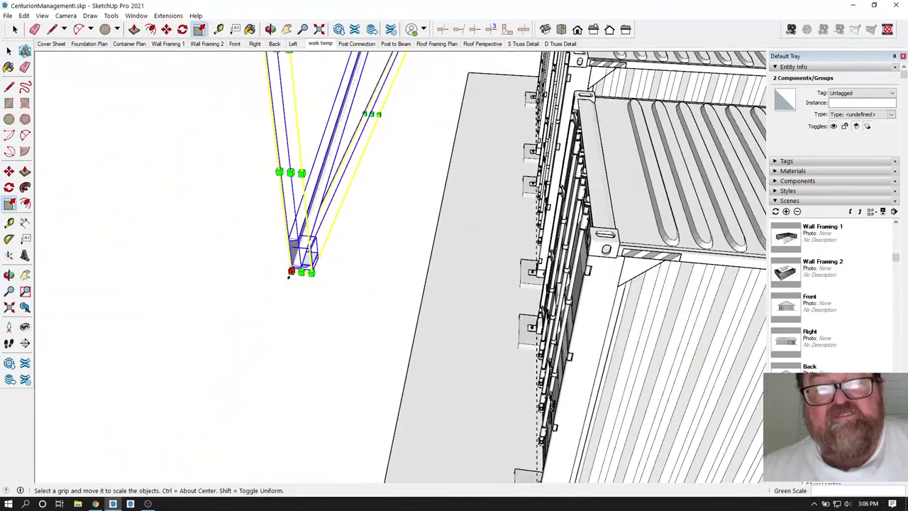
{"action": "scroll", "coordinate": [340, 321], "scroll_direction": "down", "scroll_amount": 3}
{"action": "left_click", "coordinate": [270, 29]}
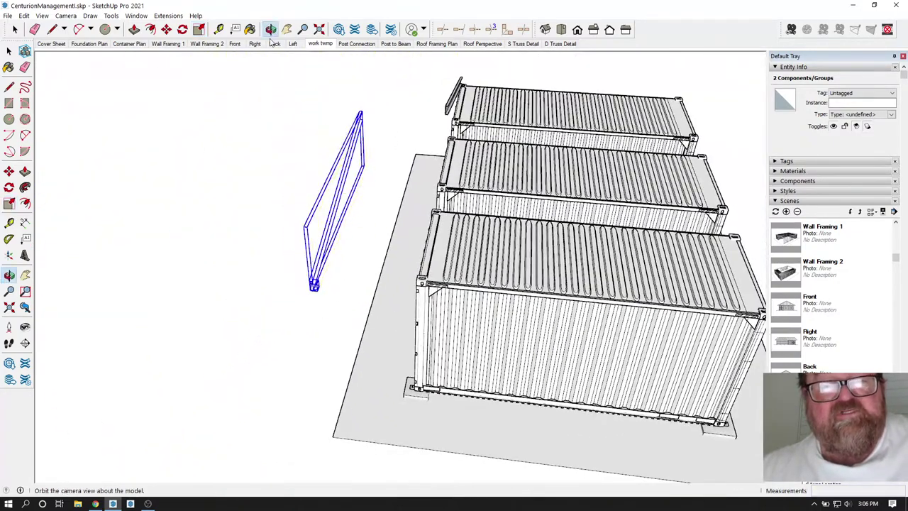
{"action": "left_click_drag", "start_coordinate": [397, 178], "coordinate": [366, 142]}
{"action": "scroll", "coordinate": [366, 142], "scroll_direction": "up", "scroll_amount": 6}
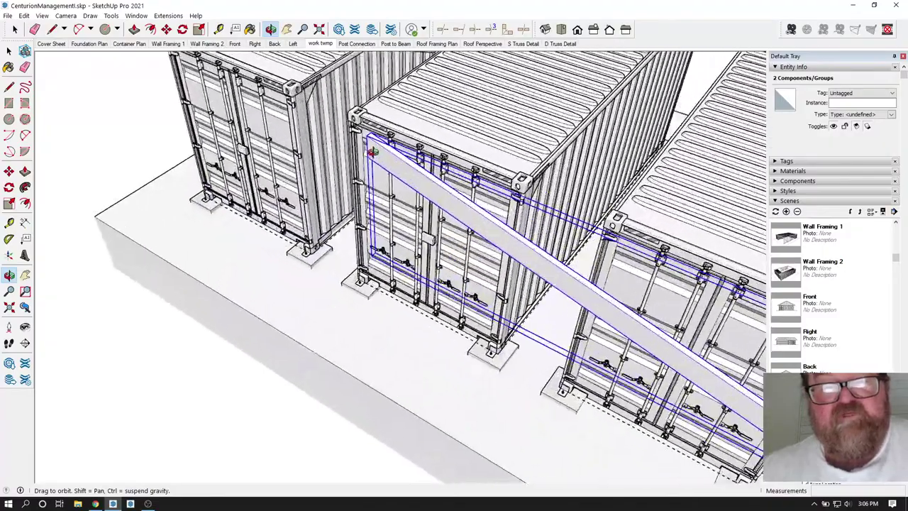
{"action": "scroll", "coordinate": [366, 142], "scroll_direction": "up", "scroll_amount": 8}
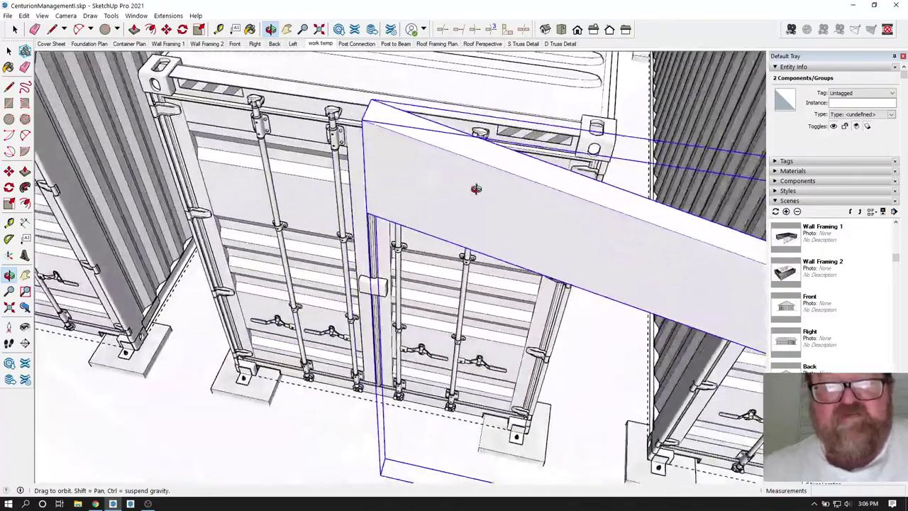
{"action": "left_click", "coordinate": [168, 30]}
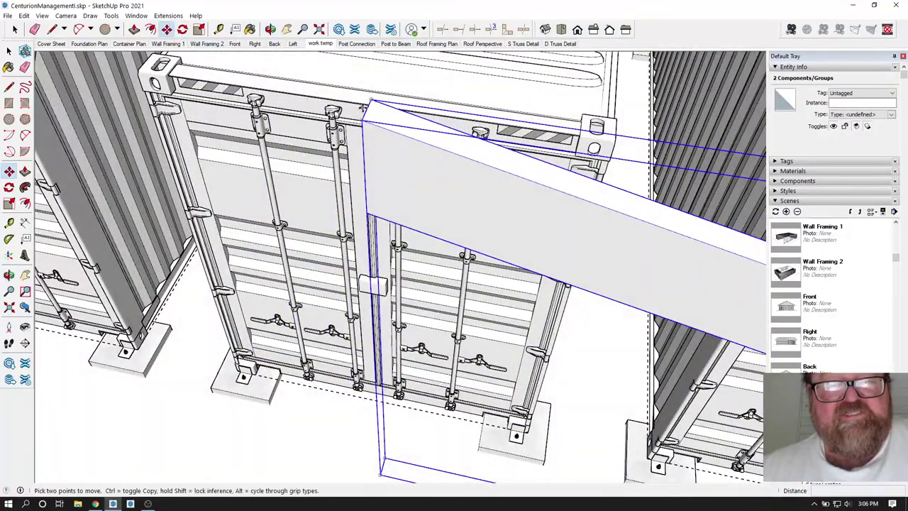
{"action": "left_click", "coordinate": [362, 121]}
{"action": "scroll", "coordinate": [376, 163], "scroll_direction": "down", "scroll_amount": 10}
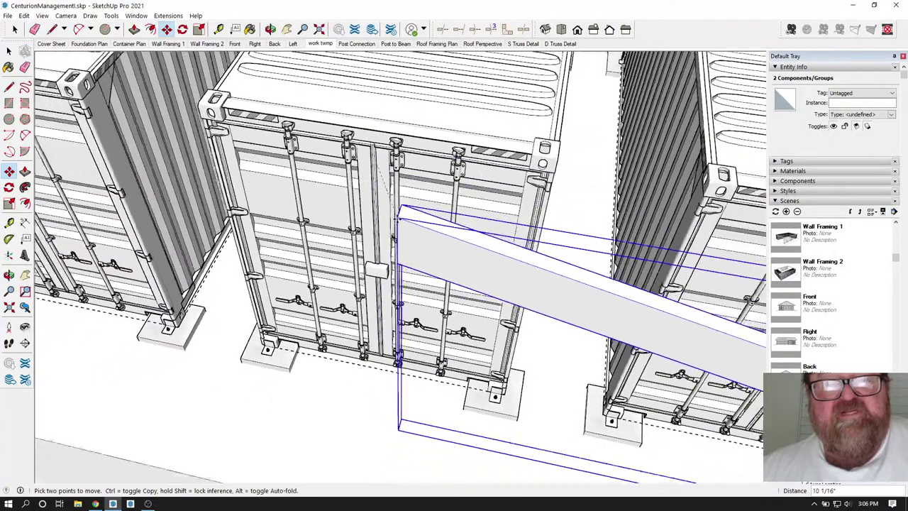
{"action": "scroll", "coordinate": [399, 220], "scroll_direction": "up", "scroll_amount": 8}
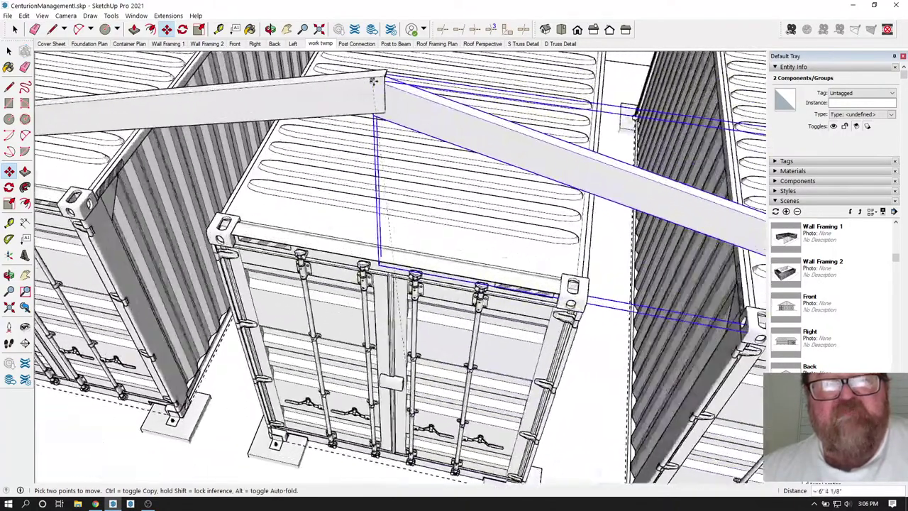
{"action": "scroll", "coordinate": [389, 75], "scroll_direction": "up", "scroll_amount": 2}
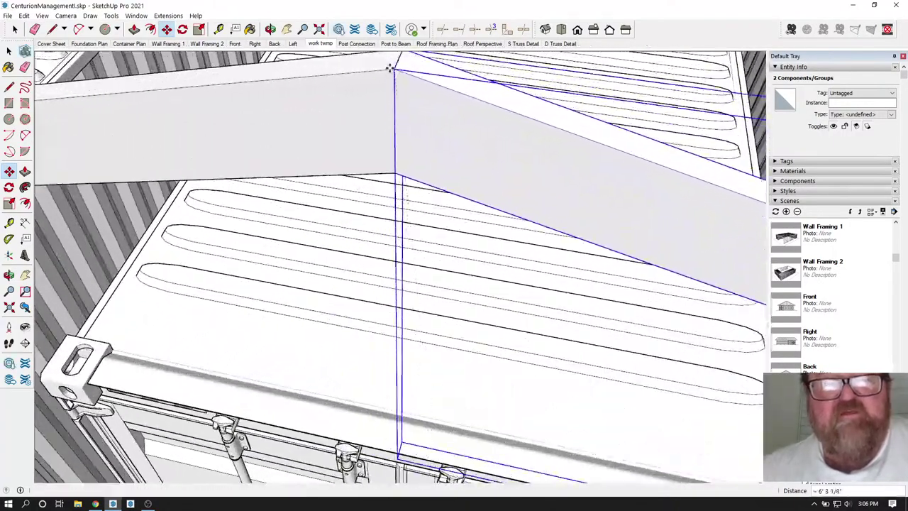
{"action": "left_click", "coordinate": [391, 71]}
Inspect the ridge joint where the two plumb-cut channel rafters meet.
{"action": "scroll", "coordinate": [290, 120], "scroll_direction": "down", "scroll_amount": 2}
{"action": "scroll", "coordinate": [361, 97], "scroll_direction": "up", "scroll_amount": 2}
{"action": "scroll", "coordinate": [363, 95], "scroll_direction": "up", "scroll_amount": 2}
{"action": "scroll", "coordinate": [369, 78], "scroll_direction": "down", "scroll_amount": 2}
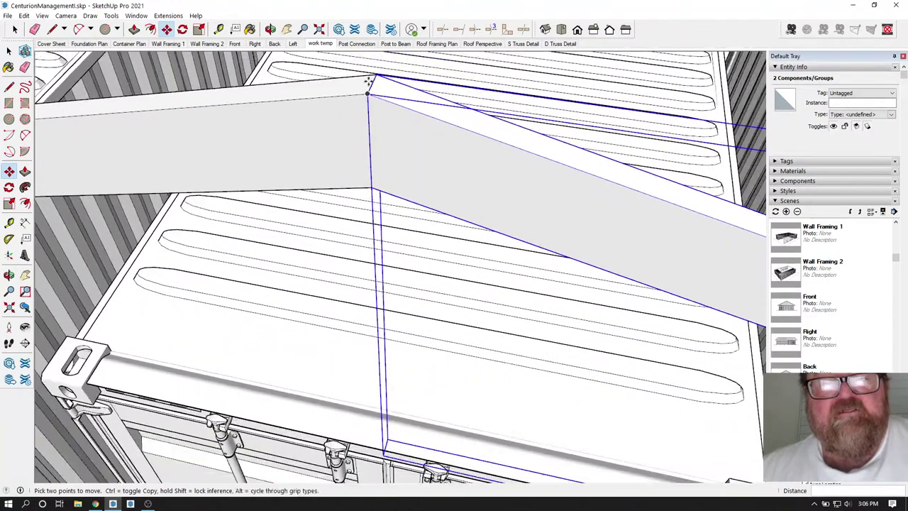
{"action": "scroll", "coordinate": [371, 71], "scroll_direction": "up", "scroll_amount": 5}
{"action": "scroll", "coordinate": [366, 90], "scroll_direction": "down", "scroll_amount": 2}
{"action": "scroll", "coordinate": [342, 164], "scroll_direction": "down", "scroll_amount": 6}
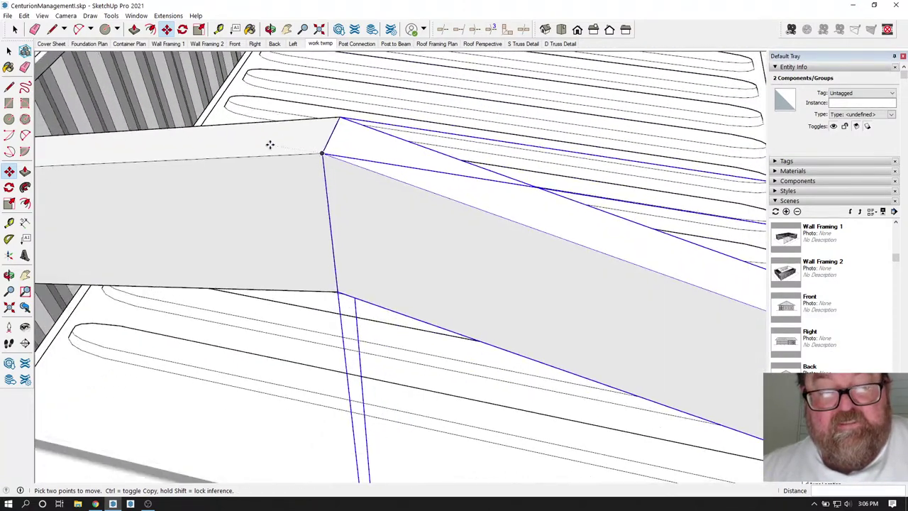
{"action": "scroll", "coordinate": [262, 166], "scroll_direction": "down", "scroll_amount": 5}
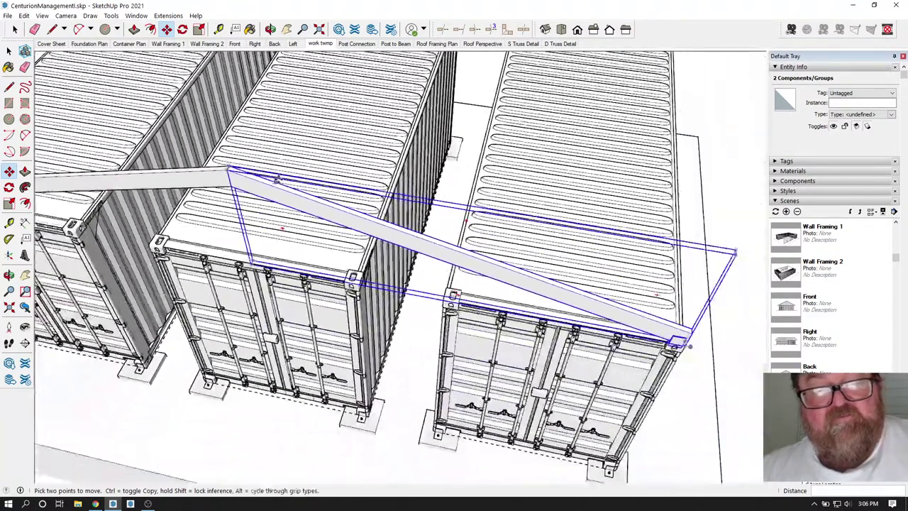
Check how the mirrored rafter and bracket seat on the third container's corner casting, and review the whole rafter pair.
{"action": "left_click", "coordinate": [271, 29]}
{"action": "mouse_move", "coordinate": [440, 213]}
{"action": "left_mouse_down"}
{"action": "mouse_move", "coordinate": [398, 220]}
{"action": "mouse_move", "coordinate": [436, 211]}
{"action": "left_mouse_up"}
{"action": "scroll", "coordinate": [435, 211], "scroll_direction": "up", "scroll_amount": 10}
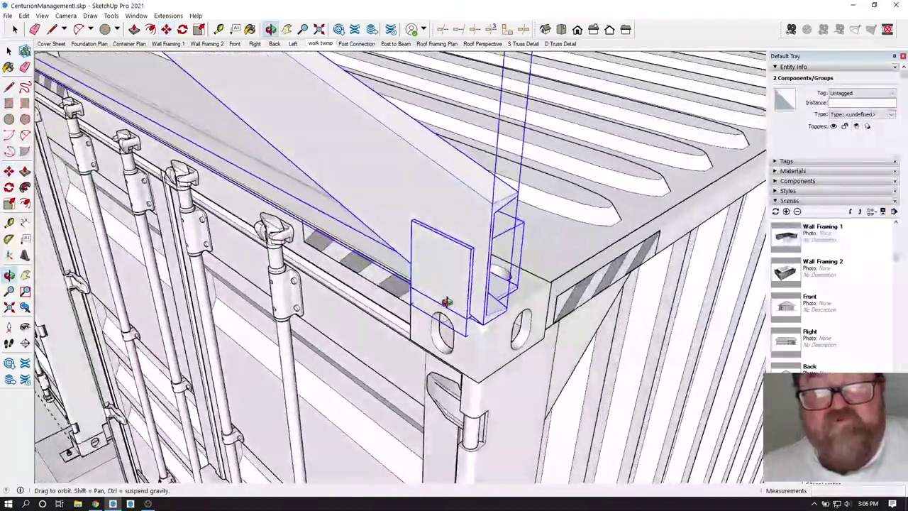
{"action": "left_click_drag", "start_coordinate": [447, 302], "coordinate": [505, 348]}
{"action": "scroll", "coordinate": [504, 348], "scroll_direction": "up", "scroll_amount": 3}
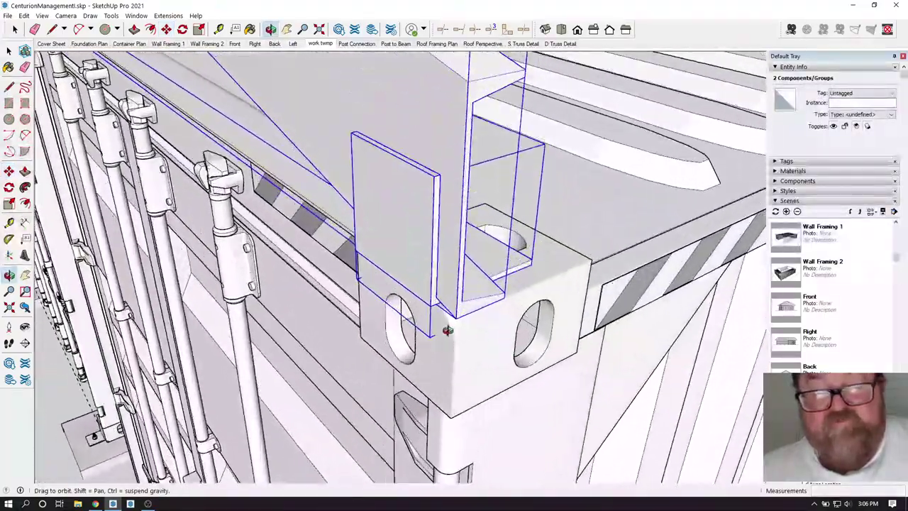
{"action": "left_click_drag", "start_coordinate": [447, 330], "coordinate": [563, 374]}
{"action": "scroll", "coordinate": [317, 438], "scroll_direction": "down", "scroll_amount": 9}
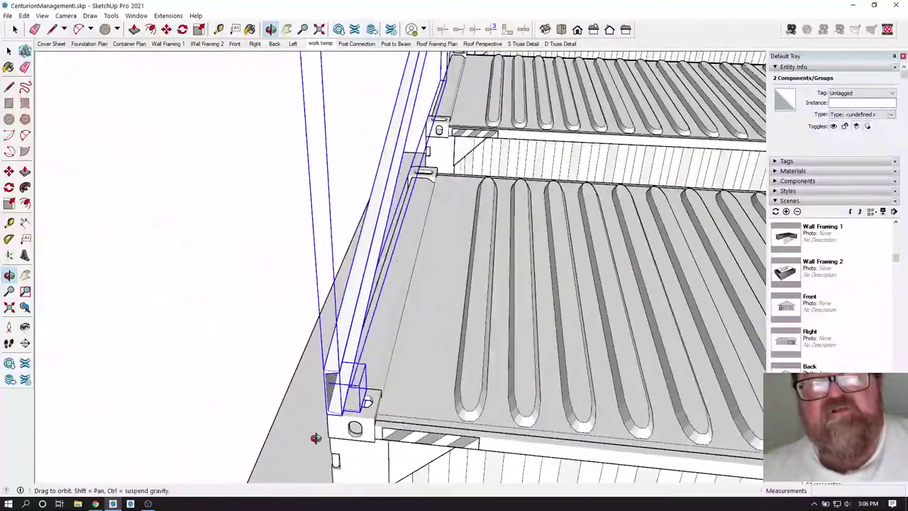
{"action": "left_click_drag", "start_coordinate": [306, 376], "coordinate": [475, 398]}
{"action": "scroll", "coordinate": [209, 369], "scroll_direction": "down", "scroll_amount": 5}
{"action": "left_click_drag", "start_coordinate": [209, 369], "coordinate": [227, 293]}
{"action": "left_click_drag", "start_coordinate": [429, 284], "coordinate": [190, 228]}
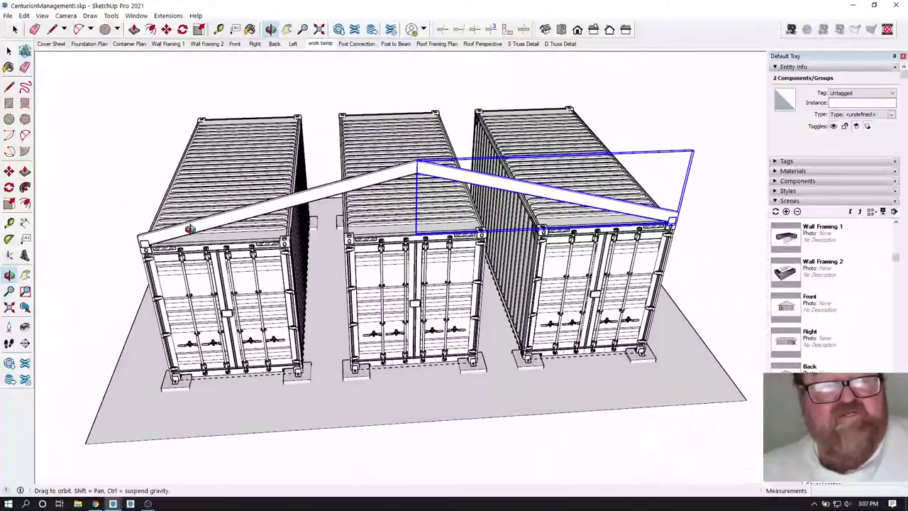
Clear the previous selection and select both ridge-joined rafters together with their two container top brackets.
{"action": "key", "text": "ctrl+t"}
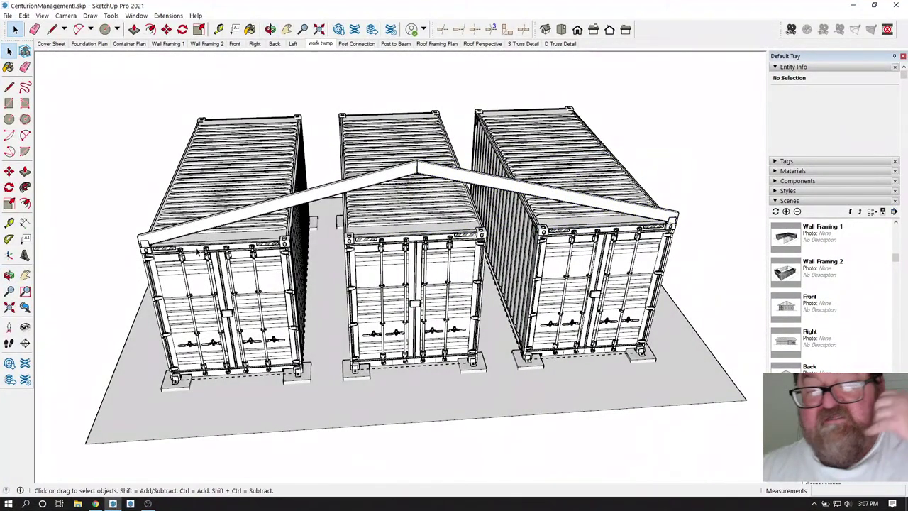
{"action": "scroll", "coordinate": [200, 250], "scroll_direction": "down", "scroll_amount": 3}
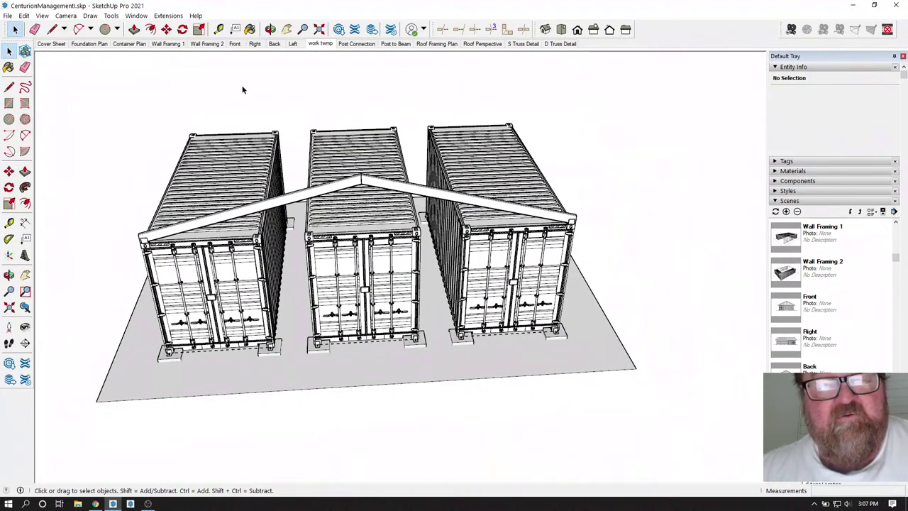
{"action": "left_click_drag", "start_coordinate": [209, 264], "coordinate": [277, 291]}
{"action": "left_click", "coordinate": [9, 50]}
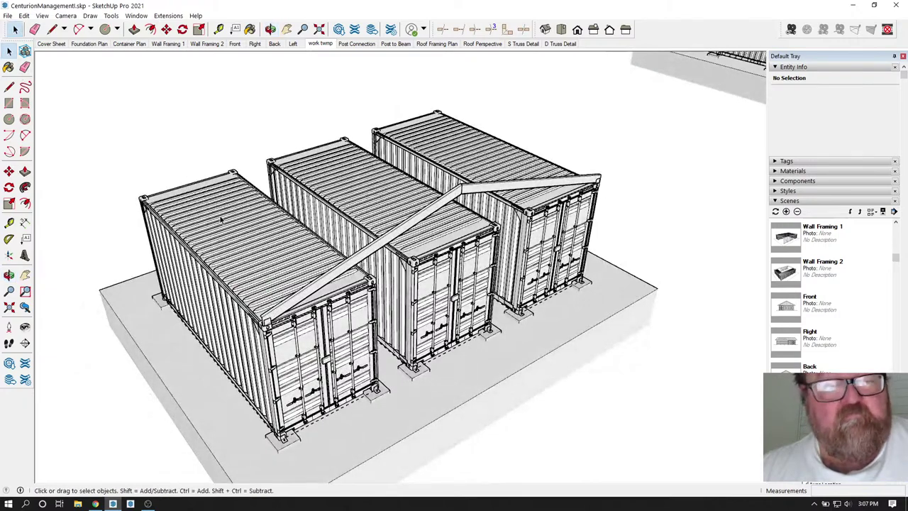
{"action": "scroll", "coordinate": [428, 235], "scroll_direction": "up", "scroll_amount": 1}
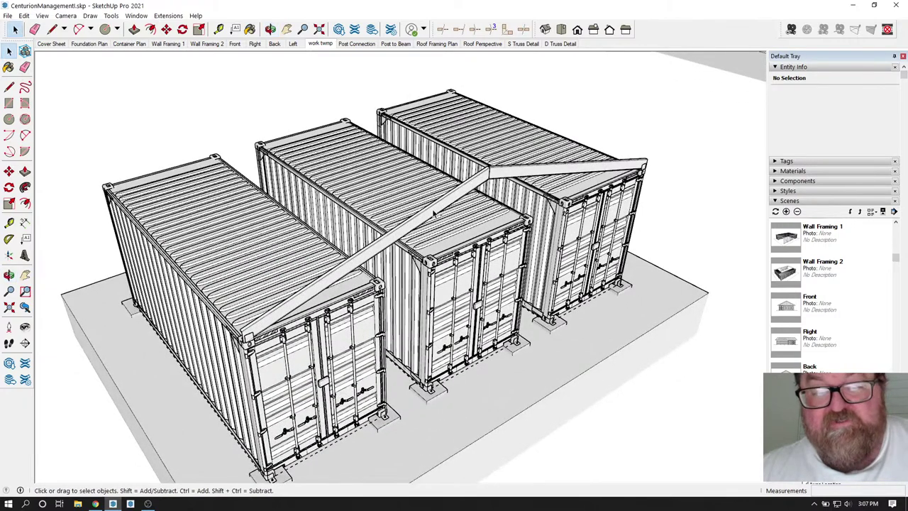
{"action": "left_click", "coordinate": [434, 213]}
{"action": "scroll", "coordinate": [276, 347], "scroll_direction": "up", "scroll_amount": 4}
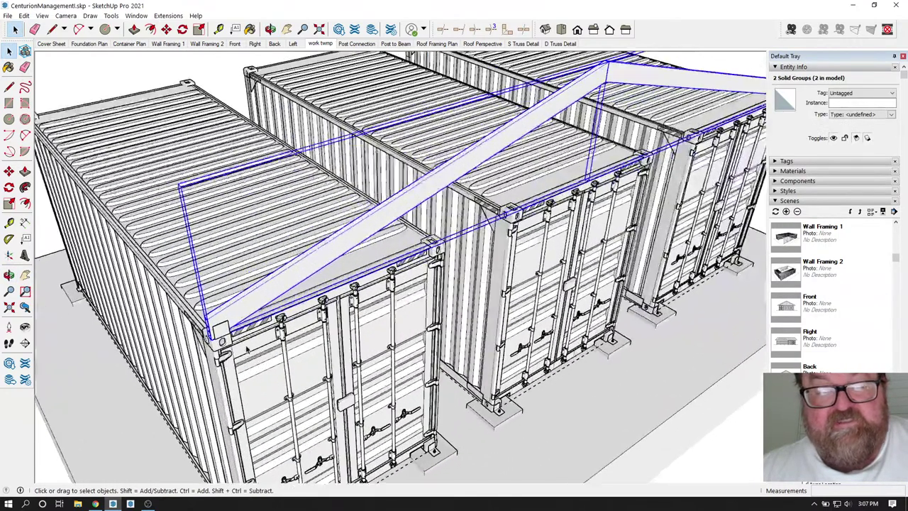
{"action": "left_click", "coordinate": [219, 330], "text": "shift"}
{"action": "scroll", "coordinate": [154, 355], "scroll_direction": "down", "scroll_amount": 4}
{"action": "scroll", "coordinate": [610, 167], "scroll_direction": "up", "scroll_amount": 3}
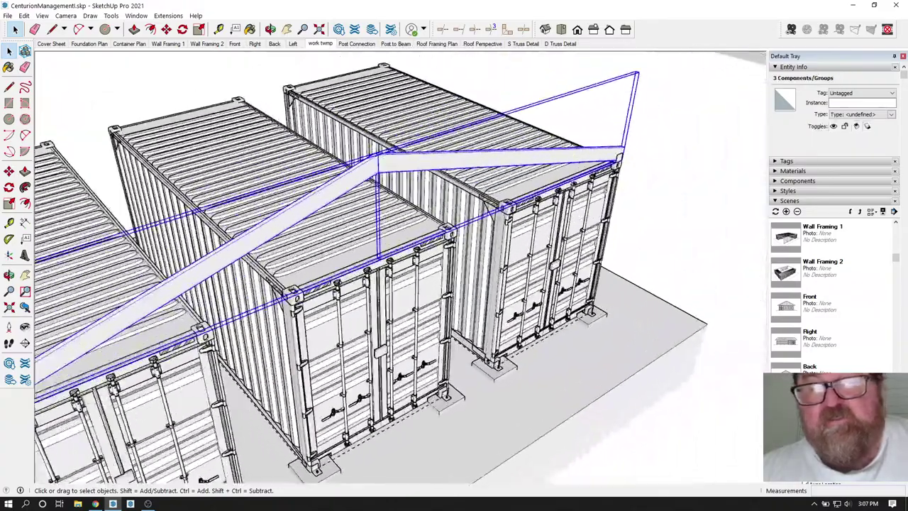
{"action": "left_click", "coordinate": [621, 155], "text": "shift"}
{"action": "scroll", "coordinate": [628, 198], "scroll_direction": "down", "scroll_amount": 4}
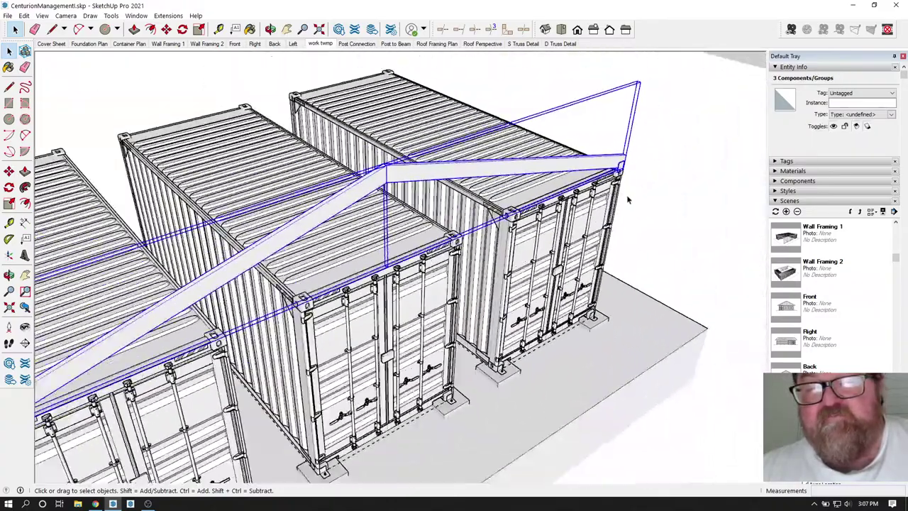
Copy the selected rafter pair and brackets along the containers' length toward the end opposite the doors.
{"action": "left_click", "coordinate": [270, 29]}
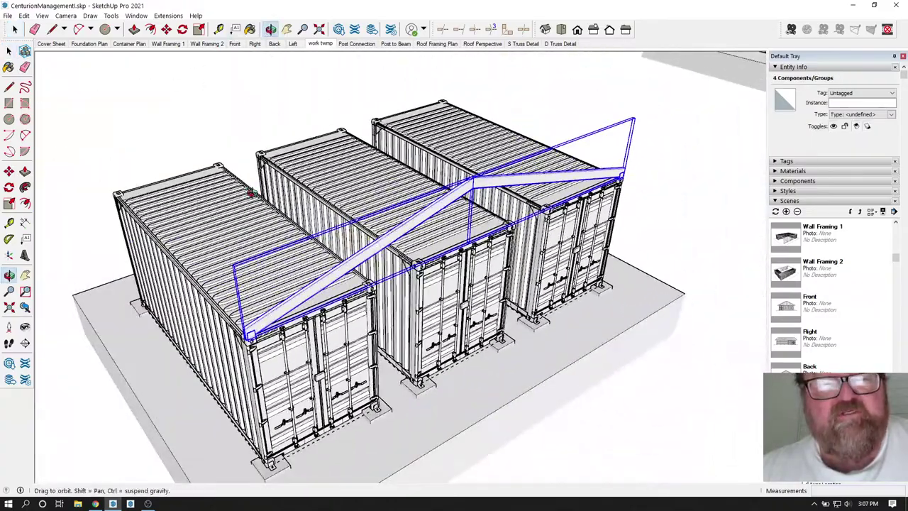
{"action": "left_click_drag", "start_coordinate": [369, 213], "coordinate": [460, 234]}
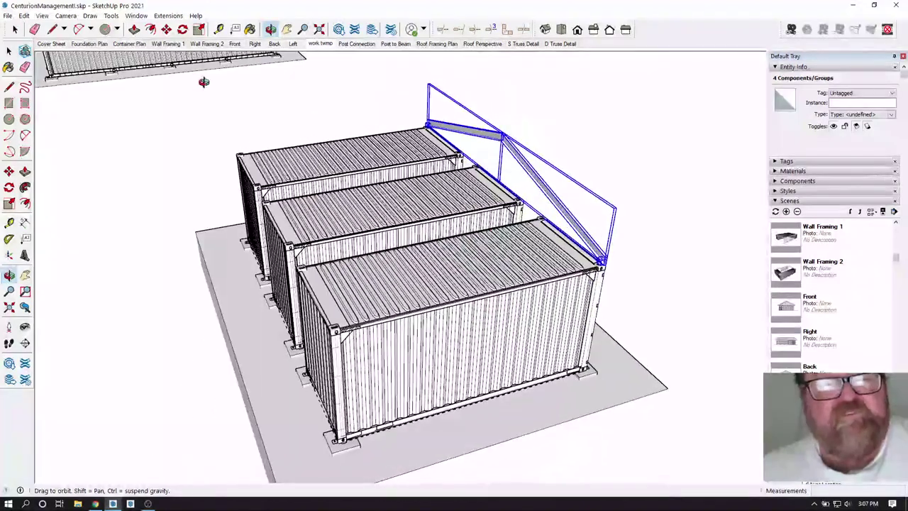
{"action": "left_click", "coordinate": [166, 29]}
{"action": "scroll", "coordinate": [298, 136], "scroll_direction": "down", "scroll_amount": 2}
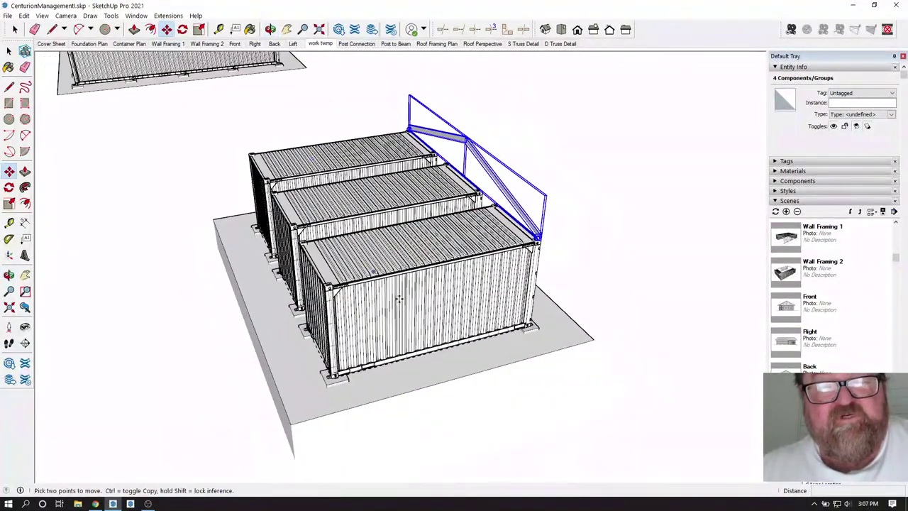
{"action": "left_click", "coordinate": [513, 362]}
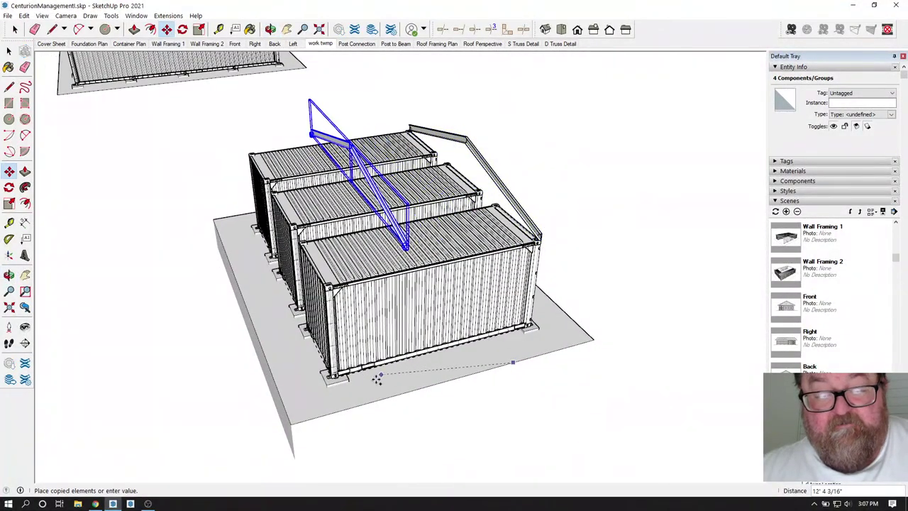
Place a copy of the selected rafter assembly toward the containers' opposite end and mirror it with a green-axis scale of -1.
{"action": "left_click", "coordinate": [348, 408]}
{"action": "scroll", "coordinate": [309, 195], "scroll_direction": "up", "scroll_amount": 7}
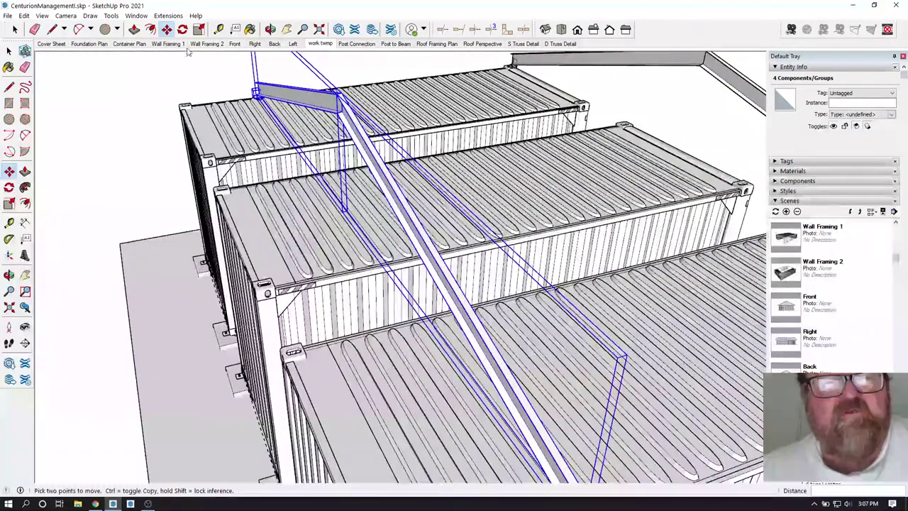
{"action": "left_click", "coordinate": [200, 29]}
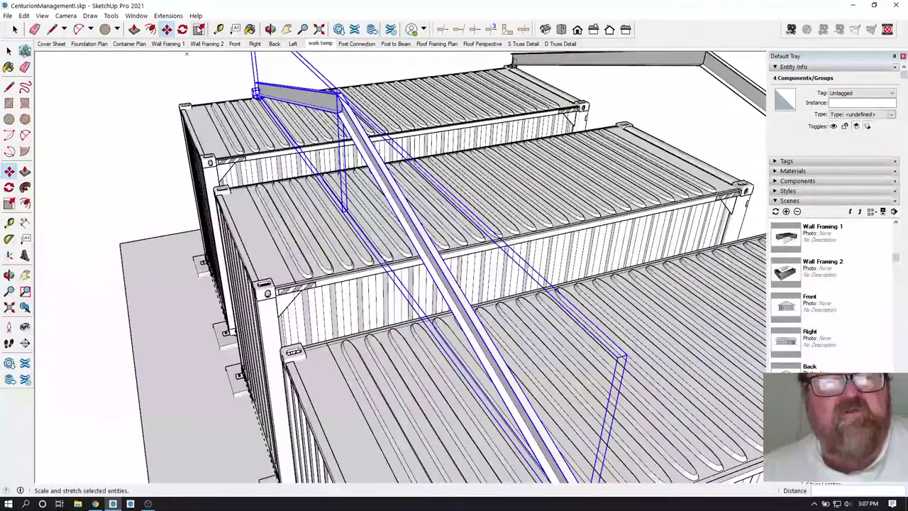
{"action": "scroll", "coordinate": [344, 157], "scroll_direction": "up", "scroll_amount": 2}
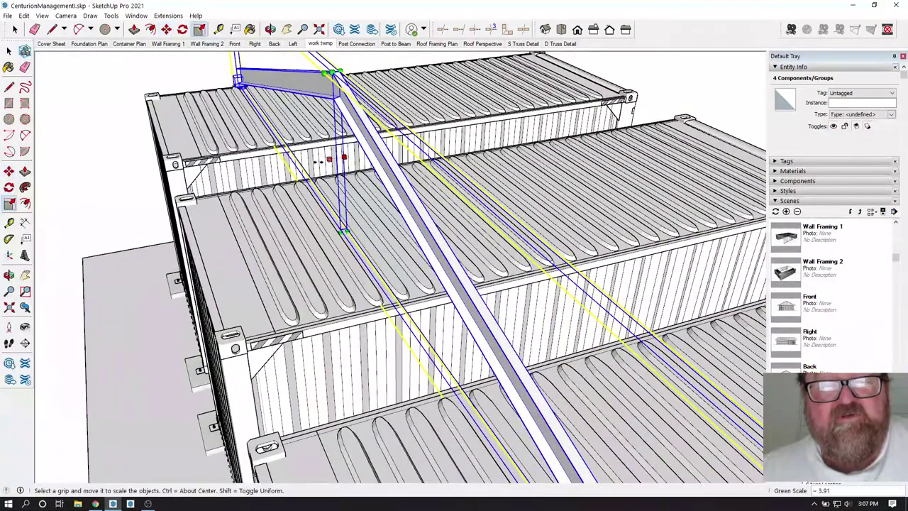
{"action": "left_click_drag", "start_coordinate": [318, 162], "coordinate": [256, 177]}
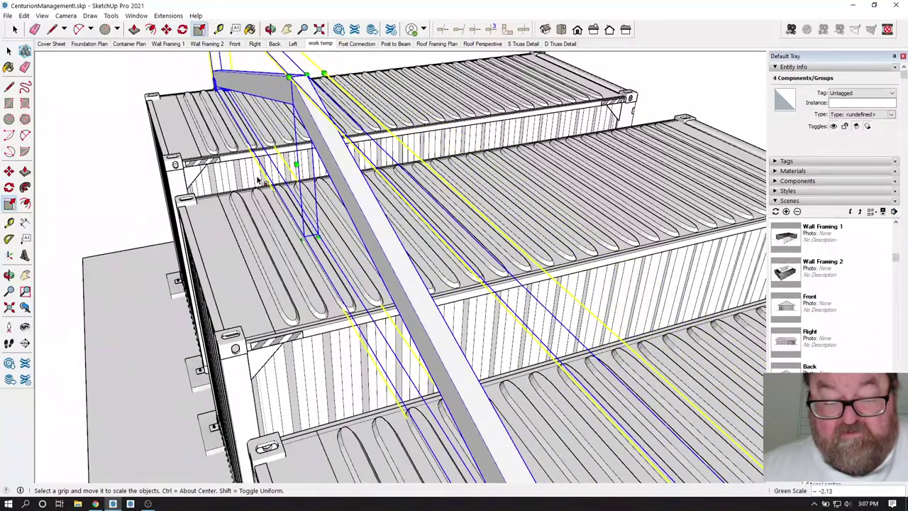
{"action": "key", "text": "Return"}
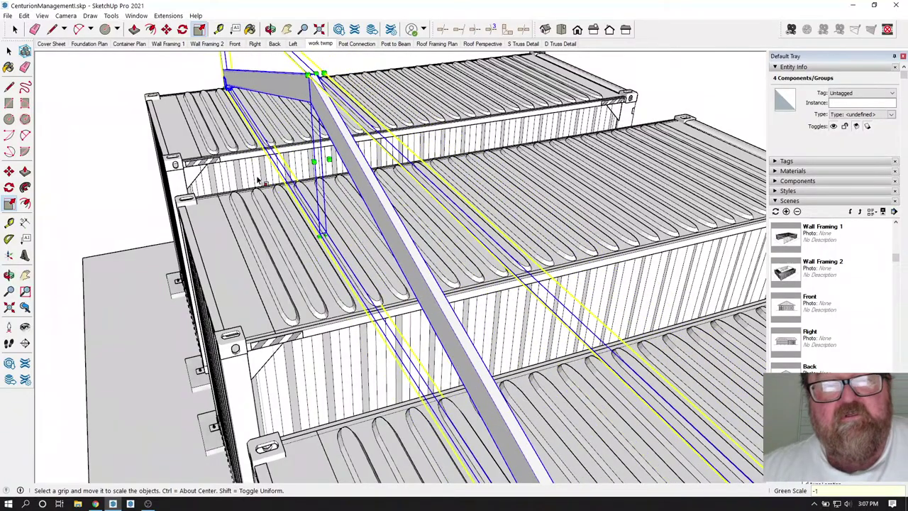
Move the mirrored rafter assembly about 3' 5 5/8" along the green axis so its end bracket sits on the outer container's corner casting.
{"action": "scroll", "coordinate": [263, 170], "scroll_direction": "down", "scroll_amount": 5}
{"action": "scroll", "coordinate": [339, 282], "scroll_direction": "up", "scroll_amount": 8}
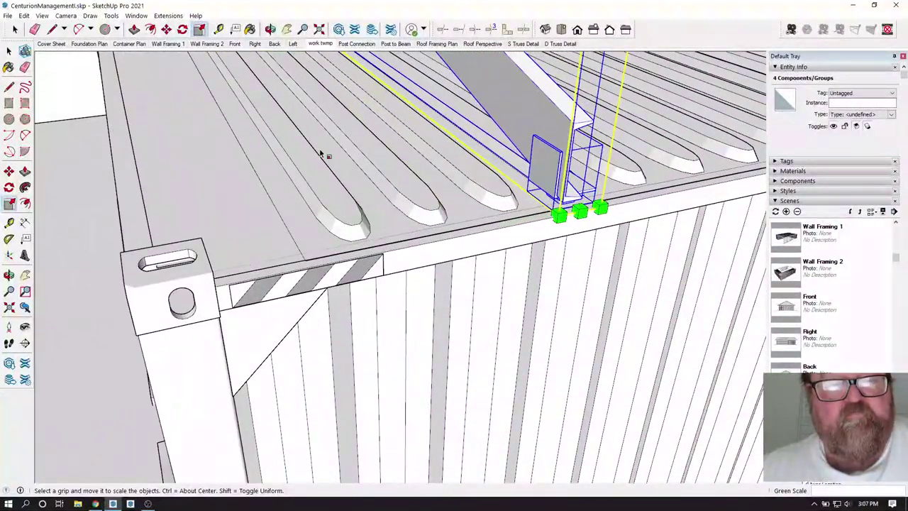
{"action": "left_click", "coordinate": [166, 29]}
{"action": "scroll", "coordinate": [522, 191], "scroll_direction": "up", "scroll_amount": 5}
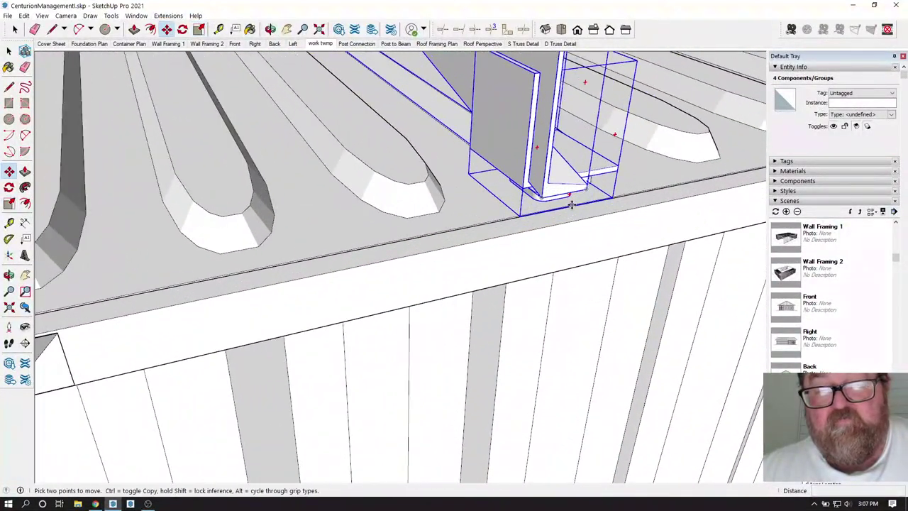
{"action": "left_click", "coordinate": [518, 177]}
{"action": "scroll", "coordinate": [518, 177], "scroll_direction": "down", "scroll_amount": 10}
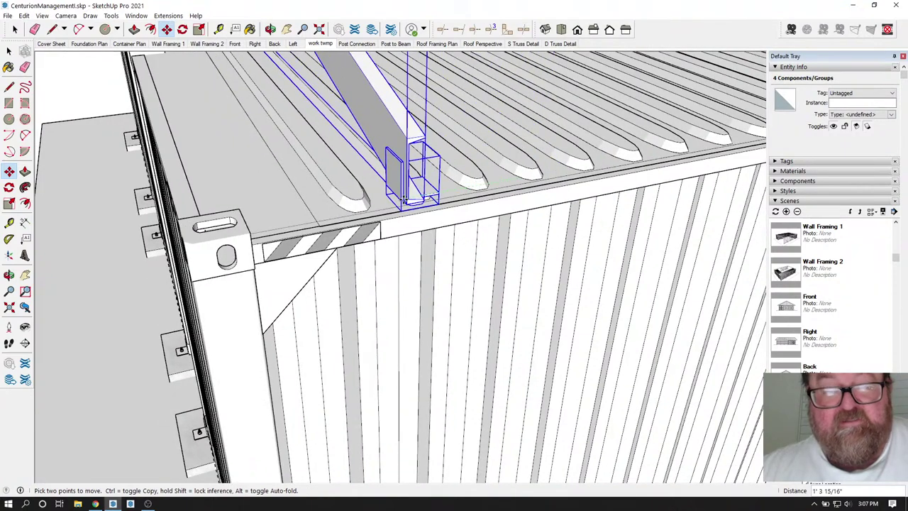
{"action": "scroll", "coordinate": [163, 227], "scroll_direction": "up", "scroll_amount": 2}
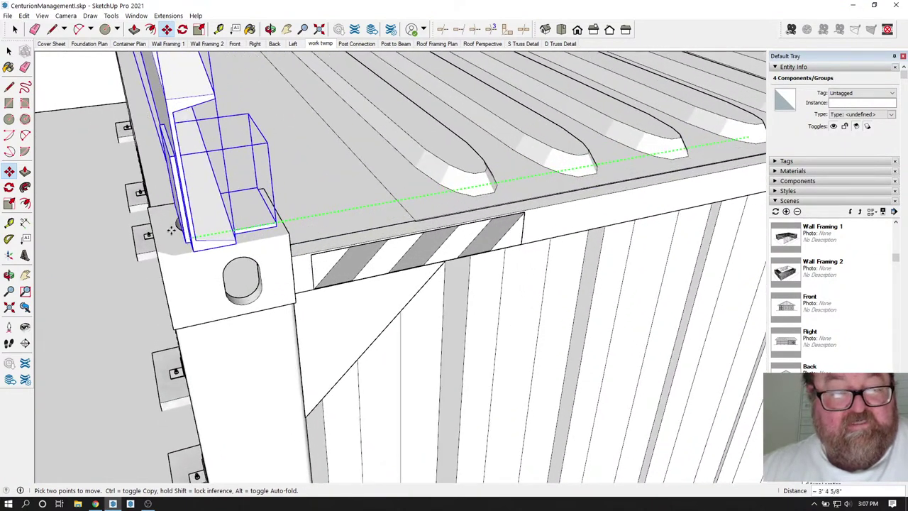
{"action": "left_click", "coordinate": [154, 234]}
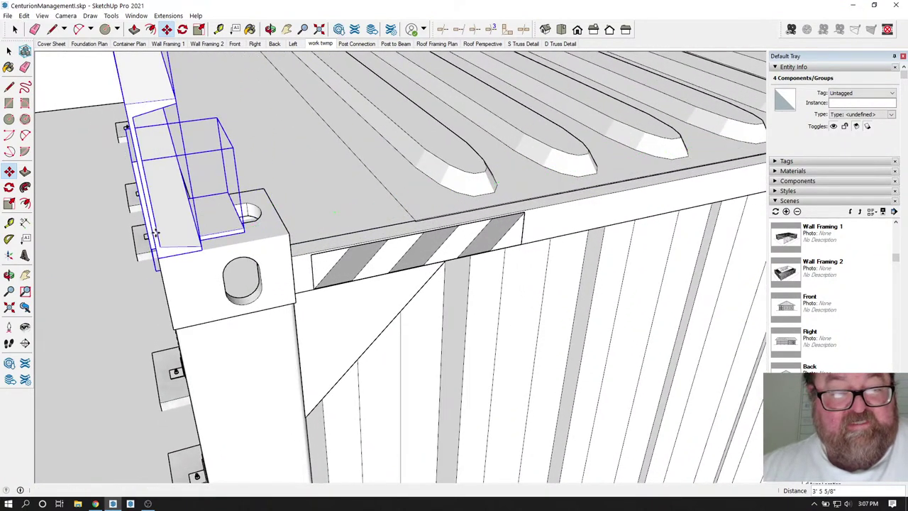
Inspect how the mirrored rafter's bracket sits on the container corner casting, and clear the selection.
{"action": "left_click", "coordinate": [270, 29]}
{"action": "left_click_drag", "start_coordinate": [284, 227], "coordinate": [424, 201]}
{"action": "scroll", "coordinate": [193, 354], "scroll_direction": "up", "scroll_amount": 3}
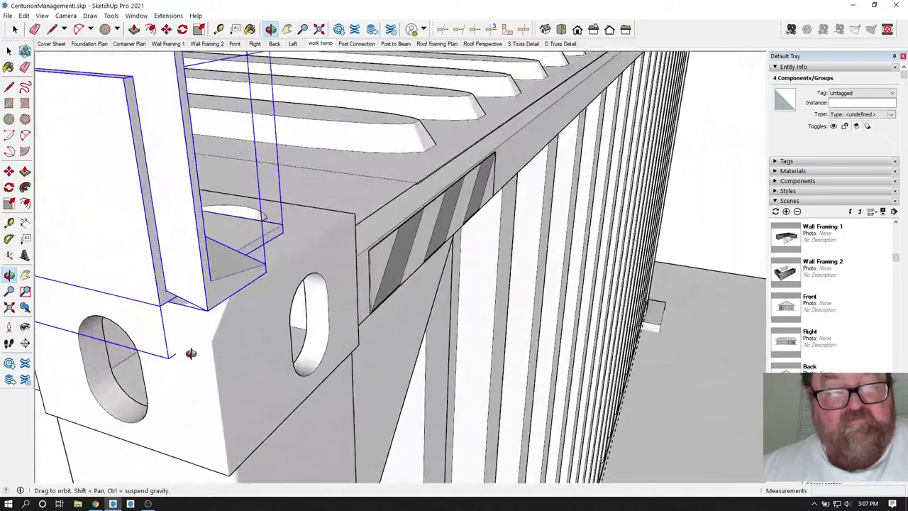
{"action": "left_click_drag", "start_coordinate": [191, 353], "coordinate": [243, 371]}
{"action": "scroll", "coordinate": [314, 370], "scroll_direction": "down", "scroll_amount": 6}
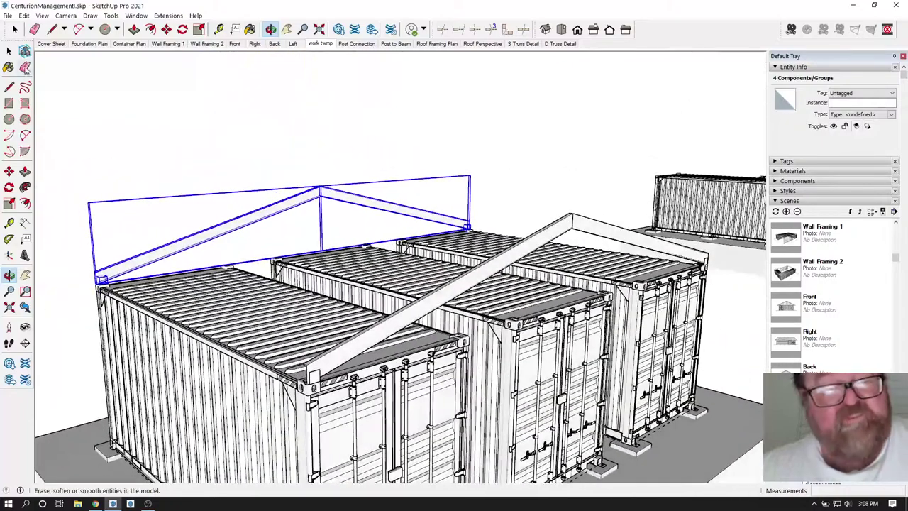
{"action": "left_click", "coordinate": [14, 29]}
{"action": "left_click", "coordinate": [197, 122]}
{"action": "scroll", "coordinate": [315, 214], "scroll_direction": "down", "scroll_amount": 4}
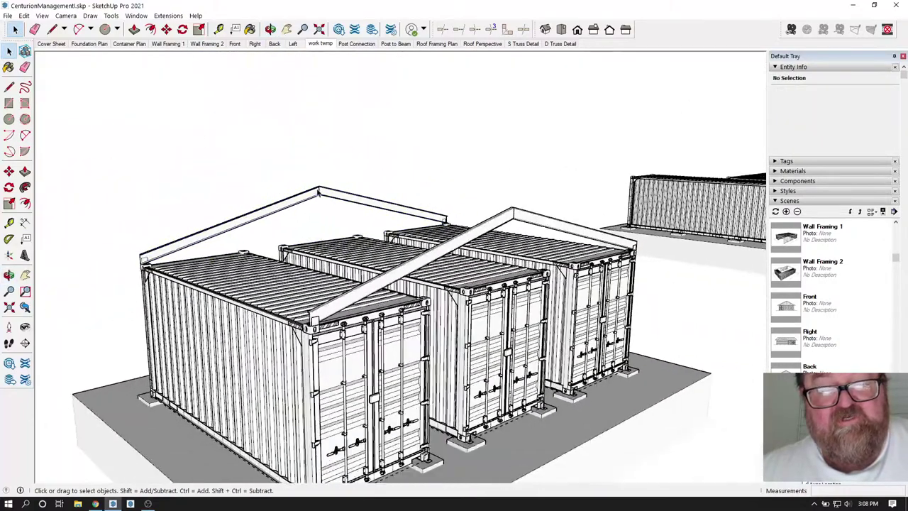
Examine the two end rafter pairs spanning the three containers from several angles, including the door side and roofs.
{"action": "left_click", "coordinate": [270, 29]}
{"action": "left_click_drag", "start_coordinate": [305, 334], "coordinate": [259, 343]}
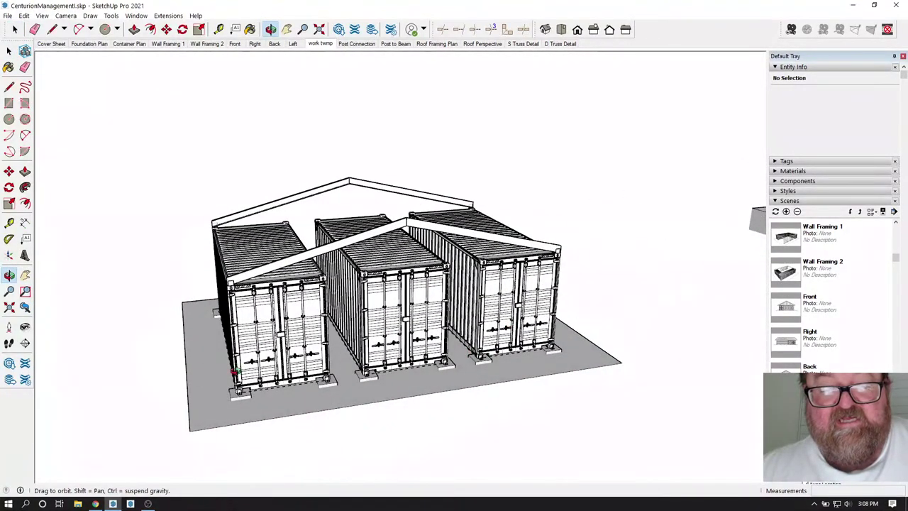
{"action": "left_click_drag", "start_coordinate": [246, 360], "coordinate": [448, 301]}
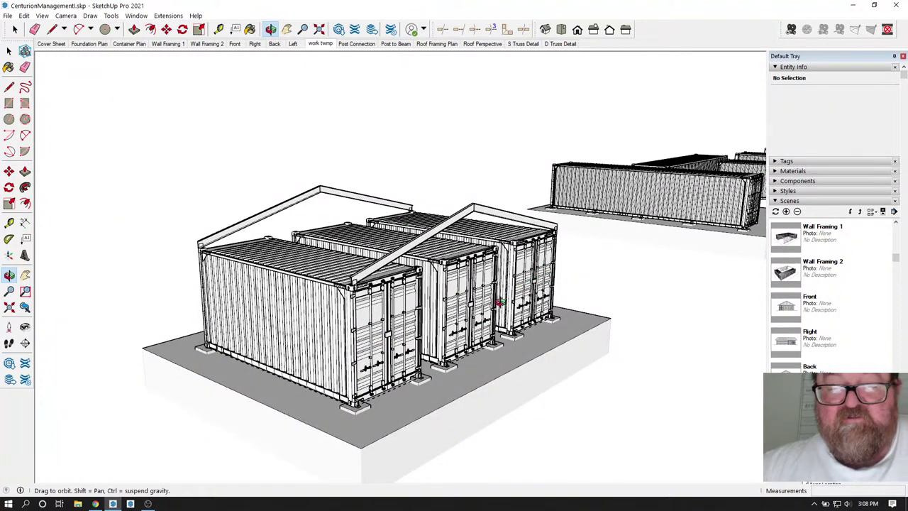
{"action": "scroll", "coordinate": [509, 325], "scroll_direction": "up", "scroll_amount": 6}
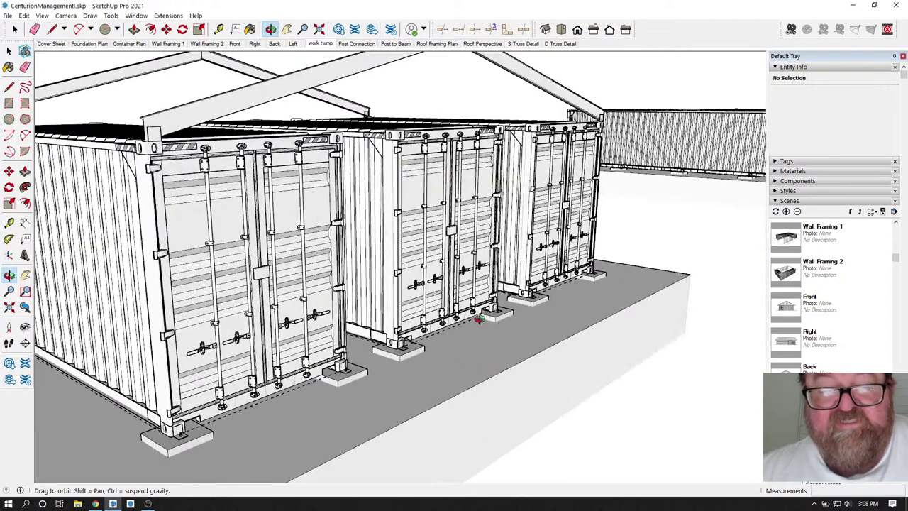
{"action": "scroll", "coordinate": [479, 320], "scroll_direction": "down", "scroll_amount": 4}
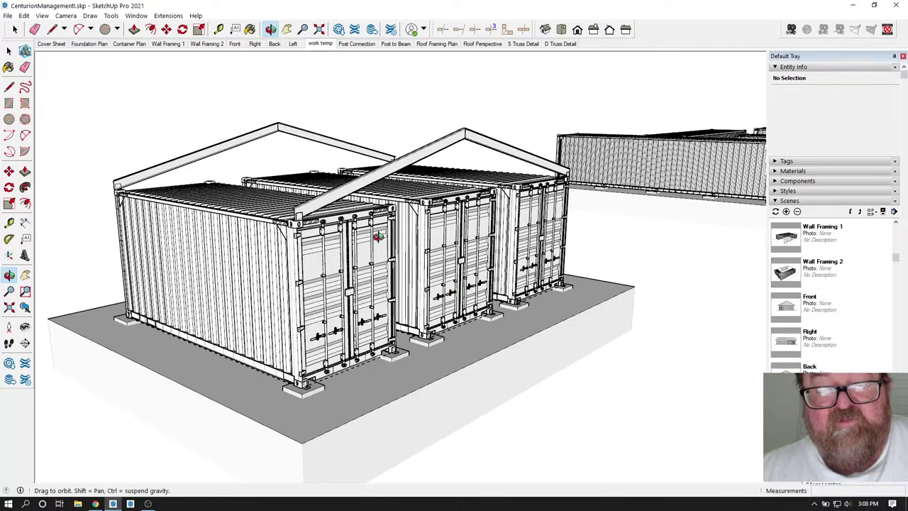
{"action": "left_click_drag", "start_coordinate": [453, 249], "coordinate": [427, 216]}
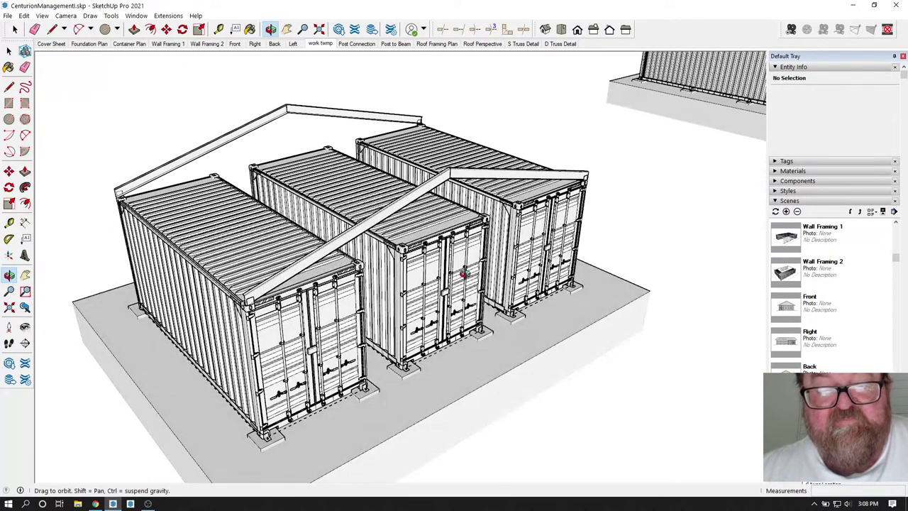
{"action": "scroll", "coordinate": [509, 270], "scroll_direction": "down", "scroll_amount": 2}
{"action": "left_click_drag", "start_coordinate": [328, 337], "coordinate": [353, 286]}
{"action": "scroll", "coordinate": [353, 245], "scroll_direction": "up", "scroll_amount": 3}
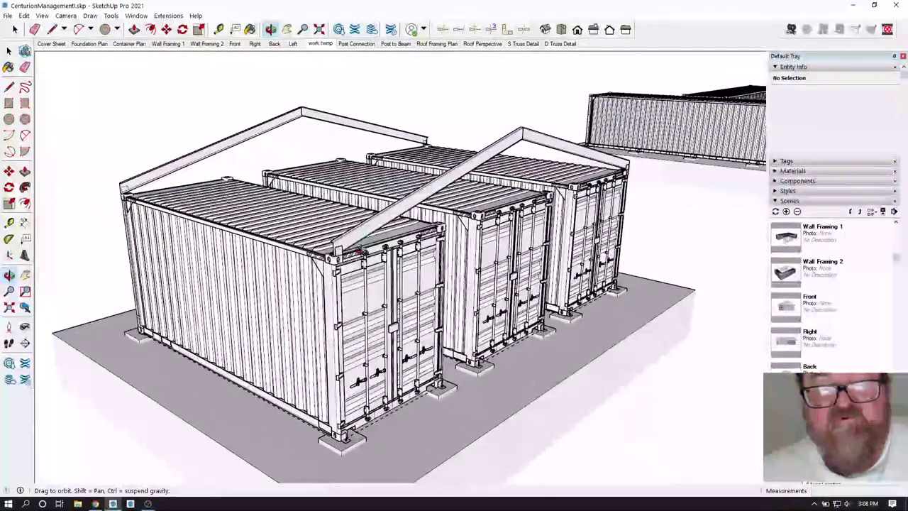
{"action": "left_click_drag", "start_coordinate": [360, 250], "coordinate": [364, 286]}
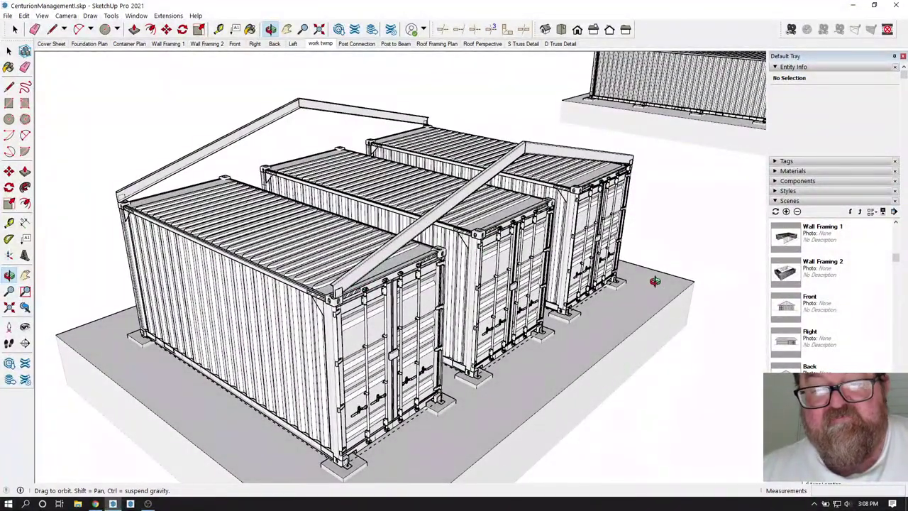
{"action": "scroll", "coordinate": [637, 287], "scroll_direction": "down", "scroll_amount": 2}
{"action": "scroll", "coordinate": [448, 284], "scroll_direction": "up", "scroll_amount": 3}
{"action": "left_click_drag", "start_coordinate": [451, 279], "coordinate": [446, 306]}
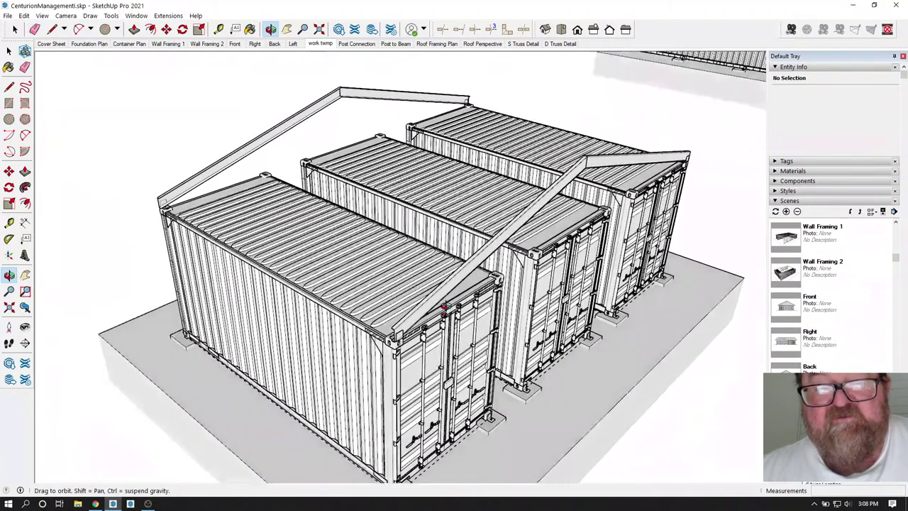
{"action": "scroll", "coordinate": [444, 307], "scroll_direction": "down", "scroll_amount": 3}
{"action": "scroll", "coordinate": [472, 276], "scroll_direction": "up", "scroll_amount": 3}
Check the live stream page in Chrome, return to SketchUp and examine the door-end rafter's C-channel profile at the container corner.
{"action": "left_click", "coordinate": [95, 504]}
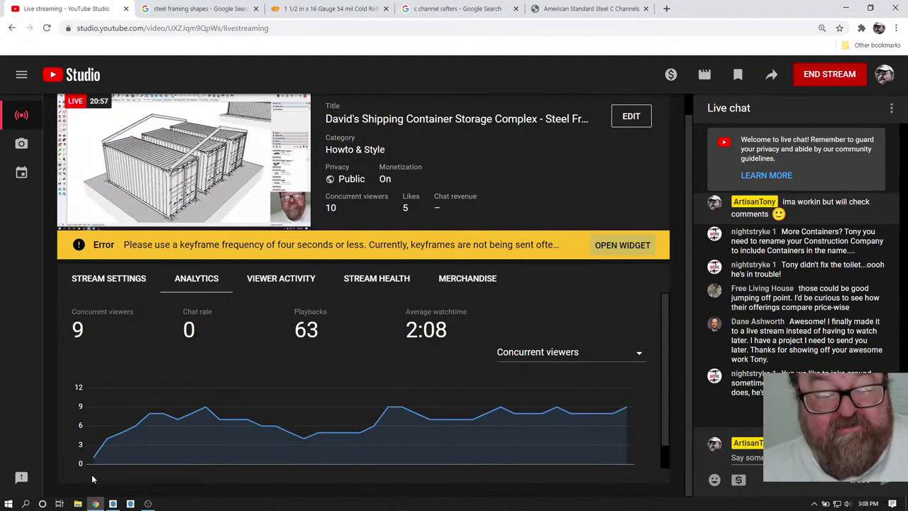
{"action": "left_click", "coordinate": [113, 503]}
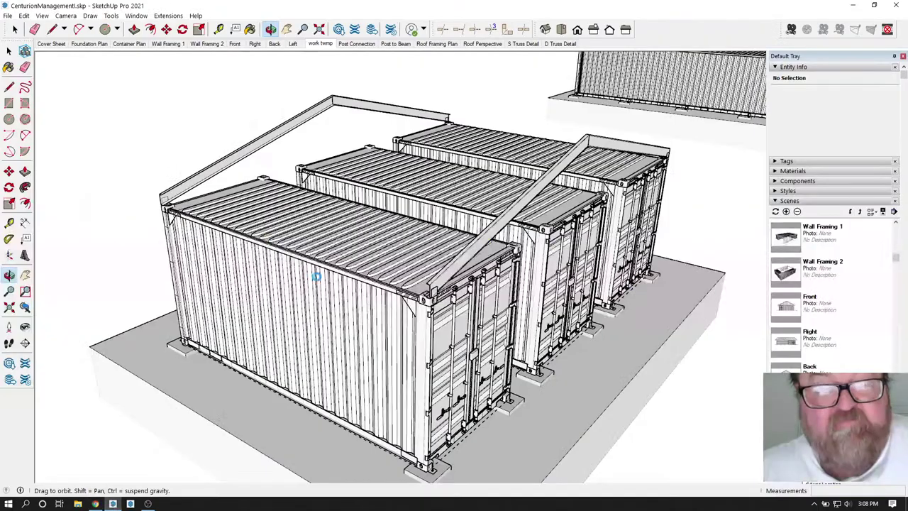
{"action": "scroll", "coordinate": [369, 290], "scroll_direction": "down", "scroll_amount": 2}
{"action": "scroll", "coordinate": [394, 299], "scroll_direction": "up", "scroll_amount": 5}
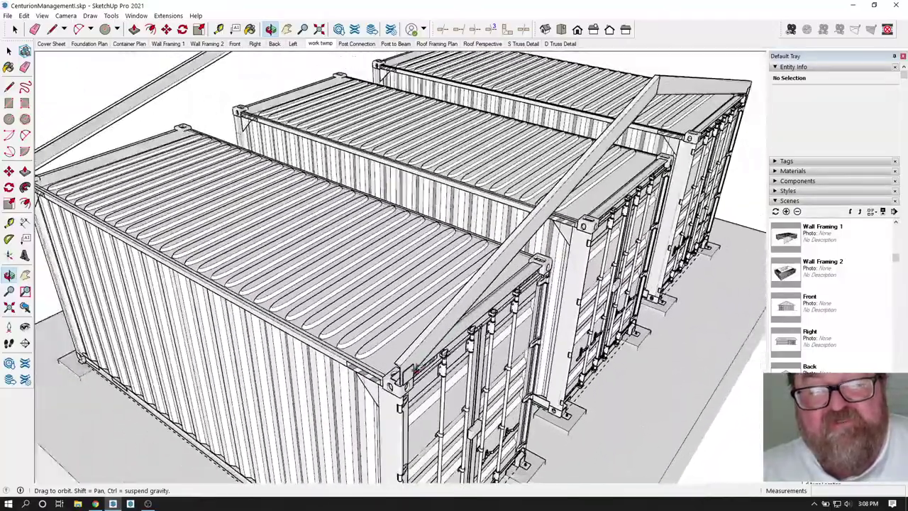
{"action": "left_click_drag", "start_coordinate": [416, 369], "coordinate": [592, 184]}
{"action": "scroll", "coordinate": [423, 299], "scroll_direction": "down", "scroll_amount": 5}
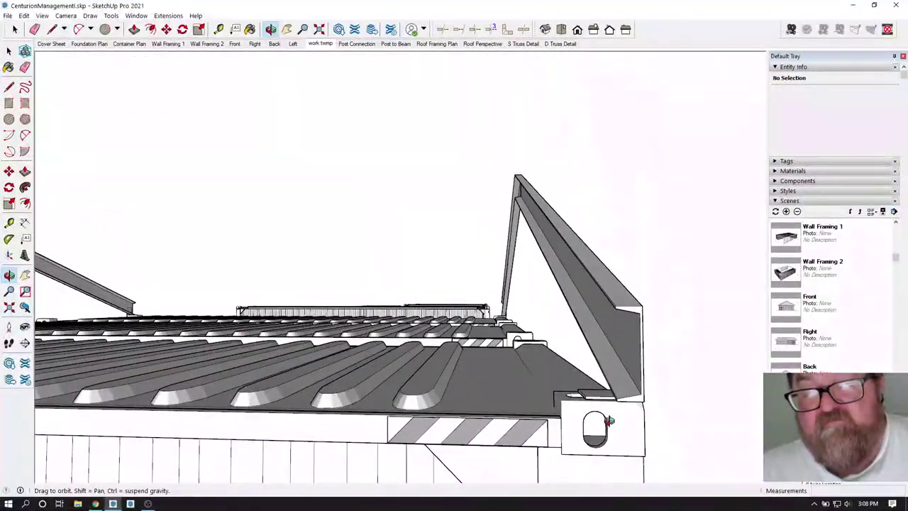
{"action": "left_click_drag", "start_coordinate": [609, 421], "coordinate": [506, 243]}
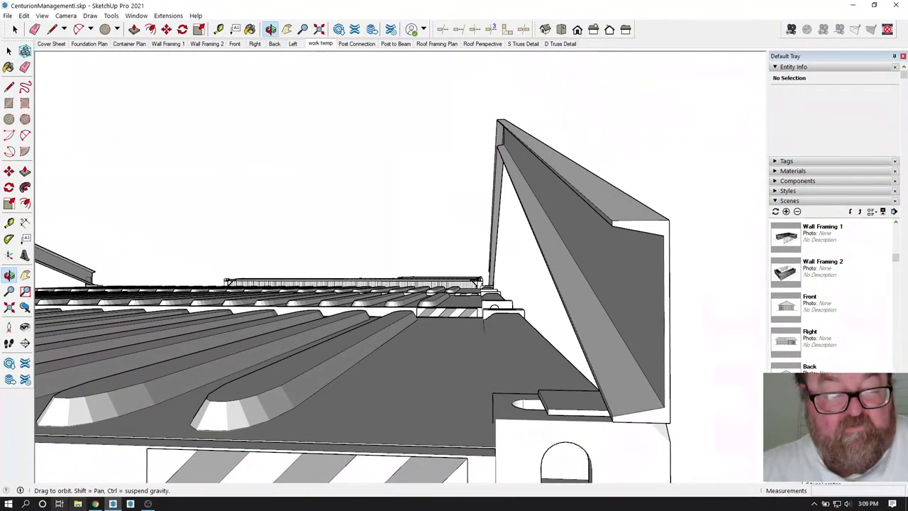
Switch to Chrome and look through the open steel framing pages to the American Standard Steel C Channels reference.
{"action": "left_click", "coordinate": [96, 505]}
{"action": "left_click", "coordinate": [317, 8]}
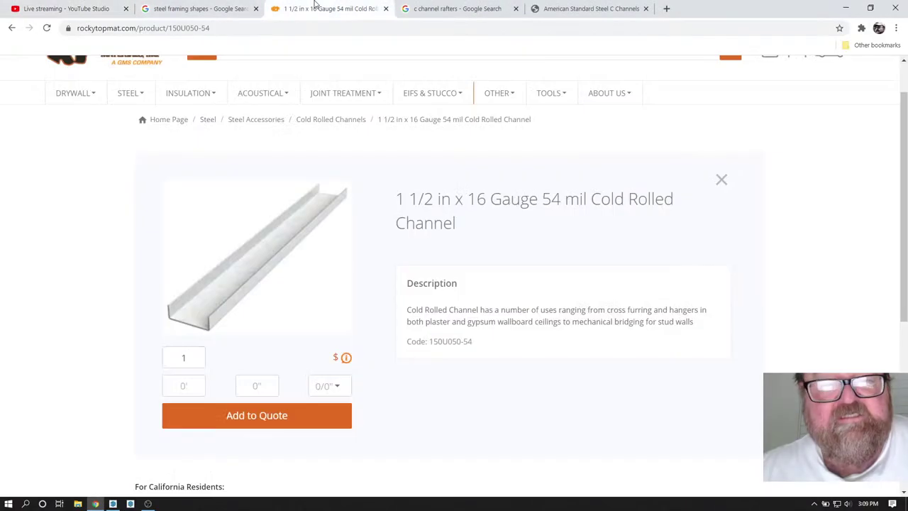
{"action": "left_click", "coordinate": [228, 8]}
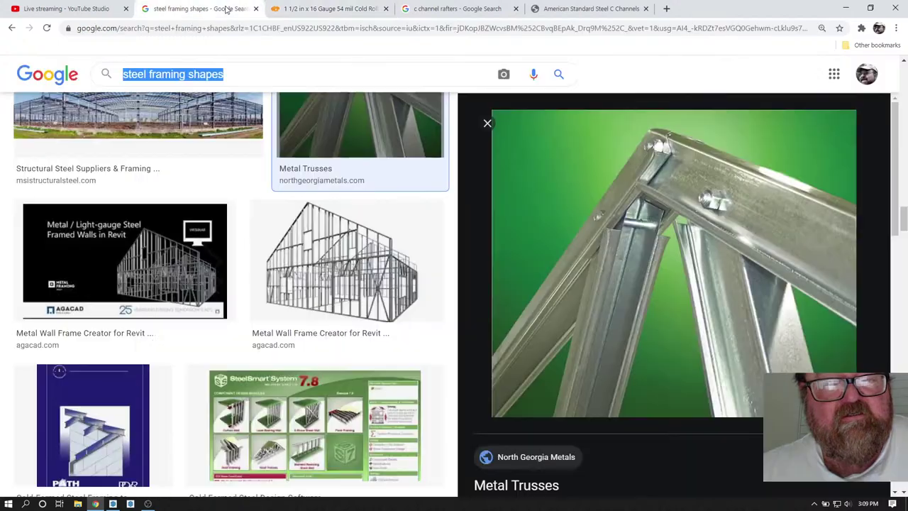
{"action": "left_click", "coordinate": [465, 9]}
{"action": "left_click", "coordinate": [575, 6]}
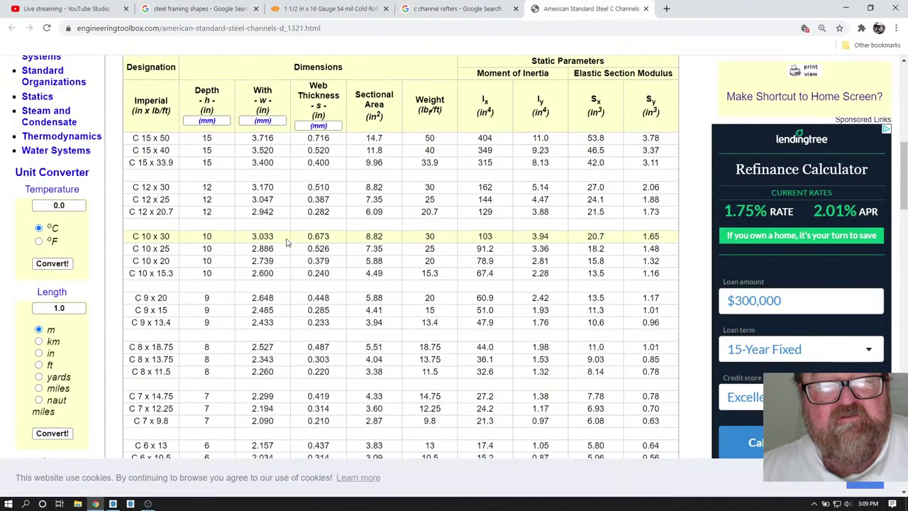
Examine the depth, width and web thickness of the listed C channel sizes in the dimensions table, and return to SketchUp.
{"action": "scroll", "coordinate": [284, 234], "scroll_direction": "up", "scroll_amount": 10}
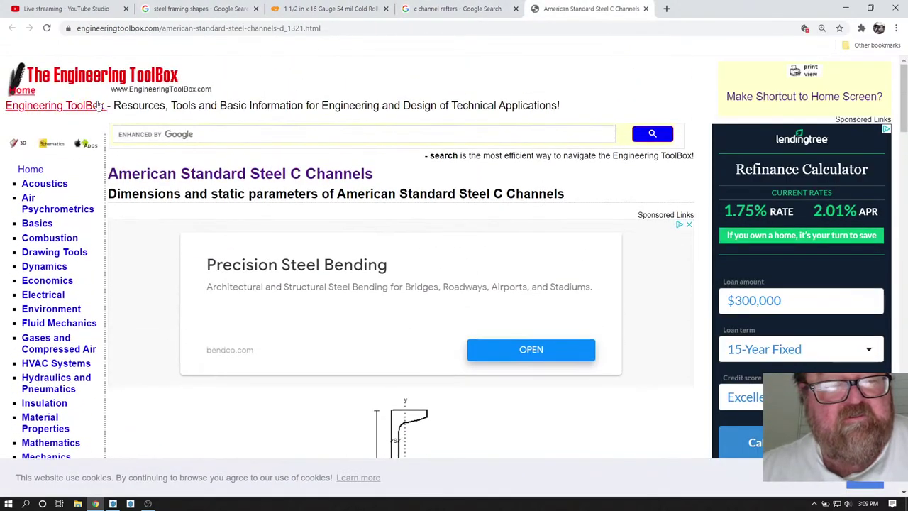
{"action": "scroll", "coordinate": [141, 257], "scroll_direction": "down", "scroll_amount": 5}
{"action": "scroll", "coordinate": [189, 276], "scroll_direction": "down", "scroll_amount": 2}
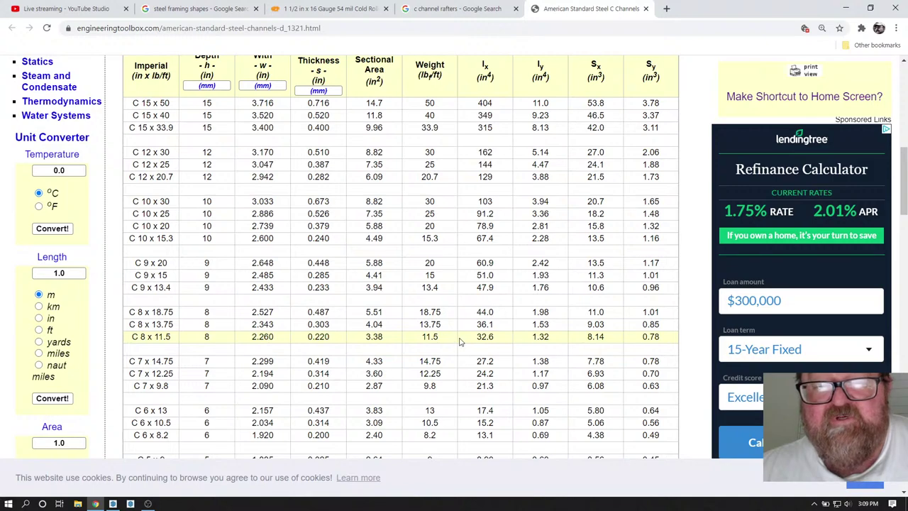
{"action": "scroll", "coordinate": [376, 340], "scroll_direction": "up", "scroll_amount": 1}
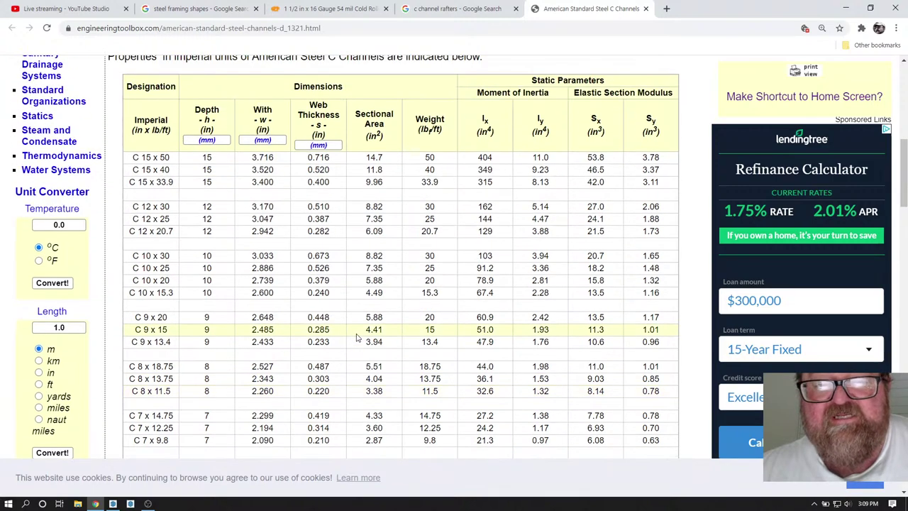
{"action": "scroll", "coordinate": [358, 337], "scroll_direction": "down", "scroll_amount": 2}
{"action": "scroll", "coordinate": [383, 307], "scroll_direction": "up", "scroll_amount": 2}
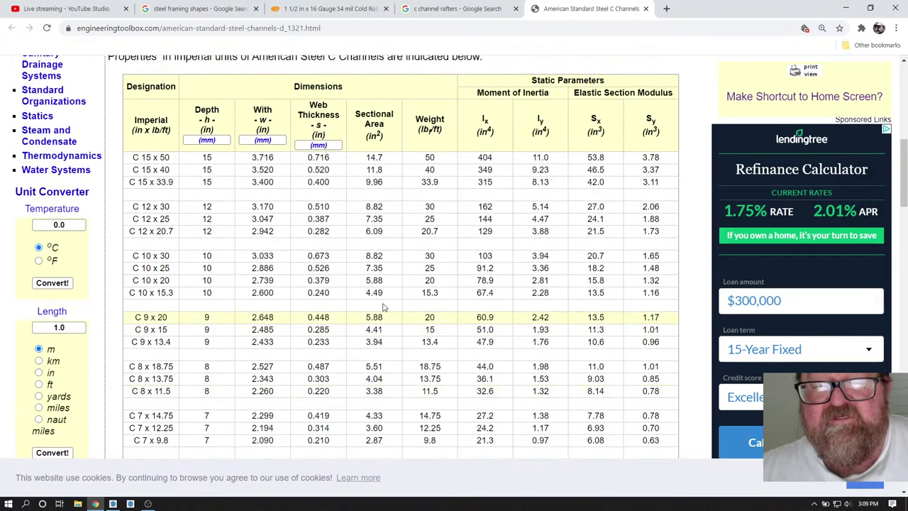
{"action": "scroll", "coordinate": [425, 311], "scroll_direction": "down", "scroll_amount": 3}
{"action": "scroll", "coordinate": [199, 323], "scroll_direction": "up", "scroll_amount": 1}
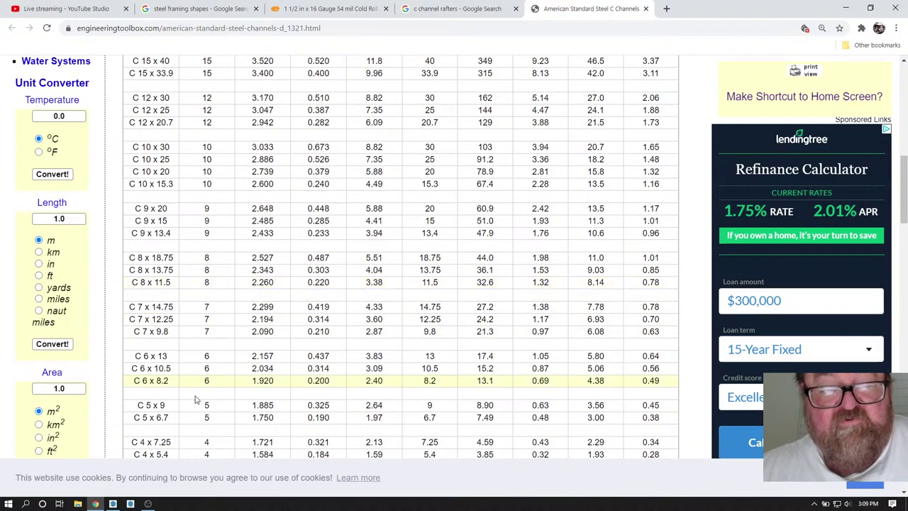
{"action": "left_click", "coordinate": [112, 503]}
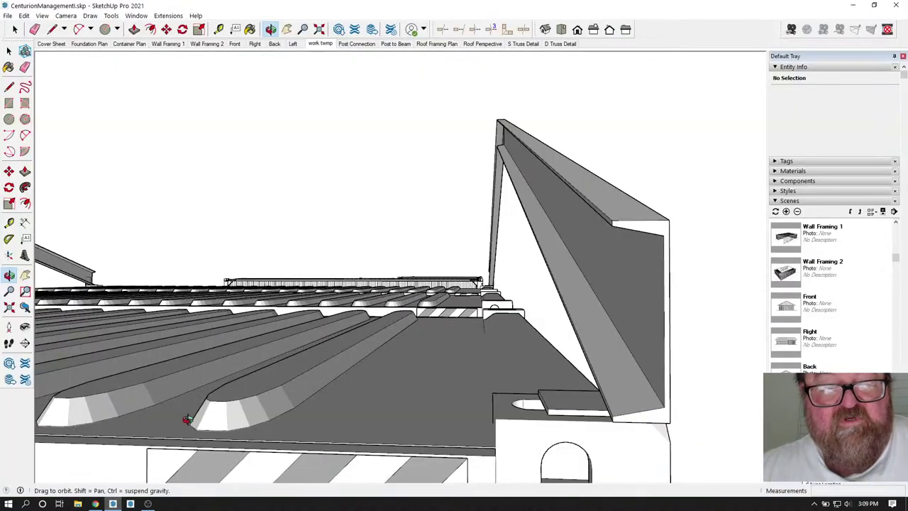
Examine the door-end rafter's C-channel profile at the container corner and both rafter pairs across the three containers.
{"action": "left_click_drag", "start_coordinate": [607, 275], "coordinate": [602, 190]}
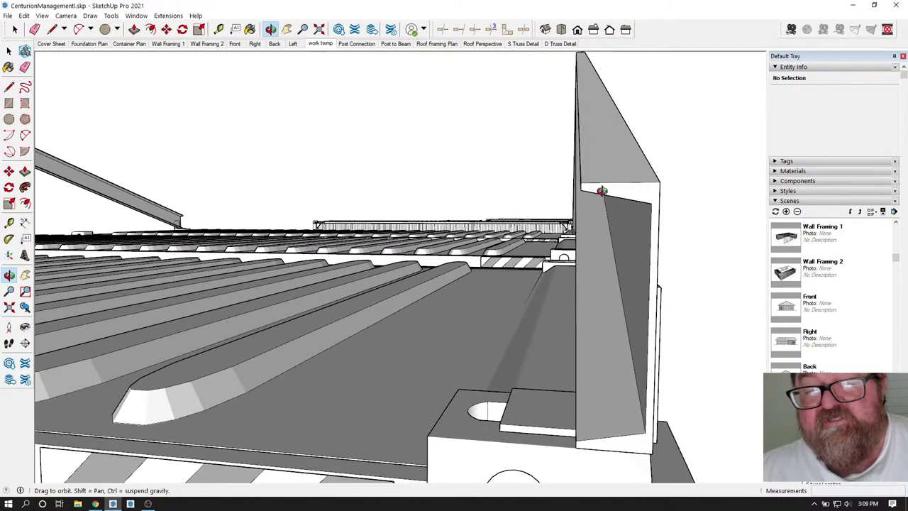
{"action": "left_click_drag", "start_coordinate": [625, 235], "coordinate": [606, 200]}
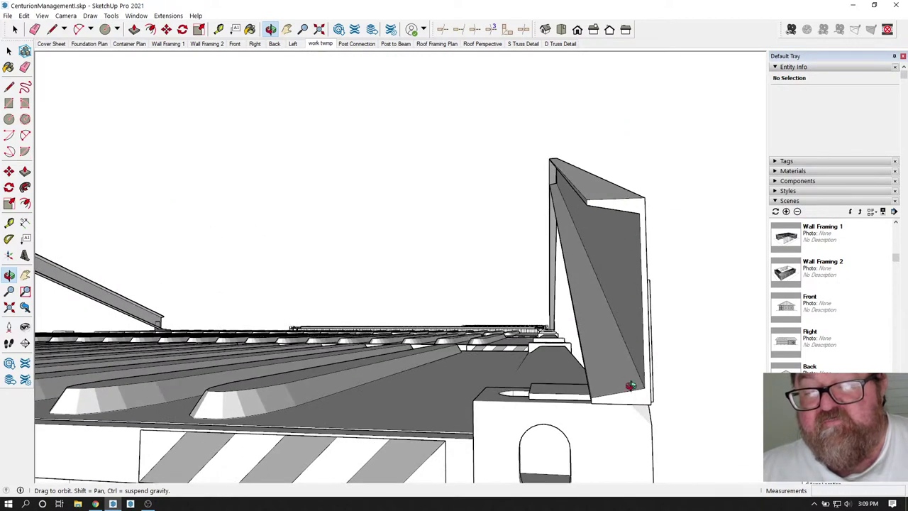
{"action": "left_click_drag", "start_coordinate": [630, 386], "coordinate": [624, 402]}
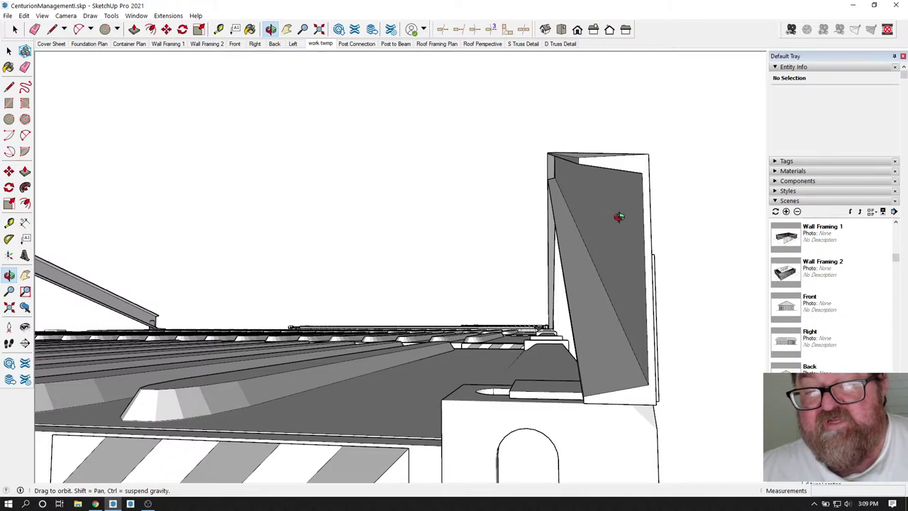
{"action": "left_click_drag", "start_coordinate": [619, 217], "coordinate": [582, 359]}
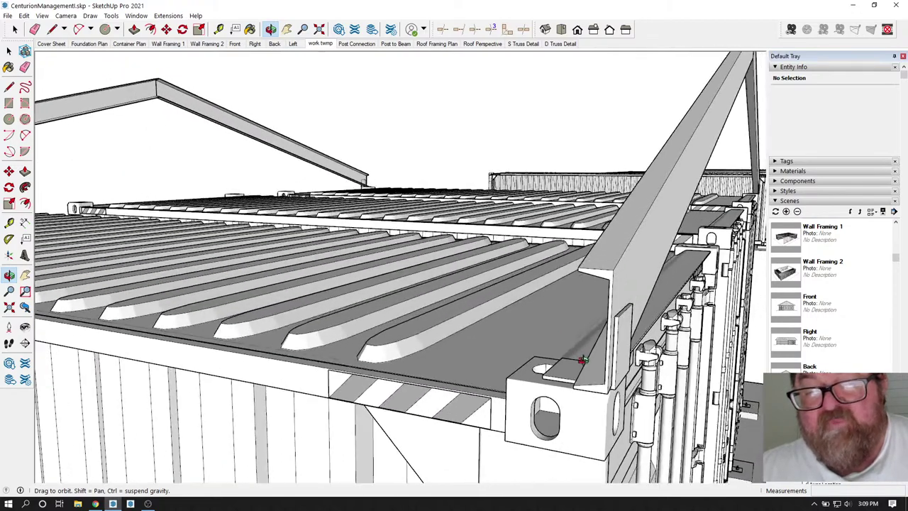
{"action": "scroll", "coordinate": [582, 360], "scroll_direction": "down", "scroll_amount": 10}
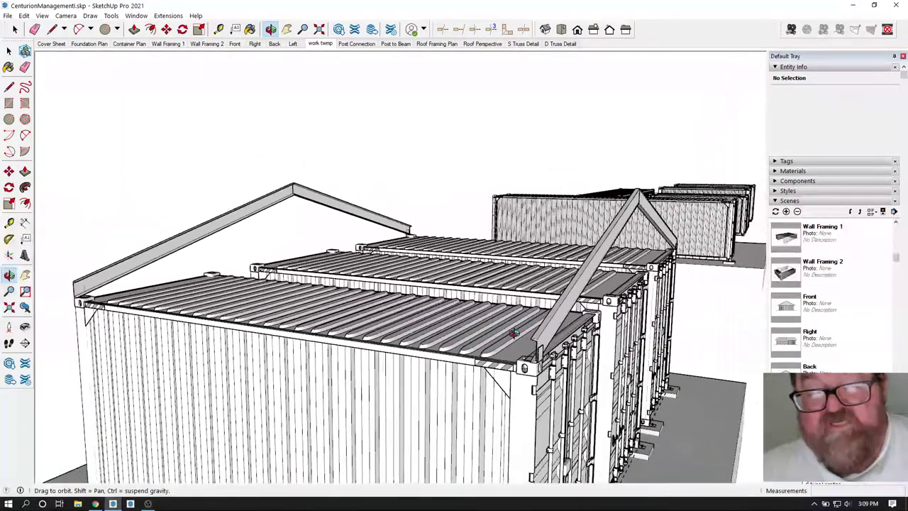
{"action": "left_click_drag", "start_coordinate": [513, 334], "coordinate": [440, 355]}
{"action": "scroll", "coordinate": [454, 384], "scroll_direction": "down", "scroll_amount": 4}
{"action": "left_click_drag", "start_coordinate": [443, 396], "coordinate": [396, 349]}
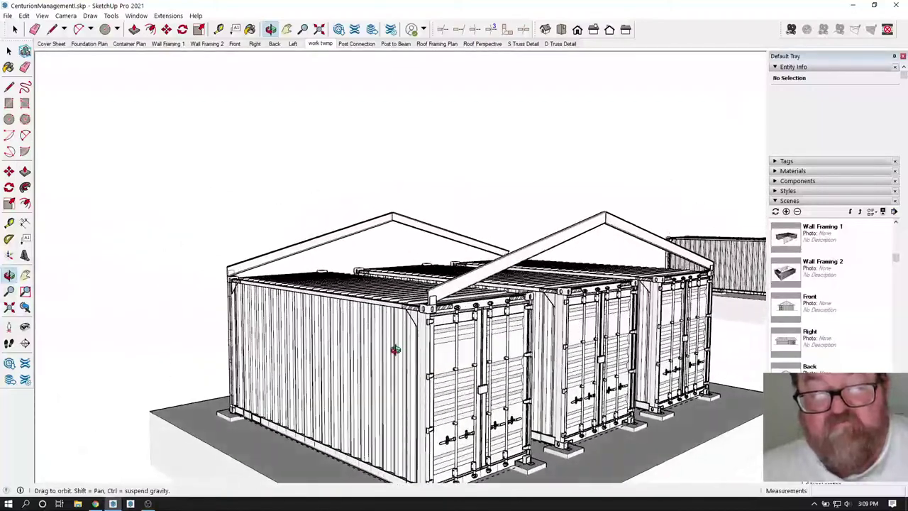
{"action": "scroll", "coordinate": [396, 349], "scroll_direction": "up", "scroll_amount": 5}
{"action": "scroll", "coordinate": [385, 307], "scroll_direction": "up", "scroll_amount": 4}
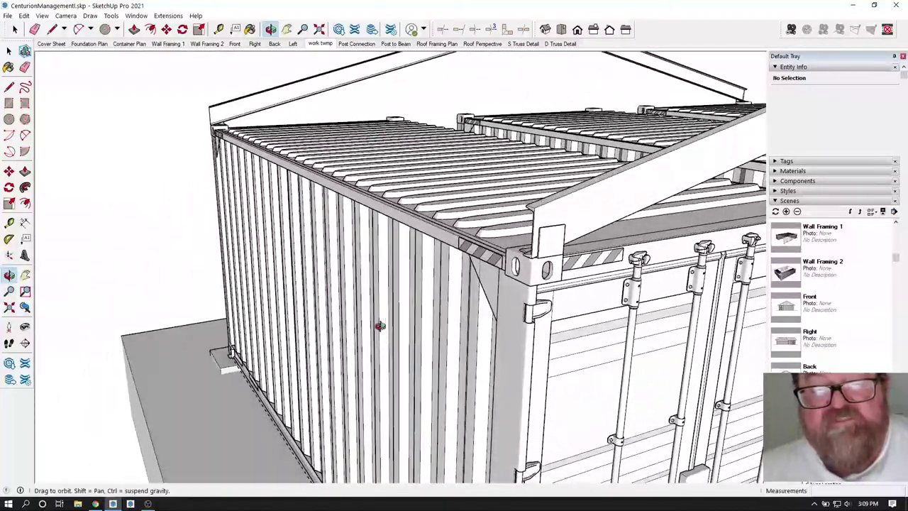
{"action": "scroll", "coordinate": [467, 236], "scroll_direction": "down", "scroll_amount": 5}
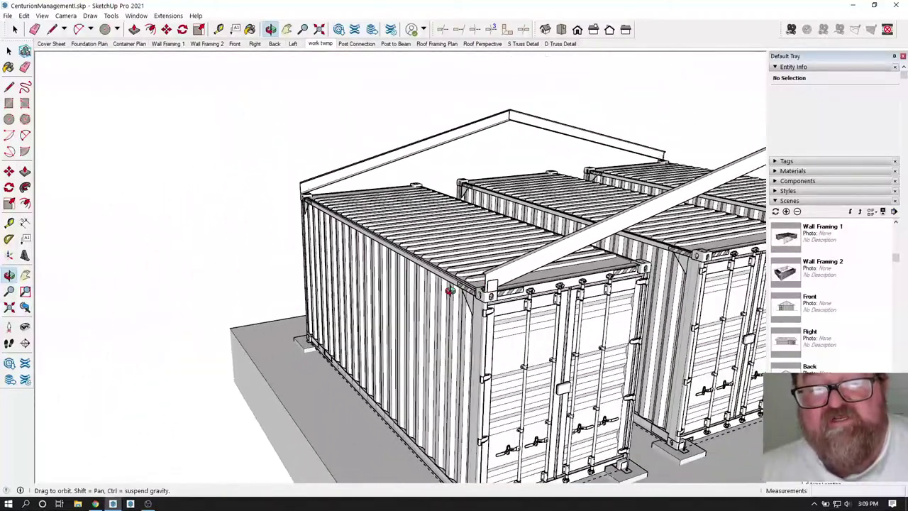
{"action": "scroll", "coordinate": [449, 291], "scroll_direction": "down", "scroll_amount": 5}
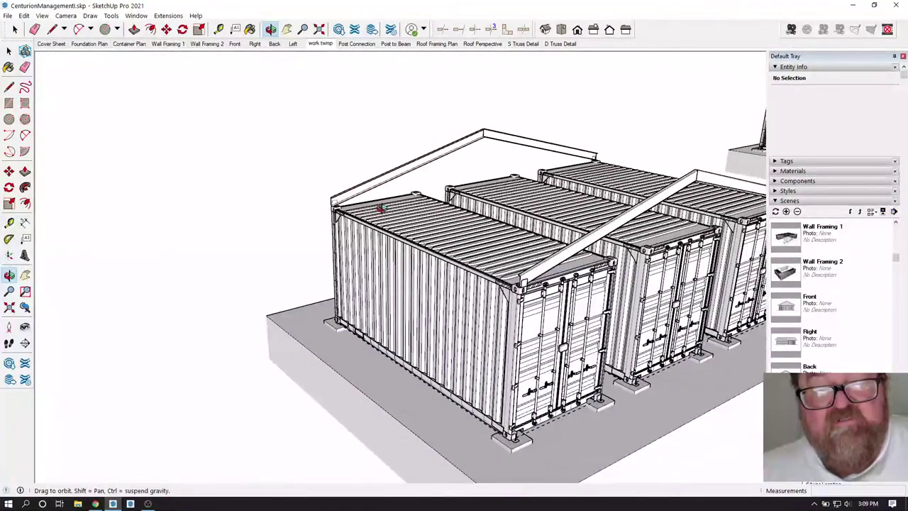
{"action": "scroll", "coordinate": [384, 206], "scroll_direction": "down", "scroll_amount": 3}
Draw an open C-shaped outline on the slab beside the first container, with a 2" base, 8" upright and 2" top line.
{"action": "scroll", "coordinate": [395, 348], "scroll_direction": "up", "scroll_amount": 6}
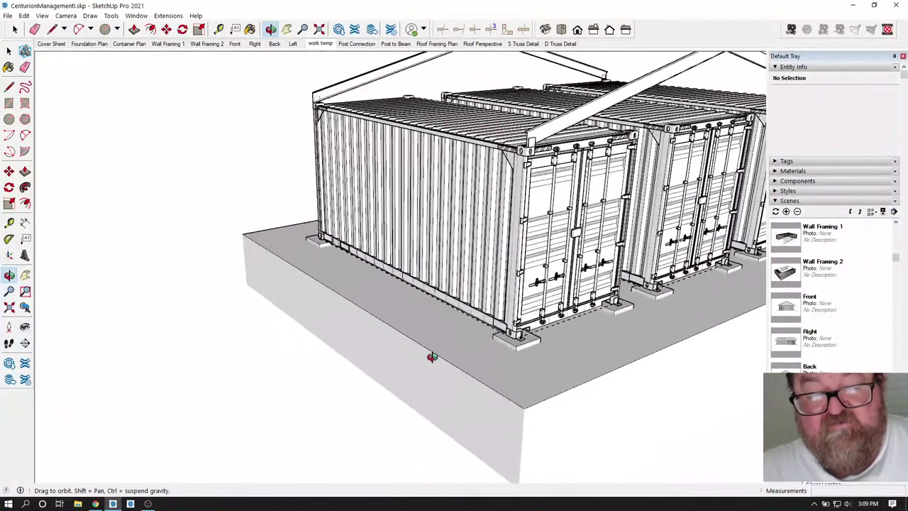
{"action": "scroll", "coordinate": [440, 342], "scroll_direction": "up", "scroll_amount": 5}
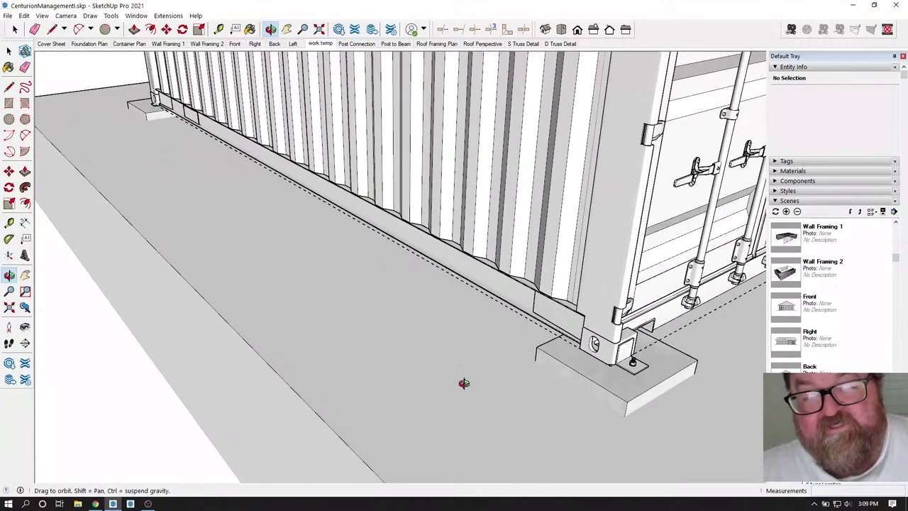
{"action": "left_click_drag", "start_coordinate": [464, 384], "coordinate": [382, 379]}
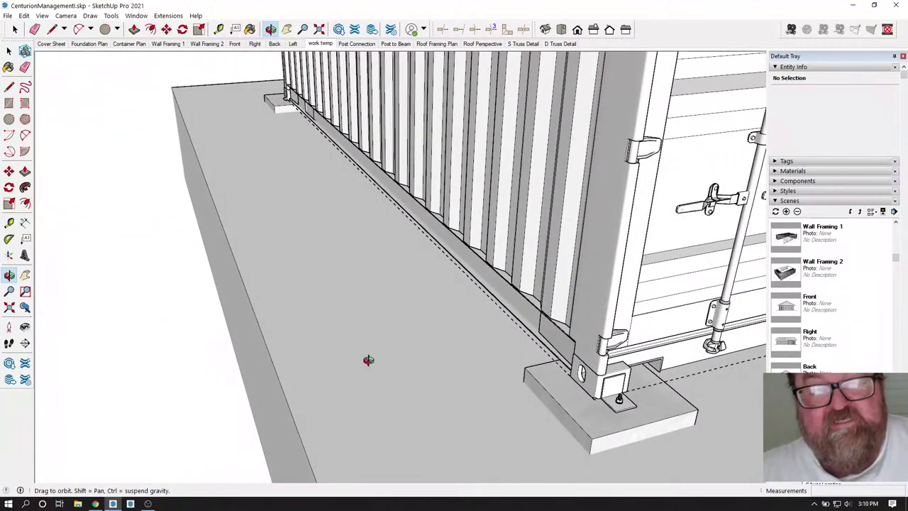
{"action": "scroll", "coordinate": [350, 306], "scroll_direction": "up", "scroll_amount": 3}
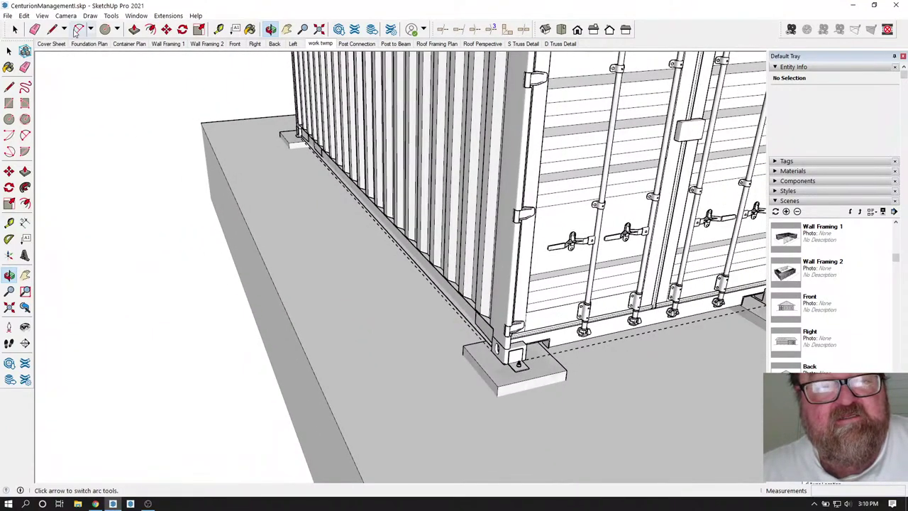
{"action": "left_click", "coordinate": [52, 29]}
{"action": "scroll", "coordinate": [357, 367], "scroll_direction": "up", "scroll_amount": 3}
{"action": "scroll", "coordinate": [357, 367], "scroll_direction": "up", "scroll_amount": 4}
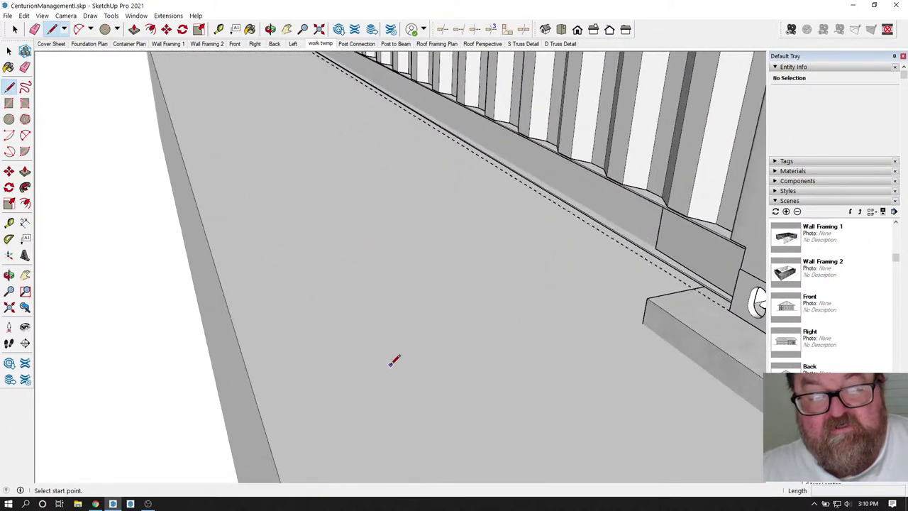
{"action": "left_click", "coordinate": [411, 362]}
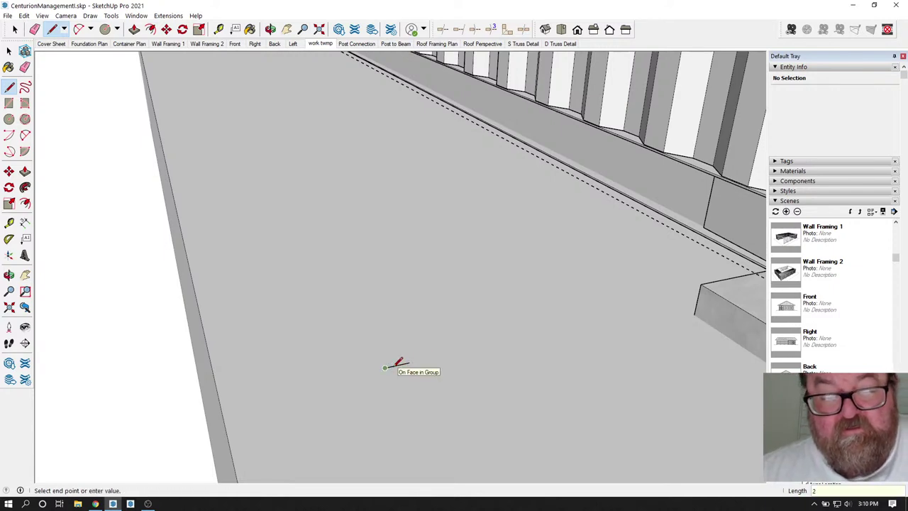
{"action": "left_click", "coordinate": [384, 367]}
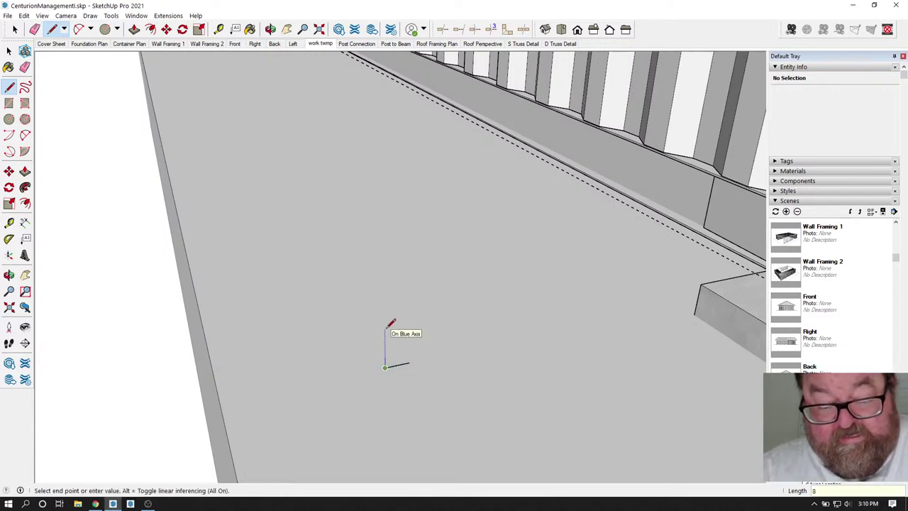
{"action": "key", "text": "Return"}
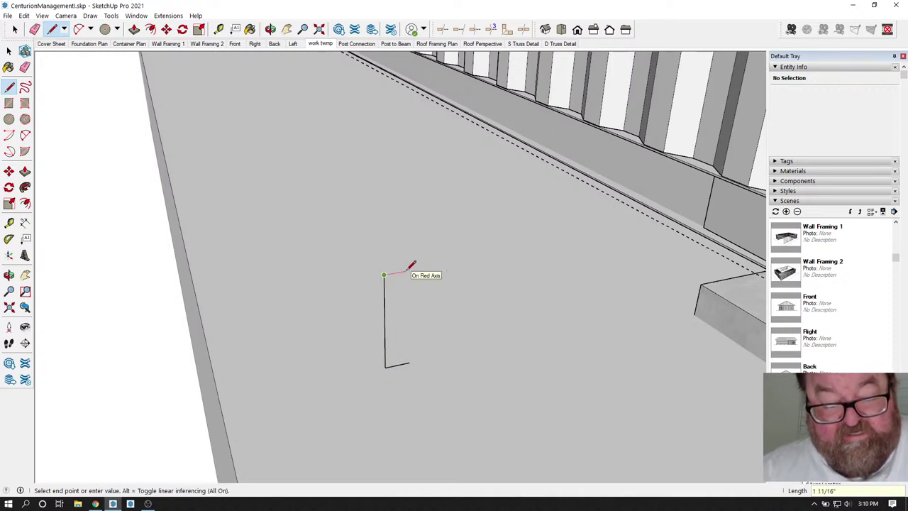
{"action": "type", "text": "2"}
{"action": "key", "text": "Return"}
{"action": "scroll", "coordinate": [416, 265], "scroll_direction": "up", "scroll_amount": 3}
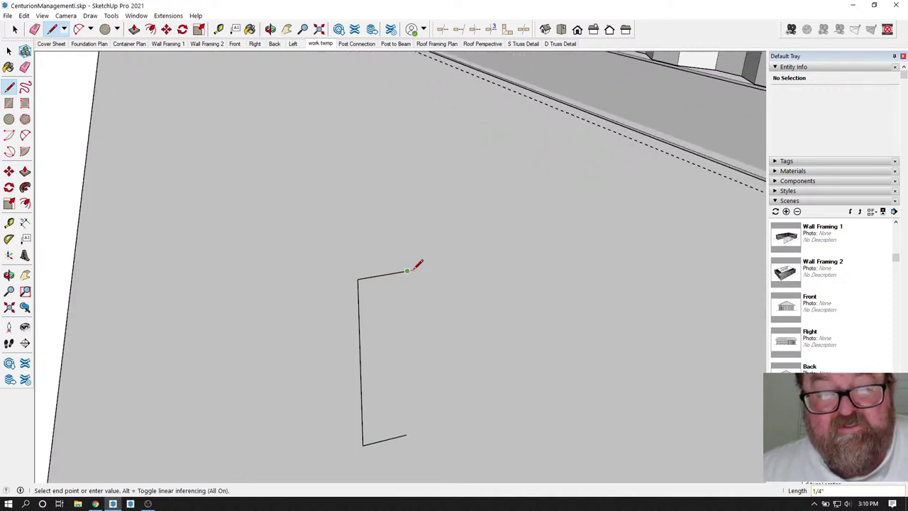
Close the open side of the outline with a line joining the free ends of its top and base.
{"action": "scroll", "coordinate": [416, 265], "scroll_direction": "down", "scroll_amount": 2}
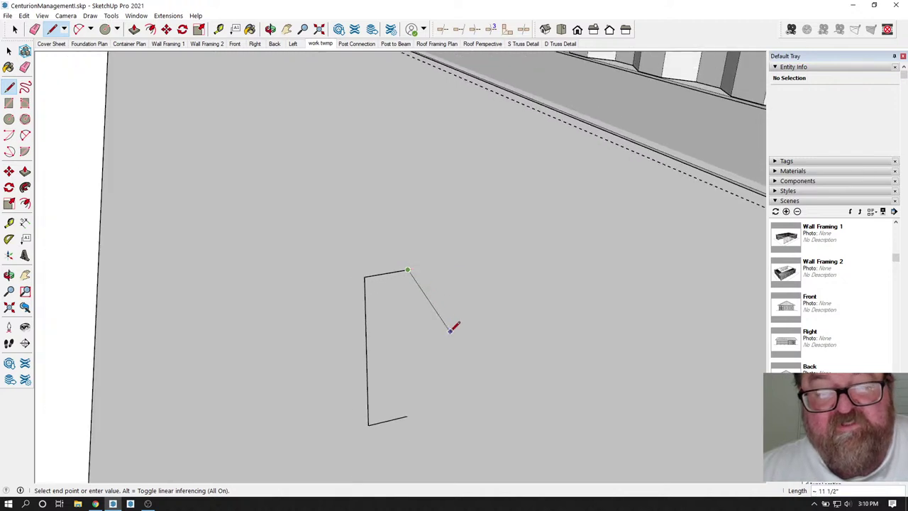
{"action": "scroll", "coordinate": [450, 330], "scroll_direction": "down", "scroll_amount": 3}
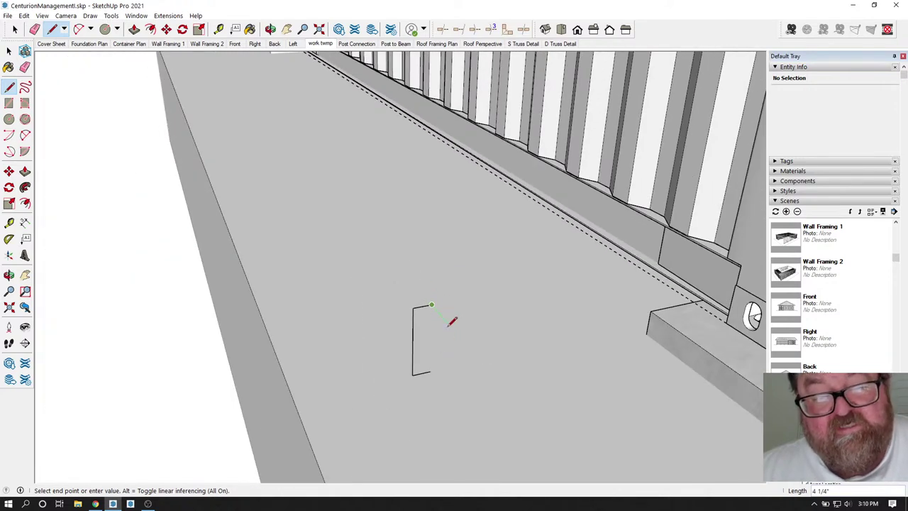
{"action": "key", "text": "Escape"}
{"action": "scroll", "coordinate": [429, 320], "scroll_direction": "up", "scroll_amount": 3}
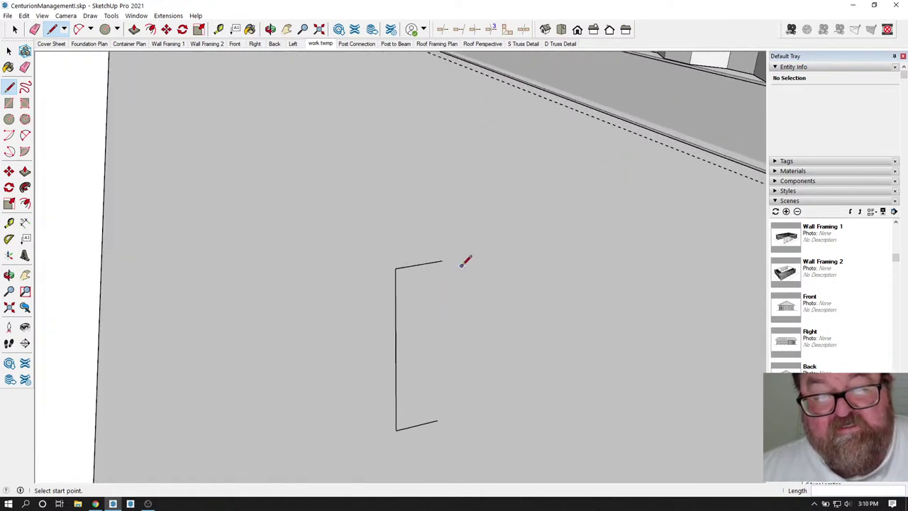
{"action": "left_click", "coordinate": [443, 260]}
{"action": "left_click", "coordinate": [438, 420]}
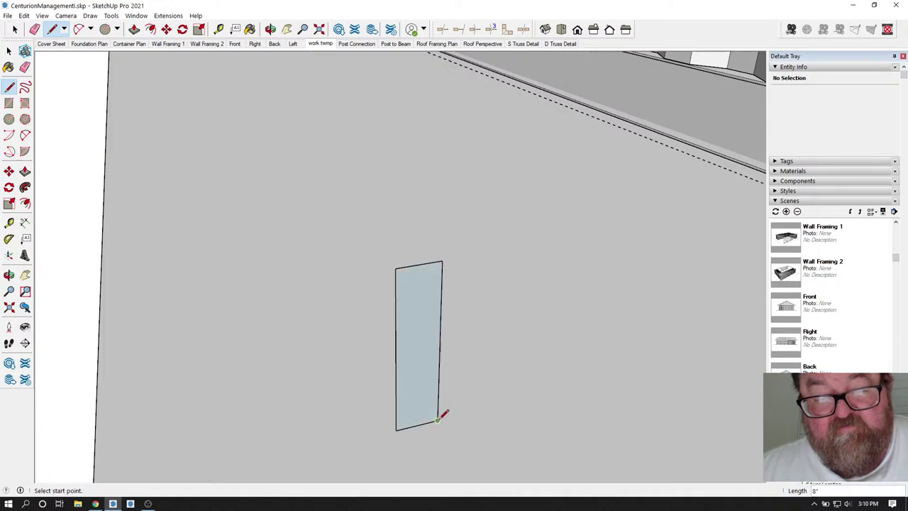
Extrude the closed rectangular face 20' along the container's length with Push/Pull.
{"action": "scroll", "coordinate": [542, 354], "scroll_direction": "down", "scroll_amount": 2}
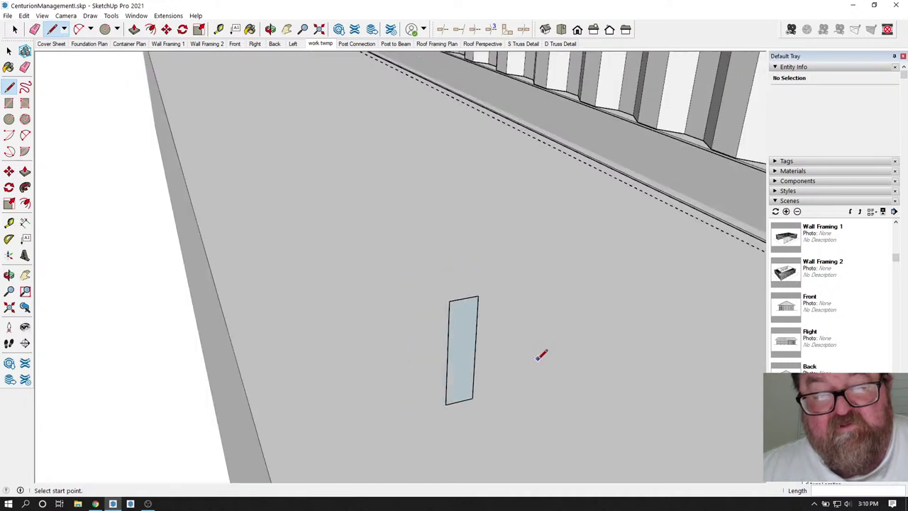
{"action": "left_click", "coordinate": [134, 29]}
{"action": "left_click_drag", "start_coordinate": [454, 347], "coordinate": [334, 231]}
{"action": "type", "text": "20'"}
{"action": "key", "text": "Return"}
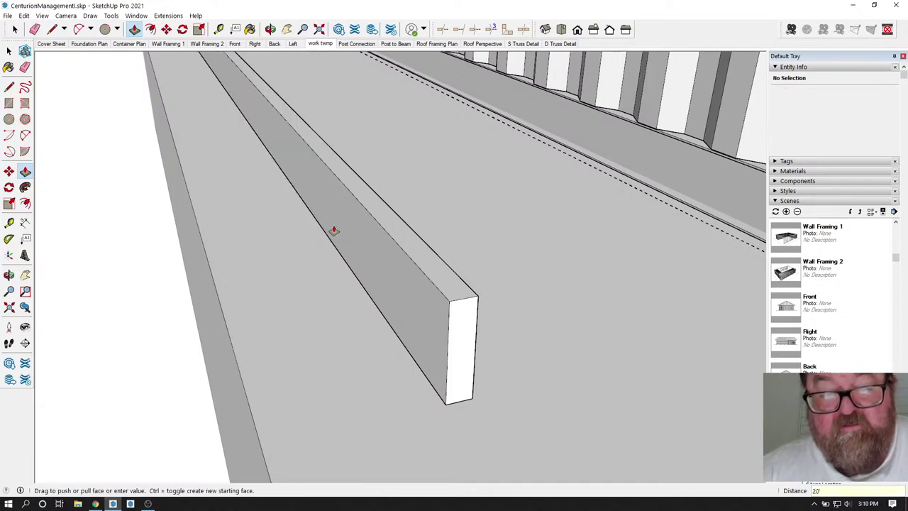
Delete the vertical end edge on the container-facing side of the extruded box to leave an open C-channel.
{"action": "left_click", "coordinate": [270, 29]}
{"action": "left_click_drag", "start_coordinate": [355, 305], "coordinate": [189, 290]}
{"action": "scroll", "coordinate": [438, 394], "scroll_direction": "up", "scroll_amount": 2}
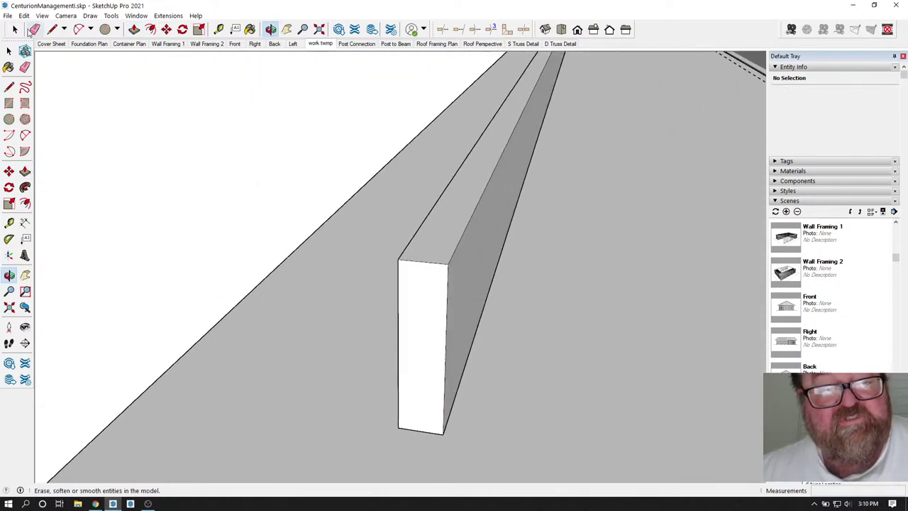
{"action": "left_click", "coordinate": [15, 30]}
{"action": "left_click", "coordinate": [448, 316]}
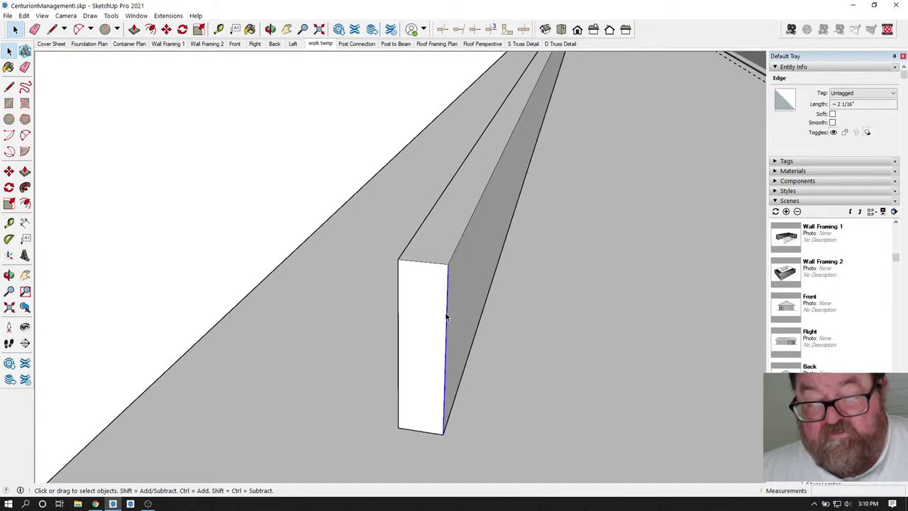
{"action": "key", "text": "Delete"}
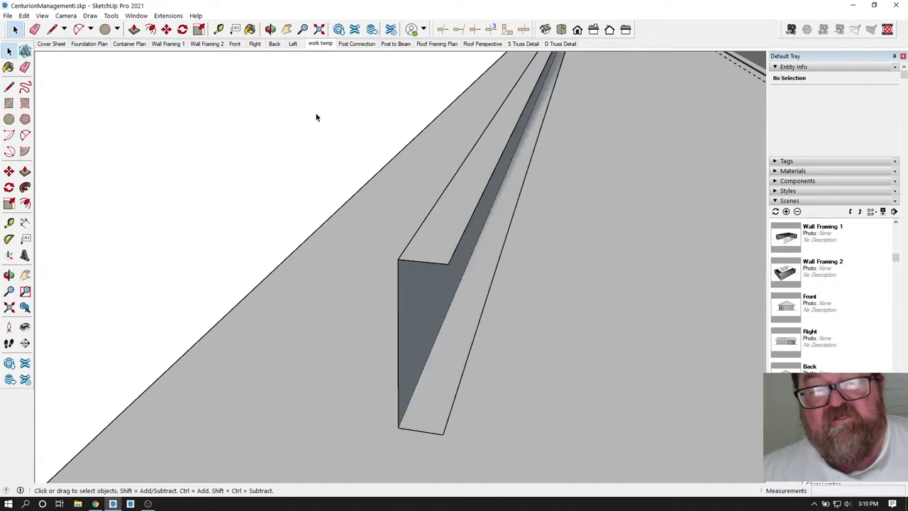
Thicken the channel's lower flange to 1/8" with Push/Pull.
{"action": "left_click", "coordinate": [271, 29]}
{"action": "left_click_drag", "start_coordinate": [419, 208], "coordinate": [348, 241]}
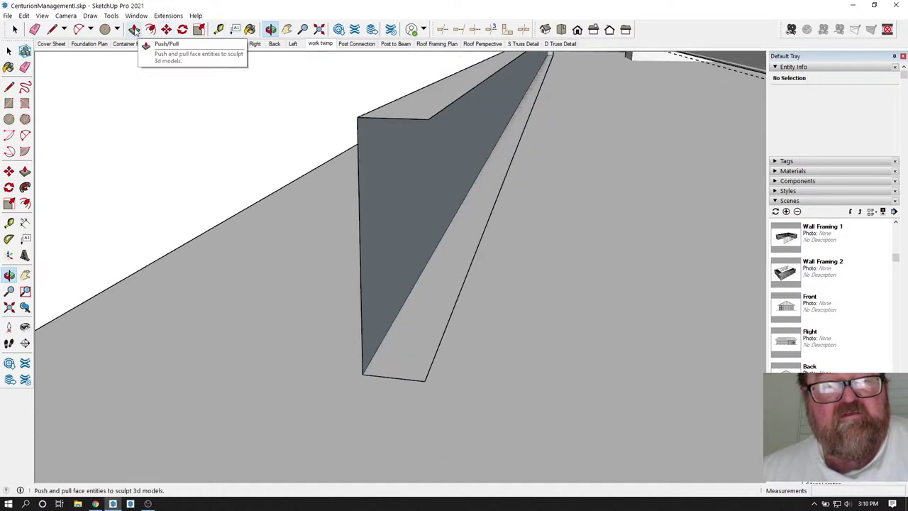
{"action": "left_click", "coordinate": [133, 30]}
{"action": "scroll", "coordinate": [389, 370], "scroll_direction": "up", "scroll_amount": 3}
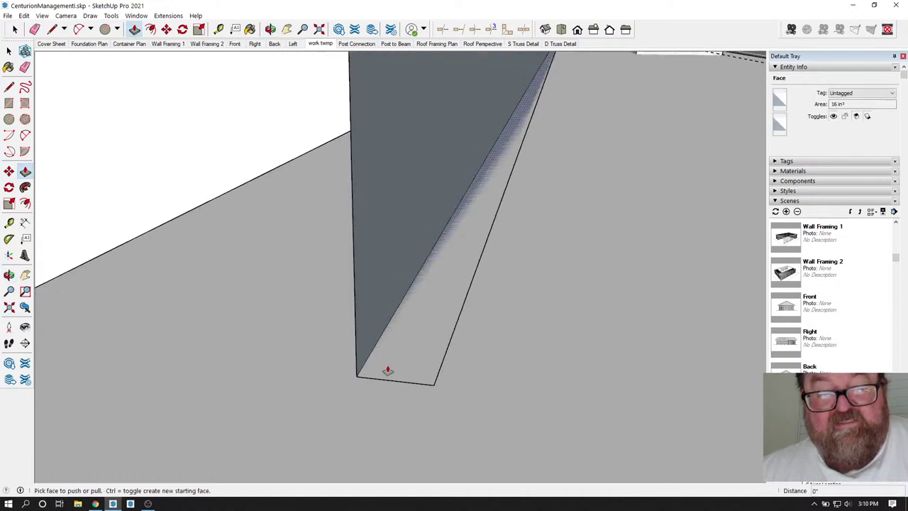
{"action": "left_click", "coordinate": [391, 371]}
{"action": "left_click", "coordinate": [391, 363]}
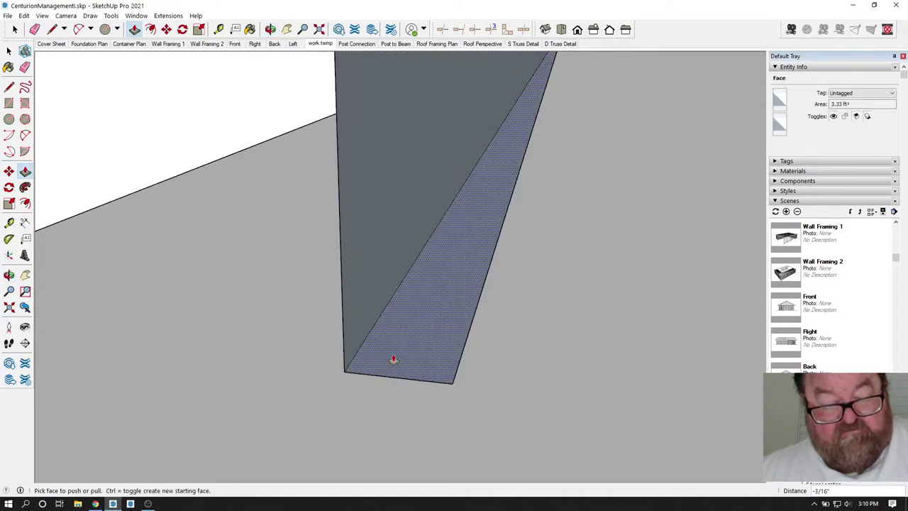
{"action": "left_click", "coordinate": [395, 367]}
{"action": "left_click", "coordinate": [397, 356]}
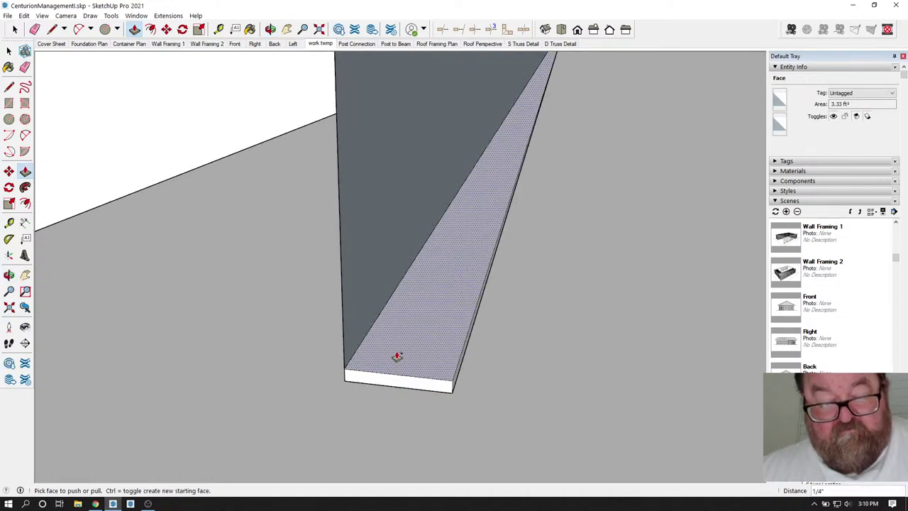
{"action": "left_click", "coordinate": [397, 356]}
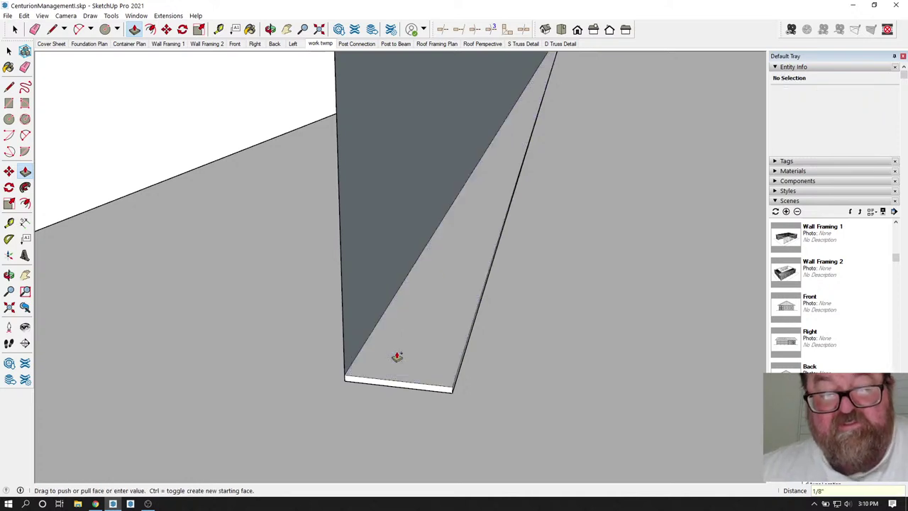
Thicken the channel's vertical web to 1/8" with Push/Pull.
{"action": "left_click", "coordinate": [357, 341]}
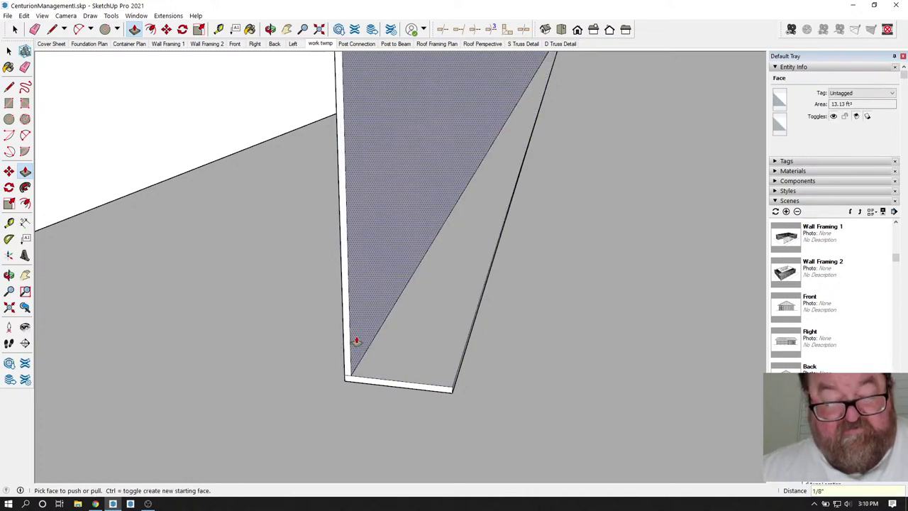
{"action": "type", "text": "1/8"}
{"action": "key", "text": "Return"}
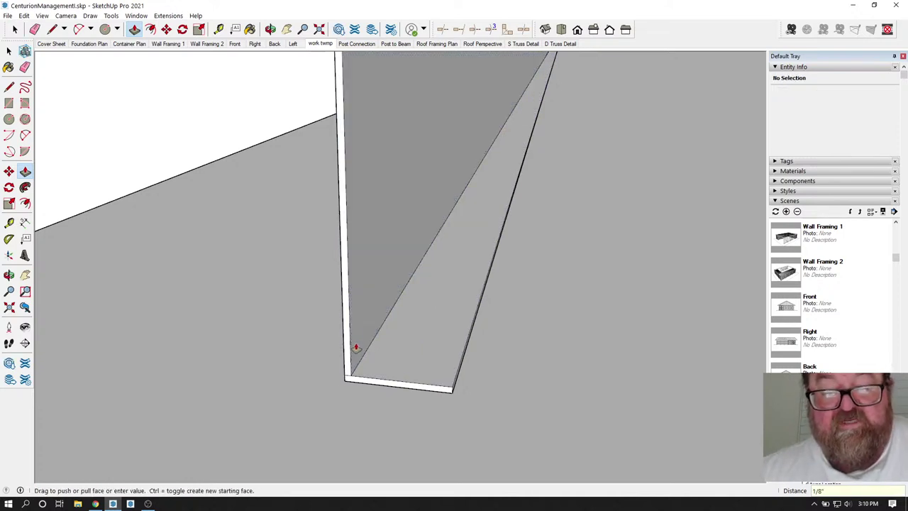
Thicken the channel's upper flange to 1/8" with Push/Pull.
{"action": "scroll", "coordinate": [346, 380], "scroll_direction": "up", "scroll_amount": 4}
{"action": "left_click", "coordinate": [34, 29]}
{"action": "scroll", "coordinate": [254, 292], "scroll_direction": "up", "scroll_amount": 3}
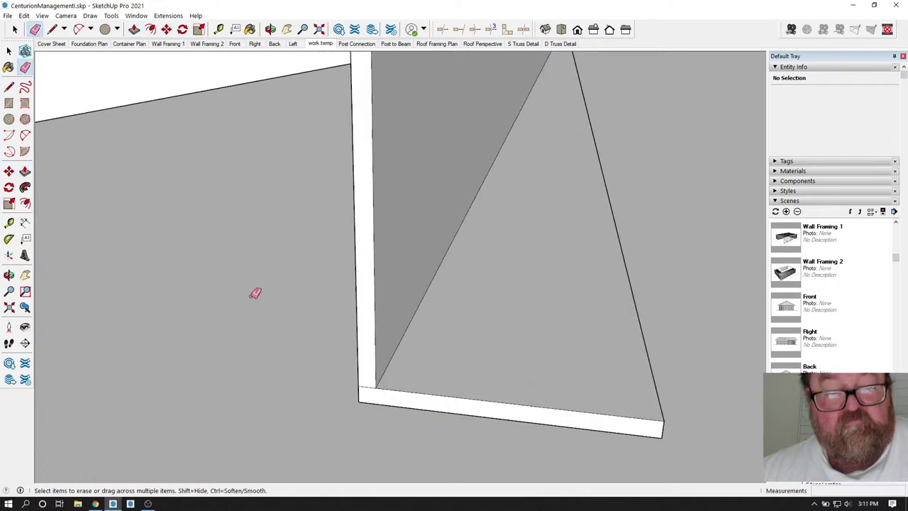
{"action": "middle_click_drag", "start_coordinate": [378, 422], "coordinate": [226, 127]}
{"action": "left_click", "coordinate": [134, 29]}
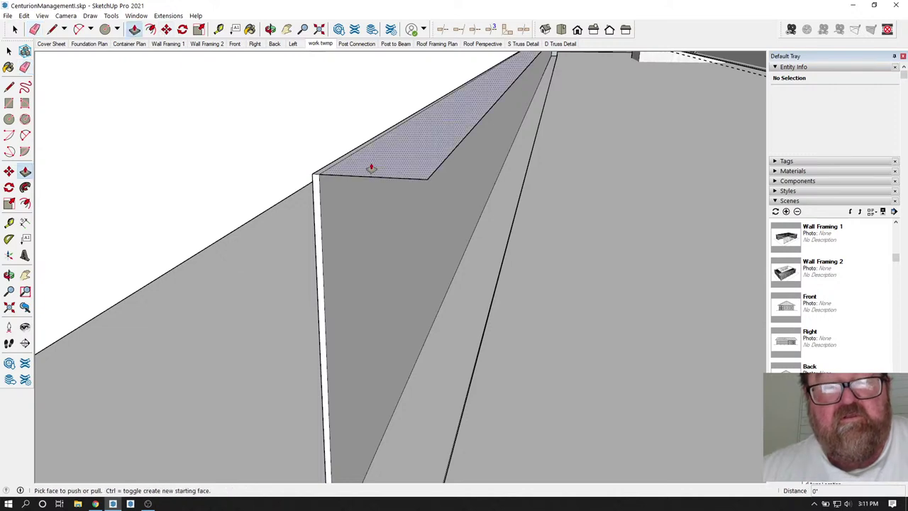
{"action": "left_click", "coordinate": [371, 168]}
{"action": "left_click", "coordinate": [370, 195]}
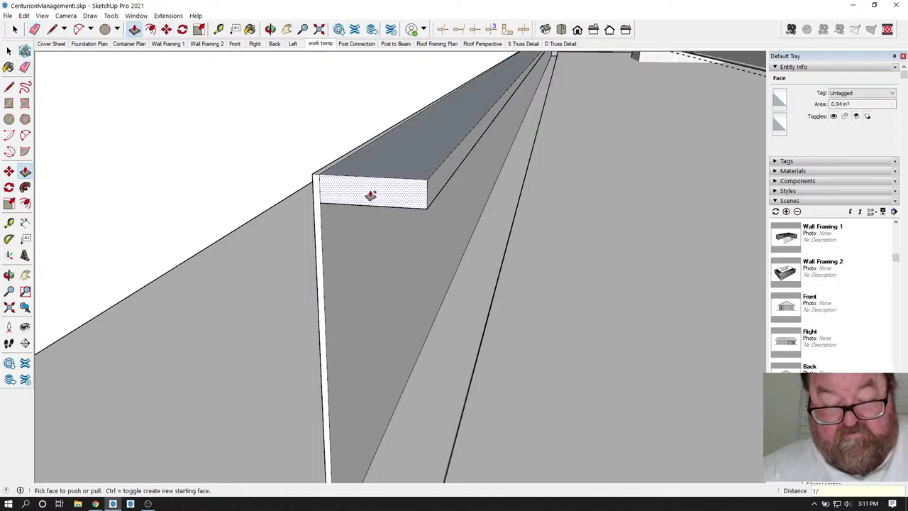
{"action": "key", "text": "Return"}
{"action": "scroll", "coordinate": [328, 169], "scroll_direction": "up", "scroll_amount": 4}
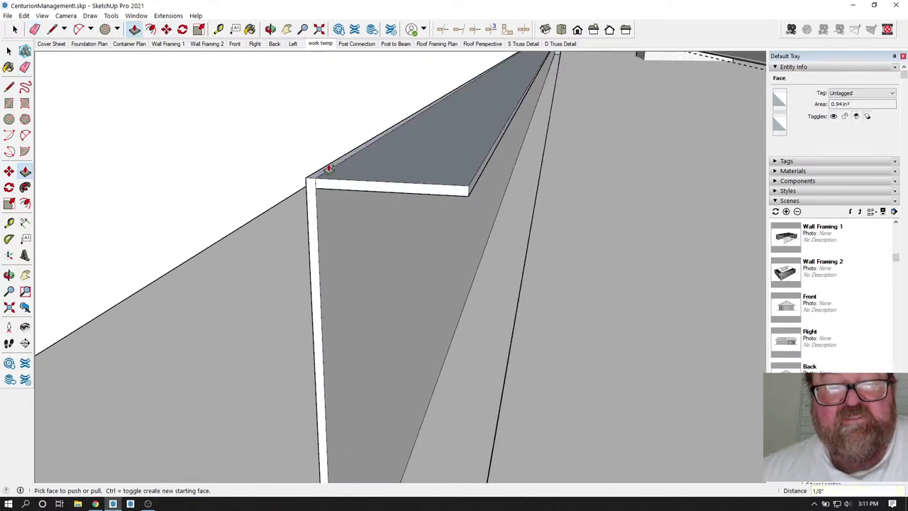
Erase the lengthwise seam between the upper flange and the web on the channel's top surface.
{"action": "key", "text": "e"}
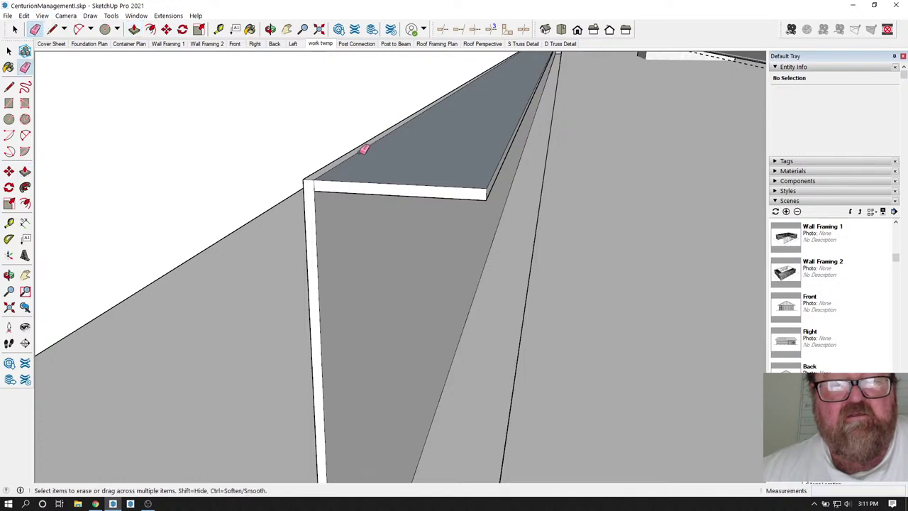
{"action": "left_click", "coordinate": [361, 150]}
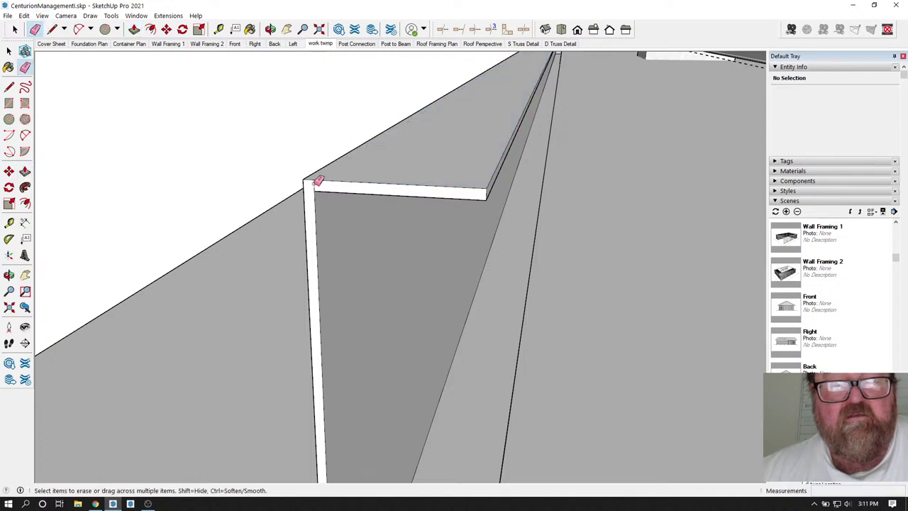
{"action": "scroll", "coordinate": [355, 202], "scroll_direction": "down", "scroll_amount": 5}
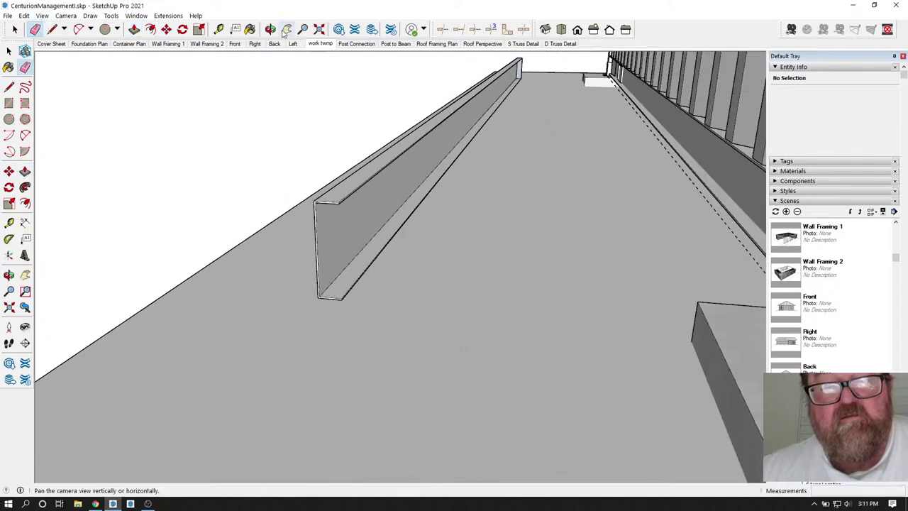
Erase the vertical edge of the face closing the channel's far end and check the flange-to-web corner at the near end.
{"action": "key", "text": "o"}
{"action": "left_click_drag", "start_coordinate": [326, 131], "coordinate": [342, 120]}
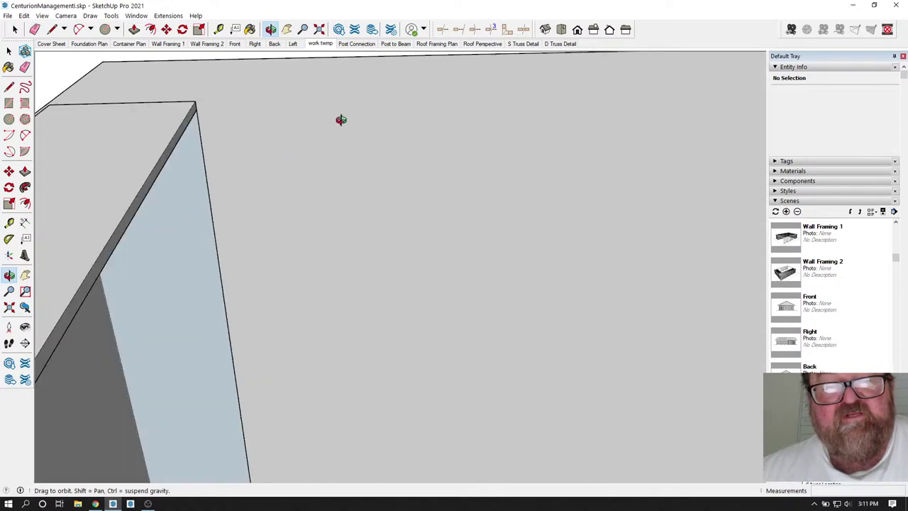
{"action": "left_click_drag", "start_coordinate": [295, 182], "coordinate": [343, 186]}
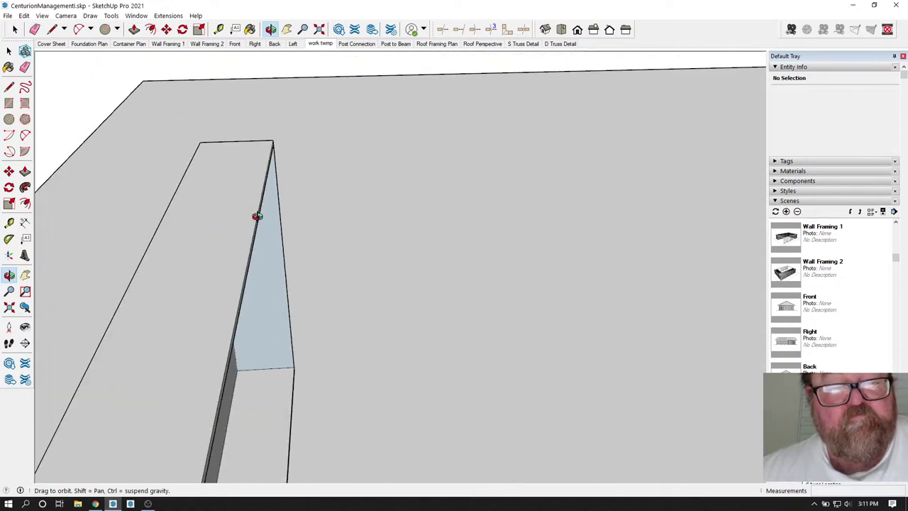
{"action": "left_click_drag", "start_coordinate": [257, 217], "coordinate": [234, 210]}
{"action": "left_click", "coordinate": [35, 30]}
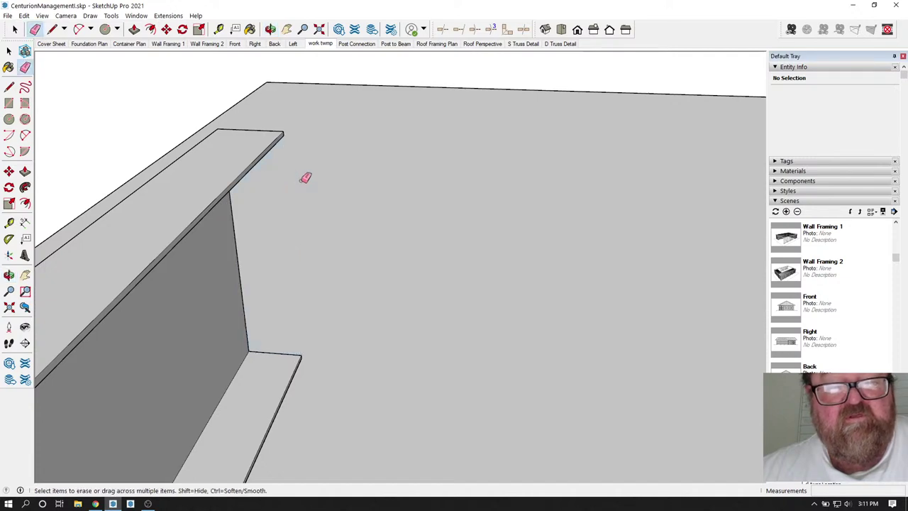
{"action": "left_click", "coordinate": [272, 30]}
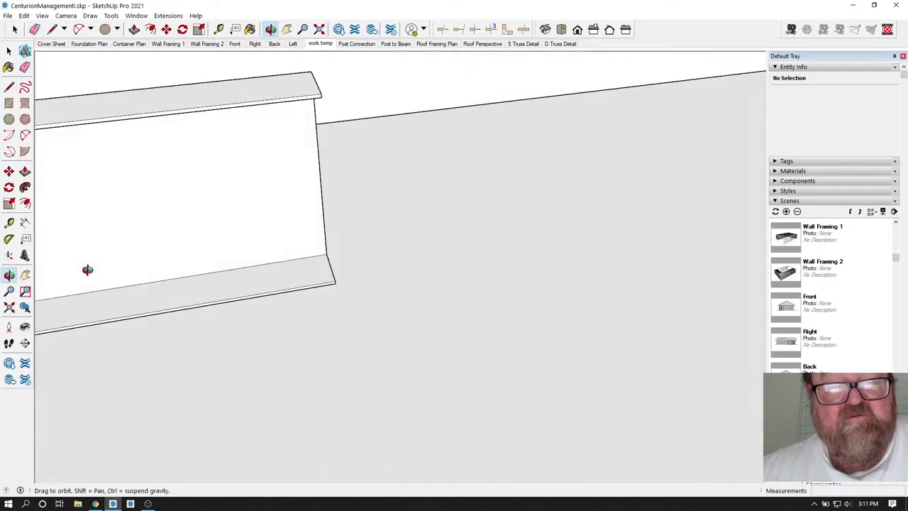
{"action": "left_click_drag", "start_coordinate": [88, 270], "coordinate": [366, 182]}
{"action": "left_click", "coordinate": [36, 30]}
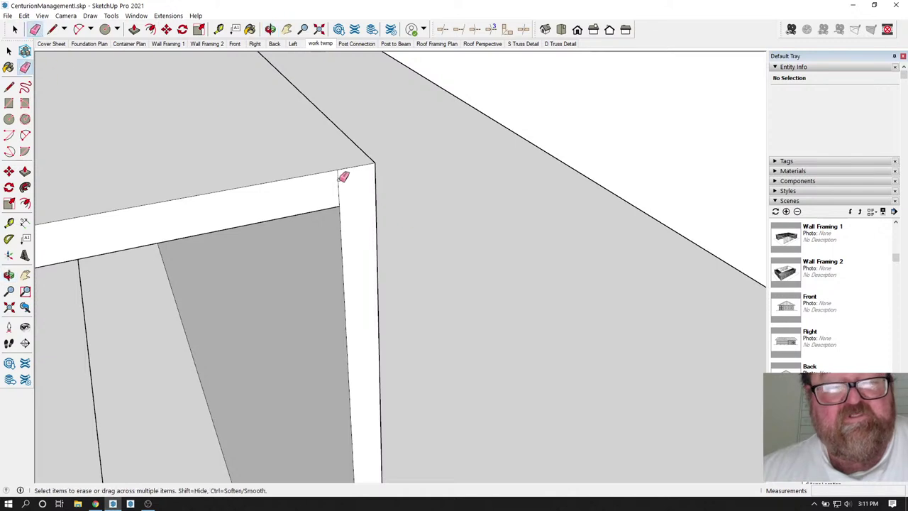
{"action": "scroll", "coordinate": [343, 177], "scroll_direction": "down", "scroll_amount": 5}
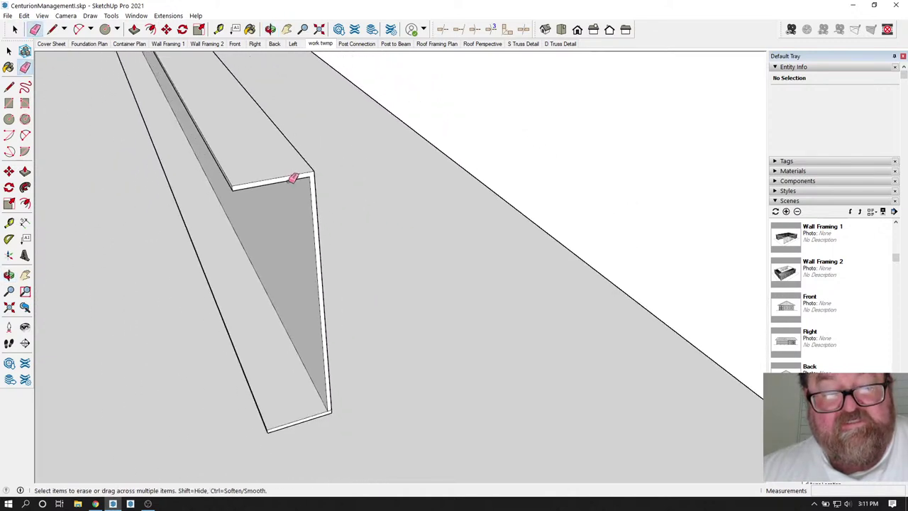
{"action": "scroll", "coordinate": [444, 348], "scroll_direction": "down", "scroll_amount": 2}
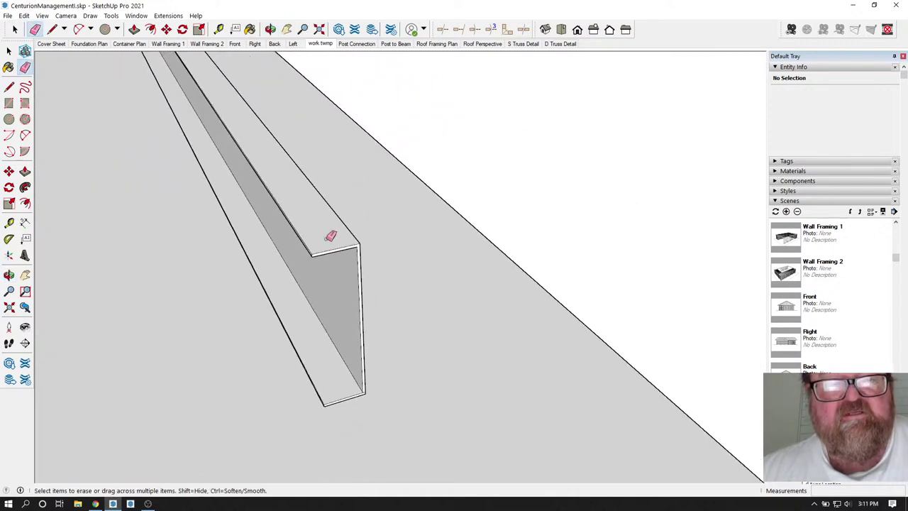
Select all connected geometry of the C-channel and make it a group.
{"action": "left_click", "coordinate": [271, 29]}
{"action": "left_click_drag", "start_coordinate": [401, 256], "coordinate": [466, 258]}
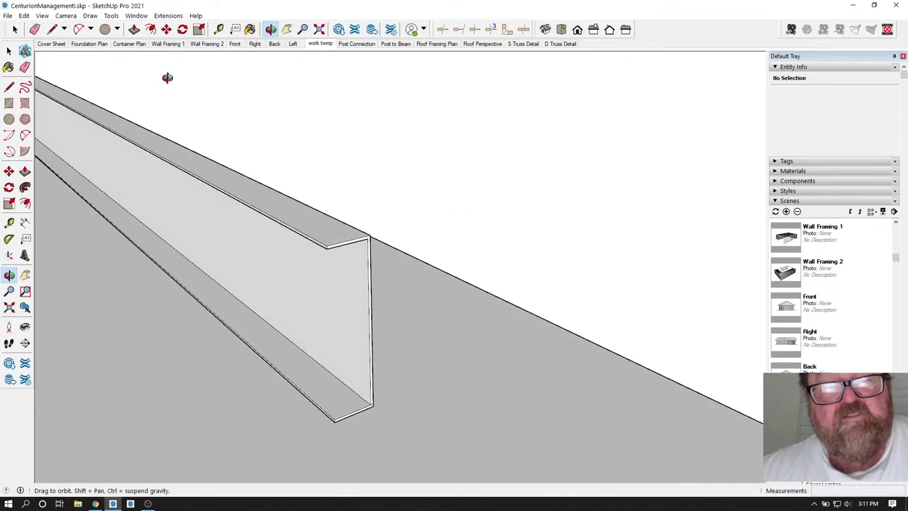
{"action": "left_click", "coordinate": [17, 29]}
{"action": "double_click", "coordinate": [300, 276]}
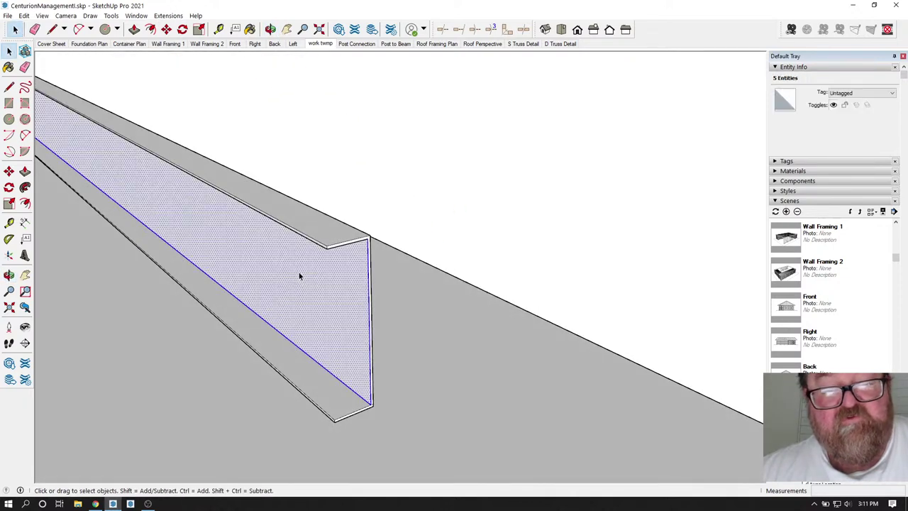
{"action": "left_click", "coordinate": [299, 275]}
{"action": "right_click", "coordinate": [299, 276]}
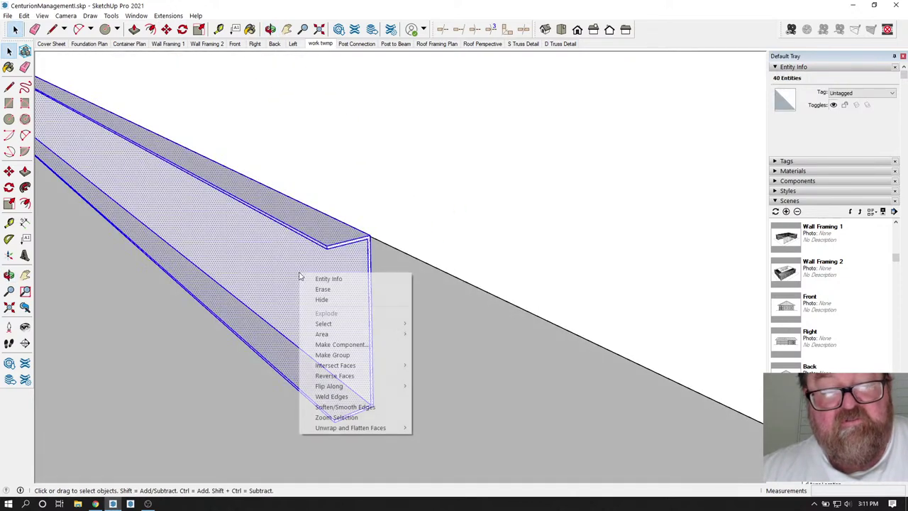
{"action": "left_click", "coordinate": [317, 355]}
Convert the channel group into a component named purlin.
{"action": "right_click", "coordinate": [310, 304]}
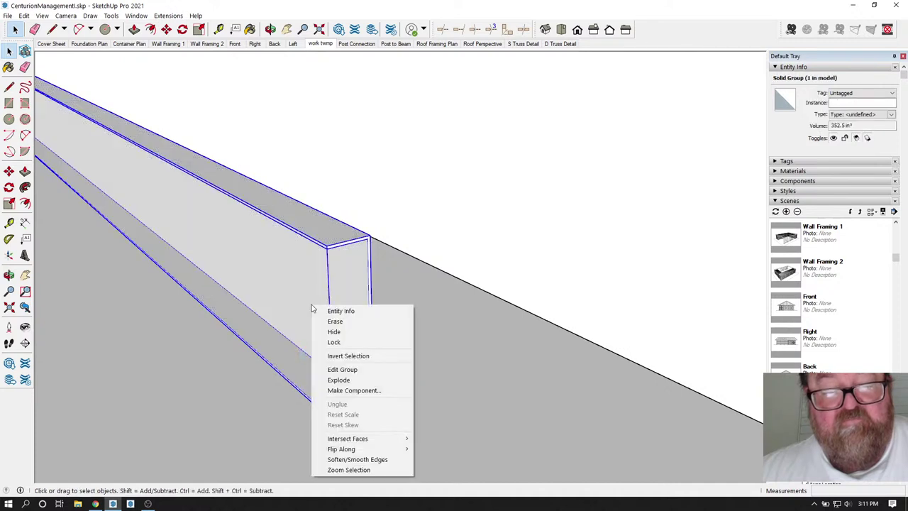
{"action": "left_click", "coordinate": [332, 391]}
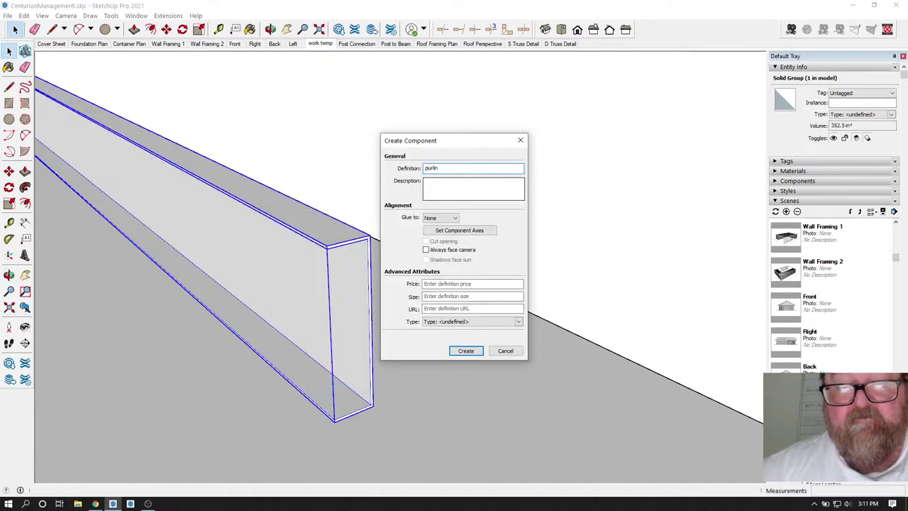
{"action": "left_click", "coordinate": [466, 351]}
Move the purlin by its lower outer end corner onto the end of the sloped roof beam above the container's corner casting.
{"action": "scroll", "coordinate": [468, 354], "scroll_direction": "down", "scroll_amount": 3}
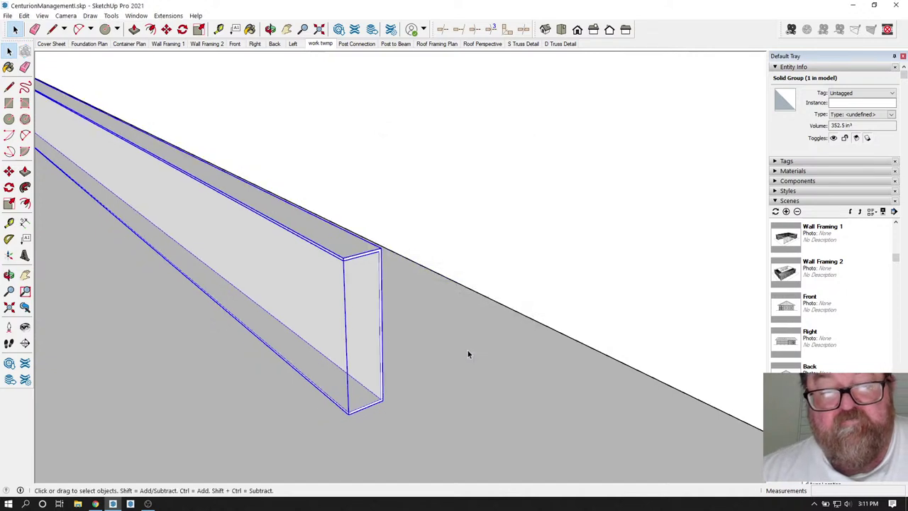
{"action": "left_click", "coordinate": [166, 29]}
{"action": "scroll", "coordinate": [414, 394], "scroll_direction": "up", "scroll_amount": 5}
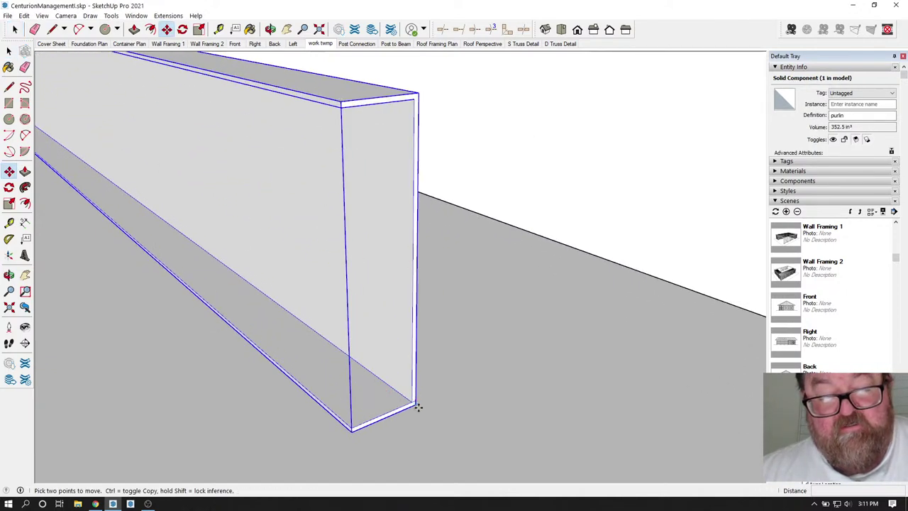
{"action": "left_click", "coordinate": [418, 407]}
{"action": "scroll", "coordinate": [418, 406], "scroll_direction": "down", "scroll_amount": 10}
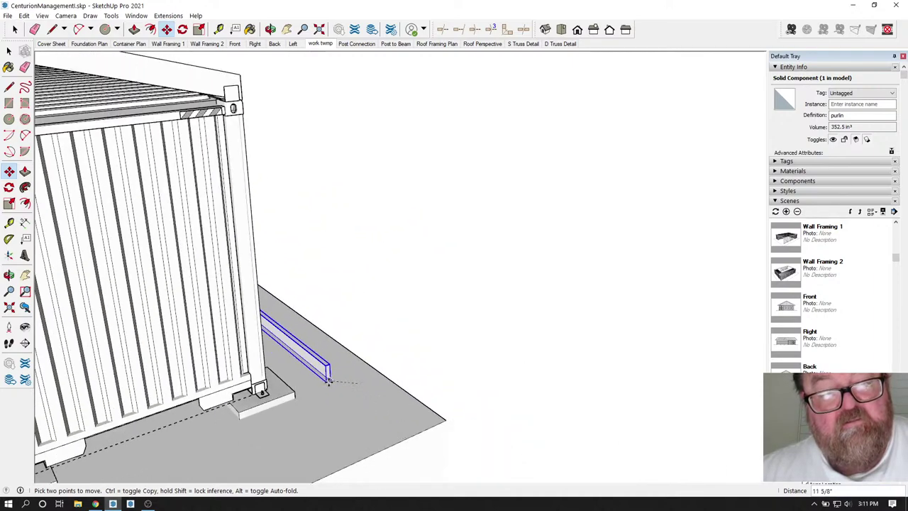
{"action": "scroll", "coordinate": [328, 382], "scroll_direction": "down", "scroll_amount": 1}
{"action": "left_click", "coordinate": [270, 29]}
{"action": "left_click_drag", "start_coordinate": [149, 234], "coordinate": [208, 112]}
{"action": "scroll", "coordinate": [210, 111], "scroll_direction": "up", "scroll_amount": 6}
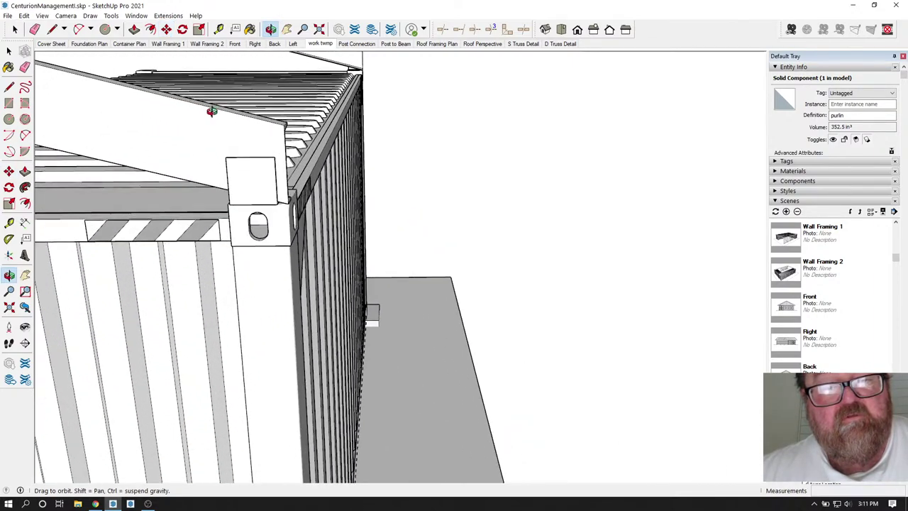
{"action": "middle_click_drag", "start_coordinate": [223, 113], "coordinate": [141, 206]}
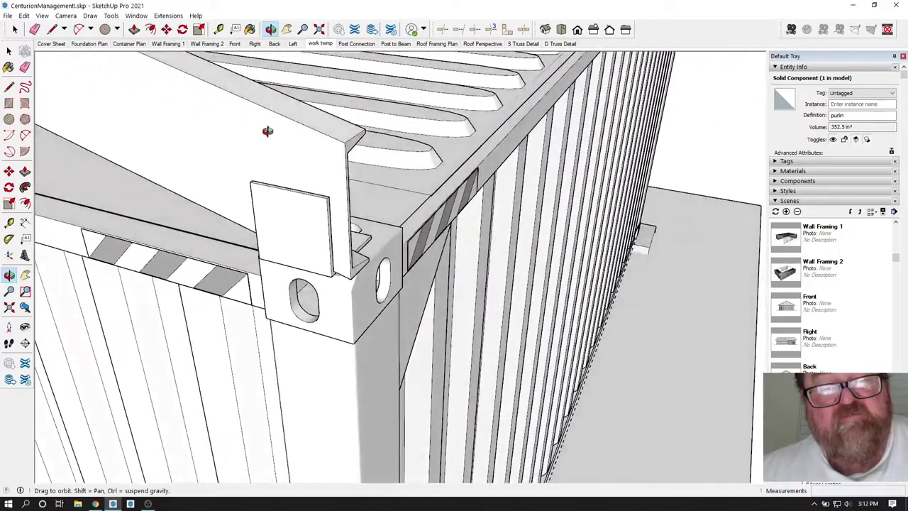
{"action": "left_click_drag", "start_coordinate": [268, 130], "coordinate": [319, 164]}
{"action": "right_click", "coordinate": [323, 164]}
{"action": "left_click", "coordinate": [341, 169]}
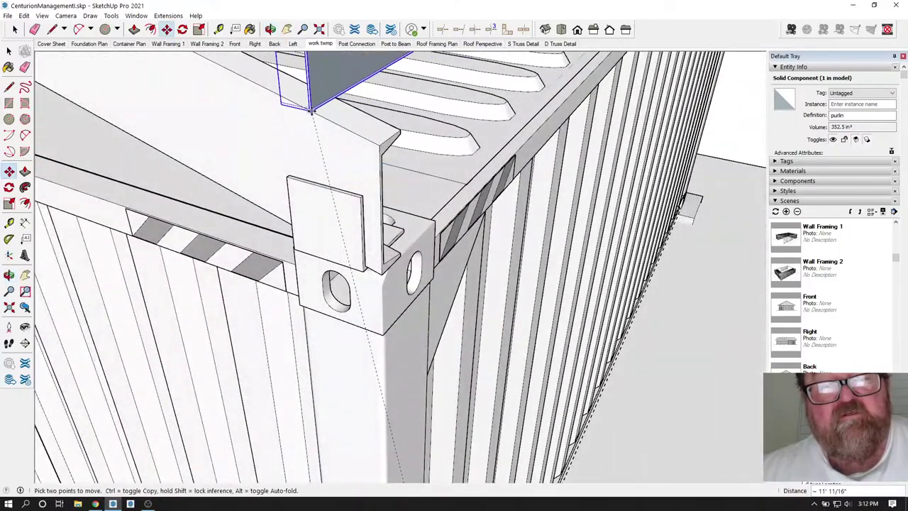
{"action": "scroll", "coordinate": [342, 184], "scroll_direction": "down", "scroll_amount": 1}
{"action": "scroll", "coordinate": [373, 216], "scroll_direction": "up", "scroll_amount": 3}
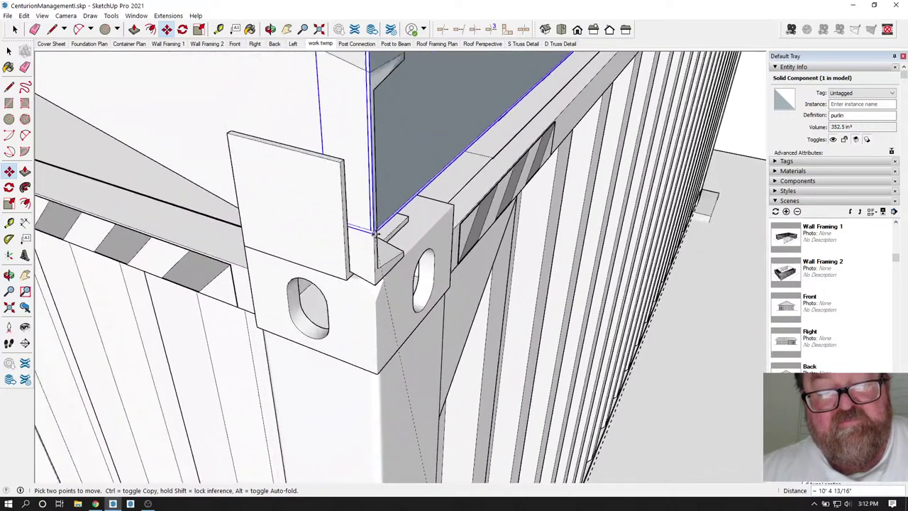
{"action": "scroll", "coordinate": [374, 232], "scroll_direction": "up", "scroll_amount": 1}
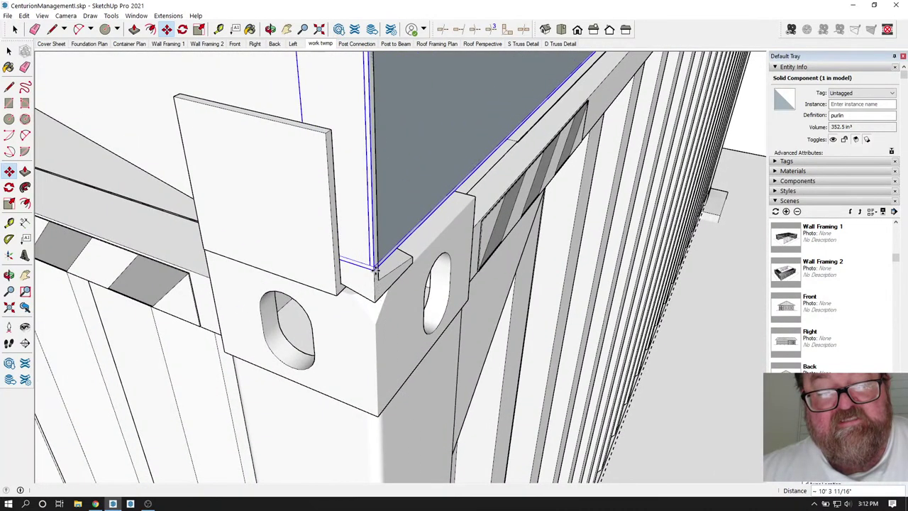
{"action": "left_click", "coordinate": [376, 271]}
{"action": "scroll", "coordinate": [376, 272], "scroll_direction": "down", "scroll_amount": 3}
{"action": "scroll", "coordinate": [348, 155], "scroll_direction": "up", "scroll_amount": 2}
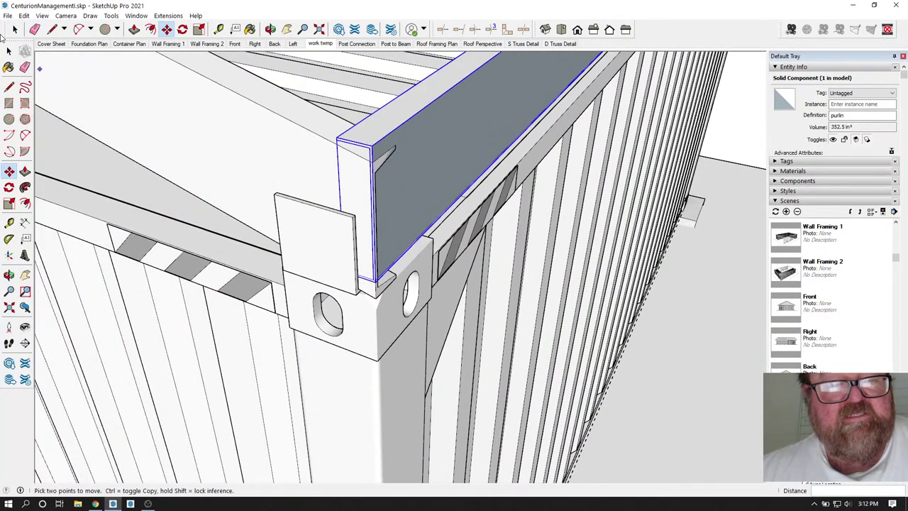
Reverse the outer web face inside the purlin component and close the component.
{"action": "left_click", "coordinate": [14, 29]}
{"action": "double_click", "coordinate": [434, 118]}
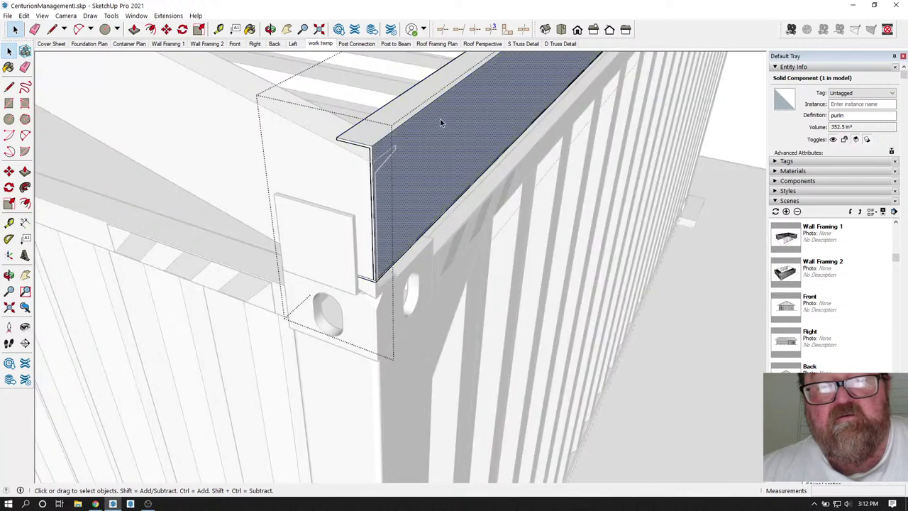
{"action": "right_click", "coordinate": [442, 119]}
{"action": "left_click", "coordinate": [467, 213]}
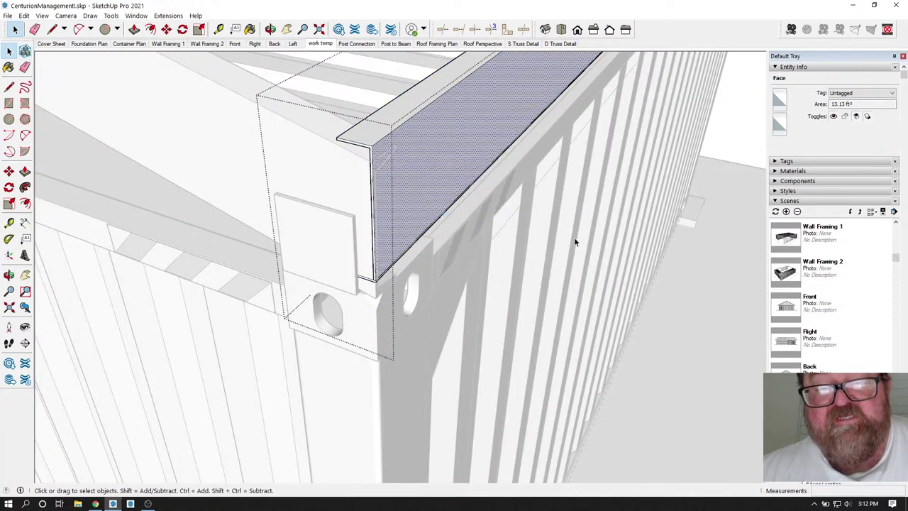
{"action": "left_click", "coordinate": [574, 238]}
Move the purlin about 1/2" so its lower end corner meets the junction of the roof beam's web and lower flange.
{"action": "scroll", "coordinate": [348, 182], "scroll_direction": "up", "scroll_amount": 3}
{"action": "scroll", "coordinate": [347, 183], "scroll_direction": "up", "scroll_amount": 2}
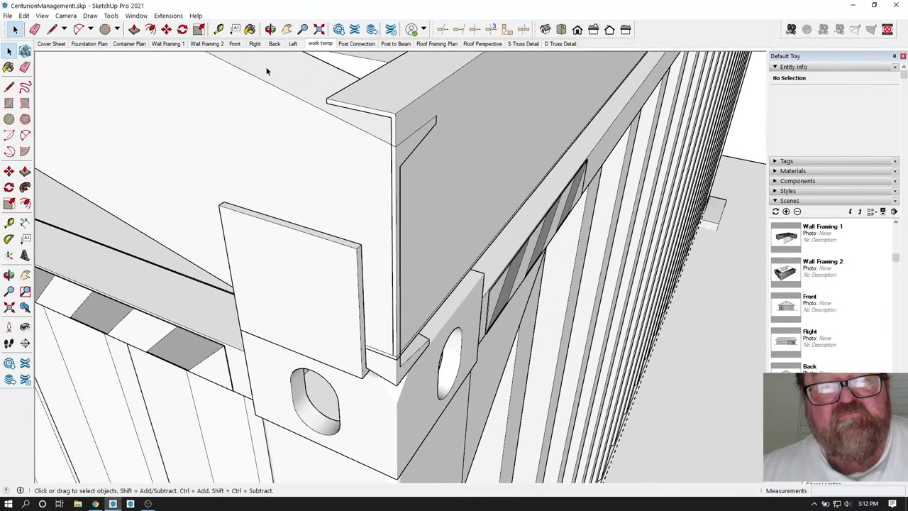
{"action": "left_click", "coordinate": [271, 29]}
{"action": "left_click_drag", "start_coordinate": [234, 213], "coordinate": [437, 318]}
{"action": "scroll", "coordinate": [401, 306], "scroll_direction": "down", "scroll_amount": 2}
{"action": "scroll", "coordinate": [407, 372], "scroll_direction": "up", "scroll_amount": 4}
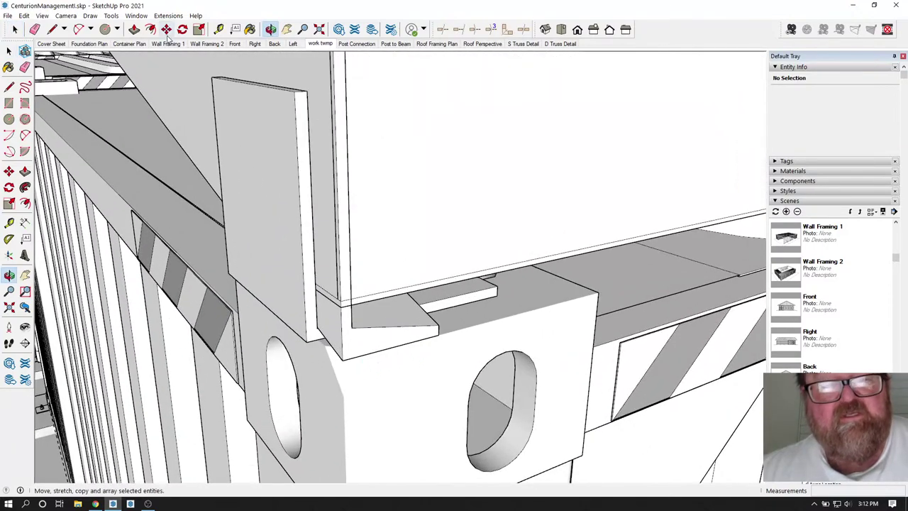
{"action": "left_click", "coordinate": [168, 29]}
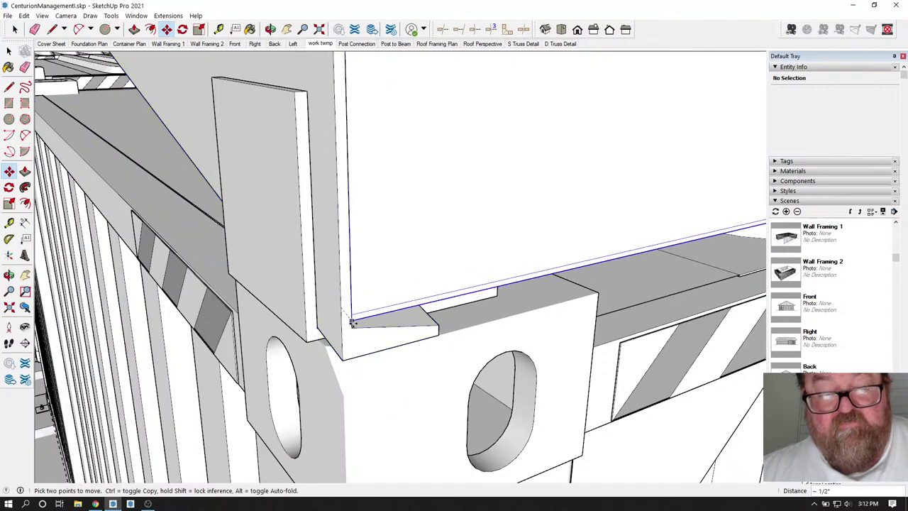
{"action": "left_click", "coordinate": [345, 315]}
{"action": "left_click", "coordinate": [352, 328]}
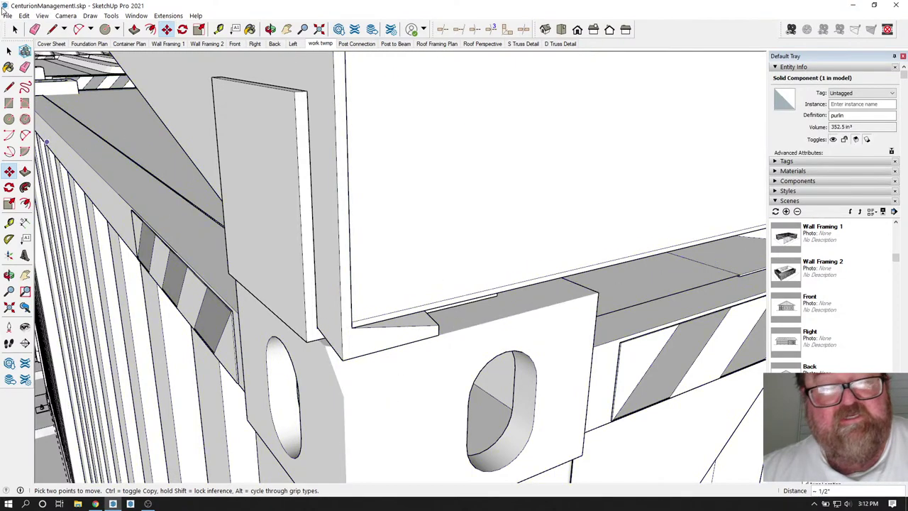
{"action": "left_click", "coordinate": [12, 33]}
{"action": "double_click", "coordinate": [483, 180]}
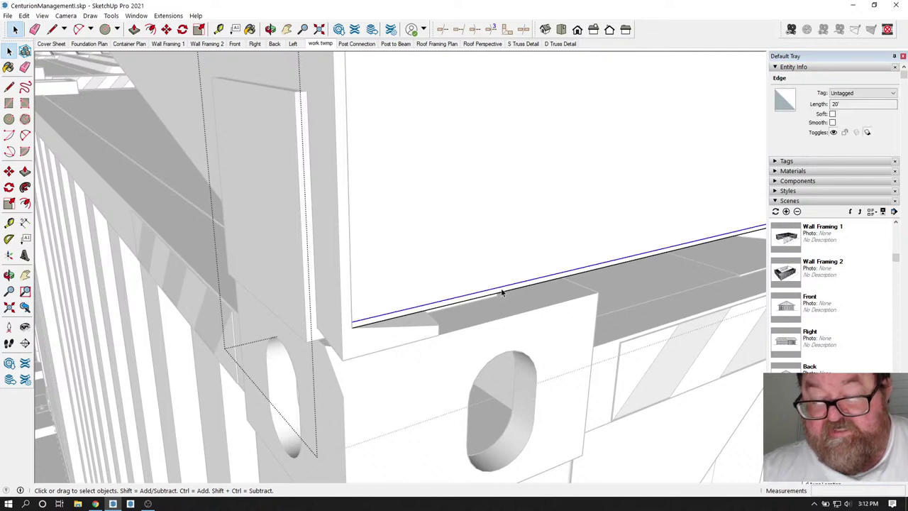
{"action": "key", "text": "Escape"}
{"action": "key", "text": "Escape"}
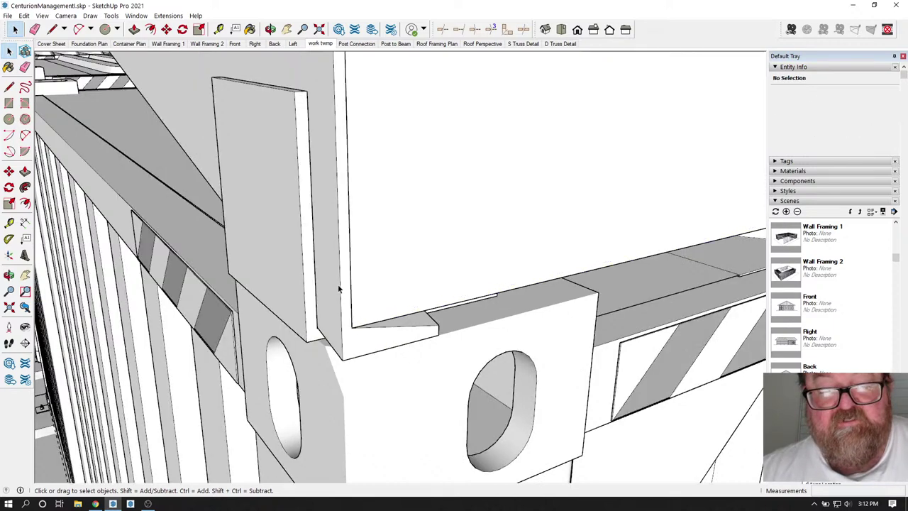
Move the purlin down about 5/8" by its lower end corner onto the lower edge of the roof beam's flange.
{"action": "left_click", "coordinate": [406, 276]}
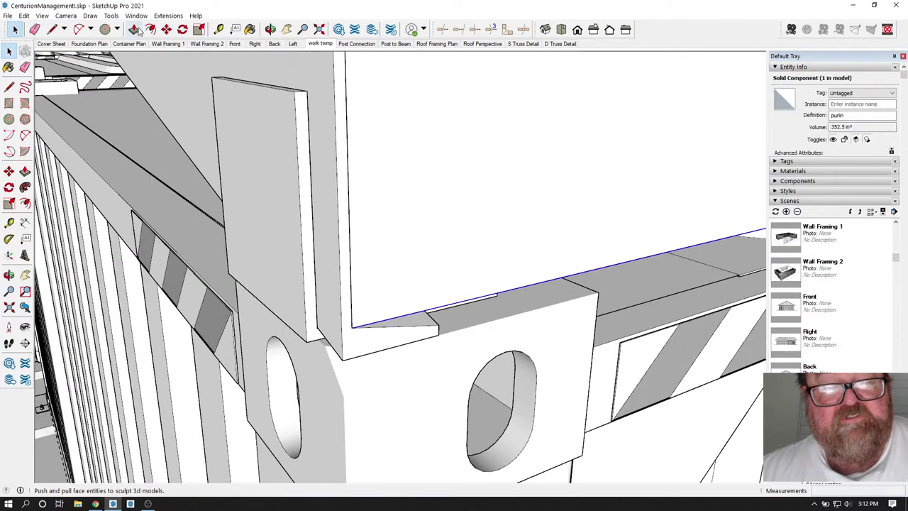
{"action": "left_click", "coordinate": [166, 30]}
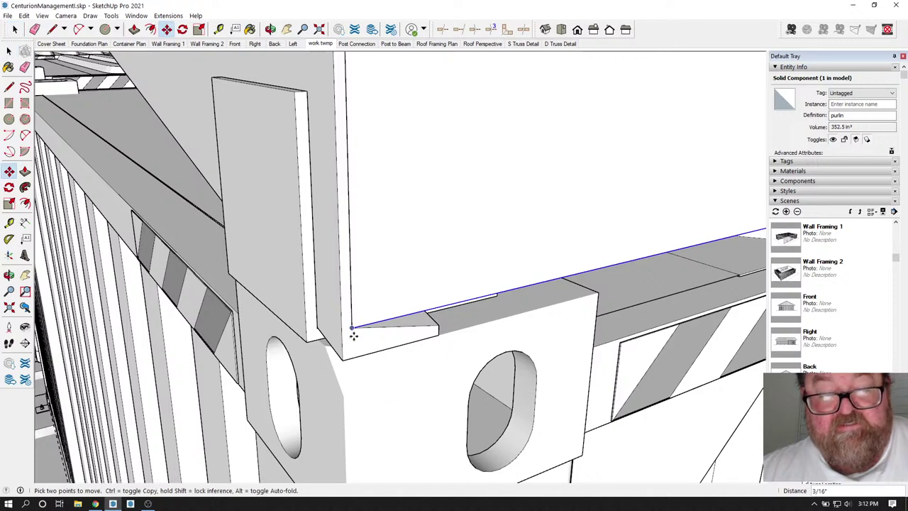
{"action": "left_click_drag", "start_coordinate": [353, 335], "coordinate": [352, 356]}
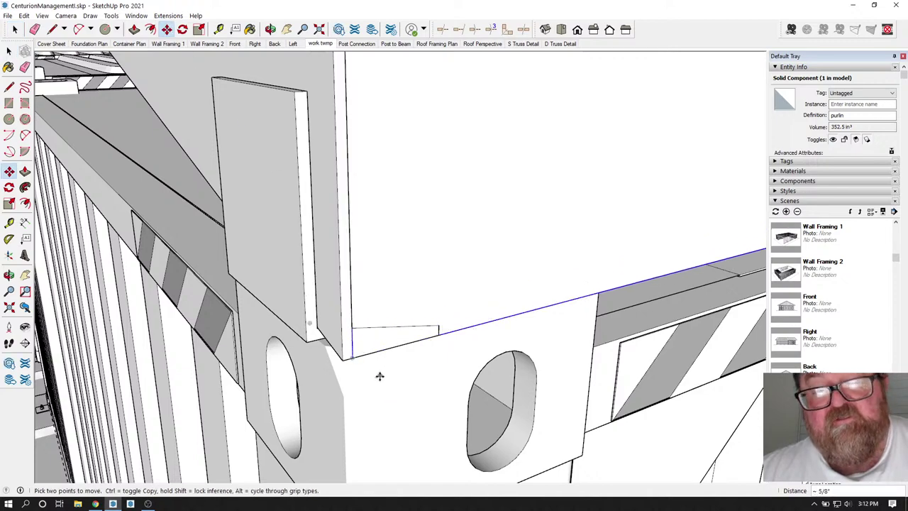
Move the purlin up about 1/4" by its upper end corner to meet the roof beam's upper edge.
{"action": "scroll", "coordinate": [380, 376], "scroll_direction": "down", "scroll_amount": 4}
{"action": "scroll", "coordinate": [371, 121], "scroll_direction": "up", "scroll_amount": 3}
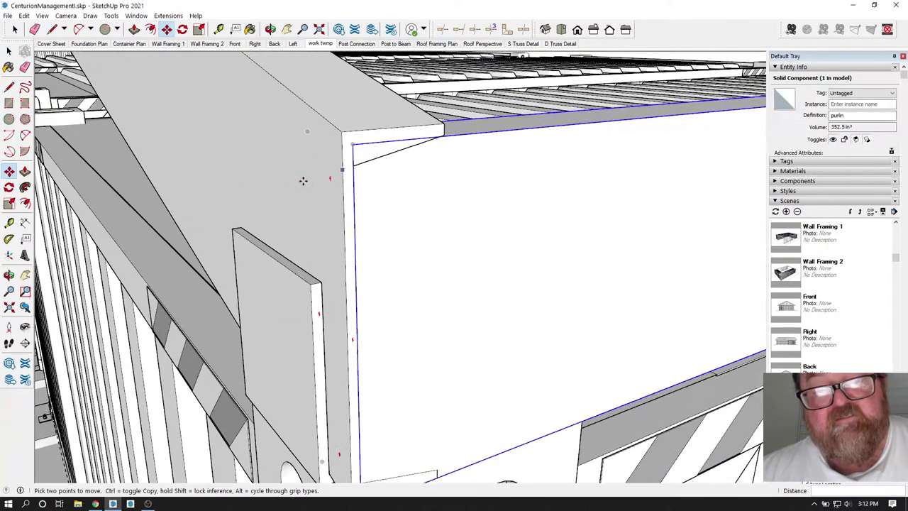
{"action": "left_click", "coordinate": [270, 29]}
{"action": "left_click_drag", "start_coordinate": [312, 199], "coordinate": [390, 278]}
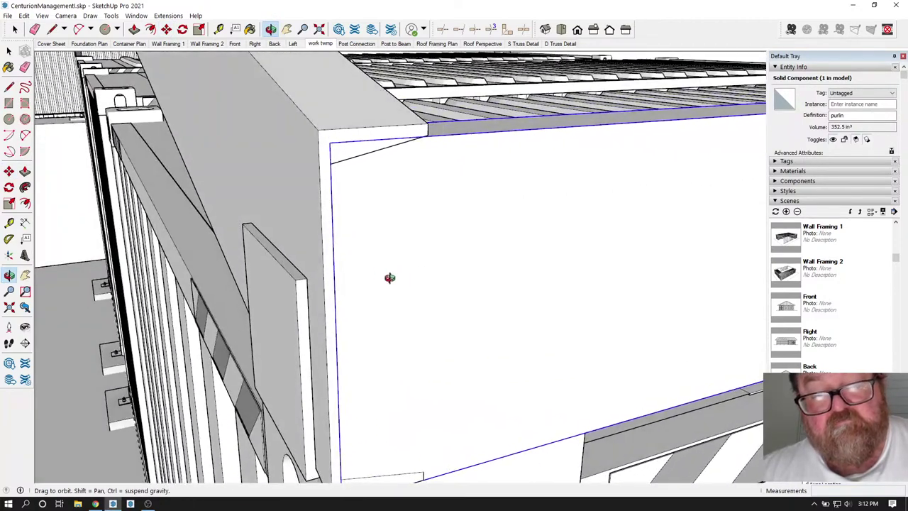
{"action": "left_click", "coordinate": [166, 29]}
{"action": "middle_click_drag", "start_coordinate": [328, 126], "coordinate": [334, 154]}
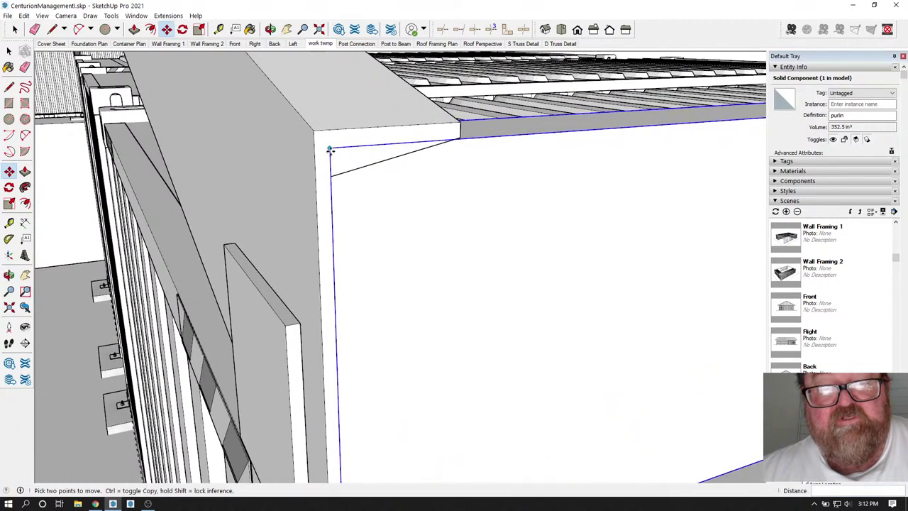
{"action": "left_click", "coordinate": [330, 151]}
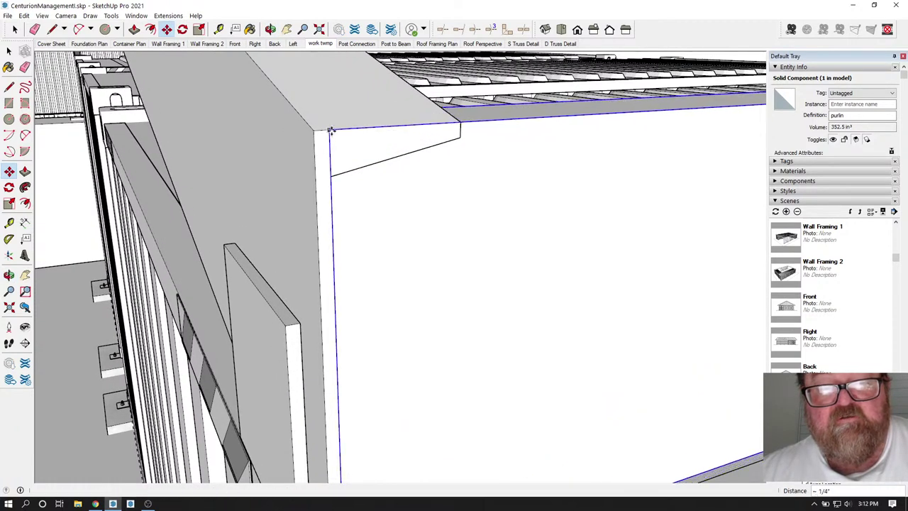
{"action": "left_click", "coordinate": [332, 130]}
Measure the height of the purlin's web between its lower and upper edges.
{"action": "scroll", "coordinate": [331, 132], "scroll_direction": "down", "scroll_amount": 3}
{"action": "left_click", "coordinate": [24, 16]}
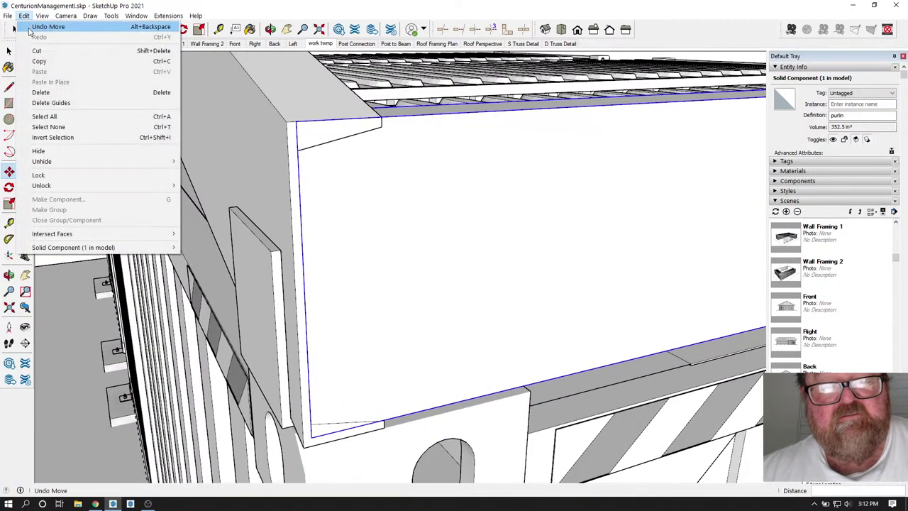
{"action": "left_click", "coordinate": [239, 13]}
{"action": "left_click", "coordinate": [9, 222]}
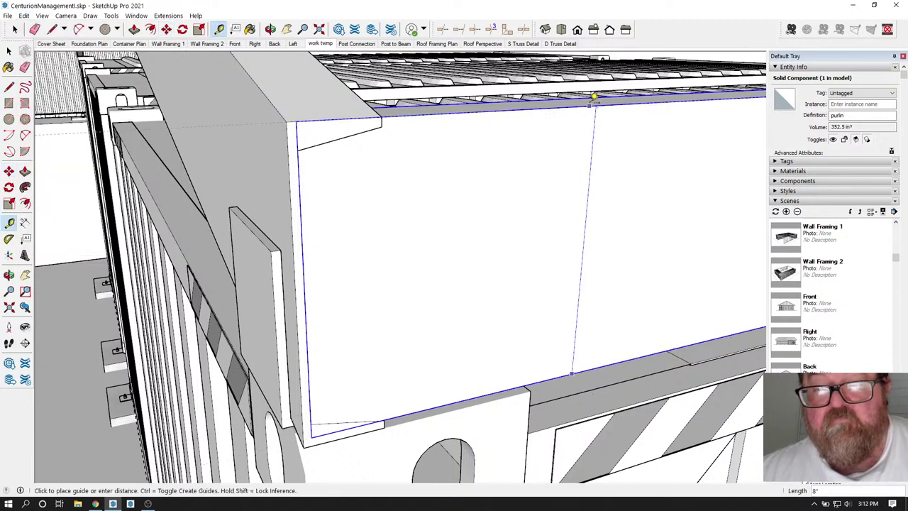
{"action": "key", "text": "Escape"}
{"action": "scroll", "coordinate": [405, 228], "scroll_direction": "down", "scroll_amount": 2}
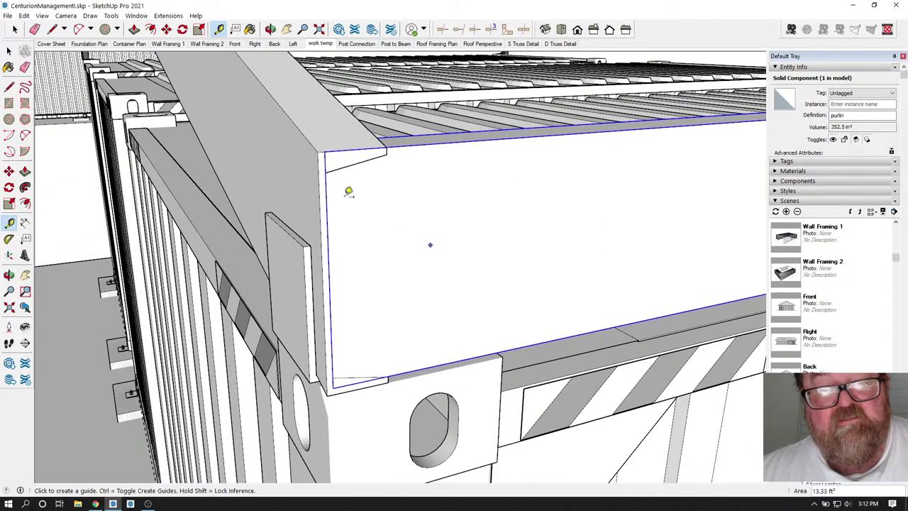
Deselect the purlin and examine how it runs between the two roof frames along the outer container.
{"action": "left_click", "coordinate": [14, 30]}
{"action": "left_click", "coordinate": [69, 121]}
{"action": "scroll", "coordinate": [129, 185], "scroll_direction": "down", "scroll_amount": 2}
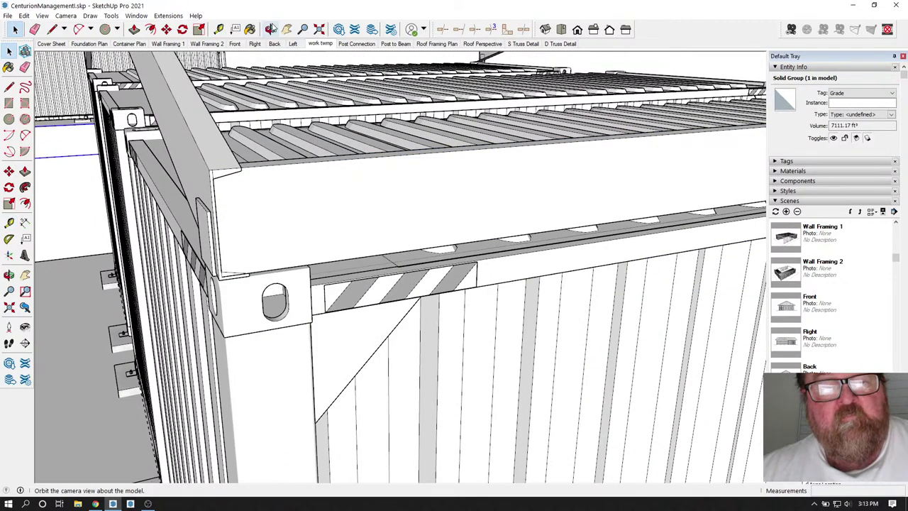
{"action": "left_click", "coordinate": [271, 28]}
{"action": "left_click_drag", "start_coordinate": [277, 147], "coordinate": [73, 228]}
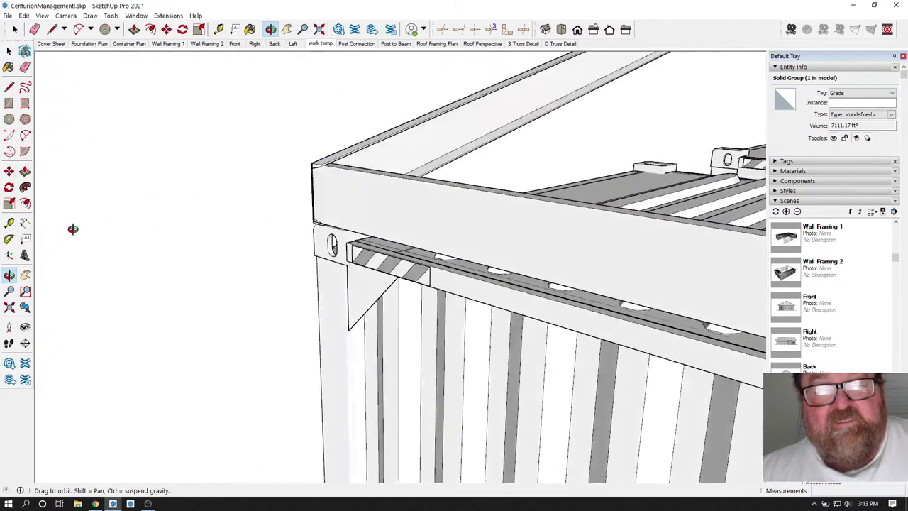
{"action": "scroll", "coordinate": [73, 229], "scroll_direction": "down", "scroll_amount": 5}
{"action": "left_click_drag", "start_coordinate": [142, 219], "coordinate": [320, 286]}
{"action": "scroll", "coordinate": [273, 247], "scroll_direction": "up", "scroll_amount": 3}
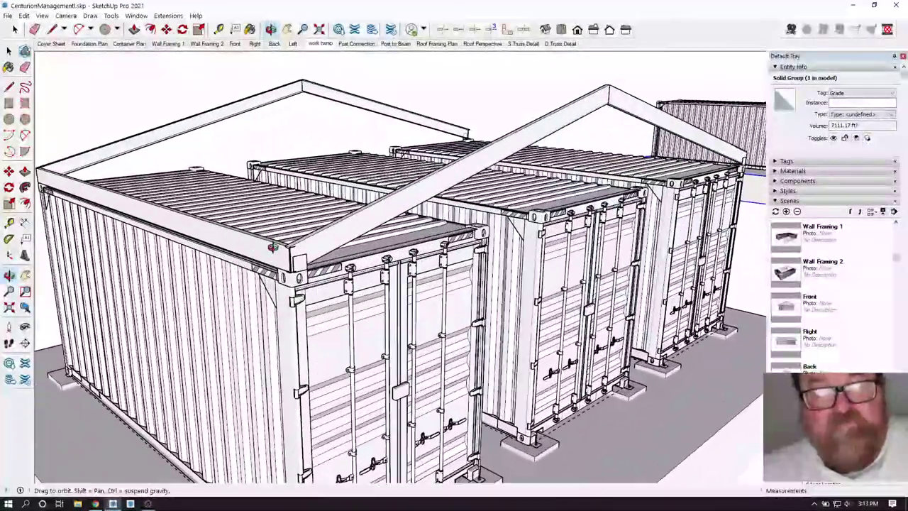
Open the purlin component and push its protruding end face back about 7/16" to the roof beam's web, closing the component.
{"action": "scroll", "coordinate": [272, 247], "scroll_direction": "up", "scroll_amount": 8}
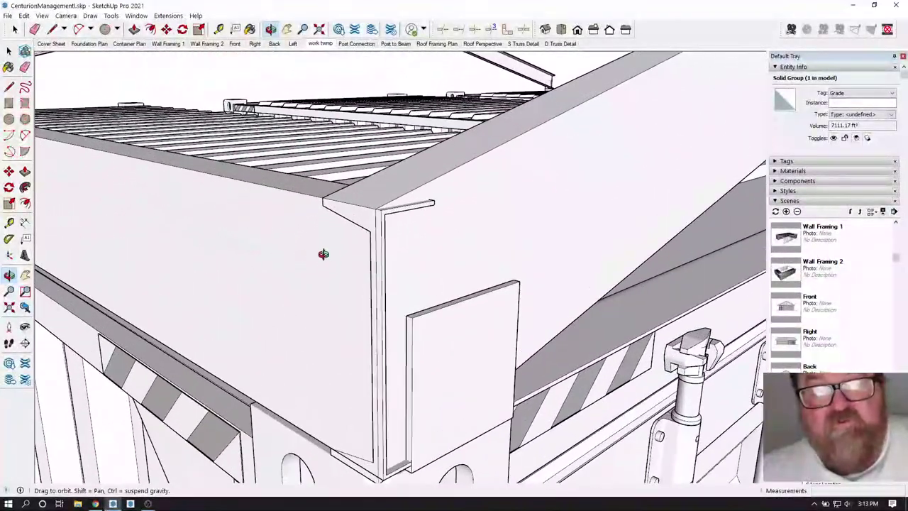
{"action": "left_click_drag", "start_coordinate": [311, 243], "coordinate": [332, 253]}
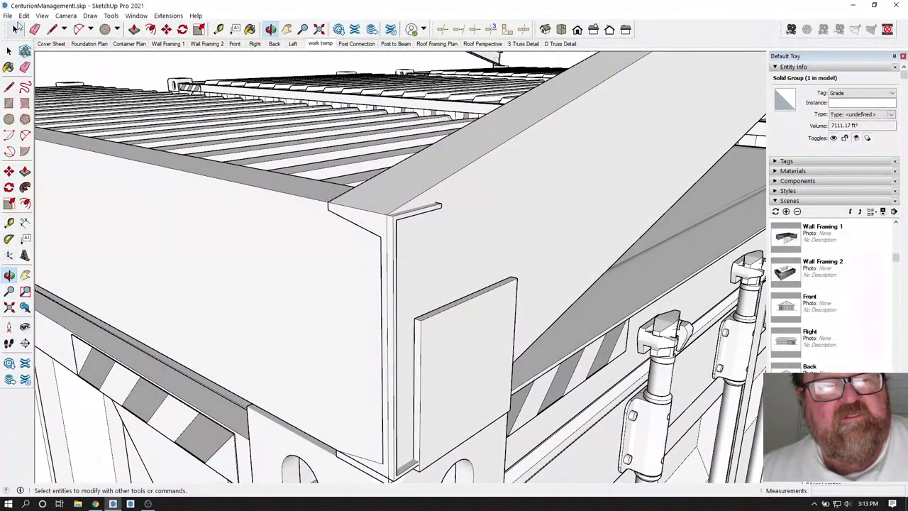
{"action": "double_click", "coordinate": [282, 265]}
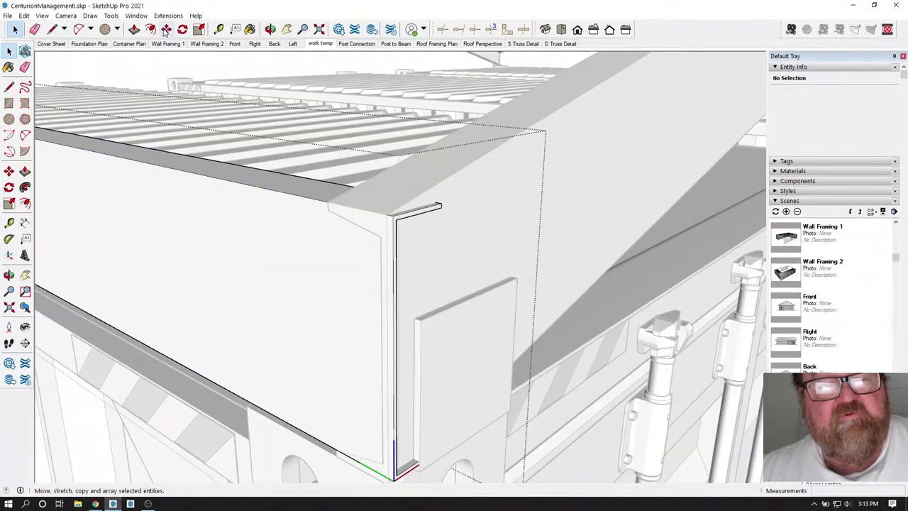
{"action": "left_click", "coordinate": [136, 32]}
{"action": "scroll", "coordinate": [334, 187], "scroll_direction": "up", "scroll_amount": 3}
{"action": "scroll", "coordinate": [285, 189], "scroll_direction": "down", "scroll_amount": 2}
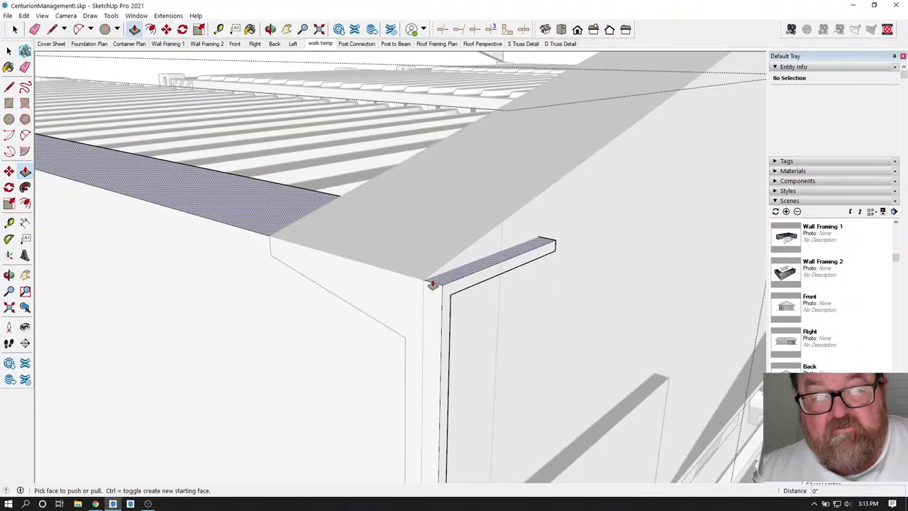
{"action": "left_click", "coordinate": [453, 290]}
{"action": "left_click", "coordinate": [403, 350]}
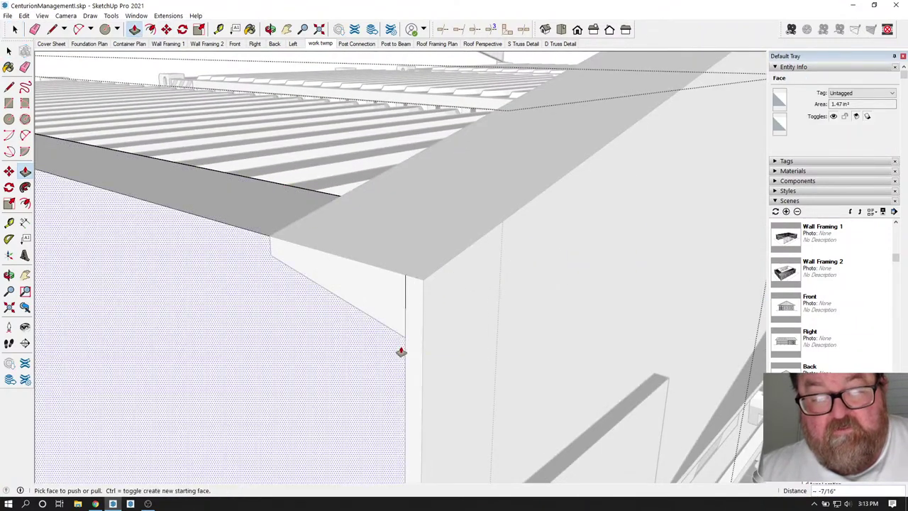
{"action": "middle_click_drag", "start_coordinate": [402, 351], "coordinate": [483, 254]}
{"action": "scroll", "coordinate": [508, 309], "scroll_direction": "down", "scroll_amount": 4}
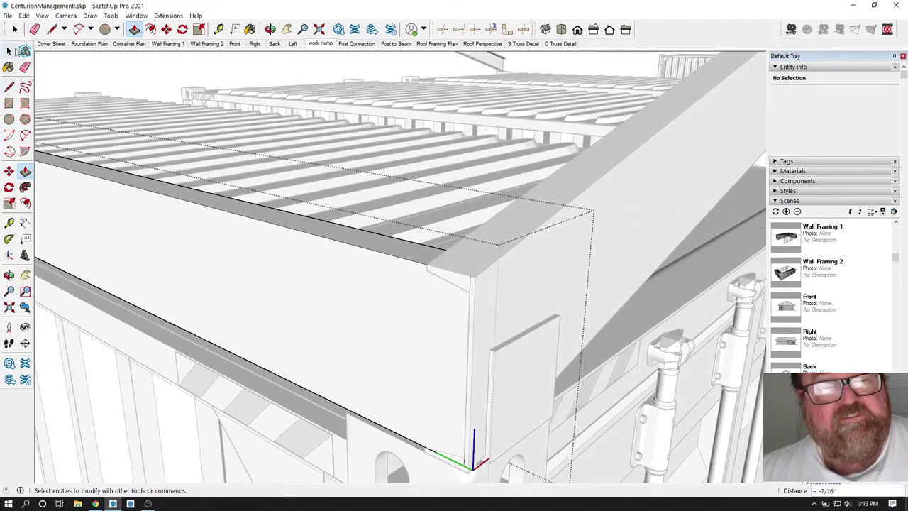
{"action": "left_click", "coordinate": [9, 50]}
Copy the purlin 24" up the slope along the roof beam's upper edge.
{"action": "scroll", "coordinate": [415, 260], "scroll_direction": "down", "scroll_amount": 8}
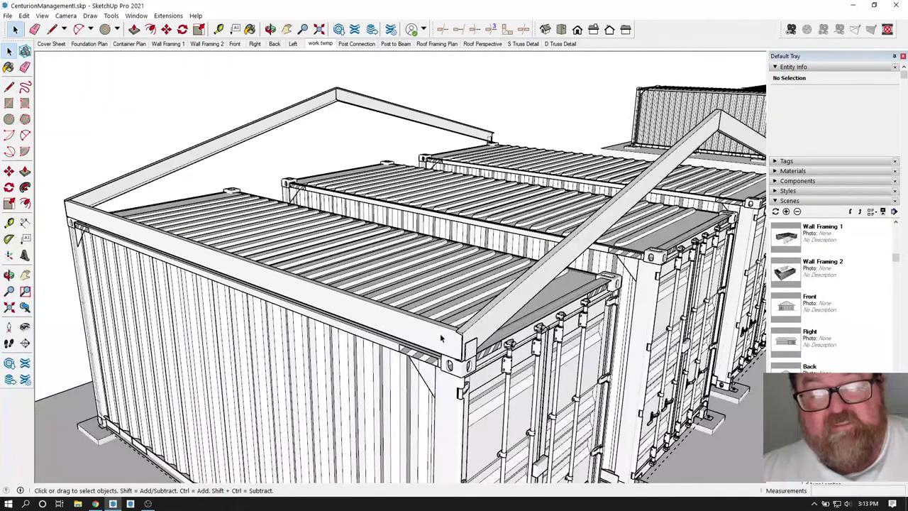
{"action": "left_click", "coordinate": [272, 32]}
{"action": "left_click_drag", "start_coordinate": [348, 206], "coordinate": [196, 379]}
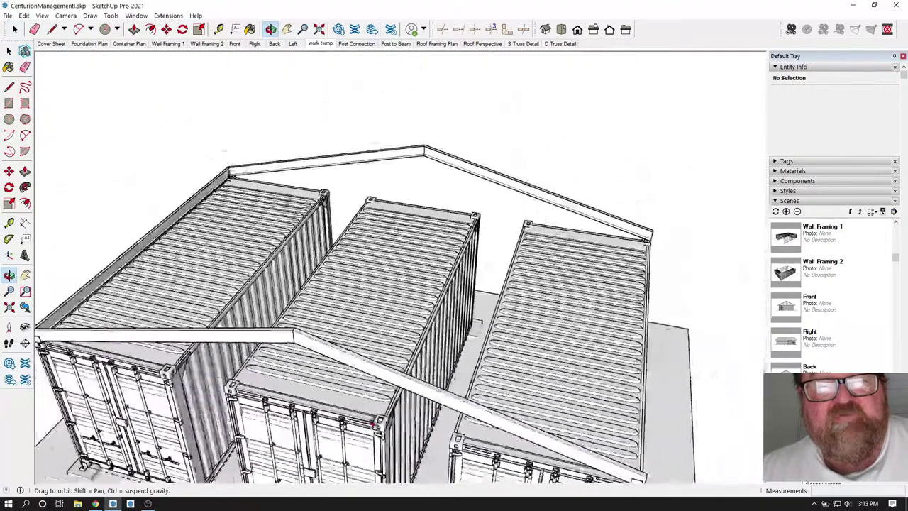
{"action": "scroll", "coordinate": [227, 131], "scroll_direction": "up", "scroll_amount": 7}
{"action": "scroll", "coordinate": [228, 222], "scroll_direction": "up", "scroll_amount": 6}
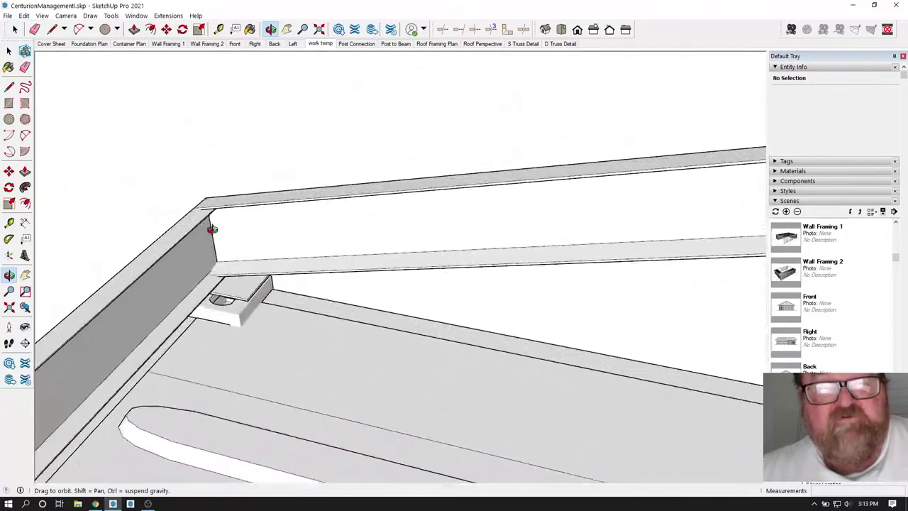
{"action": "left_click", "coordinate": [14, 29]}
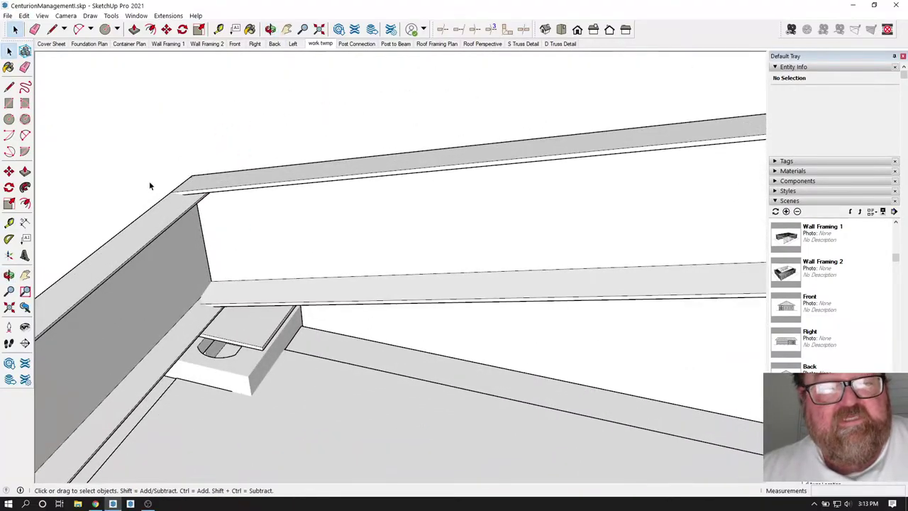
{"action": "left_click", "coordinate": [181, 215]}
{"action": "key", "text": "m"}
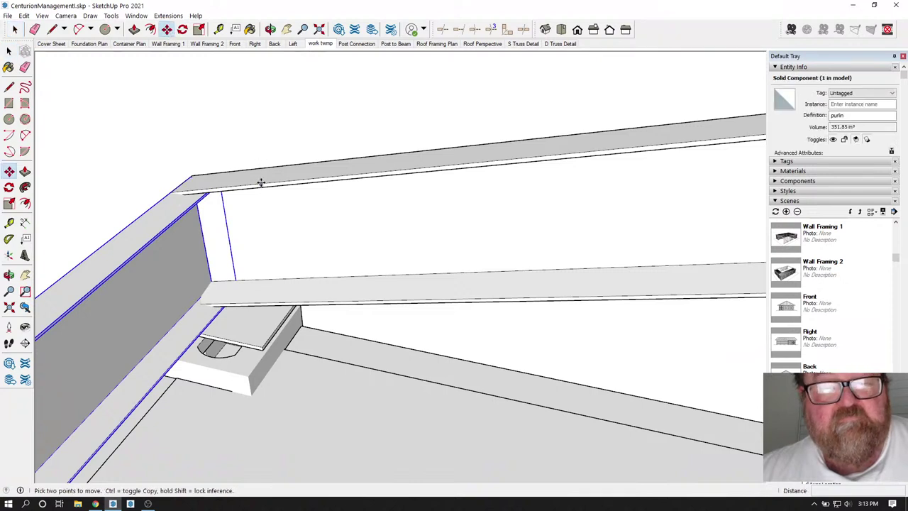
{"action": "left_click", "coordinate": [262, 183]}
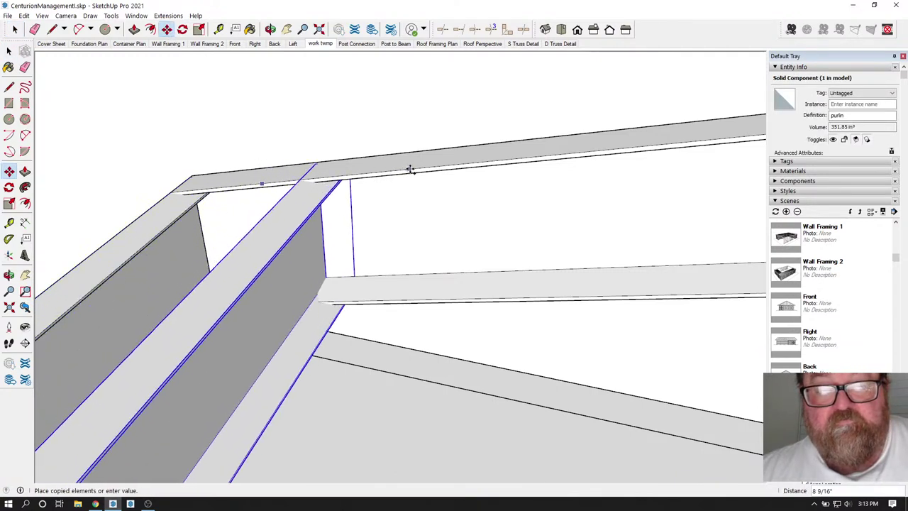
{"action": "type", "text": "24"}
{"action": "key", "text": "Return"}
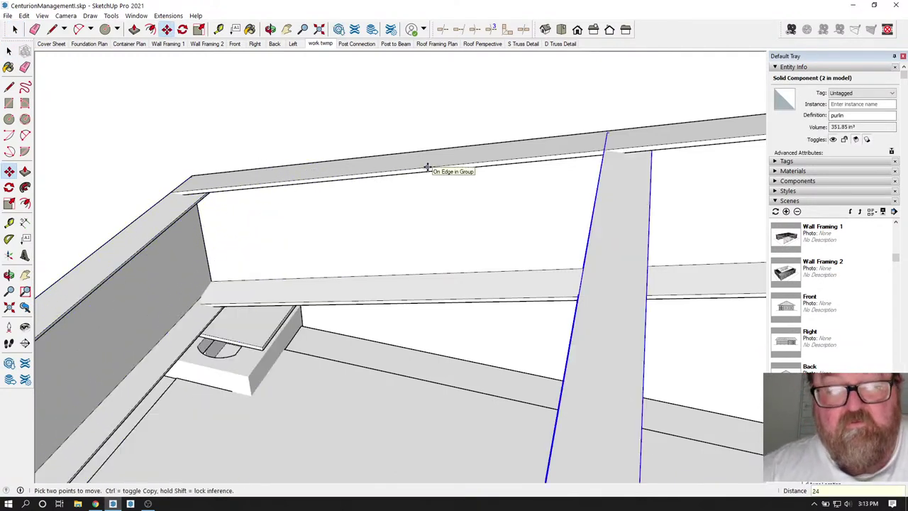
Rotate the copied purlin about 14° around its upper corner so its end profile lines up with the sloping roof beam.
{"action": "scroll", "coordinate": [552, 136], "scroll_direction": "up", "scroll_amount": 2}
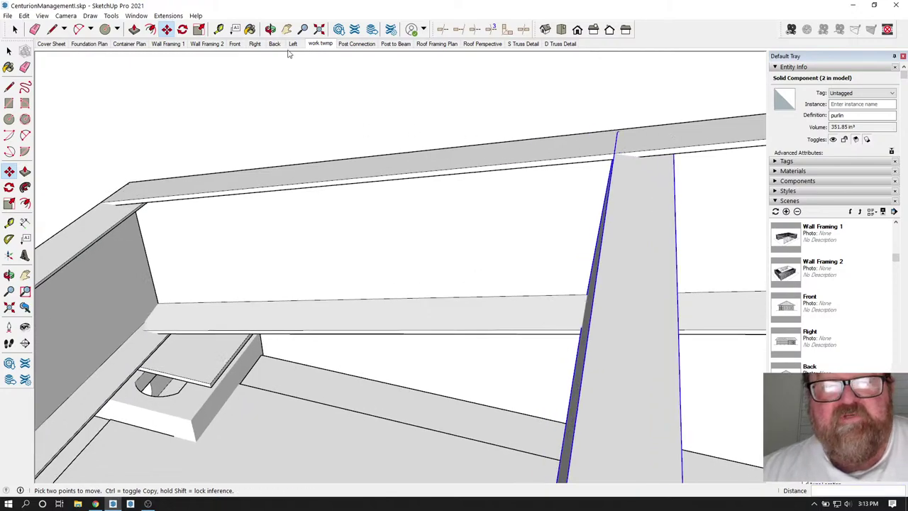
{"action": "left_click", "coordinate": [272, 30]}
{"action": "left_click_drag", "start_coordinate": [720, 306], "coordinate": [572, 250]}
{"action": "scroll", "coordinate": [603, 220], "scroll_direction": "down", "scroll_amount": 10}
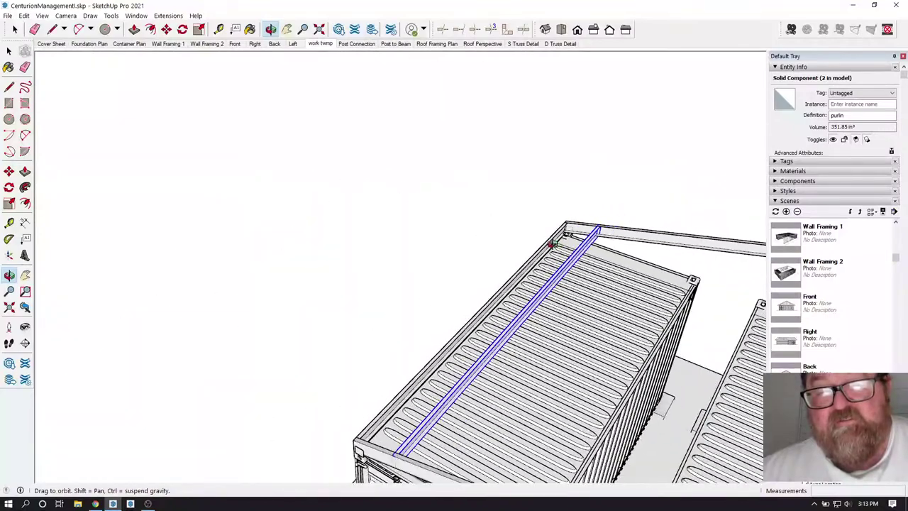
{"action": "scroll", "coordinate": [490, 387], "scroll_direction": "up", "scroll_amount": 10}
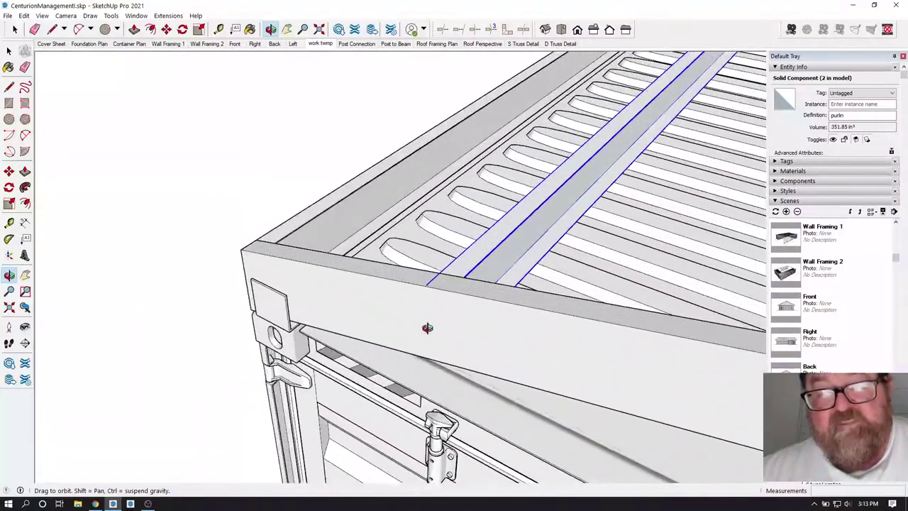
{"action": "left_click_drag", "start_coordinate": [429, 319], "coordinate": [465, 368]}
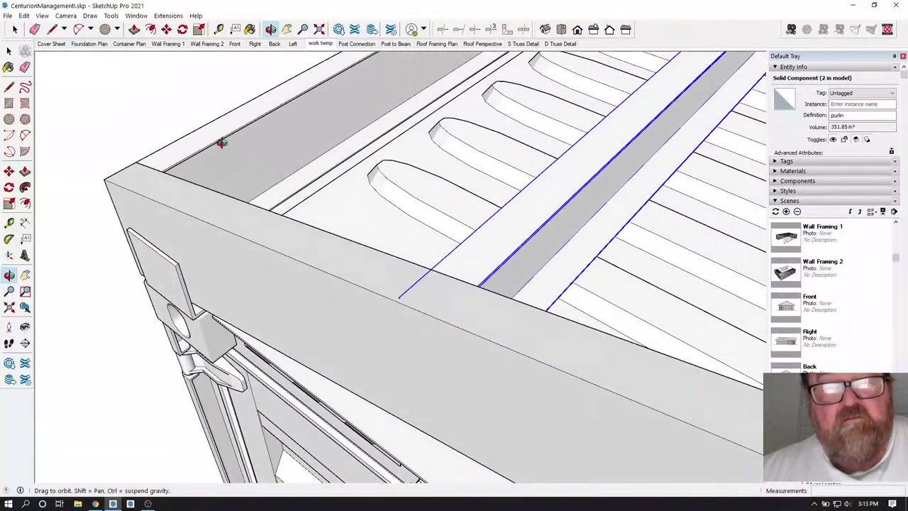
{"action": "key", "text": "m"}
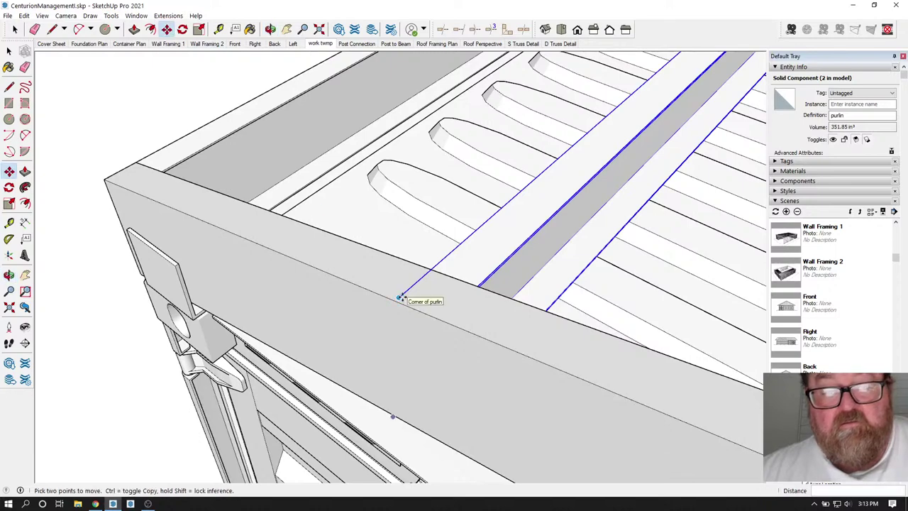
{"action": "left_click", "coordinate": [270, 31]}
{"action": "left_click_drag", "start_coordinate": [326, 372], "coordinate": [512, 290]}
{"action": "scroll", "coordinate": [633, 171], "scroll_direction": "up", "scroll_amount": 4}
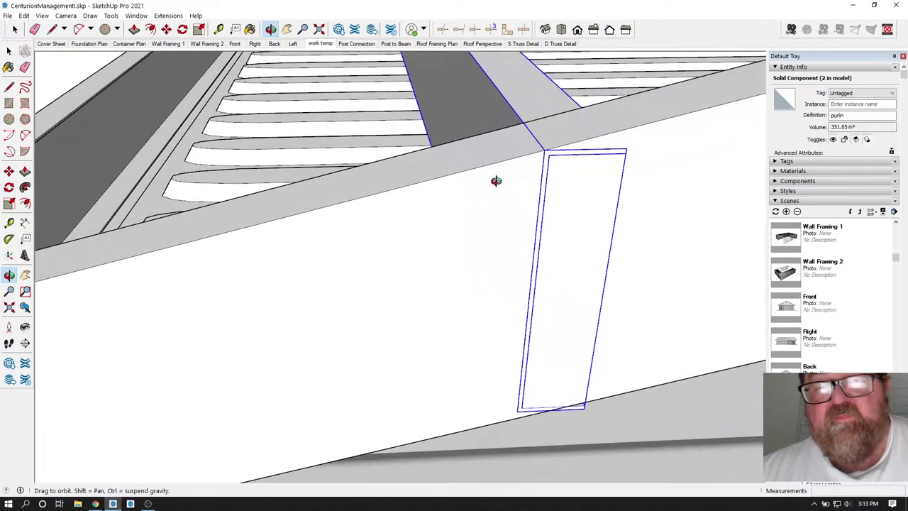
{"action": "left_click", "coordinate": [182, 29]}
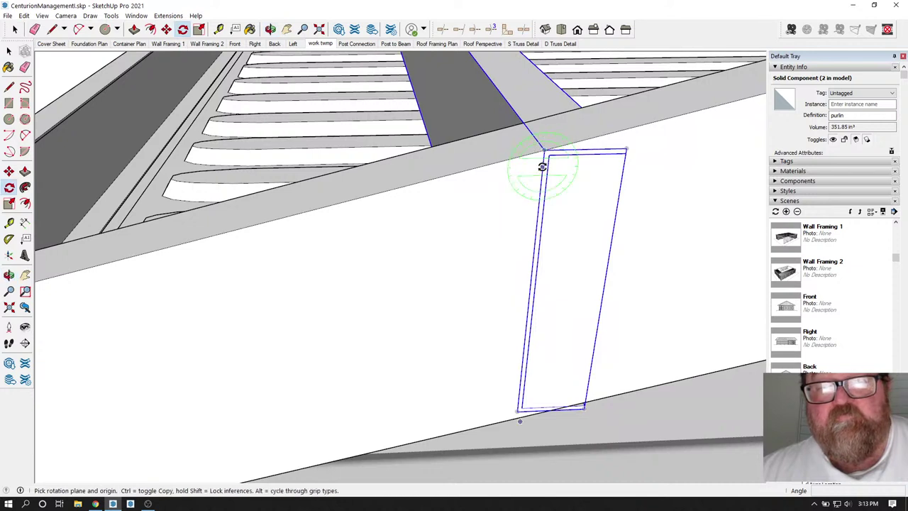
{"action": "left_click", "coordinate": [582, 149]}
{"action": "left_click", "coordinate": [589, 138]}
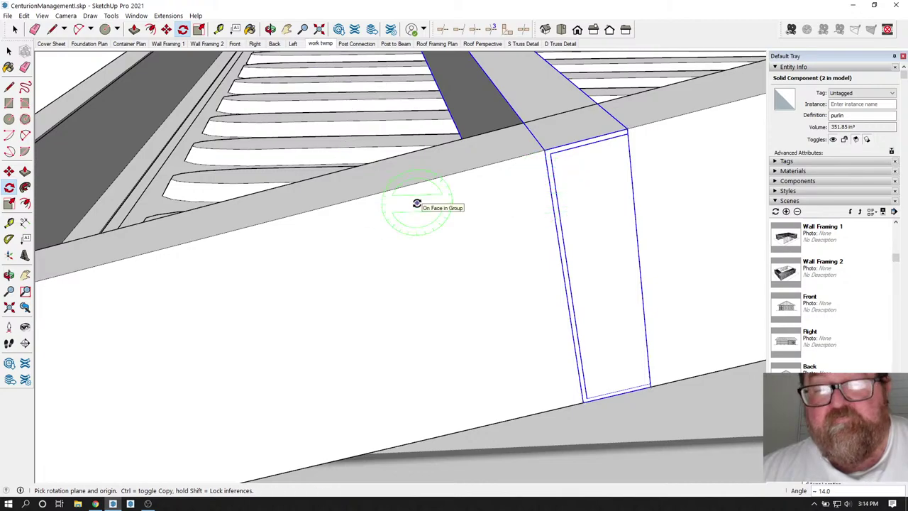
Copy the rotated purlin 24" up the slope along the roof beam's upper edge and array it seven times toward the ridge.
{"action": "scroll", "coordinate": [419, 204], "scroll_direction": "down", "scroll_amount": 2}
{"action": "scroll", "coordinate": [421, 204], "scroll_direction": "down", "scroll_amount": 3}
{"action": "scroll", "coordinate": [456, 260], "scroll_direction": "up", "scroll_amount": 2}
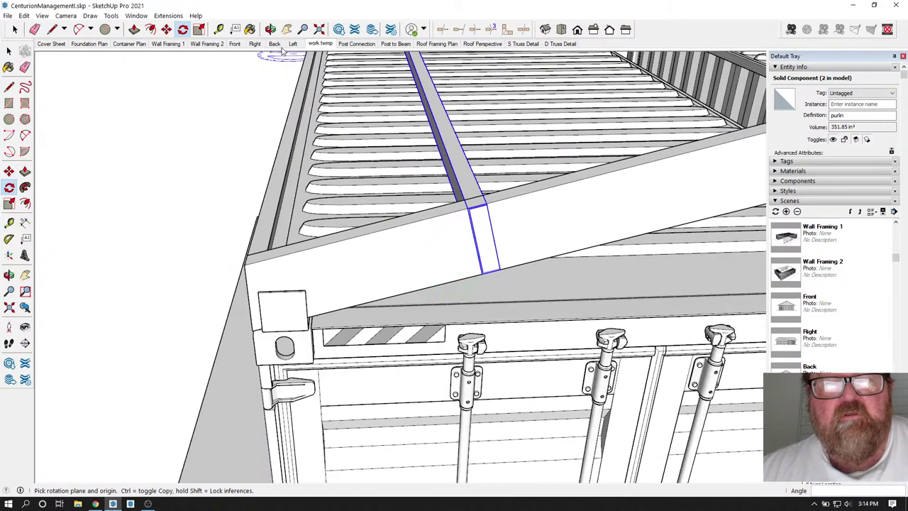
{"action": "middle_click_drag", "start_coordinate": [497, 270], "coordinate": [552, 289]}
{"action": "scroll", "coordinate": [432, 310], "scroll_direction": "up", "scroll_amount": 7}
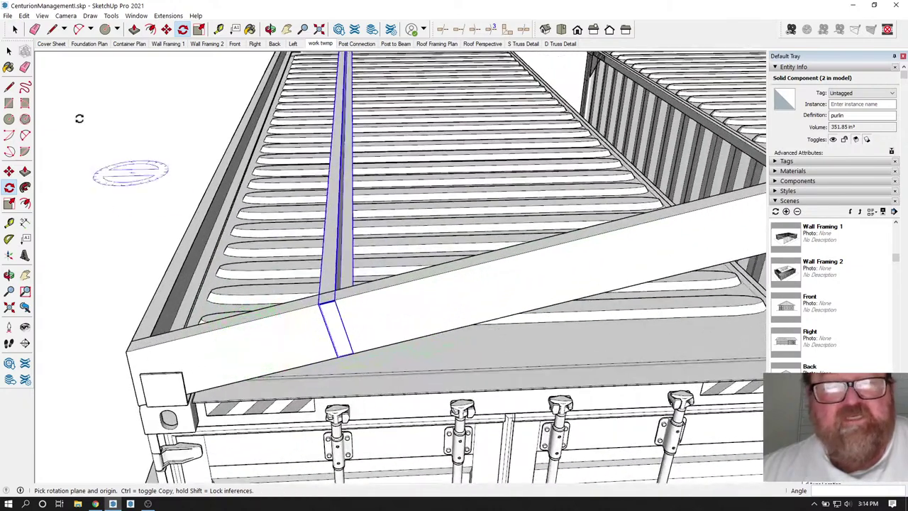
{"action": "left_click", "coordinate": [168, 30]}
{"action": "scroll", "coordinate": [329, 312], "scroll_direction": "up", "scroll_amount": 4}
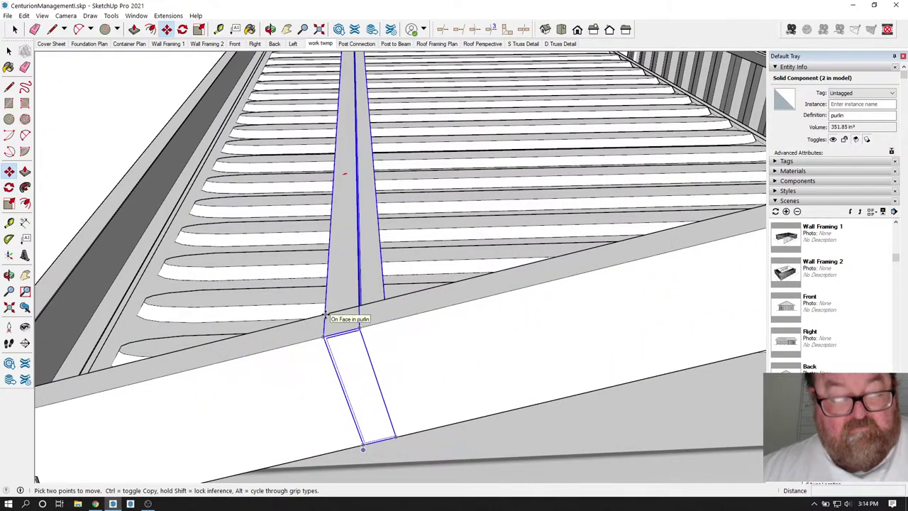
{"action": "left_click", "coordinate": [325, 315]}
{"action": "key", "text": "ctrl"}
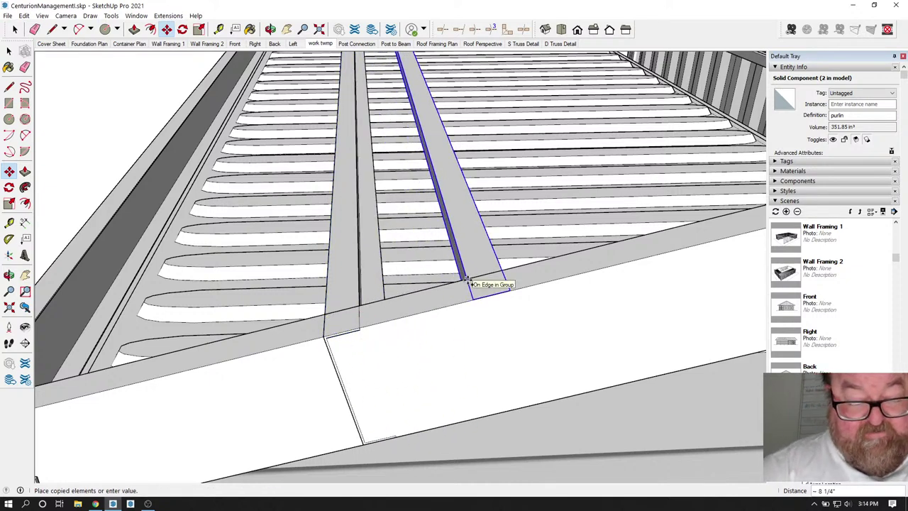
{"action": "key", "text": "Return"}
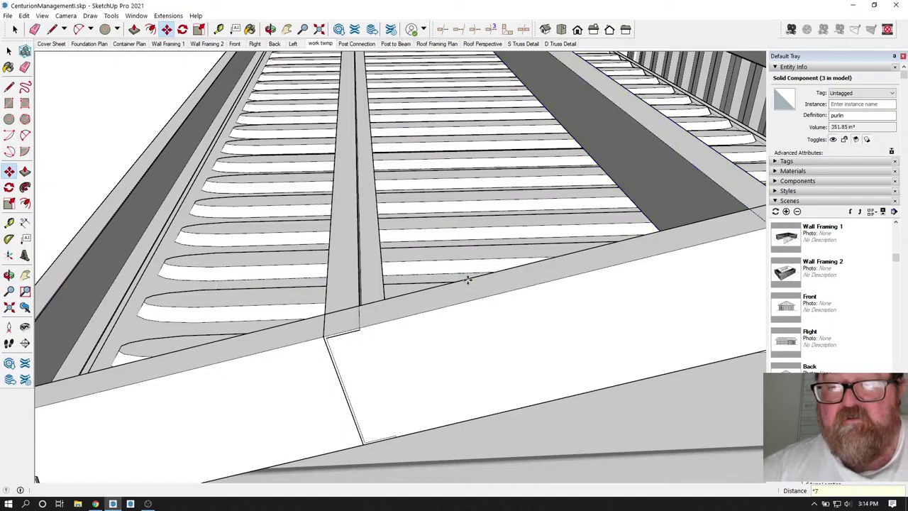
{"action": "key", "text": "Return"}
{"action": "scroll", "coordinate": [345, 360], "scroll_direction": "down", "scroll_amount": 3}
{"action": "scroll", "coordinate": [241, 387], "scroll_direction": "down", "scroll_amount": 3}
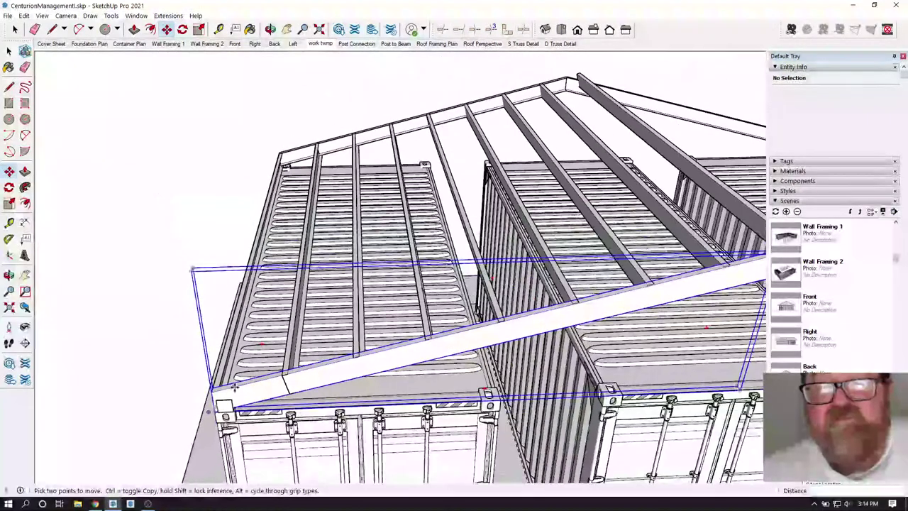
{"action": "scroll", "coordinate": [241, 387], "scroll_direction": "down", "scroll_amount": 3}
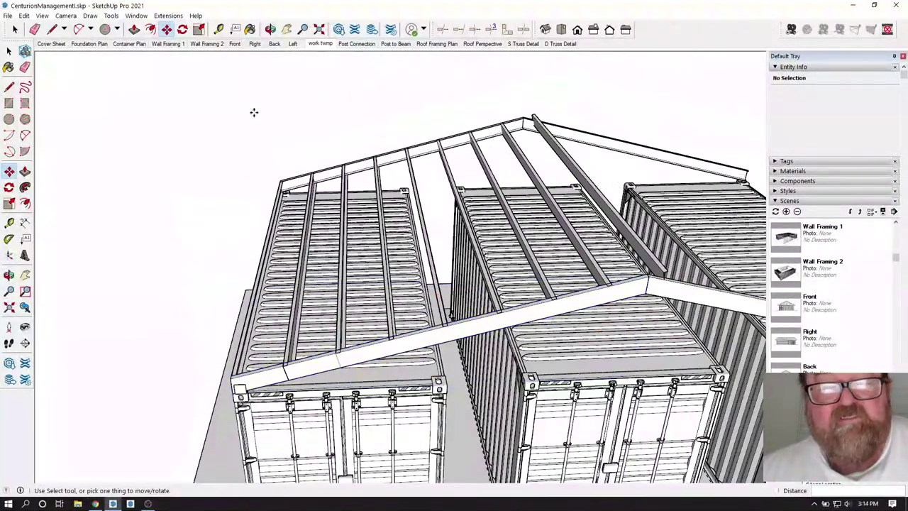
Switch to the browser, check the live chat of the stream in YouTube Studio, and return to SketchUp.
{"action": "left_click", "coordinate": [95, 504]}
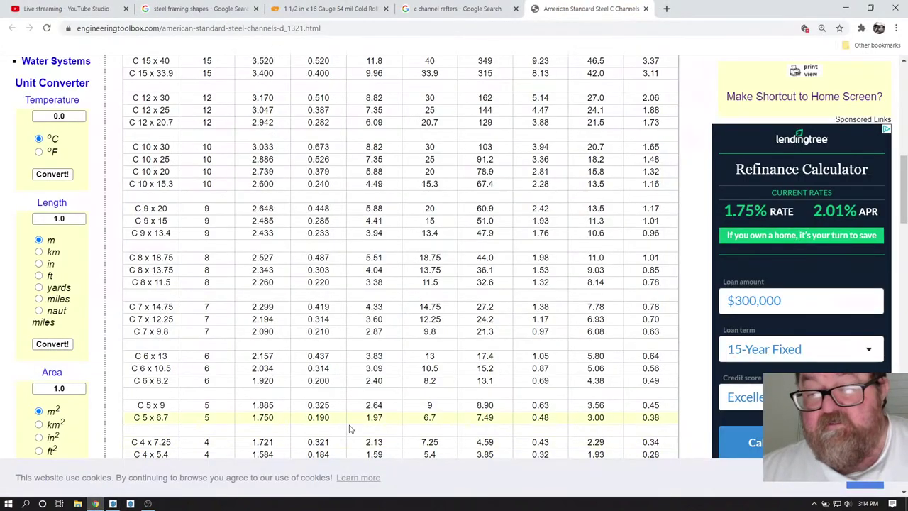
{"action": "left_click", "coordinate": [86, 7]}
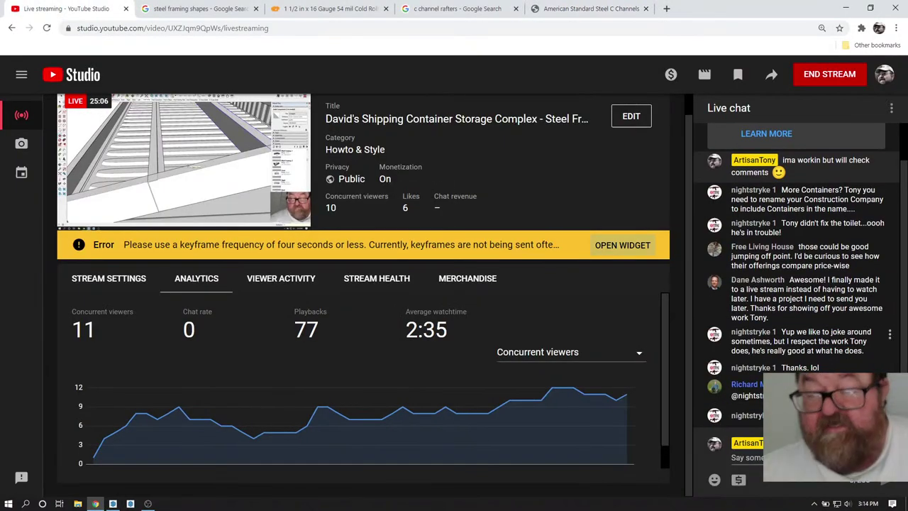
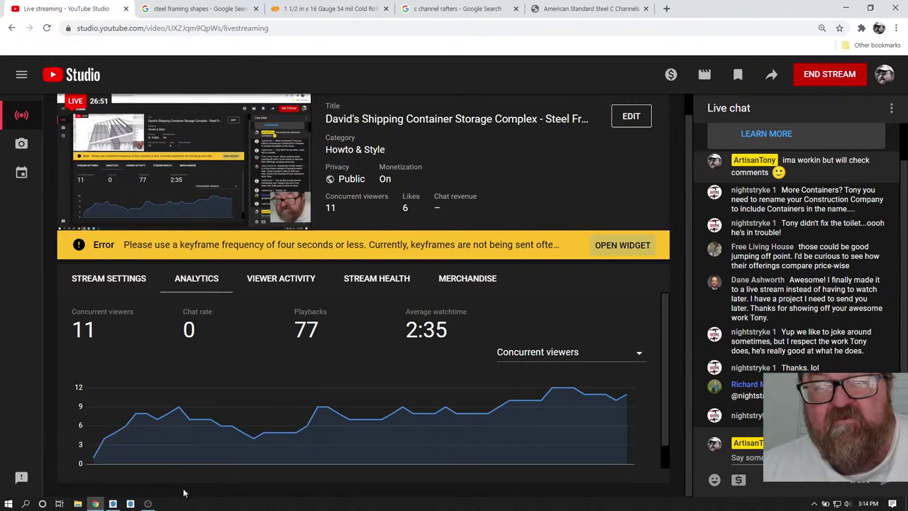
{"action": "left_click", "coordinate": [112, 504]}
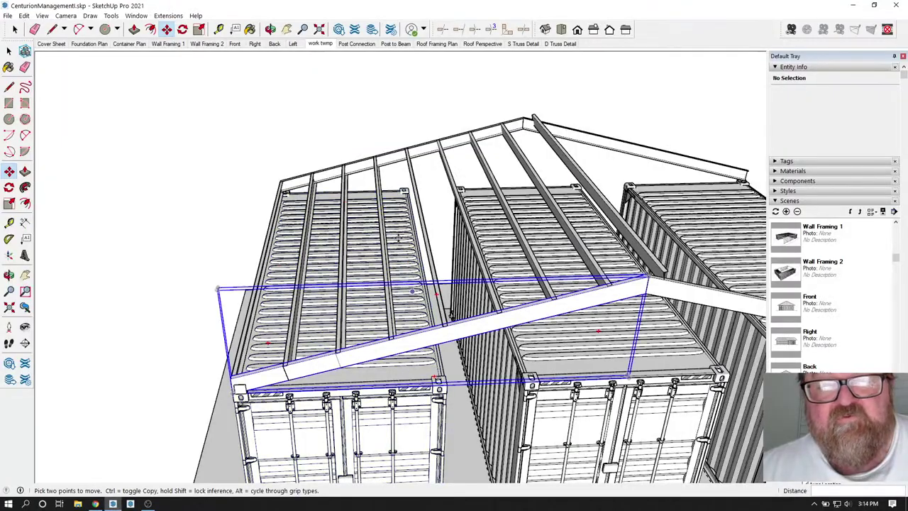
Move the last purlin before the ridge about 1' 1 3/8" up the roof beam's upper edge, close to the ridge.
{"action": "left_click", "coordinate": [271, 29]}
{"action": "scroll", "coordinate": [375, 208], "scroll_direction": "down", "scroll_amount": 3}
{"action": "left_click_drag", "start_coordinate": [491, 251], "coordinate": [446, 333]}
{"action": "scroll", "coordinate": [477, 266], "scroll_direction": "up", "scroll_amount": 10}
{"action": "scroll", "coordinate": [493, 282], "scroll_direction": "down", "scroll_amount": 3}
{"action": "scroll", "coordinate": [448, 248], "scroll_direction": "up", "scroll_amount": 4}
{"action": "left_click", "coordinate": [15, 31]}
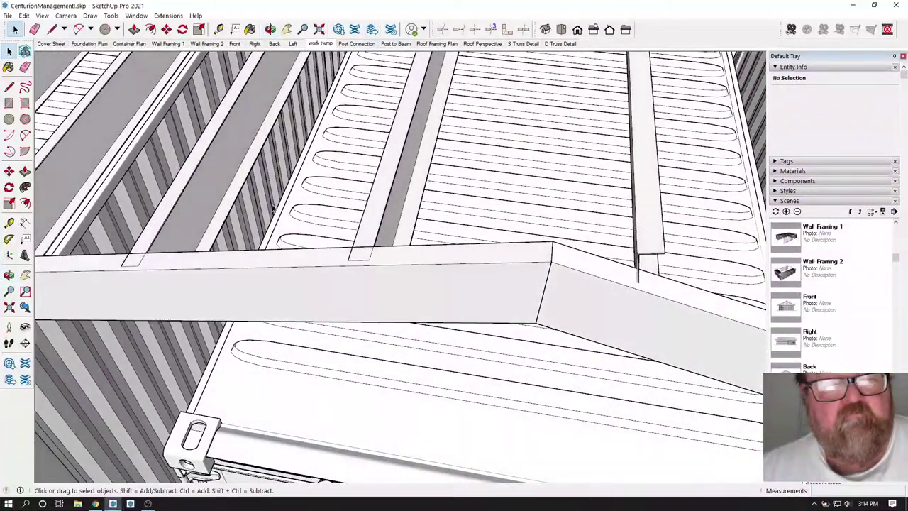
{"action": "left_click", "coordinate": [372, 233]}
{"action": "scroll", "coordinate": [460, 273], "scroll_direction": "up", "scroll_amount": 4}
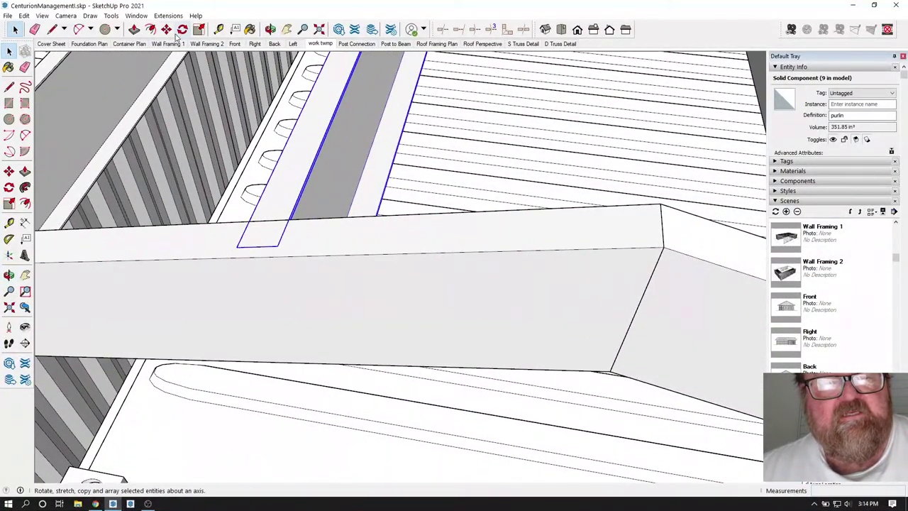
{"action": "key", "text": "m"}
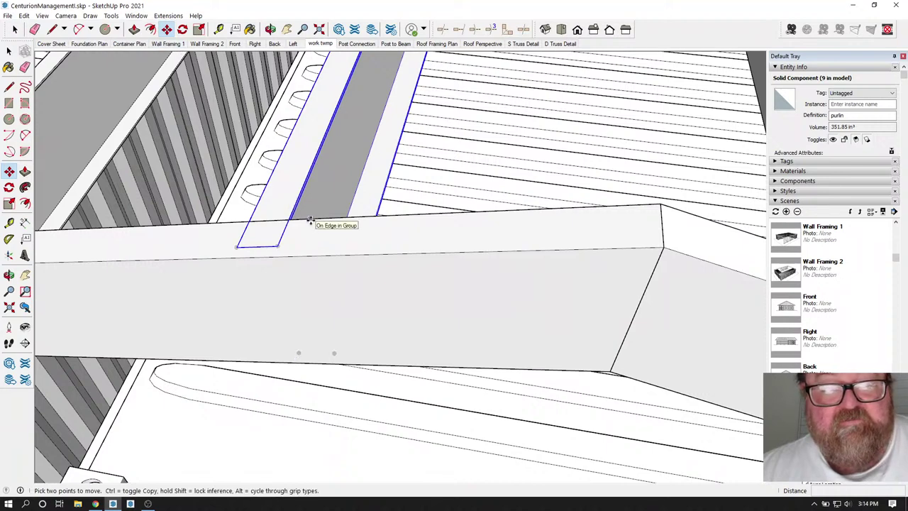
{"action": "left_click", "coordinate": [287, 220]}
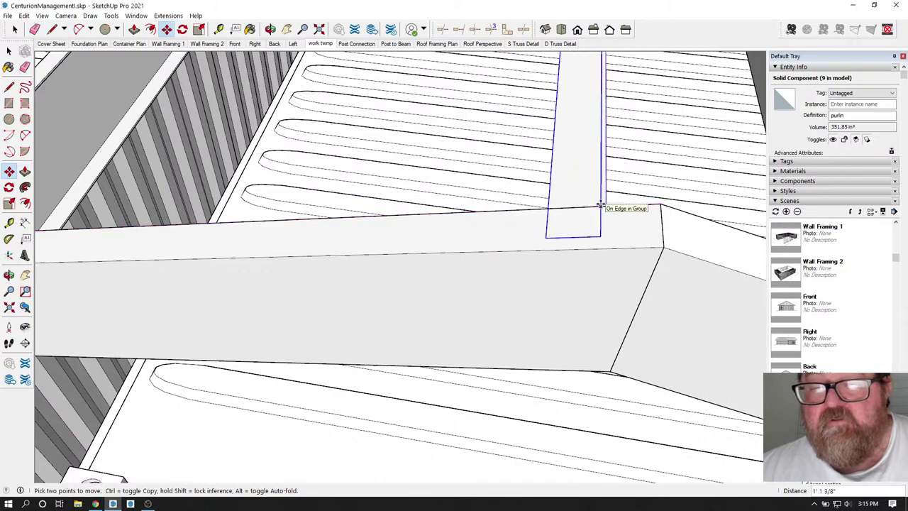
Delete the purlin that extends past the ridge over the opposite roof slope.
{"action": "left_click", "coordinate": [271, 29]}
{"action": "left_click_drag", "start_coordinate": [522, 244], "coordinate": [249, 163]}
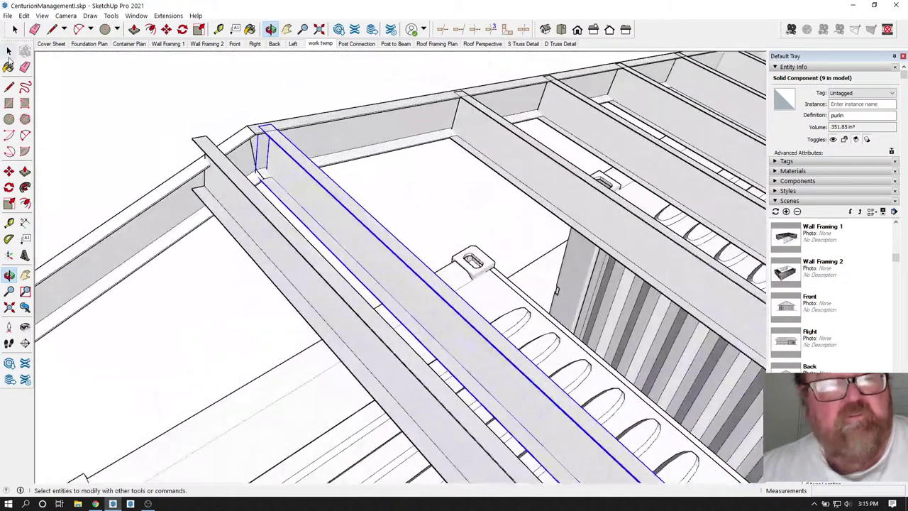
{"action": "left_click", "coordinate": [14, 29]}
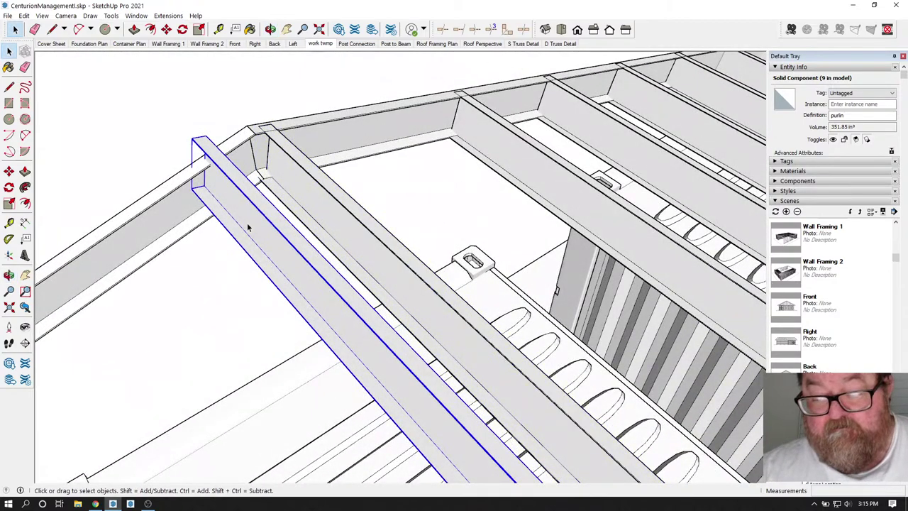
{"action": "left_click", "coordinate": [247, 225]}
{"action": "scroll", "coordinate": [260, 146], "scroll_direction": "up", "scroll_amount": 5}
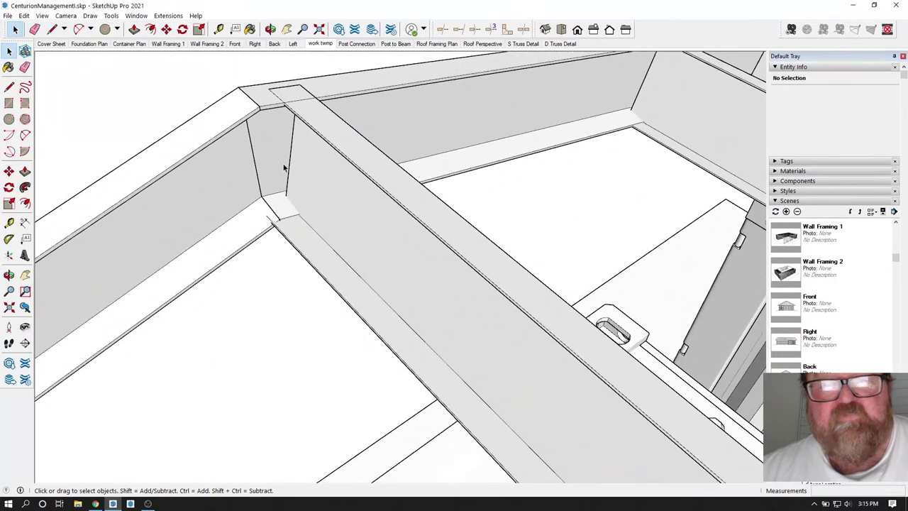
{"action": "scroll", "coordinate": [282, 189], "scroll_direction": "down", "scroll_amount": 5}
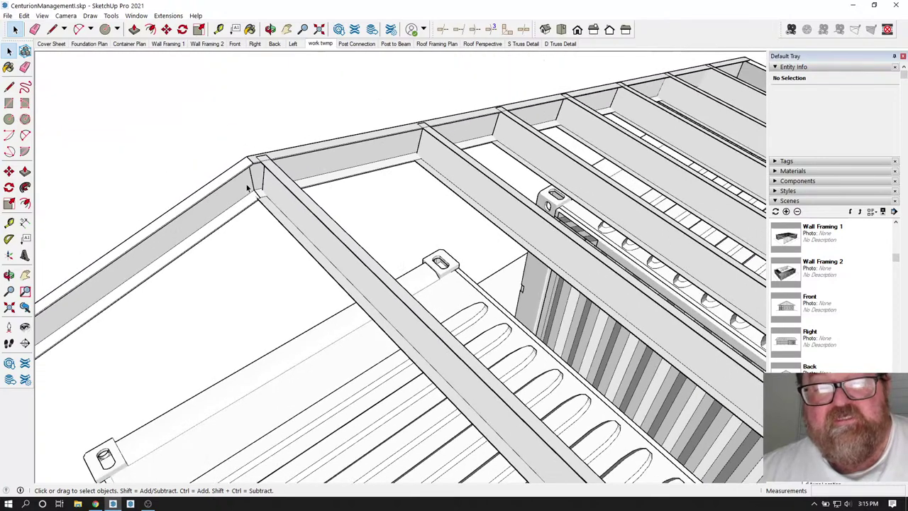
Move the ridge purlin 9/16" away from the ridge so its lower flange starts at the beam's mitre corner.
{"action": "right_click", "coordinate": [276, 179]}
{"action": "scroll", "coordinate": [261, 198], "scroll_direction": "up", "scroll_amount": 2}
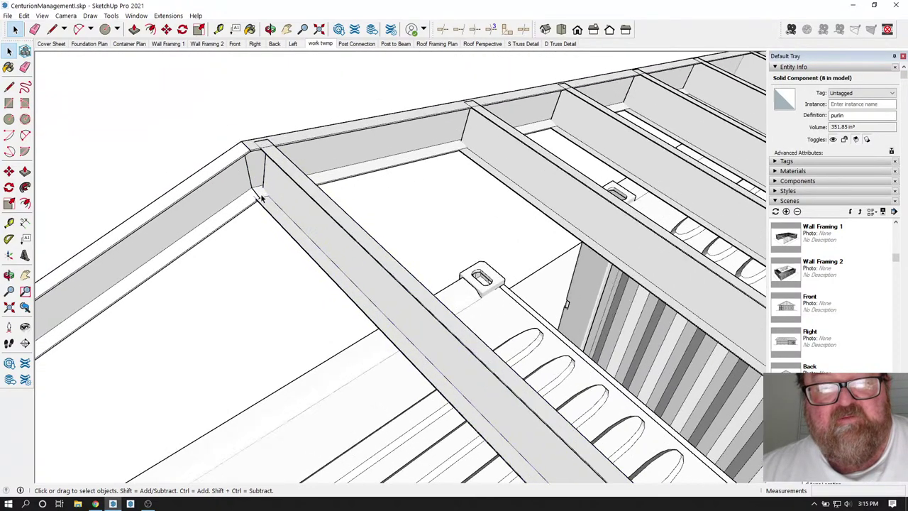
{"action": "scroll", "coordinate": [261, 199], "scroll_direction": "up", "scroll_amount": 5}
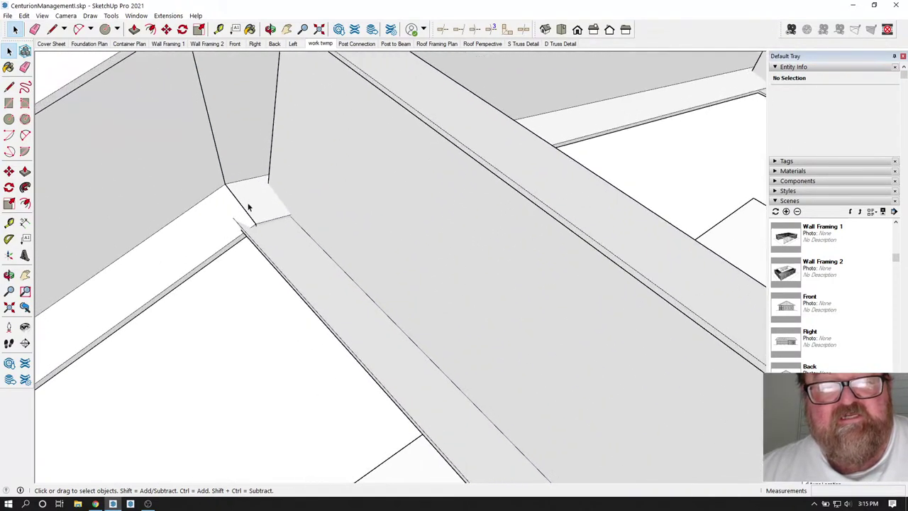
{"action": "left_click", "coordinate": [343, 111]}
{"action": "left_click", "coordinate": [166, 29]}
{"action": "scroll", "coordinate": [267, 183], "scroll_direction": "up", "scroll_amount": 4}
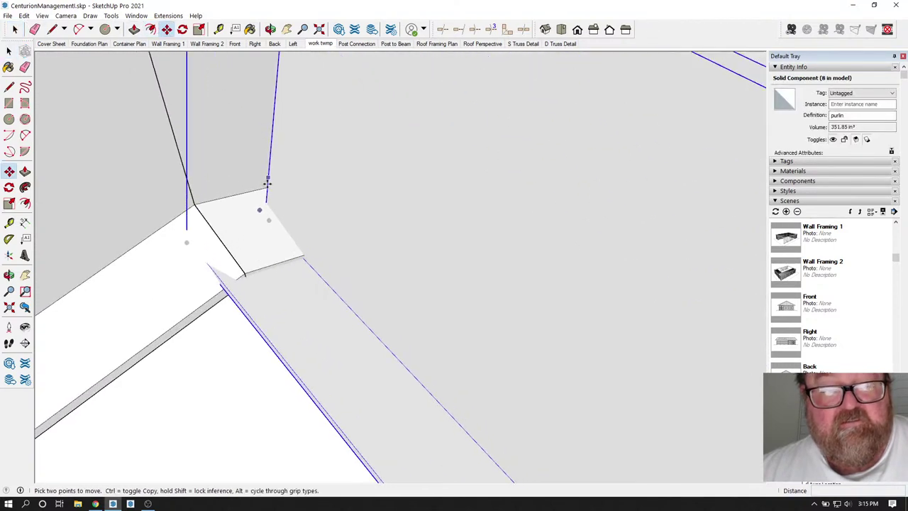
{"action": "left_click", "coordinate": [316, 276]}
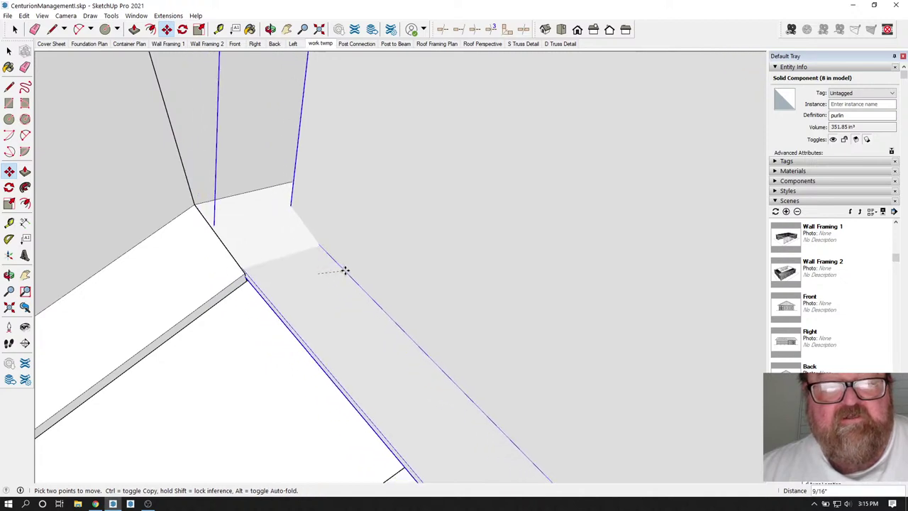
{"action": "left_click", "coordinate": [343, 269]}
Move the ridge purlin another 1/2" so its top flange lies flush with the roof beam's upper edge.
{"action": "scroll", "coordinate": [274, 248], "scroll_direction": "down", "scroll_amount": 5}
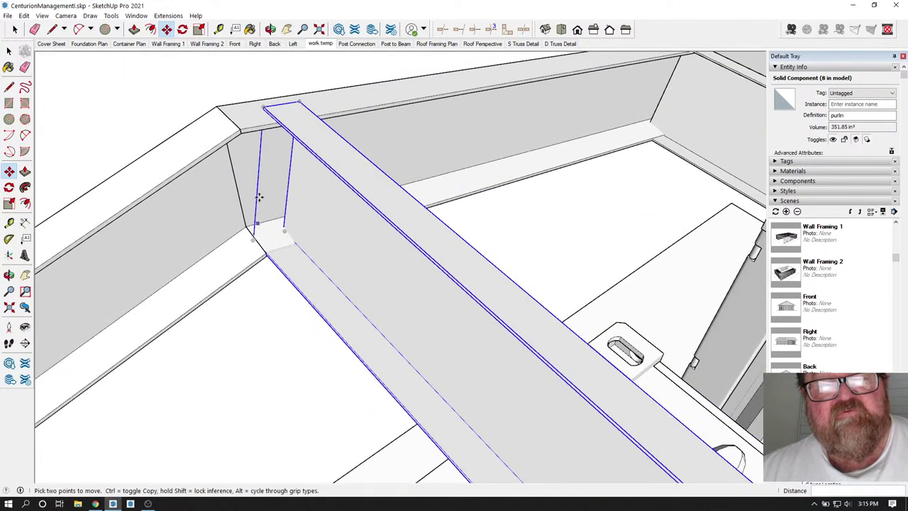
{"action": "scroll", "coordinate": [229, 66], "scroll_direction": "up", "scroll_amount": 2}
{"action": "scroll", "coordinate": [262, 81], "scroll_direction": "down", "scroll_amount": 5}
{"action": "scroll", "coordinate": [305, 270], "scroll_direction": "up", "scroll_amount": 2}
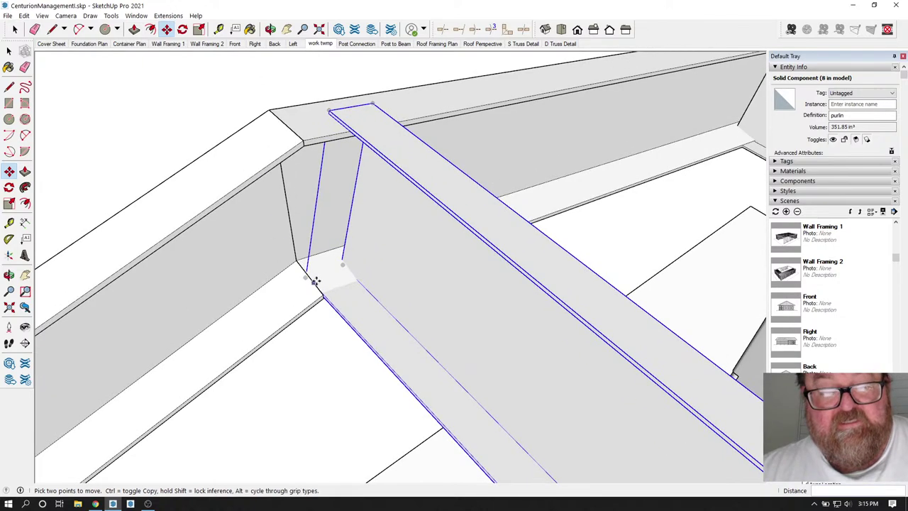
{"action": "scroll", "coordinate": [355, 132], "scroll_direction": "up", "scroll_amount": 3}
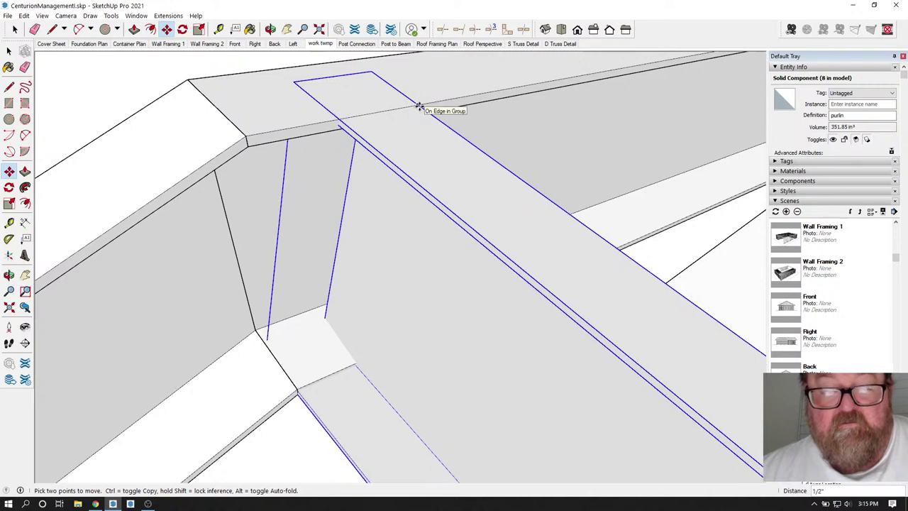
{"action": "left_click", "coordinate": [420, 106]}
{"action": "scroll", "coordinate": [305, 146], "scroll_direction": "down", "scroll_amount": 1}
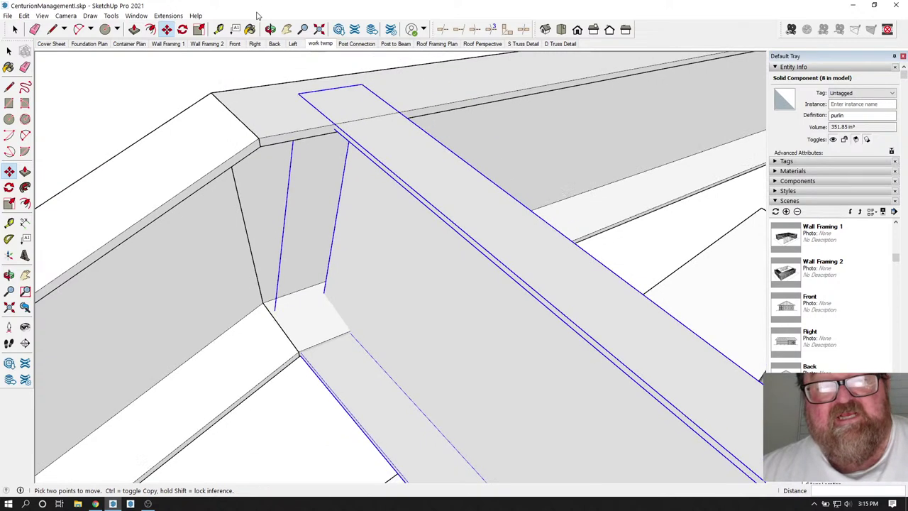
Try to move the ridge purlin 6" along the green axis, clear of the roof beam it overlaps.
{"action": "left_click", "coordinate": [270, 29]}
{"action": "left_click_drag", "start_coordinate": [313, 234], "coordinate": [318, 257]}
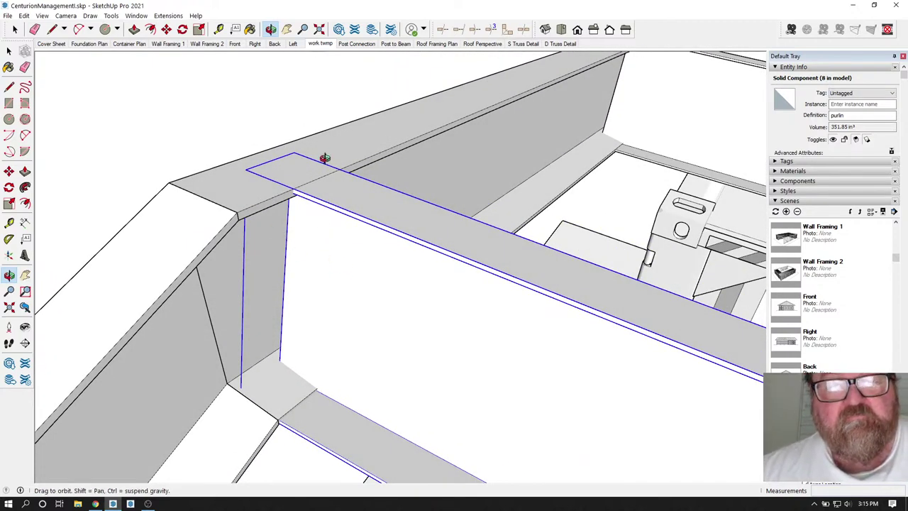
{"action": "left_click_drag", "start_coordinate": [324, 158], "coordinate": [310, 222]}
{"action": "left_click", "coordinate": [14, 30]}
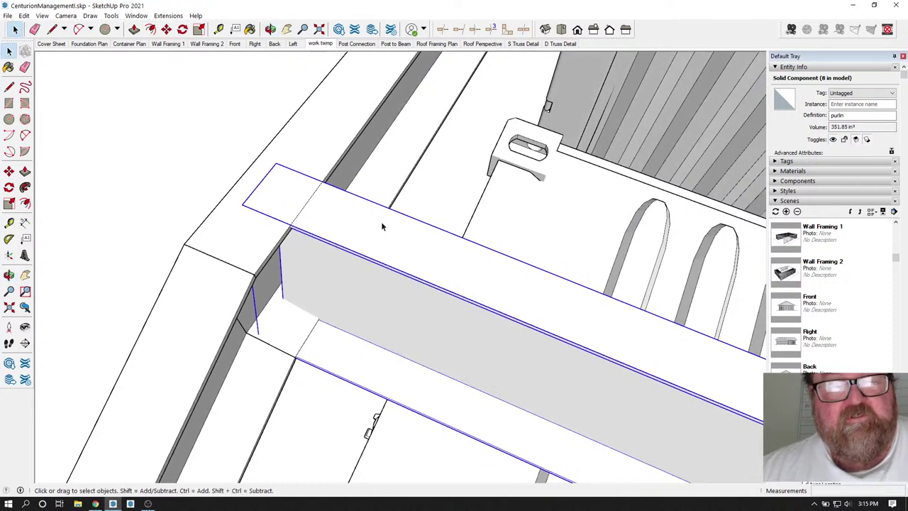
{"action": "left_click", "coordinate": [166, 29]}
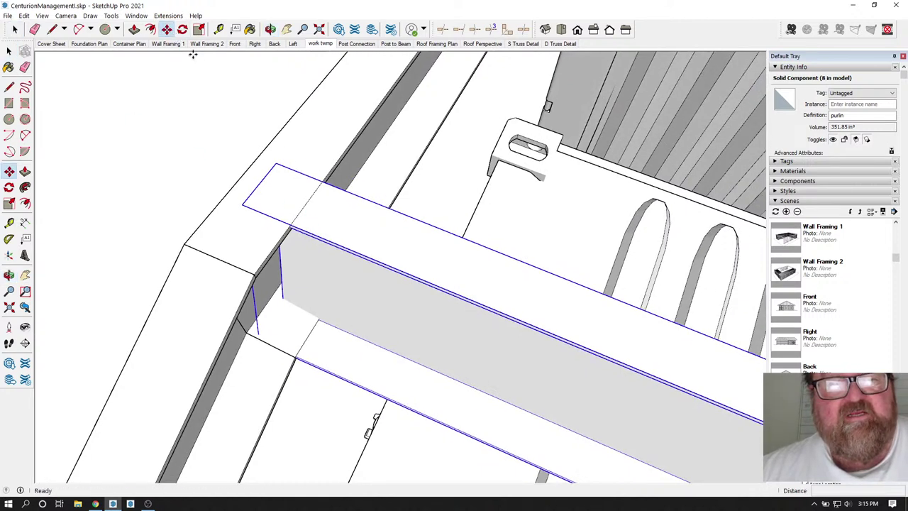
{"action": "left_click", "coordinate": [351, 205]}
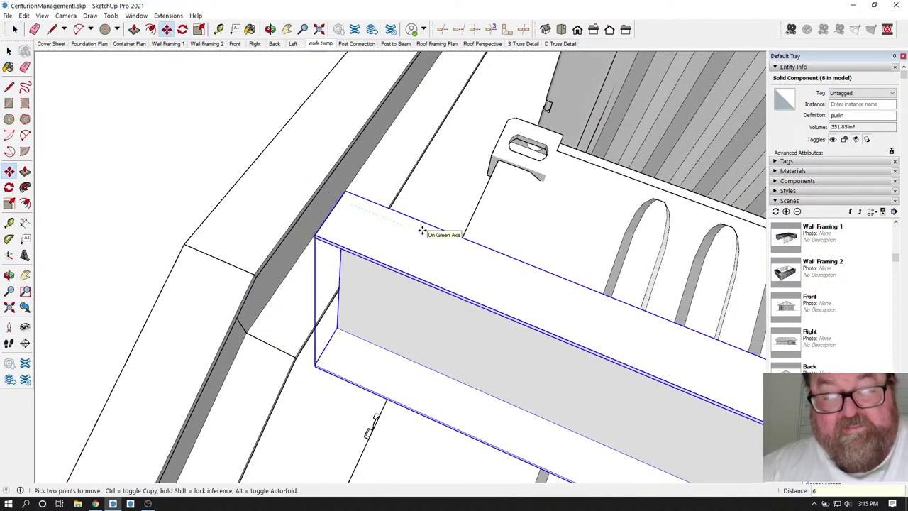
{"action": "key", "text": "Return"}
{"action": "scroll", "coordinate": [480, 257], "scroll_direction": "up", "scroll_amount": 3}
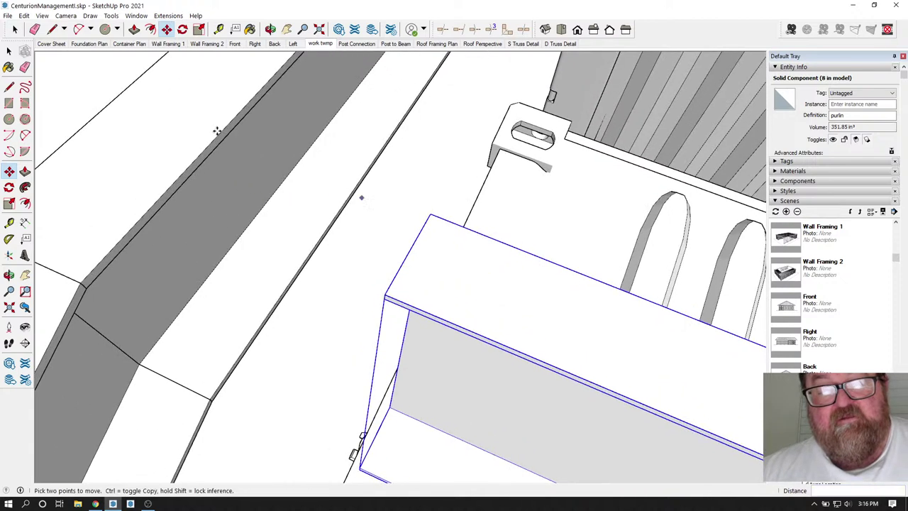
Undo the last move of the ridge purlin after examining the exposed roof beam.
{"action": "left_click", "coordinate": [270, 29]}
{"action": "left_click_drag", "start_coordinate": [288, 138], "coordinate": [487, 233]}
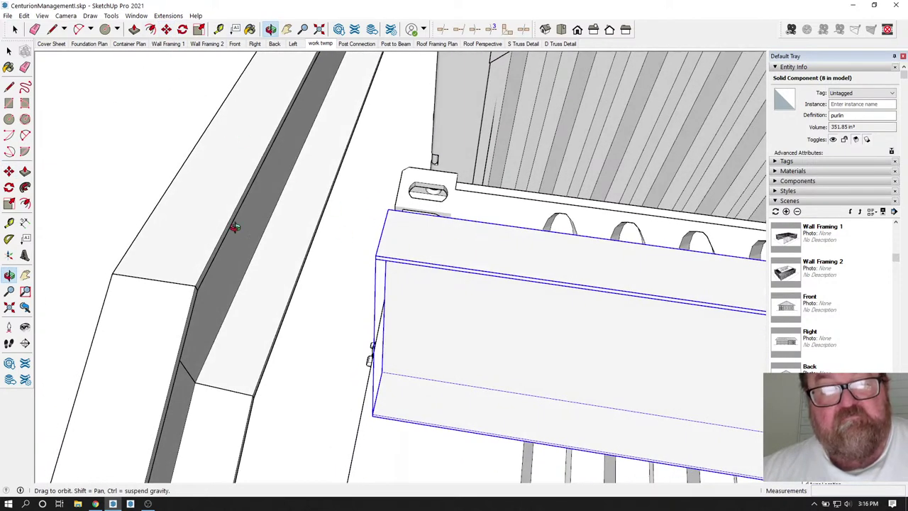
{"action": "left_click_drag", "start_coordinate": [402, 260], "coordinate": [137, 129]}
{"action": "left_click", "coordinate": [219, 29]}
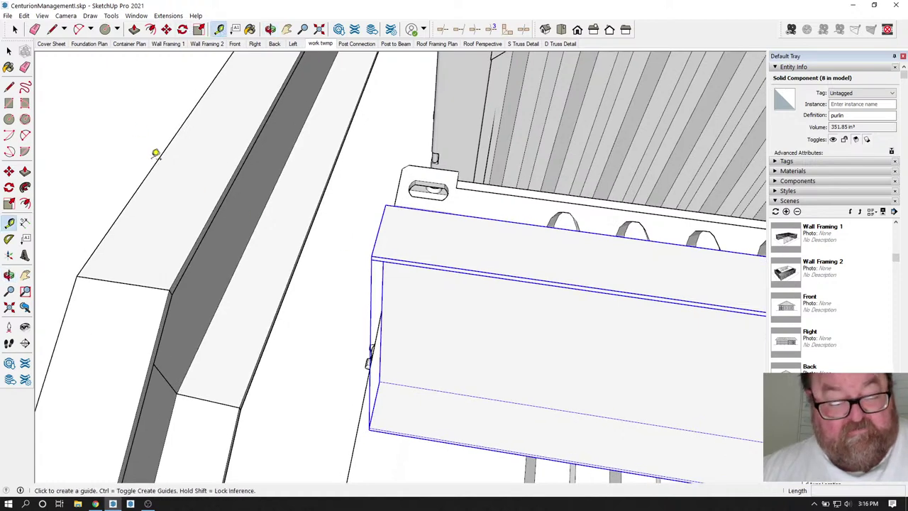
{"action": "key", "text": "ctrl+z"}
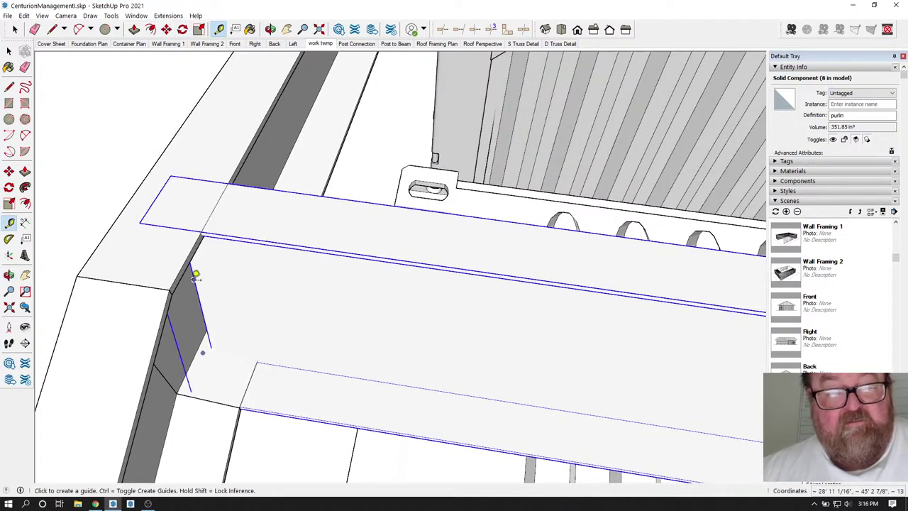
Examine how the purlin ends meet the sloped roof beam, from the ridge down to the eave.
{"action": "scroll", "coordinate": [199, 294], "scroll_direction": "up", "scroll_amount": 2}
{"action": "left_click", "coordinate": [270, 29]}
{"action": "left_click_drag", "start_coordinate": [280, 213], "coordinate": [196, 371]}
{"action": "scroll", "coordinate": [198, 372], "scroll_direction": "down", "scroll_amount": 5}
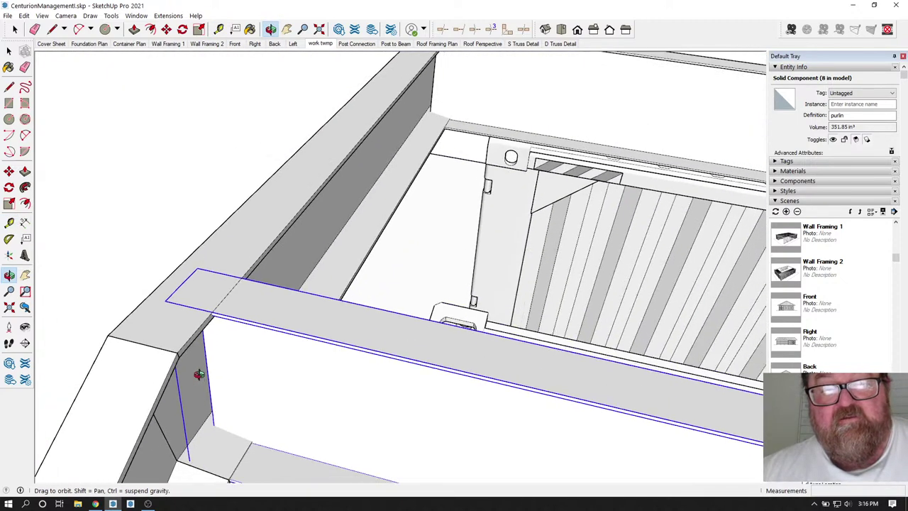
{"action": "scroll", "coordinate": [204, 371], "scroll_direction": "down", "scroll_amount": 3}
{"action": "scroll", "coordinate": [426, 96], "scroll_direction": "up", "scroll_amount": 10}
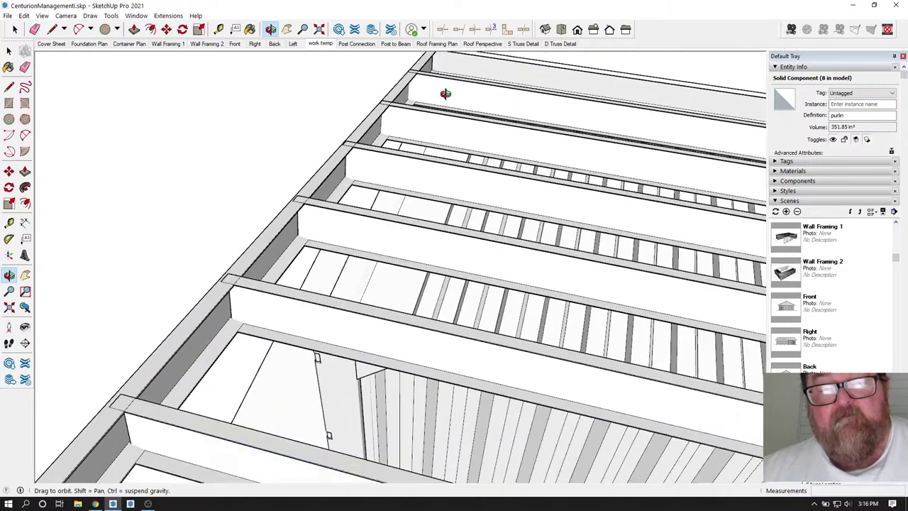
{"action": "scroll", "coordinate": [384, 102], "scroll_direction": "up", "scroll_amount": 8}
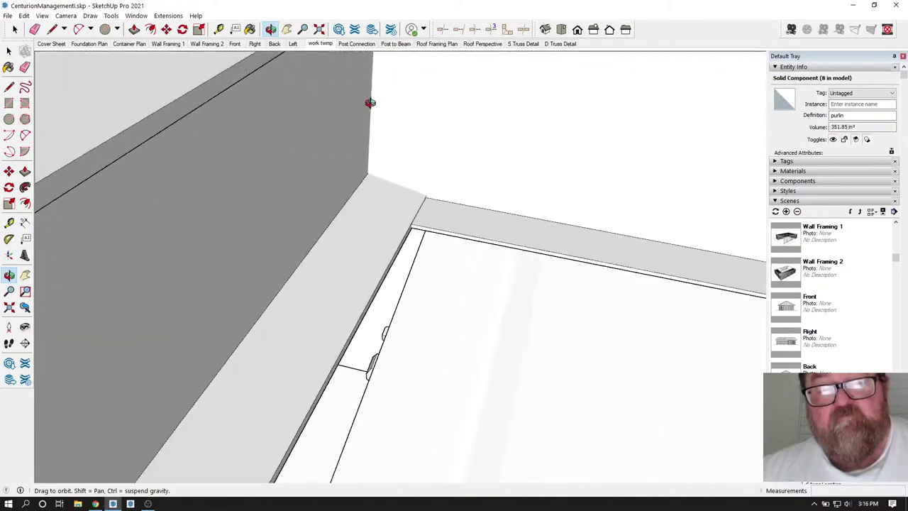
{"action": "scroll", "coordinate": [360, 152], "scroll_direction": "down", "scroll_amount": 8}
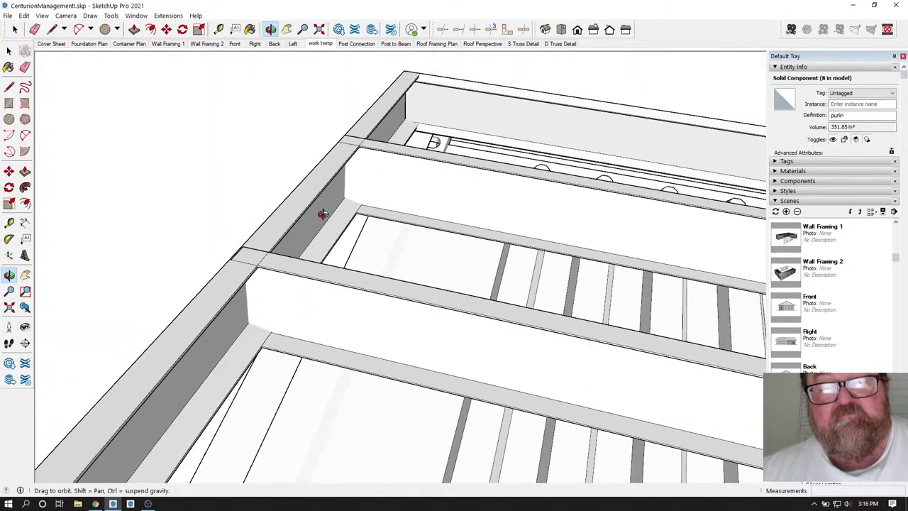
{"action": "scroll", "coordinate": [416, 119], "scroll_direction": "up", "scroll_amount": 7}
{"action": "scroll", "coordinate": [395, 182], "scroll_direction": "down", "scroll_amount": 10}
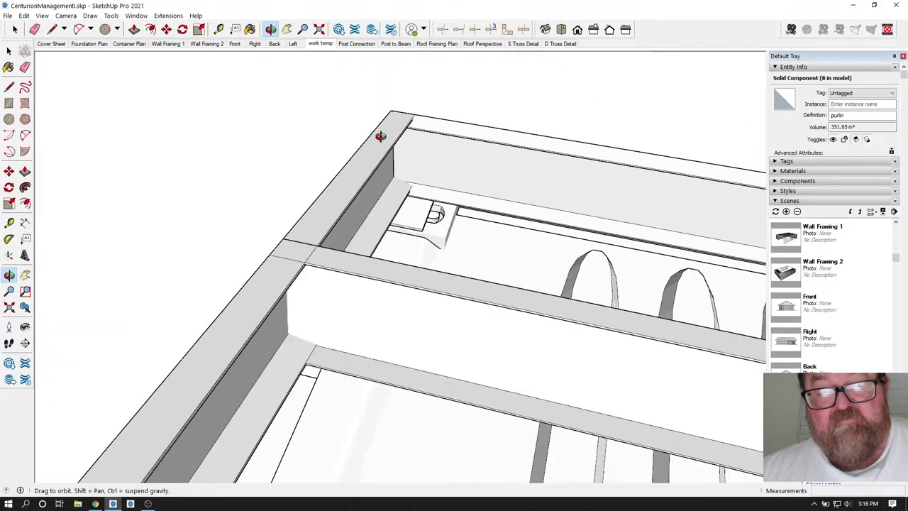
{"action": "scroll", "coordinate": [258, 162], "scroll_direction": "down", "scroll_amount": 2}
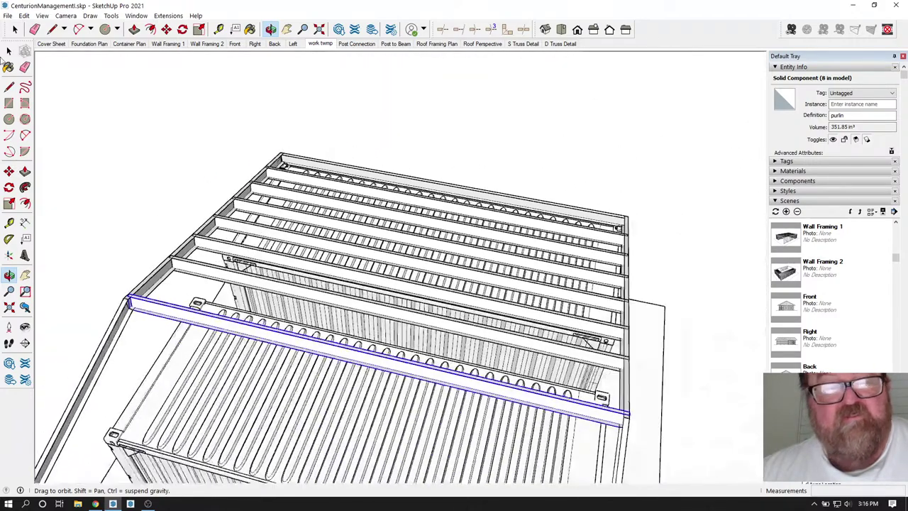
Try deleting the three purlins nearest the eave channel.
{"action": "left_click", "coordinate": [17, 30]}
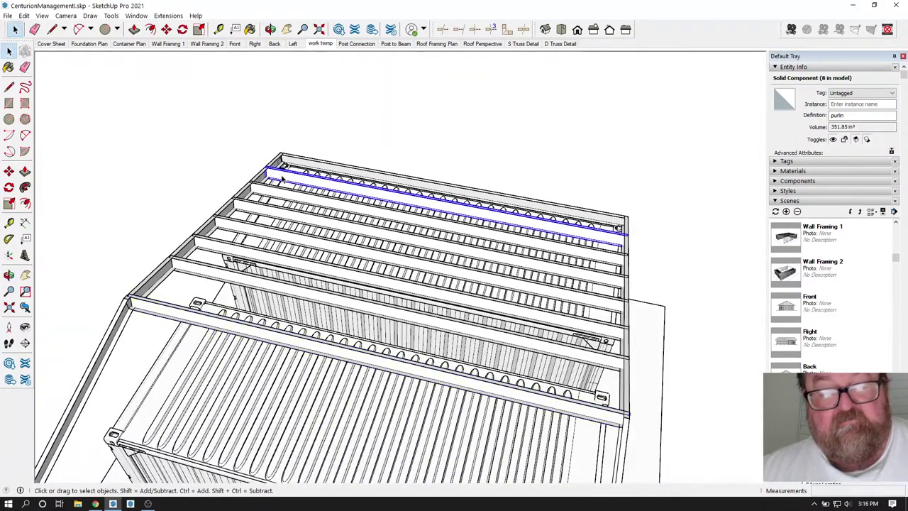
{"action": "key", "text": "Delete"}
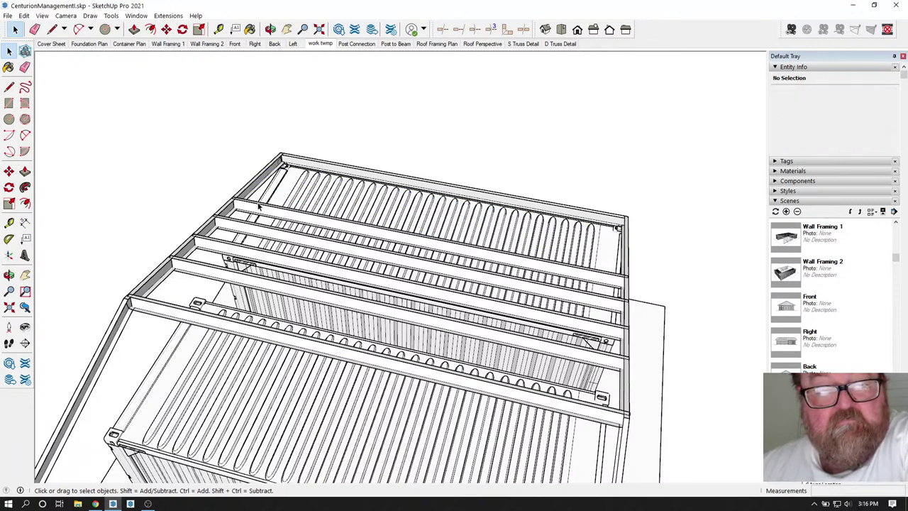
{"action": "left_click", "coordinate": [254, 210]}
{"action": "key", "text": "Delete"}
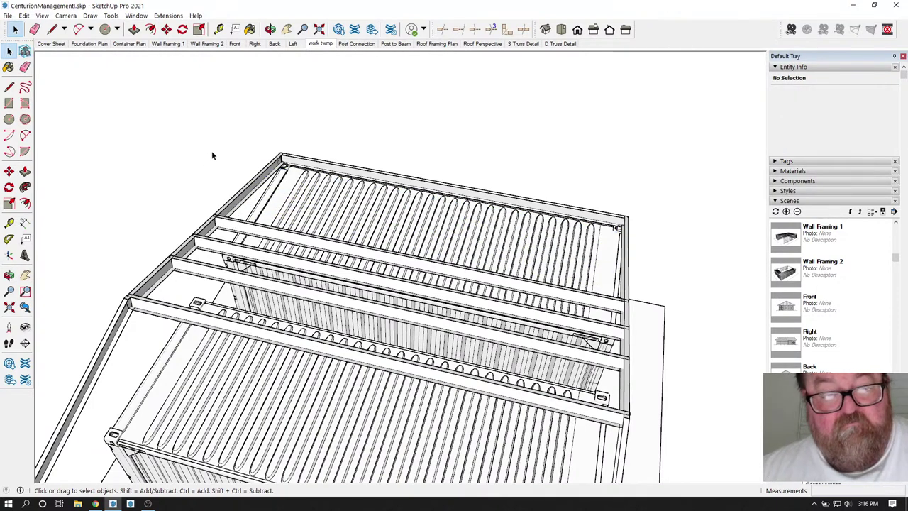
Undo the deletions of the three purlins nearest the eave channel.
{"action": "key", "text": "ctrl+z"}
{"action": "key", "text": "ctrl+z"}
{"action": "key", "text": "ctrl+z"}
{"action": "key", "text": "ctrl+z"}
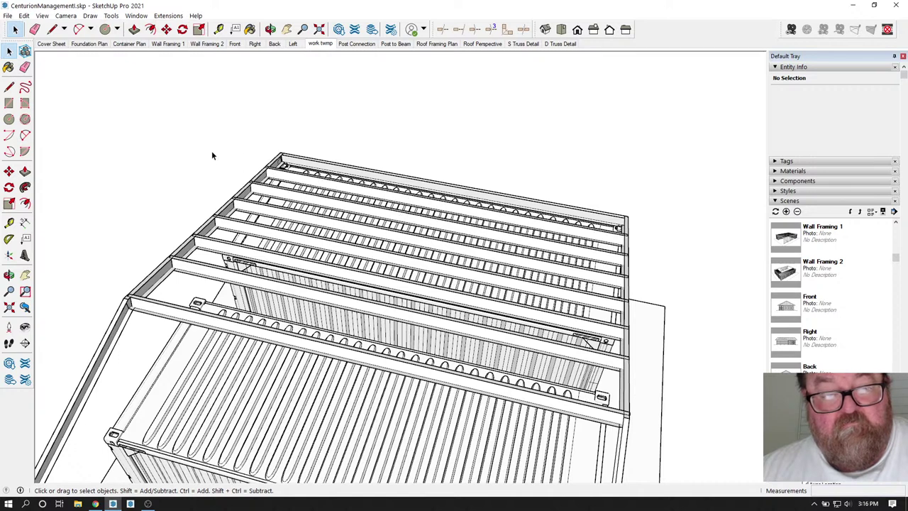
Delete all the arrayed purlins up to the ridge, keeping only the first one beside the eave channel.
{"action": "left_click", "coordinate": [287, 198]}
{"action": "key", "text": "Delete"}
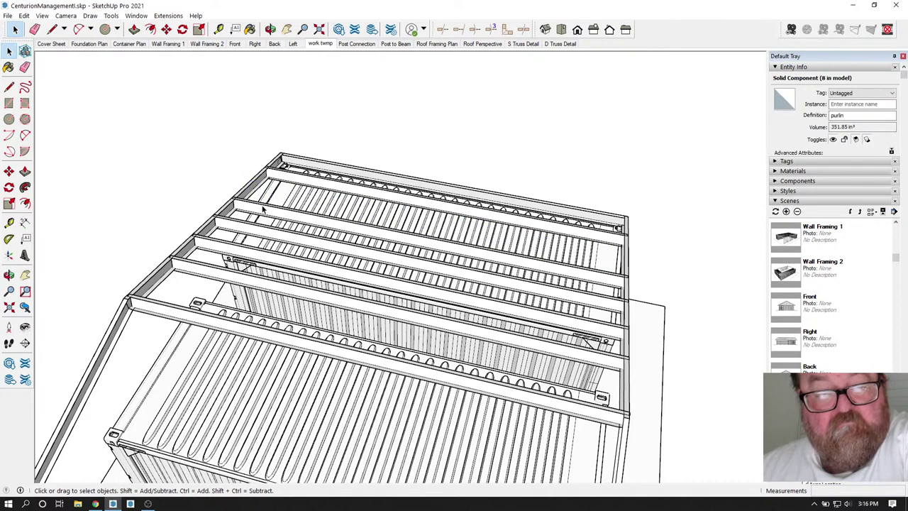
{"action": "left_click", "coordinate": [243, 222]}
{"action": "key", "text": "Delete"}
{"action": "key", "text": "Delete"}
{"action": "left_click", "coordinate": [220, 246]}
{"action": "key", "text": "Delete"}
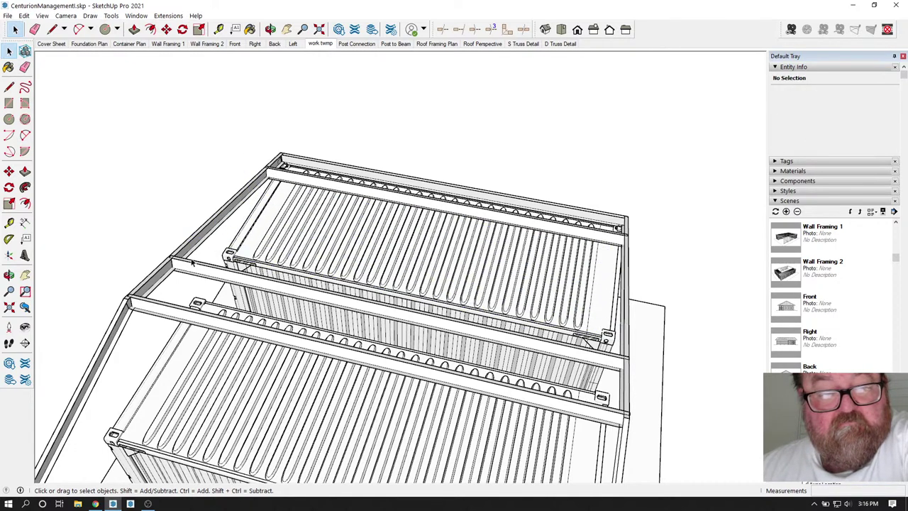
{"action": "left_click", "coordinate": [193, 269]}
{"action": "key", "text": "Delete"}
{"action": "left_click", "coordinate": [152, 300]}
{"action": "key", "text": "Delete"}
{"action": "scroll", "coordinate": [262, 163], "scroll_direction": "up", "scroll_amount": 6}
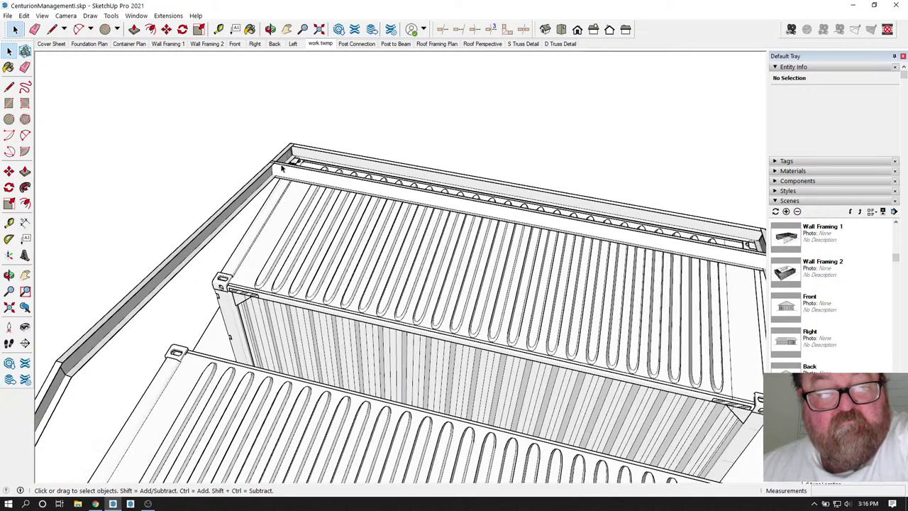
Move the remaining arrayed purlin about 1/4" along its length so its far end meets the roof beam's web.
{"action": "left_click", "coordinate": [270, 30]}
{"action": "left_click_drag", "start_coordinate": [267, 198], "coordinate": [163, 296]}
{"action": "scroll", "coordinate": [294, 253], "scroll_direction": "up", "scroll_amount": 4}
{"action": "scroll", "coordinate": [294, 250], "scroll_direction": "up", "scroll_amount": 2}
{"action": "scroll", "coordinate": [161, 308], "scroll_direction": "down", "scroll_amount": 6}
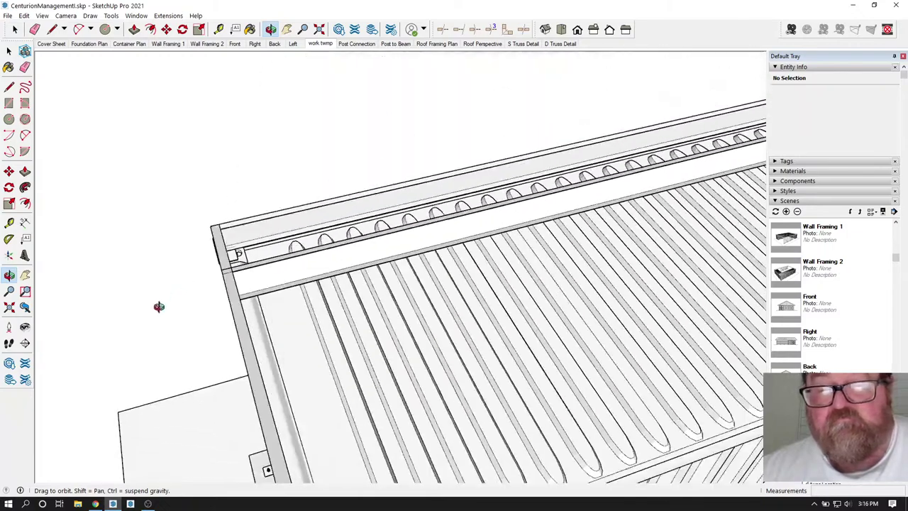
{"action": "scroll", "coordinate": [579, 193], "scroll_direction": "up", "scroll_amount": 3}
{"action": "scroll", "coordinate": [571, 197], "scroll_direction": "up", "scroll_amount": 6}
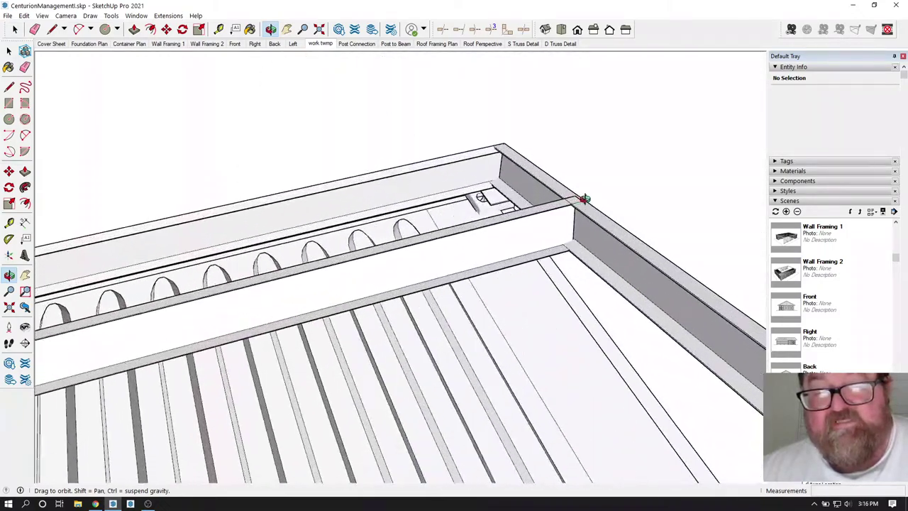
{"action": "scroll", "coordinate": [541, 217], "scroll_direction": "up", "scroll_amount": 6}
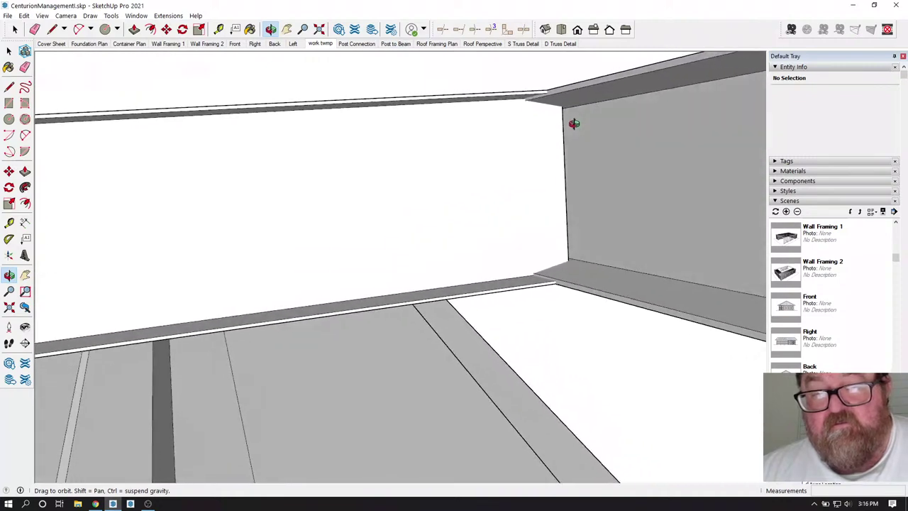
{"action": "left_click_drag", "start_coordinate": [574, 123], "coordinate": [534, 261]}
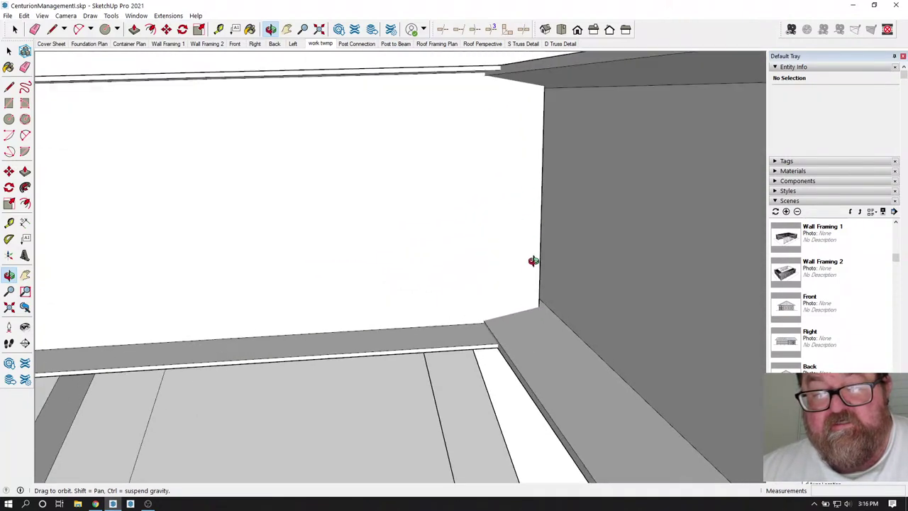
{"action": "left_click", "coordinate": [14, 29]}
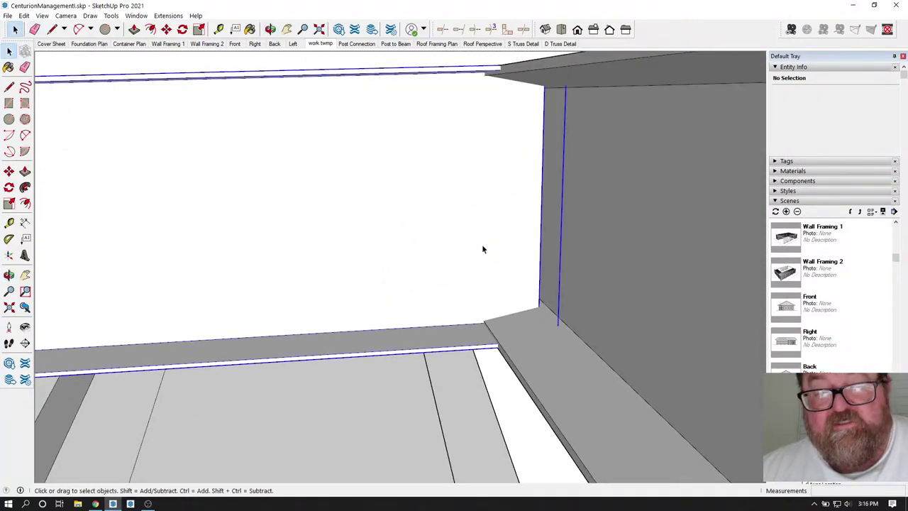
{"action": "left_click", "coordinate": [167, 29]}
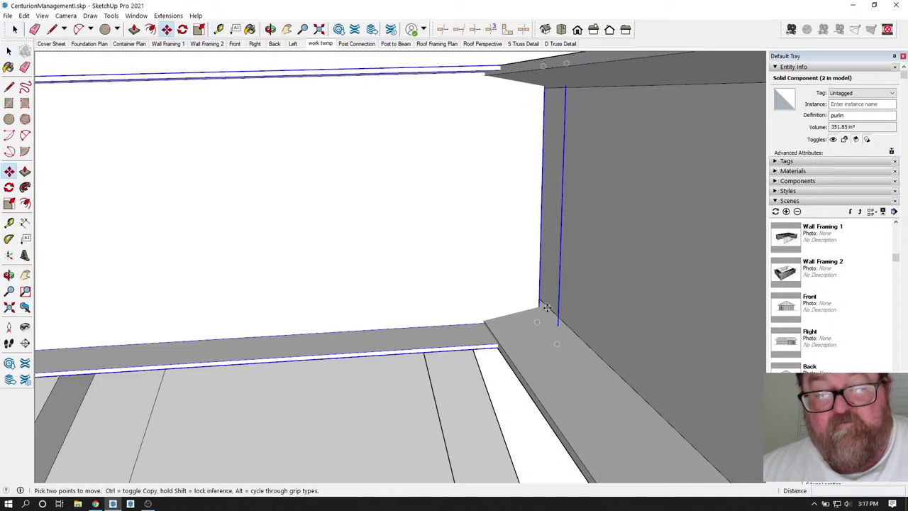
{"action": "left_click", "coordinate": [538, 271]}
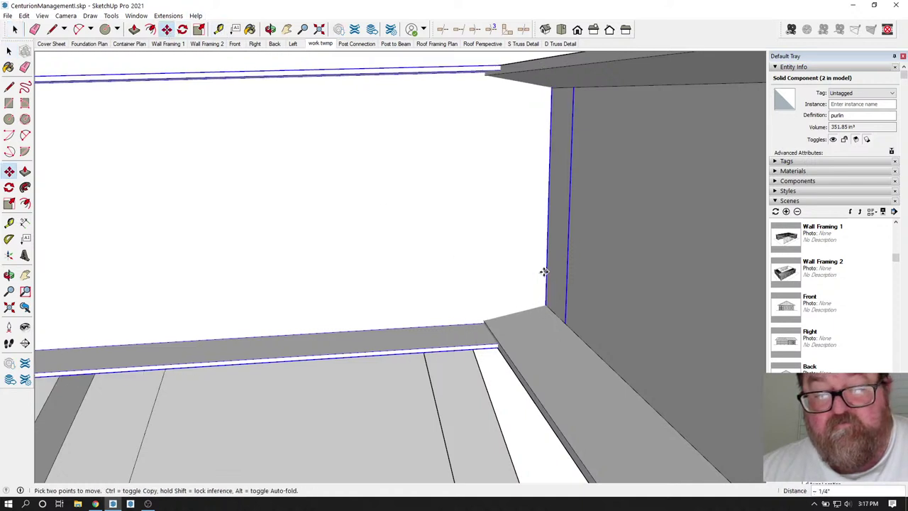
Move the same purlin 12" along the green axis so its opposite end clears the other roof beam.
{"action": "left_click", "coordinate": [270, 30]}
{"action": "left_click_drag", "start_coordinate": [435, 138], "coordinate": [516, 161]}
{"action": "scroll", "coordinate": [644, 192], "scroll_direction": "down", "scroll_amount": 3}
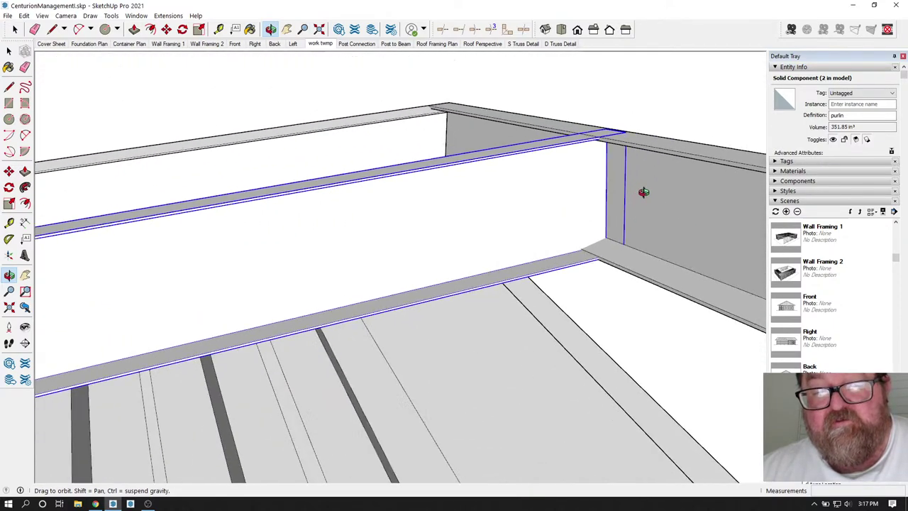
{"action": "scroll", "coordinate": [644, 191], "scroll_direction": "down", "scroll_amount": 8}
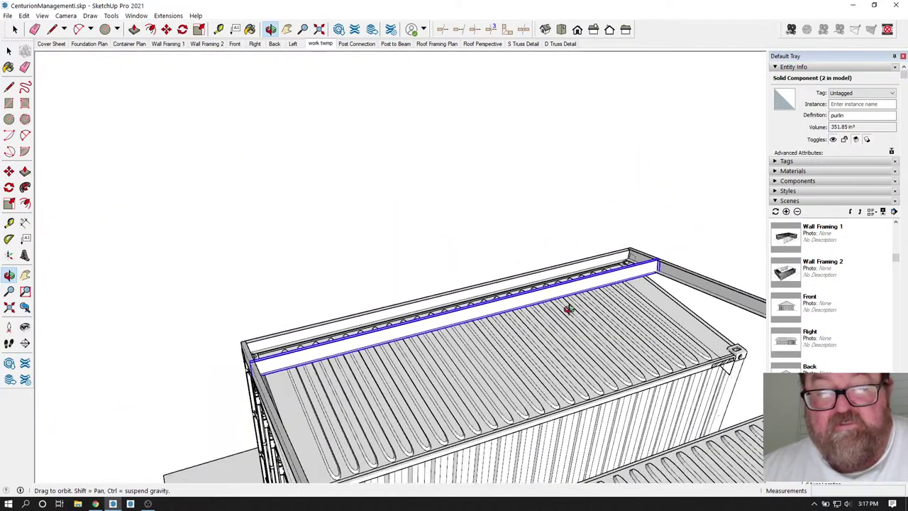
{"action": "left_click_drag", "start_coordinate": [372, 343], "coordinate": [149, 315]}
{"action": "scroll", "coordinate": [168, 266], "scroll_direction": "up", "scroll_amount": 6}
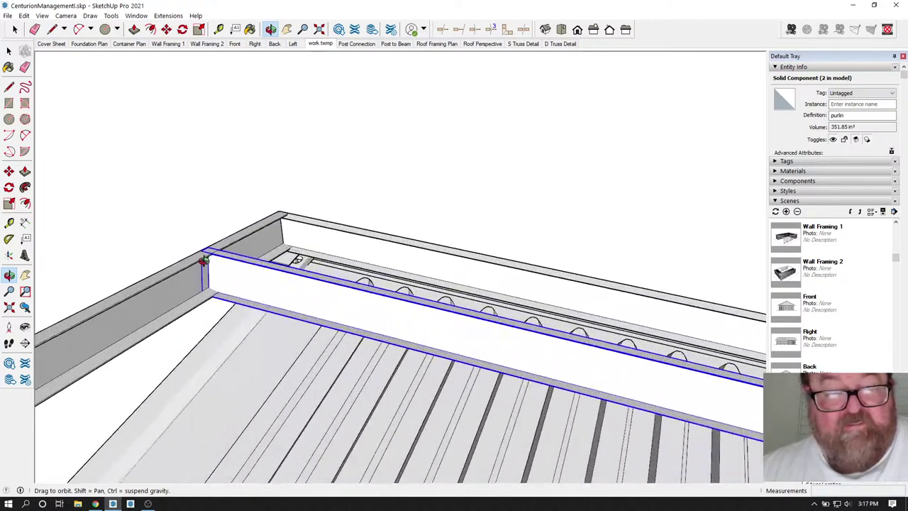
{"action": "scroll", "coordinate": [206, 260], "scroll_direction": "up", "scroll_amount": 7}
{"action": "left_click_drag", "start_coordinate": [225, 276], "coordinate": [104, 134]}
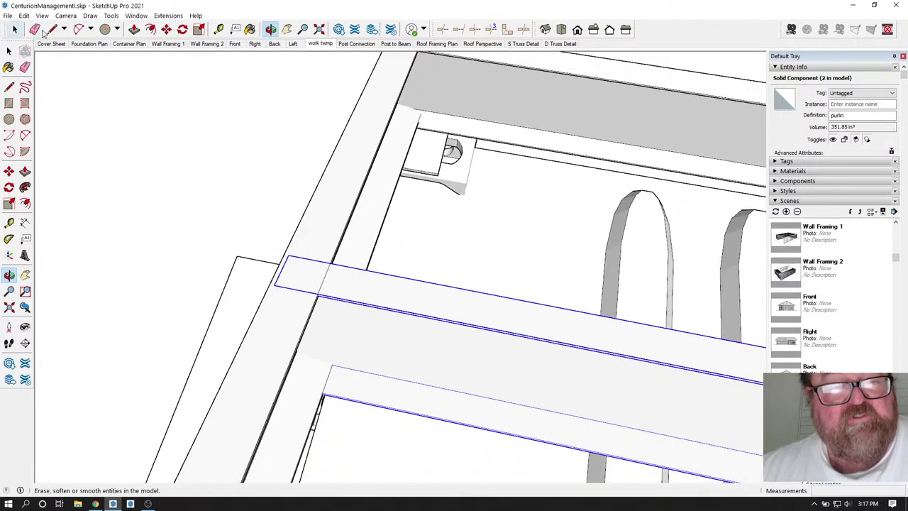
{"action": "left_click", "coordinate": [168, 31]}
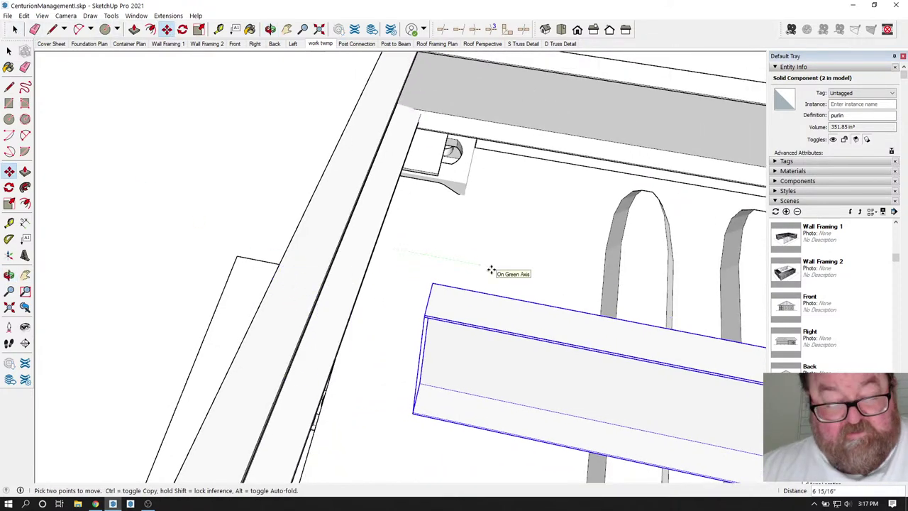
{"action": "key", "text": "Return"}
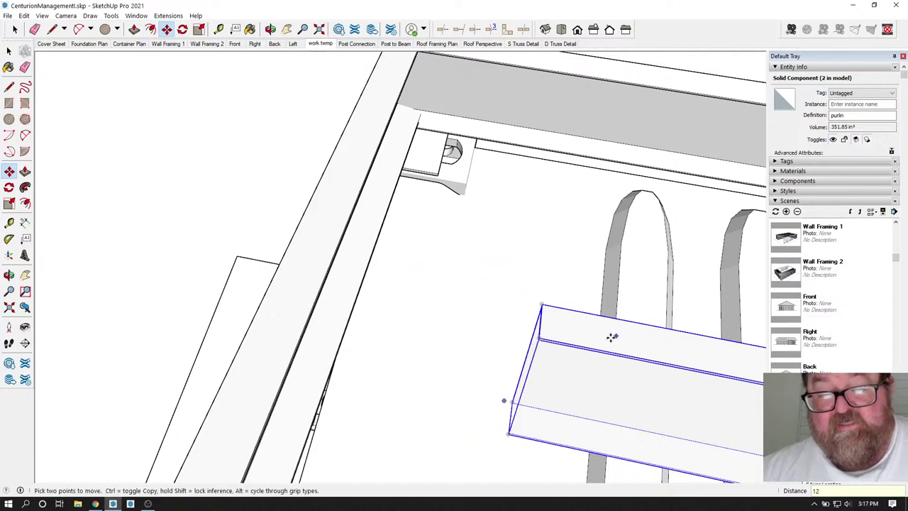
{"action": "mouse_move", "coordinate": [563, 357]}
{"action": "middle_mouse_down"}
{"action": "mouse_move", "coordinate": [497, 355]}
{"action": "mouse_move", "coordinate": [565, 372]}
{"action": "mouse_move", "coordinate": [560, 348]}
{"action": "mouse_move", "coordinate": [585, 357]}
{"action": "mouse_move", "coordinate": [213, 86]}
{"action": "middle_mouse_up"}
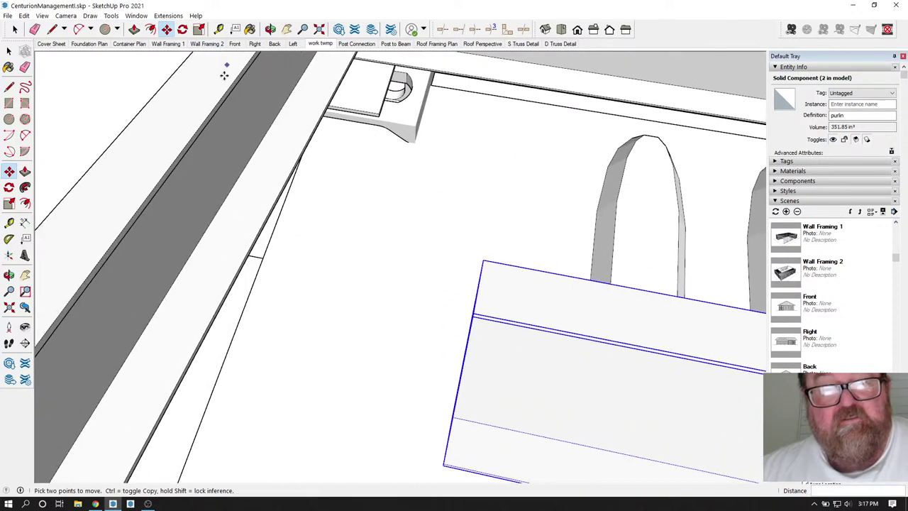
Measure the roof beam's flange from its outer edge to the web.
{"action": "left_click", "coordinate": [218, 29]}
{"action": "left_click", "coordinate": [143, 107]}
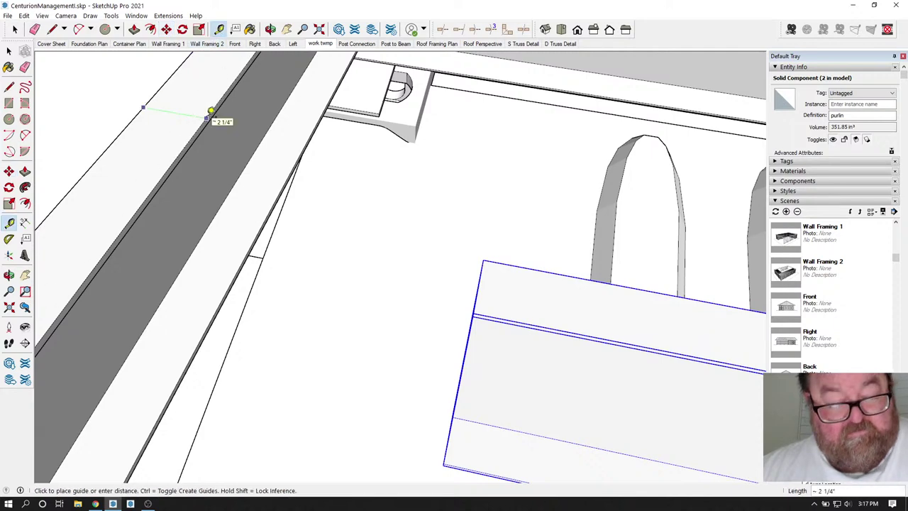
{"action": "key", "text": "Escape"}
{"action": "scroll", "coordinate": [192, 128], "scroll_direction": "down", "scroll_amount": 2}
{"action": "scroll", "coordinate": [396, 237], "scroll_direction": "up", "scroll_amount": 3}
{"action": "scroll", "coordinate": [471, 293], "scroll_direction": "up", "scroll_amount": 1}
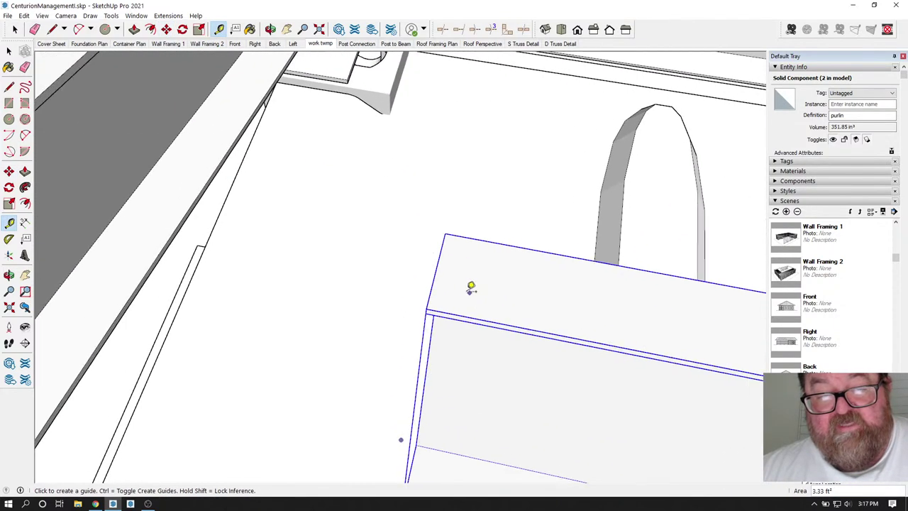
{"action": "scroll", "coordinate": [252, 182], "scroll_direction": "down", "scroll_amount": 3}
Open the purlin component for editing and place a guide 2 1/8" in from the end of its top flange.
{"action": "left_click", "coordinate": [15, 29]}
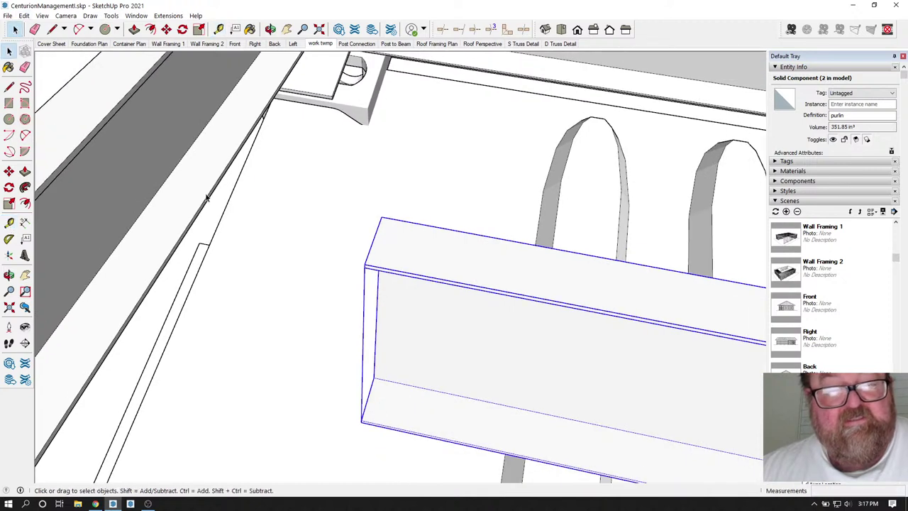
{"action": "double_click", "coordinate": [405, 301]}
{"action": "left_click", "coordinate": [219, 29]}
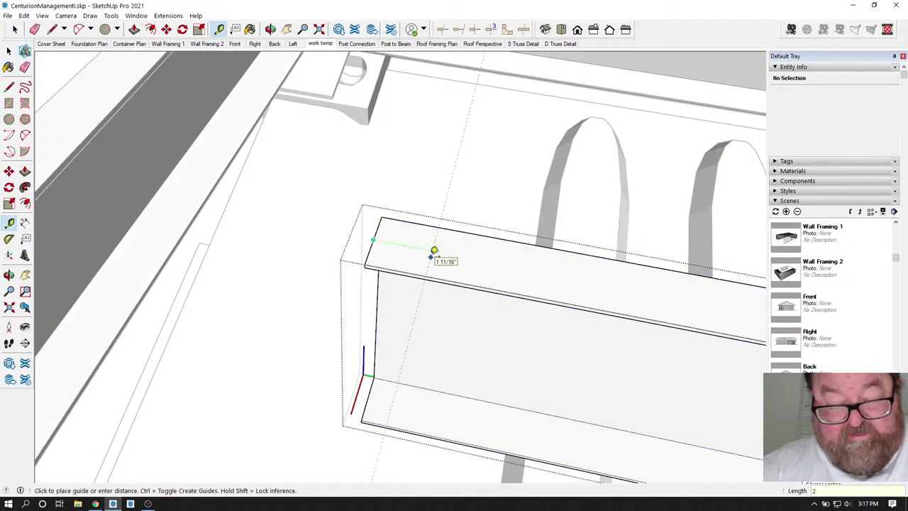
{"action": "left_click", "coordinate": [434, 251]}
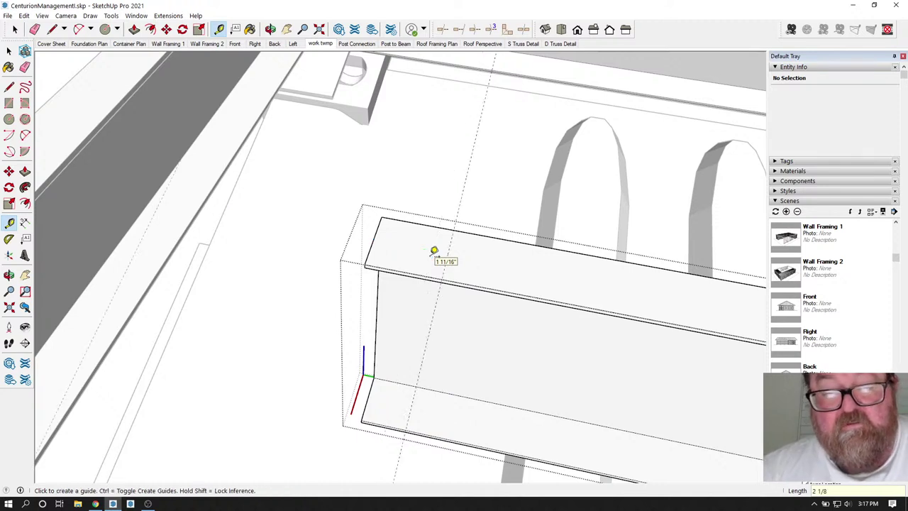
Cut the end of the purlin's top flange back to the guide, pushing the split-off piece through 1/8" and erasing its leftover edge.
{"action": "left_click", "coordinate": [52, 29]}
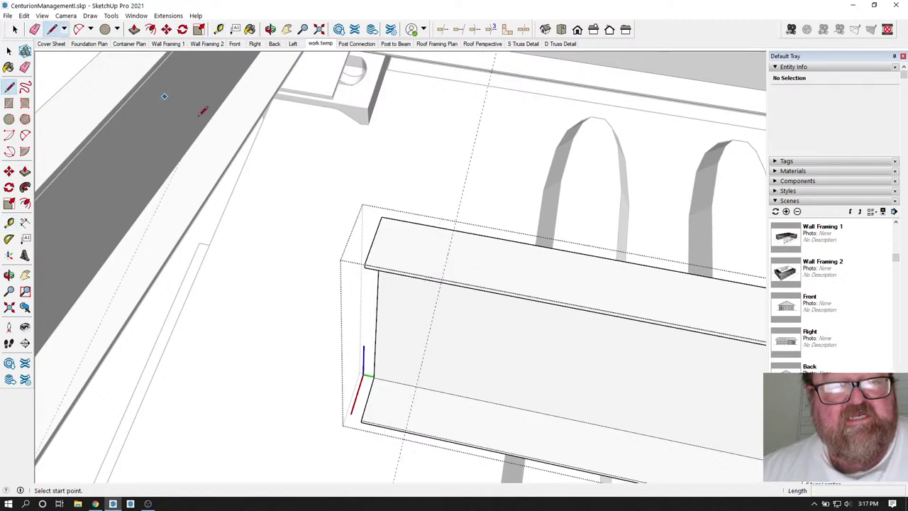
{"action": "left_click", "coordinate": [442, 279]}
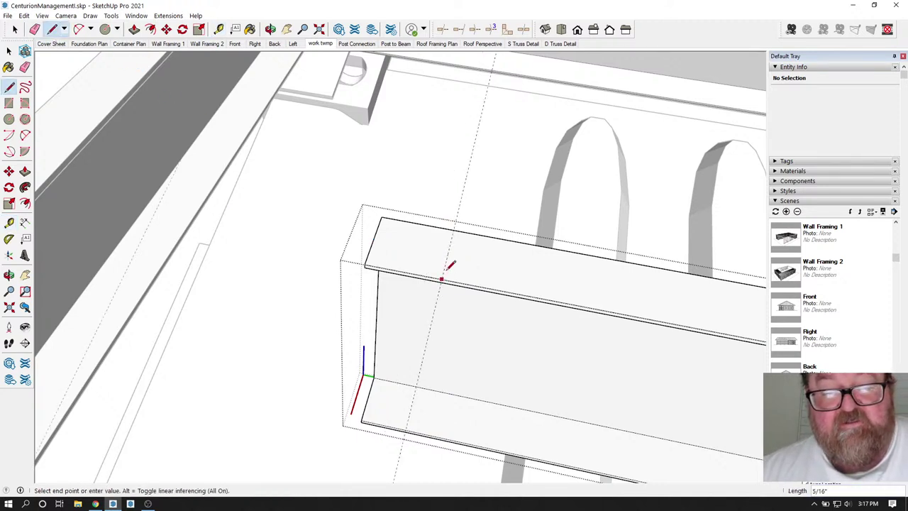
{"action": "left_click", "coordinate": [456, 227]}
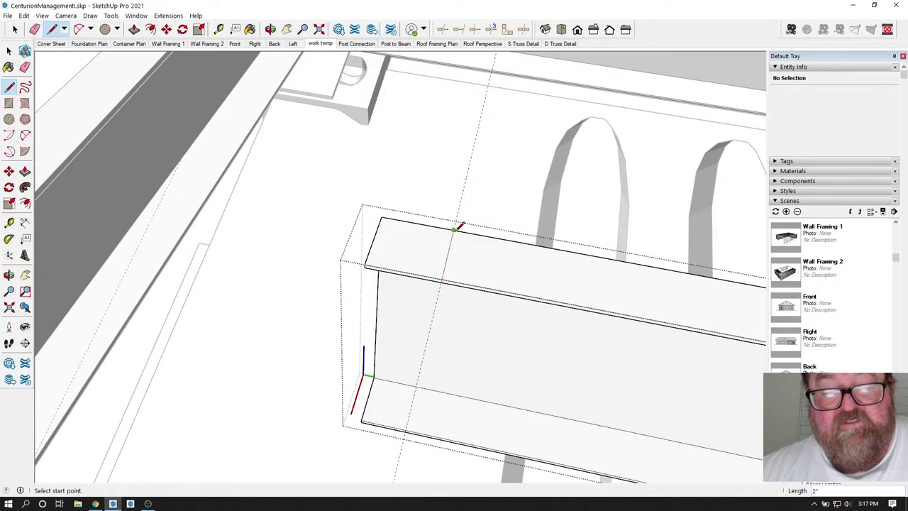
{"action": "left_click", "coordinate": [134, 30]}
{"action": "left_click", "coordinate": [405, 267]}
{"action": "left_click", "coordinate": [404, 275]}
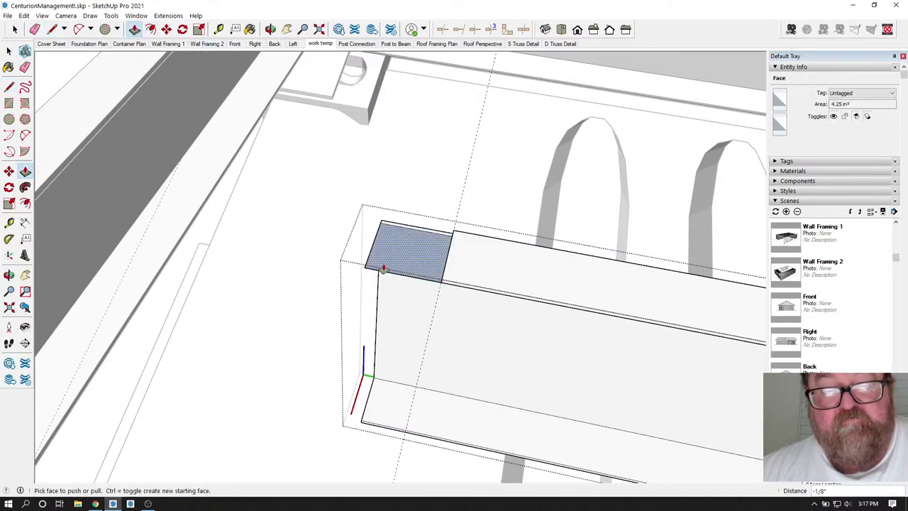
{"action": "key", "text": "e"}
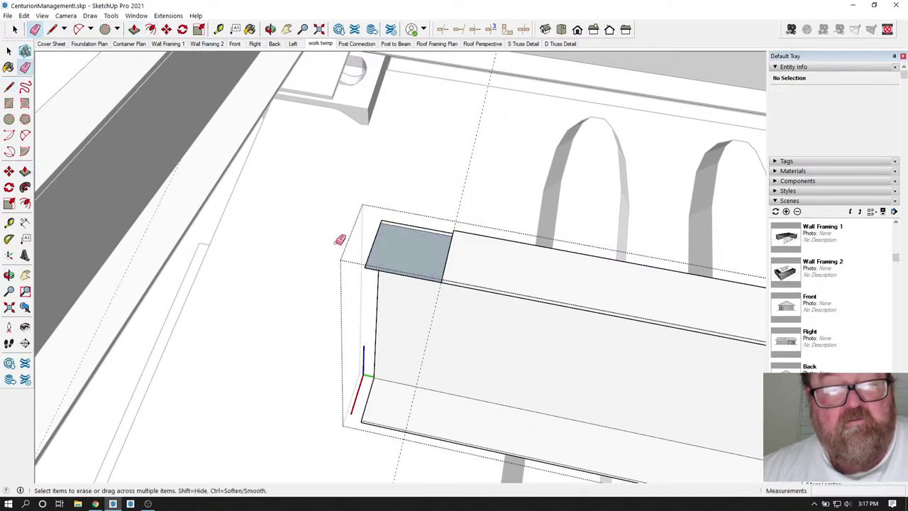
{"action": "left_click", "coordinate": [368, 257]}
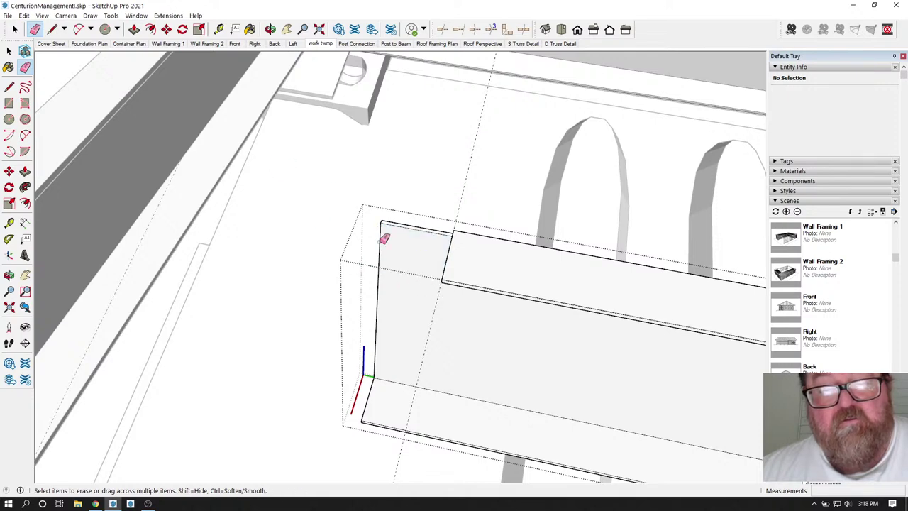
Place a guide down the purlin's web at the top flange cut and another across the bottom flange where it meets the web.
{"action": "left_click", "coordinate": [271, 29]}
{"action": "left_click_drag", "start_coordinate": [416, 331], "coordinate": [511, 210]}
{"action": "left_click", "coordinate": [218, 29]}
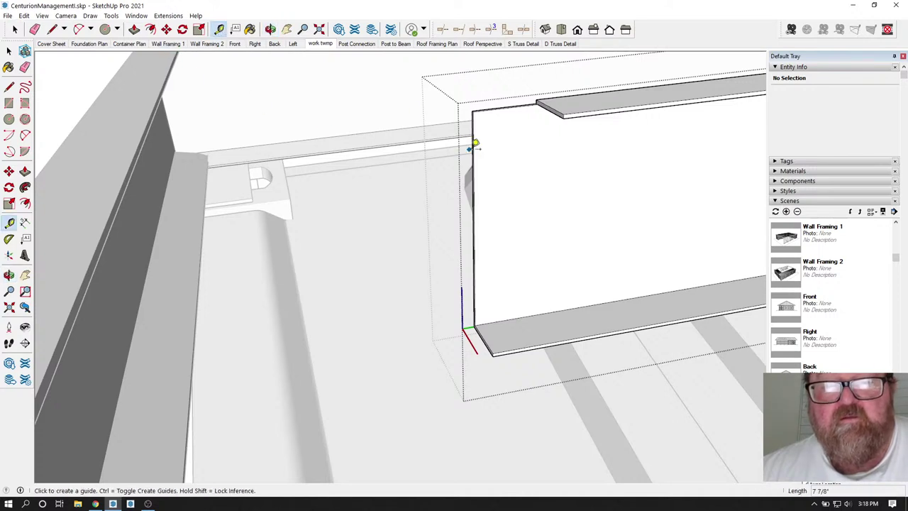
{"action": "left_click", "coordinate": [473, 149]}
{"action": "left_click", "coordinate": [541, 103]}
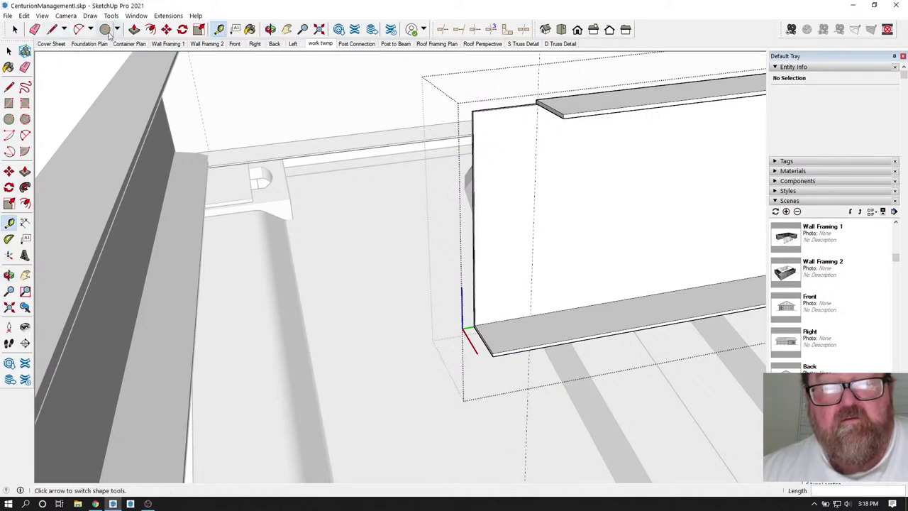
{"action": "scroll", "coordinate": [511, 309], "scroll_direction": "up", "scroll_amount": 2}
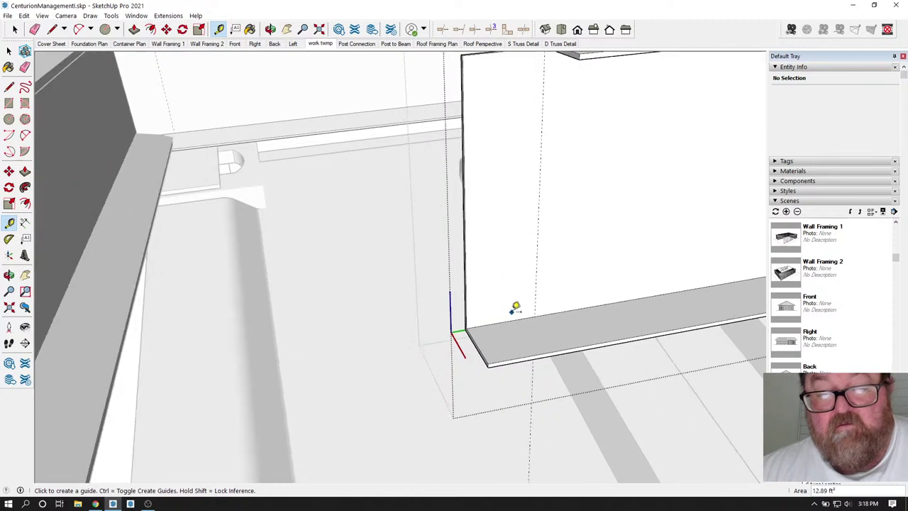
{"action": "left_click", "coordinate": [52, 29]}
{"action": "key", "text": "t"}
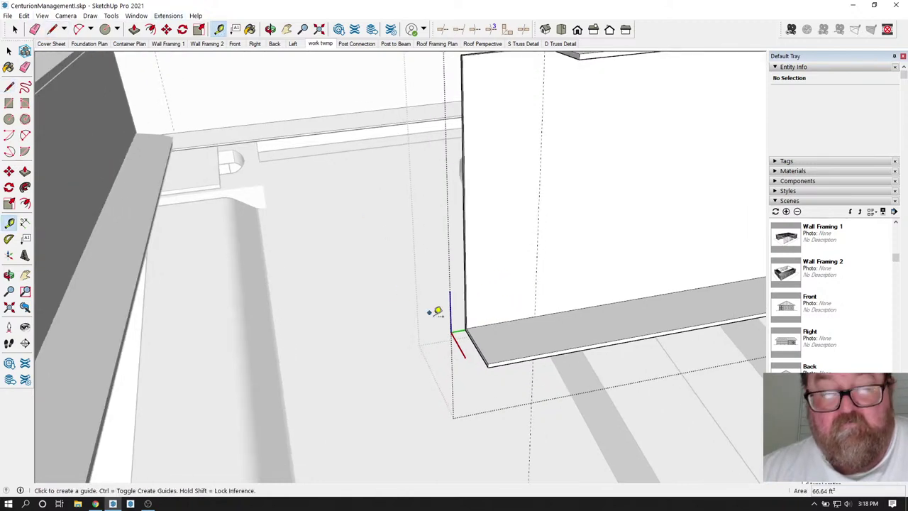
{"action": "left_click", "coordinate": [537, 310]}
Split the bottom flange along the guide and push its end piece through 1/8" to remove it.
{"action": "left_click", "coordinate": [51, 29]}
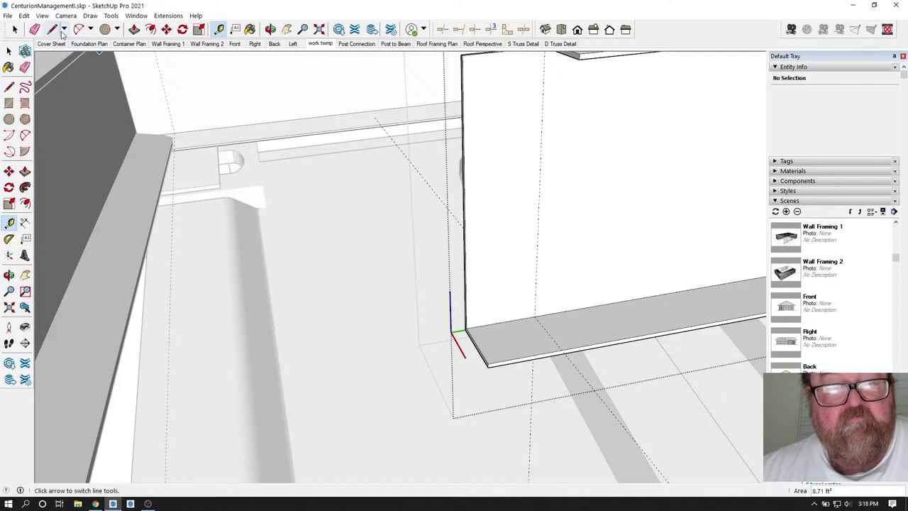
{"action": "left_click", "coordinate": [535, 315]}
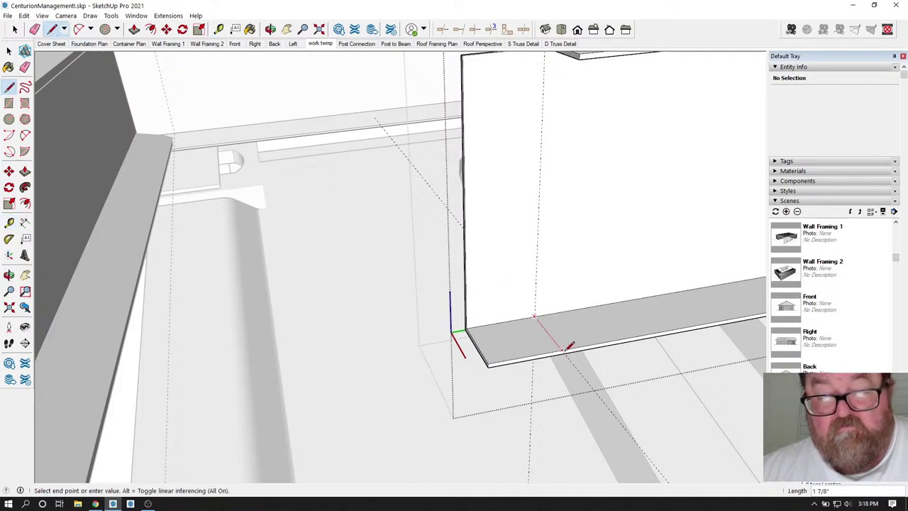
{"action": "left_click", "coordinate": [562, 349]}
{"action": "left_click", "coordinate": [135, 29]}
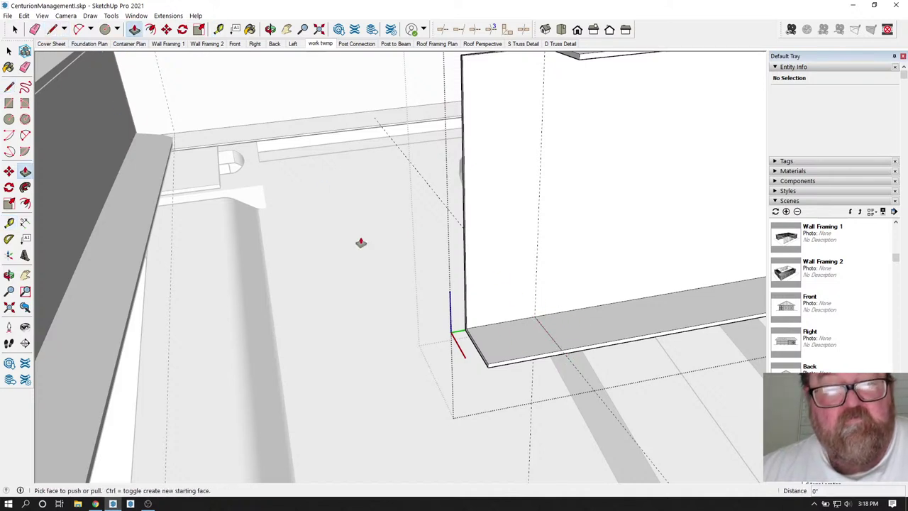
{"action": "left_click_drag", "start_coordinate": [496, 352], "coordinate": [504, 365]}
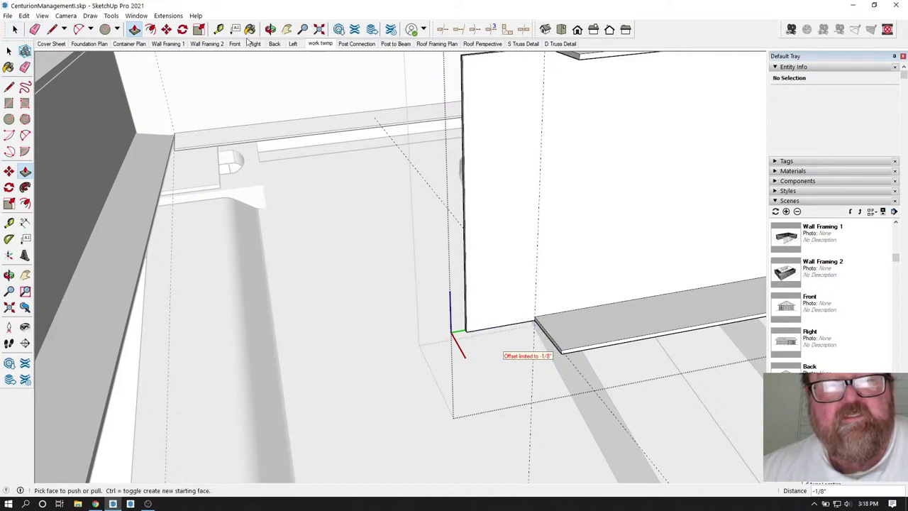
Place a guide 1/8" in from the web's end edge and draw a line along it over the web's full height.
{"action": "left_click", "coordinate": [220, 29]}
{"action": "left_click", "coordinate": [463, 105]}
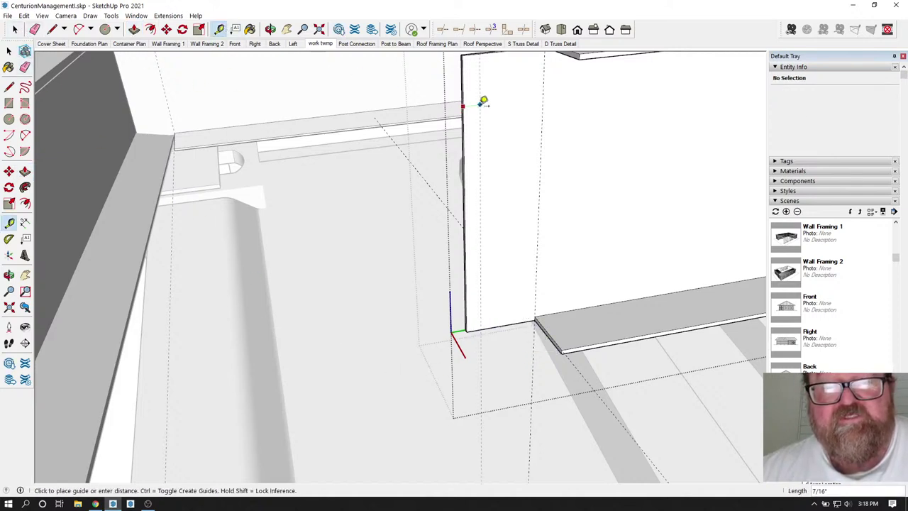
{"action": "type", "text": "1/8"}
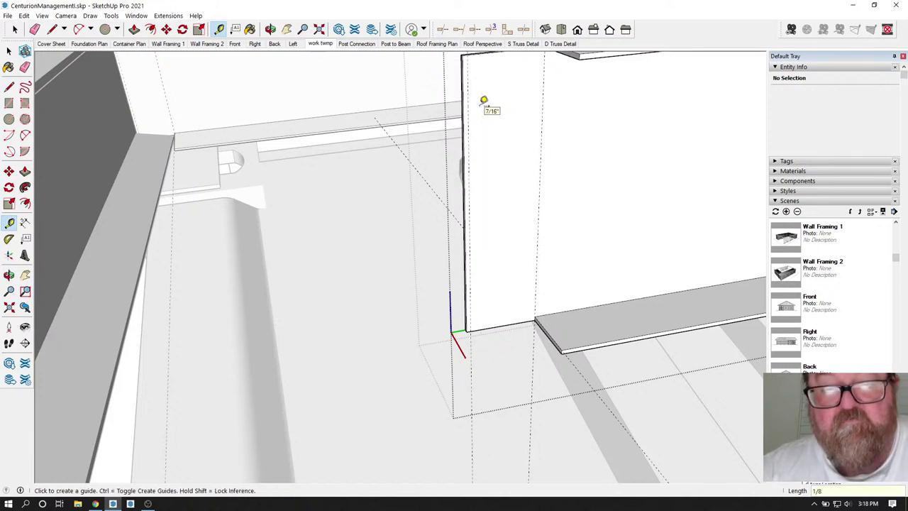
{"action": "key", "text": "Return"}
{"action": "key", "text": "l"}
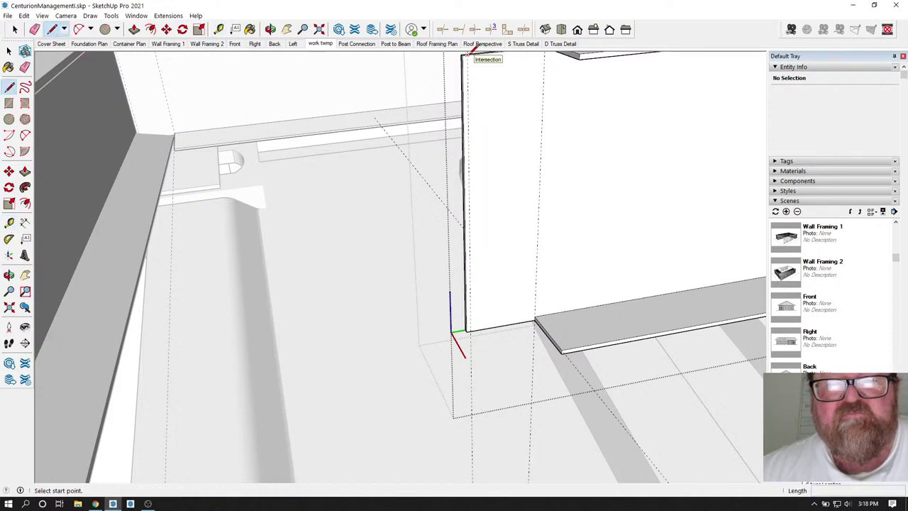
{"action": "left_click", "coordinate": [470, 54]}
{"action": "left_click", "coordinate": [470, 331]}
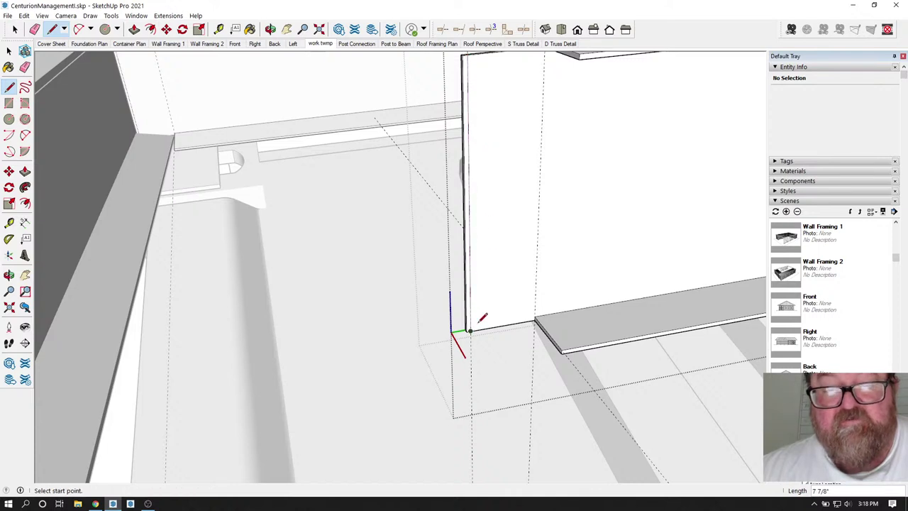
Pull the narrow strip at the web's end out 2" to form a perpendicular end flange.
{"action": "left_click", "coordinate": [134, 29]}
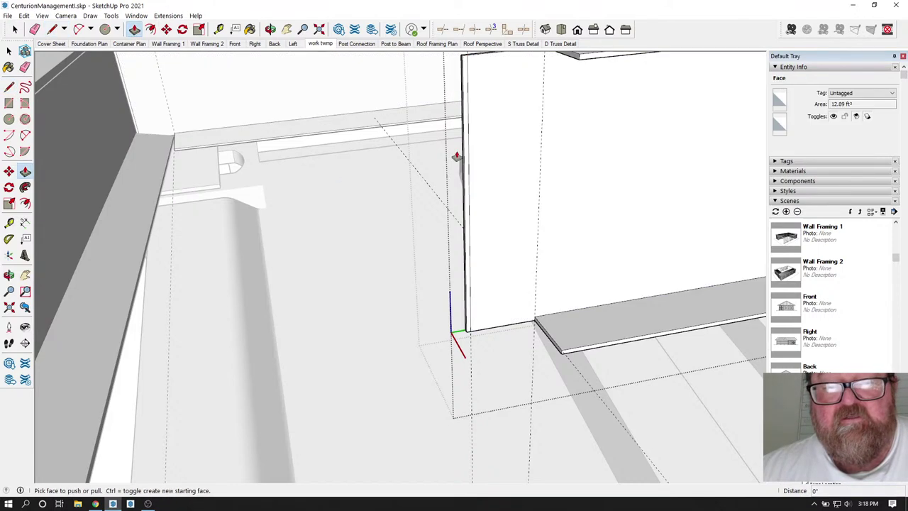
{"action": "left_click", "coordinate": [465, 157]}
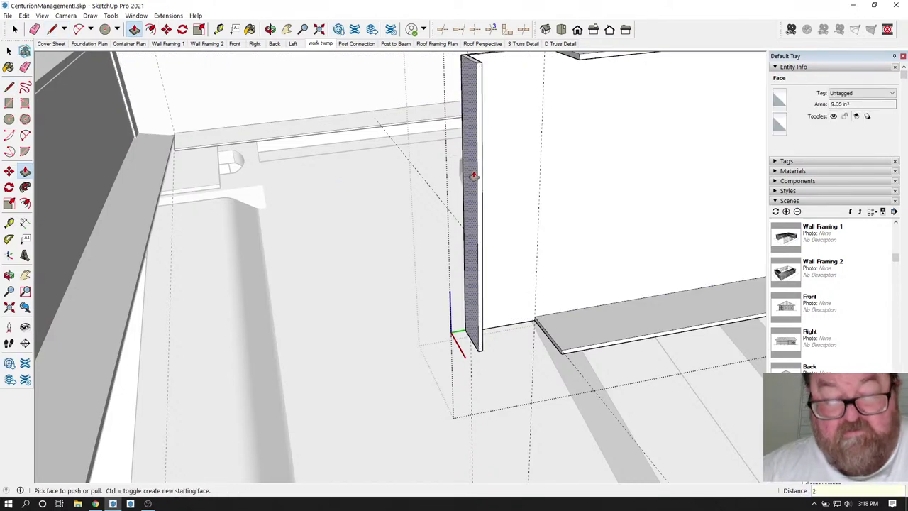
{"action": "key", "text": "Return"}
Examine the purlin's notched end and its end flange from several sides against the roof beam and eave channel.
{"action": "left_click", "coordinate": [270, 29]}
{"action": "left_click_drag", "start_coordinate": [642, 264], "coordinate": [518, 292]}
{"action": "left_click_drag", "start_coordinate": [294, 180], "coordinate": [264, 134]}
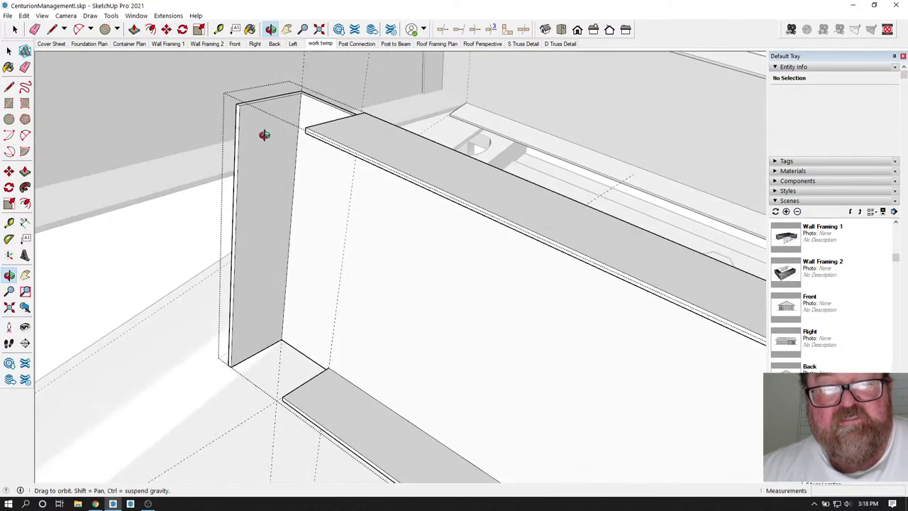
{"action": "left_click_drag", "start_coordinate": [326, 246], "coordinate": [425, 309]}
{"action": "left_click", "coordinate": [34, 29]}
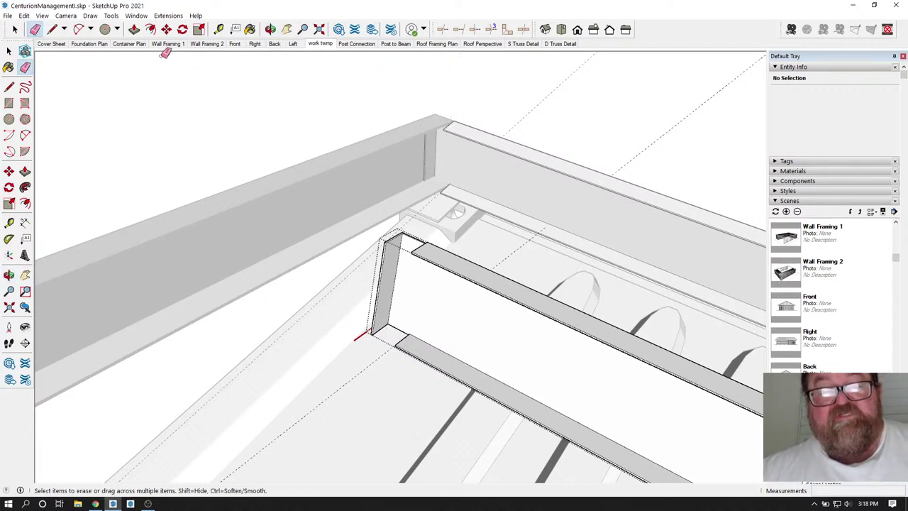
{"action": "left_click", "coordinate": [270, 29]}
{"action": "left_click_drag", "start_coordinate": [270, 114], "coordinate": [44, 106]}
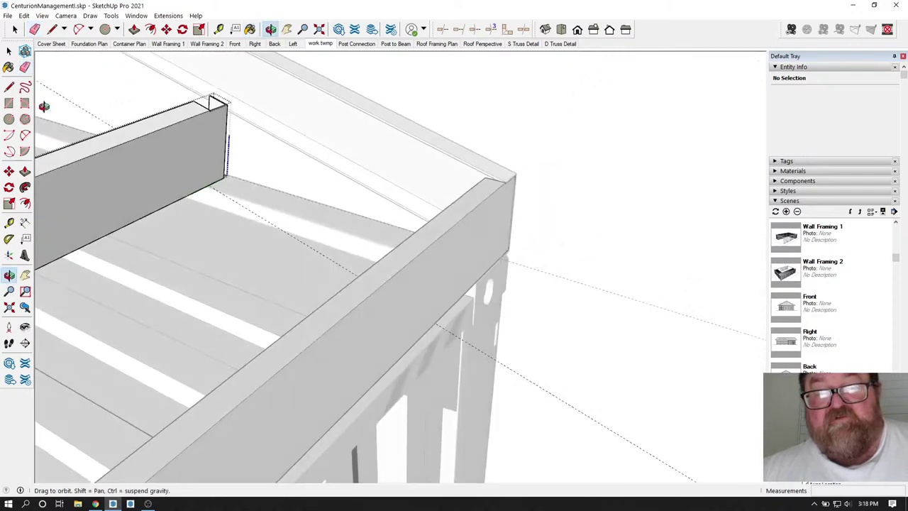
{"action": "left_click_drag", "start_coordinate": [376, 213], "coordinate": [177, 153]}
{"action": "left_click_drag", "start_coordinate": [248, 196], "coordinate": [786, 263]}
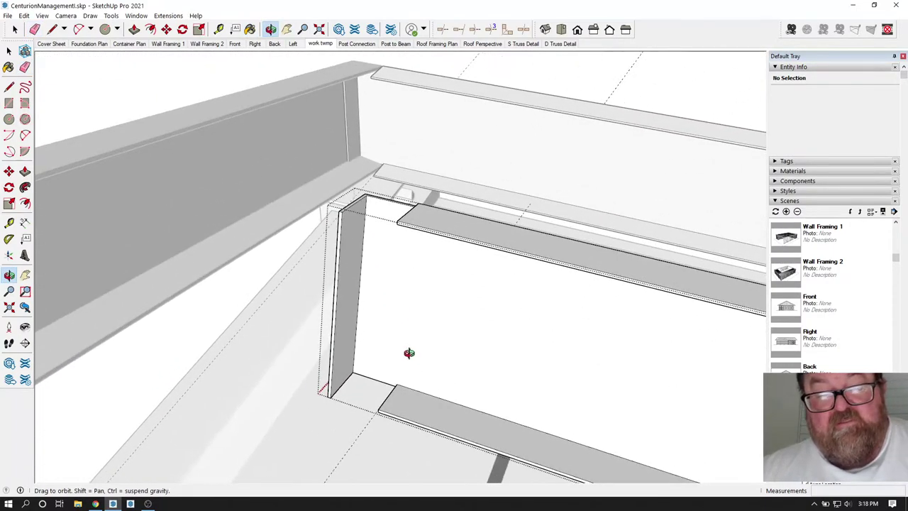
{"action": "left_click_drag", "start_coordinate": [410, 353], "coordinate": [239, 266]}
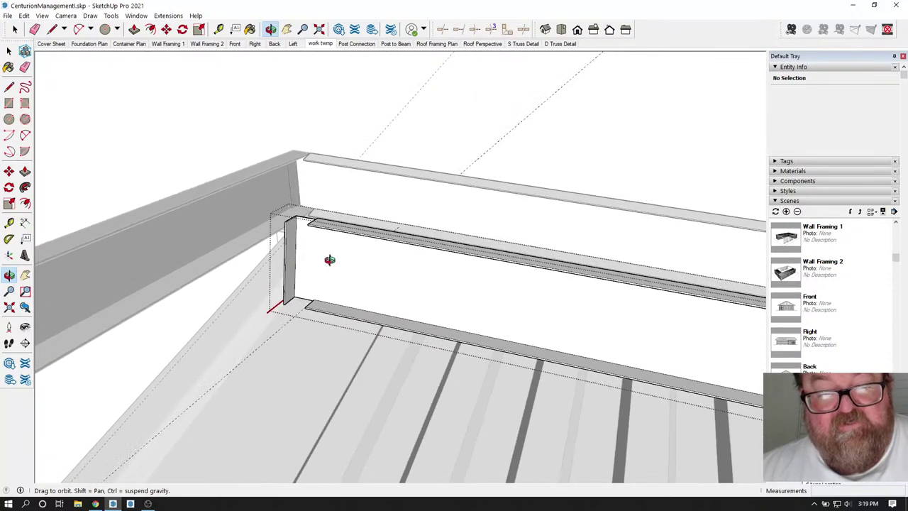
{"action": "left_click_drag", "start_coordinate": [330, 259], "coordinate": [147, 286]}
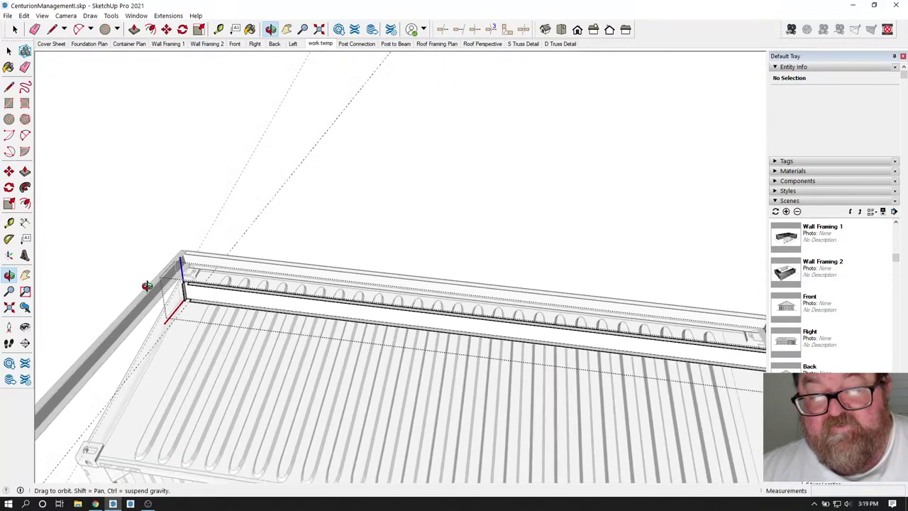
Place a guide across the top flange at the purlin's opposite end, 2 1/8" in from its end edge.
{"action": "scroll", "coordinate": [147, 286], "scroll_direction": "down", "scroll_amount": 5}
{"action": "scroll", "coordinate": [593, 338], "scroll_direction": "up", "scroll_amount": 10}
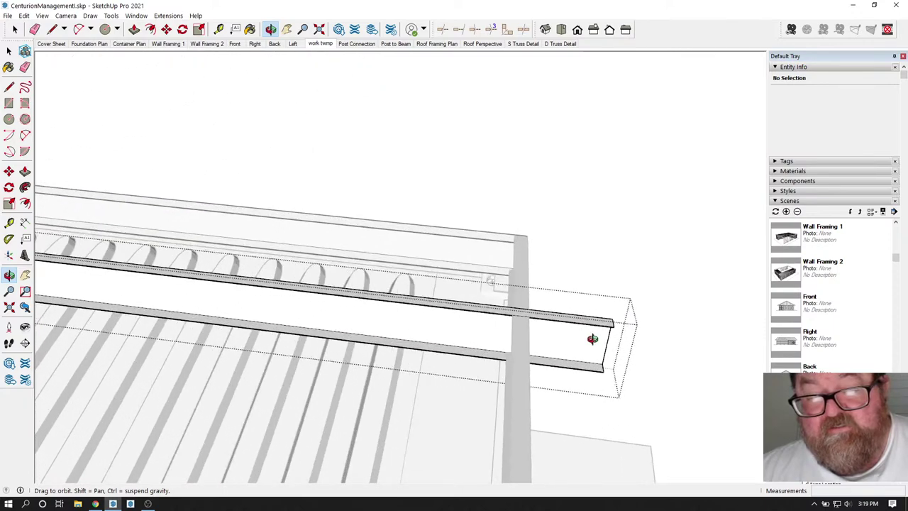
{"action": "left_click_drag", "start_coordinate": [593, 338], "coordinate": [273, 340]}
{"action": "left_click", "coordinate": [218, 29]}
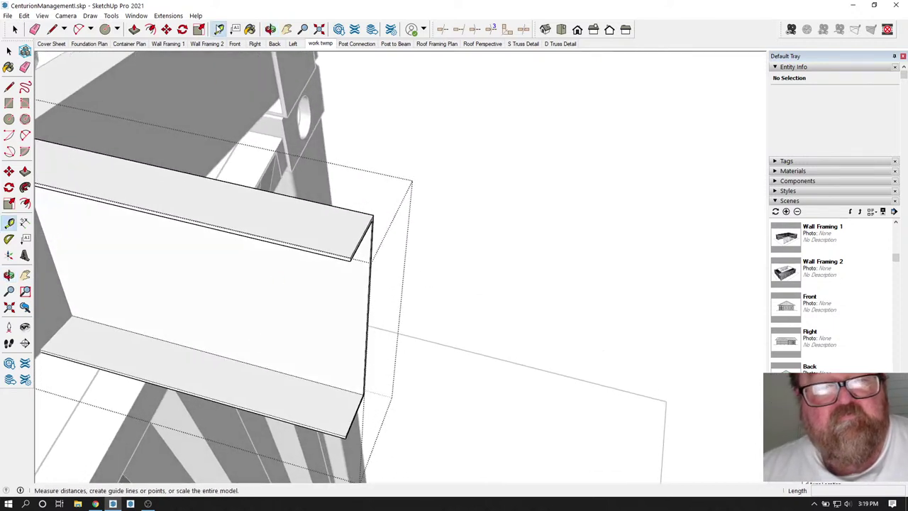
{"action": "key", "text": "Escape"}
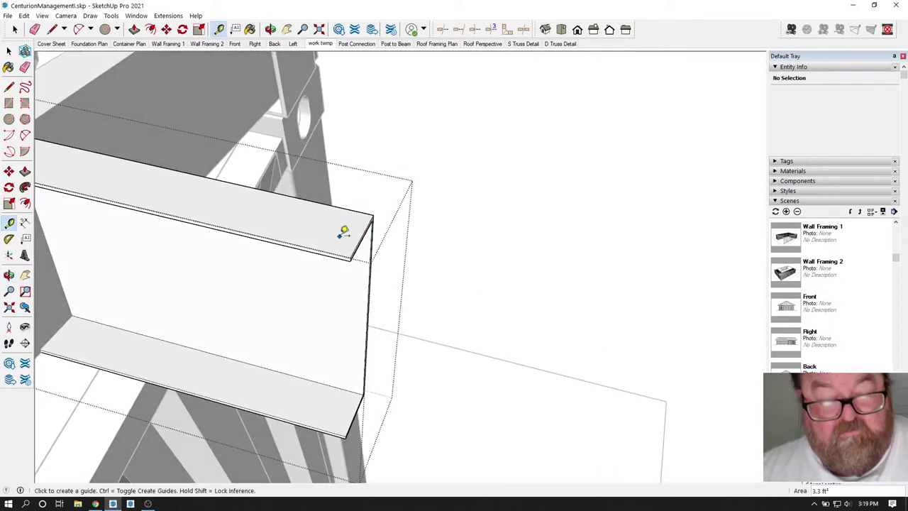
{"action": "left_click", "coordinate": [363, 233]}
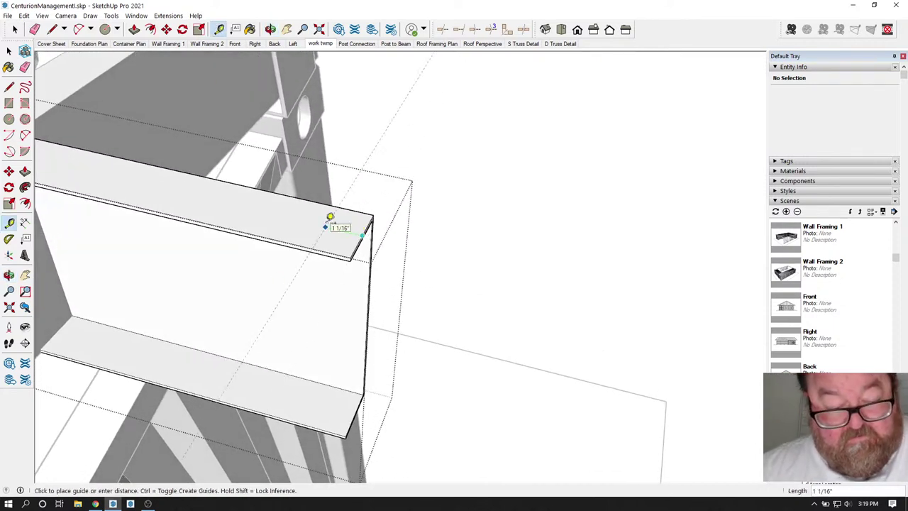
{"action": "type", "text": "2 1/8"}
{"action": "key", "text": "Return"}
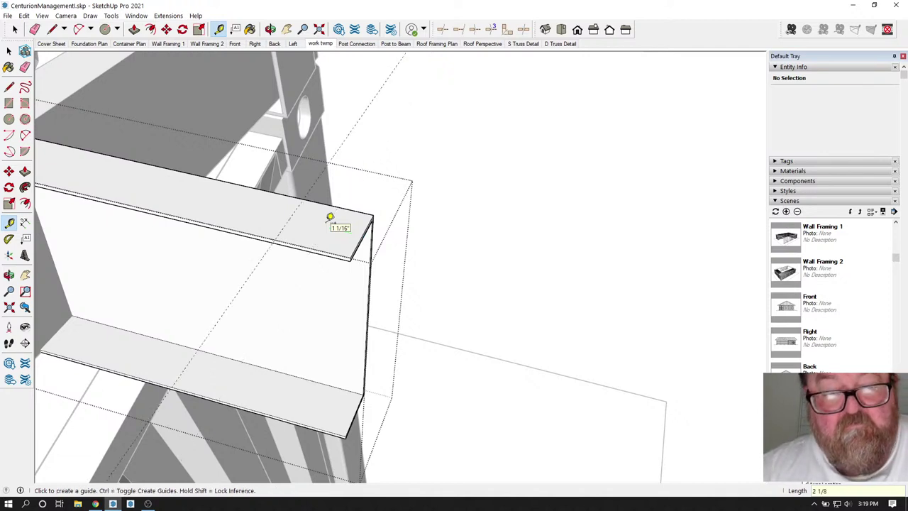
Draw a line along the guide across the top flange to split off its end piece.
{"action": "left_click", "coordinate": [53, 30]}
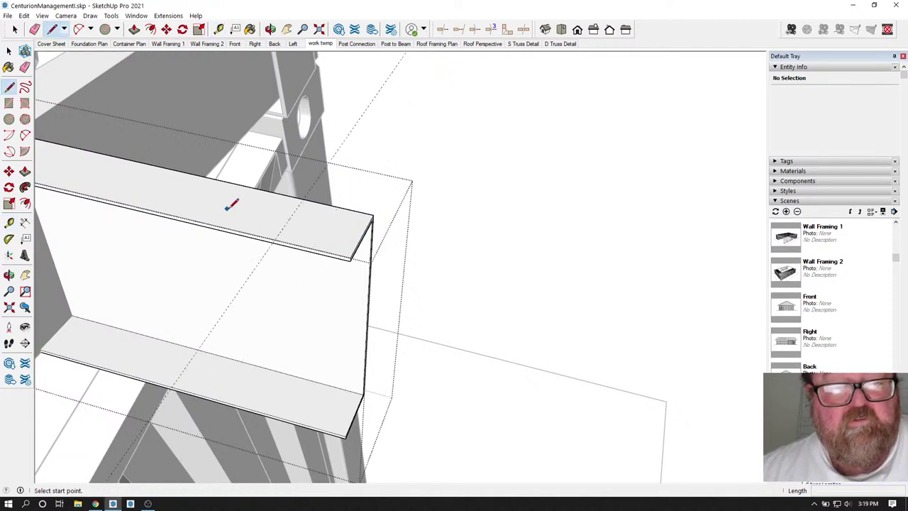
{"action": "left_click", "coordinate": [302, 200]}
{"action": "left_click", "coordinate": [279, 236]}
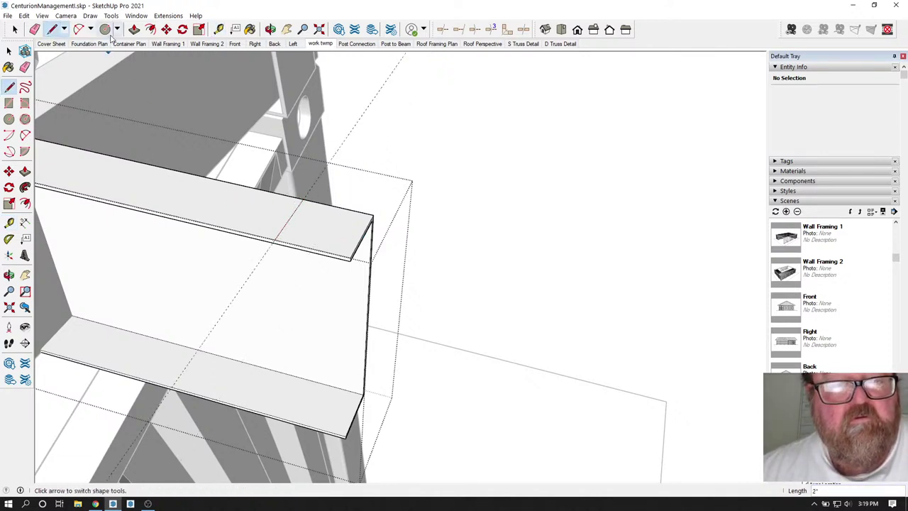
Push the top flange's end piece down 1/8" and erase the leftover face and edges to complete the notch.
{"action": "left_click", "coordinate": [134, 29]}
{"action": "left_click", "coordinate": [308, 244]}
{"action": "left_click", "coordinate": [308, 252]}
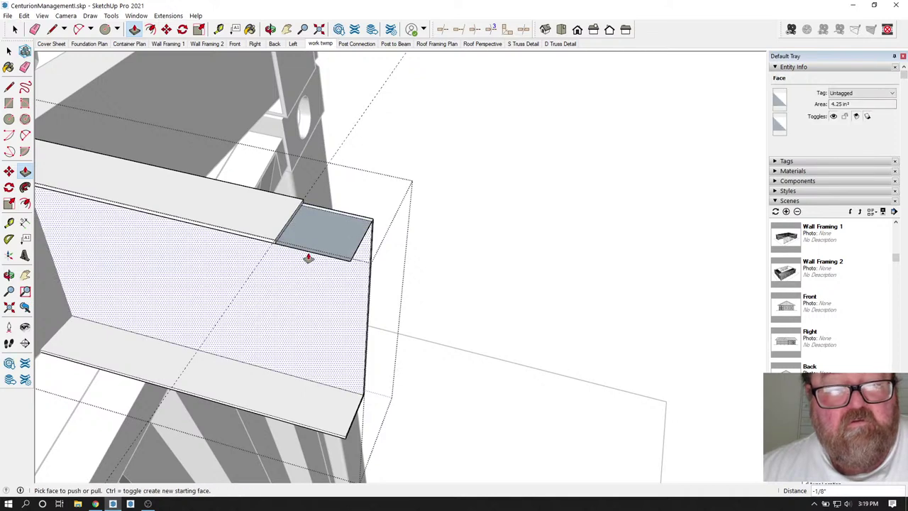
{"action": "left_click", "coordinate": [34, 29]}
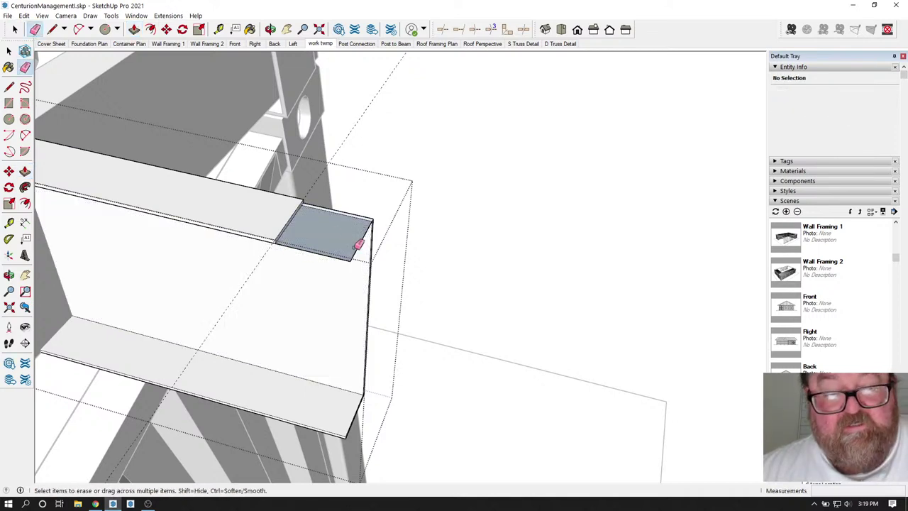
{"action": "left_click", "coordinate": [357, 252]}
{"action": "left_click", "coordinate": [352, 258]}
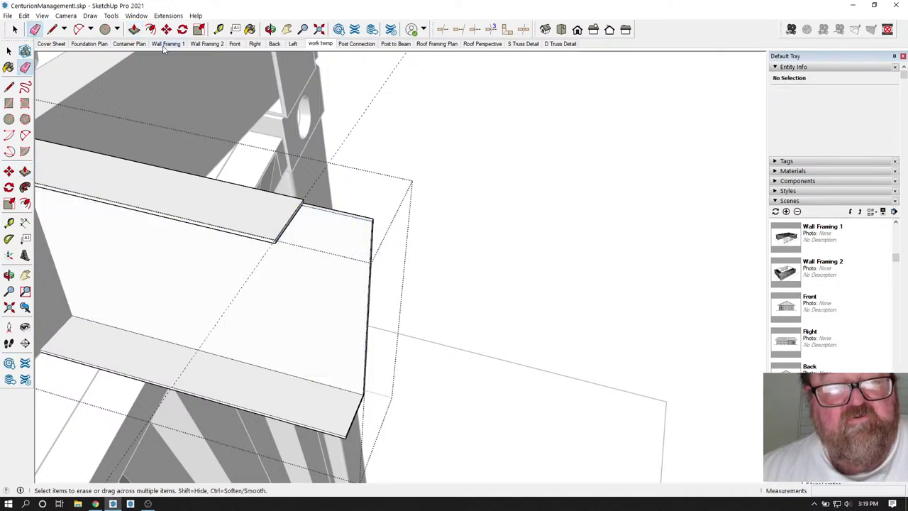
Place a guide on the web parallel to its end edge, running through the corner of the top flange's notch.
{"action": "left_click", "coordinate": [219, 29]}
{"action": "left_click", "coordinate": [371, 233]}
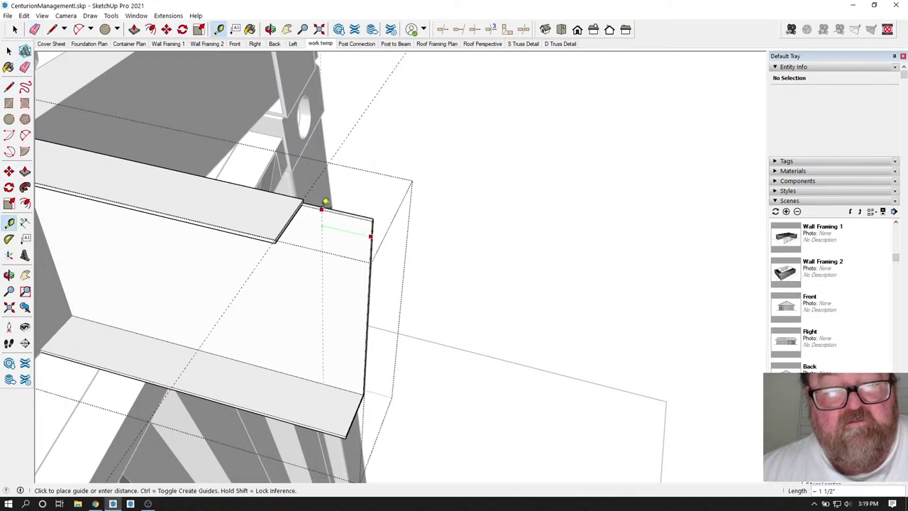
{"action": "left_click", "coordinate": [310, 202]}
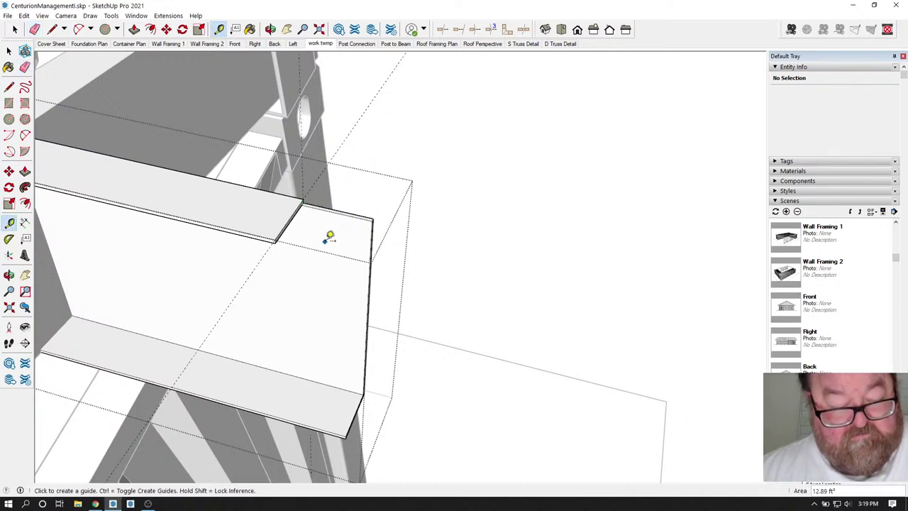
{"action": "scroll", "coordinate": [340, 233], "scroll_direction": "up", "scroll_amount": 3}
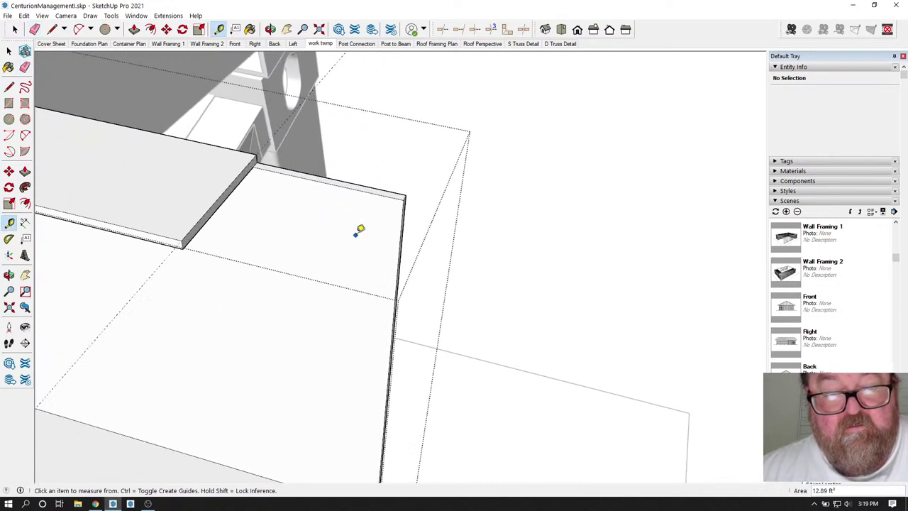
{"action": "left_click", "coordinate": [401, 220]}
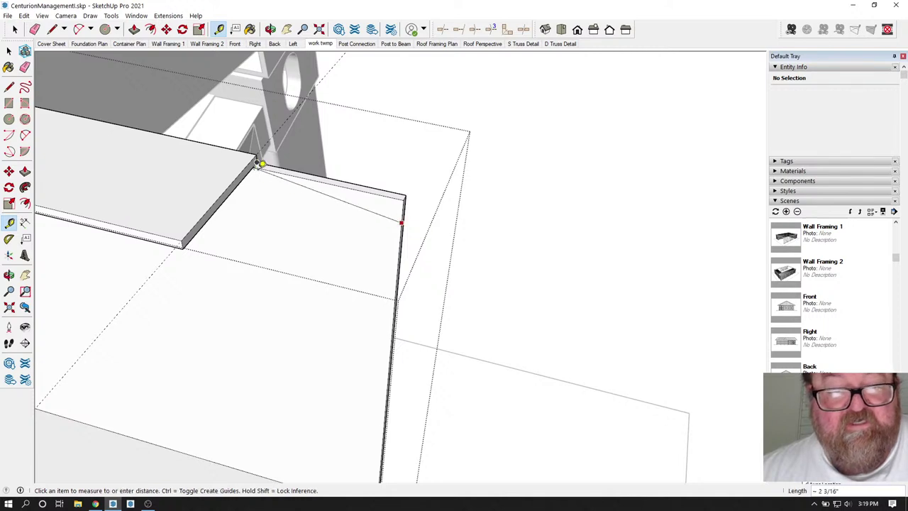
{"action": "key", "text": "Escape"}
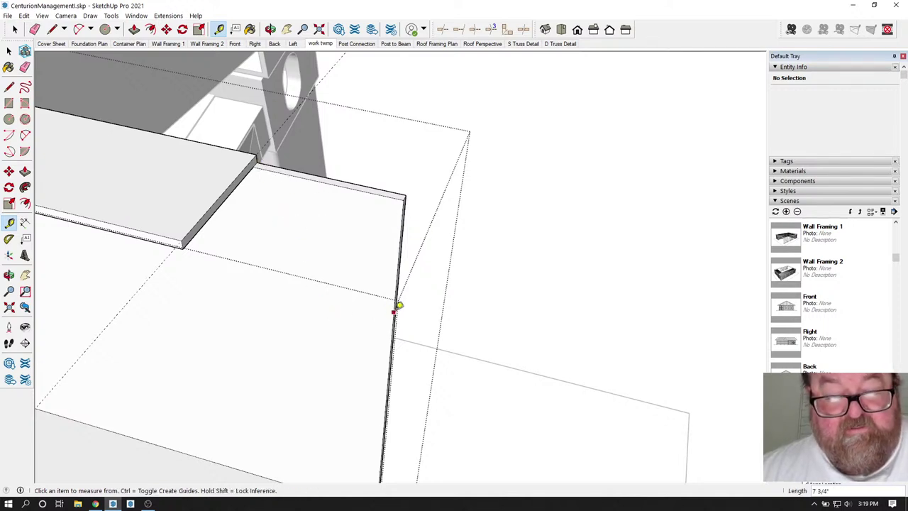
{"action": "left_click", "coordinate": [398, 307]}
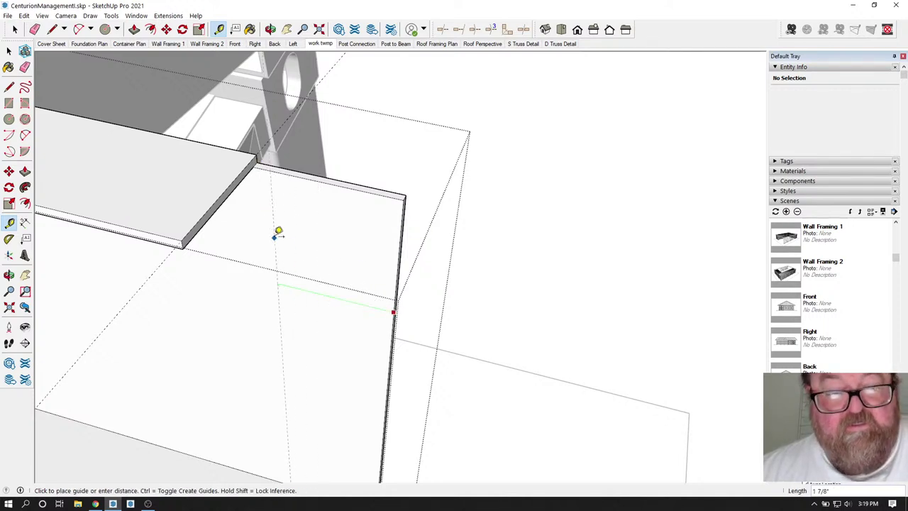
{"action": "left_click", "coordinate": [262, 161]}
Place a guide across the bottom flange 2 1/8" in from its end edge, meeting the web guide.
{"action": "scroll", "coordinate": [280, 152], "scroll_direction": "down", "scroll_amount": 3}
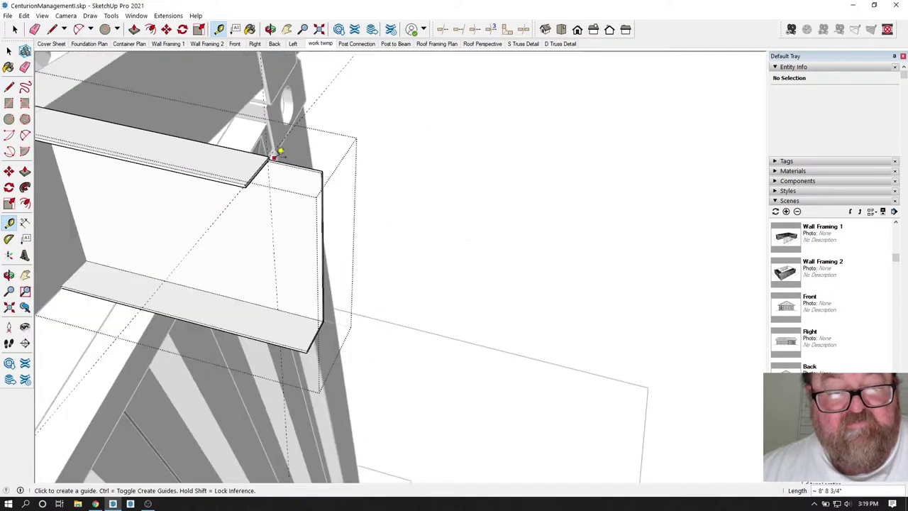
{"action": "middle_click_drag", "start_coordinate": [280, 152], "coordinate": [287, 222]}
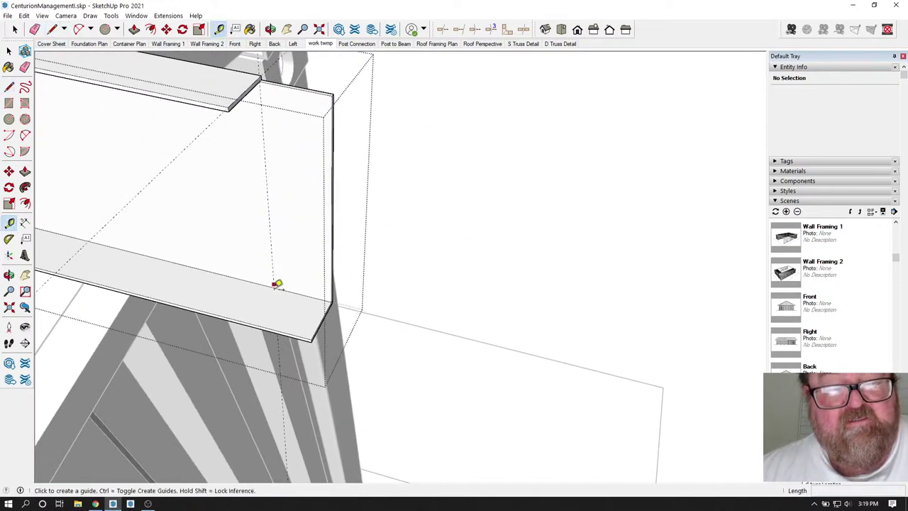
{"action": "scroll", "coordinate": [275, 298], "scroll_direction": "up", "scroll_amount": 2}
{"action": "left_click", "coordinate": [356, 329]}
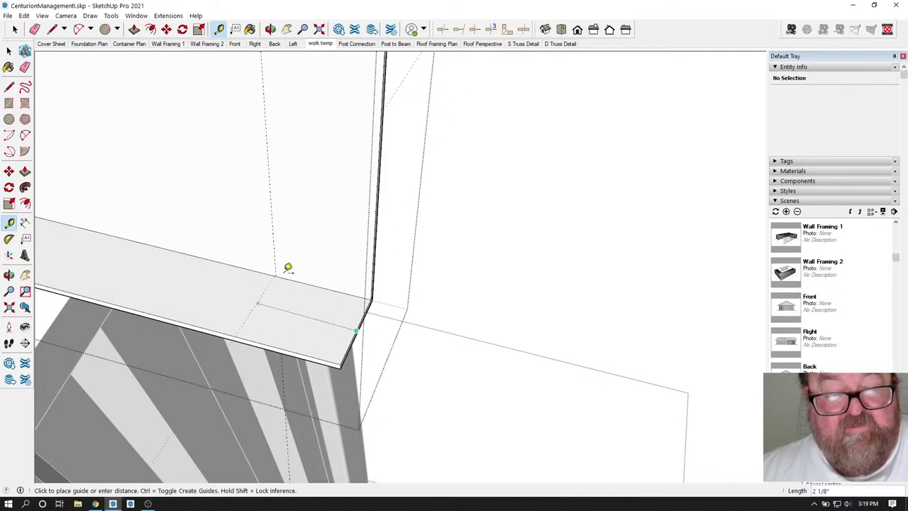
{"action": "left_click", "coordinate": [285, 268]}
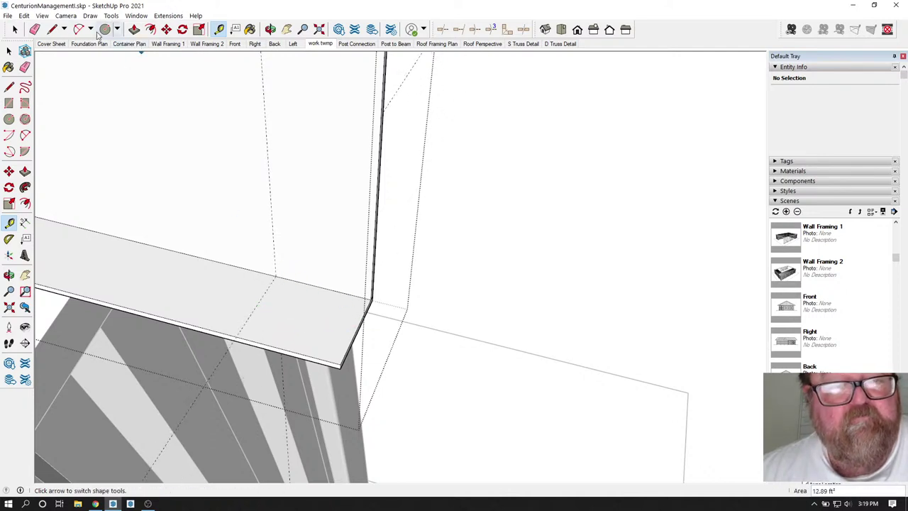
Split the bottom flange along its guide and push the end piece through 1/8" to remove it.
{"action": "left_click", "coordinate": [52, 29]}
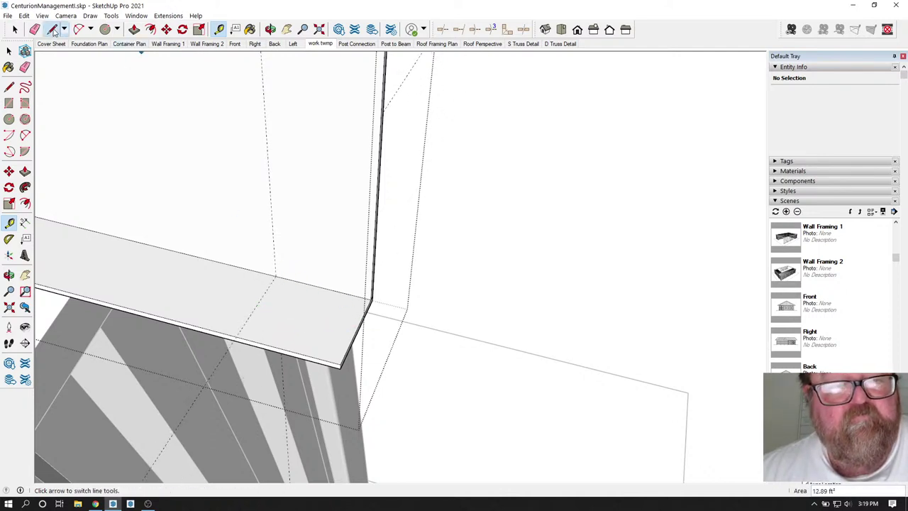
{"action": "left_click", "coordinate": [237, 336]}
{"action": "left_click", "coordinate": [135, 30]}
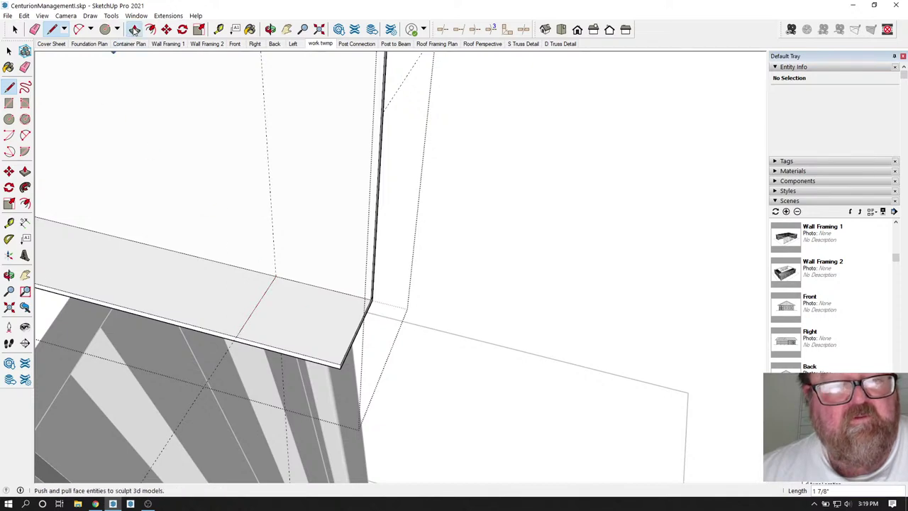
{"action": "left_click_drag", "start_coordinate": [270, 328], "coordinate": [276, 335]}
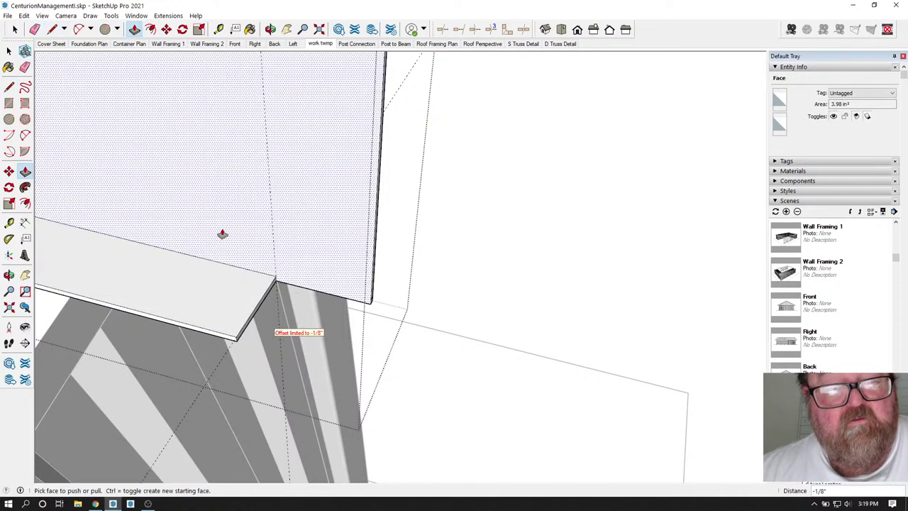
{"action": "middle_click_drag", "start_coordinate": [351, 307], "coordinate": [223, 324]}
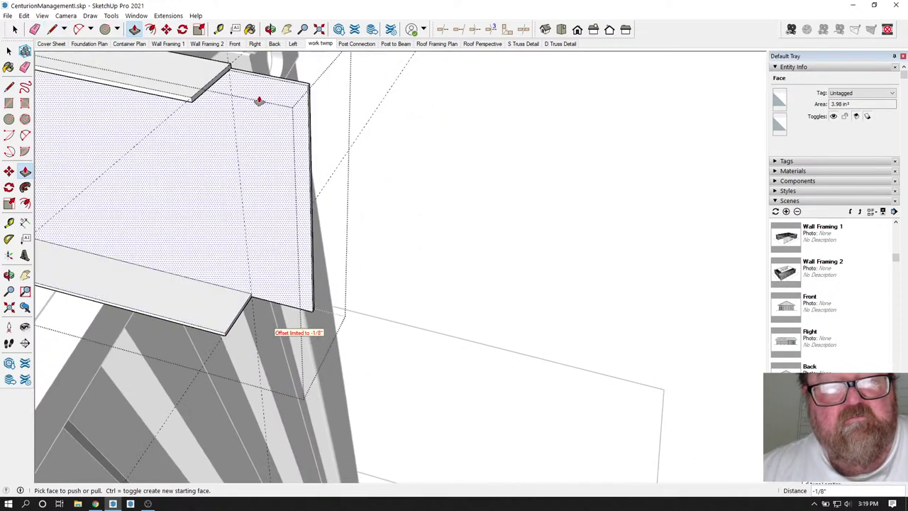
Place a guide 1/9" in from the web's end edge and draw a line along it over the web's full height.
{"action": "key", "text": "t"}
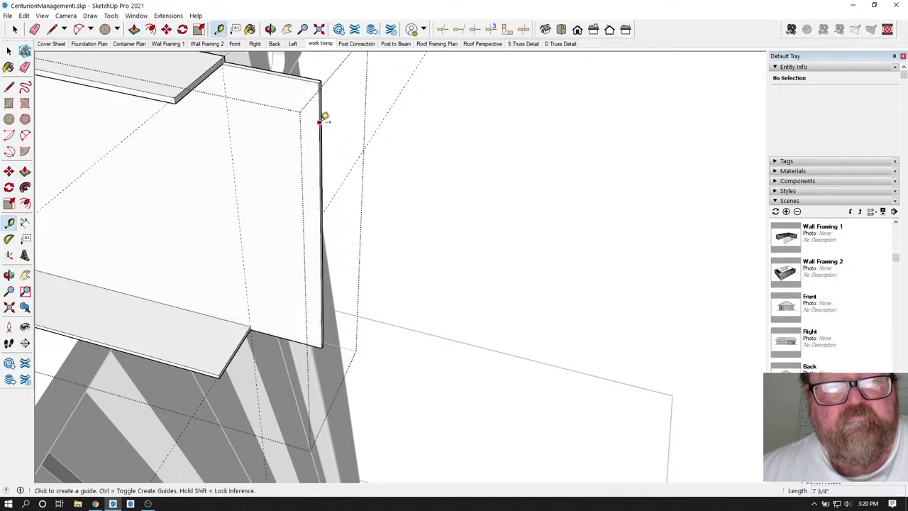
{"action": "left_click", "coordinate": [320, 121]}
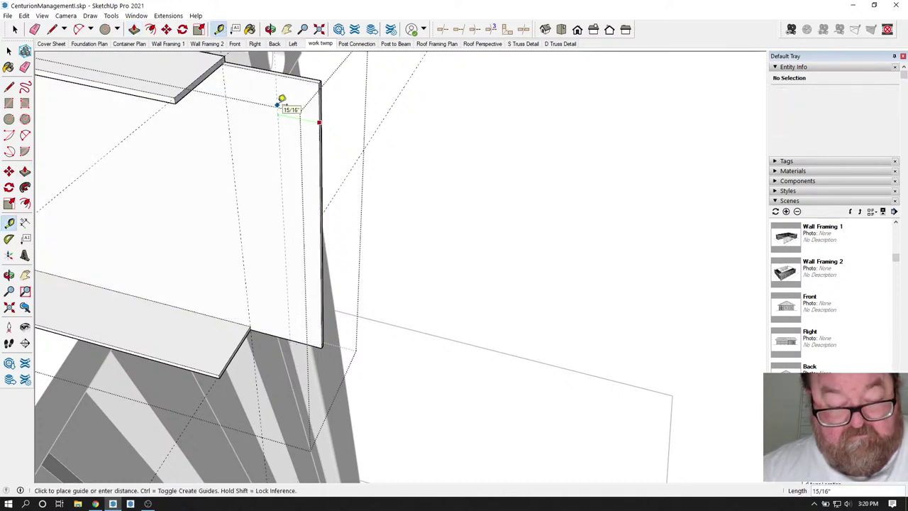
{"action": "type", "text": "1/9"}
{"action": "key", "text": "Return"}
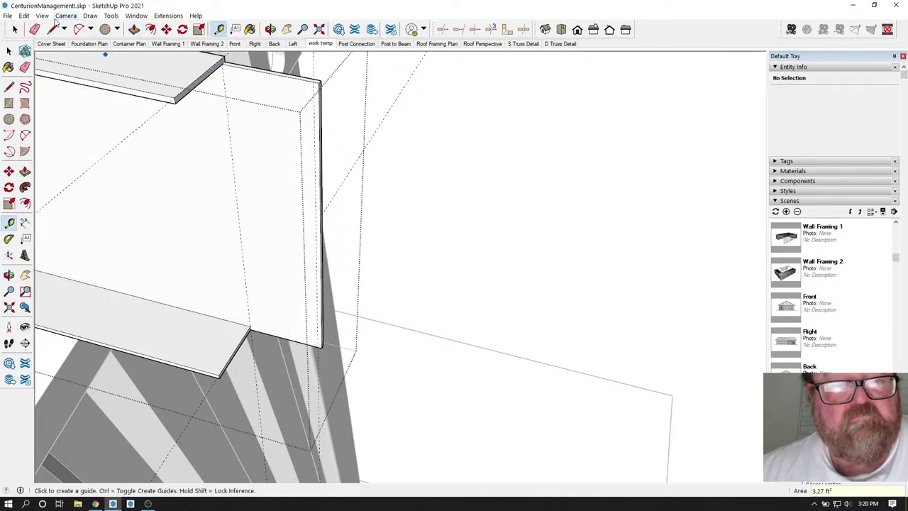
{"action": "key", "text": "l"}
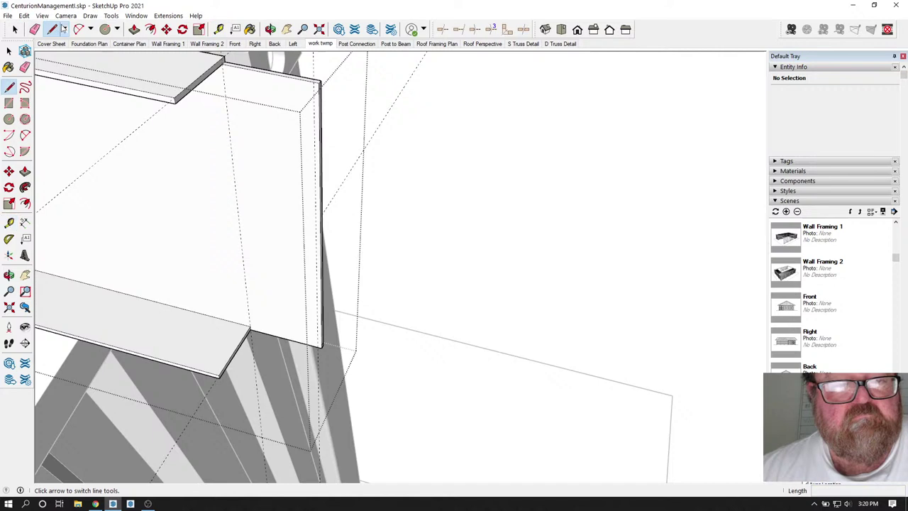
{"action": "left_click", "coordinate": [319, 79]}
{"action": "left_click", "coordinate": [317, 325]}
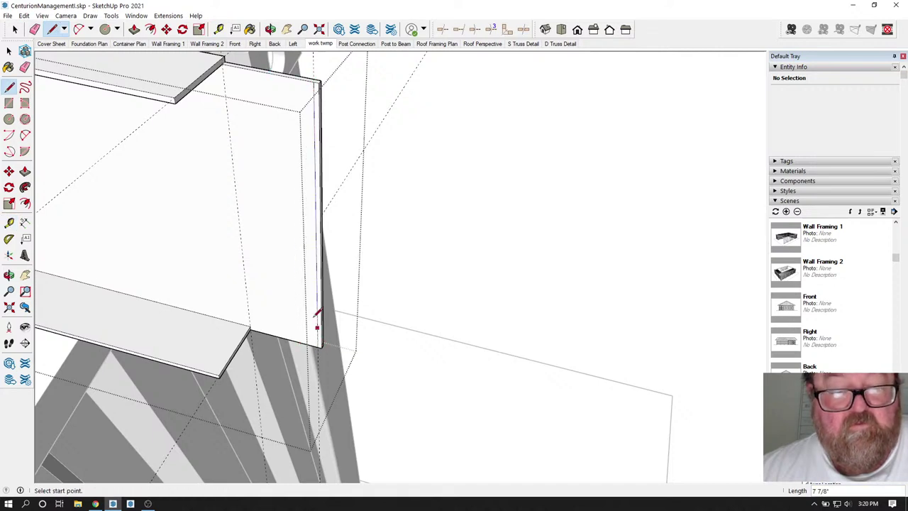
Pull the narrow strip at this end of the web out 2" to form a perpendicular end flange.
{"action": "left_click", "coordinate": [134, 29]}
{"action": "left_click", "coordinate": [305, 116]}
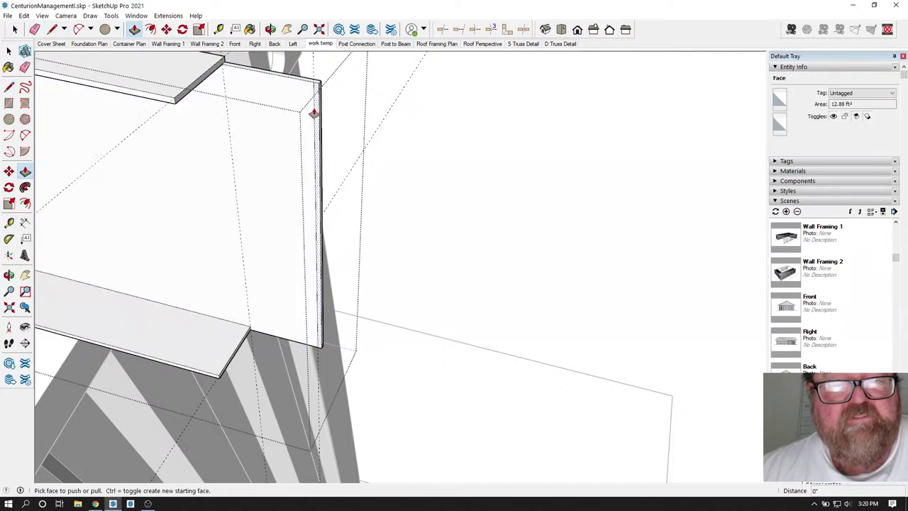
{"action": "left_click", "coordinate": [298, 136]}
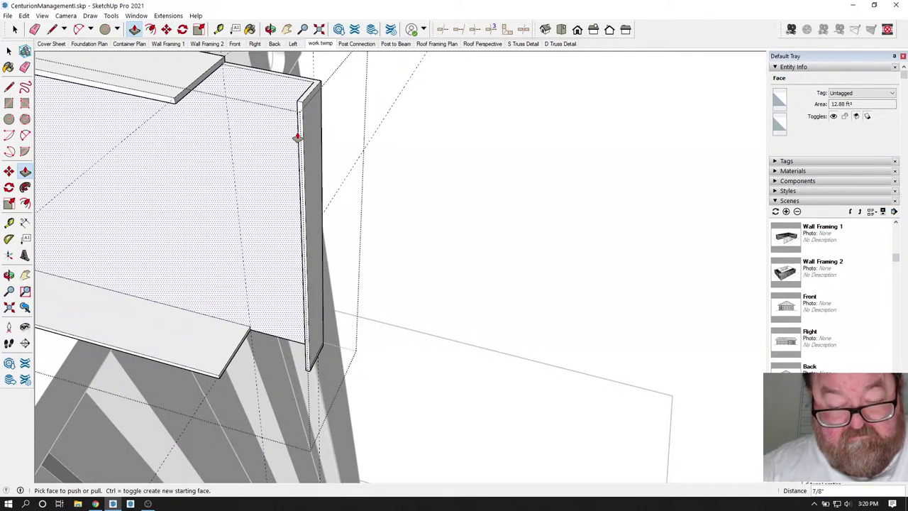
{"action": "type", "text": "2"}
{"action": "key", "text": "Return"}
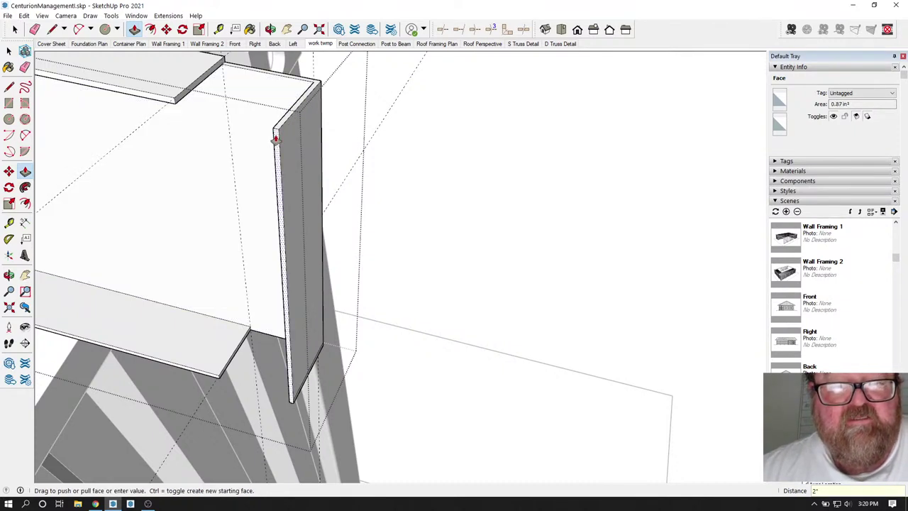
Push the outer edge of the new end flange back by 1/8".
{"action": "left_click", "coordinate": [277, 138]}
{"action": "type", "text": "1"}
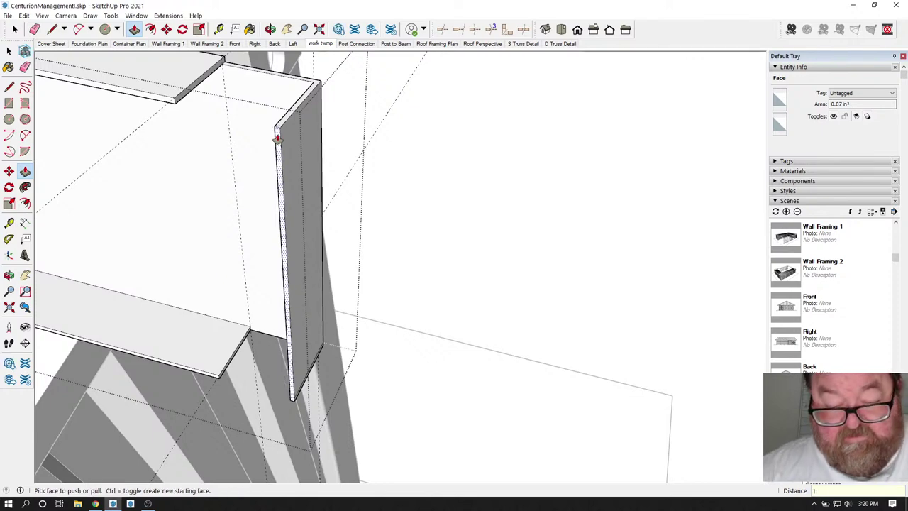
{"action": "type", "text": "/8"}
{"action": "key", "text": "Return"}
Erase the construction guides crossing the finished end of the purlin.
{"action": "scroll", "coordinate": [450, 244], "scroll_direction": "down", "scroll_amount": 5}
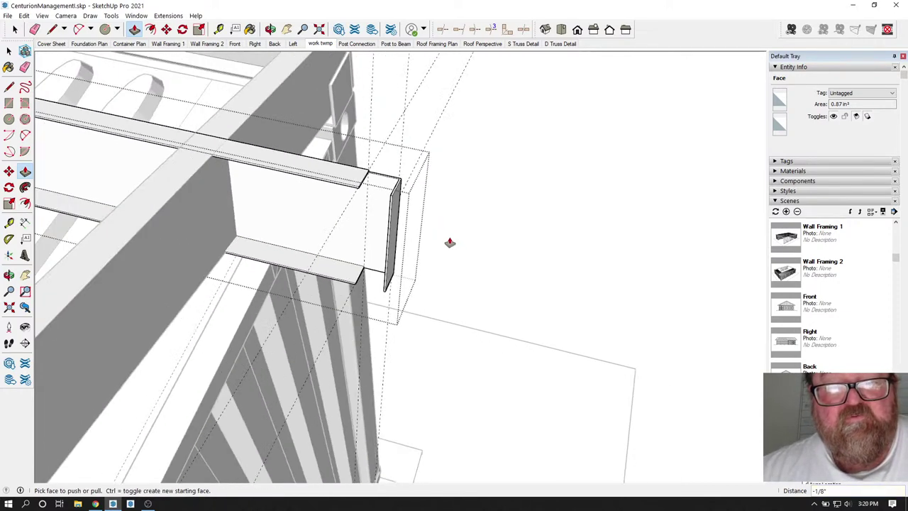
{"action": "scroll", "coordinate": [523, 305], "scroll_direction": "down", "scroll_amount": 1}
{"action": "left_click", "coordinate": [34, 29]}
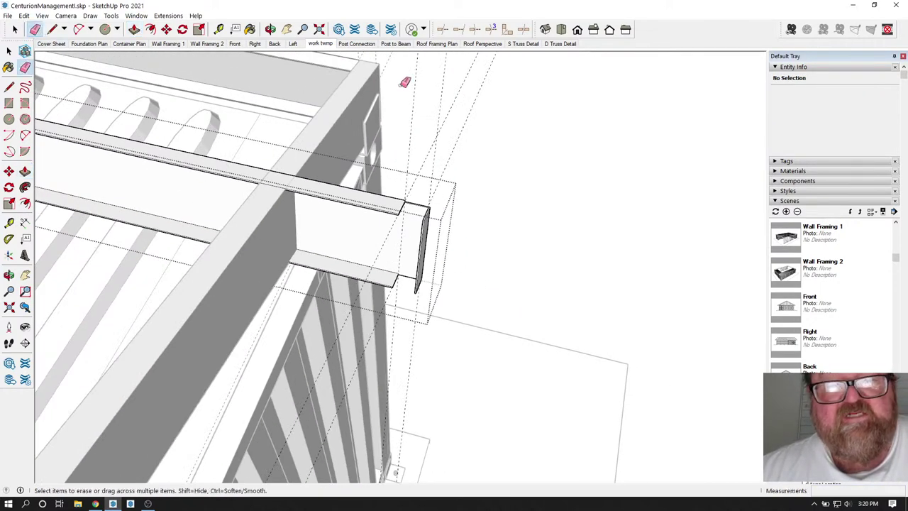
{"action": "left_click_drag", "start_coordinate": [446, 111], "coordinate": [489, 150]}
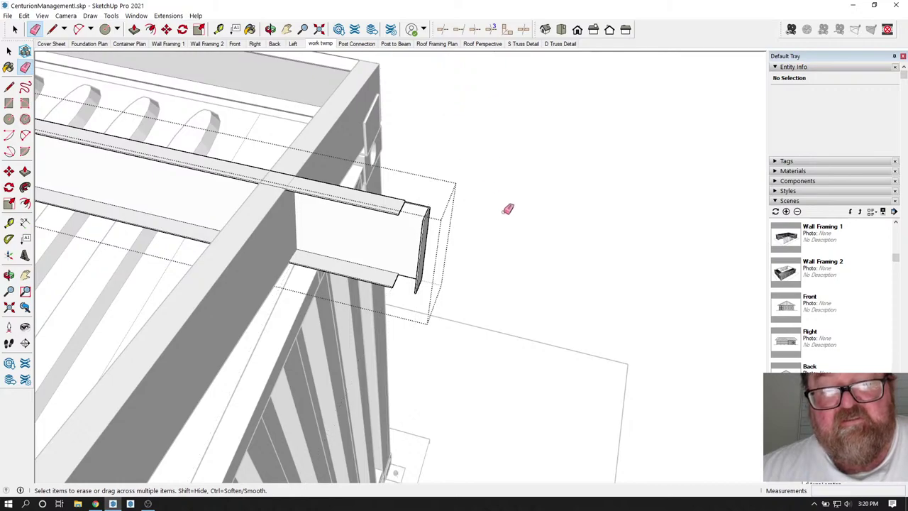
Push the outer edge of the end flange at the purlin's opposite end back by 1/8".
{"action": "scroll", "coordinate": [545, 255], "scroll_direction": "down", "scroll_amount": 10}
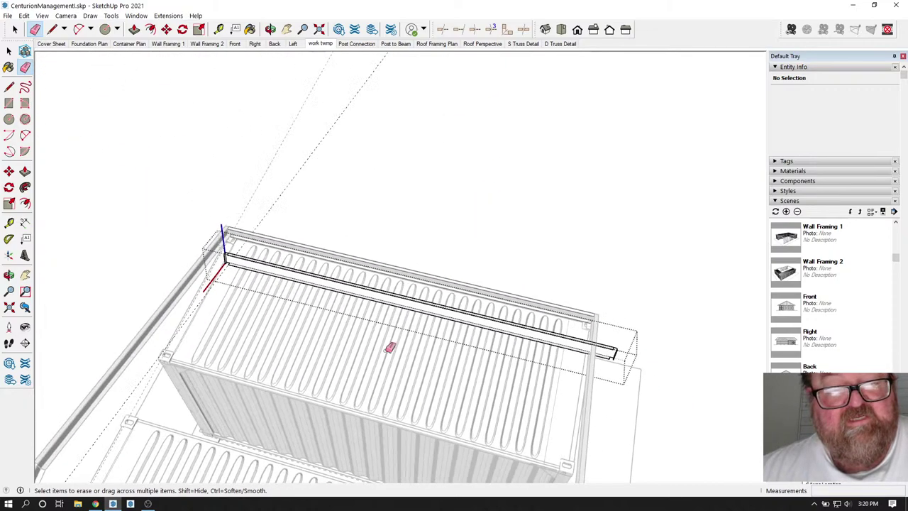
{"action": "scroll", "coordinate": [249, 248], "scroll_direction": "up", "scroll_amount": 8}
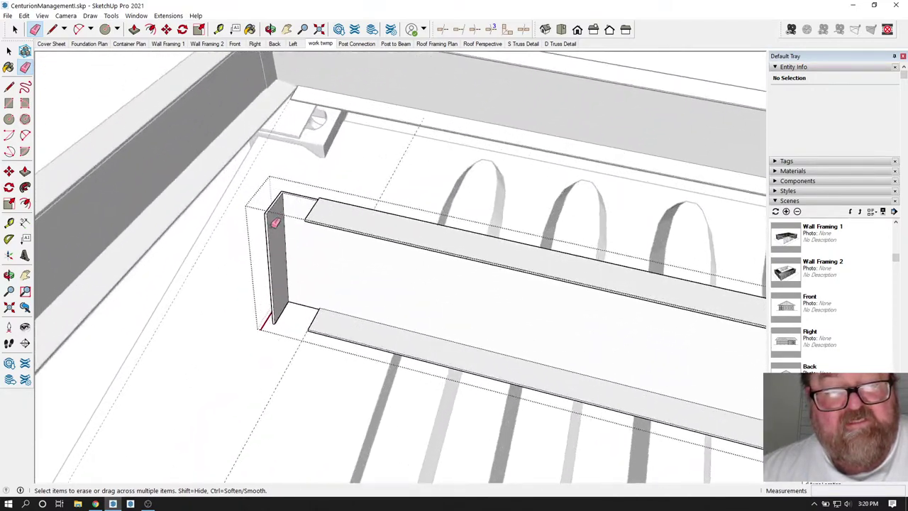
{"action": "scroll", "coordinate": [276, 223], "scroll_direction": "up", "scroll_amount": 3}
{"action": "key", "text": "p"}
{"action": "scroll", "coordinate": [260, 192], "scroll_direction": "up", "scroll_amount": 4}
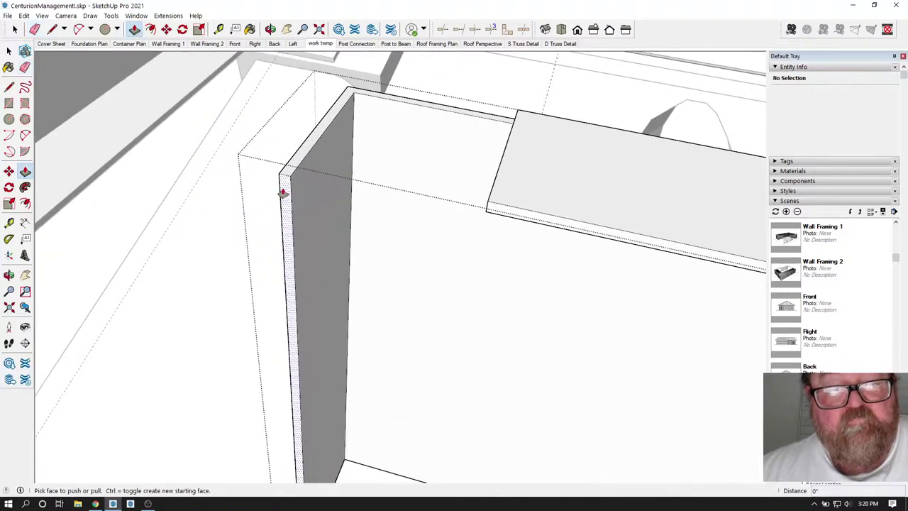
{"action": "left_click", "coordinate": [283, 192]}
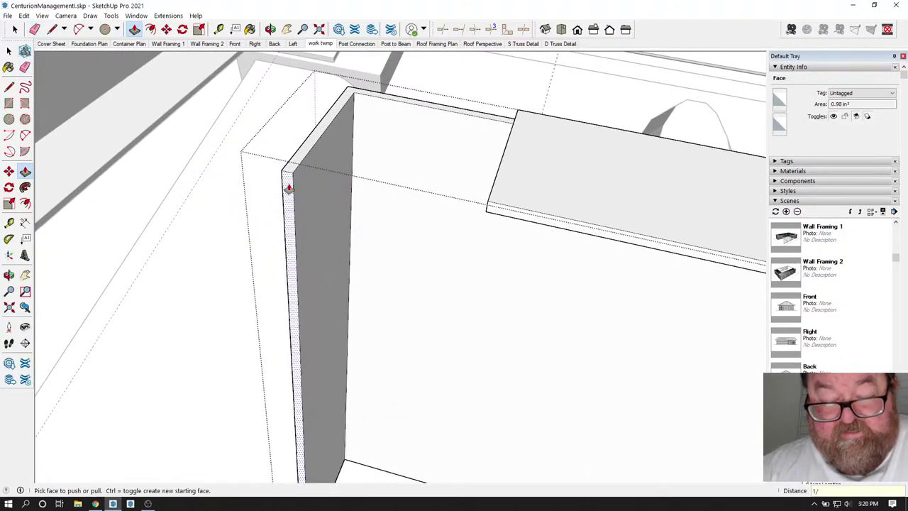
{"action": "type", "text": "1/8"}
{"action": "key", "text": "Return"}
{"action": "scroll", "coordinate": [289, 188], "scroll_direction": "down", "scroll_amount": 5}
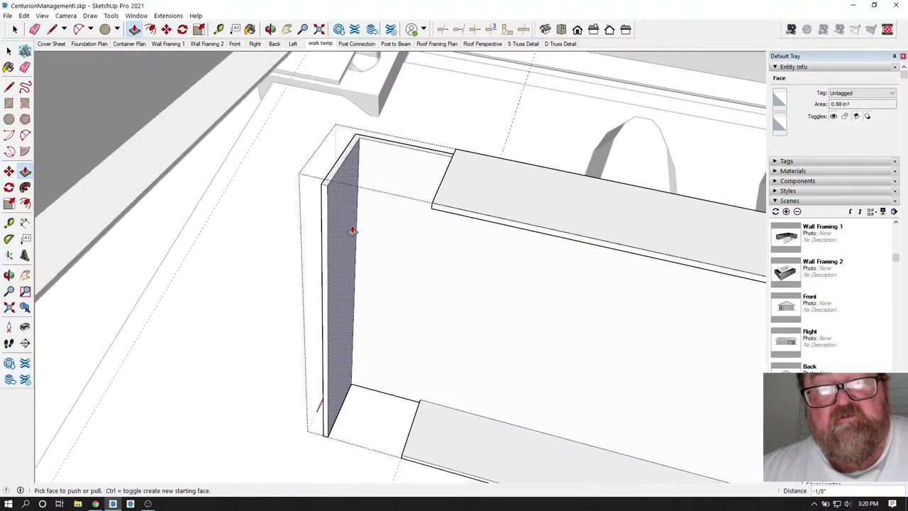
Exit the purlin component and move the purlin 12" along the green axis so its notched end seats in the beam.
{"action": "left_click", "coordinate": [12, 24]}
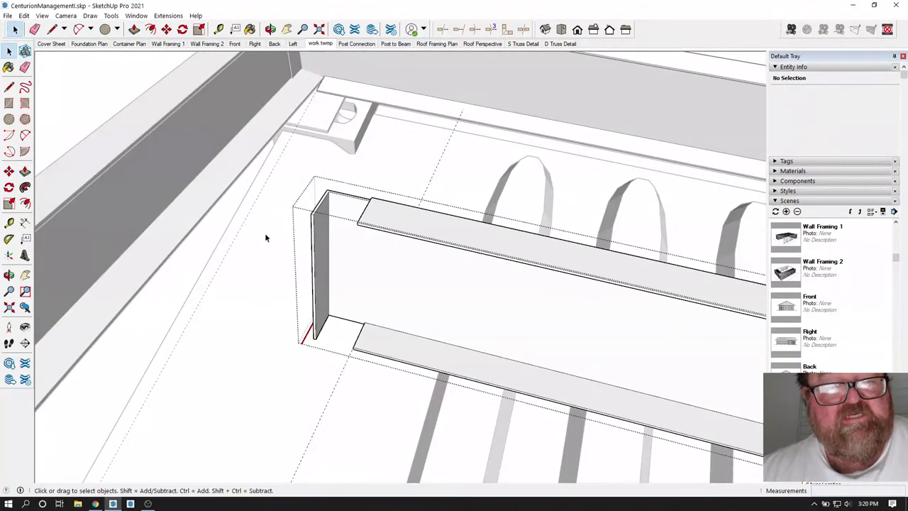
{"action": "scroll", "coordinate": [264, 233], "scroll_direction": "down", "scroll_amount": 2}
{"action": "left_click", "coordinate": [108, 97]}
{"action": "left_click", "coordinate": [318, 253]}
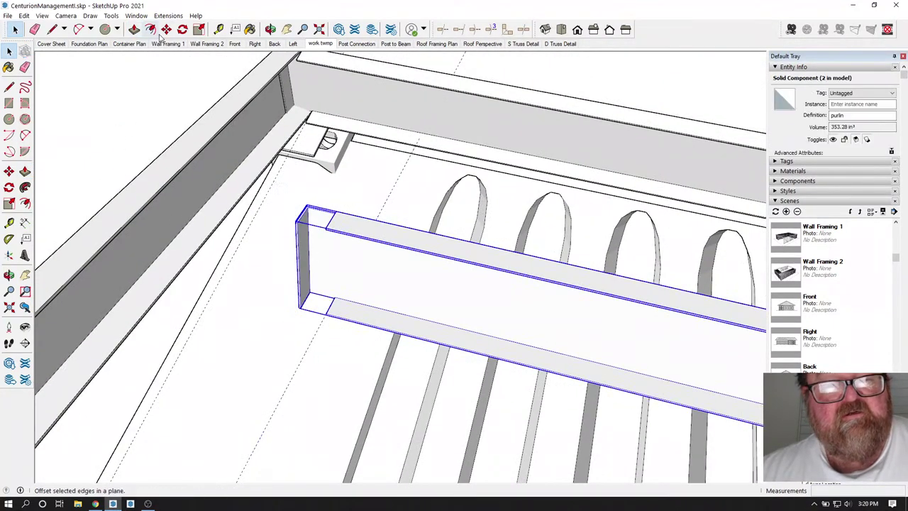
{"action": "key", "text": "m"}
{"action": "left_click", "coordinate": [468, 300]}
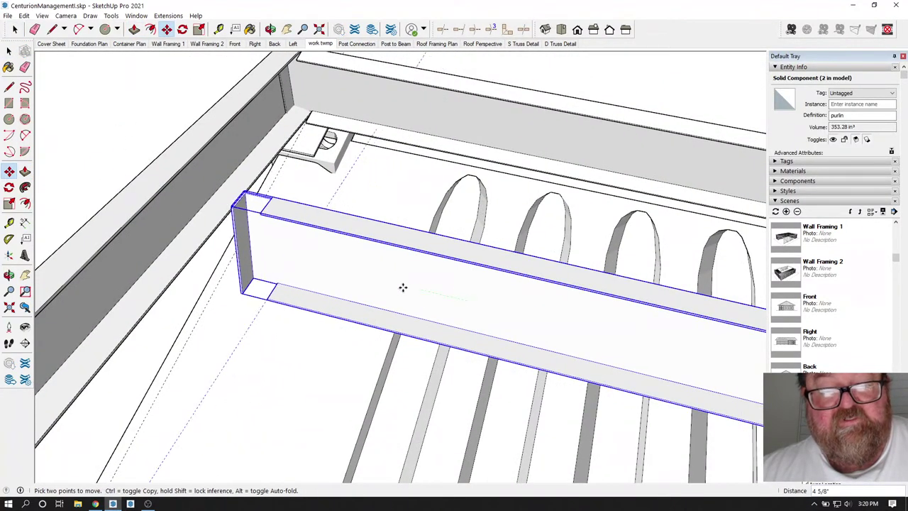
{"action": "key", "text": "Return"}
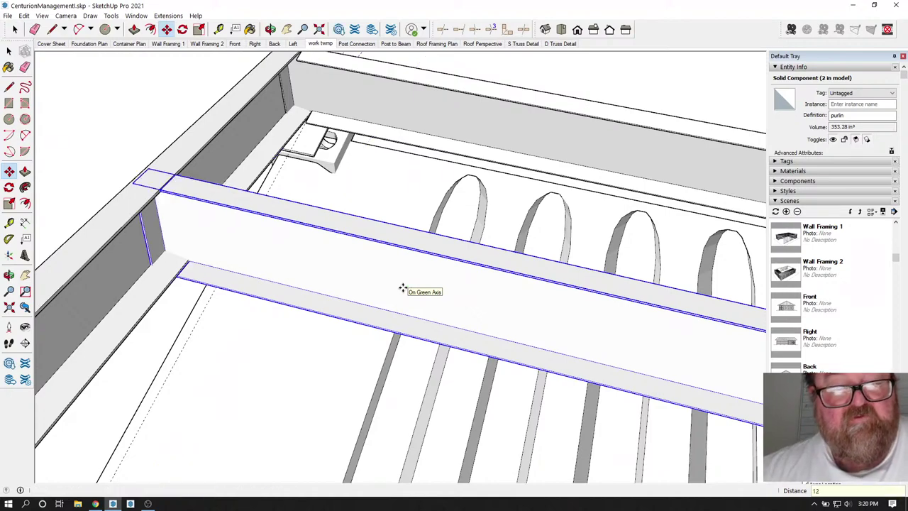
Examine from several angles how the purlin's notched flanges and end flange fit inside the beam, and clear the selection.
{"action": "scroll", "coordinate": [402, 288], "scroll_direction": "down", "scroll_amount": 3}
{"action": "scroll", "coordinate": [442, 305], "scroll_direction": "up", "scroll_amount": 6}
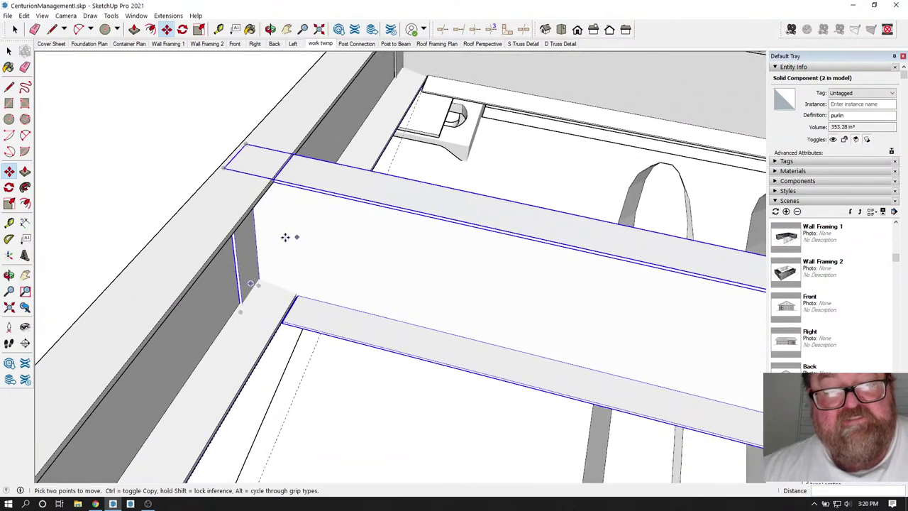
{"action": "left_click", "coordinate": [271, 29]}
{"action": "mouse_move", "coordinate": [261, 222]}
{"action": "left_mouse_down"}
{"action": "mouse_move", "coordinate": [245, 130]}
{"action": "mouse_move", "coordinate": [196, 134]}
{"action": "mouse_move", "coordinate": [193, 199]}
{"action": "mouse_move", "coordinate": [260, 267]}
{"action": "mouse_move", "coordinate": [262, 216]}
{"action": "left_mouse_up"}
{"action": "left_click_drag", "start_coordinate": [239, 127], "coordinate": [138, 110]}
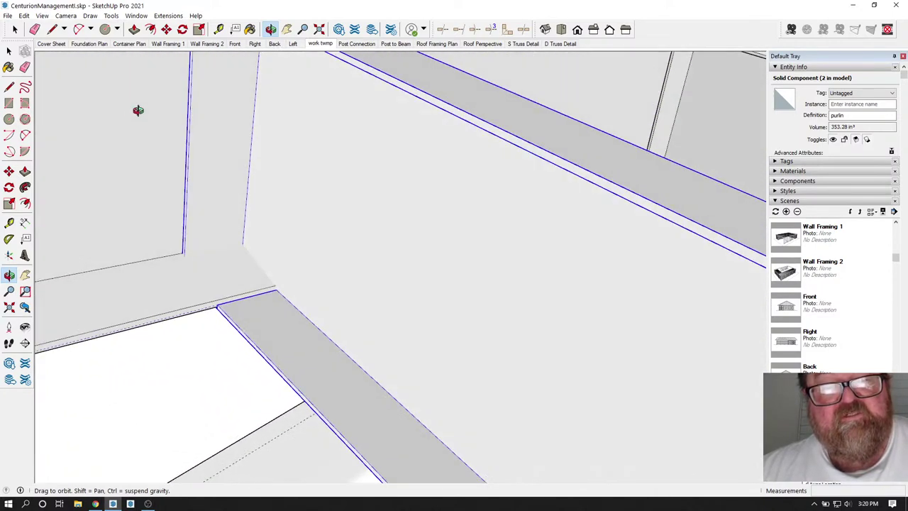
{"action": "left_click_drag", "start_coordinate": [206, 202], "coordinate": [570, 140]}
{"action": "left_click_drag", "start_coordinate": [485, 239], "coordinate": [502, 145]}
{"action": "left_click_drag", "start_coordinate": [491, 198], "coordinate": [434, 236]}
{"action": "left_click_drag", "start_coordinate": [255, 208], "coordinate": [346, 248]}
{"action": "left_click", "coordinate": [14, 30]}
{"action": "left_click", "coordinate": [182, 96]}
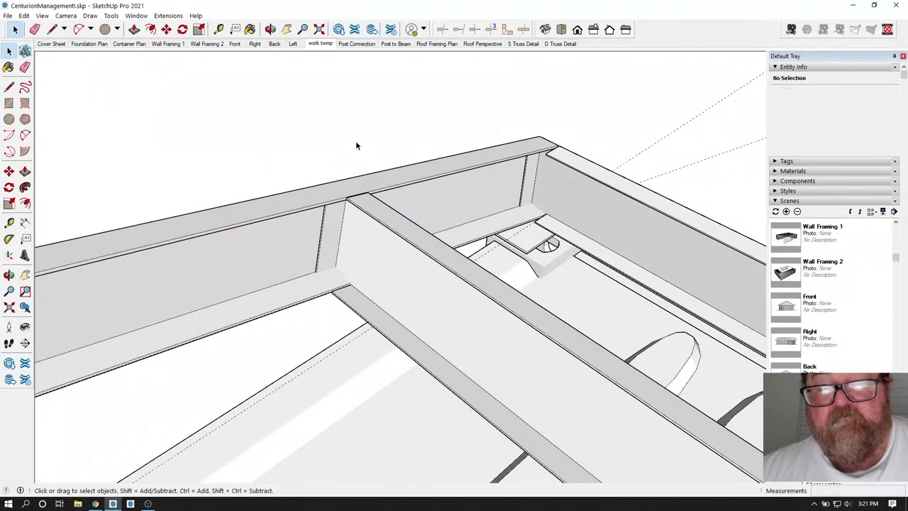
Delete all remaining construction guides in the model.
{"action": "scroll", "coordinate": [296, 163], "scroll_direction": "down", "scroll_amount": 2}
{"action": "left_click", "coordinate": [25, 16]}
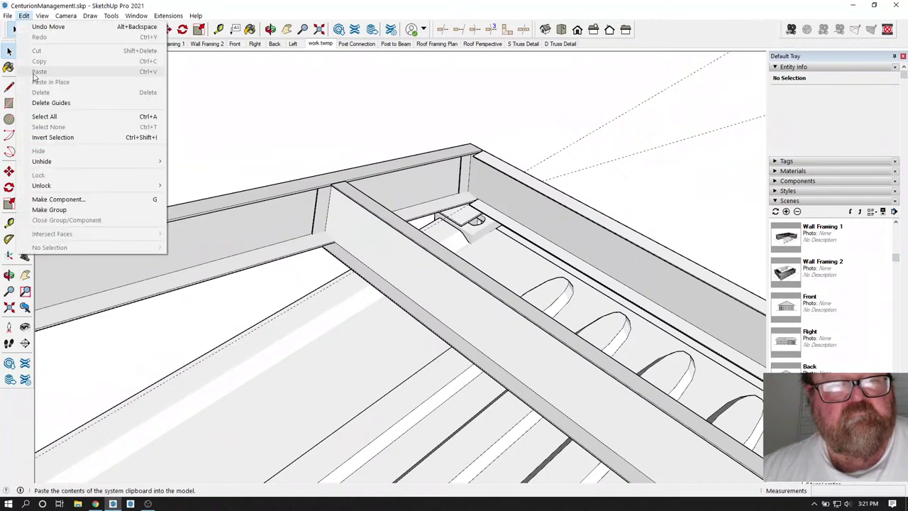
{"action": "left_click", "coordinate": [71, 101]}
{"action": "scroll", "coordinate": [452, 186], "scroll_direction": "down", "scroll_amount": 2}
{"action": "scroll", "coordinate": [452, 187], "scroll_direction": "down", "scroll_amount": 1}
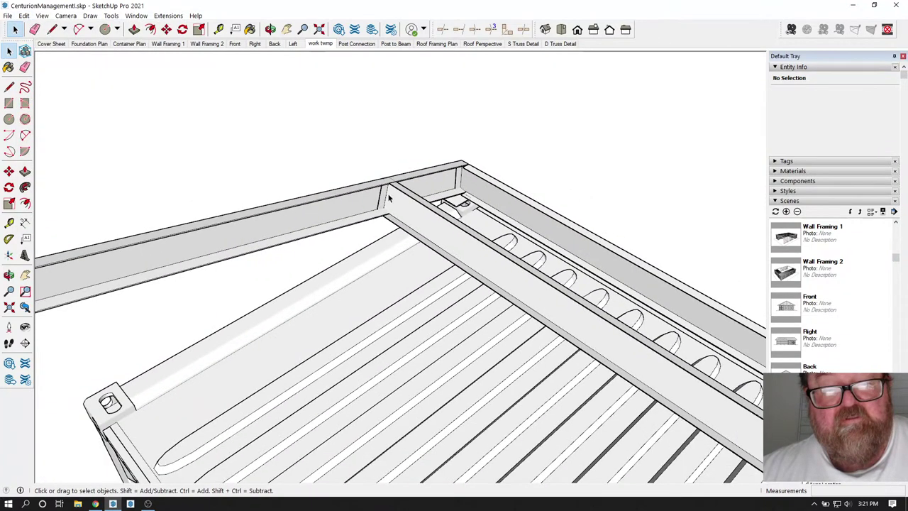
Select the purlin and examine where its top flange and end flange meet the beam.
{"action": "left_click", "coordinate": [389, 198]}
{"action": "scroll", "coordinate": [392, 171], "scroll_direction": "up", "scroll_amount": 8}
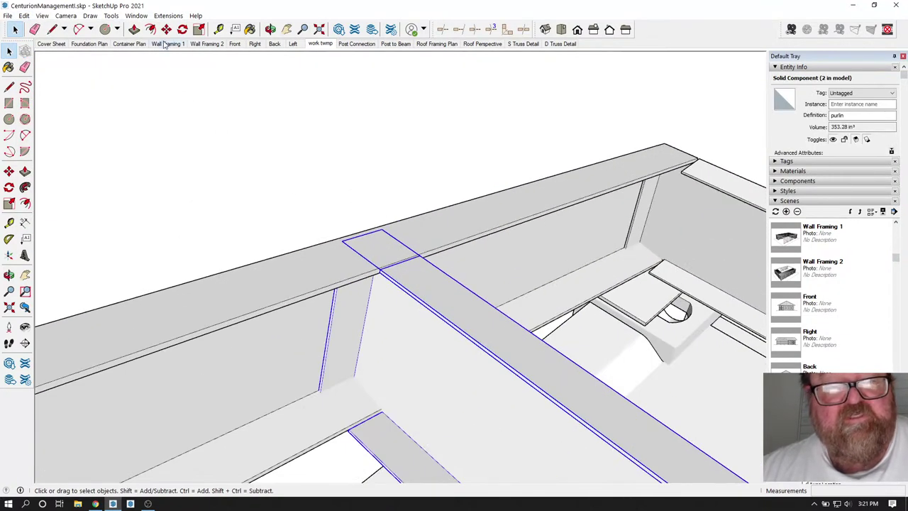
{"action": "left_click", "coordinate": [166, 30]}
{"action": "scroll", "coordinate": [406, 246], "scroll_direction": "up", "scroll_amount": 1}
{"action": "scroll", "coordinate": [373, 271], "scroll_direction": "up", "scroll_amount": 3}
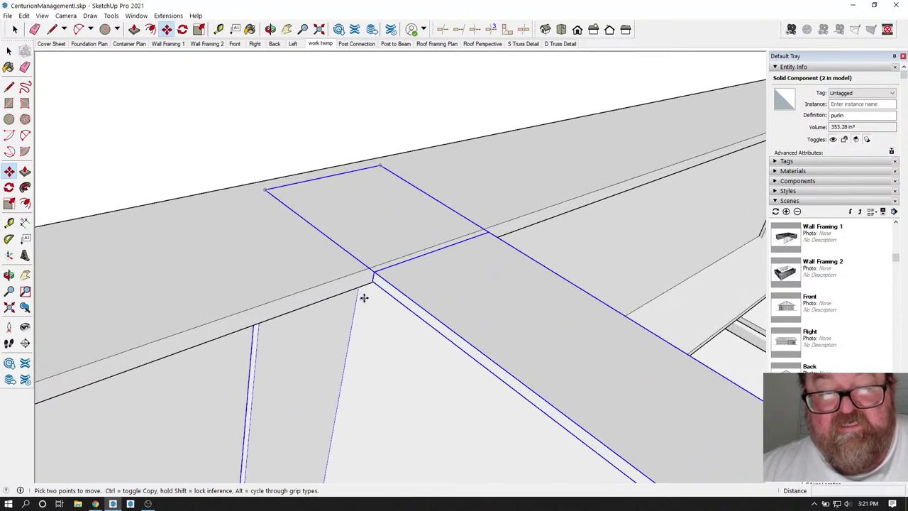
{"action": "scroll", "coordinate": [364, 298], "scroll_direction": "up", "scroll_amount": 1}
{"action": "left_click", "coordinate": [270, 29]}
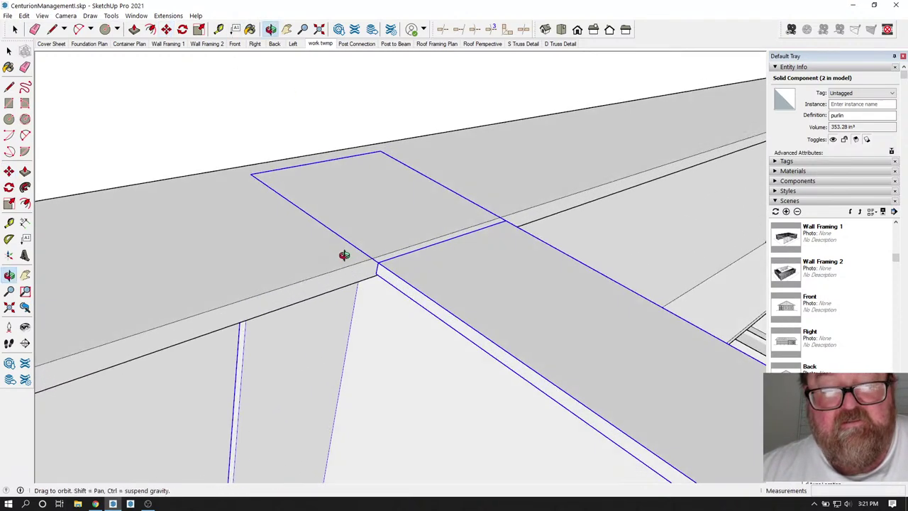
{"action": "left_click_drag", "start_coordinate": [345, 257], "coordinate": [503, 148]}
{"action": "left_click_drag", "start_coordinate": [499, 287], "coordinate": [362, 285]}
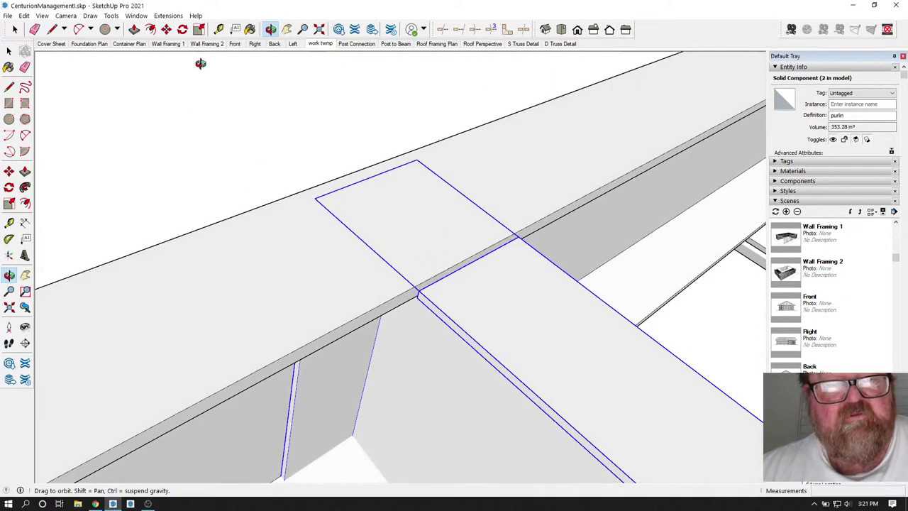
{"action": "scroll", "coordinate": [417, 114], "scroll_direction": "down", "scroll_amount": 5}
{"action": "scroll", "coordinate": [379, 211], "scroll_direction": "up", "scroll_amount": 5}
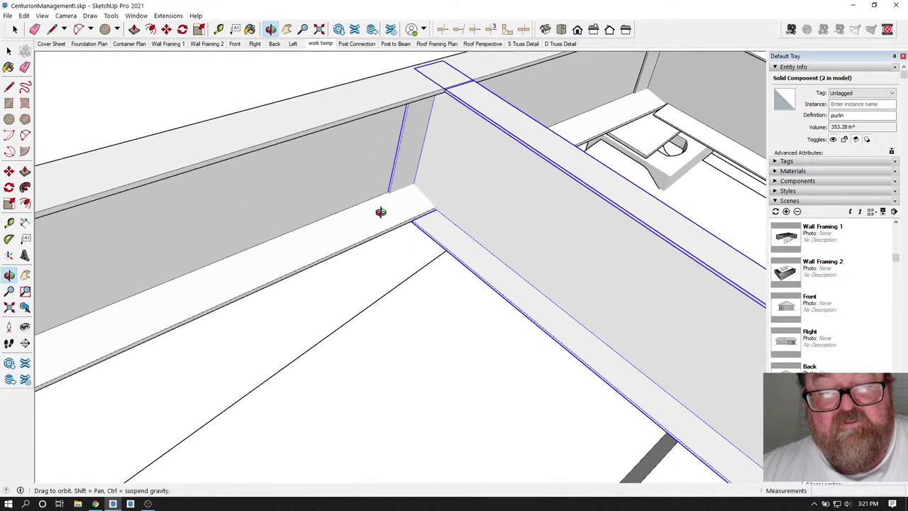
Copy the purlin from its end flange's bottom corner along the sloped beam to the ridge joint, about 13' 1 7/16" away.
{"action": "left_click", "coordinate": [166, 29]}
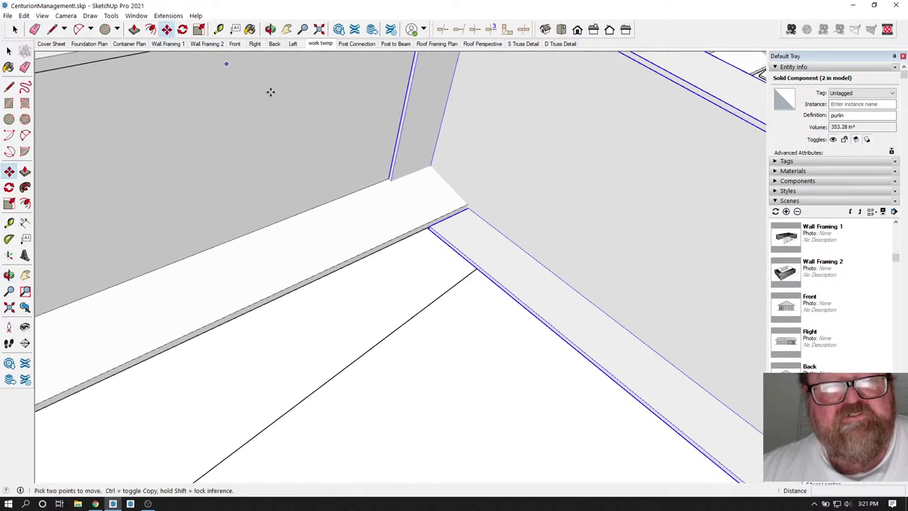
{"action": "scroll", "coordinate": [376, 186], "scroll_direction": "up", "scroll_amount": 5}
{"action": "scroll", "coordinate": [387, 185], "scroll_direction": "up", "scroll_amount": 1}
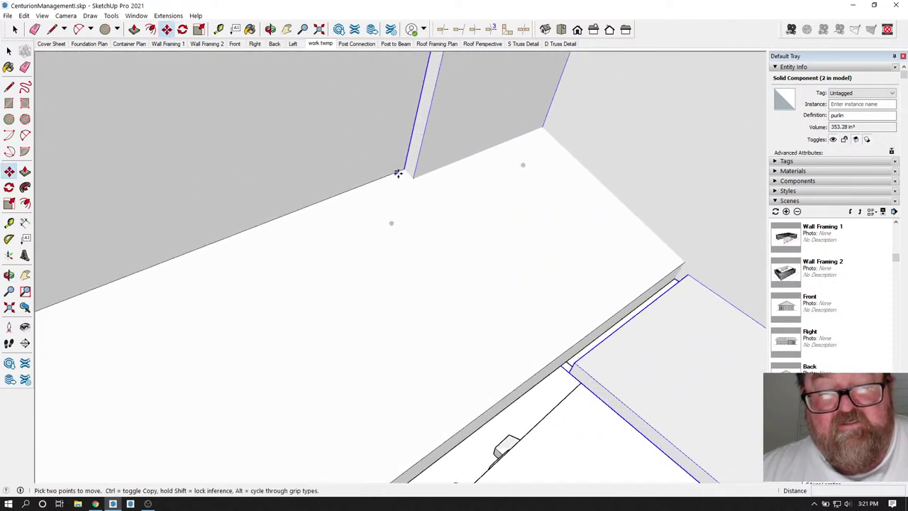
{"action": "left_click", "coordinate": [404, 171]}
{"action": "scroll", "coordinate": [489, 174], "scroll_direction": "down", "scroll_amount": 8}
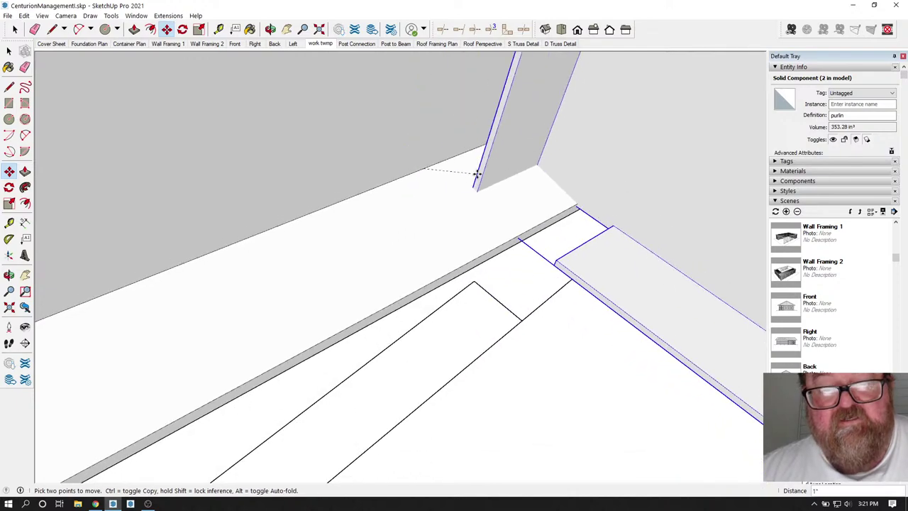
{"action": "scroll", "coordinate": [497, 173], "scroll_direction": "down", "scroll_amount": 6}
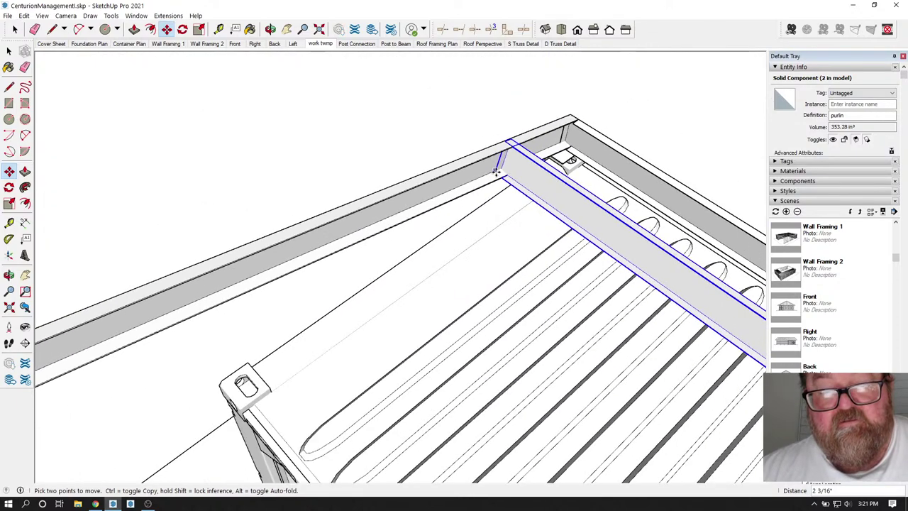
{"action": "key", "text": "ctrl"}
{"action": "scroll", "coordinate": [462, 184], "scroll_direction": "down", "scroll_amount": 4}
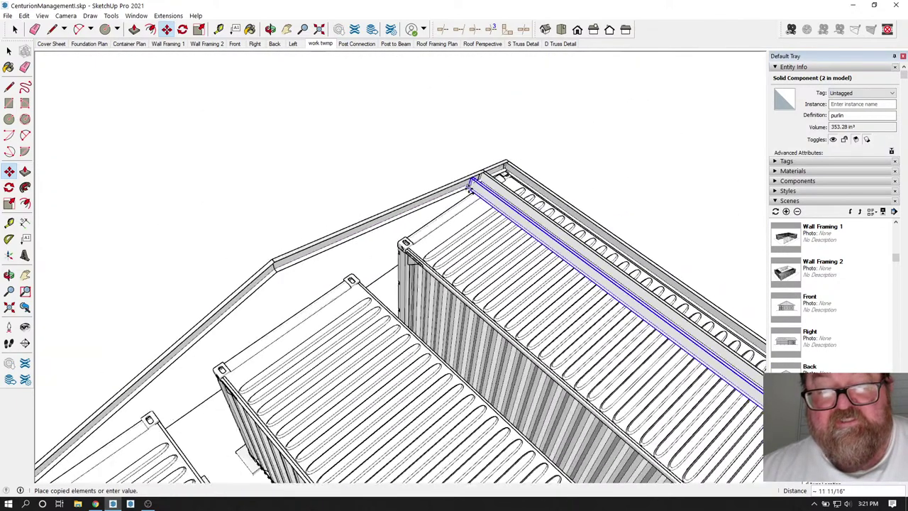
{"action": "scroll", "coordinate": [284, 264], "scroll_direction": "up", "scroll_amount": 5}
{"action": "scroll", "coordinate": [266, 276], "scroll_direction": "up", "scroll_amount": 8}
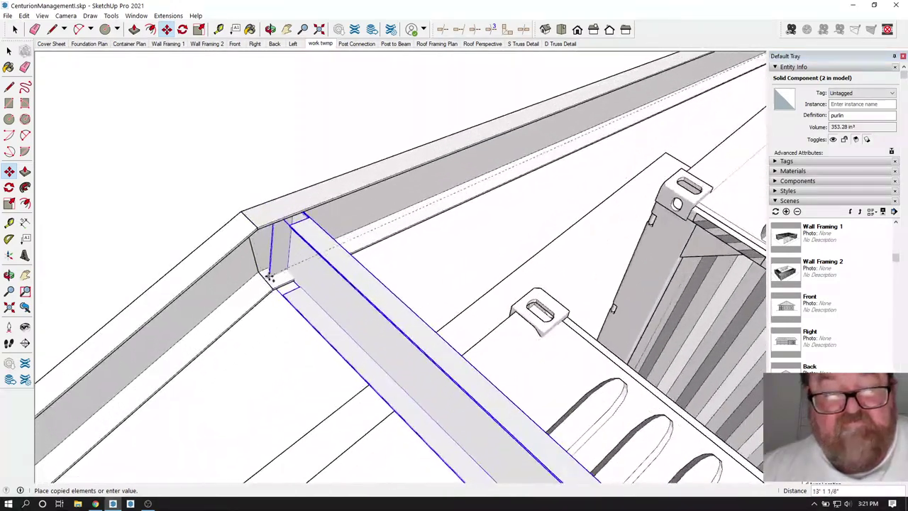
{"action": "scroll", "coordinate": [270, 268], "scroll_direction": "up", "scroll_amount": 2}
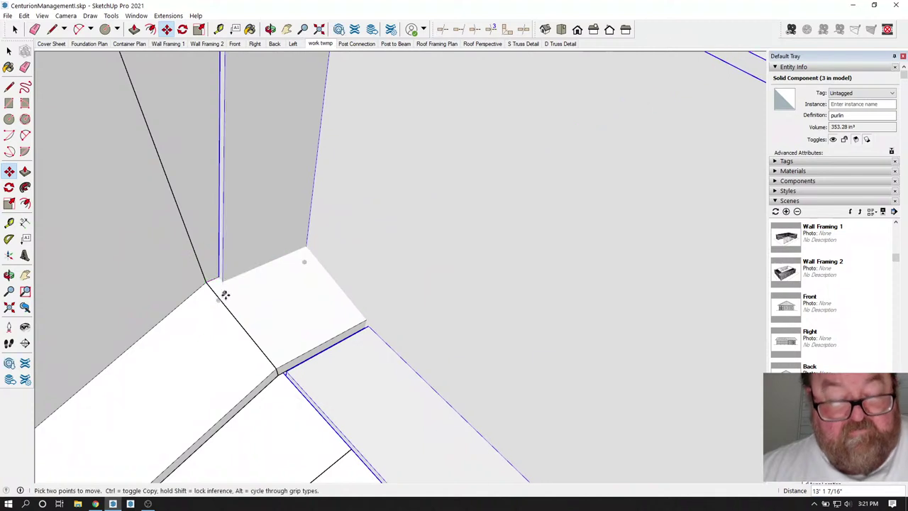
Divide the copy distance by 7 to fill the slope with evenly spaced purlins between the original and the ridge copy.
{"action": "scroll", "coordinate": [225, 307], "scroll_direction": "down", "scroll_amount": 1}
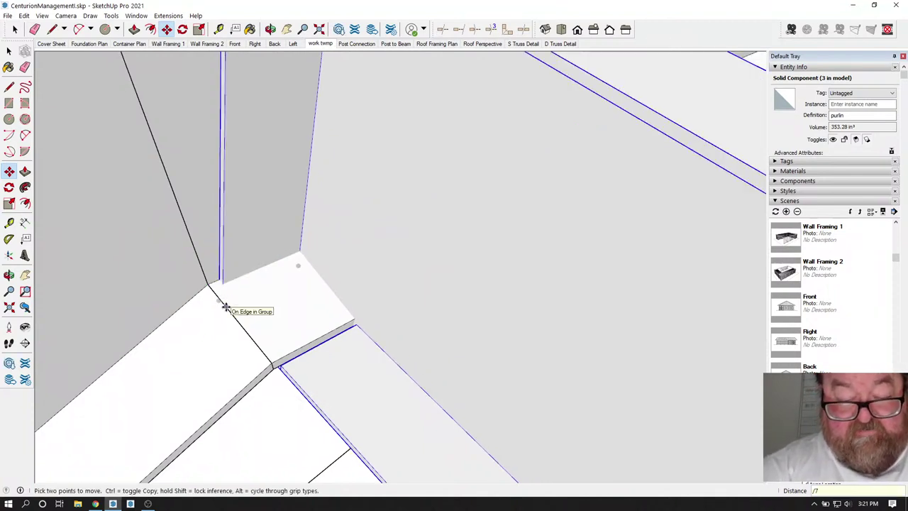
{"action": "key", "text": "Return"}
{"action": "scroll", "coordinate": [182, 327], "scroll_direction": "down", "scroll_amount": 7}
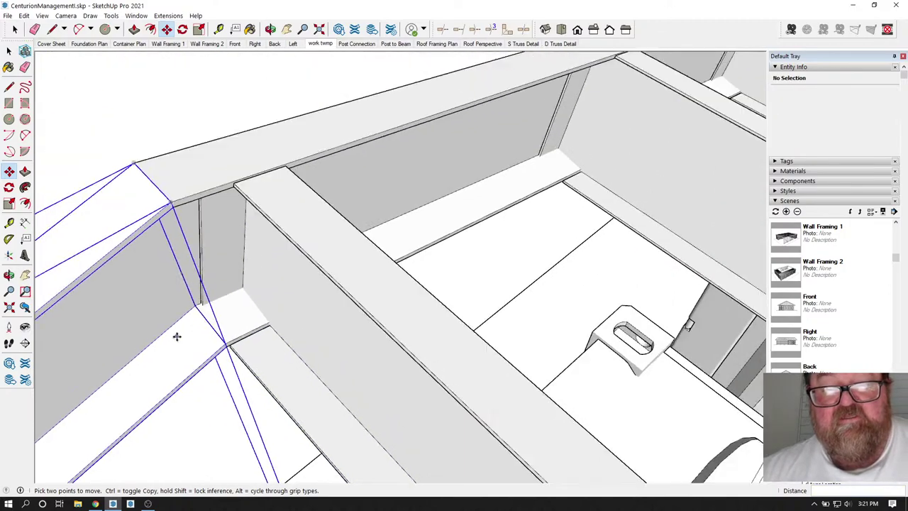
{"action": "scroll", "coordinate": [153, 303], "scroll_direction": "down", "scroll_amount": 6}
{"action": "key", "text": "Escape"}
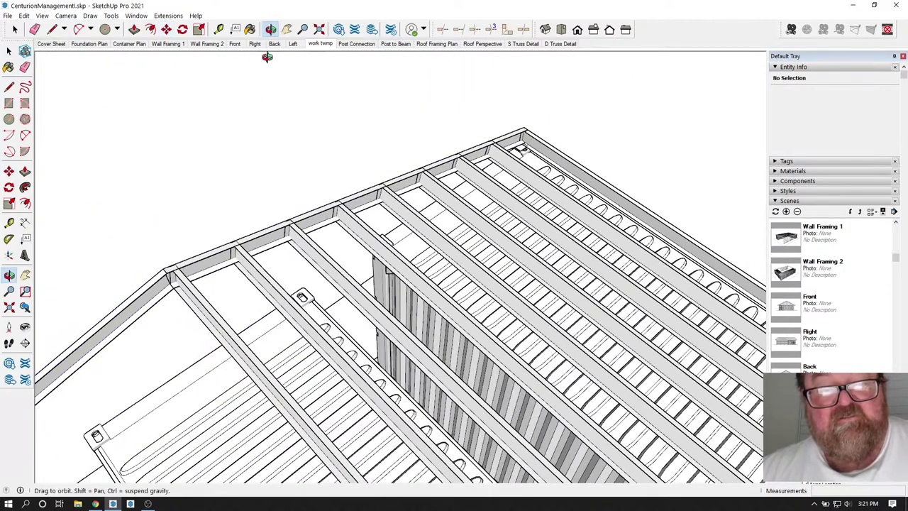
Look over the purlin layout across the container roof and switch to the YouTube Studio live stream page in Chrome.
{"action": "middle_click_drag", "start_coordinate": [267, 57], "coordinate": [310, 279]}
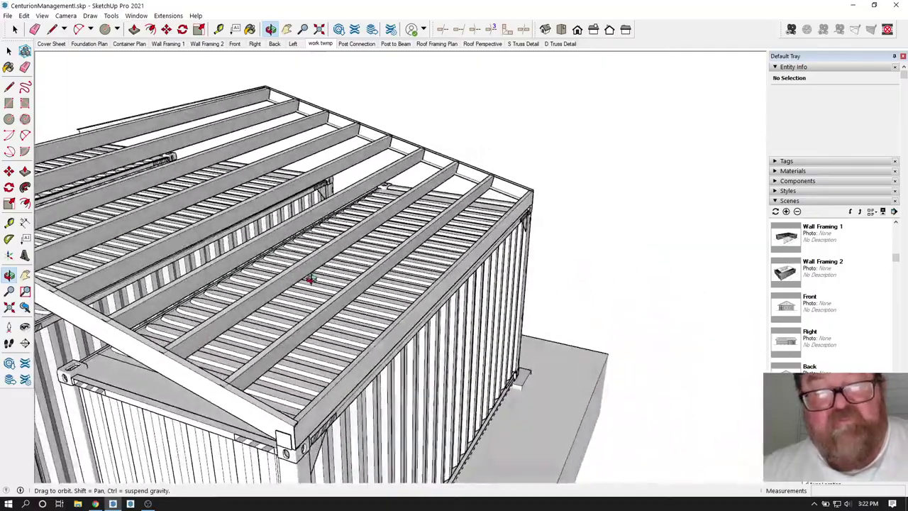
{"action": "left_click_drag", "start_coordinate": [311, 278], "coordinate": [380, 293]}
{"action": "left_click_drag", "start_coordinate": [353, 262], "coordinate": [446, 253]}
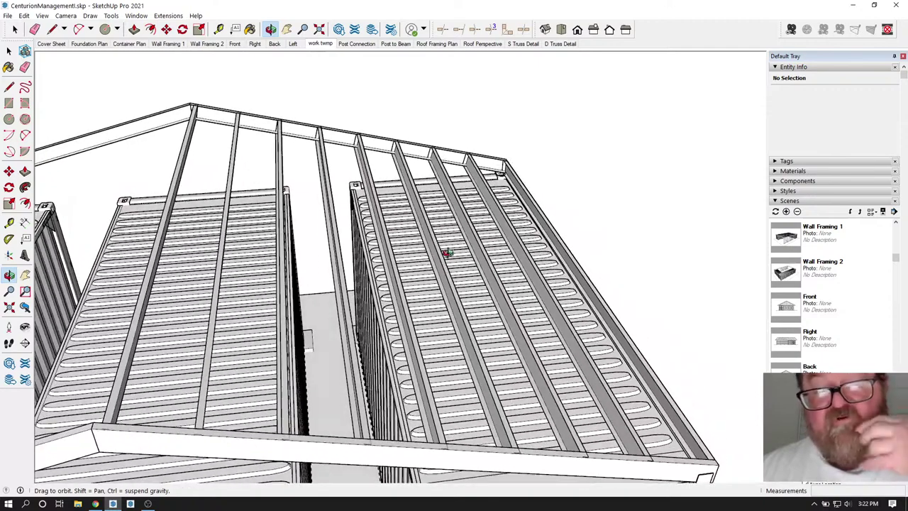
{"action": "left_click", "coordinate": [97, 504]}
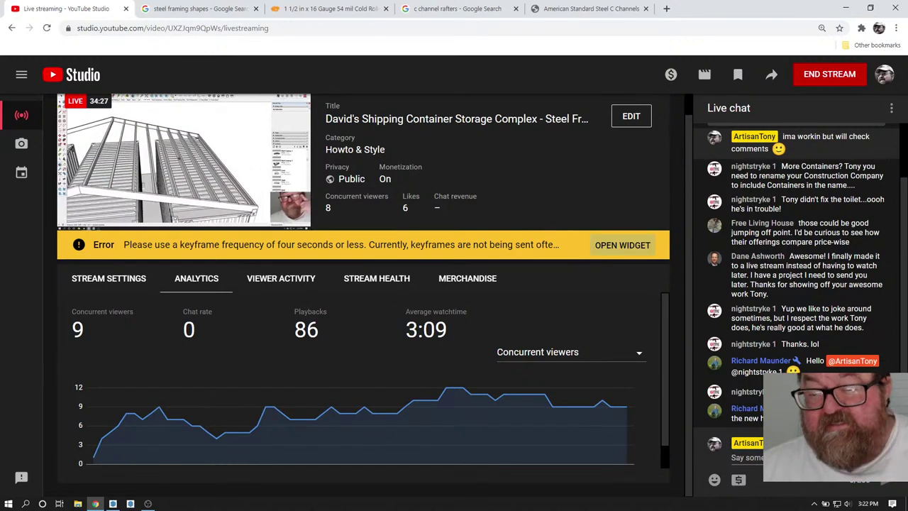
Switch back to the SketchUp model and select all nine purlins on the framed roof slope.
{"action": "left_click", "coordinate": [112, 504]}
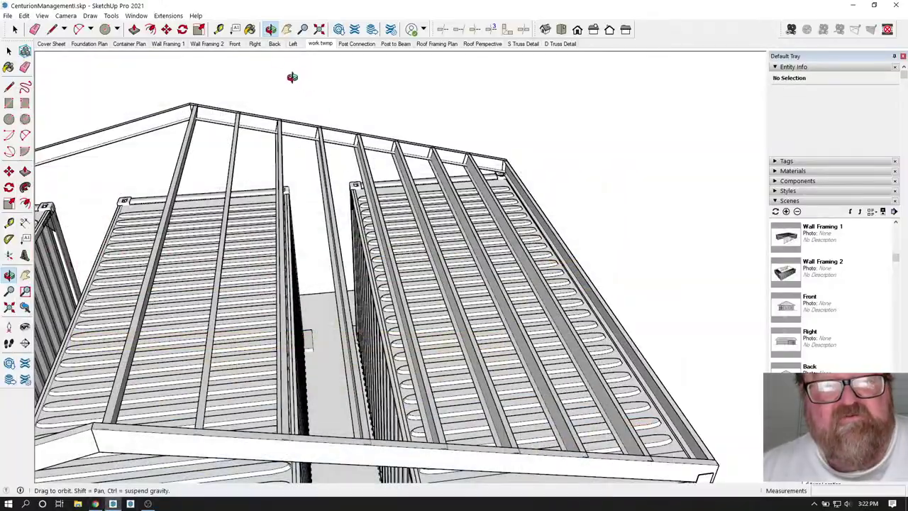
{"action": "left_click_drag", "start_coordinate": [487, 231], "coordinate": [561, 265]}
{"action": "left_click_drag", "start_coordinate": [342, 255], "coordinate": [309, 245]}
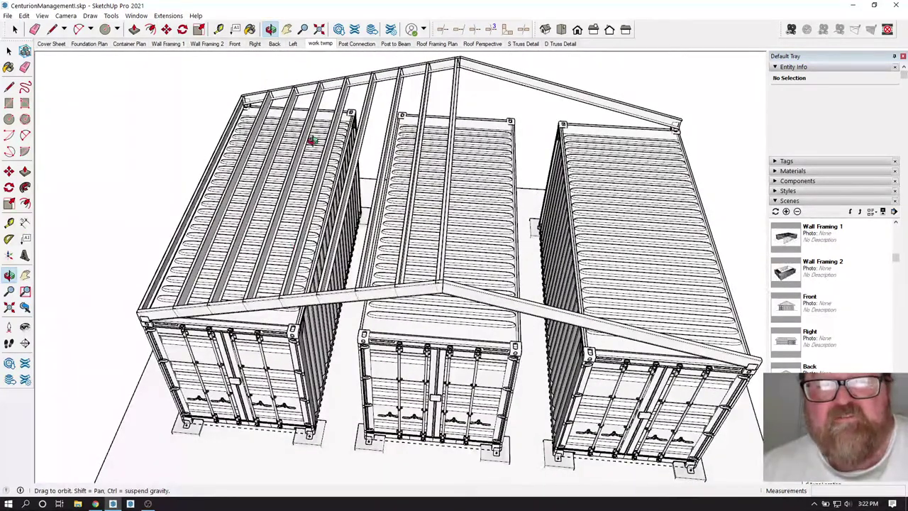
{"action": "left_click_drag", "start_coordinate": [227, 138], "coordinate": [246, 147]}
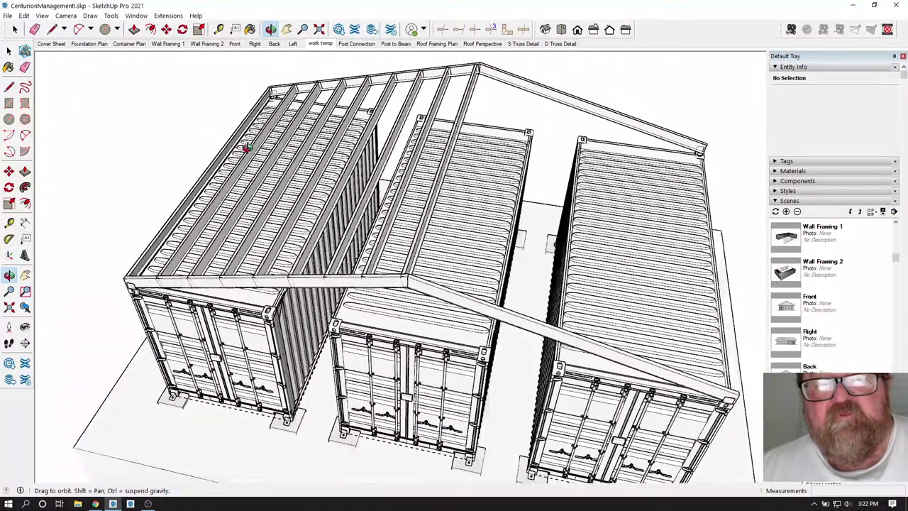
{"action": "scroll", "coordinate": [236, 111], "scroll_direction": "up", "scroll_amount": 2}
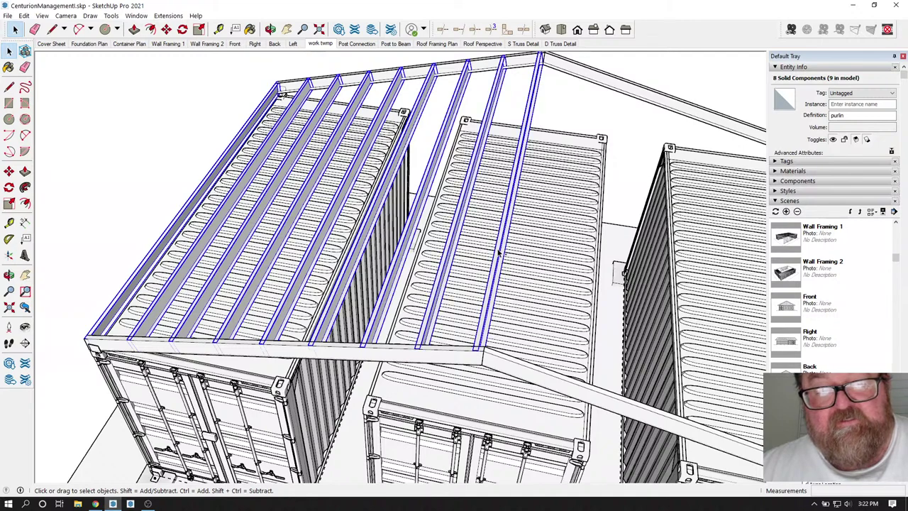
{"action": "scroll", "coordinate": [210, 162], "scroll_direction": "down", "scroll_amount": 6}
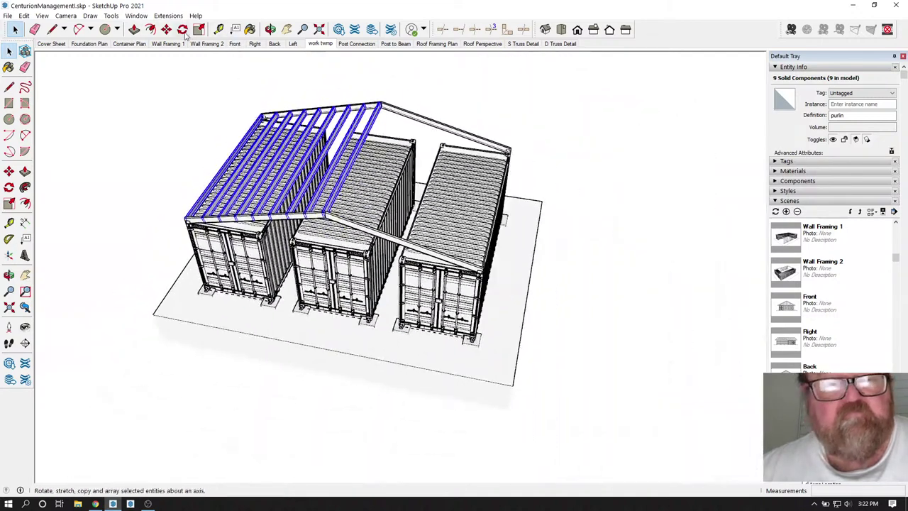
{"action": "scroll", "coordinate": [295, 121], "scroll_direction": "up", "scroll_amount": 4}
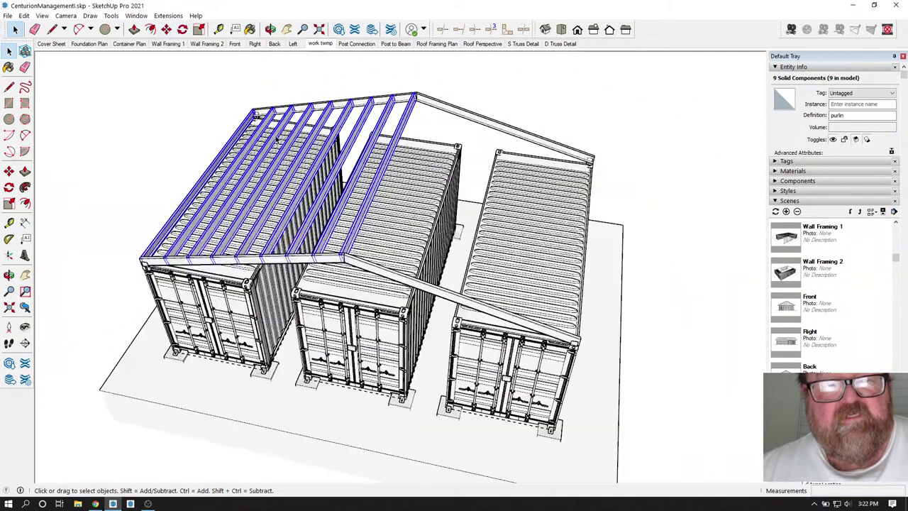
{"action": "scroll", "coordinate": [264, 153], "scroll_direction": "down", "scroll_amount": 2}
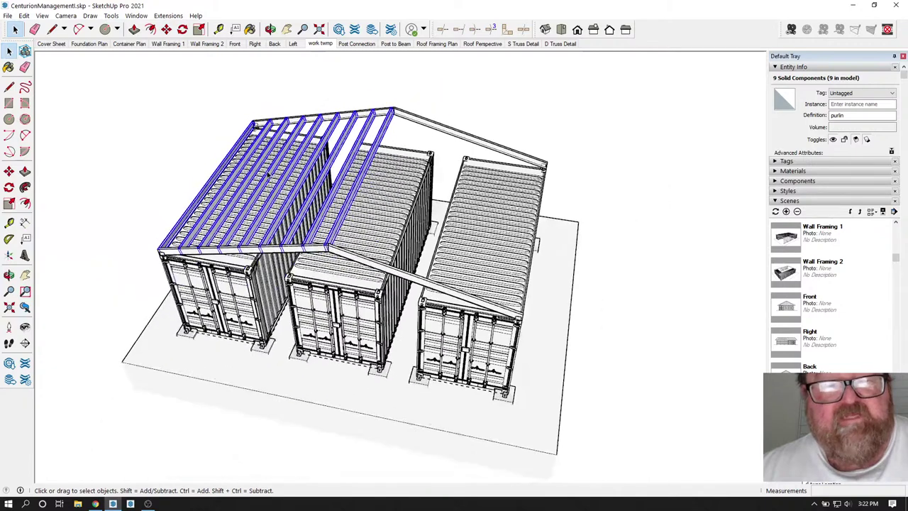
Copy the selected purlins about 32' 9 7/8" horizontally across the building, clear of the far container.
{"action": "left_click", "coordinate": [140, 44]}
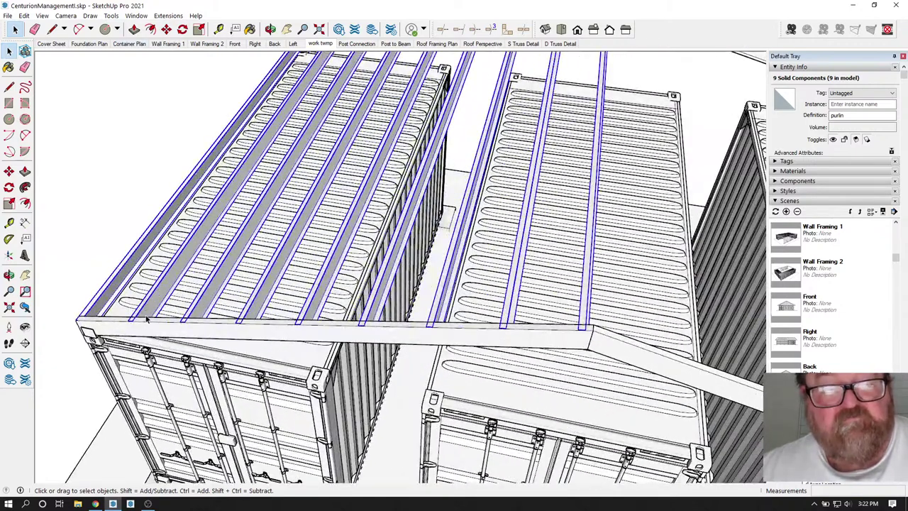
{"action": "left_click", "coordinate": [166, 44]}
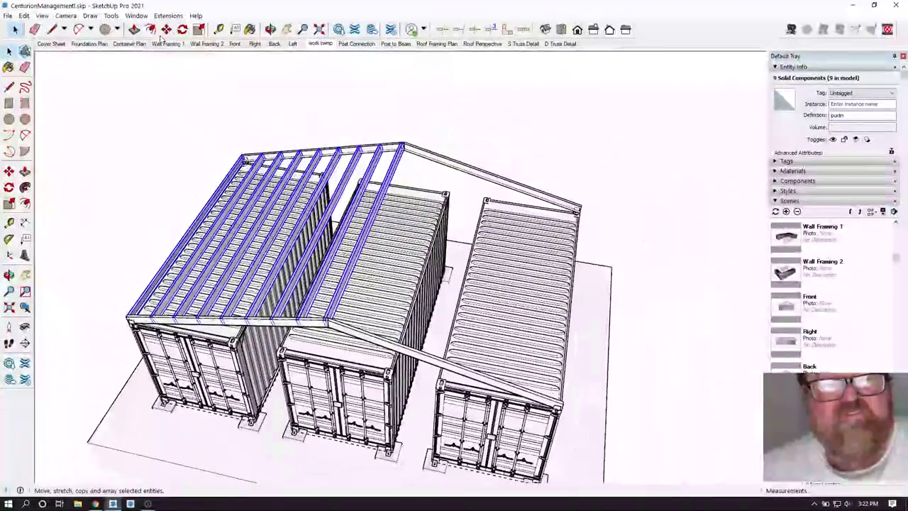
{"action": "left_click", "coordinate": [166, 30]}
{"action": "left_click", "coordinate": [374, 110]}
{"action": "key", "text": "ctrl"}
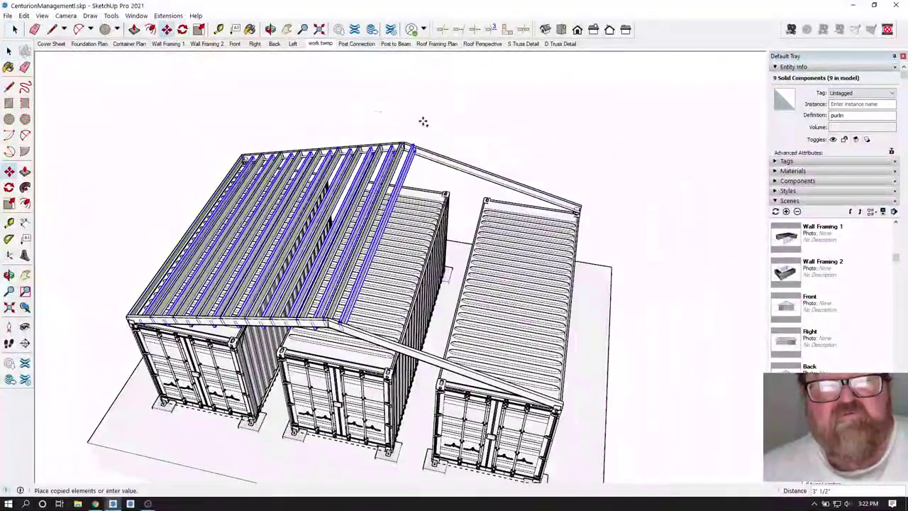
{"action": "scroll", "coordinate": [445, 131], "scroll_direction": "down", "scroll_amount": 3}
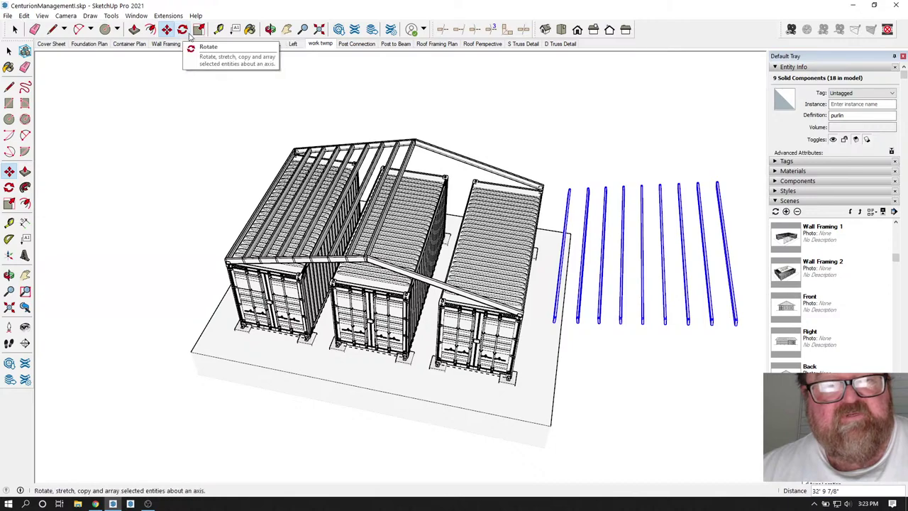
Mirror the copied purlins by scaling them -1 along the red axis so they follow the opposite roof slope.
{"action": "left_click", "coordinate": [199, 29]}
{"action": "scroll", "coordinate": [638, 263], "scroll_direction": "up", "scroll_amount": 6}
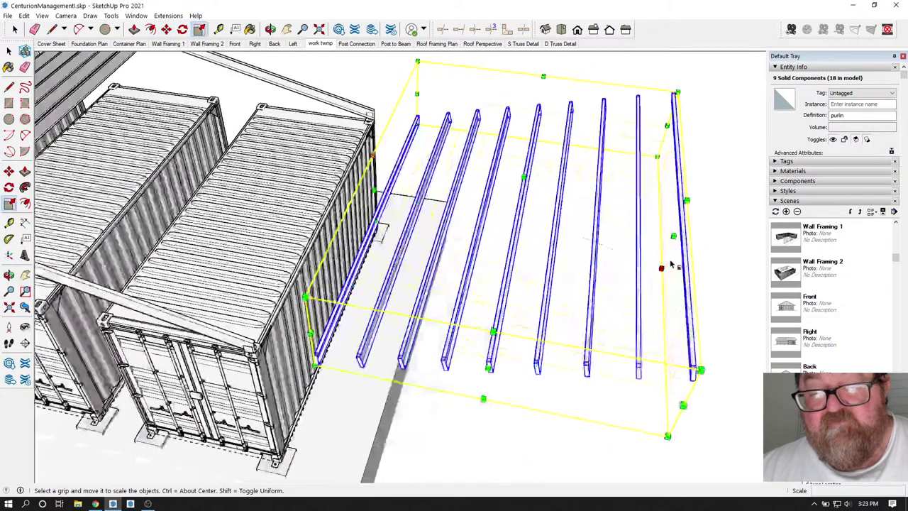
{"action": "left_click_drag", "start_coordinate": [671, 264], "coordinate": [164, 193]}
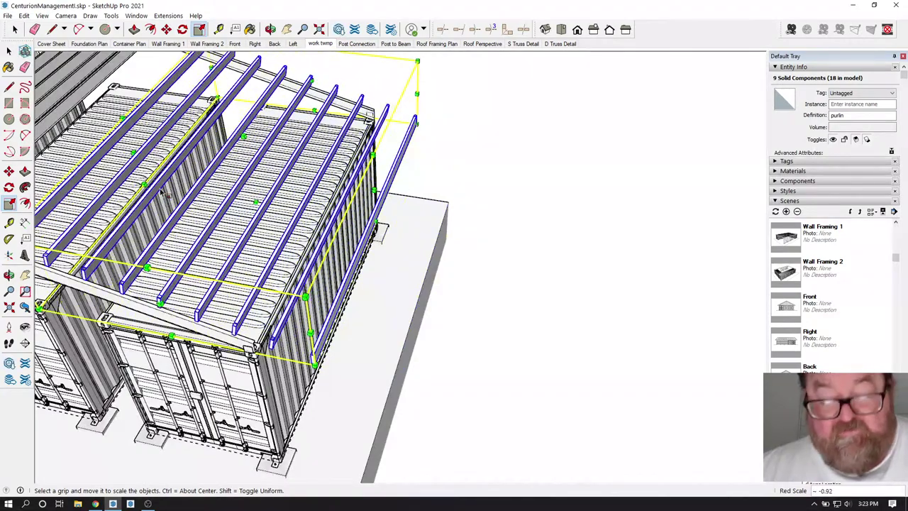
{"action": "key", "text": "Return"}
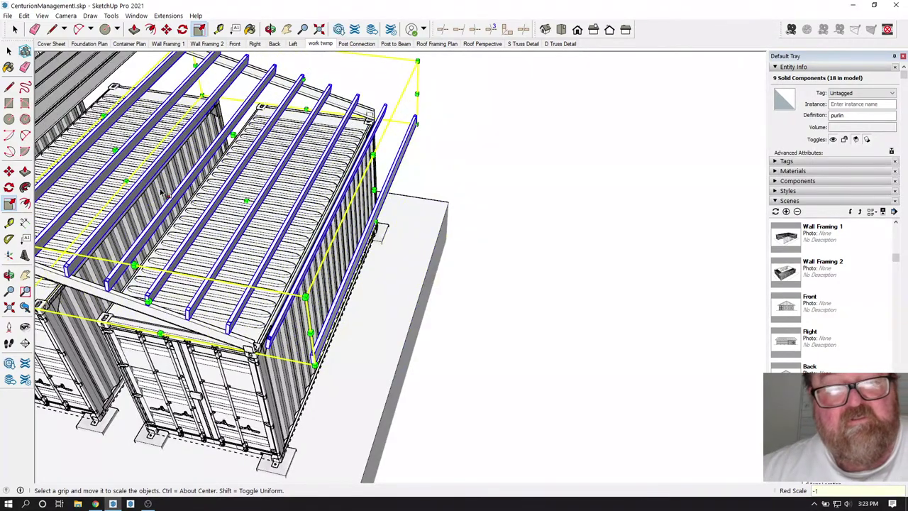
{"action": "scroll", "coordinate": [408, 247], "scroll_direction": "down", "scroll_amount": 4}
{"action": "scroll", "coordinate": [270, 243], "scroll_direction": "up", "scroll_amount": 3}
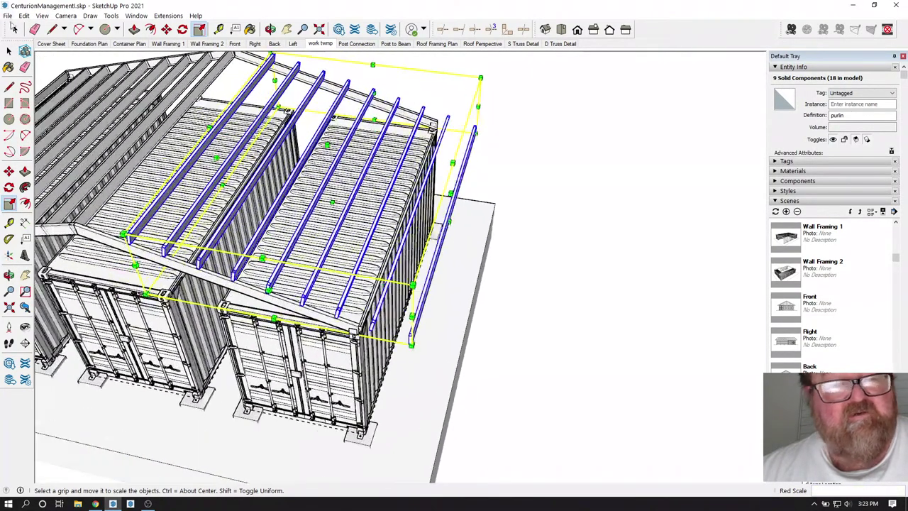
Group the nine mirrored purlins.
{"action": "left_click", "coordinate": [13, 30]}
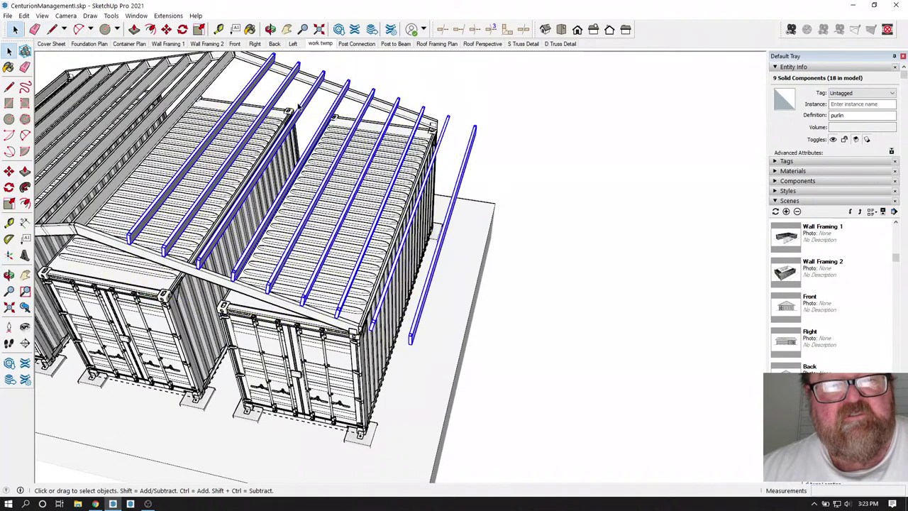
{"action": "right_click", "coordinate": [299, 106]}
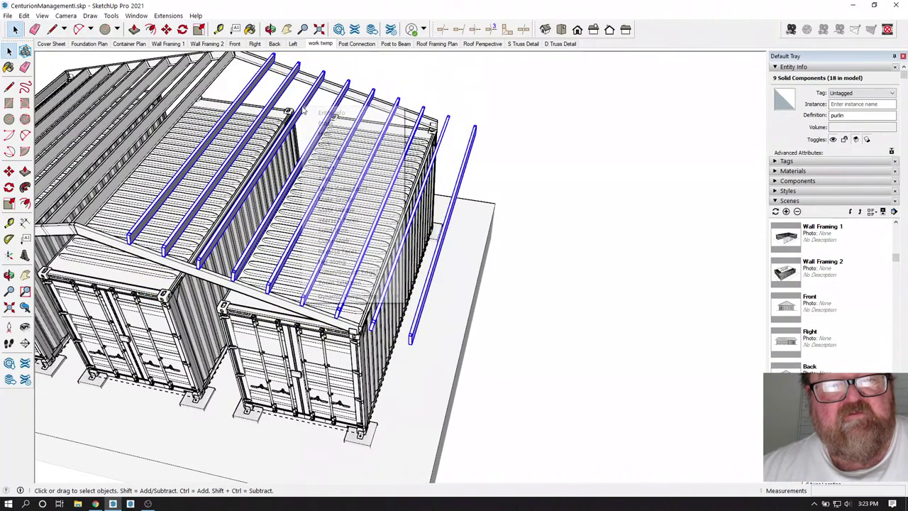
{"action": "left_click", "coordinate": [328, 201]}
{"action": "middle_click_drag", "start_coordinate": [331, 203], "coordinate": [539, 283]}
{"action": "scroll", "coordinate": [371, 252], "scroll_direction": "up", "scroll_amount": 5}
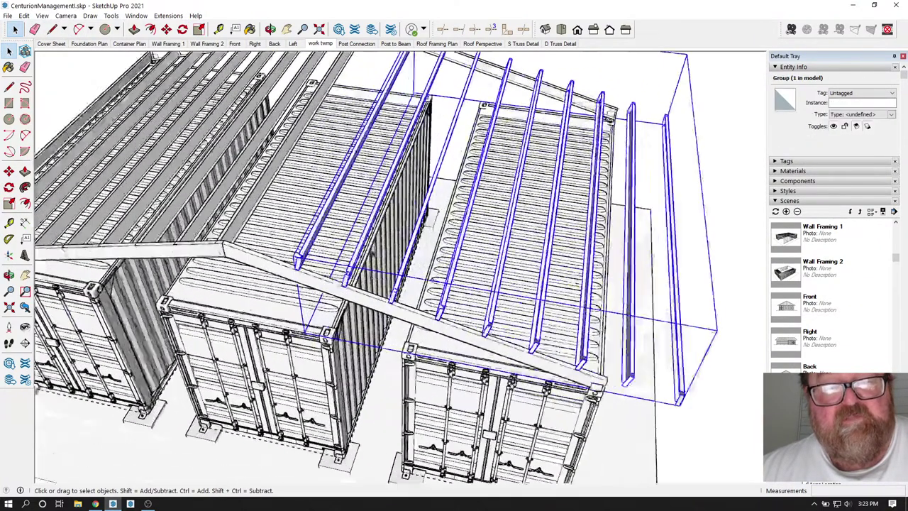
Move the mirrored purlin group about 2' 8 11/16" along the red axis towards the ridge joint.
{"action": "scroll", "coordinate": [397, 234], "scroll_direction": "down", "scroll_amount": 3}
{"action": "left_click", "coordinate": [271, 30]}
{"action": "left_click_drag", "start_coordinate": [280, 192], "coordinate": [112, 242]}
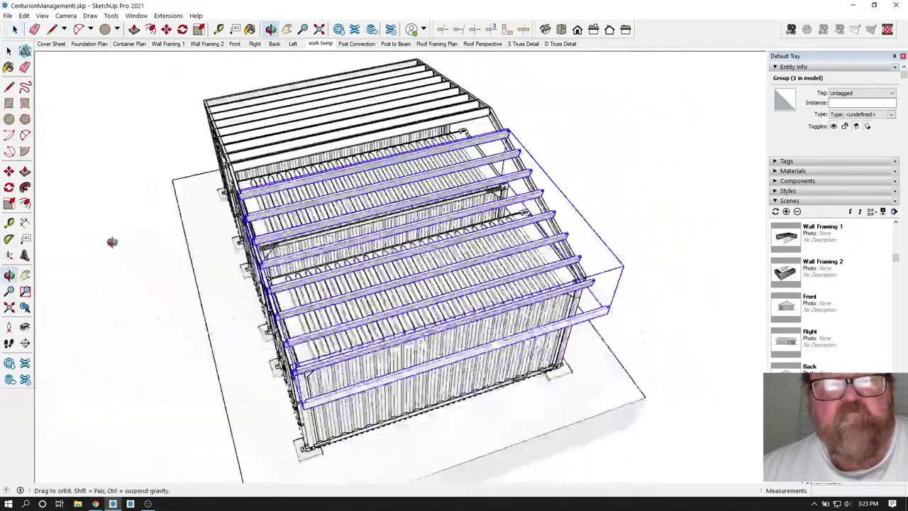
{"action": "left_click_drag", "start_coordinate": [618, 170], "coordinate": [376, 124]}
{"action": "scroll", "coordinate": [382, 74], "scroll_direction": "up", "scroll_amount": 10}
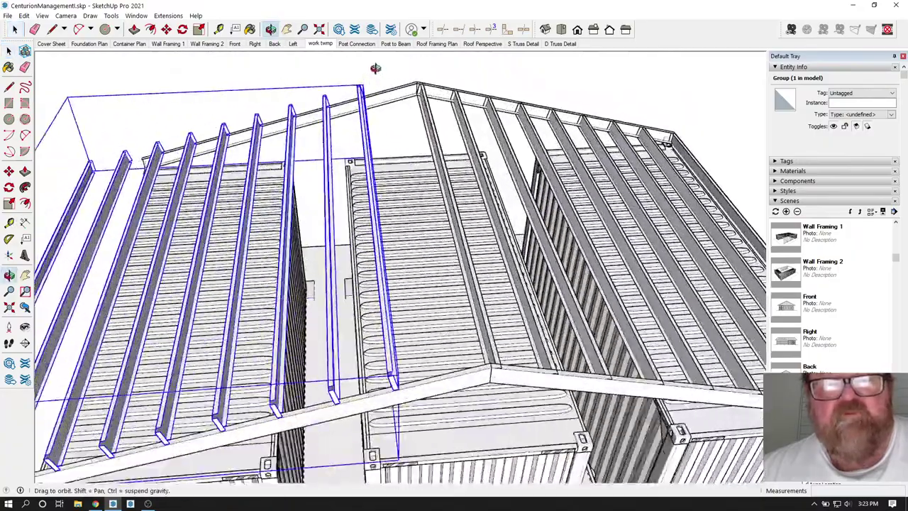
{"action": "scroll", "coordinate": [428, 158], "scroll_direction": "up", "scroll_amount": 8}
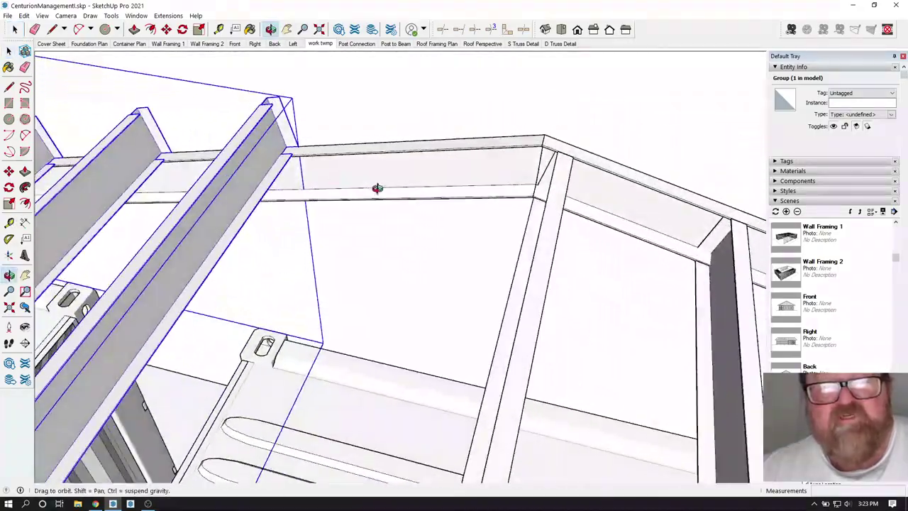
{"action": "scroll", "coordinate": [302, 144], "scroll_direction": "up", "scroll_amount": 3}
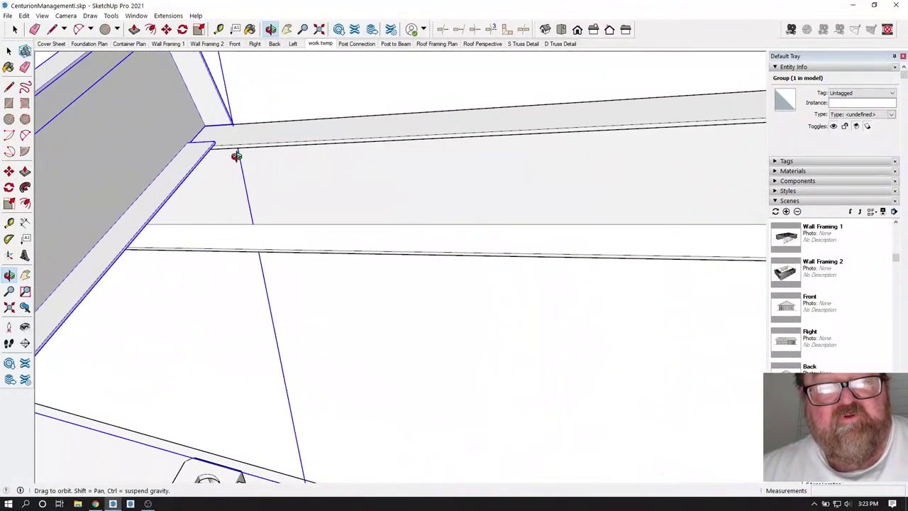
{"action": "scroll", "coordinate": [240, 159], "scroll_direction": "down", "scroll_amount": 3}
{"action": "left_click", "coordinate": [166, 29]}
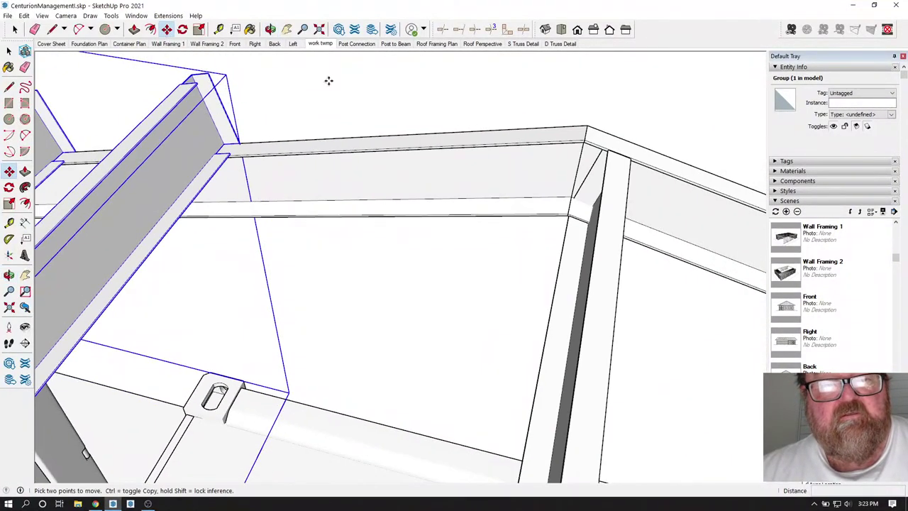
{"action": "left_click", "coordinate": [330, 81]}
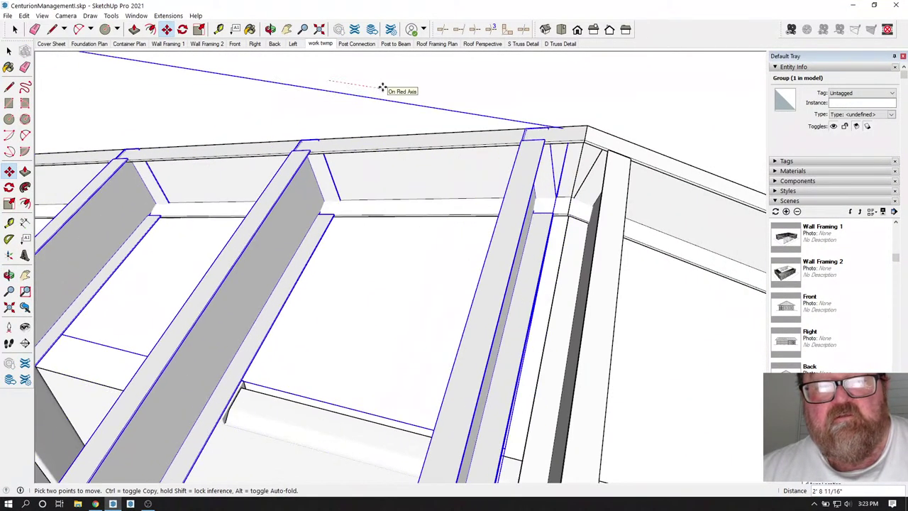
{"action": "left_click", "coordinate": [383, 87]}
Move the purlin group by the uppermost purlin's top flange corner to fit its notched end against the beam at the ridge.
{"action": "scroll", "coordinate": [568, 206], "scroll_direction": "up", "scroll_amount": 8}
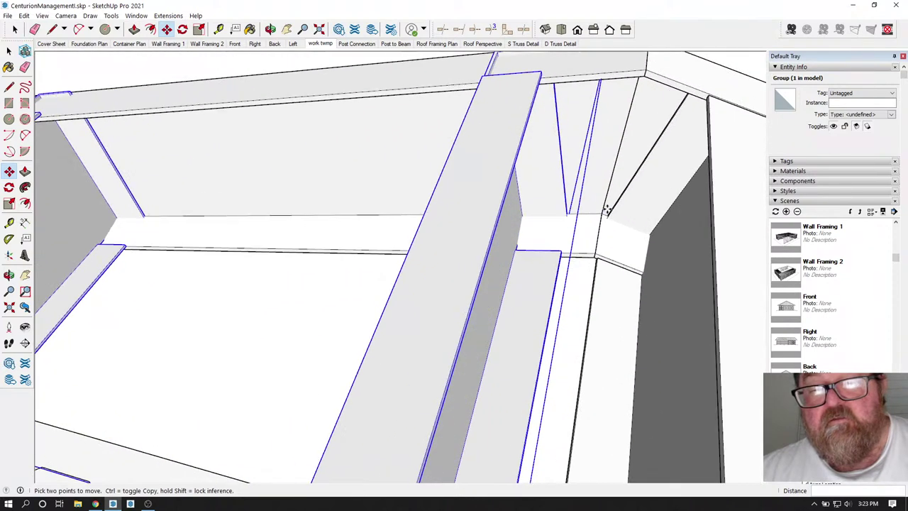
{"action": "scroll", "coordinate": [567, 220], "scroll_direction": "up", "scroll_amount": 2}
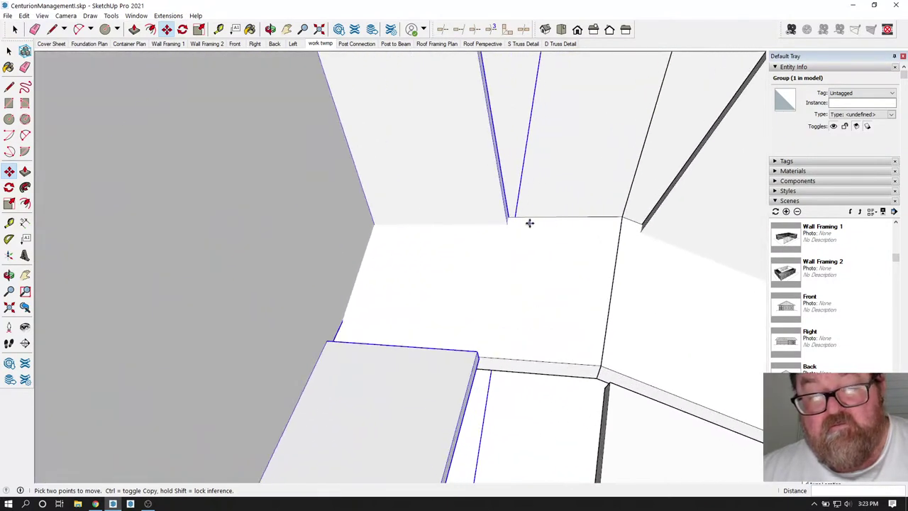
{"action": "scroll", "coordinate": [465, 255], "scroll_direction": "down", "scroll_amount": 6}
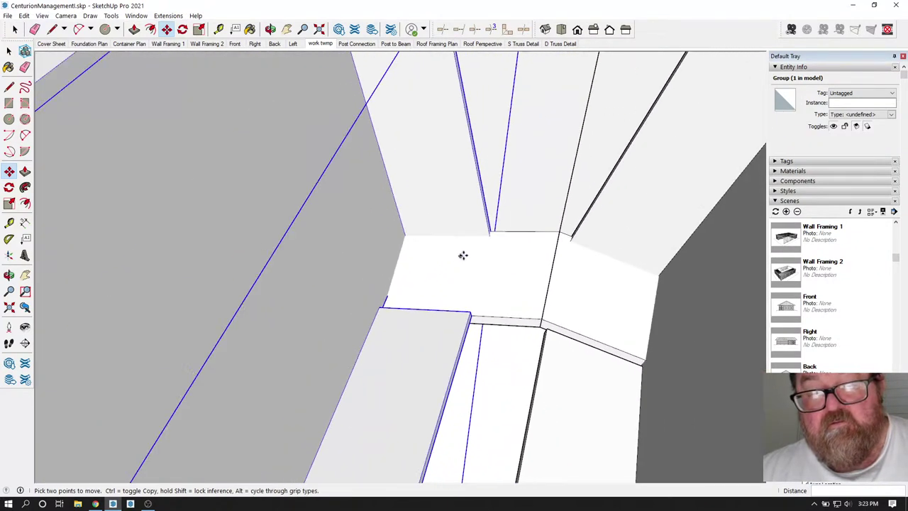
{"action": "scroll", "coordinate": [448, 121], "scroll_direction": "up", "scroll_amount": 2}
{"action": "scroll", "coordinate": [447, 120], "scroll_direction": "up", "scroll_amount": 3}
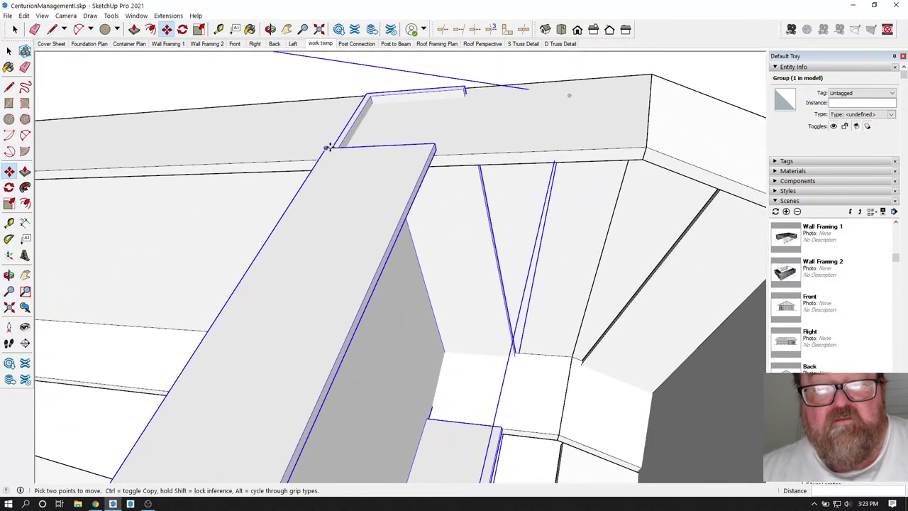
{"action": "left_click", "coordinate": [327, 147]}
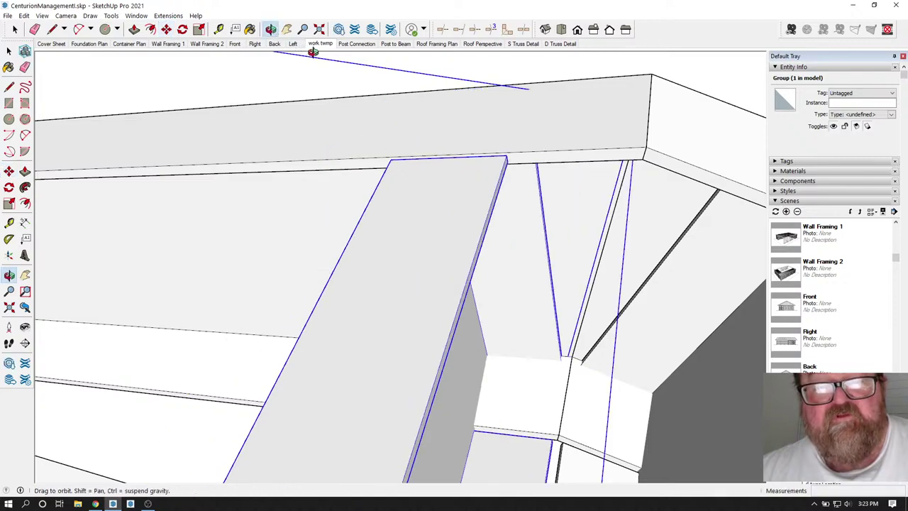
Examine how the mirrored purlins fit at the eave corner, clear the selection and look over both roof slopes.
{"action": "middle_click_drag", "start_coordinate": [312, 53], "coordinate": [276, 347]}
{"action": "scroll", "coordinate": [263, 318], "scroll_direction": "up", "scroll_amount": 3}
{"action": "scroll", "coordinate": [276, 344], "scroll_direction": "up", "scroll_amount": 8}
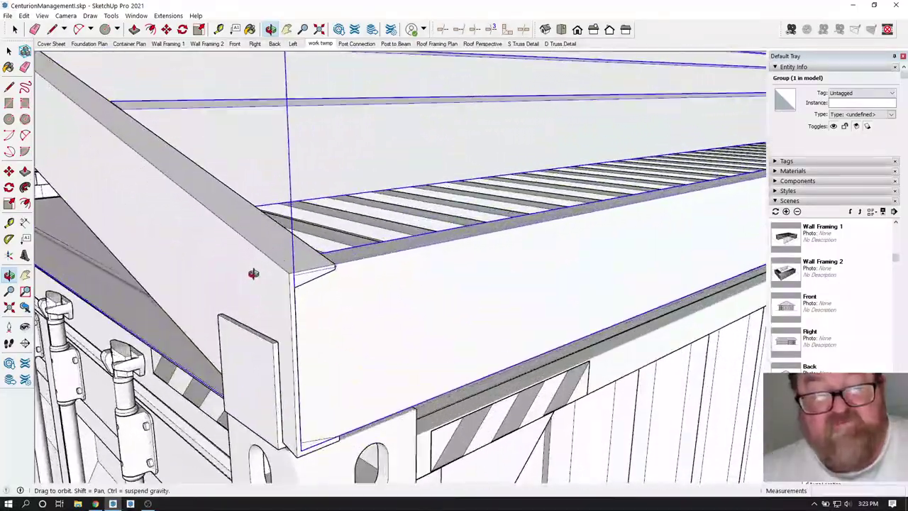
{"action": "middle_click_drag", "start_coordinate": [253, 272], "coordinate": [504, 380]}
{"action": "scroll", "coordinate": [505, 380], "scroll_direction": "down", "scroll_amount": 9}
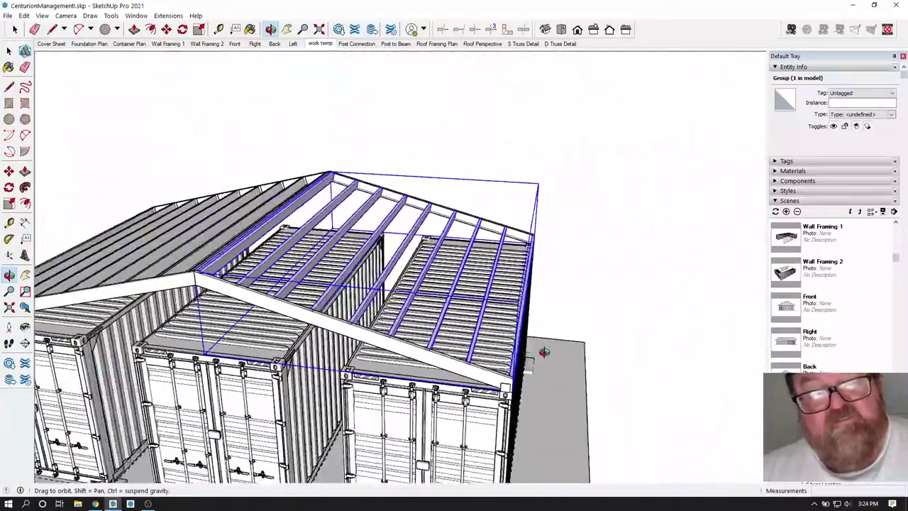
{"action": "middle_click_drag", "start_coordinate": [545, 353], "coordinate": [242, 321]}
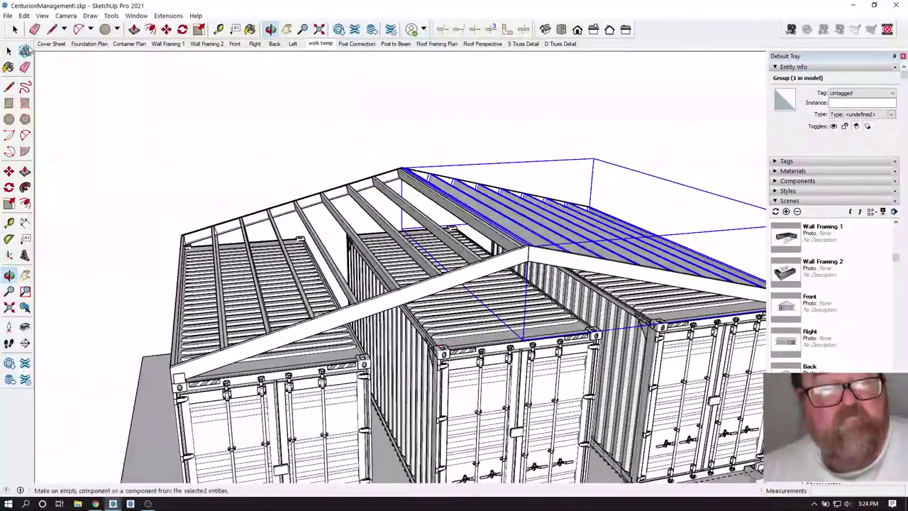
{"action": "left_click", "coordinate": [262, 233]}
{"action": "scroll", "coordinate": [328, 345], "scroll_direction": "up", "scroll_amount": 4}
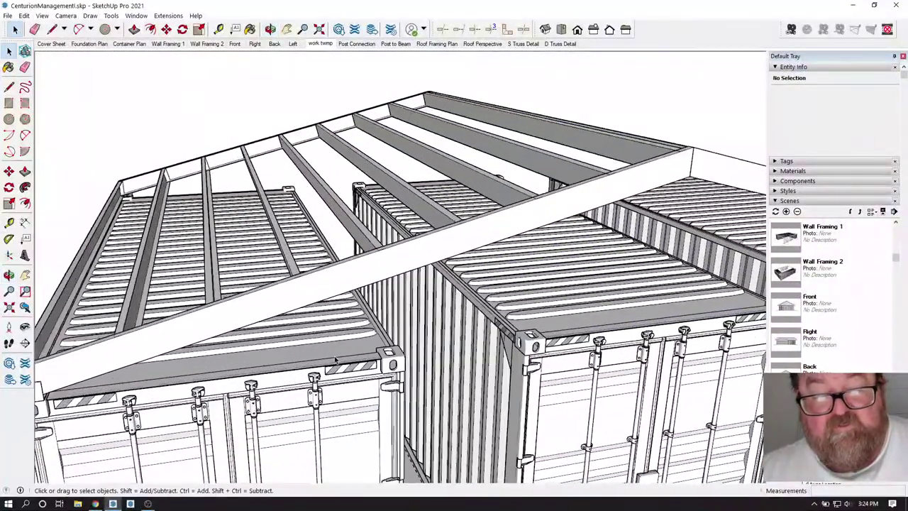
{"action": "scroll", "coordinate": [308, 296], "scroll_direction": "down", "scroll_amount": 2}
{"action": "scroll", "coordinate": [291, 310], "scroll_direction": "down", "scroll_amount": 2}
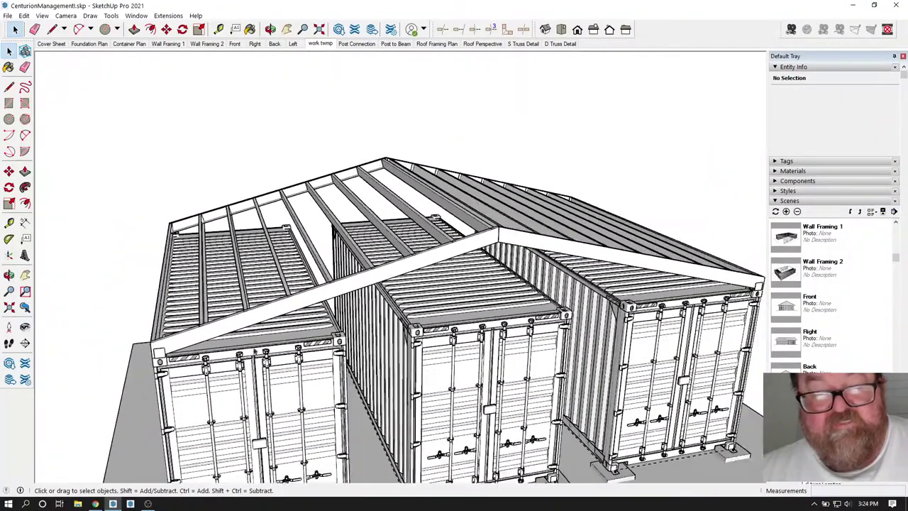
{"action": "scroll", "coordinate": [160, 357], "scroll_direction": "up", "scroll_amount": 4}
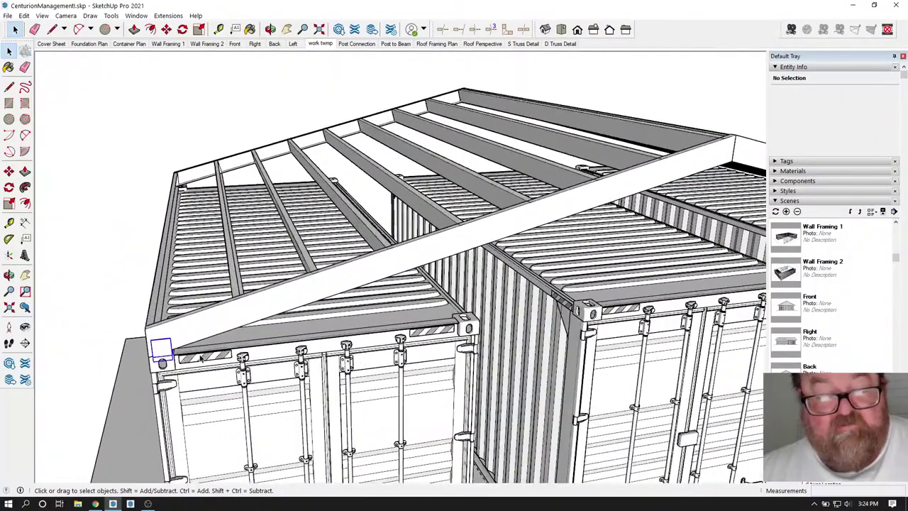
Select the two top brackets at the front and rear eave corners of the outer container.
{"action": "left_click", "coordinate": [201, 359]}
{"action": "left_click", "coordinate": [269, 31]}
{"action": "left_click_drag", "start_coordinate": [291, 227], "coordinate": [670, 308]}
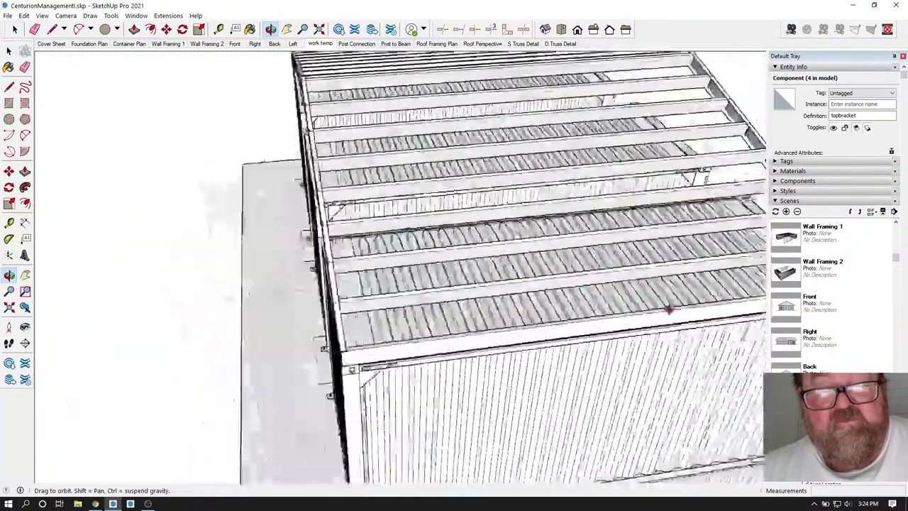
{"action": "left_click_drag", "start_coordinate": [319, 266], "coordinate": [543, 270]}
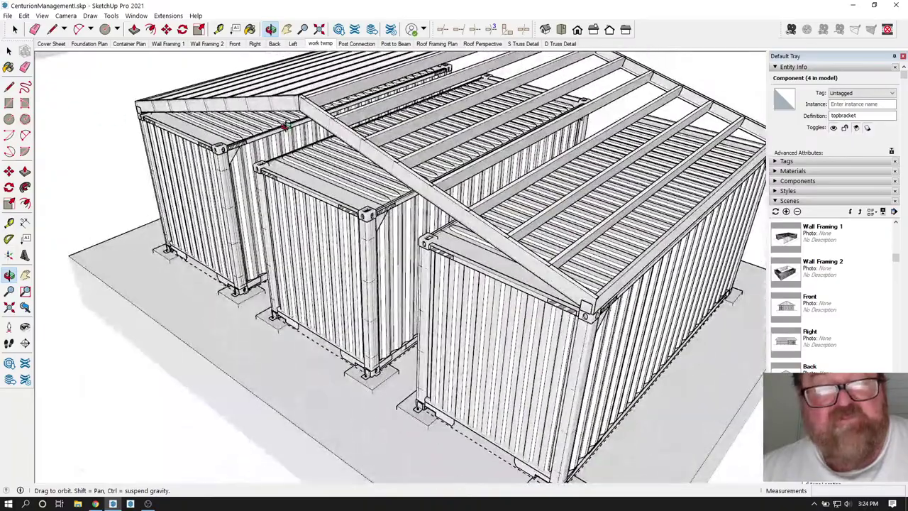
{"action": "scroll", "coordinate": [220, 137], "scroll_direction": "up", "scroll_amount": 5}
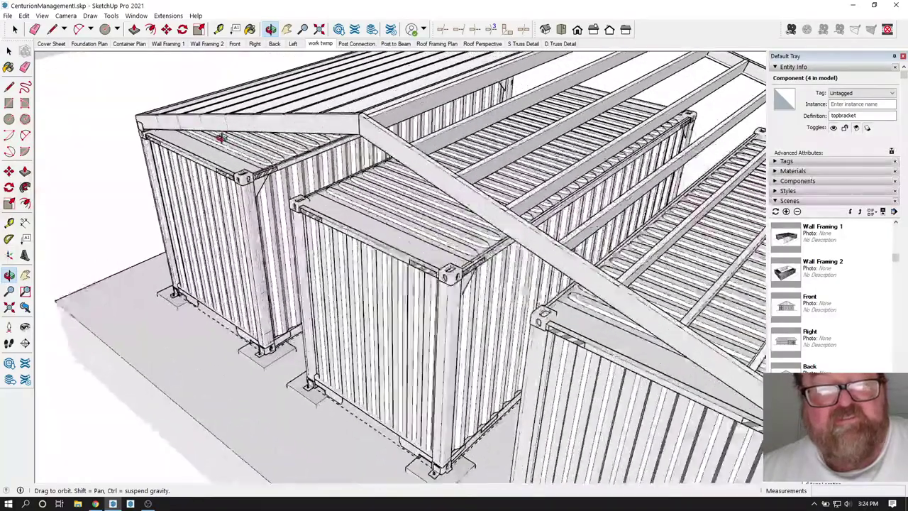
{"action": "middle_click_drag", "start_coordinate": [247, 146], "coordinate": [490, 153]}
{"action": "scroll", "coordinate": [171, 204], "scroll_direction": "down", "scroll_amount": 5}
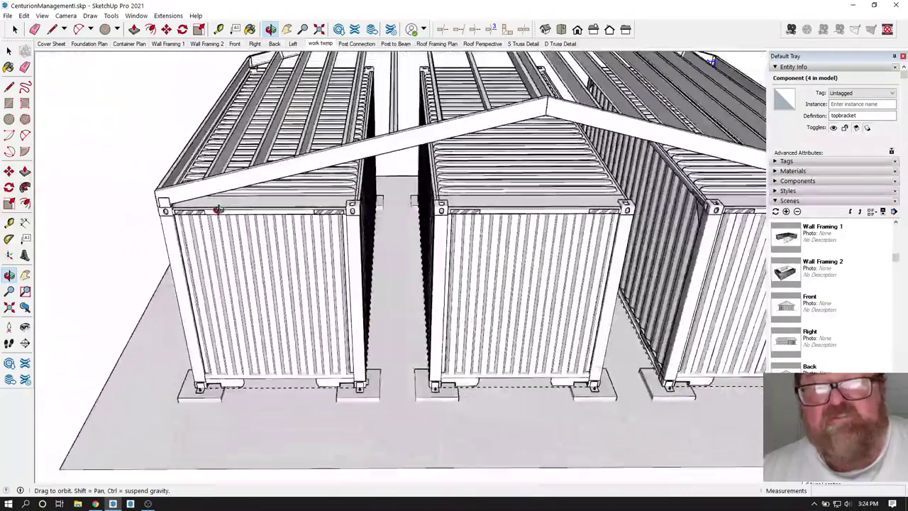
{"action": "mouse_move", "coordinate": [384, 207]}
{"action": "middle_mouse_down"}
{"action": "mouse_move", "coordinate": [345, 209]}
{"action": "mouse_move", "coordinate": [370, 200]}
{"action": "middle_mouse_up"}
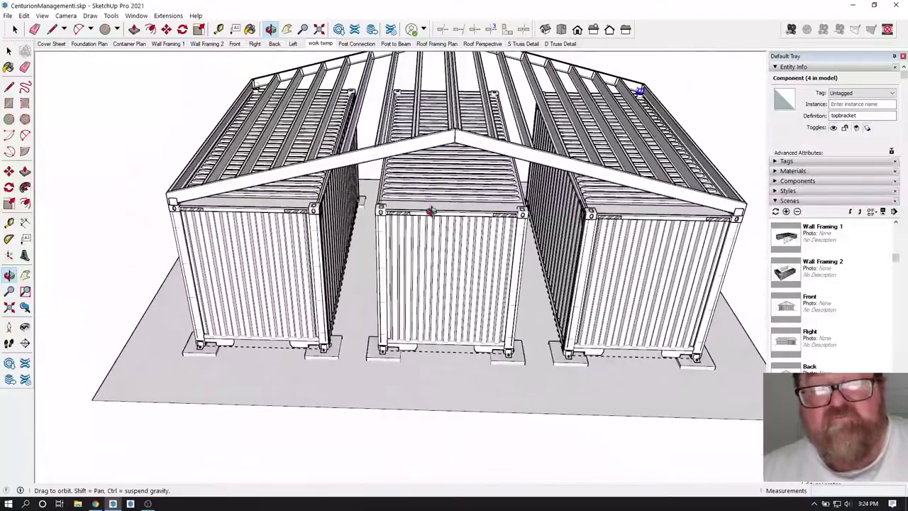
{"action": "left_click_drag", "start_coordinate": [431, 210], "coordinate": [601, 372]}
{"action": "left_click_drag", "start_coordinate": [298, 313], "coordinate": [639, 319]}
{"action": "scroll", "coordinate": [548, 270], "scroll_direction": "up", "scroll_amount": 4}
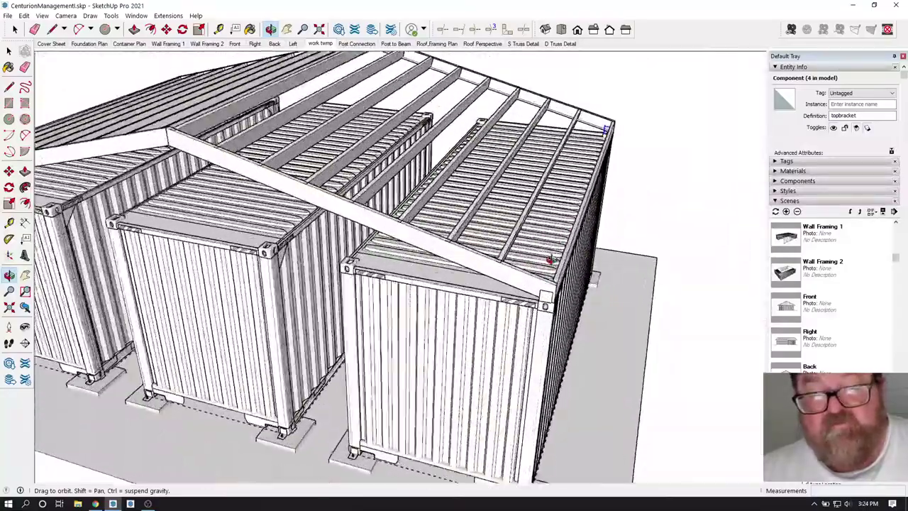
{"action": "scroll", "coordinate": [550, 260], "scroll_direction": "up", "scroll_amount": 3}
{"action": "key", "text": "space"}
{"action": "scroll", "coordinate": [568, 319], "scroll_direction": "up", "scroll_amount": 2}
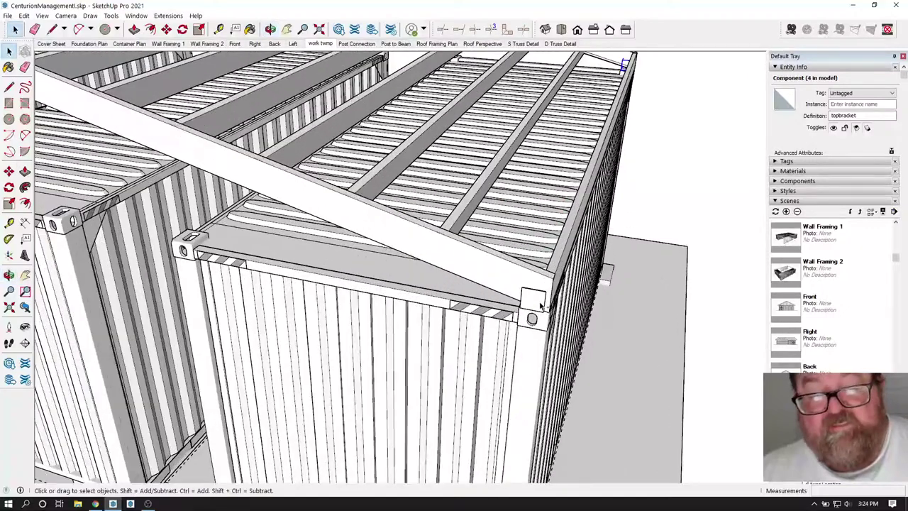
{"action": "scroll", "coordinate": [516, 349], "scroll_direction": "down", "scroll_amount": 5}
{"action": "scroll", "coordinate": [516, 344], "scroll_direction": "up", "scroll_amount": 3}
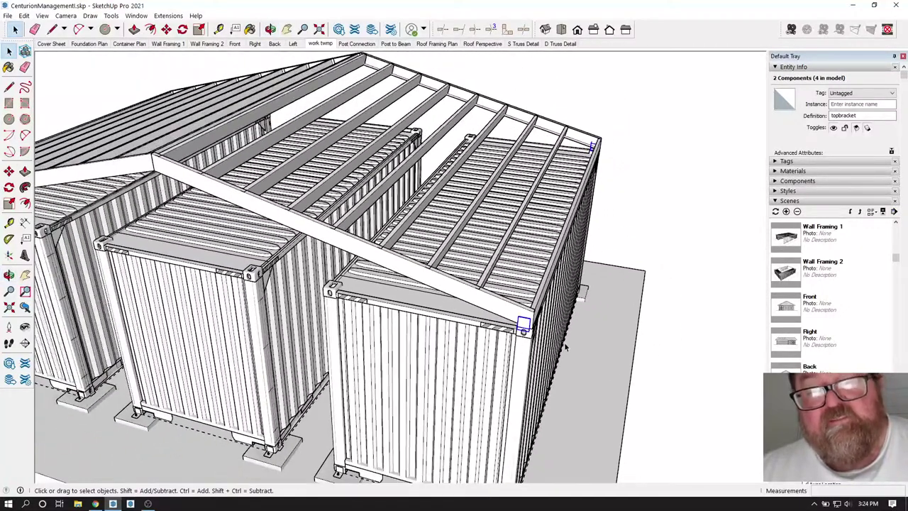
Copy the two selected brackets along the red axis onto the same container's inner corner castings.
{"action": "scroll", "coordinate": [516, 321], "scroll_direction": "up", "scroll_amount": 3}
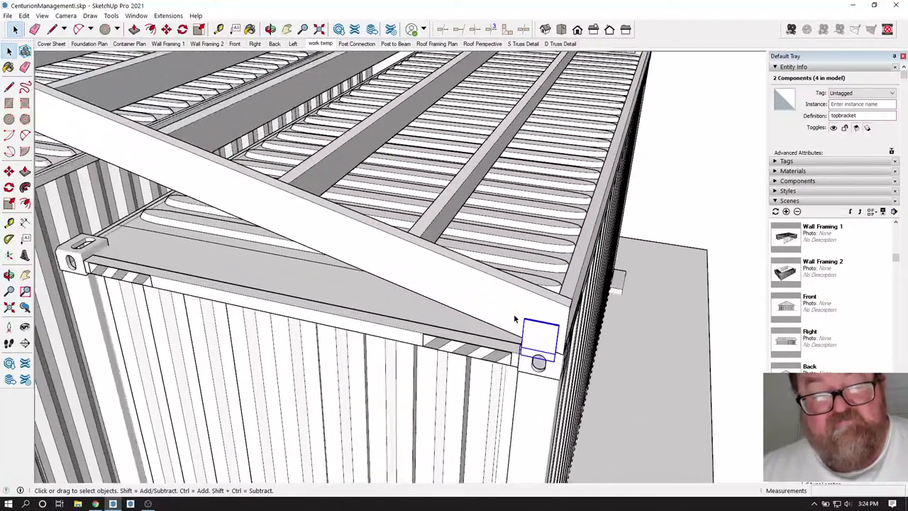
{"action": "scroll", "coordinate": [604, 366], "scroll_direction": "down", "scroll_amount": 2}
{"action": "left_click", "coordinate": [270, 32]}
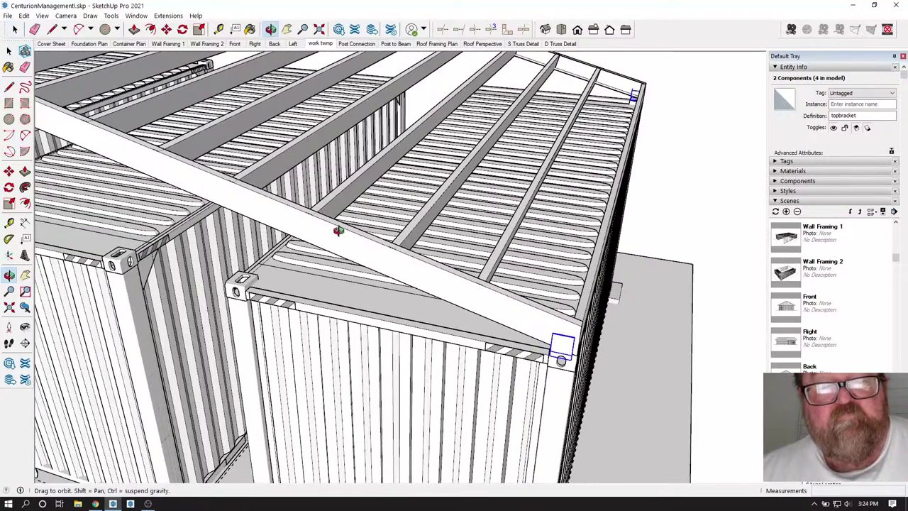
{"action": "left_click_drag", "start_coordinate": [334, 229], "coordinate": [435, 251]}
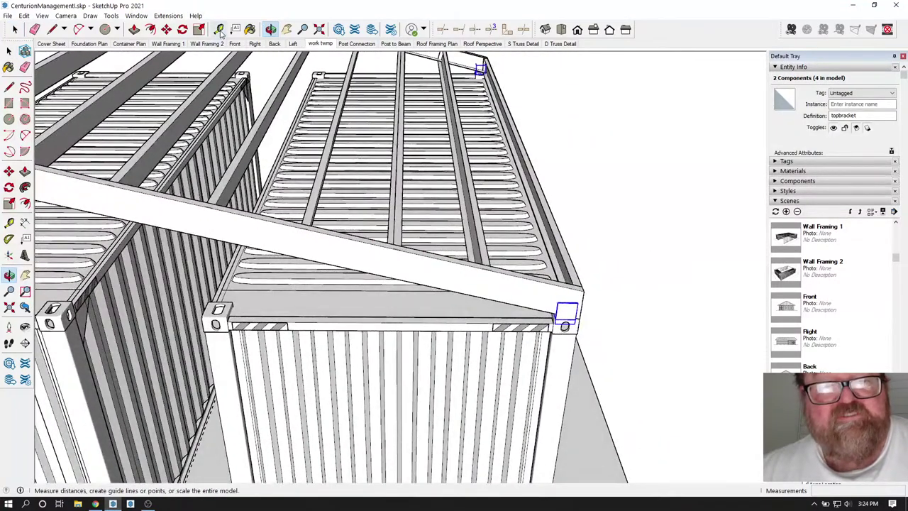
{"action": "left_click", "coordinate": [167, 29]}
{"action": "scroll", "coordinate": [446, 287], "scroll_direction": "up", "scroll_amount": 2}
{"action": "scroll", "coordinate": [468, 309], "scroll_direction": "up", "scroll_amount": 2}
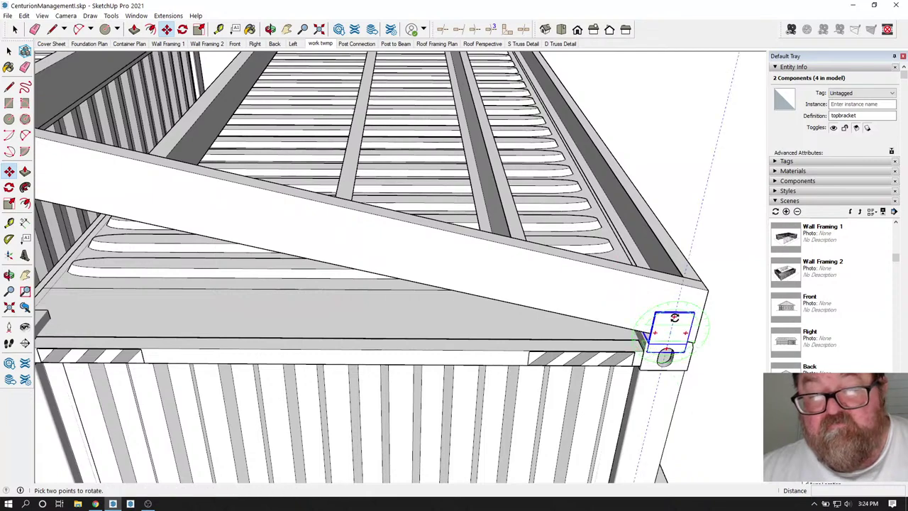
{"action": "key", "text": "ctrl"}
{"action": "left_click", "coordinate": [676, 314]}
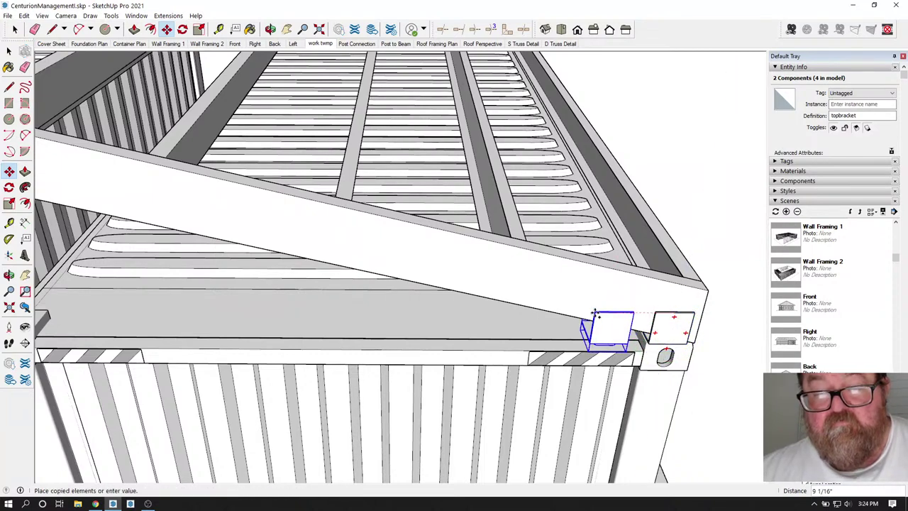
{"action": "scroll", "coordinate": [464, 302], "scroll_direction": "down", "scroll_amount": 2}
{"action": "scroll", "coordinate": [468, 304], "scroll_direction": "down", "scroll_amount": 2}
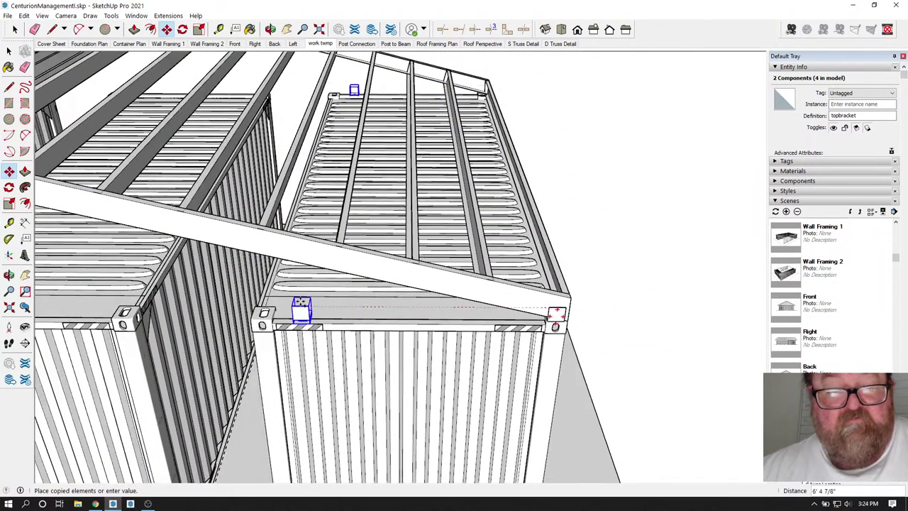
{"action": "scroll", "coordinate": [300, 306], "scroll_direction": "up", "scroll_amount": 4}
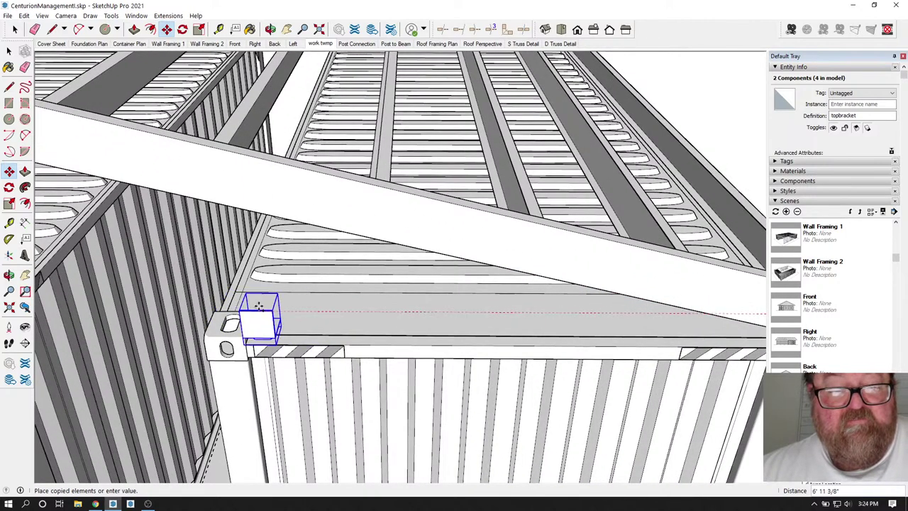
{"action": "left_click", "coordinate": [225, 346]}
Examine how the copied bracket sits over the slotted inner corner casting.
{"action": "scroll", "coordinate": [223, 345], "scroll_direction": "up", "scroll_amount": 10}
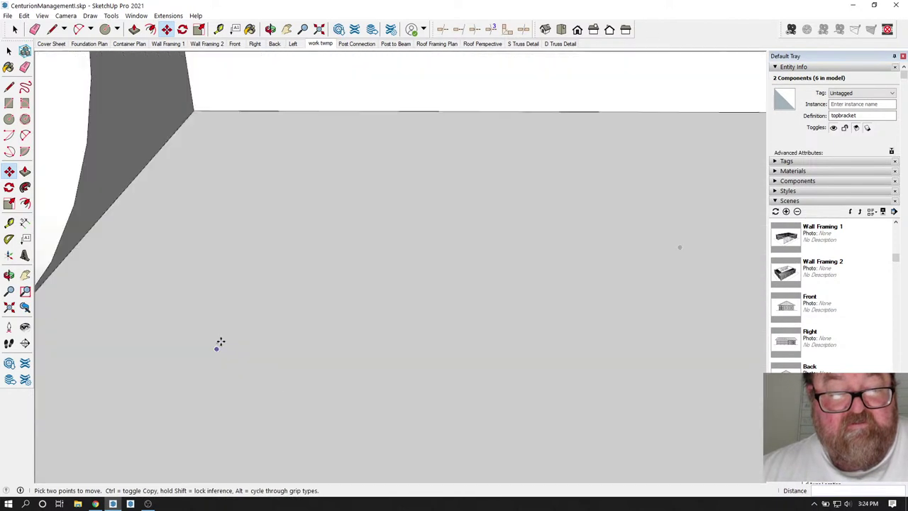
{"action": "scroll", "coordinate": [326, 335], "scroll_direction": "down", "scroll_amount": 8}
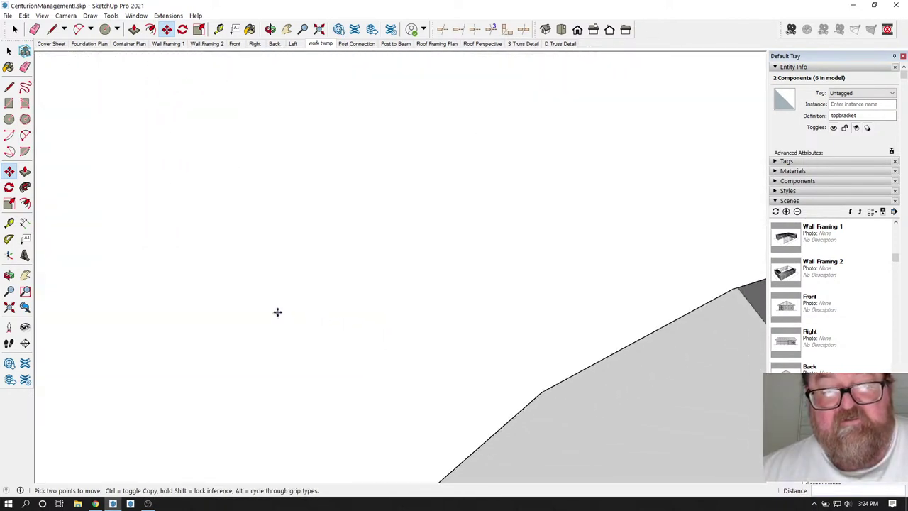
{"action": "scroll", "coordinate": [330, 301], "scroll_direction": "down", "scroll_amount": 5}
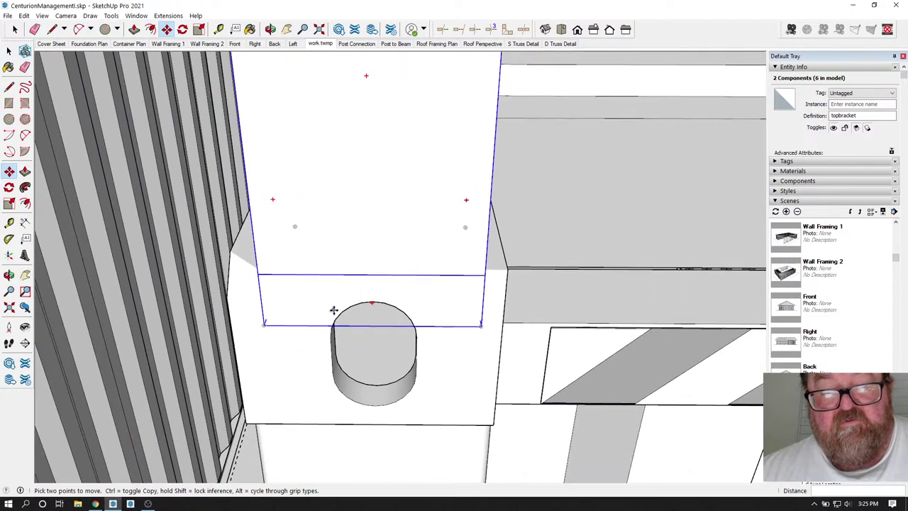
{"action": "scroll", "coordinate": [353, 304], "scroll_direction": "up", "scroll_amount": 1}
{"action": "left_click", "coordinate": [270, 29]}
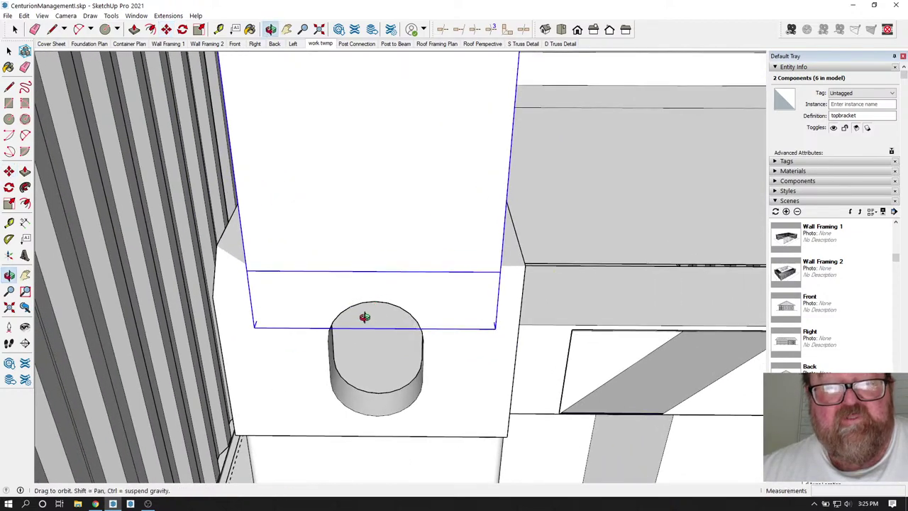
{"action": "left_click_drag", "start_coordinate": [361, 316], "coordinate": [439, 361]}
{"action": "scroll", "coordinate": [346, 367], "scroll_direction": "down", "scroll_amount": 12}
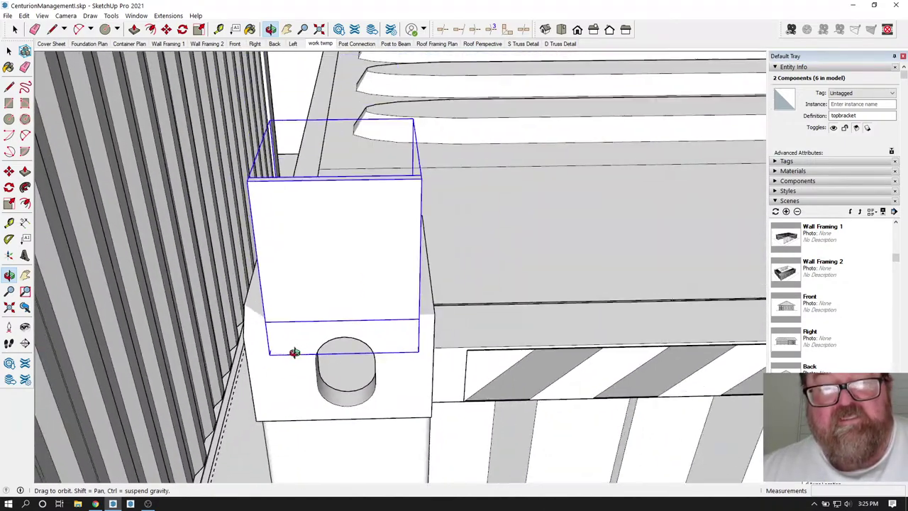
Examine the other copied bracket at the inner corner on the container's door end, beneath the sloped beam.
{"action": "scroll", "coordinate": [346, 367], "scroll_direction": "down", "scroll_amount": 8}
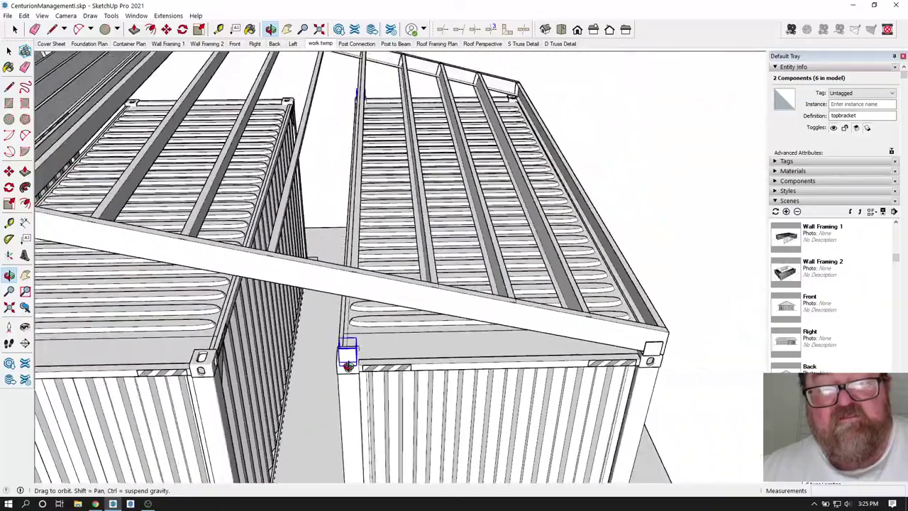
{"action": "left_click_drag", "start_coordinate": [347, 366], "coordinate": [85, 320]}
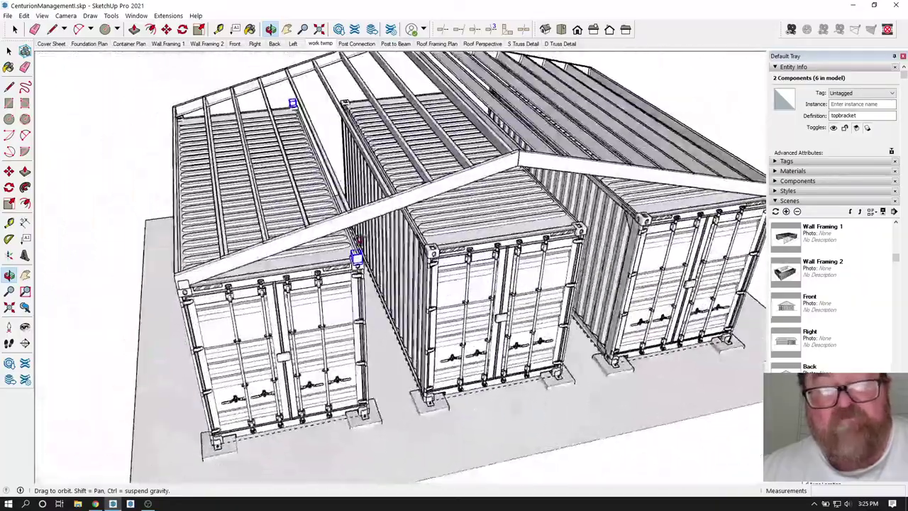
{"action": "scroll", "coordinate": [363, 240], "scroll_direction": "up", "scroll_amount": 5}
{"action": "left_click_drag", "start_coordinate": [363, 240], "coordinate": [530, 314]}
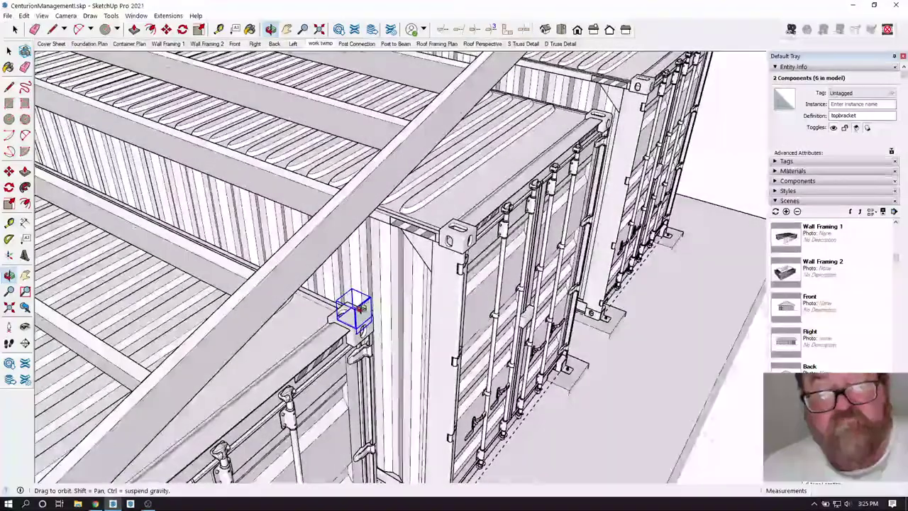
{"action": "scroll", "coordinate": [361, 306], "scroll_direction": "up", "scroll_amount": 5}
{"action": "mouse_move", "coordinate": [374, 324]}
{"action": "left_mouse_down"}
{"action": "mouse_move", "coordinate": [489, 326]}
{"action": "mouse_move", "coordinate": [537, 310]}
{"action": "mouse_move", "coordinate": [430, 367]}
{"action": "mouse_move", "coordinate": [369, 337]}
{"action": "mouse_move", "coordinate": [381, 323]}
{"action": "mouse_move", "coordinate": [399, 328]}
{"action": "mouse_move", "coordinate": [384, 334]}
{"action": "left_mouse_up"}
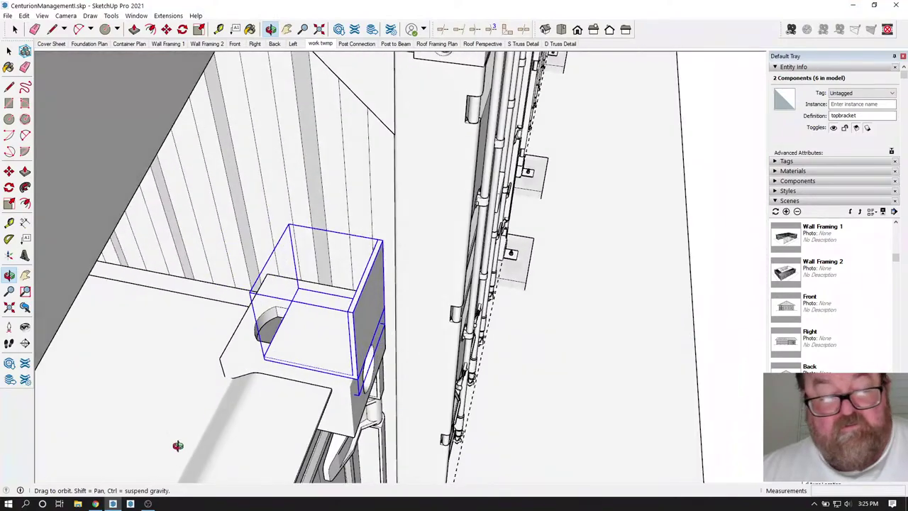
Switch to the YouTube Studio live stream page in Chrome to check it, and return to the SketchUp model.
{"action": "left_click", "coordinate": [99, 504]}
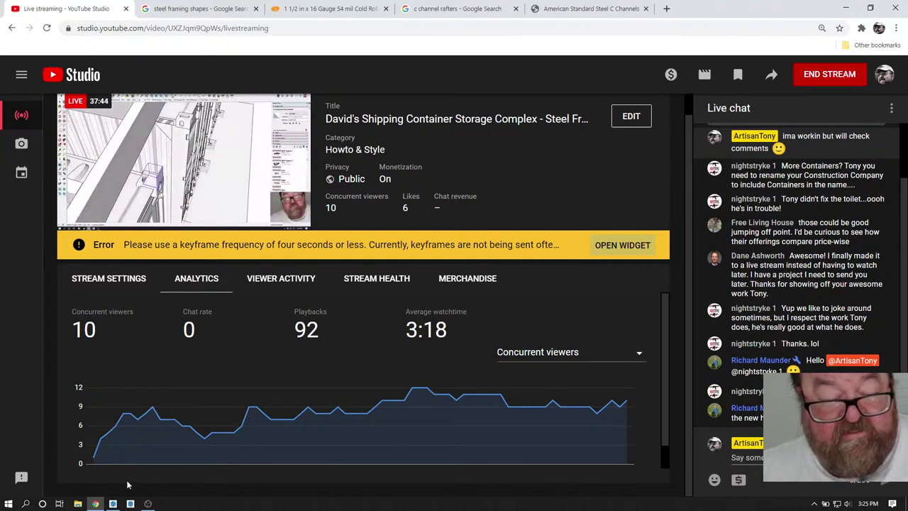
{"action": "left_click", "coordinate": [112, 504]}
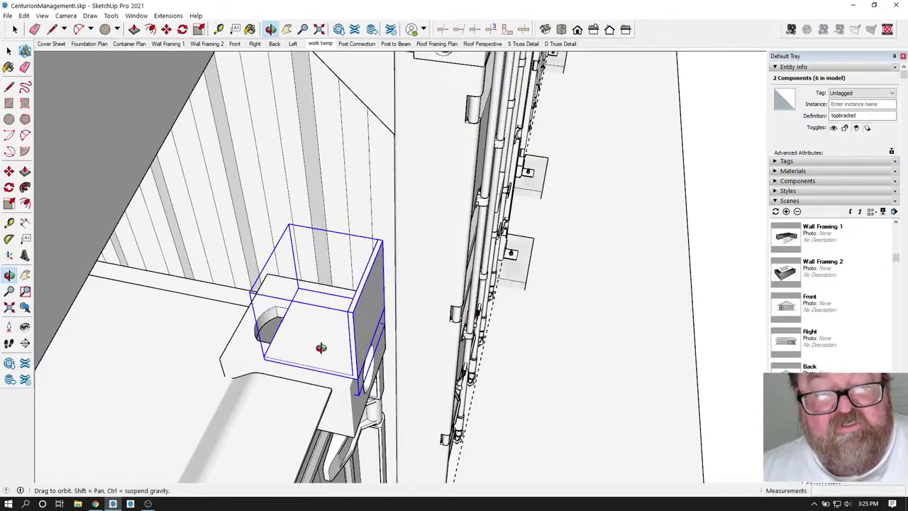
Start a rectangle at the inside corner of the copied bracket, where its base plate meets the upright plate.
{"action": "mouse_move", "coordinate": [316, 361]}
{"action": "left_mouse_down"}
{"action": "mouse_move", "coordinate": [320, 402]}
{"action": "mouse_move", "coordinate": [239, 396]}
{"action": "mouse_move", "coordinate": [305, 334]}
{"action": "mouse_move", "coordinate": [312, 348]}
{"action": "mouse_move", "coordinate": [350, 334]}
{"action": "mouse_move", "coordinate": [601, 351]}
{"action": "left_mouse_up"}
{"action": "left_click", "coordinate": [14, 29]}
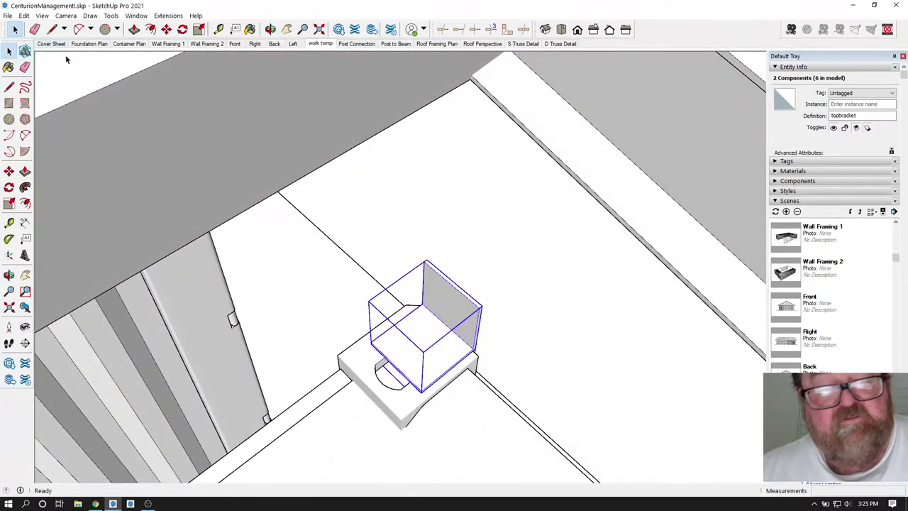
{"action": "left_click", "coordinate": [117, 29]}
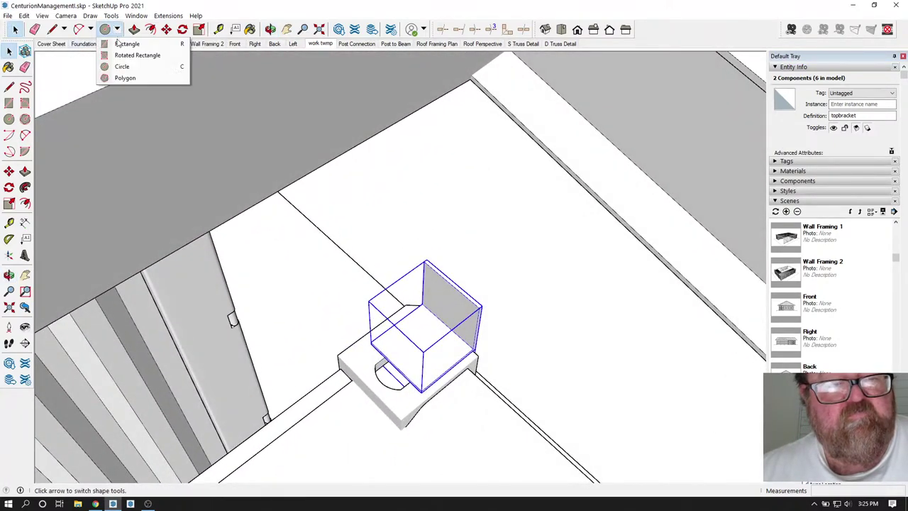
{"action": "left_click", "coordinate": [119, 44]}
{"action": "scroll", "coordinate": [448, 306], "scroll_direction": "up", "scroll_amount": 5}
{"action": "scroll", "coordinate": [465, 357], "scroll_direction": "up", "scroll_amount": 2}
{"action": "scroll", "coordinate": [389, 208], "scroll_direction": "down", "scroll_amount": 4}
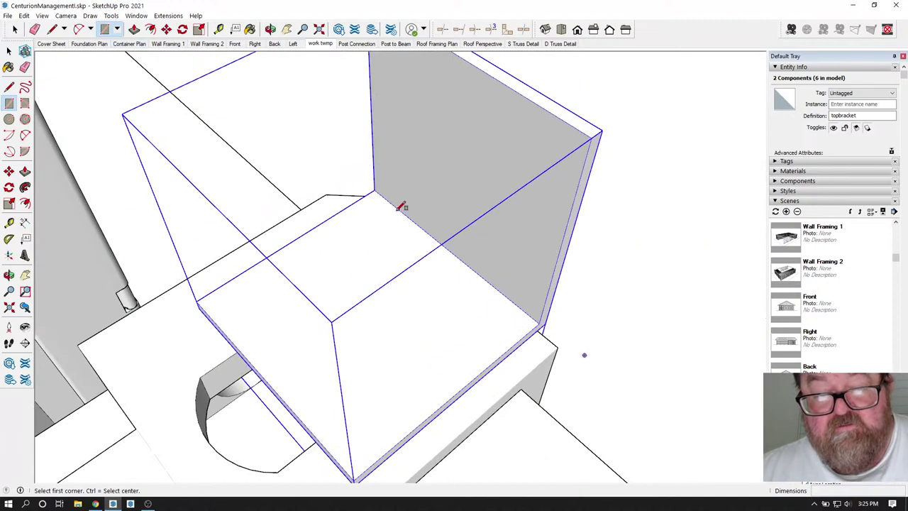
{"action": "scroll", "coordinate": [397, 208], "scroll_direction": "up", "scroll_amount": 2}
{"action": "left_click", "coordinate": [396, 206]}
{"action": "scroll", "coordinate": [511, 280], "scroll_direction": "down", "scroll_amount": 8}
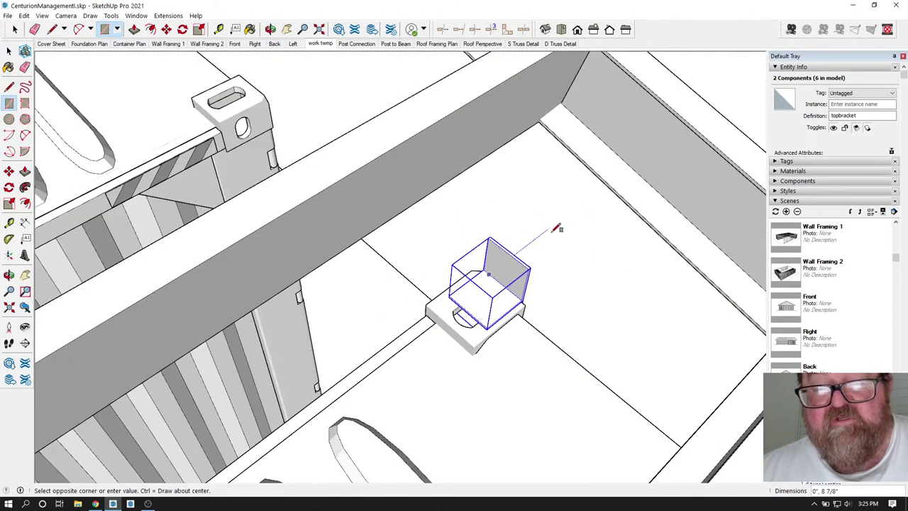
{"action": "key", "text": "Escape"}
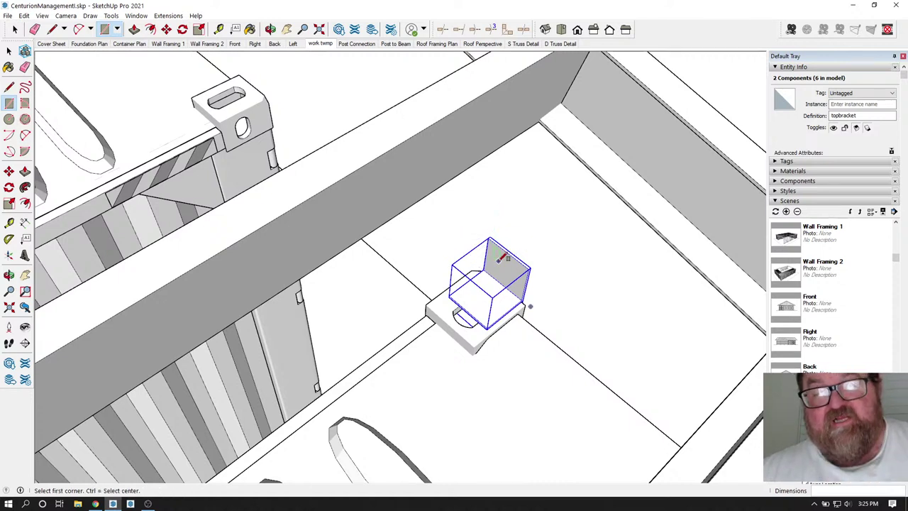
{"action": "scroll", "coordinate": [502, 258], "scroll_direction": "up", "scroll_amount": 6}
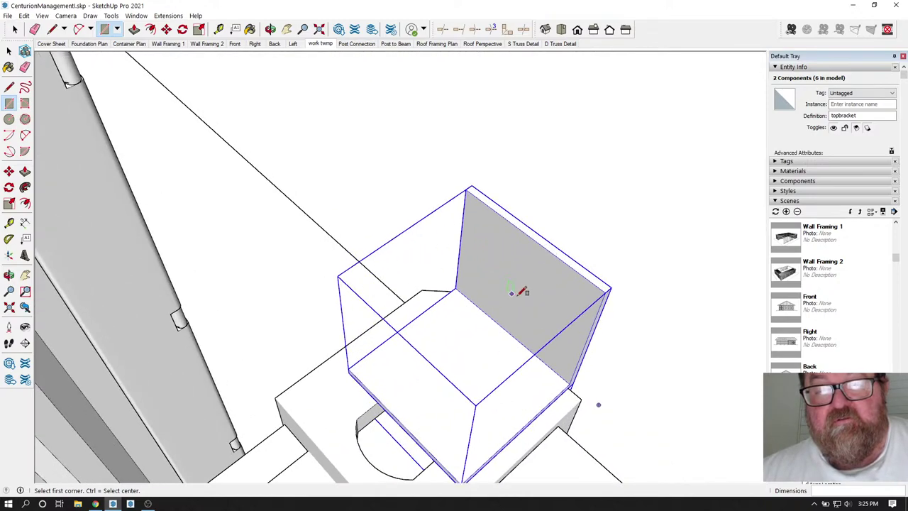
{"action": "scroll", "coordinate": [517, 296], "scroll_direction": "down", "scroll_amount": 9}
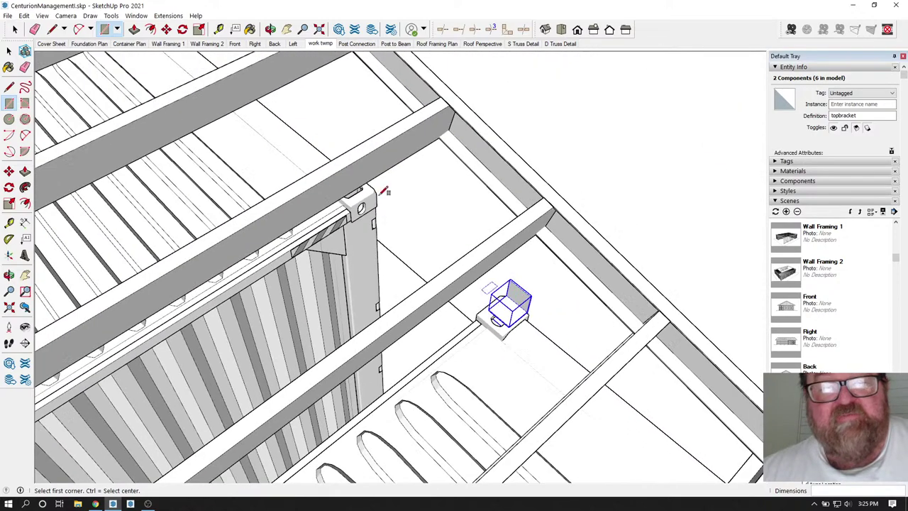
{"action": "scroll", "coordinate": [501, 312], "scroll_direction": "up", "scroll_amount": 8}
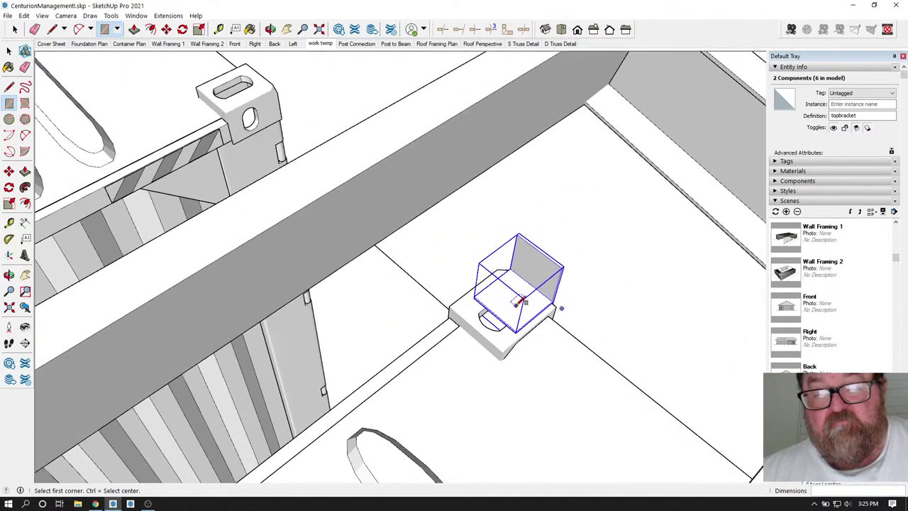
{"action": "scroll", "coordinate": [522, 287], "scroll_direction": "up", "scroll_amount": 6}
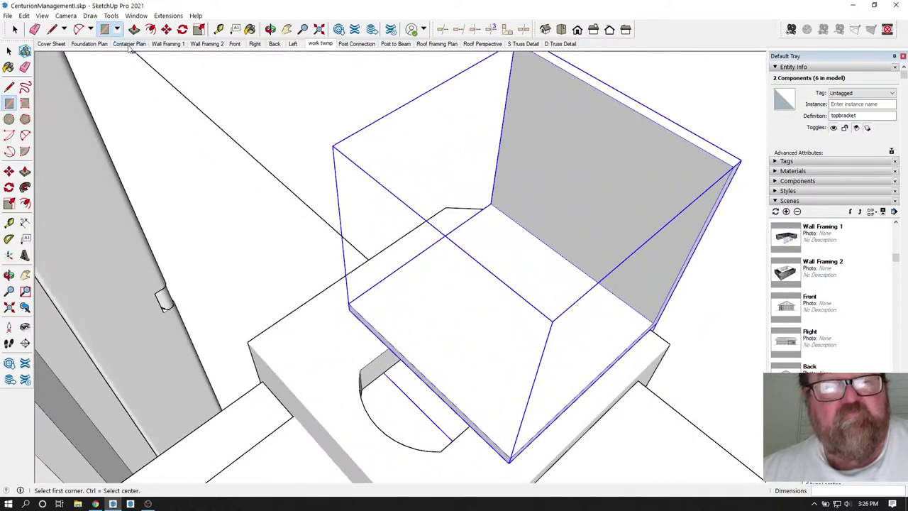
{"action": "scroll", "coordinate": [374, 259], "scroll_direction": "down", "scroll_amount": 2}
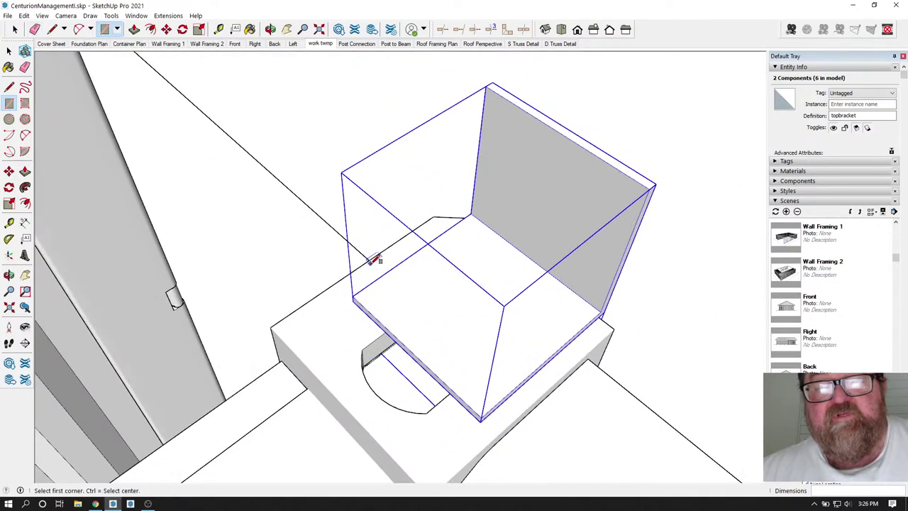
{"action": "scroll", "coordinate": [439, 268], "scroll_direction": "down", "scroll_amount": 1}
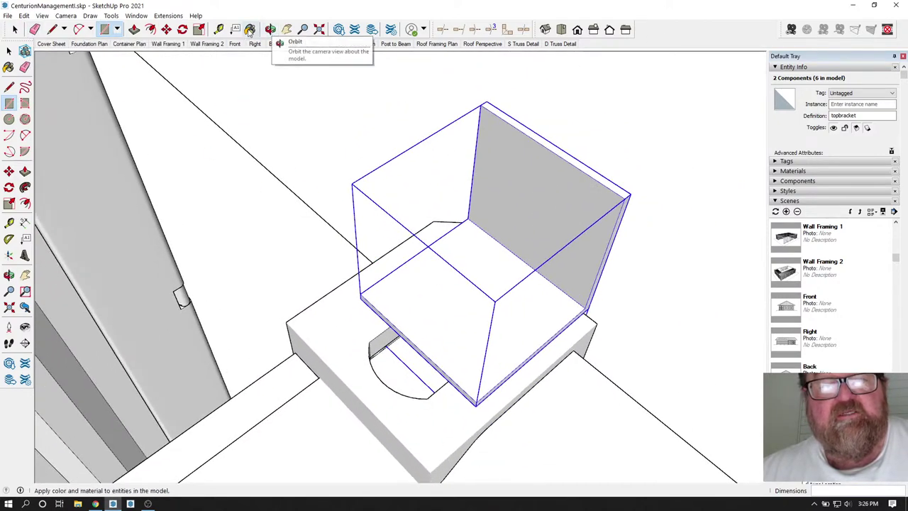
Measure the width of the bracket's upright plate between its two vertical edges with the Tape Measure.
{"action": "left_click", "coordinate": [218, 30]}
{"action": "scroll", "coordinate": [468, 189], "scroll_direction": "up", "scroll_amount": 3}
{"action": "scroll", "coordinate": [472, 184], "scroll_direction": "down", "scroll_amount": 5}
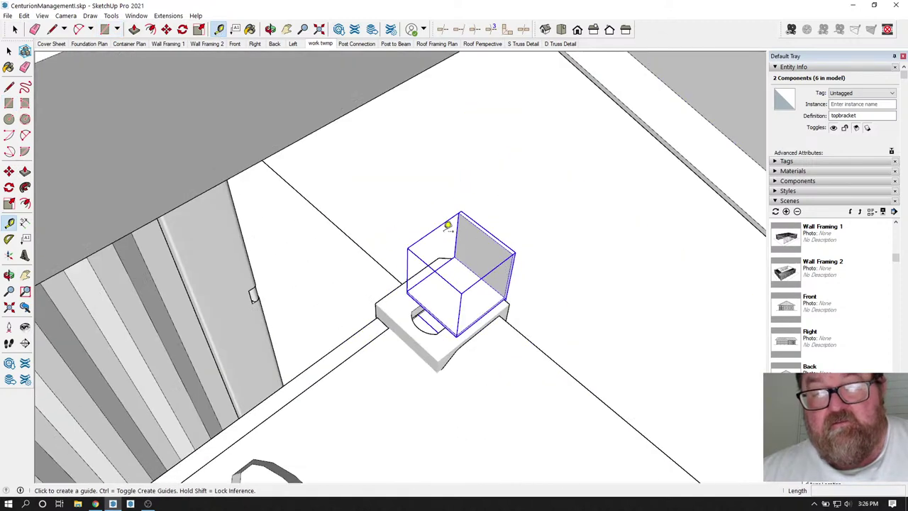
{"action": "scroll", "coordinate": [497, 261], "scroll_direction": "up", "scroll_amount": 5}
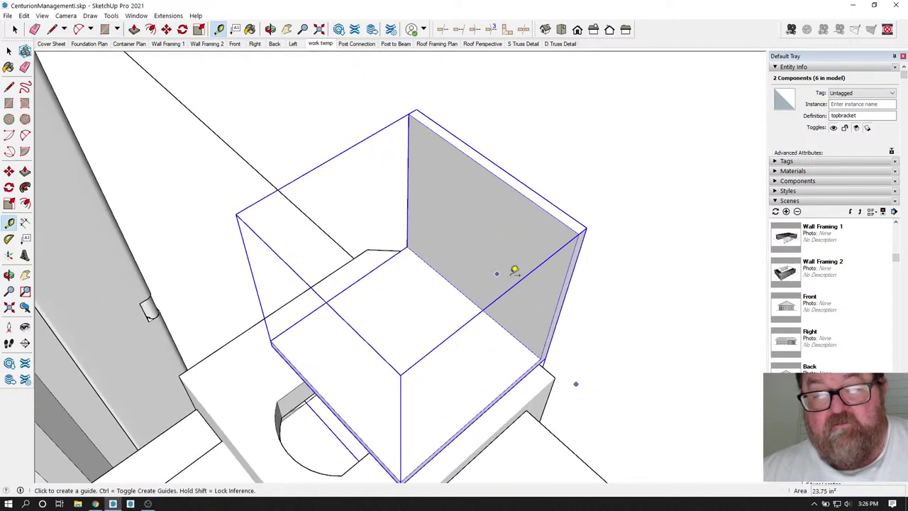
{"action": "left_click", "coordinate": [571, 263]}
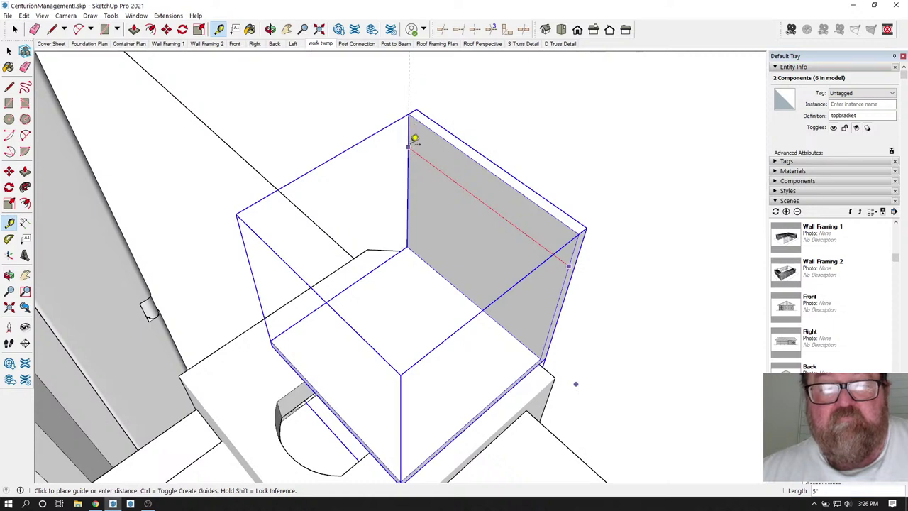
{"action": "left_click", "coordinate": [434, 169]}
{"action": "scroll", "coordinate": [468, 273], "scroll_direction": "down", "scroll_amount": 2}
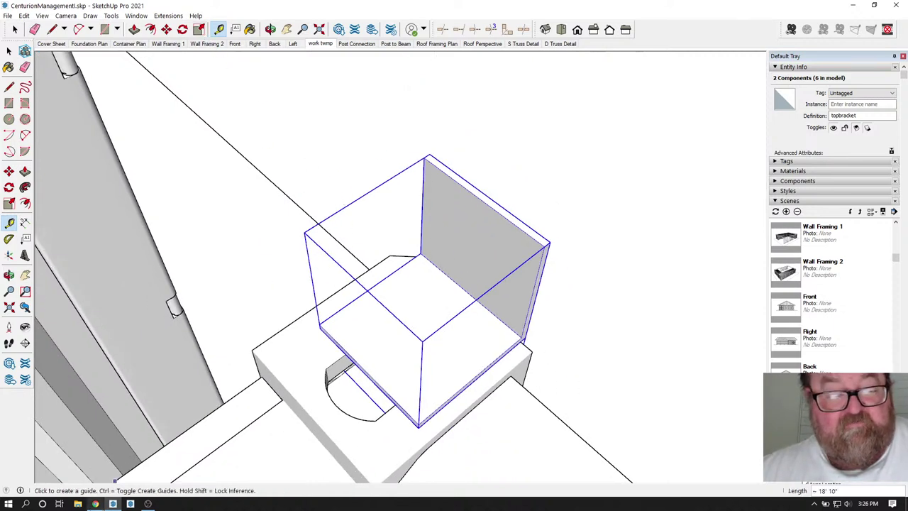
Look up the 5-inch channel sizes in the browser's American Standard Steel C Channels table, and return to SketchUp.
{"action": "left_click", "coordinate": [95, 504]}
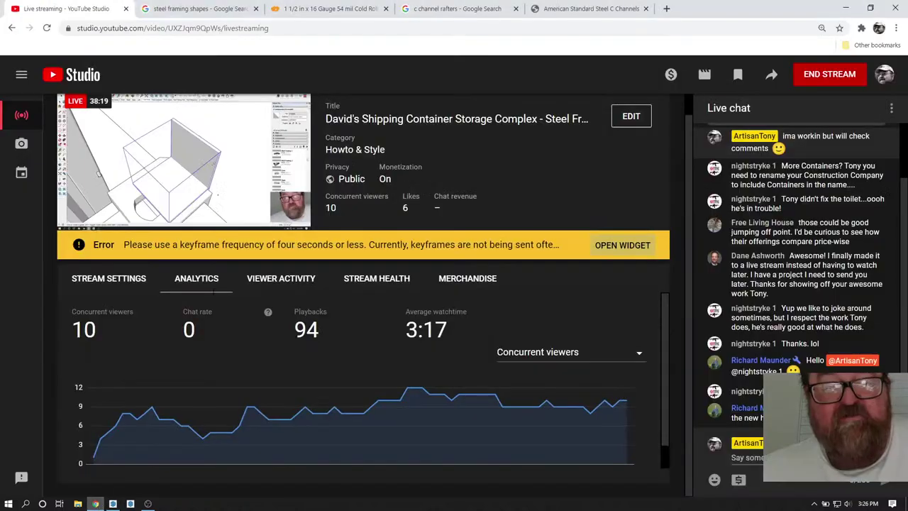
{"action": "left_click", "coordinate": [574, 9]}
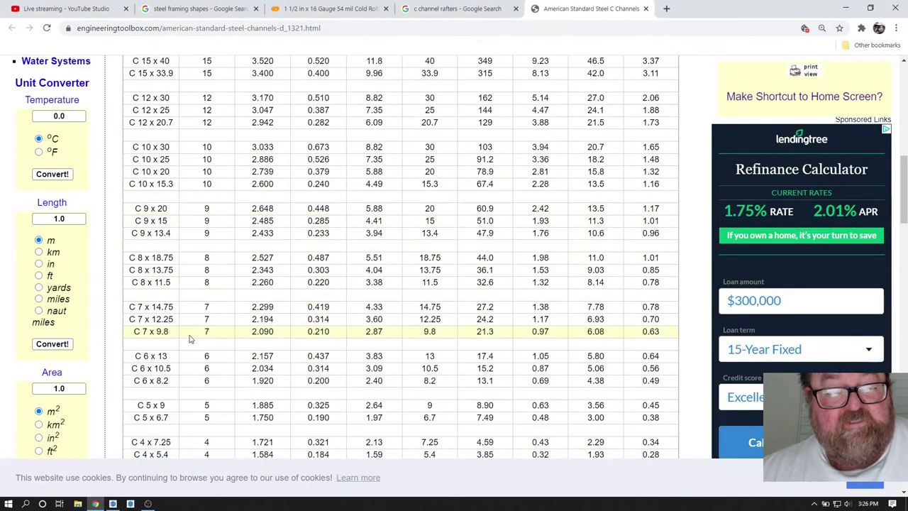
{"action": "scroll", "coordinate": [192, 340], "scroll_direction": "down", "scroll_amount": 2}
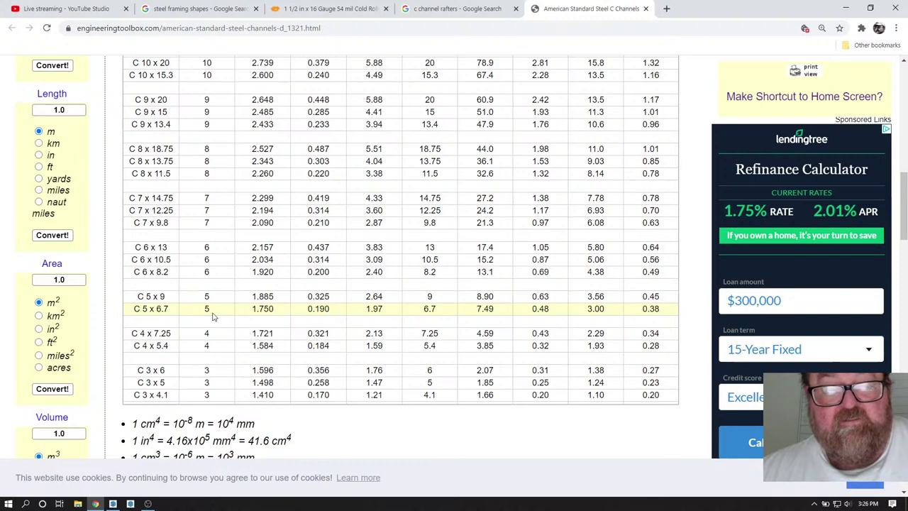
{"action": "left_click", "coordinate": [113, 504]}
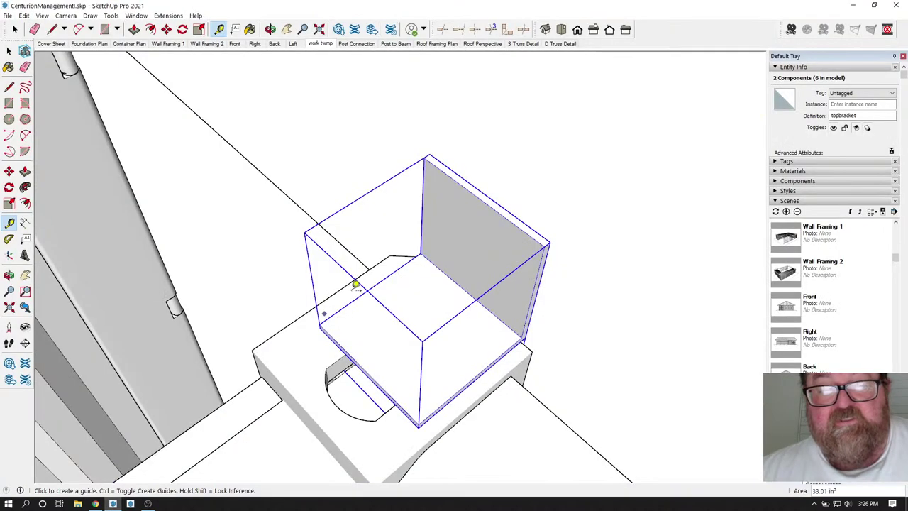
Try to draw a 5' by 1.5" rectangle from the inner corner of the bracket's base, along the upright plate.
{"action": "scroll", "coordinate": [426, 259], "scroll_direction": "up", "scroll_amount": 5}
{"action": "scroll", "coordinate": [400, 262], "scroll_direction": "down", "scroll_amount": 3}
{"action": "scroll", "coordinate": [440, 298], "scroll_direction": "up", "scroll_amount": 2}
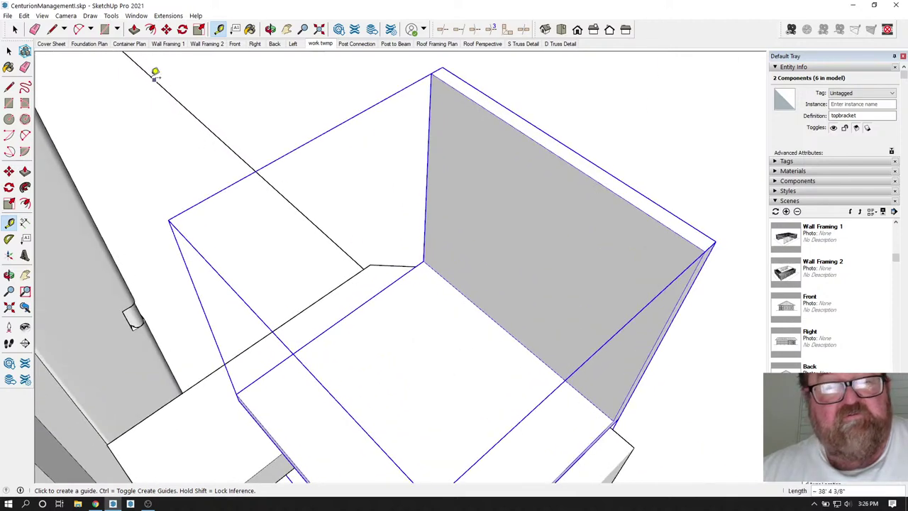
{"action": "left_click", "coordinate": [105, 30]}
{"action": "scroll", "coordinate": [376, 284], "scroll_direction": "down", "scroll_amount": 2}
{"action": "scroll", "coordinate": [455, 320], "scroll_direction": "up", "scroll_amount": 3}
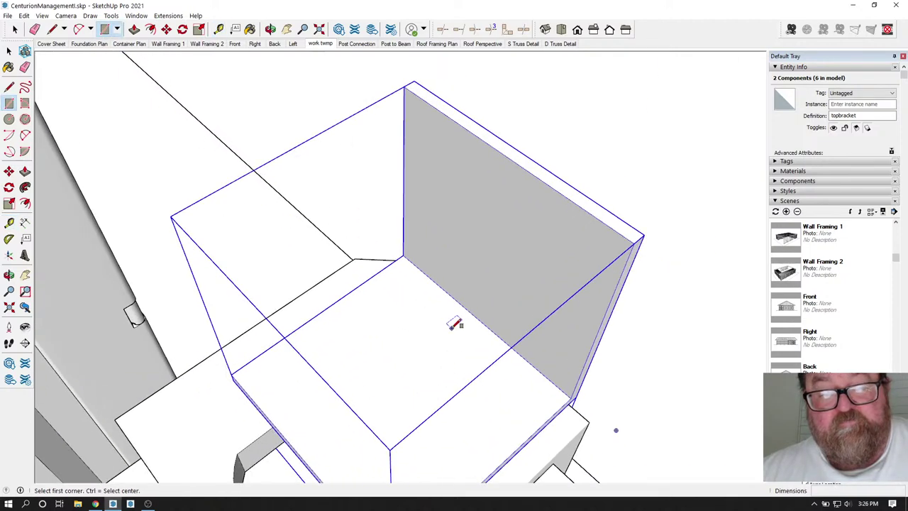
{"action": "left_click", "coordinate": [399, 250]}
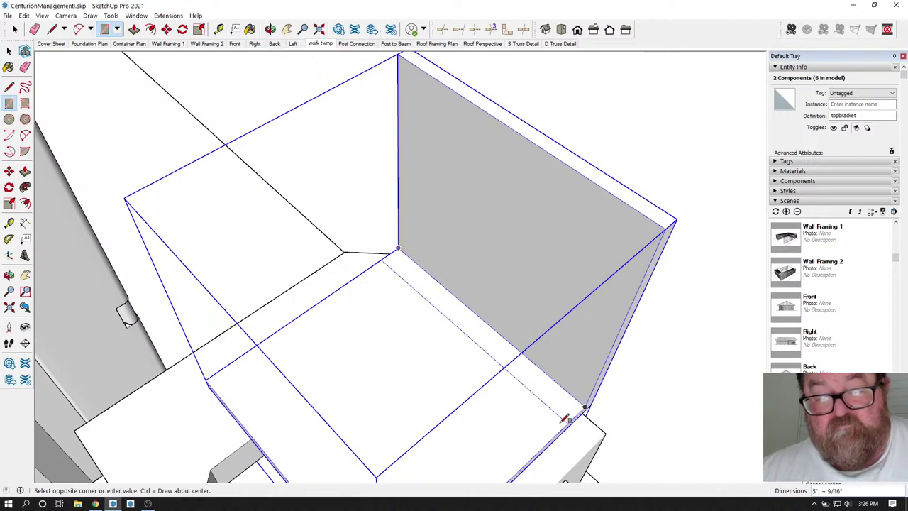
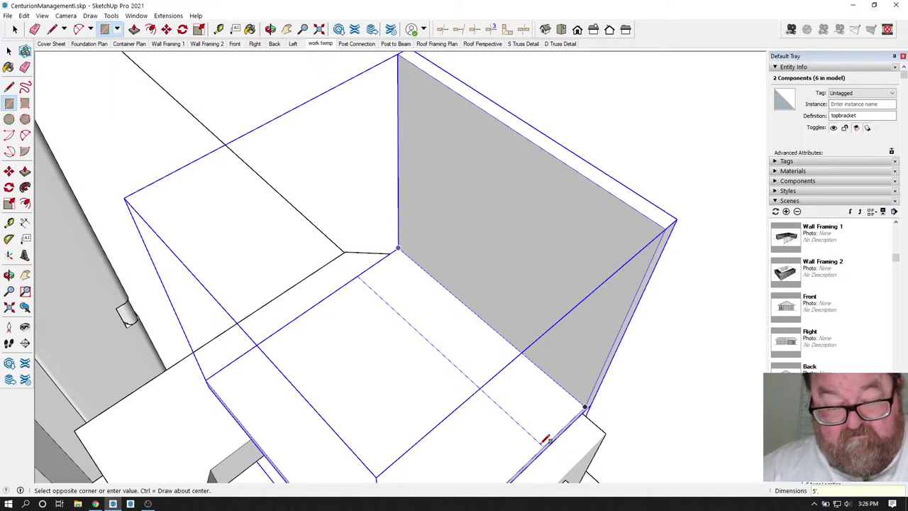
{"action": "left_click", "coordinate": [545, 440]}
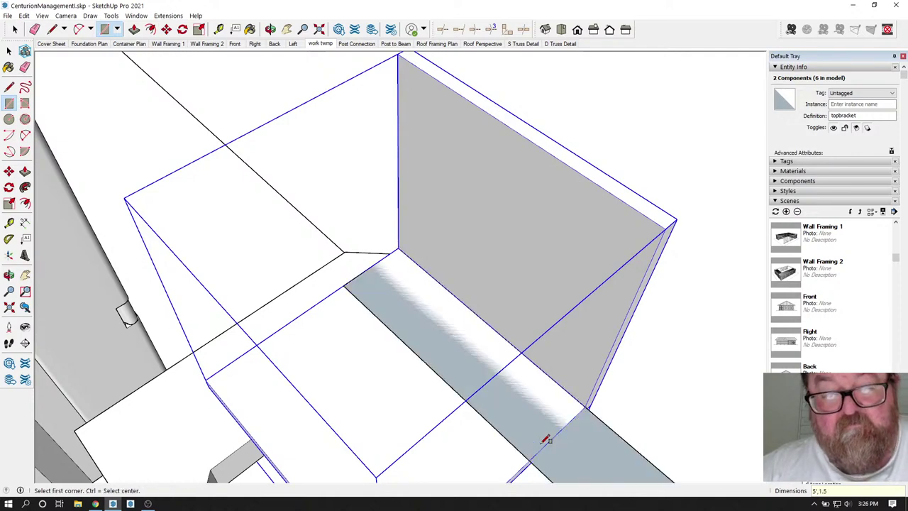
{"action": "scroll", "coordinate": [545, 439], "scroll_direction": "down", "scroll_amount": 6}
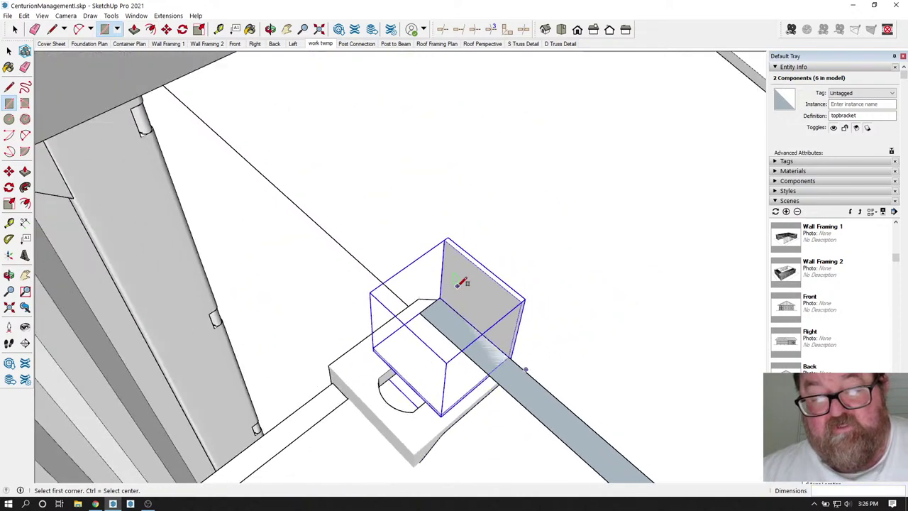
Draw a 5" by 1.5" rectangle on the bracket's base, starting at the inner corner and running along the upright plate.
{"action": "scroll", "coordinate": [461, 319], "scroll_direction": "up", "scroll_amount": 6}
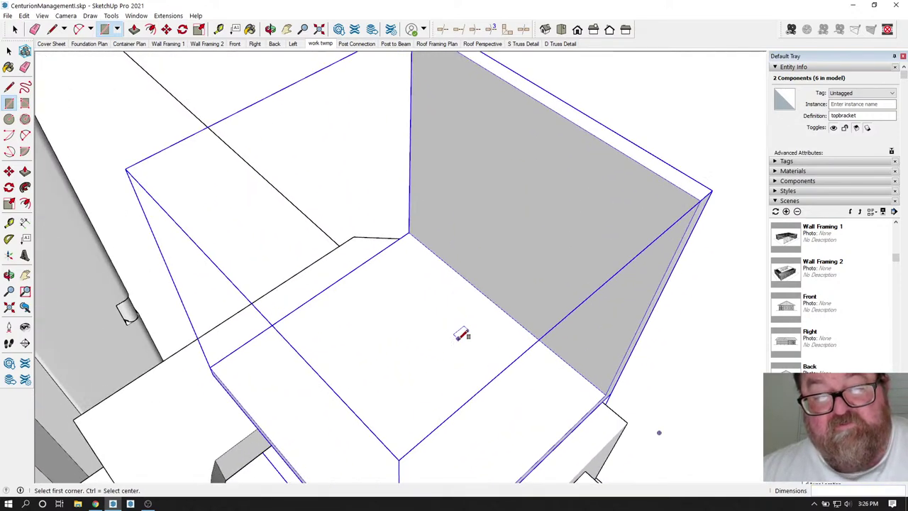
{"action": "left_click", "coordinate": [409, 232]}
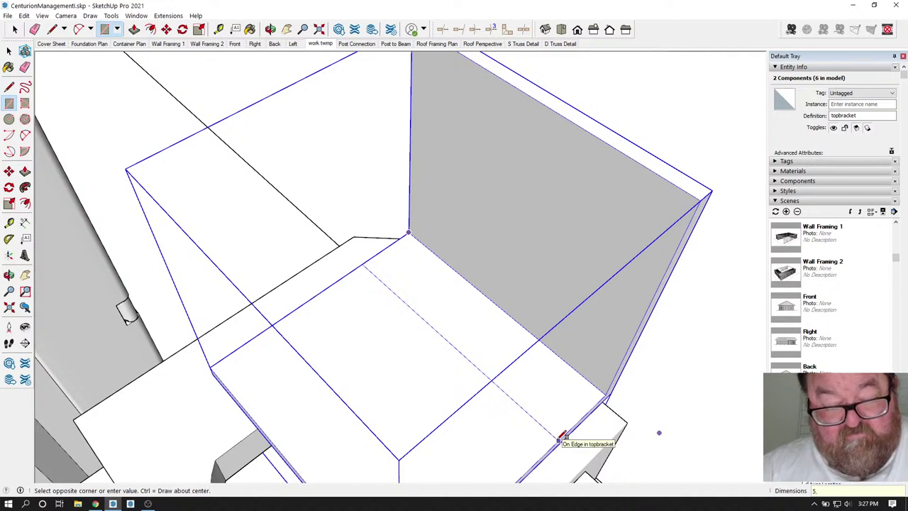
{"action": "left_click", "coordinate": [560, 438]}
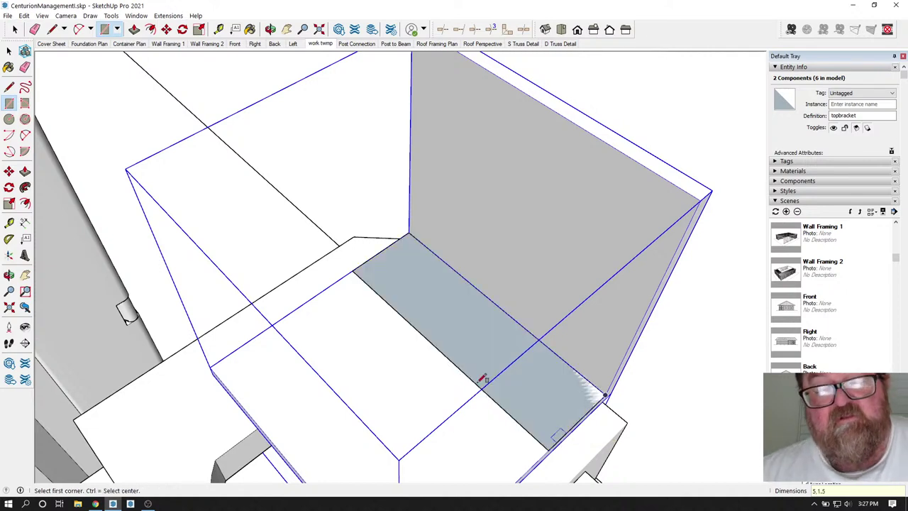
{"action": "scroll", "coordinate": [483, 378], "scroll_direction": "down", "scroll_amount": 2}
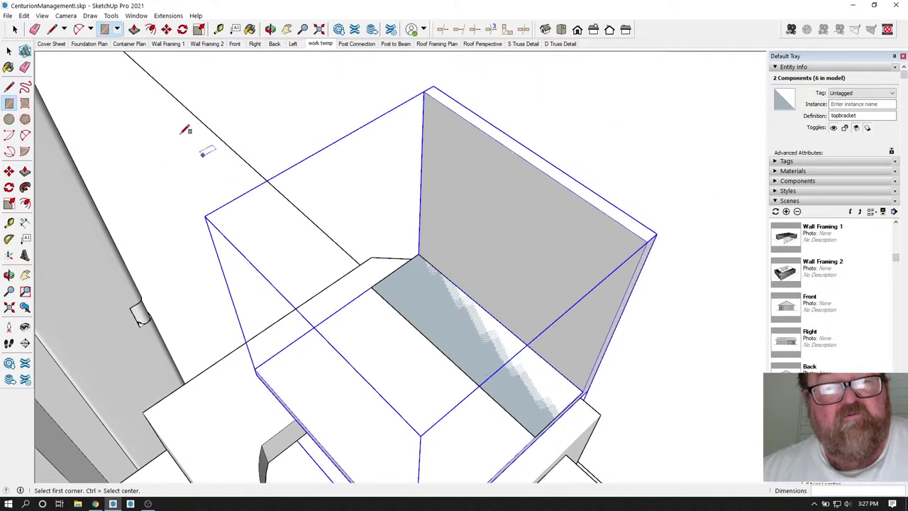
Offset the rectangle's outline inward by 1/8".
{"action": "left_click", "coordinate": [152, 31]}
{"action": "scroll", "coordinate": [386, 264], "scroll_direction": "up", "scroll_amount": 2}
{"action": "left_click", "coordinate": [411, 282]}
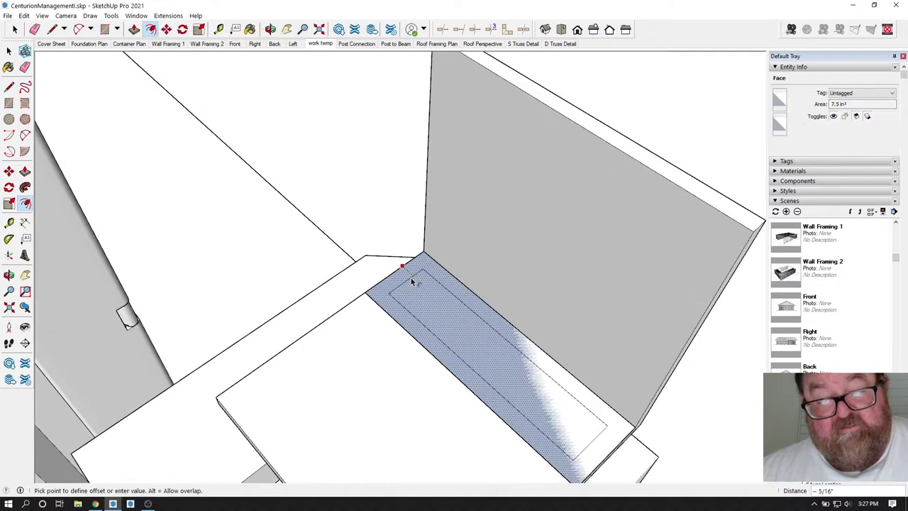
{"action": "type", "text": "1"}
{"action": "key", "text": "Return"}
{"action": "type", "text": "/8"}
{"action": "key", "text": "Return"}
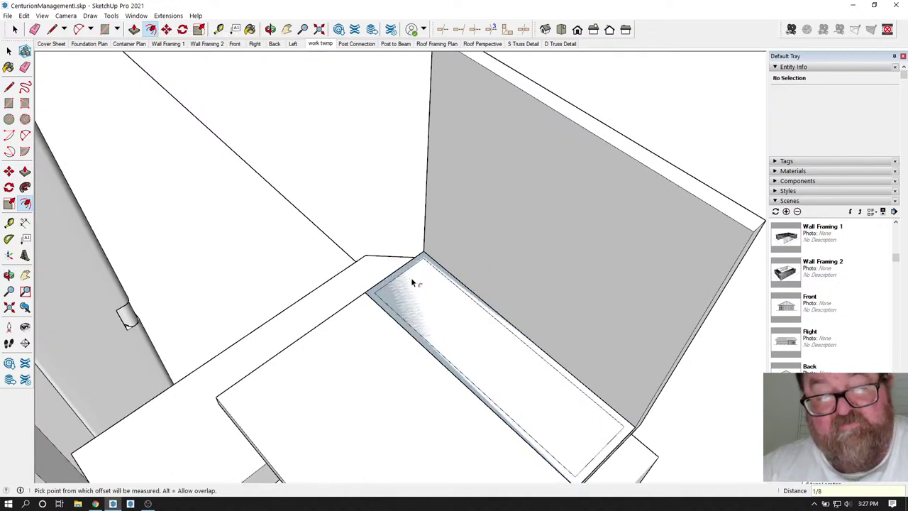
Draw lines from the offset's inner corners beside the upright plate along both short sides to the rectangle's opposite long edge.
{"action": "left_click", "coordinate": [52, 29]}
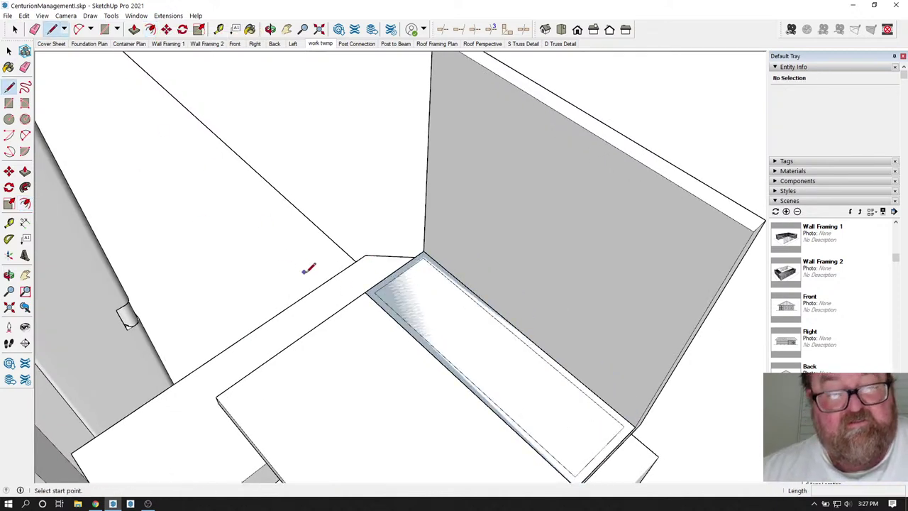
{"action": "scroll", "coordinate": [309, 268], "scroll_direction": "up", "scroll_amount": 5}
{"action": "scroll", "coordinate": [383, 302], "scroll_direction": "down", "scroll_amount": 5}
{"action": "scroll", "coordinate": [465, 323], "scroll_direction": "up", "scroll_amount": 3}
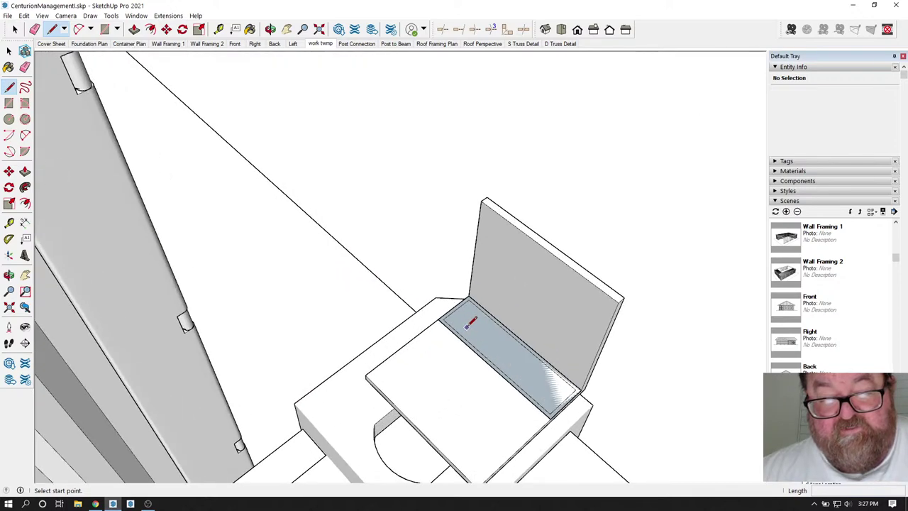
{"action": "scroll", "coordinate": [465, 320], "scroll_direction": "up", "scroll_amount": 2}
{"action": "left_click", "coordinate": [471, 263]}
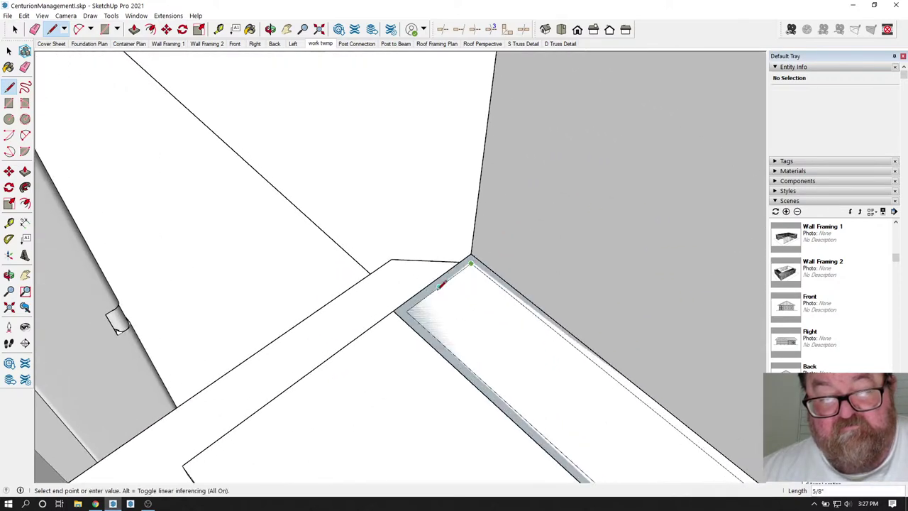
{"action": "left_click", "coordinate": [399, 313]}
{"action": "scroll", "coordinate": [412, 306], "scroll_direction": "down", "scroll_amount": 4}
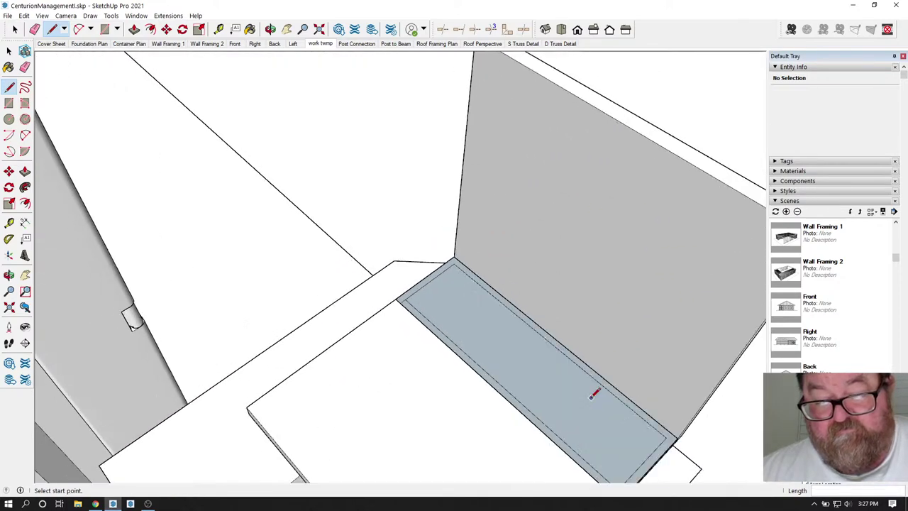
{"action": "scroll", "coordinate": [612, 410], "scroll_direction": "up", "scroll_amount": 2}
{"action": "left_click", "coordinate": [648, 418]}
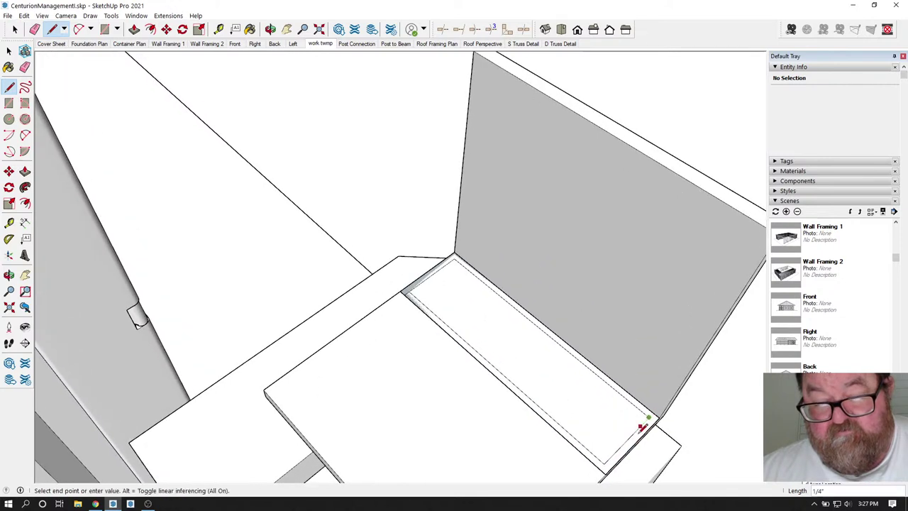
{"action": "left_click", "coordinate": [601, 463]}
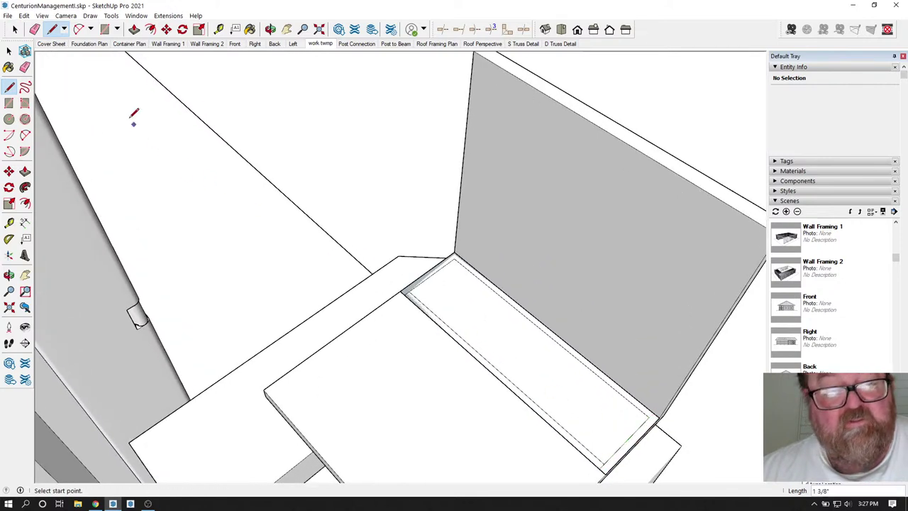
Erase the long edges on the side away from the upright plate to leave an open C-channel profile.
{"action": "left_click", "coordinate": [34, 29]}
{"action": "left_click_drag", "start_coordinate": [440, 312], "coordinate": [455, 327]}
{"action": "scroll", "coordinate": [462, 316], "scroll_direction": "up", "scroll_amount": 3}
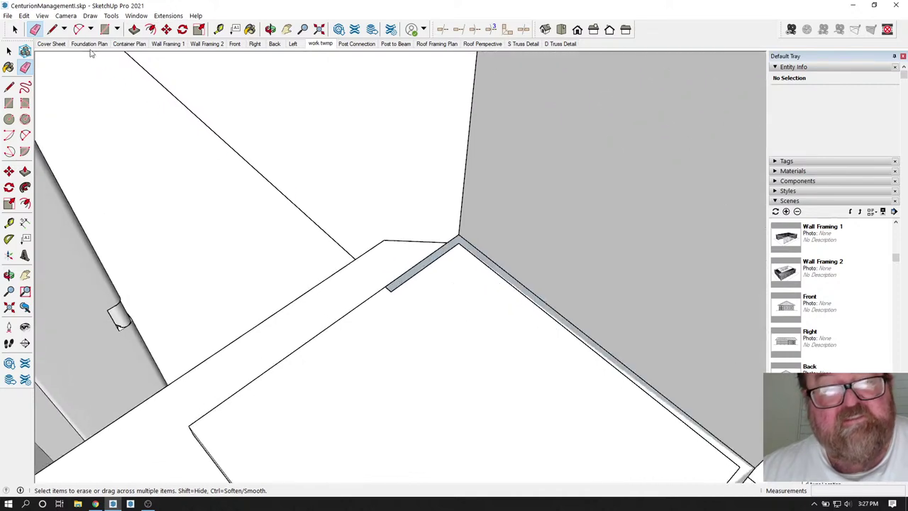
Extrude the open C-channel profile upward 1 7/8" from the bracket's base.
{"action": "left_click", "coordinate": [134, 29]}
{"action": "left_click_drag", "start_coordinate": [409, 277], "coordinate": [410, 184]}
{"action": "scroll", "coordinate": [310, 226], "scroll_direction": "down", "scroll_amount": 5}
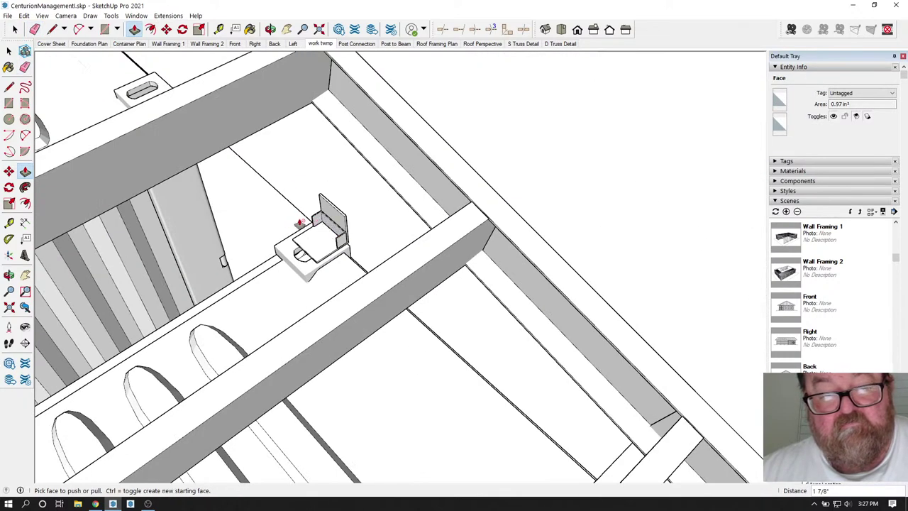
{"action": "scroll", "coordinate": [300, 223], "scroll_direction": "up", "scroll_amount": 5}
Select all connected geometry of the extruded C-channel and make it a group.
{"action": "key", "text": "space"}
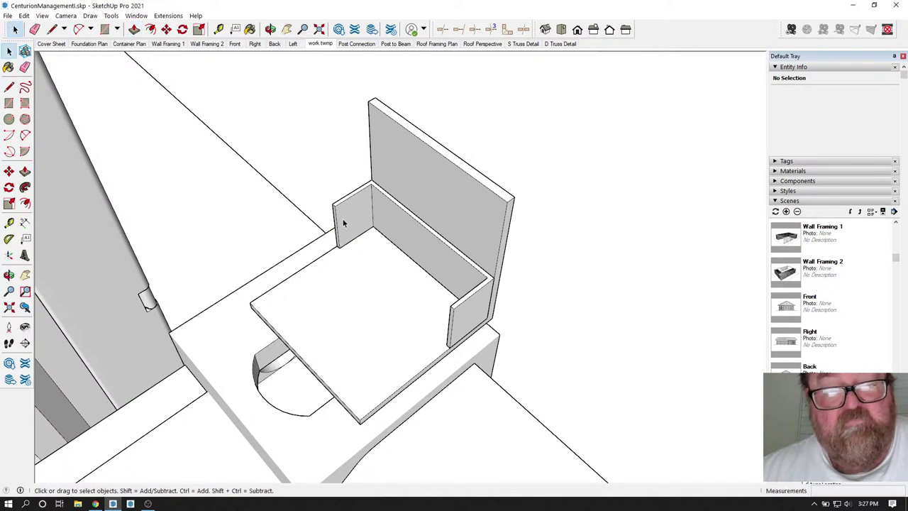
{"action": "triple_click", "coordinate": [344, 224]}
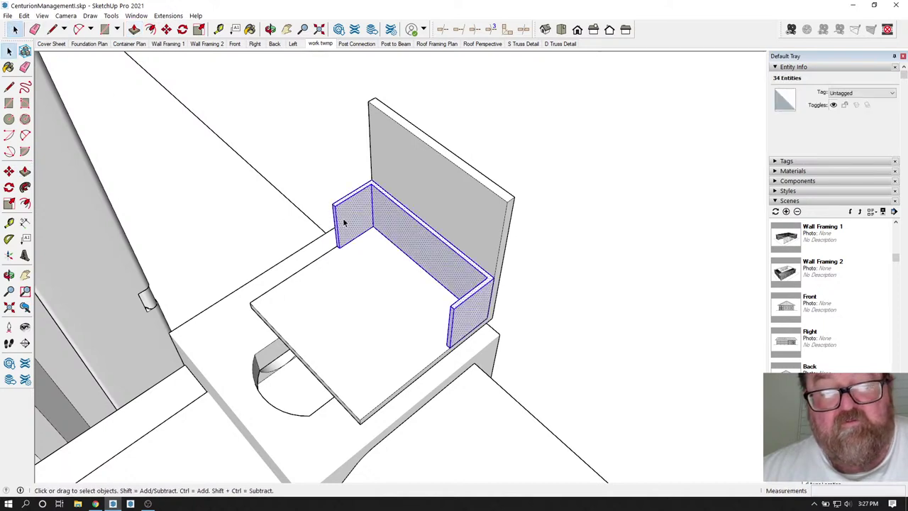
{"action": "right_click", "coordinate": [344, 223]}
{"action": "left_click", "coordinate": [371, 303]}
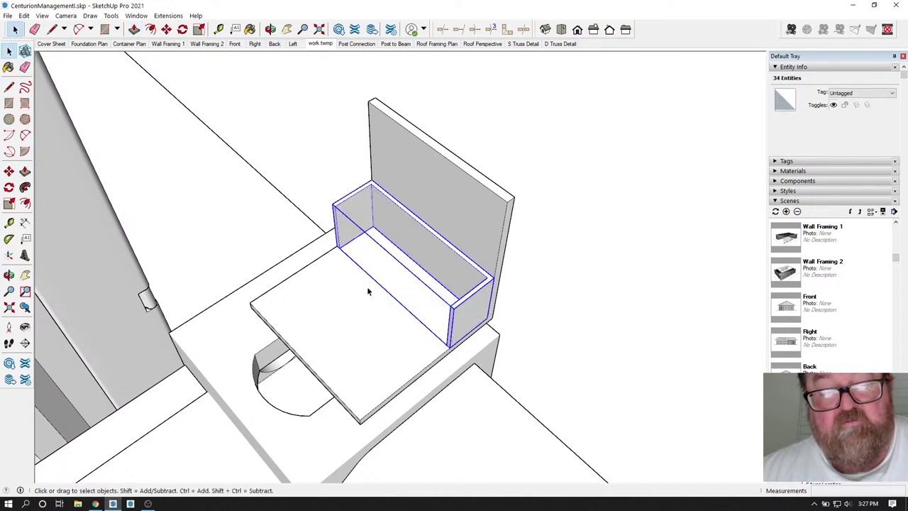
Open the C-channel group and extrude its upper end face upward by 3'.
{"action": "double_click", "coordinate": [372, 257]}
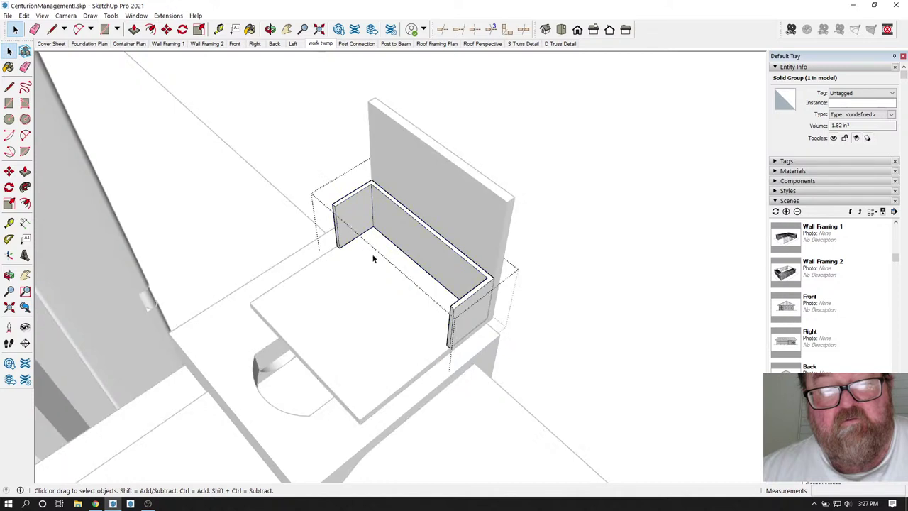
{"action": "left_click", "coordinate": [134, 29]}
{"action": "left_click", "coordinate": [374, 185]}
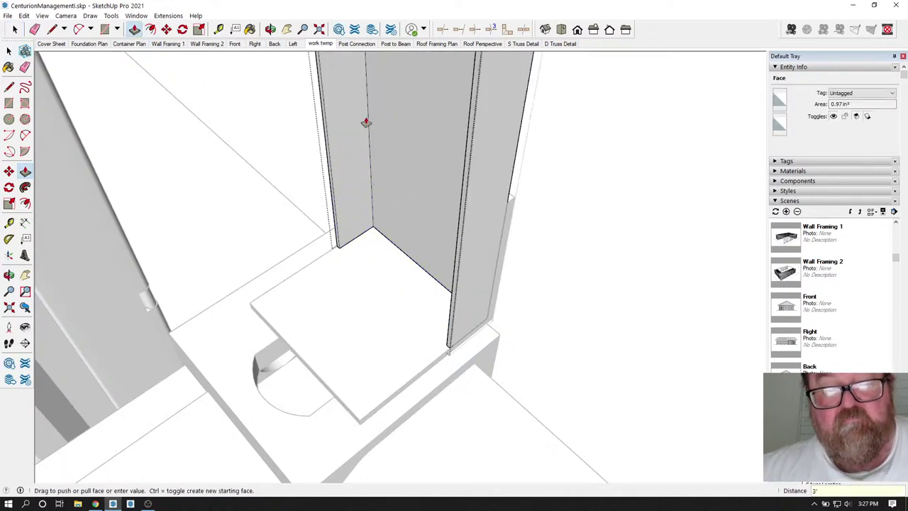
{"action": "scroll", "coordinate": [409, 239], "scroll_direction": "down", "scroll_amount": 8}
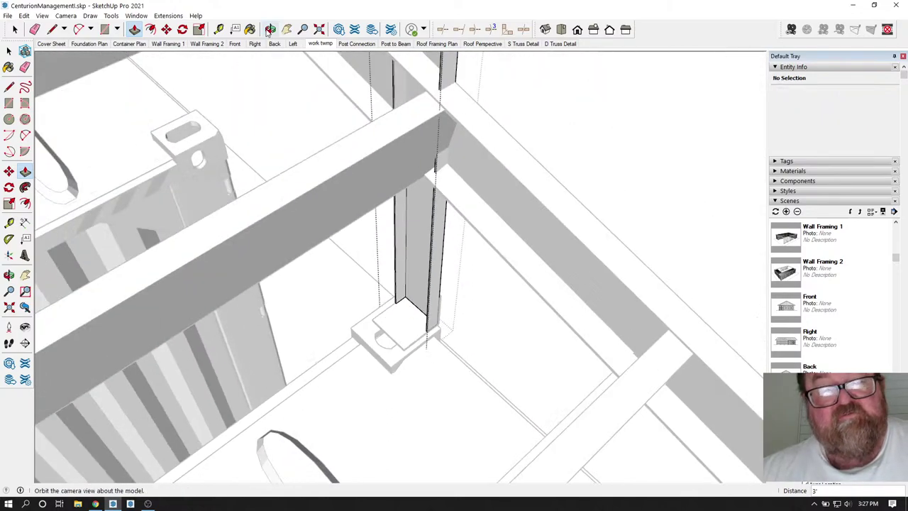
Examine how the raised channel passes the roof beam and how its base sits on the bracket.
{"action": "left_click", "coordinate": [271, 32]}
{"action": "left_click_drag", "start_coordinate": [397, 245], "coordinate": [254, 211]}
{"action": "scroll", "coordinate": [372, 294], "scroll_direction": "down", "scroll_amount": 3}
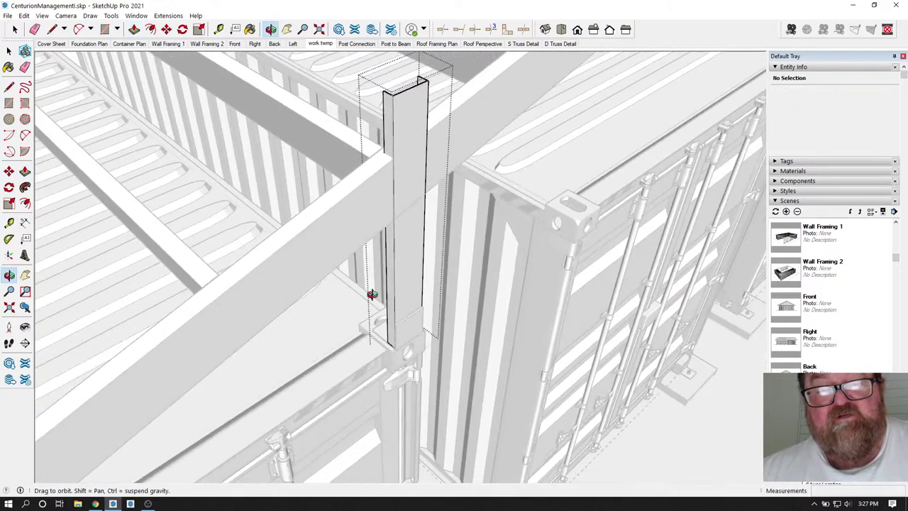
{"action": "left_click_drag", "start_coordinate": [374, 295], "coordinate": [375, 139]}
{"action": "scroll", "coordinate": [375, 140], "scroll_direction": "up", "scroll_amount": 8}
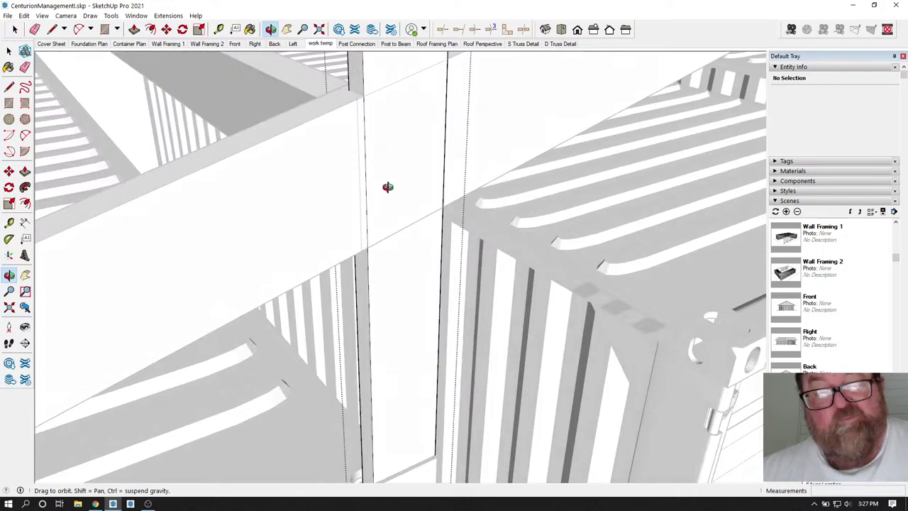
{"action": "left_click_drag", "start_coordinate": [387, 187], "coordinate": [416, 248]}
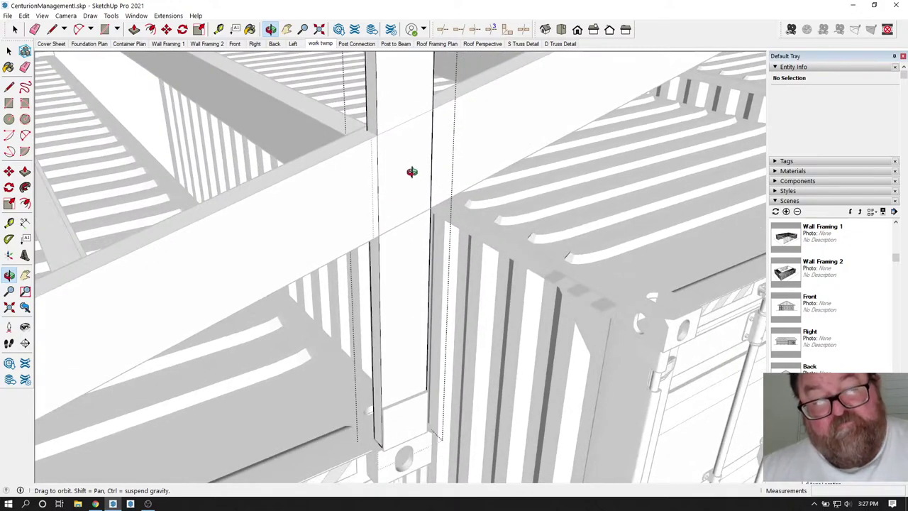
{"action": "scroll", "coordinate": [413, 176], "scroll_direction": "down", "scroll_amount": 2}
{"action": "left_click_drag", "start_coordinate": [391, 181], "coordinate": [498, 348]}
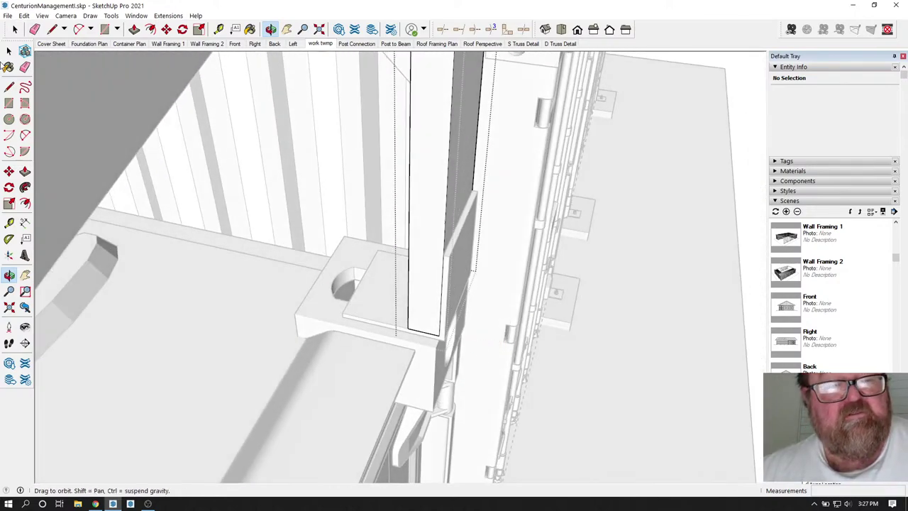
Close the channel group and move the channel and bracket together 1/8" outward from the container's corner casting.
{"action": "left_click", "coordinate": [15, 30]}
{"action": "scroll", "coordinate": [292, 272], "scroll_direction": "down", "scroll_amount": 3}
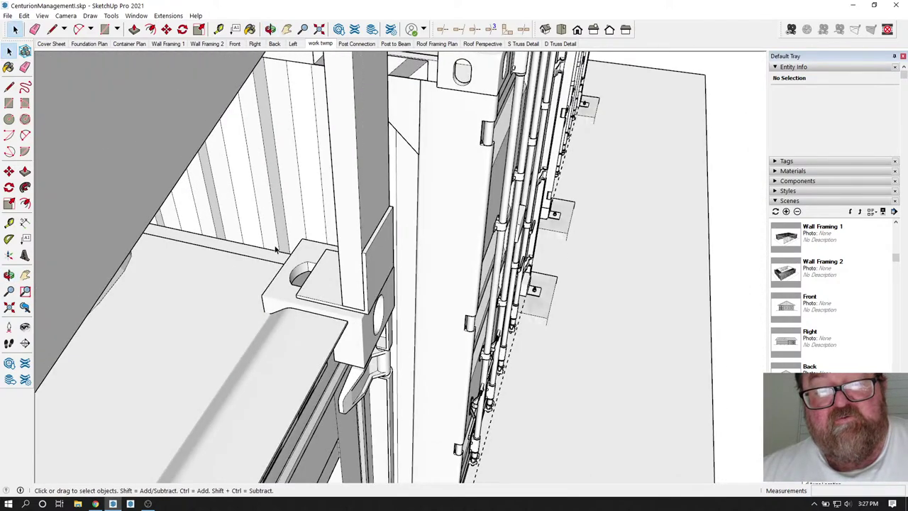
{"action": "scroll", "coordinate": [299, 252], "scroll_direction": "up", "scroll_amount": 3}
{"action": "left_click", "coordinate": [417, 301]}
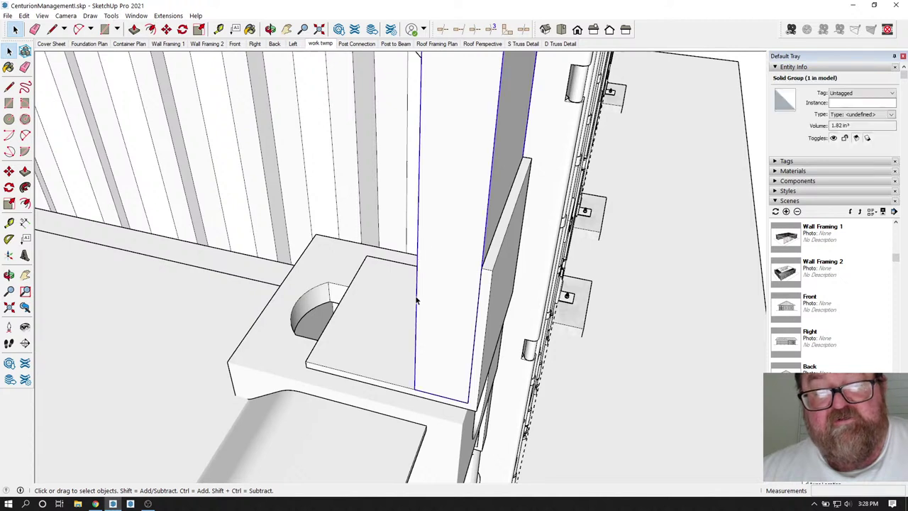
{"action": "left_click", "coordinate": [354, 309], "text": "shift"}
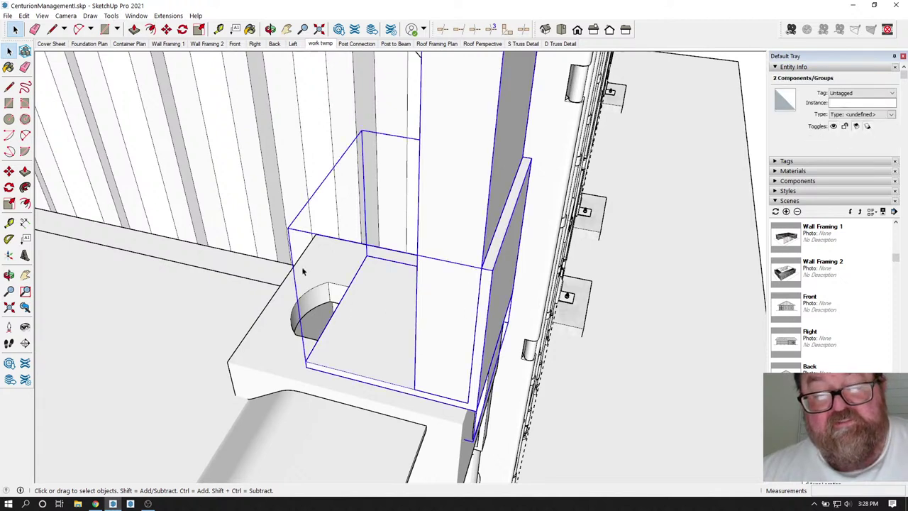
{"action": "left_click", "coordinate": [271, 29]}
{"action": "left_click_drag", "start_coordinate": [373, 259], "coordinate": [539, 250]}
{"action": "scroll", "coordinate": [377, 379], "scroll_direction": "up", "scroll_amount": 5}
{"action": "left_click_drag", "start_coordinate": [377, 381], "coordinate": [165, 379]}
{"action": "scroll", "coordinate": [245, 345], "scroll_direction": "down", "scroll_amount": 4}
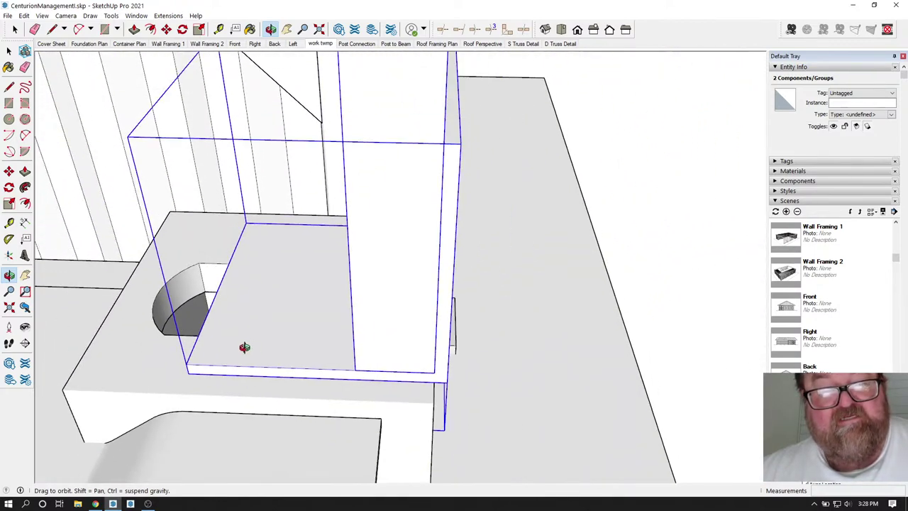
{"action": "left_click_drag", "start_coordinate": [261, 342], "coordinate": [247, 351]}
{"action": "left_click", "coordinate": [166, 29]}
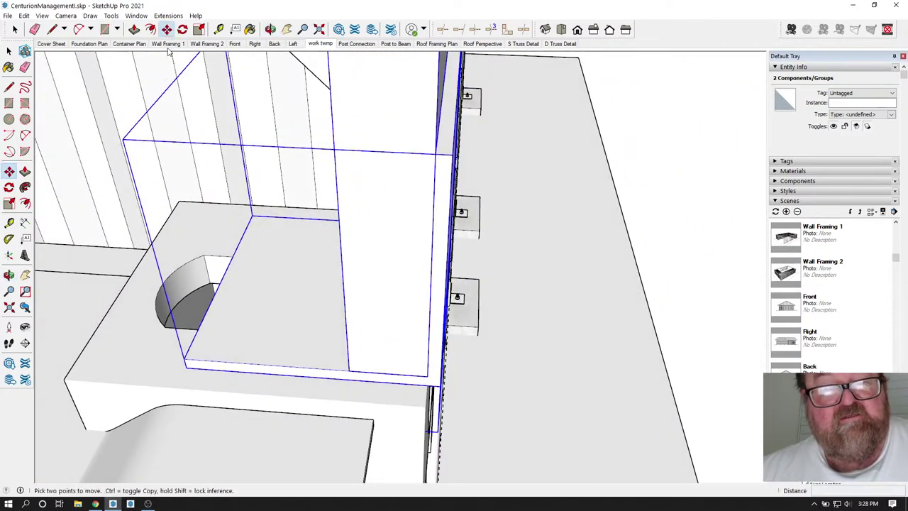
{"action": "left_click", "coordinate": [261, 371]}
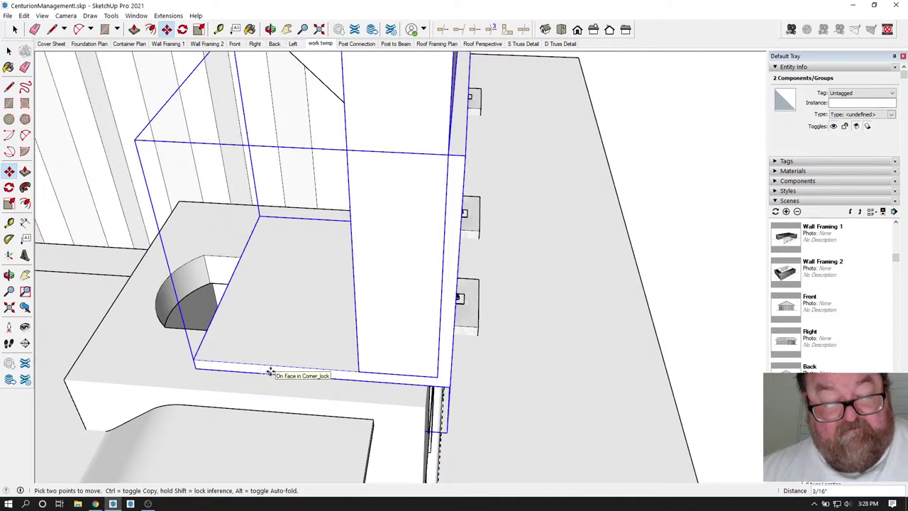
{"action": "type", "text": "1/8"}
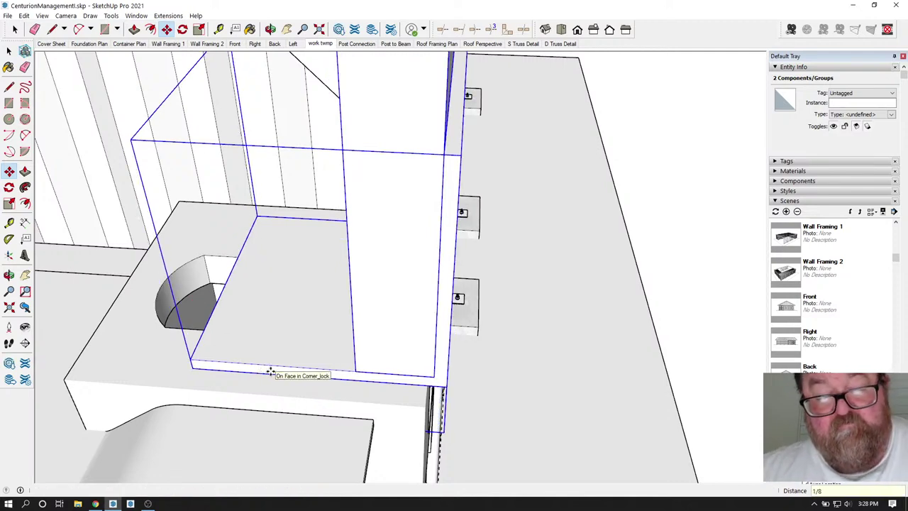
{"action": "key", "text": "Return"}
Examine from above and below where the channel's web and flanges meet the roof beam.
{"action": "scroll", "coordinate": [270, 372], "scroll_direction": "down", "scroll_amount": 10}
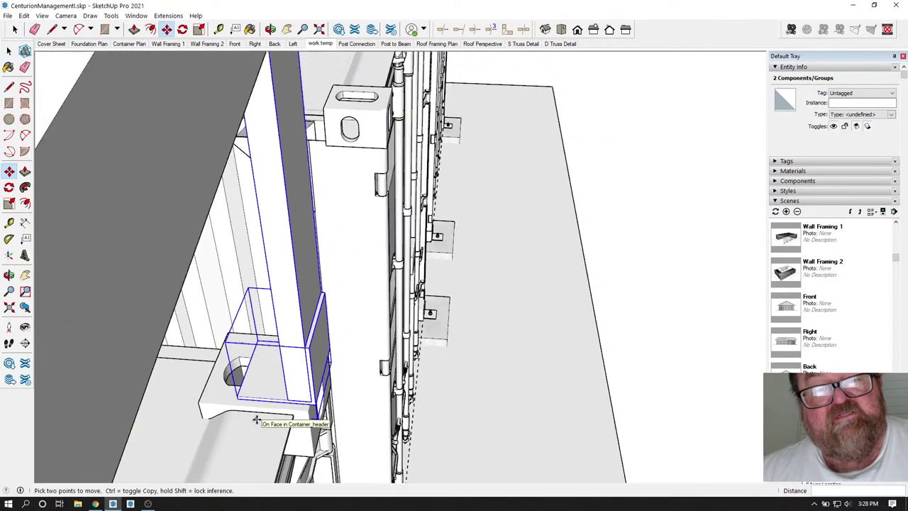
{"action": "scroll", "coordinate": [256, 419], "scroll_direction": "down", "scroll_amount": 3}
{"action": "left_click", "coordinate": [270, 29]}
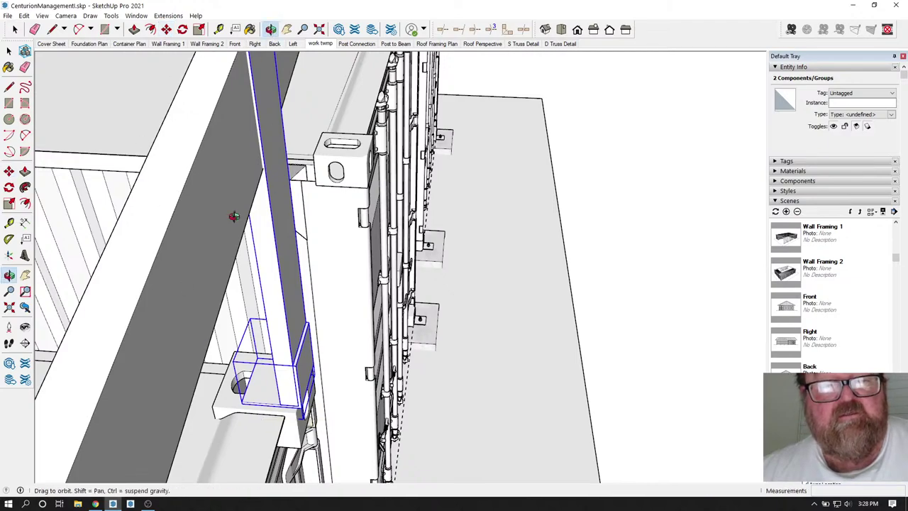
{"action": "left_click_drag", "start_coordinate": [234, 213], "coordinate": [172, 195]}
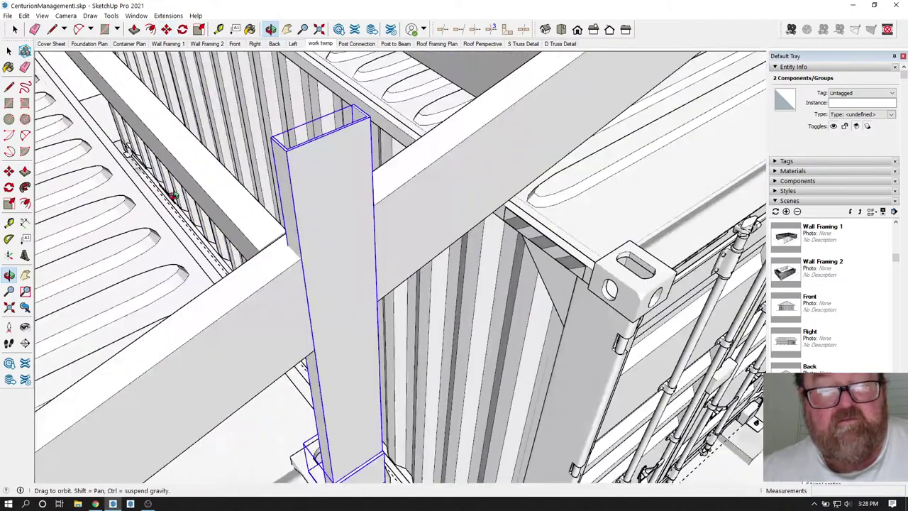
{"action": "scroll", "coordinate": [325, 239], "scroll_direction": "up", "scroll_amount": 8}
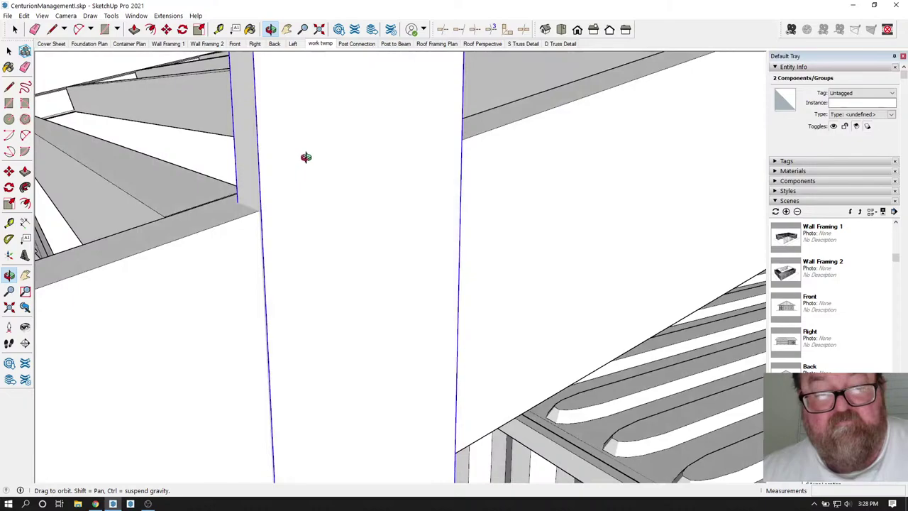
{"action": "mouse_move", "coordinate": [305, 157]}
{"action": "left_mouse_down"}
{"action": "mouse_move", "coordinate": [306, 196]}
{"action": "mouse_move", "coordinate": [345, 218]}
{"action": "mouse_move", "coordinate": [325, 332]}
{"action": "mouse_move", "coordinate": [318, 310]}
{"action": "mouse_move", "coordinate": [334, 290]}
{"action": "mouse_move", "coordinate": [408, 265]}
{"action": "mouse_move", "coordinate": [358, 275]}
{"action": "mouse_move", "coordinate": [264, 266]}
{"action": "left_mouse_up"}
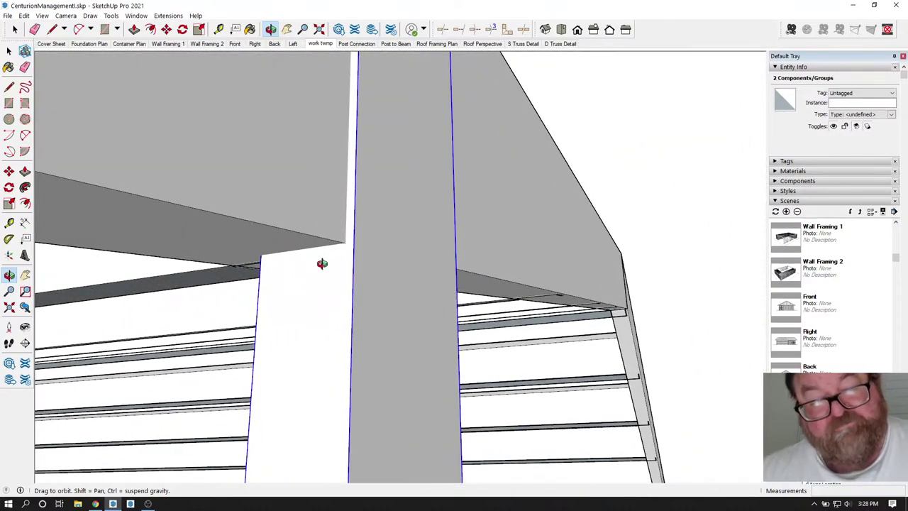
{"action": "left_click_drag", "start_coordinate": [322, 264], "coordinate": [470, 306]}
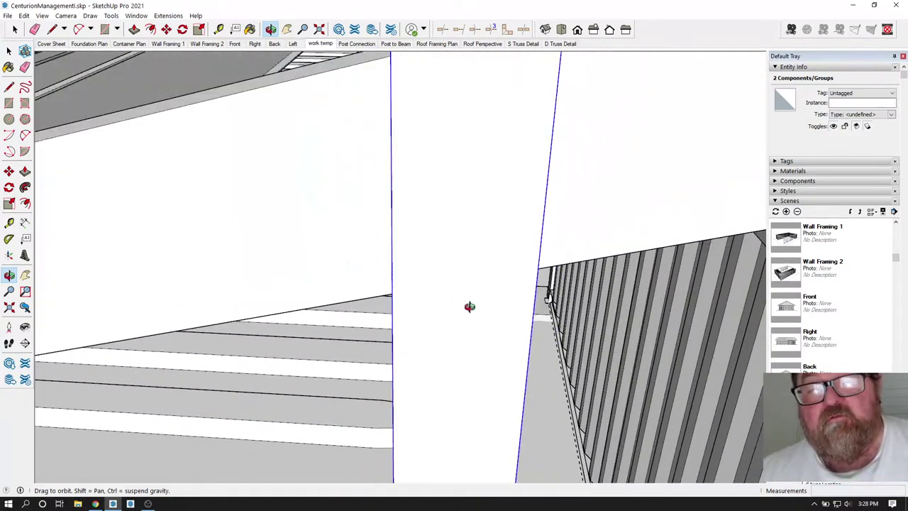
{"action": "scroll", "coordinate": [470, 307], "scroll_direction": "down", "scroll_amount": 6}
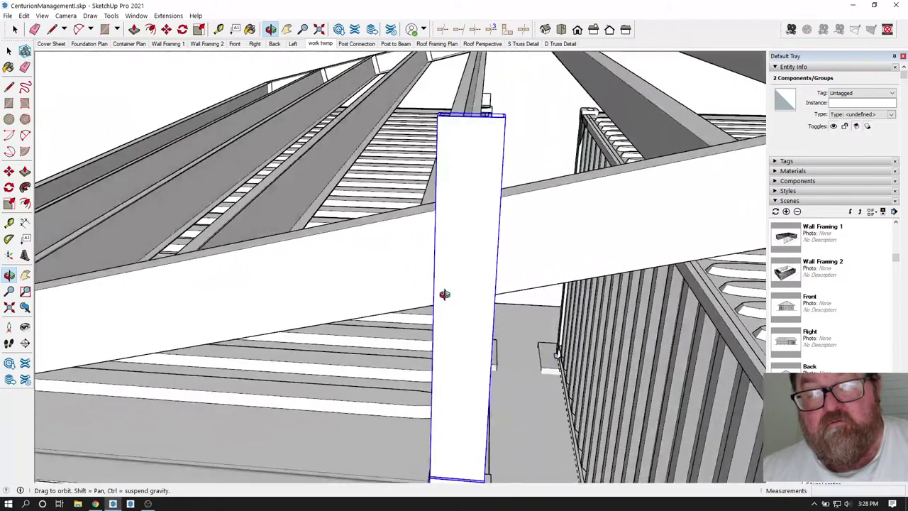
{"action": "scroll", "coordinate": [445, 294], "scroll_direction": "up", "scroll_amount": 8}
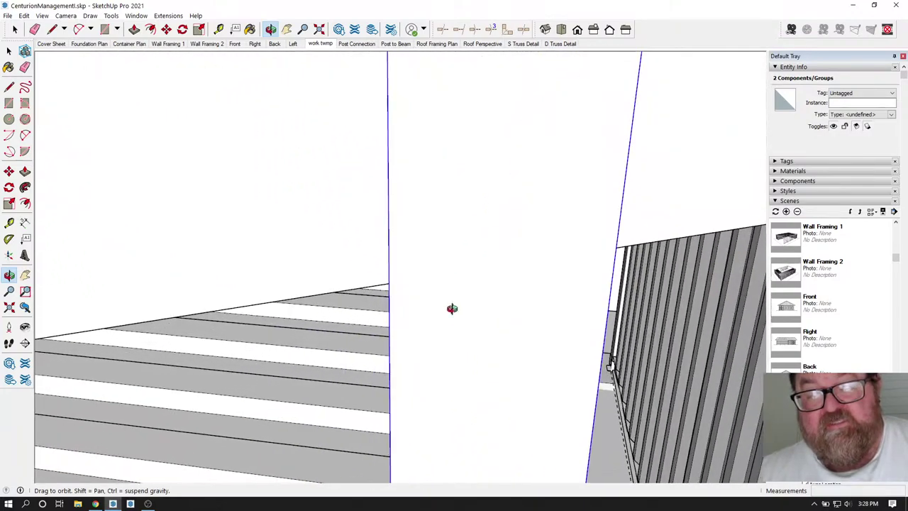
{"action": "left_click_drag", "start_coordinate": [452, 308], "coordinate": [518, 230]}
{"action": "scroll", "coordinate": [462, 302], "scroll_direction": "up", "scroll_amount": 6}
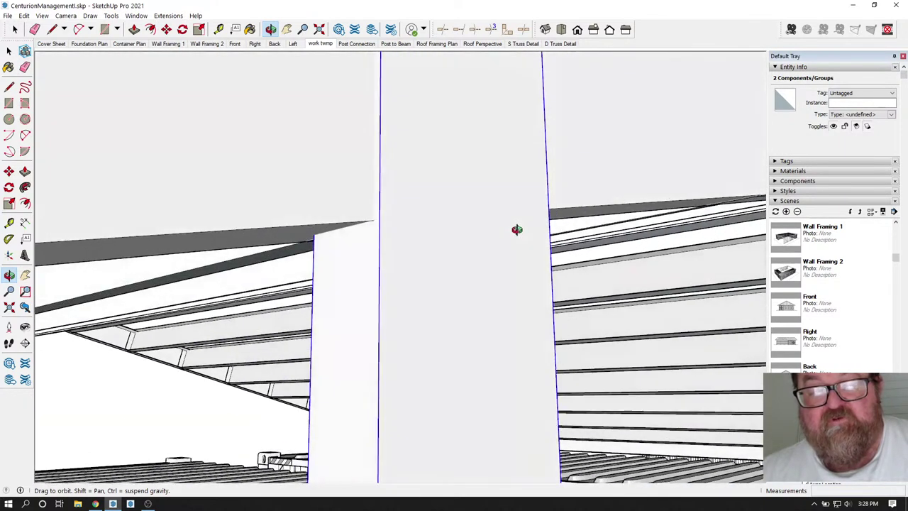
{"action": "left_click_drag", "start_coordinate": [463, 228], "coordinate": [450, 231]}
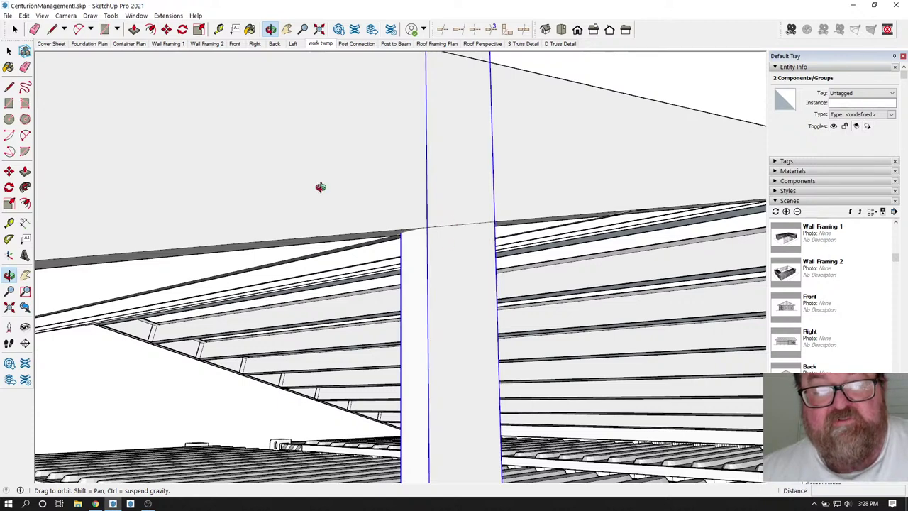
Inside the channel group, draw lines along the roof beam's lower edge across the channel's web and adjoining flange.
{"action": "left_click", "coordinate": [15, 30]}
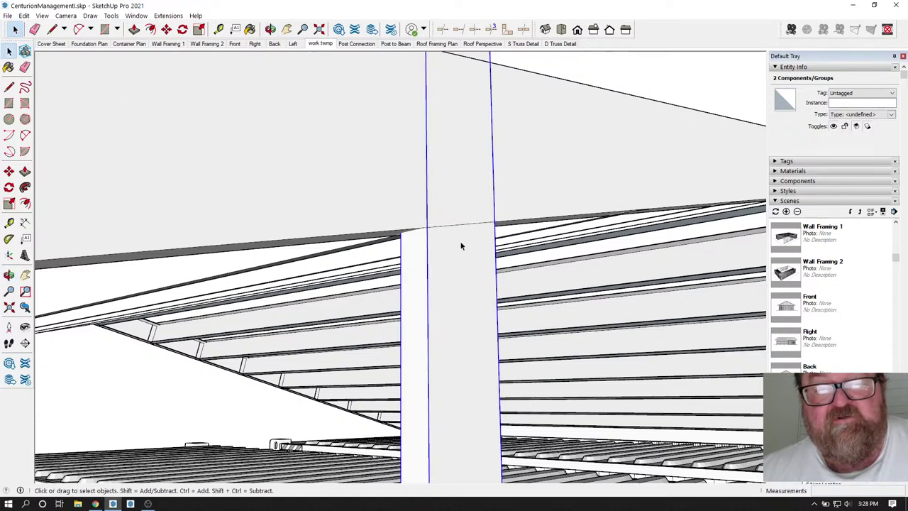
{"action": "double_click", "coordinate": [459, 246]}
{"action": "left_click", "coordinate": [52, 29]}
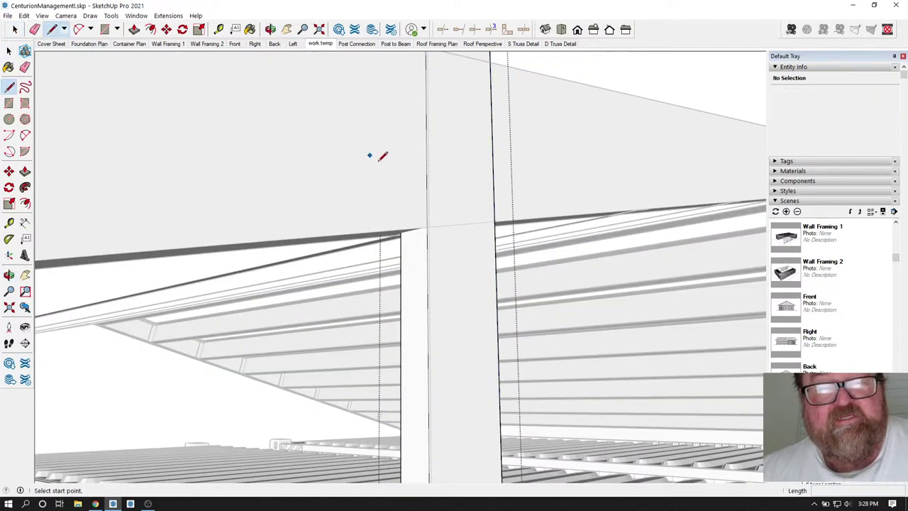
{"action": "scroll", "coordinate": [538, 221], "scroll_direction": "up", "scroll_amount": 4}
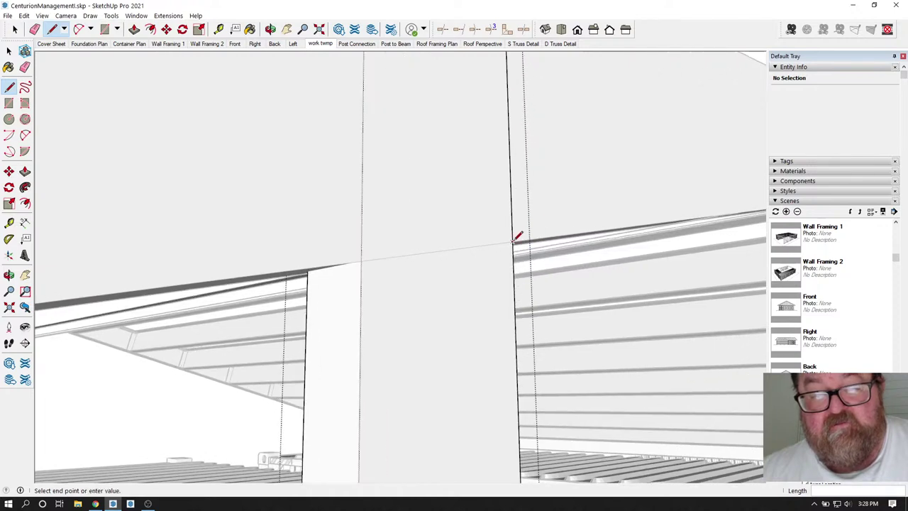
{"action": "left_click", "coordinate": [362, 261]}
{"action": "scroll", "coordinate": [335, 274], "scroll_direction": "up", "scroll_amount": 4}
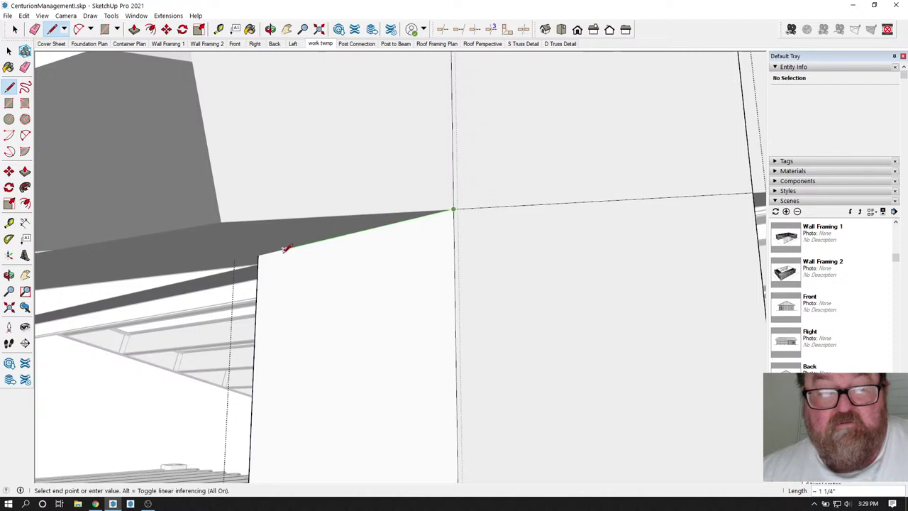
{"action": "left_click", "coordinate": [258, 255]}
{"action": "scroll", "coordinate": [355, 280], "scroll_direction": "down", "scroll_amount": 1}
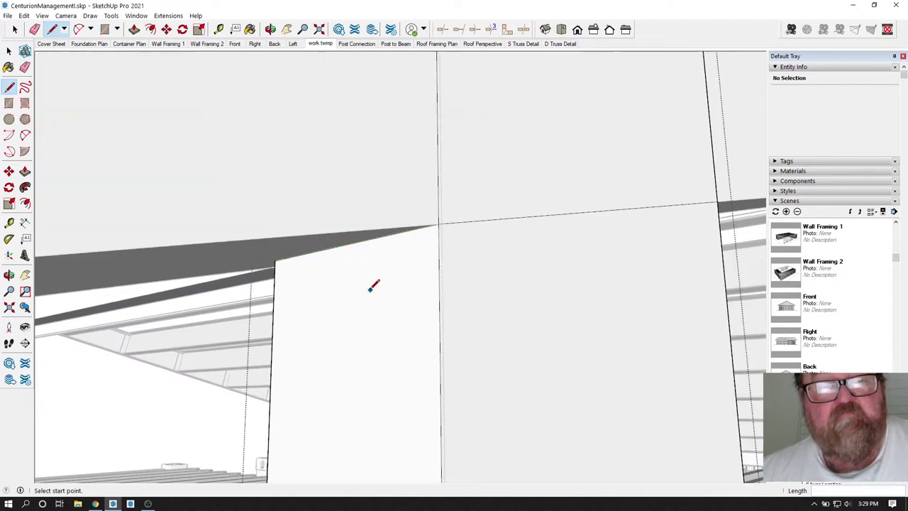
Try to push the channel's web face above the beam's lower edge inward 1/8" to remove that portion.
{"action": "key", "text": "space"}
{"action": "left_click", "coordinate": [502, 152]}
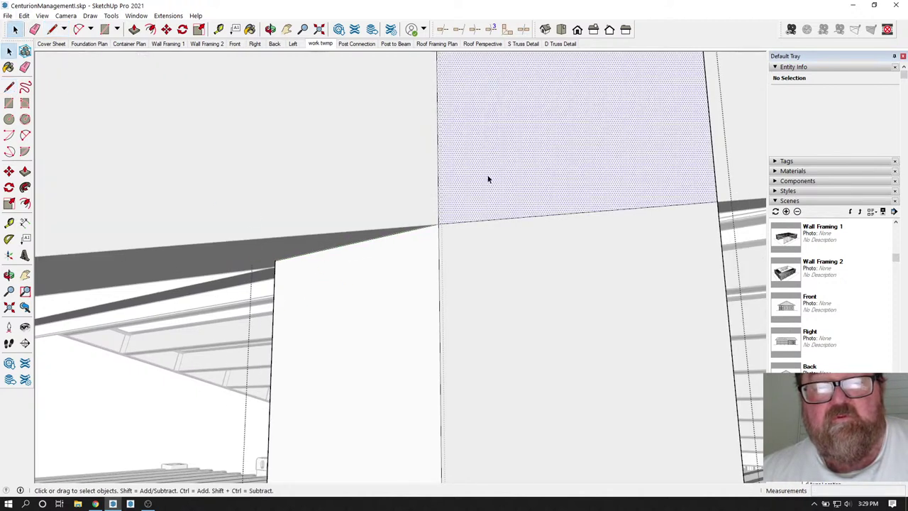
{"action": "middle_click_drag", "start_coordinate": [487, 178], "coordinate": [475, 346]}
{"action": "scroll", "coordinate": [475, 346], "scroll_direction": "down", "scroll_amount": 2}
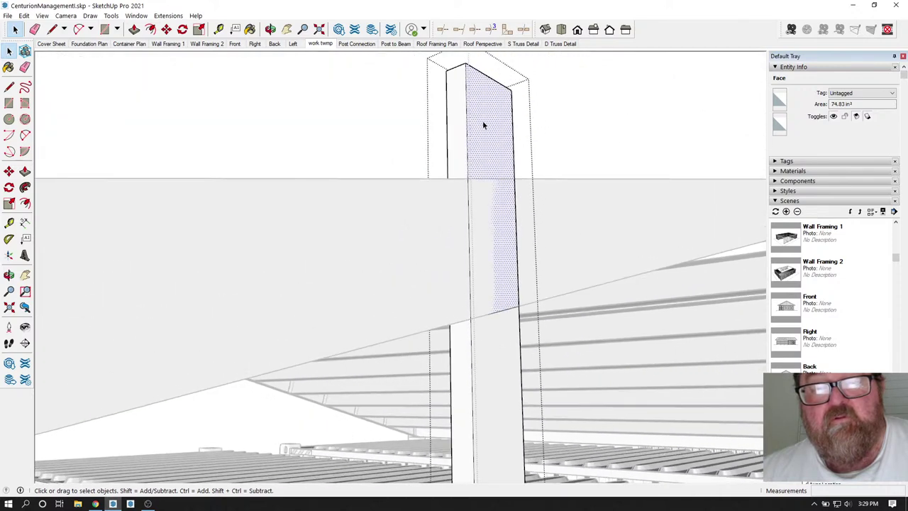
{"action": "scroll", "coordinate": [483, 122], "scroll_direction": "up", "scroll_amount": 2}
{"action": "left_click", "coordinate": [134, 29]}
{"action": "left_click", "coordinate": [474, 100]}
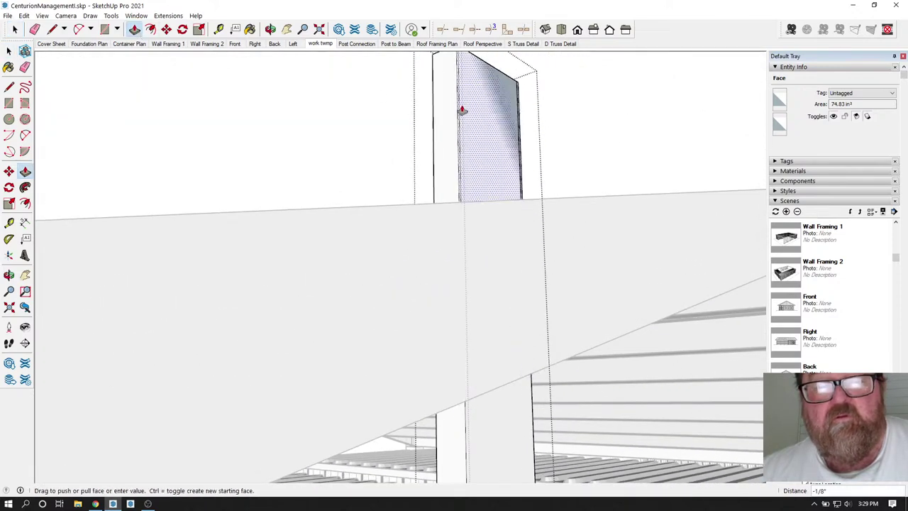
{"action": "left_click", "coordinate": [445, 118]}
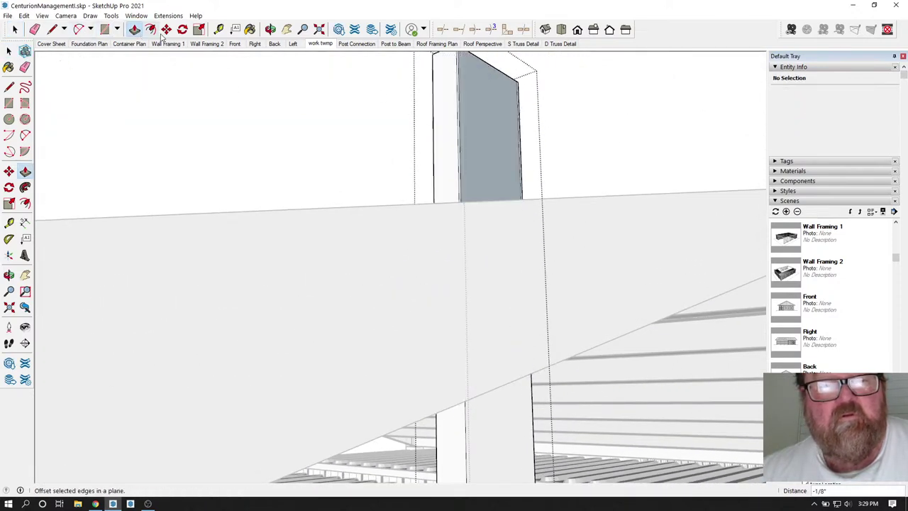
Draw a line along the roof beam's lower edge across the outer face of the channel's other flange.
{"action": "left_click", "coordinate": [270, 30]}
{"action": "left_click_drag", "start_coordinate": [433, 283], "coordinate": [213, 227]}
{"action": "left_click", "coordinate": [51, 29]}
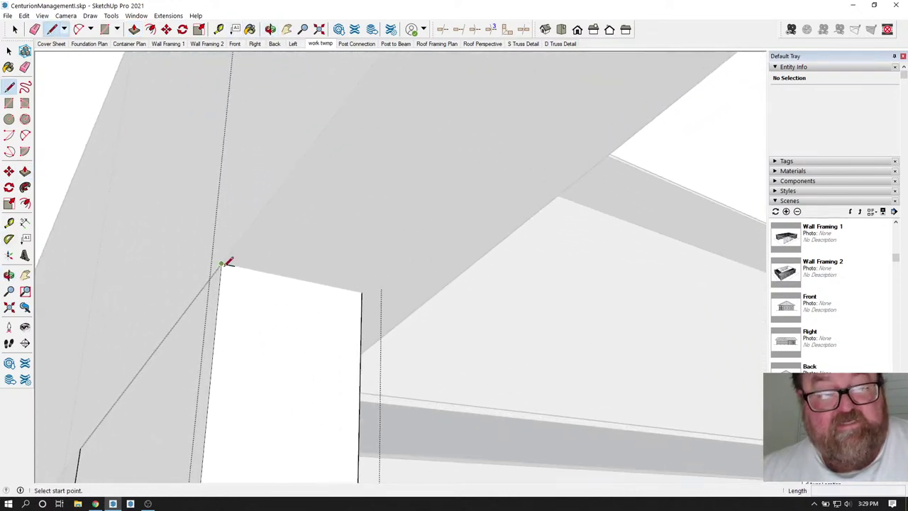
{"action": "left_click", "coordinate": [221, 264]}
{"action": "left_click", "coordinate": [363, 290]}
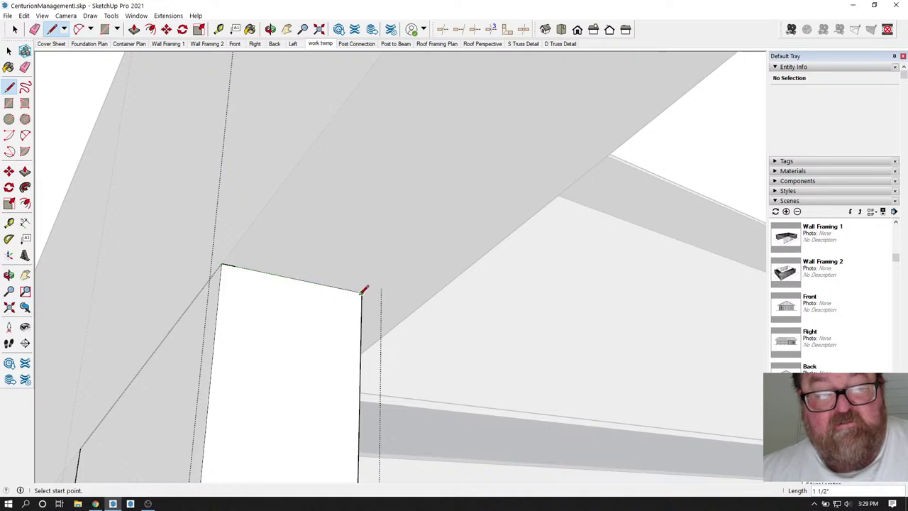
Try to trim the channel by erasing all its edges above the roof beam's lower edge.
{"action": "left_click", "coordinate": [270, 29]}
{"action": "left_click_drag", "start_coordinate": [313, 134], "coordinate": [396, 311]}
{"action": "left_click", "coordinate": [34, 29]}
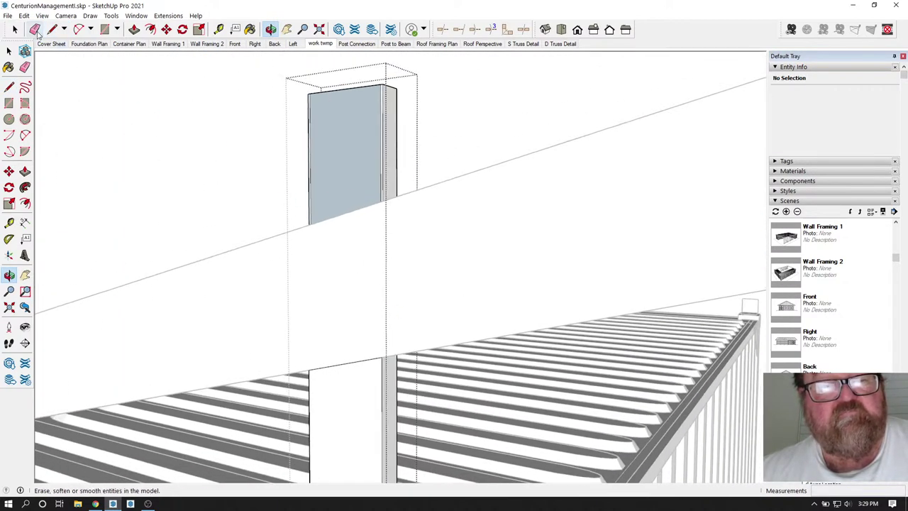
{"action": "left_click_drag", "start_coordinate": [284, 112], "coordinate": [413, 103]}
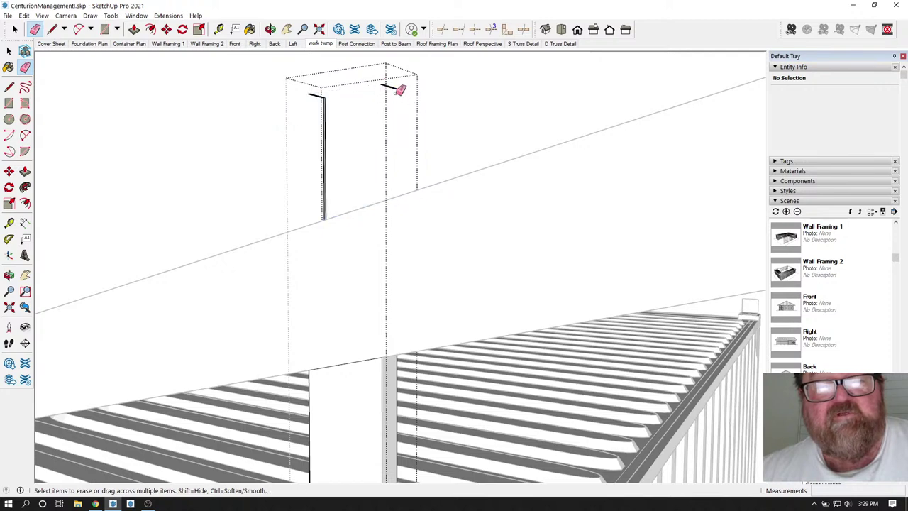
{"action": "left_click_drag", "start_coordinate": [364, 85], "coordinate": [389, 87]}
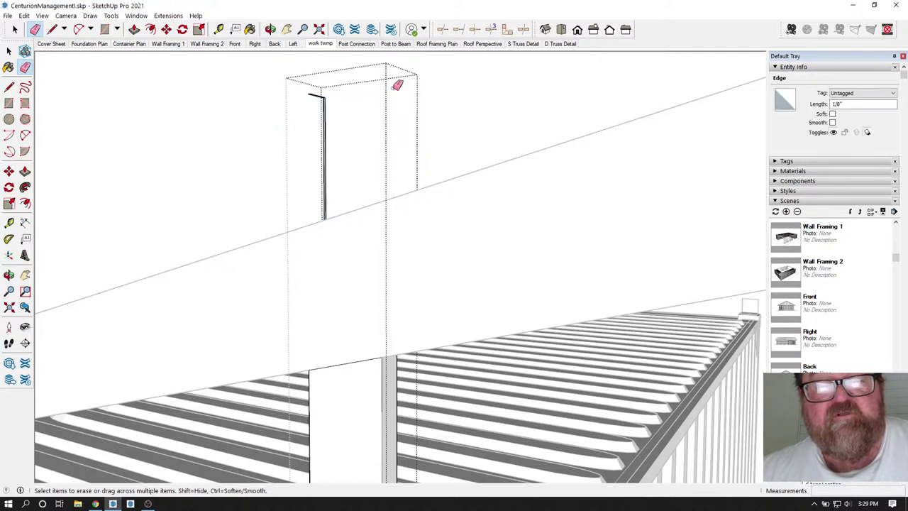
{"action": "left_click_drag", "start_coordinate": [323, 93], "coordinate": [329, 103]}
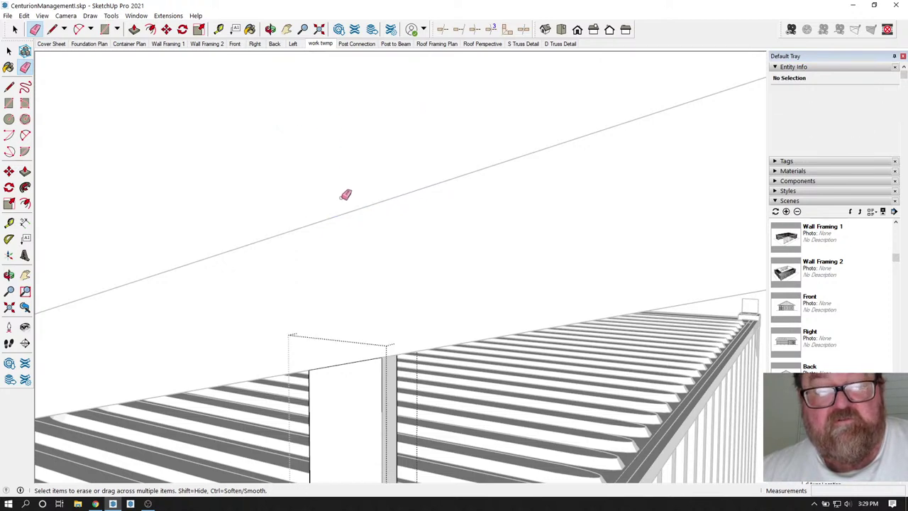
Draw lines along the beam's underside across one outer flange face and both flange tips, erasing the line bridging the gap between them.
{"action": "left_click", "coordinate": [271, 30]}
{"action": "left_click_drag", "start_coordinate": [377, 330], "coordinate": [213, 347]}
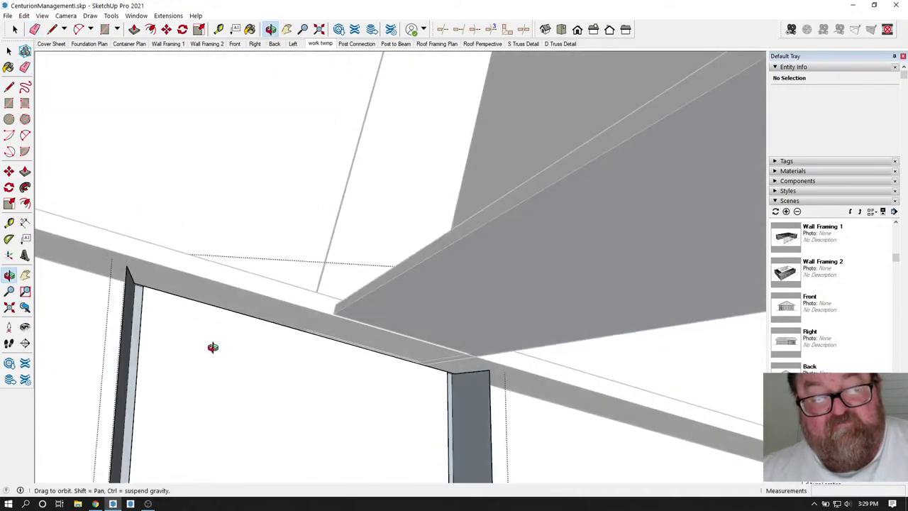
{"action": "left_click_drag", "start_coordinate": [241, 304], "coordinate": [219, 267]}
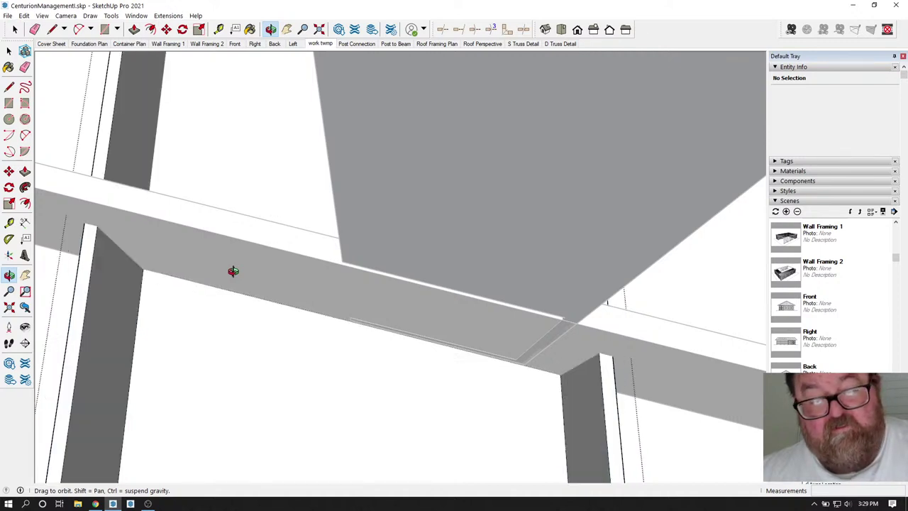
{"action": "left_click_drag", "start_coordinate": [200, 273], "coordinate": [136, 263]}
{"action": "left_click_drag", "start_coordinate": [260, 304], "coordinate": [569, 319]}
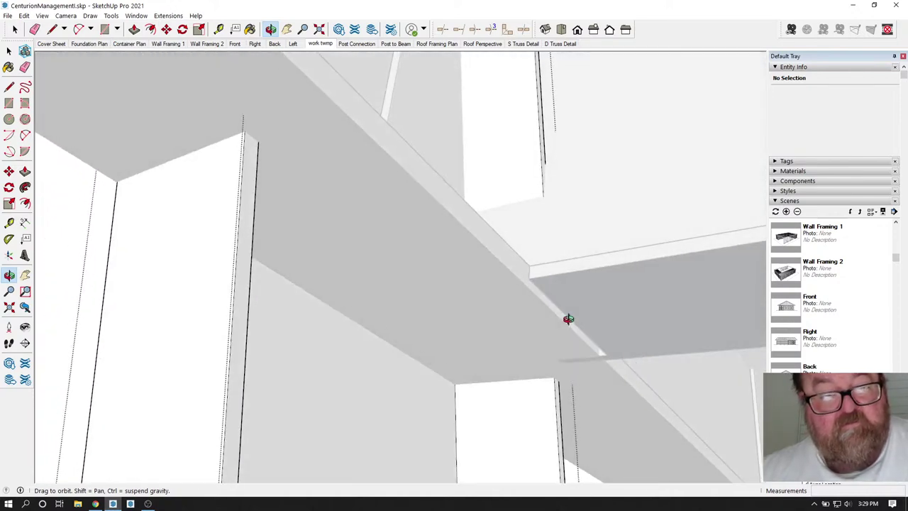
{"action": "left_click", "coordinate": [52, 29]}
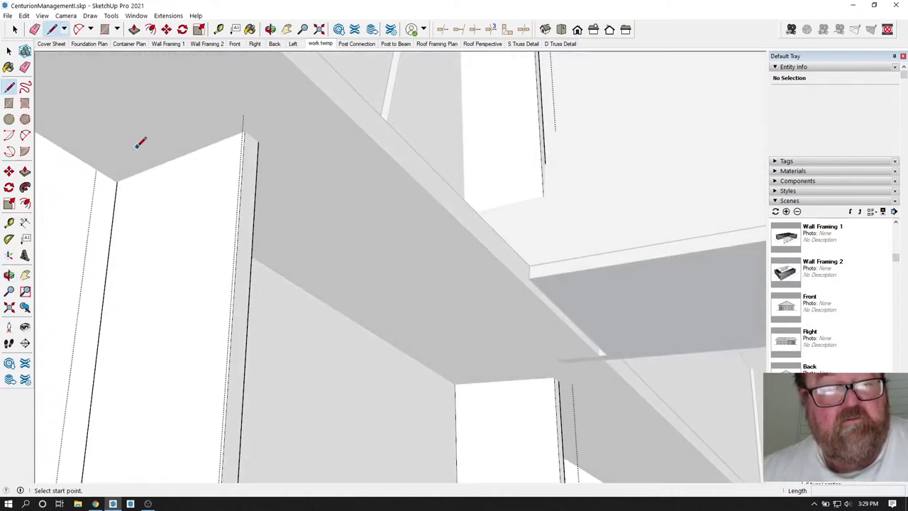
{"action": "left_click", "coordinate": [117, 181]}
{"action": "left_click", "coordinate": [244, 130]}
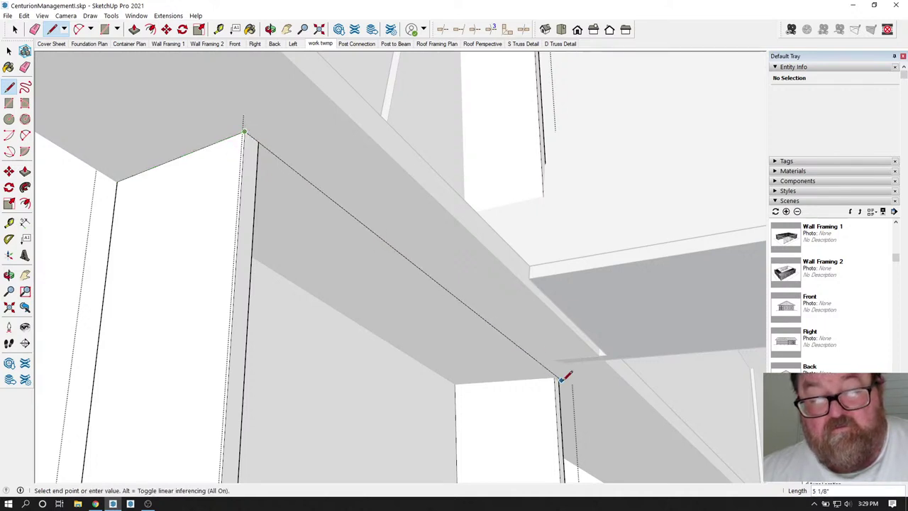
{"action": "left_click", "coordinate": [559, 381]}
{"action": "left_click", "coordinate": [34, 29]}
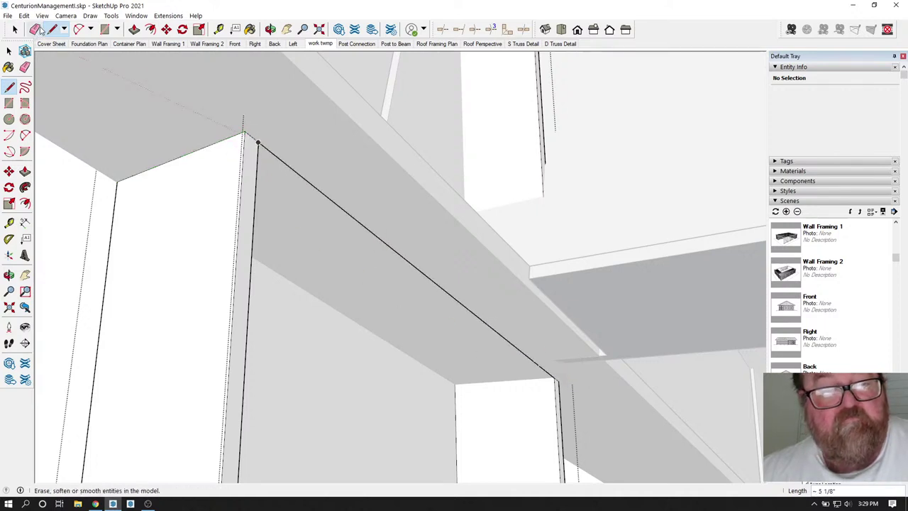
{"action": "left_click", "coordinate": [277, 158]}
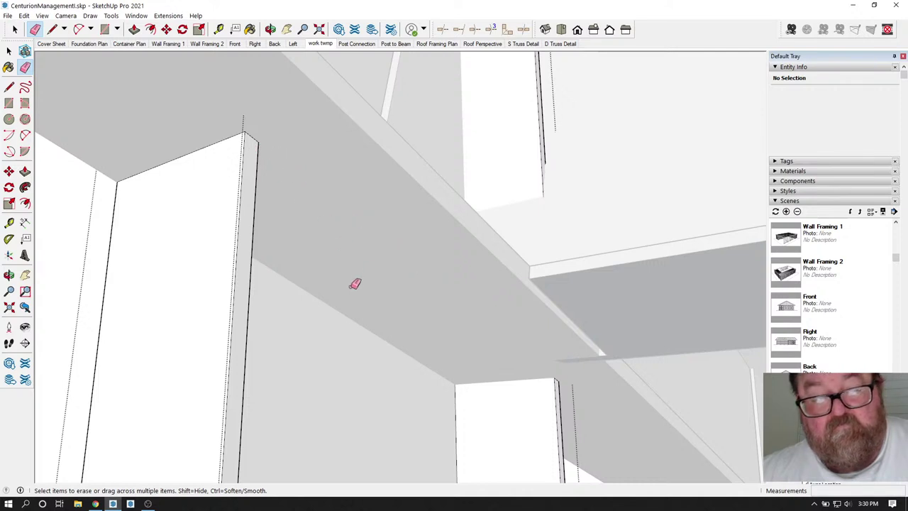
Draw lines along the roof beam's underside across the inner faces of both flanges and the web.
{"action": "left_click", "coordinate": [52, 29]}
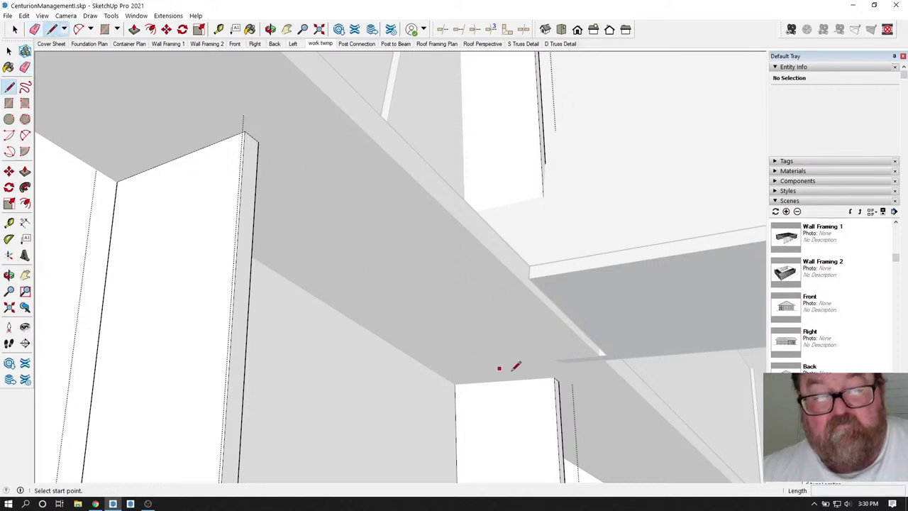
{"action": "left_click", "coordinate": [555, 377]}
{"action": "left_click", "coordinate": [457, 383]}
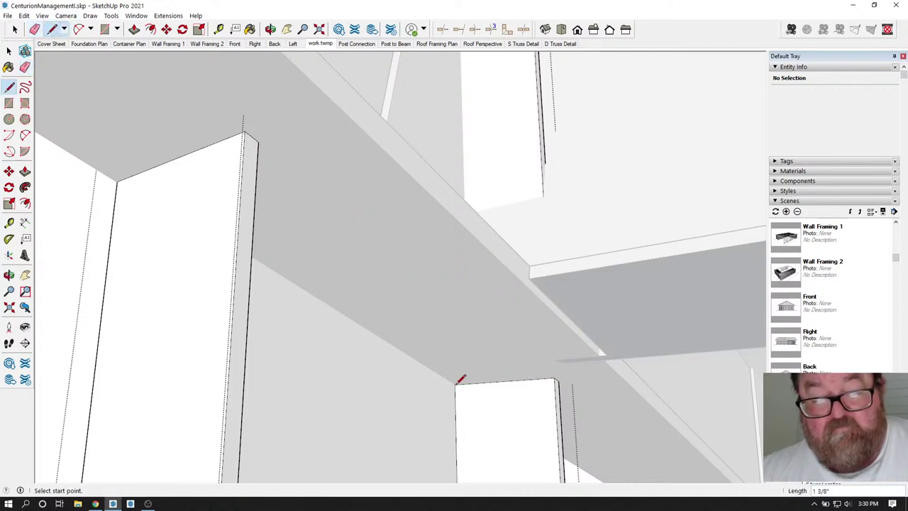
{"action": "left_click", "coordinate": [270, 29]}
{"action": "left_click_drag", "start_coordinate": [432, 284], "coordinate": [180, 282]}
{"action": "right_click", "coordinate": [180, 282]}
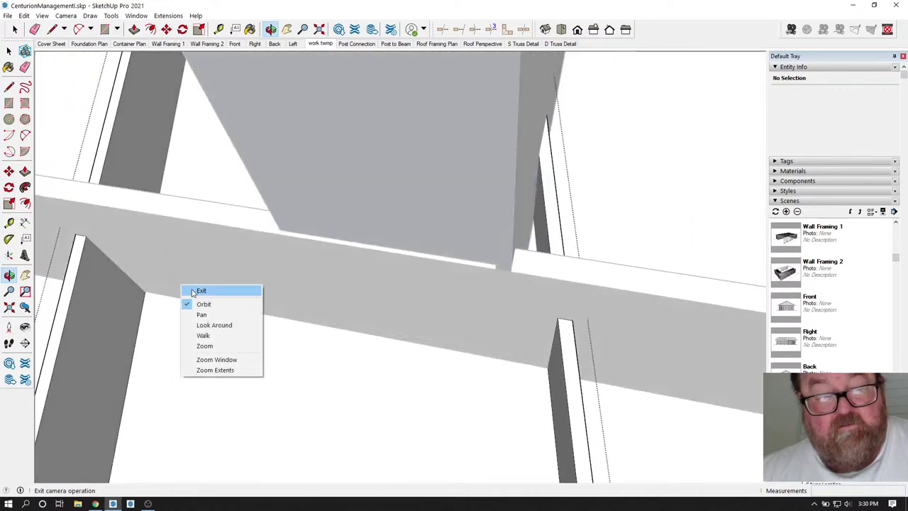
{"action": "left_click", "coordinate": [201, 289]}
{"action": "left_click", "coordinate": [547, 366]}
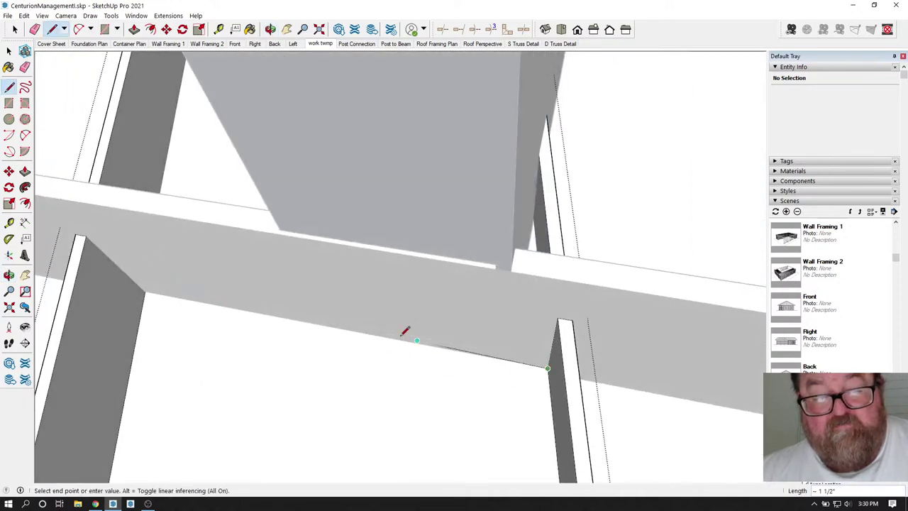
{"action": "left_click", "coordinate": [145, 290]}
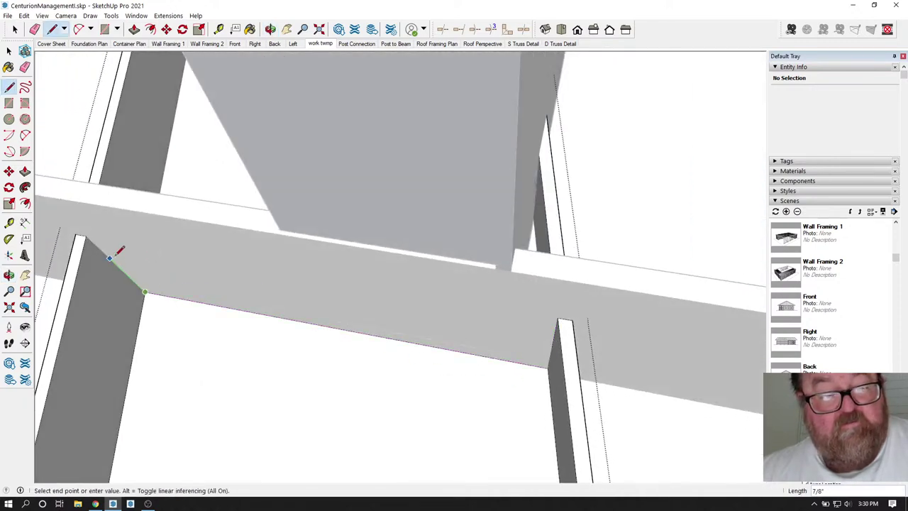
{"action": "left_click", "coordinate": [86, 237]}
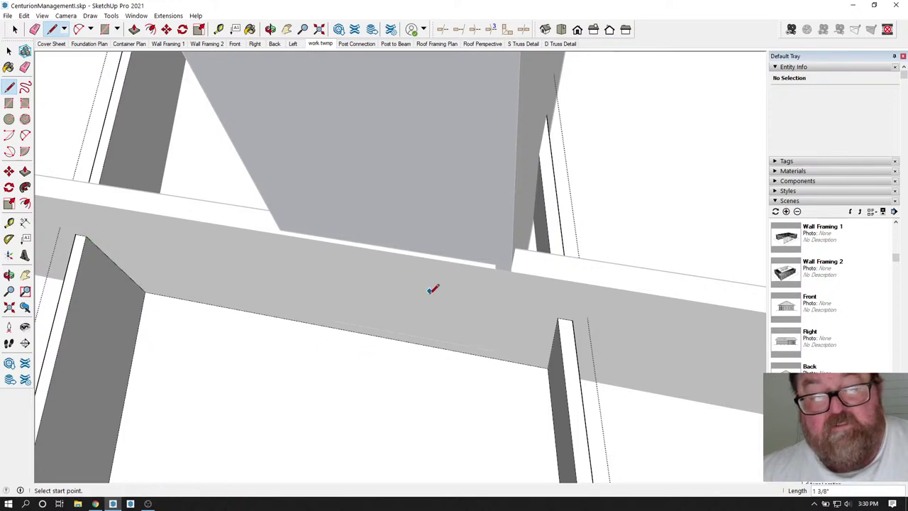
Draw lines along the roof beam's lower edge across the remaining outer flange face and the web's outer face.
{"action": "left_click", "coordinate": [270, 29]}
{"action": "left_click_drag", "start_coordinate": [506, 282], "coordinate": [303, 275]}
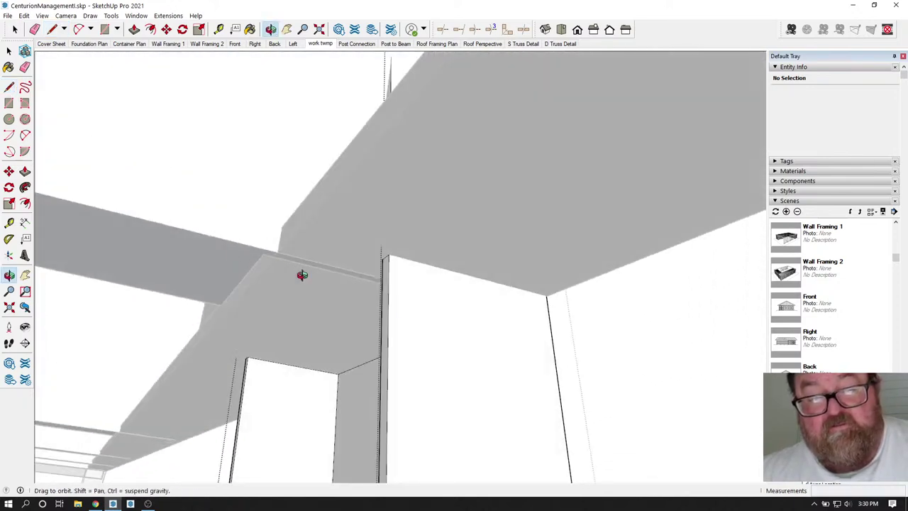
{"action": "left_click", "coordinate": [51, 29]}
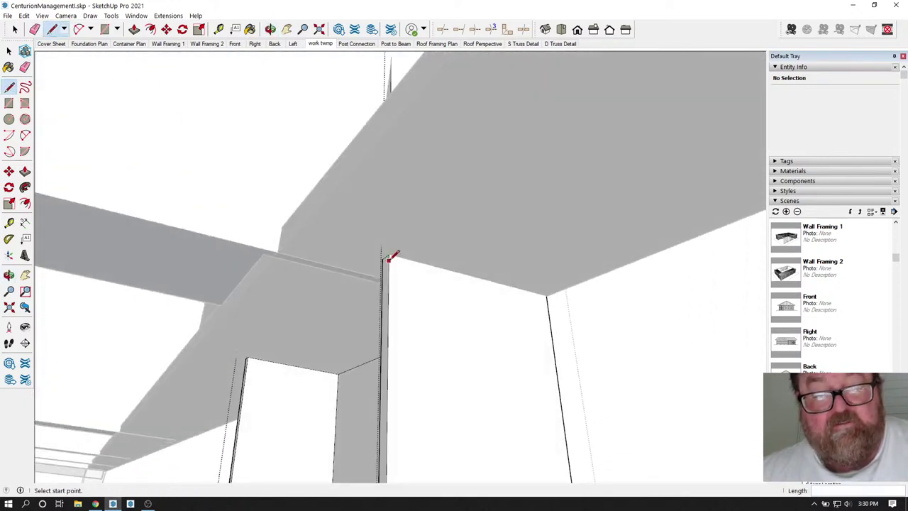
{"action": "key", "text": "Escape"}
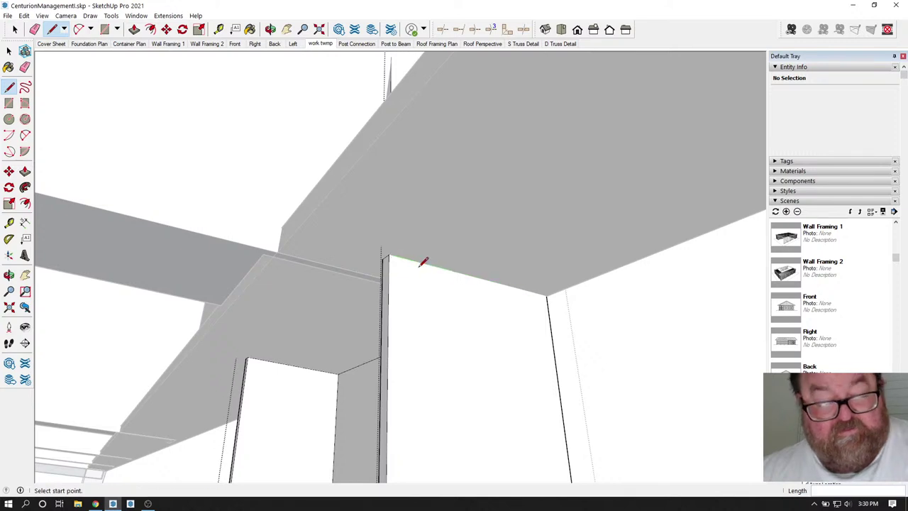
{"action": "left_click", "coordinate": [389, 254]}
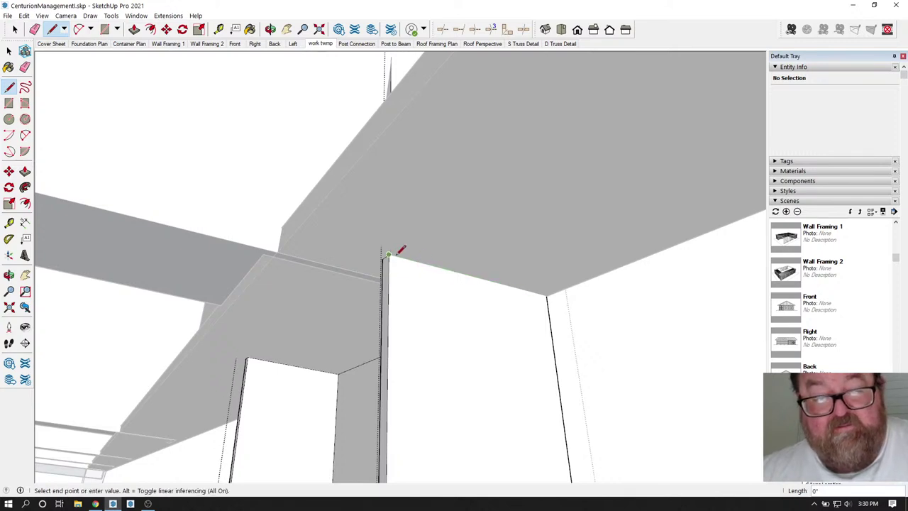
{"action": "left_click", "coordinate": [547, 294]}
{"action": "left_click", "coordinate": [271, 29]}
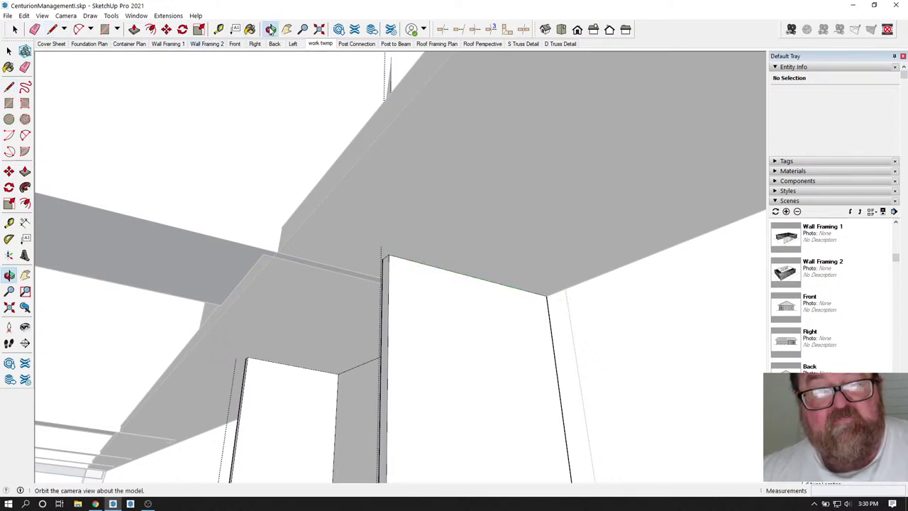
{"action": "mouse_move", "coordinate": [305, 206]}
{"action": "left_mouse_down"}
{"action": "mouse_move", "coordinate": [260, 246]}
{"action": "mouse_move", "coordinate": [123, 280]}
{"action": "left_mouse_up"}
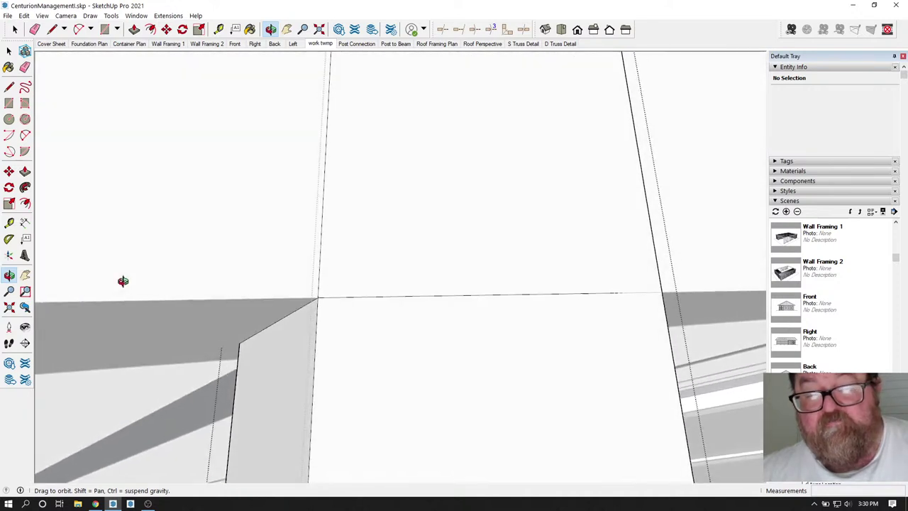
{"action": "left_click", "coordinate": [52, 29]}
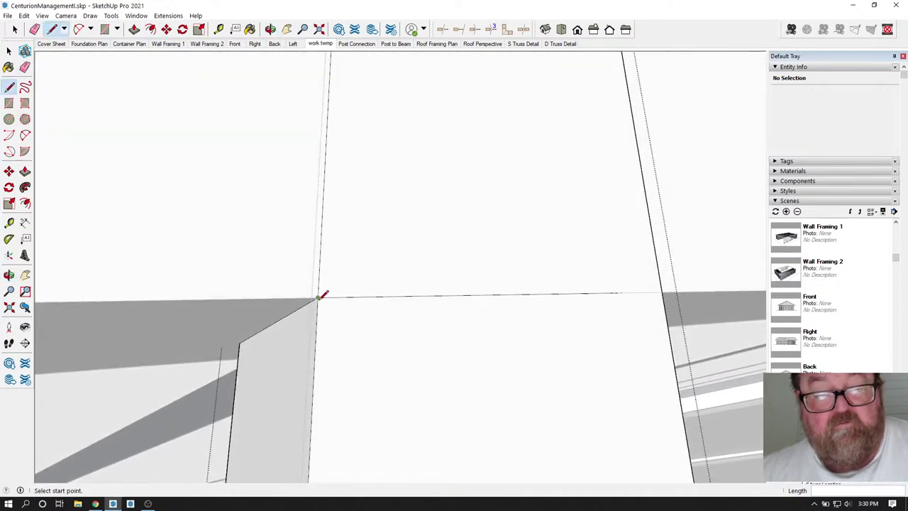
{"action": "left_click", "coordinate": [664, 291]}
Erase the channel's web and flange edges projecting above the cut line at the roof beam.
{"action": "scroll", "coordinate": [598, 331], "scroll_direction": "up", "scroll_amount": 5}
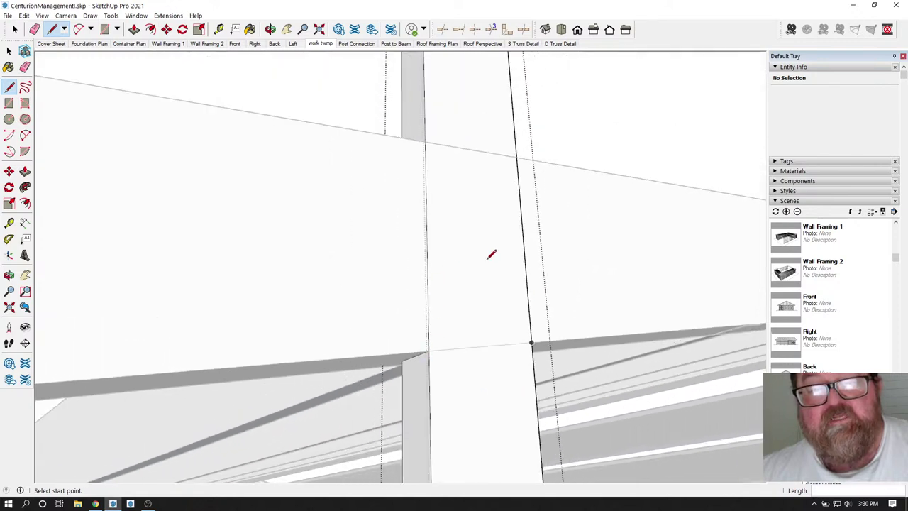
{"action": "left_click", "coordinate": [34, 31]}
{"action": "mouse_move", "coordinate": [356, 103]}
{"action": "left_mouse_down"}
{"action": "mouse_move", "coordinate": [529, 116]}
{"action": "mouse_move", "coordinate": [346, 94]}
{"action": "mouse_move", "coordinate": [519, 119]}
{"action": "left_mouse_up"}
{"action": "scroll", "coordinate": [509, 123], "scroll_direction": "down", "scroll_amount": 3}
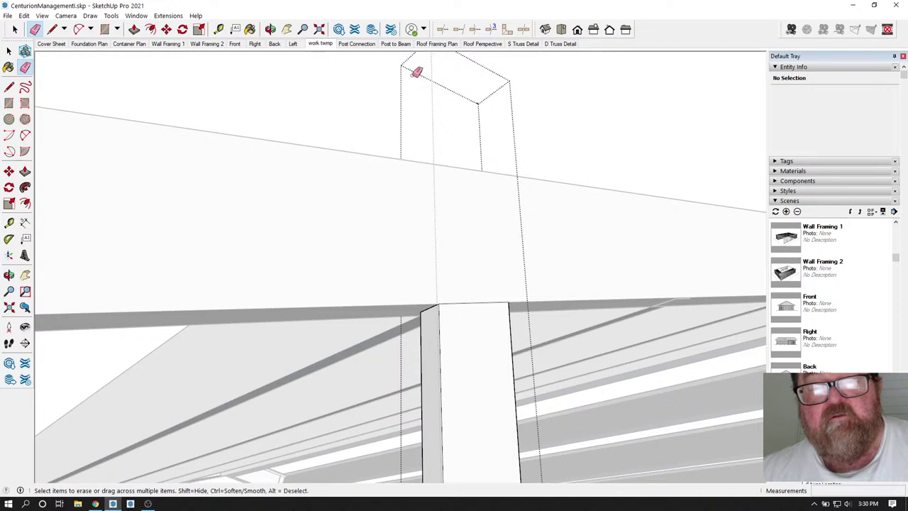
{"action": "left_click_drag", "start_coordinate": [417, 73], "coordinate": [428, 73]}
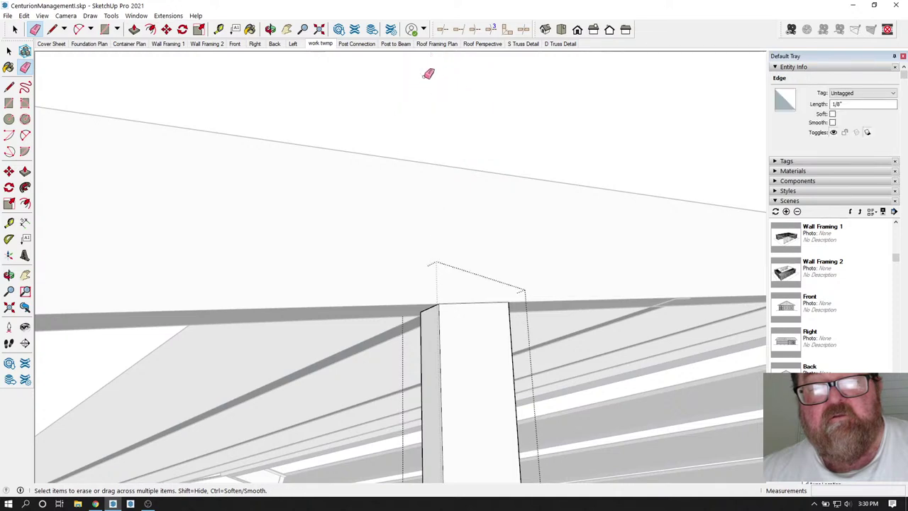
Examine from below how the channel's trimmed end meets the underside of the roof beam.
{"action": "left_click", "coordinate": [270, 30]}
{"action": "left_click_drag", "start_coordinate": [305, 101], "coordinate": [455, 356]}
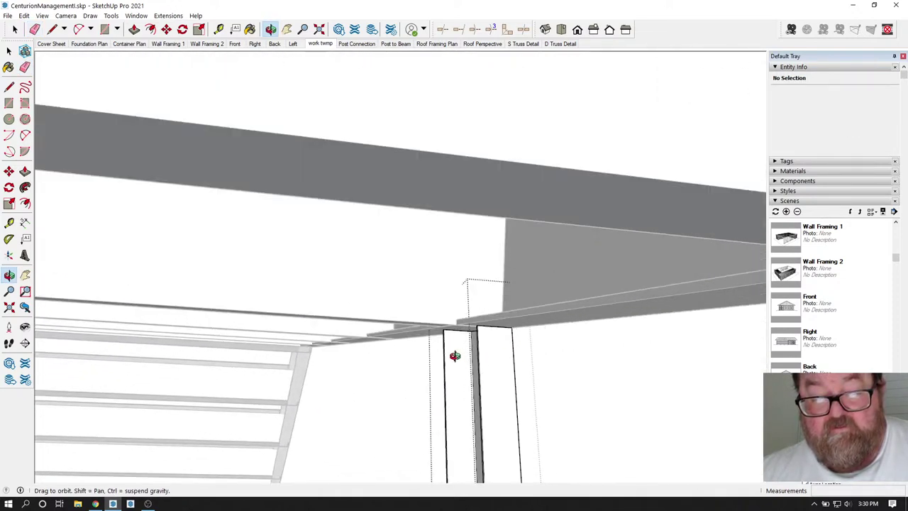
{"action": "scroll", "coordinate": [479, 339], "scroll_direction": "up", "scroll_amount": 6}
{"action": "left_click_drag", "start_coordinate": [485, 324], "coordinate": [698, 338]}
{"action": "scroll", "coordinate": [519, 348], "scroll_direction": "up", "scroll_amount": 3}
{"action": "scroll", "coordinate": [428, 254], "scroll_direction": "down", "scroll_amount": 3}
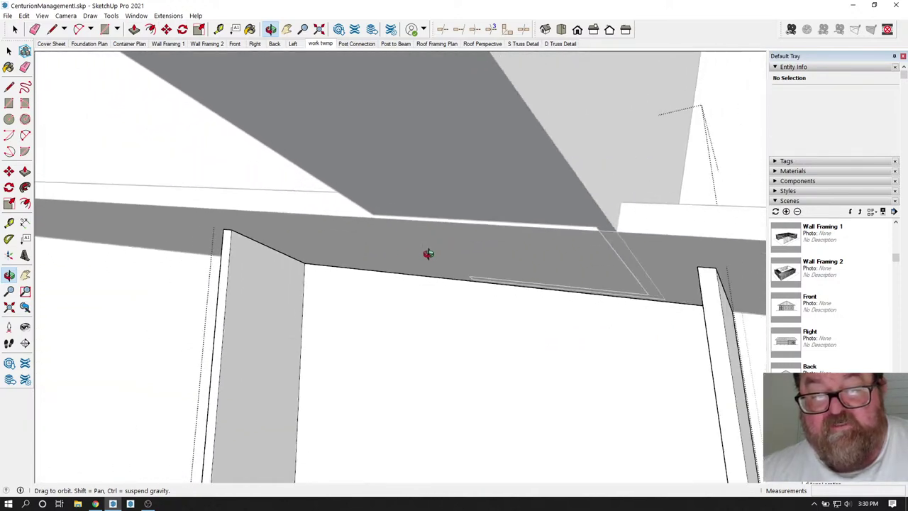
Place a guide 1/8 inch below the top edge of the channel's web and draw a line along it between the flanges.
{"action": "left_click_drag", "start_coordinate": [429, 253], "coordinate": [170, 132]}
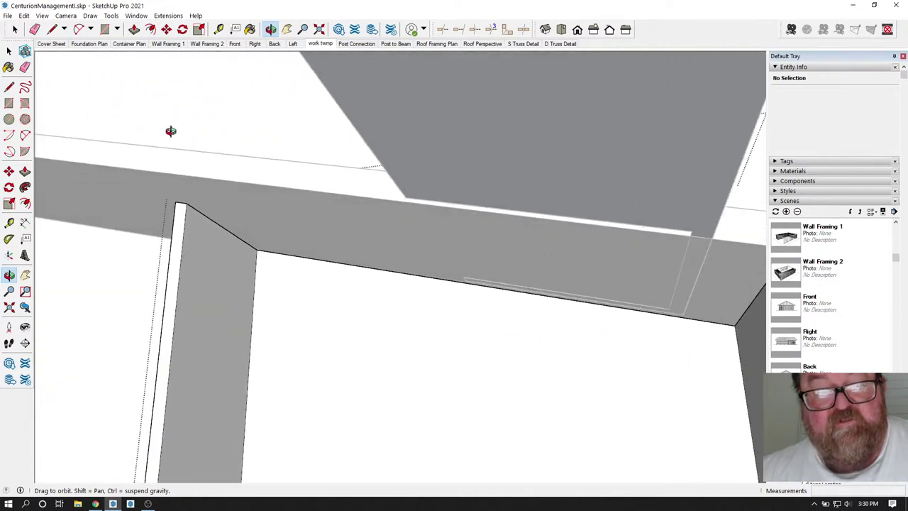
{"action": "left_click", "coordinate": [219, 29]}
{"action": "scroll", "coordinate": [309, 256], "scroll_direction": "up", "scroll_amount": 2}
{"action": "left_click", "coordinate": [312, 250]}
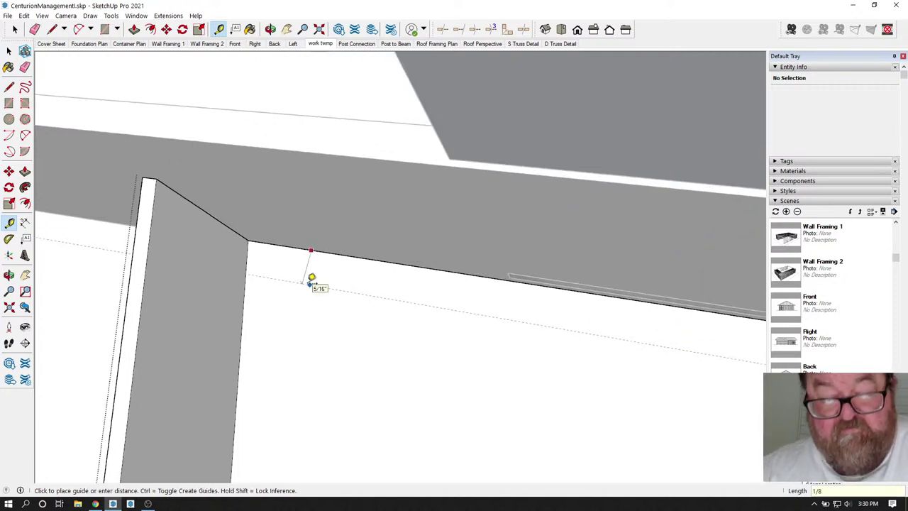
{"action": "key", "text": "Return"}
{"action": "left_click", "coordinate": [52, 29]}
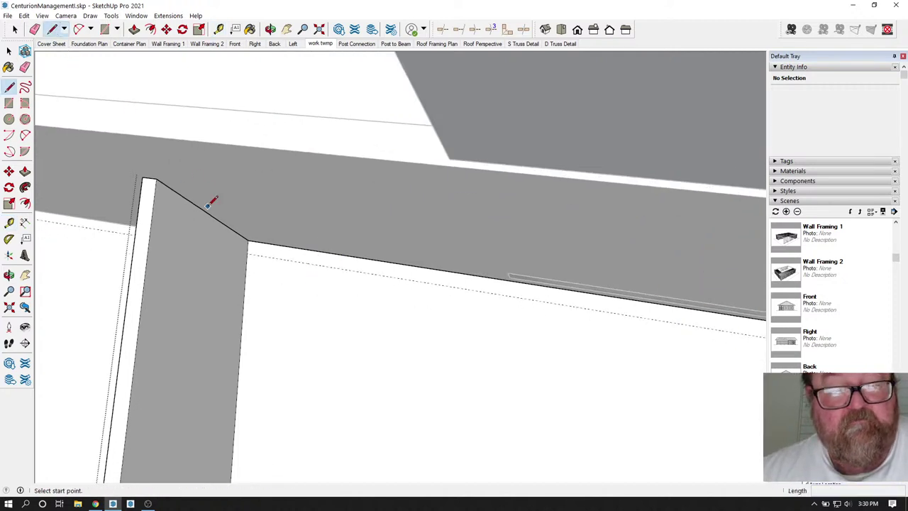
{"action": "scroll", "coordinate": [250, 249], "scroll_direction": "down", "scroll_amount": 1}
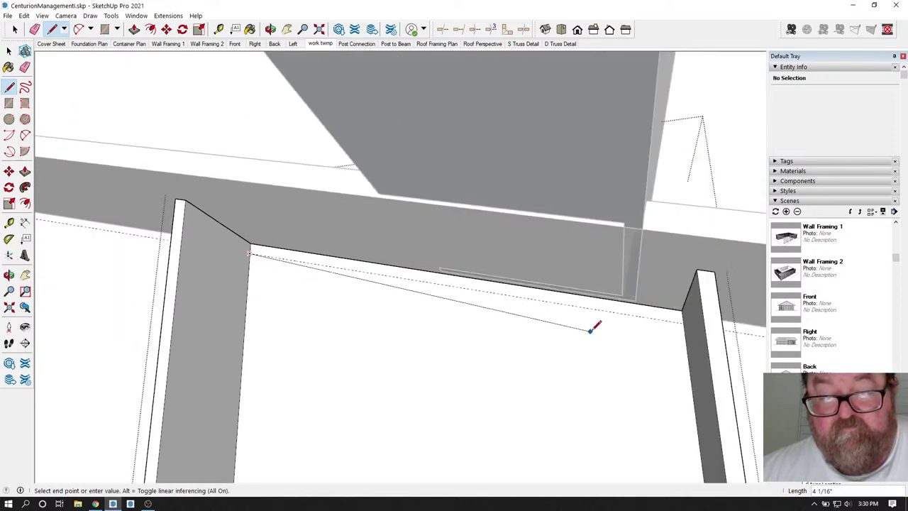
{"action": "left_click", "coordinate": [685, 321]}
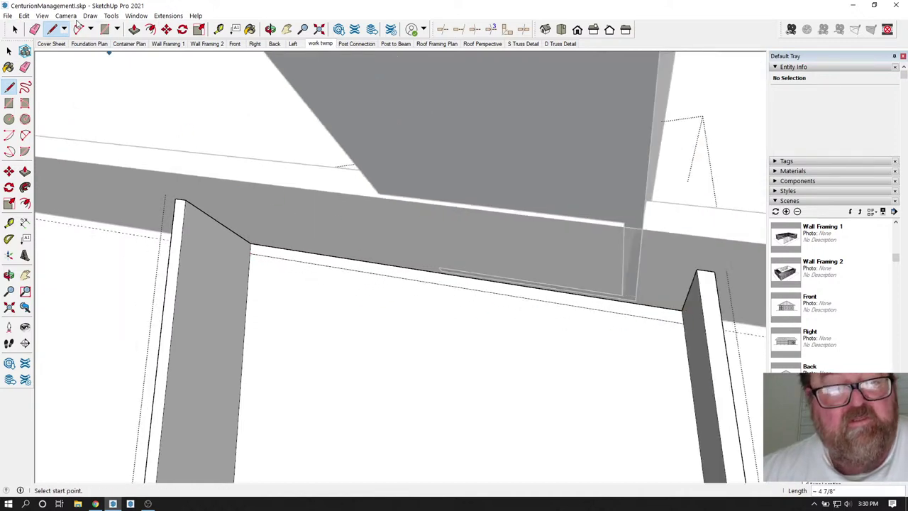
Push/Pull the narrow strip at the top of the web out to the flange edges to form a cap plate.
{"action": "key", "text": "p"}
{"action": "left_click_drag", "start_coordinate": [272, 252], "coordinate": [192, 229]}
{"action": "left_click", "coordinate": [270, 29]}
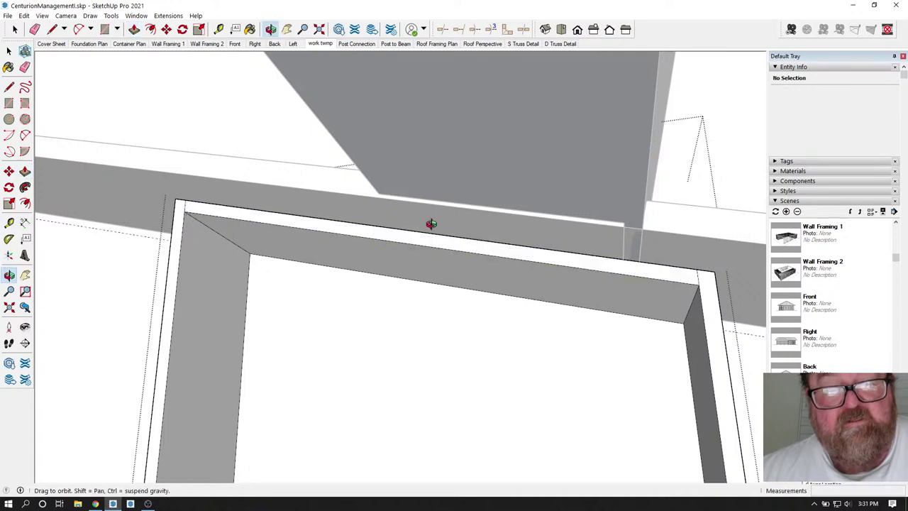
{"action": "left_click_drag", "start_coordinate": [426, 203], "coordinate": [380, 247]}
{"action": "left_click_drag", "start_coordinate": [486, 226], "coordinate": [350, 300]}
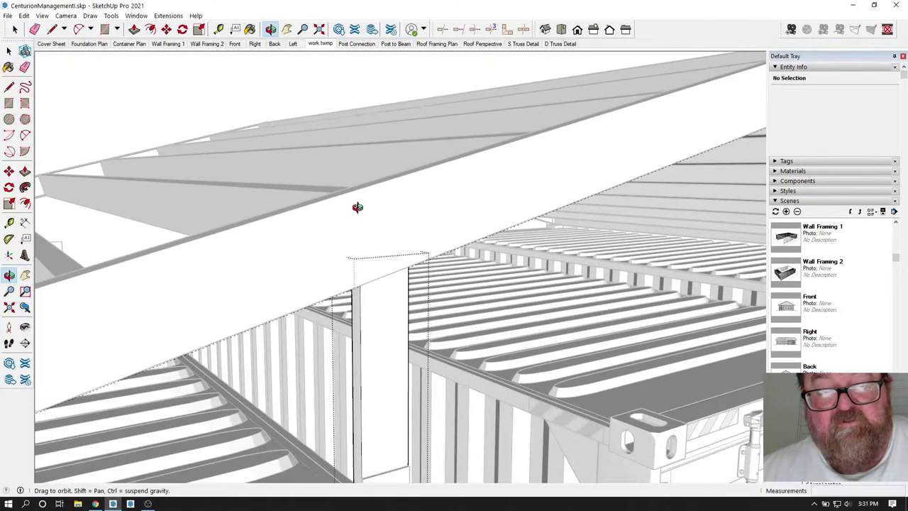
Turn the finished channel post group into a component named riser.
{"action": "left_click_drag", "start_coordinate": [401, 250], "coordinate": [305, 359]}
{"action": "left_click", "coordinate": [15, 30]}
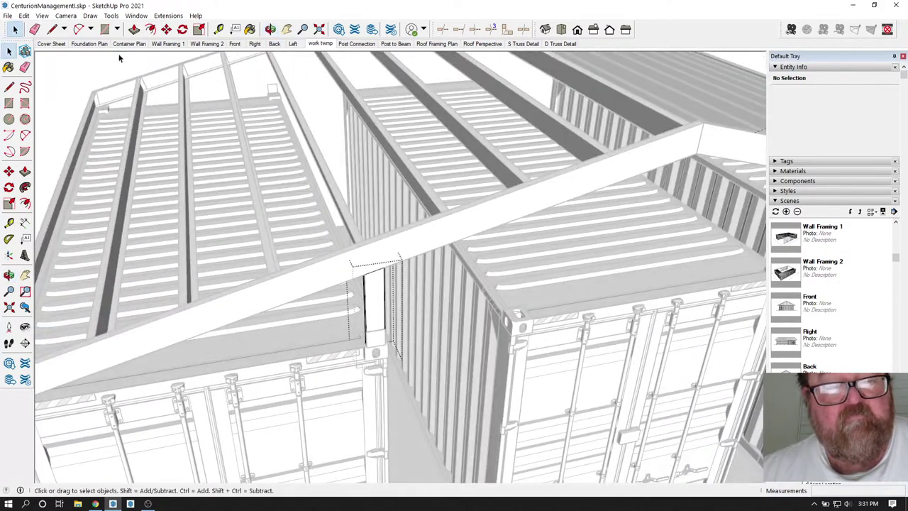
{"action": "scroll", "coordinate": [374, 292], "scroll_direction": "up", "scroll_amount": 4}
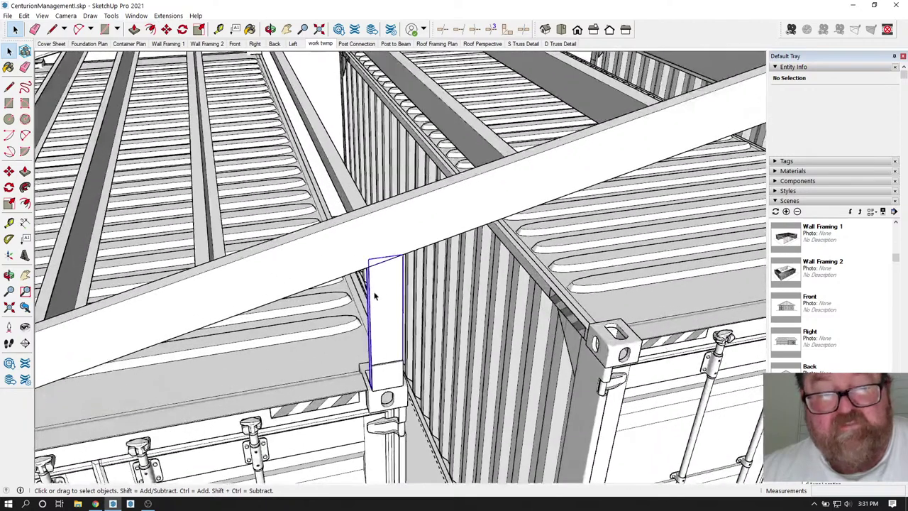
{"action": "right_click", "coordinate": [376, 297]}
{"action": "left_click", "coordinate": [389, 377]}
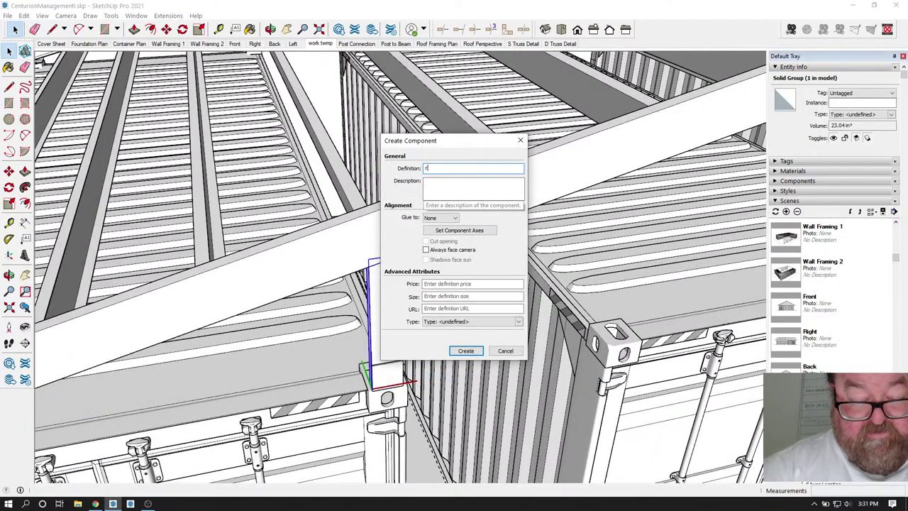
{"action": "type", "text": "riser"}
{"action": "key", "text": "Return"}
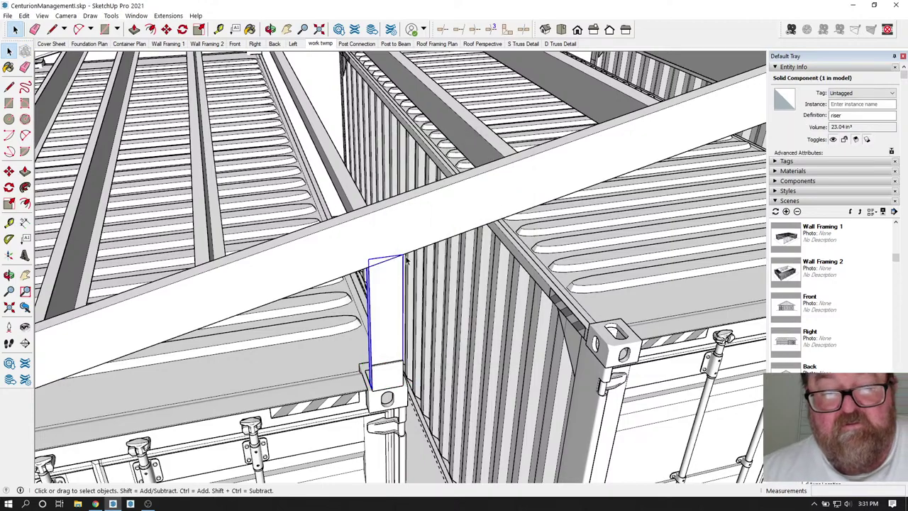
Copy the riser and its top bracket across the building to the inner front corner of the opposite outer container.
{"action": "scroll", "coordinate": [377, 355], "scroll_direction": "up", "scroll_amount": 3}
{"action": "scroll", "coordinate": [243, 336], "scroll_direction": "down", "scroll_amount": 7}
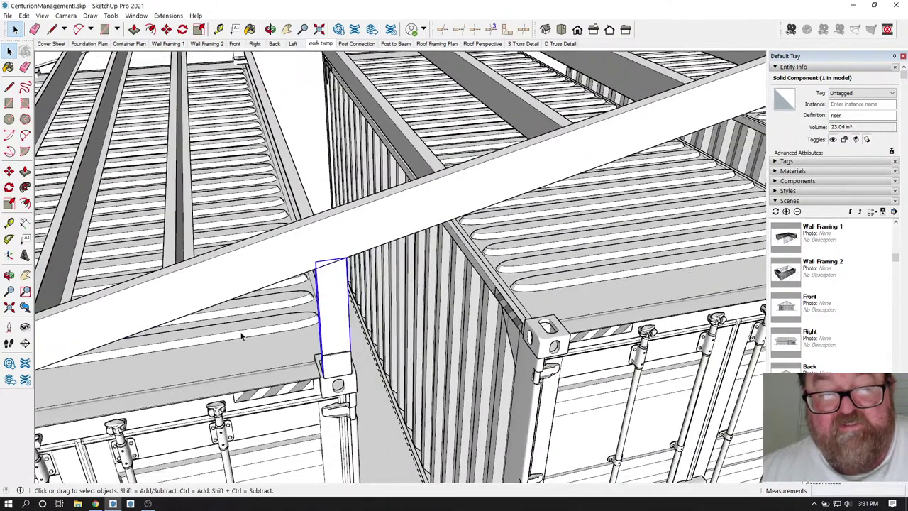
{"action": "scroll", "coordinate": [244, 338], "scroll_direction": "down", "scroll_amount": 4}
{"action": "scroll", "coordinate": [257, 343], "scroll_direction": "up", "scroll_amount": 4}
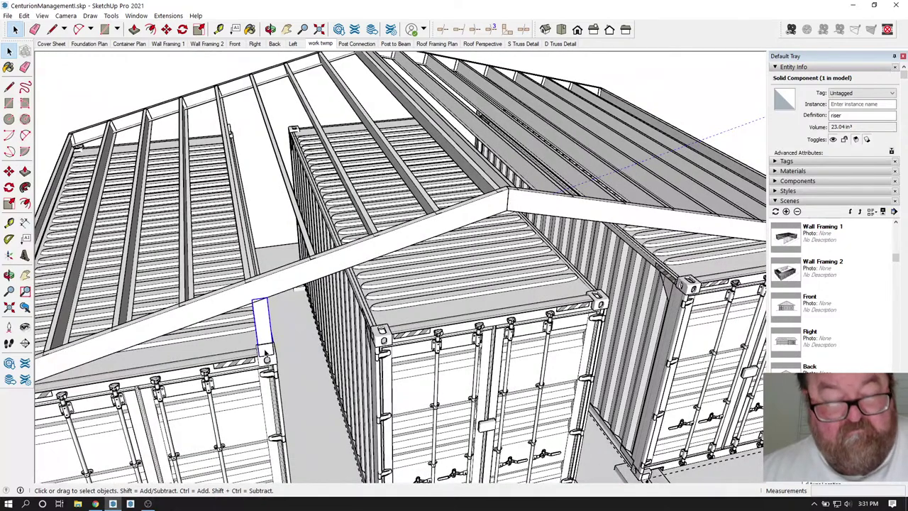
{"action": "left_click", "coordinate": [215, 290], "text": "shift"}
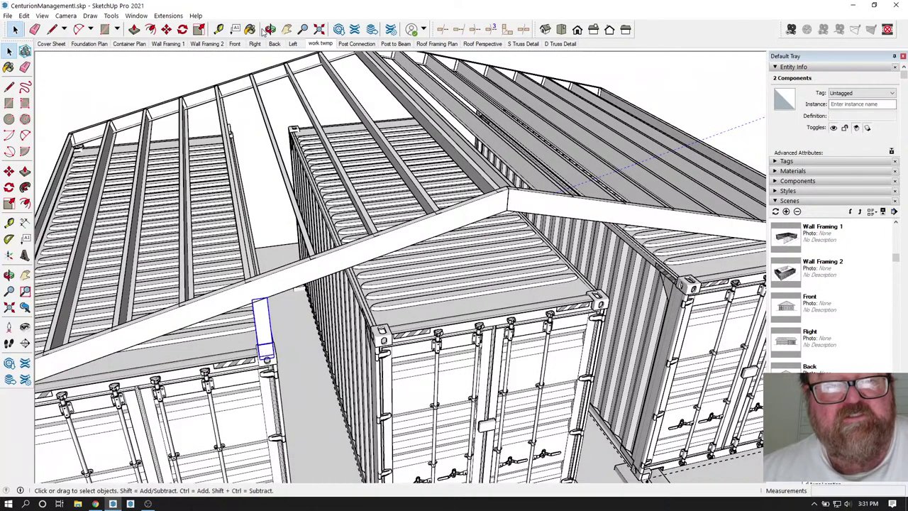
{"action": "middle_click_drag", "start_coordinate": [431, 263], "coordinate": [183, 189]}
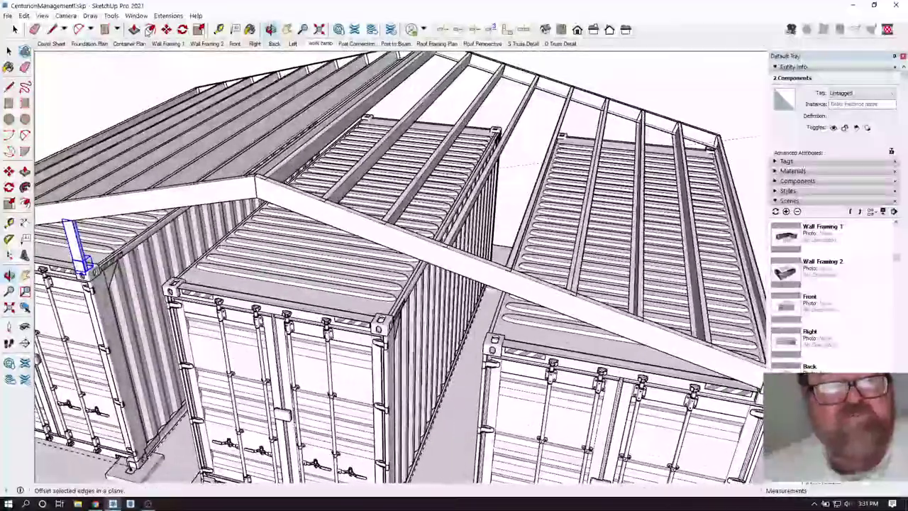
{"action": "left_click", "coordinate": [9, 171]}
{"action": "scroll", "coordinate": [339, 278], "scroll_direction": "down", "scroll_amount": 2}
{"action": "scroll", "coordinate": [110, 261], "scroll_direction": "up", "scroll_amount": 2}
{"action": "scroll", "coordinate": [121, 270], "scroll_direction": "up", "scroll_amount": 8}
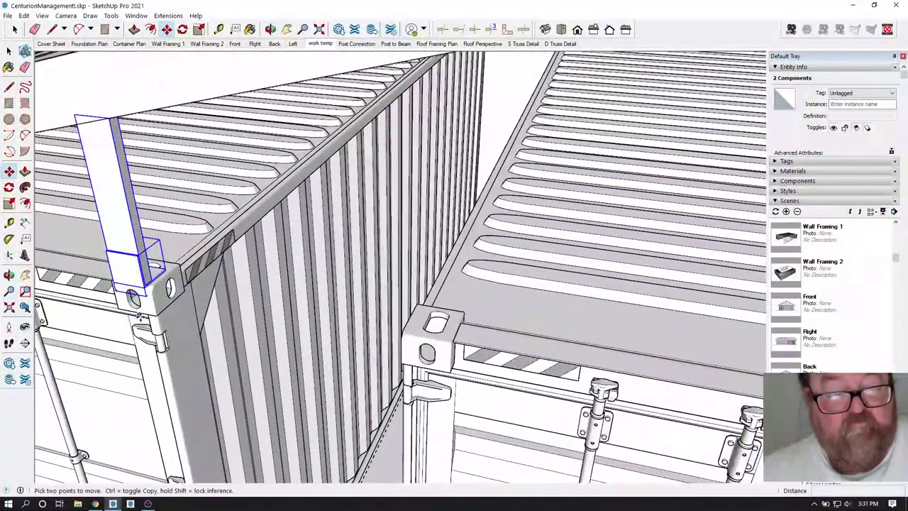
{"action": "scroll", "coordinate": [140, 316], "scroll_direction": "up", "scroll_amount": 5}
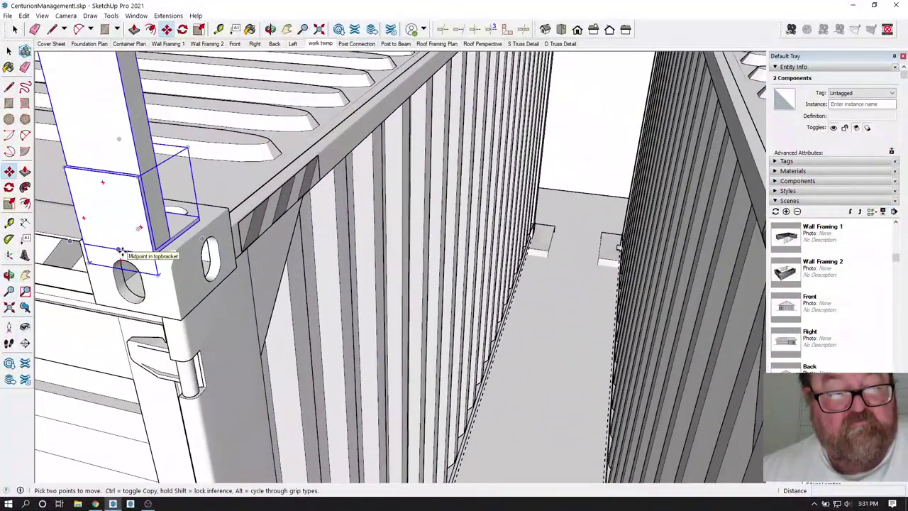
{"action": "left_click", "coordinate": [121, 252]}
{"action": "key", "text": "ctrl"}
{"action": "scroll", "coordinate": [120, 251], "scroll_direction": "down", "scroll_amount": 12}
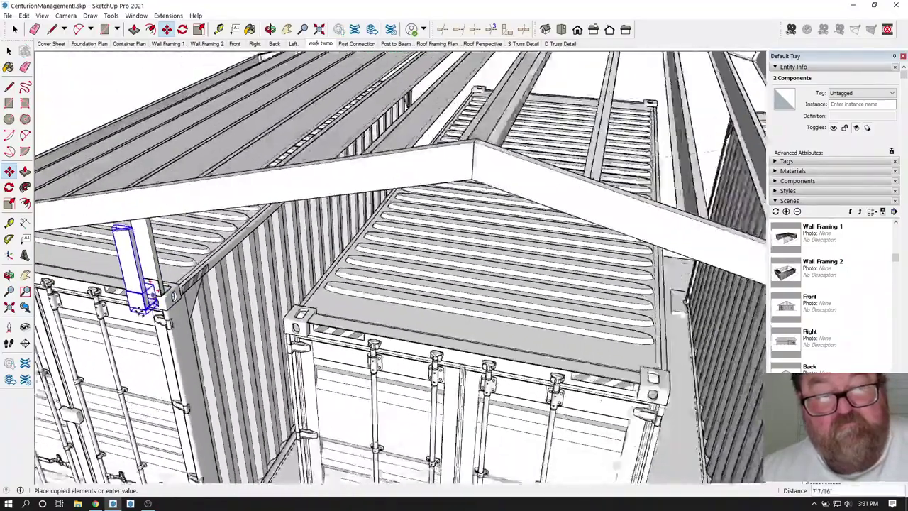
{"action": "scroll", "coordinate": [144, 303], "scroll_direction": "down", "scroll_amount": 3}
{"action": "scroll", "coordinate": [383, 335], "scroll_direction": "up", "scroll_amount": 6}
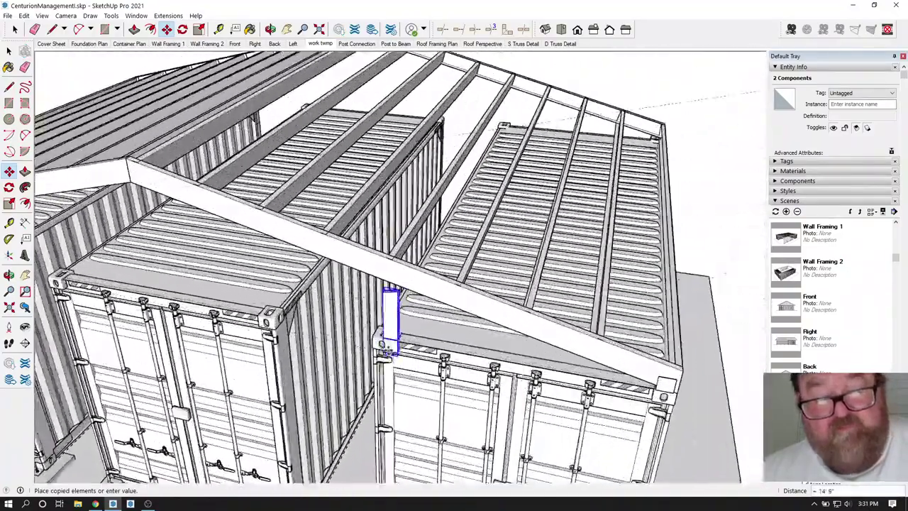
{"action": "scroll", "coordinate": [386, 340], "scroll_direction": "up", "scroll_amount": 4}
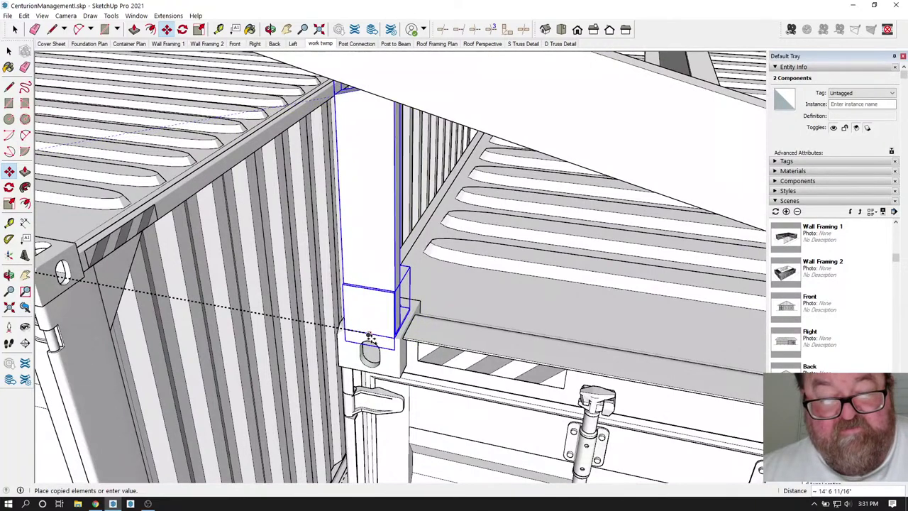
{"action": "left_click", "coordinate": [369, 335]}
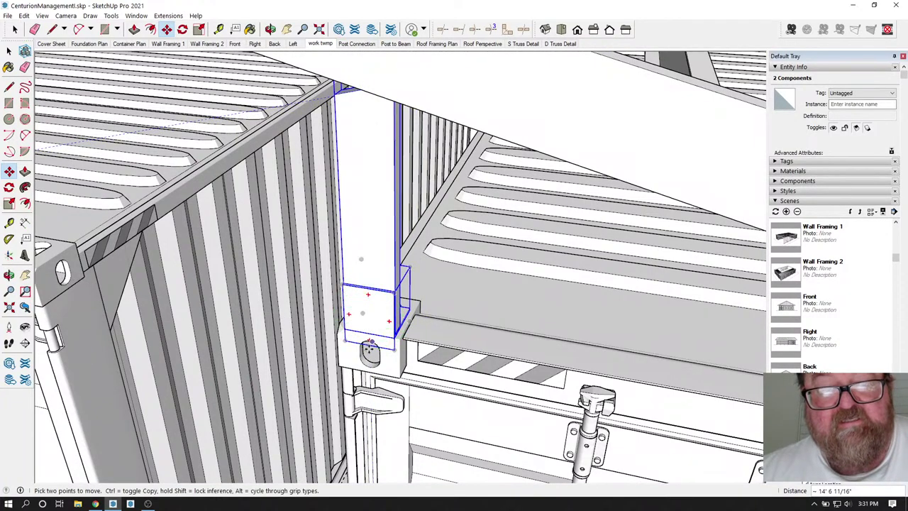
Mirror the copied riser and bracket along the red axis with a scale factor of -1.
{"action": "left_click", "coordinate": [198, 29]}
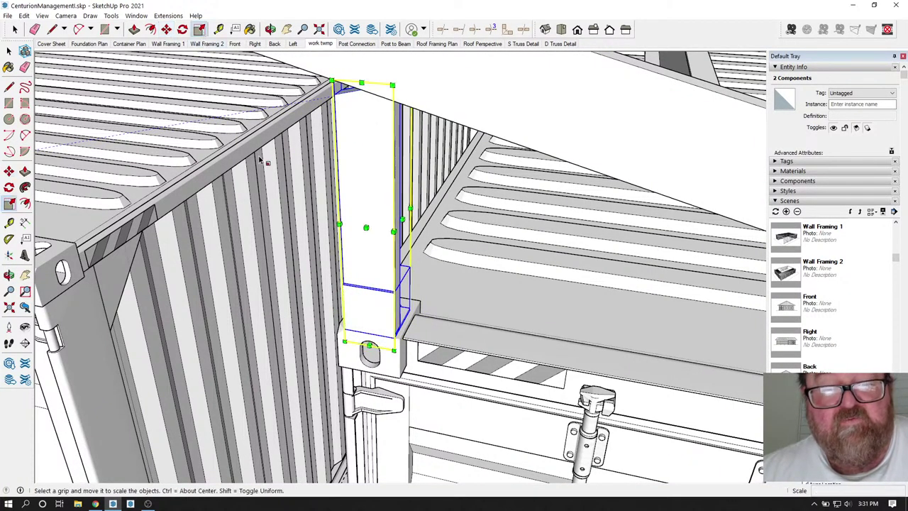
{"action": "left_click", "coordinate": [271, 30]}
{"action": "left_click_drag", "start_coordinate": [557, 110], "coordinate": [275, 293]}
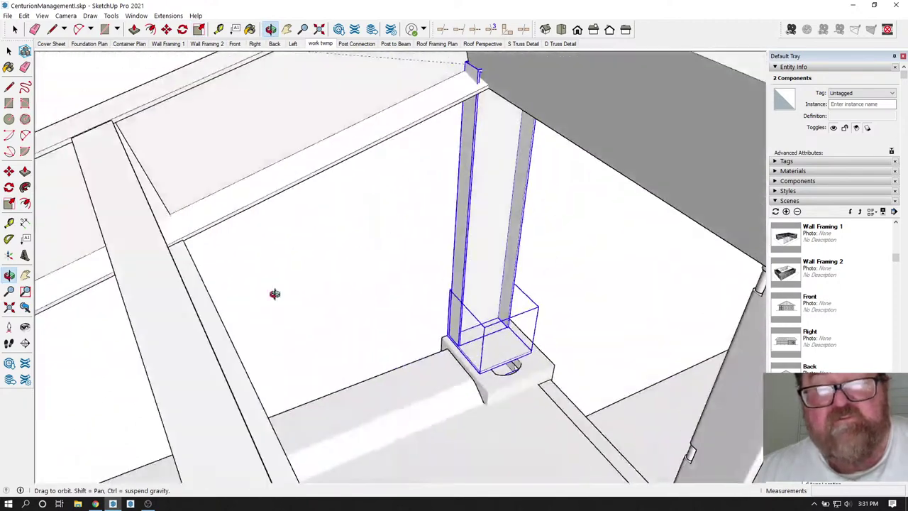
{"action": "left_click", "coordinate": [200, 30]}
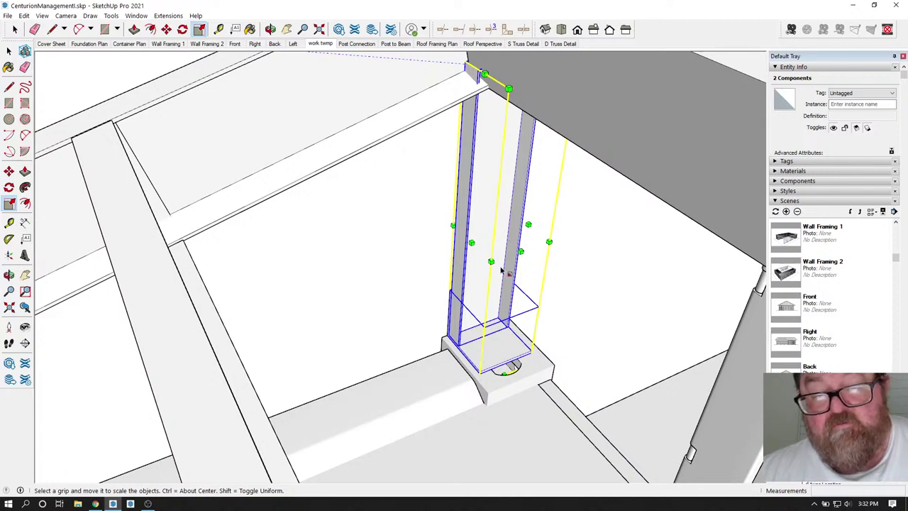
{"action": "left_click_drag", "start_coordinate": [528, 225], "coordinate": [404, 268]}
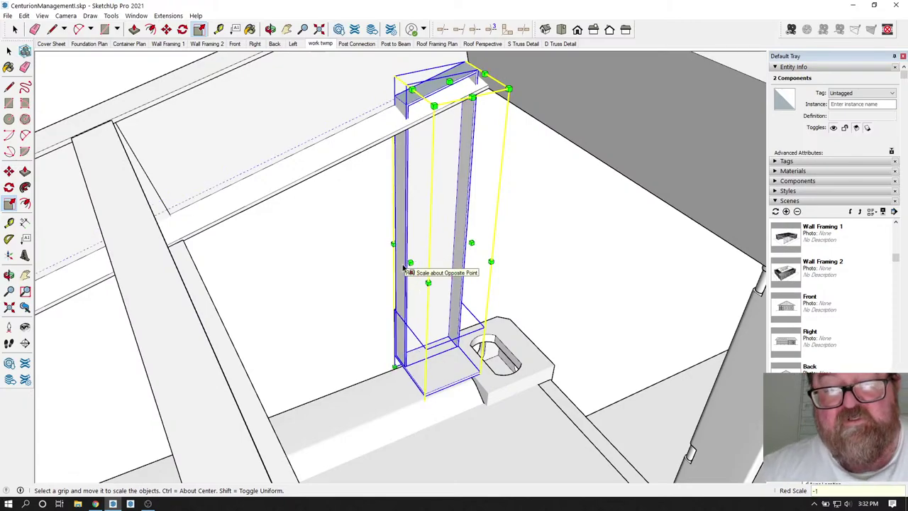
Move the mirrored riser and bracket about 4 3/4 inches along the red axis back onto the container's corner casting.
{"action": "left_click", "coordinate": [272, 29]}
{"action": "left_click_drag", "start_coordinate": [289, 164], "coordinate": [798, 204]}
{"action": "left_click_drag", "start_coordinate": [426, 235], "coordinate": [639, 216]}
{"action": "scroll", "coordinate": [394, 325], "scroll_direction": "up", "scroll_amount": 3}
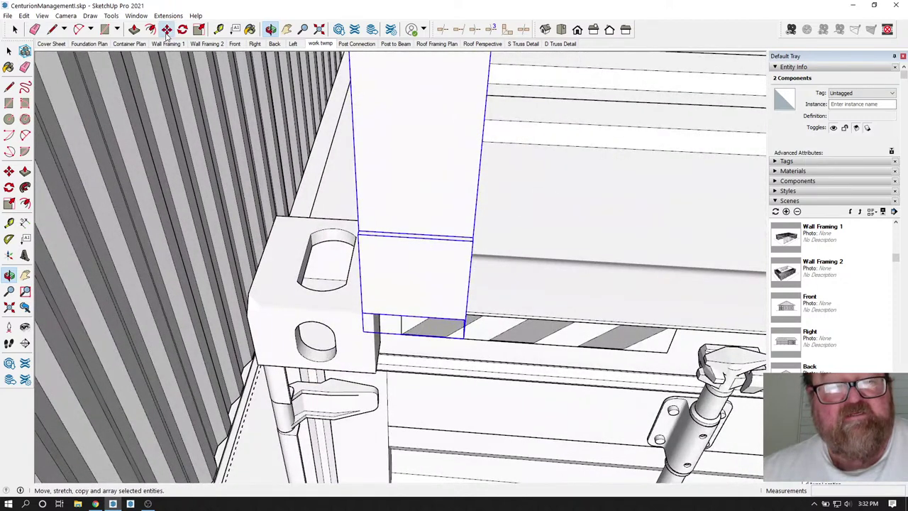
{"action": "left_click", "coordinate": [166, 29]}
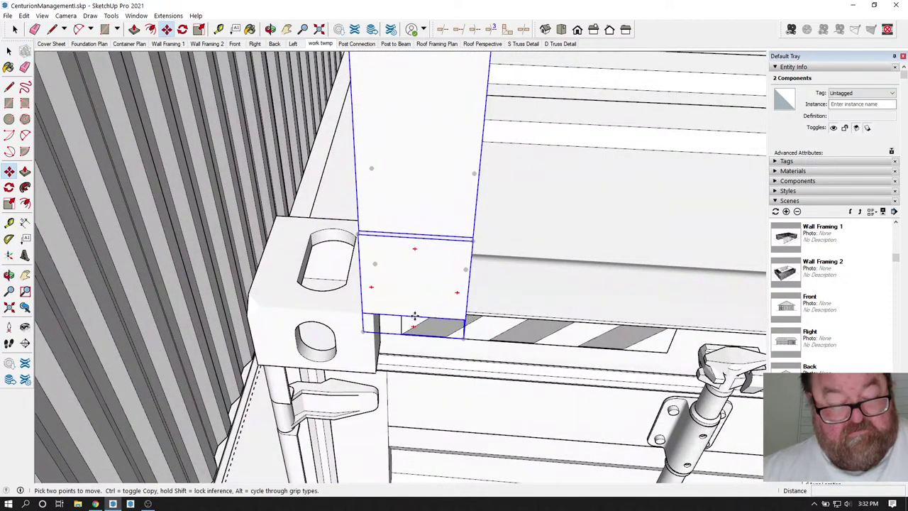
{"action": "left_click", "coordinate": [415, 316]}
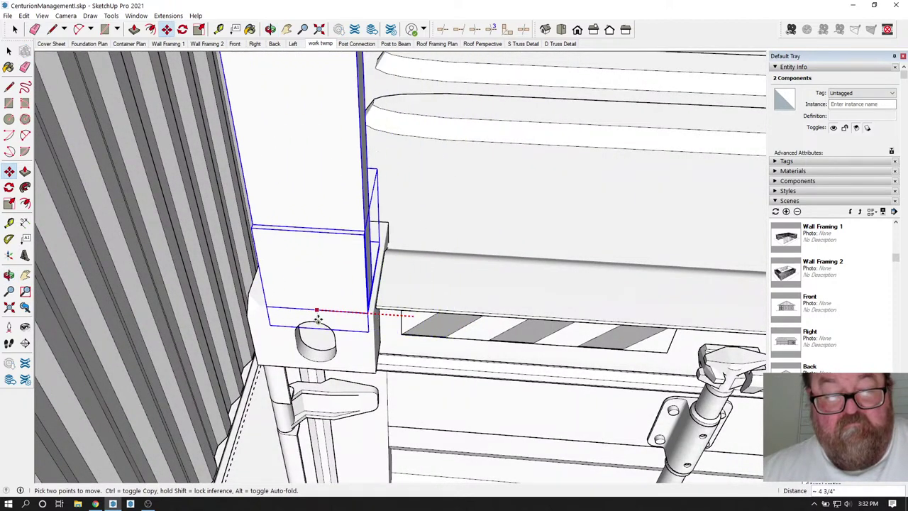
{"action": "left_click", "coordinate": [314, 318]}
{"action": "scroll", "coordinate": [369, 352], "scroll_direction": "down", "scroll_amount": 4}
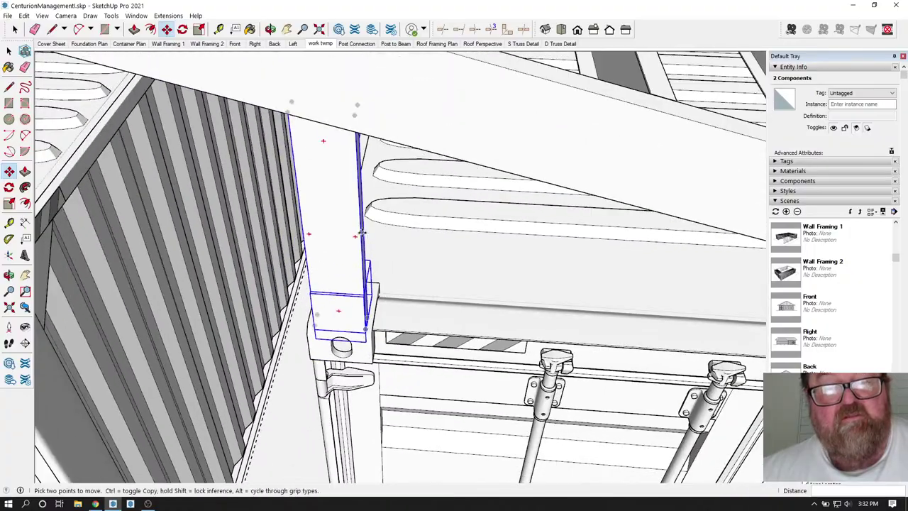
Select the two front risers together with their top brackets on both outer containers.
{"action": "left_click", "coordinate": [270, 29]}
{"action": "left_click_drag", "start_coordinate": [397, 107], "coordinate": [344, 182]}
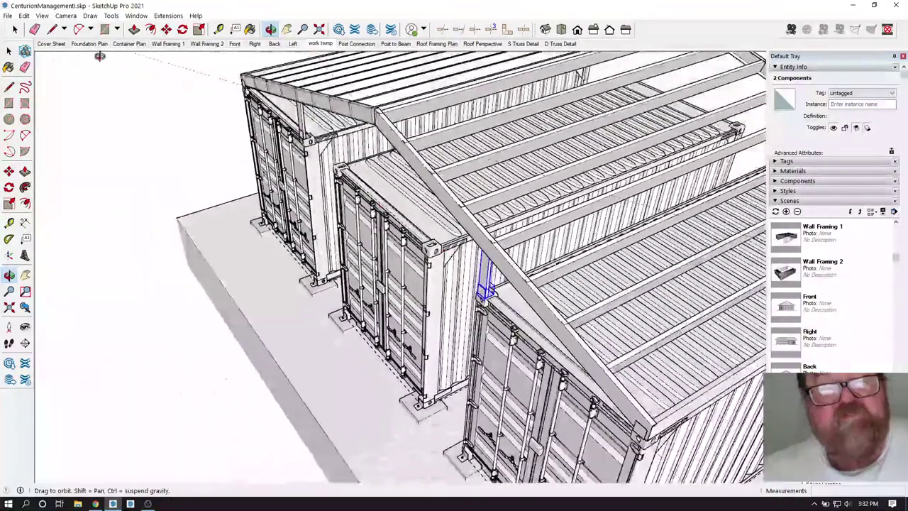
{"action": "key", "text": "space"}
{"action": "scroll", "coordinate": [306, 121], "scroll_direction": "up", "scroll_amount": 5}
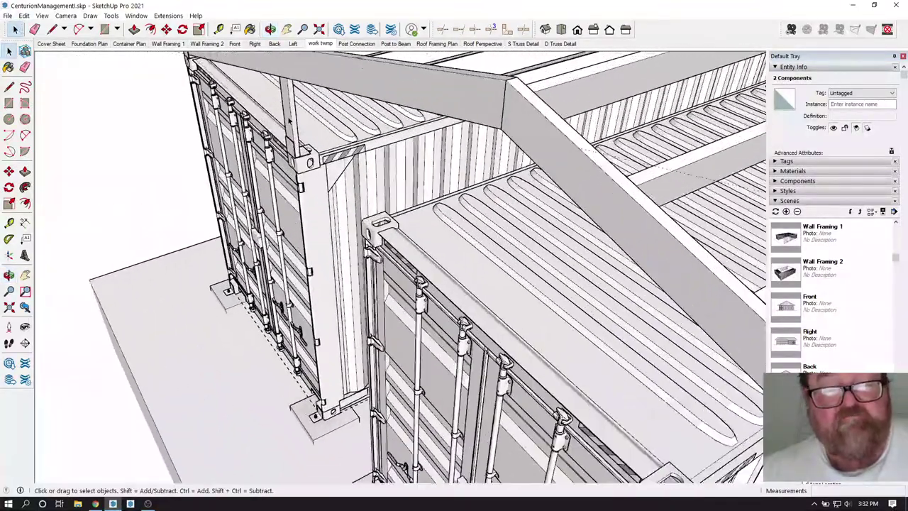
{"action": "left_click", "coordinate": [290, 125]}
{"action": "scroll", "coordinate": [290, 135], "scroll_direction": "up", "scroll_amount": 4}
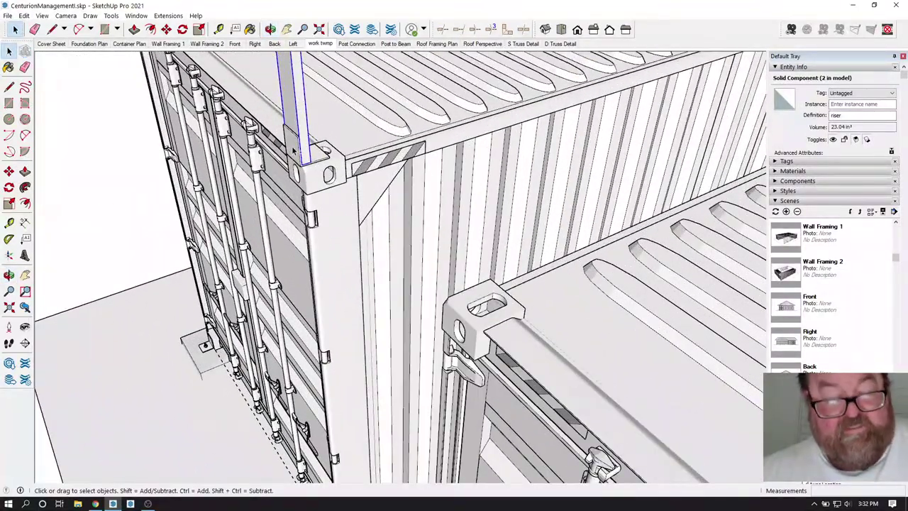
{"action": "scroll", "coordinate": [290, 135], "scroll_direction": "down", "scroll_amount": 10}
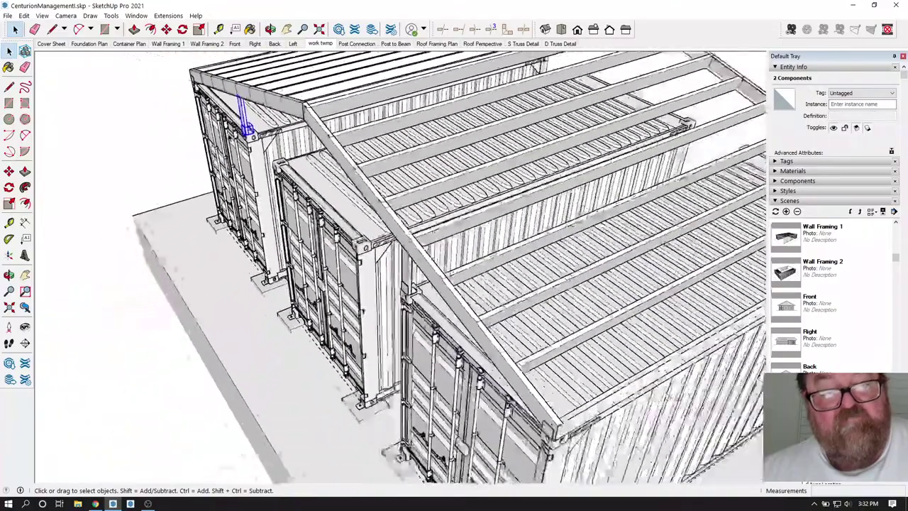
{"action": "scroll", "coordinate": [353, 212], "scroll_direction": "up", "scroll_amount": 8}
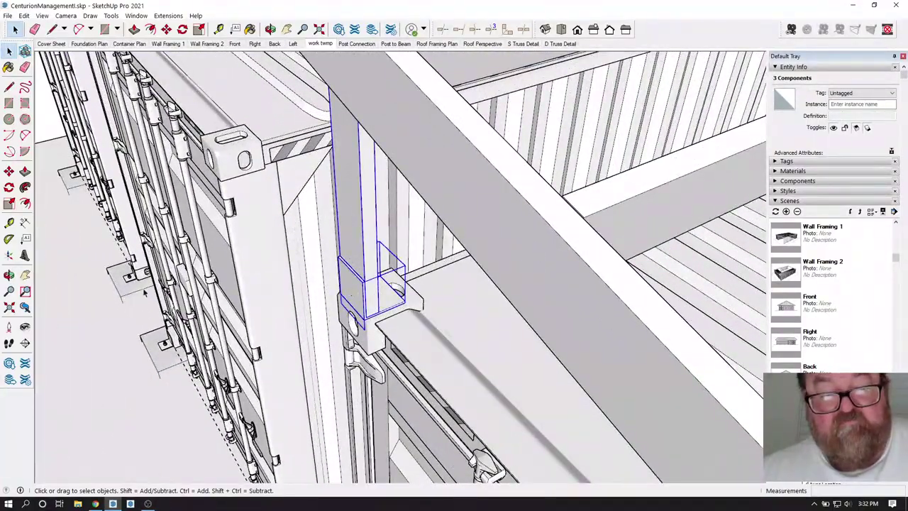
{"action": "left_click", "coordinate": [144, 291], "text": "ctrl"}
{"action": "scroll", "coordinate": [144, 292], "scroll_direction": "down", "scroll_amount": 10}
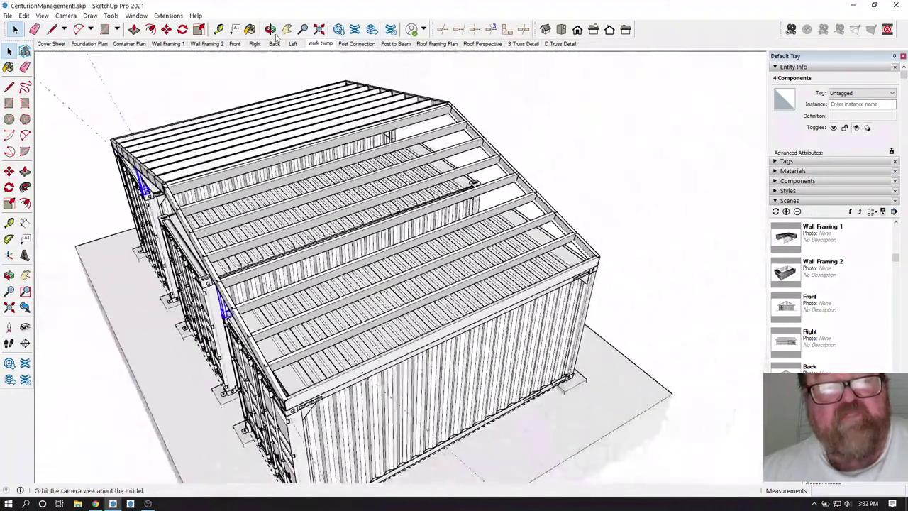
Copy both risers and their brackets about 19' 7" along the green axis to the opposite ends of the containers.
{"action": "left_click", "coordinate": [270, 29]}
{"action": "left_click_drag", "start_coordinate": [426, 178], "coordinate": [143, 72]}
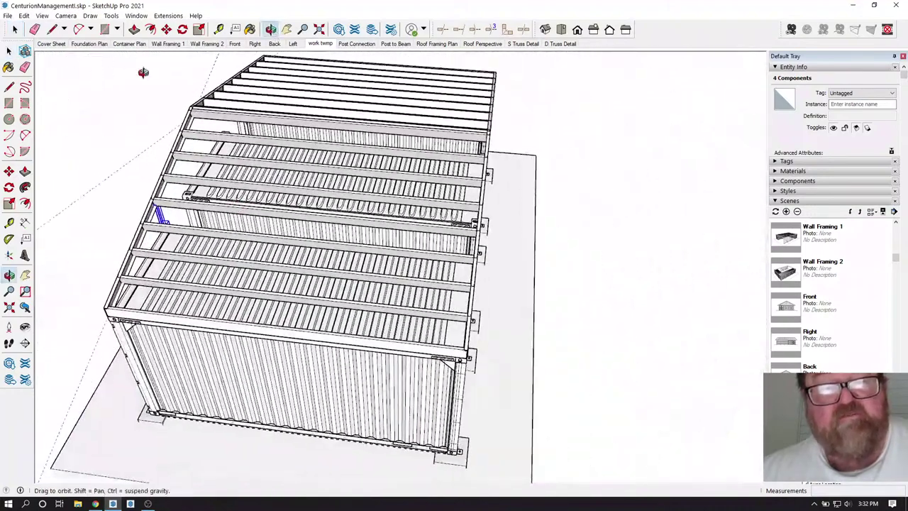
{"action": "left_click", "coordinate": [168, 30]}
{"action": "scroll", "coordinate": [332, 119], "scroll_direction": "down", "scroll_amount": 2}
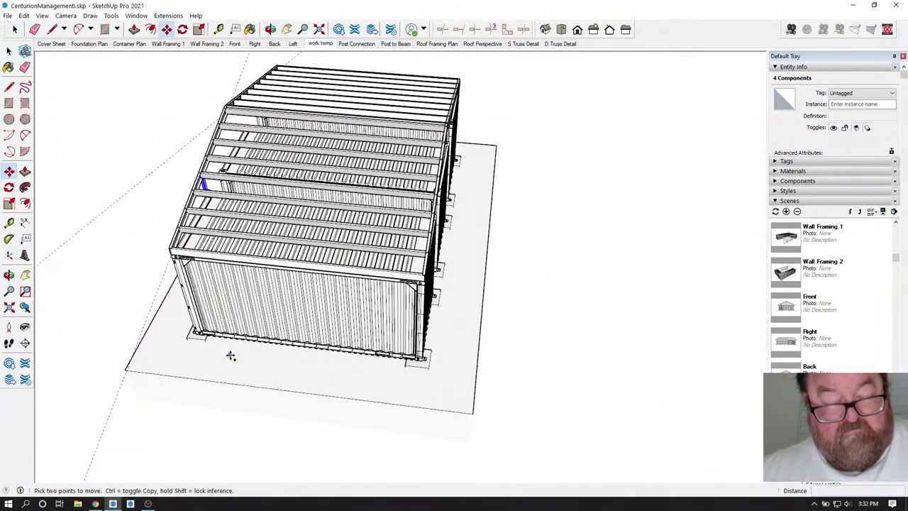
{"action": "left_click", "coordinate": [230, 355]}
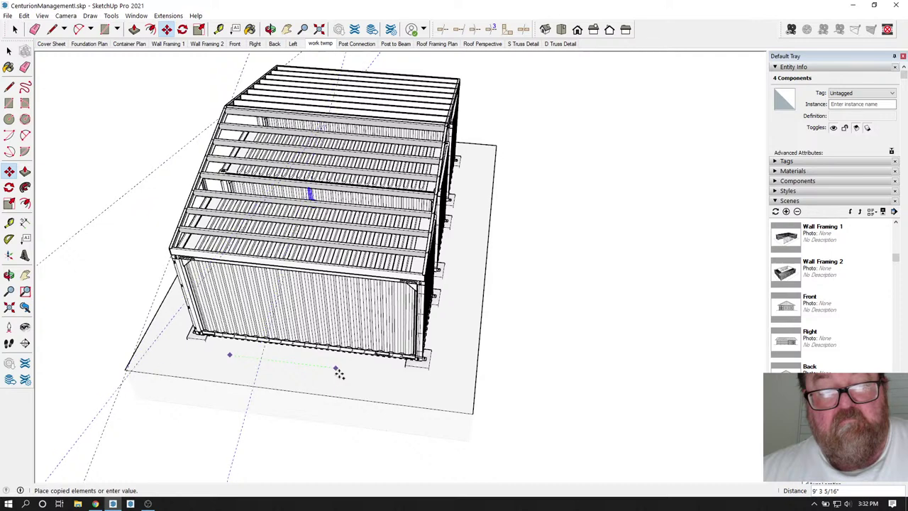
{"action": "left_click", "coordinate": [458, 381]}
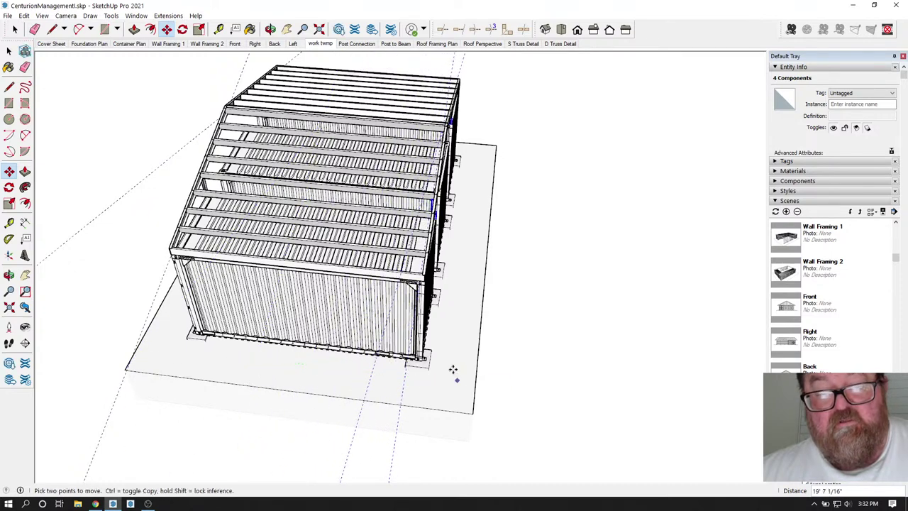
Delete all guides from the model.
{"action": "left_click", "coordinate": [270, 29]}
{"action": "left_click_drag", "start_coordinate": [375, 148], "coordinate": [88, 54]}
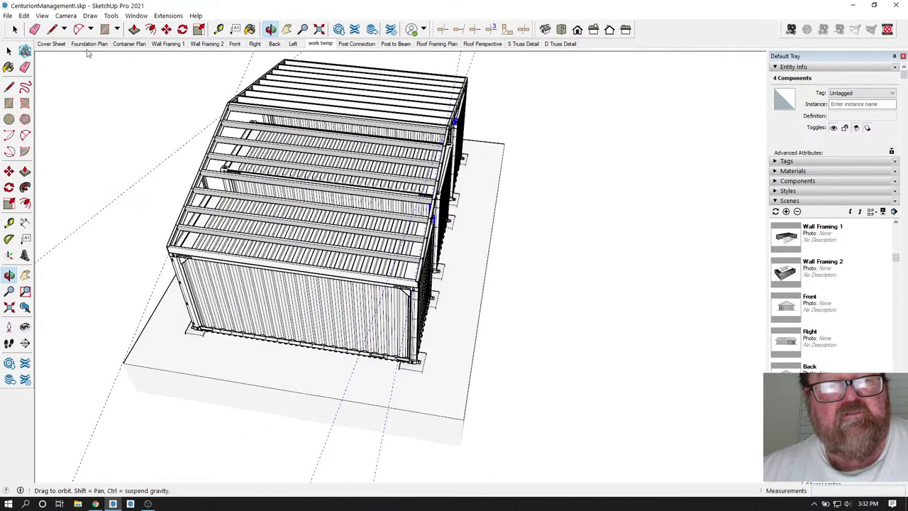
{"action": "left_click", "coordinate": [25, 16]}
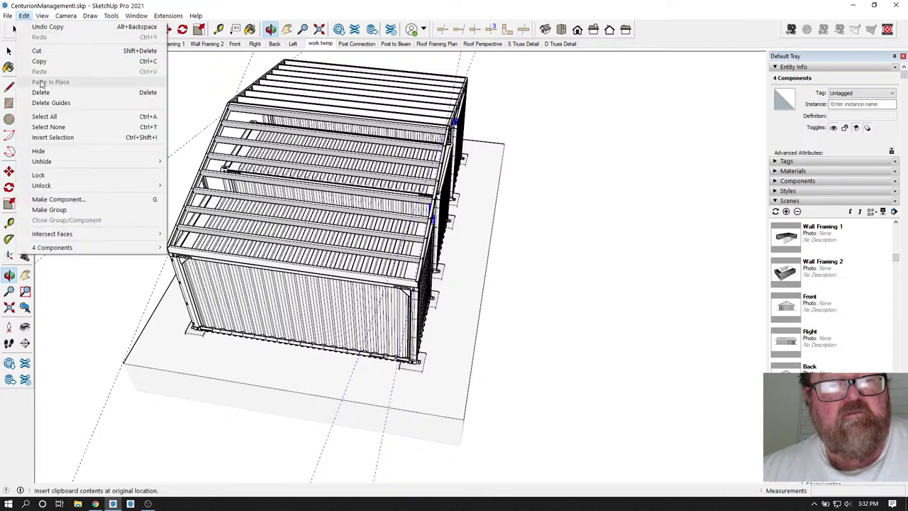
{"action": "left_click", "coordinate": [53, 103]}
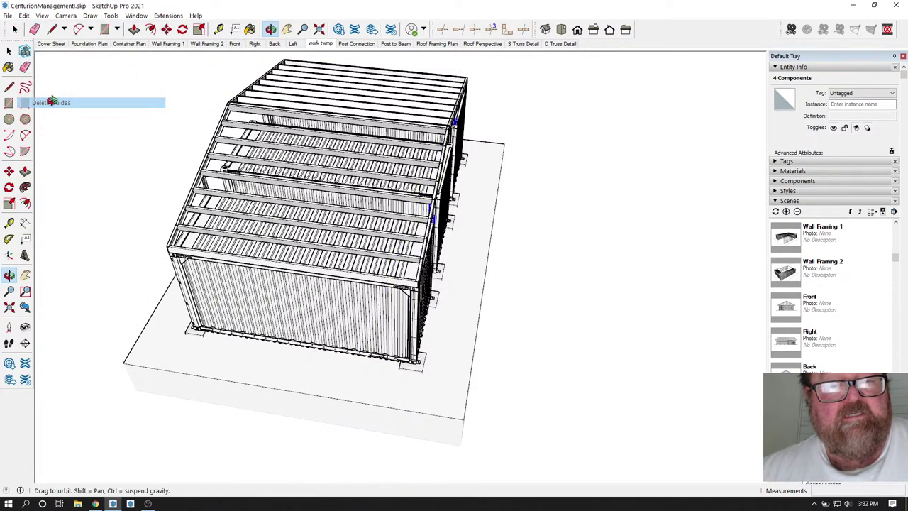
Mirror the copied risers and brackets along the green axis with a scale factor of -1.
{"action": "scroll", "coordinate": [440, 195], "scroll_direction": "up", "scroll_amount": 2}
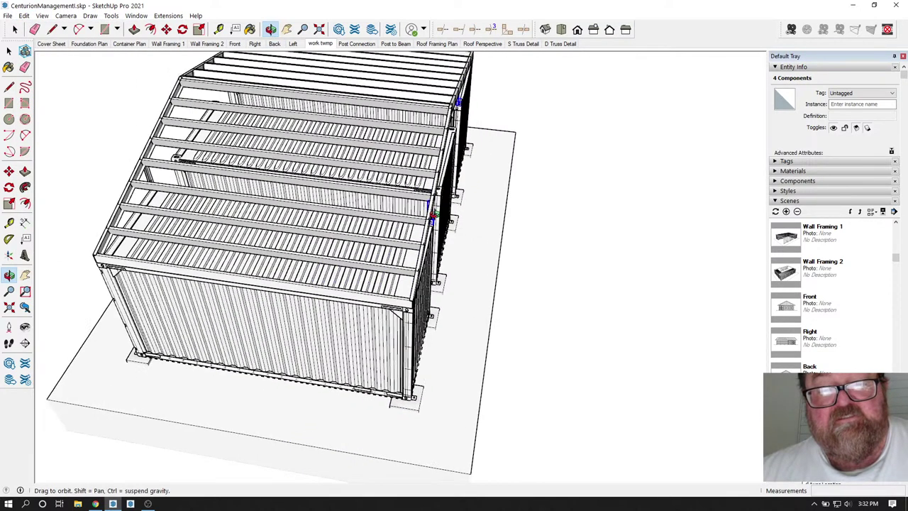
{"action": "mouse_move", "coordinate": [397, 213]}
{"action": "left_mouse_down"}
{"action": "mouse_move", "coordinate": [341, 218]}
{"action": "mouse_move", "coordinate": [430, 180]}
{"action": "mouse_move", "coordinate": [411, 186]}
{"action": "mouse_move", "coordinate": [387, 221]}
{"action": "left_mouse_up"}
{"action": "left_click", "coordinate": [199, 29]}
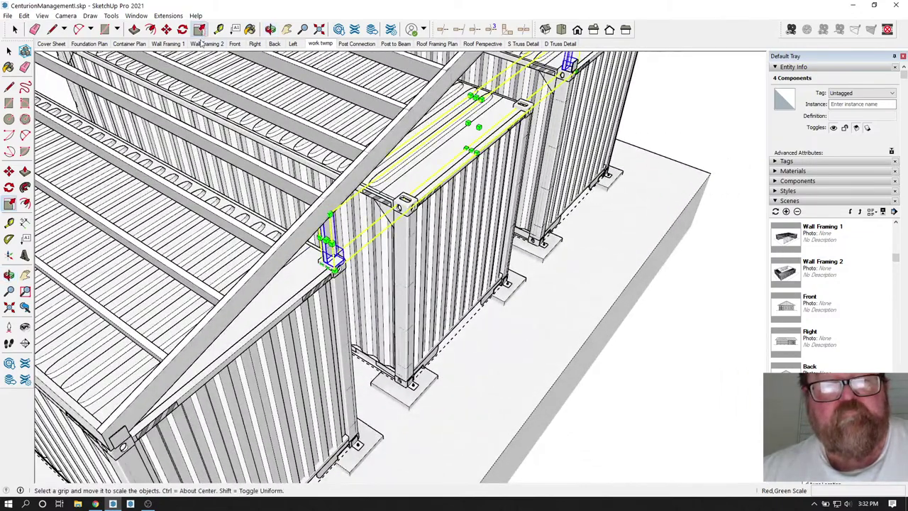
{"action": "scroll", "coordinate": [488, 142], "scroll_direction": "up", "scroll_amount": 5}
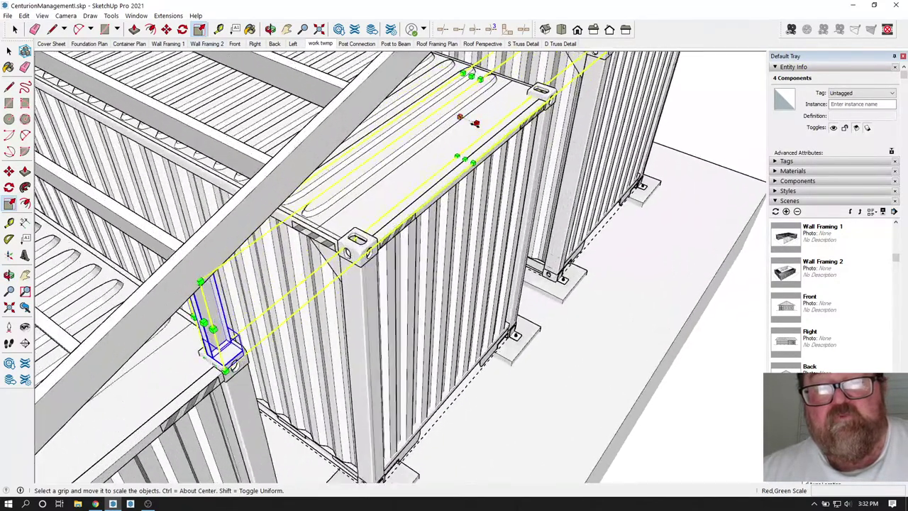
{"action": "left_click_drag", "start_coordinate": [456, 115], "coordinate": [496, 142]}
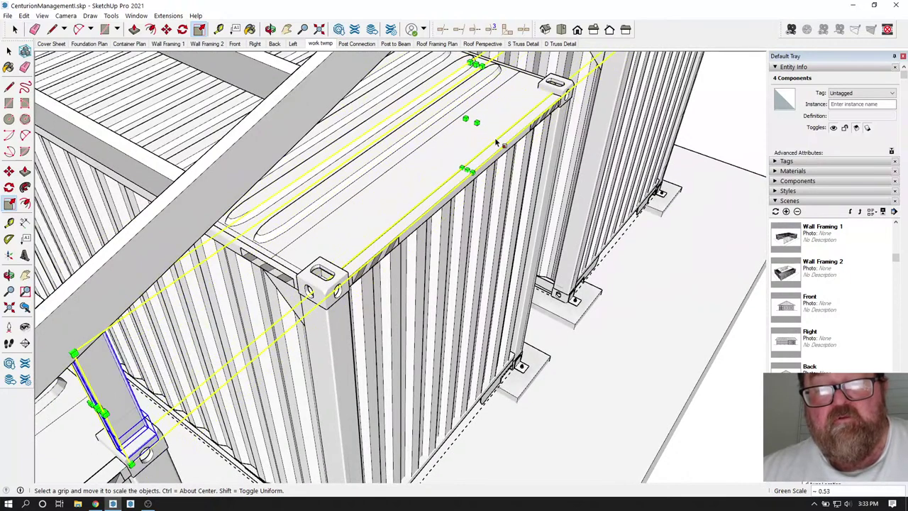
{"action": "type", "text": "-"}
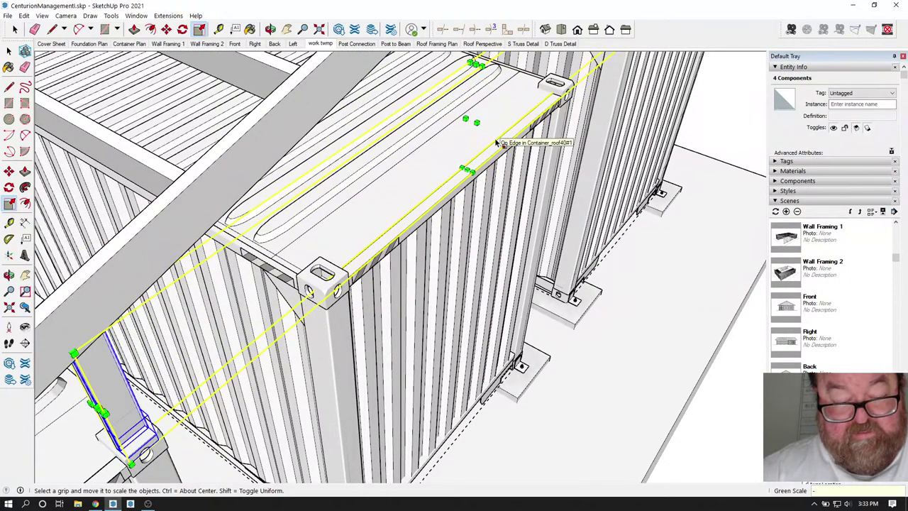
{"action": "type", "text": "1"}
{"action": "key", "text": "Return"}
Examine how the mirrored risers and brackets sit relative to the corner castings and the sloped roof beam.
{"action": "scroll", "coordinate": [481, 107], "scroll_direction": "down", "scroll_amount": 3}
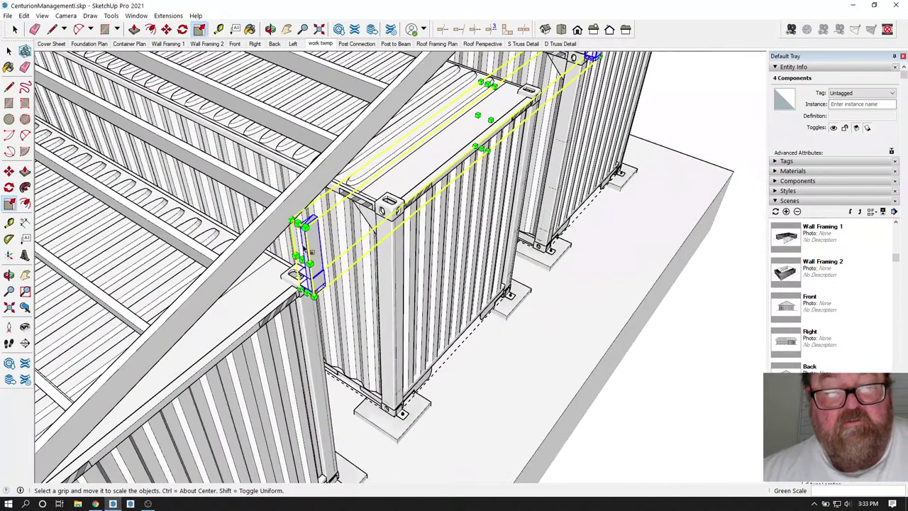
{"action": "scroll", "coordinate": [305, 249], "scroll_direction": "up", "scroll_amount": 7}
{"action": "scroll", "coordinate": [311, 310], "scroll_direction": "up", "scroll_amount": 2}
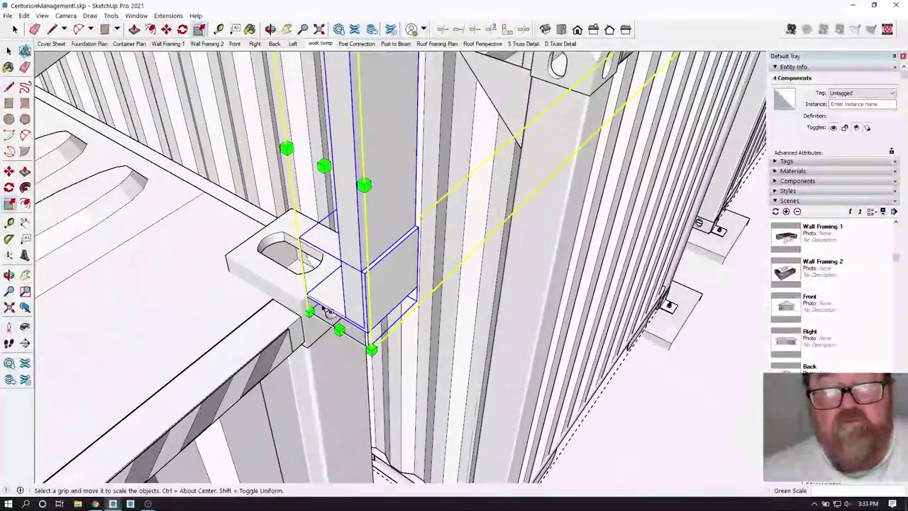
{"action": "left_click", "coordinate": [166, 30]}
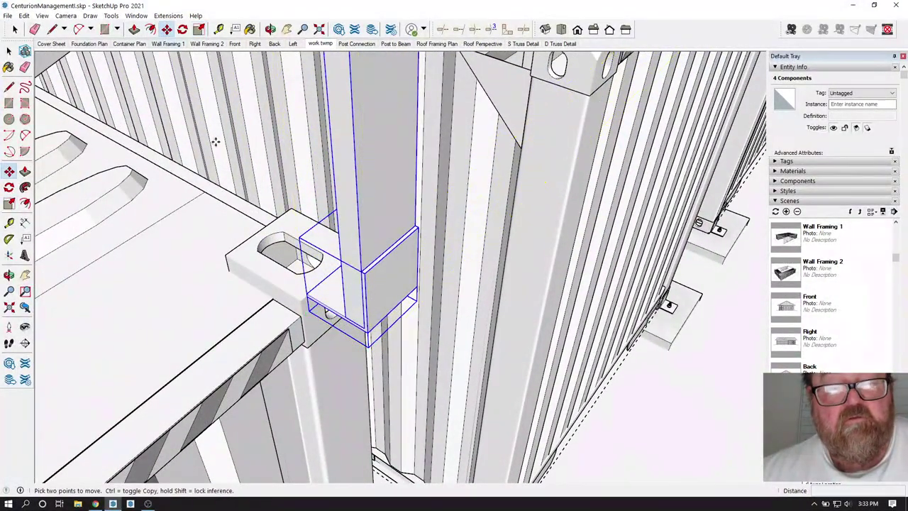
{"action": "scroll", "coordinate": [344, 320], "scroll_direction": "up", "scroll_amount": 1}
{"action": "scroll", "coordinate": [365, 334], "scroll_direction": "down", "scroll_amount": 6}
{"action": "scroll", "coordinate": [356, 215], "scroll_direction": "up", "scroll_amount": 1}
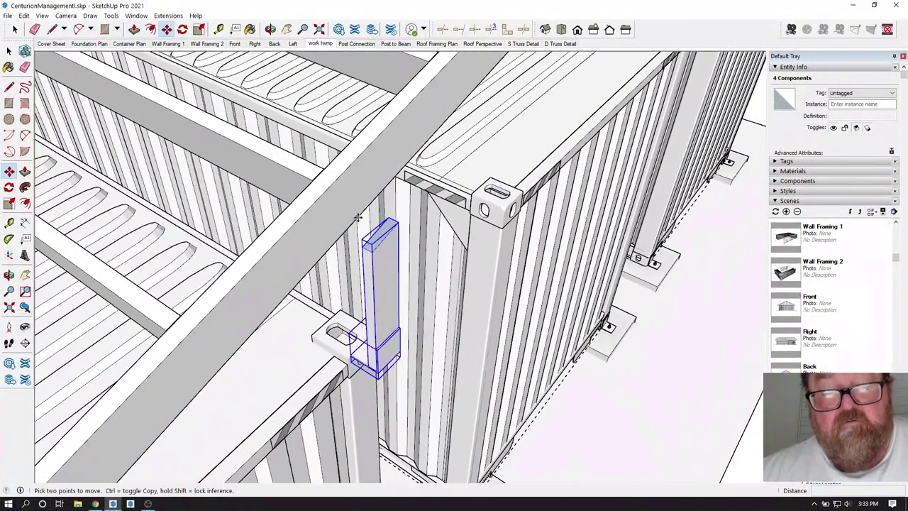
{"action": "scroll", "coordinate": [358, 218], "scroll_direction": "down", "scroll_amount": 6}
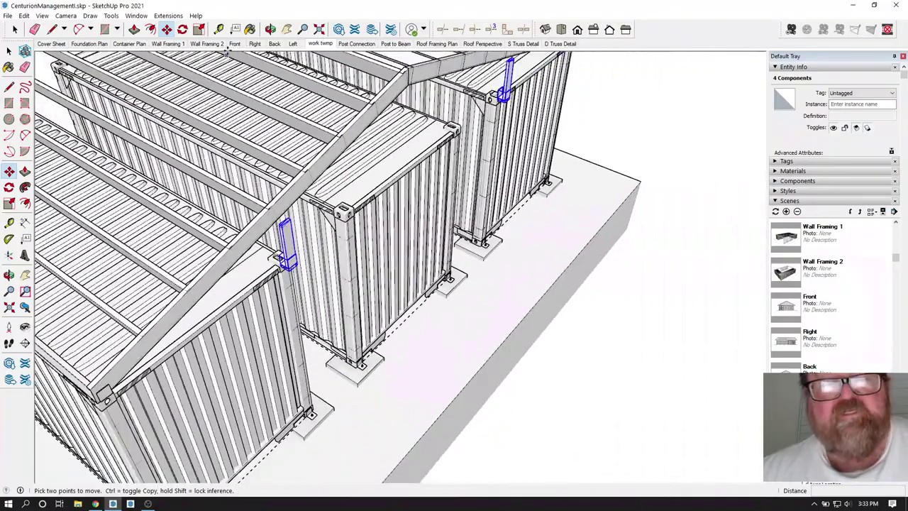
{"action": "left_click", "coordinate": [270, 29]}
{"action": "left_click_drag", "start_coordinate": [234, 114], "coordinate": [399, 161]}
{"action": "scroll", "coordinate": [114, 122], "scroll_direction": "up", "scroll_amount": 2}
{"action": "scroll", "coordinate": [295, 232], "scroll_direction": "up", "scroll_amount": 5}
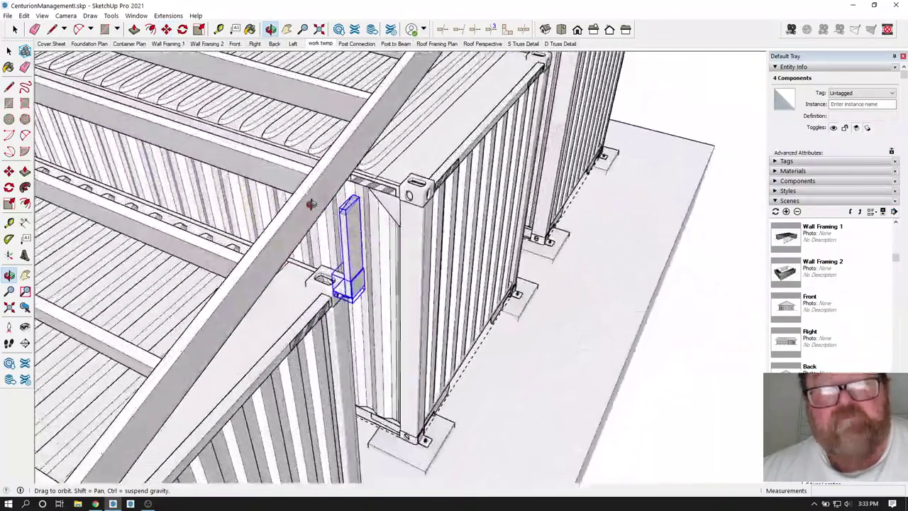
{"action": "left_click_drag", "start_coordinate": [310, 203], "coordinate": [328, 195]}
{"action": "scroll", "coordinate": [328, 195], "scroll_direction": "up", "scroll_amount": 4}
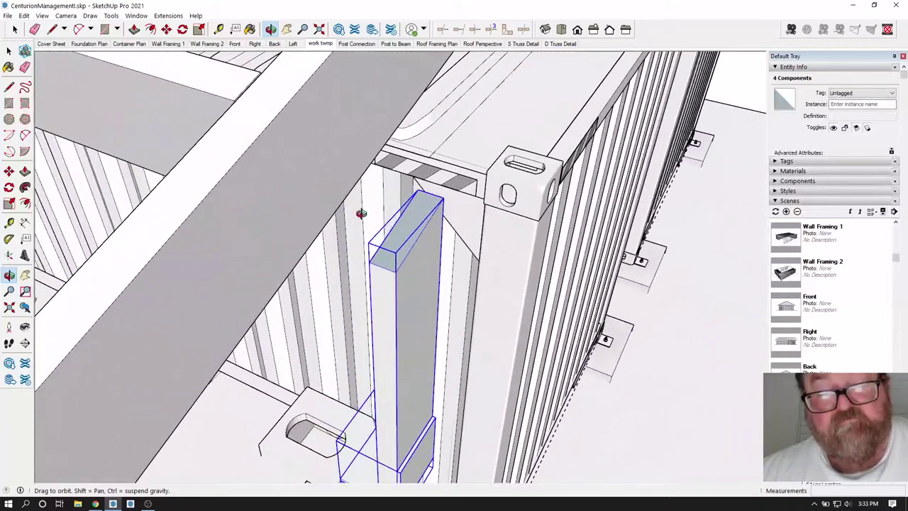
Reverse the sloped top face of the riser's solid inside the riser component, ending with nothing selected.
{"action": "left_click", "coordinate": [14, 29]}
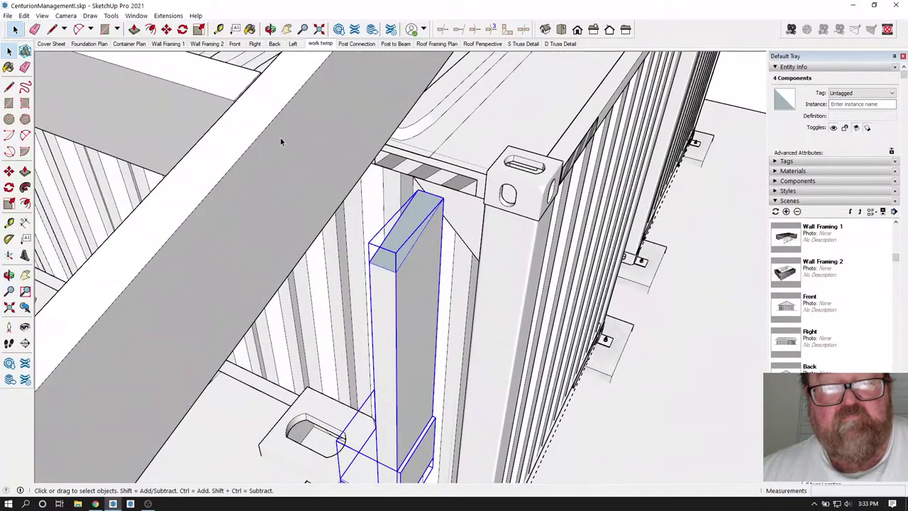
{"action": "left_click", "coordinate": [281, 139]}
{"action": "double_click", "coordinate": [405, 227]}
{"action": "triple_click", "coordinate": [405, 227]}
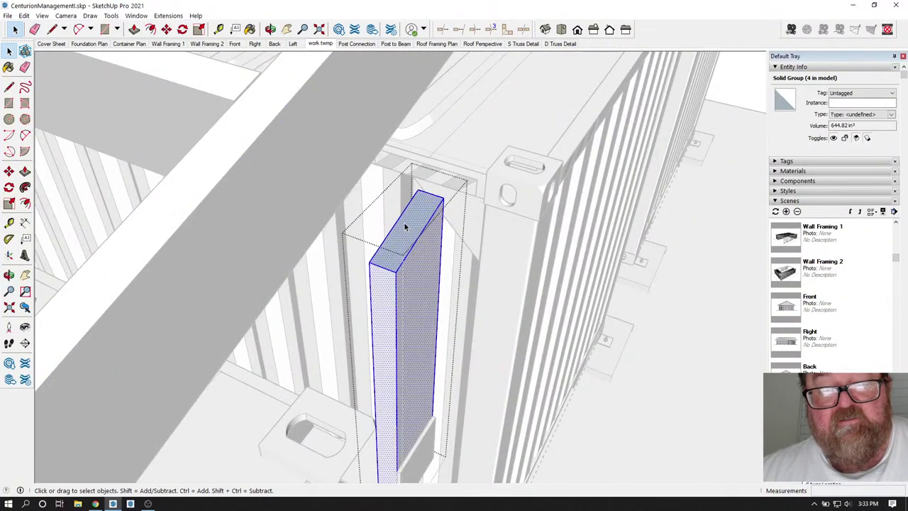
{"action": "triple_click", "coordinate": [406, 228]}
{"action": "double_click", "coordinate": [406, 229]}
{"action": "right_click", "coordinate": [406, 229]}
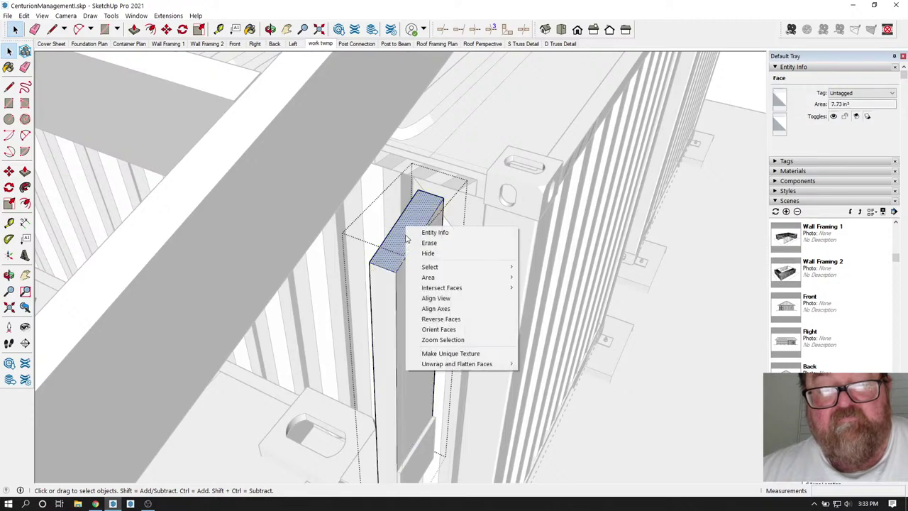
{"action": "left_click", "coordinate": [447, 319]}
{"action": "left_click", "coordinate": [471, 276]}
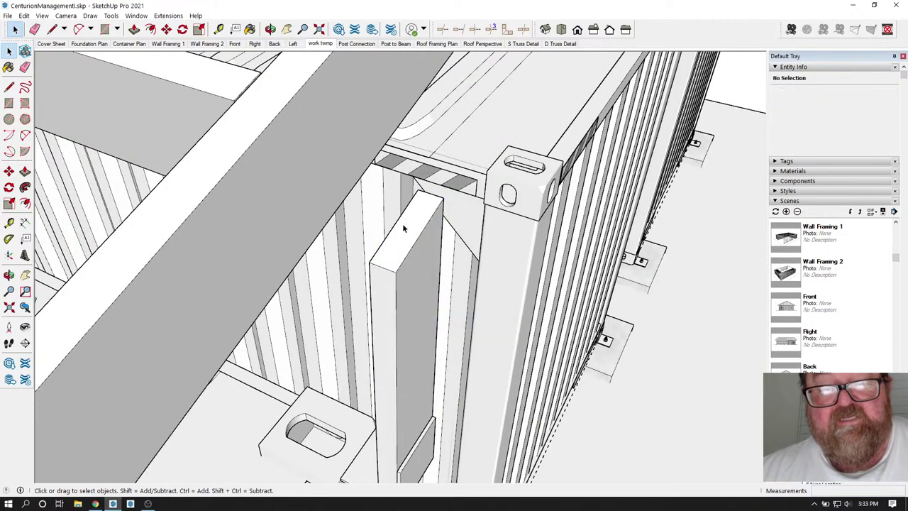
{"action": "left_click", "coordinate": [397, 241]}
{"action": "scroll", "coordinate": [383, 298], "scroll_direction": "down", "scroll_amount": 3}
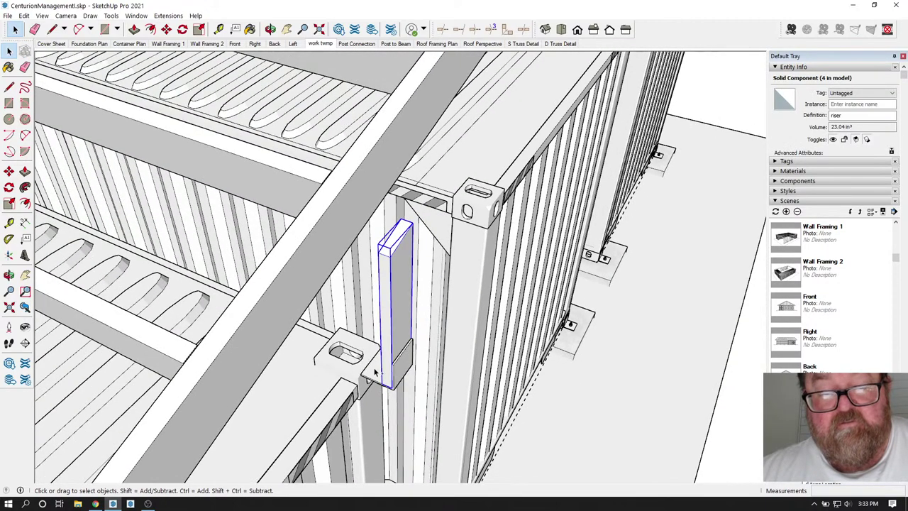
{"action": "left_click", "coordinate": [375, 372], "text": "shift"}
{"action": "scroll", "coordinate": [169, 335], "scroll_direction": "down", "scroll_amount": 5}
{"action": "scroll", "coordinate": [538, 99], "scroll_direction": "up", "scroll_amount": 4}
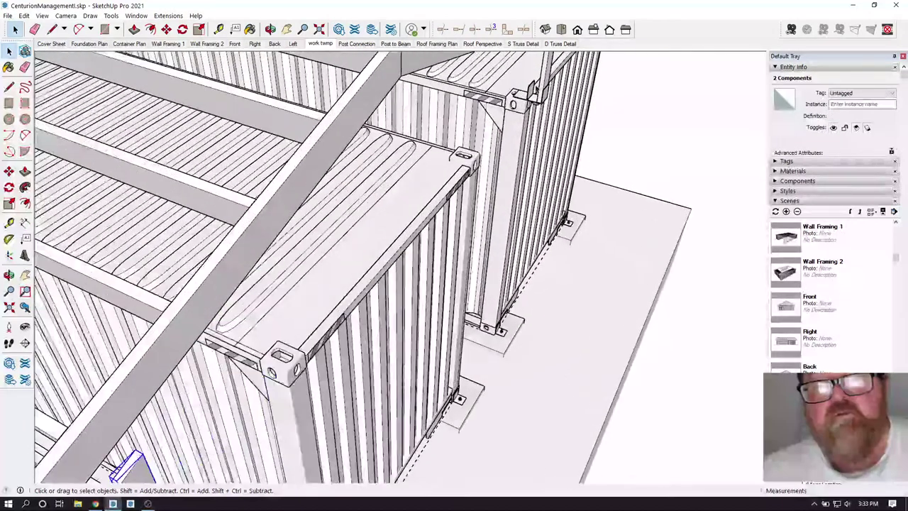
{"action": "middle_click_drag", "start_coordinate": [539, 103], "coordinate": [503, 148]}
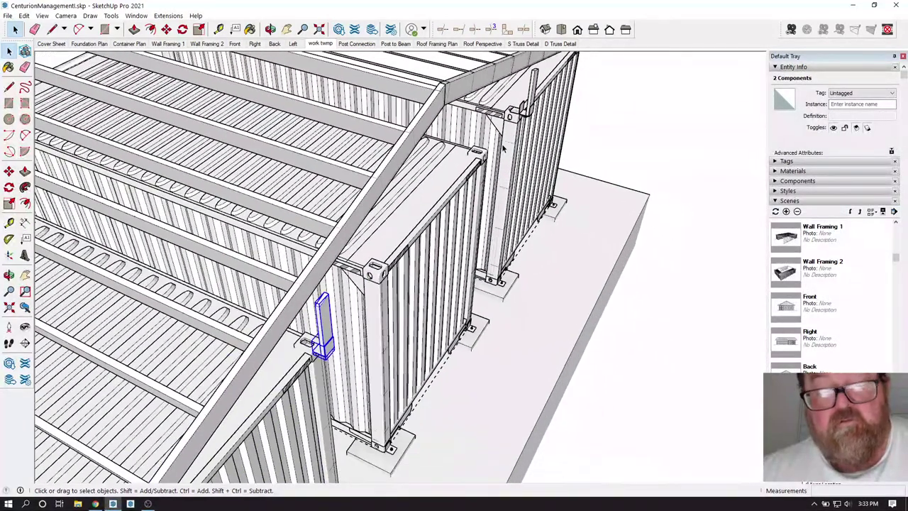
{"action": "middle_click_drag", "start_coordinate": [396, 250], "coordinate": [340, 330]}
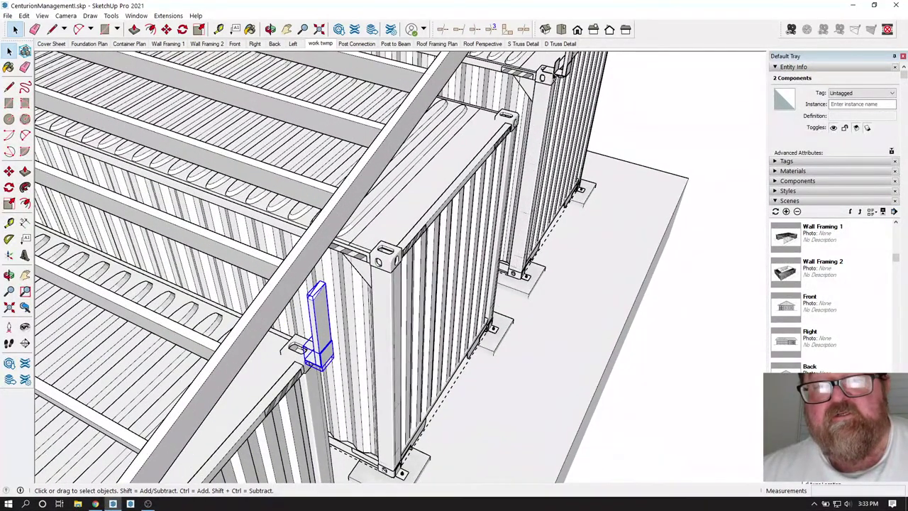
{"action": "left_click", "coordinate": [526, 155]}
Move the two mirrored risers together with their brackets 4 13/16" so they stand on the corner castings beneath the roof beam.
{"action": "scroll", "coordinate": [540, 163], "scroll_direction": "up", "scroll_amount": 4}
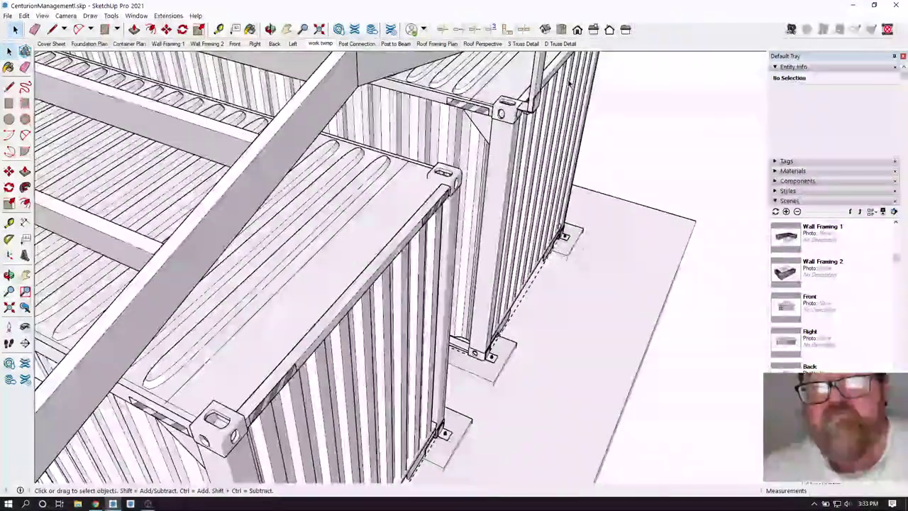
{"action": "scroll", "coordinate": [570, 84], "scroll_direction": "up", "scroll_amount": 1}
{"action": "left_click", "coordinate": [531, 114]}
{"action": "left_click", "coordinate": [532, 84], "text": "shift"}
{"action": "scroll", "coordinate": [530, 126], "scroll_direction": "down", "scroll_amount": 3}
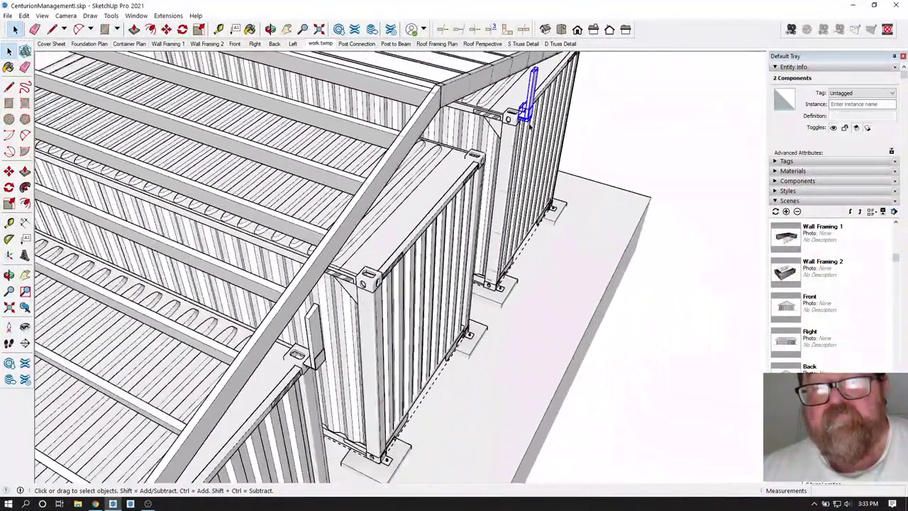
{"action": "scroll", "coordinate": [530, 127], "scroll_direction": "down", "scroll_amount": 2}
{"action": "scroll", "coordinate": [355, 345], "scroll_direction": "up", "scroll_amount": 6}
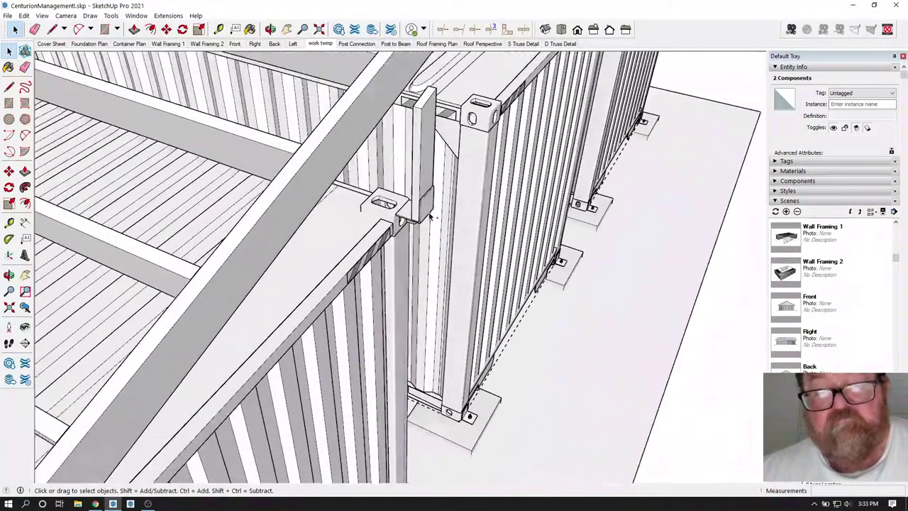
{"action": "left_click", "coordinate": [427, 176], "text": "shift"}
{"action": "scroll", "coordinate": [405, 200], "scroll_direction": "up", "scroll_amount": 4}
{"action": "scroll", "coordinate": [397, 202], "scroll_direction": "down", "scroll_amount": 3}
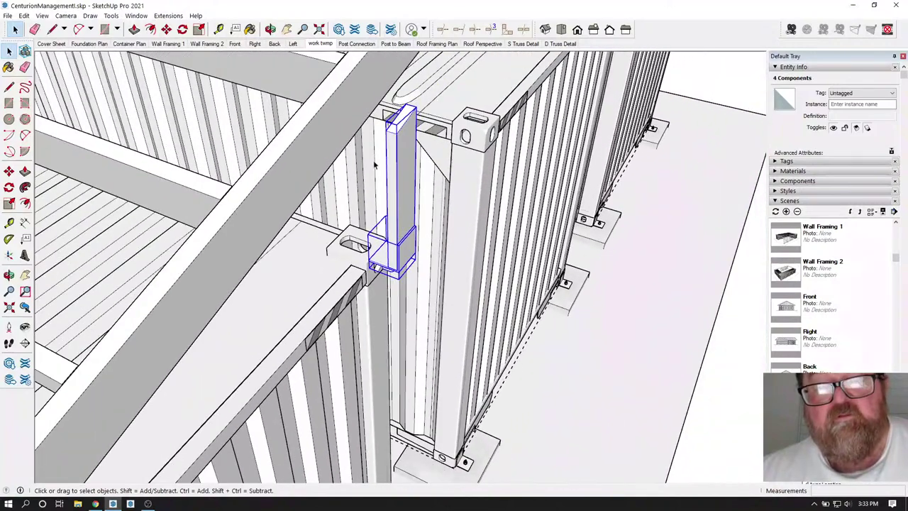
{"action": "scroll", "coordinate": [378, 119], "scroll_direction": "up", "scroll_amount": 3}
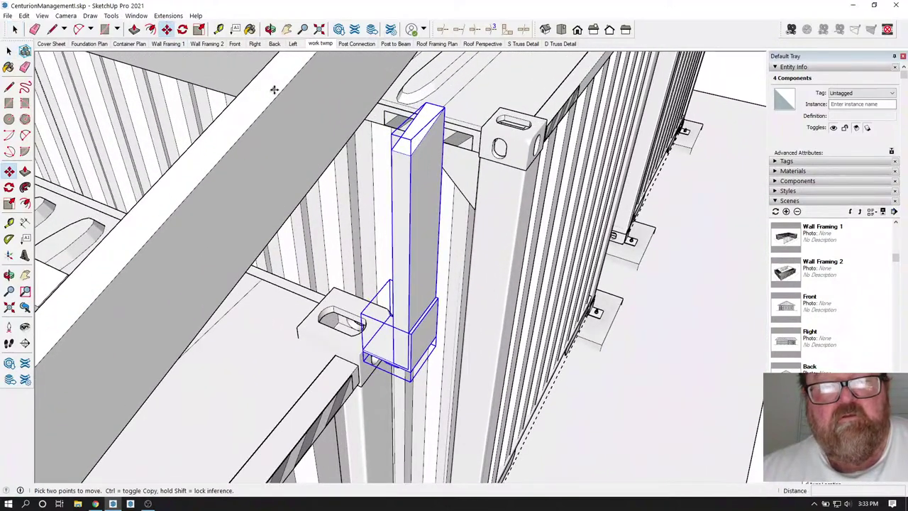
{"action": "scroll", "coordinate": [274, 89], "scroll_direction": "up", "scroll_amount": 1}
{"action": "left_click", "coordinate": [438, 166]}
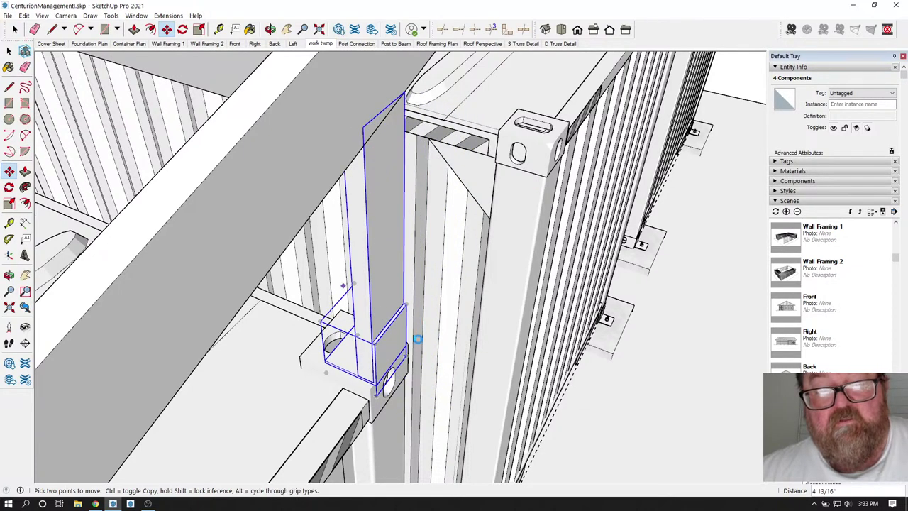
{"action": "scroll", "coordinate": [418, 340], "scroll_direction": "down", "scroll_amount": 10}
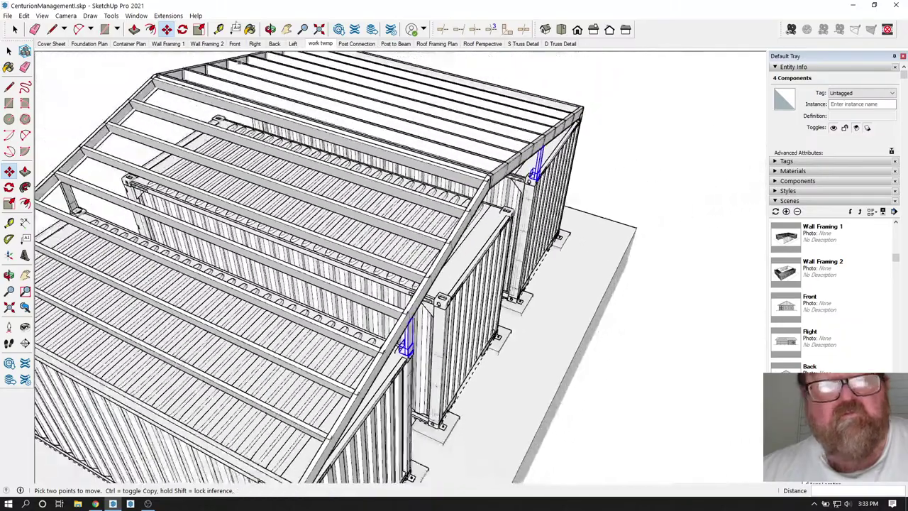
Clear the selection and examine how the repositioned risers support the gable-end roof beam on the two outer containers.
{"action": "left_click", "coordinate": [270, 29]}
{"action": "left_click_drag", "start_coordinate": [334, 234], "coordinate": [368, 232]}
{"action": "key", "text": "space"}
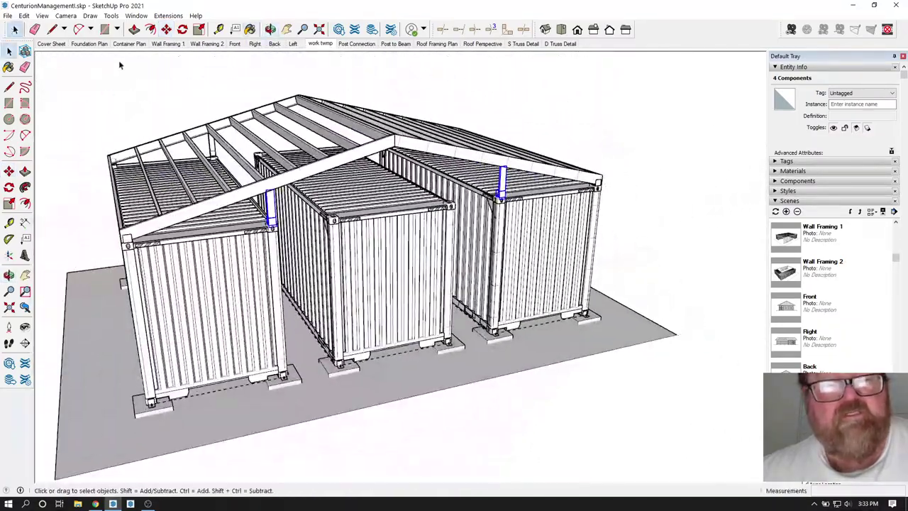
{"action": "left_click", "coordinate": [170, 89]}
{"action": "left_click", "coordinate": [271, 29]}
{"action": "left_click_drag", "start_coordinate": [357, 196], "coordinate": [266, 136]}
{"action": "scroll", "coordinate": [301, 114], "scroll_direction": "up", "scroll_amount": 5}
{"action": "left_click_drag", "start_coordinate": [318, 113], "coordinate": [178, 167]}
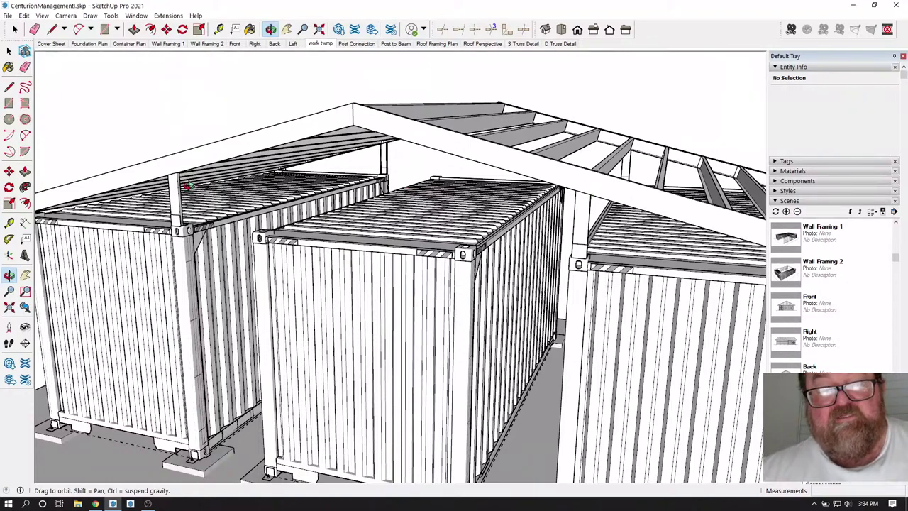
{"action": "left_click_drag", "start_coordinate": [188, 186], "coordinate": [52, 458]}
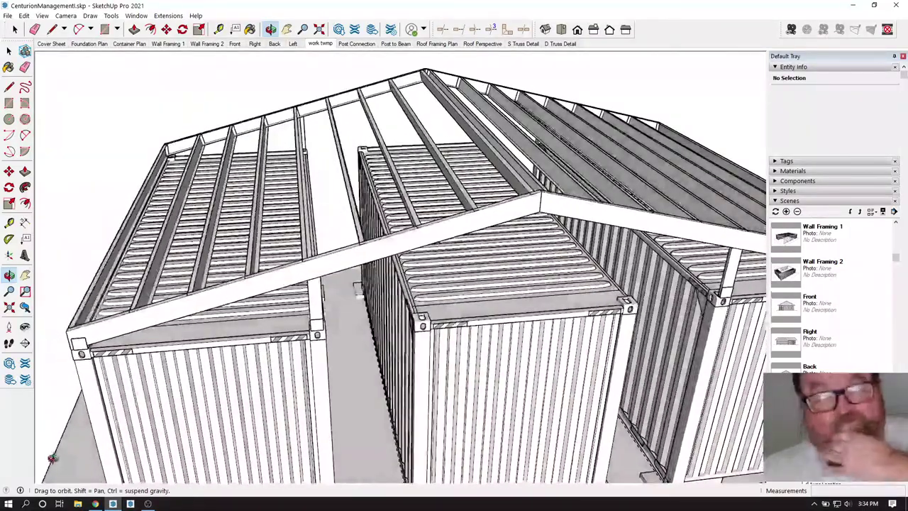
Switch to Chrome to check the live chat of the YouTube stream, and return to the SketchUp model.
{"action": "left_click", "coordinate": [96, 504]}
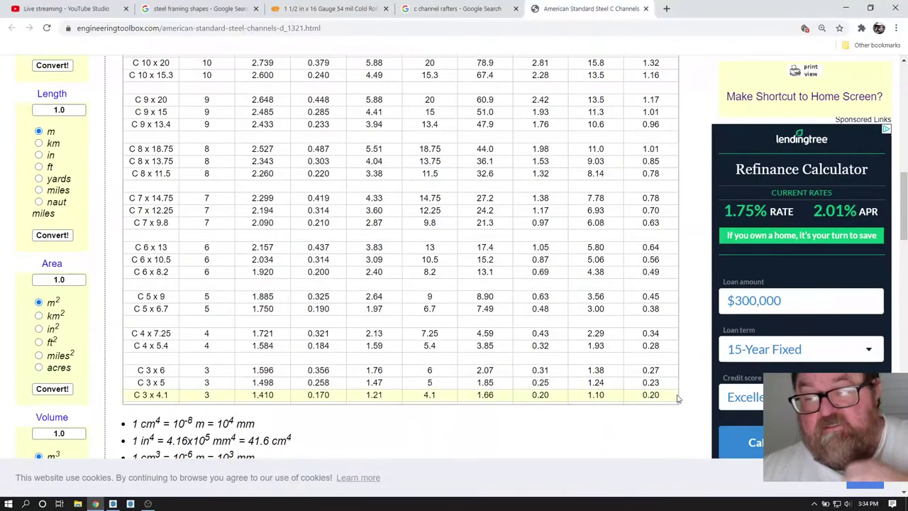
{"action": "left_click", "coordinate": [106, 10]}
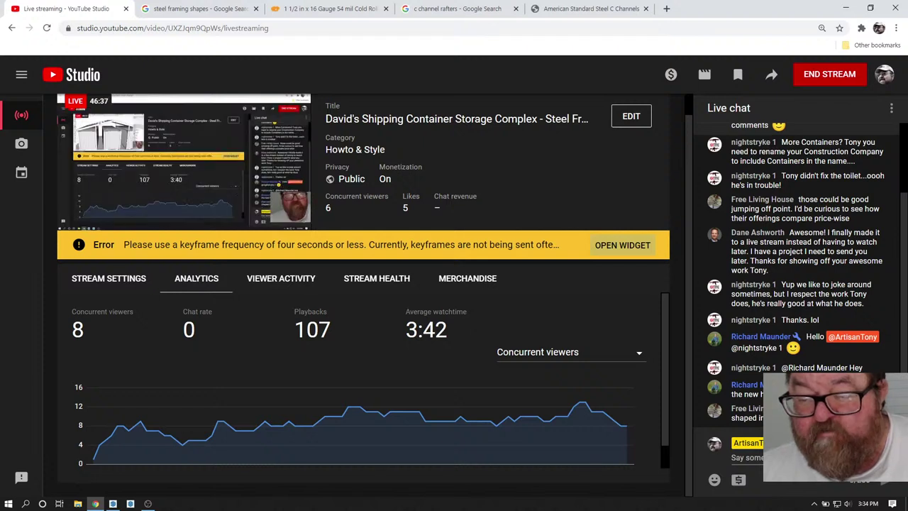
{"action": "left_click", "coordinate": [113, 504]}
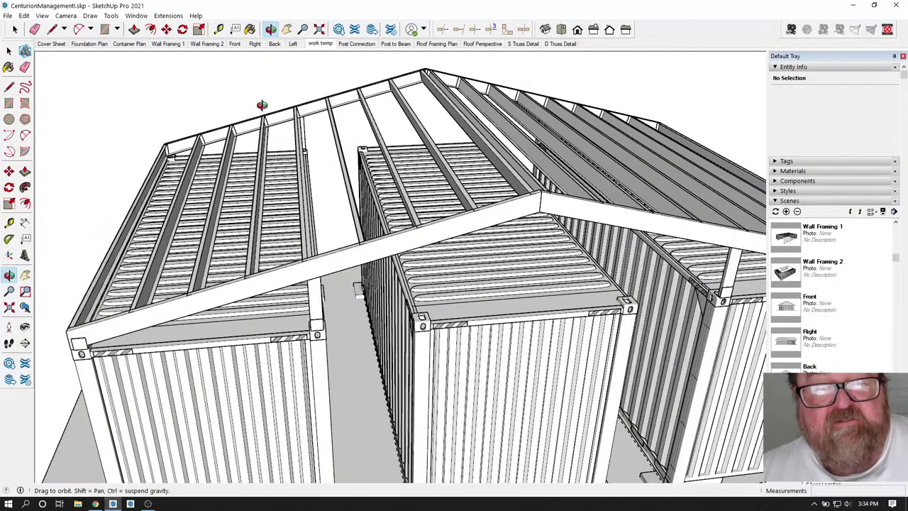
Examine the purlin connections at the far gable beam and the ridge joint of the near gable beam.
{"action": "scroll", "coordinate": [262, 105], "scroll_direction": "up", "scroll_amount": 10}
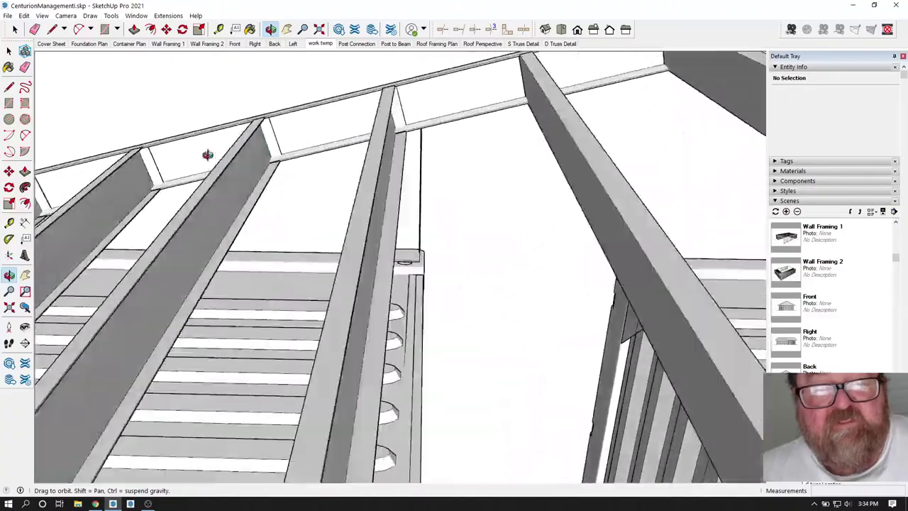
{"action": "left_click_drag", "start_coordinate": [207, 155], "coordinate": [142, 156]}
{"action": "scroll", "coordinate": [382, 123], "scroll_direction": "down", "scroll_amount": 7}
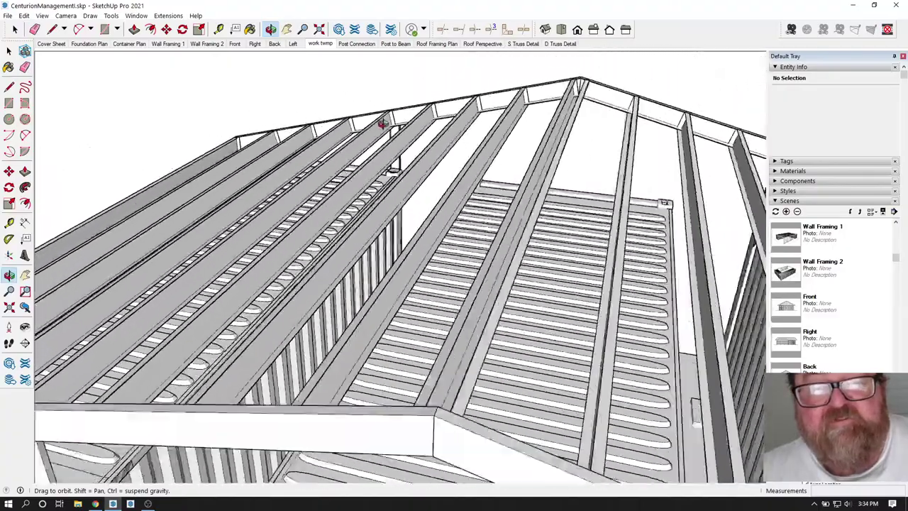
{"action": "scroll", "coordinate": [383, 123], "scroll_direction": "down", "scroll_amount": 3}
{"action": "mouse_move", "coordinate": [414, 208]}
{"action": "left_mouse_down"}
{"action": "mouse_move", "coordinate": [334, 207]}
{"action": "mouse_move", "coordinate": [483, 225]}
{"action": "mouse_move", "coordinate": [422, 198]}
{"action": "left_mouse_up"}
{"action": "scroll", "coordinate": [415, 240], "scroll_direction": "up", "scroll_amount": 4}
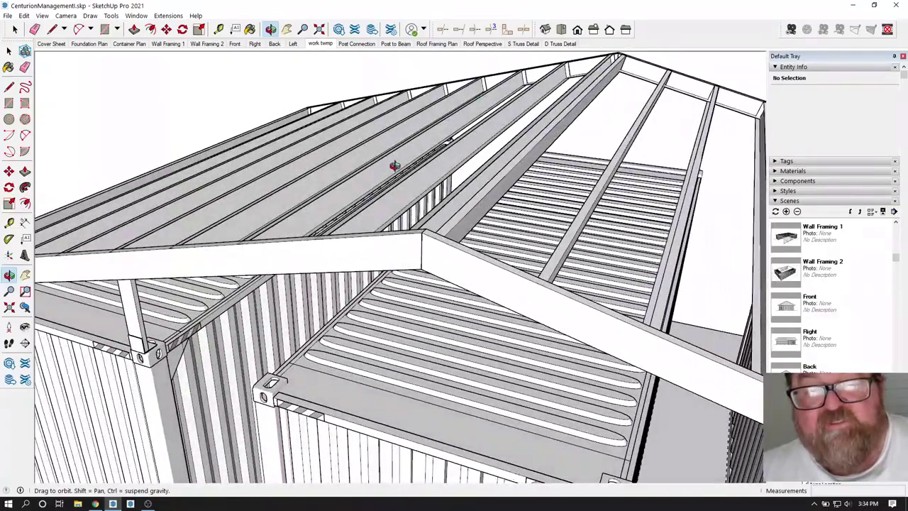
{"action": "left_click_drag", "start_coordinate": [395, 165], "coordinate": [355, 221]}
{"action": "scroll", "coordinate": [370, 238], "scroll_direction": "down", "scroll_amount": 2}
{"action": "scroll", "coordinate": [353, 220], "scroll_direction": "up", "scroll_amount": 3}
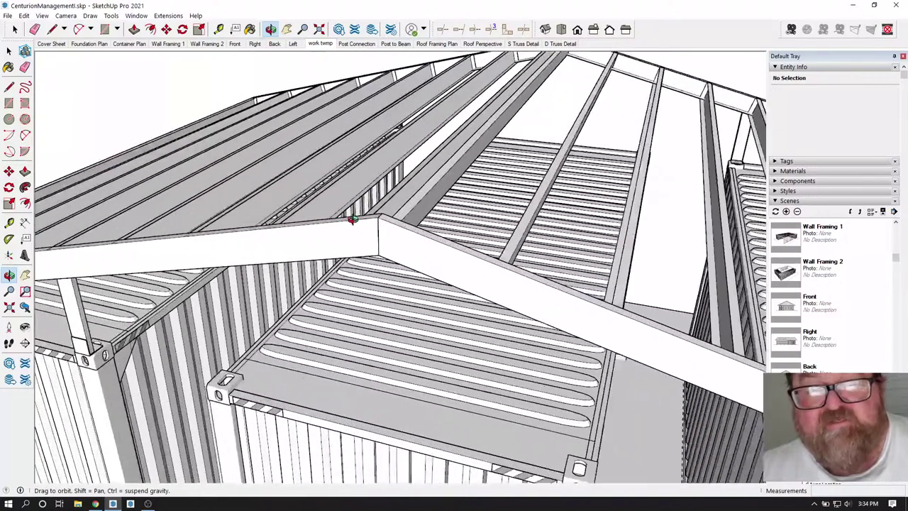
{"action": "scroll", "coordinate": [352, 220], "scroll_direction": "up", "scroll_amount": 1}
{"action": "scroll", "coordinate": [410, 232], "scroll_direction": "down", "scroll_amount": 4}
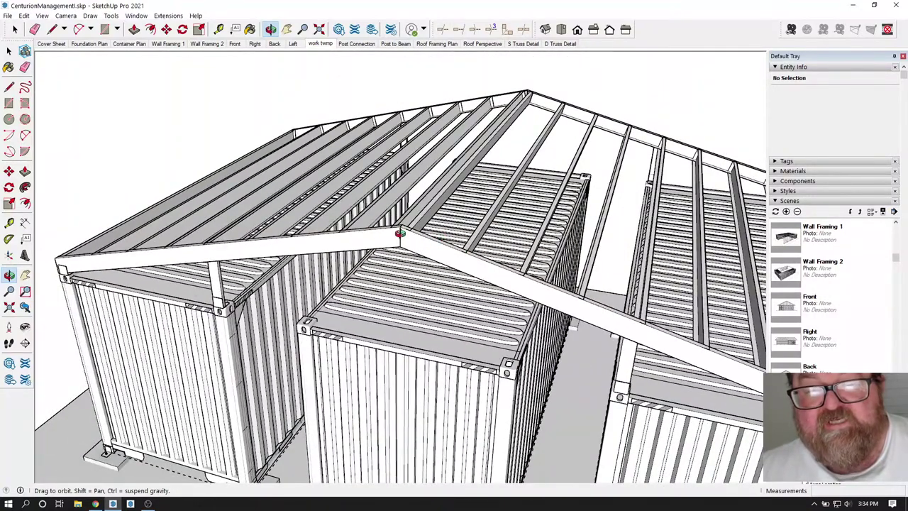
{"action": "mouse_move", "coordinate": [400, 233]}
{"action": "left_mouse_down"}
{"action": "mouse_move", "coordinate": [418, 235]}
{"action": "mouse_move", "coordinate": [413, 209]}
{"action": "mouse_move", "coordinate": [404, 223]}
{"action": "left_mouse_up"}
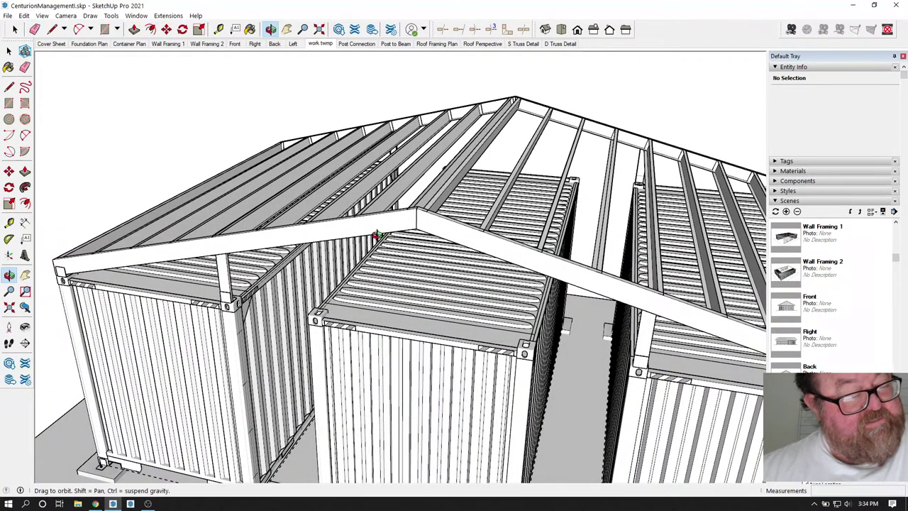
{"action": "left_click_drag", "start_coordinate": [366, 235], "coordinate": [464, 265]}
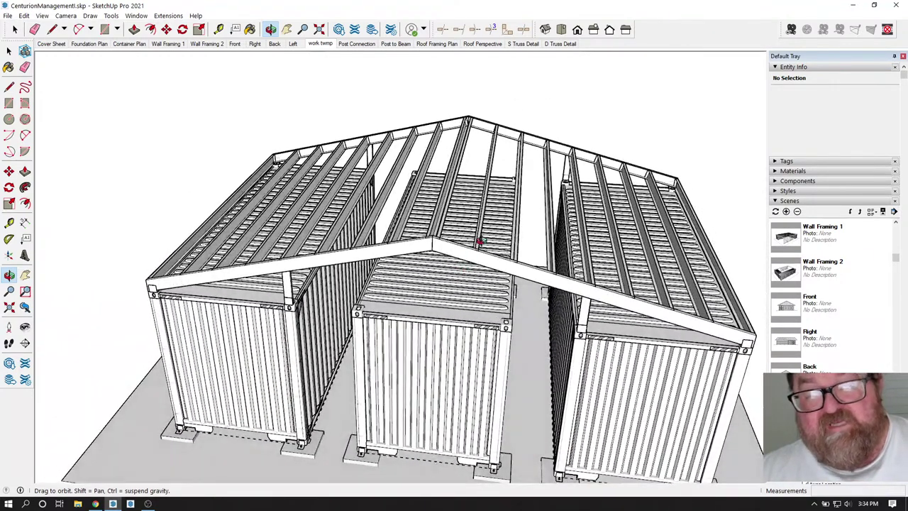
Examine the purlins up close and the complete roof frame over the three containers from the sides and both ends.
{"action": "scroll", "coordinate": [480, 241], "scroll_direction": "up", "scroll_amount": 10}
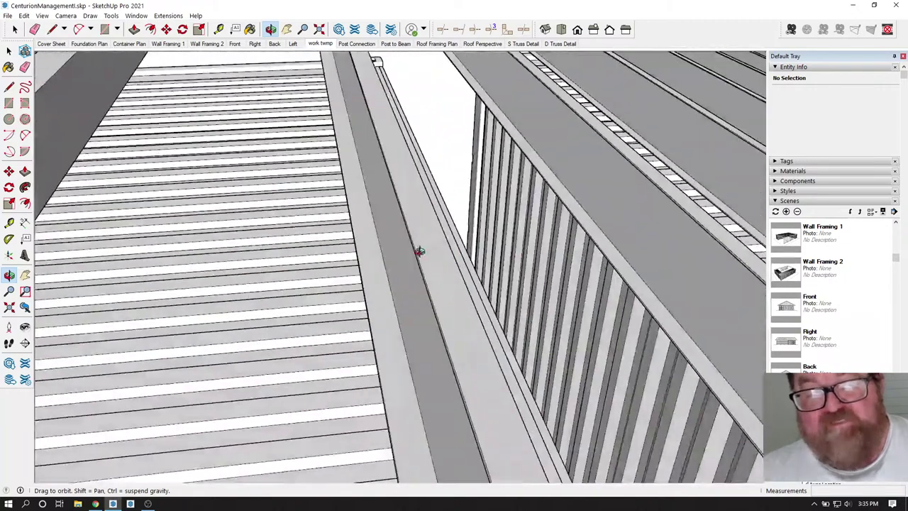
{"action": "mouse_move", "coordinate": [423, 243]}
{"action": "left_mouse_down"}
{"action": "mouse_move", "coordinate": [471, 259]}
{"action": "mouse_move", "coordinate": [419, 247]}
{"action": "left_mouse_up"}
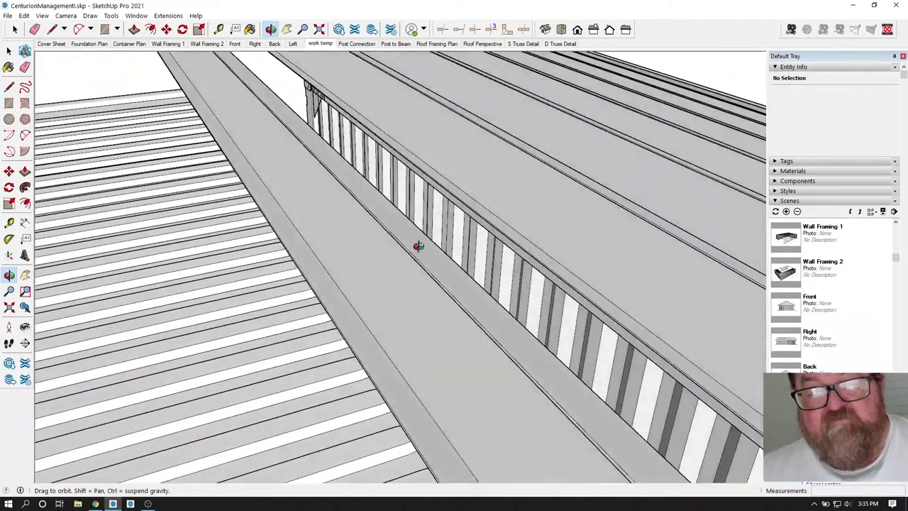
{"action": "left_click_drag", "start_coordinate": [325, 290], "coordinate": [383, 319]}
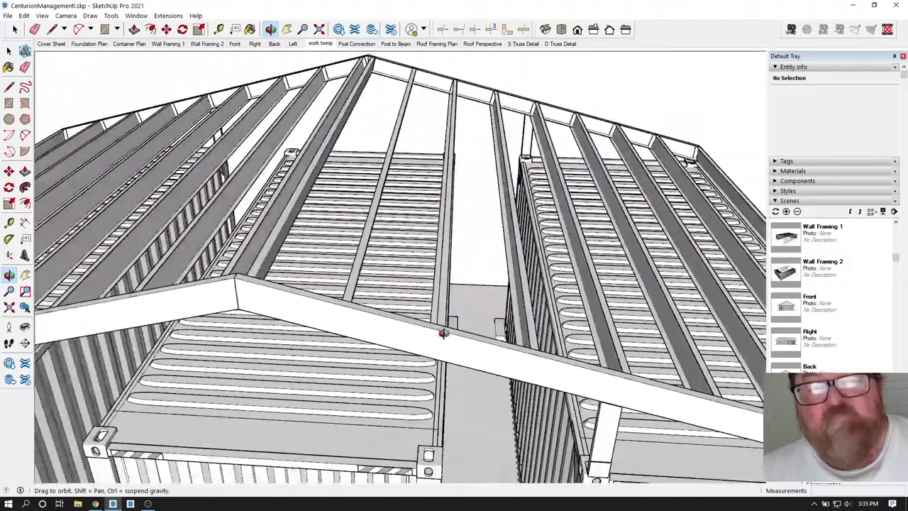
{"action": "left_click_drag", "start_coordinate": [442, 331], "coordinate": [340, 306]}
{"action": "left_click_drag", "start_coordinate": [392, 343], "coordinate": [100, 341]}
{"action": "scroll", "coordinate": [221, 326], "scroll_direction": "up", "scroll_amount": 8}
{"action": "left_click_drag", "start_coordinate": [241, 355], "coordinate": [307, 367]}
{"action": "mouse_move", "coordinate": [337, 329]}
{"action": "left_mouse_down"}
{"action": "mouse_move", "coordinate": [249, 333]}
{"action": "mouse_move", "coordinate": [310, 320]}
{"action": "mouse_move", "coordinate": [387, 331]}
{"action": "mouse_move", "coordinate": [535, 281]}
{"action": "mouse_move", "coordinate": [361, 248]}
{"action": "mouse_move", "coordinate": [375, 248]}
{"action": "mouse_move", "coordinate": [257, 248]}
{"action": "mouse_move", "coordinate": [261, 234]}
{"action": "mouse_move", "coordinate": [215, 268]}
{"action": "mouse_move", "coordinate": [255, 336]}
{"action": "mouse_move", "coordinate": [246, 357]}
{"action": "mouse_move", "coordinate": [405, 286]}
{"action": "mouse_move", "coordinate": [343, 336]}
{"action": "left_mouse_up"}
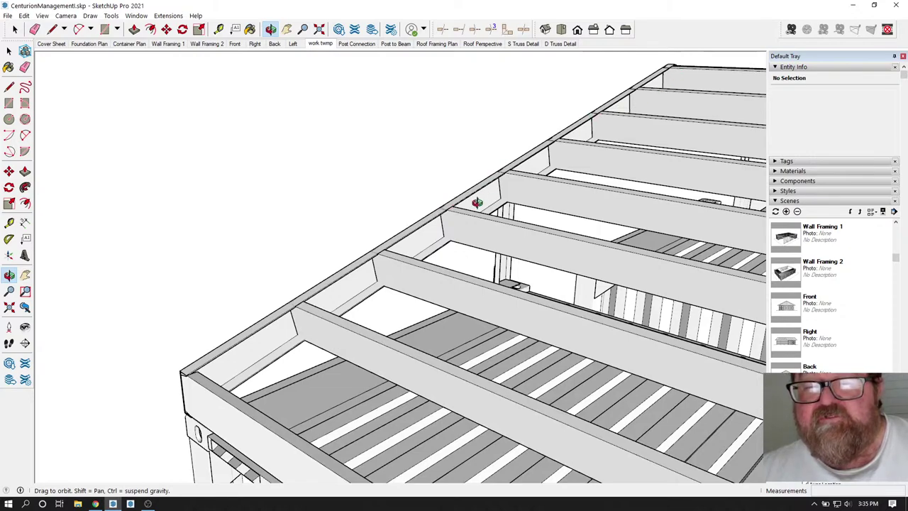
{"action": "scroll", "coordinate": [361, 246], "scroll_direction": "down", "scroll_amount": 8}
{"action": "left_click_drag", "start_coordinate": [523, 286], "coordinate": [224, 290]}
{"action": "scroll", "coordinate": [596, 296], "scroll_direction": "up", "scroll_amount": 3}
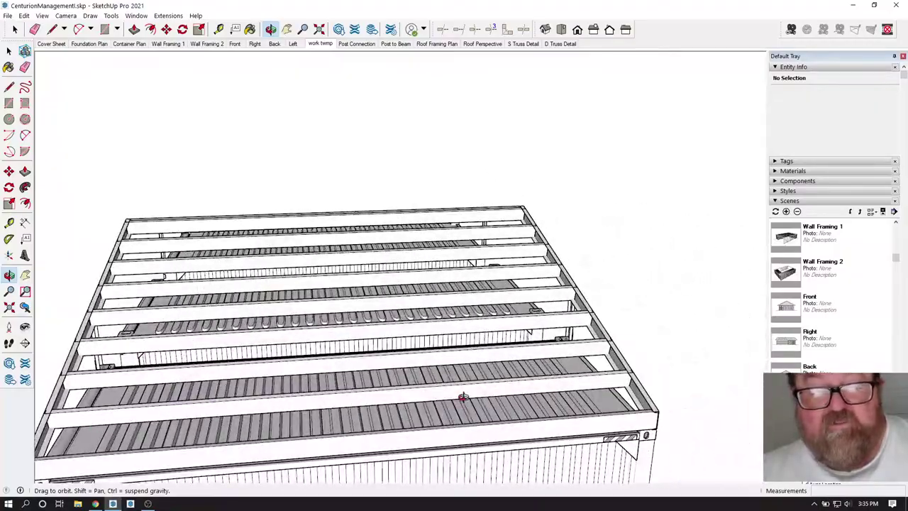
{"action": "left_click_drag", "start_coordinate": [462, 397], "coordinate": [545, 370]}
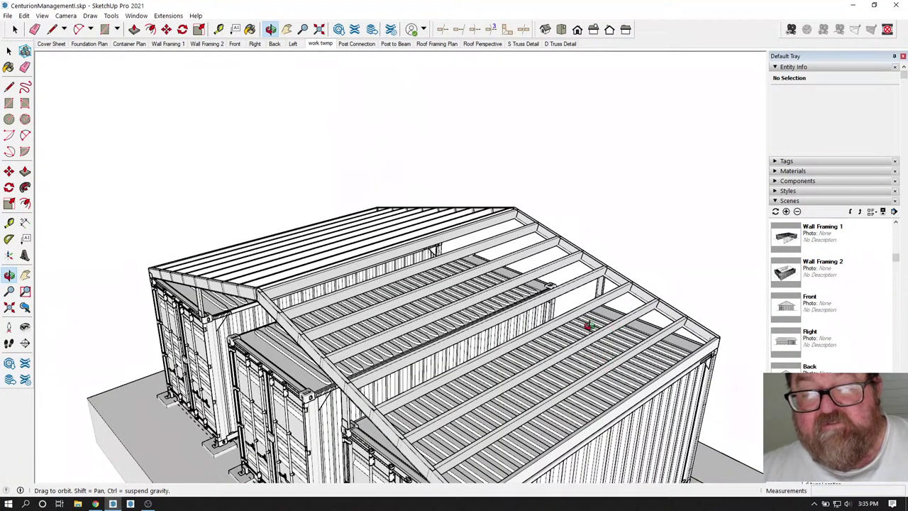
{"action": "mouse_move", "coordinate": [424, 232]}
{"action": "left_mouse_down"}
{"action": "mouse_move", "coordinate": [462, 269]}
{"action": "mouse_move", "coordinate": [657, 396]}
{"action": "left_mouse_up"}
{"action": "left_click_drag", "start_coordinate": [296, 244], "coordinate": [435, 260]}
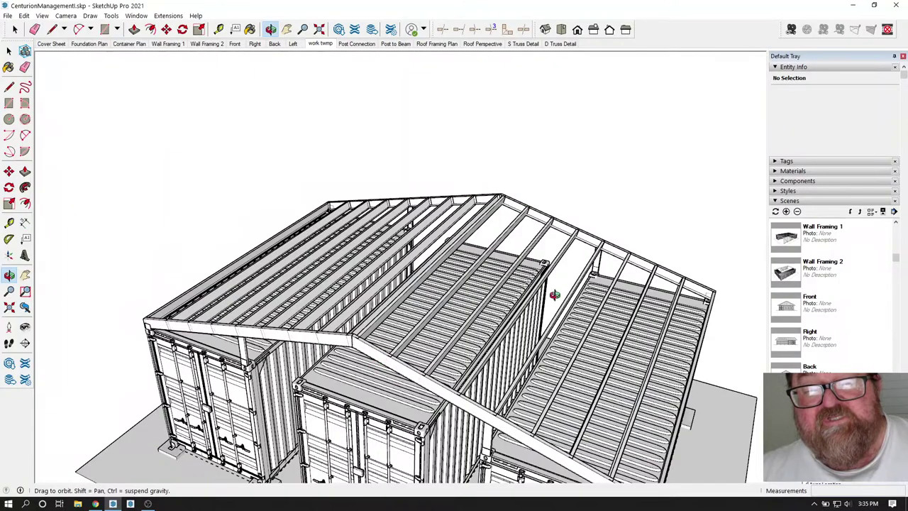
{"action": "mouse_move", "coordinate": [554, 293]}
{"action": "left_mouse_down"}
{"action": "mouse_move", "coordinate": [513, 241]}
{"action": "mouse_move", "coordinate": [490, 273]}
{"action": "mouse_move", "coordinate": [501, 338]}
{"action": "mouse_move", "coordinate": [236, 335]}
{"action": "mouse_move", "coordinate": [170, 278]}
{"action": "left_mouse_up"}
Copy the riser beneath the gable beam 1' 2 5/8" sideways into the gap between the outer and middle containers.
{"action": "scroll", "coordinate": [221, 262], "scroll_direction": "up", "scroll_amount": 7}
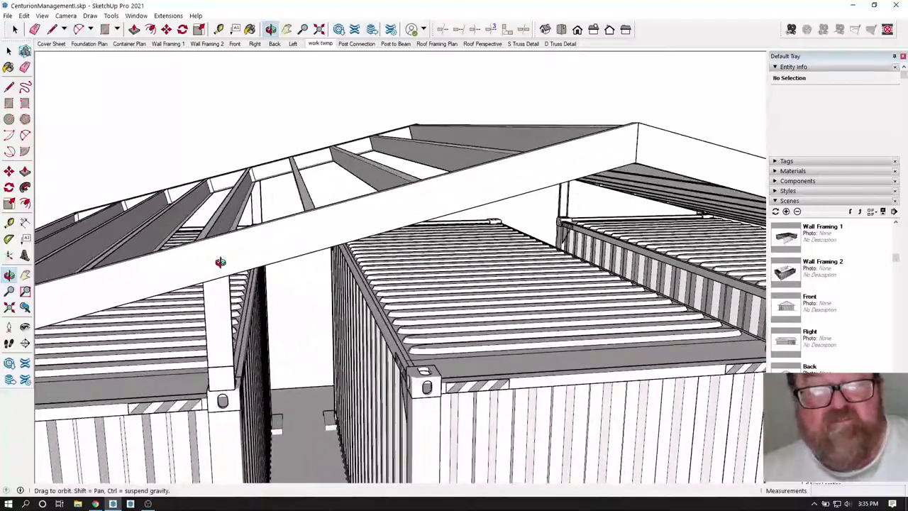
{"action": "left_click_drag", "start_coordinate": [220, 263], "coordinate": [258, 307]}
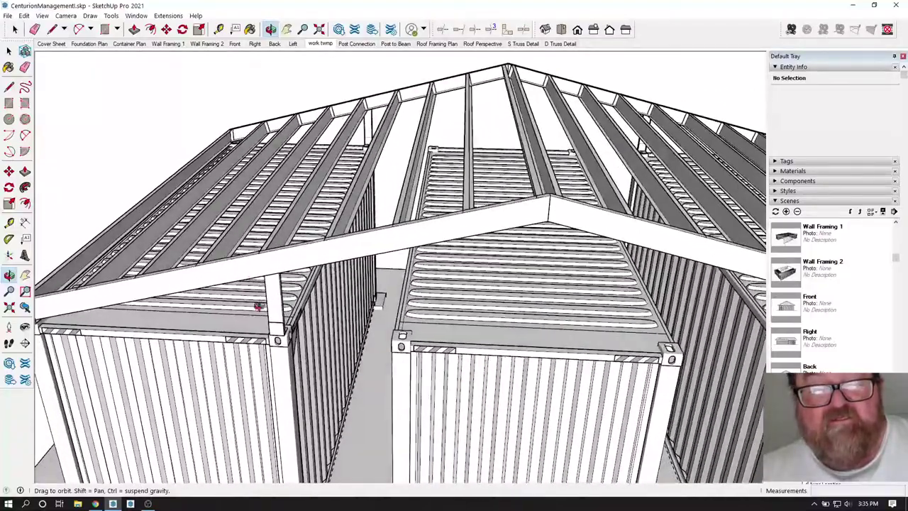
{"action": "scroll", "coordinate": [263, 284], "scroll_direction": "up", "scroll_amount": 10}
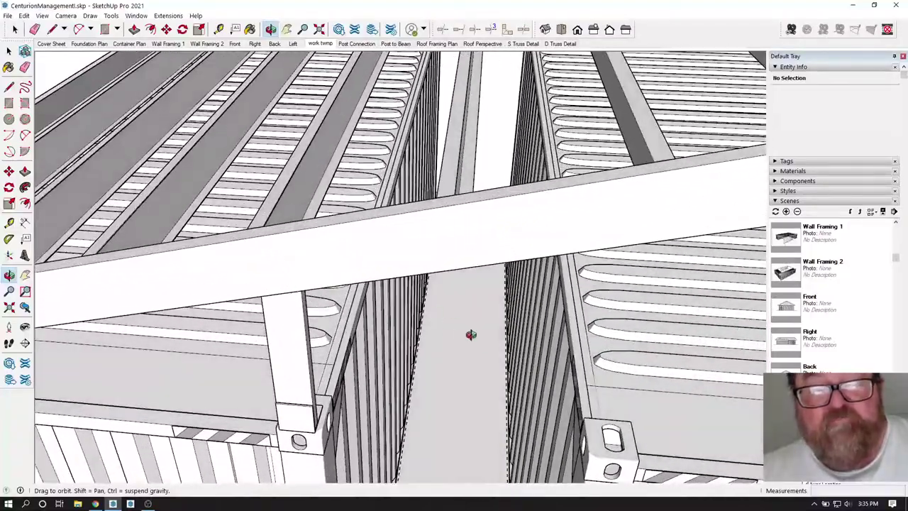
{"action": "left_click_drag", "start_coordinate": [473, 298], "coordinate": [303, 324]}
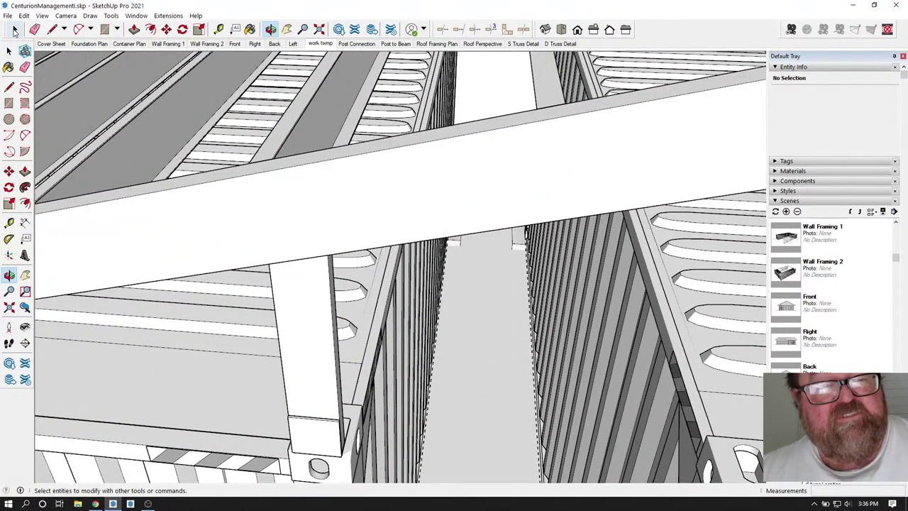
{"action": "left_click", "coordinate": [14, 30]}
{"action": "left_click", "coordinate": [289, 289]}
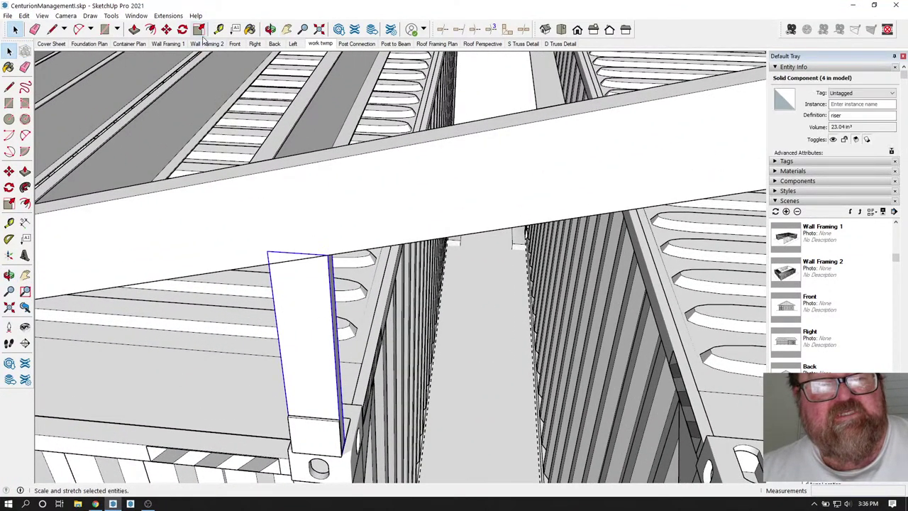
{"action": "left_click", "coordinate": [166, 29]}
{"action": "left_click", "coordinate": [286, 238]}
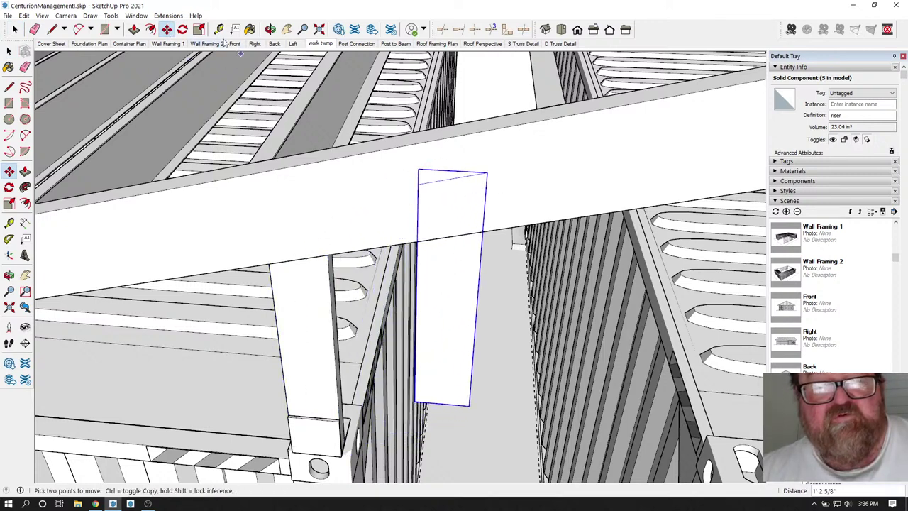
Rotate the copied riser 90° so it lies horizontally across the container gap, and make it a unique component.
{"action": "left_click", "coordinate": [183, 29]}
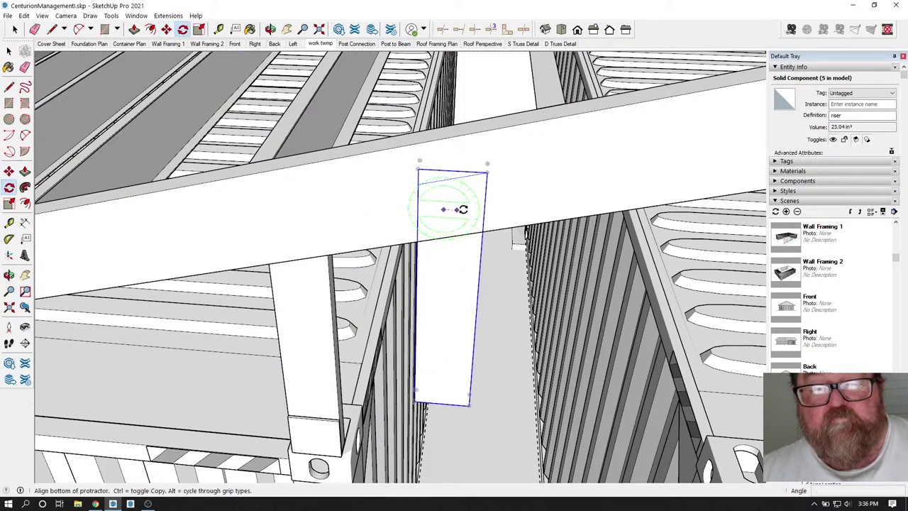
{"action": "left_click", "coordinate": [444, 209]}
{"action": "left_click", "coordinate": [468, 210]}
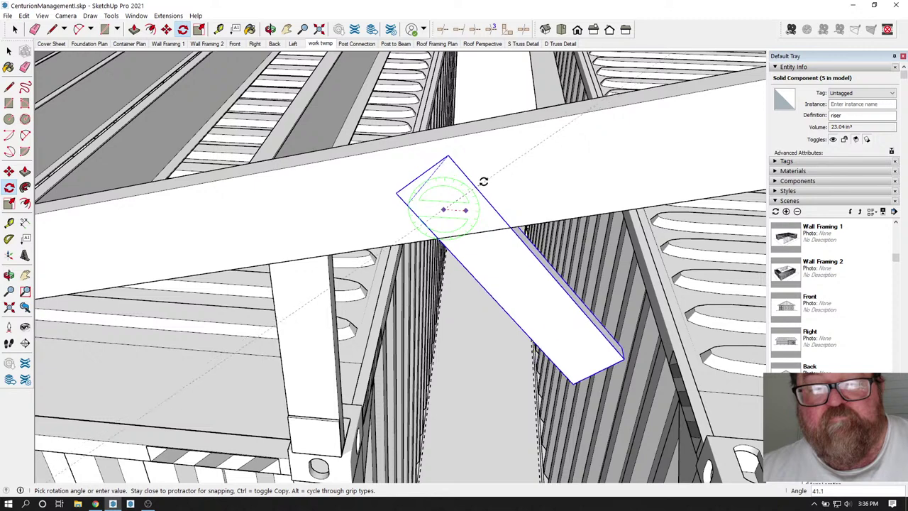
{"action": "left_click", "coordinate": [445, 155]}
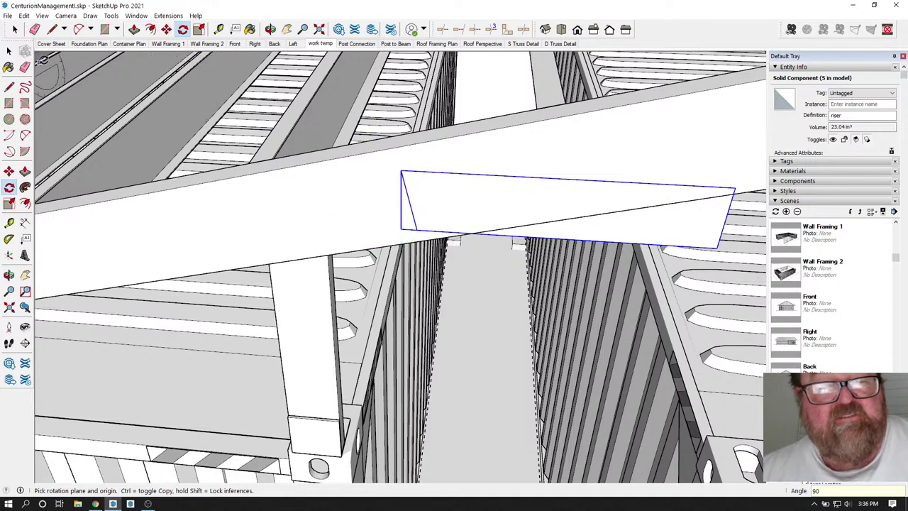
{"action": "key", "text": "space"}
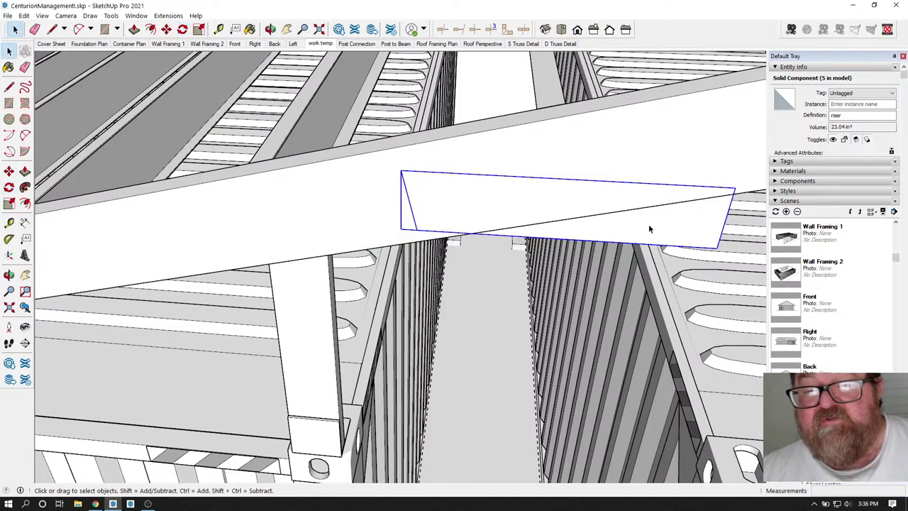
{"action": "right_click", "coordinate": [648, 228]}
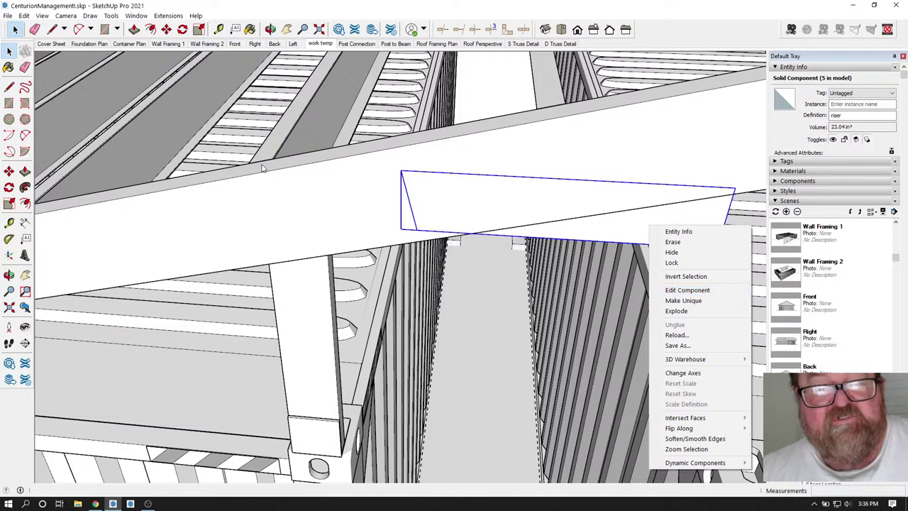
{"action": "left_click", "coordinate": [694, 301]}
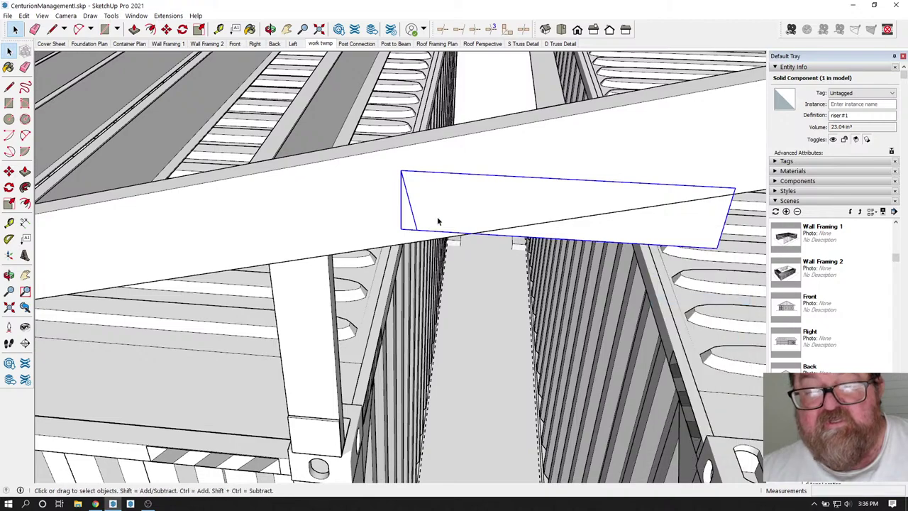
Examine the horizontal piece against the gable beam, the riser and the container gap from several sides.
{"action": "left_click", "coordinate": [270, 29]}
{"action": "left_click_drag", "start_coordinate": [426, 197], "coordinate": [283, 192]}
{"action": "scroll", "coordinate": [470, 229], "scroll_direction": "up", "scroll_amount": 8}
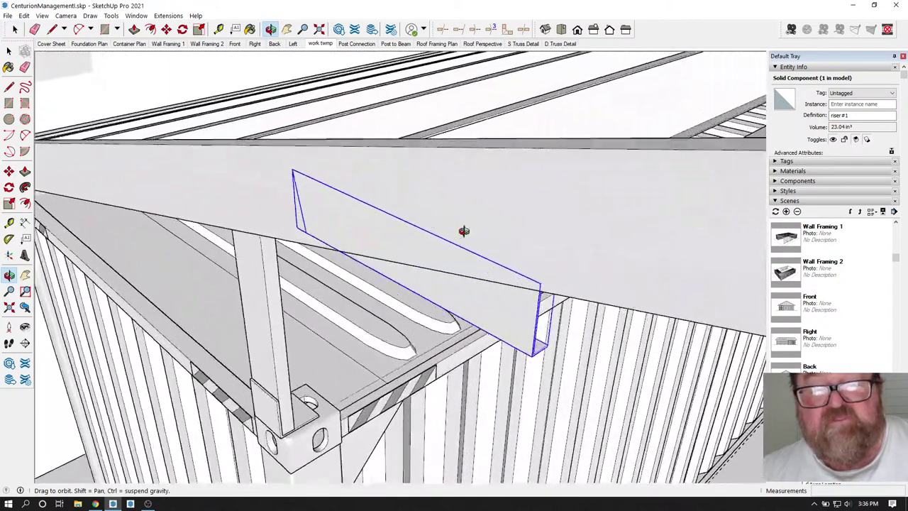
{"action": "scroll", "coordinate": [471, 229], "scroll_direction": "down", "scroll_amount": 10}
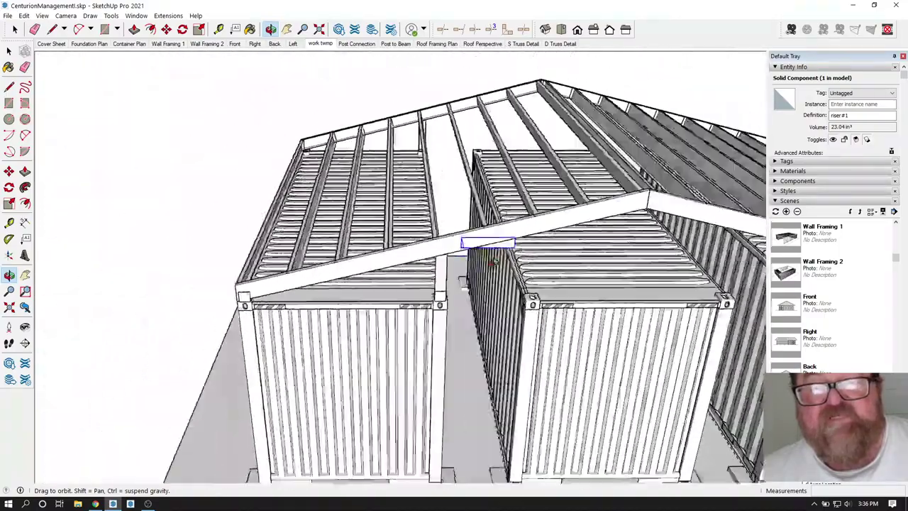
{"action": "left_click_drag", "start_coordinate": [493, 262], "coordinate": [463, 172]}
{"action": "left_click_drag", "start_coordinate": [366, 201], "coordinate": [272, 243]}
{"action": "scroll", "coordinate": [274, 244], "scroll_direction": "up", "scroll_amount": 8}
{"action": "left_click_drag", "start_coordinate": [335, 239], "coordinate": [414, 220]}
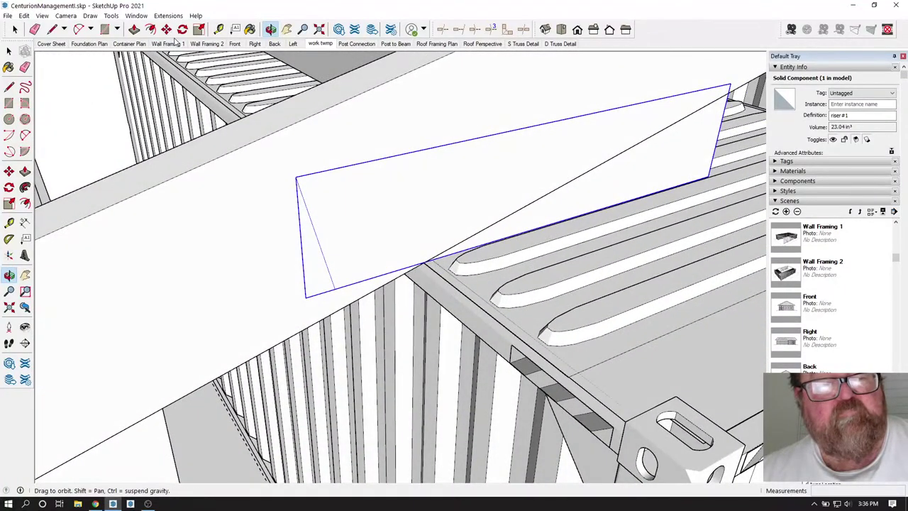
{"action": "left_click_drag", "start_coordinate": [240, 81], "coordinate": [223, 215]}
{"action": "left_click_drag", "start_coordinate": [317, 200], "coordinate": [301, 226]}
{"action": "scroll", "coordinate": [301, 225], "scroll_direction": "up", "scroll_amount": 5}
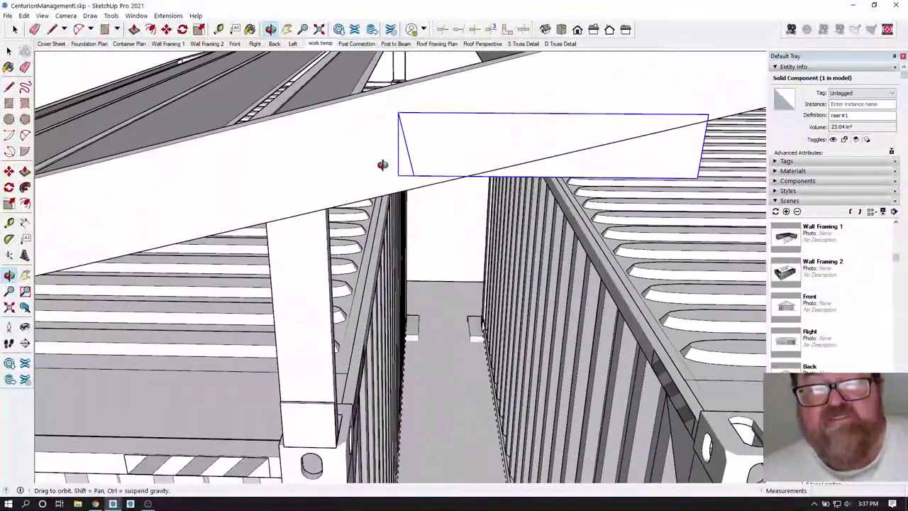
{"action": "scroll", "coordinate": [391, 170], "scroll_direction": "up", "scroll_amount": 2}
{"action": "left_click_drag", "start_coordinate": [394, 172], "coordinate": [399, 174]}
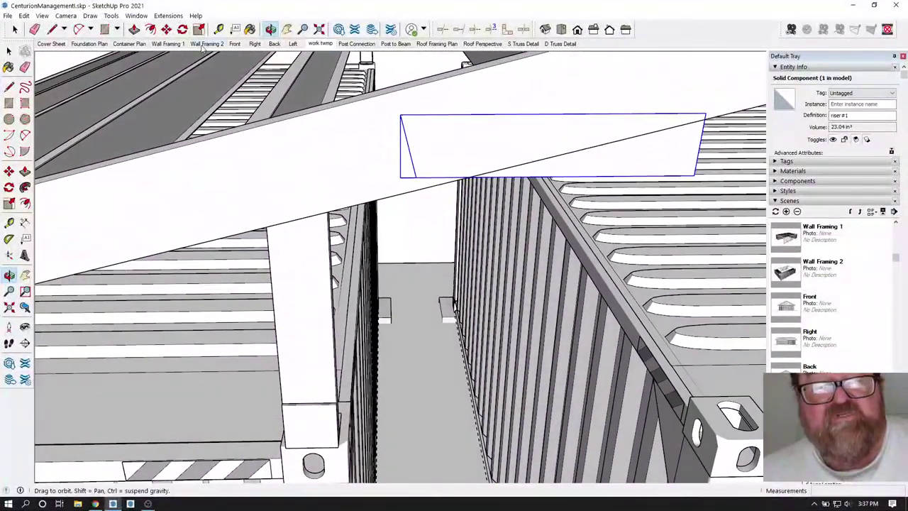
Move the horizontal piece about 7 3/4" so its lower angled corner meets the riser's top inner corner under the gable beam.
{"action": "left_click", "coordinate": [166, 30]}
{"action": "scroll", "coordinate": [333, 142], "scroll_direction": "up", "scroll_amount": 3}
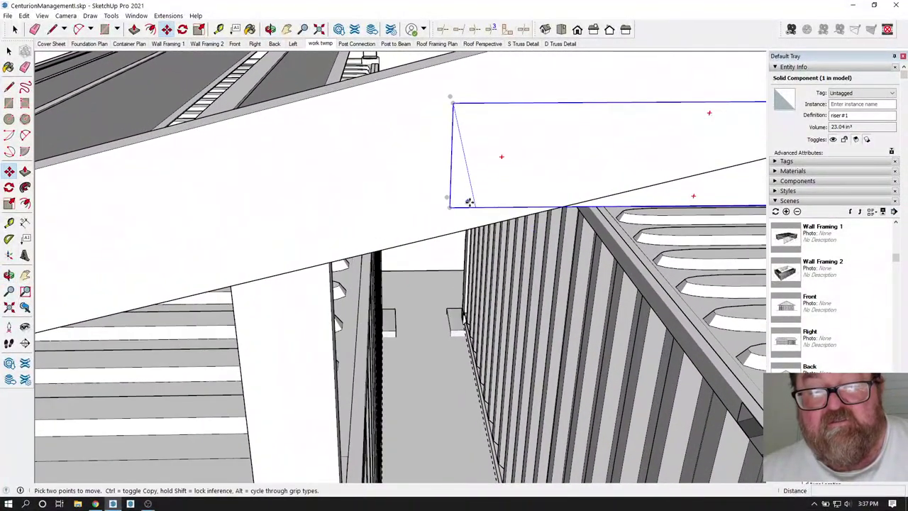
{"action": "left_click", "coordinate": [473, 205]}
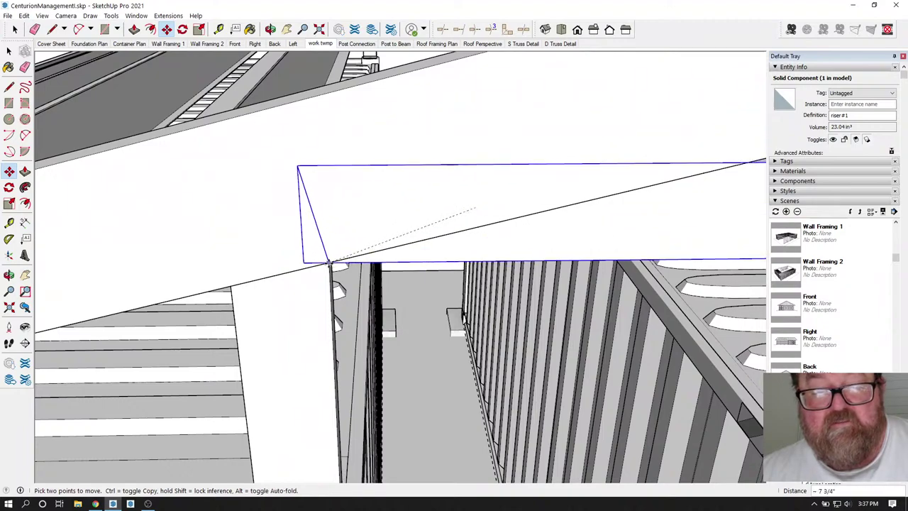
{"action": "scroll", "coordinate": [362, 199], "scroll_direction": "down", "scroll_amount": 5}
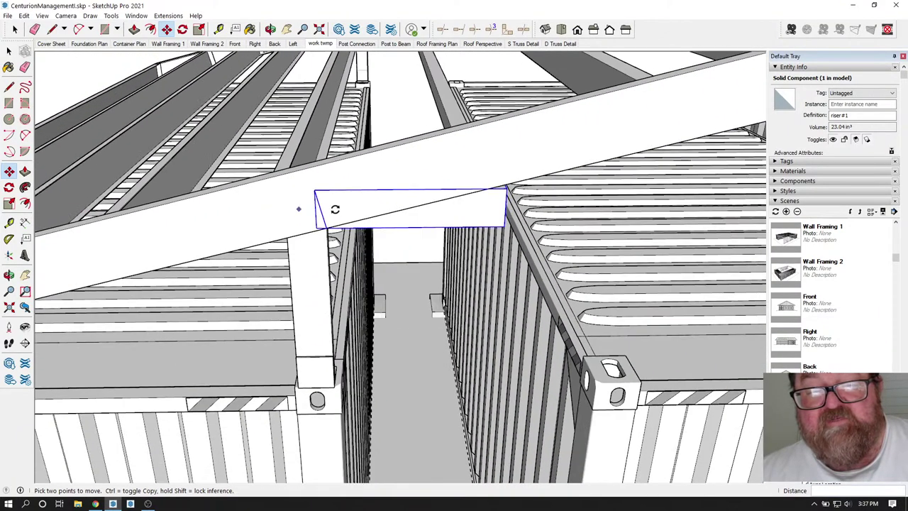
Open the horizontal piece for editing, select its free end's geometry, and place a guide line along its bottom edge.
{"action": "left_click", "coordinate": [271, 29]}
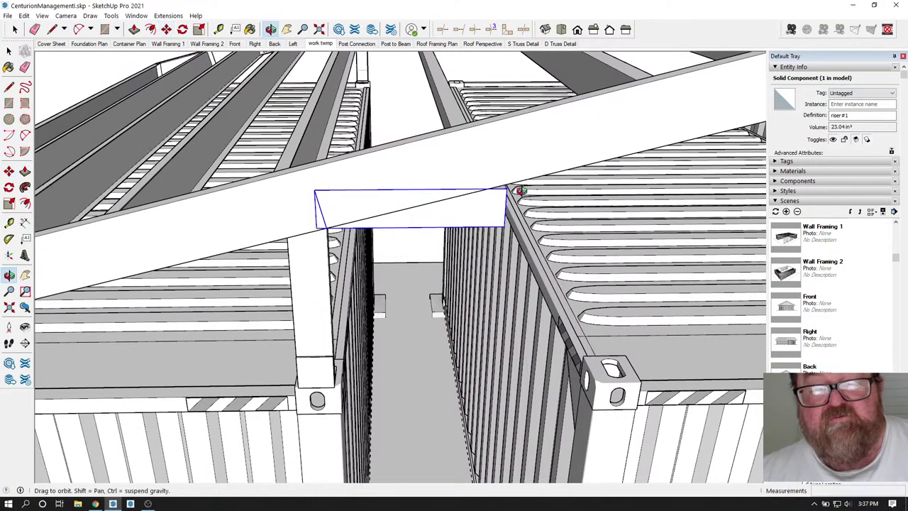
{"action": "mouse_move", "coordinate": [369, 206]}
{"action": "left_mouse_down"}
{"action": "mouse_move", "coordinate": [390, 191]}
{"action": "mouse_move", "coordinate": [414, 199]}
{"action": "mouse_move", "coordinate": [380, 192]}
{"action": "left_mouse_up"}
{"action": "scroll", "coordinate": [253, 209], "scroll_direction": "up", "scroll_amount": 6}
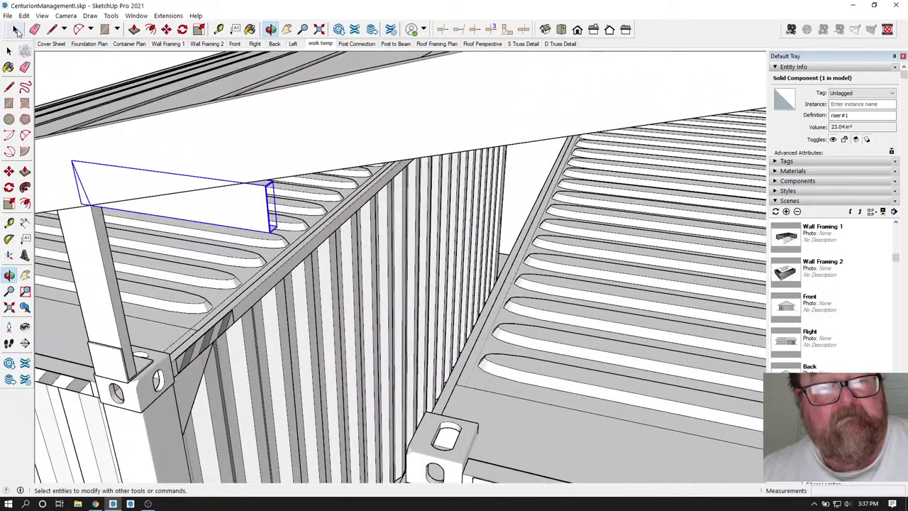
{"action": "left_click", "coordinate": [15, 29]}
{"action": "double_click", "coordinate": [225, 201]}
{"action": "left_click_drag", "start_coordinate": [233, 153], "coordinate": [311, 255]}
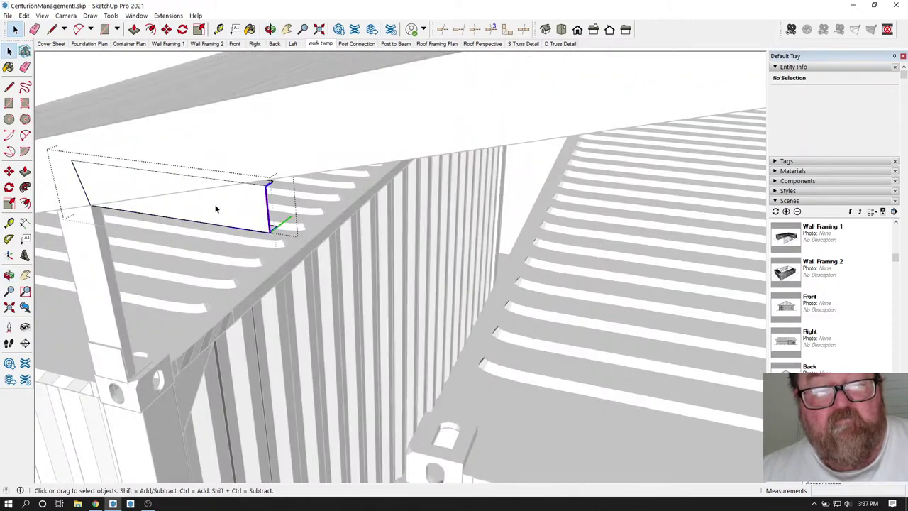
{"action": "scroll", "coordinate": [226, 205], "scroll_direction": "up", "scroll_amount": 5}
{"action": "left_click", "coordinate": [220, 29]}
{"action": "scroll", "coordinate": [270, 154], "scroll_direction": "up", "scroll_amount": 2}
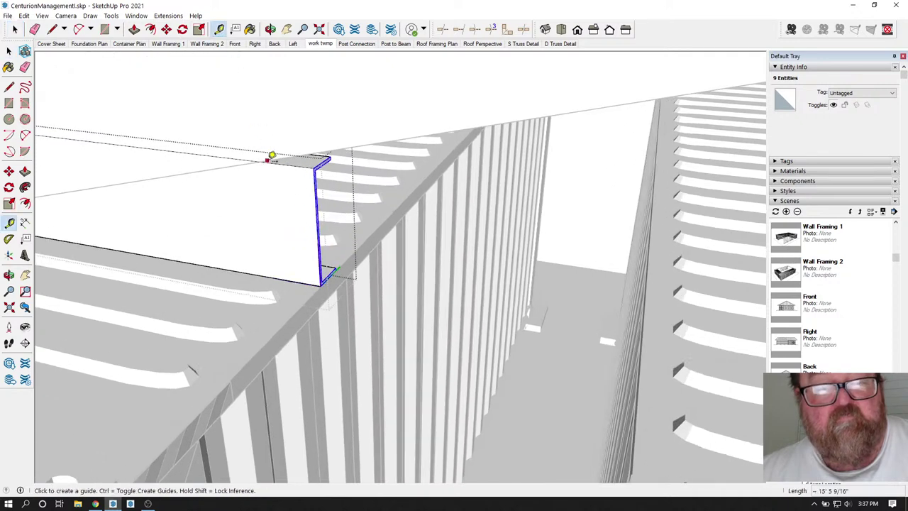
{"action": "left_click", "coordinate": [298, 163]}
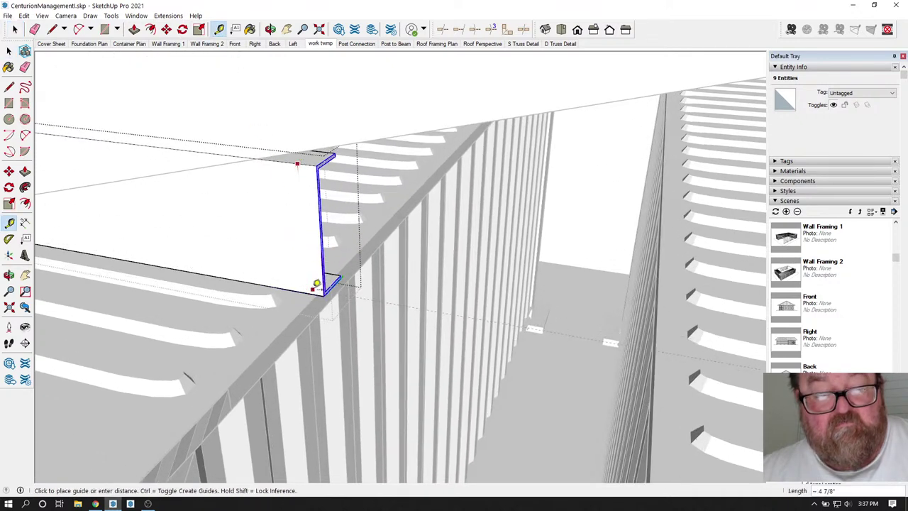
{"action": "left_click", "coordinate": [317, 286]}
{"action": "scroll", "coordinate": [239, 177], "scroll_direction": "up", "scroll_amount": 3}
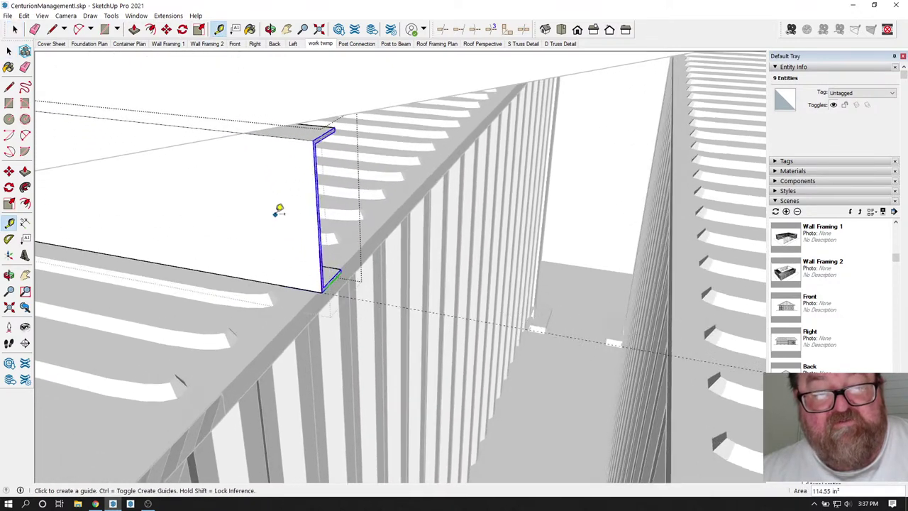
{"action": "scroll", "coordinate": [245, 139], "scroll_direction": "down", "scroll_amount": 2}
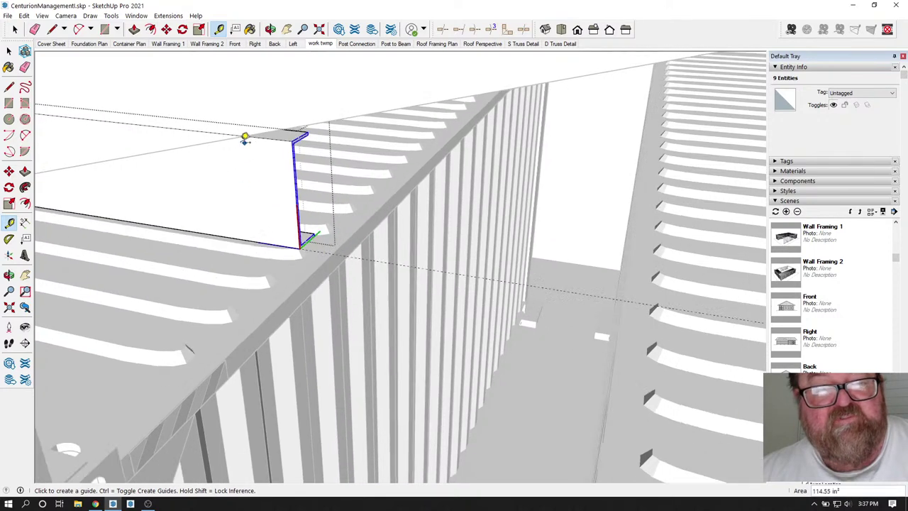
Stretch the selected end about 12' 3 7/16" along the guide to the top of the riser beyond the middle container.
{"action": "key", "text": "space"}
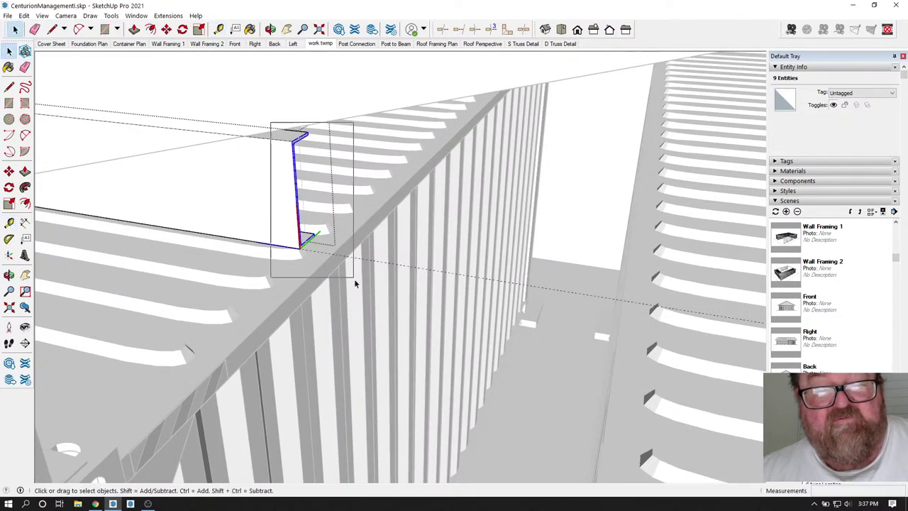
{"action": "scroll", "coordinate": [216, 149], "scroll_direction": "up", "scroll_amount": 2}
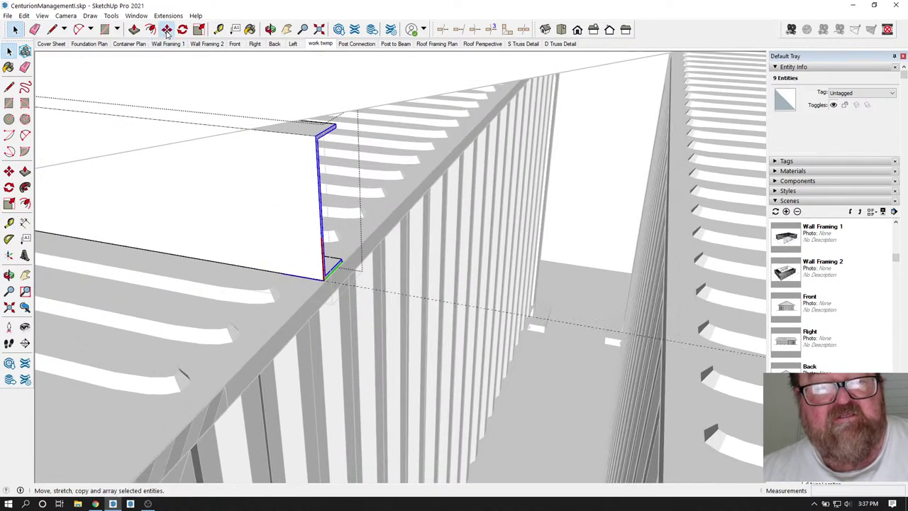
{"action": "left_click", "coordinate": [166, 29]}
{"action": "scroll", "coordinate": [334, 288], "scroll_direction": "up", "scroll_amount": 3}
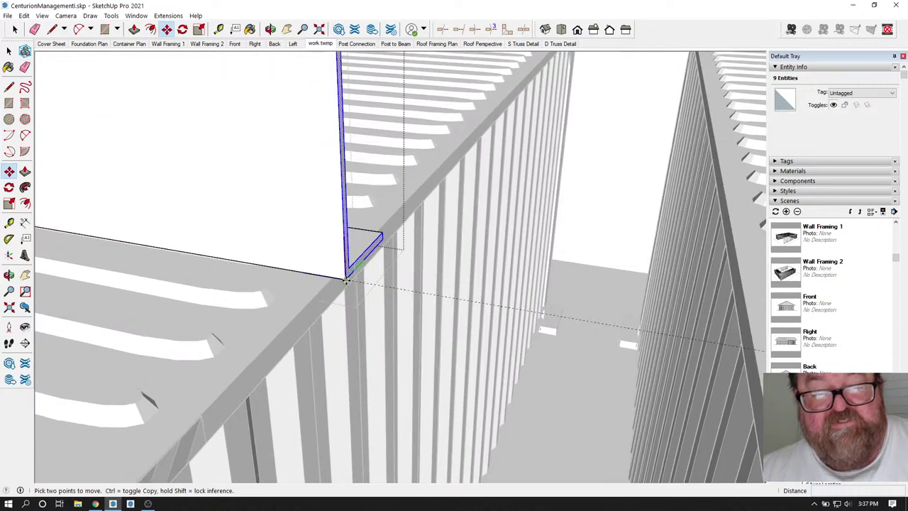
{"action": "left_click", "coordinate": [346, 281]}
{"action": "scroll", "coordinate": [284, 276], "scroll_direction": "down", "scroll_amount": 8}
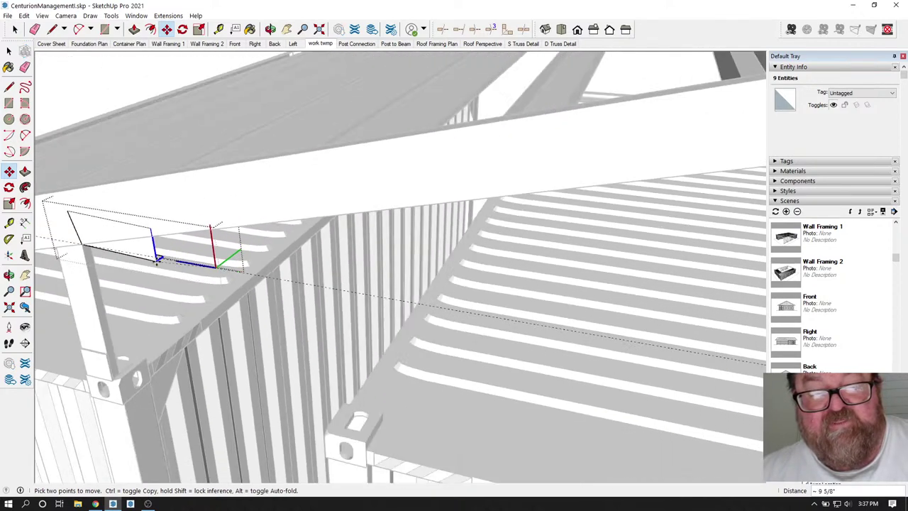
{"action": "scroll", "coordinate": [157, 262], "scroll_direction": "down", "scroll_amount": 7}
{"action": "scroll", "coordinate": [512, 310], "scroll_direction": "up", "scroll_amount": 1}
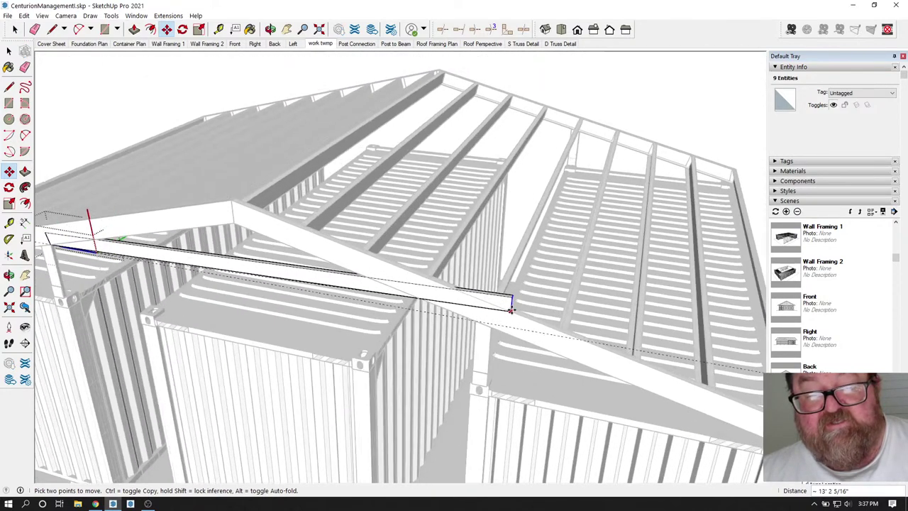
{"action": "scroll", "coordinate": [511, 308], "scroll_direction": "up", "scroll_amount": 6}
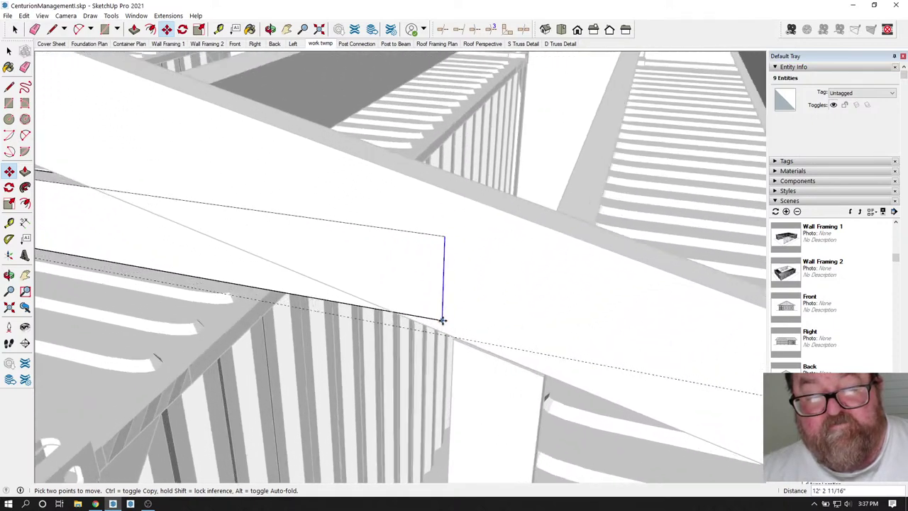
{"action": "scroll", "coordinate": [443, 321], "scroll_direction": "up", "scroll_amount": 4}
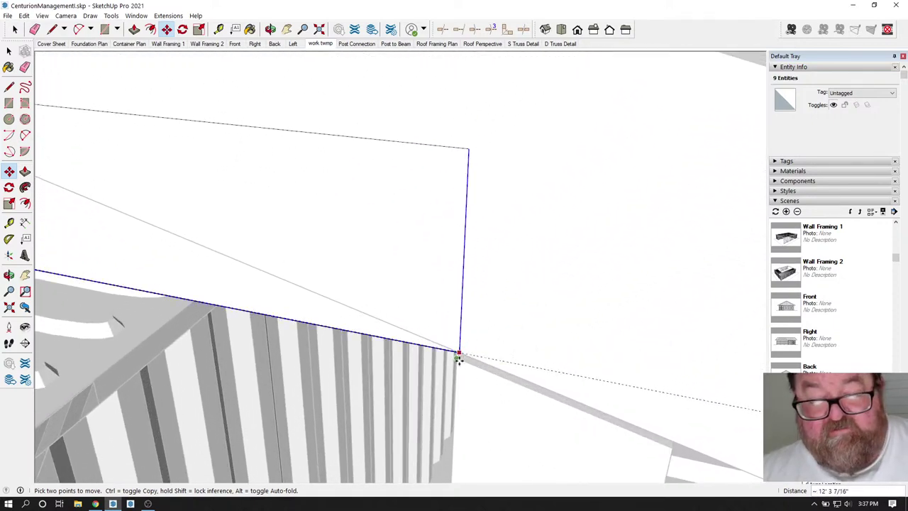
{"action": "left_click", "coordinate": [459, 356]}
Finish editing the horizontal piece and select the riser beyond the middle container together with the piece at its foot.
{"action": "left_click", "coordinate": [270, 29]}
{"action": "left_click_drag", "start_coordinate": [458, 274], "coordinate": [347, 233]}
{"action": "scroll", "coordinate": [274, 284], "scroll_direction": "down", "scroll_amount": 10}
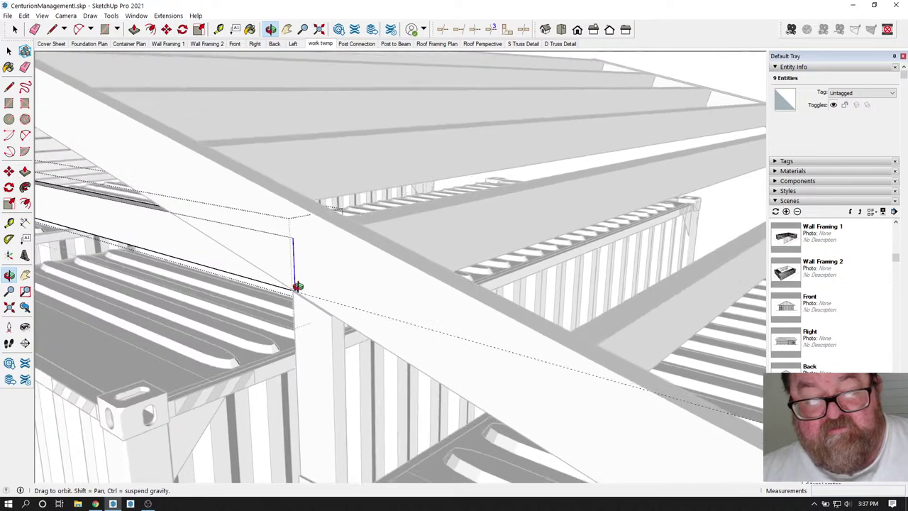
{"action": "left_click_drag", "start_coordinate": [297, 286], "coordinate": [153, 202]}
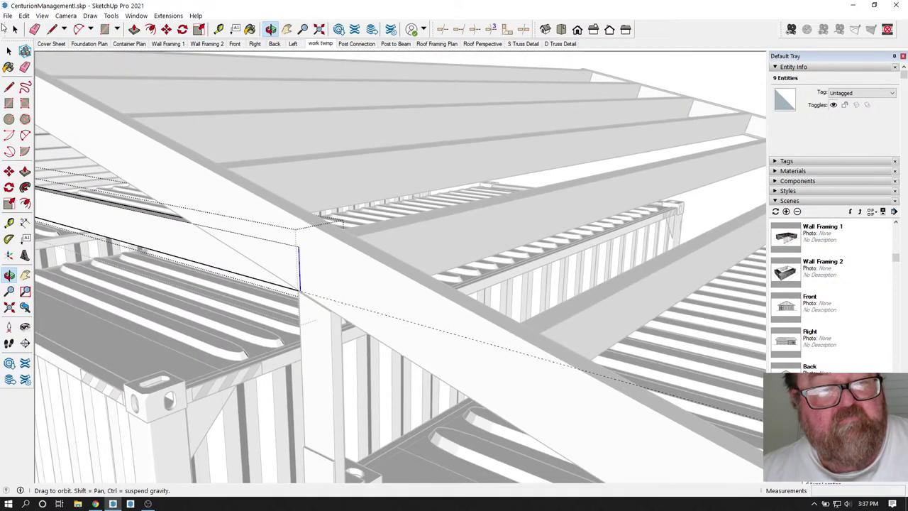
{"action": "left_click", "coordinate": [15, 29]}
{"action": "left_click", "coordinate": [313, 340]}
{"action": "left_click", "coordinate": [324, 332]}
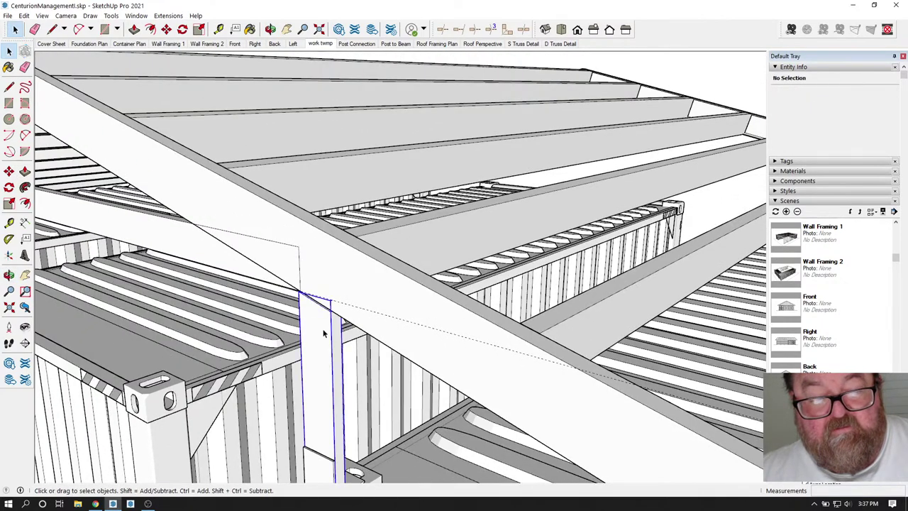
{"action": "scroll", "coordinate": [336, 330], "scroll_direction": "down", "scroll_amount": 1}
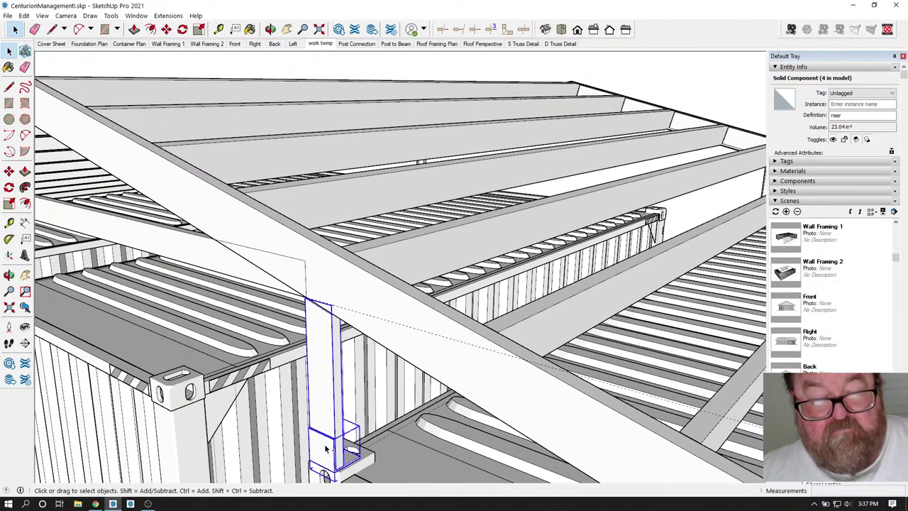
{"action": "scroll", "coordinate": [305, 301], "scroll_direction": "up", "scroll_amount": 6}
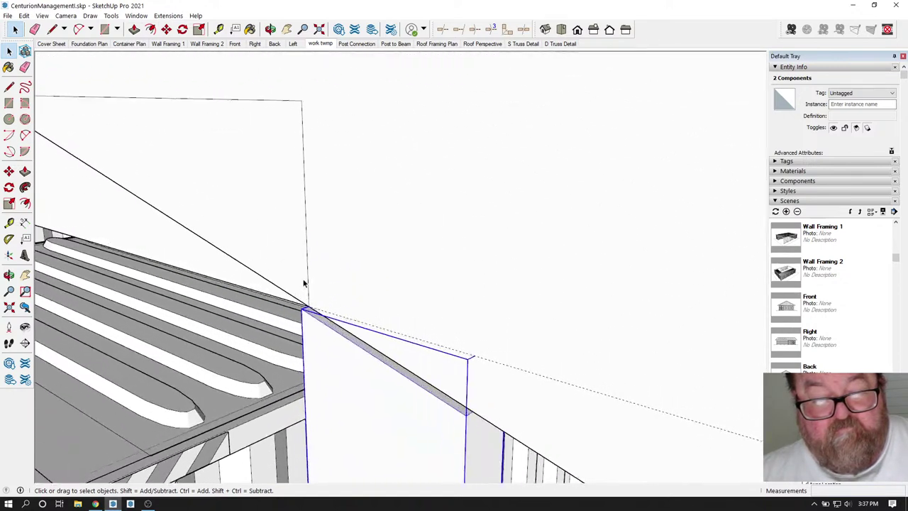
Move the selected riser and foot piece so the riser's top corner meets the lower end corner of the horizontal piece.
{"action": "scroll", "coordinate": [304, 283], "scroll_direction": "up", "scroll_amount": 3}
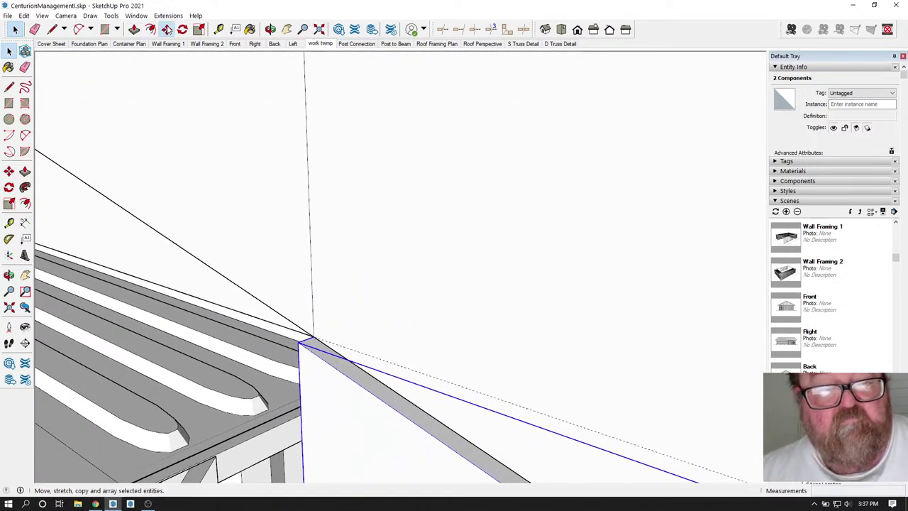
{"action": "left_click", "coordinate": [167, 29]}
{"action": "left_click", "coordinate": [300, 343]}
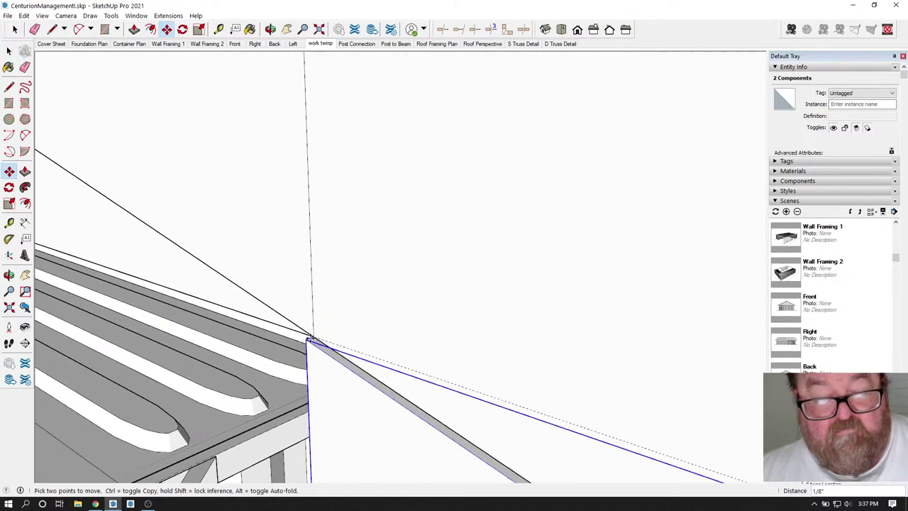
{"action": "left_click", "coordinate": [313, 336]}
{"action": "scroll", "coordinate": [348, 293], "scroll_direction": "down", "scroll_amount": 2}
{"action": "middle_click_drag", "start_coordinate": [347, 292], "coordinate": [352, 263]}
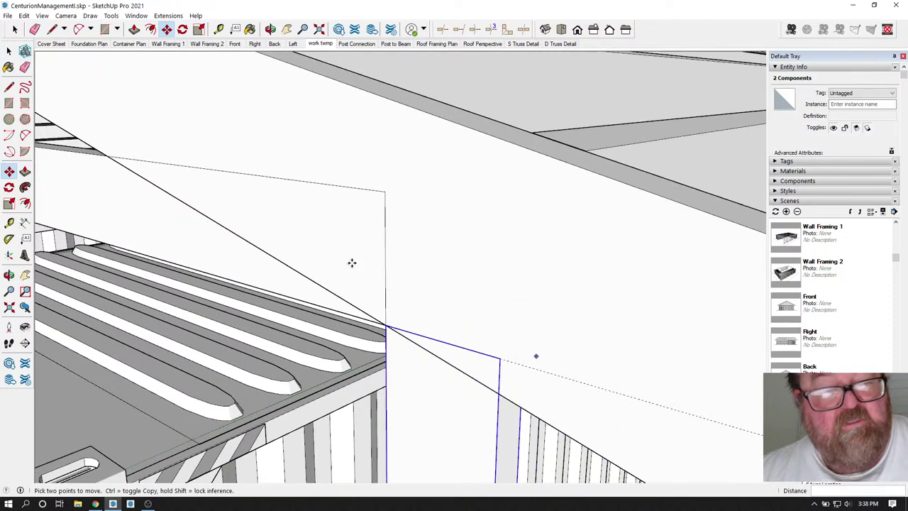
{"action": "left_click", "coordinate": [15, 29]}
Examine the horizontal piece, both inner risers and the gable beam across the containers from several sides.
{"action": "scroll", "coordinate": [355, 326], "scroll_direction": "down", "scroll_amount": 5}
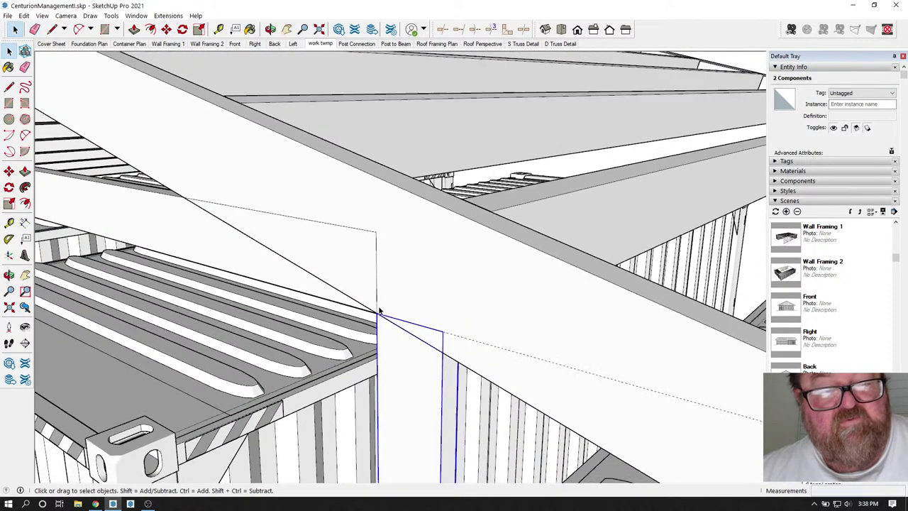
{"action": "scroll", "coordinate": [390, 341], "scroll_direction": "down", "scroll_amount": 3}
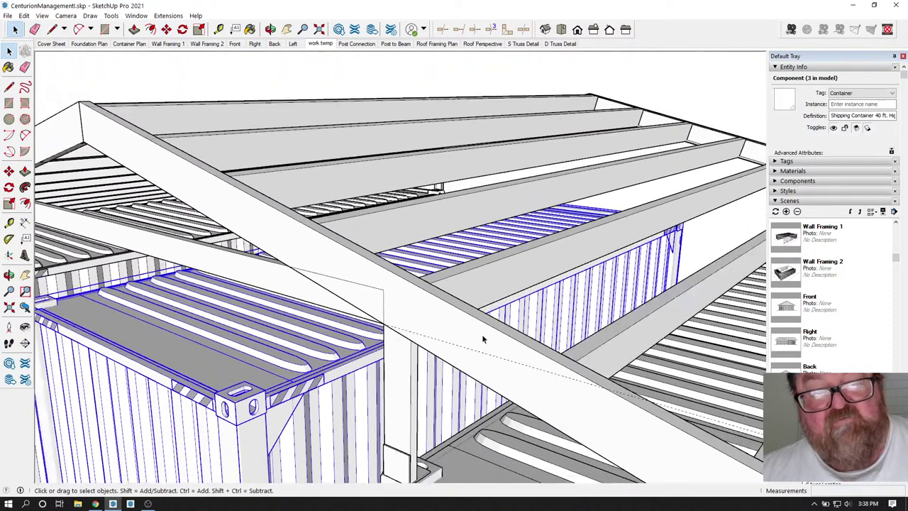
{"action": "scroll", "coordinate": [482, 339], "scroll_direction": "down", "scroll_amount": 5}
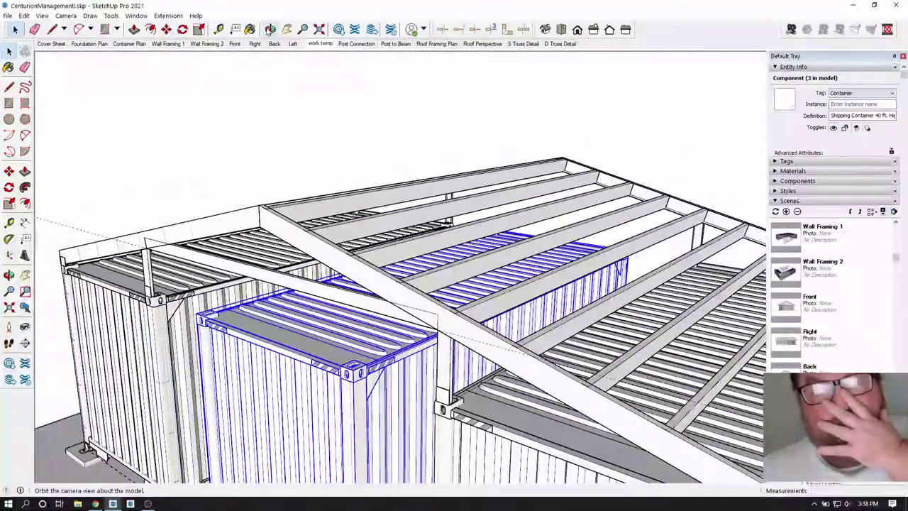
{"action": "left_click", "coordinate": [270, 29]}
{"action": "left_click_drag", "start_coordinate": [343, 245], "coordinate": [217, 246]}
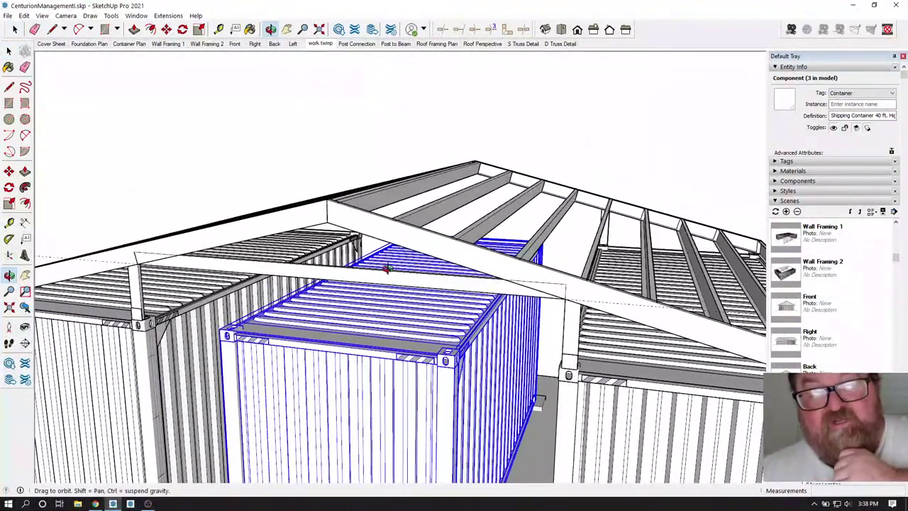
{"action": "left_click_drag", "start_coordinate": [386, 267], "coordinate": [364, 251]}
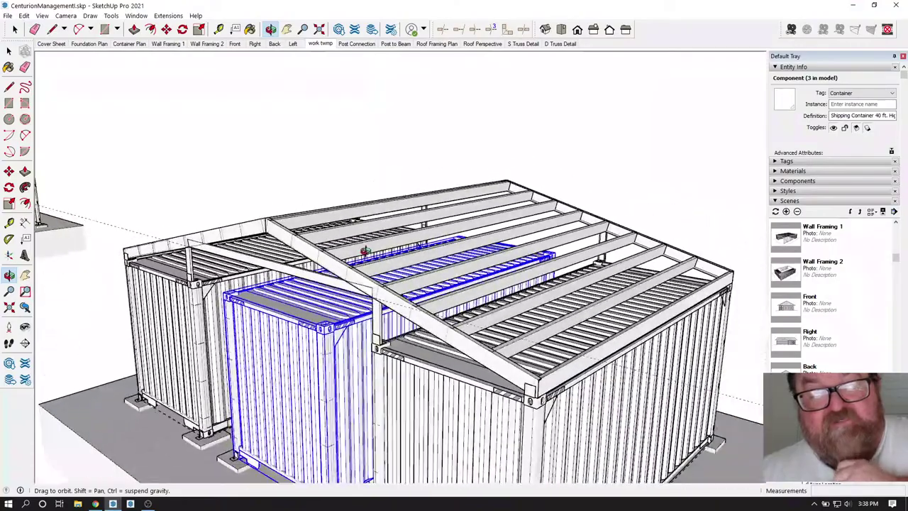
{"action": "scroll", "coordinate": [364, 251], "scroll_direction": "down", "scroll_amount": 4}
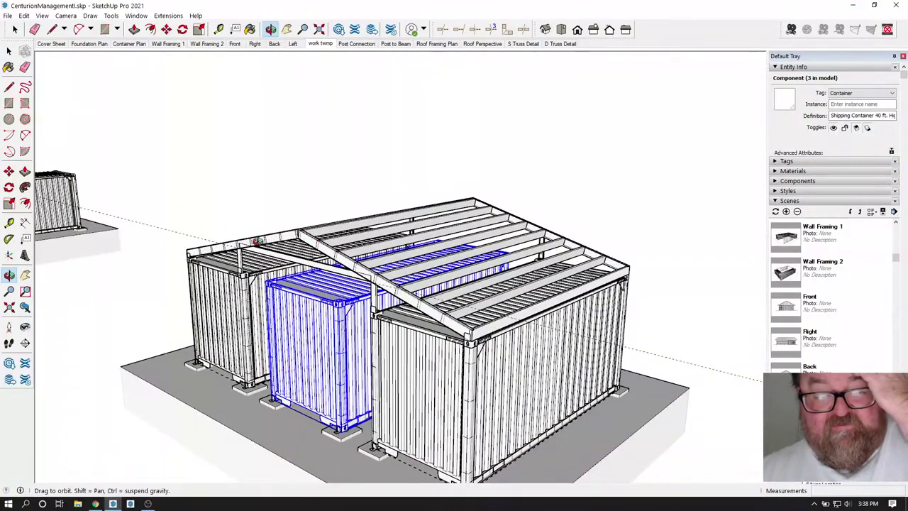
{"action": "scroll", "coordinate": [355, 264], "scroll_direction": "up", "scroll_amount": 8}
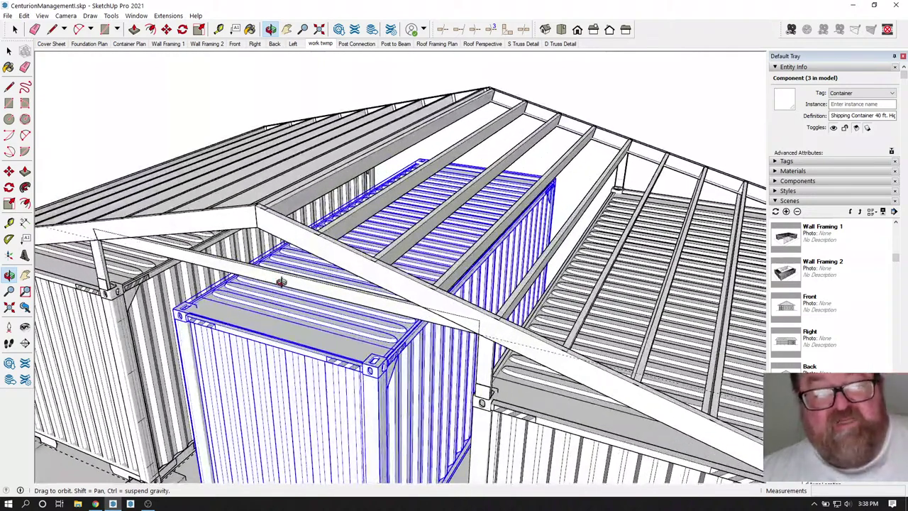
{"action": "left_click_drag", "start_coordinate": [282, 281], "coordinate": [459, 295]}
{"action": "left_click_drag", "start_coordinate": [570, 303], "coordinate": [315, 201]}
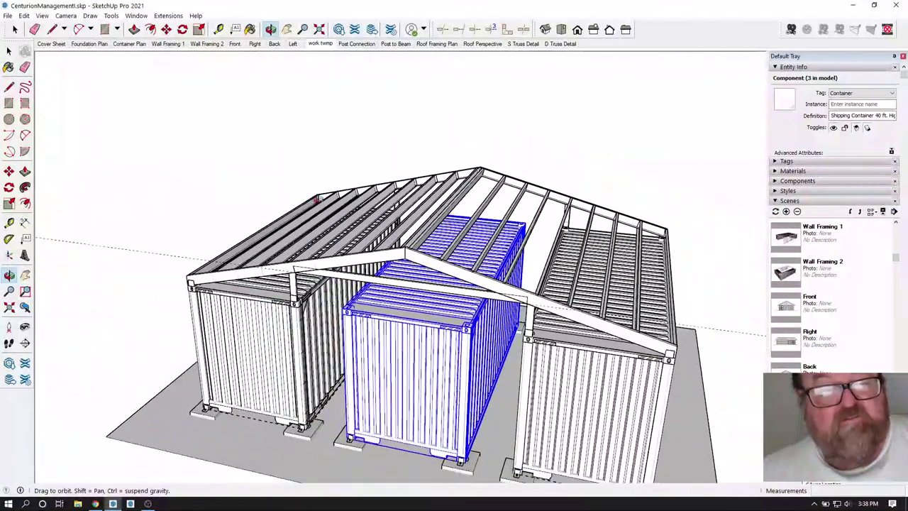
Delete all guide lines from the model and clear the selection.
{"action": "left_click", "coordinate": [34, 29]}
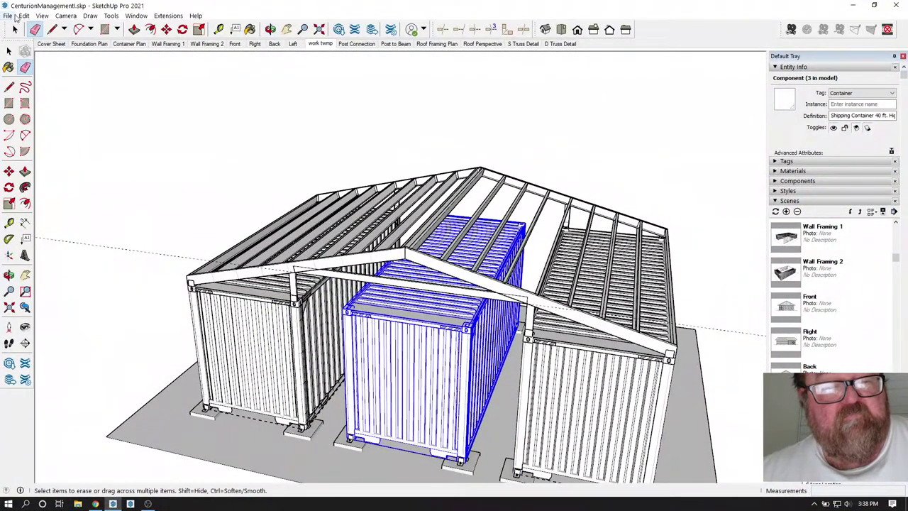
{"action": "left_click", "coordinate": [23, 16]}
{"action": "left_click", "coordinate": [43, 95]}
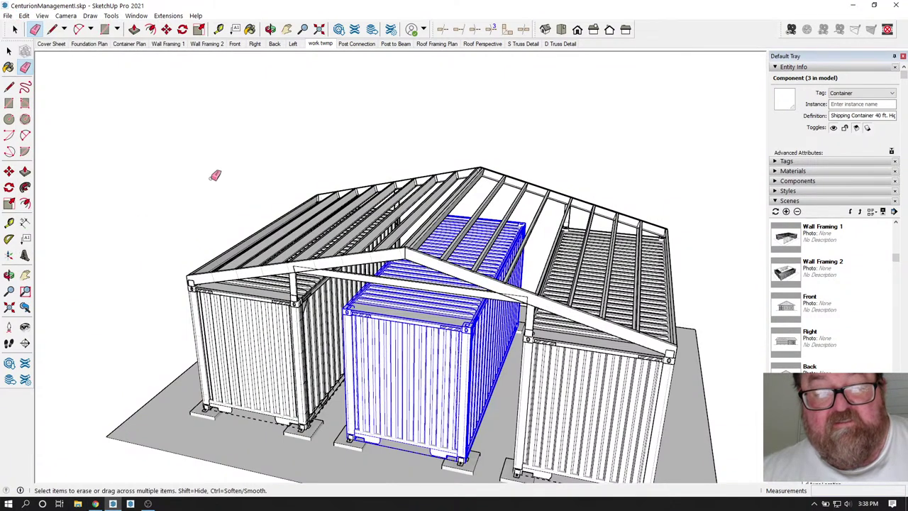
{"action": "left_click", "coordinate": [14, 29]}
{"action": "left_click", "coordinate": [193, 125]}
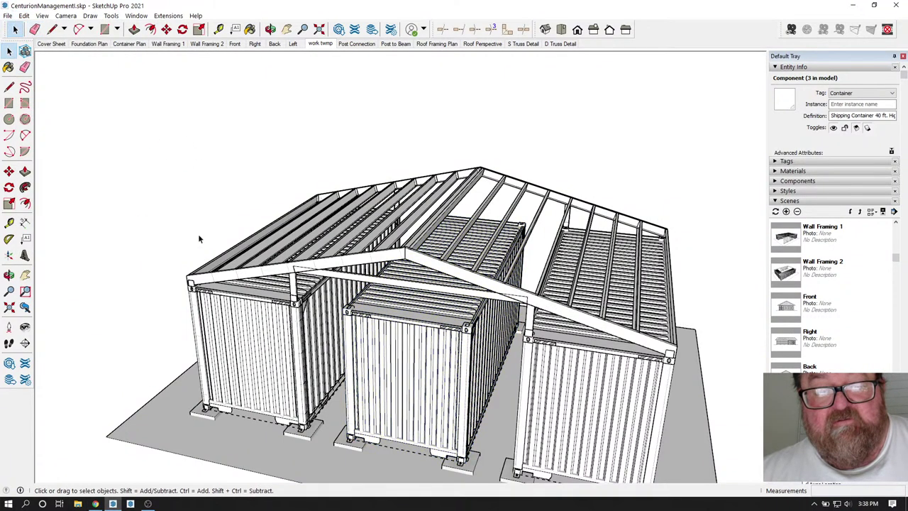
Check the live chat in YouTube Studio in the browser and return to the container model in SketchUp.
{"action": "left_click", "coordinate": [96, 505]}
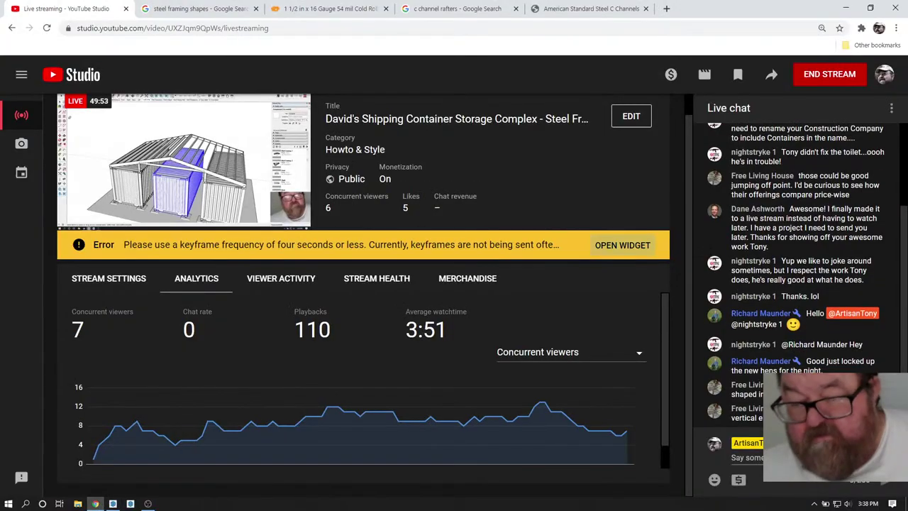
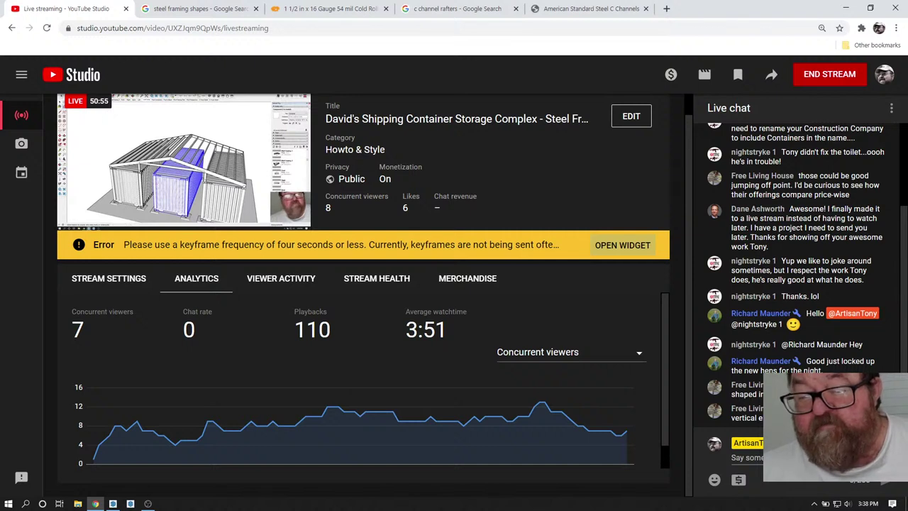
{"action": "left_click", "coordinate": [94, 504]}
{"action": "scroll", "coordinate": [297, 281], "scroll_direction": "up", "scroll_amount": 5}
{"action": "scroll", "coordinate": [295, 280], "scroll_direction": "up", "scroll_amount": 3}
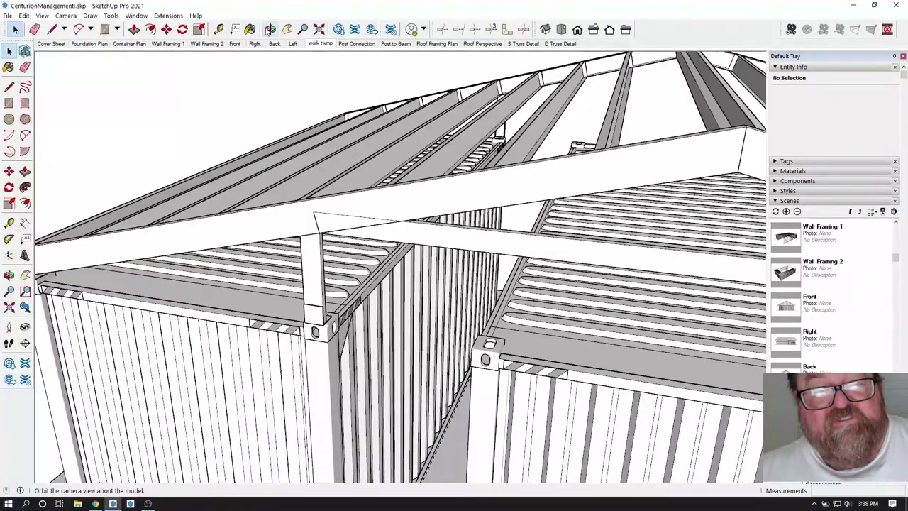
Examine the first inner riser and the roof framing over the outer container from above and from the front.
{"action": "middle_click_drag", "start_coordinate": [297, 88], "coordinate": [176, 308]}
{"action": "middle_click_drag", "start_coordinate": [370, 358], "coordinate": [424, 373]}
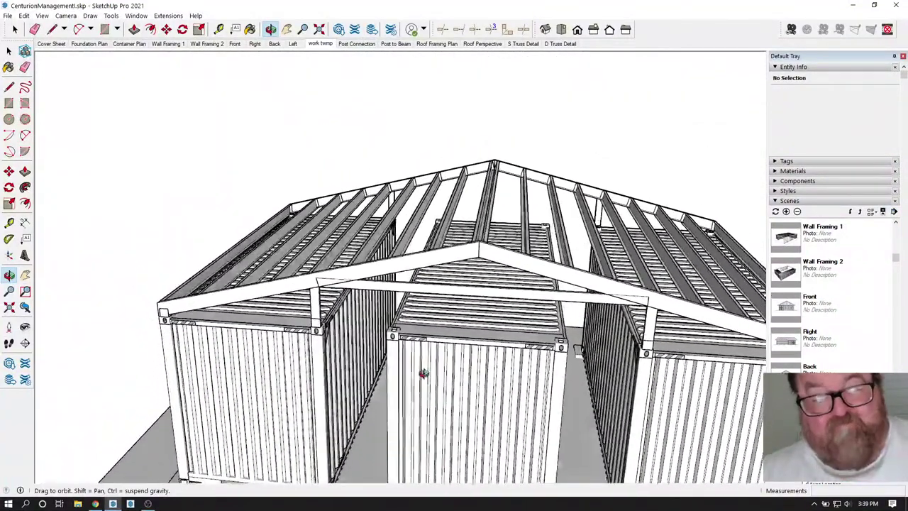
{"action": "scroll", "coordinate": [324, 300], "scroll_direction": "up", "scroll_amount": 5}
{"action": "middle_click_drag", "start_coordinate": [312, 299], "coordinate": [241, 323]}
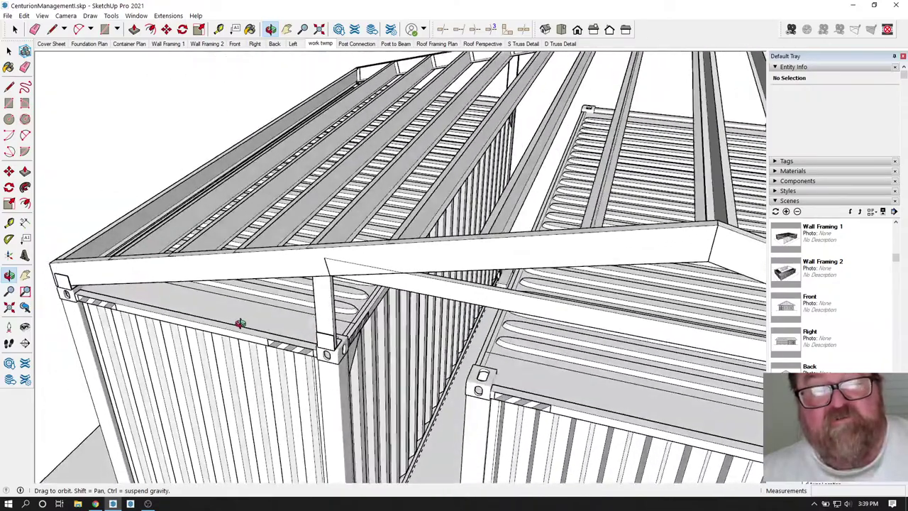
{"action": "middle_click_drag", "start_coordinate": [318, 350], "coordinate": [357, 306]}
{"action": "middle_click_drag", "start_coordinate": [326, 362], "coordinate": [412, 191]}
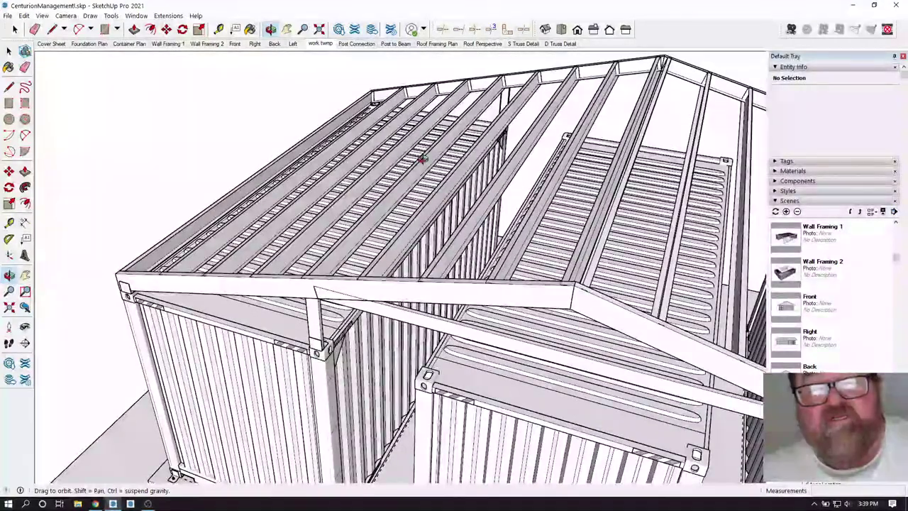
{"action": "middle_click_drag", "start_coordinate": [358, 229], "coordinate": [350, 272]}
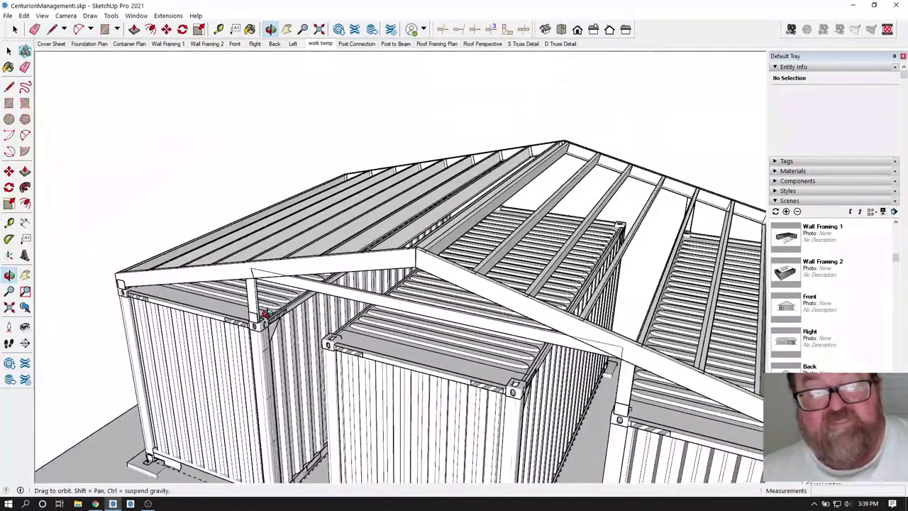
{"action": "middle_click_drag", "start_coordinate": [266, 314], "coordinate": [255, 313]}
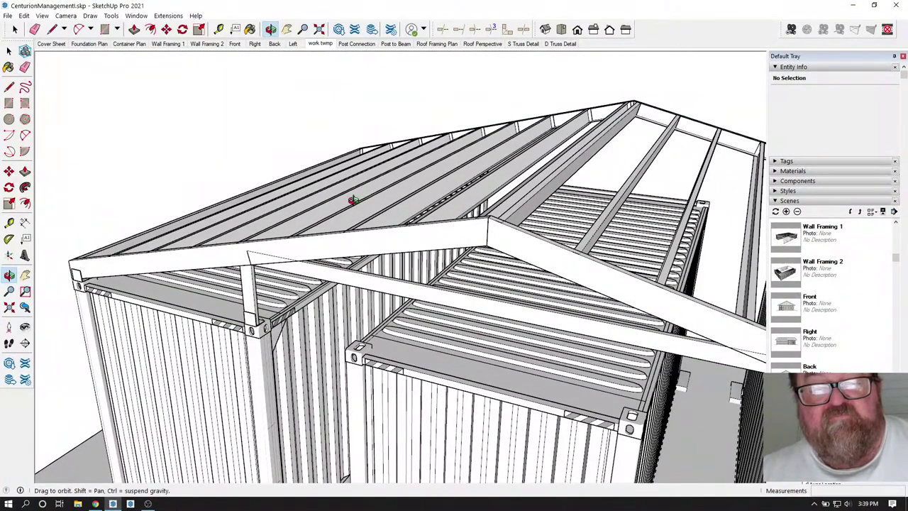
Examine the joint between the horizontal piece, the gable beam and the riser beyond the middle container.
{"action": "middle_click_drag", "start_coordinate": [245, 326], "coordinate": [528, 324]}
{"action": "scroll", "coordinate": [469, 359], "scroll_direction": "up", "scroll_amount": 3}
{"action": "scroll", "coordinate": [498, 342], "scroll_direction": "down", "scroll_amount": 2}
{"action": "scroll", "coordinate": [529, 324], "scroll_direction": "up", "scroll_amount": 4}
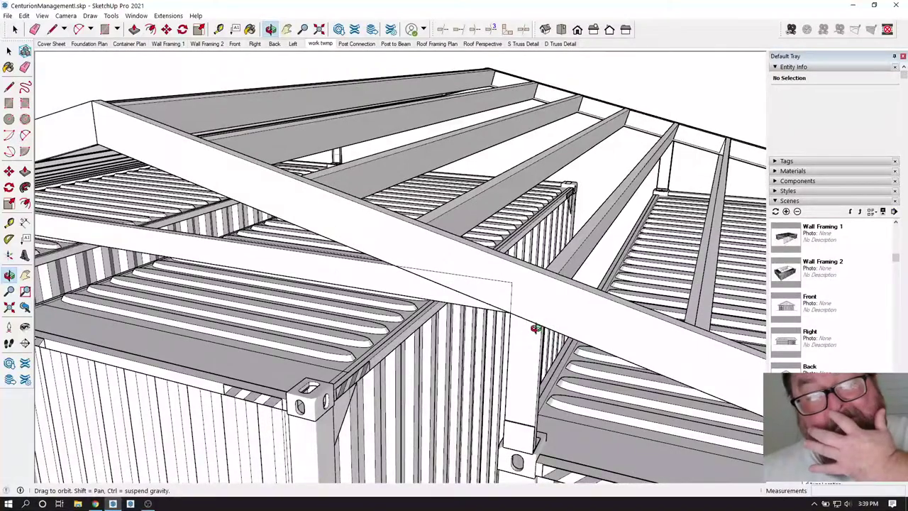
{"action": "scroll", "coordinate": [543, 316], "scroll_direction": "up", "scroll_amount": 6}
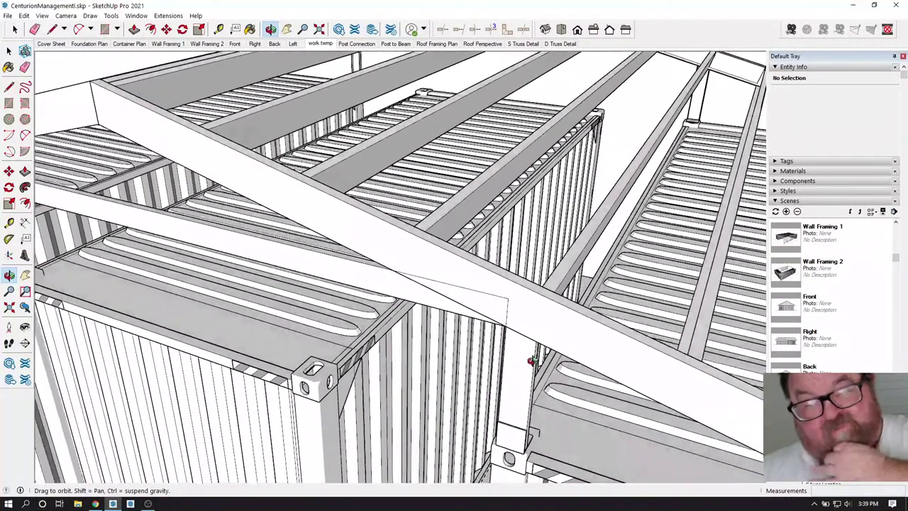
{"action": "scroll", "coordinate": [519, 327], "scroll_direction": "up", "scroll_amount": 1}
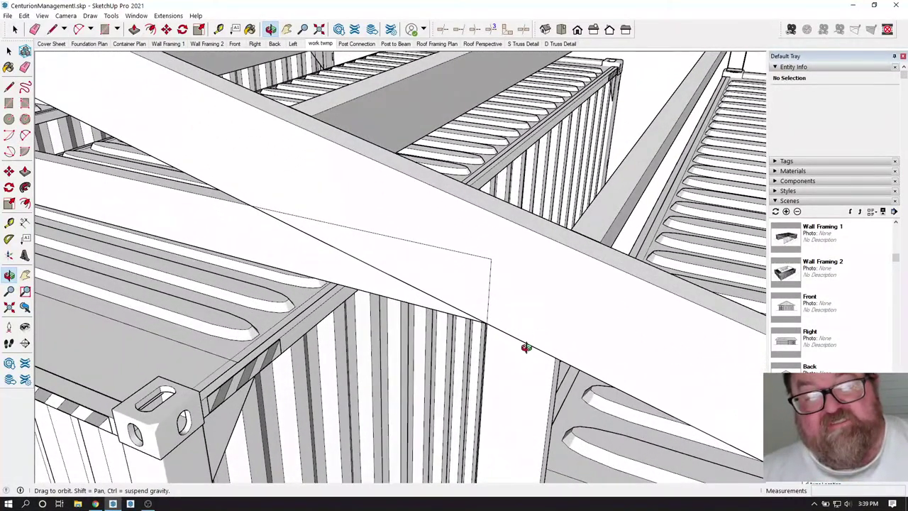
{"action": "scroll", "coordinate": [578, 342], "scroll_direction": "down", "scroll_amount": 6}
{"action": "scroll", "coordinate": [567, 339], "scroll_direction": "up", "scroll_amount": 3}
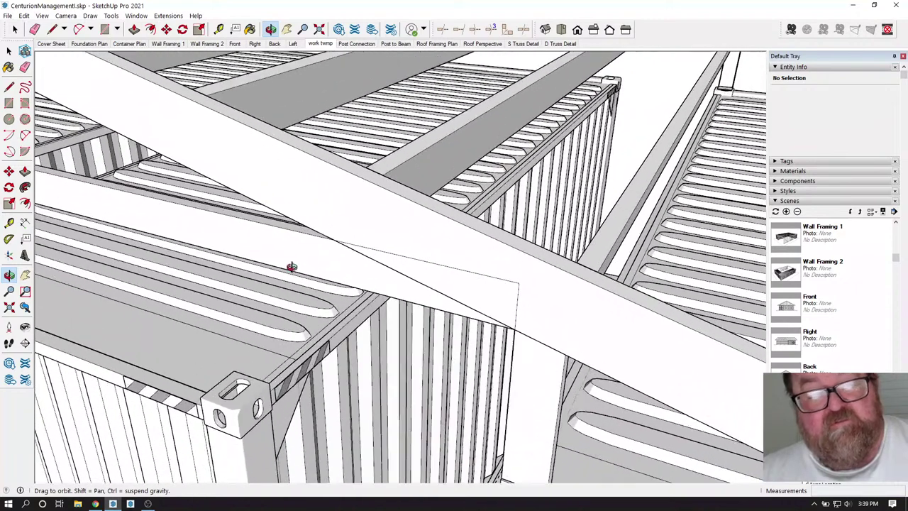
Open the horizontal member for editing and stretch its end across the riser beyond the middle container.
{"action": "key", "text": "space"}
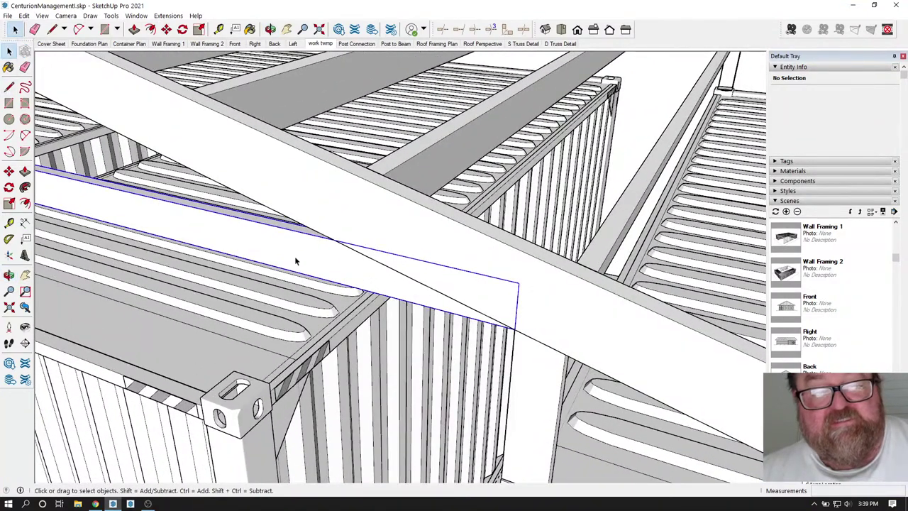
{"action": "left_click", "coordinate": [319, 273]}
{"action": "double_click", "coordinate": [345, 284]}
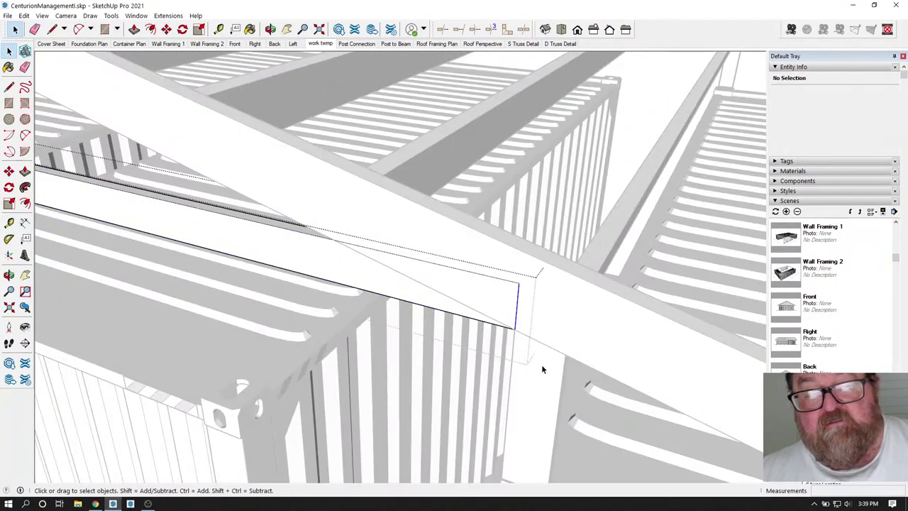
{"action": "scroll", "coordinate": [542, 366], "scroll_direction": "up", "scroll_amount": 4}
{"action": "scroll", "coordinate": [284, 200], "scroll_direction": "down", "scroll_amount": 1}
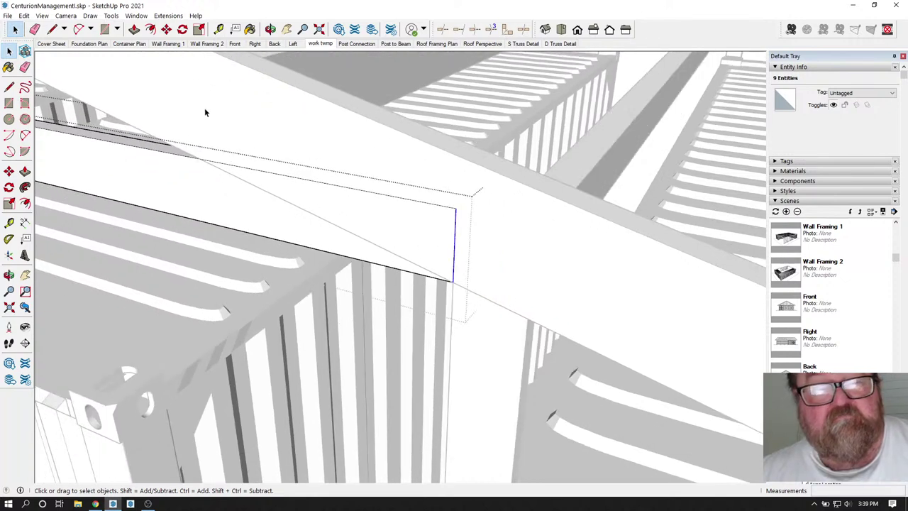
{"action": "left_click", "coordinate": [166, 29]}
{"action": "scroll", "coordinate": [460, 259], "scroll_direction": "up", "scroll_amount": 3}
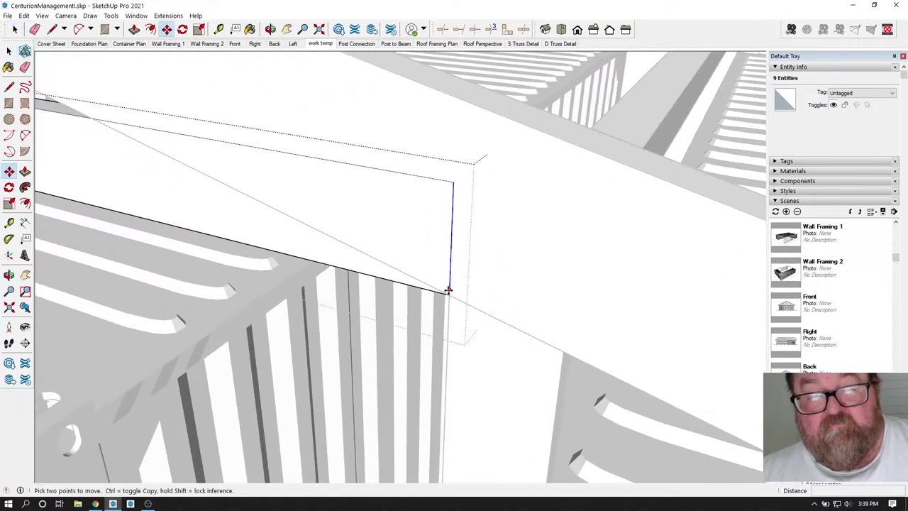
{"action": "left_click", "coordinate": [447, 291]}
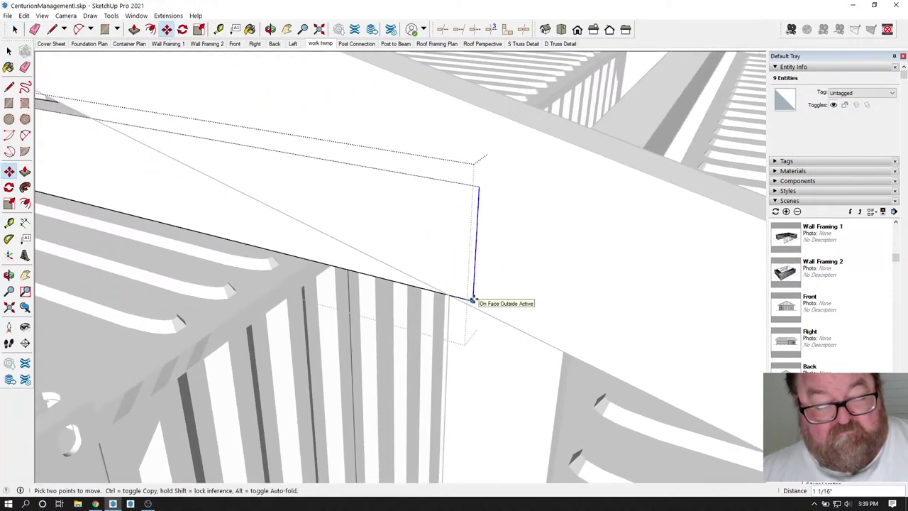
{"action": "left_click", "coordinate": [572, 349]}
{"action": "scroll", "coordinate": [646, 342], "scroll_direction": "down", "scroll_amount": 2}
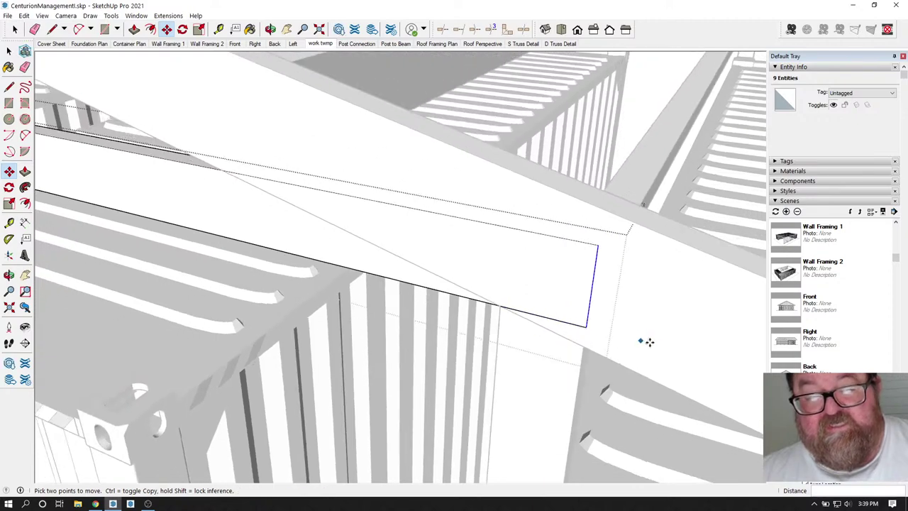
{"action": "scroll", "coordinate": [666, 363], "scroll_direction": "down", "scroll_amount": 6}
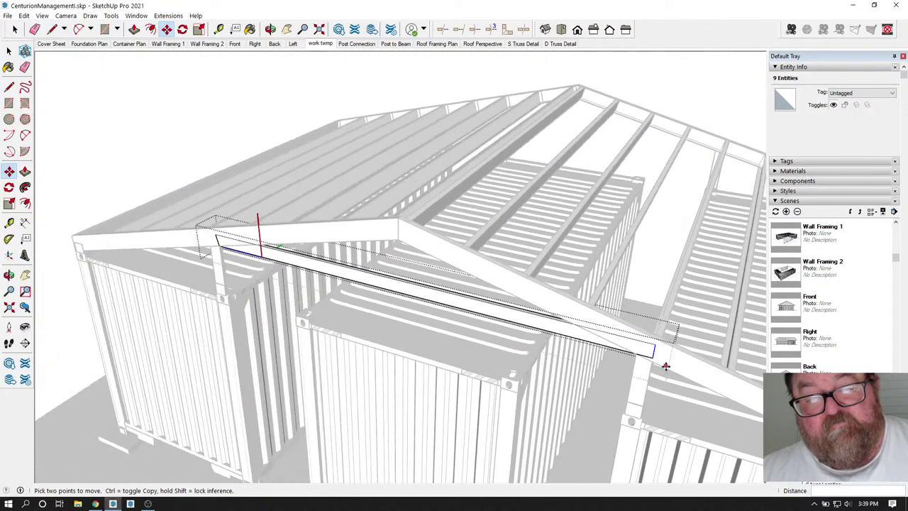
{"action": "scroll", "coordinate": [666, 366], "scroll_direction": "down", "scroll_amount": 2}
Try to move the end edges of the horizontal member inward at the opposite riser, and leave the member's editing mode.
{"action": "left_click", "coordinate": [271, 29]}
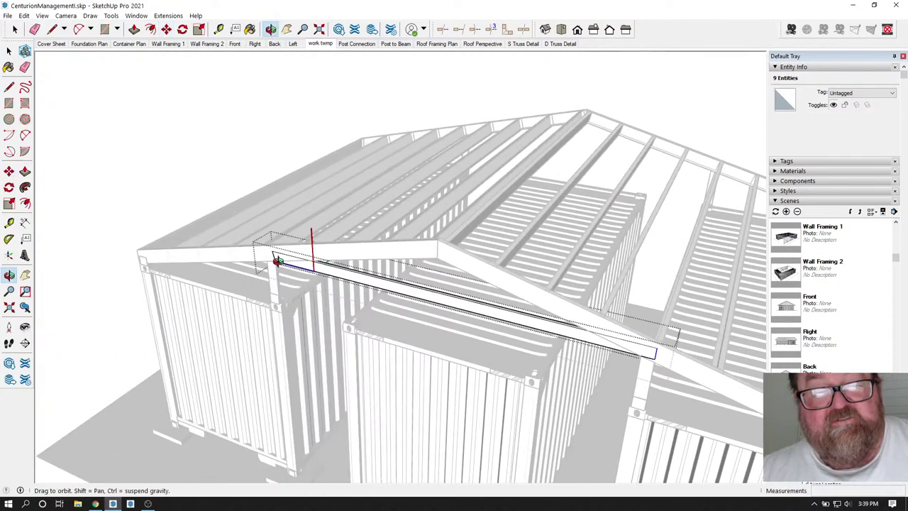
{"action": "left_click_drag", "start_coordinate": [274, 260], "coordinate": [451, 285]}
{"action": "scroll", "coordinate": [451, 286], "scroll_direction": "up", "scroll_amount": 8}
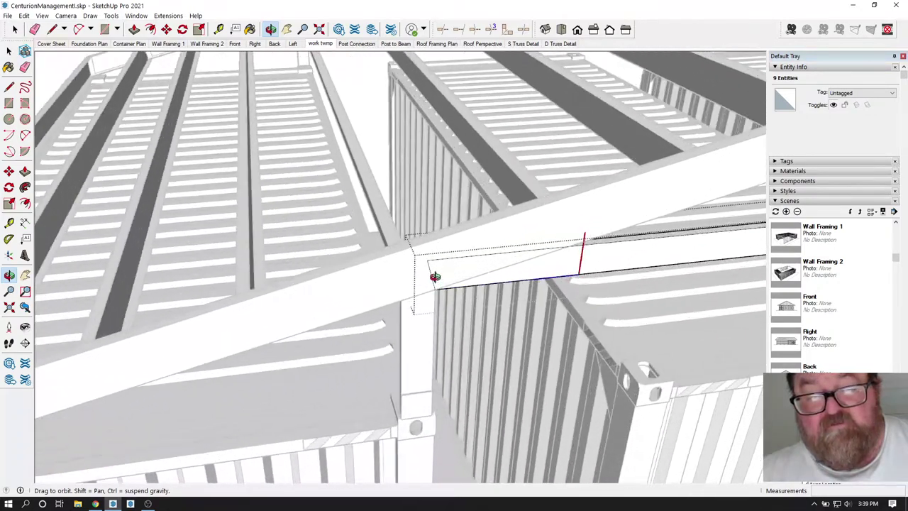
{"action": "scroll", "coordinate": [434, 269], "scroll_direction": "up", "scroll_amount": 2}
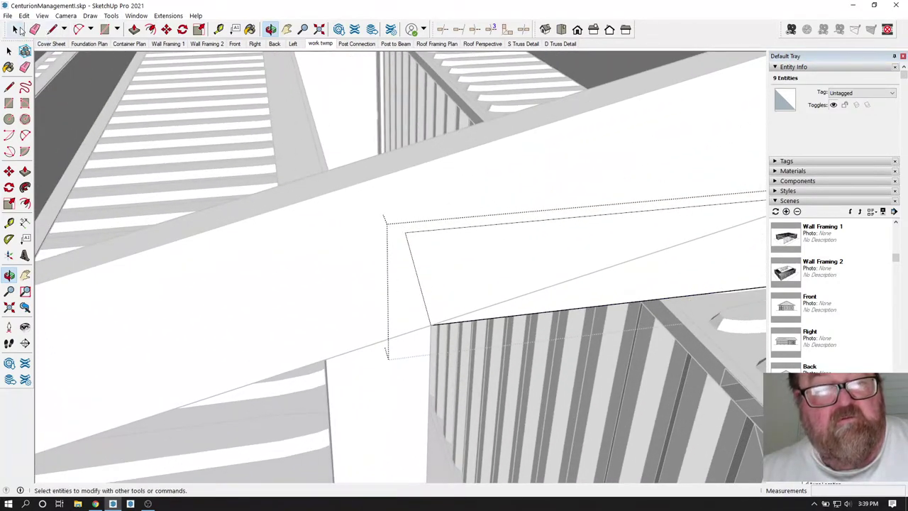
{"action": "left_click", "coordinate": [15, 29]}
{"action": "left_click_drag", "start_coordinate": [361, 179], "coordinate": [464, 273]}
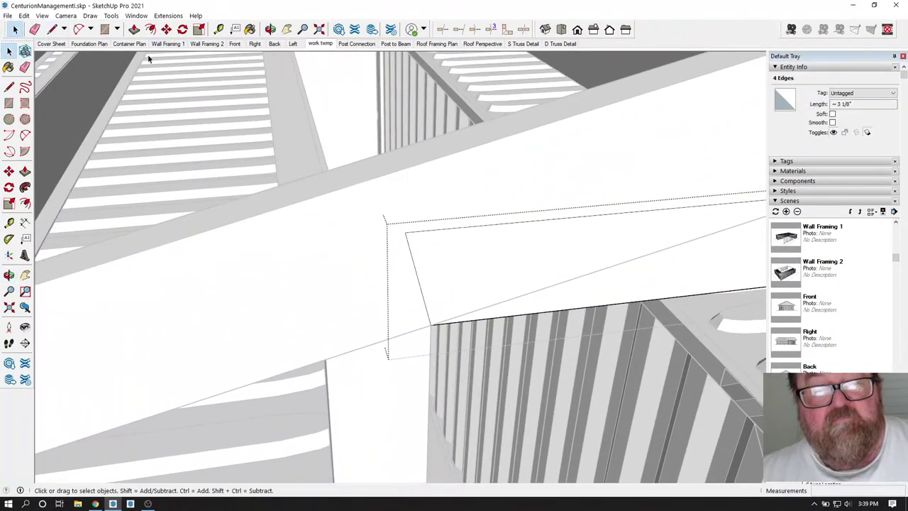
{"action": "left_click", "coordinate": [167, 29]}
{"action": "left_click", "coordinate": [404, 232]}
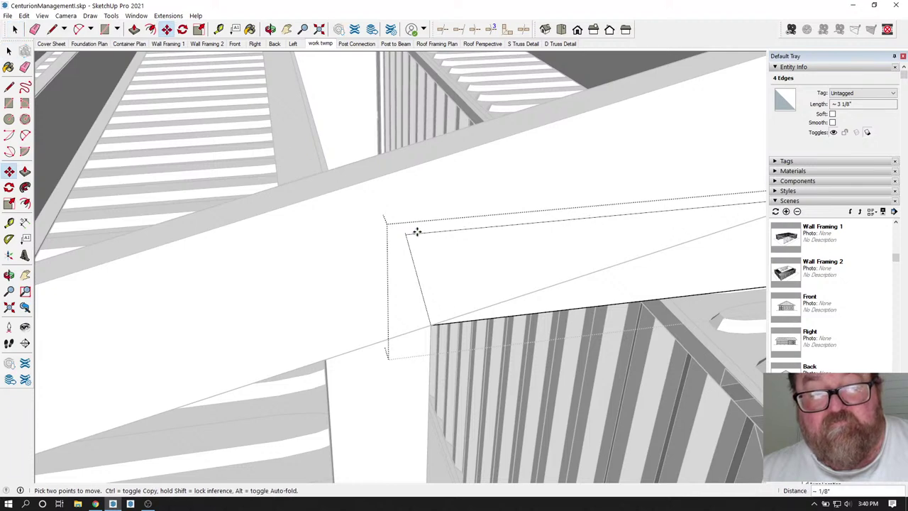
{"action": "left_click", "coordinate": [431, 226]}
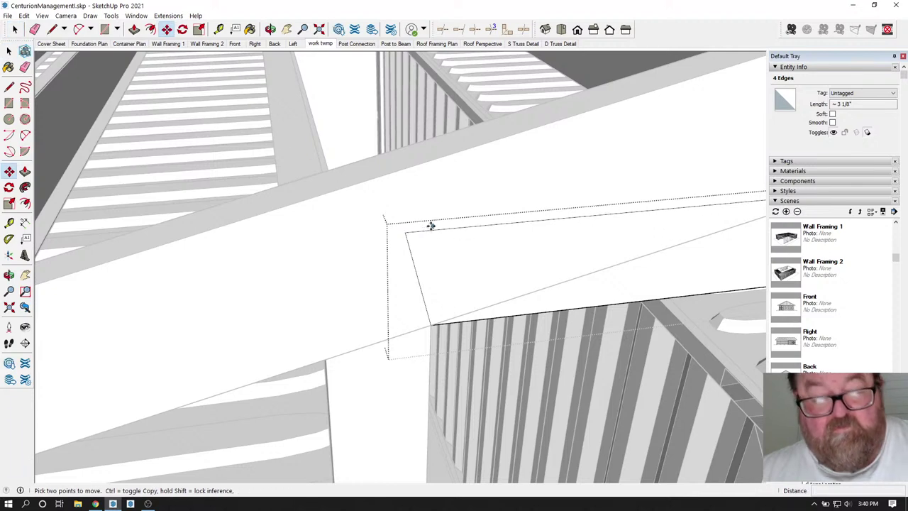
{"action": "left_click", "coordinate": [15, 29]}
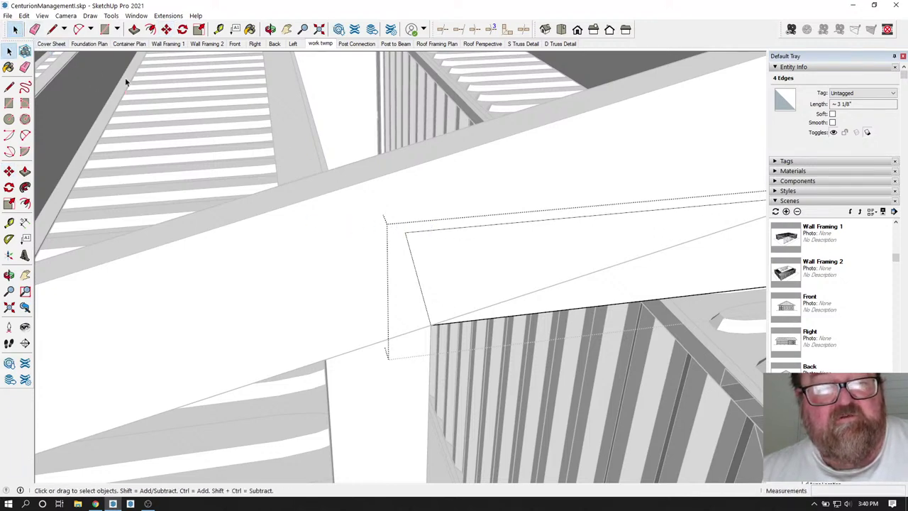
{"action": "left_click", "coordinate": [287, 232]}
Move the horizontal member 36 inches straight out from the gable beam, clear of the roof framing.
{"action": "scroll", "coordinate": [287, 233], "scroll_direction": "down", "scroll_amount": 3}
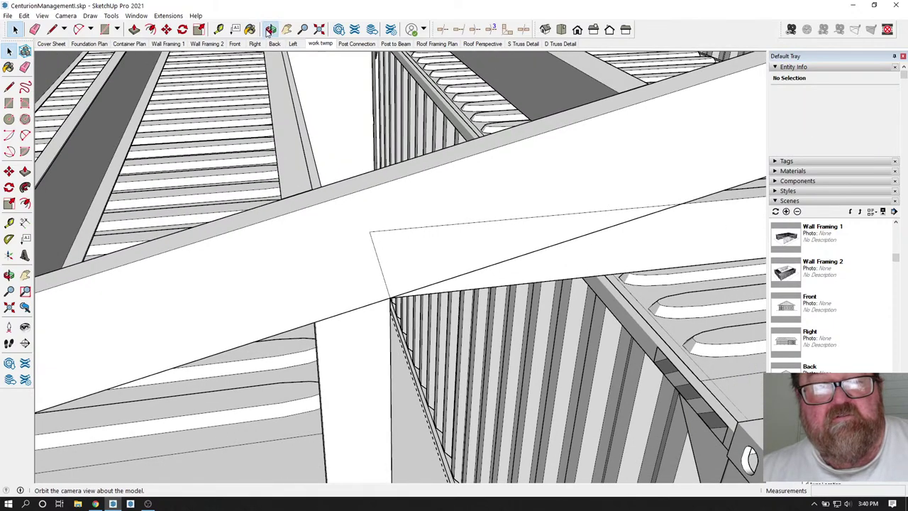
{"action": "left_click", "coordinate": [270, 29]}
{"action": "left_click_drag", "start_coordinate": [379, 245], "coordinate": [349, 277]}
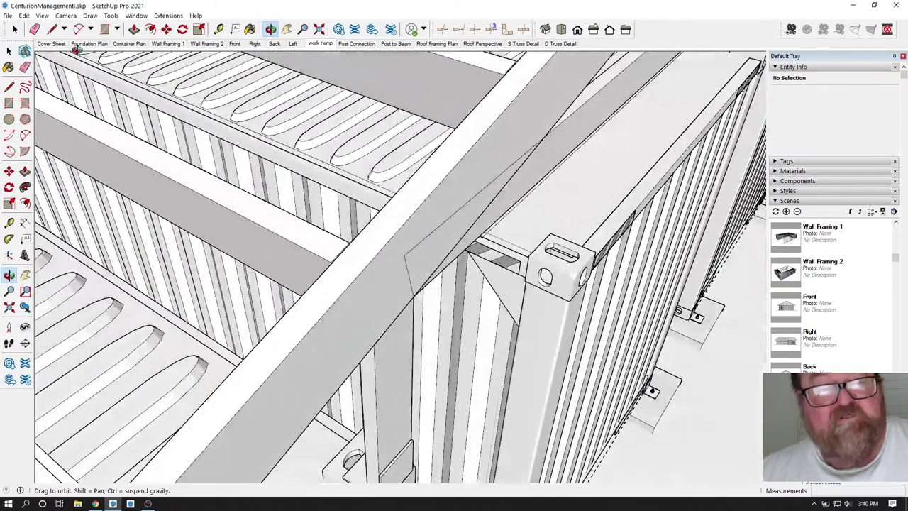
{"action": "left_click", "coordinate": [15, 29]}
{"action": "left_click", "coordinate": [573, 119]}
{"action": "middle_click_drag", "start_coordinate": [573, 119], "coordinate": [262, 69]}
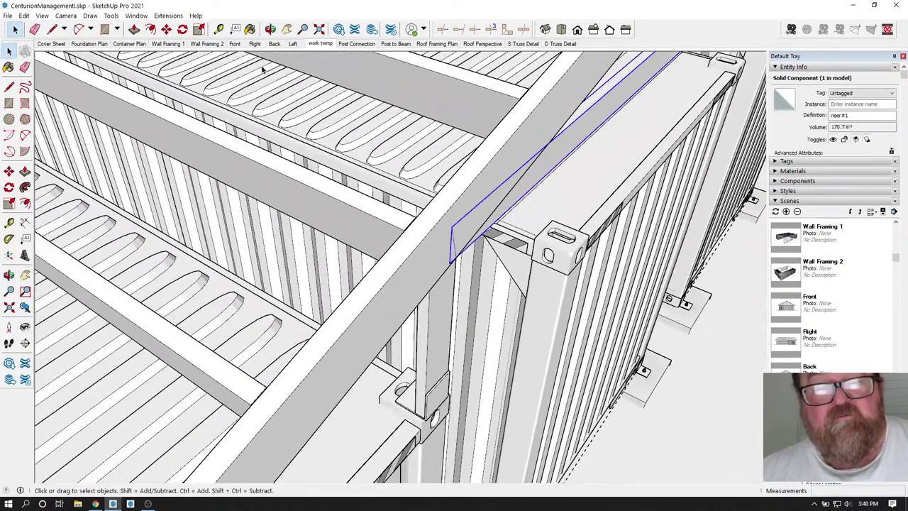
{"action": "left_click", "coordinate": [166, 29]}
{"action": "scroll", "coordinate": [202, 108], "scroll_direction": "down", "scroll_amount": 4}
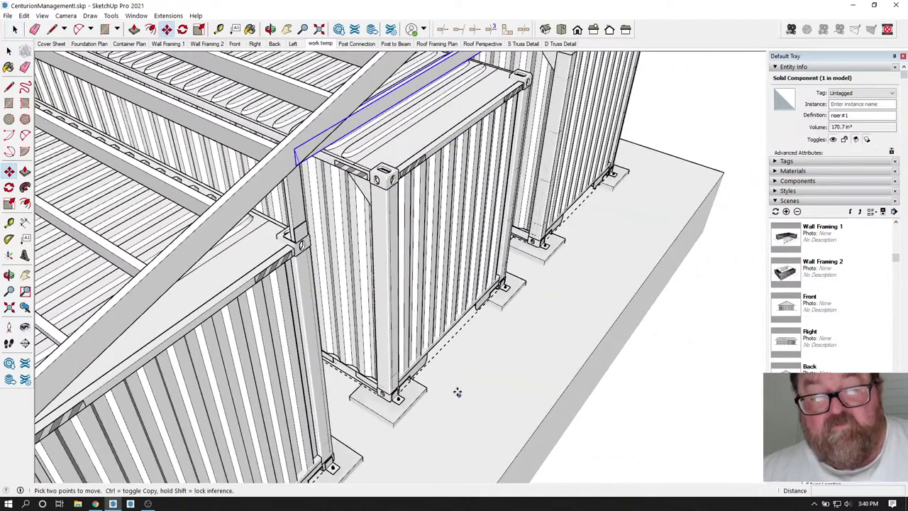
{"action": "left_click", "coordinate": [458, 392]}
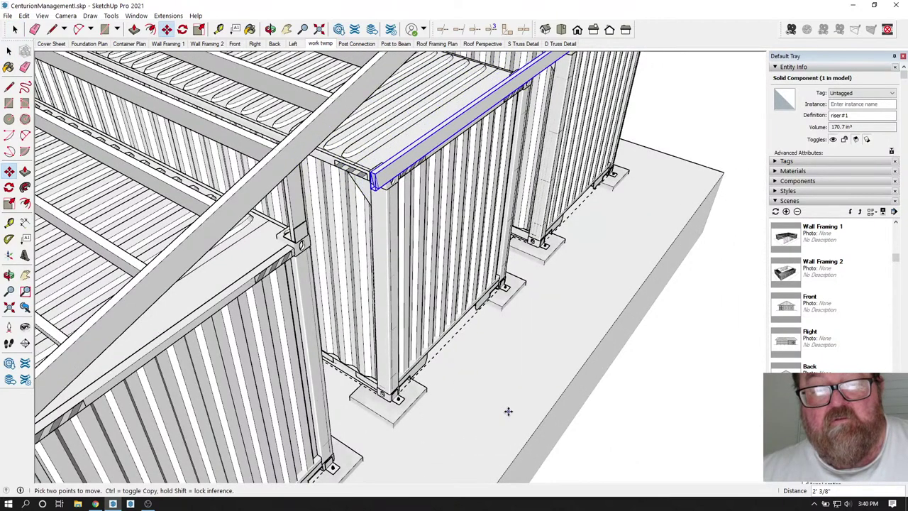
{"action": "key", "text": "Escape"}
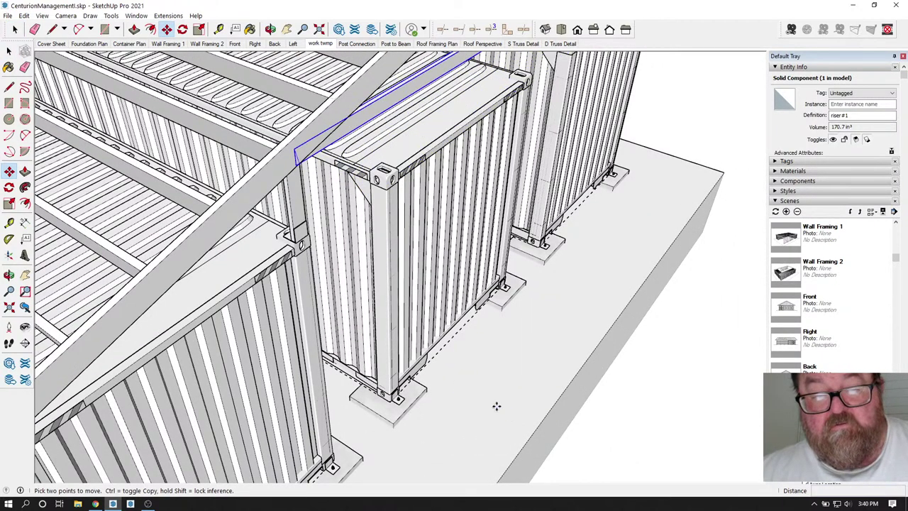
{"action": "left_click", "coordinate": [457, 402]}
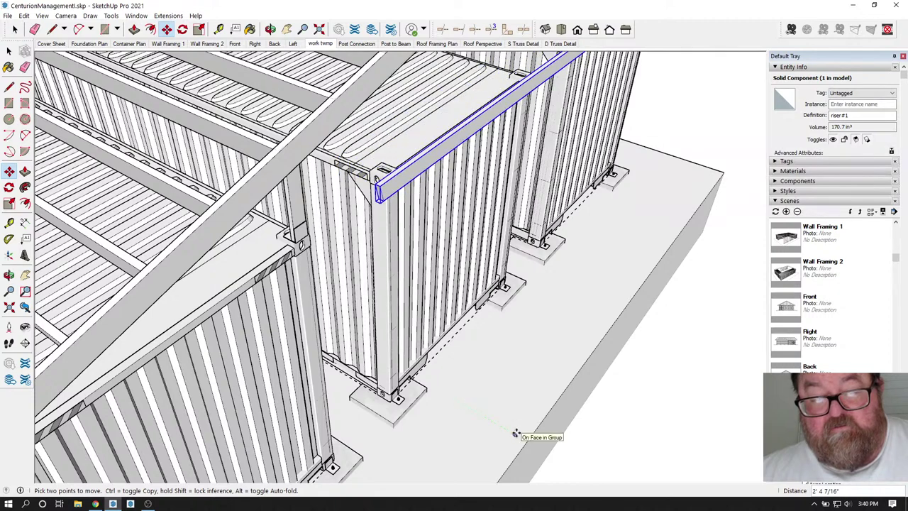
{"action": "type", "text": "36"}
{"action": "key", "text": "Return"}
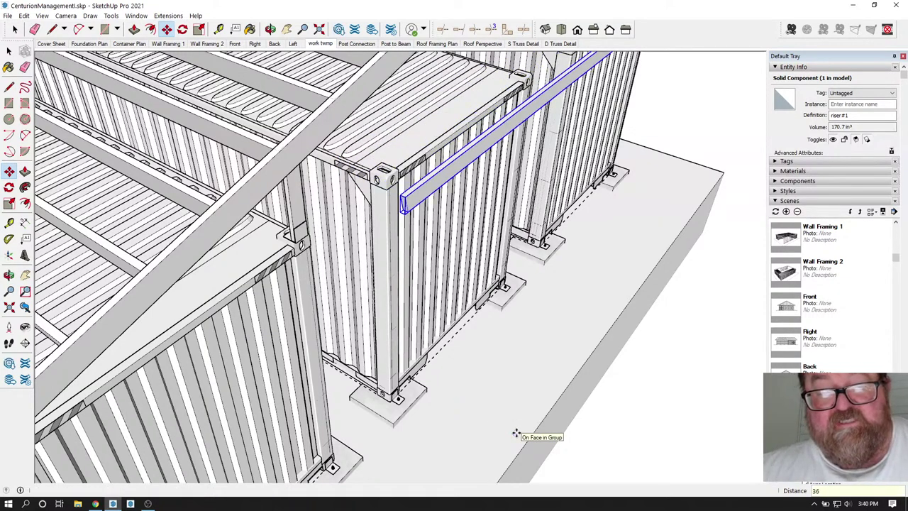
Open the moved member for editing and draw a square cut line from its slanted end's lower corner up the face and across the top.
{"action": "scroll", "coordinate": [404, 199], "scroll_direction": "up", "scroll_amount": 5}
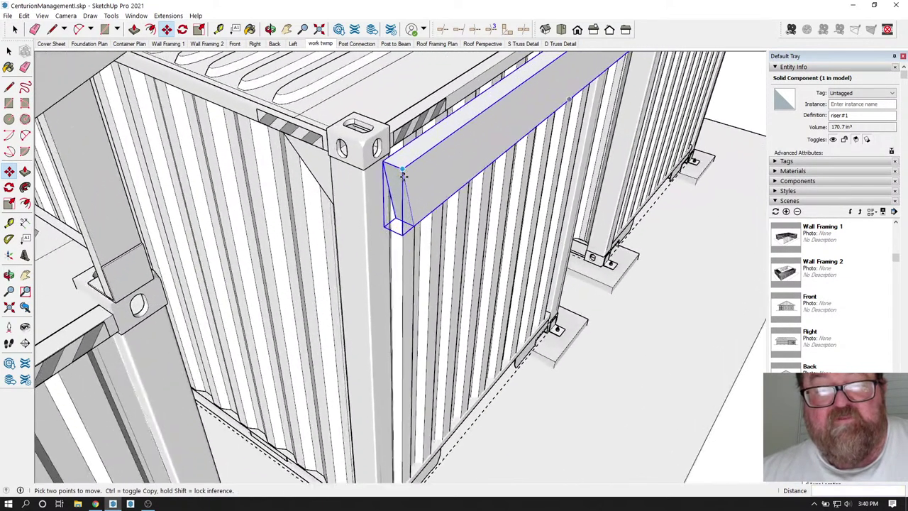
{"action": "scroll", "coordinate": [403, 176], "scroll_direction": "up", "scroll_amount": 3}
{"action": "left_click", "coordinate": [15, 29]}
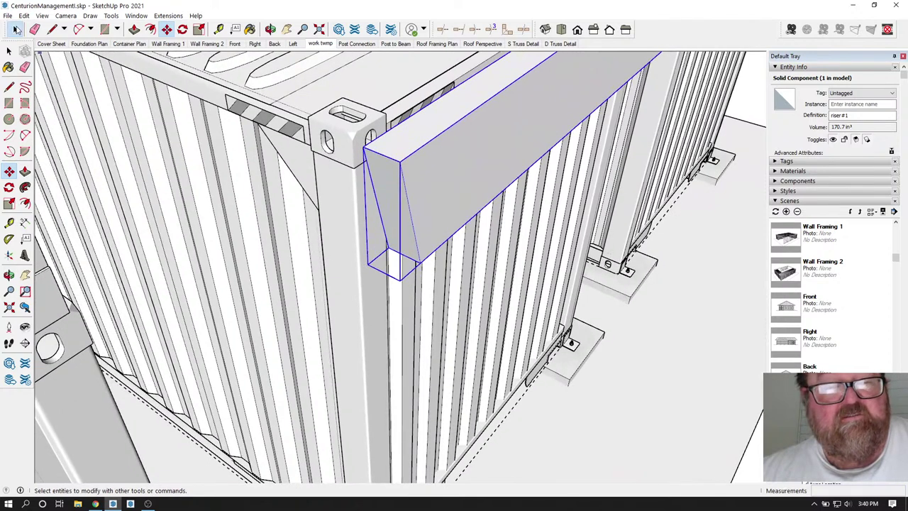
{"action": "double_click", "coordinate": [402, 214]}
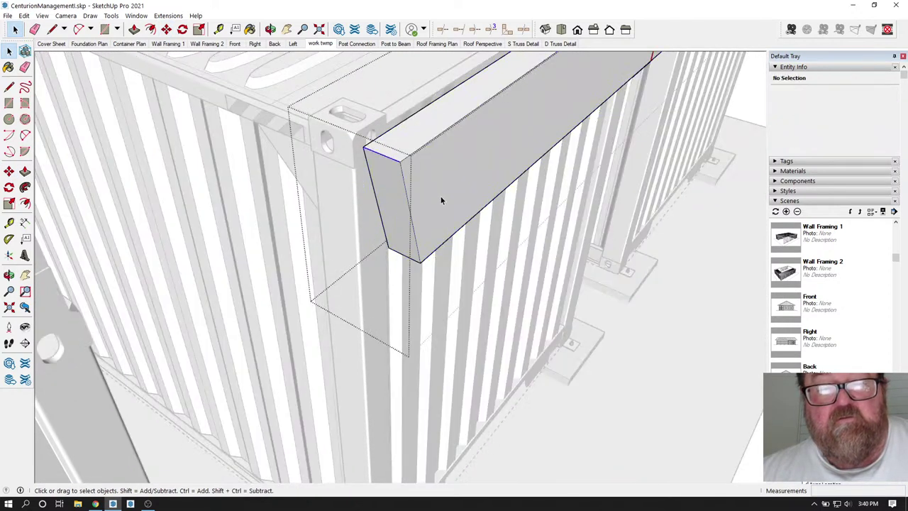
{"action": "left_click", "coordinate": [354, 124]}
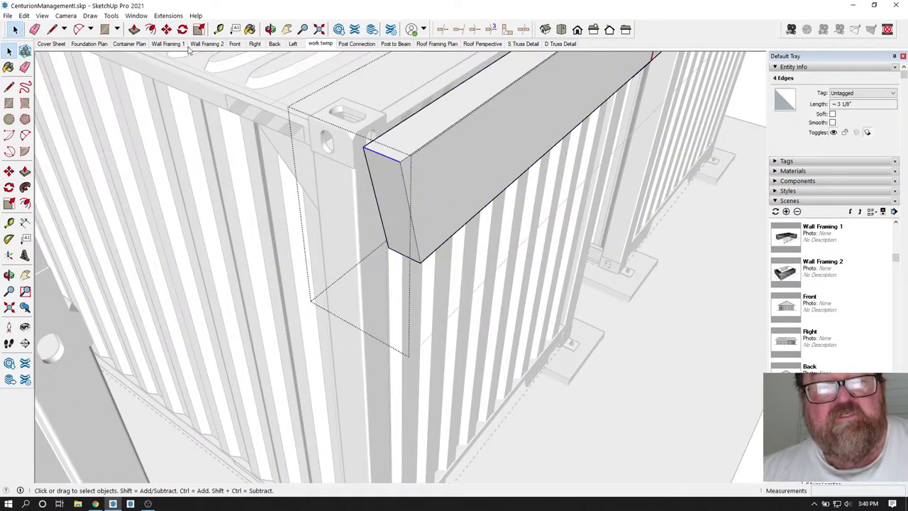
{"action": "left_click", "coordinate": [166, 29]}
{"action": "scroll", "coordinate": [470, 187], "scroll_direction": "up", "scroll_amount": 2}
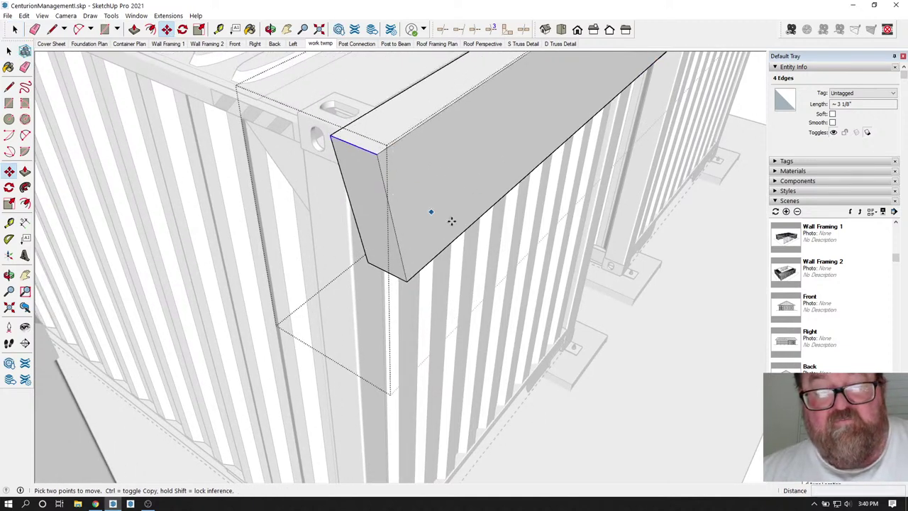
{"action": "left_click", "coordinate": [51, 30]}
{"action": "scroll", "coordinate": [381, 232], "scroll_direction": "up", "scroll_amount": 1}
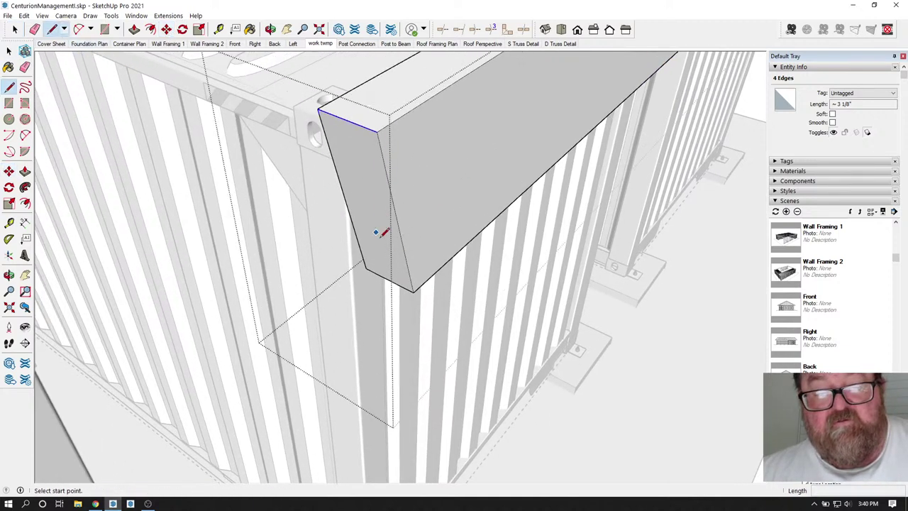
{"action": "left_click", "coordinate": [413, 290]}
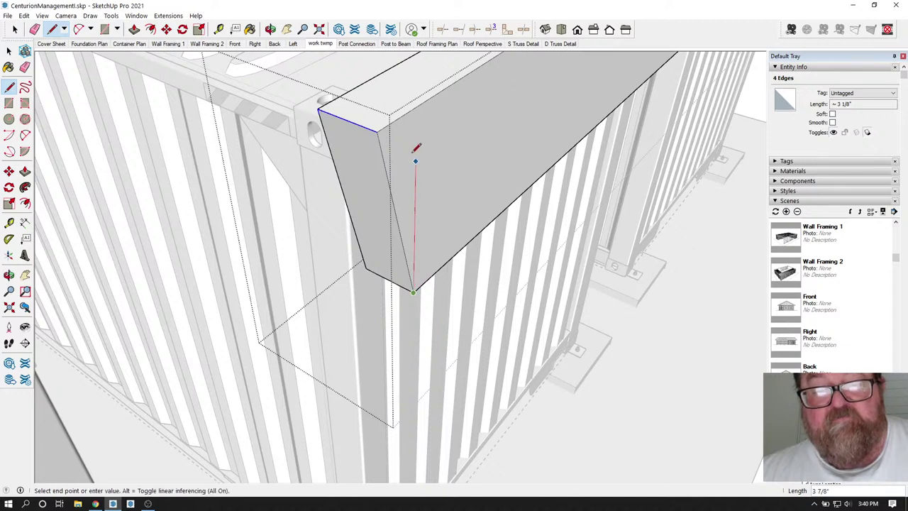
{"action": "left_click", "coordinate": [417, 107]}
{"action": "left_click", "coordinate": [416, 107]}
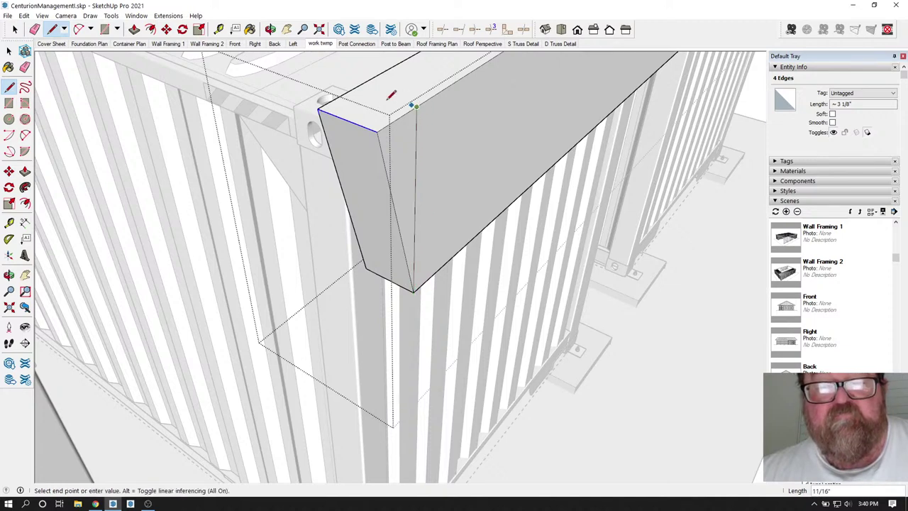
{"action": "left_click", "coordinate": [360, 84]}
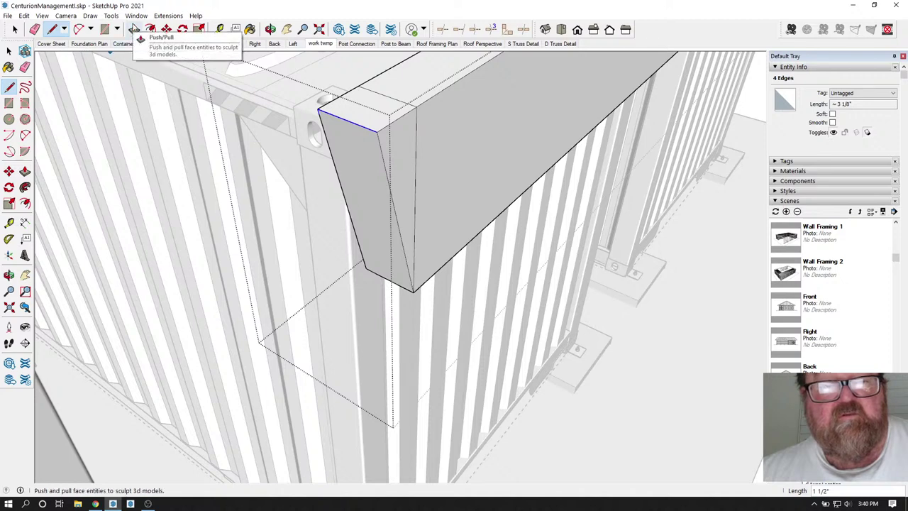
Erase the slanted end's upper outer edge and draw a short line down from the top flange's cut corner.
{"action": "key", "text": "e"}
{"action": "left_click", "coordinate": [322, 117]}
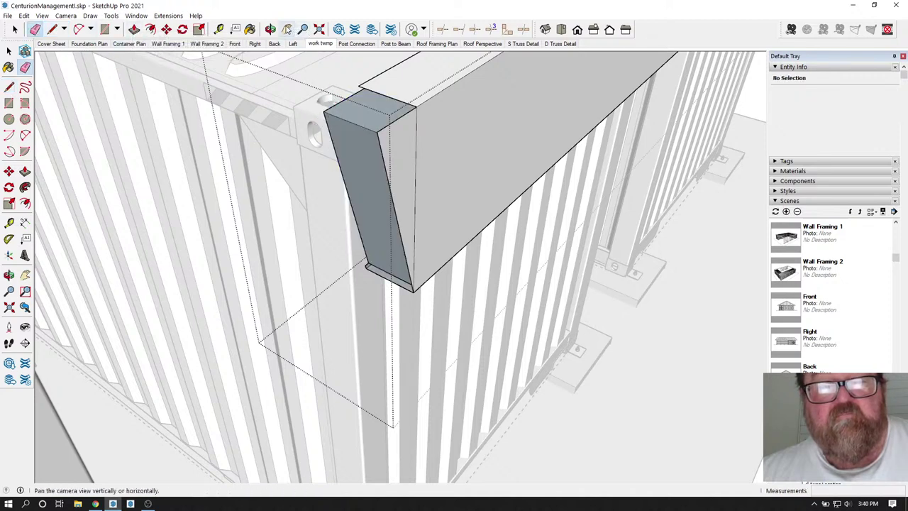
{"action": "left_click", "coordinate": [271, 30]}
{"action": "mouse_move", "coordinate": [381, 109]}
{"action": "left_mouse_down"}
{"action": "mouse_move", "coordinate": [462, 154]}
{"action": "mouse_move", "coordinate": [399, 154]}
{"action": "mouse_move", "coordinate": [434, 158]}
{"action": "mouse_move", "coordinate": [220, 187]}
{"action": "left_mouse_up"}
{"action": "key", "text": "l"}
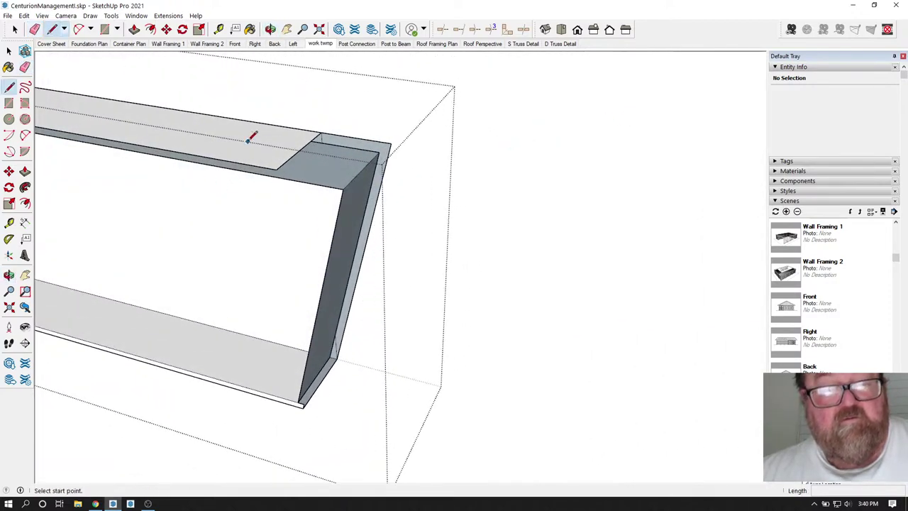
{"action": "left_click", "coordinate": [276, 169]}
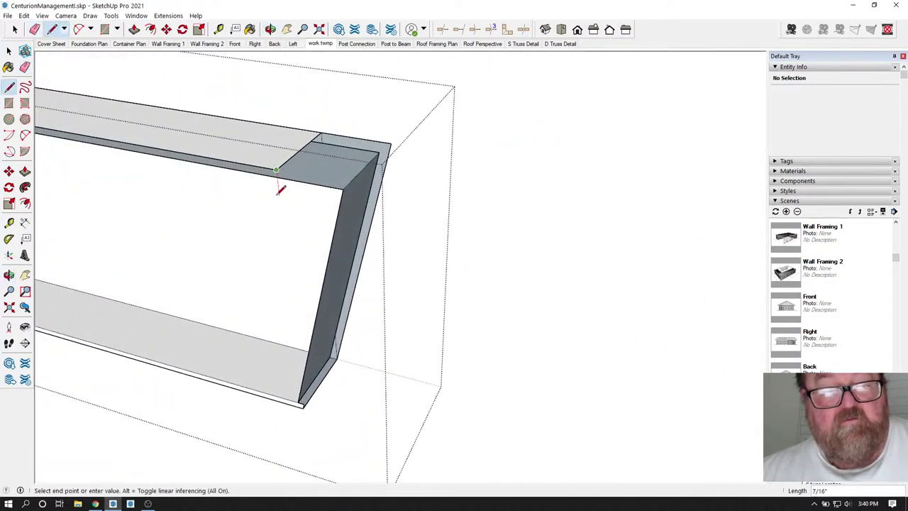
{"action": "left_click", "coordinate": [279, 199]}
Draw lines across the underside and far edge of the top flange to close its square-cut end.
{"action": "left_click", "coordinate": [35, 29]}
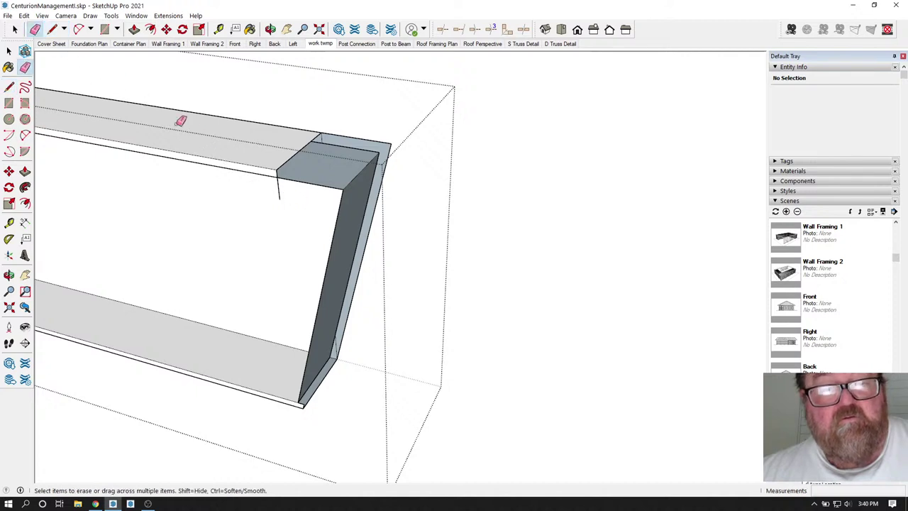
{"action": "key", "text": "l"}
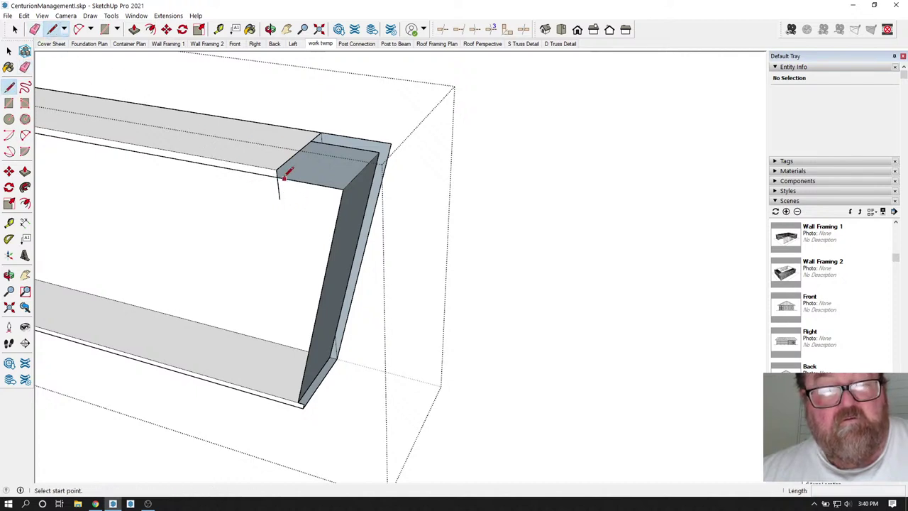
{"action": "left_click", "coordinate": [282, 172]}
{"action": "left_click", "coordinate": [319, 141]}
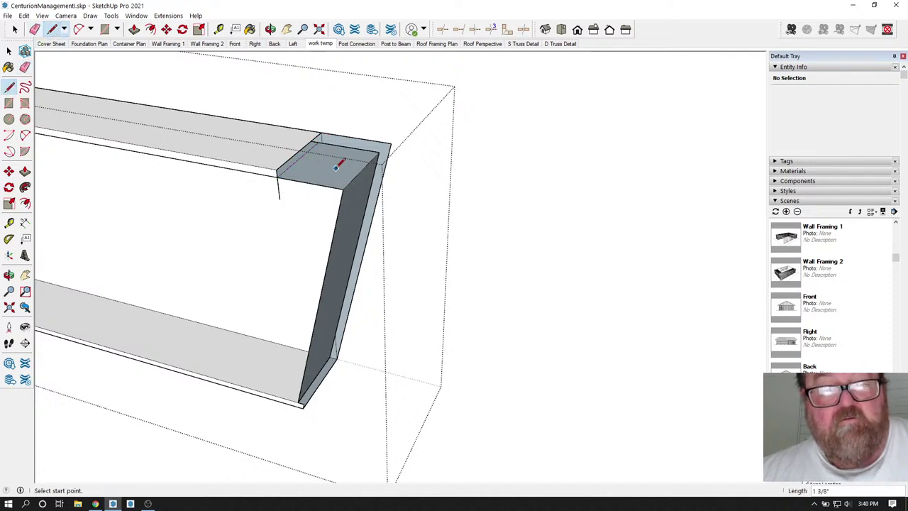
{"action": "scroll", "coordinate": [323, 133], "scroll_direction": "up", "scroll_amount": 5}
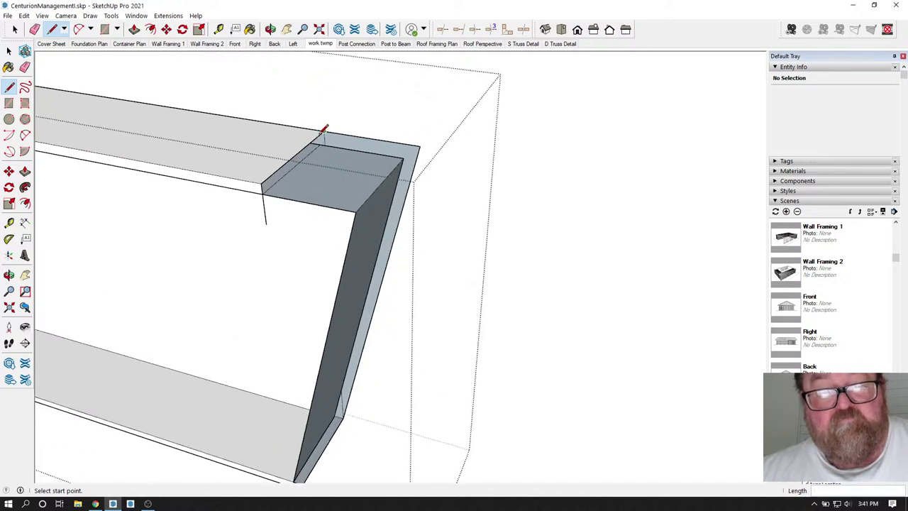
{"action": "left_click", "coordinate": [324, 132]}
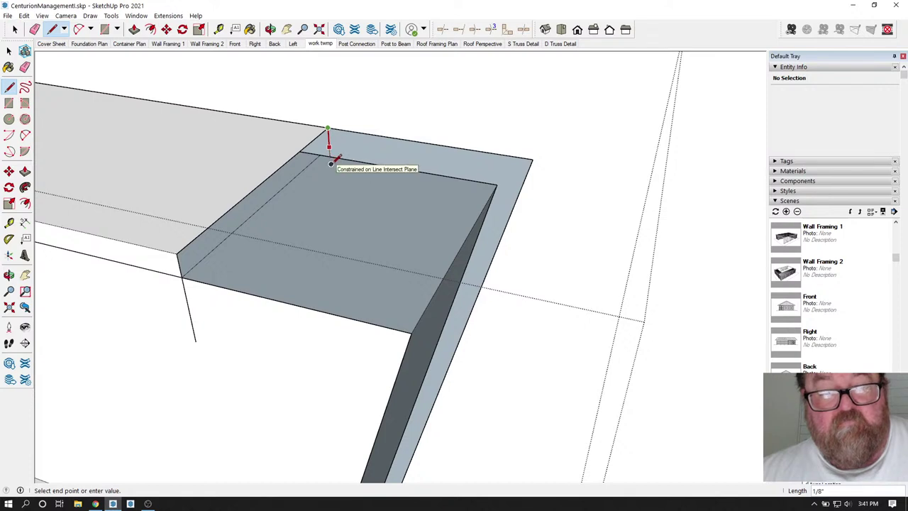
{"action": "left_click", "coordinate": [183, 276]}
{"action": "left_click", "coordinate": [329, 145]}
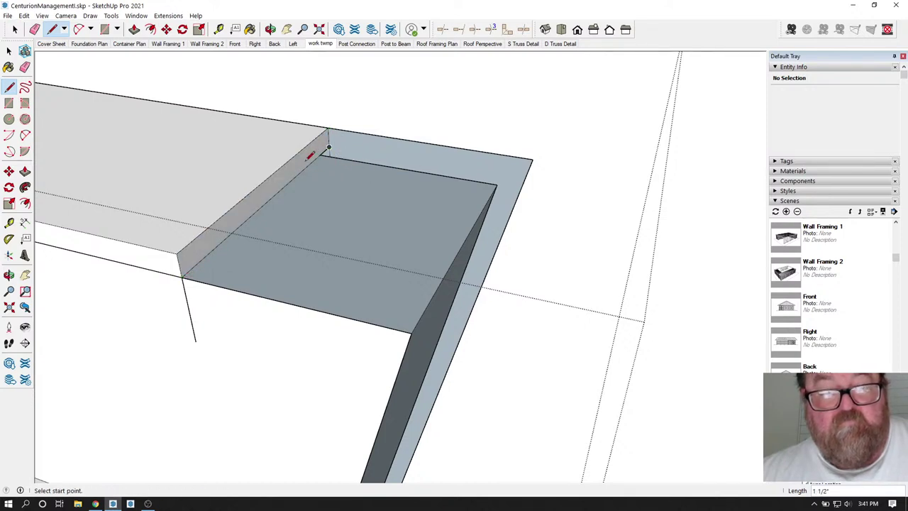
Erase the leftover slanted end of the horizontal member beyond the square cut line.
{"action": "scroll", "coordinate": [307, 177], "scroll_direction": "down", "scroll_amount": 1}
{"action": "scroll", "coordinate": [319, 166], "scroll_direction": "down", "scroll_amount": 3}
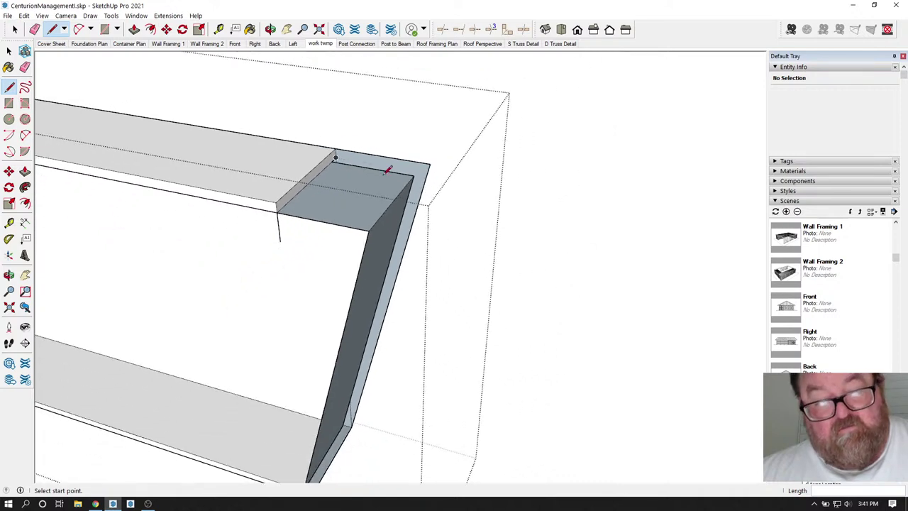
{"action": "scroll", "coordinate": [399, 183], "scroll_direction": "down", "scroll_amount": 2}
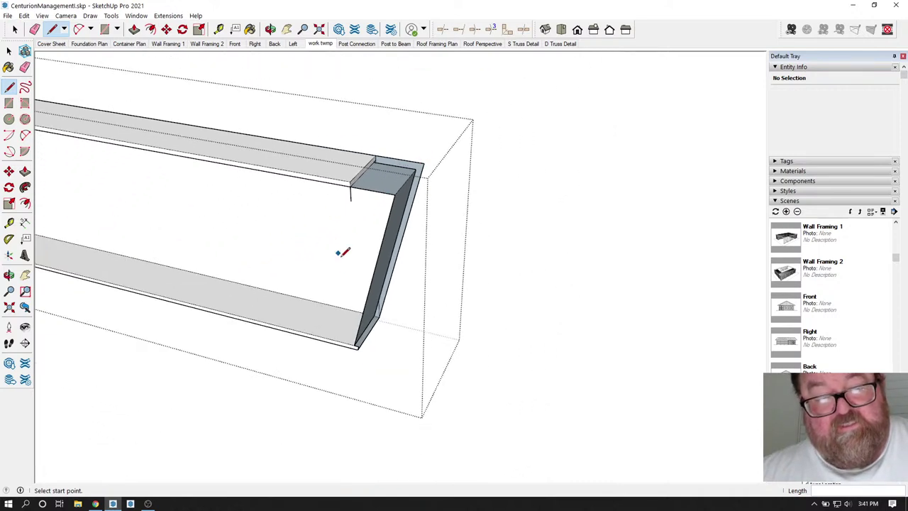
{"action": "left_click", "coordinate": [34, 29]}
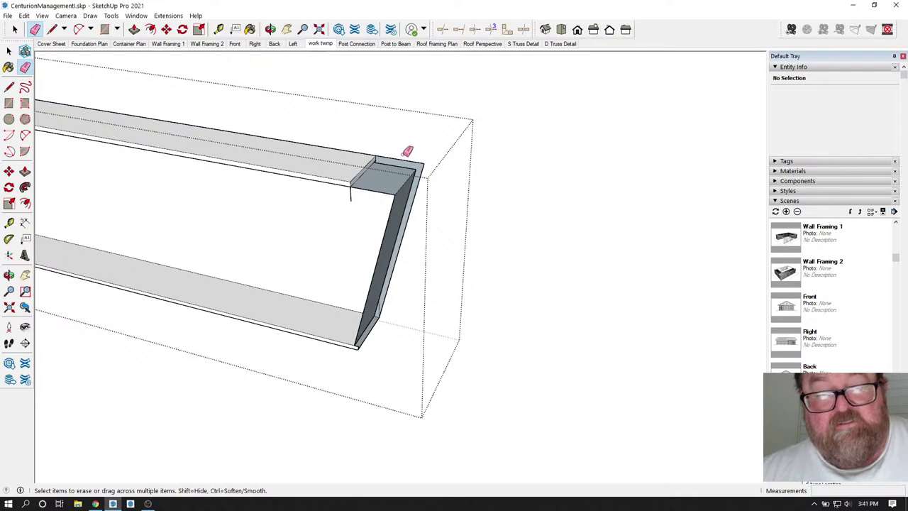
{"action": "left_click", "coordinate": [270, 29]}
{"action": "left_click_drag", "start_coordinate": [377, 187], "coordinate": [742, 224]}
{"action": "left_click", "coordinate": [35, 29]}
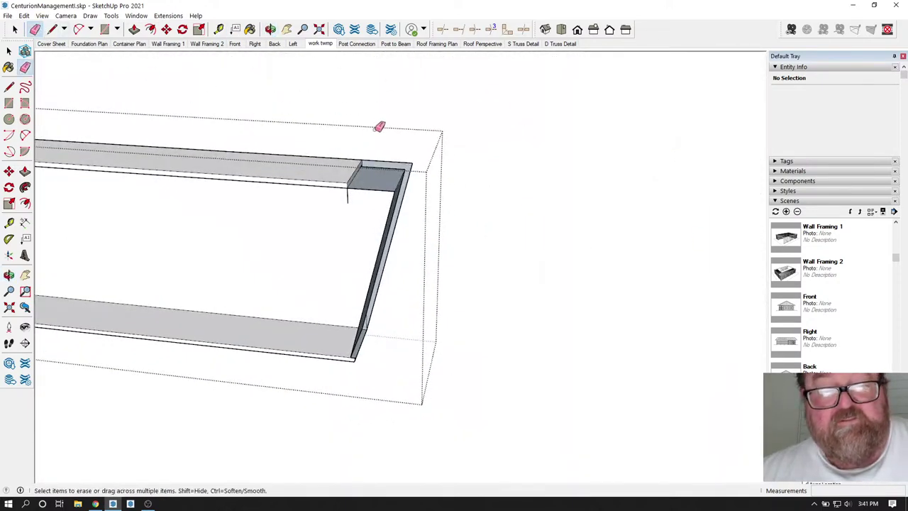
{"action": "mouse_move", "coordinate": [378, 139]}
{"action": "left_mouse_down"}
{"action": "mouse_move", "coordinate": [417, 203]}
{"action": "mouse_move", "coordinate": [402, 229]}
{"action": "left_mouse_up"}
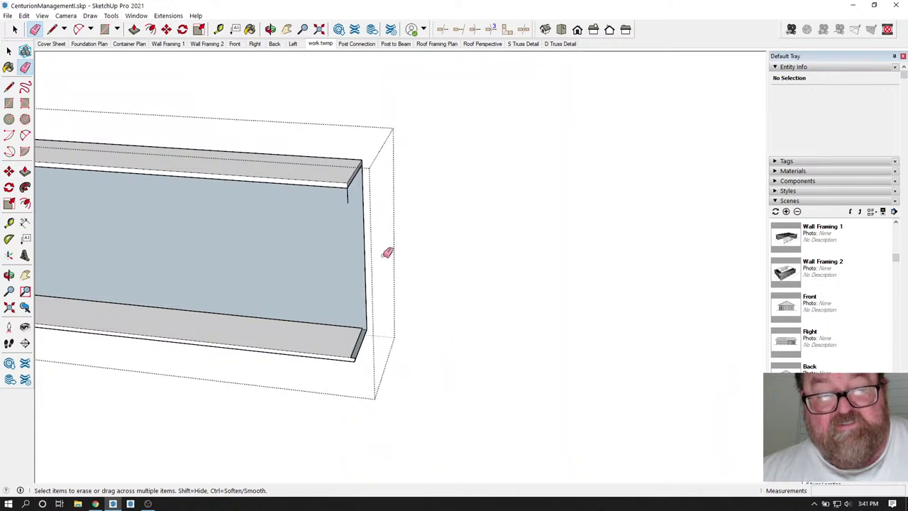
Push/Pull the inner face of the member's web by 1/8" to restore its thickness.
{"action": "scroll", "coordinate": [365, 307], "scroll_direction": "up", "scroll_amount": 3}
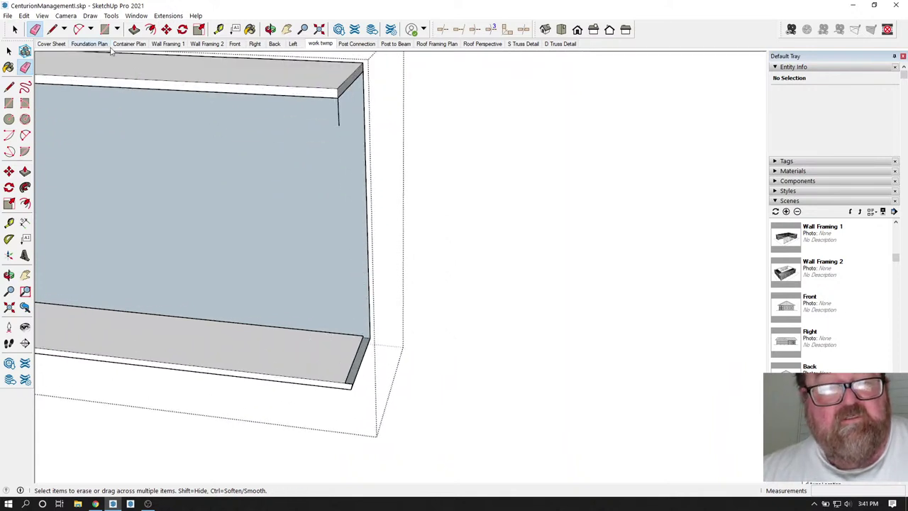
{"action": "key", "text": "p"}
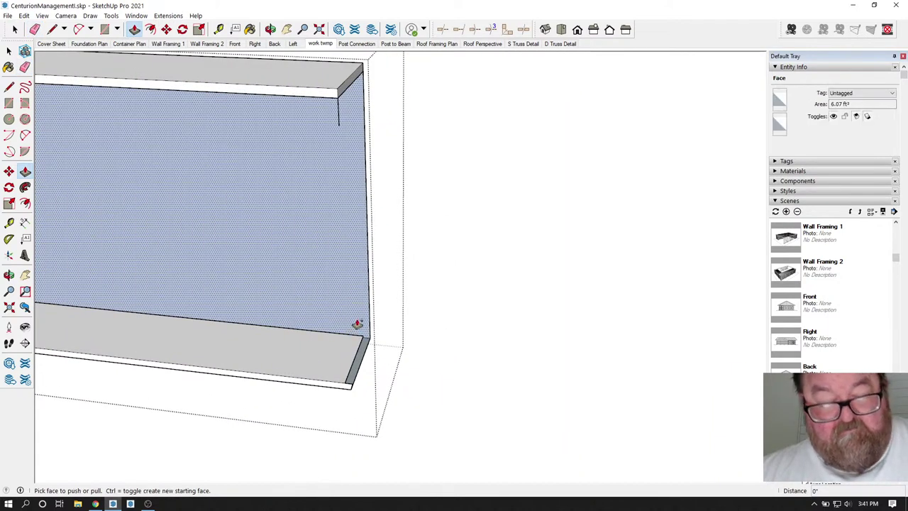
{"action": "left_click", "coordinate": [357, 324]}
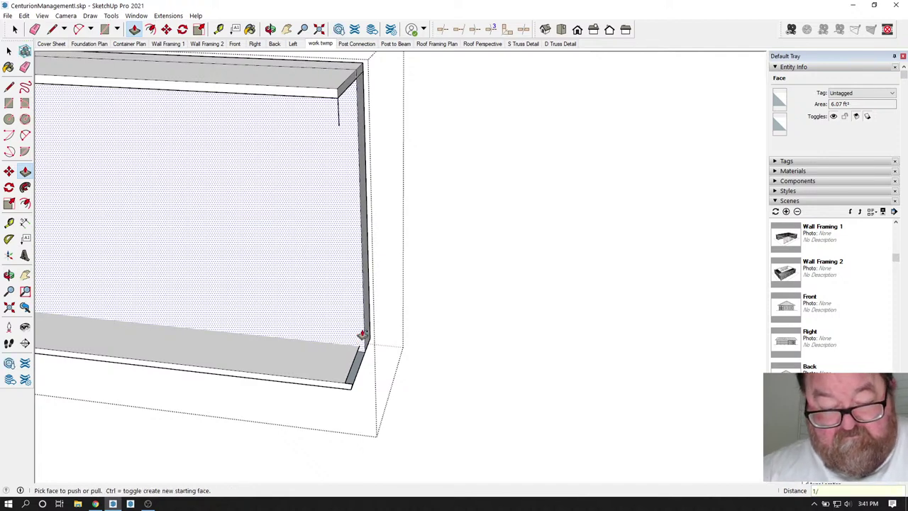
{"action": "left_click", "coordinate": [361, 335]}
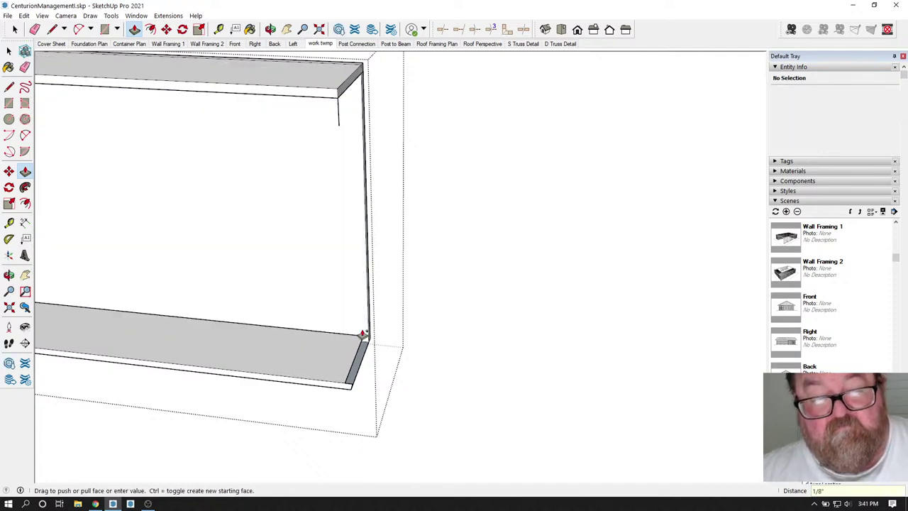
{"action": "left_click", "coordinate": [362, 335]}
Erase the leftover line stub hanging below the top flange's cut corner.
{"action": "scroll", "coordinate": [364, 355], "scroll_direction": "up", "scroll_amount": 2}
{"action": "scroll", "coordinate": [191, 213], "scroll_direction": "up", "scroll_amount": 2}
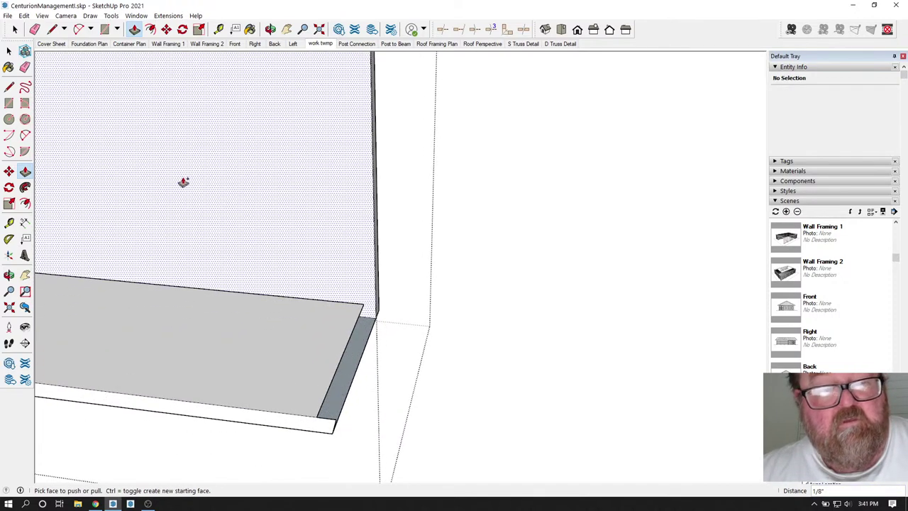
{"action": "left_click", "coordinate": [270, 30]}
{"action": "scroll", "coordinate": [297, 277], "scroll_direction": "down", "scroll_amount": 2}
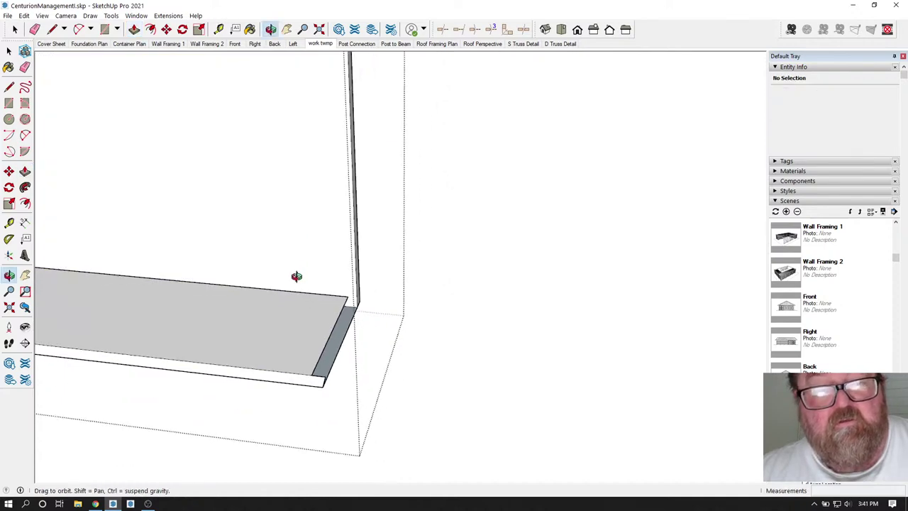
{"action": "middle_click_drag", "start_coordinate": [297, 276], "coordinate": [301, 348]}
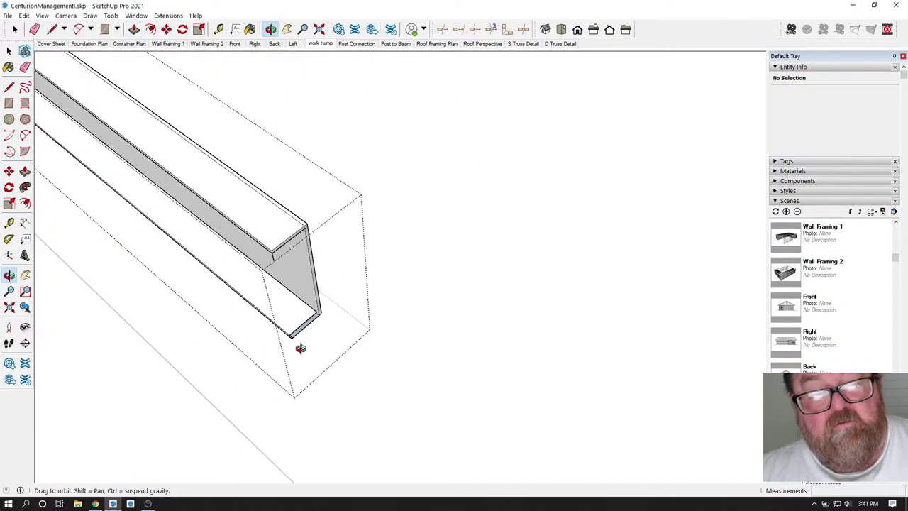
{"action": "scroll", "coordinate": [301, 235], "scroll_direction": "up", "scroll_amount": 5}
{"action": "left_click_drag", "start_coordinate": [301, 235], "coordinate": [204, 163]}
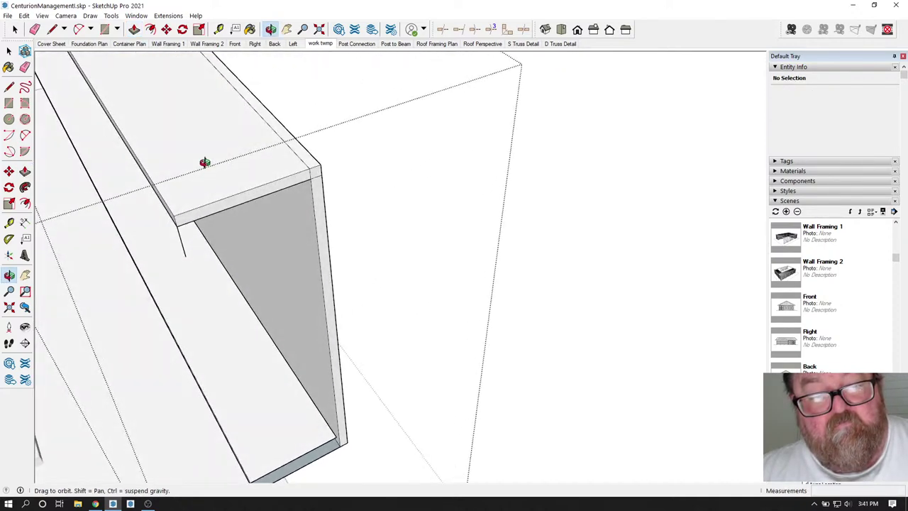
{"action": "key", "text": "e"}
{"action": "scroll", "coordinate": [315, 186], "scroll_direction": "up", "scroll_amount": 3}
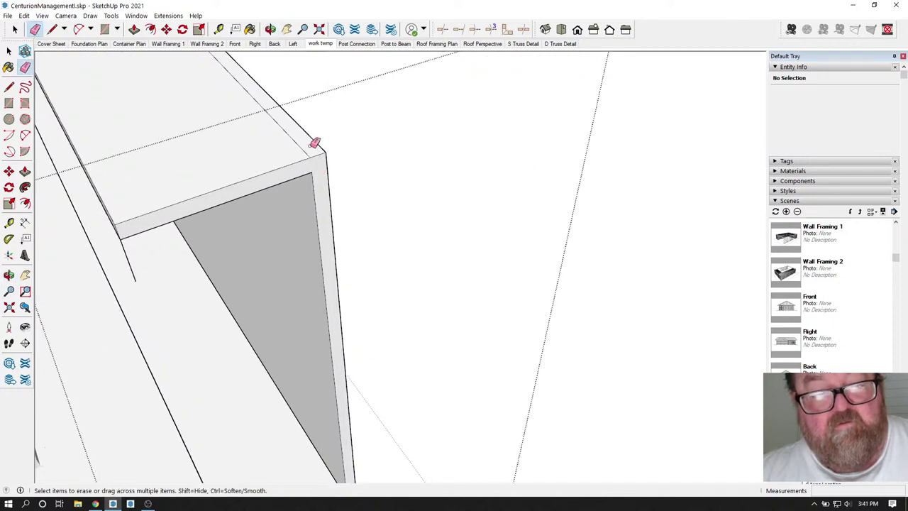
{"action": "left_click", "coordinate": [125, 254]}
Draw a vertical reference line from the top flange's outer corner down past the tip of the bottom flange.
{"action": "scroll", "coordinate": [417, 181], "scroll_direction": "down", "scroll_amount": 7}
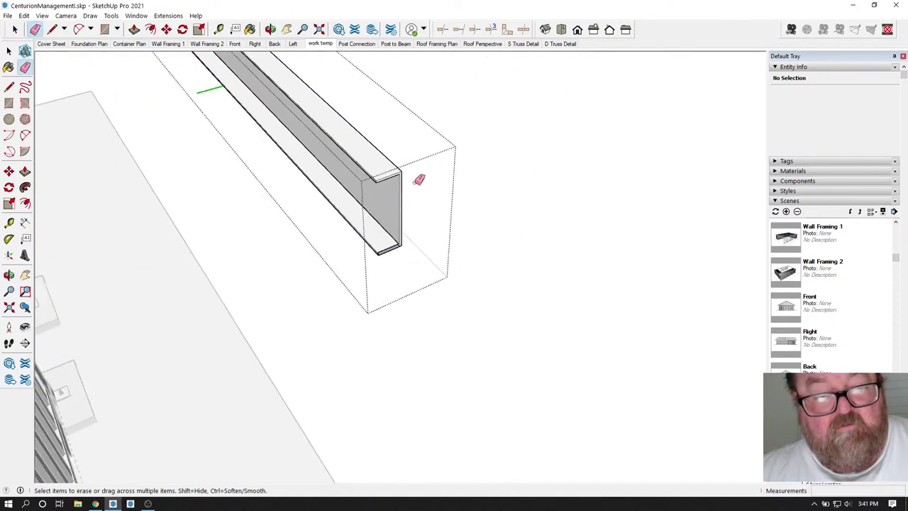
{"action": "scroll", "coordinate": [389, 230], "scroll_direction": "up", "scroll_amount": 4}
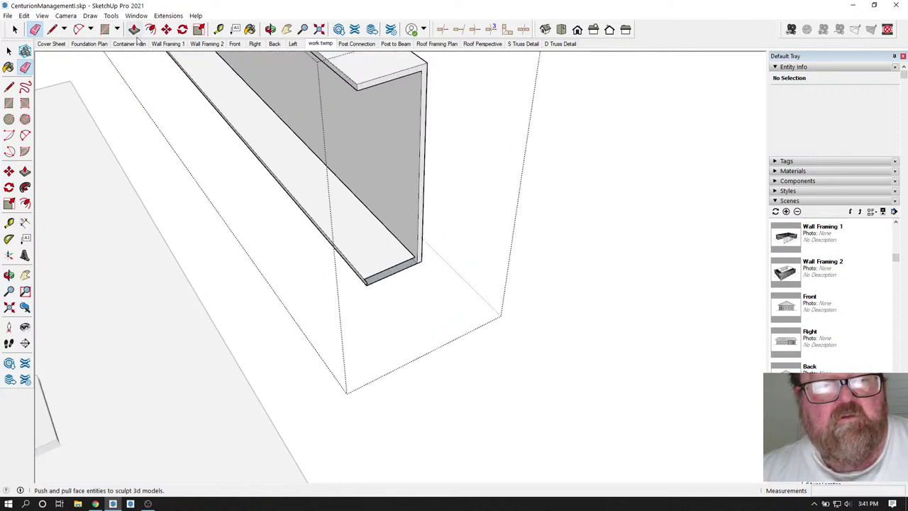
{"action": "key", "text": "l"}
{"action": "scroll", "coordinate": [357, 85], "scroll_direction": "up", "scroll_amount": 1}
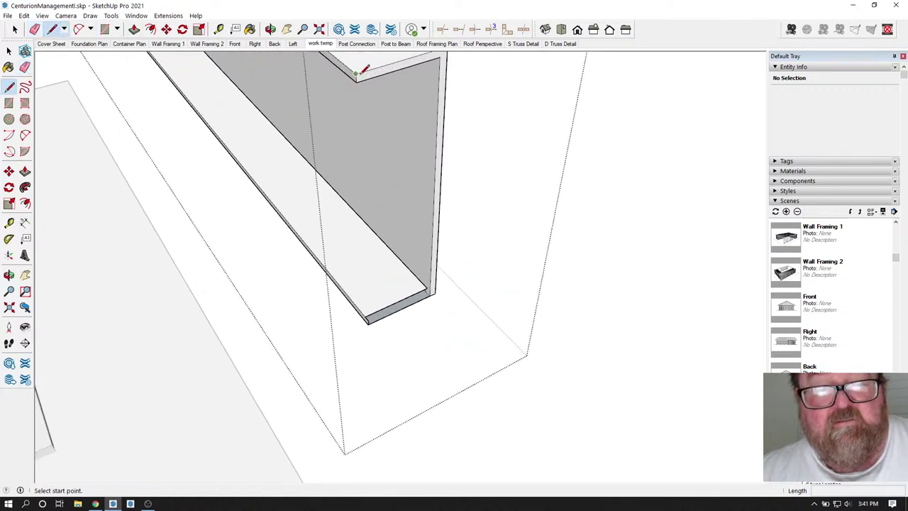
{"action": "left_click", "coordinate": [357, 74]}
{"action": "left_click", "coordinate": [369, 358]}
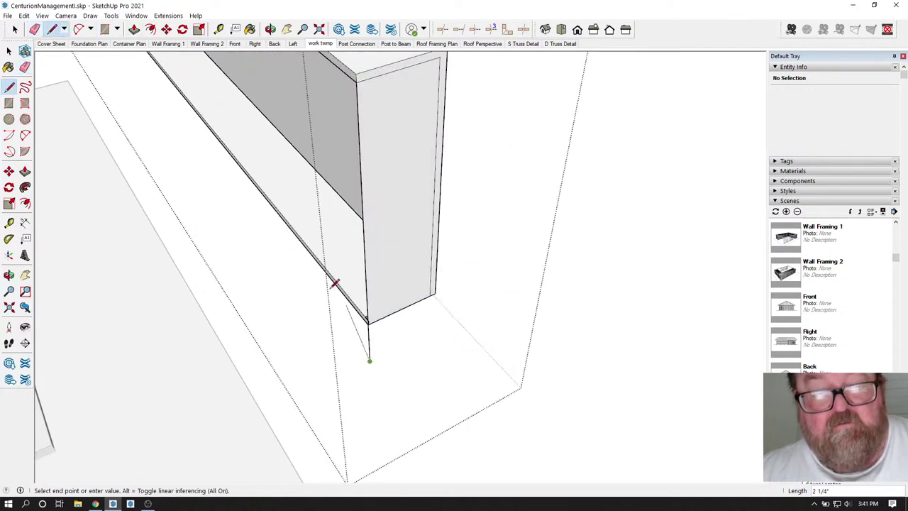
Move the end edge of the bottom flange's inner face about 1/8" outward to line up with the square cut.
{"action": "left_click", "coordinate": [270, 30]}
{"action": "left_click_drag", "start_coordinate": [398, 156], "coordinate": [399, 328]}
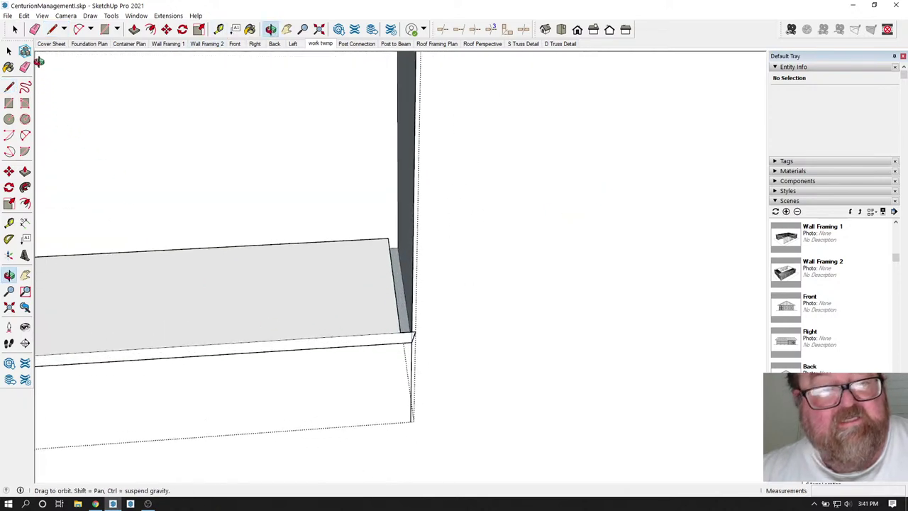
{"action": "left_click", "coordinate": [14, 30]}
{"action": "left_click", "coordinate": [398, 325]}
{"action": "scroll", "coordinate": [399, 328], "scroll_direction": "up", "scroll_amount": 2}
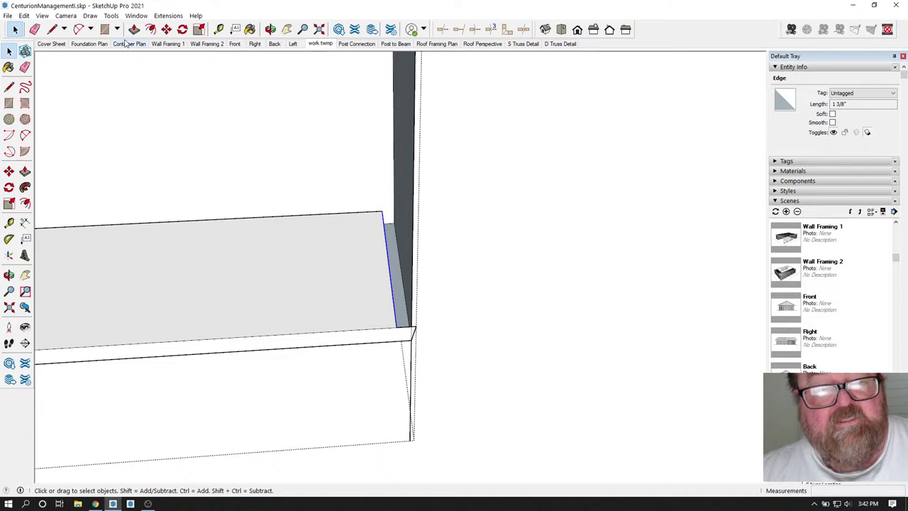
{"action": "left_click", "coordinate": [166, 29]}
{"action": "left_click", "coordinate": [396, 327]}
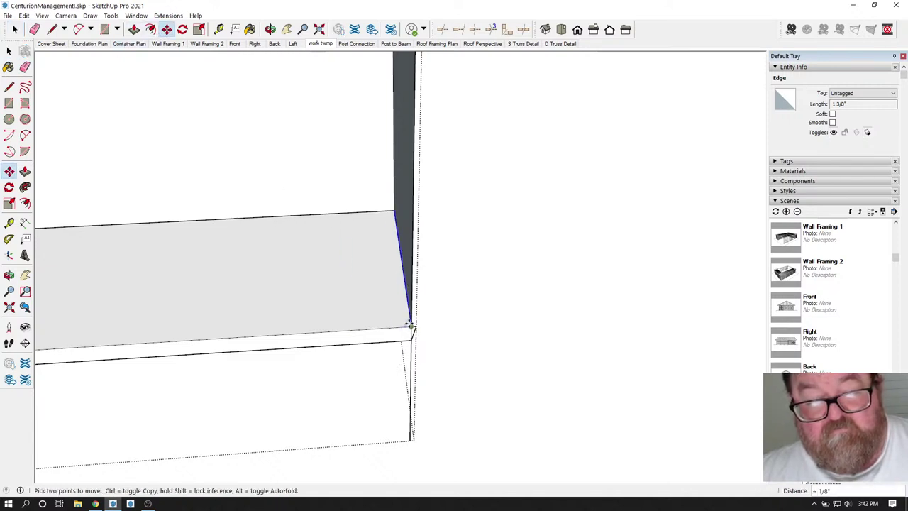
{"action": "left_click", "coordinate": [411, 327]}
Erase the vertical reference line and the face it created across the open end of the channel.
{"action": "scroll", "coordinate": [332, 338], "scroll_direction": "down", "scroll_amount": 1}
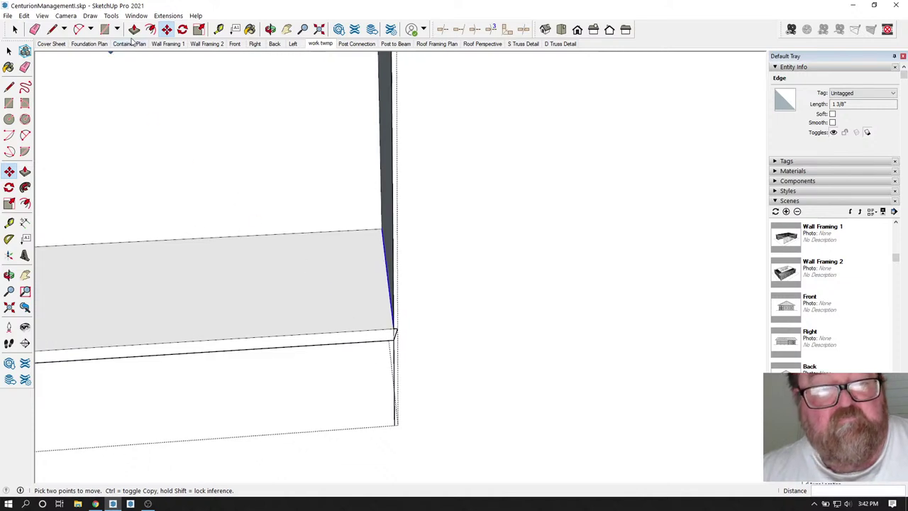
{"action": "left_click", "coordinate": [34, 29]}
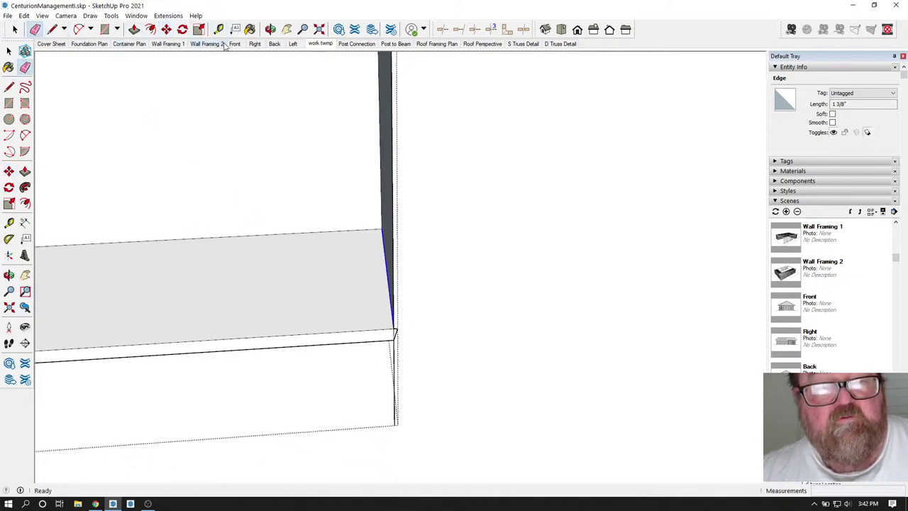
{"action": "left_click", "coordinate": [271, 28]}
{"action": "left_click_drag", "start_coordinate": [326, 85], "coordinate": [419, 135]}
{"action": "right_click", "coordinate": [425, 138]}
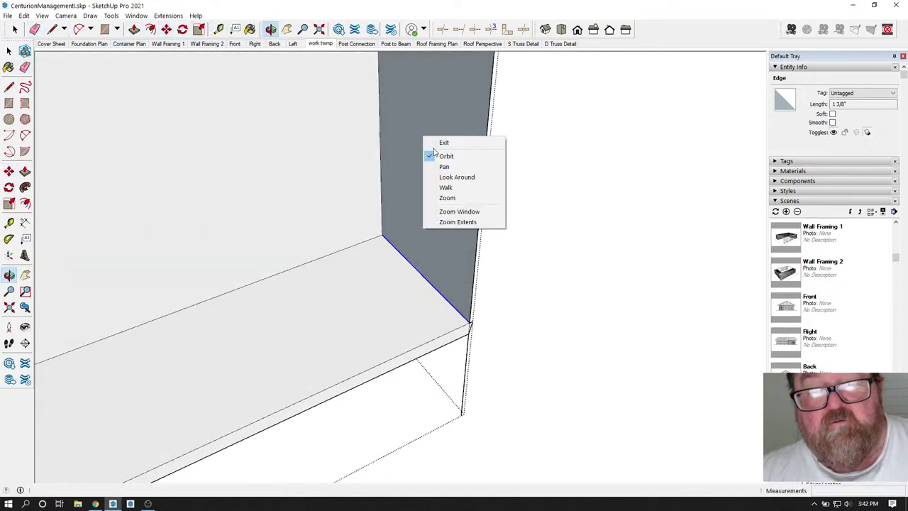
{"action": "left_click", "coordinate": [444, 144]}
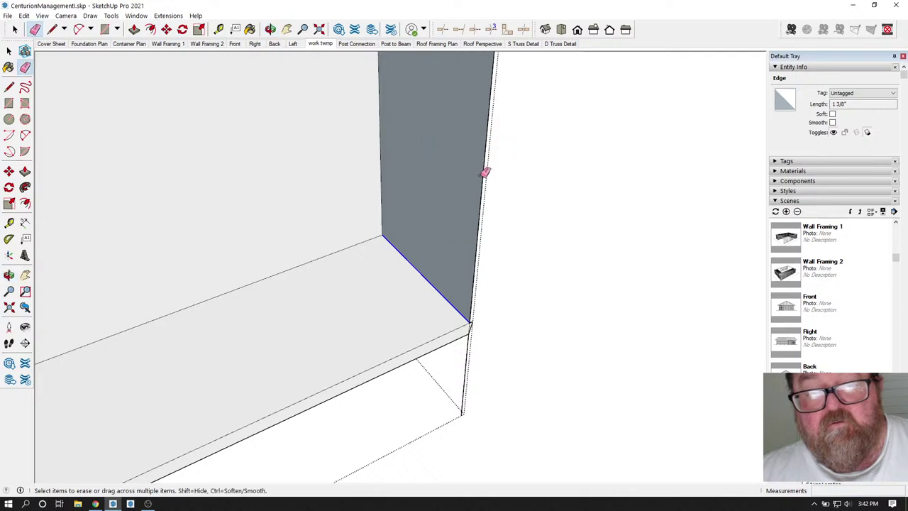
{"action": "left_click_drag", "start_coordinate": [478, 339], "coordinate": [463, 371]}
{"action": "left_click", "coordinate": [474, 323]}
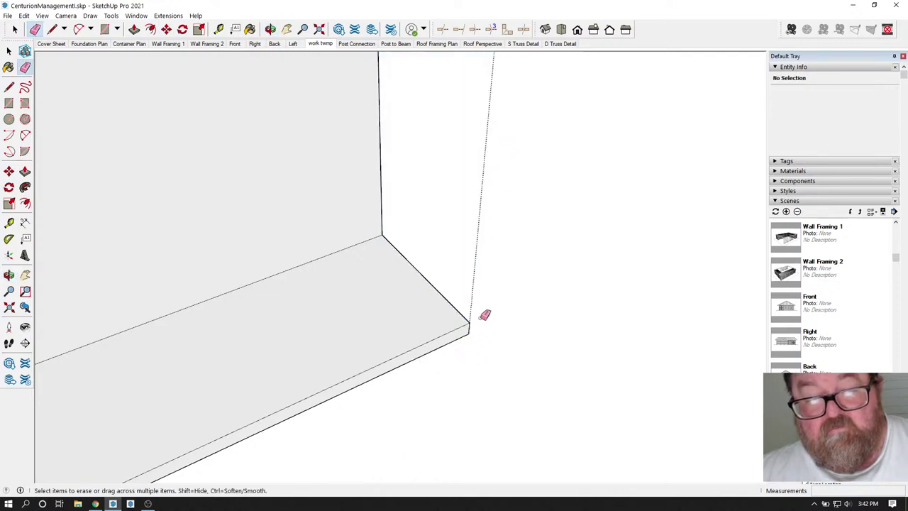
Reverse the channel's outer web face so its front side faces outward, and close the component.
{"action": "scroll", "coordinate": [507, 333], "scroll_direction": "down", "scroll_amount": 5}
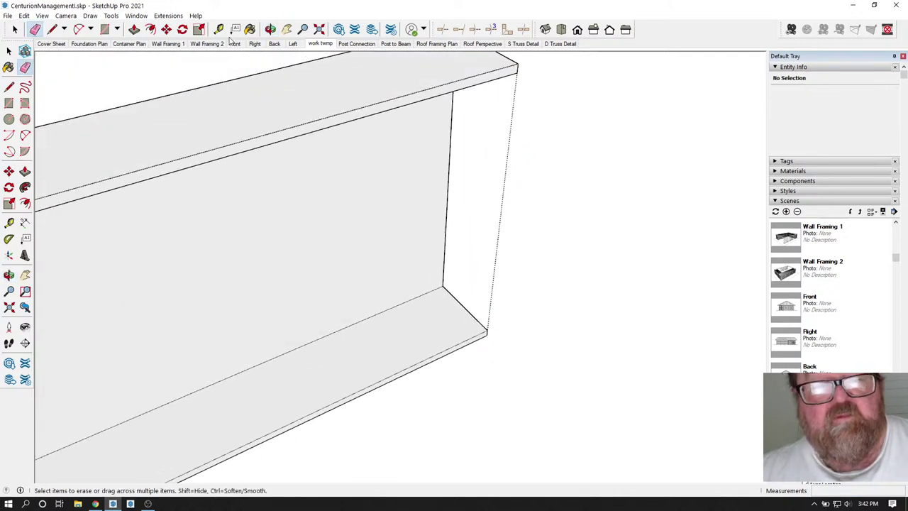
{"action": "left_click", "coordinate": [270, 29]}
{"action": "left_click_drag", "start_coordinate": [178, 142], "coordinate": [133, 189]}
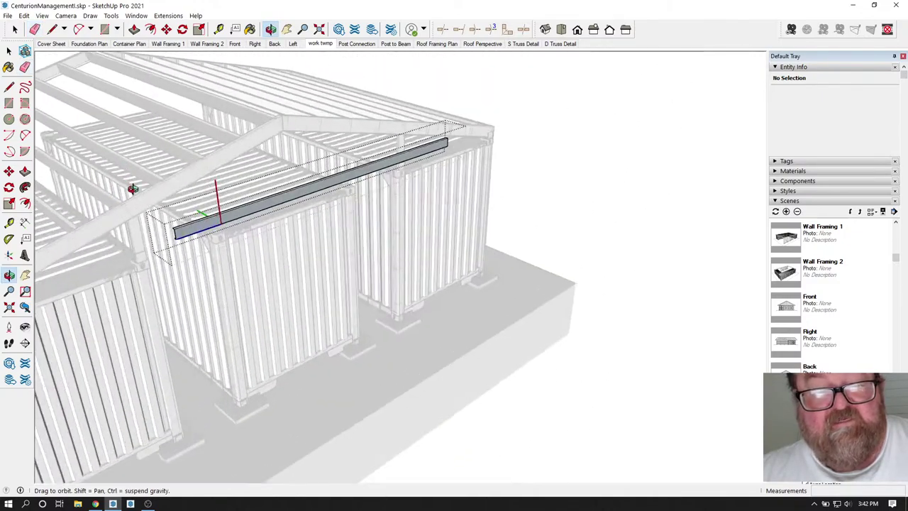
{"action": "scroll", "coordinate": [191, 248], "scroll_direction": "up", "scroll_amount": 8}
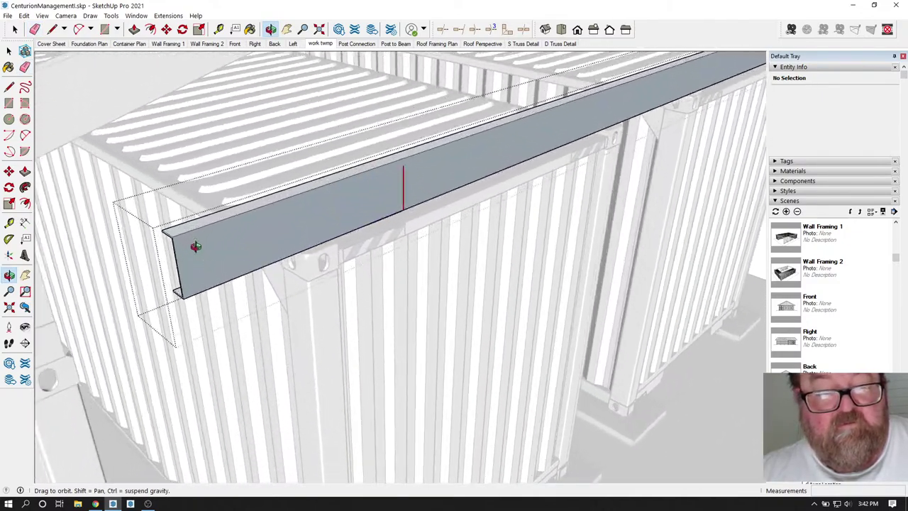
{"action": "left_click_drag", "start_coordinate": [196, 246], "coordinate": [143, 189]}
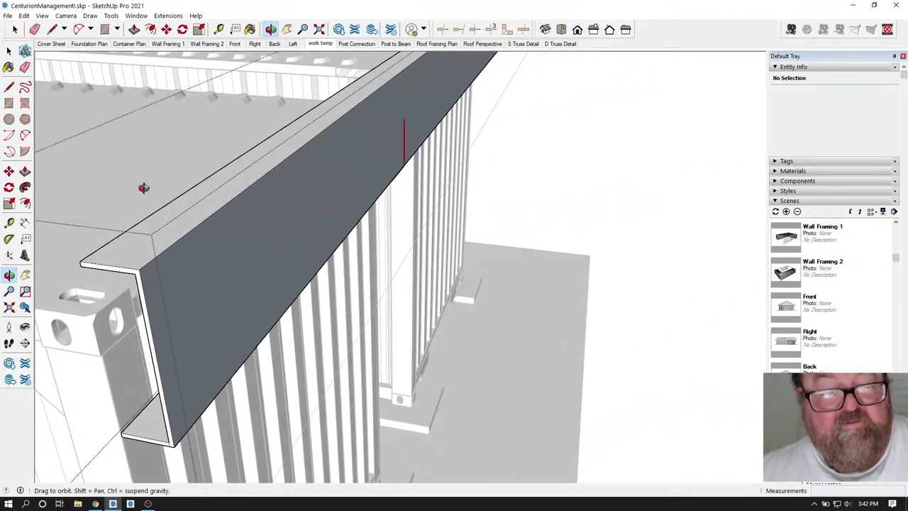
{"action": "key", "text": "space"}
{"action": "right_click", "coordinate": [233, 233]}
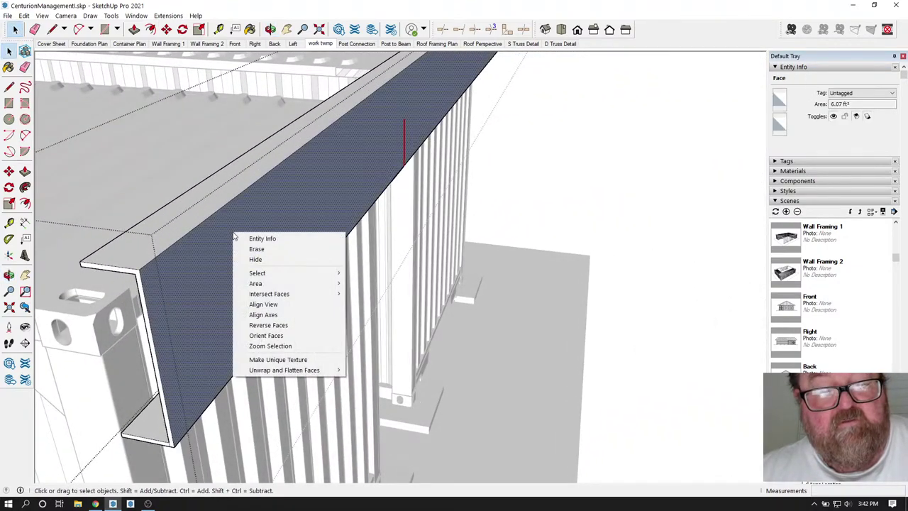
{"action": "left_click", "coordinate": [248, 318]}
{"action": "scroll", "coordinate": [302, 361], "scroll_direction": "down", "scroll_amount": 5}
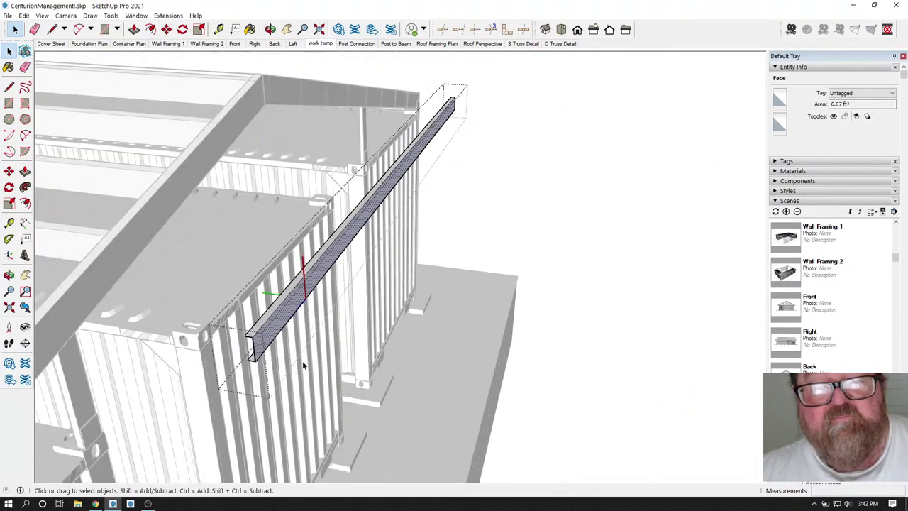
{"action": "left_click", "coordinate": [476, 207]}
{"action": "scroll", "coordinate": [476, 208], "scroll_direction": "down", "scroll_amount": 1}
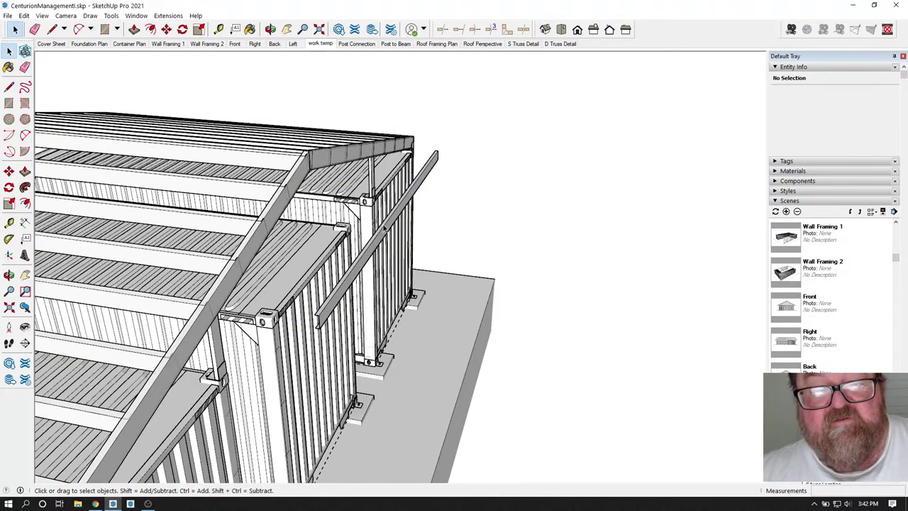
Move the channel member 36" back toward the gable beam and the inner risers.
{"action": "left_click", "coordinate": [345, 283]}
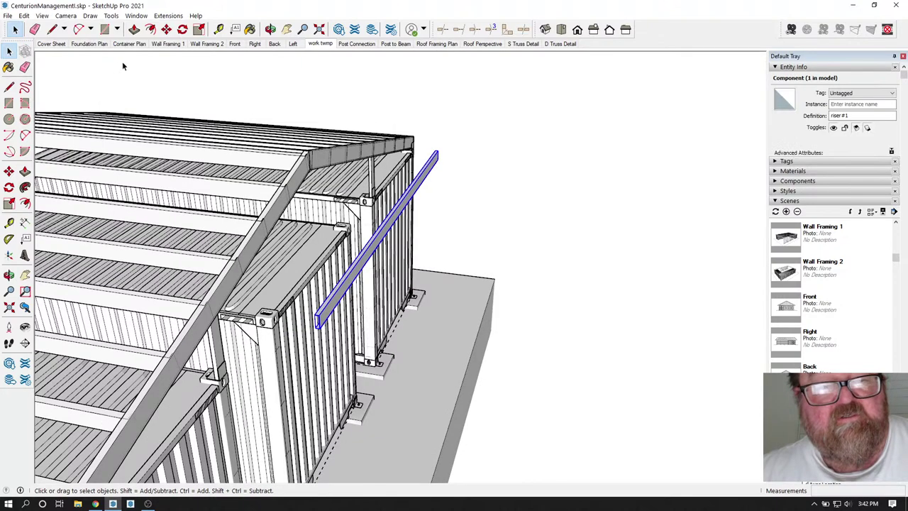
{"action": "left_click", "coordinate": [166, 29]}
{"action": "scroll", "coordinate": [234, 221], "scroll_direction": "up", "scroll_amount": 1}
{"action": "scroll", "coordinate": [234, 222], "scroll_direction": "up", "scroll_amount": 1}
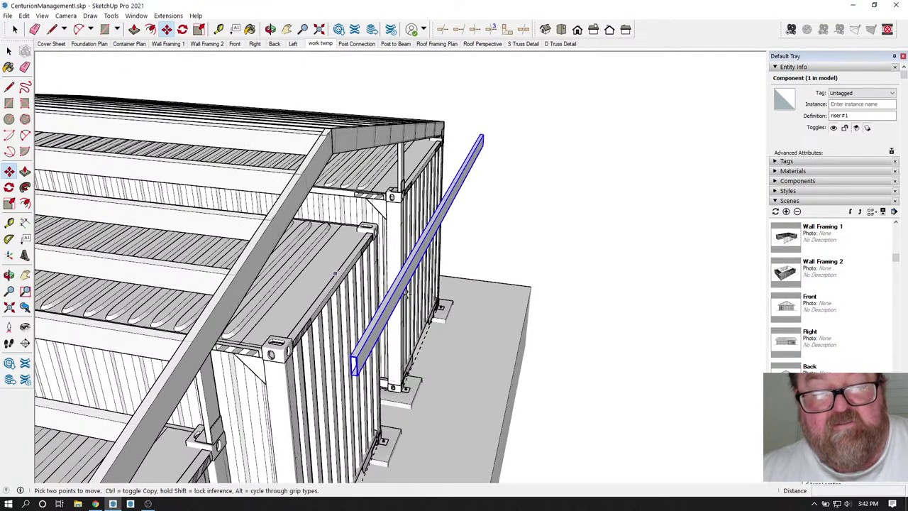
{"action": "left_click", "coordinate": [474, 390]}
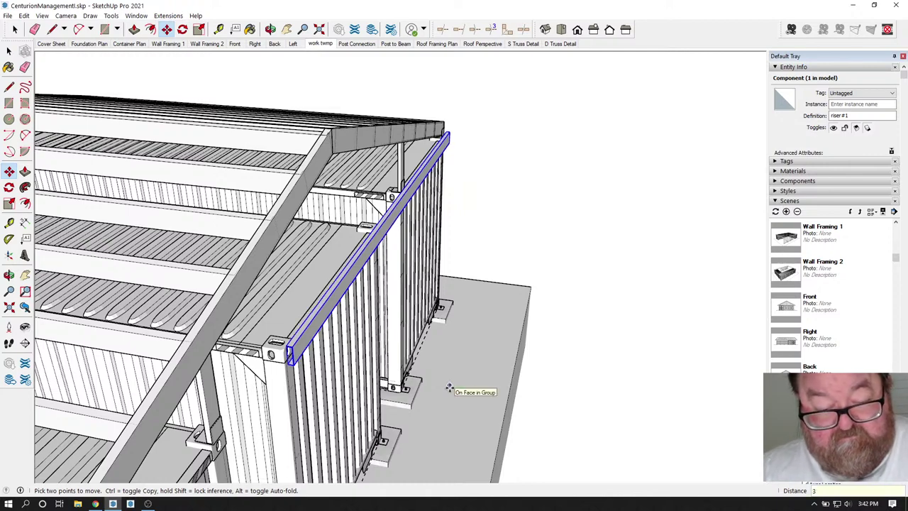
{"action": "key", "text": "Return"}
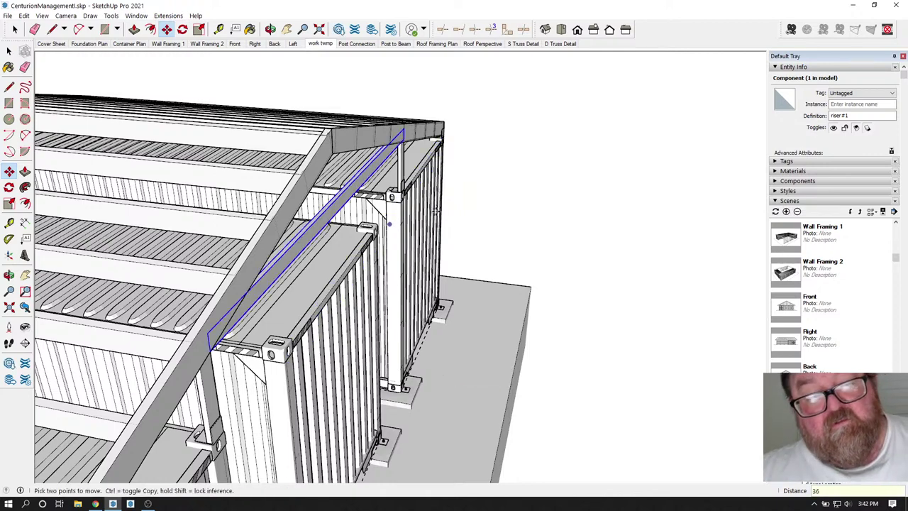
Shift the channel 1/8" outward from the gable beam along the green axis.
{"action": "left_click", "coordinate": [270, 29]}
{"action": "left_click_drag", "start_coordinate": [227, 373], "coordinate": [188, 306]}
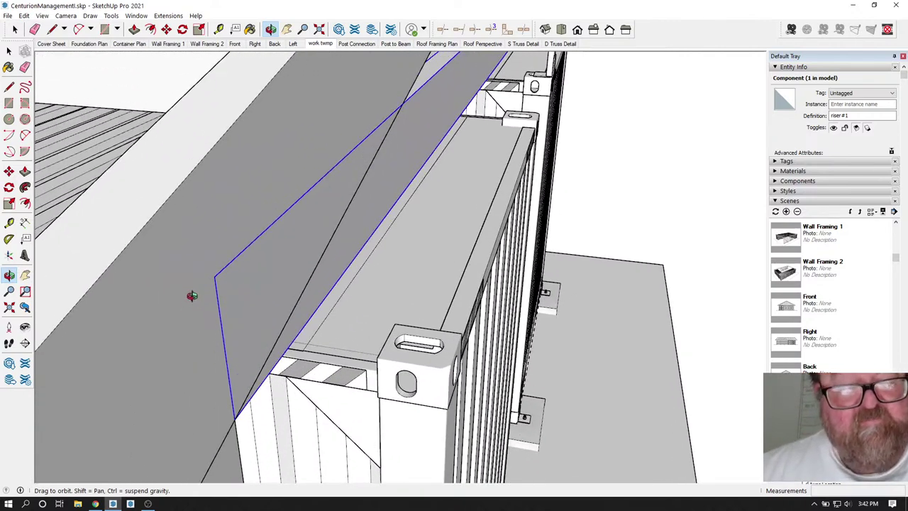
{"action": "left_click", "coordinate": [166, 29]}
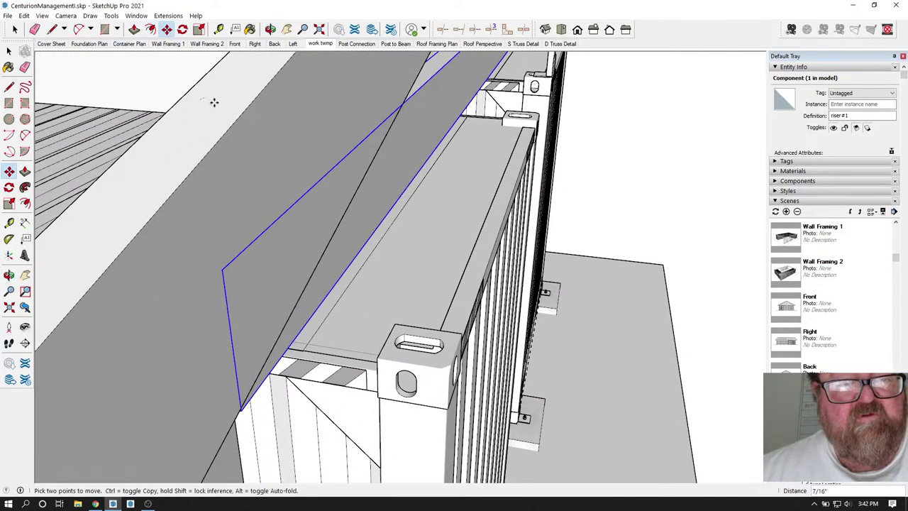
{"action": "type", "text": "1/"}
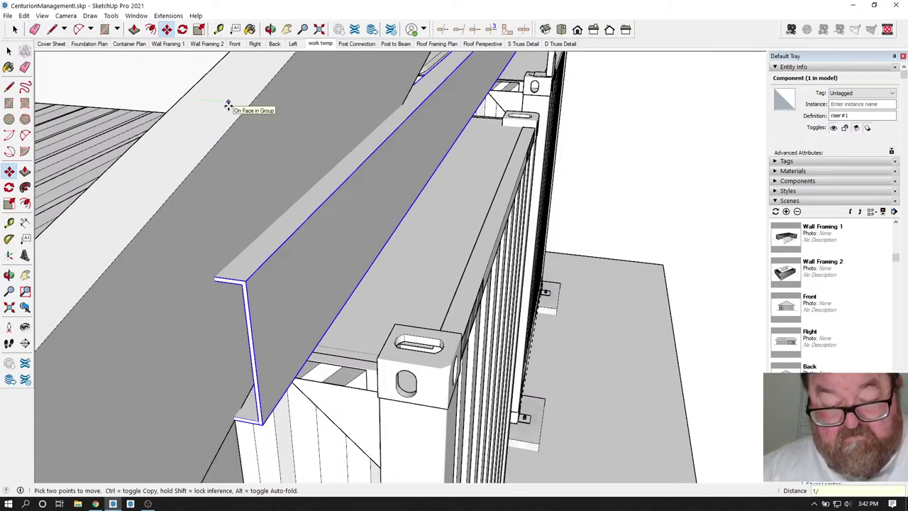
{"action": "type", "text": "8"}
{"action": "key", "text": "Return"}
Extend the channel's near end 5" lengthwise past the riser inside the component, and close the component.
{"action": "middle_click_drag", "start_coordinate": [228, 106], "coordinate": [267, 175]}
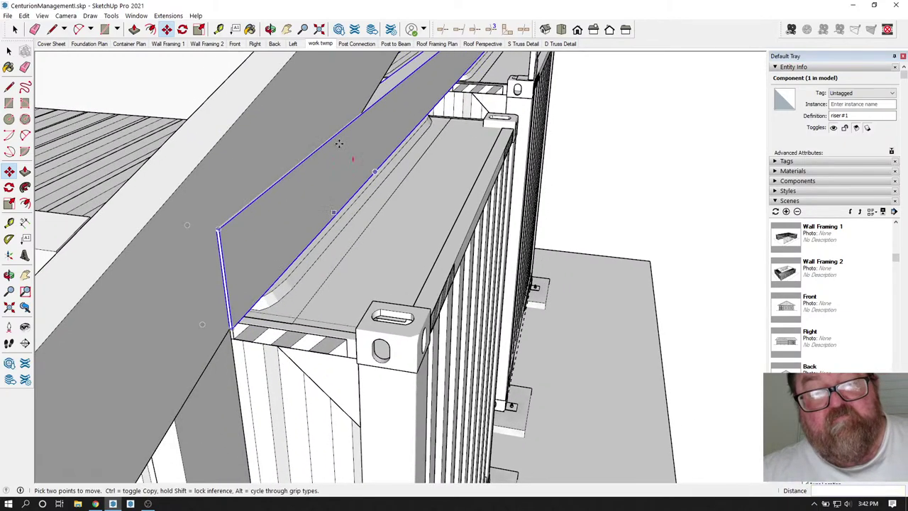
{"action": "key", "text": "o"}
{"action": "left_click_drag", "start_coordinate": [296, 141], "coordinate": [349, 221]}
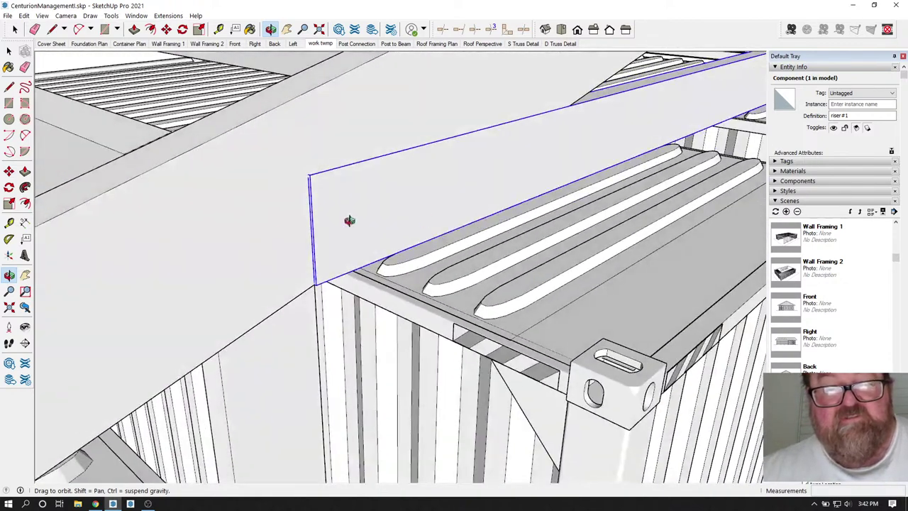
{"action": "left_click", "coordinate": [9, 51]}
{"action": "double_click", "coordinate": [320, 193]}
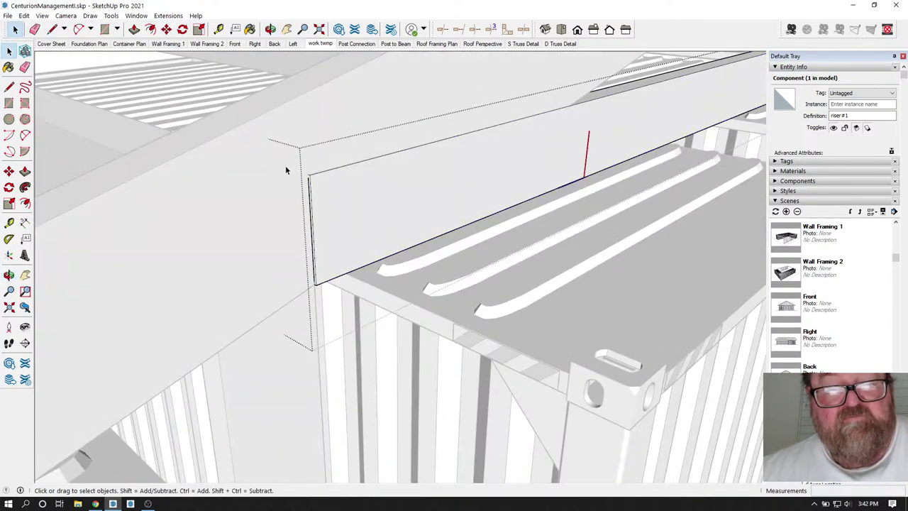
{"action": "left_click_drag", "start_coordinate": [234, 99], "coordinate": [355, 321]}
{"action": "left_click", "coordinate": [166, 29]}
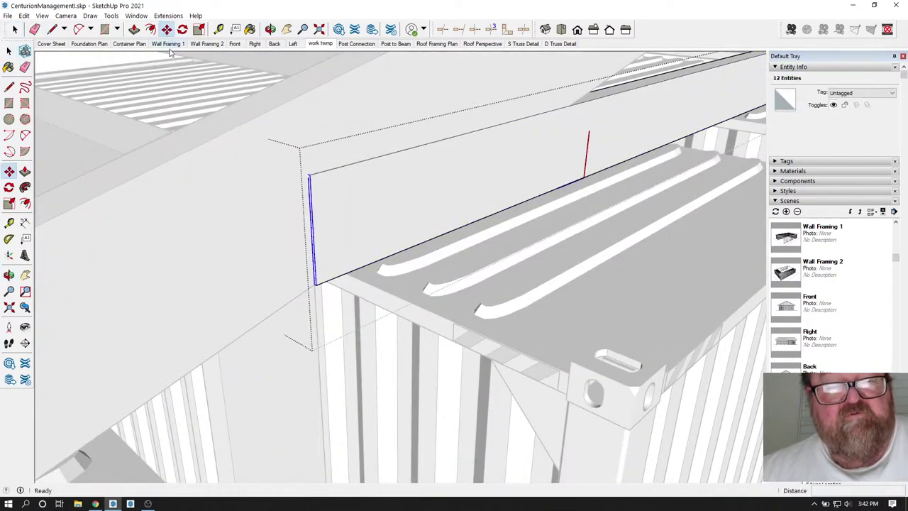
{"action": "left_click", "coordinate": [317, 284]}
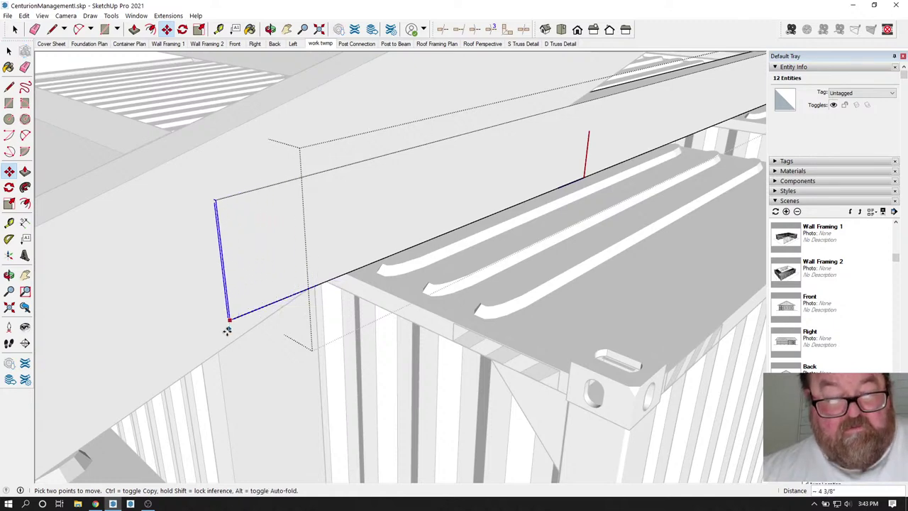
{"action": "left_click", "coordinate": [205, 370]}
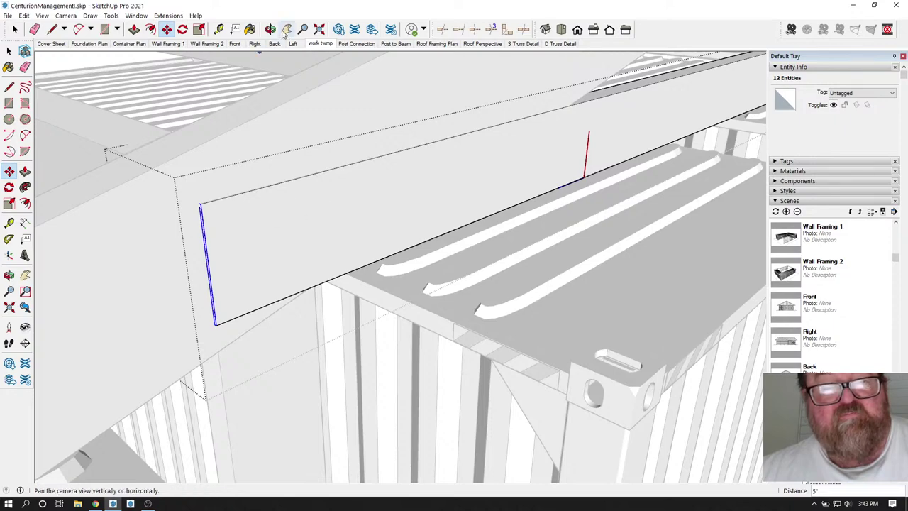
{"action": "left_click", "coordinate": [270, 29]}
{"action": "left_click_drag", "start_coordinate": [294, 126], "coordinate": [172, 289]}
{"action": "left_click", "coordinate": [14, 29]}
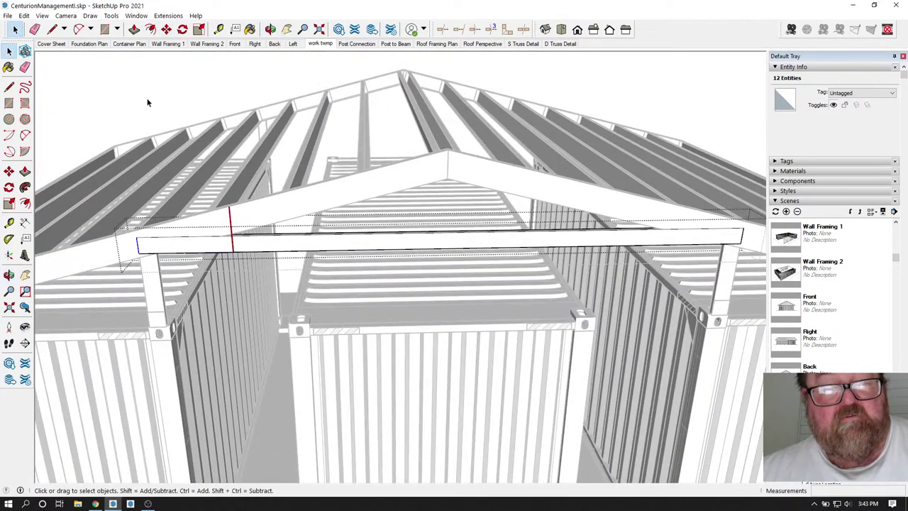
{"action": "left_click", "coordinate": [208, 82]}
Copy the channel member along the building's length to just beyond the container-door end.
{"action": "left_click", "coordinate": [270, 29]}
{"action": "left_click_drag", "start_coordinate": [355, 212], "coordinate": [485, 305]}
{"action": "left_click_drag", "start_coordinate": [308, 208], "coordinate": [451, 126]}
{"action": "left_click_drag", "start_coordinate": [310, 165], "coordinate": [448, 179]}
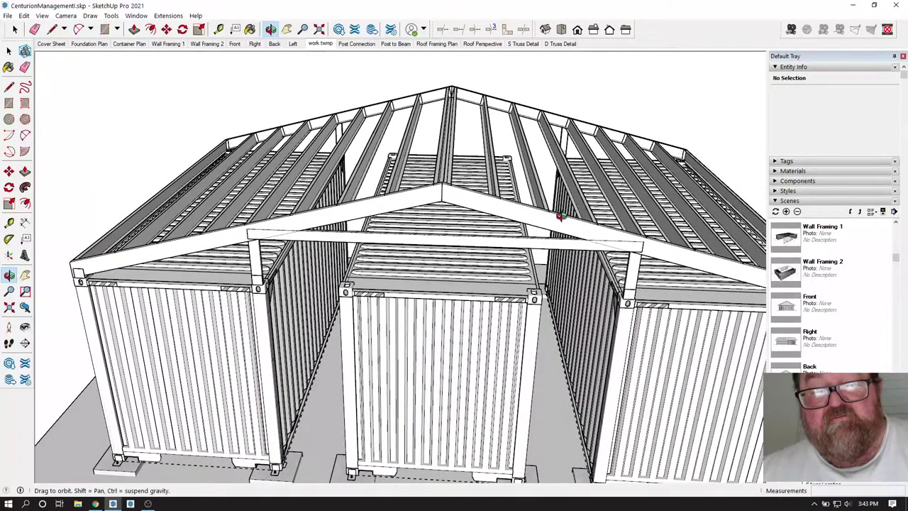
{"action": "left_click_drag", "start_coordinate": [571, 238], "coordinate": [215, 257]}
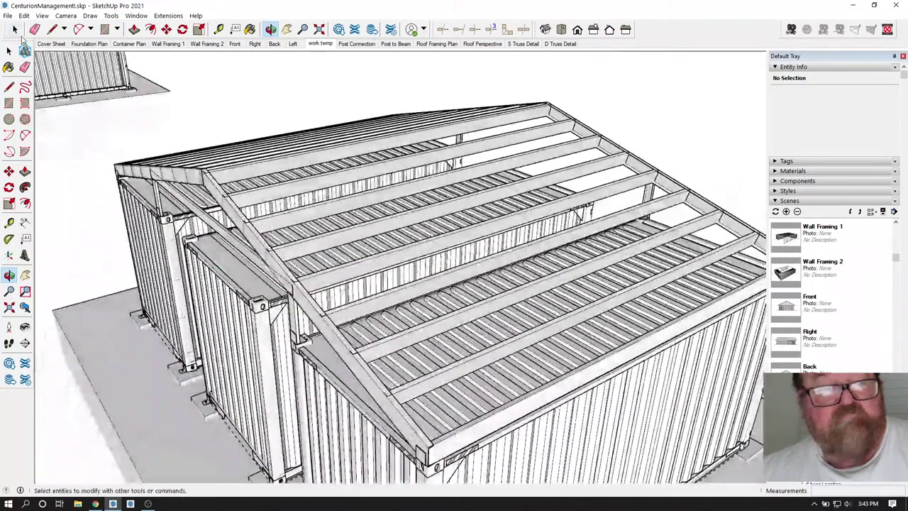
{"action": "left_click", "coordinate": [17, 31]}
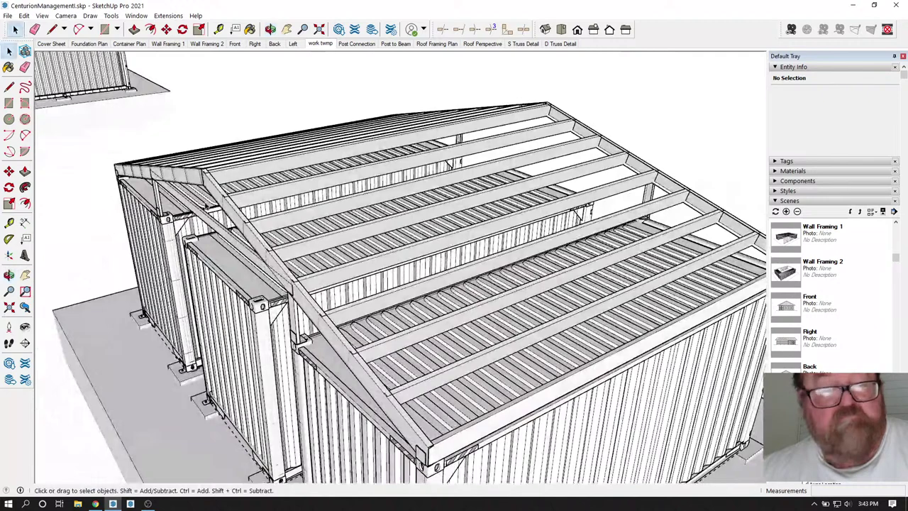
{"action": "left_click", "coordinate": [270, 30]}
{"action": "left_click_drag", "start_coordinate": [534, 219], "coordinate": [259, 246]}
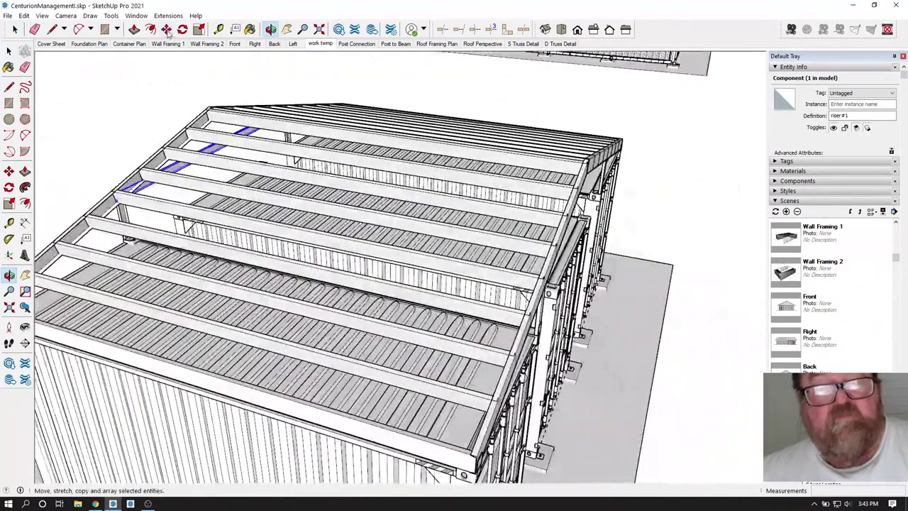
{"action": "key", "text": "m"}
{"action": "scroll", "coordinate": [186, 81], "scroll_direction": "down", "scroll_amount": 4}
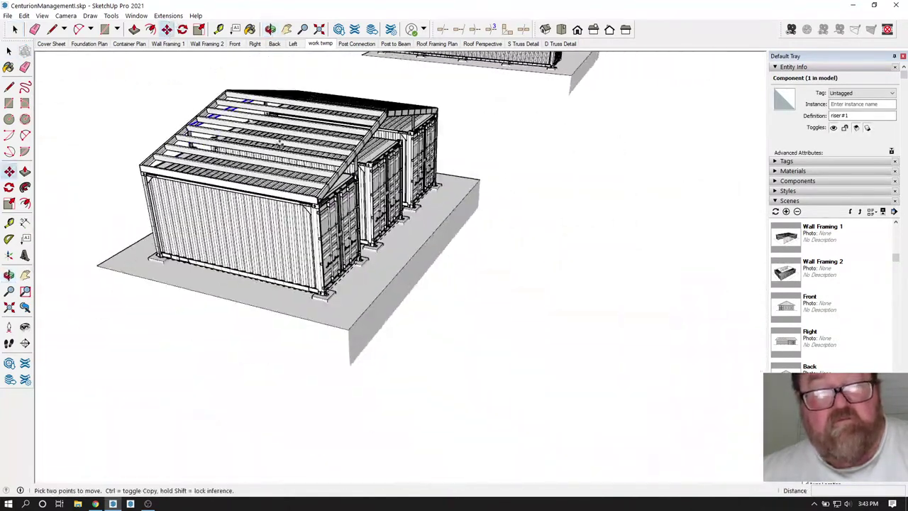
{"action": "left_click", "coordinate": [171, 282]}
{"action": "key", "text": "ctrl"}
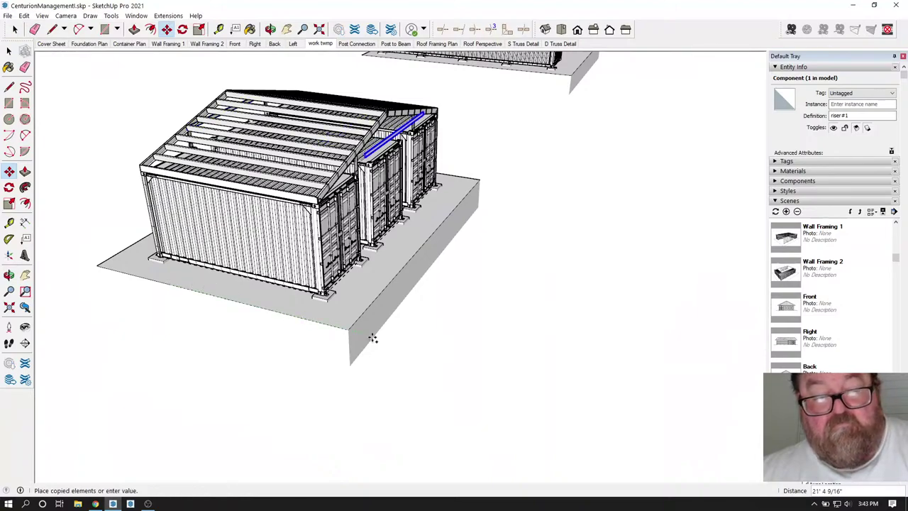
{"action": "left_click", "coordinate": [384, 339]}
Mirror the copied channel by scaling it -1 along the green axis so its flanges face the opposite way.
{"action": "scroll", "coordinate": [426, 153], "scroll_direction": "up", "scroll_amount": 10}
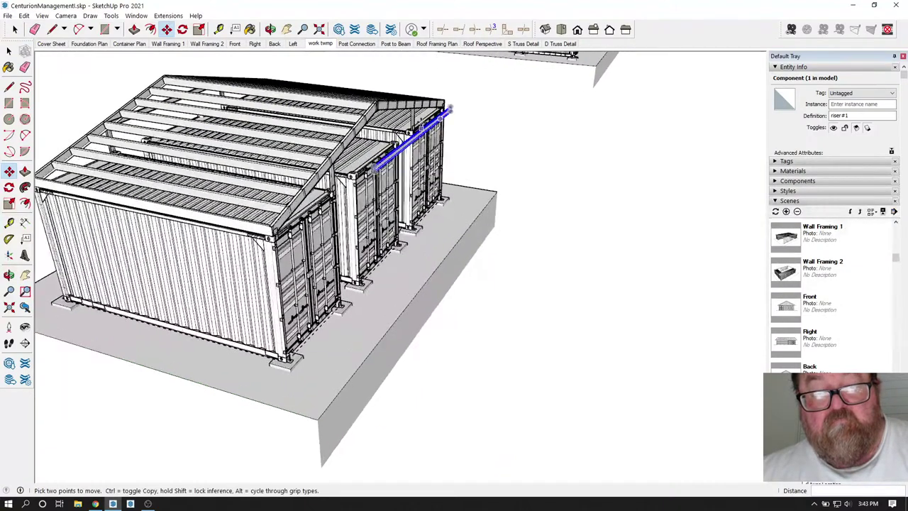
{"action": "scroll", "coordinate": [429, 159], "scroll_direction": "up", "scroll_amount": 3}
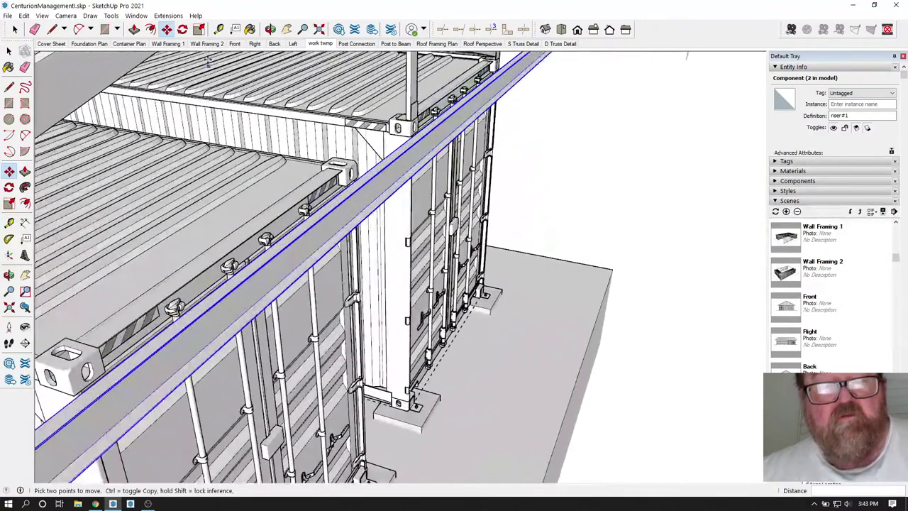
{"action": "left_click", "coordinate": [200, 29]}
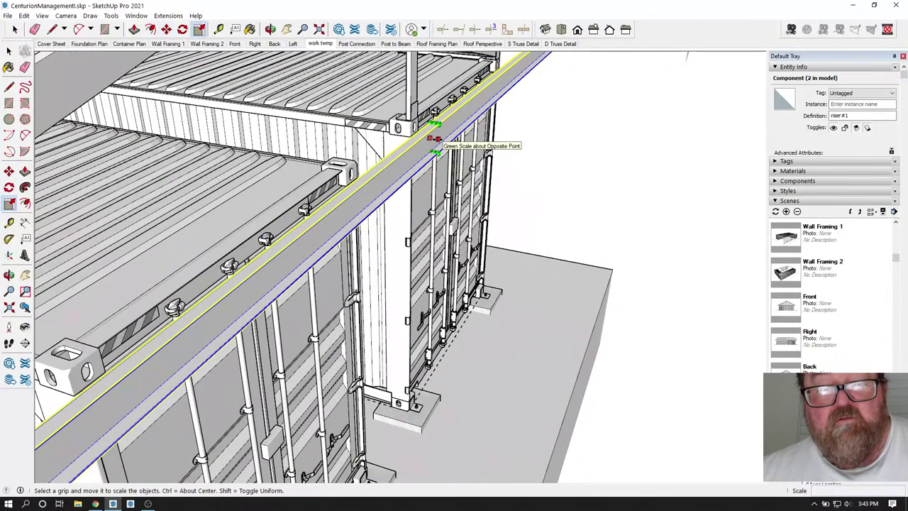
{"action": "left_click_drag", "start_coordinate": [430, 138], "coordinate": [396, 132]}
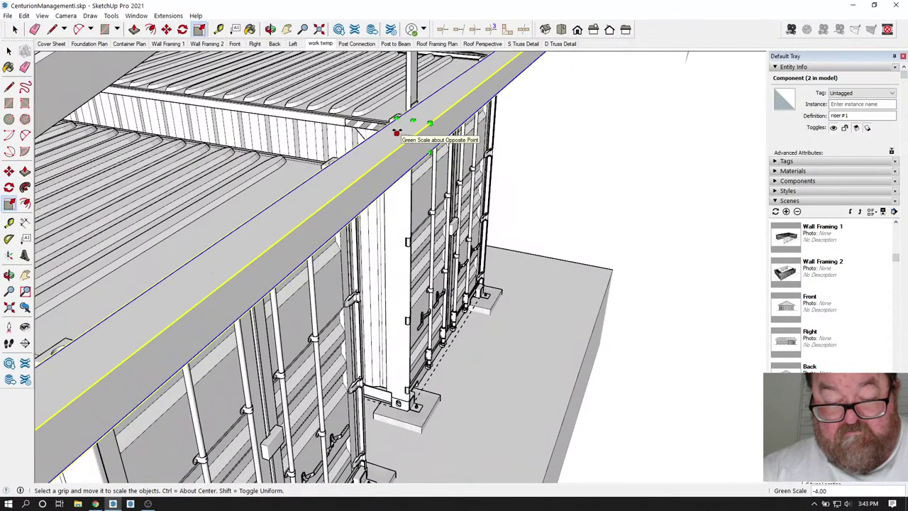
{"action": "type", "text": "-1"}
{"action": "key", "text": "Return"}
{"action": "middle_click_drag", "start_coordinate": [398, 134], "coordinate": [231, 215]}
Move the mirrored channel along the green axis against the gable beam at the container-door end.
{"action": "left_click", "coordinate": [166, 29]}
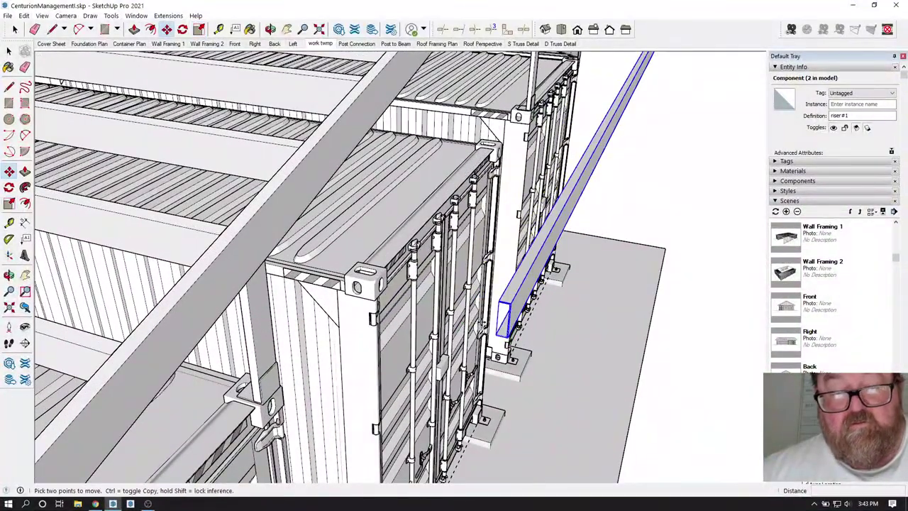
{"action": "scroll", "coordinate": [482, 317], "scroll_direction": "up", "scroll_amount": 3}
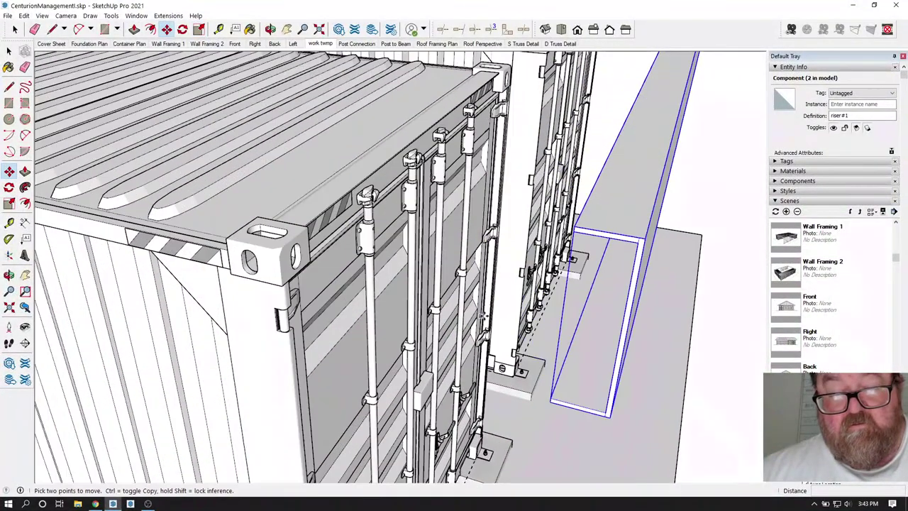
{"action": "left_click", "coordinate": [638, 239]}
{"action": "mouse_move", "coordinate": [638, 238]}
{"action": "middle_mouse_down"}
{"action": "mouse_move", "coordinate": [630, 236]}
{"action": "mouse_move", "coordinate": [640, 234]}
{"action": "middle_mouse_up"}
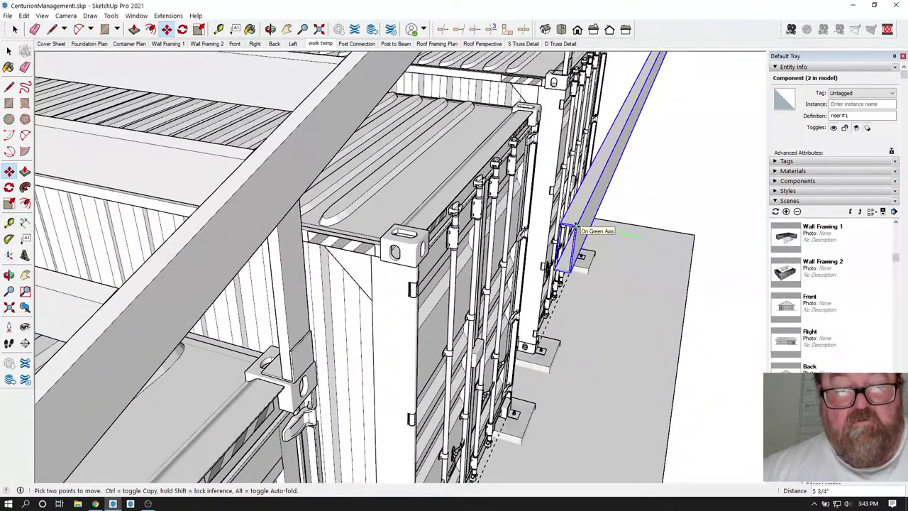
{"action": "left_click", "coordinate": [259, 166]}
{"action": "scroll", "coordinate": [448, 202], "scroll_direction": "down", "scroll_amount": 2}
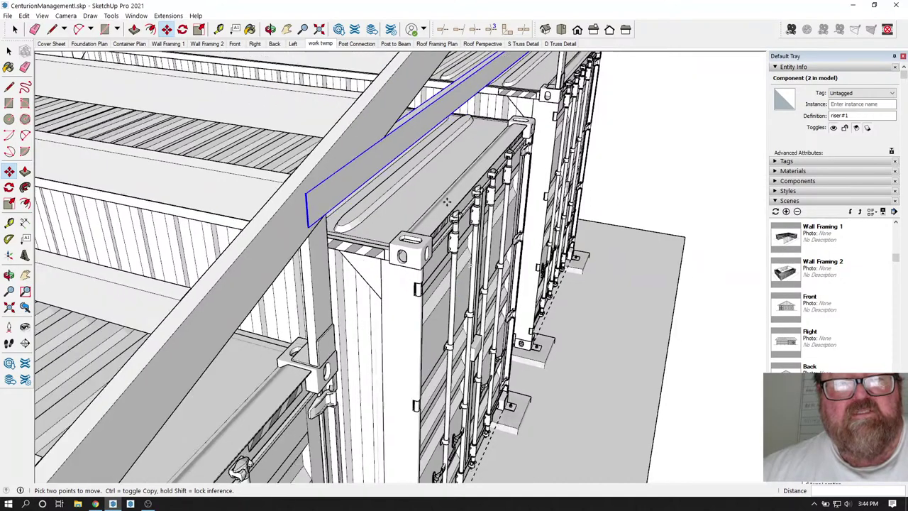
Clear the channel selection and examine the horizontal channel members under the gable beams at both ends of the building.
{"action": "left_click", "coordinate": [270, 29]}
{"action": "left_click_drag", "start_coordinate": [426, 228], "coordinate": [194, 174]}
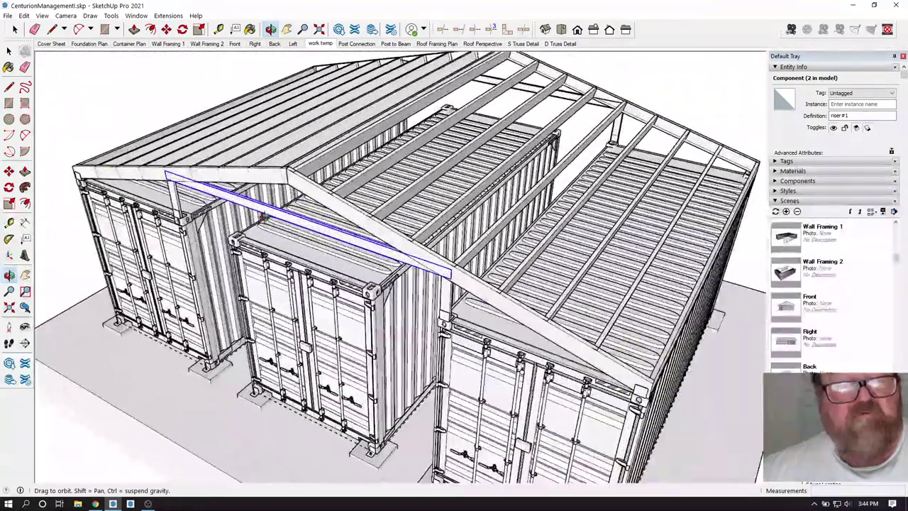
{"action": "key", "text": "space"}
{"action": "right_click", "coordinate": [252, 207]}
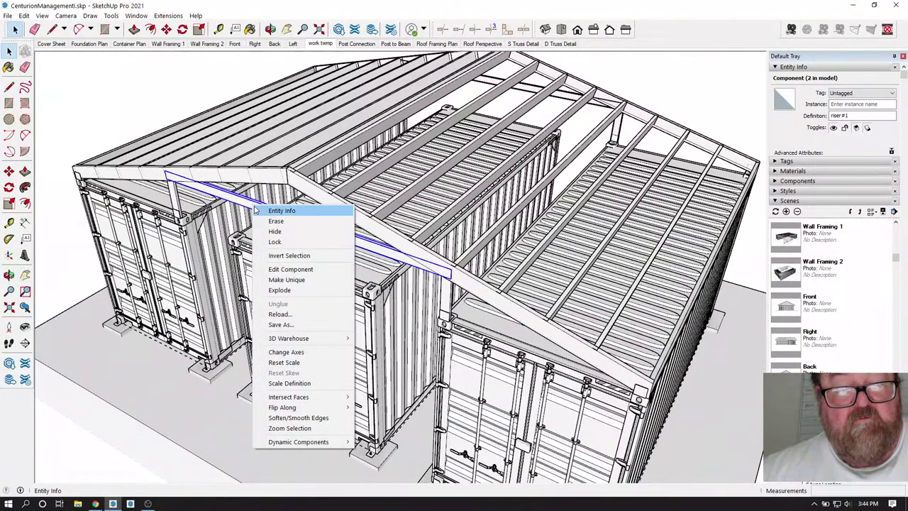
{"action": "left_click", "coordinate": [154, 99]}
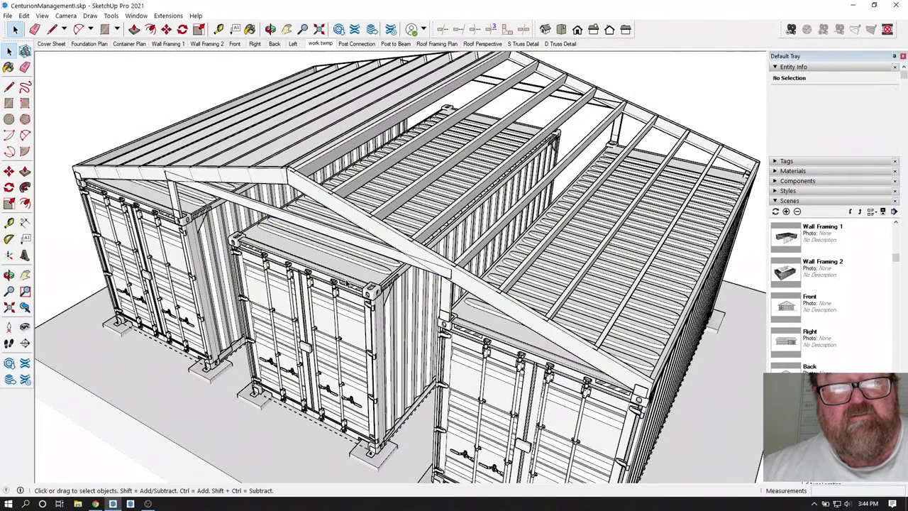
{"action": "scroll", "coordinate": [320, 261], "scroll_direction": "down", "scroll_amount": 1}
{"action": "left_click", "coordinate": [271, 30]}
{"action": "left_click_drag", "start_coordinate": [397, 245], "coordinate": [192, 276]}
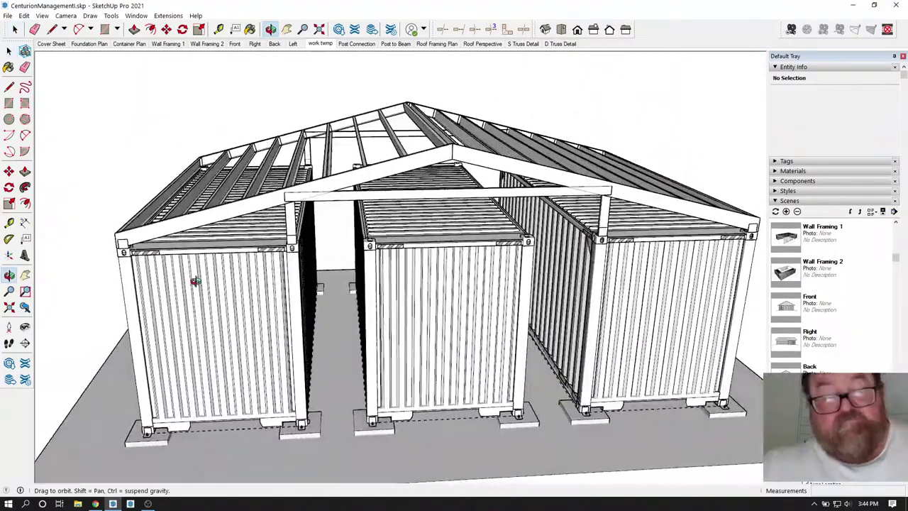
Check the live stream's chat in YouTube Studio in Chrome and return to the SketchUp model.
{"action": "left_click", "coordinate": [95, 504]}
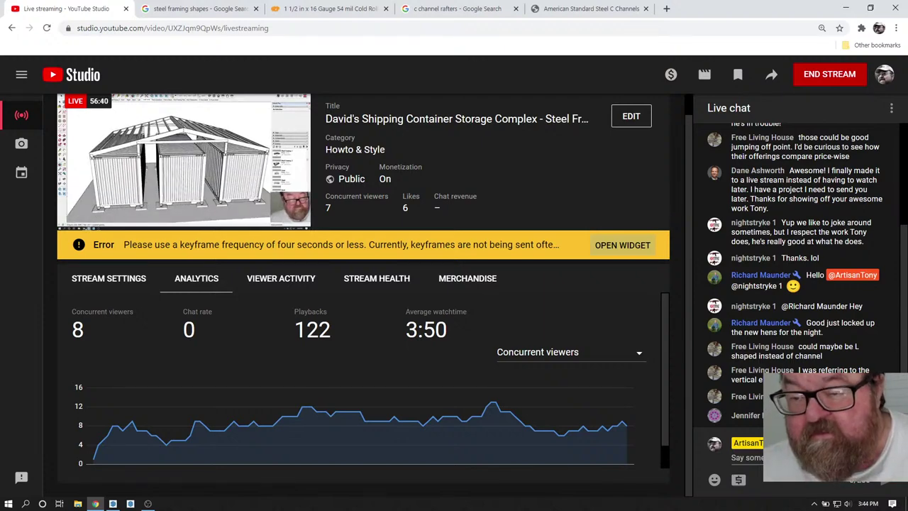
{"action": "left_click", "coordinate": [113, 503]}
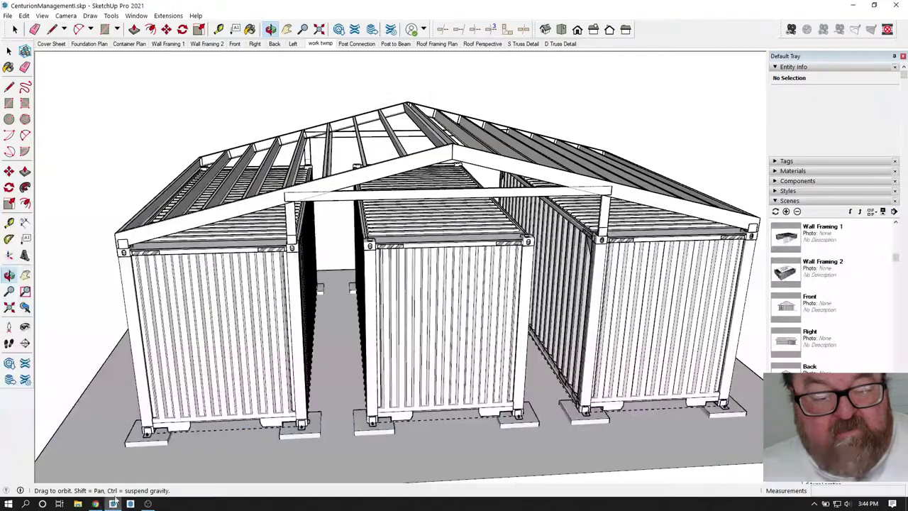
Save the changes to the container building model and open the recent file GabesHome.skp.
{"action": "mouse_move", "coordinate": [292, 170]}
{"action": "left_mouse_down"}
{"action": "mouse_move", "coordinate": [361, 274]}
{"action": "mouse_move", "coordinate": [372, 253]}
{"action": "left_mouse_up"}
{"action": "scroll", "coordinate": [383, 336], "scroll_direction": "down", "scroll_amount": 2}
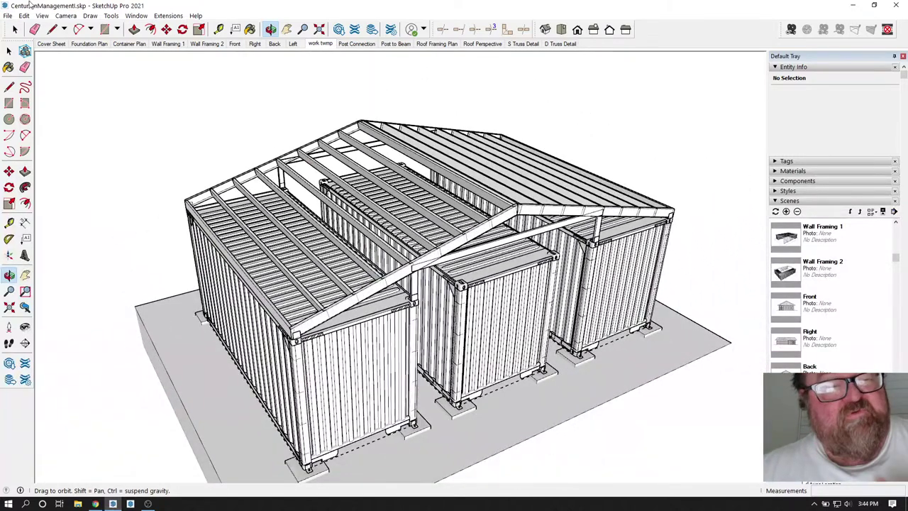
{"action": "left_click", "coordinate": [9, 16]}
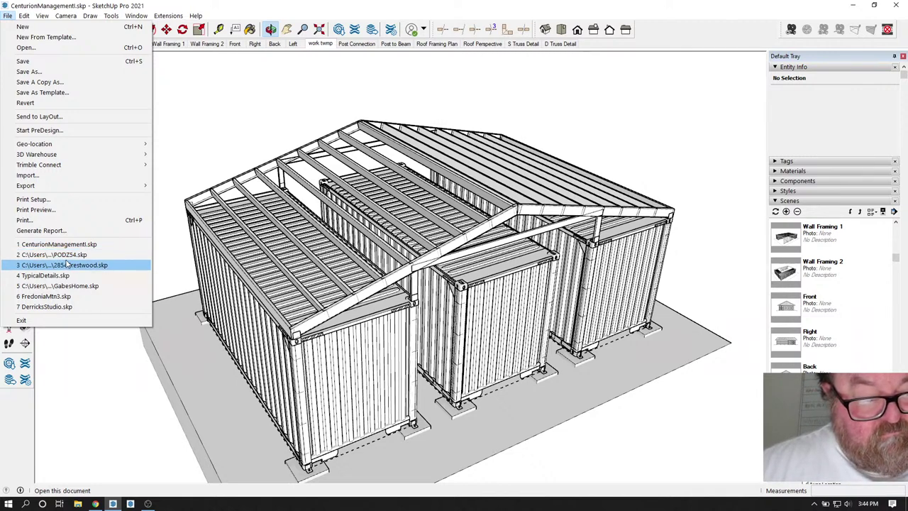
{"action": "left_click", "coordinate": [71, 286]}
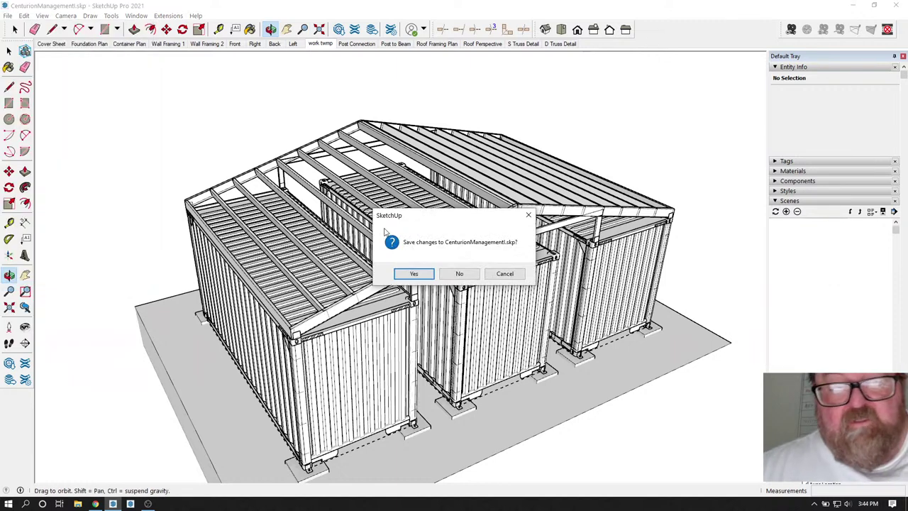
{"action": "left_click", "coordinate": [415, 274]}
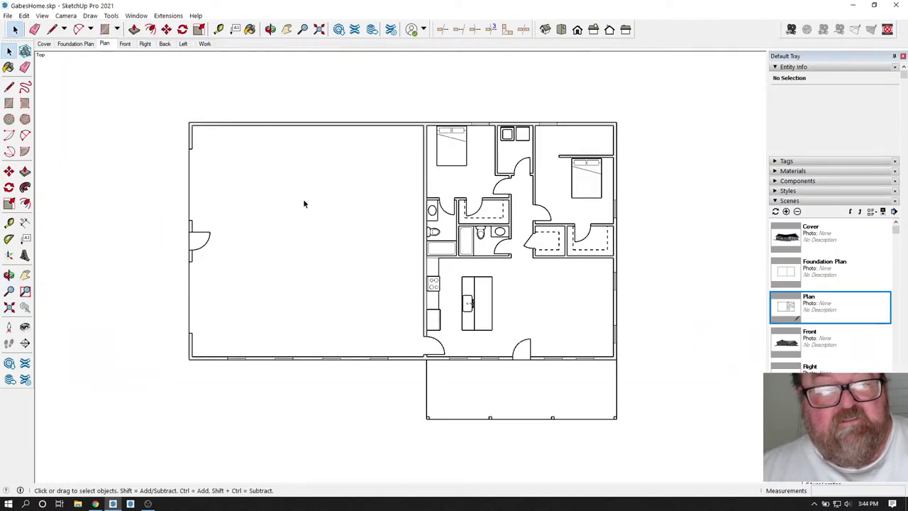
Show the Front scene and examine the house's ribbed metal roofing over the porch and main gable from several sides.
{"action": "left_click", "coordinate": [125, 44]}
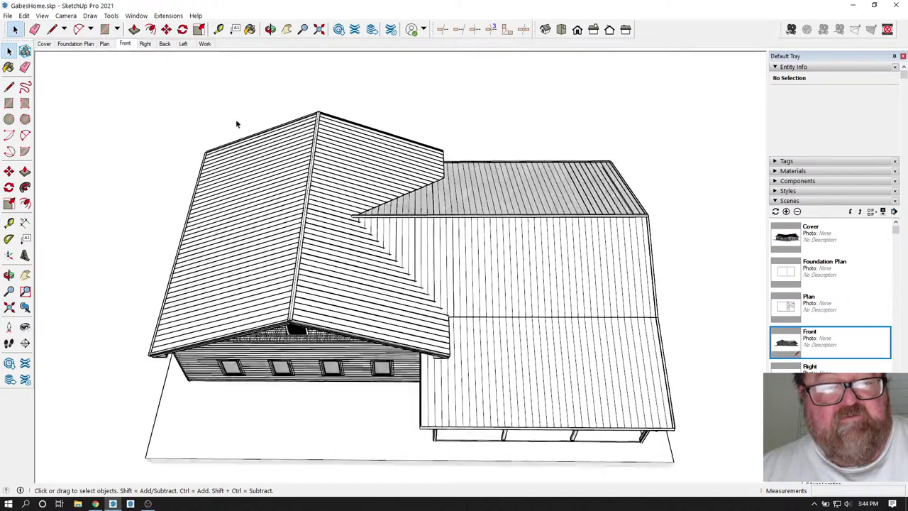
{"action": "left_click", "coordinate": [271, 29]}
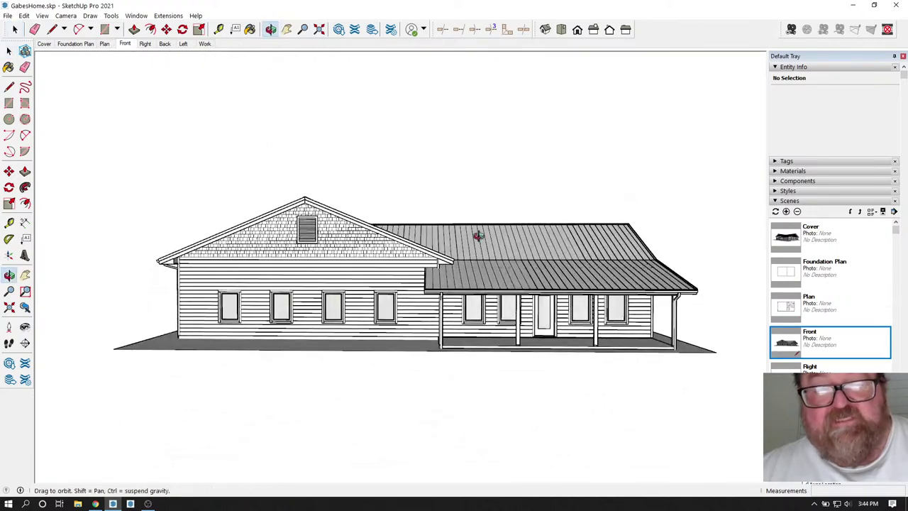
{"action": "left_click_drag", "start_coordinate": [426, 298], "coordinate": [383, 321]}
{"action": "middle_click_drag", "start_coordinate": [383, 321], "coordinate": [384, 369]}
{"action": "scroll", "coordinate": [385, 367], "scroll_direction": "up", "scroll_amount": 8}
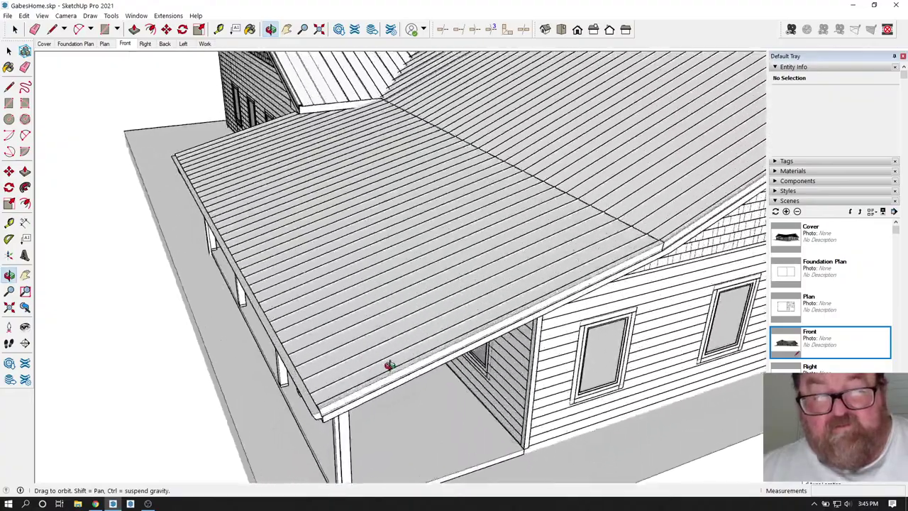
{"action": "left_click_drag", "start_coordinate": [390, 365], "coordinate": [517, 370]}
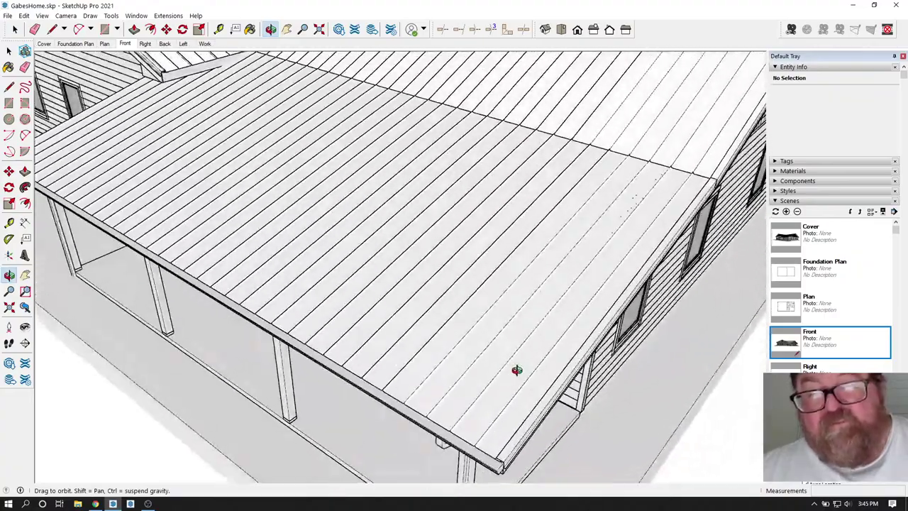
{"action": "scroll", "coordinate": [516, 370], "scroll_direction": "down", "scroll_amount": 4}
{"action": "left_click_drag", "start_coordinate": [618, 450], "coordinate": [573, 411]}
{"action": "left_click_drag", "start_coordinate": [348, 260], "coordinate": [566, 255]}
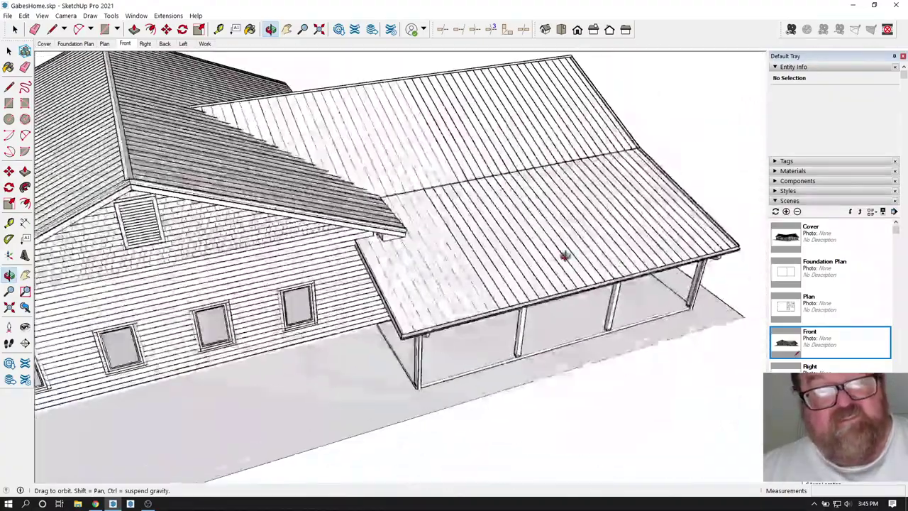
{"action": "scroll", "coordinate": [566, 255], "scroll_direction": "down", "scroll_amount": 4}
{"action": "left_click_drag", "start_coordinate": [247, 231], "coordinate": [329, 367]}
{"action": "scroll", "coordinate": [329, 366], "scroll_direction": "up", "scroll_amount": 5}
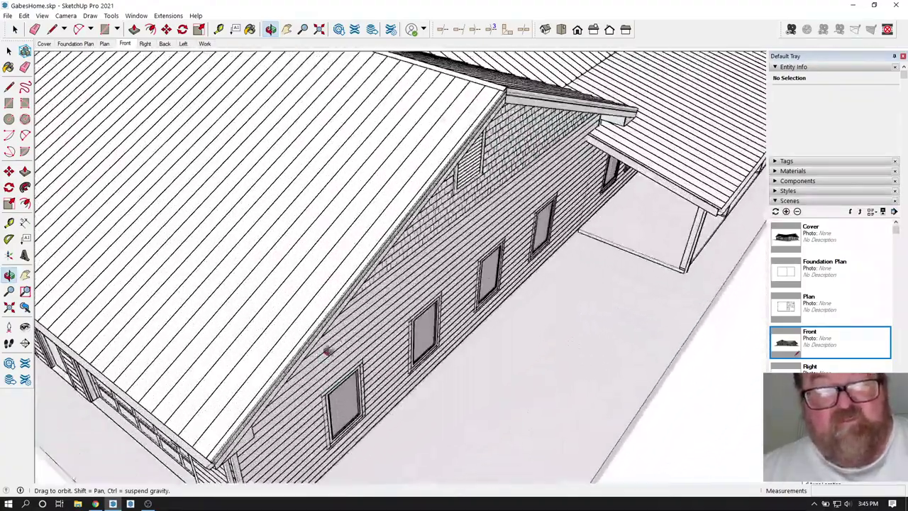
{"action": "left_click_drag", "start_coordinate": [409, 291], "coordinate": [452, 300]}
{"action": "scroll", "coordinate": [450, 300], "scroll_direction": "down", "scroll_amount": 2}
Open the roofing on the main gable slope for editing and copy one ribbed metal panel component near the gable end.
{"action": "left_click", "coordinate": [14, 32]}
{"action": "scroll", "coordinate": [256, 227], "scroll_direction": "down", "scroll_amount": 3}
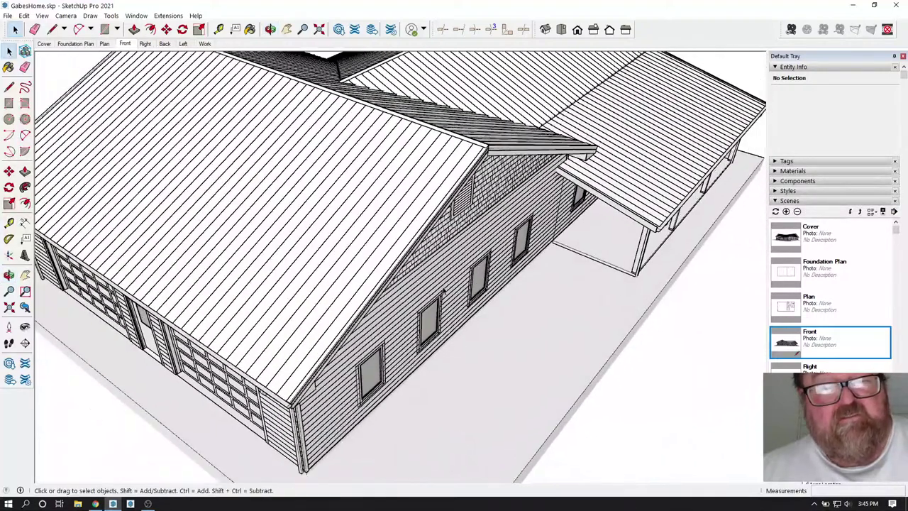
{"action": "scroll", "coordinate": [255, 228], "scroll_direction": "up", "scroll_amount": 2}
{"action": "double_click", "coordinate": [330, 254]}
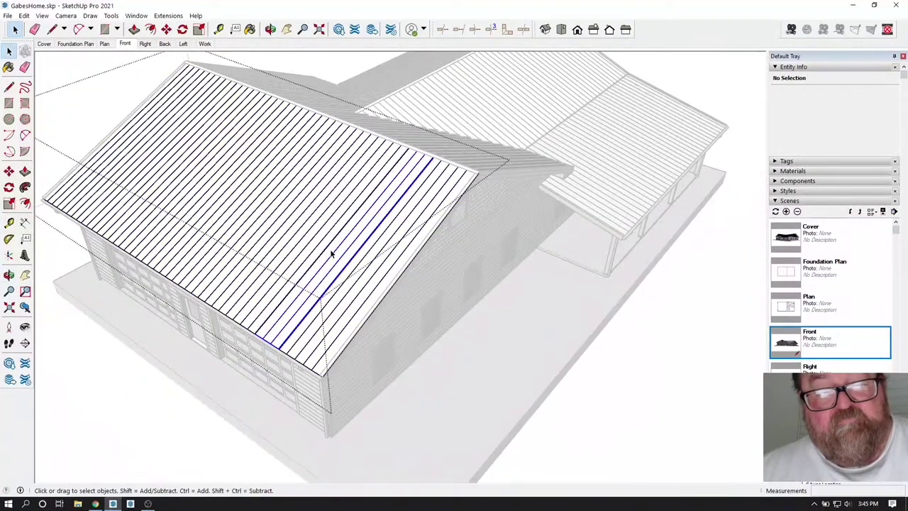
{"action": "left_click", "coordinate": [25, 16]}
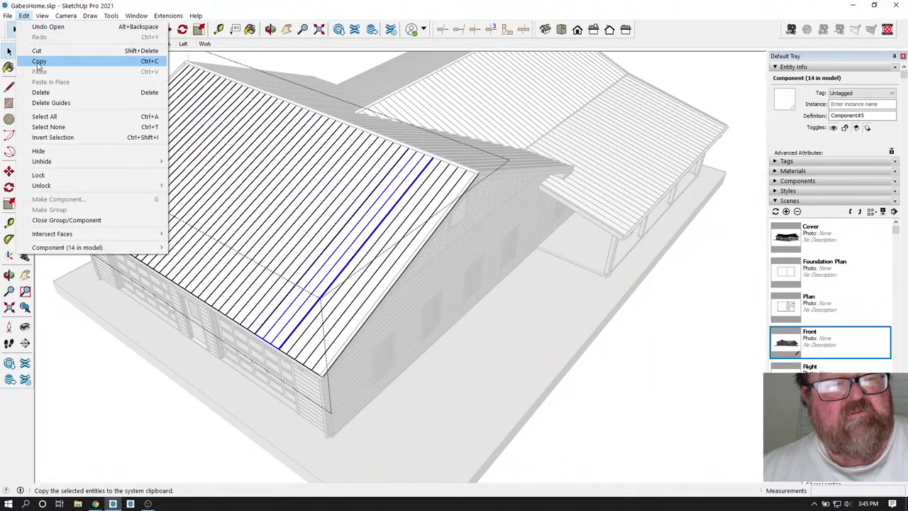
{"action": "left_click", "coordinate": [42, 62]}
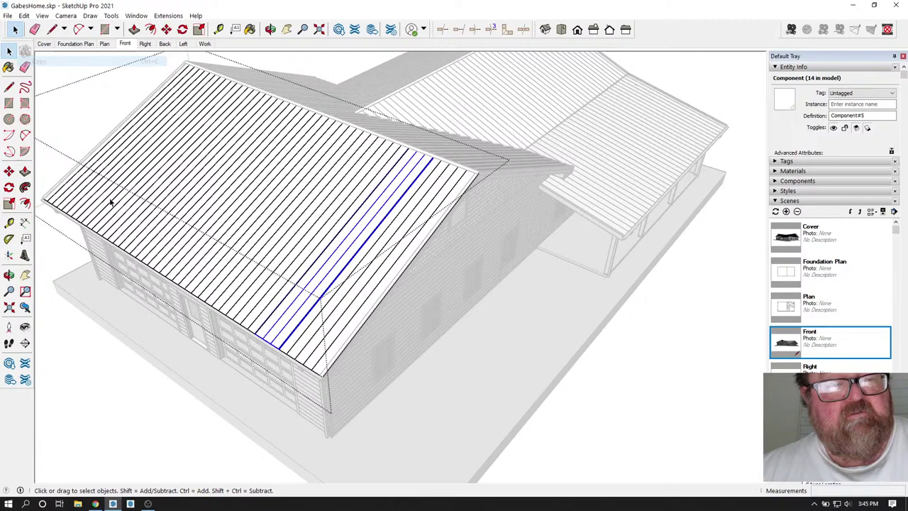
Reopen CenturionManagementI.skp without saving the changes to GabesHome.skp.
{"action": "left_click", "coordinate": [114, 504]}
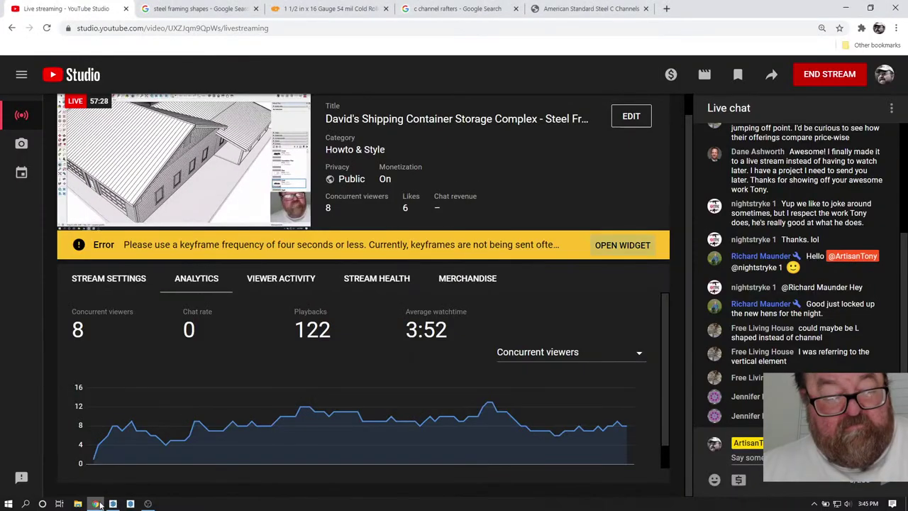
{"action": "left_click", "coordinate": [113, 504]}
{"action": "left_click", "coordinate": [7, 16]}
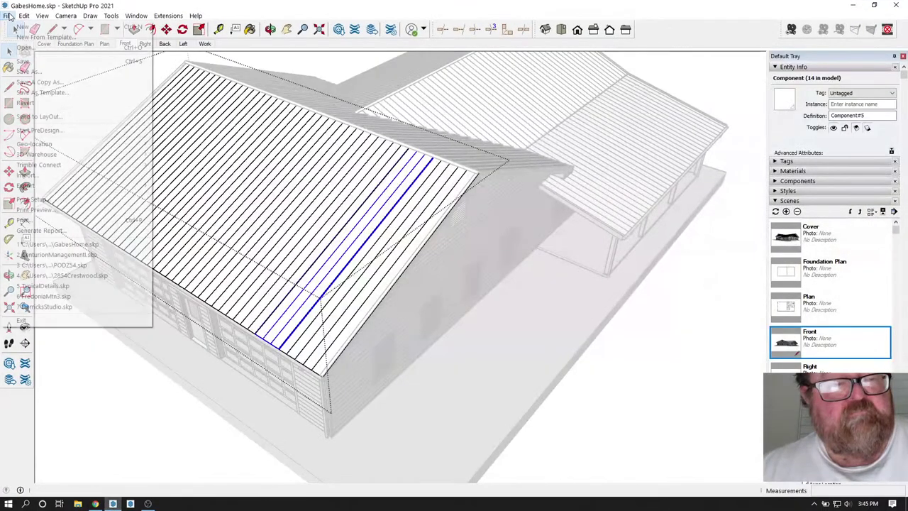
{"action": "left_click", "coordinate": [57, 254]}
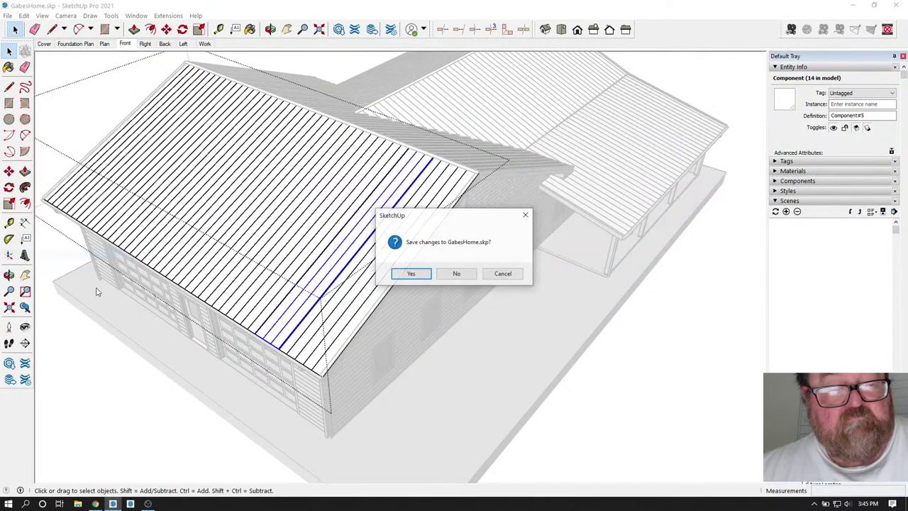
{"action": "left_click", "coordinate": [454, 274]}
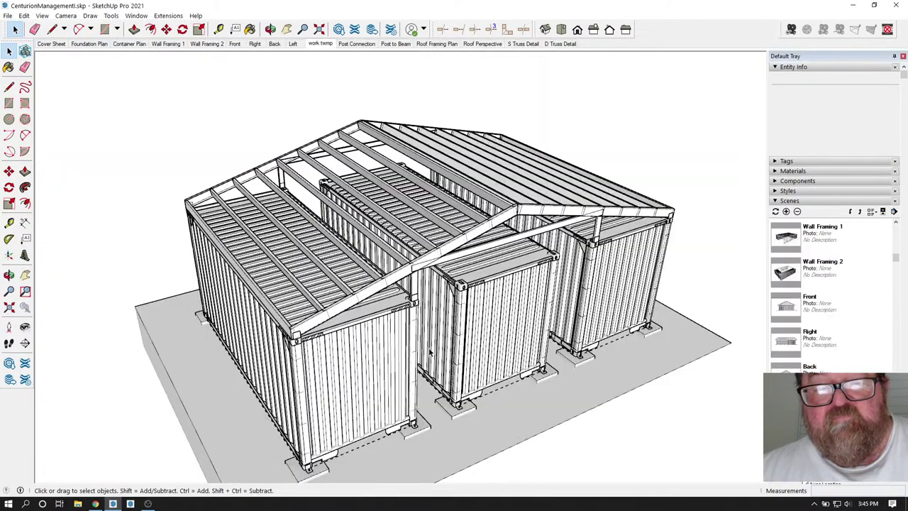
Paste the copied roof panel onto the ground slab beside the front corner of the nearest container.
{"action": "left_click", "coordinate": [22, 15]}
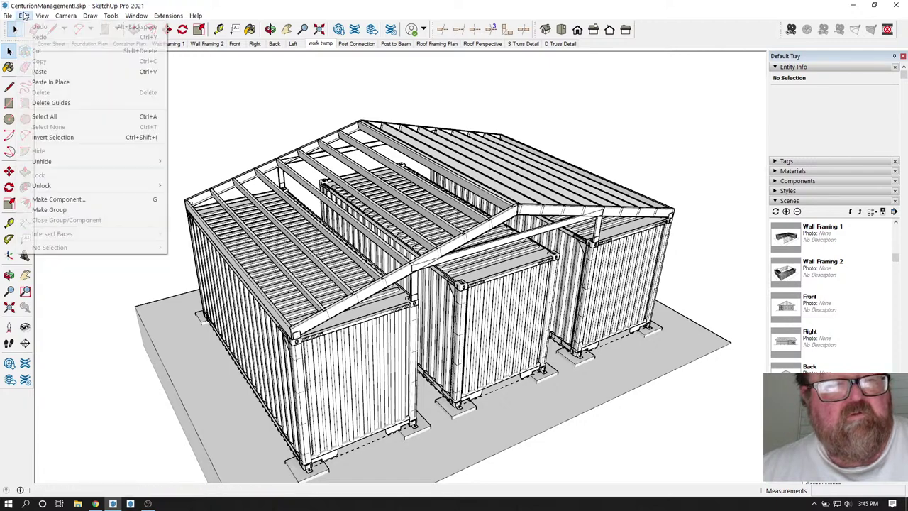
{"action": "left_click", "coordinate": [42, 72]}
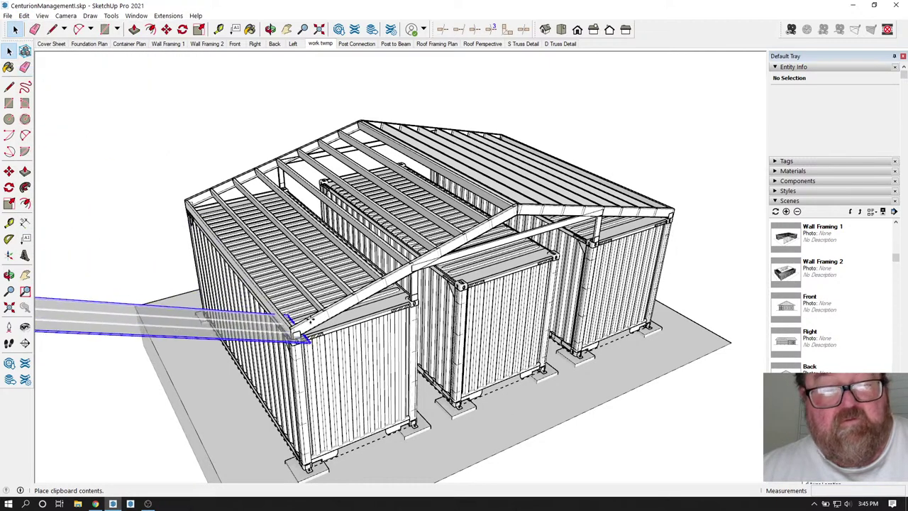
{"action": "scroll", "coordinate": [273, 298], "scroll_direction": "down", "scroll_amount": 2}
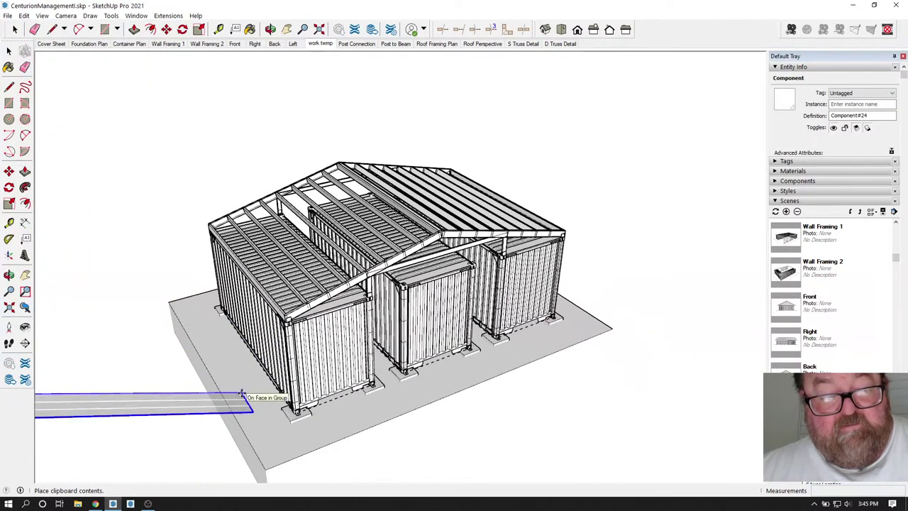
{"action": "left_click", "coordinate": [246, 396]}
Rotate the pasted roof panel 180 degrees in the ground plane.
{"action": "left_click", "coordinate": [183, 29]}
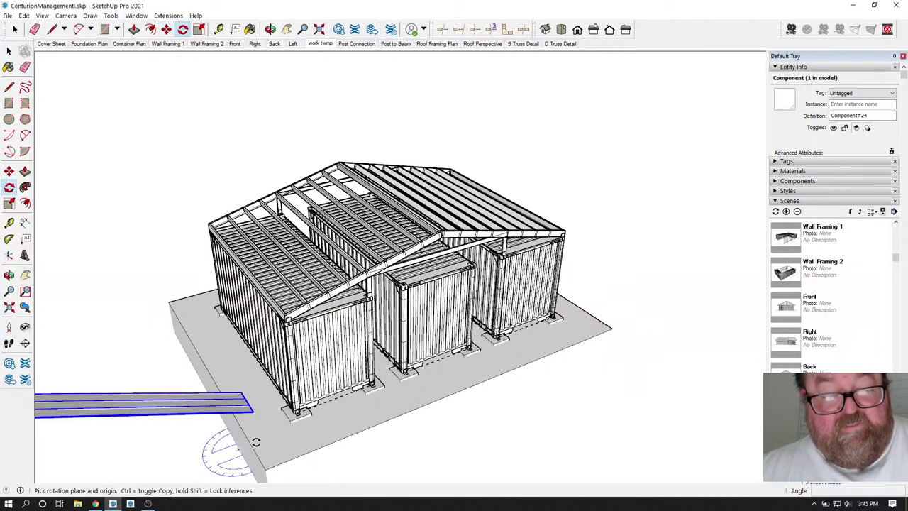
{"action": "left_click", "coordinate": [266, 440]}
{"action": "left_click", "coordinate": [298, 429]}
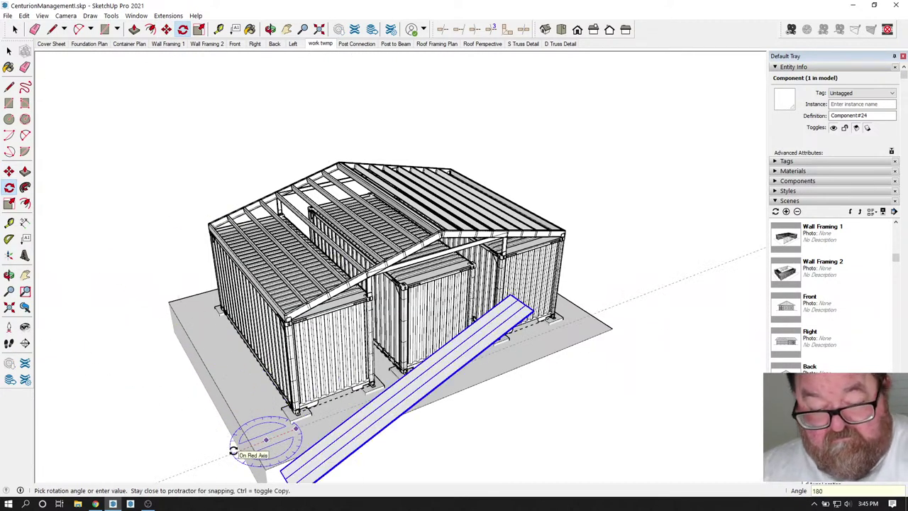
{"action": "left_click", "coordinate": [234, 451]}
{"action": "scroll", "coordinate": [217, 217], "scroll_direction": "down", "scroll_amount": 1}
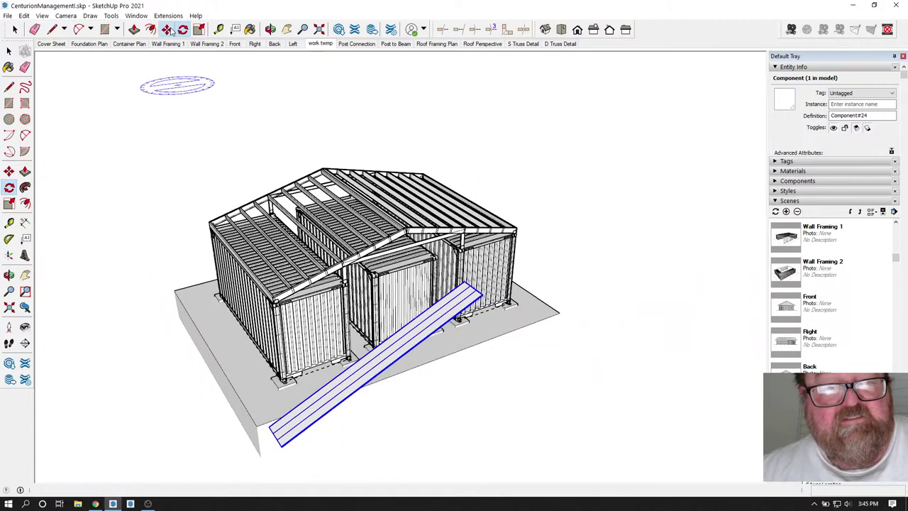
Move the roof panel by its lower outer corner up to the eave end of the front rafter.
{"action": "left_click", "coordinate": [167, 29]}
{"action": "scroll", "coordinate": [279, 454], "scroll_direction": "up", "scroll_amount": 10}
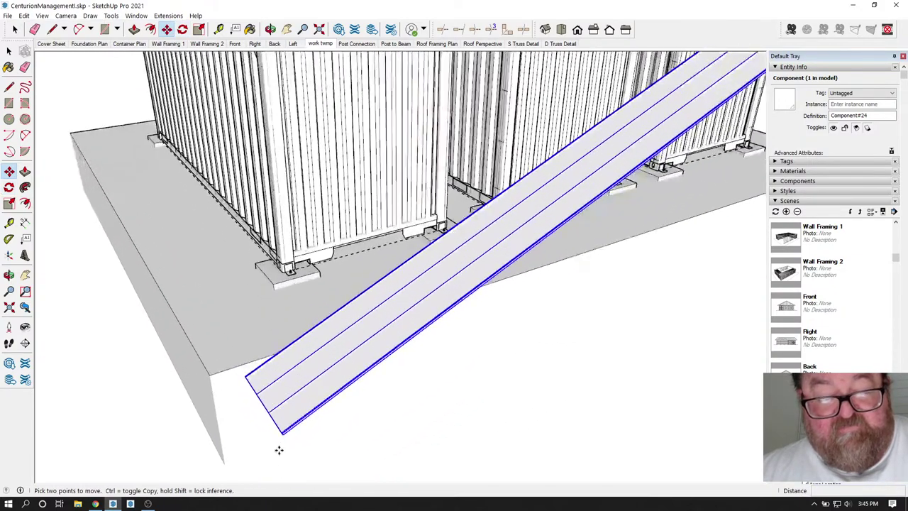
{"action": "scroll", "coordinate": [279, 450], "scroll_direction": "up", "scroll_amount": 6}
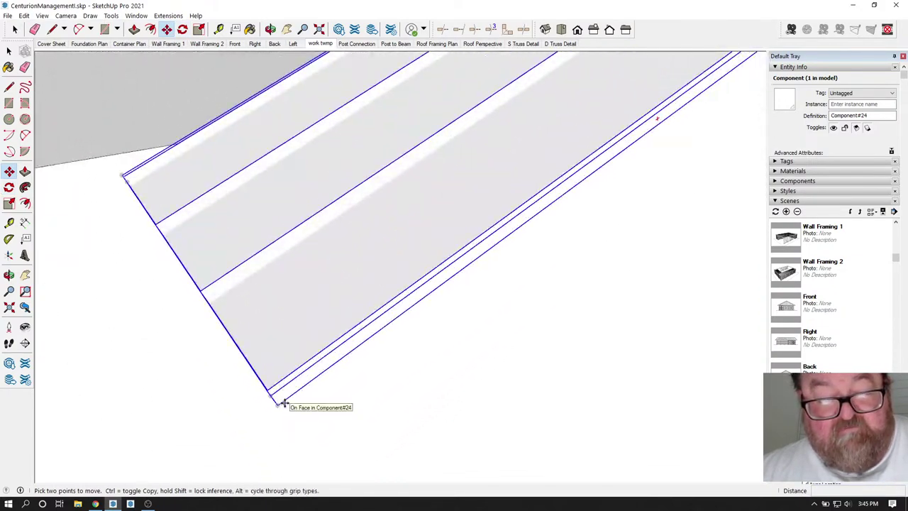
{"action": "left_click", "coordinate": [282, 403]}
{"action": "scroll", "coordinate": [324, 409], "scroll_direction": "down", "scroll_amount": 10}
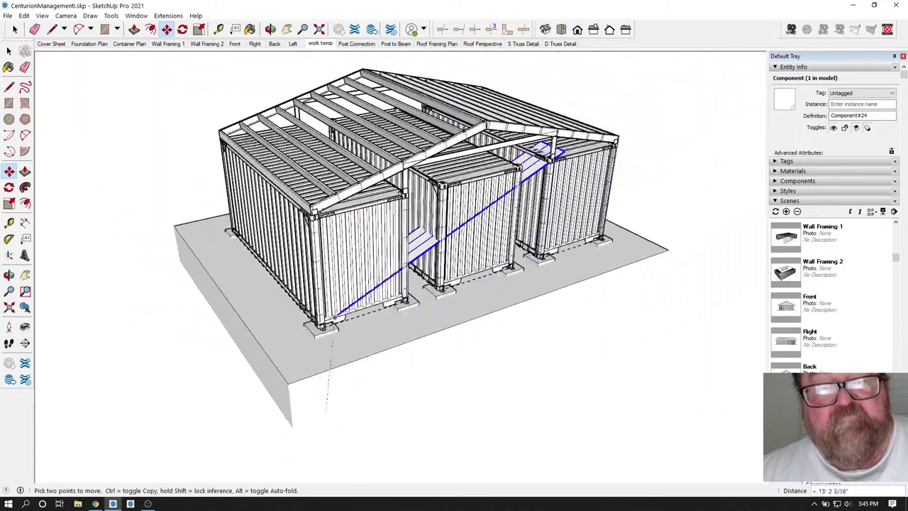
{"action": "scroll", "coordinate": [301, 243], "scroll_direction": "up", "scroll_amount": 8}
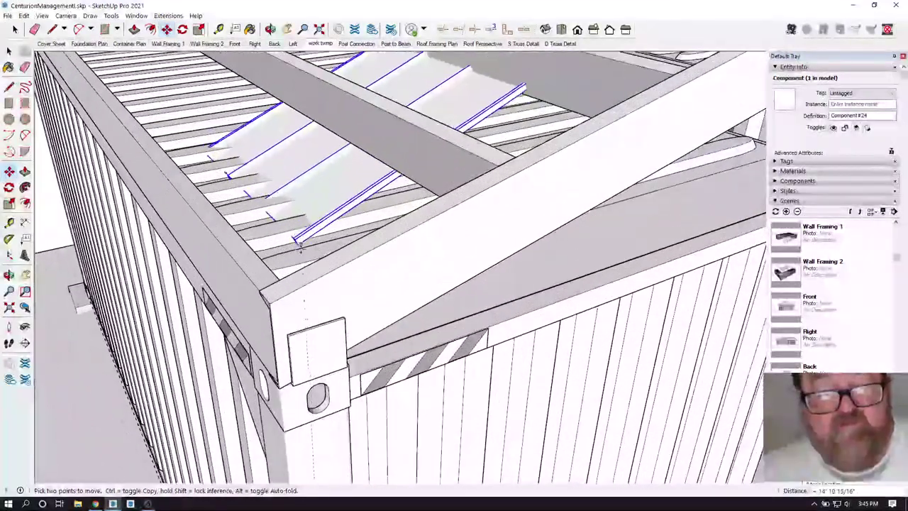
{"action": "scroll", "coordinate": [301, 243], "scroll_direction": "up", "scroll_amount": 4}
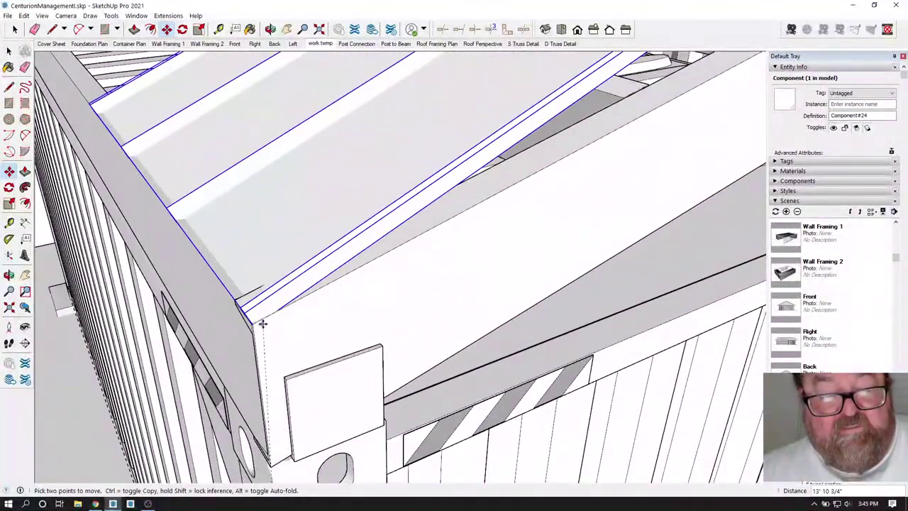
{"action": "left_click", "coordinate": [258, 321]}
Shift the panel's lower corner onto the front rafter's outer top corner at the eave.
{"action": "scroll", "coordinate": [259, 319], "scroll_direction": "up", "scroll_amount": 3}
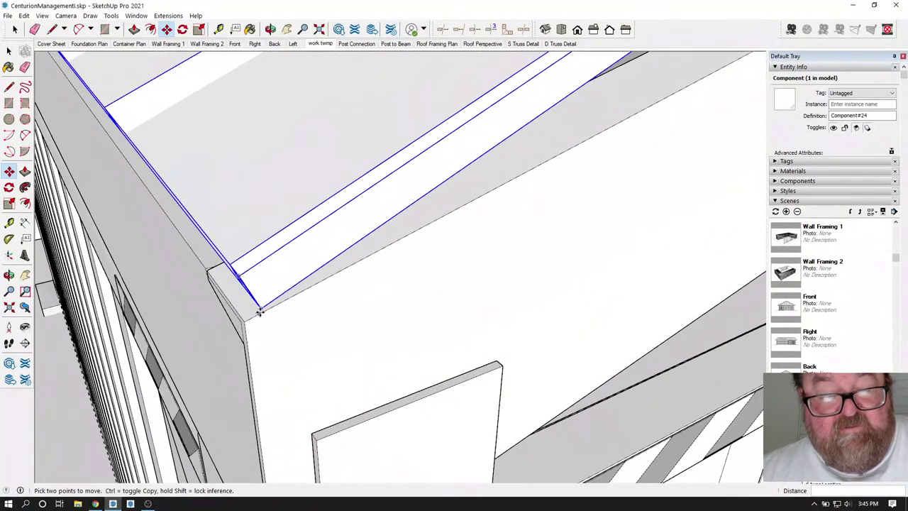
{"action": "left_click", "coordinate": [261, 308]}
{"action": "left_click", "coordinate": [246, 322]}
Rotate the roof panel about its eave corner to match the slope of the front rafter.
{"action": "scroll", "coordinate": [277, 328], "scroll_direction": "down", "scroll_amount": 1}
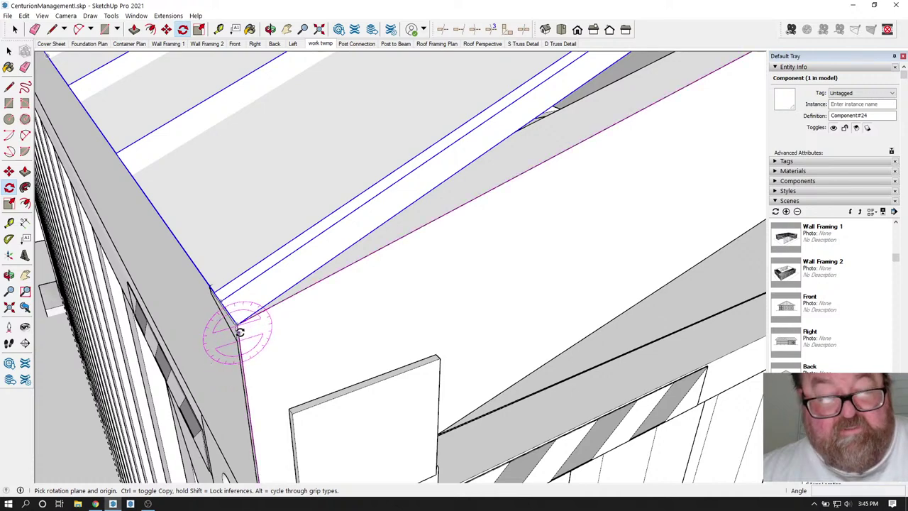
{"action": "left_click", "coordinate": [238, 324]}
{"action": "left_click", "coordinate": [553, 105]}
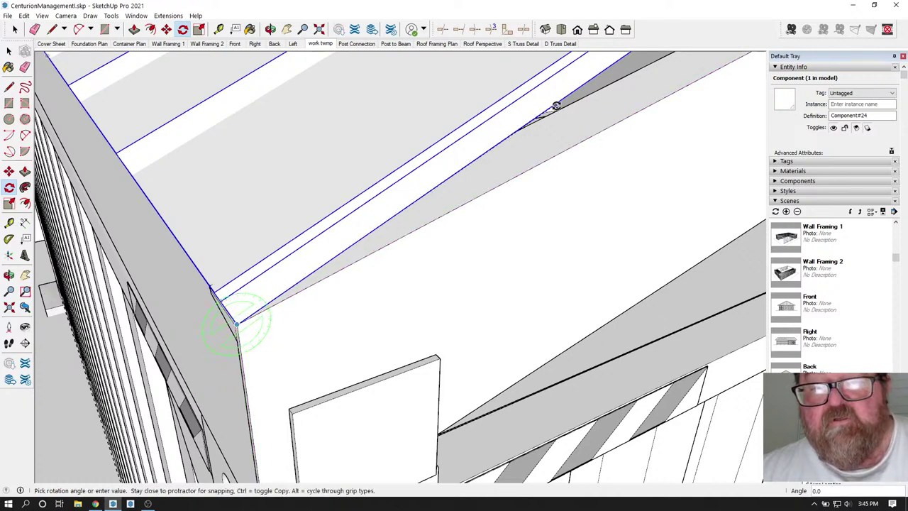
{"action": "left_click", "coordinate": [569, 148]}
{"action": "scroll", "coordinate": [360, 279], "scroll_direction": "down", "scroll_amount": 2}
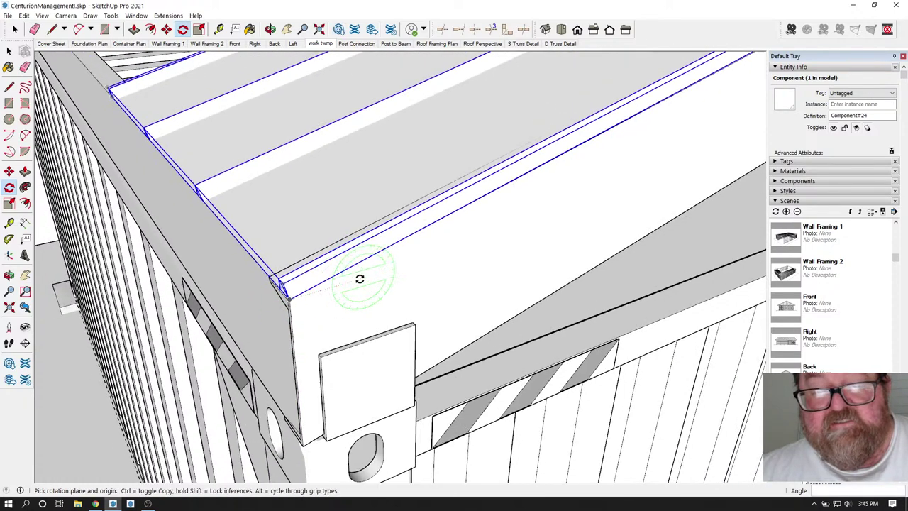
Move the roof panel 1.5 inches down the slope past the eave end of the front rafter.
{"action": "left_click", "coordinate": [166, 29]}
{"action": "scroll", "coordinate": [366, 298], "scroll_direction": "up", "scroll_amount": 3}
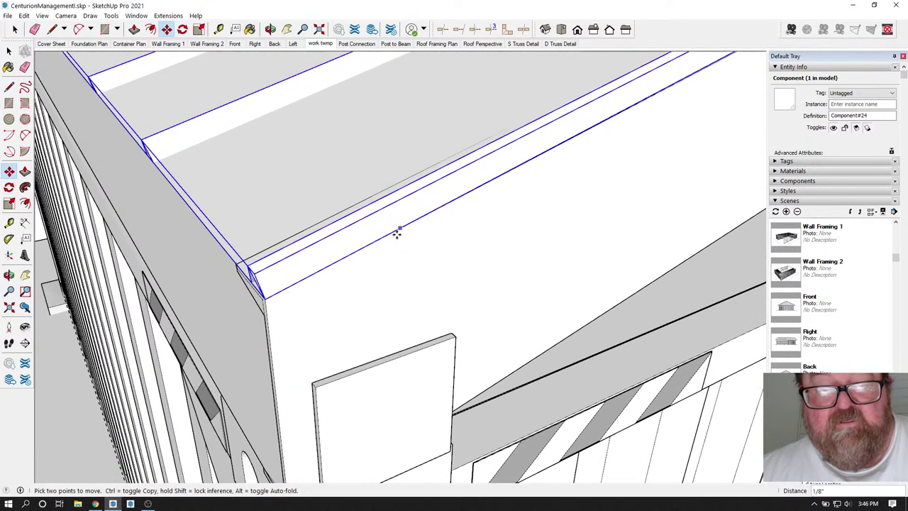
{"action": "type", "text": "1."}
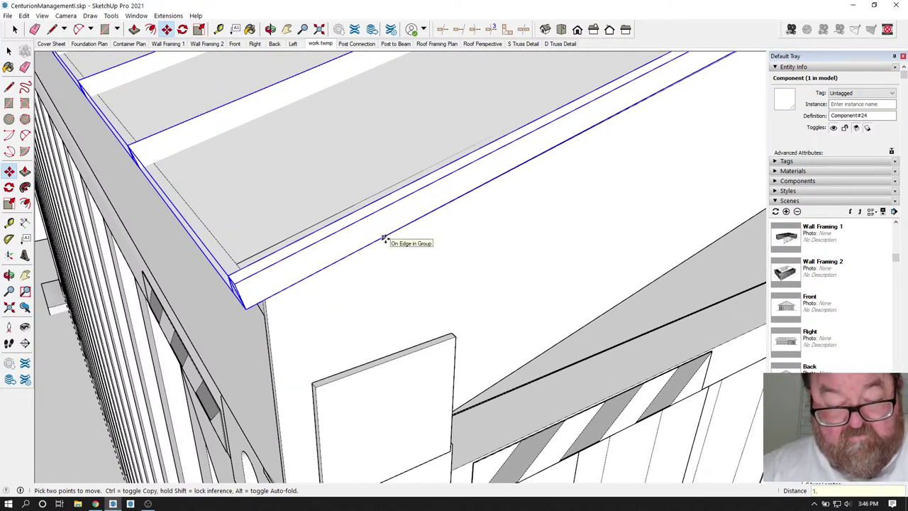
{"action": "type", "text": "5"}
{"action": "key", "text": "Return"}
{"action": "scroll", "coordinate": [312, 328], "scroll_direction": "down", "scroll_amount": 8}
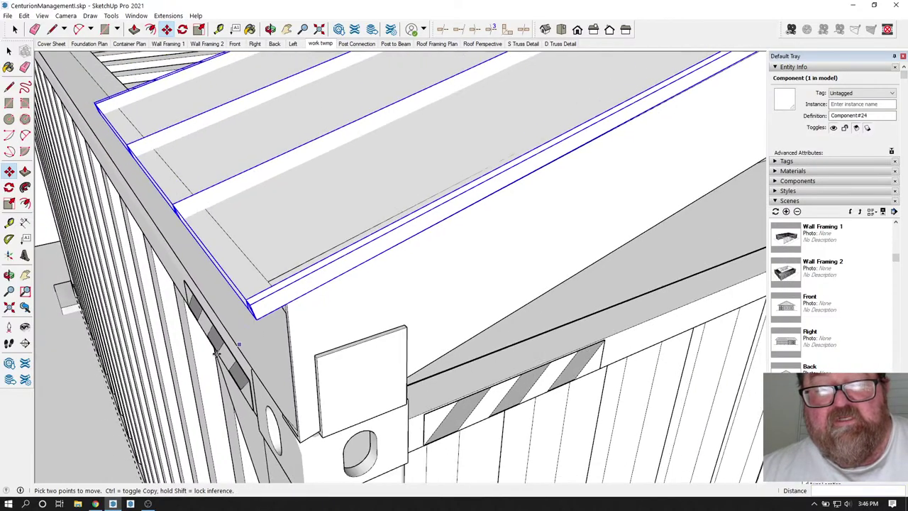
{"action": "scroll", "coordinate": [312, 328], "scroll_direction": "down", "scroll_amount": 3}
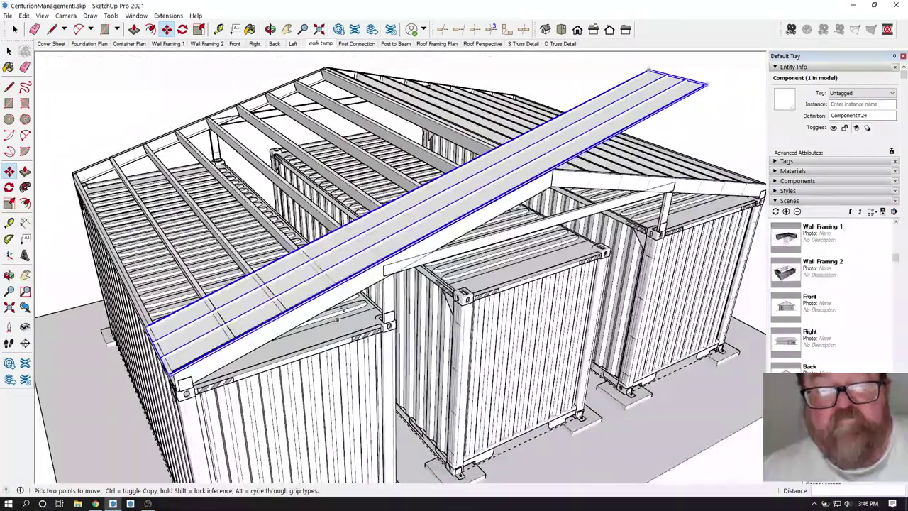
Rotate the roof panel by about 0.1 degrees at the eave so its lower edge lies on the front rafter near the ridge.
{"action": "left_click", "coordinate": [272, 31]}
{"action": "left_click_drag", "start_coordinate": [441, 213], "coordinate": [343, 282]}
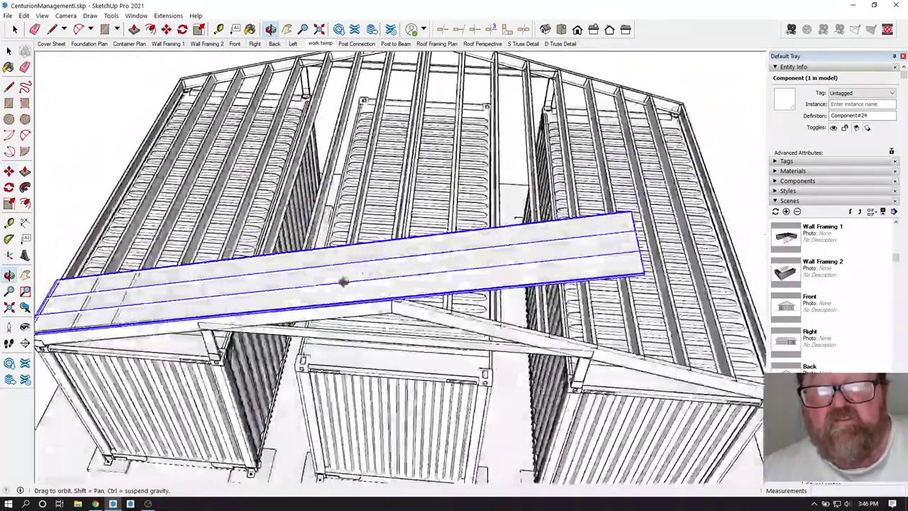
{"action": "scroll", "coordinate": [442, 268], "scroll_direction": "up", "scroll_amount": 3}
{"action": "left_click", "coordinate": [15, 29]}
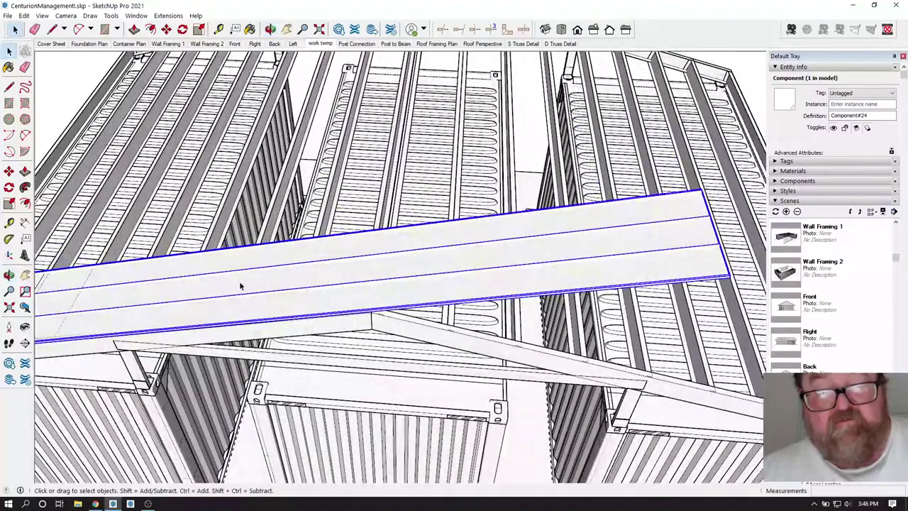
{"action": "scroll", "coordinate": [239, 286], "scroll_direction": "up", "scroll_amount": 5}
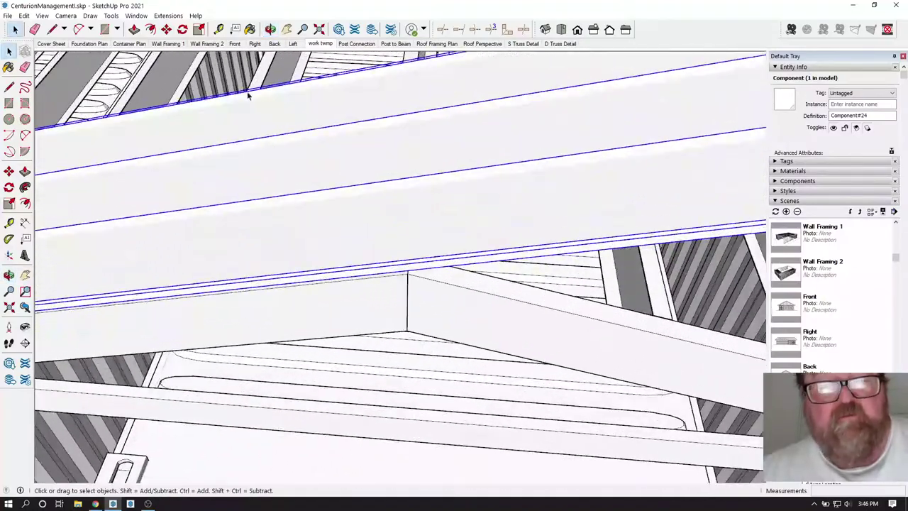
{"action": "left_click", "coordinate": [269, 28]}
{"action": "left_click_drag", "start_coordinate": [285, 156], "coordinate": [384, 273]}
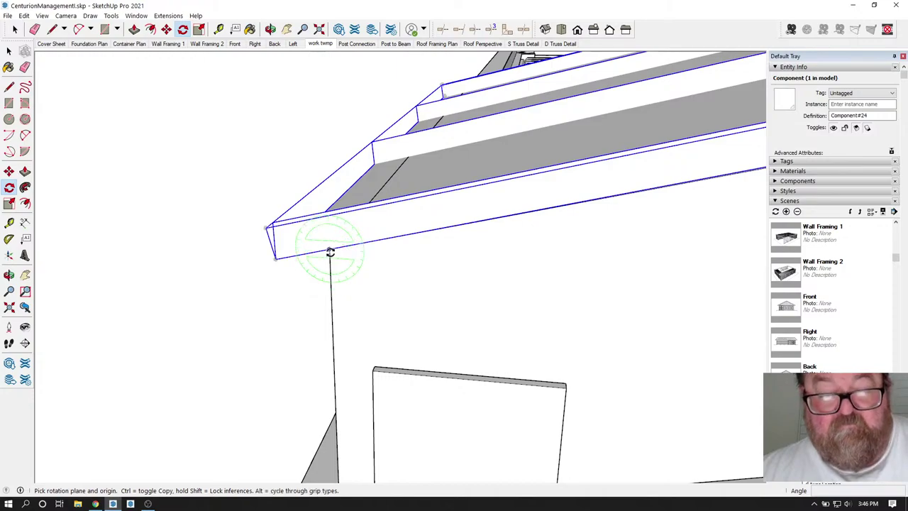
{"action": "scroll", "coordinate": [120, 317], "scroll_direction": "down", "scroll_amount": 10}
{"action": "scroll", "coordinate": [392, 272], "scroll_direction": "up", "scroll_amount": 3}
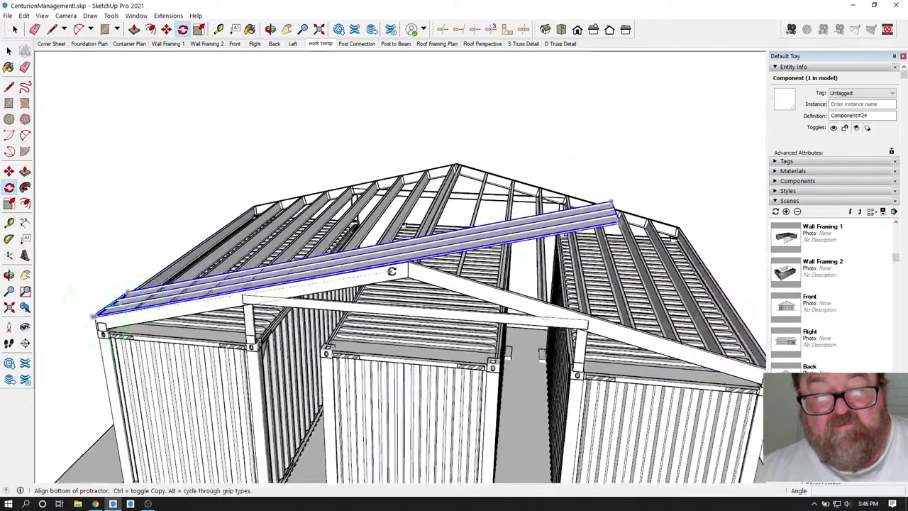
{"action": "scroll", "coordinate": [402, 261], "scroll_direction": "up", "scroll_amount": 6}
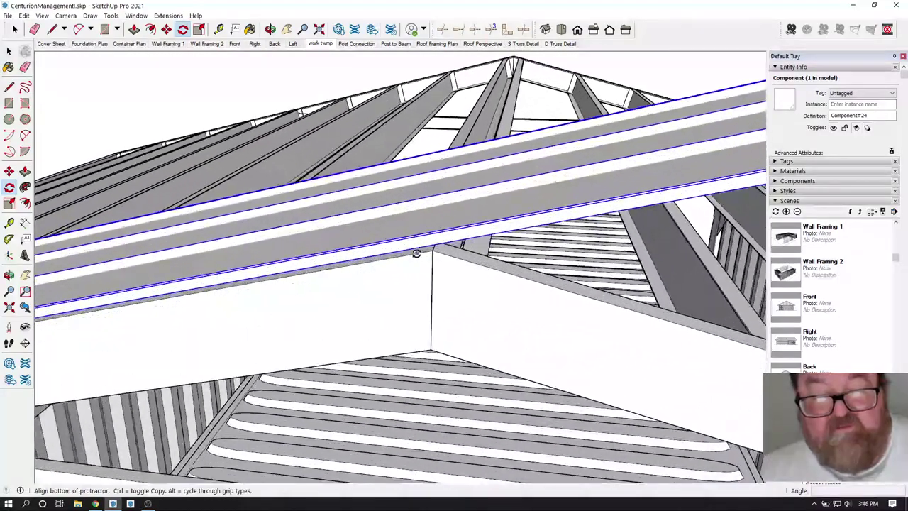
{"action": "scroll", "coordinate": [413, 253], "scroll_direction": "up", "scroll_amount": 2}
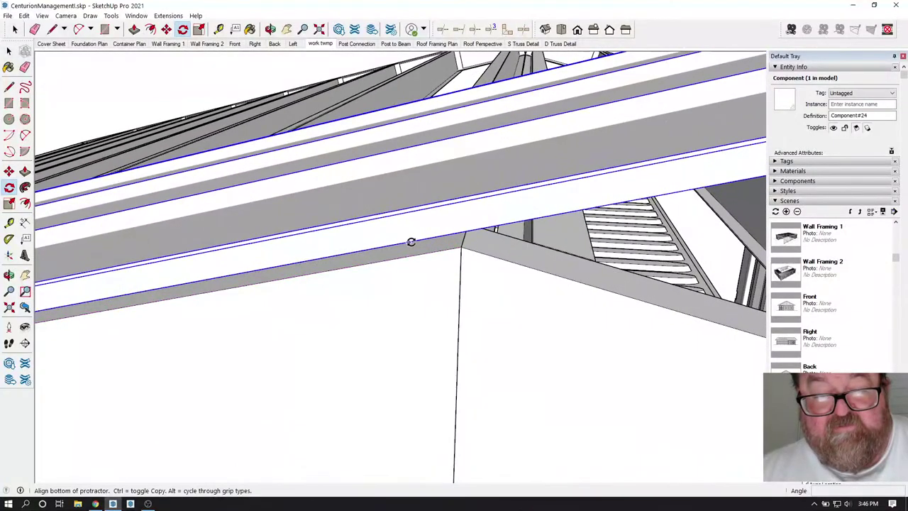
{"action": "left_click", "coordinate": [411, 242]}
{"action": "left_click", "coordinate": [416, 248]}
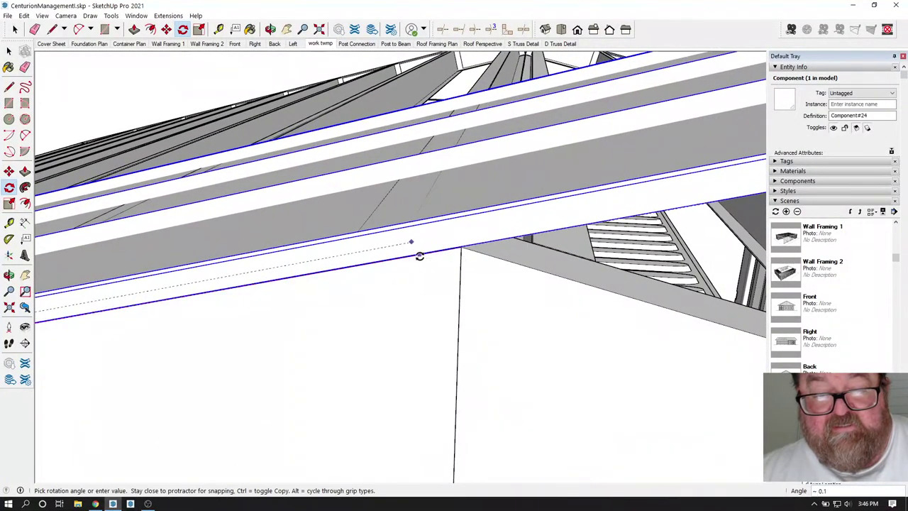
{"action": "key", "text": "Escape"}
{"action": "scroll", "coordinate": [364, 284], "scroll_direction": "down", "scroll_amount": 5}
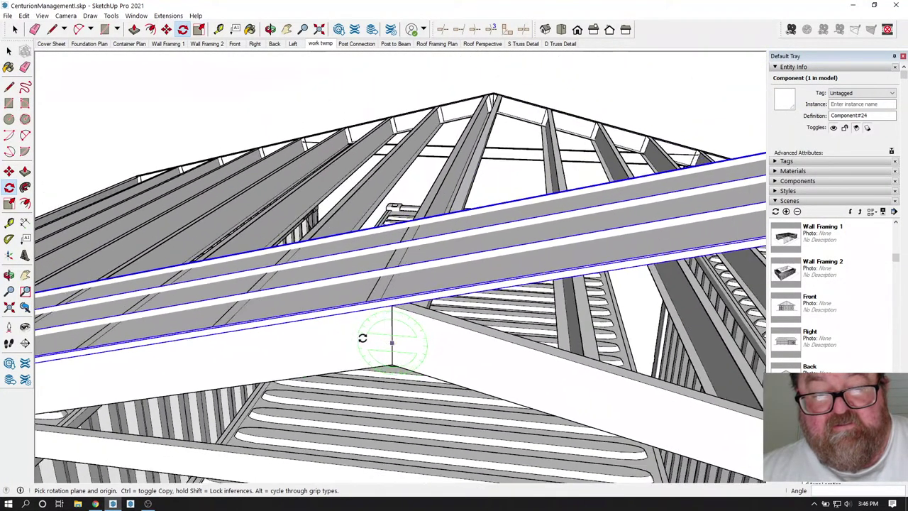
Place a Tape Measure guide parallel to the panel's front top edge, about 1 inch below it, along the rafter's top edge.
{"action": "scroll", "coordinate": [362, 338], "scroll_direction": "down", "scroll_amount": 5}
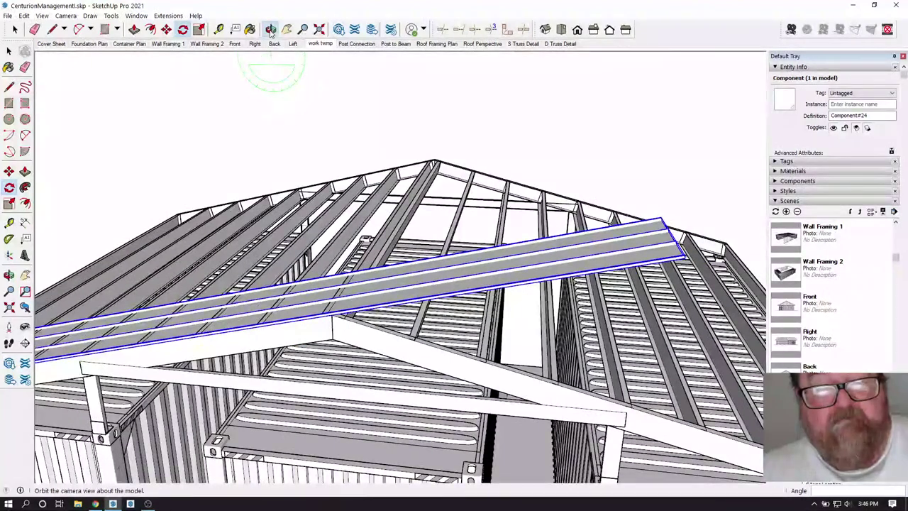
{"action": "left_click", "coordinate": [271, 30]}
{"action": "scroll", "coordinate": [323, 319], "scroll_direction": "up", "scroll_amount": 10}
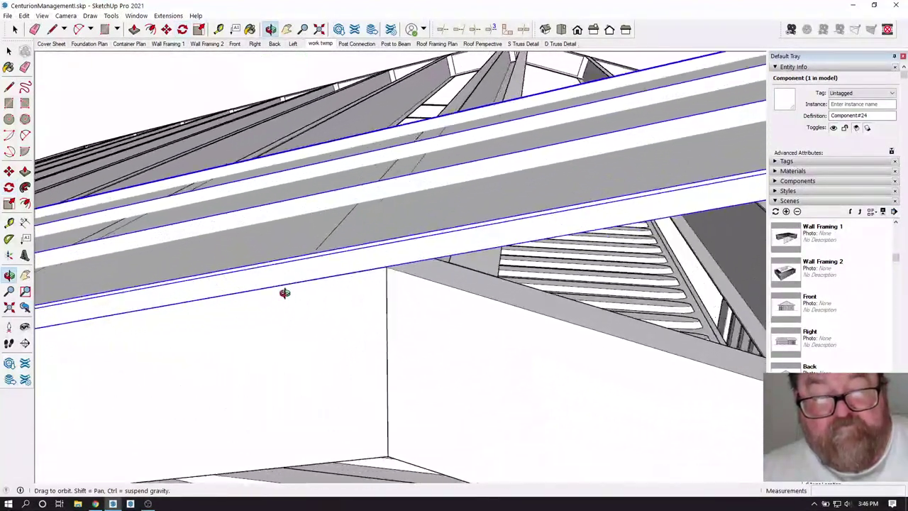
{"action": "scroll", "coordinate": [284, 291], "scroll_direction": "up", "scroll_amount": 3}
{"action": "left_click_drag", "start_coordinate": [298, 273], "coordinate": [453, 321]}
{"action": "key", "text": "t"}
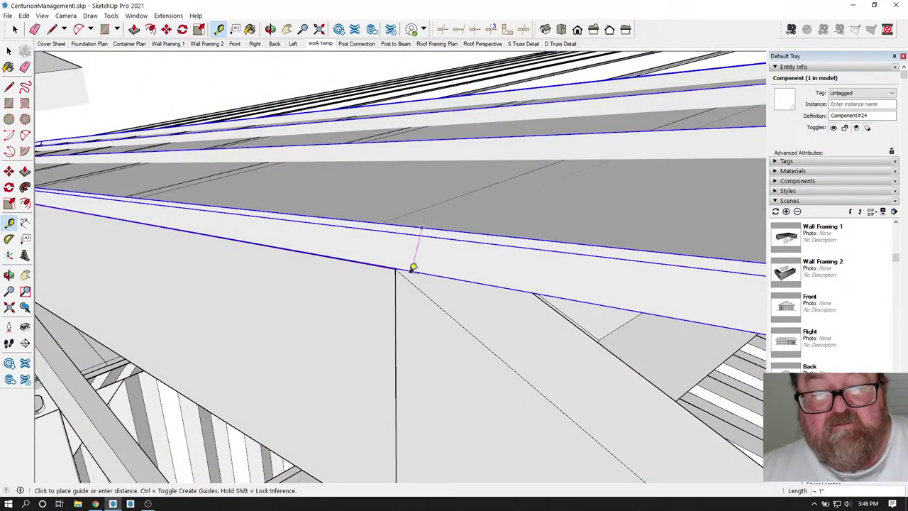
{"action": "scroll", "coordinate": [303, 255], "scroll_direction": "down", "scroll_amount": 10}
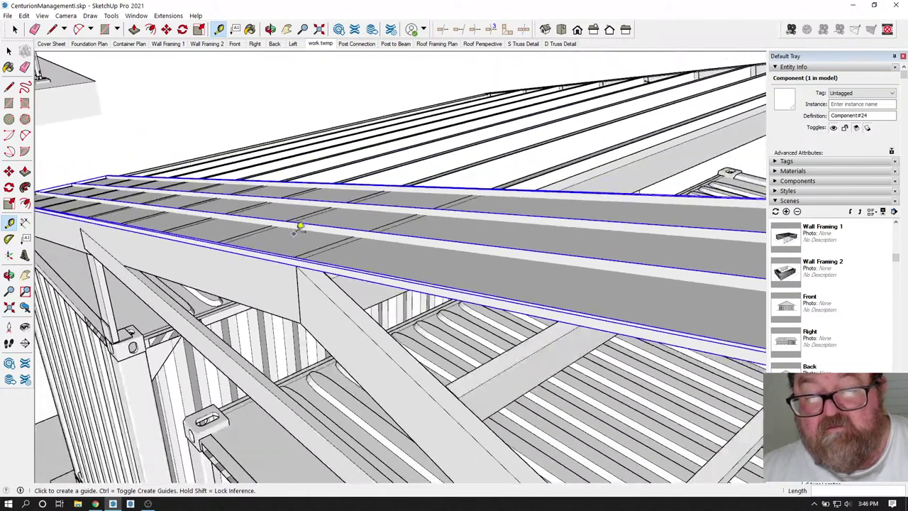
{"action": "scroll", "coordinate": [582, 281], "scroll_direction": "up", "scroll_amount": 8}
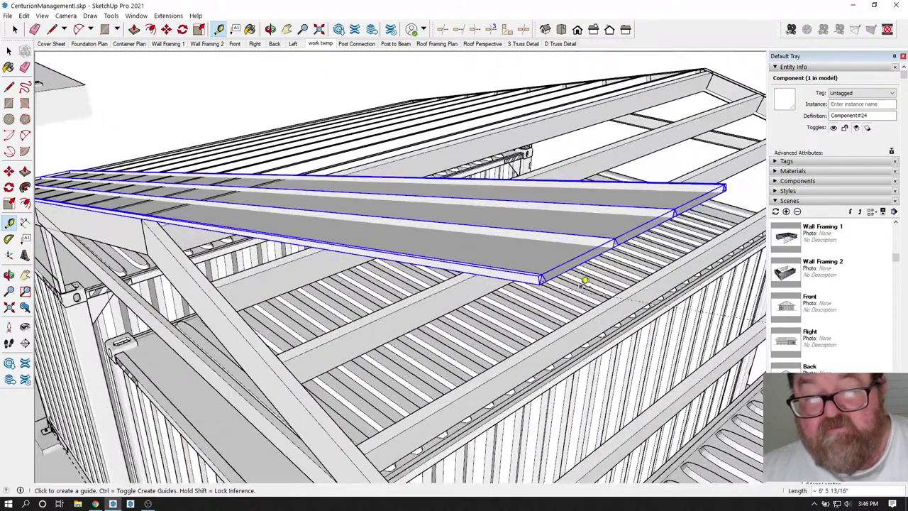
{"action": "scroll", "coordinate": [383, 267], "scroll_direction": "down", "scroll_amount": 5}
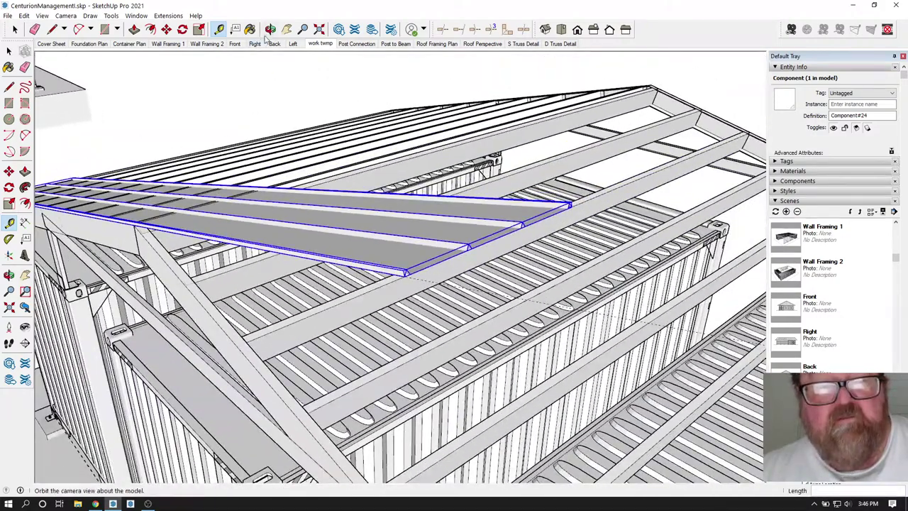
Open the roof panel for editing and move the edges of its upper end back down the slope to the front rafter's peak.
{"action": "left_click", "coordinate": [270, 29]}
{"action": "left_click_drag", "start_coordinate": [355, 212], "coordinate": [345, 128]}
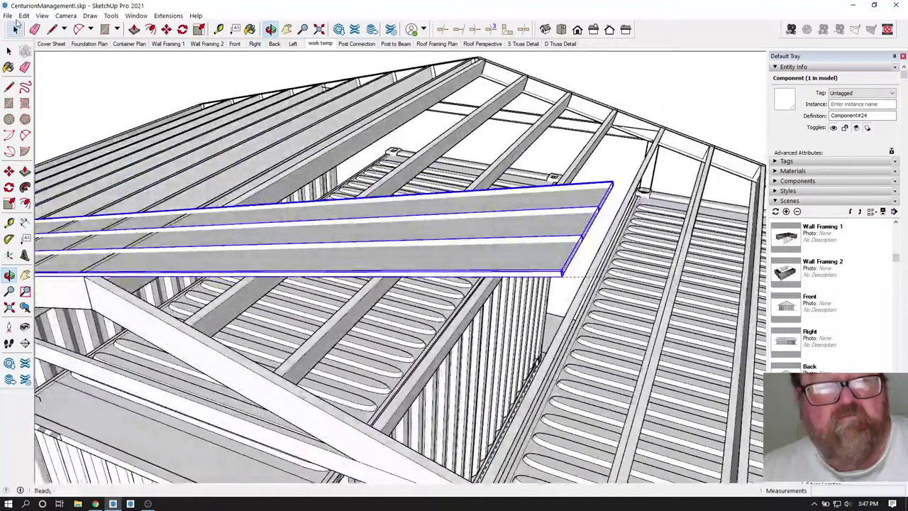
{"action": "double_click", "coordinate": [423, 237]}
{"action": "left_click_drag", "start_coordinate": [514, 154], "coordinate": [664, 310]}
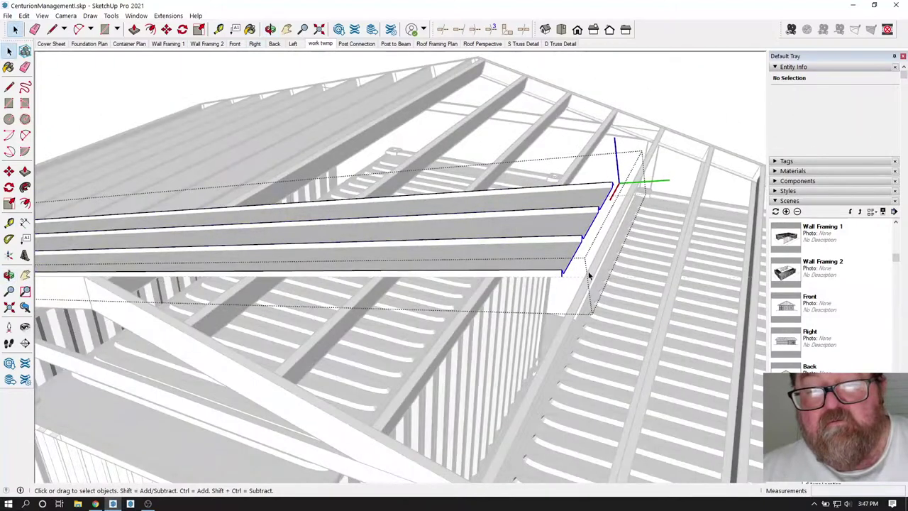
{"action": "scroll", "coordinate": [589, 276], "scroll_direction": "up", "scroll_amount": 4}
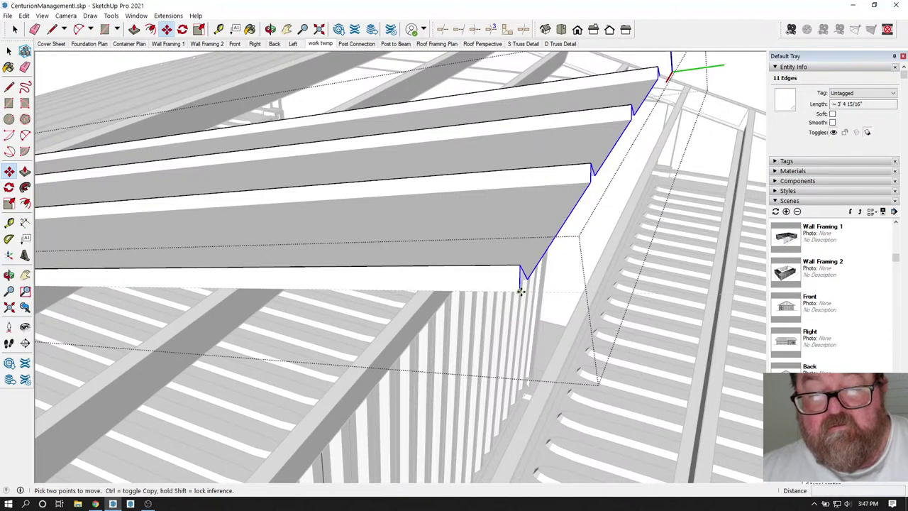
{"action": "scroll", "coordinate": [520, 291], "scroll_direction": "down", "scroll_amount": 10}
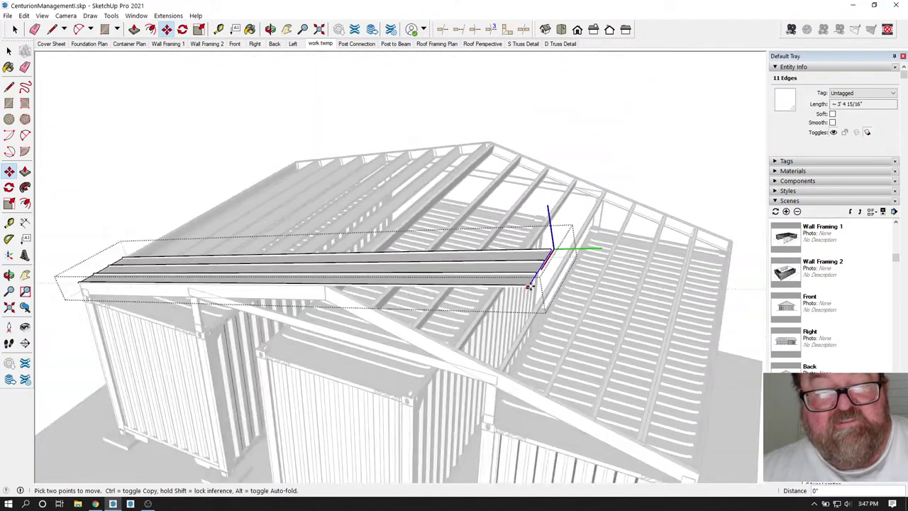
{"action": "left_click", "coordinate": [528, 286]}
{"action": "scroll", "coordinate": [326, 288], "scroll_direction": "up", "scroll_amount": 8}
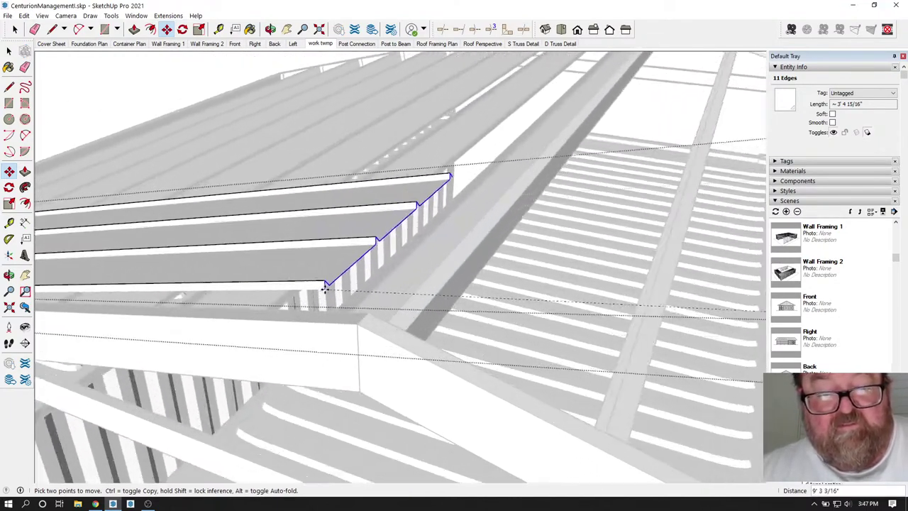
{"action": "scroll", "coordinate": [365, 307], "scroll_direction": "up", "scroll_amount": 5}
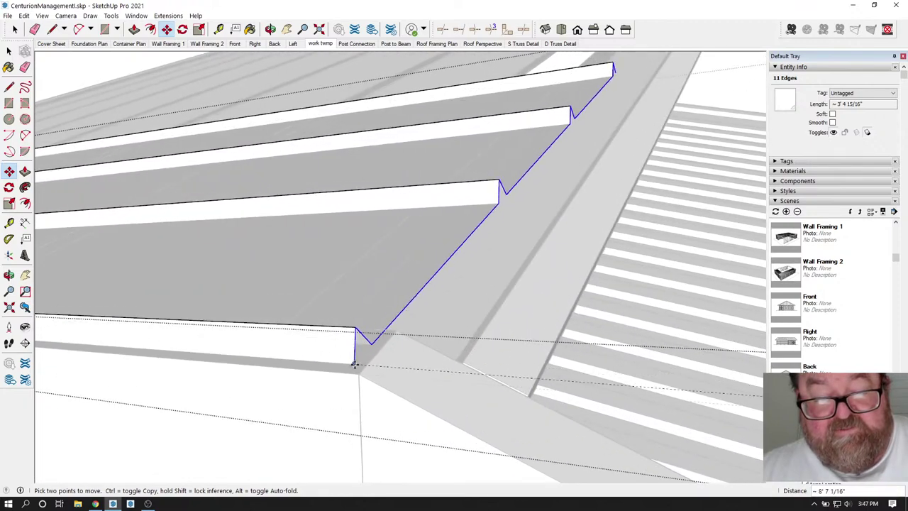
{"action": "left_click", "coordinate": [400, 339]}
{"action": "scroll", "coordinate": [482, 347], "scroll_direction": "down", "scroll_amount": 10}
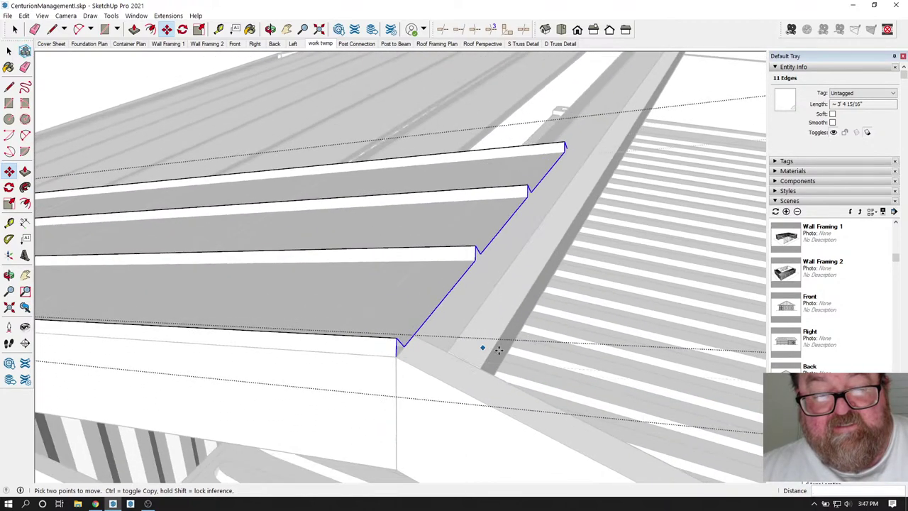
Pull the panel's upper end edges 1 inch back from the ridge, down along the front rafter.
{"action": "scroll", "coordinate": [554, 374], "scroll_direction": "up", "scroll_amount": 4}
{"action": "scroll", "coordinate": [552, 374], "scroll_direction": "up", "scroll_amount": 5}
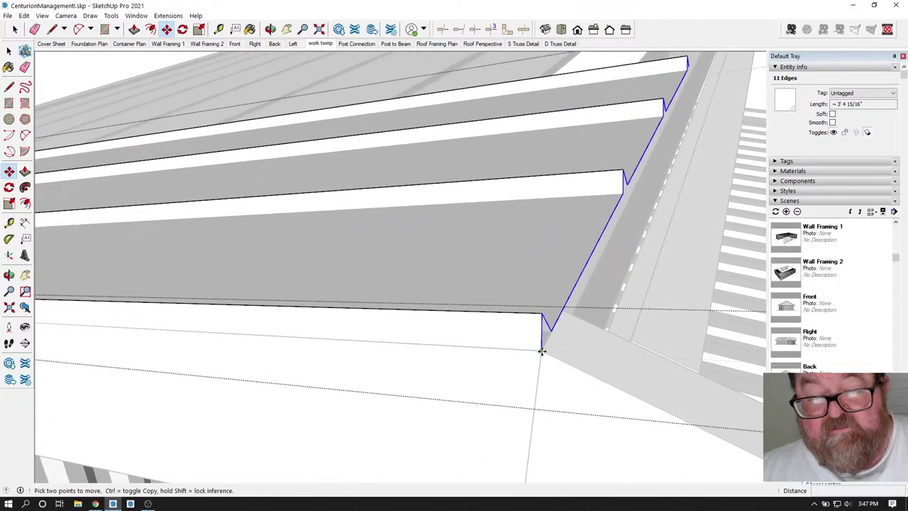
{"action": "left_click", "coordinate": [542, 351]}
{"action": "type", "text": "1"}
{"action": "key", "text": "Return"}
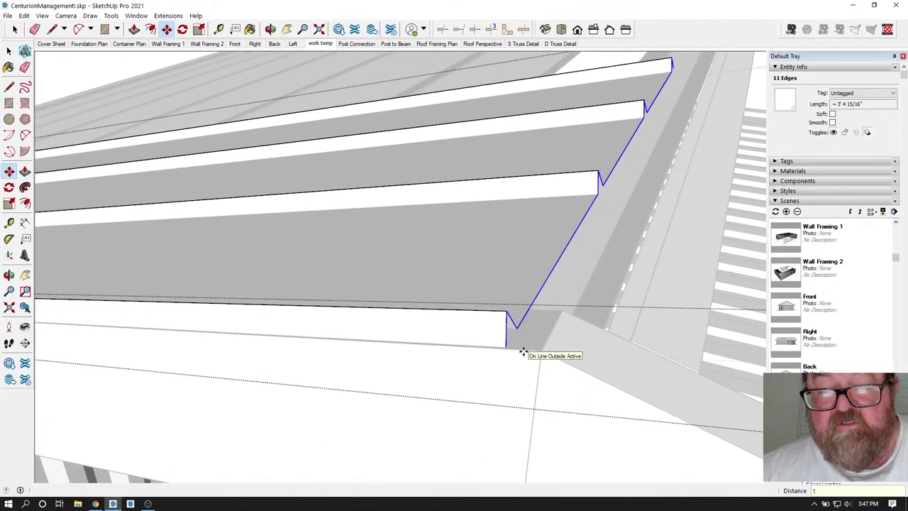
{"action": "scroll", "coordinate": [608, 355], "scroll_direction": "down", "scroll_amount": 6}
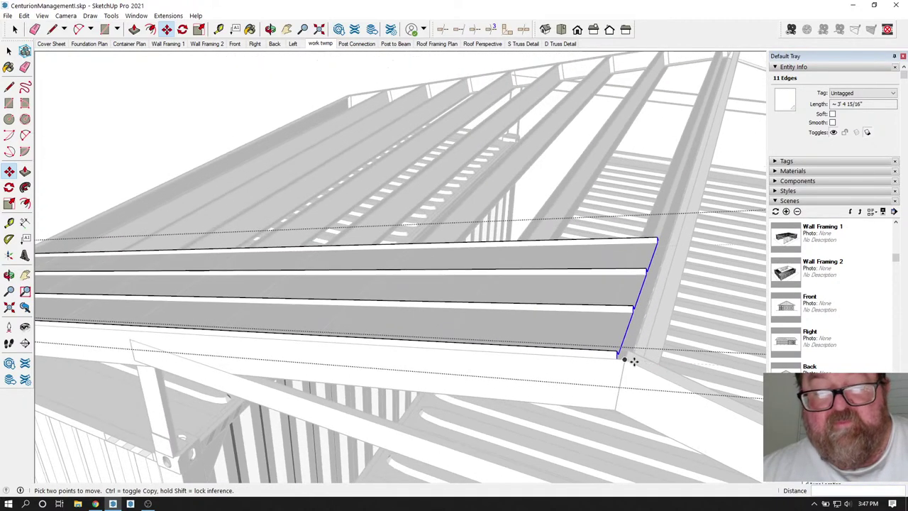
Clear the edge selection and erase the guide line along the front rafter.
{"action": "middle_click_drag", "start_coordinate": [659, 271], "coordinate": [653, 372]}
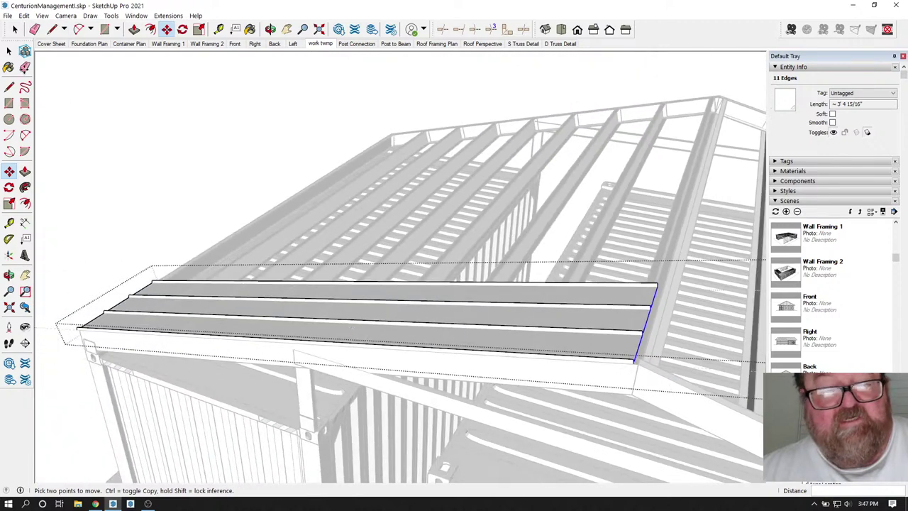
{"action": "left_click", "coordinate": [100, 131]}
{"action": "scroll", "coordinate": [208, 197], "scroll_direction": "down", "scroll_amount": 4}
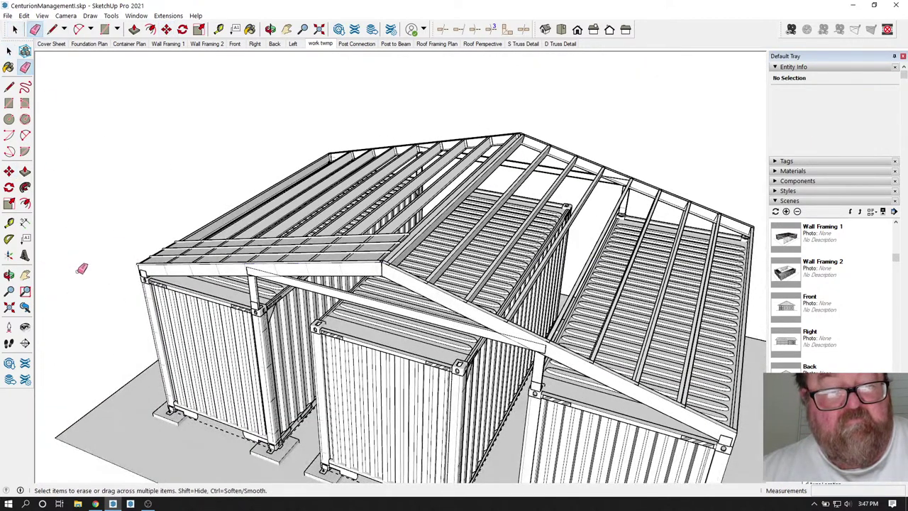
Examine how the shortened roof panel sits on the front rafter from the eave up to the ridge.
{"action": "left_click", "coordinate": [270, 29]}
{"action": "scroll", "coordinate": [349, 256], "scroll_direction": "up", "scroll_amount": 3}
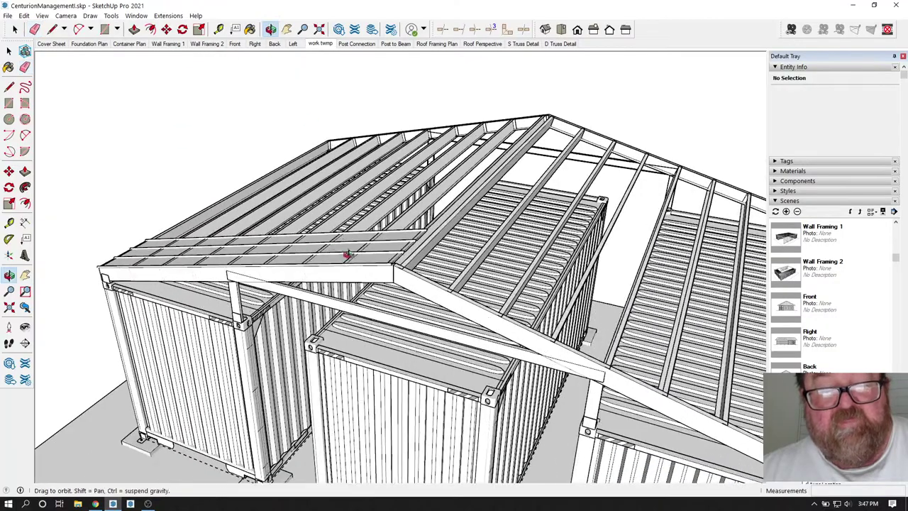
{"action": "mouse_move", "coordinate": [269, 267]}
{"action": "left_mouse_down"}
{"action": "mouse_move", "coordinate": [523, 276]}
{"action": "mouse_move", "coordinate": [534, 246]}
{"action": "mouse_move", "coordinate": [432, 303]}
{"action": "mouse_move", "coordinate": [553, 308]}
{"action": "mouse_move", "coordinate": [359, 355]}
{"action": "mouse_move", "coordinate": [349, 304]}
{"action": "left_mouse_up"}
{"action": "scroll", "coordinate": [518, 358], "scroll_direction": "up", "scroll_amount": 2}
{"action": "scroll", "coordinate": [518, 358], "scroll_direction": "up", "scroll_amount": 1}
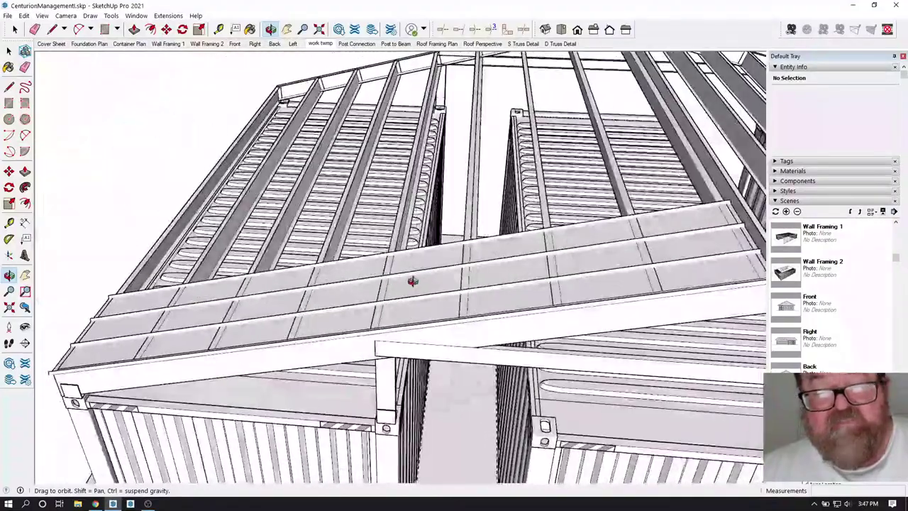
{"action": "left_click_drag", "start_coordinate": [414, 282], "coordinate": [189, 286]}
{"action": "scroll", "coordinate": [470, 385], "scroll_direction": "up", "scroll_amount": 3}
{"action": "left_click_drag", "start_coordinate": [489, 424], "coordinate": [550, 331]}
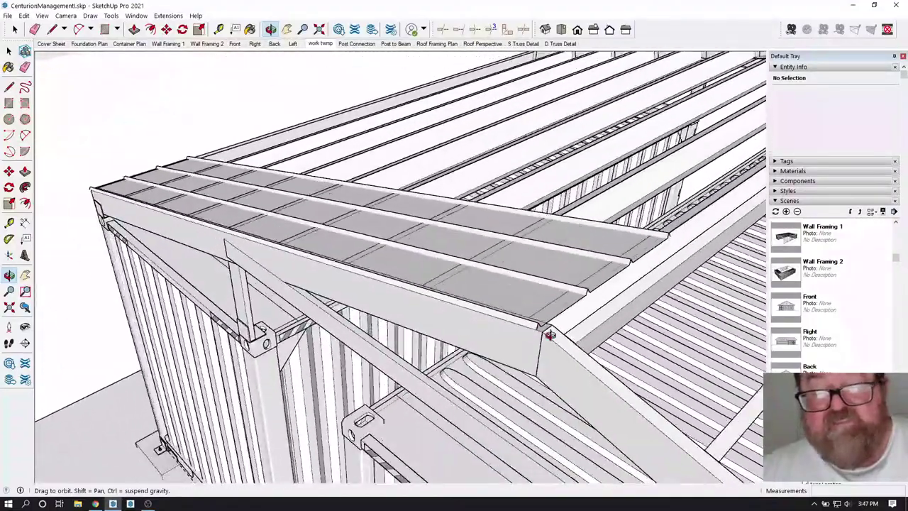
{"action": "scroll", "coordinate": [549, 312], "scroll_direction": "up", "scroll_amount": 4}
{"action": "left_click", "coordinate": [14, 32]}
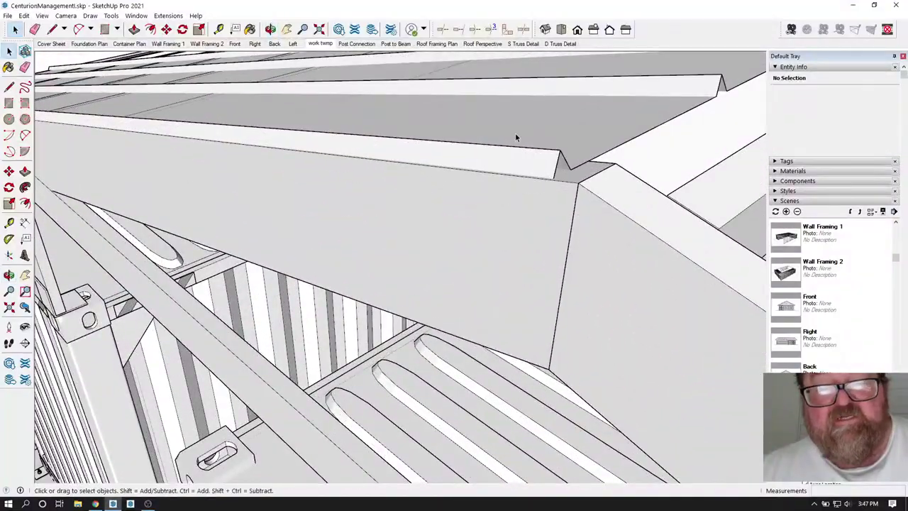
Raise the ribbed roof panel 1/4 inch off the top of the front rafter.
{"action": "left_click", "coordinate": [522, 146]}
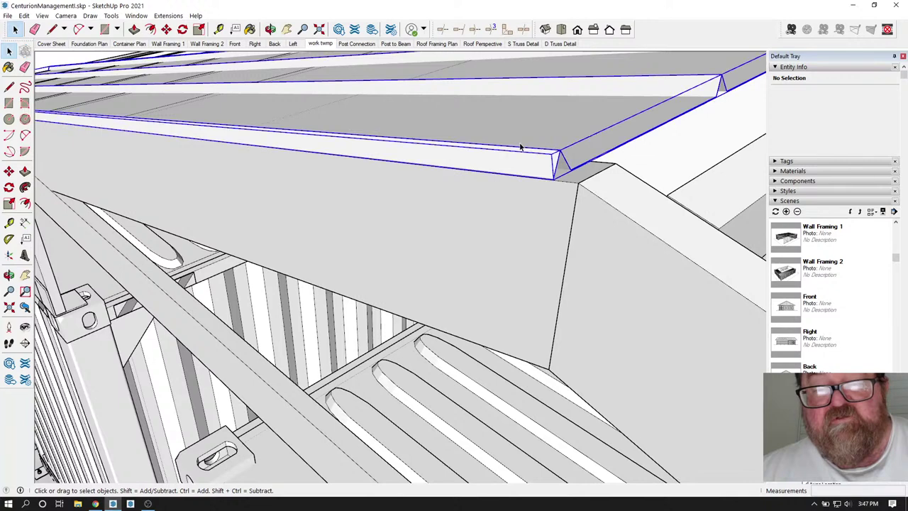
{"action": "left_click", "coordinate": [165, 29]}
{"action": "scroll", "coordinate": [615, 240], "scroll_direction": "up", "scroll_amount": 2}
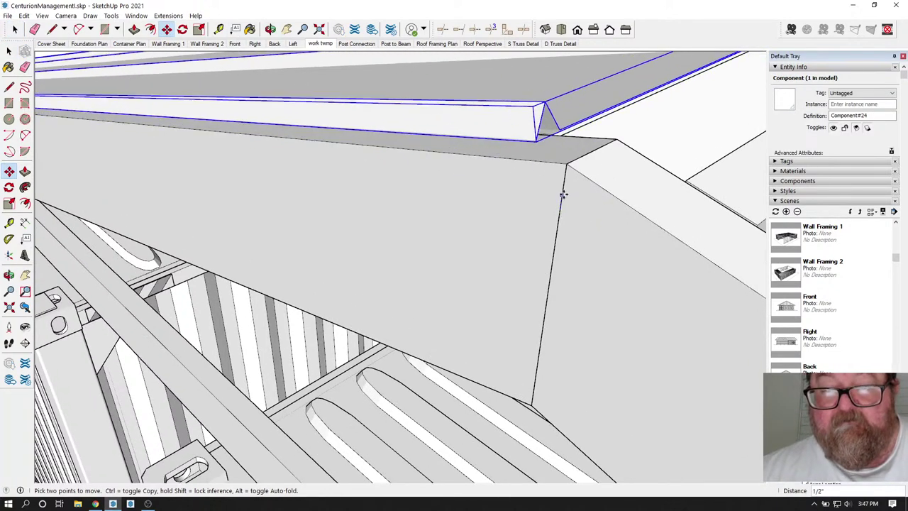
{"action": "type", "text": "4"}
{"action": "key", "text": "Return"}
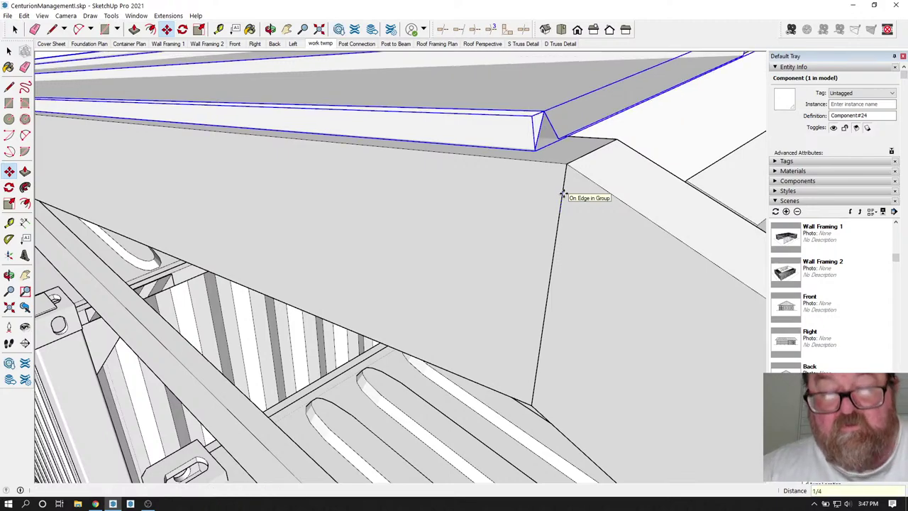
{"action": "middle_click_drag", "start_coordinate": [562, 193], "coordinate": [550, 269]}
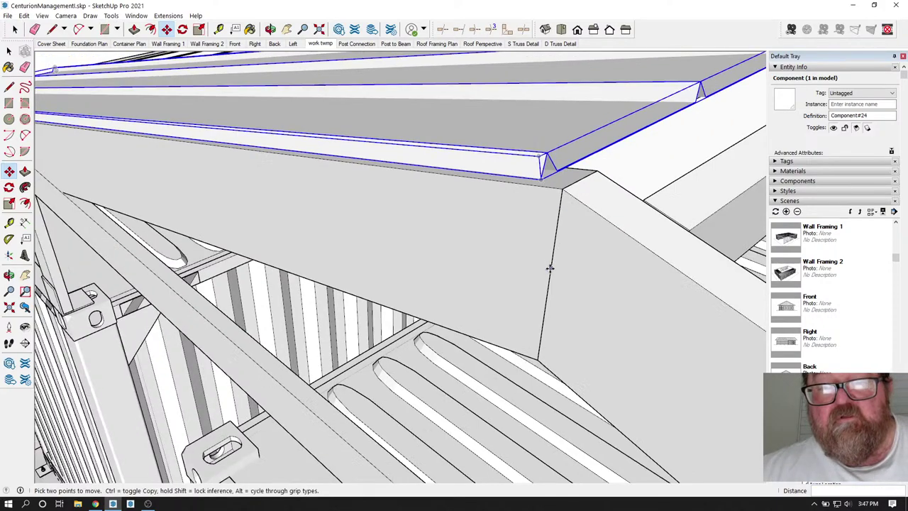
Shift the roof panel 1/4 inch inward from the outer face of the front rafter at the ridge.
{"action": "left_click", "coordinate": [270, 29]}
{"action": "left_click_drag", "start_coordinate": [440, 185], "coordinate": [547, 203]}
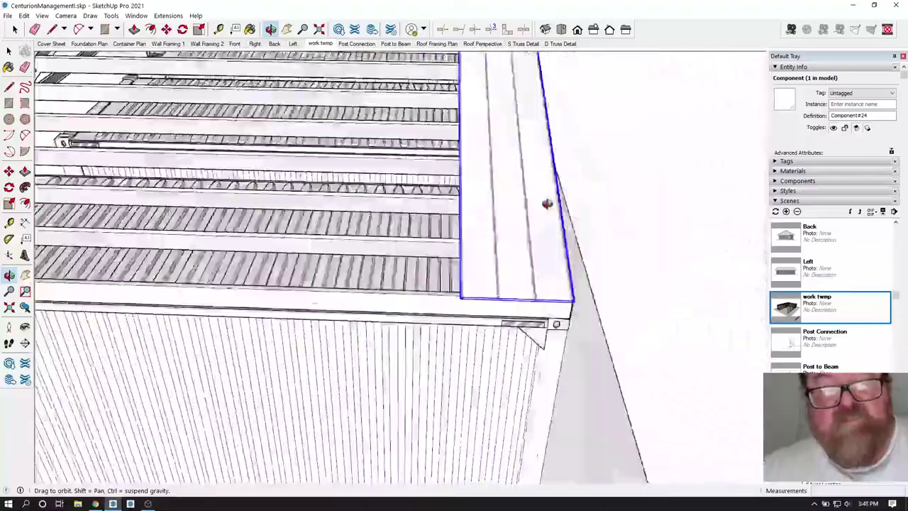
{"action": "middle_click_drag", "start_coordinate": [548, 204], "coordinate": [465, 162]}
{"action": "scroll", "coordinate": [482, 228], "scroll_direction": "down", "scroll_amount": 3}
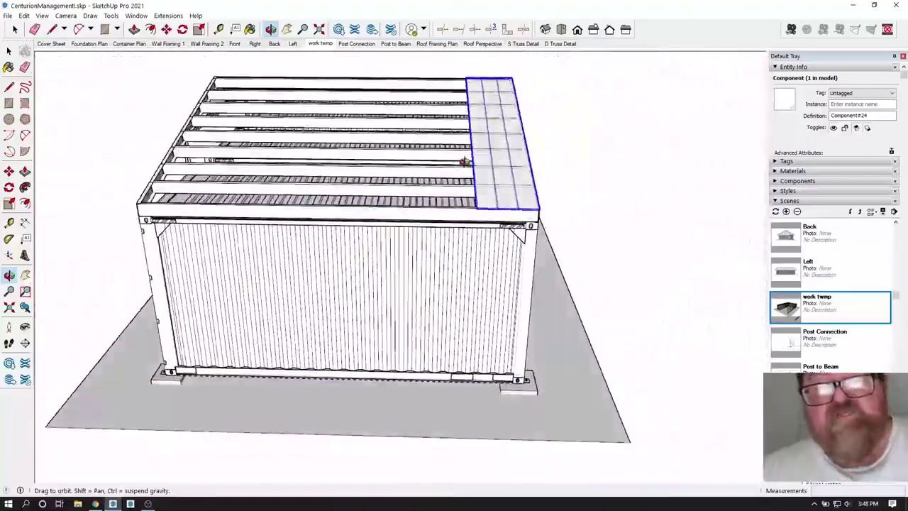
{"action": "left_click_drag", "start_coordinate": [465, 162], "coordinate": [453, 145]}
{"action": "middle_click_drag", "start_coordinate": [444, 211], "coordinate": [359, 207]}
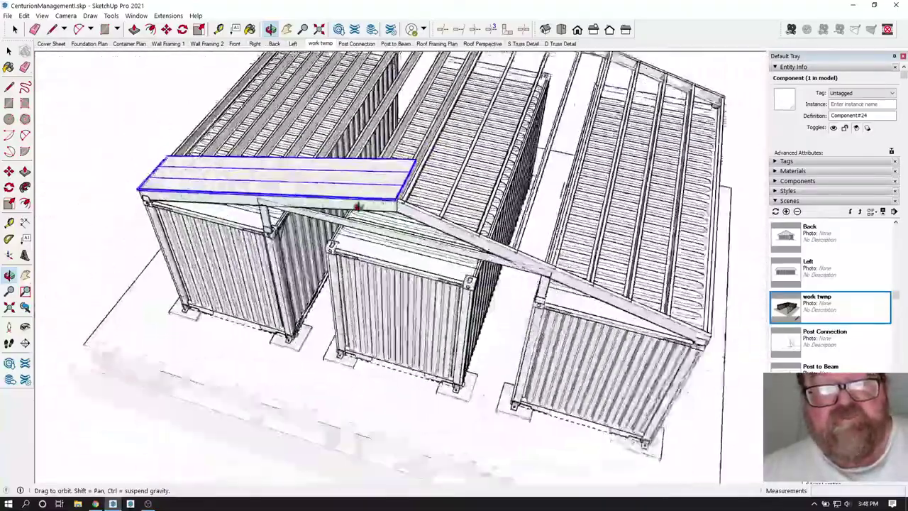
{"action": "scroll", "coordinate": [390, 186], "scroll_direction": "up", "scroll_amount": 5}
{"action": "scroll", "coordinate": [385, 178], "scroll_direction": "up", "scroll_amount": 5}
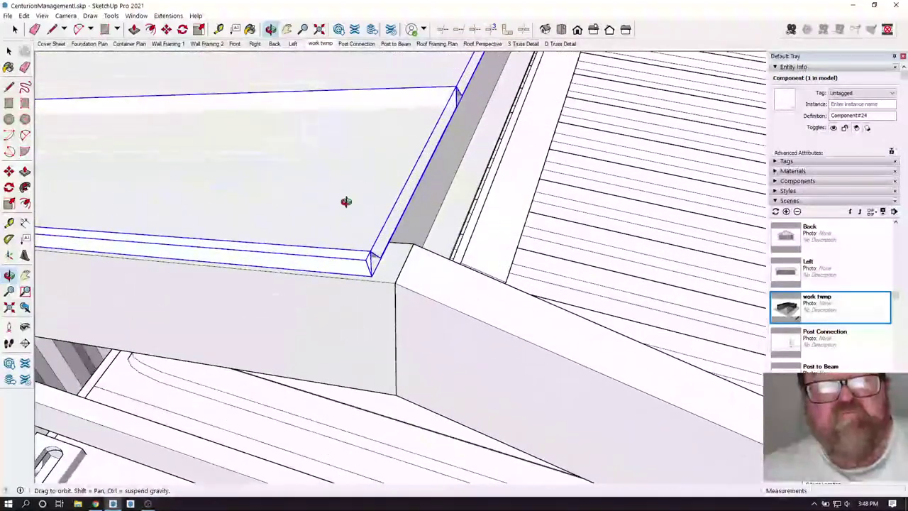
{"action": "left_click_drag", "start_coordinate": [345, 203], "coordinate": [178, 84]}
{"action": "left_click", "coordinate": [165, 29]}
{"action": "scroll", "coordinate": [393, 247], "scroll_direction": "up", "scroll_amount": 4}
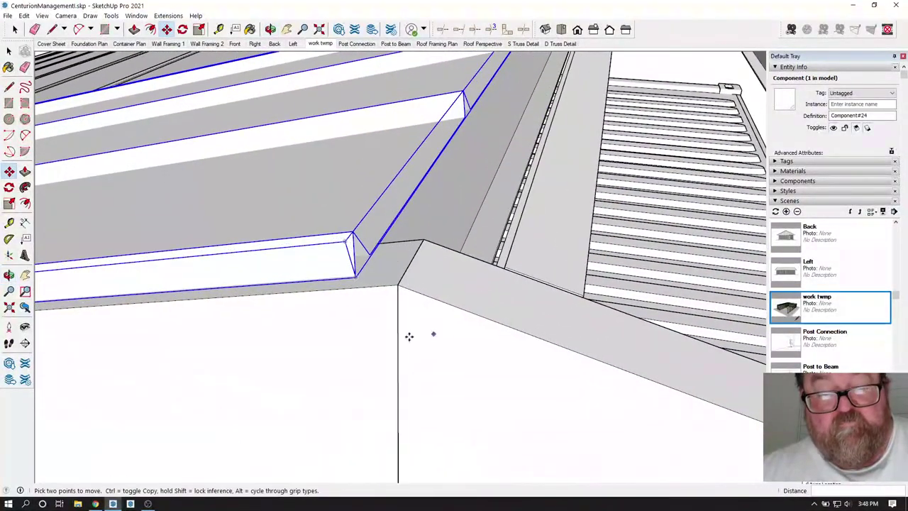
{"action": "left_click", "coordinate": [398, 339]}
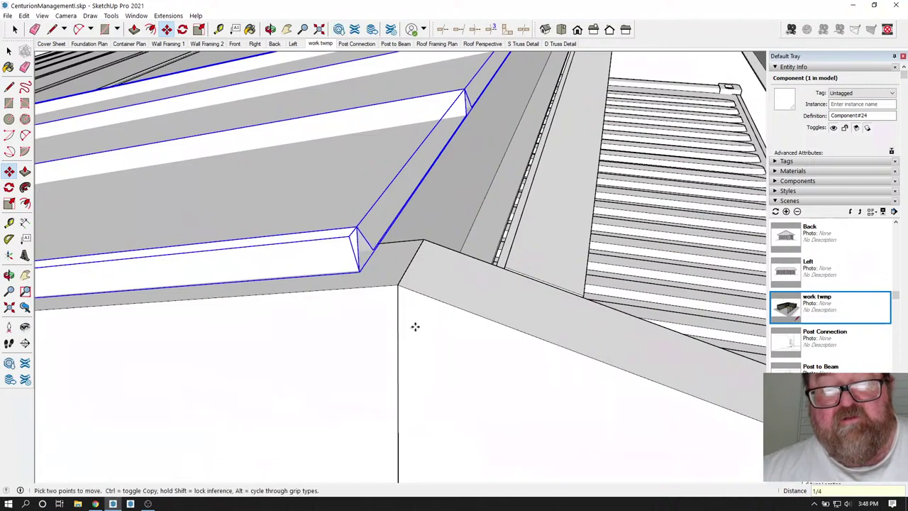
Clear the panel selection and examine the panel's fit on the roof from the right side, the gable and the eave.
{"action": "scroll", "coordinate": [659, 393], "scroll_direction": "down", "scroll_amount": 4}
{"action": "left_click", "coordinate": [272, 30]}
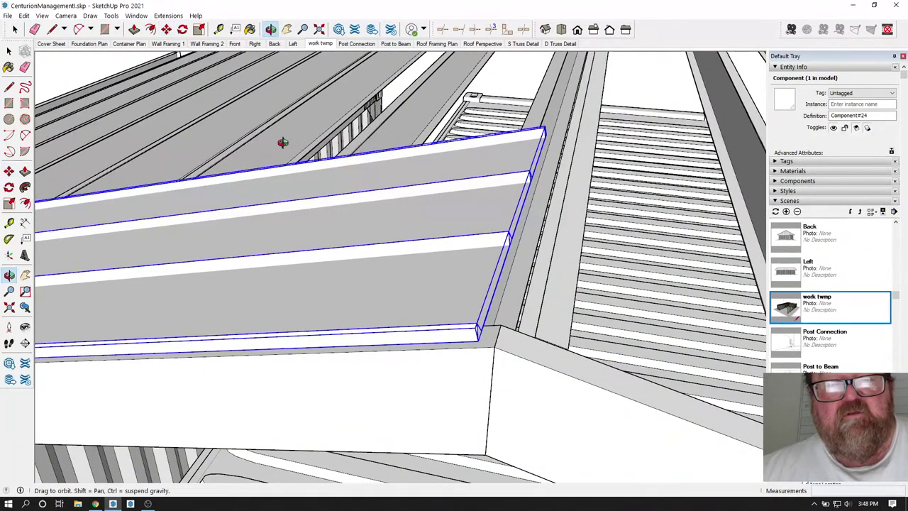
{"action": "left_click_drag", "start_coordinate": [284, 142], "coordinate": [371, 155]}
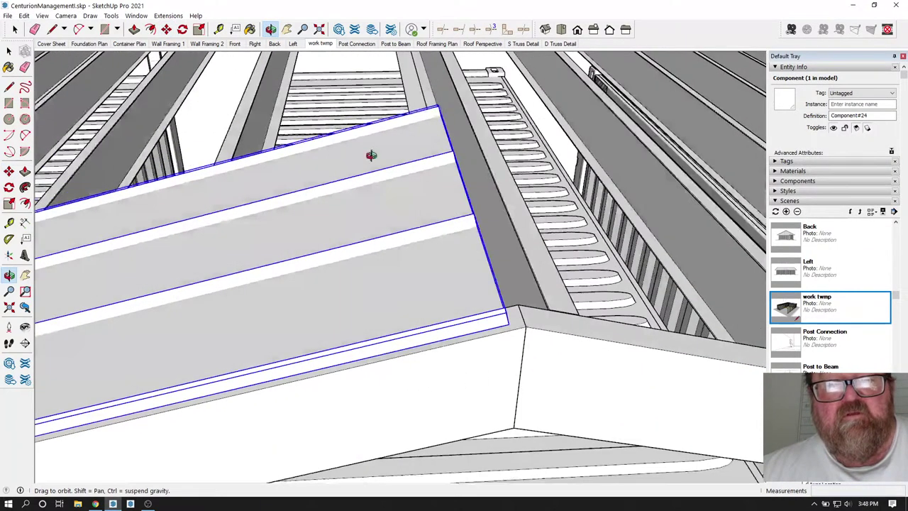
{"action": "left_click", "coordinate": [594, 30]}
{"action": "left_click_drag", "start_coordinate": [434, 201], "coordinate": [423, 291]}
{"action": "scroll", "coordinate": [423, 291], "scroll_direction": "down", "scroll_amount": 15}
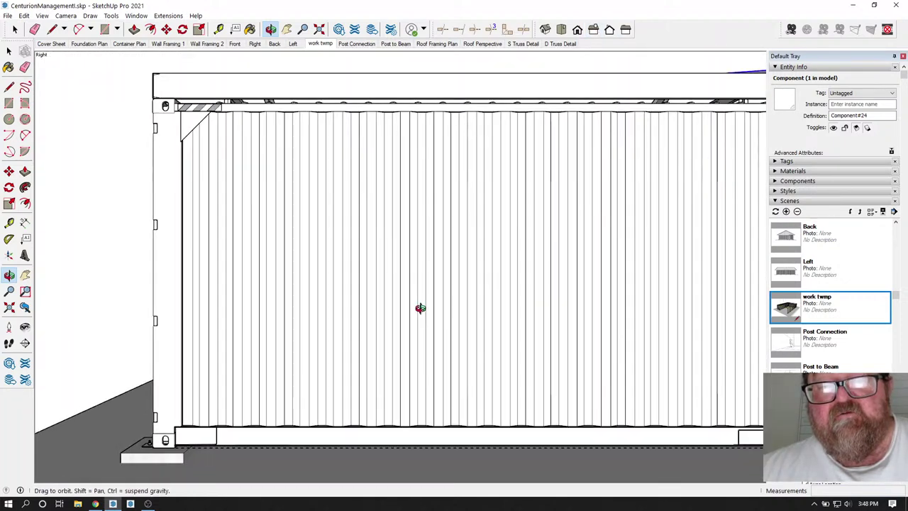
{"action": "scroll", "coordinate": [525, 204], "scroll_direction": "up", "scroll_amount": 5}
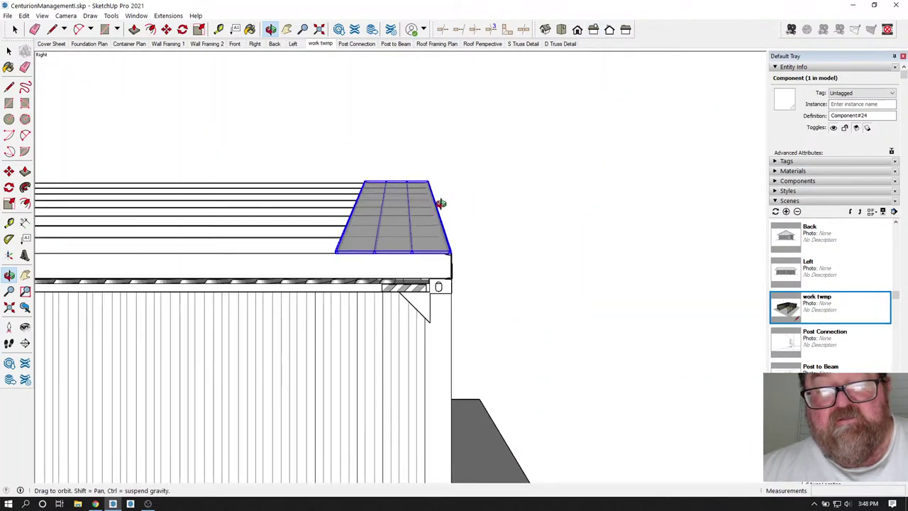
{"action": "scroll", "coordinate": [507, 230], "scroll_direction": "down", "scroll_amount": 3}
{"action": "left_click", "coordinate": [341, 127]}
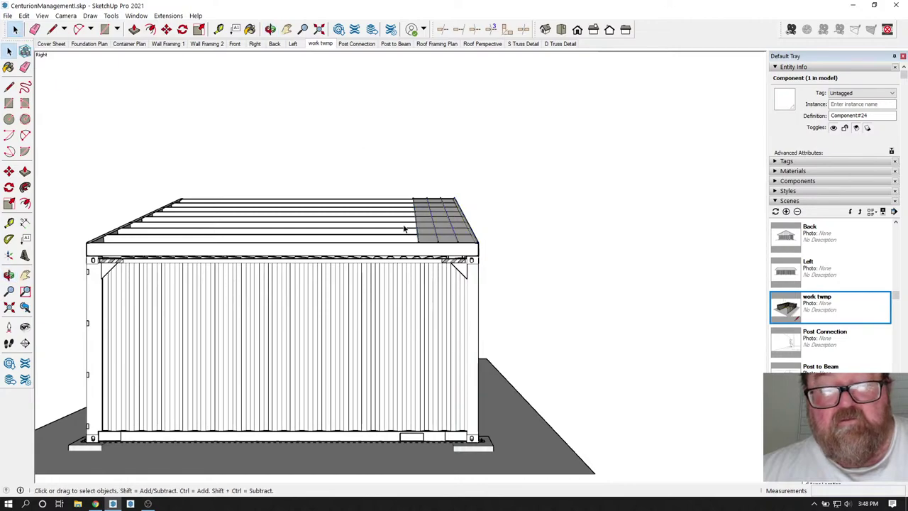
{"action": "scroll", "coordinate": [426, 227], "scroll_direction": "up", "scroll_amount": 3}
{"action": "left_click", "coordinate": [271, 29]}
{"action": "left_click_drag", "start_coordinate": [404, 227], "coordinate": [301, 299]}
{"action": "scroll", "coordinate": [261, 327], "scroll_direction": "down", "scroll_amount": 3}
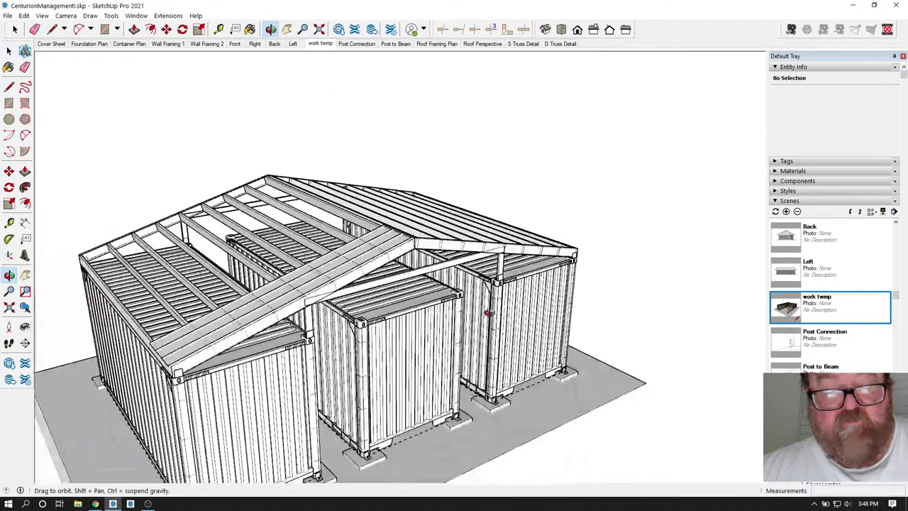
{"action": "scroll", "coordinate": [249, 367], "scroll_direction": "up", "scroll_amount": 5}
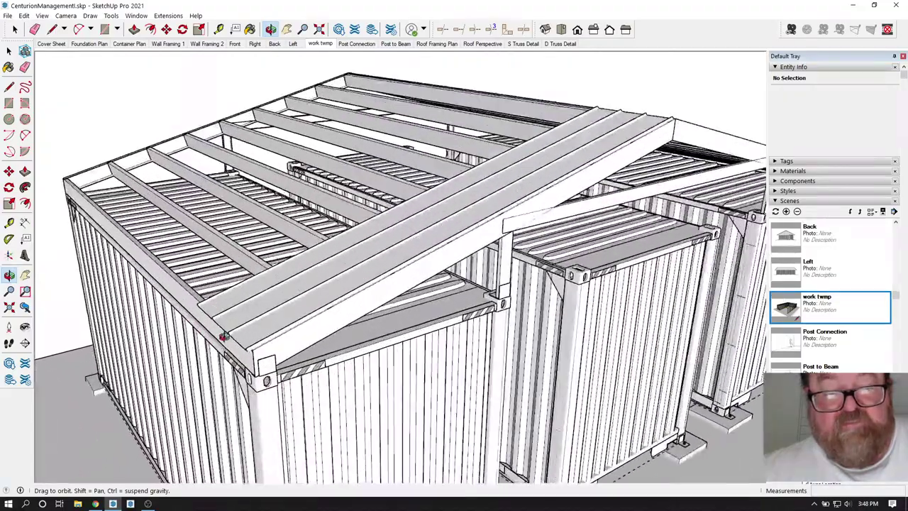
{"action": "scroll", "coordinate": [308, 340], "scroll_direction": "up", "scroll_amount": 3}
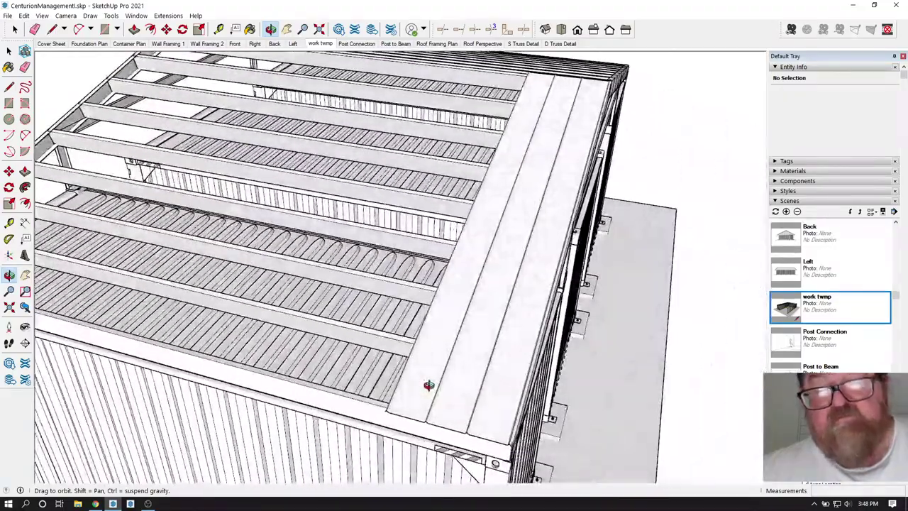
{"action": "left_click_drag", "start_coordinate": [428, 381], "coordinate": [577, 396]}
Copy the roof panel along the eave so the end ribs overlap, and repeat the copy 6 times.
{"action": "left_click", "coordinate": [14, 32]}
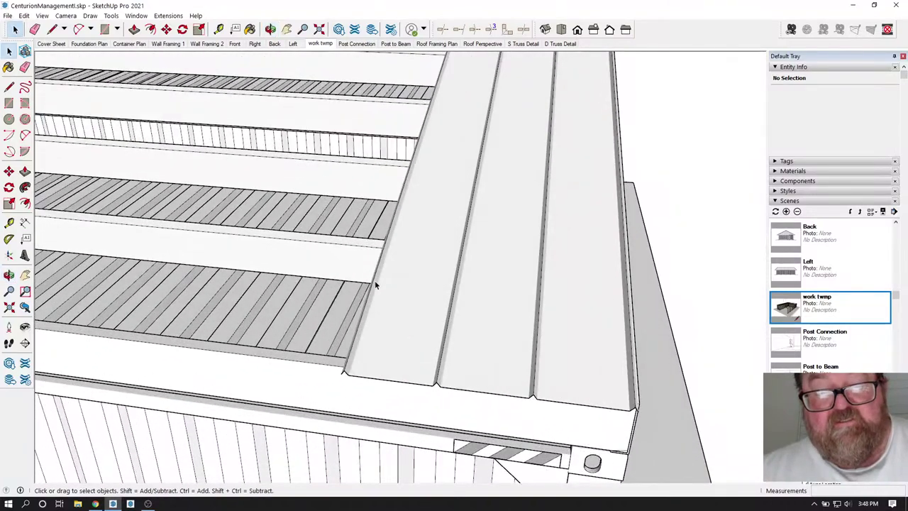
{"action": "left_click", "coordinate": [375, 280]}
{"action": "middle_click_drag", "start_coordinate": [310, 294], "coordinate": [538, 379]}
{"action": "scroll", "coordinate": [538, 380], "scroll_direction": "up", "scroll_amount": 3}
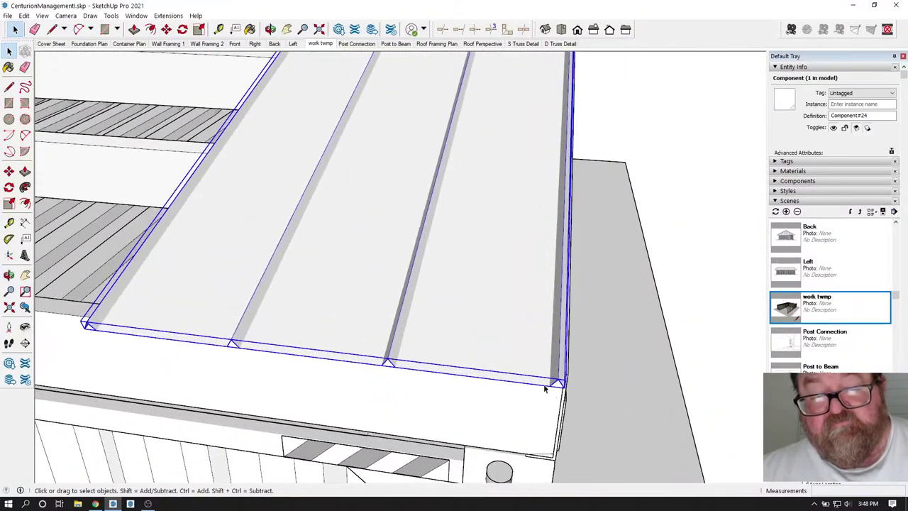
{"action": "scroll", "coordinate": [569, 391], "scroll_direction": "up", "scroll_amount": 3}
{"action": "scroll", "coordinate": [567, 385], "scroll_direction": "down", "scroll_amount": 5}
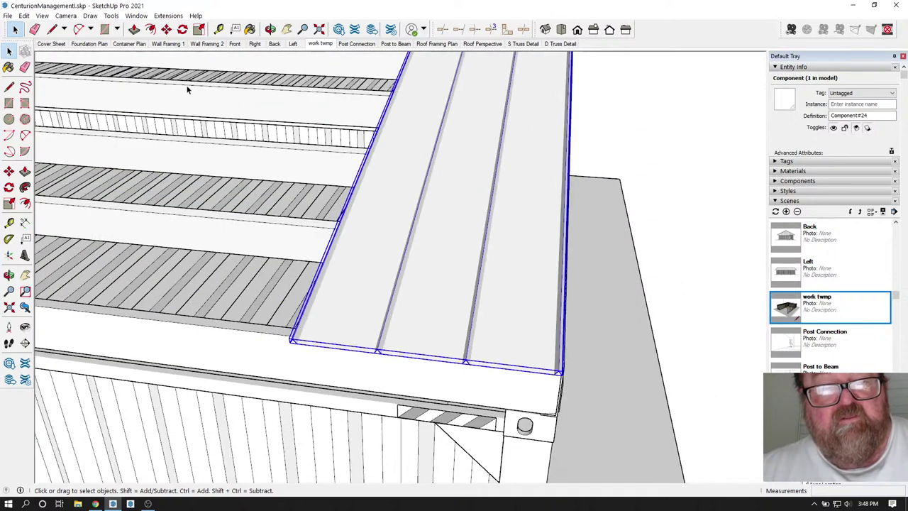
{"action": "left_click", "coordinate": [166, 29]}
{"action": "scroll", "coordinate": [547, 358], "scroll_direction": "up", "scroll_amount": 3}
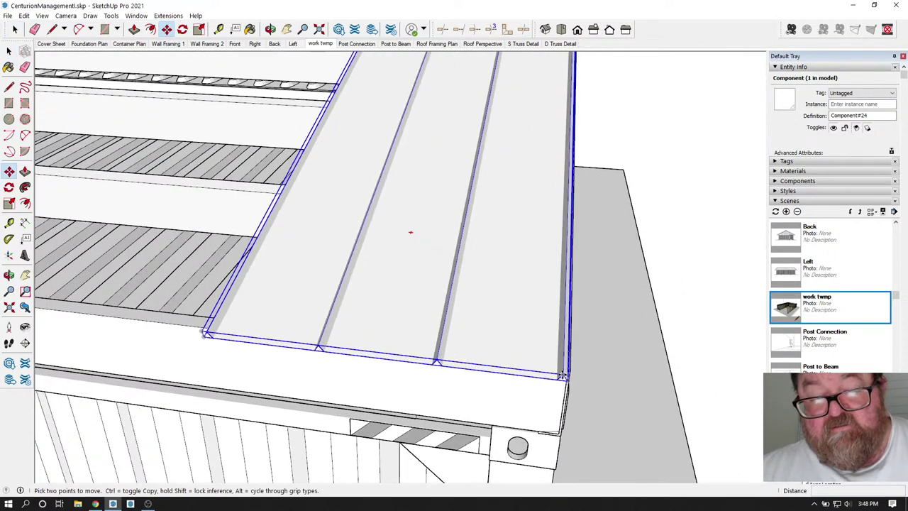
{"action": "left_click", "coordinate": [563, 376]}
{"action": "key", "text": "ctrl"}
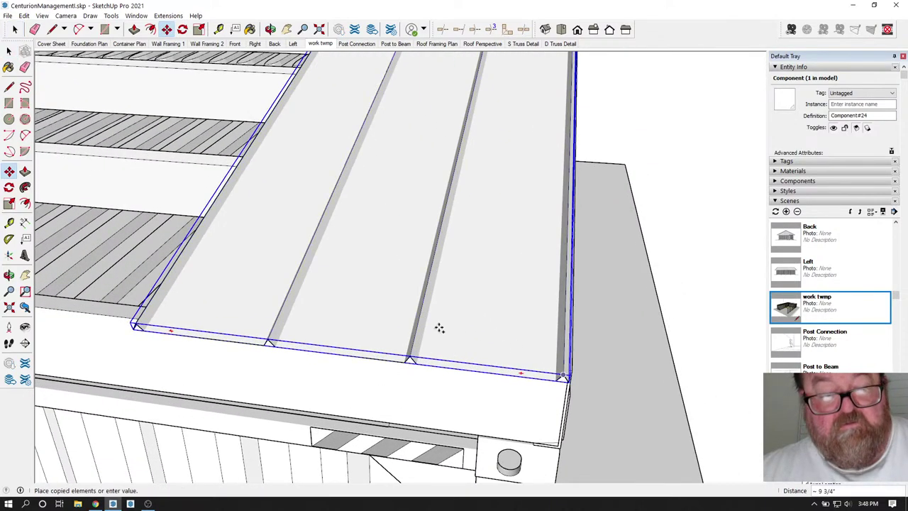
{"action": "left_click", "coordinate": [139, 325]}
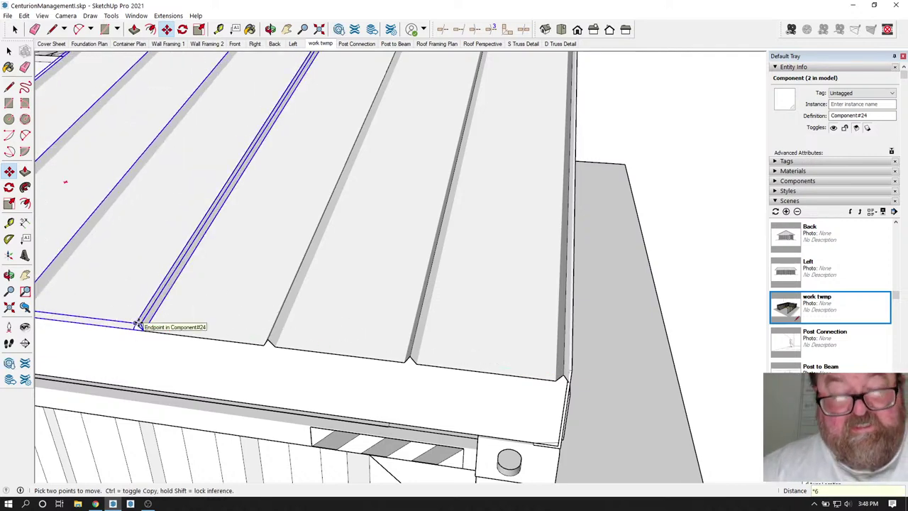
{"action": "key", "text": "Return"}
Make the last roof panel, overhanging the far end of the roof, a unique component.
{"action": "scroll", "coordinate": [314, 341], "scroll_direction": "down", "scroll_amount": 5}
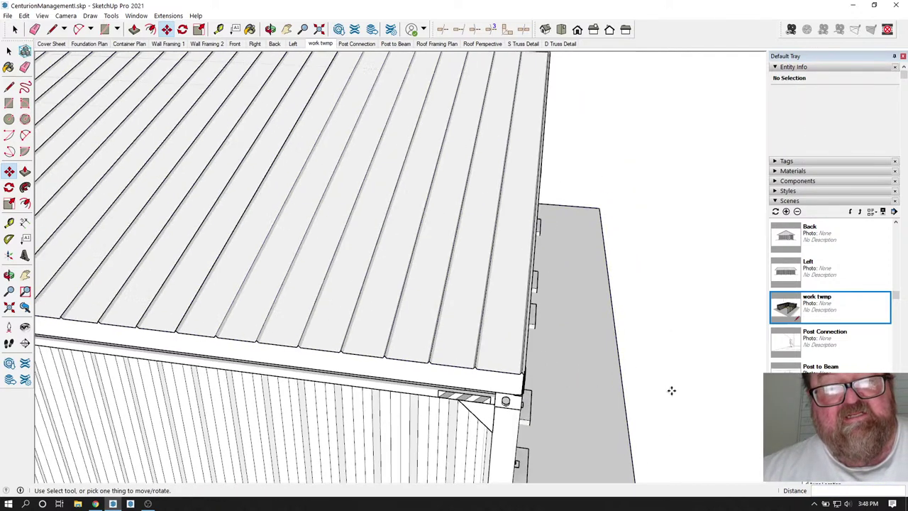
{"action": "scroll", "coordinate": [671, 391], "scroll_direction": "down", "scroll_amount": 4}
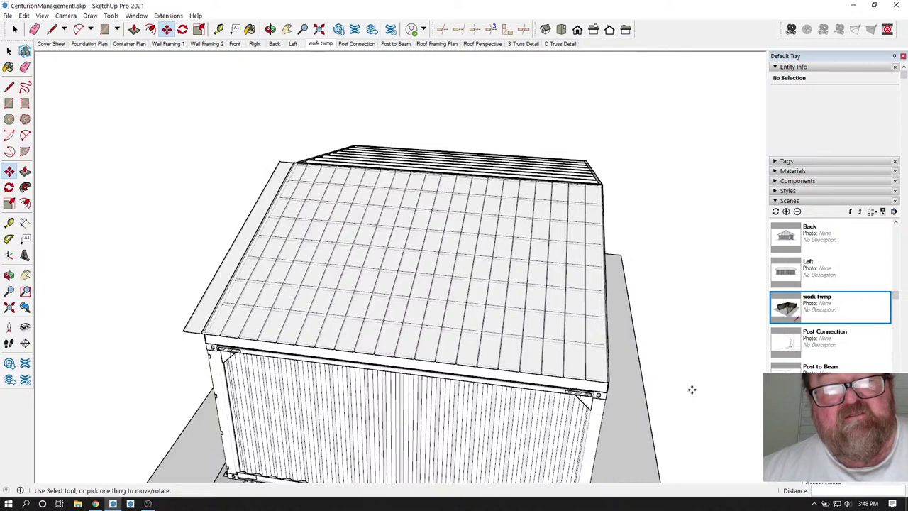
{"action": "left_click", "coordinate": [269, 31]}
{"action": "left_click_drag", "start_coordinate": [262, 270], "coordinate": [374, 317]}
{"action": "scroll", "coordinate": [349, 347], "scroll_direction": "up", "scroll_amount": 5}
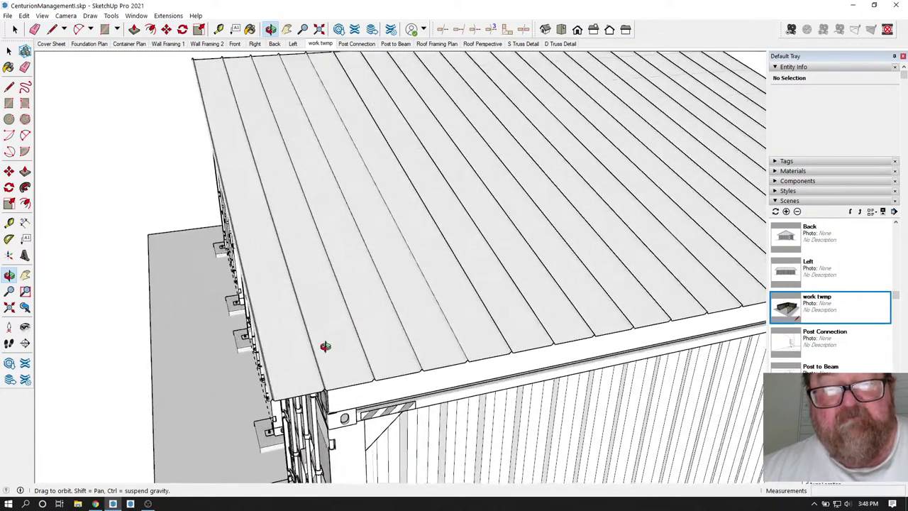
{"action": "scroll", "coordinate": [325, 347], "scroll_direction": "up", "scroll_amount": 1}
{"action": "left_click", "coordinate": [14, 31]}
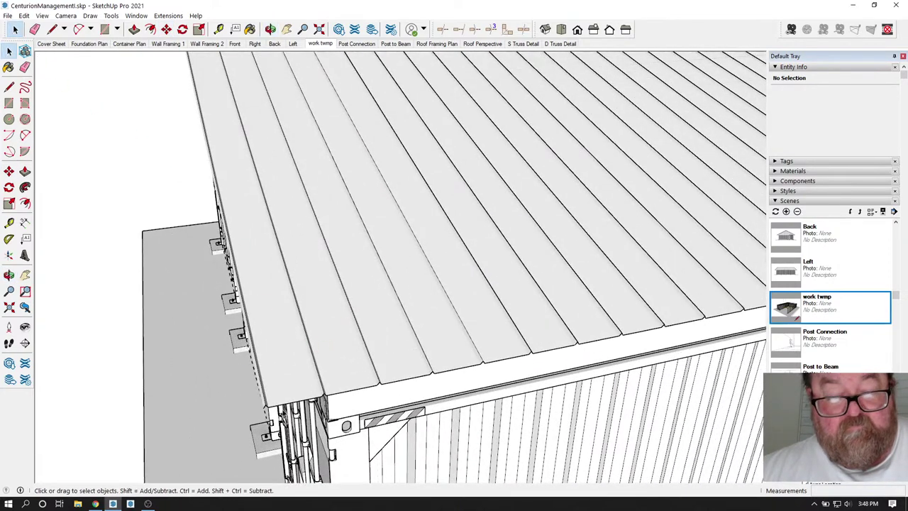
{"action": "left_click", "coordinate": [294, 389]}
{"action": "scroll", "coordinate": [296, 383], "scroll_direction": "up", "scroll_amount": 3}
{"action": "right_click", "coordinate": [308, 365]}
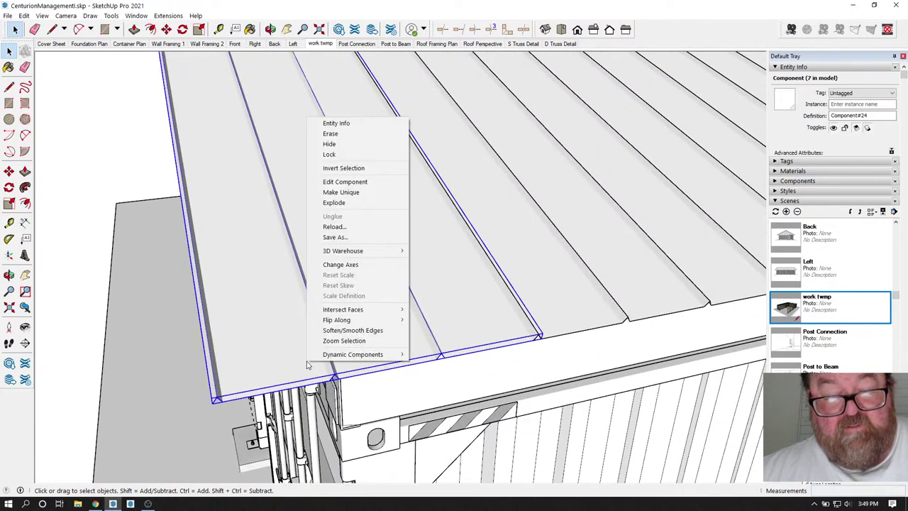
{"action": "left_click", "coordinate": [332, 201]}
Open the uniquely defined end roof panel for editing at its eave edge.
{"action": "scroll", "coordinate": [288, 369], "scroll_direction": "up", "scroll_amount": 3}
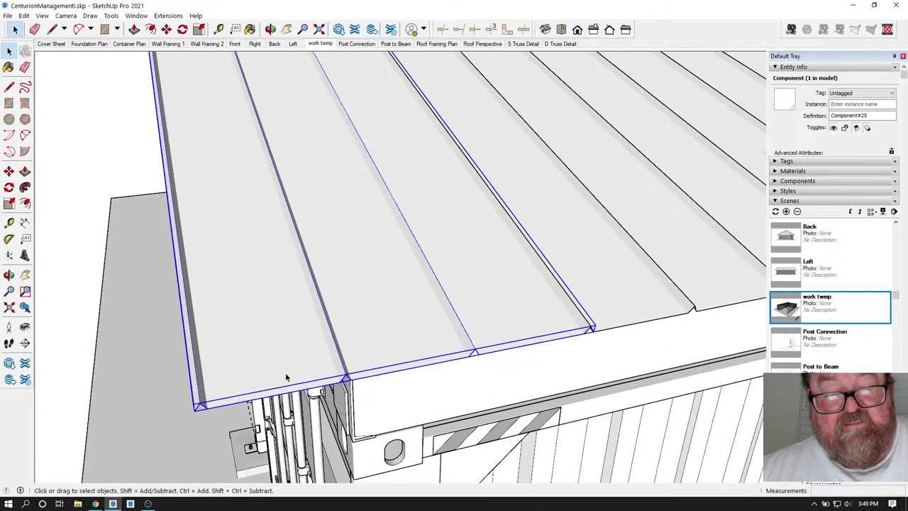
{"action": "double_click", "coordinate": [296, 362]}
{"action": "scroll", "coordinate": [380, 395], "scroll_direction": "up", "scroll_amount": 5}
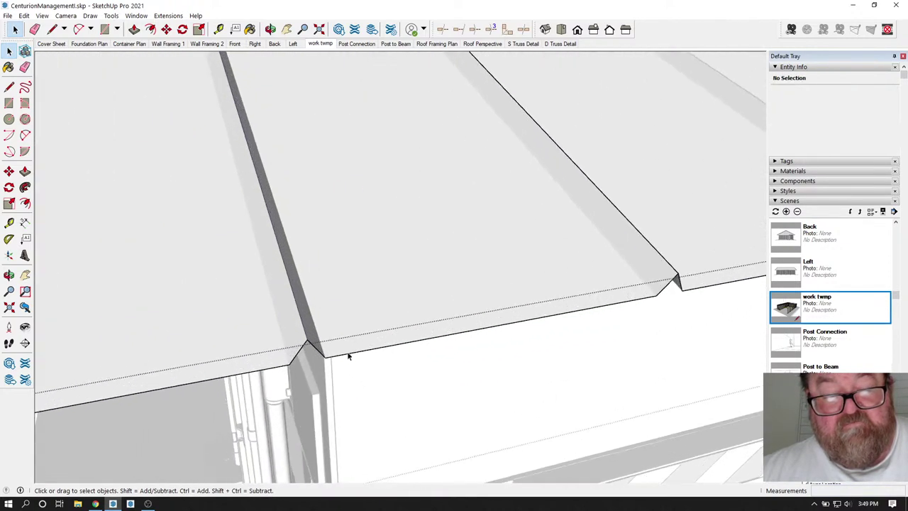
{"action": "scroll", "coordinate": [311, 335], "scroll_direction": "up", "scroll_amount": 1}
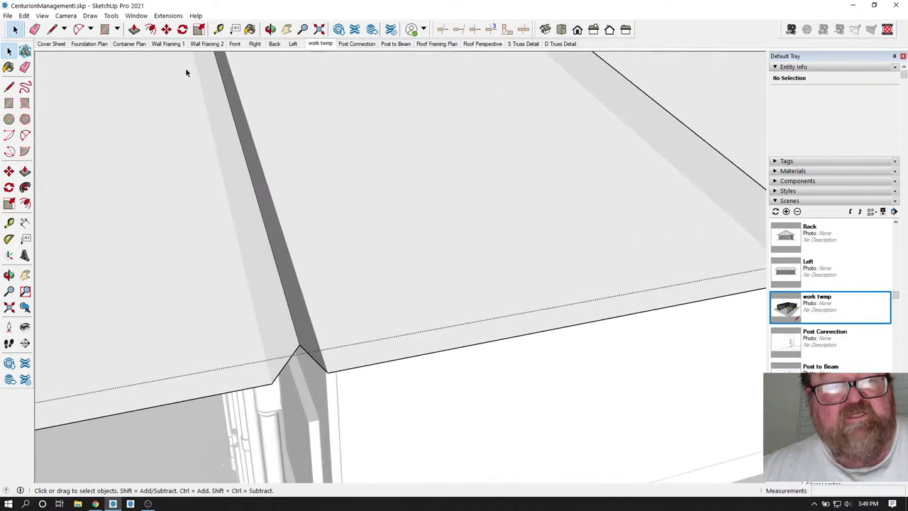
{"action": "left_click", "coordinate": [54, 30]}
{"action": "scroll", "coordinate": [304, 344], "scroll_direction": "up", "scroll_amount": 2}
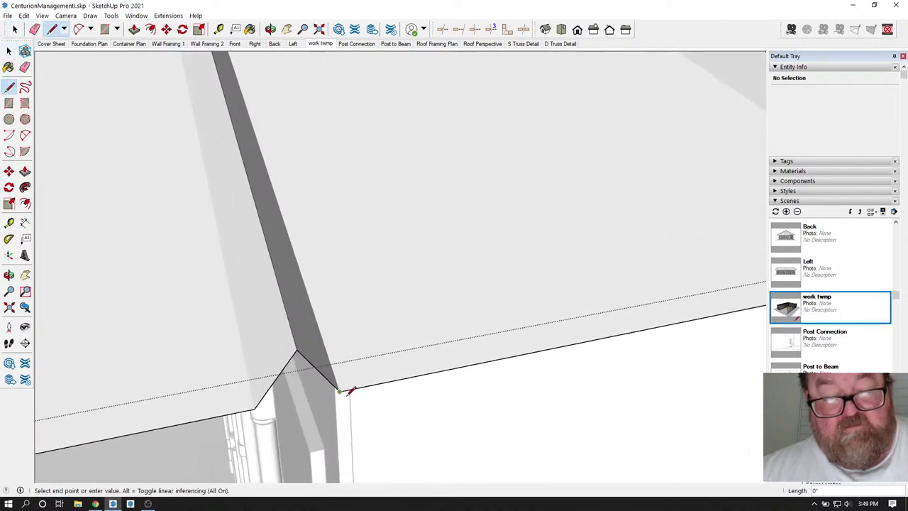
{"action": "scroll", "coordinate": [405, 430], "scroll_direction": "down", "scroll_amount": 5}
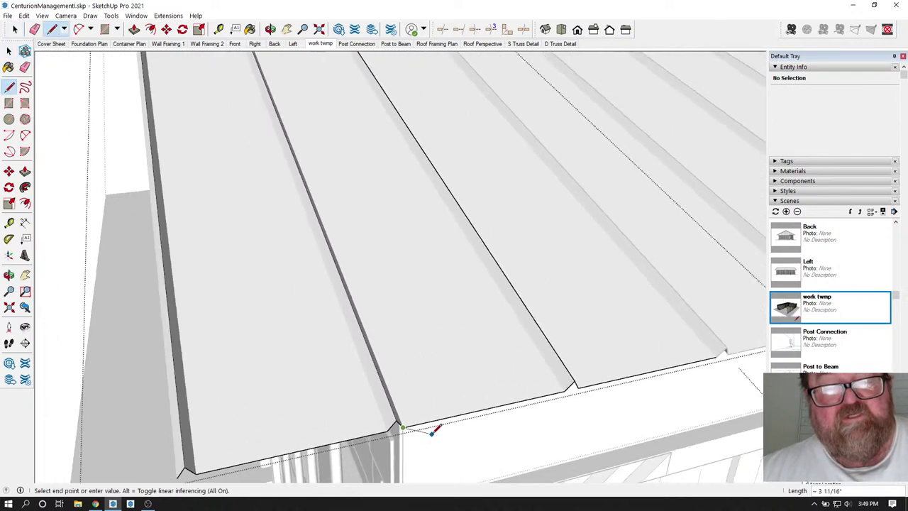
{"action": "scroll", "coordinate": [434, 428], "scroll_direction": "down", "scroll_amount": 8}
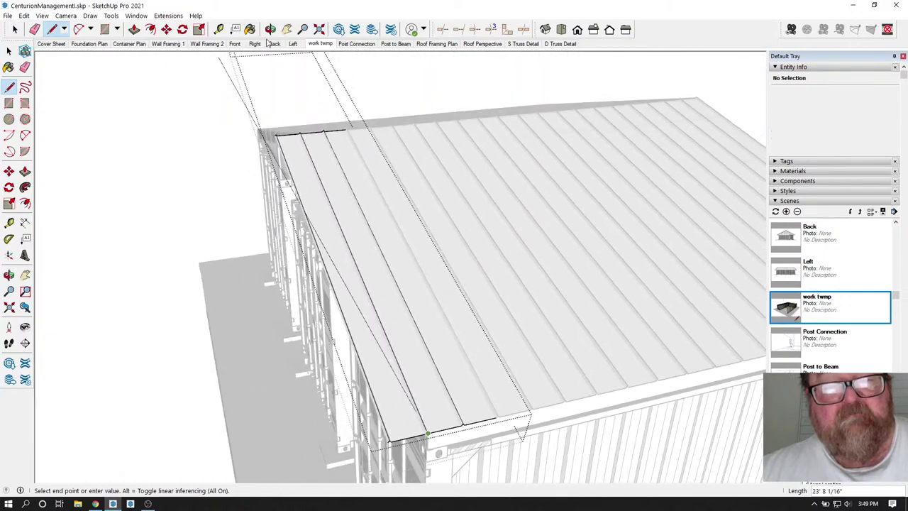
{"action": "left_click", "coordinate": [271, 29]}
{"action": "left_click_drag", "start_coordinate": [440, 334], "coordinate": [615, 357]}
{"action": "scroll", "coordinate": [614, 142], "scroll_direction": "up", "scroll_amount": 7}
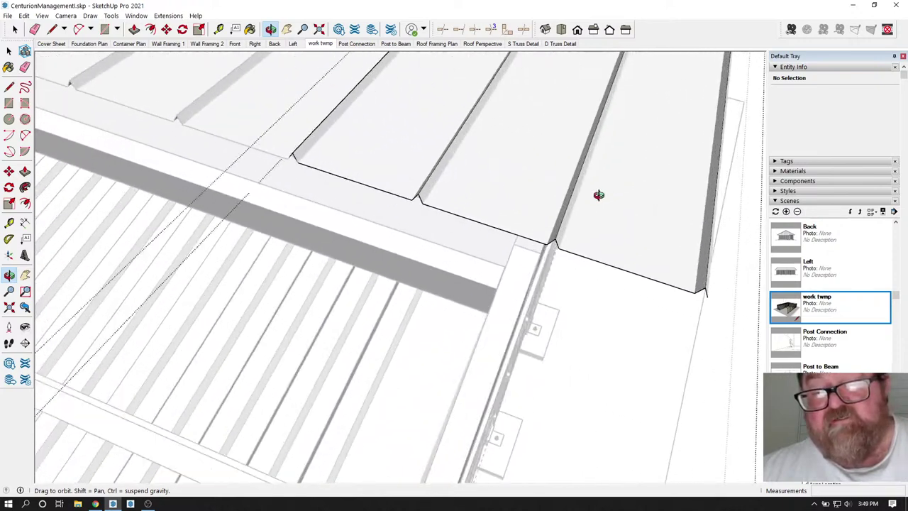
{"action": "mouse_move", "coordinate": [599, 196]}
{"action": "left_mouse_down"}
{"action": "mouse_move", "coordinate": [610, 225]}
{"action": "mouse_move", "coordinate": [637, 111]}
{"action": "mouse_move", "coordinate": [653, 178]}
{"action": "mouse_move", "coordinate": [597, 197]}
{"action": "left_mouse_up"}
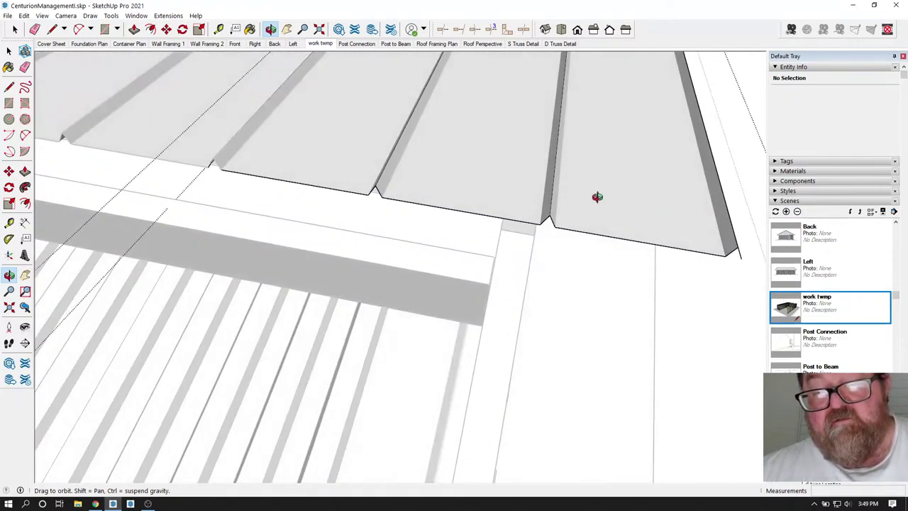
{"action": "right_click", "coordinate": [598, 196]}
{"action": "left_click", "coordinate": [605, 204]}
{"action": "scroll", "coordinate": [598, 199], "scroll_direction": "up", "scroll_amount": 3}
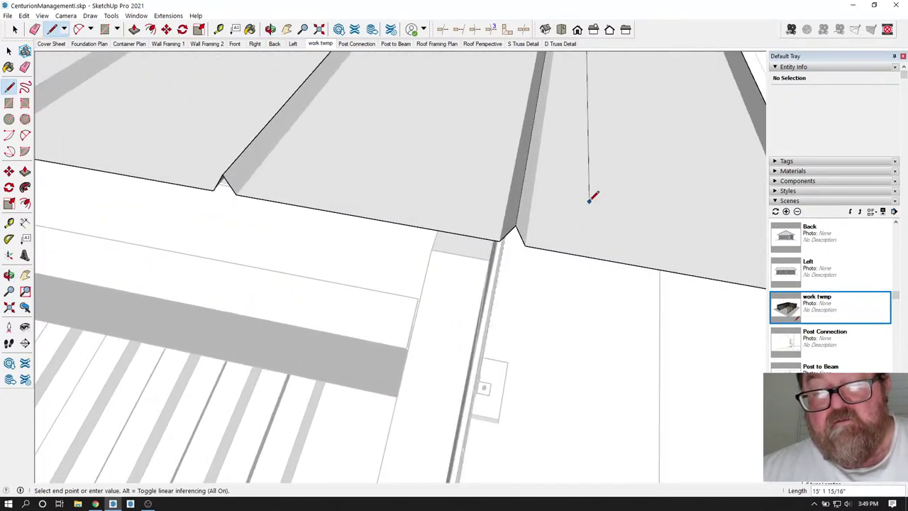
{"action": "left_click", "coordinate": [497, 240]}
Place a short guide from the base corner of the overhanging rib at the eave, running up the slope.
{"action": "left_click", "coordinate": [219, 29]}
{"action": "scroll", "coordinate": [476, 190], "scroll_direction": "up", "scroll_amount": 4}
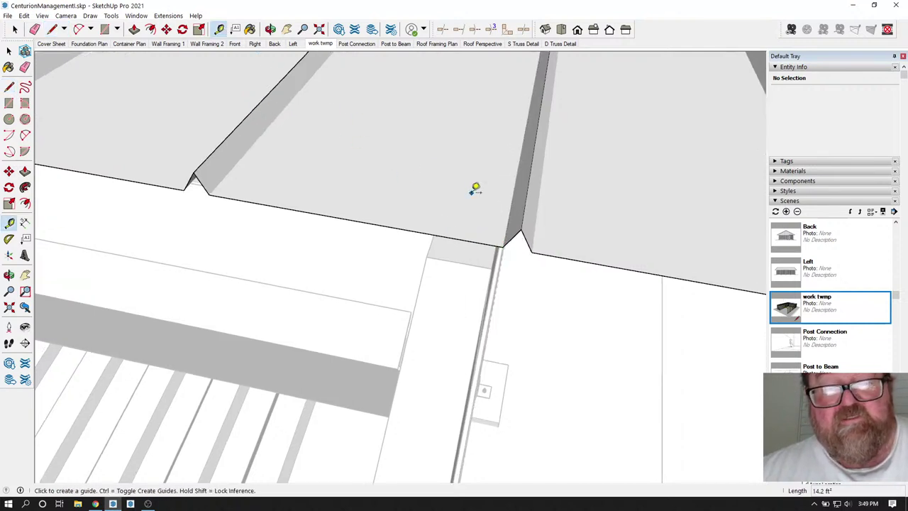
{"action": "left_click", "coordinate": [521, 238]}
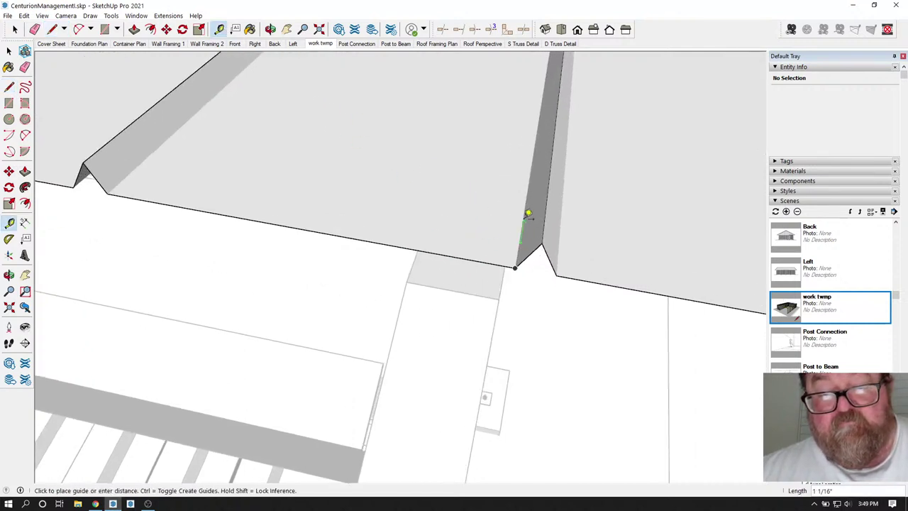
{"action": "left_click", "coordinate": [525, 218]}
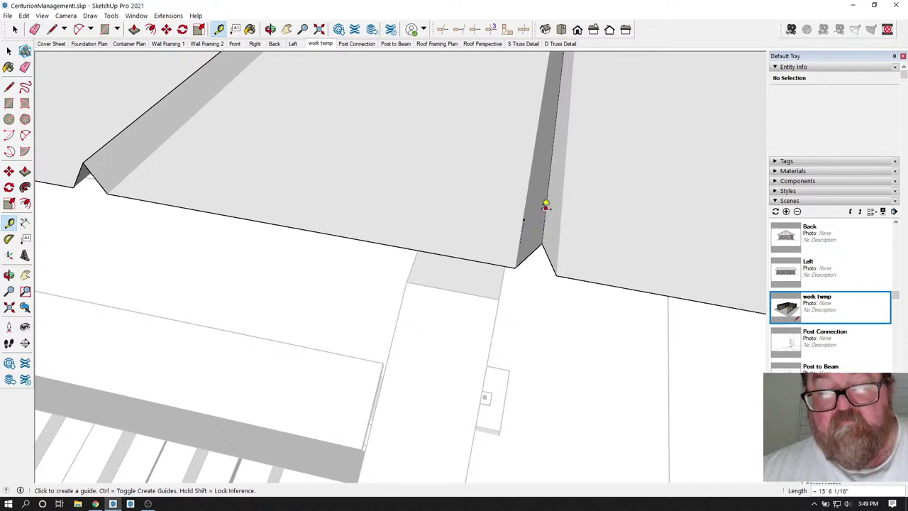
Draw a vertical reference line from the end rafter's outer top corner up past the roof panel.
{"action": "left_click", "coordinate": [270, 29]}
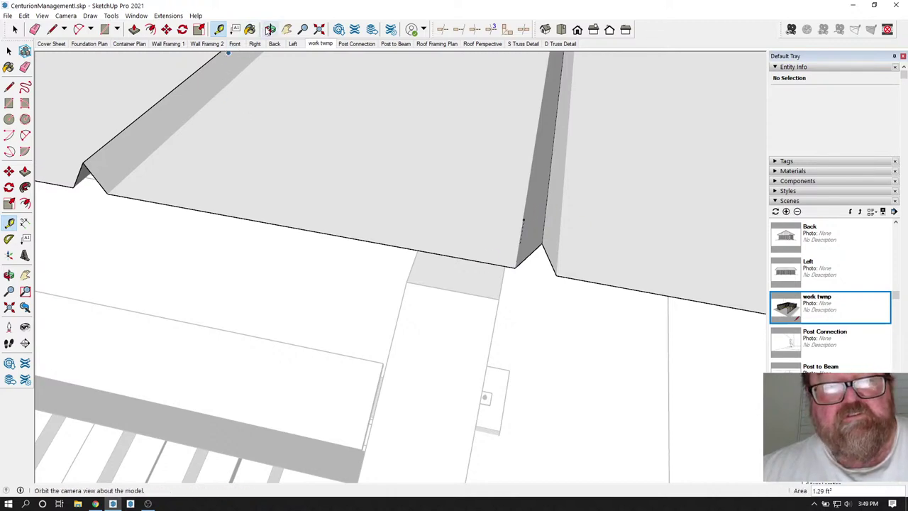
{"action": "left_click_drag", "start_coordinate": [511, 234], "coordinate": [395, 174]}
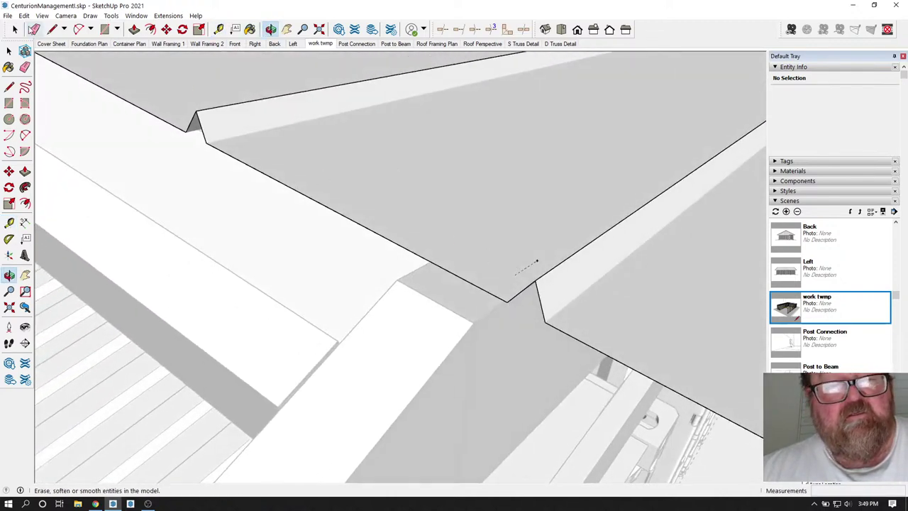
{"action": "left_click", "coordinate": [52, 29]}
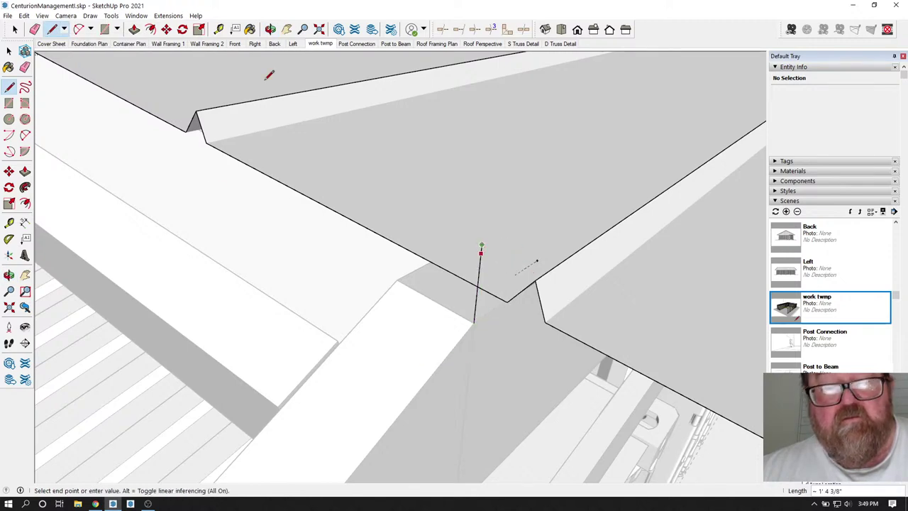
Place a guide parallel to the rib's ridge line where the vertical reference line meets the panel's eave edge.
{"action": "left_click", "coordinate": [271, 29]}
{"action": "left_click_drag", "start_coordinate": [497, 234], "coordinate": [529, 405]}
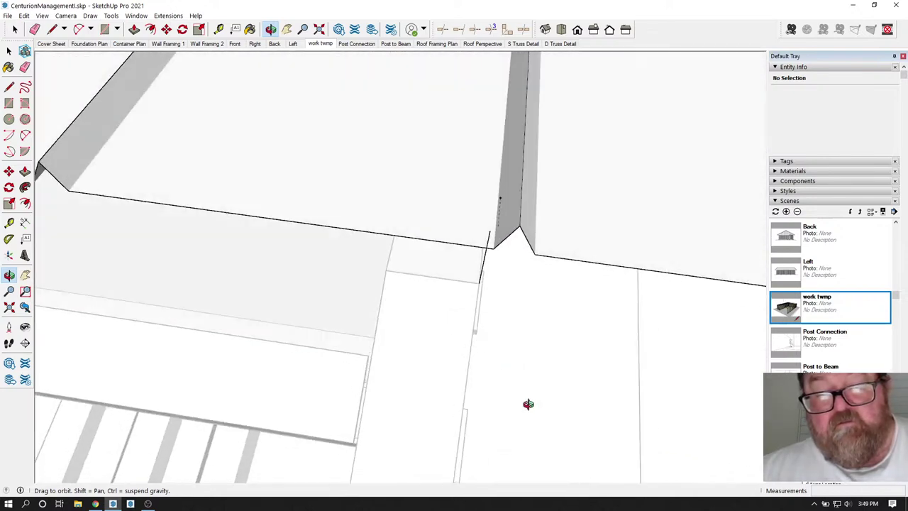
{"action": "left_click", "coordinate": [219, 29]}
{"action": "scroll", "coordinate": [476, 193], "scroll_direction": "up", "scroll_amount": 2}
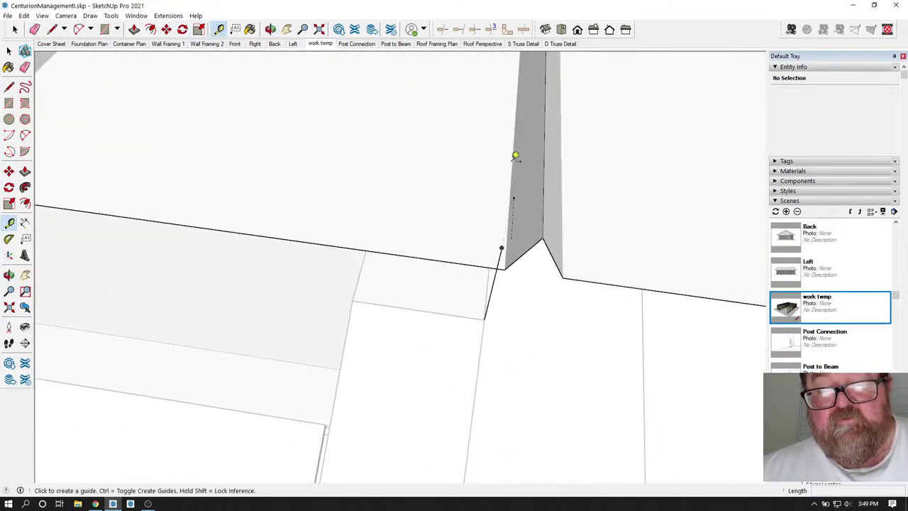
{"action": "left_click", "coordinate": [545, 126]}
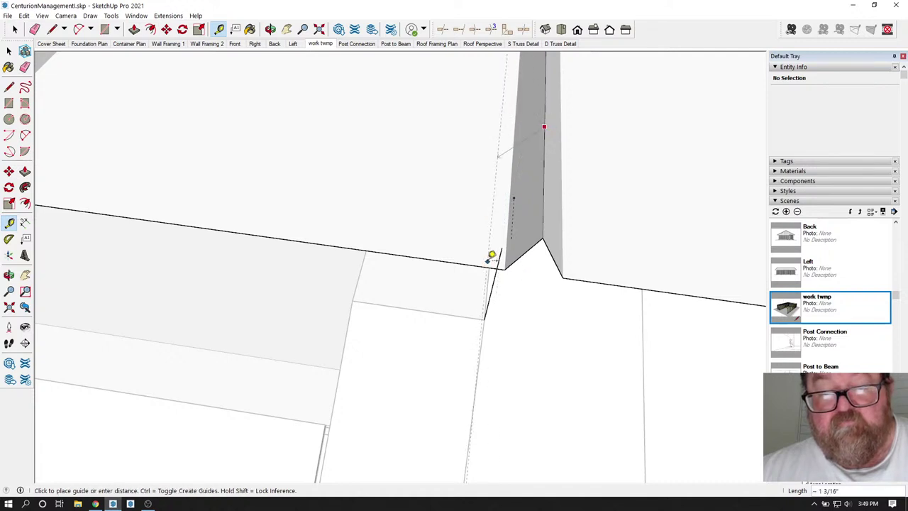
{"action": "left_click", "coordinate": [491, 258]}
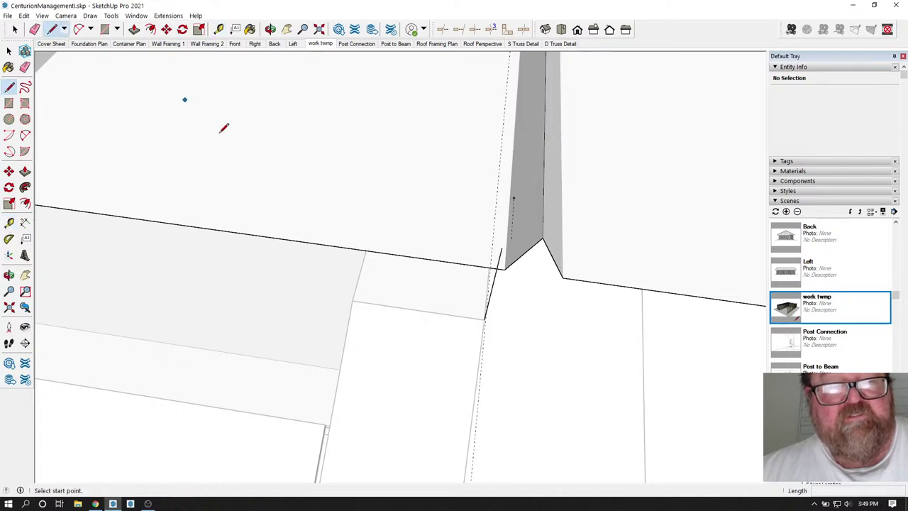
Draw a cut line across the end panel along the guide, from its eave edge to its ridge edge.
{"action": "middle_click_drag", "start_coordinate": [224, 127], "coordinate": [237, 158]}
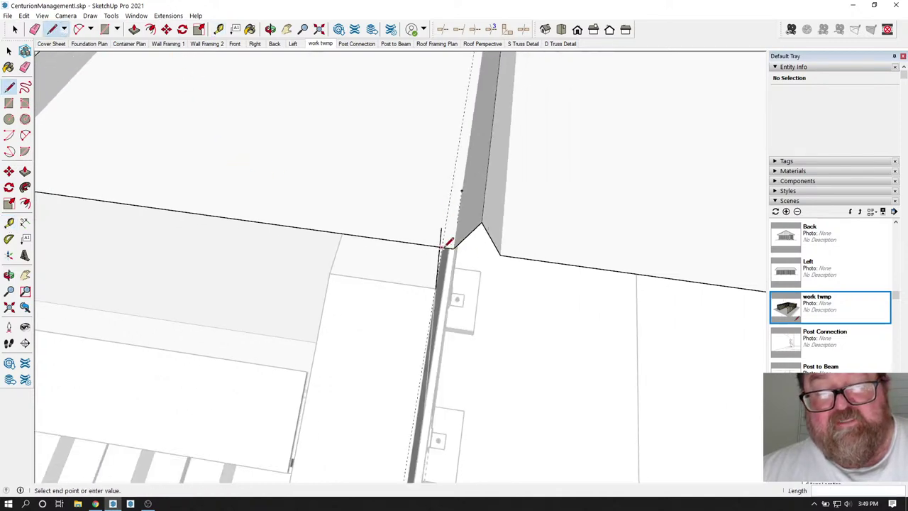
{"action": "scroll", "coordinate": [305, 362], "scroll_direction": "down", "scroll_amount": 12}
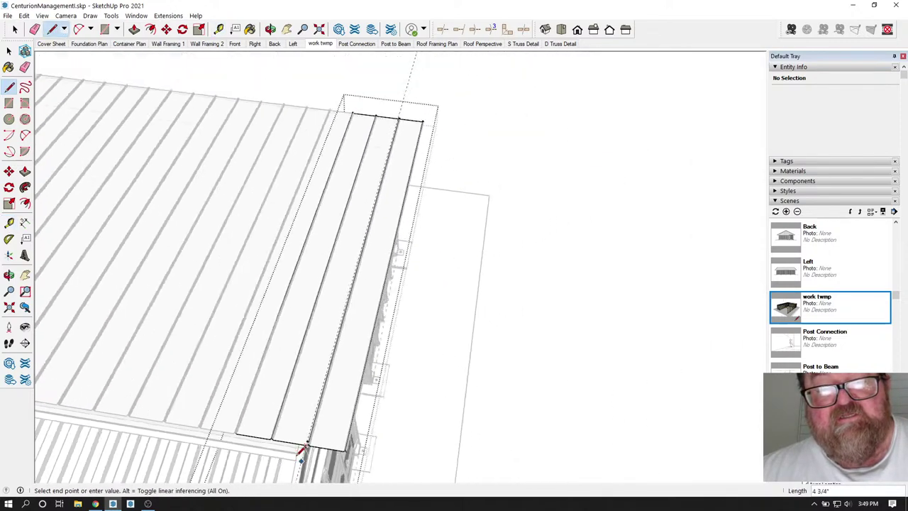
{"action": "scroll", "coordinate": [376, 138], "scroll_direction": "up", "scroll_amount": 8}
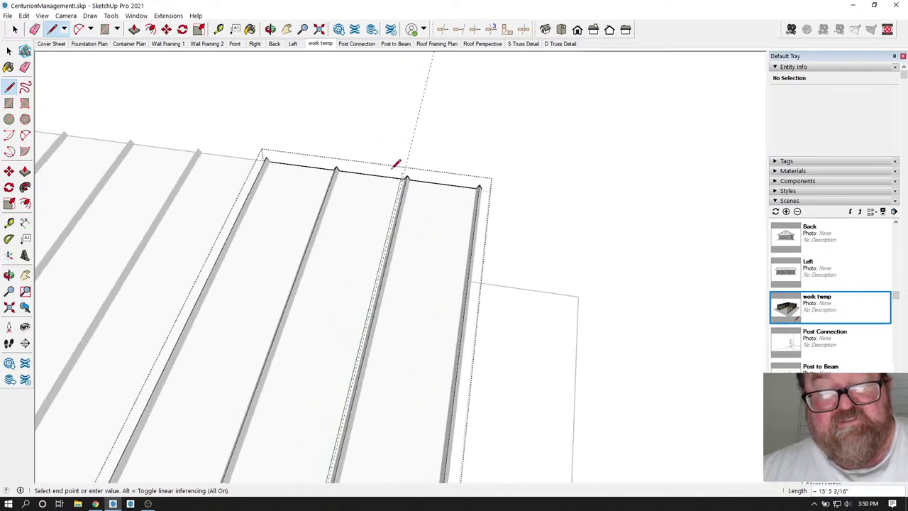
{"action": "scroll", "coordinate": [397, 163], "scroll_direction": "up", "scroll_amount": 8}
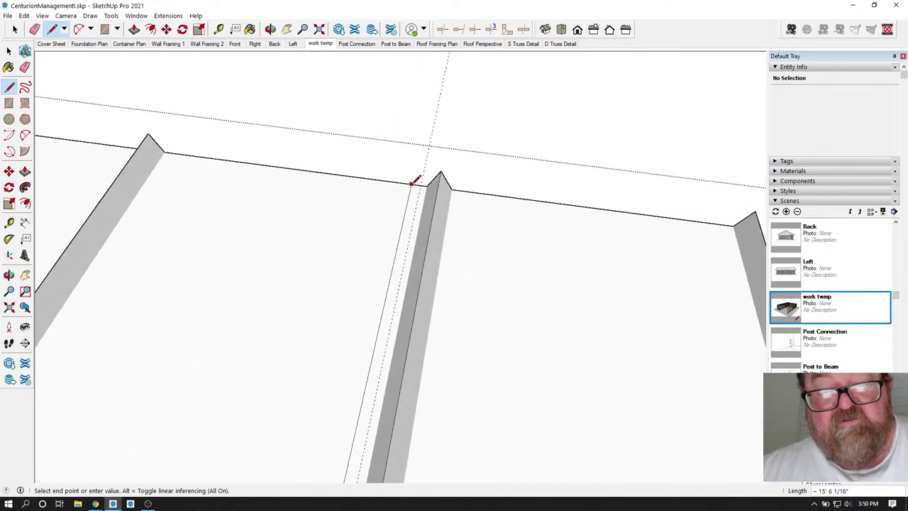
{"action": "scroll", "coordinate": [366, 181], "scroll_direction": "down", "scroll_amount": 2}
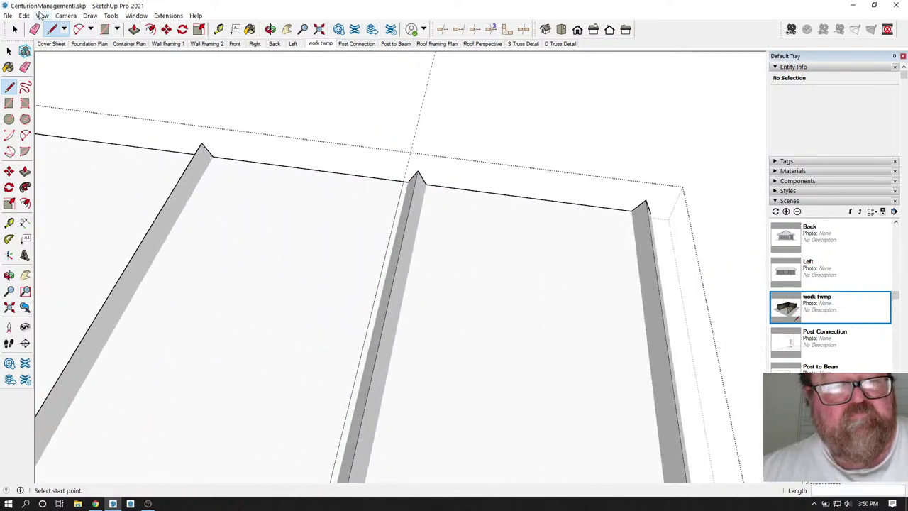
Erase the ribs and faces of the end panel beyond the cut line.
{"action": "left_click", "coordinate": [34, 29]}
{"action": "mouse_move", "coordinate": [630, 200]}
{"action": "left_mouse_down"}
{"action": "mouse_move", "coordinate": [660, 219]}
{"action": "mouse_move", "coordinate": [618, 234]}
{"action": "left_mouse_up"}
{"action": "mouse_move", "coordinate": [433, 190]}
{"action": "left_mouse_down"}
{"action": "mouse_move", "coordinate": [415, 162]}
{"action": "mouse_move", "coordinate": [416, 182]}
{"action": "left_mouse_up"}
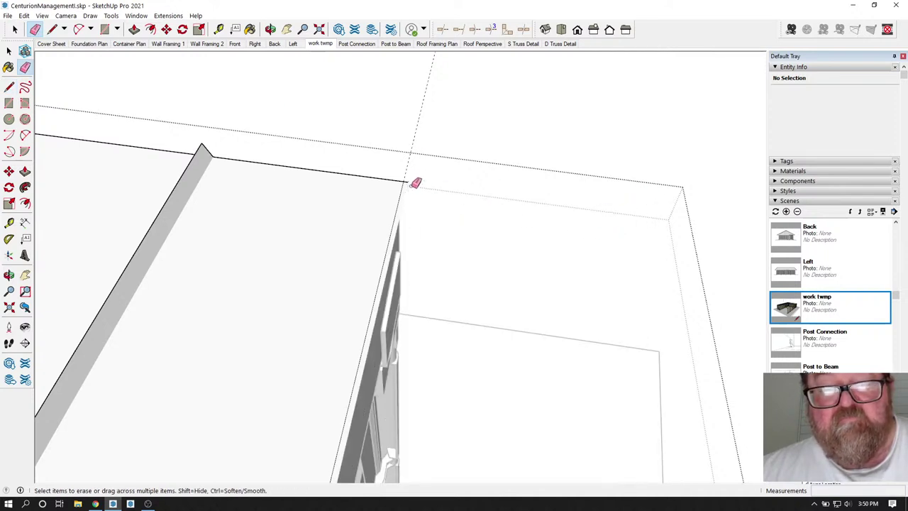
{"action": "scroll", "coordinate": [513, 121], "scroll_direction": "down", "scroll_amount": 4}
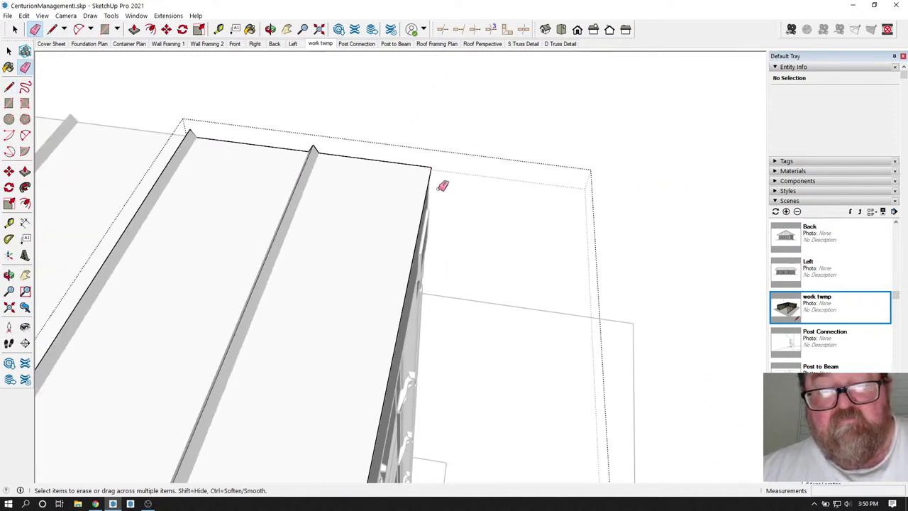
Erase the leftover profile edges beyond the cut at the eave, together with the vertical reference line.
{"action": "left_click", "coordinate": [272, 29]}
{"action": "left_click_drag", "start_coordinate": [539, 220], "coordinate": [372, 211]}
{"action": "scroll", "coordinate": [318, 334], "scroll_direction": "up", "scroll_amount": 3}
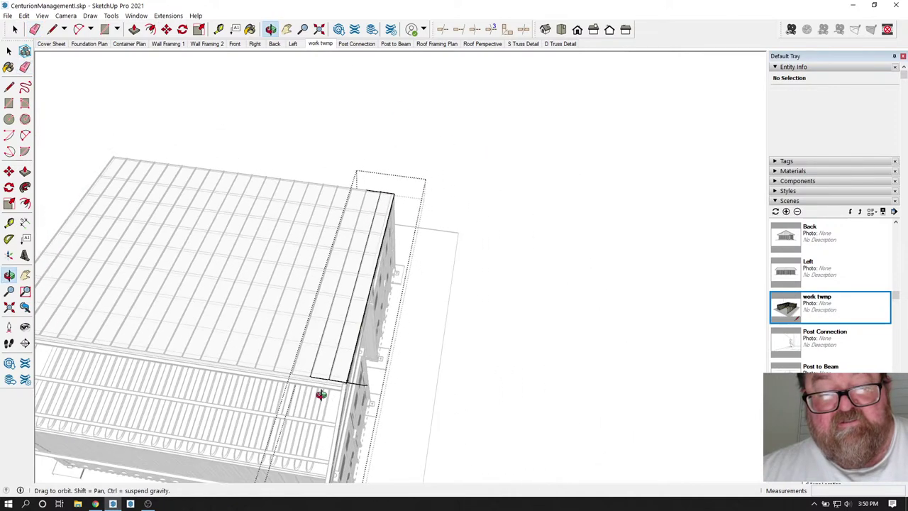
{"action": "scroll", "coordinate": [345, 377], "scroll_direction": "up", "scroll_amount": 5}
{"action": "scroll", "coordinate": [359, 341], "scroll_direction": "up", "scroll_amount": 4}
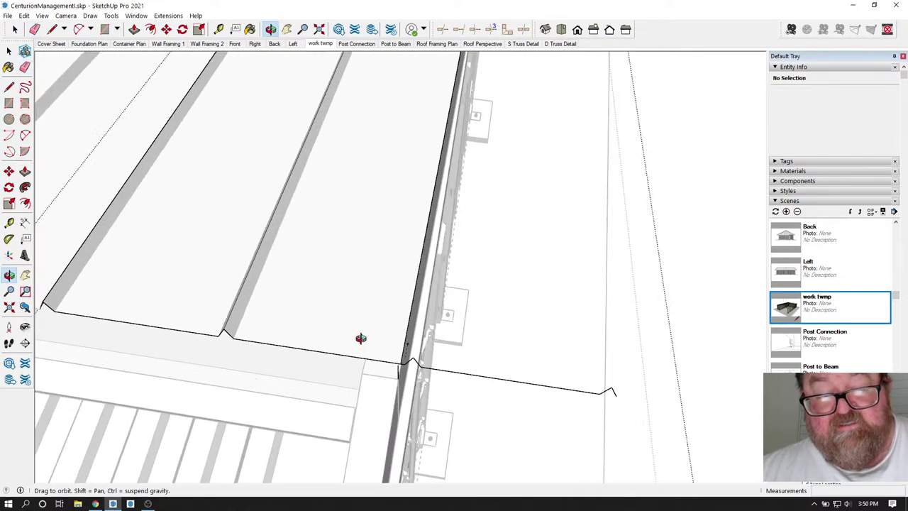
{"action": "left_click_drag", "start_coordinate": [406, 263], "coordinate": [545, 225]}
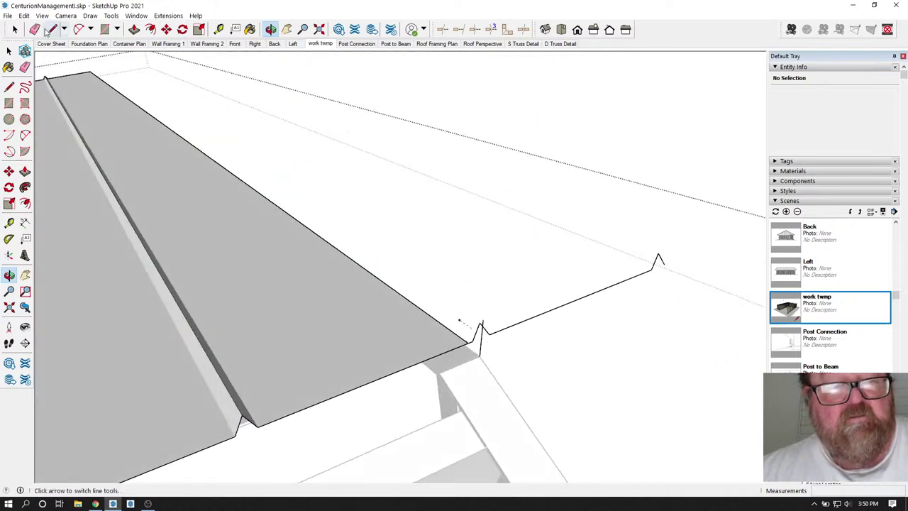
{"action": "left_click", "coordinate": [36, 29]}
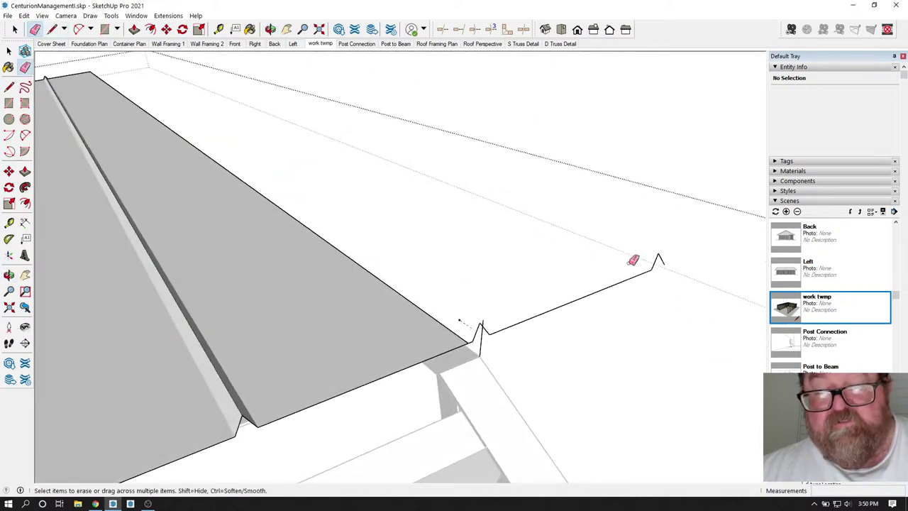
{"action": "left_click", "coordinate": [493, 329]}
{"action": "scroll", "coordinate": [487, 334], "scroll_direction": "up", "scroll_amount": 2}
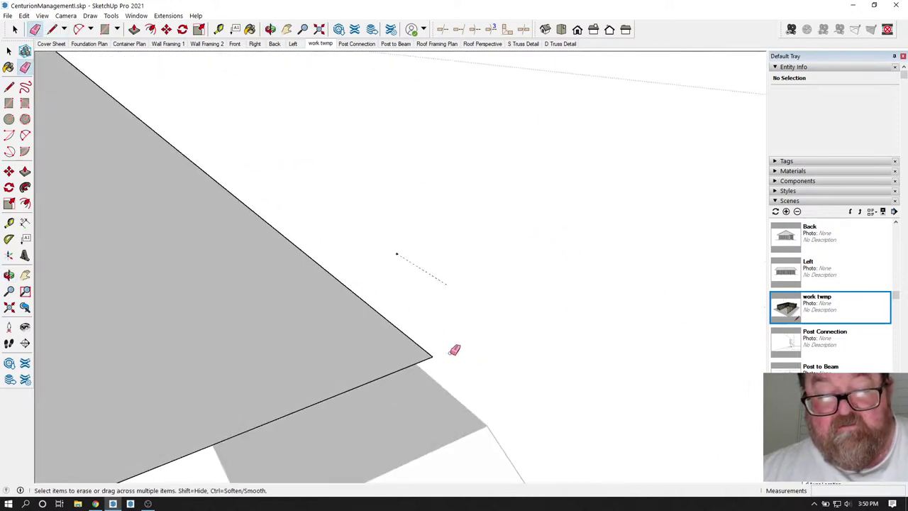
Move the end panel's cut edge outward along the red axis to line up with the end rafter's outer corner.
{"action": "left_click", "coordinate": [9, 275]}
{"action": "left_click_drag", "start_coordinate": [260, 277], "coordinate": [78, 282]}
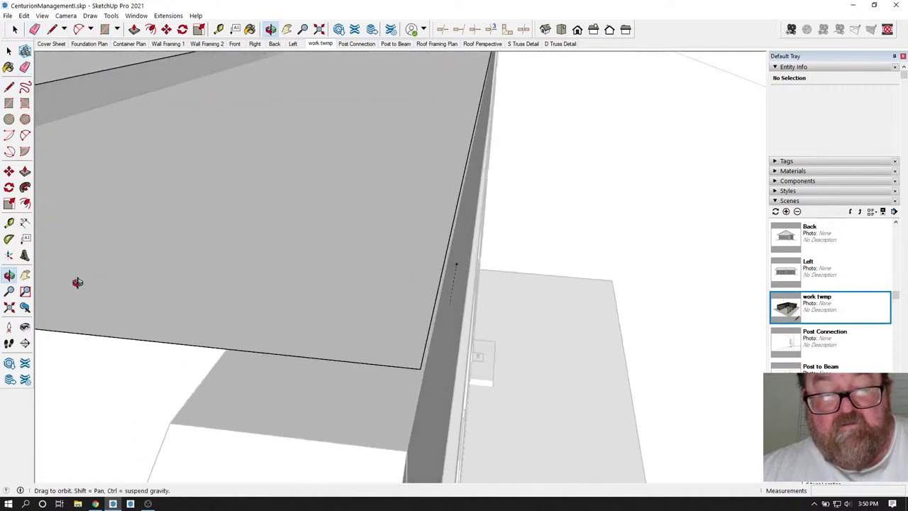
{"action": "left_click_drag", "start_coordinate": [196, 264], "coordinate": [199, 238]}
{"action": "left_click", "coordinate": [9, 50]}
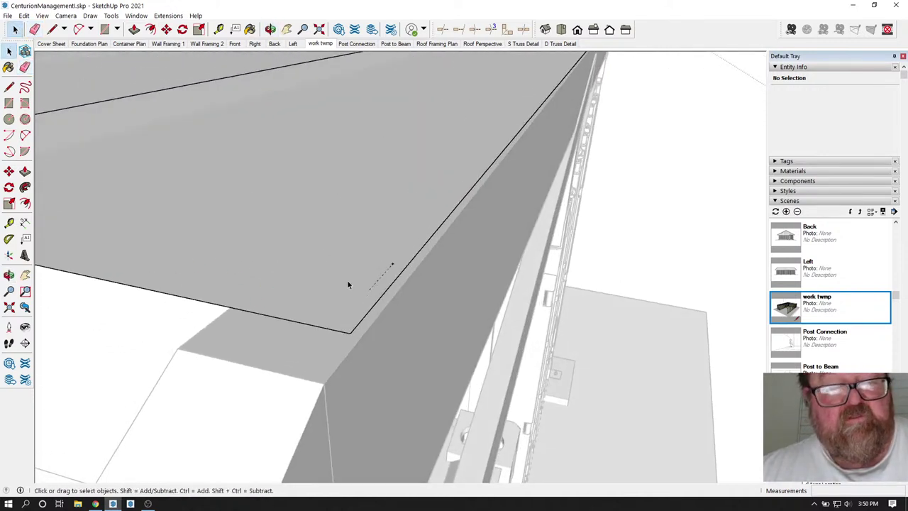
{"action": "left_click", "coordinate": [166, 29]}
{"action": "left_click", "coordinate": [348, 332]}
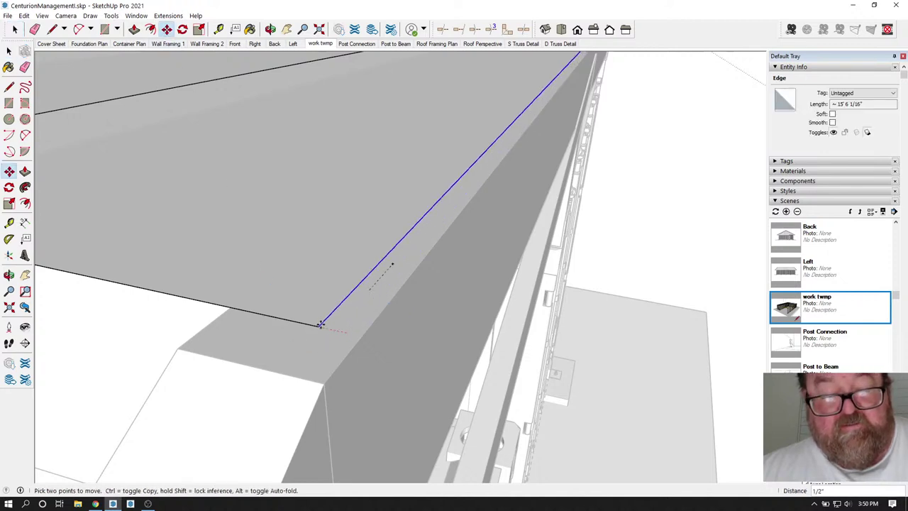
{"action": "key", "text": "Right"}
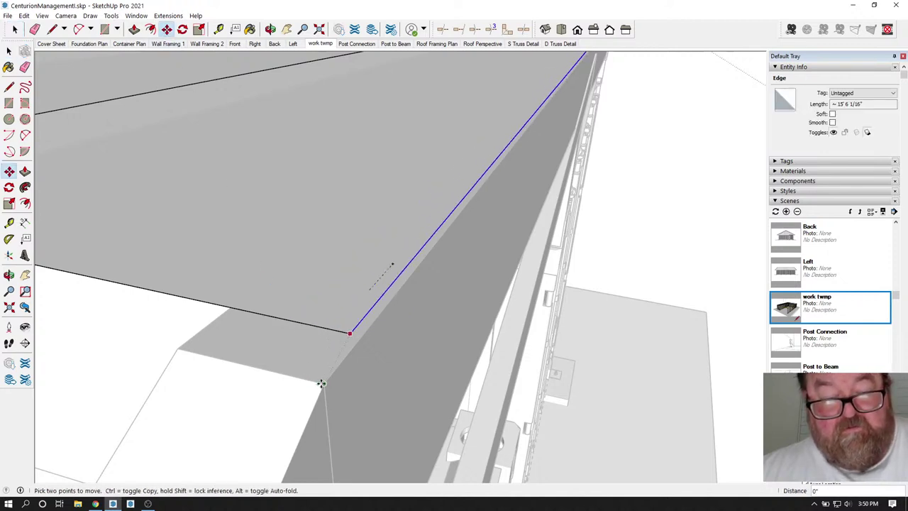
{"action": "left_click", "coordinate": [323, 383]}
{"action": "middle_click_drag", "start_coordinate": [174, 345], "coordinate": [401, 366]}
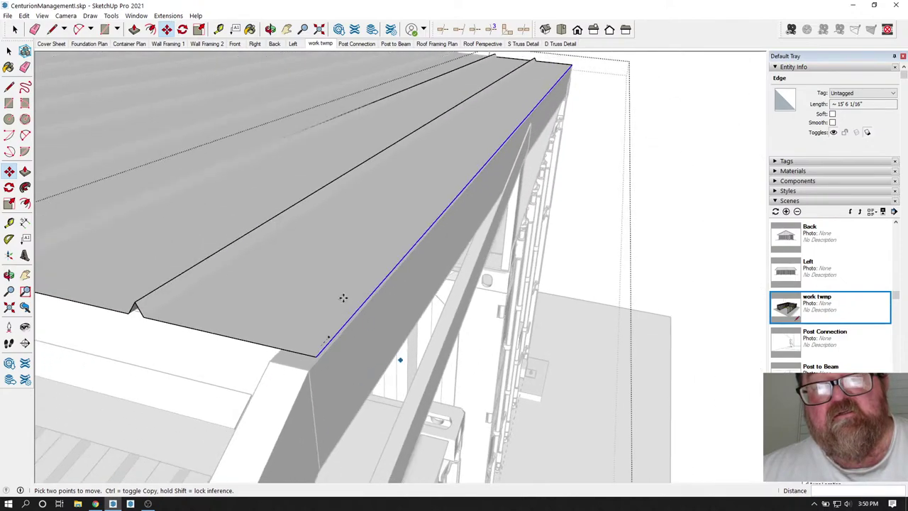
Finish editing the end panel component and check the covered roof slope from both ends.
{"action": "left_click", "coordinate": [271, 29]}
{"action": "left_click_drag", "start_coordinate": [397, 270], "coordinate": [229, 176]}
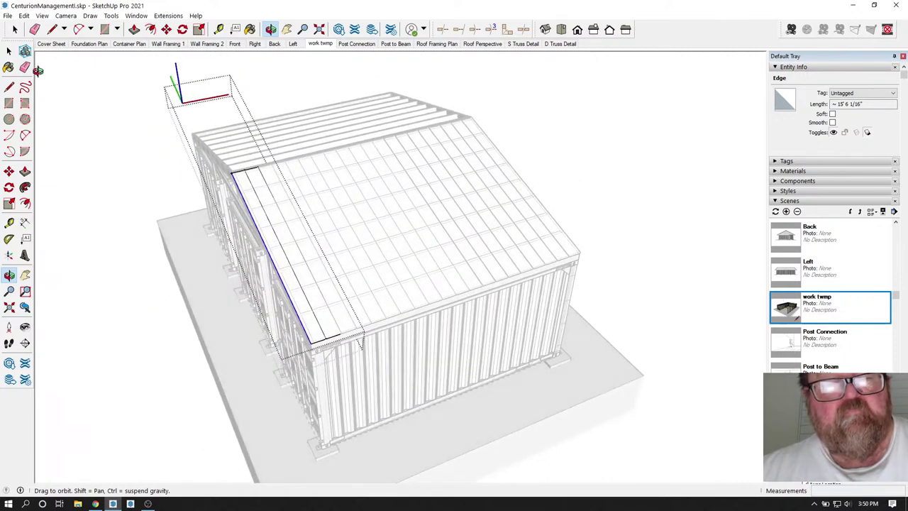
{"action": "left_click", "coordinate": [13, 31]}
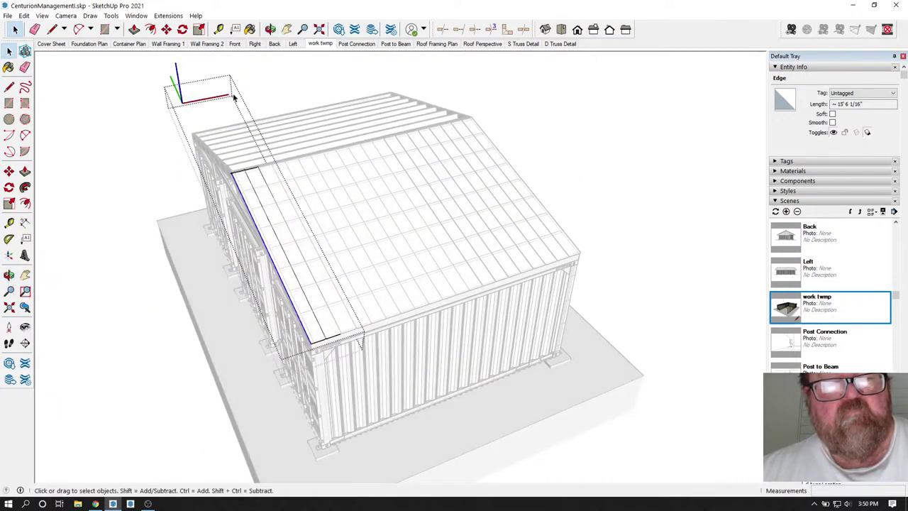
{"action": "left_click", "coordinate": [138, 72]}
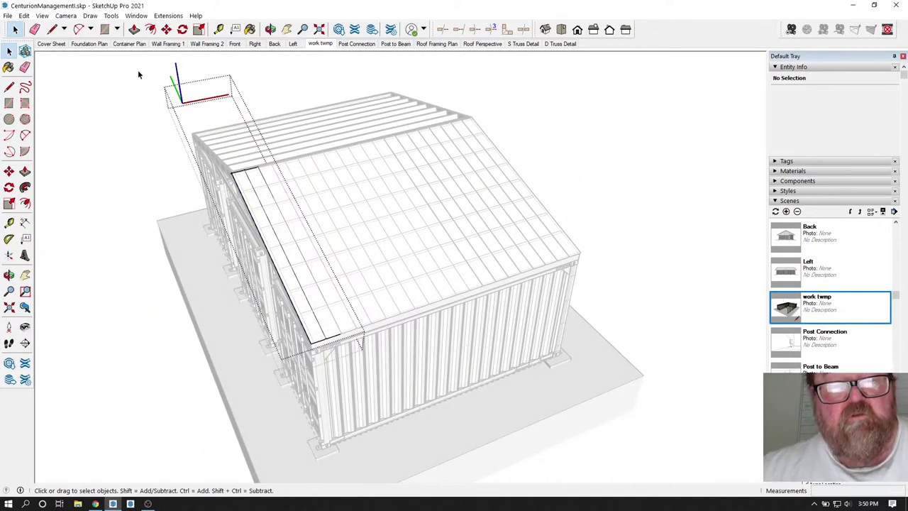
{"action": "scroll", "coordinate": [354, 177], "scroll_direction": "up", "scroll_amount": 5}
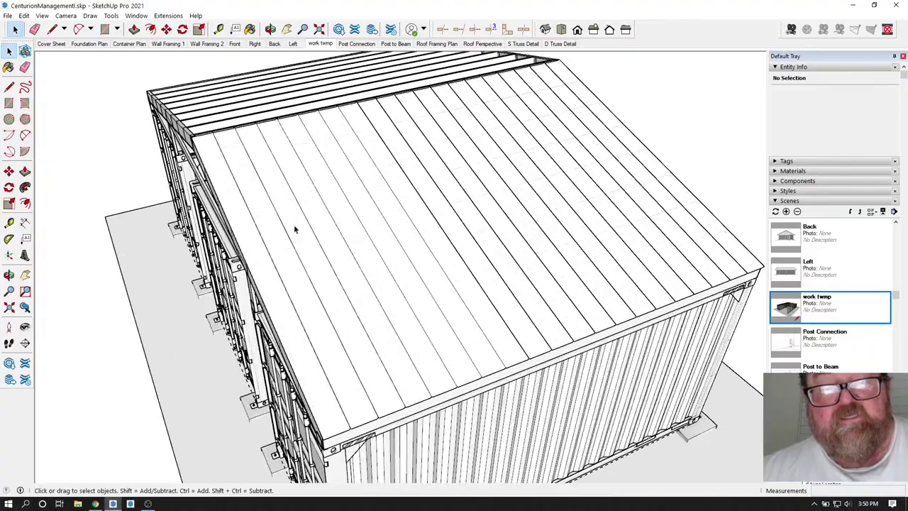
{"action": "left_click", "coordinate": [270, 29]}
{"action": "left_click_drag", "start_coordinate": [385, 118], "coordinate": [152, 290]}
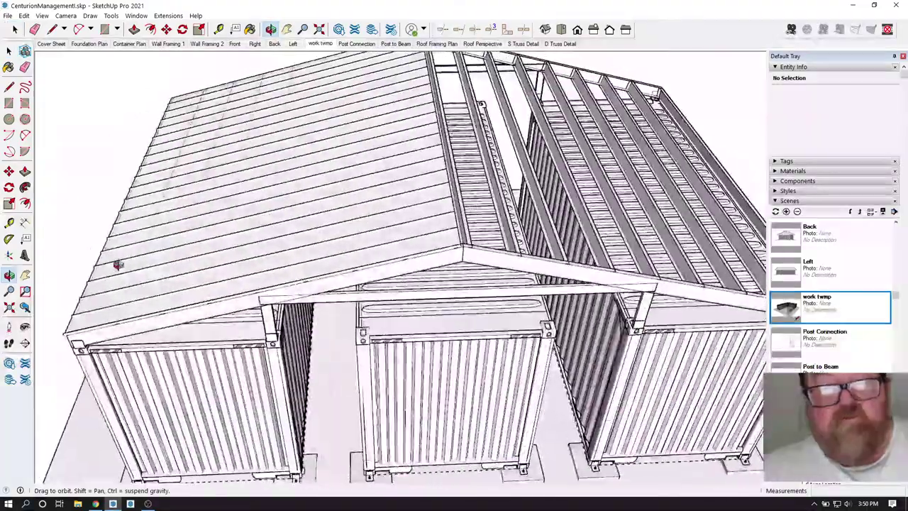
{"action": "left_click_drag", "start_coordinate": [118, 264], "coordinate": [443, 273]}
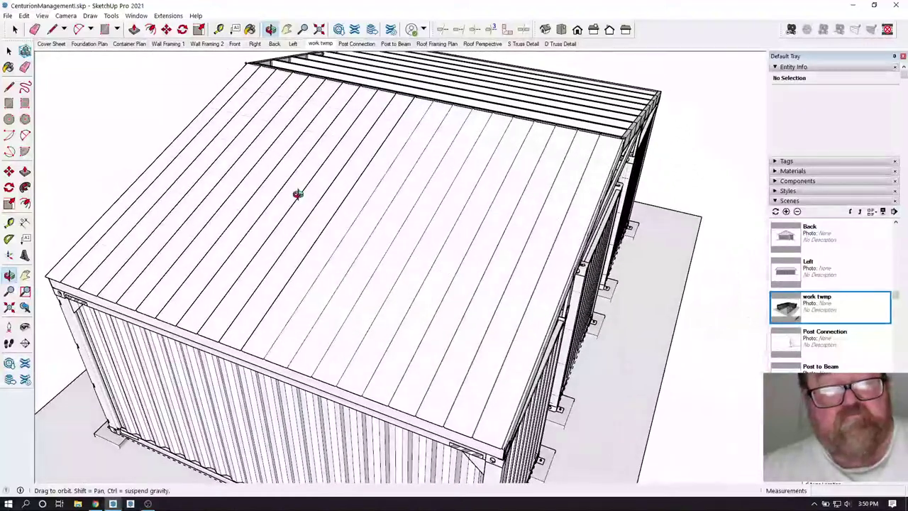
Copy all seven roof panels about 32' 5" along the red axis, past the uncovered slope to clear space beside the building.
{"action": "left_click", "coordinate": [14, 29]}
{"action": "left_click", "coordinate": [210, 120]}
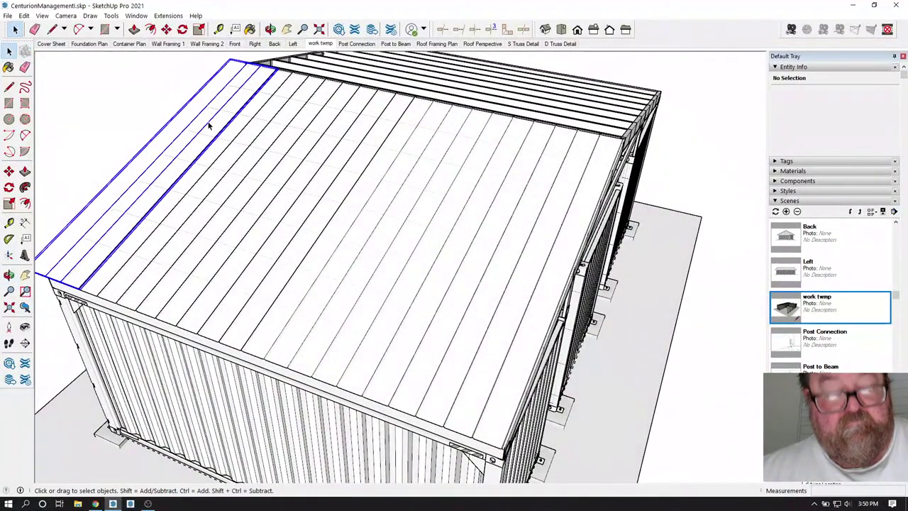
{"action": "left_click", "coordinate": [291, 149], "text": "shift"}
{"action": "left_click", "coordinate": [412, 196], "text": "shift"}
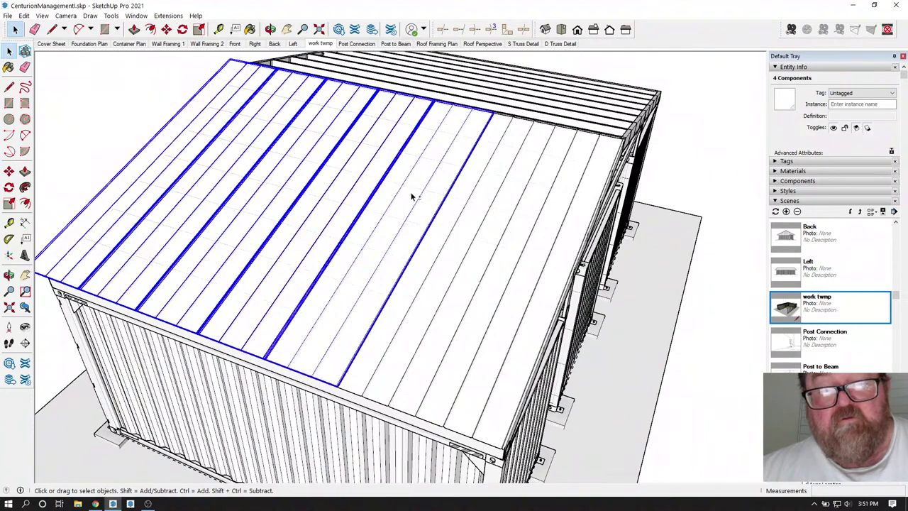
{"action": "left_click", "coordinate": [471, 209], "text": "shift"}
{"action": "left_click", "coordinate": [538, 239], "text": "shift"}
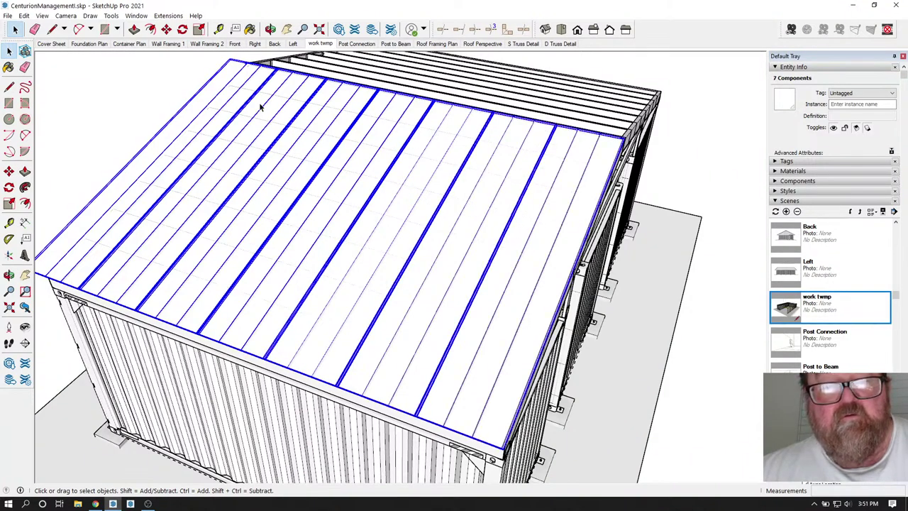
{"action": "left_click", "coordinate": [271, 29]}
{"action": "left_click_drag", "start_coordinate": [330, 219], "coordinate": [462, 324]}
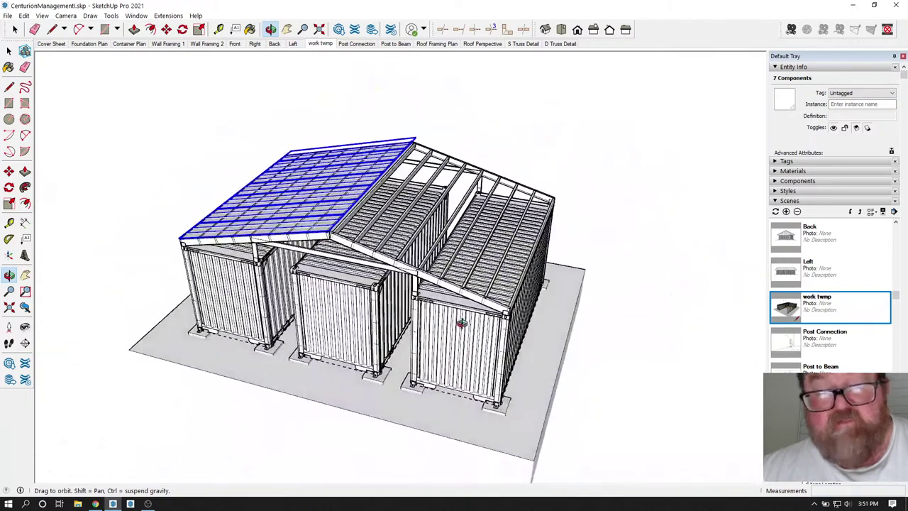
{"action": "left_click", "coordinate": [166, 29]}
{"action": "scroll", "coordinate": [242, 365], "scroll_direction": "down", "scroll_amount": 1}
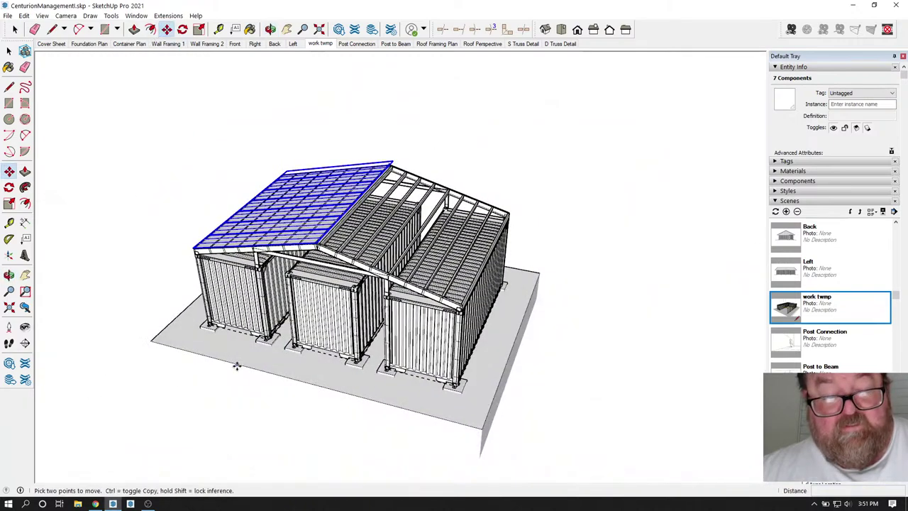
{"action": "left_click", "coordinate": [239, 365]}
{"action": "key", "text": "ctrl"}
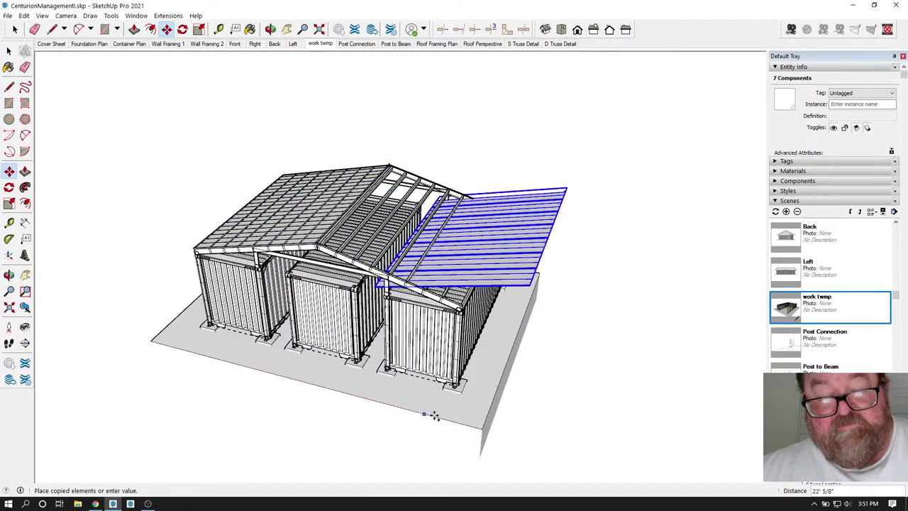
{"action": "left_click", "coordinate": [523, 444]}
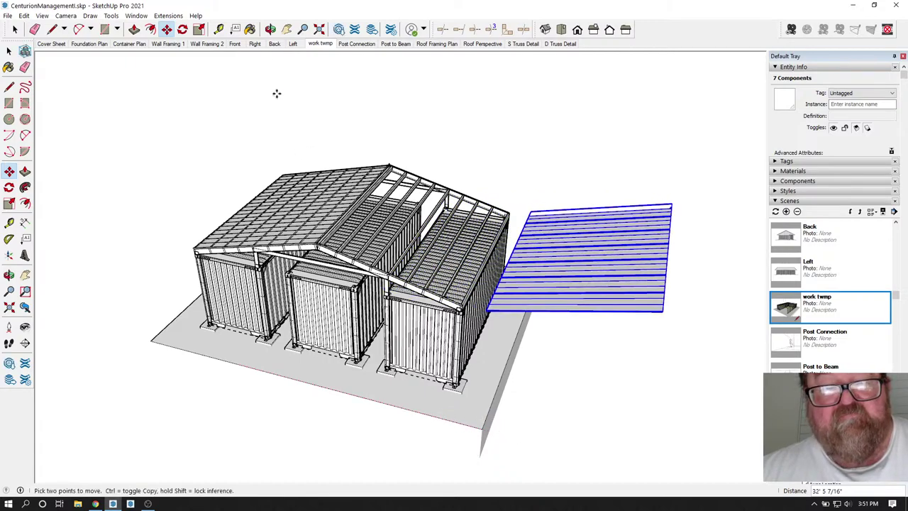
Mirror the seven copied panels by scaling them by -1 along the red axis.
{"action": "left_click", "coordinate": [270, 29]}
{"action": "left_click_drag", "start_coordinate": [287, 256], "coordinate": [645, 226]}
{"action": "scroll", "coordinate": [291, 287], "scroll_direction": "up", "scroll_amount": 5}
{"action": "left_click_drag", "start_coordinate": [521, 250], "coordinate": [503, 188]}
{"action": "left_click_drag", "start_coordinate": [362, 199], "coordinate": [272, 107]}
{"action": "key", "text": "s"}
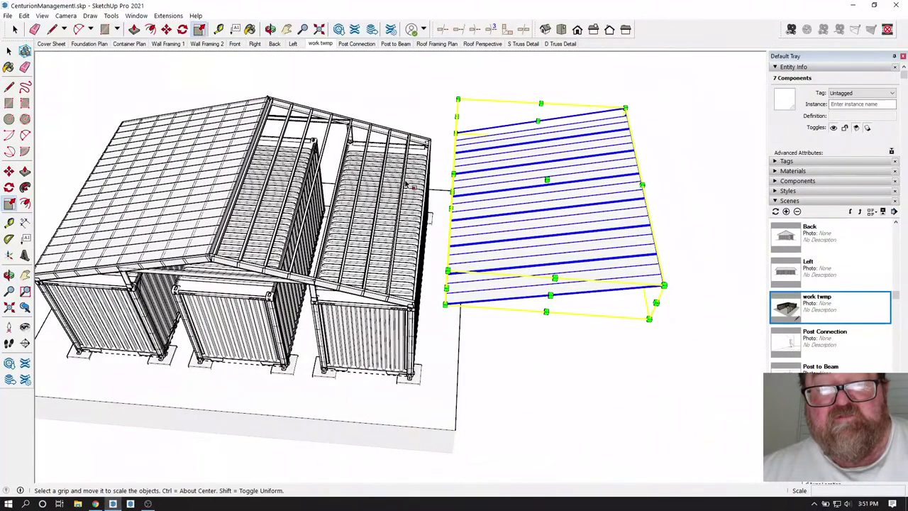
{"action": "left_click_drag", "start_coordinate": [636, 203], "coordinate": [720, 228]}
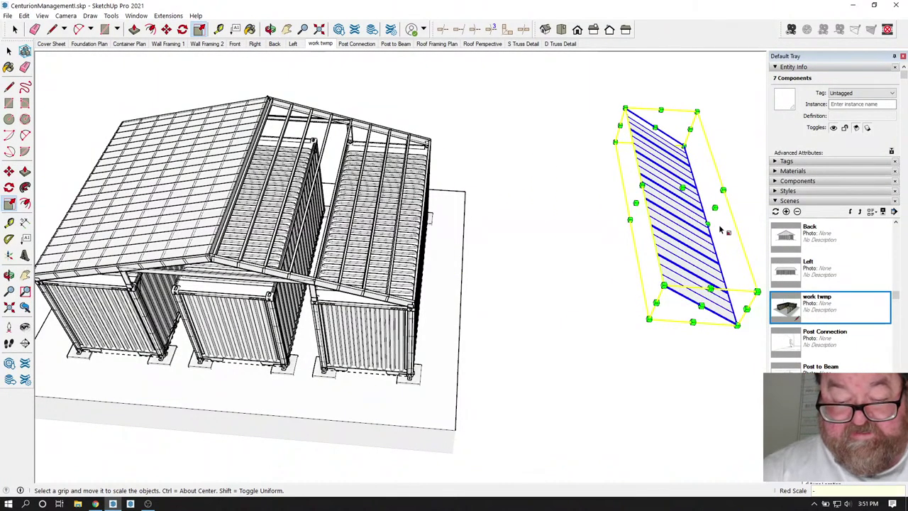
{"action": "key", "text": "Return"}
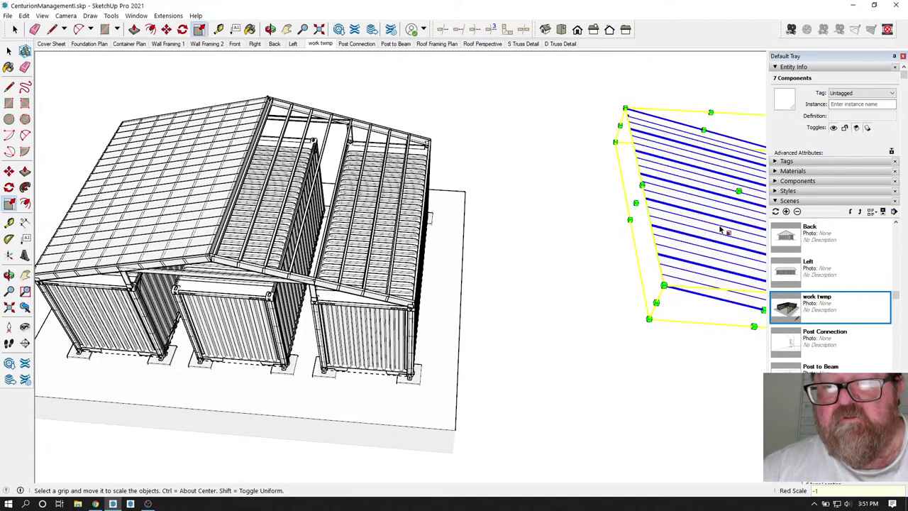
Move the mirrored panels back toward the building and along the red axis onto the uncovered roof slope, near the ridge.
{"action": "left_click", "coordinate": [166, 29]}
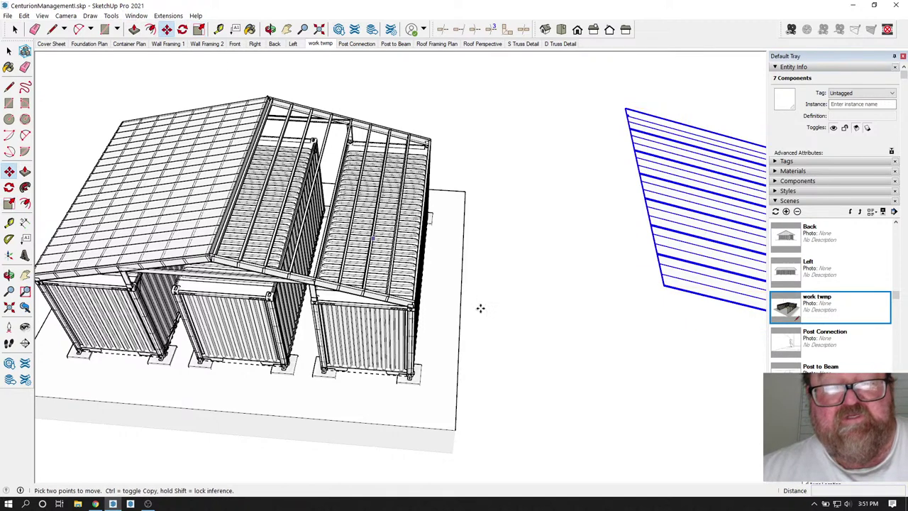
{"action": "left_click", "coordinate": [678, 366]}
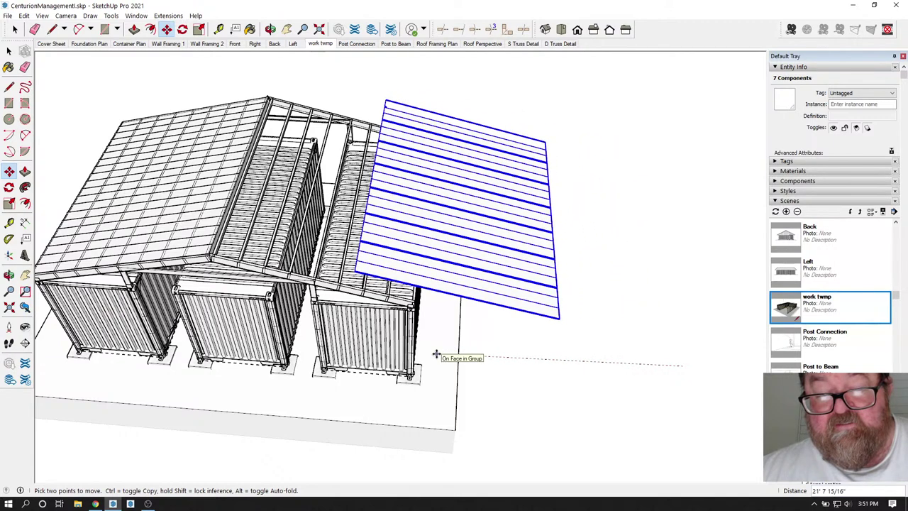
{"action": "left_click", "coordinate": [495, 350]}
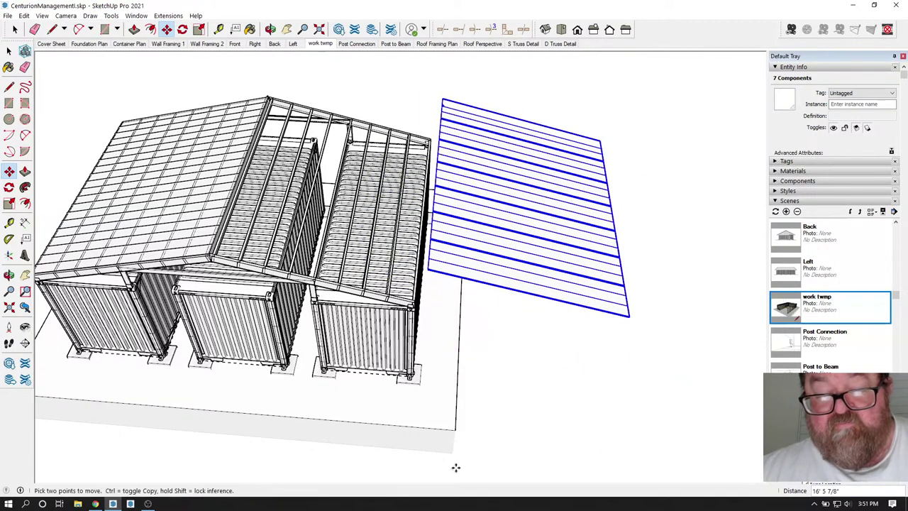
{"action": "left_click", "coordinate": [439, 466]}
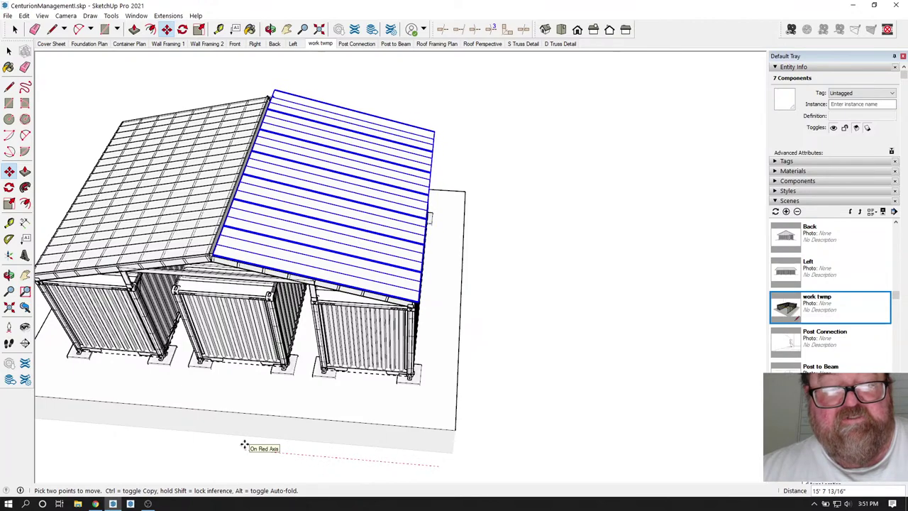
{"action": "left_click", "coordinate": [251, 447]}
Draw a 2-inch reference line along the red axis across the ridge, starting at the first slope's end panel's lower ridge corner.
{"action": "left_click", "coordinate": [271, 29]}
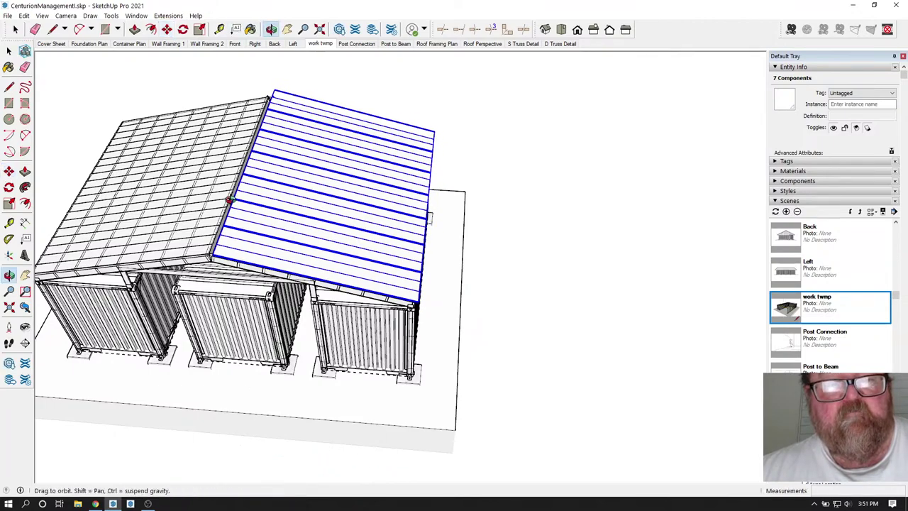
{"action": "scroll", "coordinate": [210, 256], "scroll_direction": "up", "scroll_amount": 3}
{"action": "scroll", "coordinate": [210, 255], "scroll_direction": "up", "scroll_amount": 6}
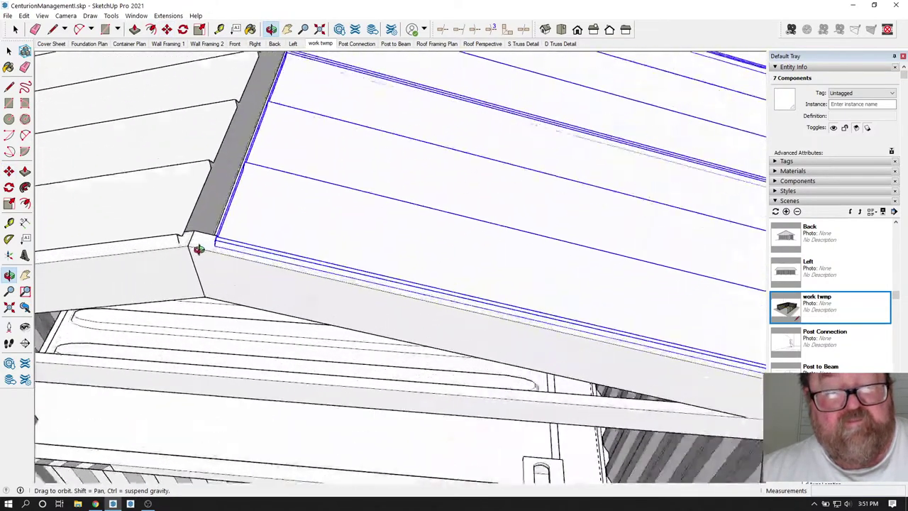
{"action": "left_click_drag", "start_coordinate": [200, 250], "coordinate": [237, 288]}
{"action": "left_click", "coordinate": [53, 29]}
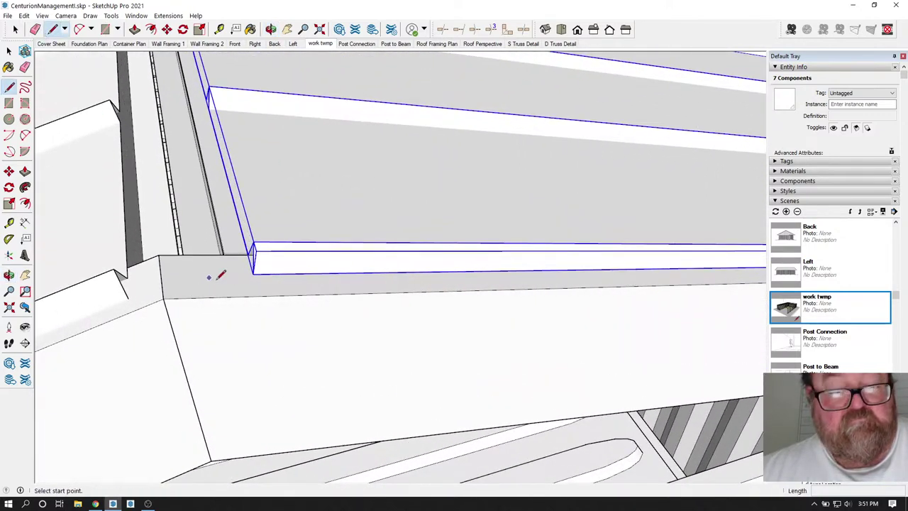
{"action": "left_click", "coordinate": [166, 29]}
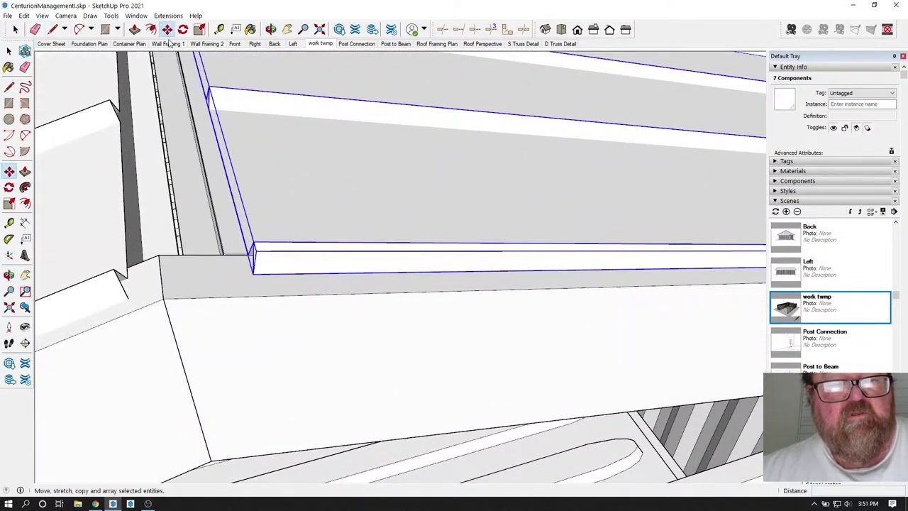
{"action": "scroll", "coordinate": [133, 301], "scroll_direction": "up", "scroll_amount": 3}
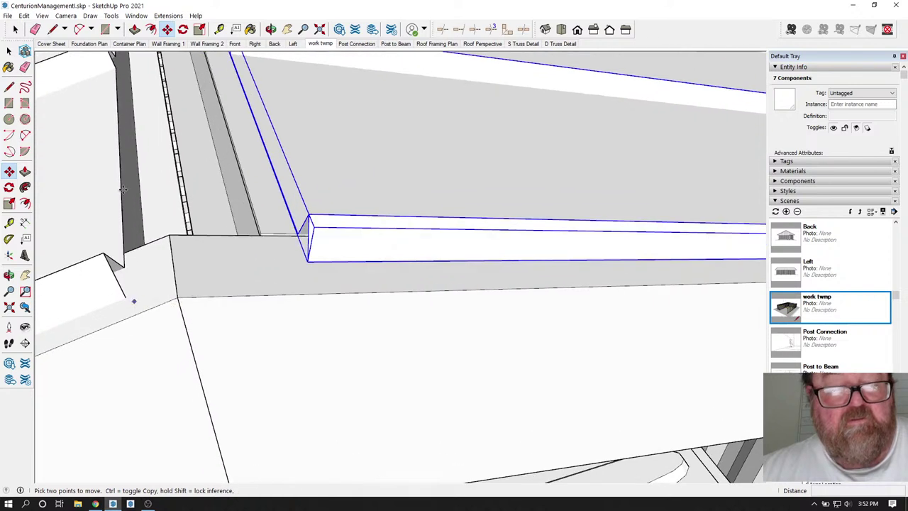
{"action": "key", "text": "l"}
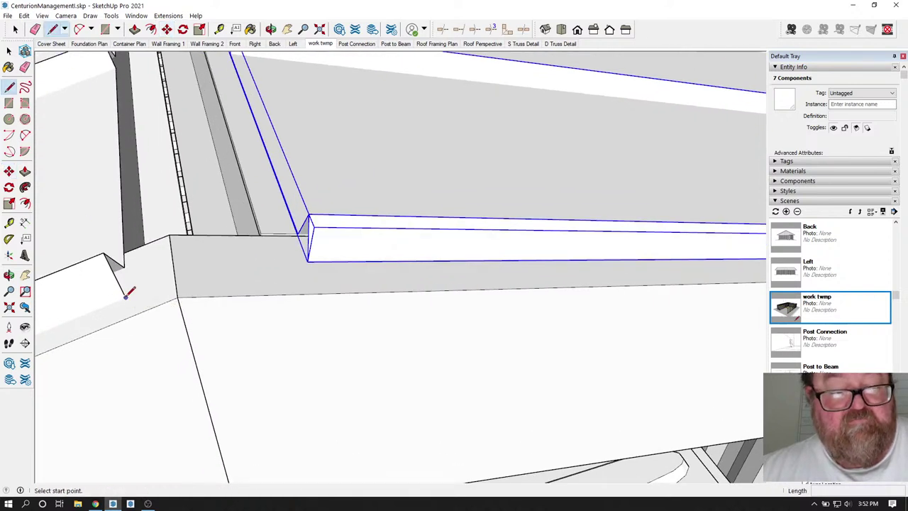
{"action": "left_click", "coordinate": [126, 296]}
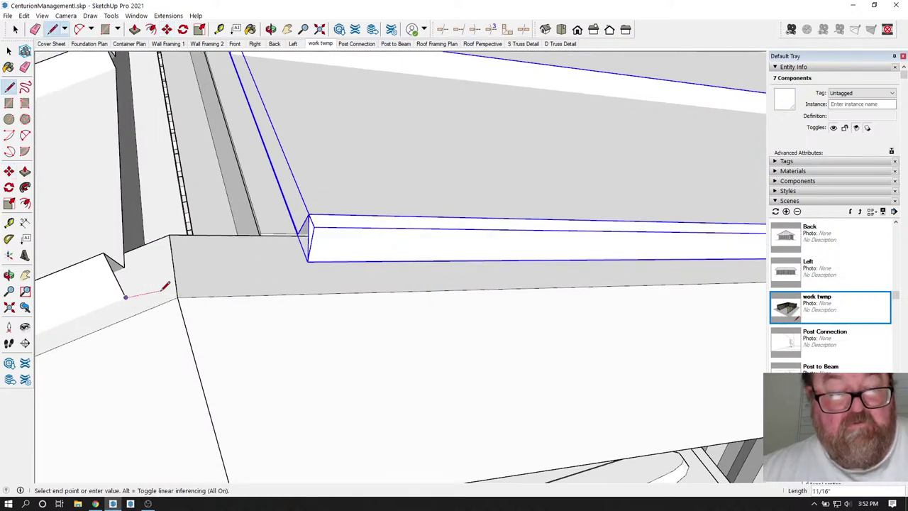
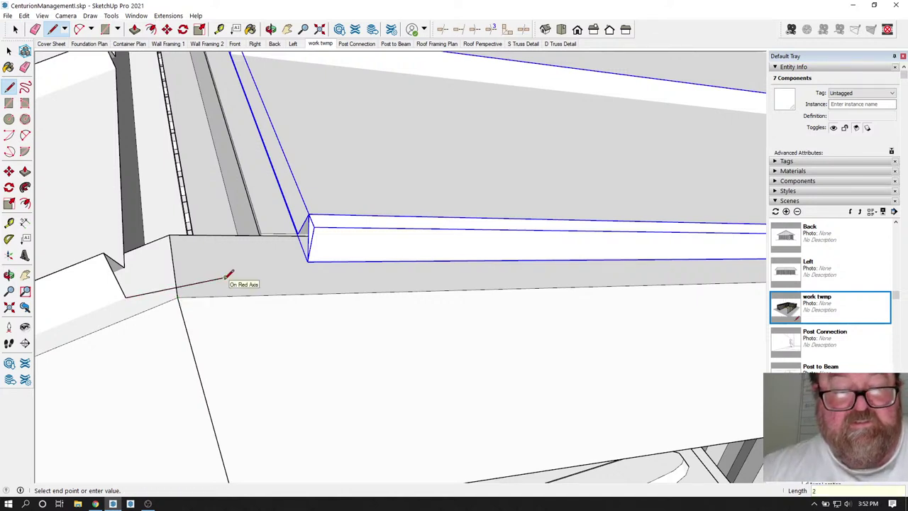
{"action": "key", "text": "Return"}
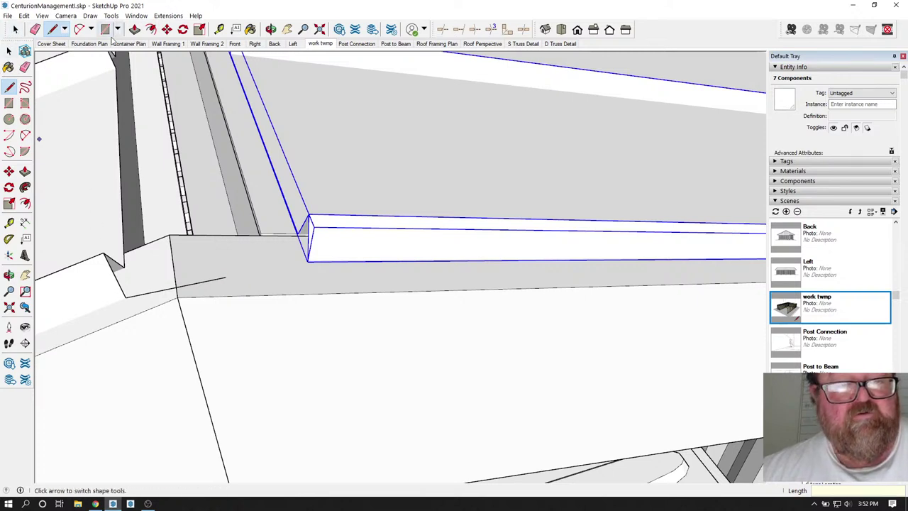
Move the seven mirrored roof panels from their end panel's lower ridge corner to the free end of the ridge reference line.
{"action": "left_click", "coordinate": [166, 29]}
{"action": "left_click", "coordinate": [309, 262]}
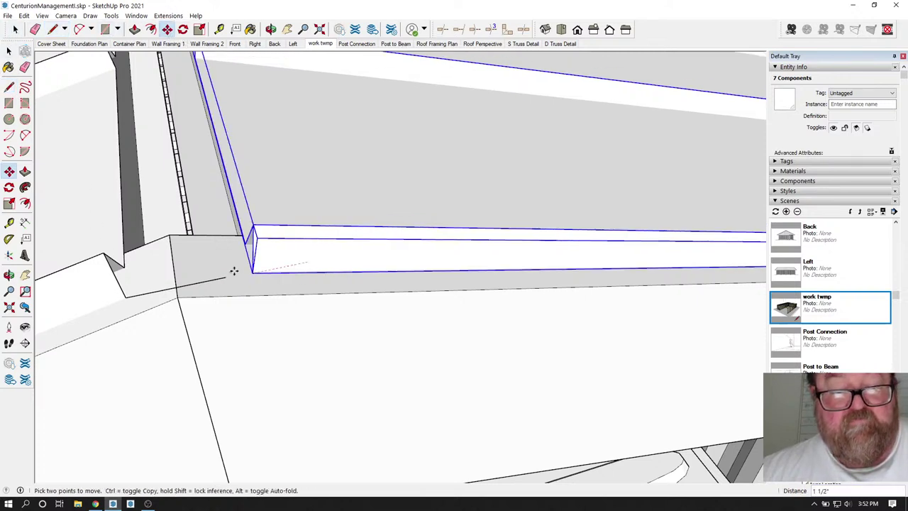
{"action": "left_click", "coordinate": [228, 278]}
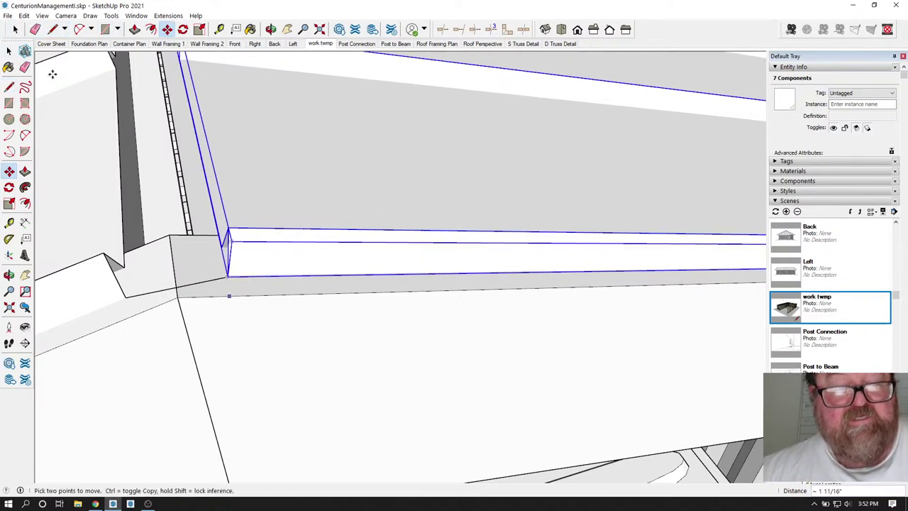
Delete the 2-inch reference line drawn across the ridge.
{"action": "key", "text": "space"}
{"action": "left_click", "coordinate": [189, 285]}
{"action": "left_click", "coordinate": [190, 285]}
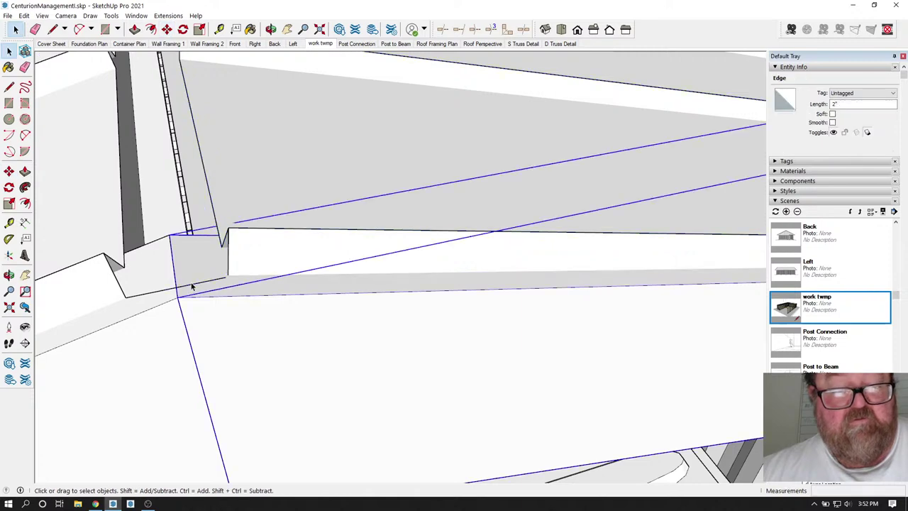
{"action": "left_click", "coordinate": [197, 287]}
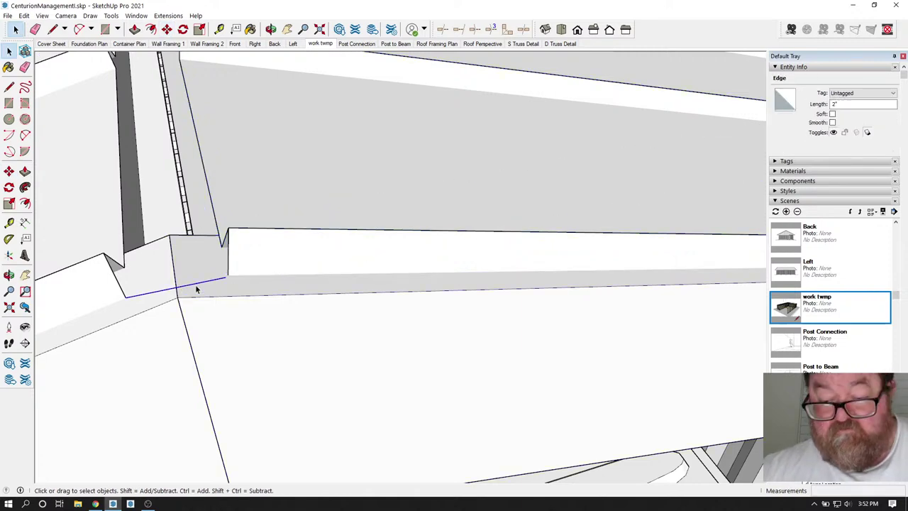
{"action": "key", "text": "ctrl+t"}
Examine the panelled roof and the container building from above, from both gable ends and from the sides.
{"action": "middle_click_drag", "start_coordinate": [373, 375], "coordinate": [428, 309]}
{"action": "scroll", "coordinate": [440, 296], "scroll_direction": "down", "scroll_amount": 3}
{"action": "scroll", "coordinate": [463, 340], "scroll_direction": "down", "scroll_amount": 2}
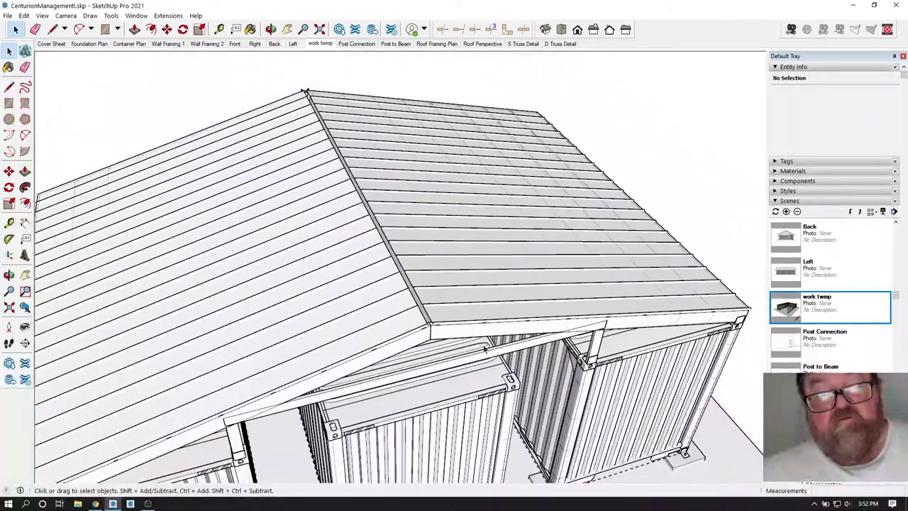
{"action": "scroll", "coordinate": [485, 347], "scroll_direction": "down", "scroll_amount": 2}
{"action": "left_click", "coordinate": [271, 30]}
{"action": "left_click_drag", "start_coordinate": [372, 301], "coordinate": [294, 183]}
{"action": "left_click_drag", "start_coordinate": [449, 227], "coordinate": [318, 206]}
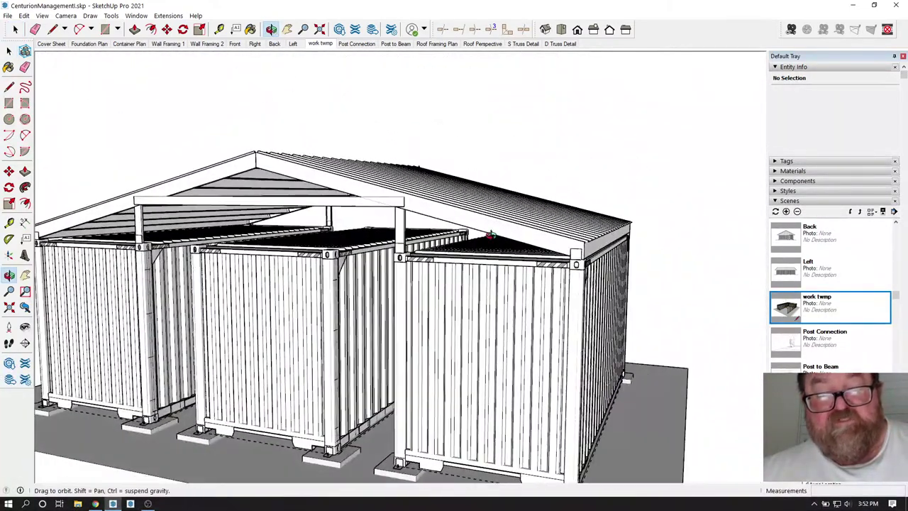
{"action": "left_click_drag", "start_coordinate": [490, 235], "coordinate": [420, 384]}
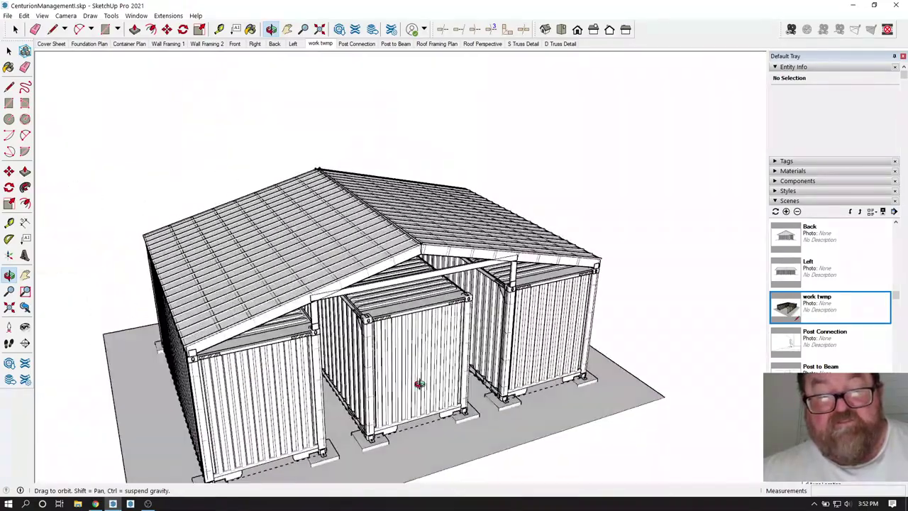
{"action": "left_click_drag", "start_coordinate": [185, 298], "coordinate": [709, 284]}
{"action": "left_click_drag", "start_coordinate": [341, 358], "coordinate": [490, 341]}
{"action": "scroll", "coordinate": [480, 344], "scroll_direction": "up", "scroll_amount": 5}
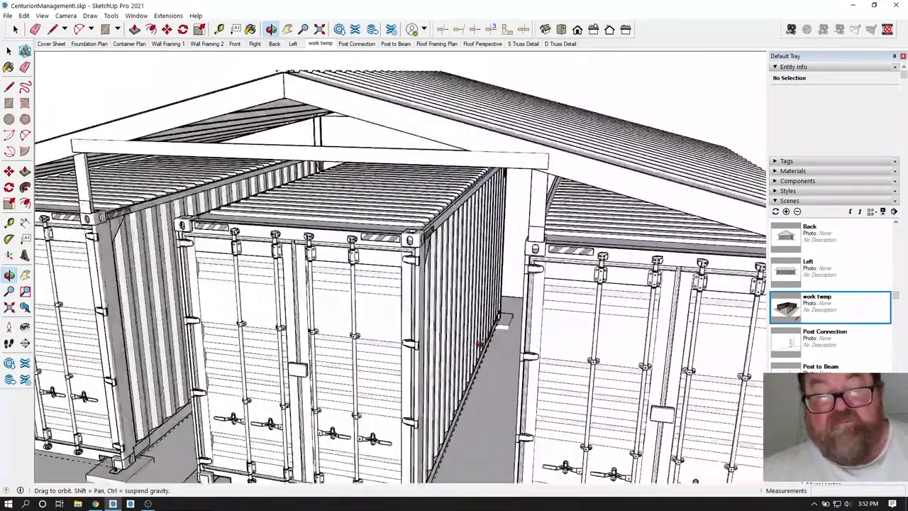
{"action": "scroll", "coordinate": [480, 345], "scroll_direction": "down", "scroll_amount": 6}
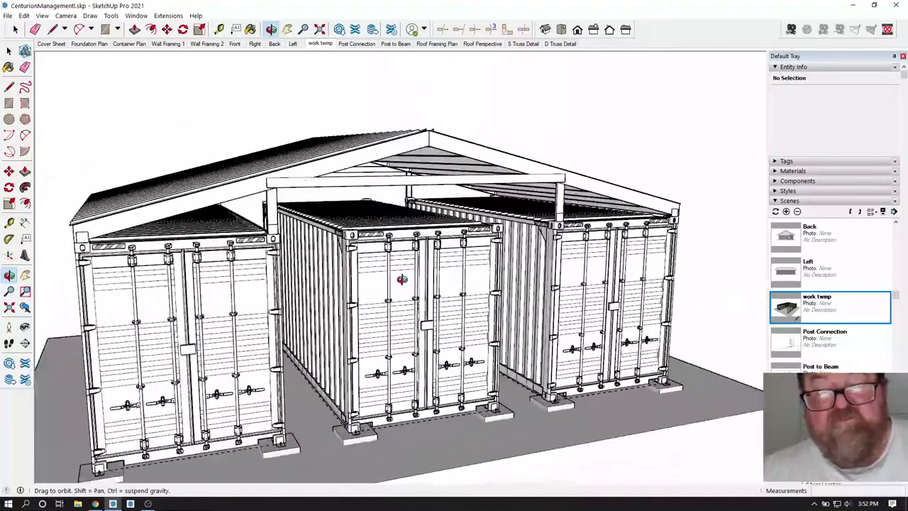
{"action": "left_click_drag", "start_coordinate": [402, 279], "coordinate": [511, 244]}
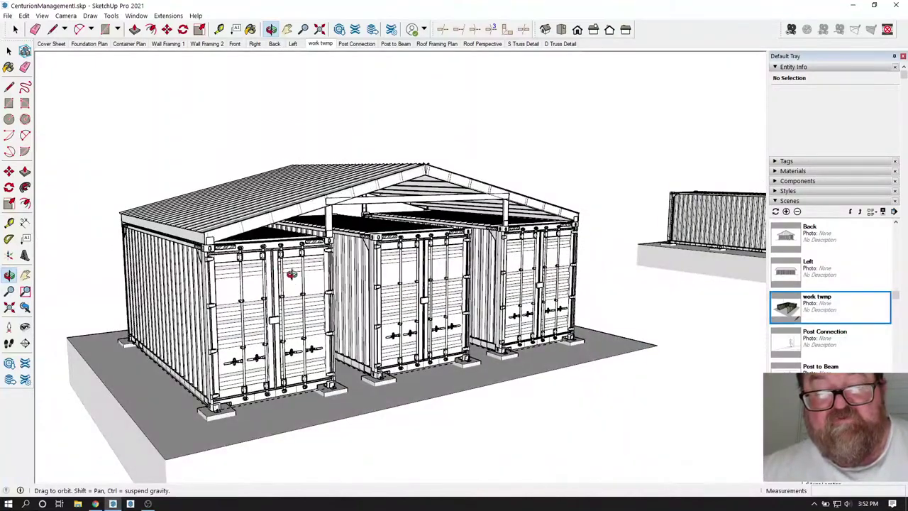
{"action": "left_click_drag", "start_coordinate": [441, 286], "coordinate": [418, 339]}
{"action": "left_click_drag", "start_coordinate": [371, 301], "coordinate": [419, 303]}
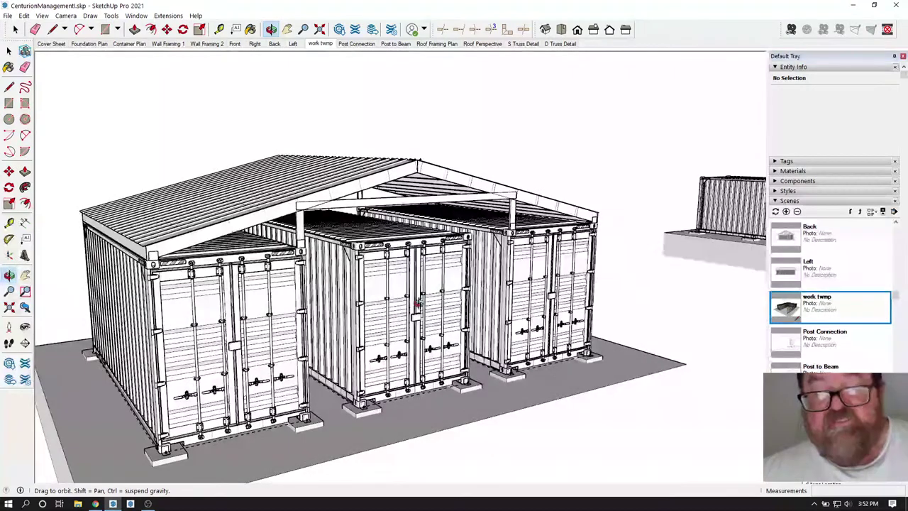
Switch to YouTube Studio in the browser to check the live stream and chat, and return to the SketchUp model.
{"action": "left_click", "coordinate": [95, 503]}
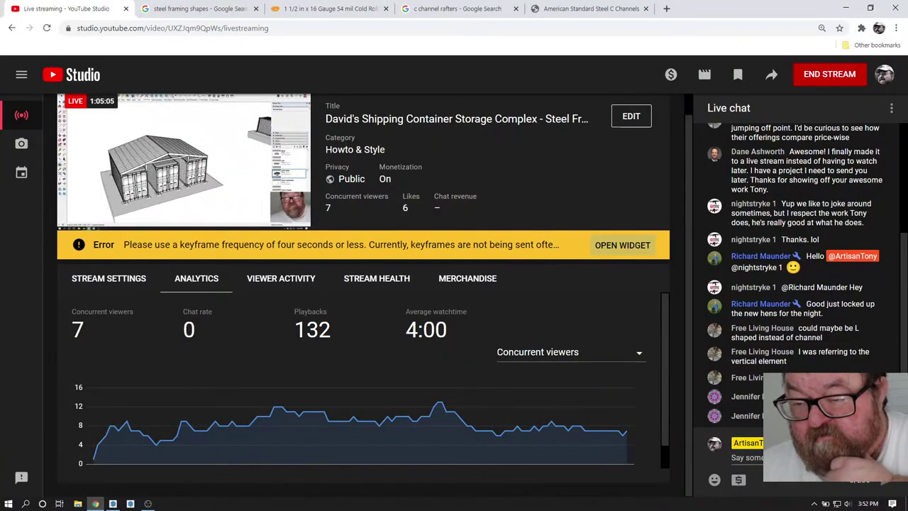
{"action": "left_click", "coordinate": [113, 504]}
{"action": "left_click_drag", "start_coordinate": [328, 257], "coordinate": [406, 284]}
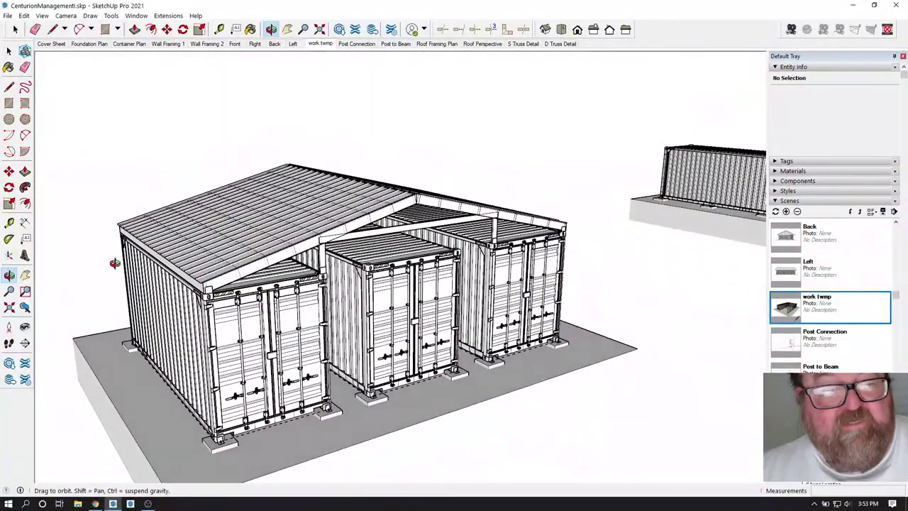
{"action": "left_click", "coordinate": [112, 504]}
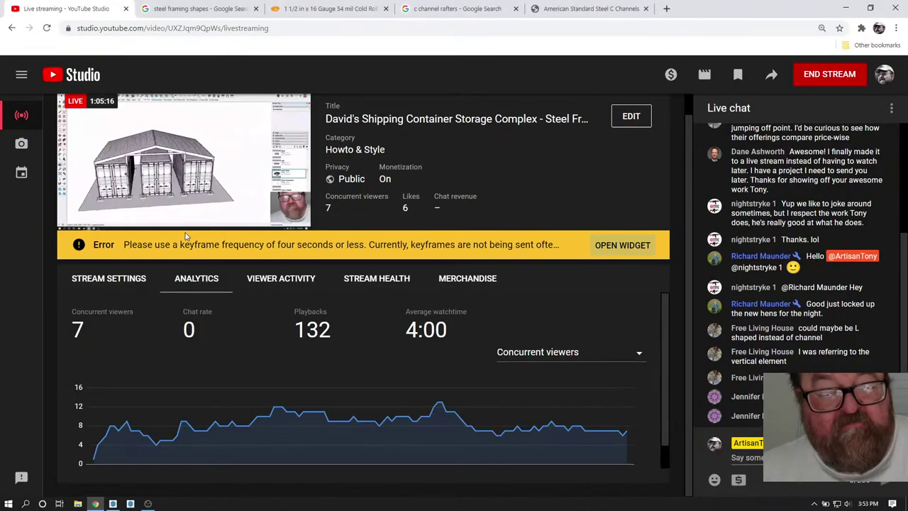
{"action": "left_click", "coordinate": [113, 504]}
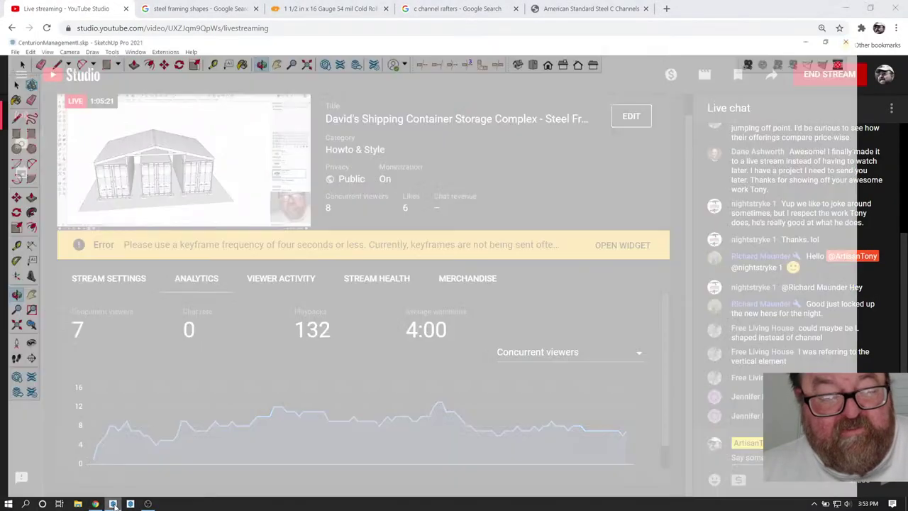
Open the recent model GabesHome.skp, saving the changes to the container building model.
{"action": "left_click", "coordinate": [7, 16]}
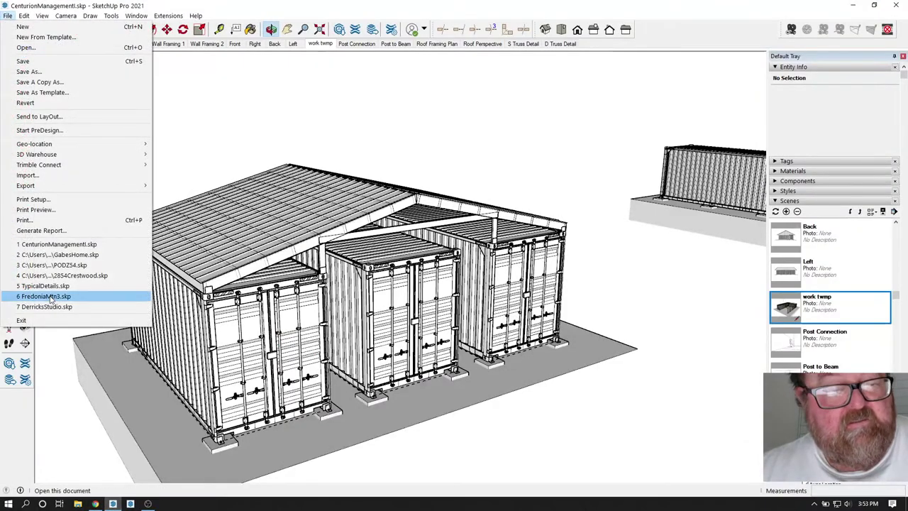
{"action": "left_click", "coordinate": [51, 255]}
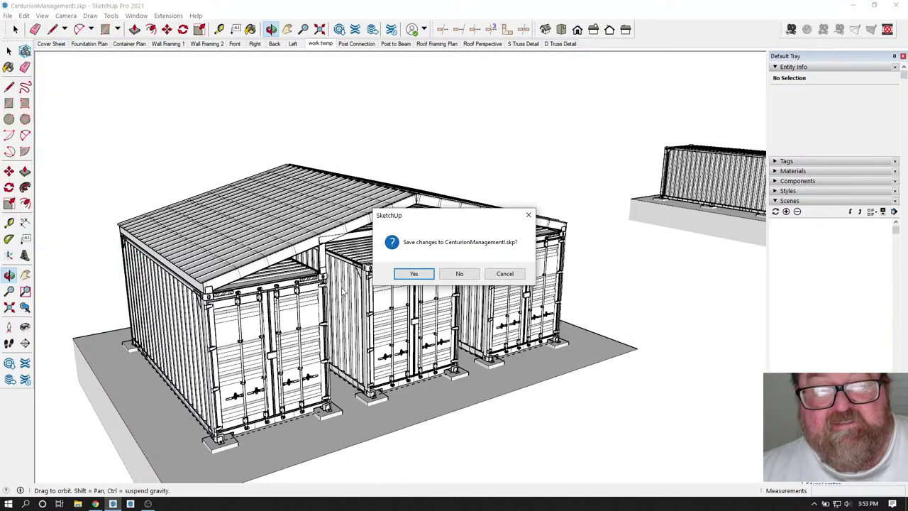
{"action": "left_click", "coordinate": [414, 275]}
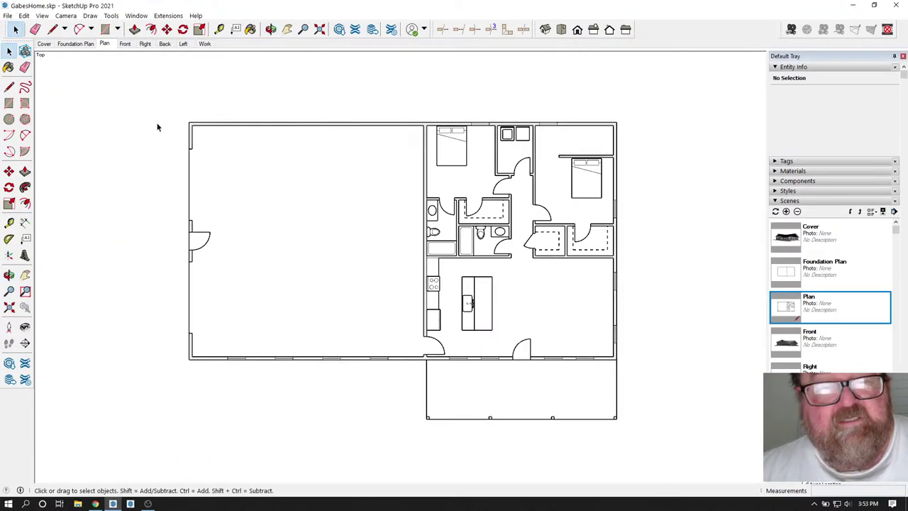
Examine the metal ridge cap and roof panel edges at the house's gable peak in the Front scene.
{"action": "left_click", "coordinate": [124, 44]}
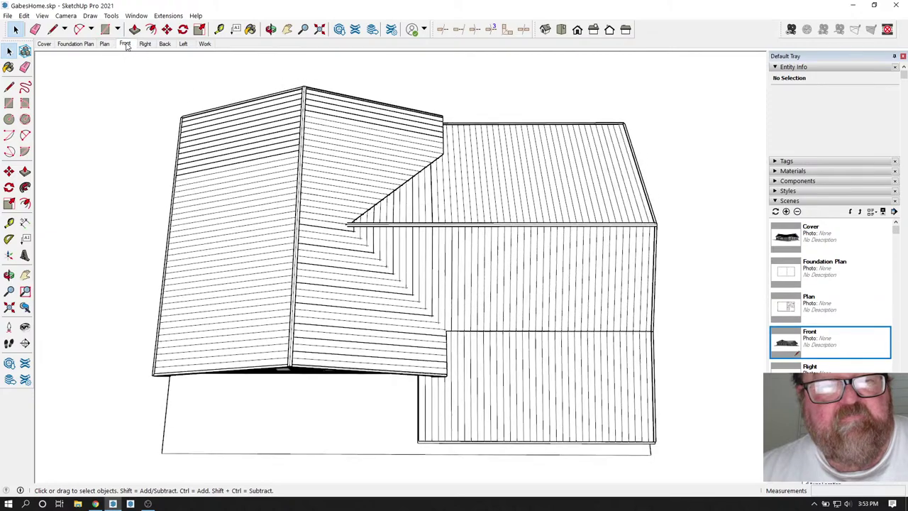
{"action": "left_click", "coordinate": [270, 29]}
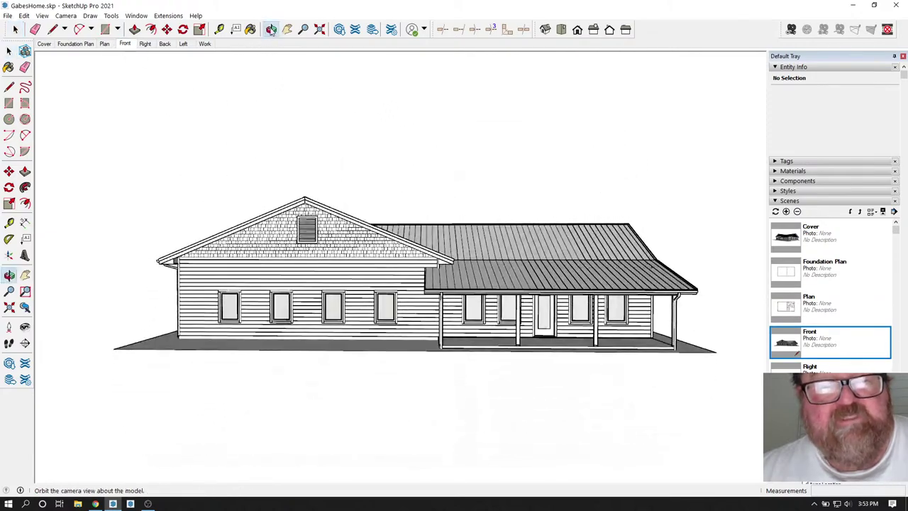
{"action": "left_click_drag", "start_coordinate": [281, 85], "coordinate": [300, 267]}
{"action": "scroll", "coordinate": [305, 273], "scroll_direction": "up", "scroll_amount": 8}
{"action": "scroll", "coordinate": [273, 247], "scroll_direction": "up", "scroll_amount": 3}
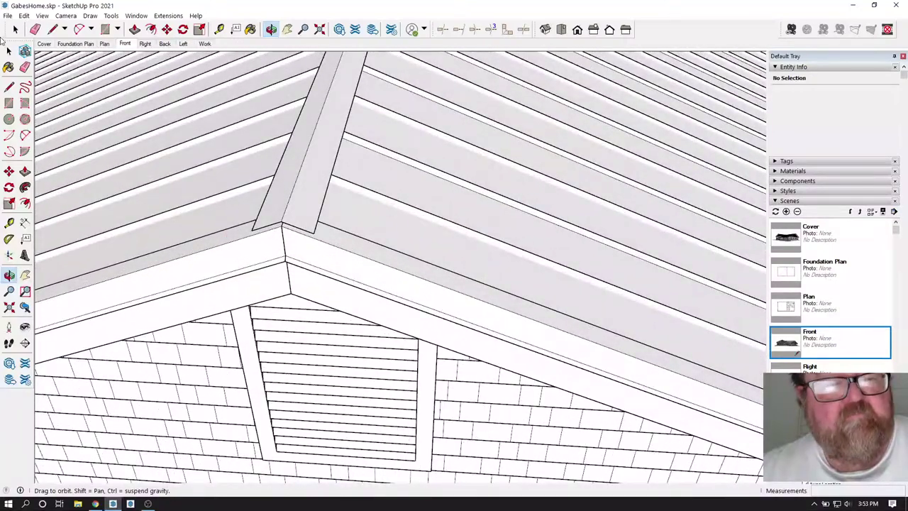
{"action": "left_click", "coordinate": [8, 50]}
{"action": "scroll", "coordinate": [237, 276], "scroll_direction": "up", "scroll_amount": 2}
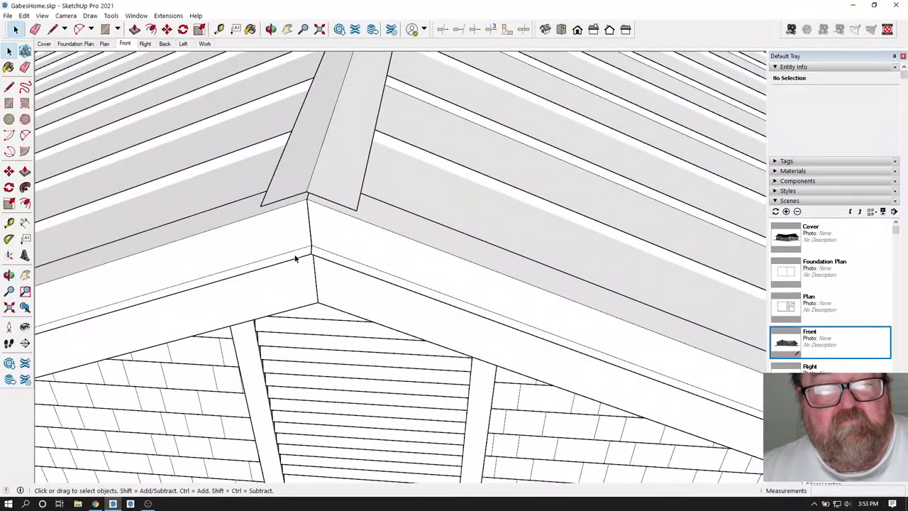
{"action": "middle_click_drag", "start_coordinate": [296, 259], "coordinate": [313, 207]}
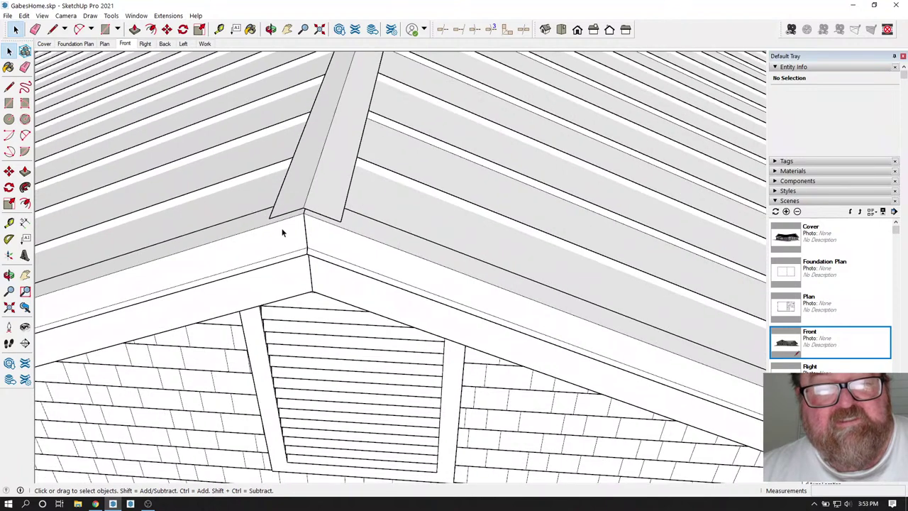
{"action": "middle_click_drag", "start_coordinate": [282, 233], "coordinate": [286, 234]}
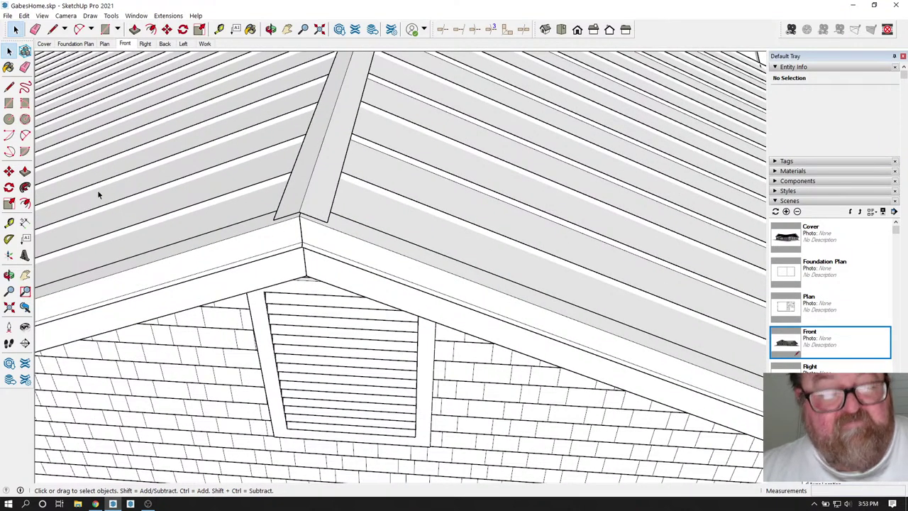
Reopen the CenturionManagementI.skp container building model.
{"action": "left_click", "coordinate": [7, 16]}
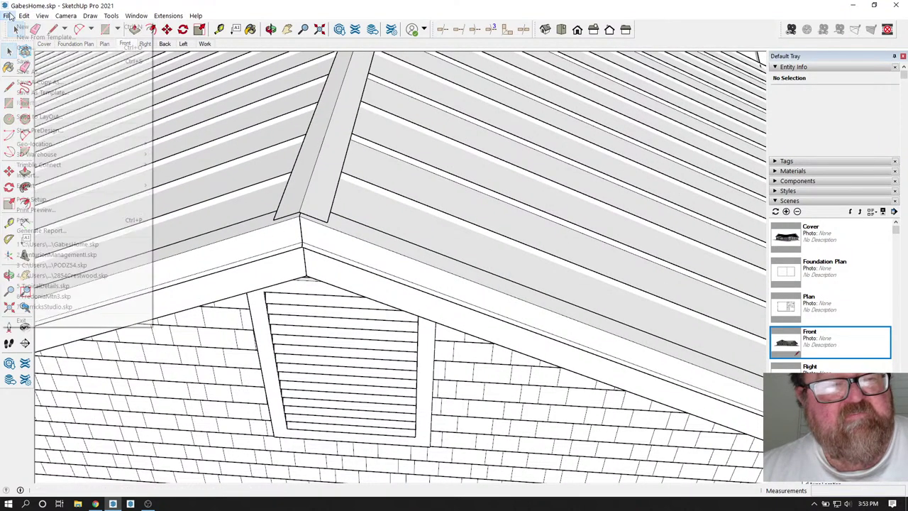
{"action": "left_click", "coordinate": [63, 257]}
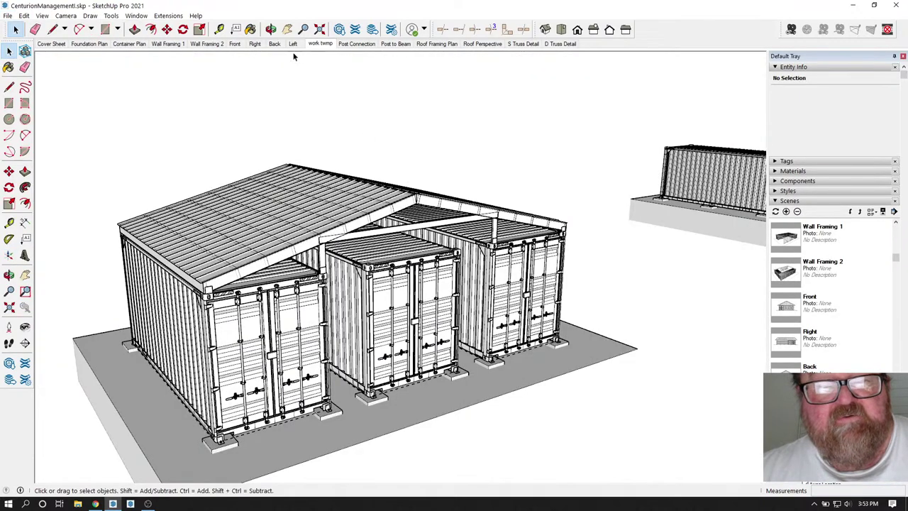
Open the gable-end roof panel component for editing and delete the guide point near its ridge corner.
{"action": "left_click", "coordinate": [271, 29]}
{"action": "left_click_drag", "start_coordinate": [396, 179], "coordinate": [350, 285]}
{"action": "scroll", "coordinate": [376, 269], "scroll_direction": "up", "scroll_amount": 4}
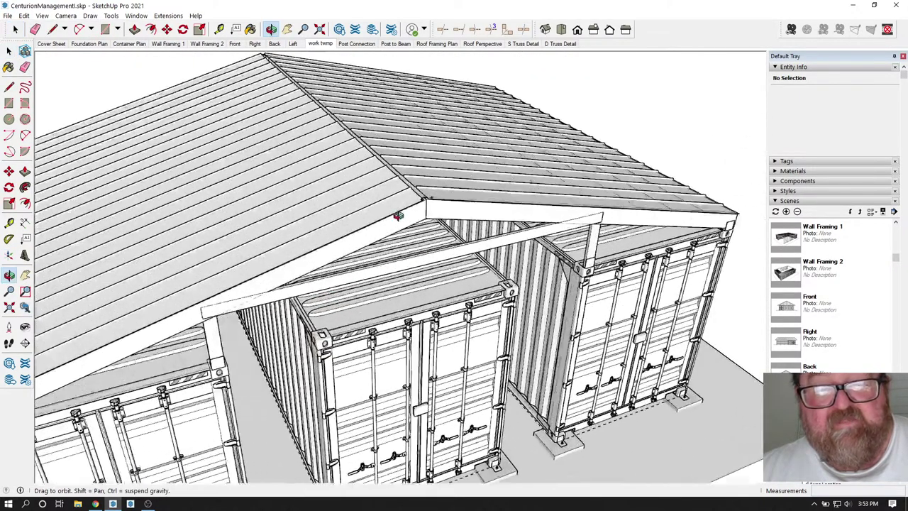
{"action": "scroll", "coordinate": [405, 206], "scroll_direction": "up", "scroll_amount": 5}
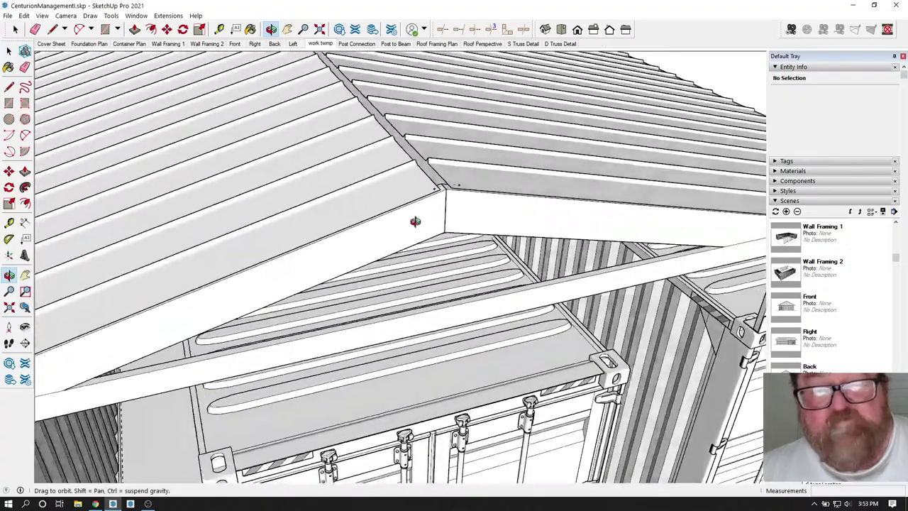
{"action": "left_click_drag", "start_coordinate": [416, 215], "coordinate": [300, 207]}
{"action": "scroll", "coordinate": [319, 224], "scroll_direction": "up", "scroll_amount": 6}
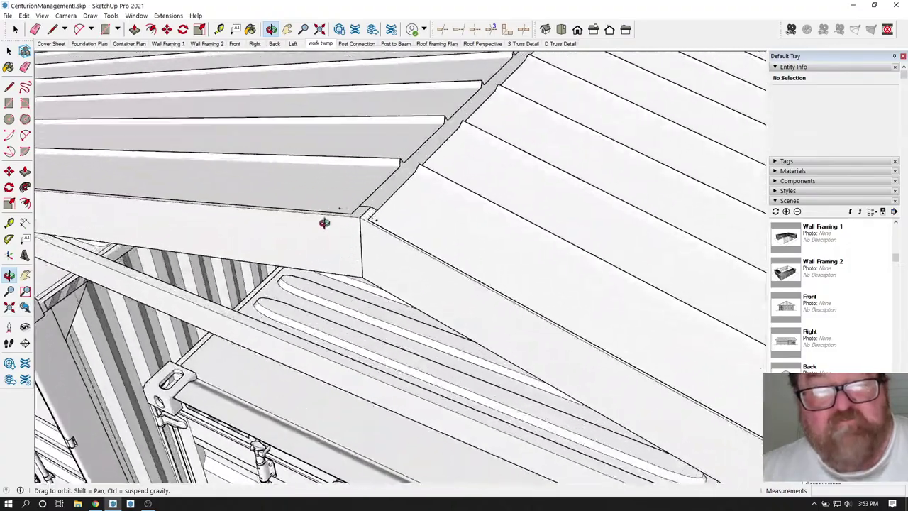
{"action": "scroll", "coordinate": [325, 223], "scroll_direction": "up", "scroll_amount": 3}
{"action": "key", "text": "l"}
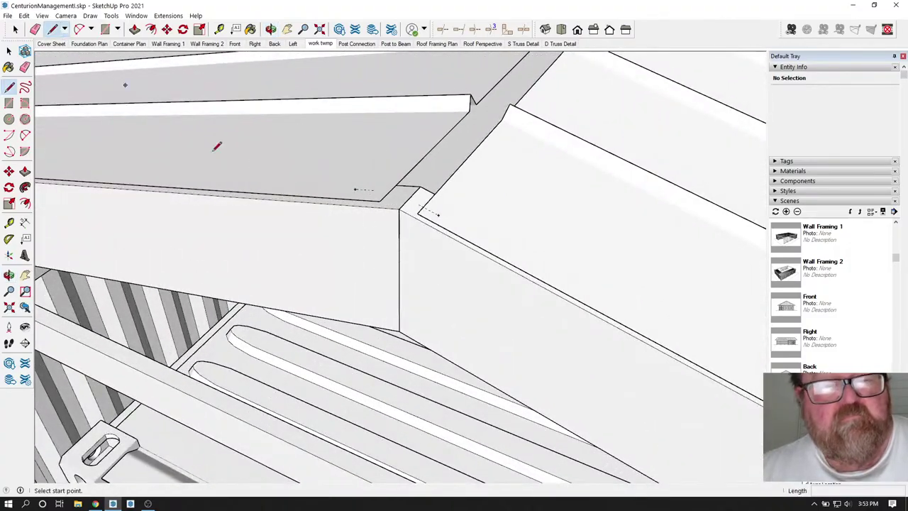
{"action": "scroll", "coordinate": [403, 232], "scroll_direction": "up", "scroll_amount": 2}
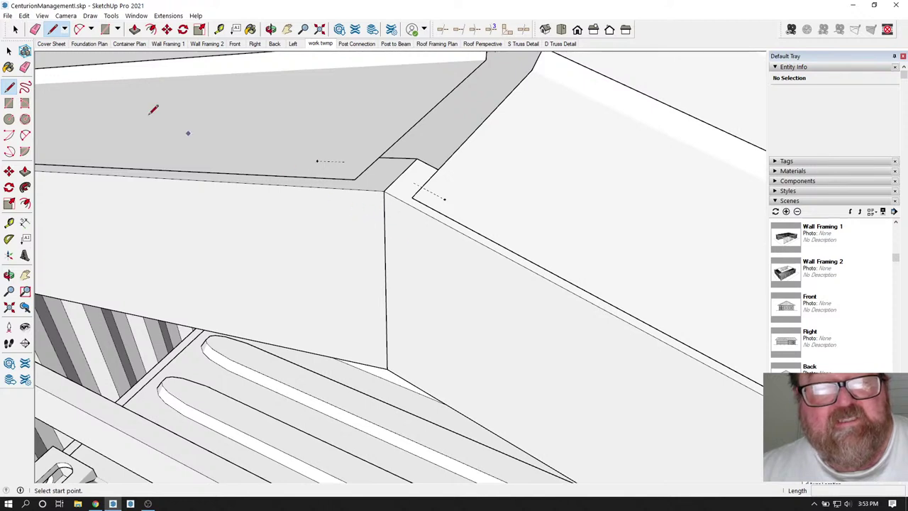
{"action": "key", "text": "space"}
{"action": "left_click", "coordinate": [319, 164]}
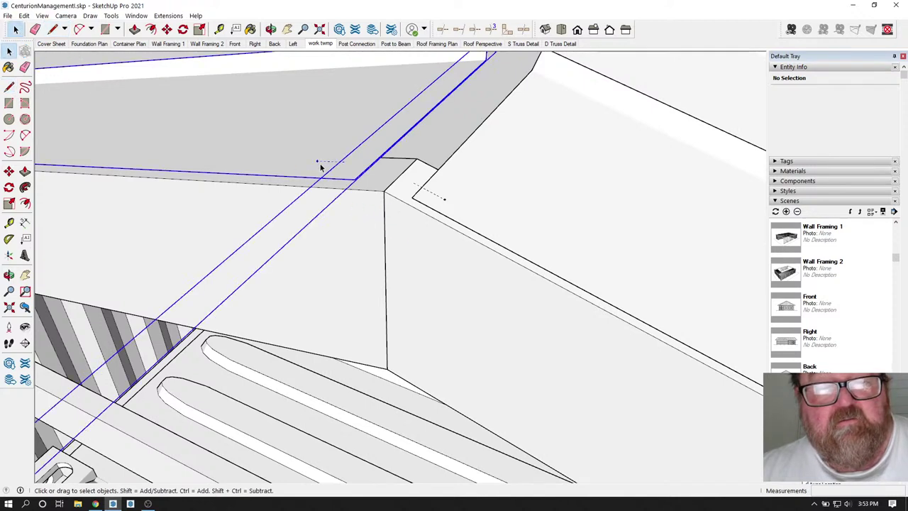
{"action": "left_click", "coordinate": [441, 201]}
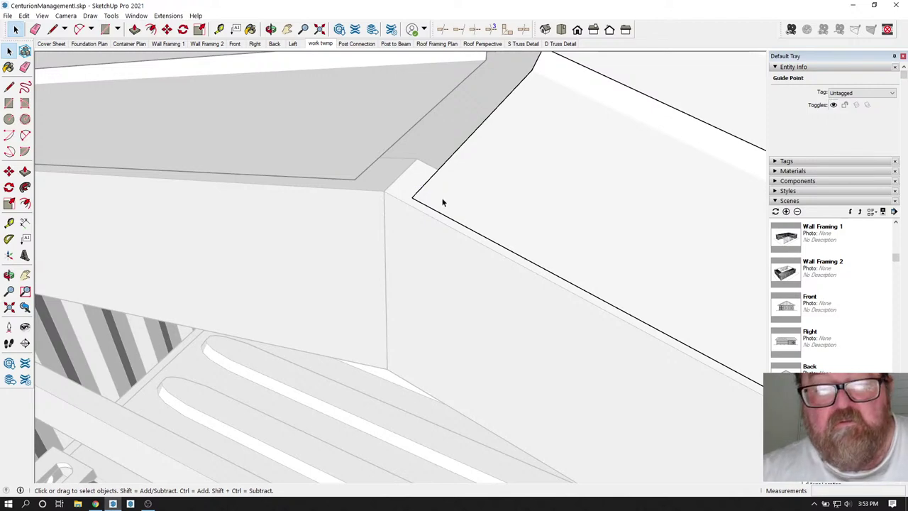
{"action": "key", "text": "Delete"}
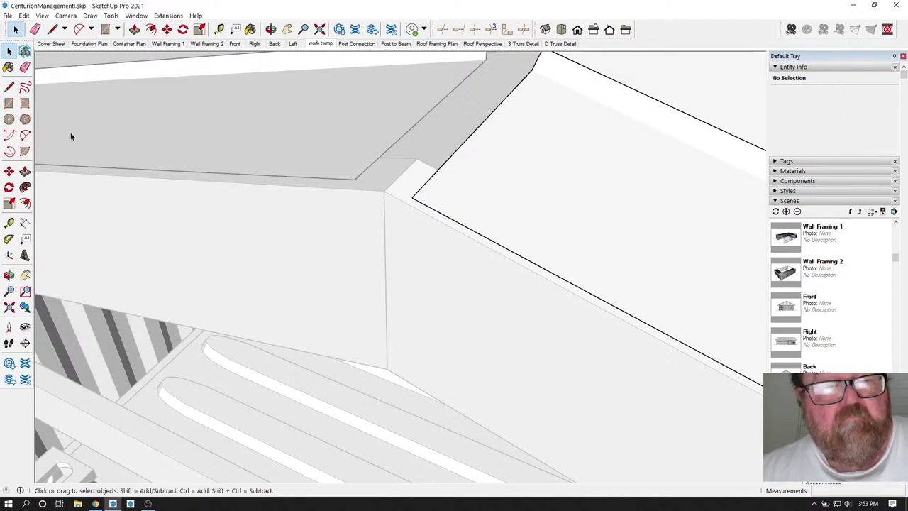
{"action": "scroll", "coordinate": [213, 231], "scroll_direction": "down", "scroll_amount": 10}
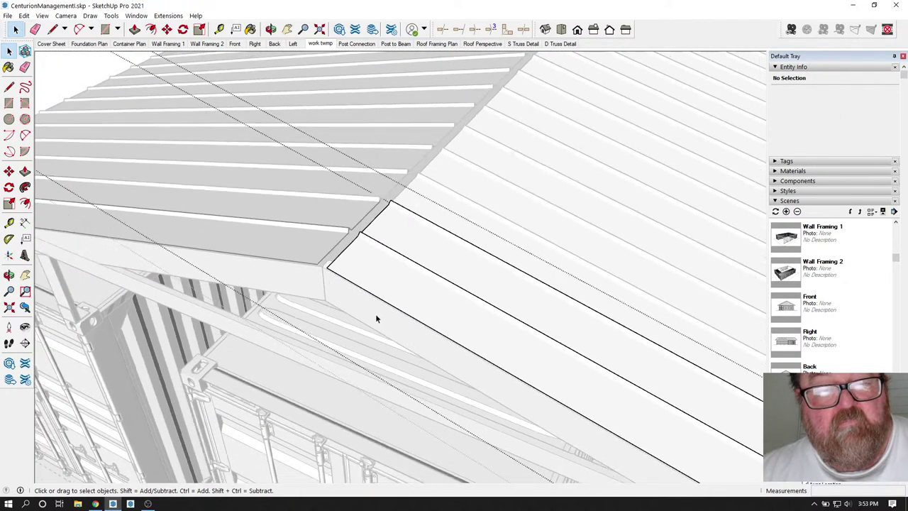
Draw an L-shaped trim profile at the fascia's ridge corner, with a 3-inch outward edge and a 3-inch downward edge.
{"action": "scroll", "coordinate": [338, 288], "scroll_direction": "up", "scroll_amount": 6}
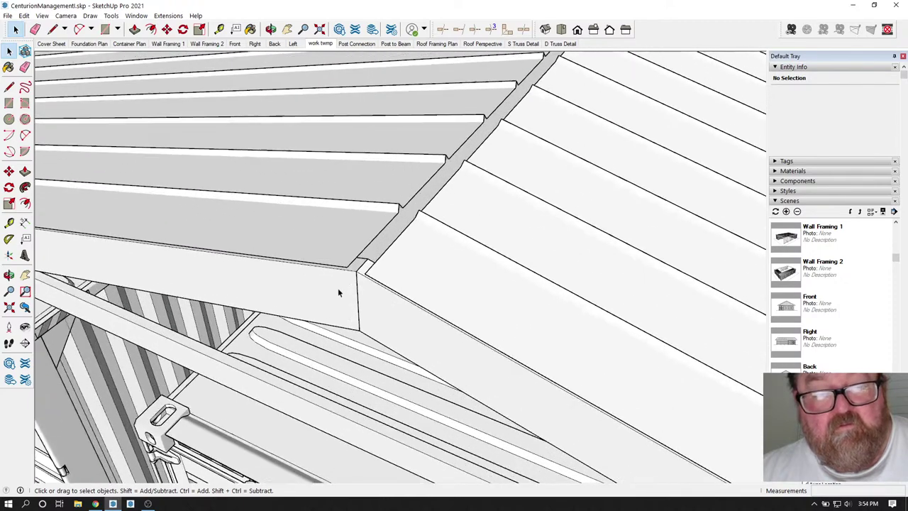
{"action": "left_click", "coordinate": [54, 29]}
{"action": "scroll", "coordinate": [326, 238], "scroll_direction": "up", "scroll_amount": 2}
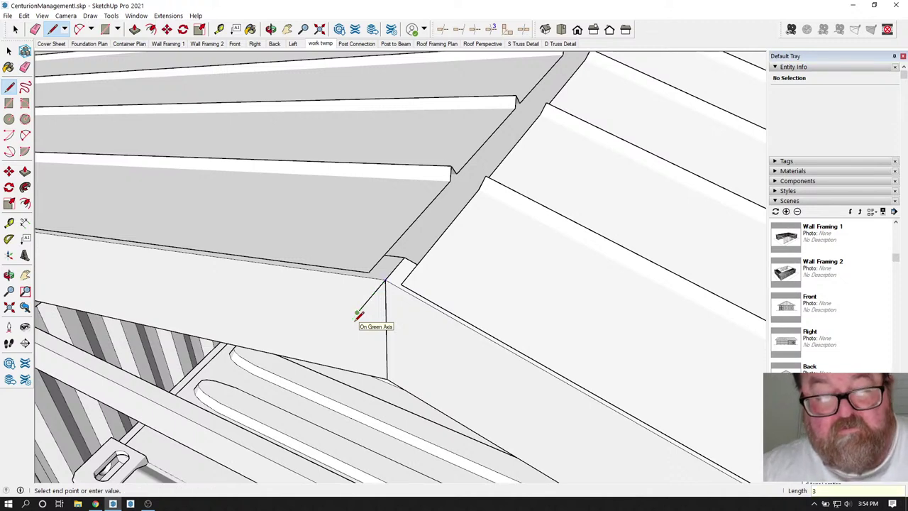
{"action": "key", "text": "Return"}
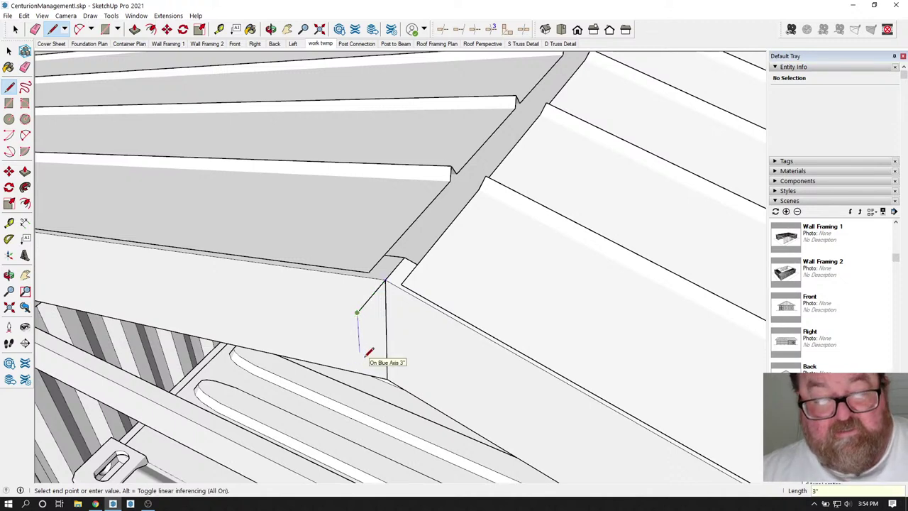
{"action": "type", "text": "3/8\""}
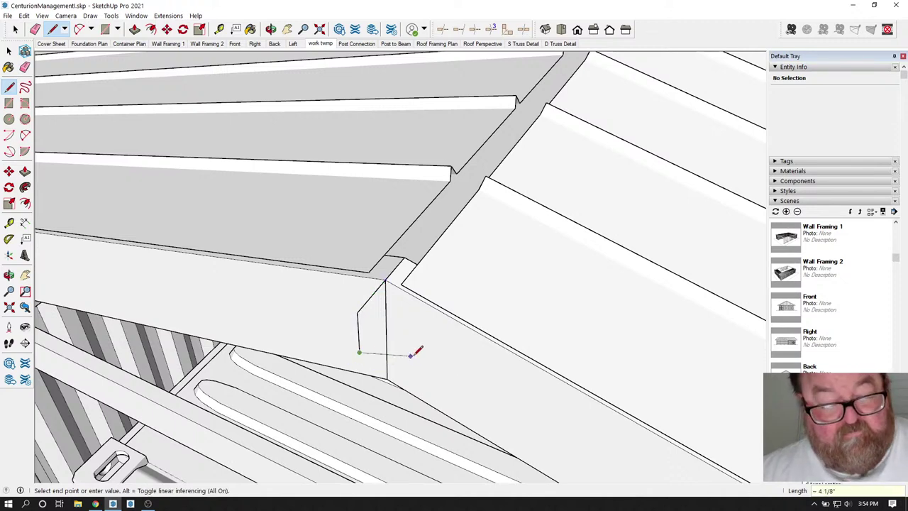
{"action": "key", "text": "Escape"}
Copy the two profile edges from the ridge corner to the fascia's upper corner at the eave end.
{"action": "scroll", "coordinate": [489, 339], "scroll_direction": "down", "scroll_amount": 5}
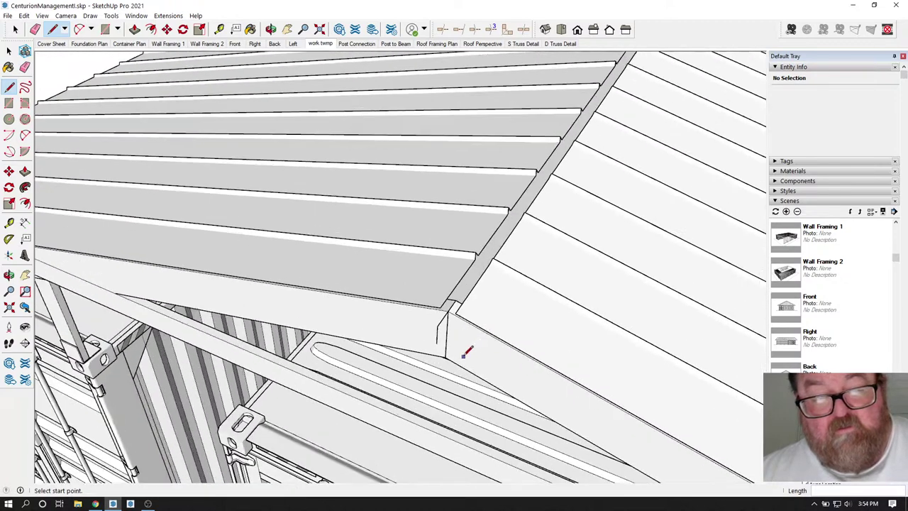
{"action": "scroll", "coordinate": [464, 354], "scroll_direction": "up", "scroll_amount": 5}
{"action": "key", "text": "space"}
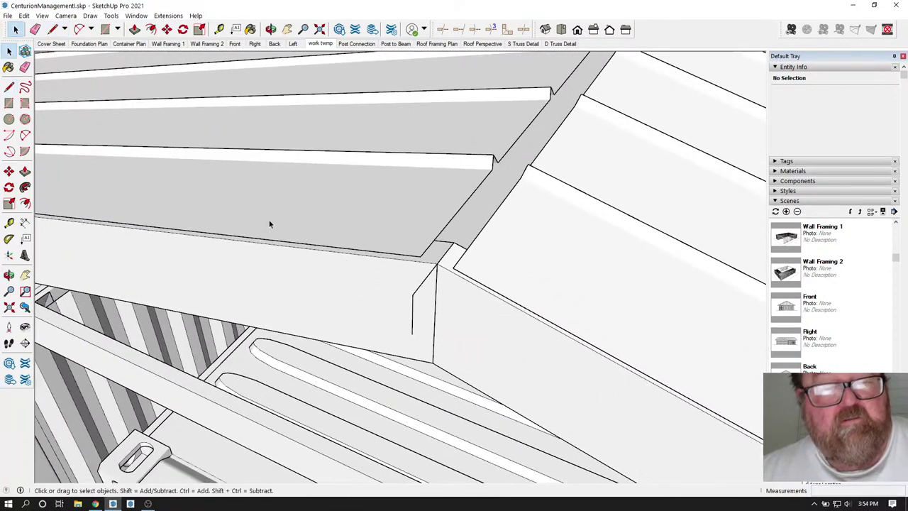
{"action": "left_click", "coordinate": [413, 311]}
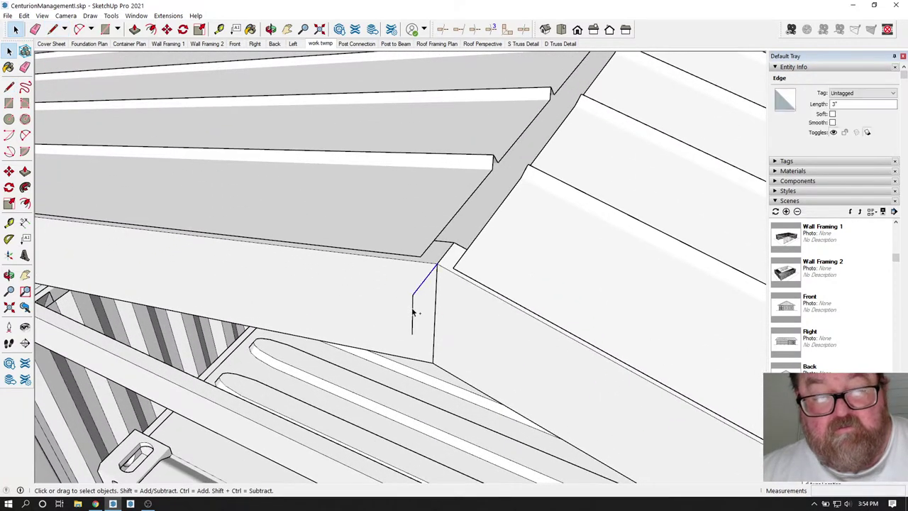
{"action": "left_click", "coordinate": [166, 29]}
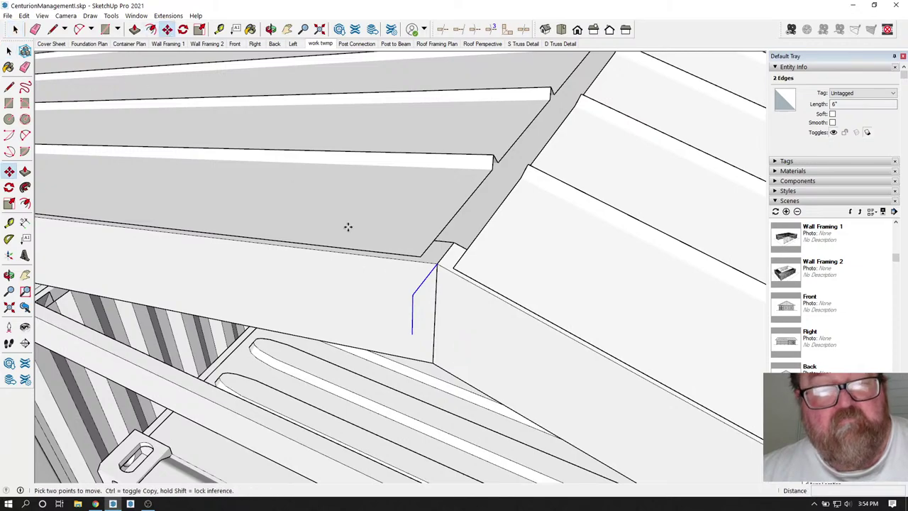
{"action": "scroll", "coordinate": [490, 335], "scroll_direction": "down", "scroll_amount": 8}
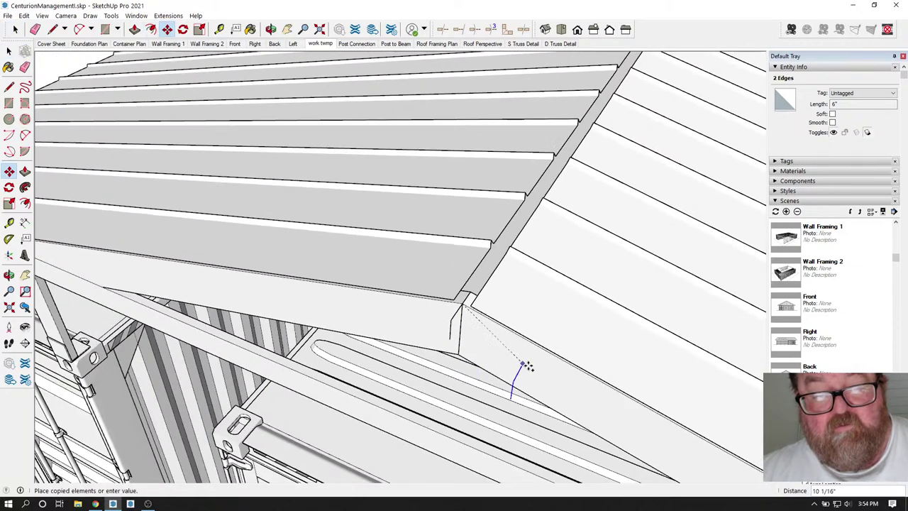
{"action": "scroll", "coordinate": [82, 278], "scroll_direction": "up", "scroll_amount": 4}
{"action": "scroll", "coordinate": [100, 279], "scroll_direction": "up", "scroll_amount": 5}
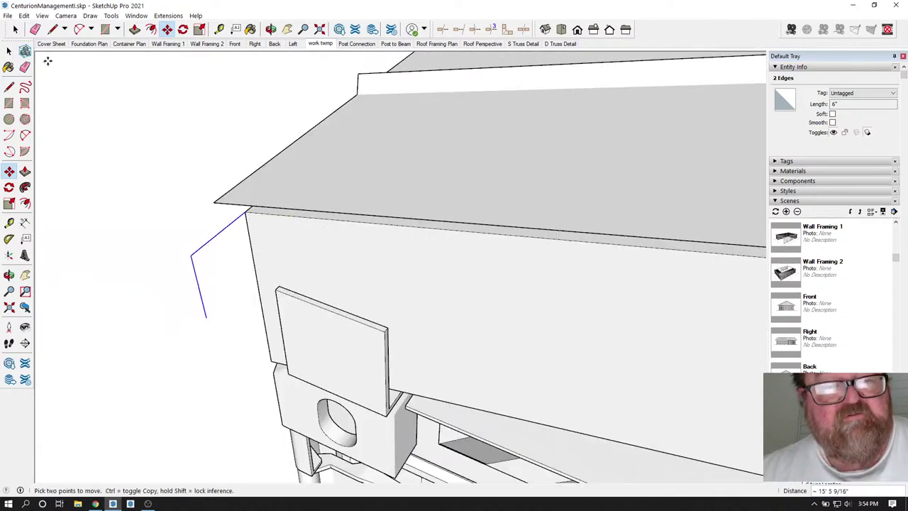
Connect the inner corners and the outer bends of the eave and ridge profiles with lines, forming the rake trim's top face.
{"action": "key", "text": "l"}
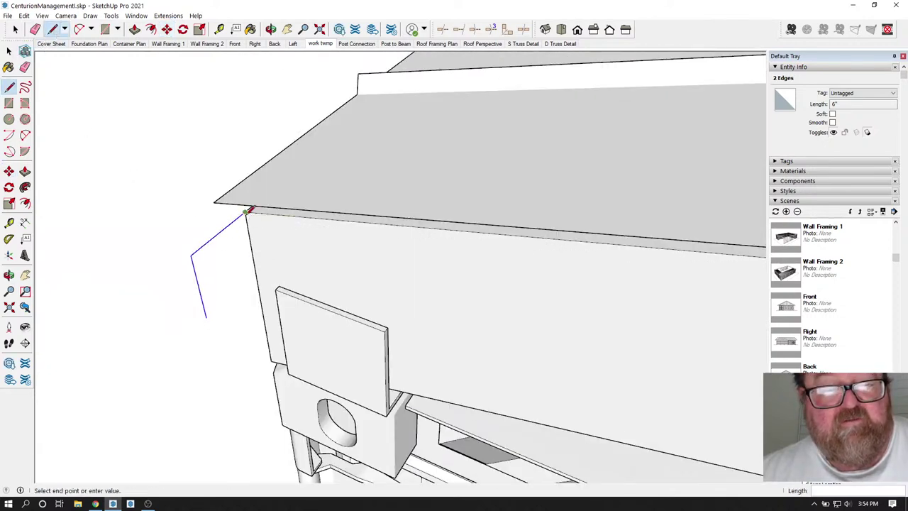
{"action": "scroll", "coordinate": [193, 298], "scroll_direction": "down", "scroll_amount": 9}
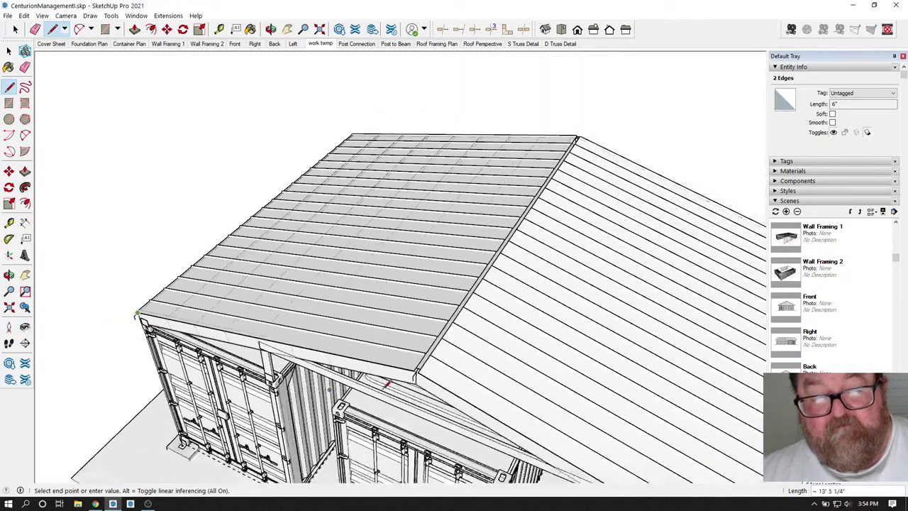
{"action": "scroll", "coordinate": [426, 387], "scroll_direction": "up", "scroll_amount": 3}
{"action": "scroll", "coordinate": [462, 371], "scroll_direction": "up", "scroll_amount": 6}
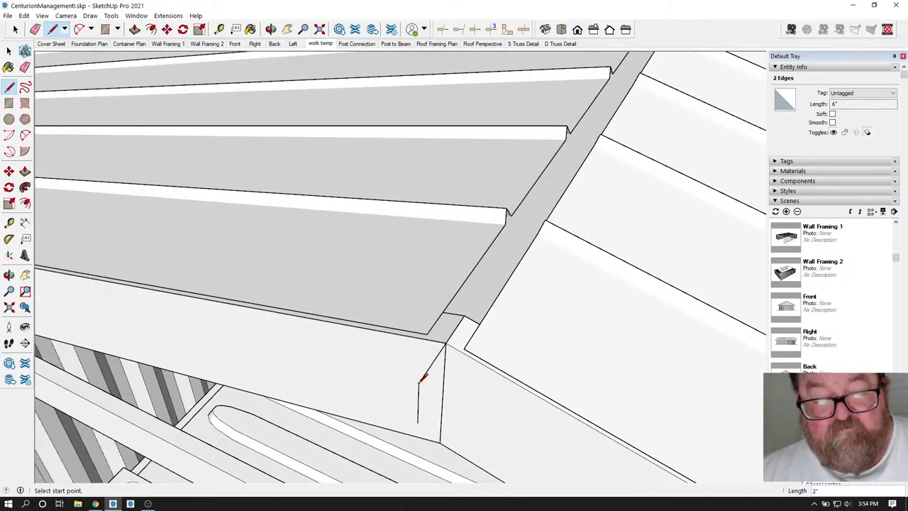
{"action": "scroll", "coordinate": [537, 385], "scroll_direction": "down", "scroll_amount": 6}
{"action": "scroll", "coordinate": [76, 306], "scroll_direction": "up", "scroll_amount": 3}
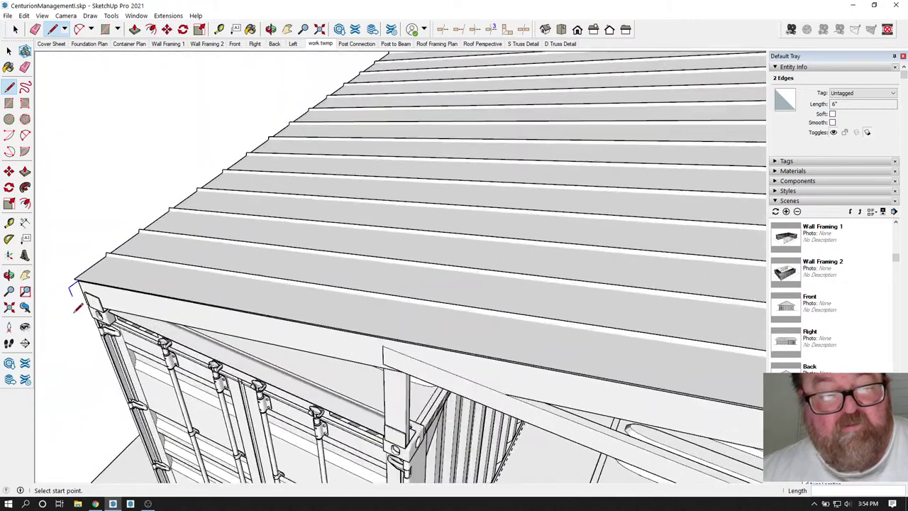
{"action": "scroll", "coordinate": [77, 307], "scroll_direction": "up", "scroll_amount": 3}
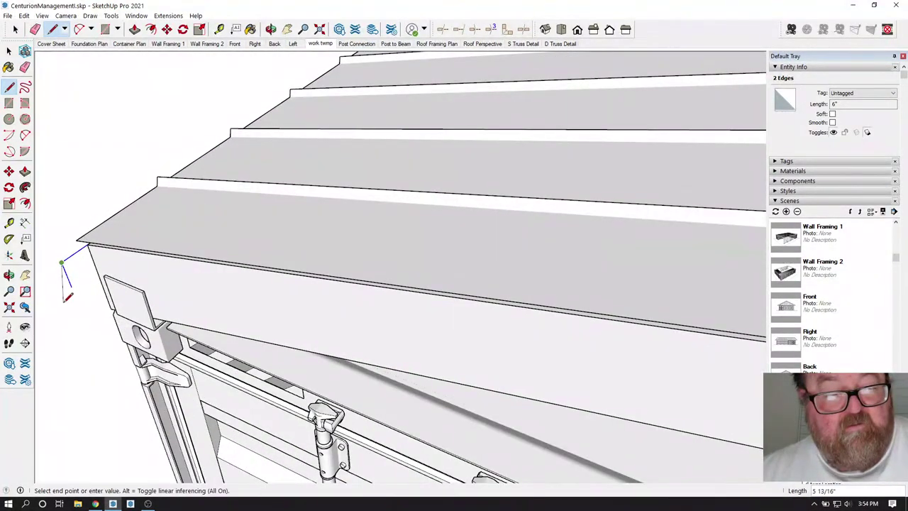
{"action": "scroll", "coordinate": [68, 296], "scroll_direction": "down", "scroll_amount": 5}
{"action": "scroll", "coordinate": [615, 417], "scroll_direction": "up", "scroll_amount": 4}
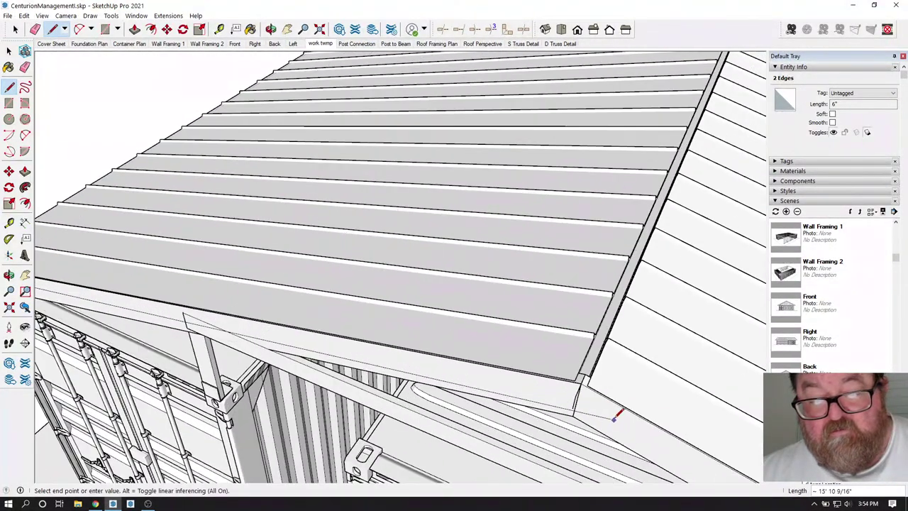
{"action": "scroll", "coordinate": [614, 417], "scroll_direction": "up", "scroll_amount": 3}
{"action": "left_click", "coordinate": [553, 384]}
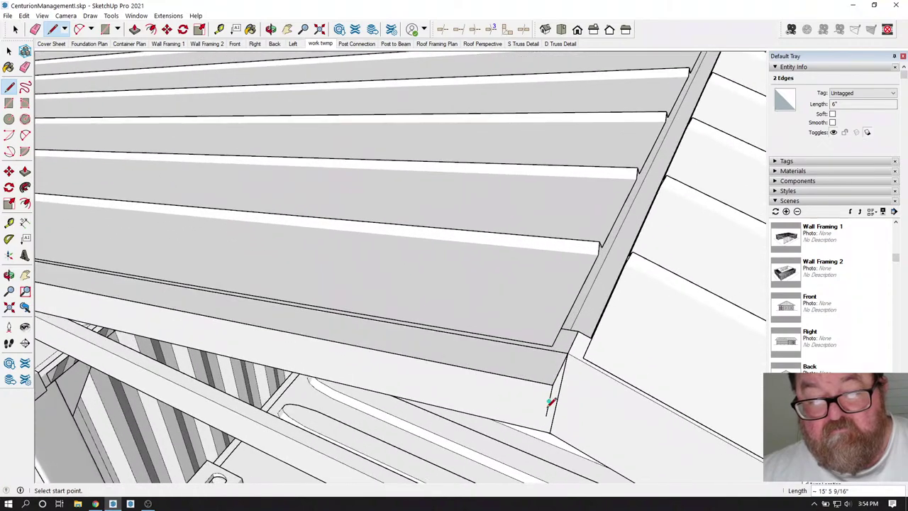
Join the lower ends of the ridge and eave profiles with a line to close the trim's vertical face.
{"action": "left_click", "coordinate": [547, 413]}
{"action": "scroll", "coordinate": [604, 429], "scroll_direction": "down", "scroll_amount": 6}
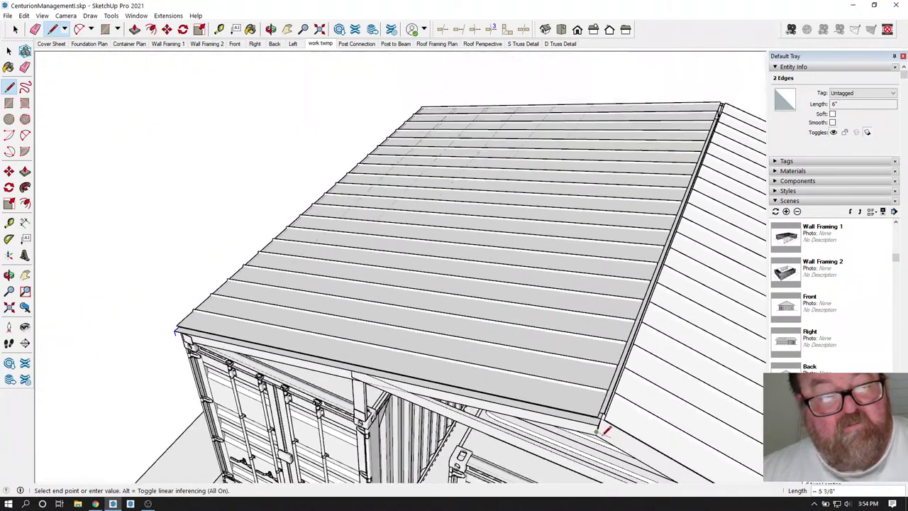
{"action": "scroll", "coordinate": [157, 346], "scroll_direction": "up", "scroll_amount": 4}
{"action": "scroll", "coordinate": [177, 312], "scroll_direction": "up", "scroll_amount": 2}
{"action": "left_click", "coordinate": [198, 290]}
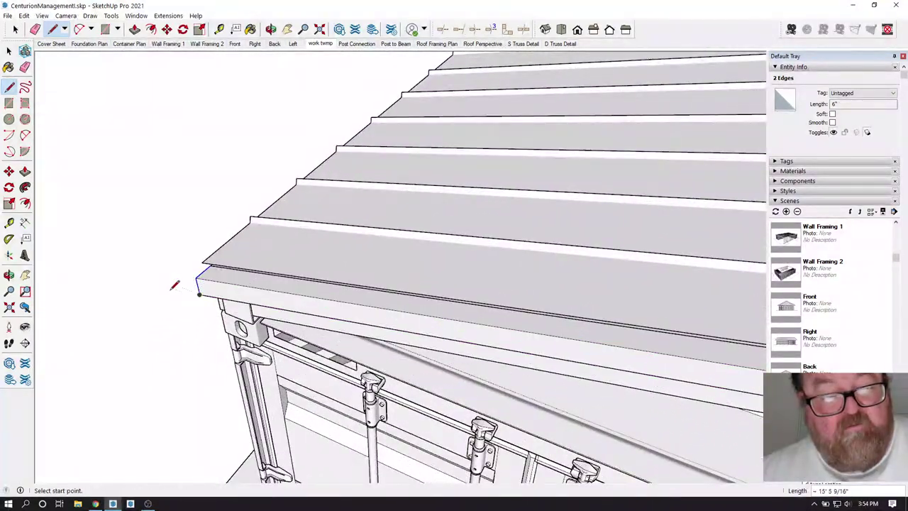
{"action": "scroll", "coordinate": [181, 274], "scroll_direction": "up", "scroll_amount": 5}
{"action": "scroll", "coordinate": [184, 259], "scroll_direction": "down", "scroll_amount": 3}
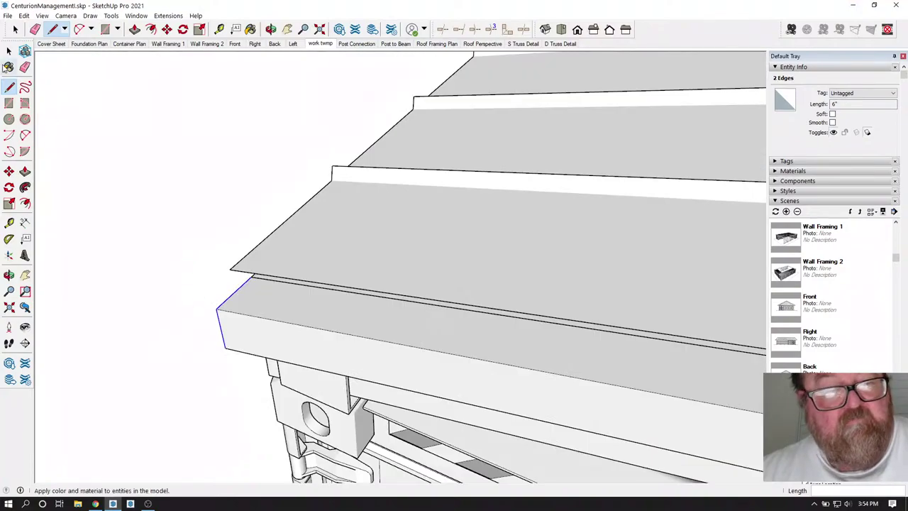
Select the rake trim's faces with all their edges at the eave corner and make them a group.
{"action": "left_click", "coordinate": [272, 29]}
{"action": "left_click_drag", "start_coordinate": [327, 206], "coordinate": [458, 249]}
{"action": "key", "text": "space"}
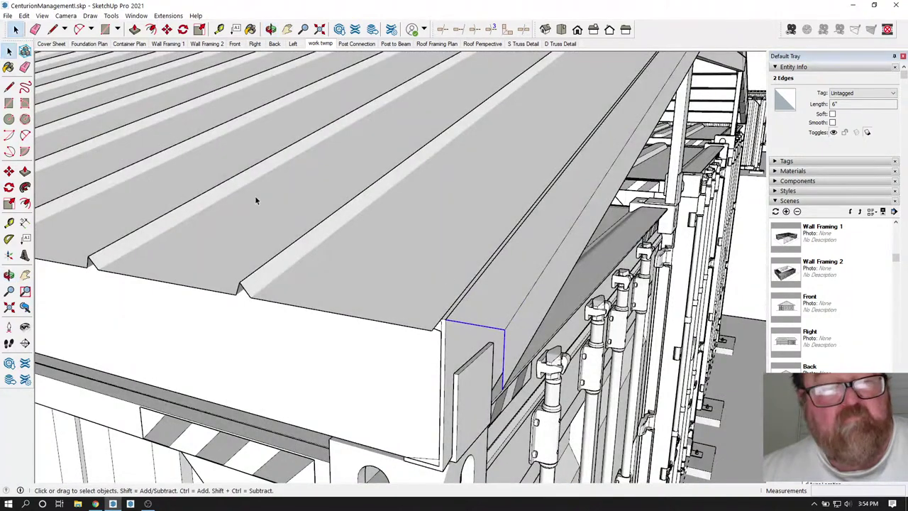
{"action": "double_click", "coordinate": [499, 295]}
{"action": "right_click", "coordinate": [499, 296]}
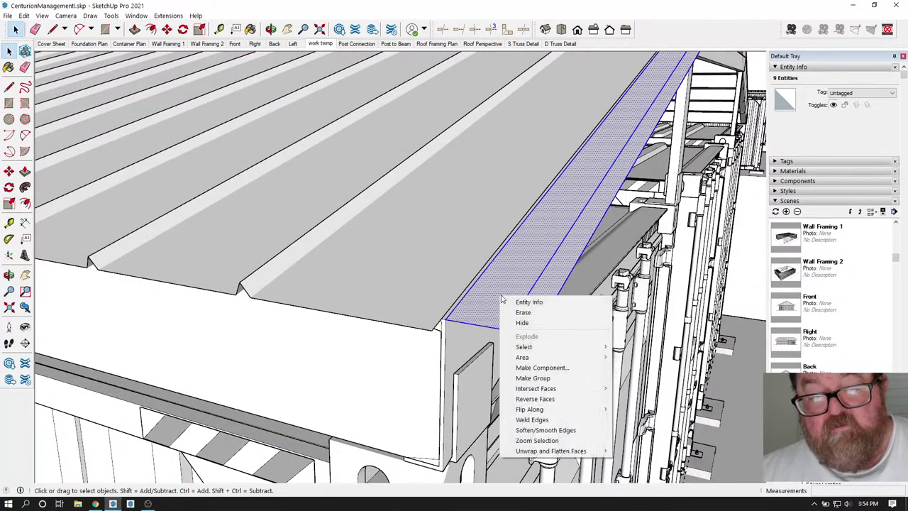
{"action": "left_click", "coordinate": [533, 378]}
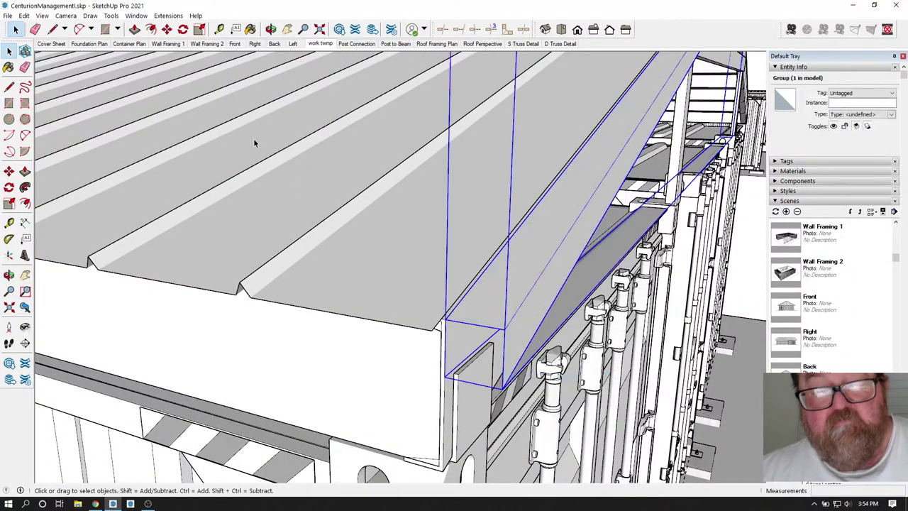
Move the rake trim group from its upper inner corner up and over the edge of the roof panel.
{"action": "left_click", "coordinate": [167, 29]}
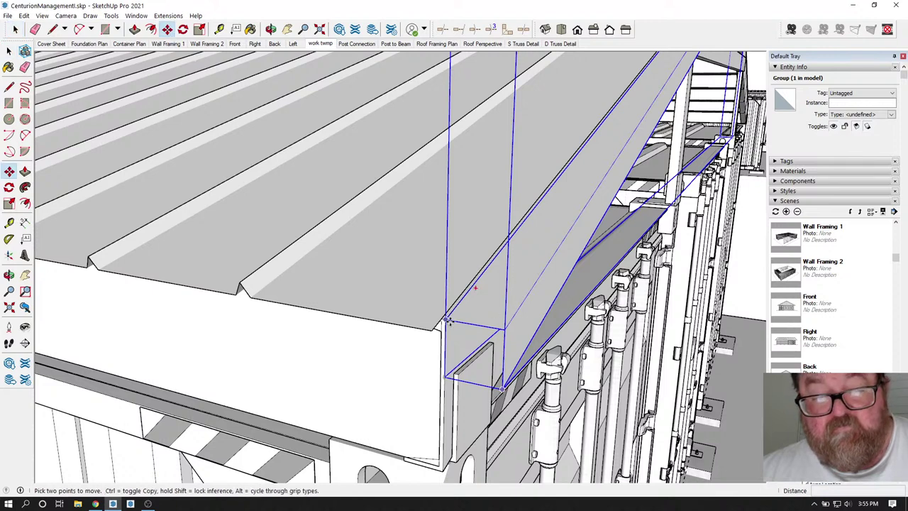
{"action": "left_click", "coordinate": [448, 321]}
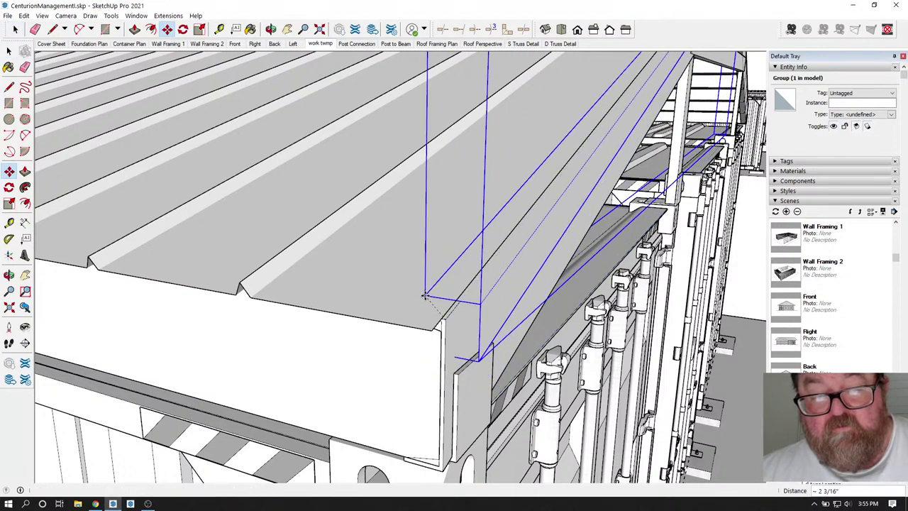
{"action": "left_click", "coordinate": [425, 296]}
{"action": "scroll", "coordinate": [419, 340], "scroll_direction": "up", "scroll_amount": 3}
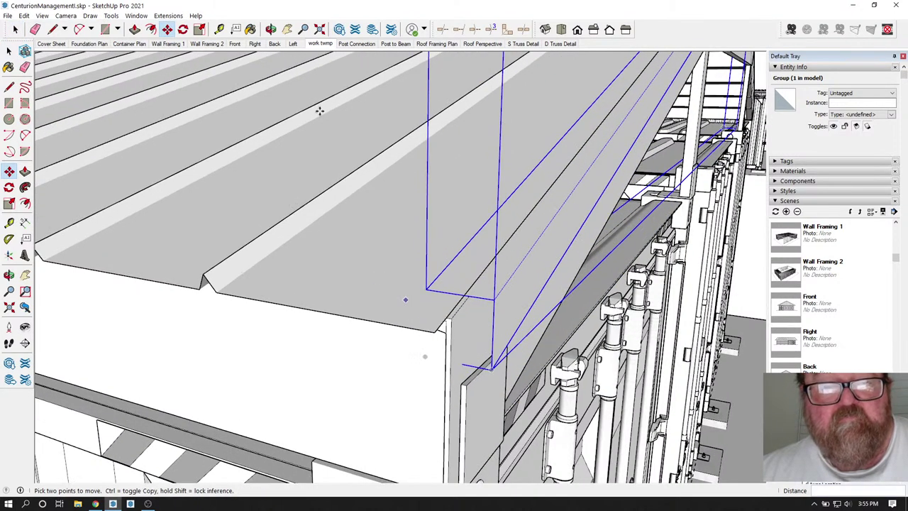
Move the trim group a further 3 inches so that it wraps over the roof panel's edge at the eave corner.
{"action": "left_click", "coordinate": [271, 30]}
{"action": "left_click_drag", "start_coordinate": [457, 242], "coordinate": [371, 274]}
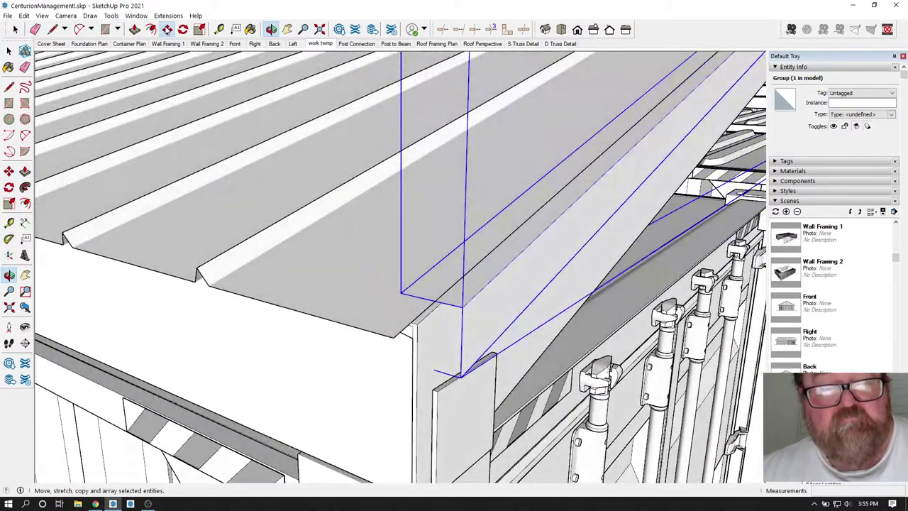
{"action": "left_click", "coordinate": [167, 30]}
{"action": "scroll", "coordinate": [402, 366], "scroll_direction": "up", "scroll_amount": 2}
{"action": "left_click", "coordinate": [422, 351]}
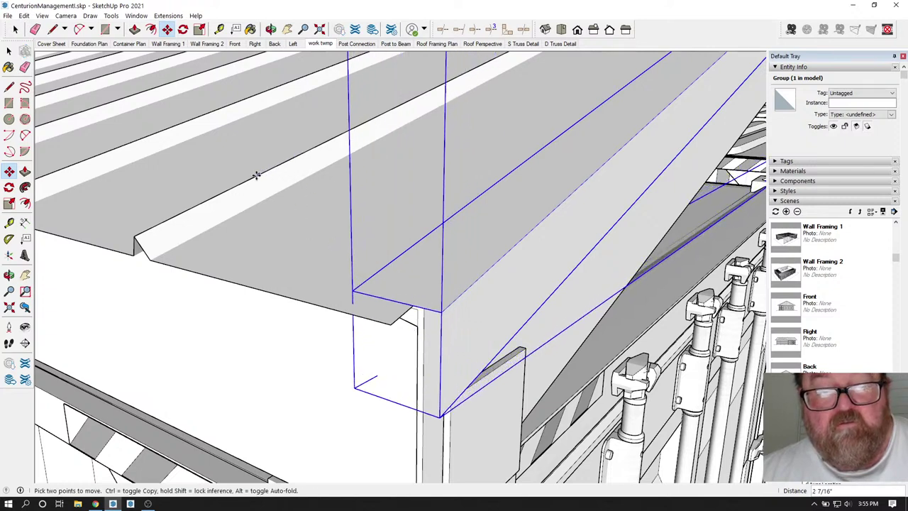
{"action": "key", "text": "Return"}
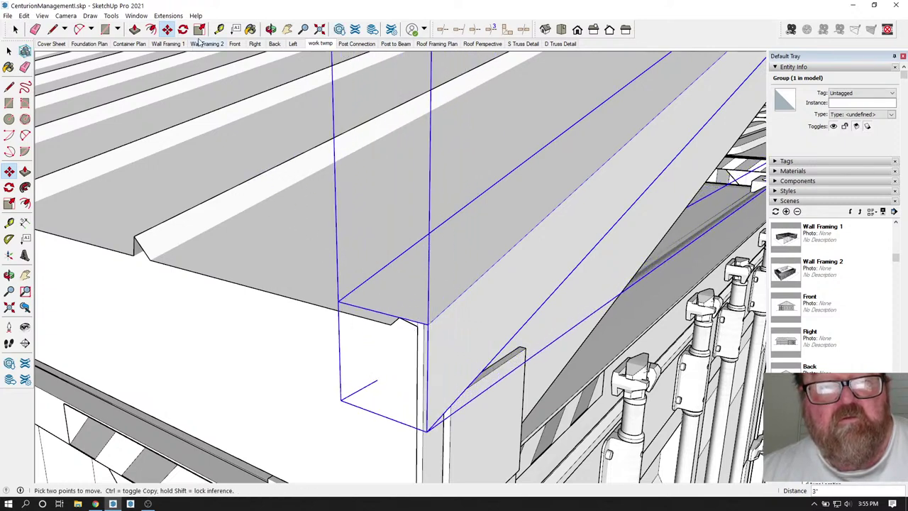
Shift the trim group 1 inch farther inward along the green axis, toward the fascia.
{"action": "left_click", "coordinate": [271, 29]}
{"action": "mouse_move", "coordinate": [426, 327]}
{"action": "left_mouse_down"}
{"action": "mouse_move", "coordinate": [463, 361]}
{"action": "mouse_move", "coordinate": [399, 354]}
{"action": "mouse_move", "coordinate": [357, 331]}
{"action": "mouse_move", "coordinate": [566, 326]}
{"action": "mouse_move", "coordinate": [478, 330]}
{"action": "mouse_move", "coordinate": [452, 365]}
{"action": "mouse_move", "coordinate": [435, 330]}
{"action": "left_mouse_up"}
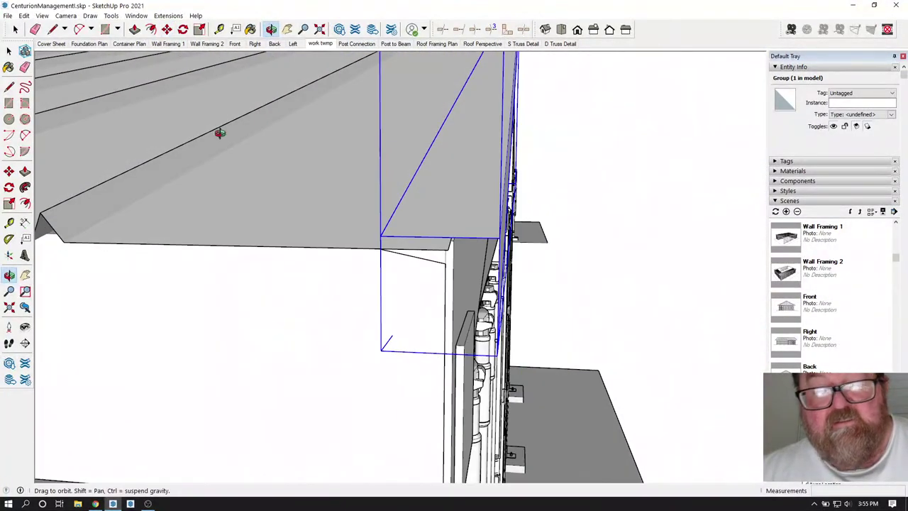
{"action": "left_click", "coordinate": [167, 30]}
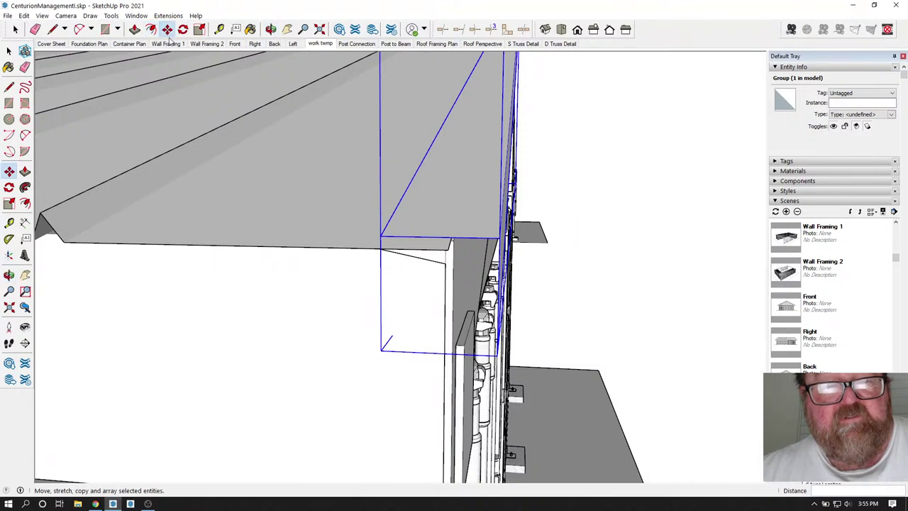
{"action": "left_click", "coordinate": [332, 246]}
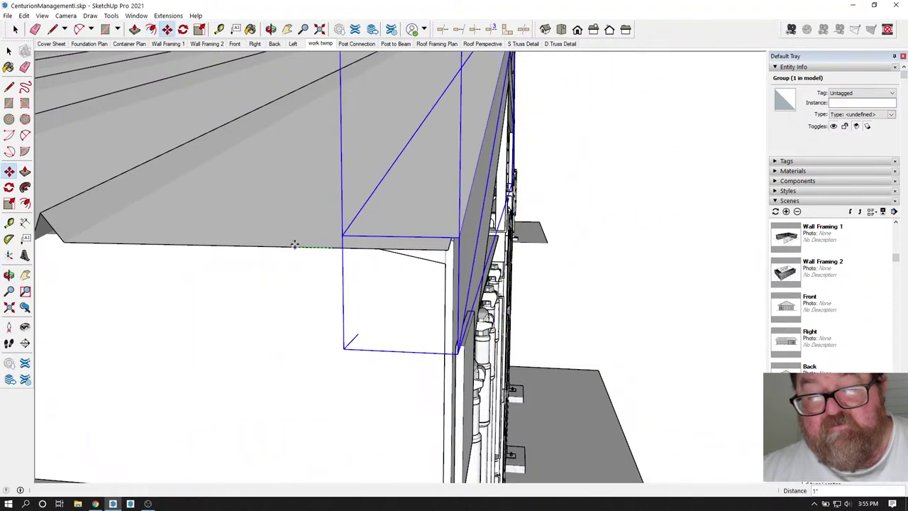
{"action": "left_click", "coordinate": [294, 245]}
Open the rake trim group for editing at its upper end, beside the roof ridge.
{"action": "left_click", "coordinate": [271, 29]}
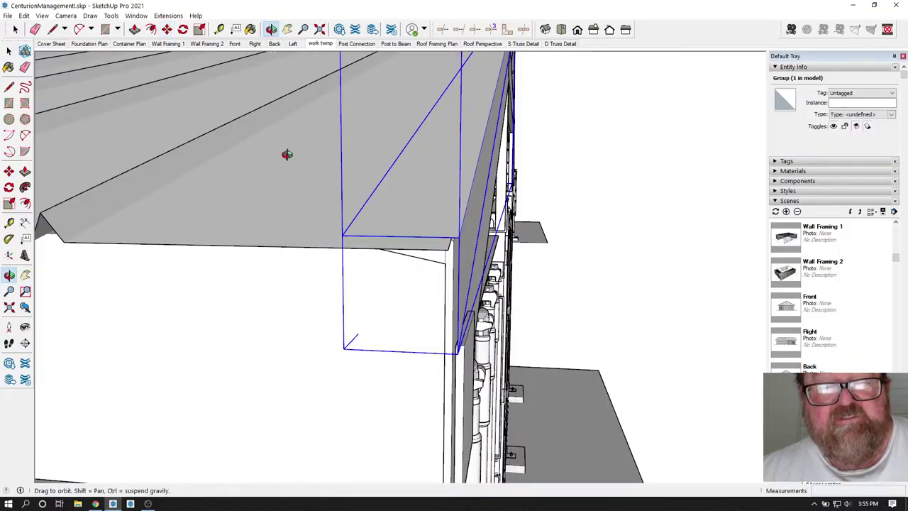
{"action": "left_click_drag", "start_coordinate": [284, 152], "coordinate": [132, 261]}
{"action": "scroll", "coordinate": [149, 263], "scroll_direction": "down", "scroll_amount": 4}
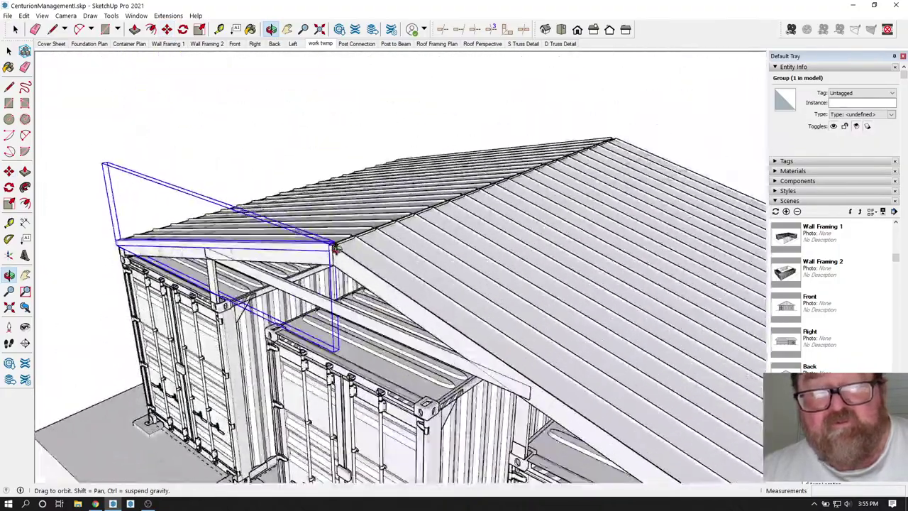
{"action": "scroll", "coordinate": [323, 247], "scroll_direction": "up", "scroll_amount": 4}
{"action": "scroll", "coordinate": [327, 242], "scroll_direction": "up", "scroll_amount": 6}
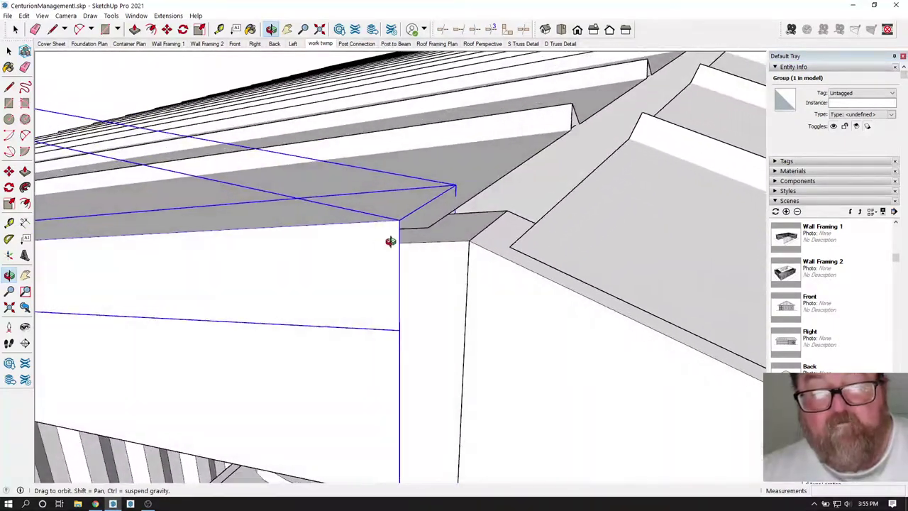
{"action": "left_click_drag", "start_coordinate": [390, 241], "coordinate": [461, 277]}
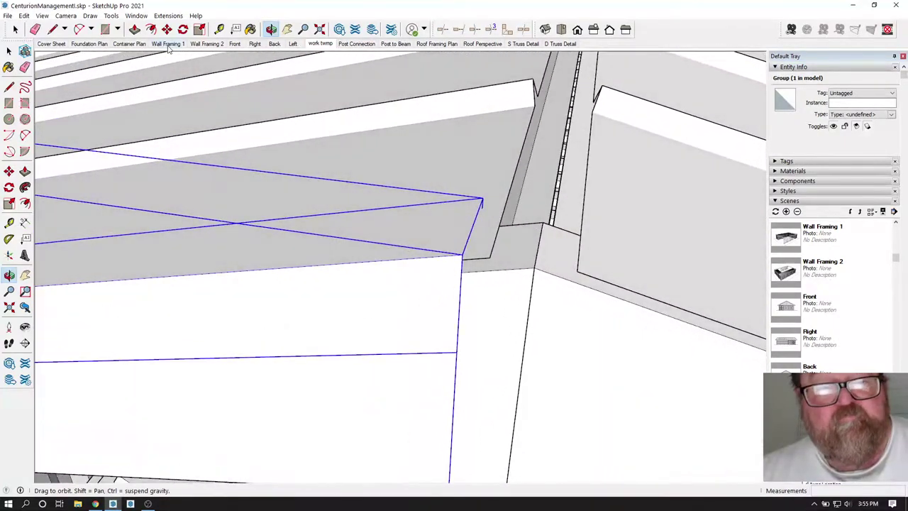
{"action": "left_click", "coordinate": [219, 29]}
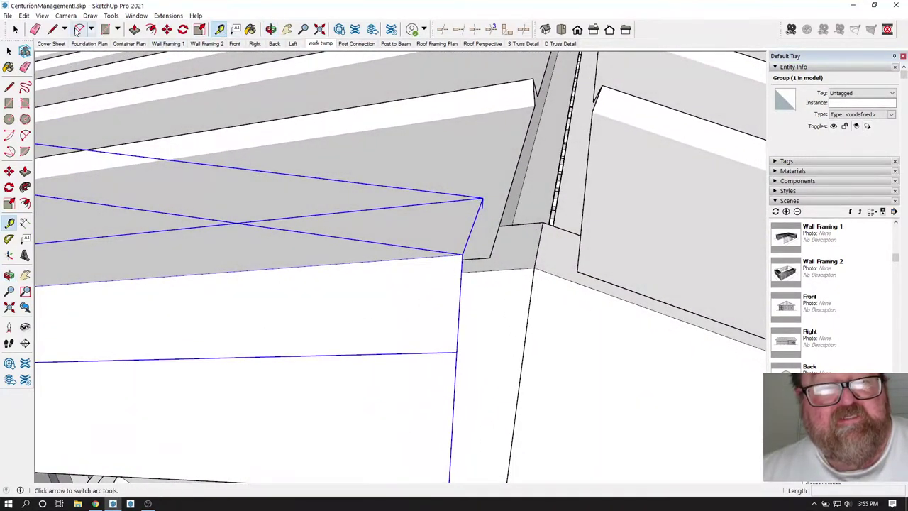
{"action": "left_click", "coordinate": [53, 29]}
{"action": "scroll", "coordinate": [544, 281], "scroll_direction": "up", "scroll_amount": 1}
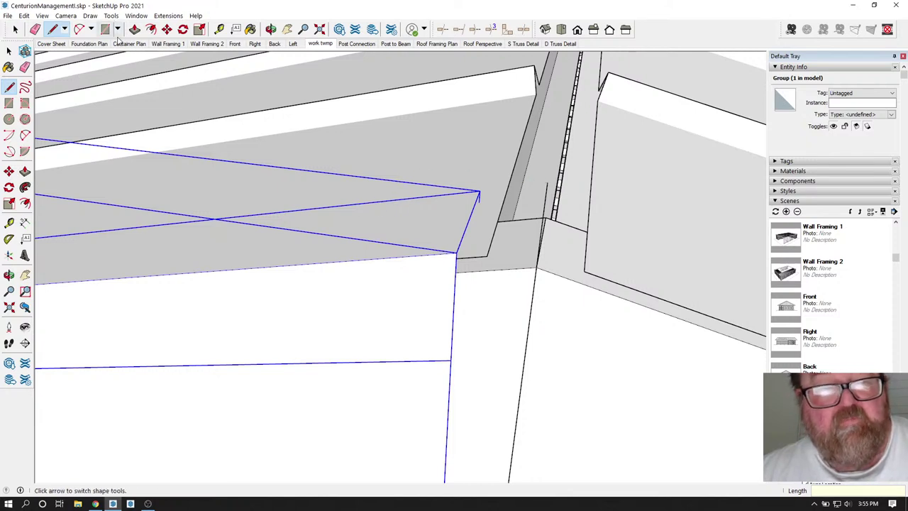
{"action": "left_click", "coordinate": [217, 31]}
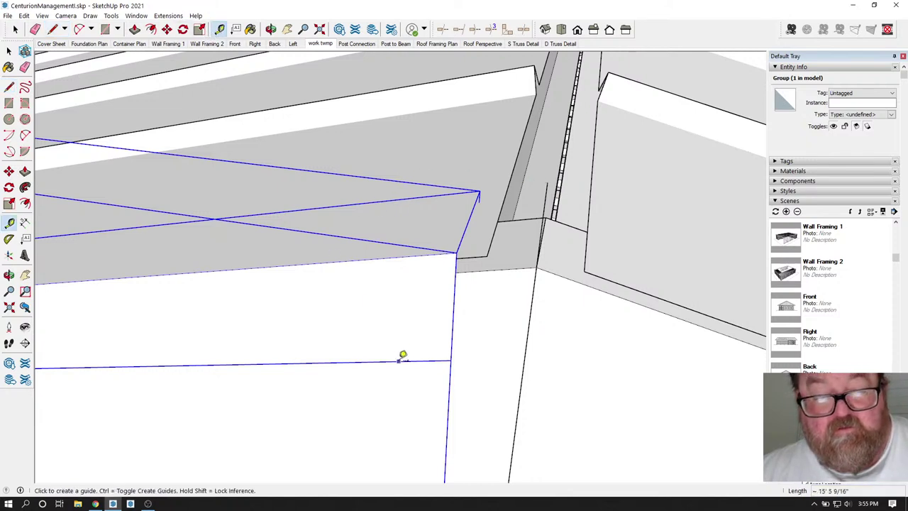
{"action": "left_click", "coordinate": [15, 30]}
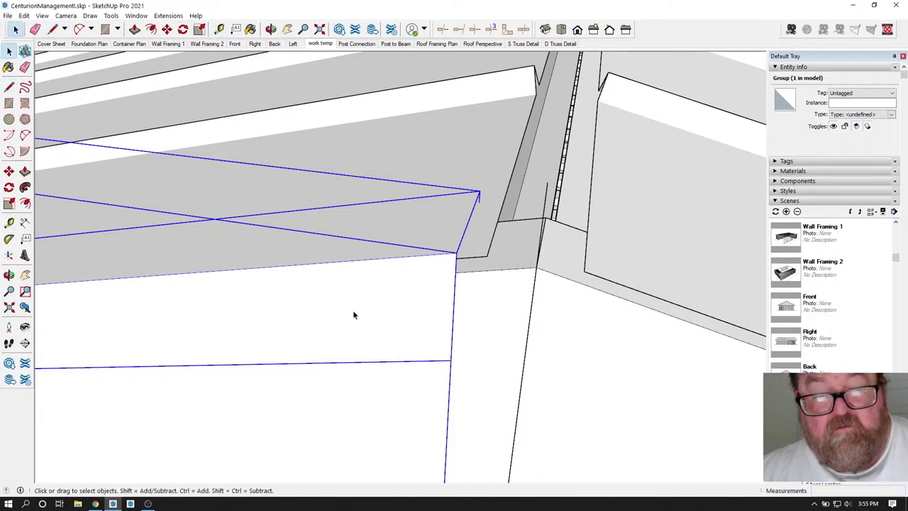
{"action": "double_click", "coordinate": [373, 291]}
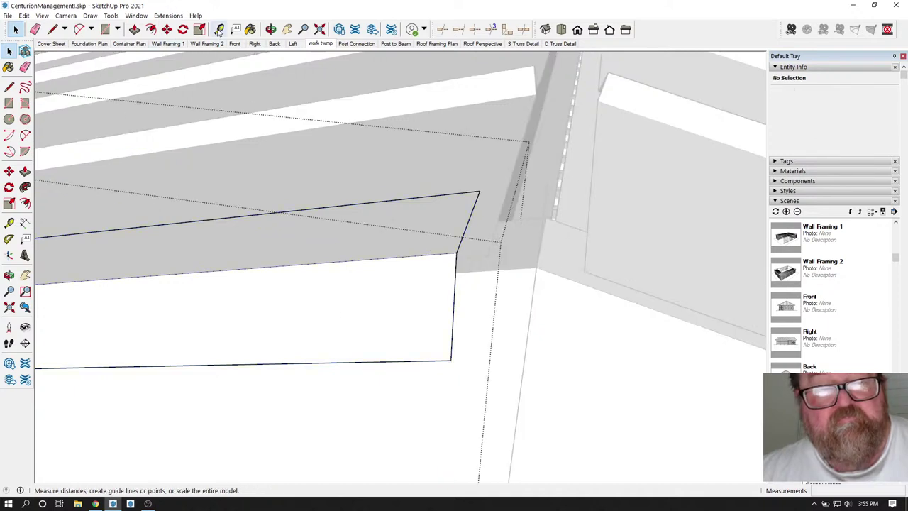
Place a guide parallel to the trim's top front edge, in line with its lower edge.
{"action": "left_click", "coordinate": [219, 31]}
{"action": "left_click", "coordinate": [388, 257]}
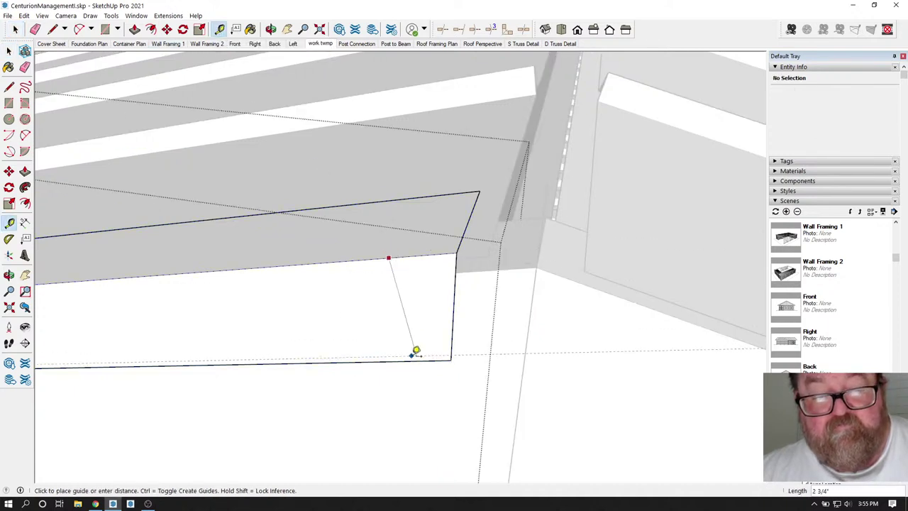
{"action": "left_click", "coordinate": [417, 353]}
Stretch the trim about 1 11/16 inches to the fascia's ridge joint by moving its two end edges along the guide, and close the group.
{"action": "left_click", "coordinate": [15, 29]}
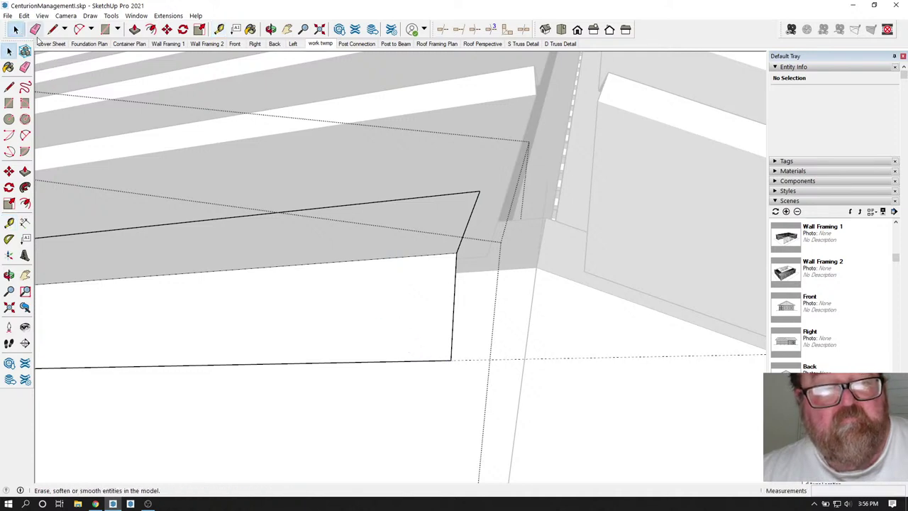
{"action": "left_click_drag", "start_coordinate": [390, 166], "coordinate": [494, 365]}
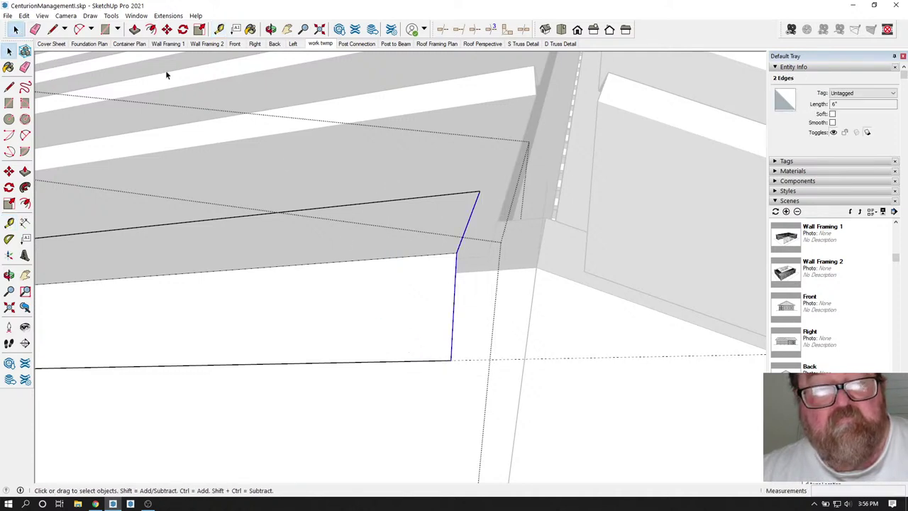
{"action": "left_click", "coordinate": [167, 30]}
{"action": "left_click", "coordinate": [449, 360]}
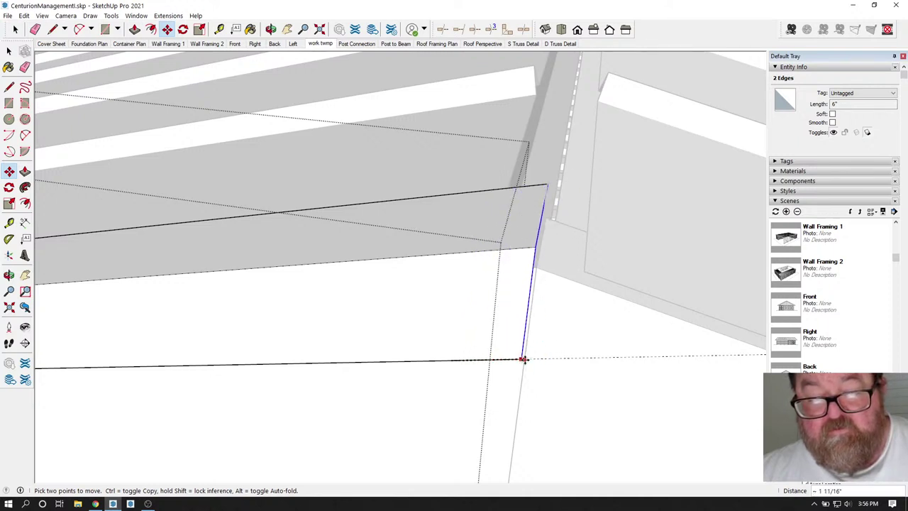
{"action": "left_click", "coordinate": [523, 360]}
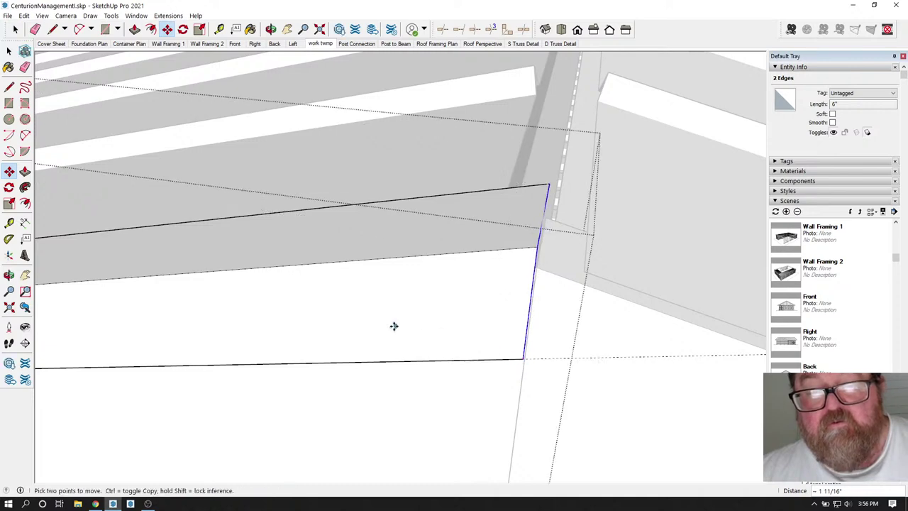
{"action": "scroll", "coordinate": [394, 325], "scroll_direction": "down", "scroll_amount": 2}
{"action": "key", "text": "space"}
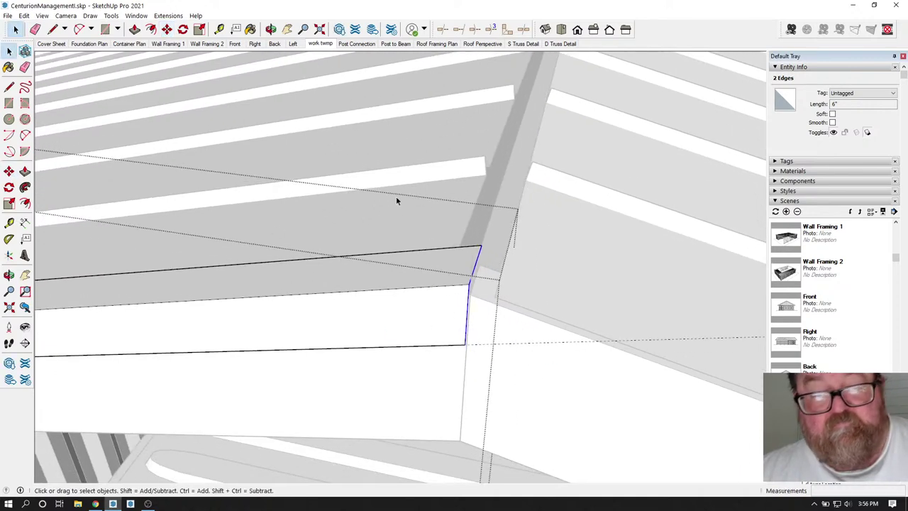
{"action": "left_click", "coordinate": [454, 219]}
{"action": "scroll", "coordinate": [478, 248], "scroll_direction": "up", "scroll_amount": 3}
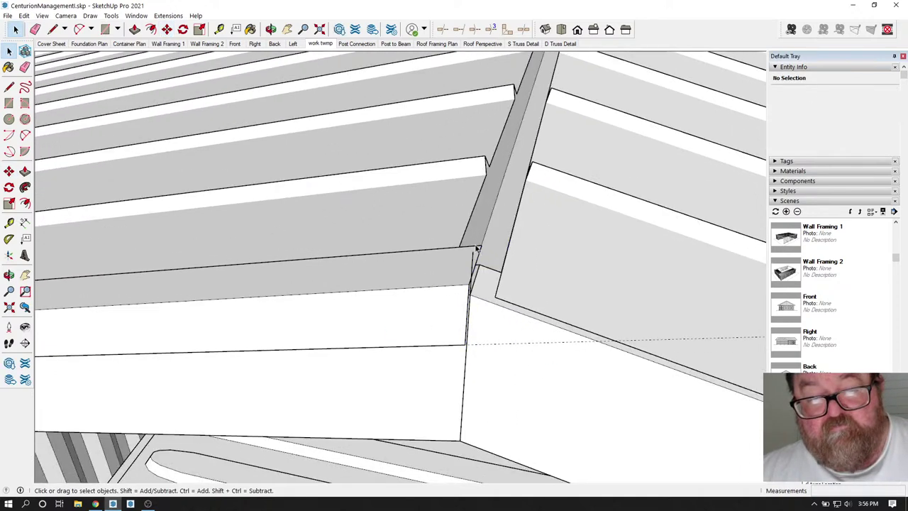
{"action": "left_click", "coordinate": [465, 292]}
{"action": "key", "text": "m"}
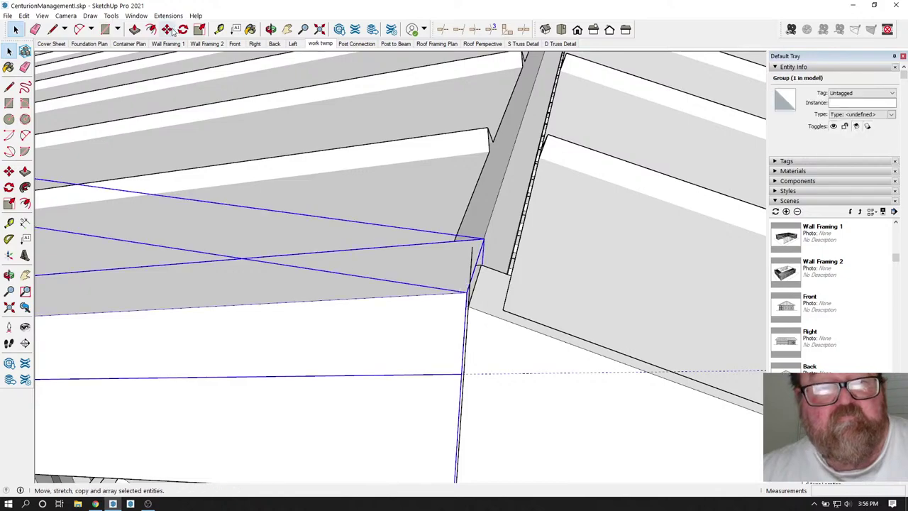
{"action": "scroll", "coordinate": [466, 288], "scroll_direction": "down", "scroll_amount": 6}
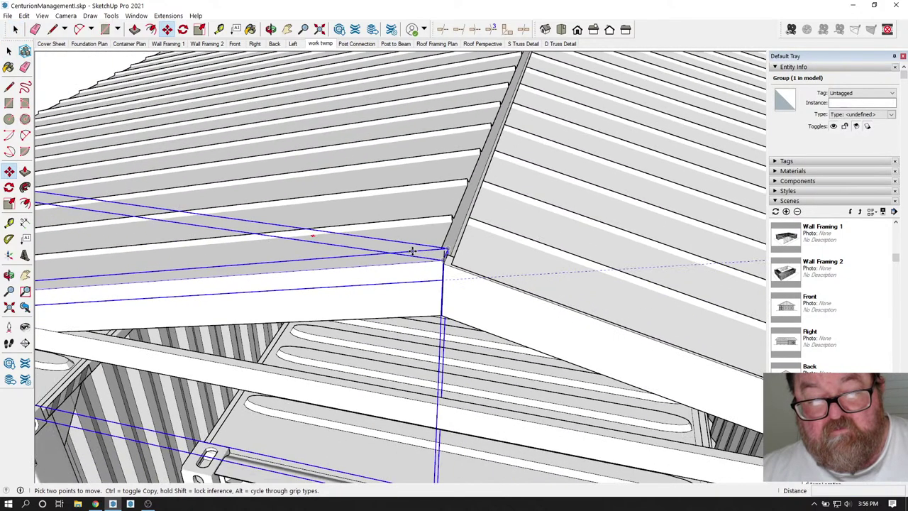
{"action": "scroll", "coordinate": [412, 251], "scroll_direction": "down", "scroll_amount": 8}
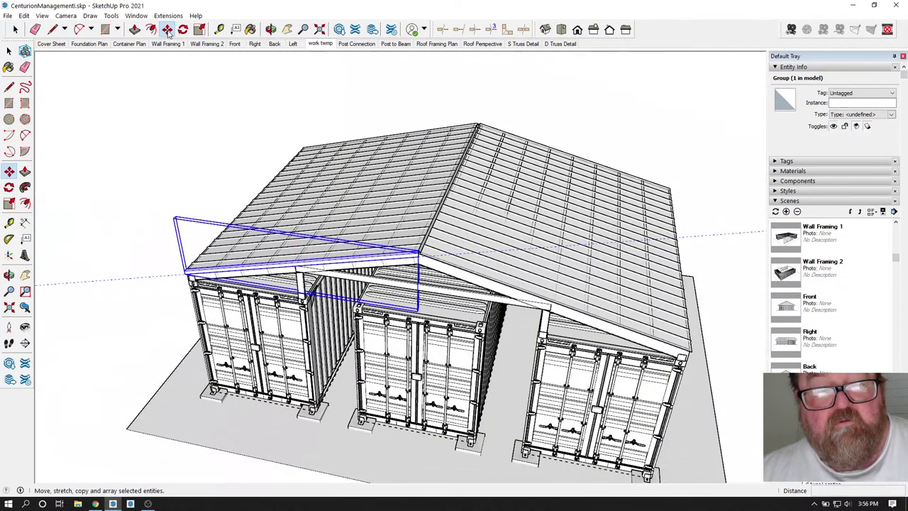
{"action": "key", "text": "ctrl"}
{"action": "left_click", "coordinate": [349, 449]}
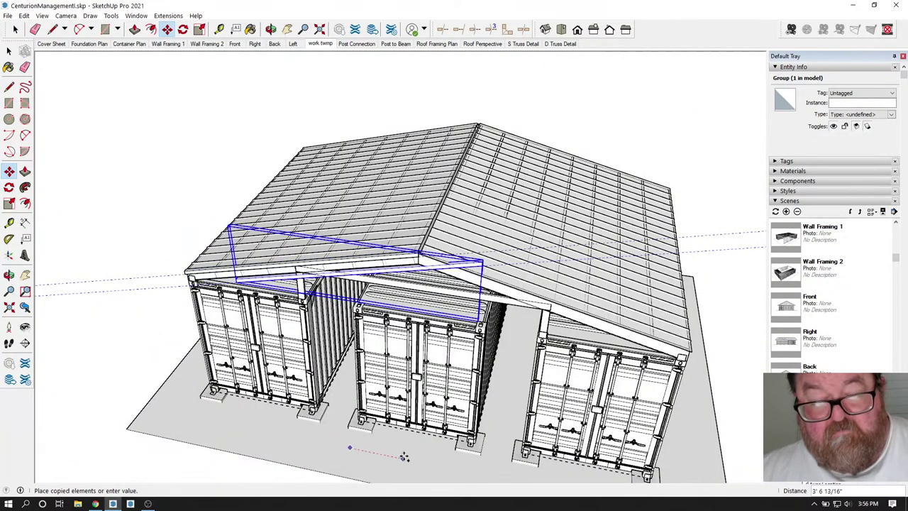
{"action": "left_click", "coordinate": [404, 458]}
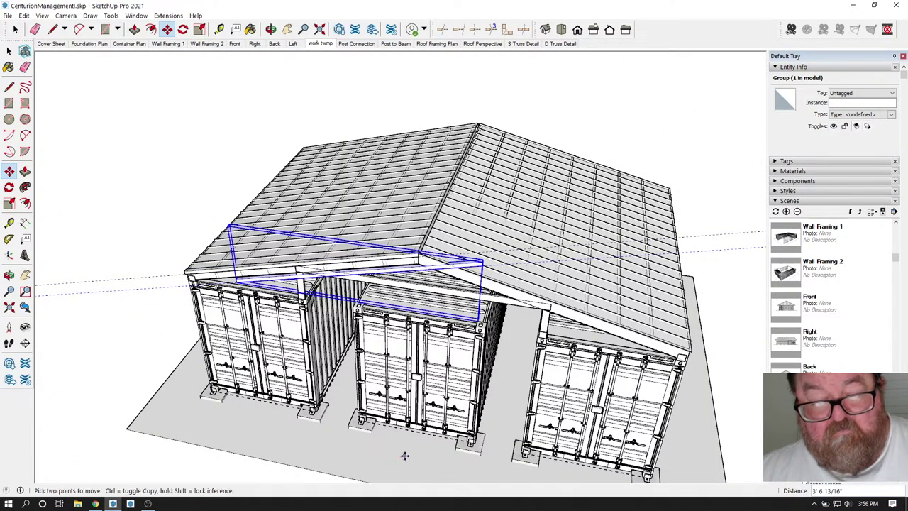
{"action": "left_click", "coordinate": [183, 29]}
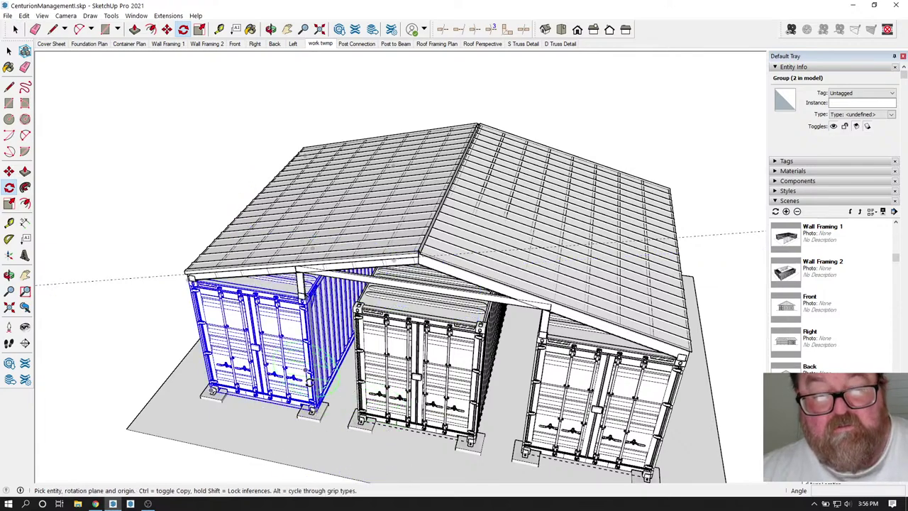
Convert the rake trim group into a component, keeping the default definition name.
{"action": "left_click", "coordinate": [14, 30]}
{"action": "scroll", "coordinate": [466, 265], "scroll_direction": "up", "scroll_amount": 2}
{"action": "scroll", "coordinate": [403, 252], "scroll_direction": "up", "scroll_amount": 5}
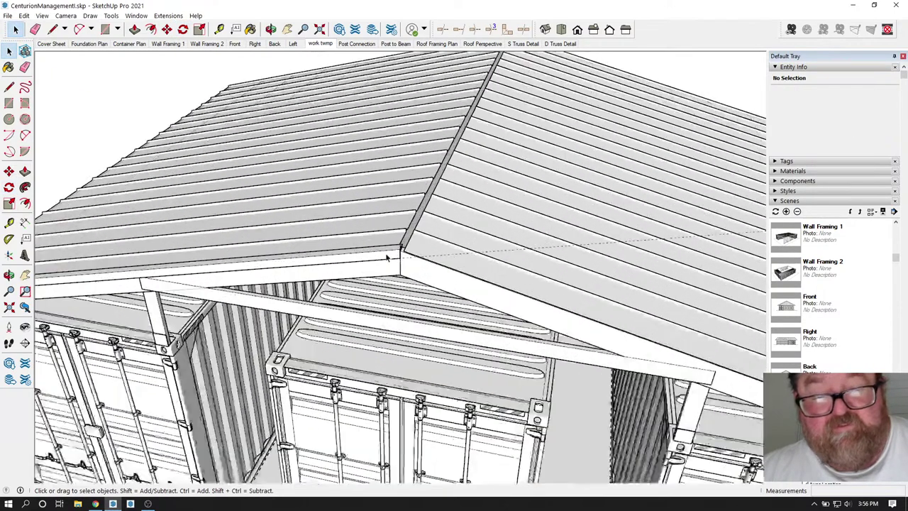
{"action": "left_click", "coordinate": [402, 252]}
{"action": "right_click", "coordinate": [402, 252]}
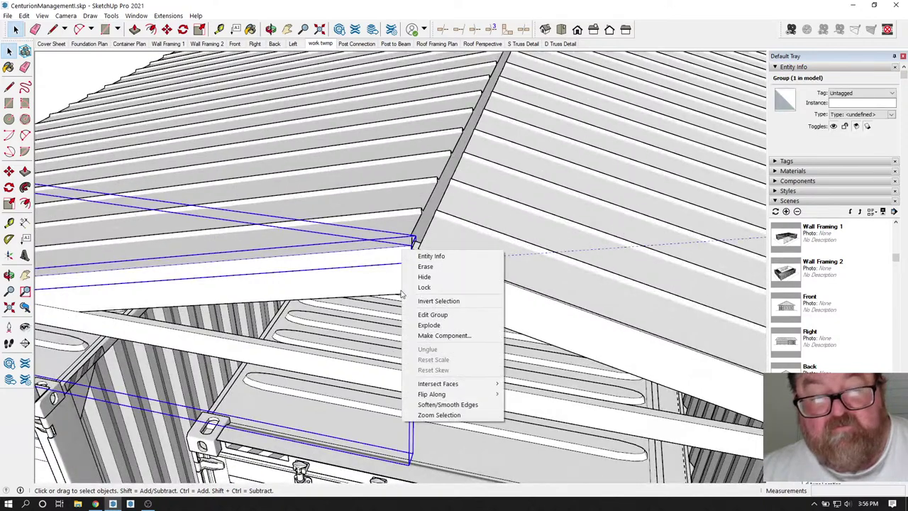
{"action": "left_click", "coordinate": [436, 330]}
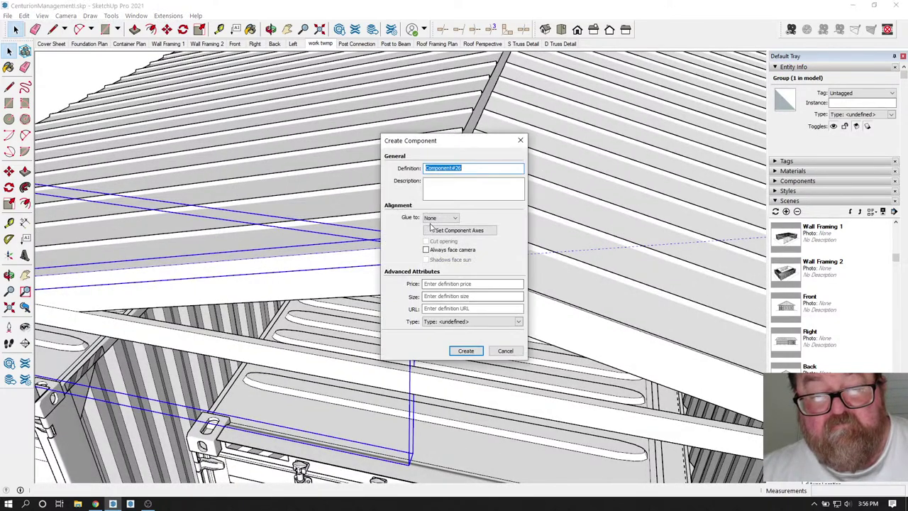
{"action": "left_click", "coordinate": [466, 351]}
Copy the rake trim component about 5' 3" along the red axis, toward the opposite roof slope.
{"action": "scroll", "coordinate": [408, 180], "scroll_direction": "down", "scroll_amount": 8}
{"action": "scroll", "coordinate": [374, 207], "scroll_direction": "down", "scroll_amount": 3}
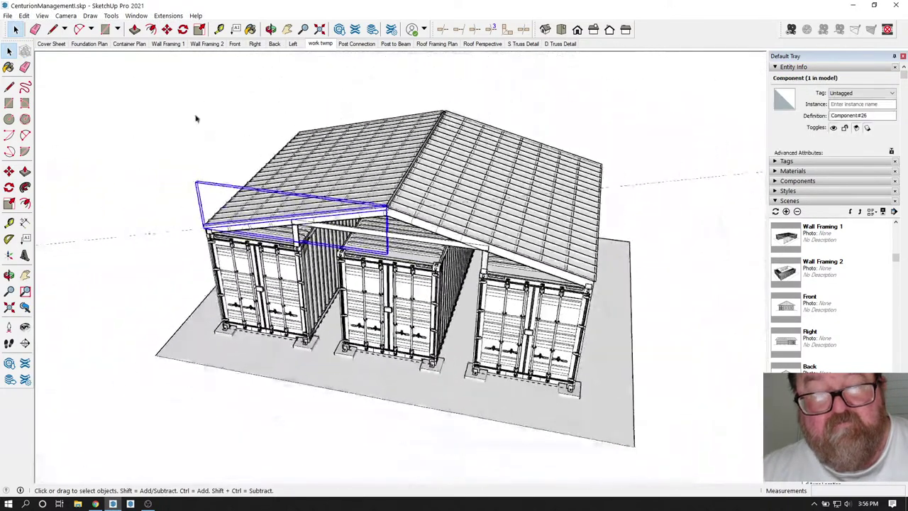
{"action": "left_click", "coordinate": [168, 29]}
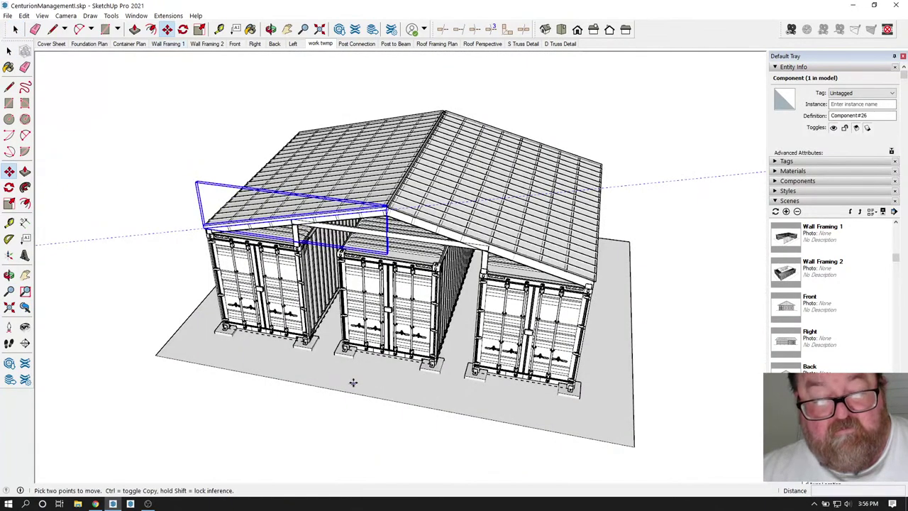
{"action": "left_click", "coordinate": [352, 383]}
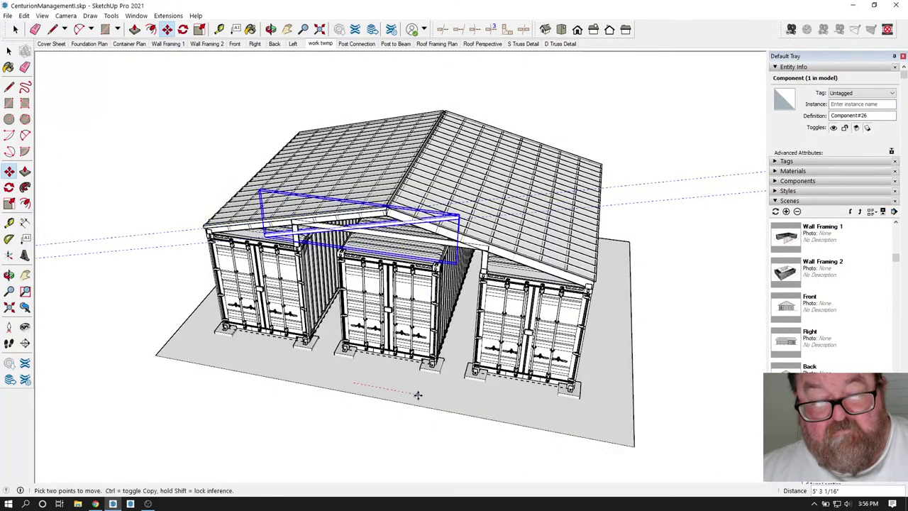
Rotate the copied rake trim 180 degrees about the vertical axis from a point on the ground slab.
{"action": "left_click", "coordinate": [183, 29]}
{"action": "scroll", "coordinate": [362, 383], "scroll_direction": "up", "scroll_amount": 5}
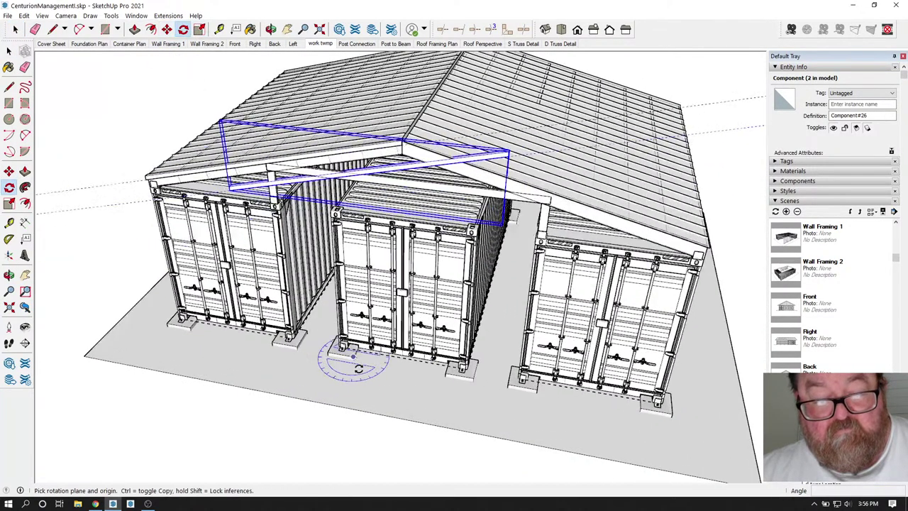
{"action": "left_click", "coordinate": [369, 402]}
{"action": "left_click", "coordinate": [410, 409]}
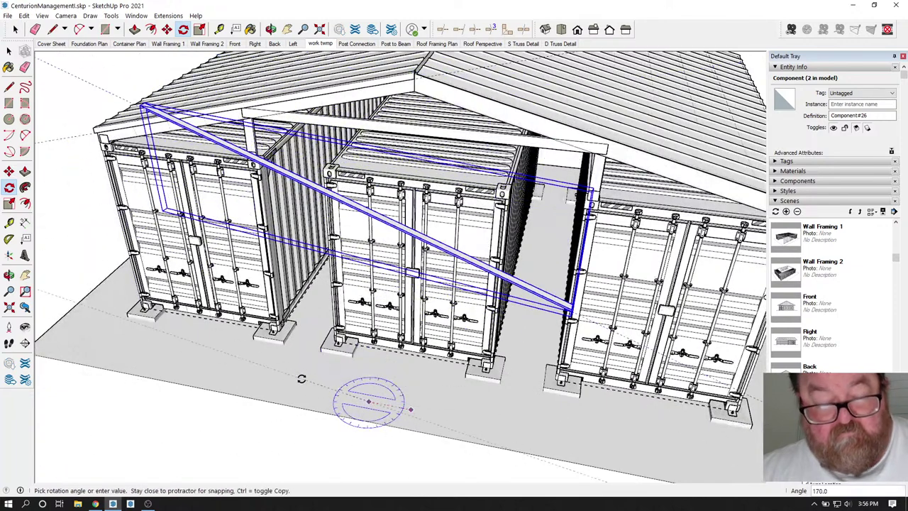
{"action": "key", "text": "Return"}
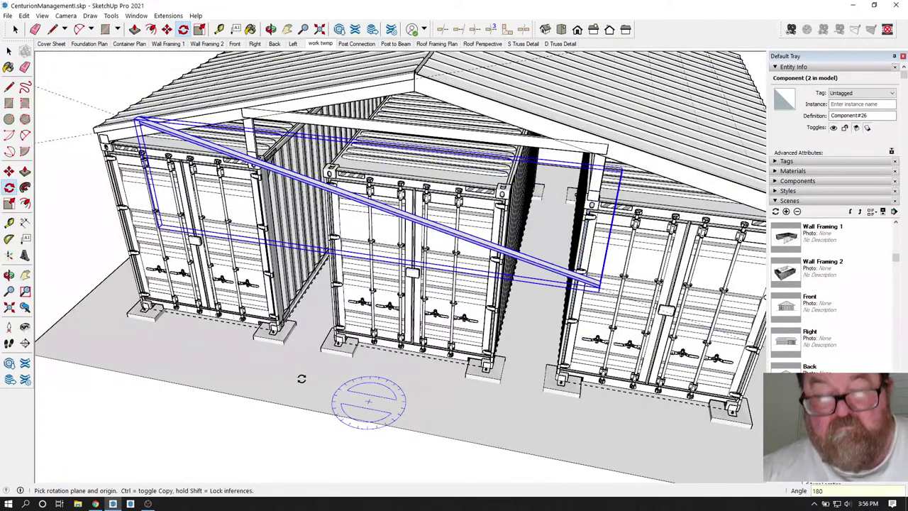
Mirror the rotated trim copy front to back by scaling it to -1 along the green axis.
{"action": "scroll", "coordinate": [171, 149], "scroll_direction": "up", "scroll_amount": 3}
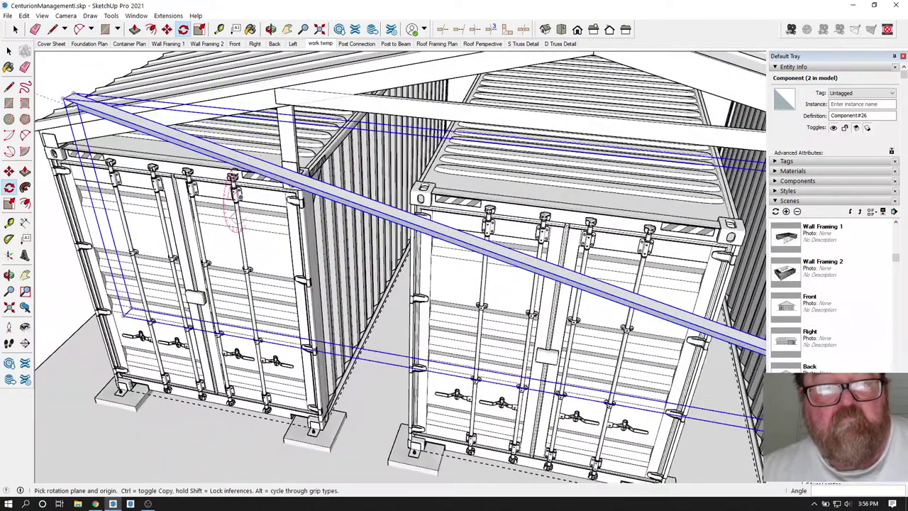
{"action": "left_click", "coordinate": [196, 33]}
{"action": "scroll", "coordinate": [413, 177], "scroll_direction": "up", "scroll_amount": 3}
{"action": "scroll", "coordinate": [399, 224], "scroll_direction": "down", "scroll_amount": 3}
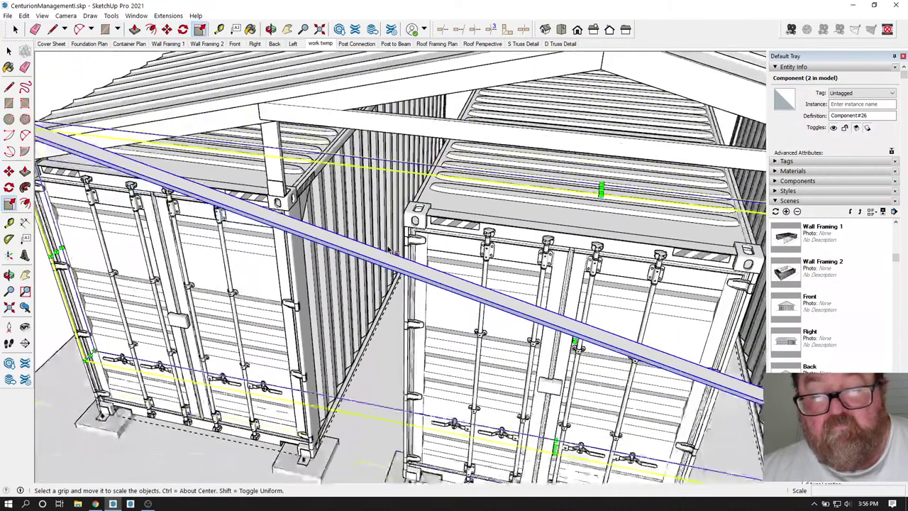
{"action": "left_click_drag", "start_coordinate": [577, 342], "coordinate": [586, 313]}
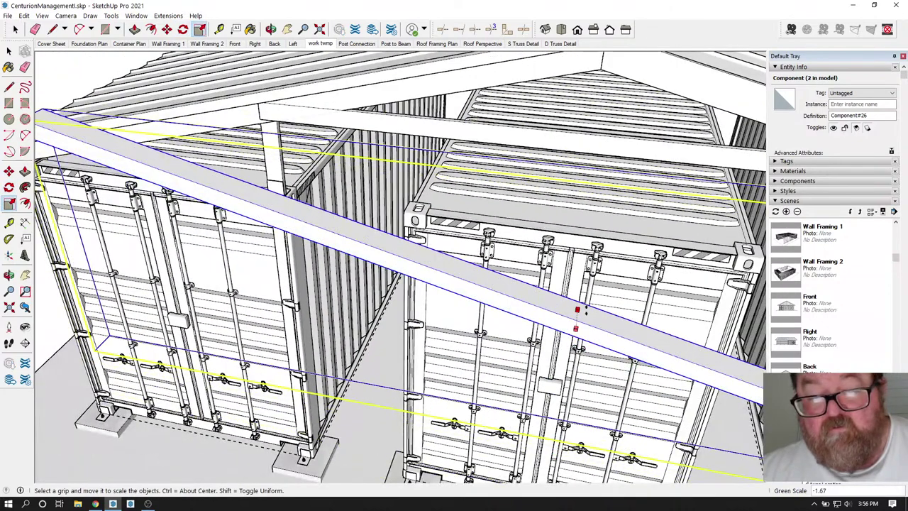
{"action": "key", "text": "Return"}
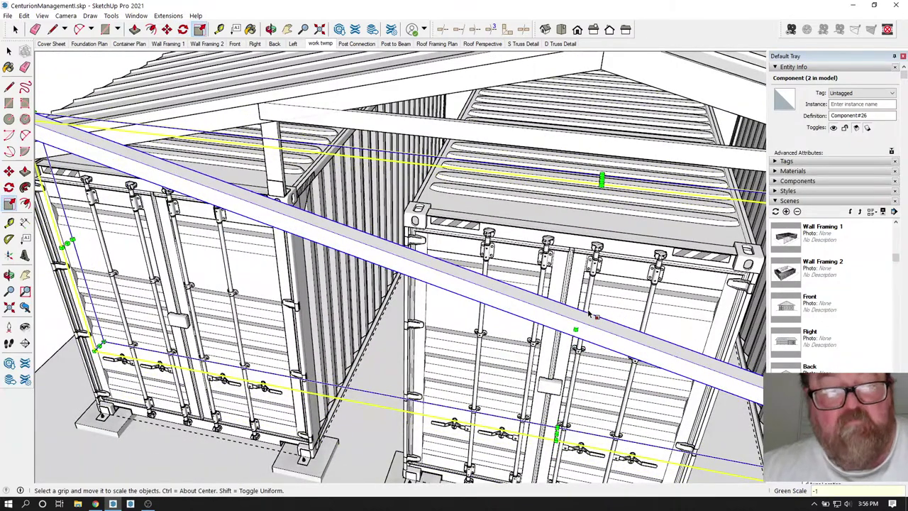
Move the mirrored rake trim about 10' 1 1/2" so its upper end meets the first rake trim at the ridge.
{"action": "scroll", "coordinate": [592, 318], "scroll_direction": "down", "scroll_amount": 3}
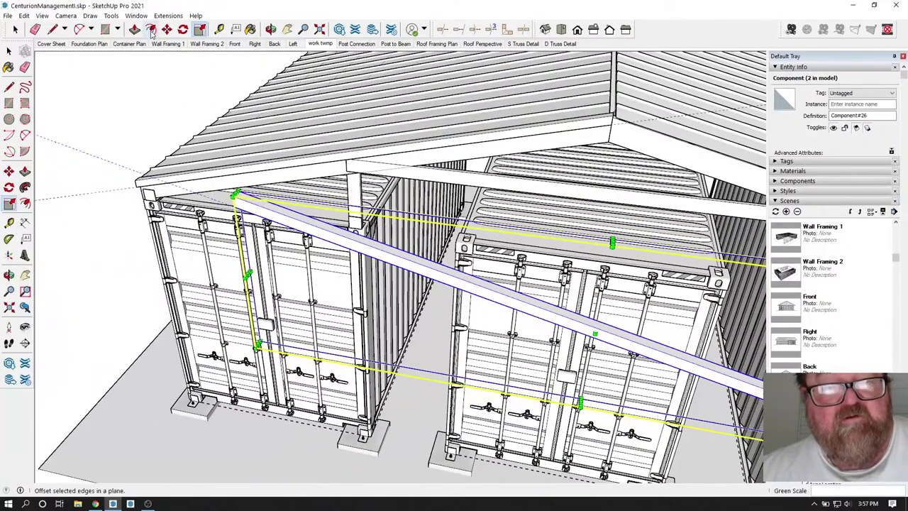
{"action": "left_click", "coordinate": [167, 30]}
{"action": "scroll", "coordinate": [233, 194], "scroll_direction": "up", "scroll_amount": 2}
{"action": "left_click", "coordinate": [231, 194]}
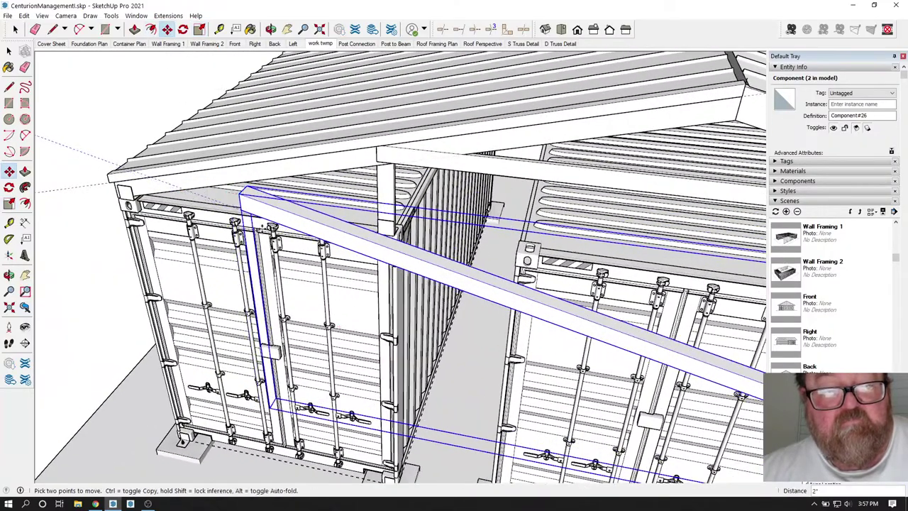
{"action": "scroll", "coordinate": [369, 338], "scroll_direction": "down", "scroll_amount": 2}
{"action": "scroll", "coordinate": [369, 341], "scroll_direction": "down", "scroll_amount": 5}
{"action": "scroll", "coordinate": [486, 238], "scroll_direction": "up", "scroll_amount": 7}
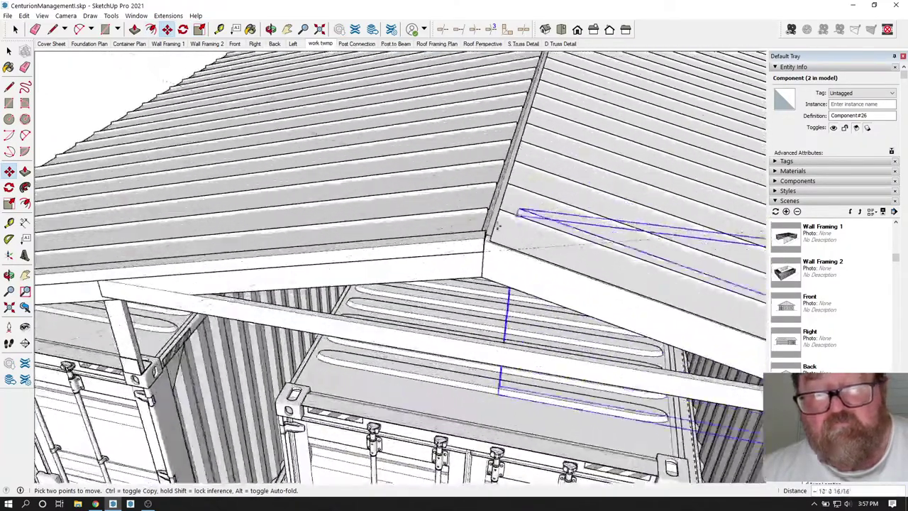
{"action": "scroll", "coordinate": [486, 239], "scroll_direction": "up", "scroll_amount": 3}
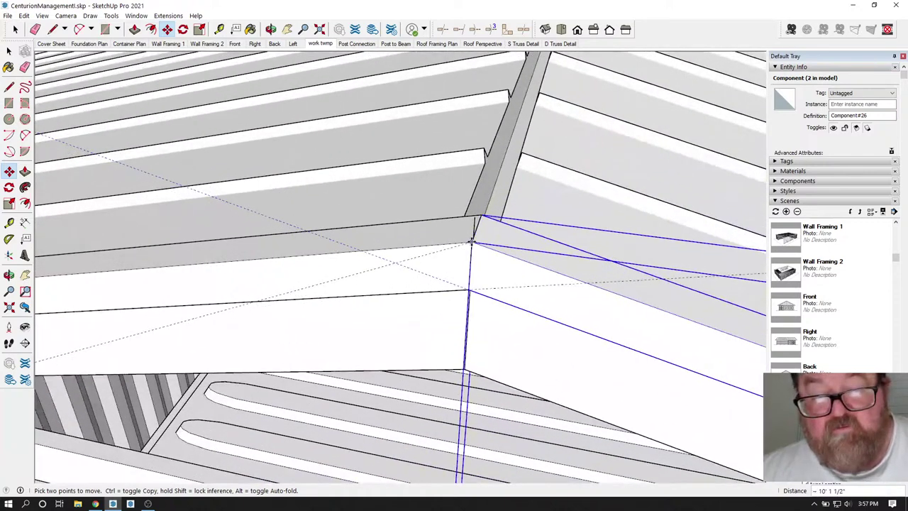
Delete the stray 2" edge where the rake trims meet at the ridge, and clear all construction guides.
{"action": "left_click", "coordinate": [16, 30]}
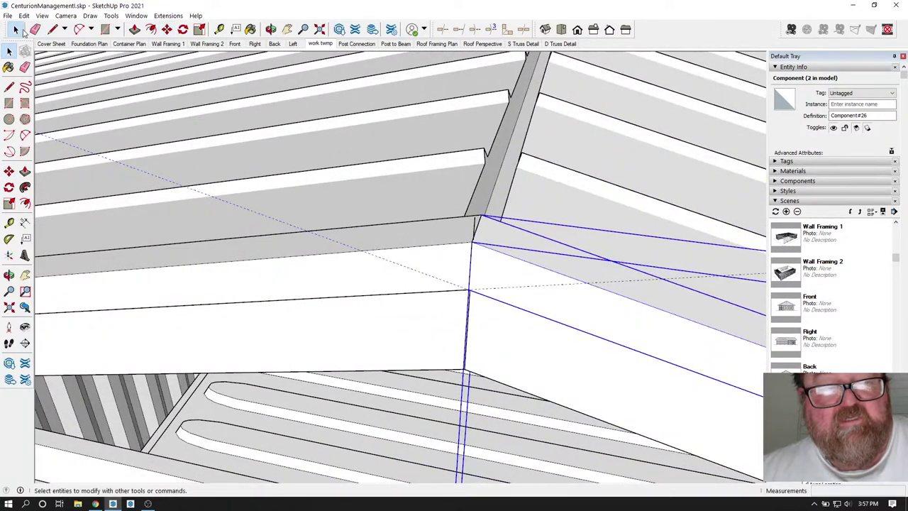
{"action": "scroll", "coordinate": [496, 250], "scroll_direction": "up", "scroll_amount": 3}
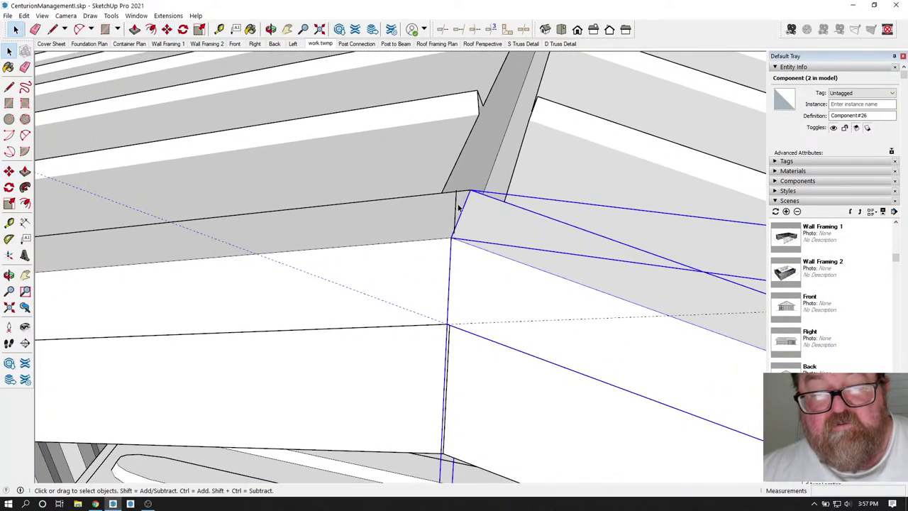
{"action": "left_click", "coordinate": [458, 210]}
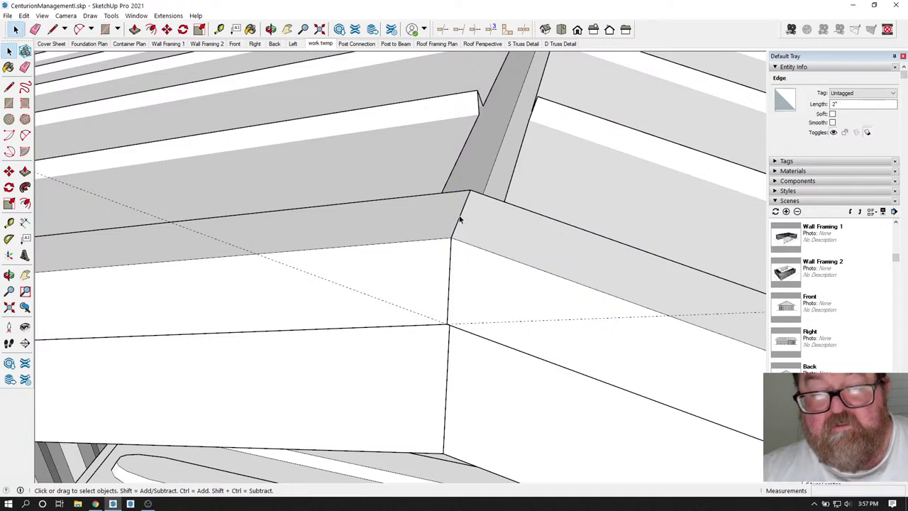
{"action": "key", "text": "Delete"}
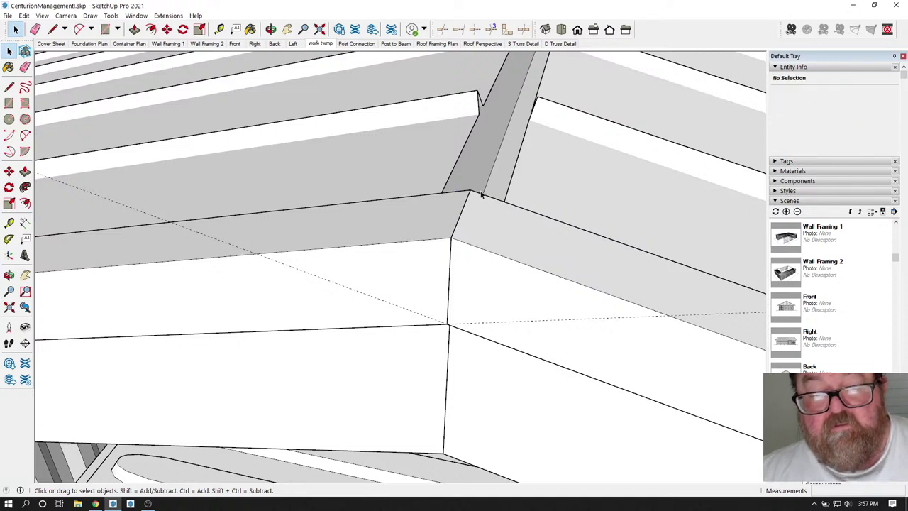
{"action": "left_click", "coordinate": [24, 15]}
{"action": "left_click", "coordinate": [49, 103]}
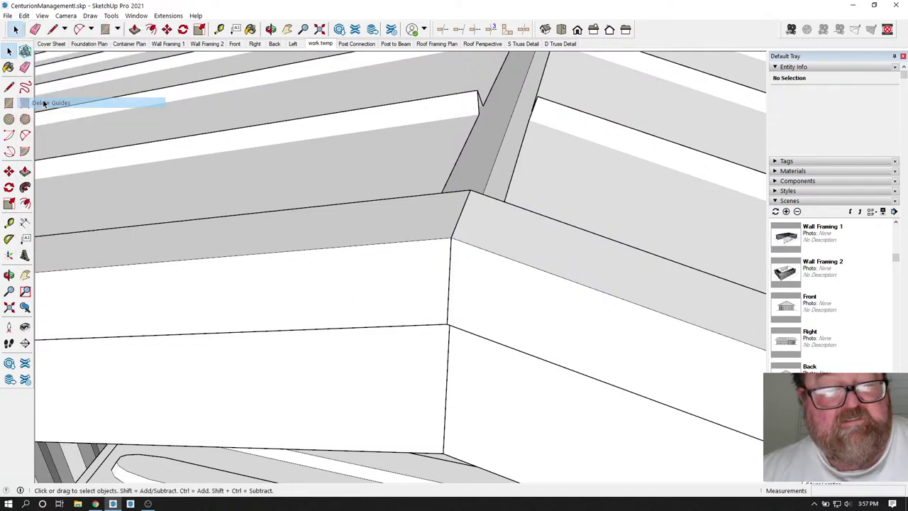
Copy both rake trims of this gable along the ridge direction to just beyond the opposite gable end.
{"action": "left_click", "coordinate": [417, 279]}
{"action": "left_click", "coordinate": [456, 324], "text": "ctrl"}
{"action": "scroll", "coordinate": [266, 323], "scroll_direction": "down", "scroll_amount": 5}
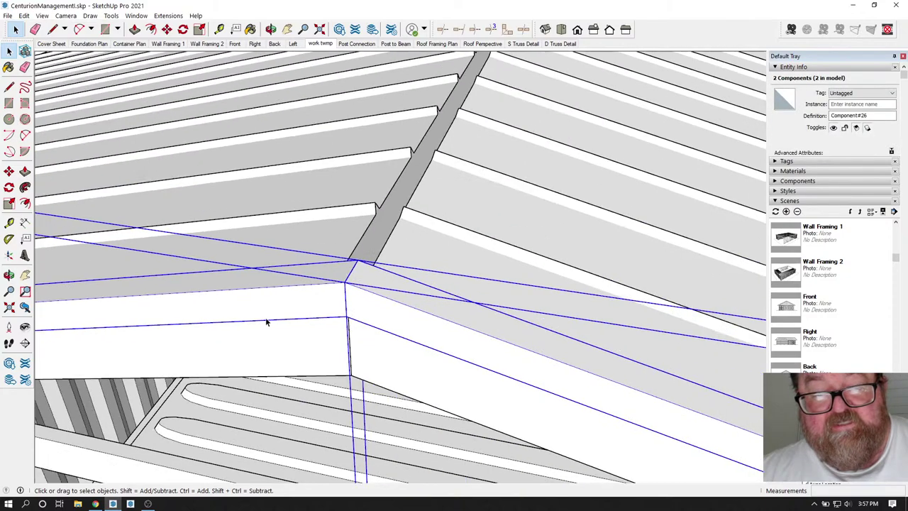
{"action": "scroll", "coordinate": [267, 322], "scroll_direction": "down", "scroll_amount": 10}
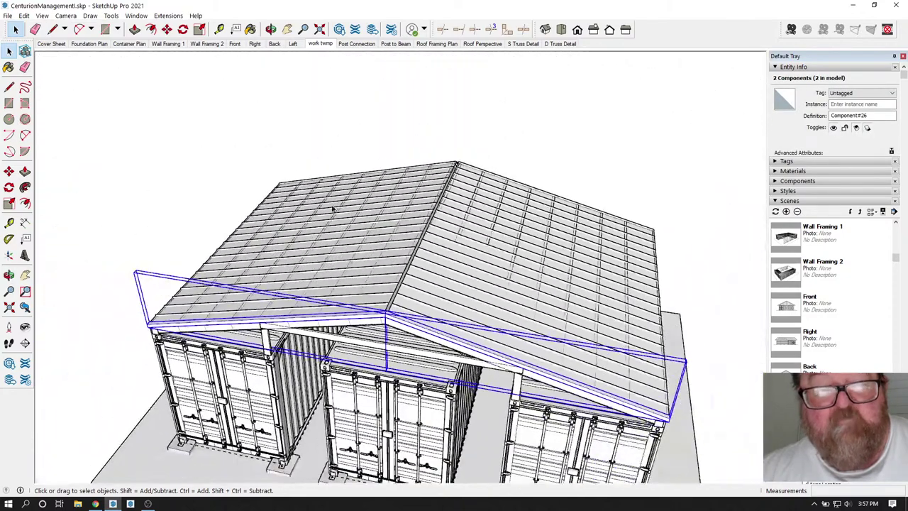
{"action": "middle_click_drag", "start_coordinate": [480, 251], "coordinate": [231, 335]}
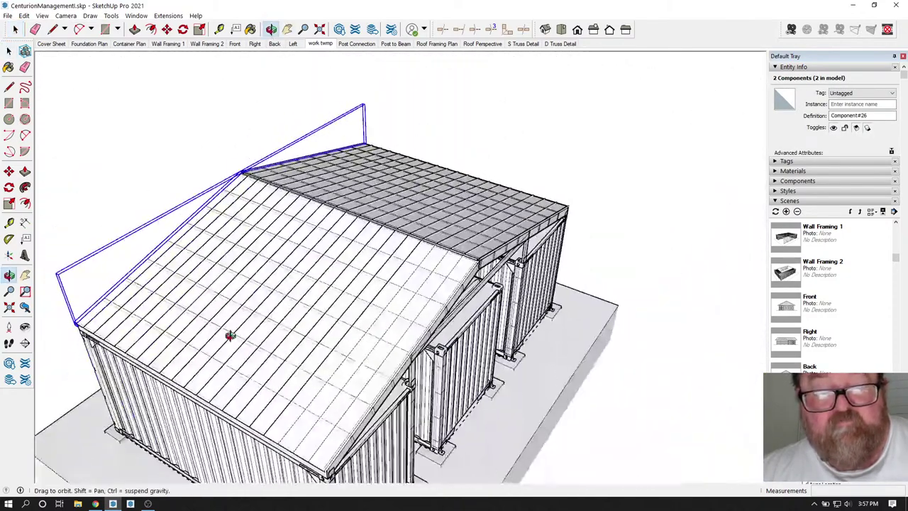
{"action": "scroll", "coordinate": [394, 179], "scroll_direction": "down", "scroll_amount": 3}
{"action": "scroll", "coordinate": [262, 77], "scroll_direction": "down", "scroll_amount": 2}
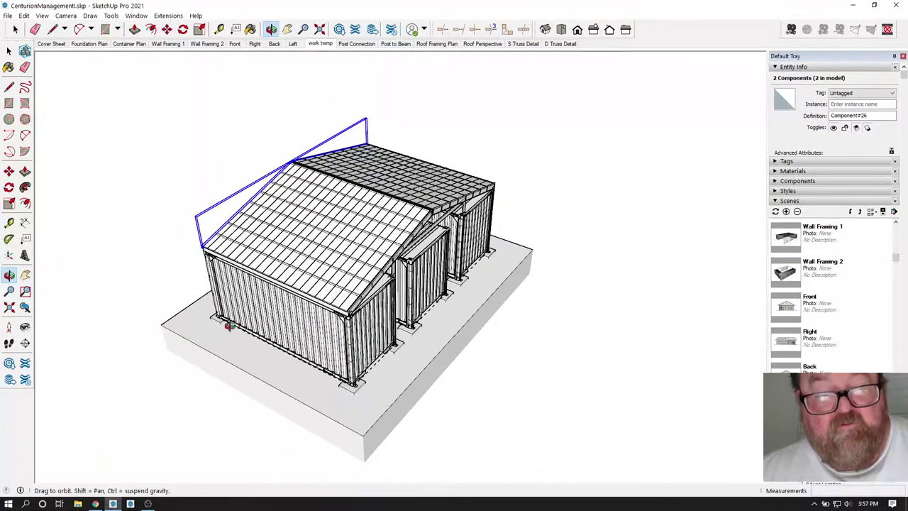
{"action": "left_click", "coordinate": [166, 30]}
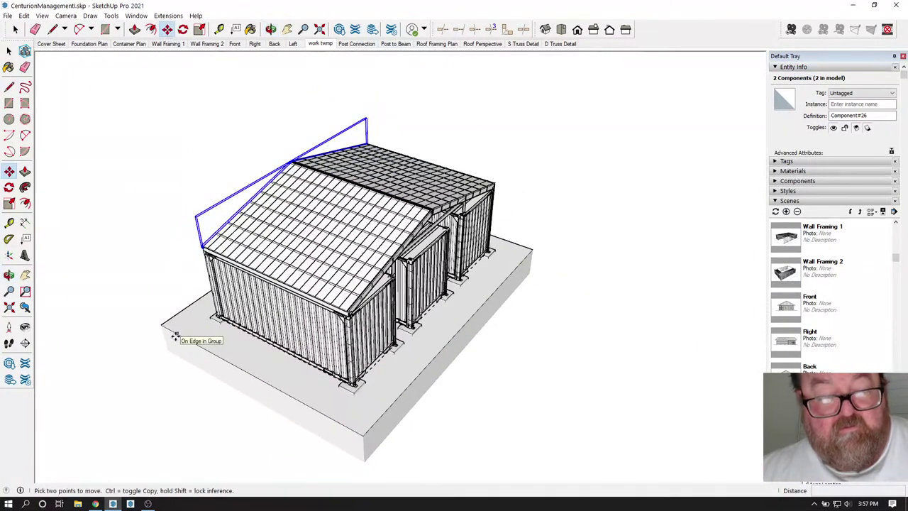
{"action": "left_click", "coordinate": [349, 426]}
{"action": "scroll", "coordinate": [472, 243], "scroll_direction": "up", "scroll_amount": 5}
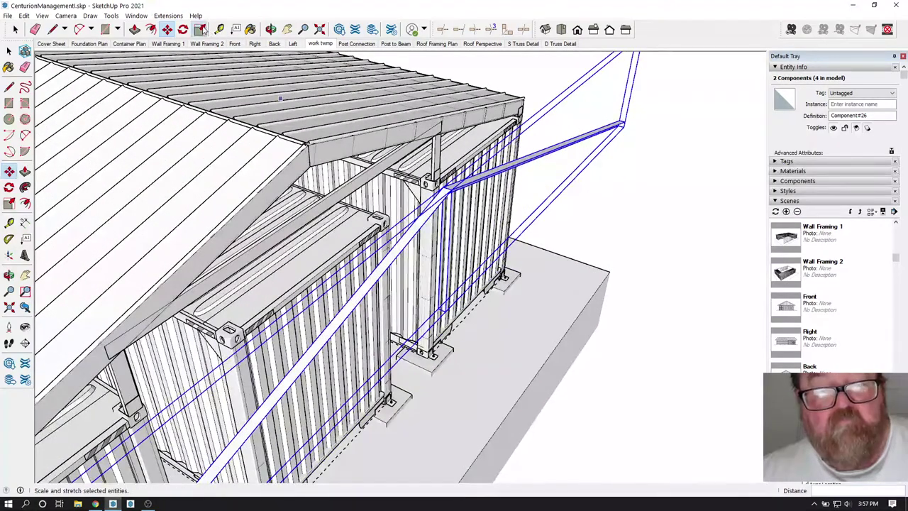
Mirror the copied pair of rake trims front to back by scaling it to -1 along the green axis.
{"action": "left_click", "coordinate": [201, 29]}
{"action": "scroll", "coordinate": [440, 244], "scroll_direction": "up", "scroll_amount": 3}
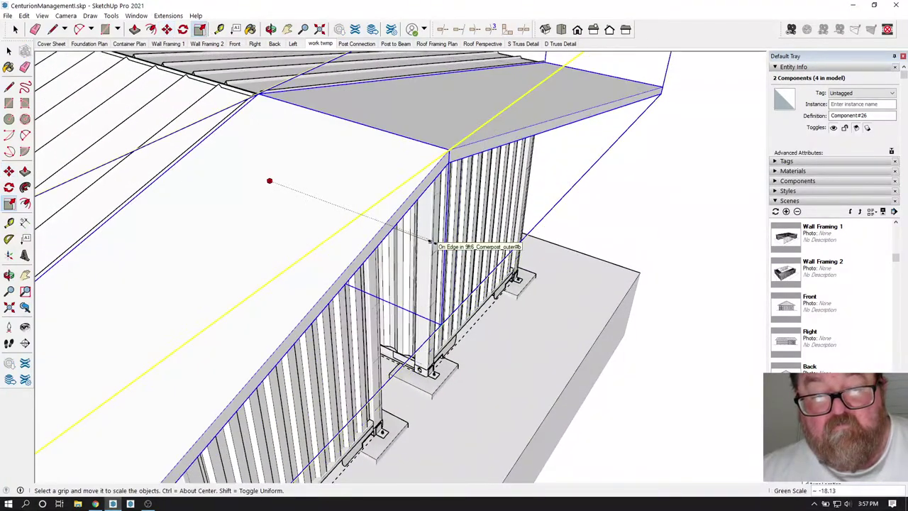
{"action": "key", "text": "Return"}
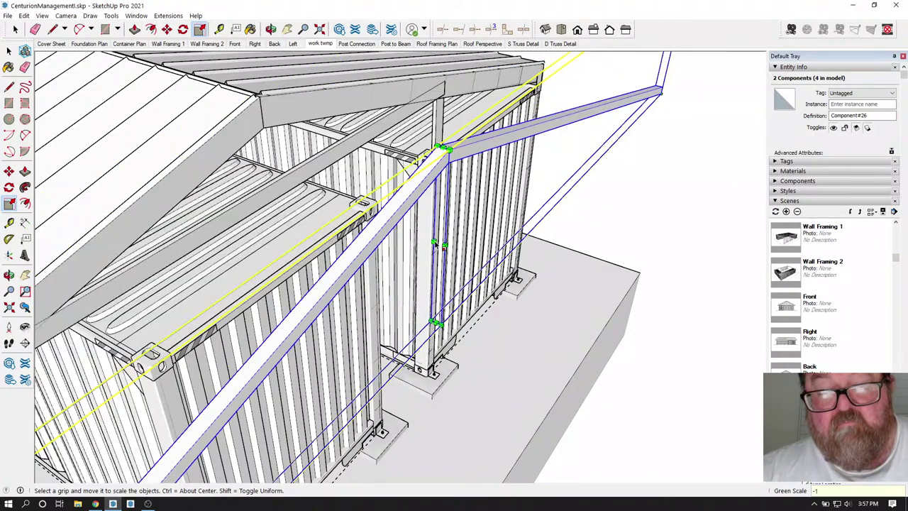
Move the mirrored pair of rake trims onto the opposite gable, aligning its peak with the roof's peak.
{"action": "scroll", "coordinate": [345, 131], "scroll_direction": "up", "scroll_amount": 3}
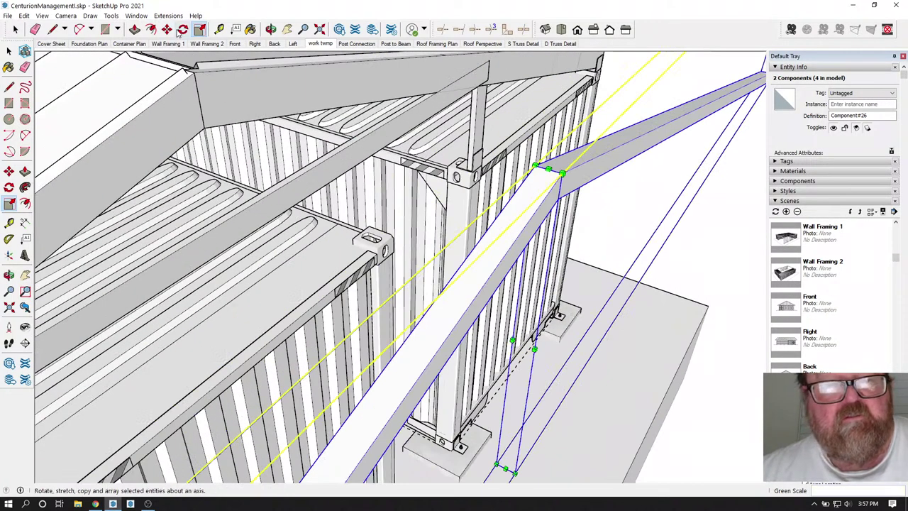
{"action": "left_click", "coordinate": [167, 29]}
{"action": "left_click", "coordinate": [562, 176]}
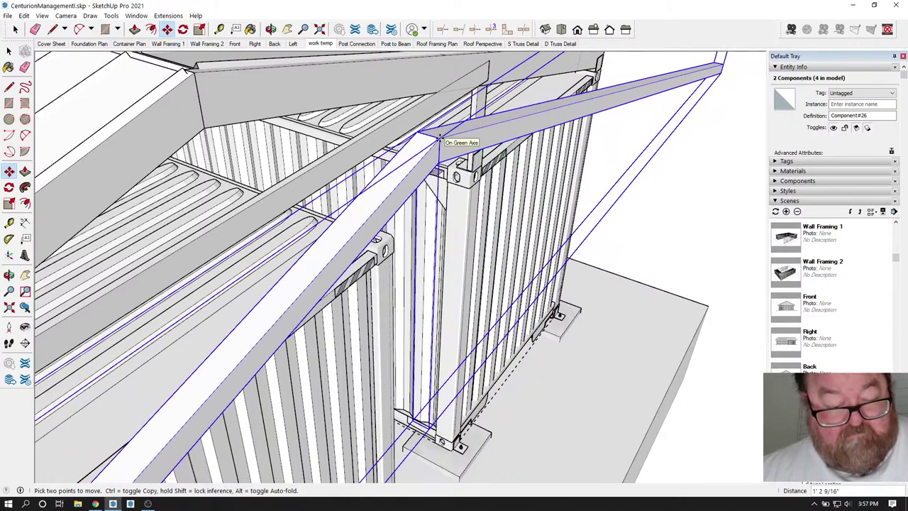
{"action": "left_click", "coordinate": [203, 133]}
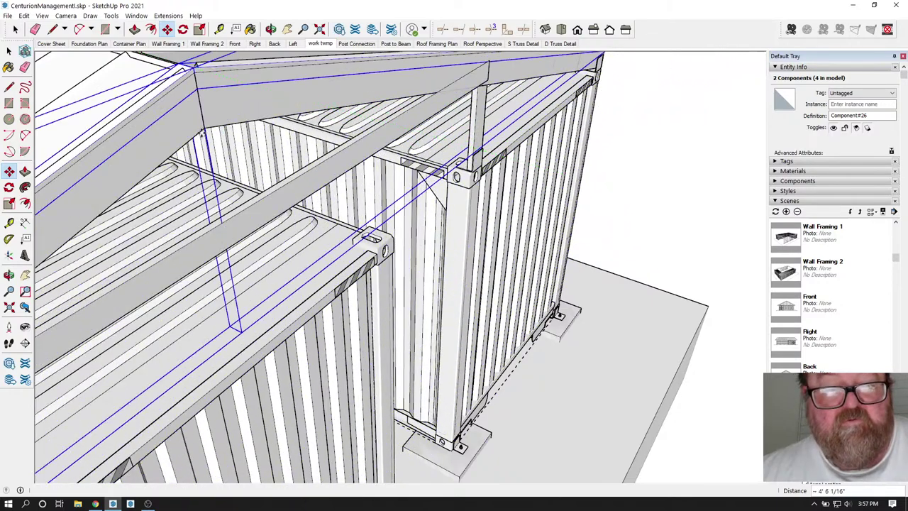
Shift the pair of rake trims on this gable 1/4" along the ridge toward the outside of the roof.
{"action": "scroll", "coordinate": [203, 133], "scroll_direction": "up", "scroll_amount": 2}
{"action": "middle_click_drag", "start_coordinate": [175, 87], "coordinate": [345, 337]}
{"action": "scroll", "coordinate": [219, 175], "scroll_direction": "up", "scroll_amount": 2}
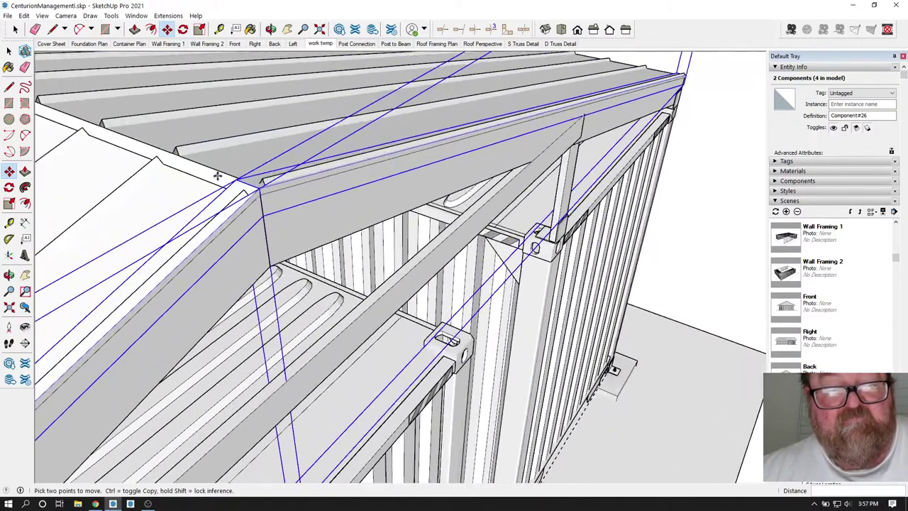
{"action": "scroll", "coordinate": [213, 176], "scroll_direction": "up", "scroll_amount": 2}
{"action": "left_click", "coordinate": [203, 157]}
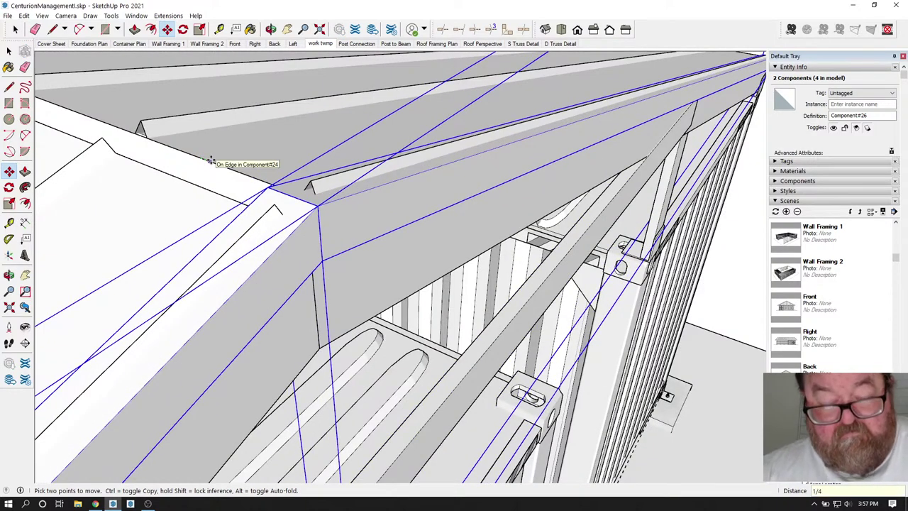
{"action": "key", "text": "Return"}
{"action": "scroll", "coordinate": [256, 147], "scroll_direction": "down", "scroll_amount": 1}
{"action": "scroll", "coordinate": [428, 243], "scroll_direction": "down", "scroll_amount": 2}
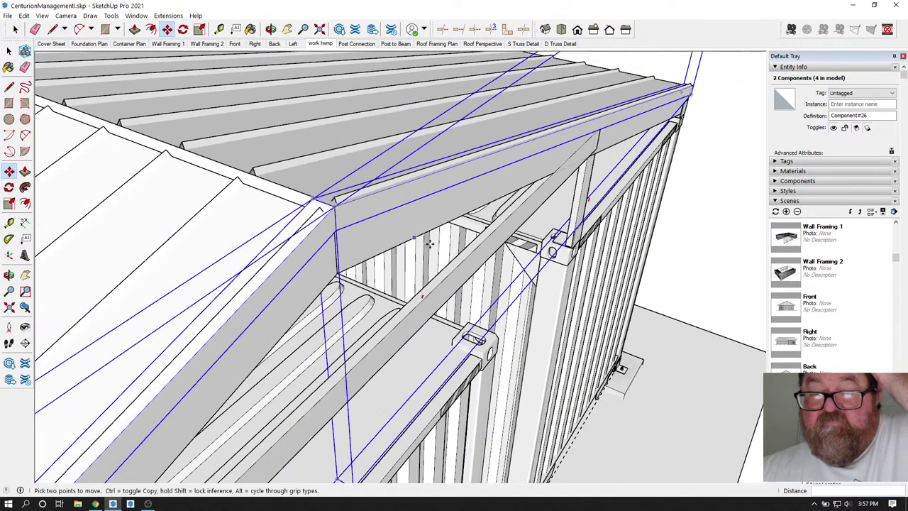
{"action": "scroll", "coordinate": [374, 231], "scroll_direction": "up", "scroll_amount": 1}
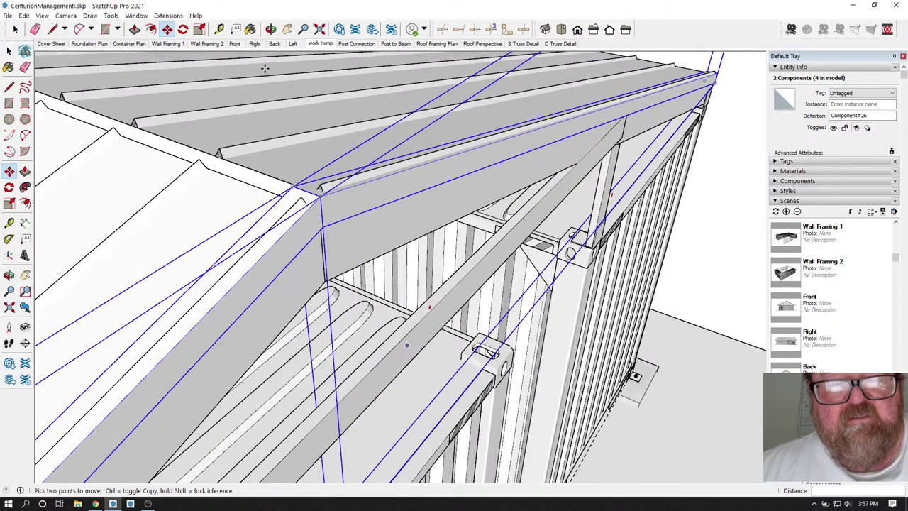
Examine how the rake trims meet the roof panels and the ridge gap at both gable peaks.
{"action": "left_click", "coordinate": [271, 29]}
{"action": "left_click_drag", "start_coordinate": [353, 223], "coordinate": [228, 158]}
{"action": "scroll", "coordinate": [249, 145], "scroll_direction": "up", "scroll_amount": 6}
{"action": "scroll", "coordinate": [266, 226], "scroll_direction": "down", "scroll_amount": 5}
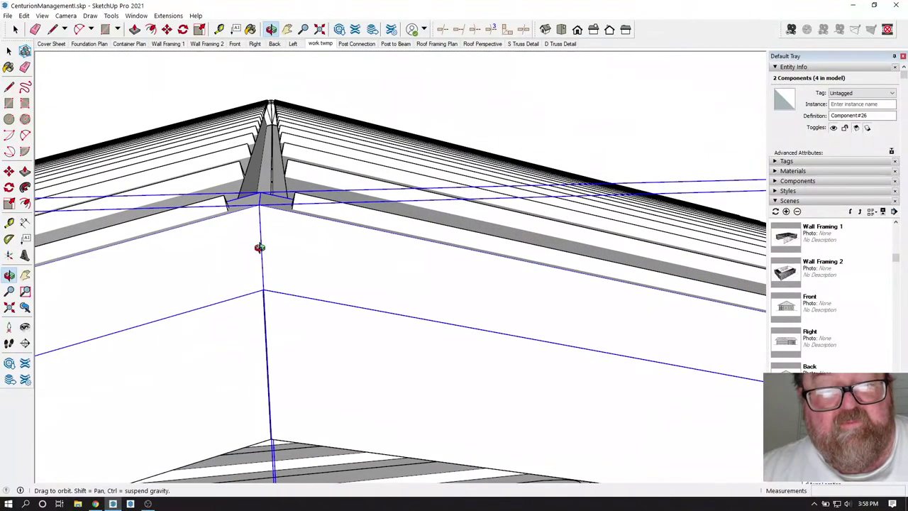
{"action": "left_click_drag", "start_coordinate": [273, 274], "coordinate": [277, 307]}
{"action": "scroll", "coordinate": [252, 148], "scroll_direction": "up", "scroll_amount": 10}
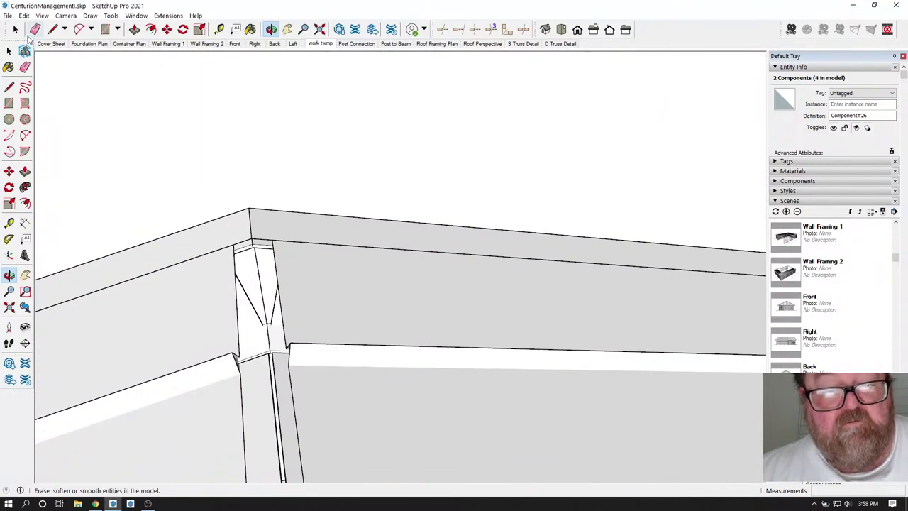
{"action": "scroll", "coordinate": [270, 162], "scroll_direction": "down", "scroll_amount": 3}
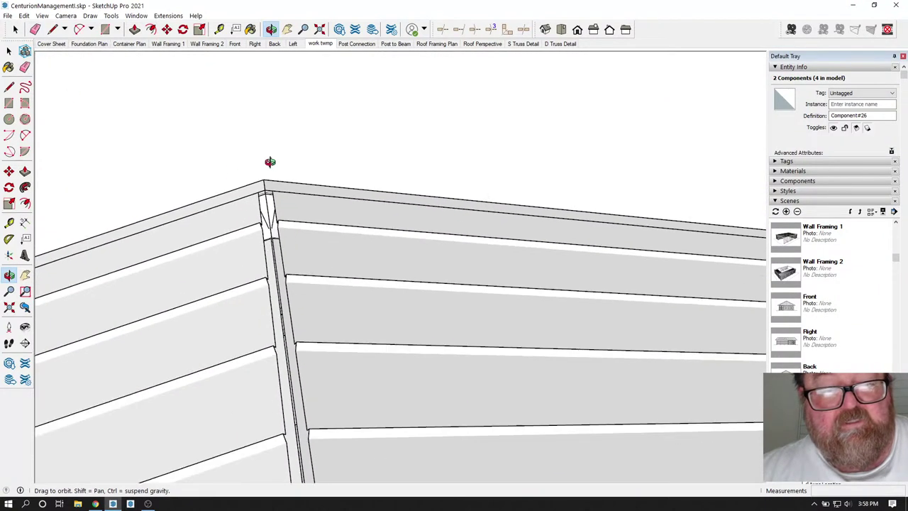
{"action": "scroll", "coordinate": [270, 171], "scroll_direction": "up", "scroll_amount": 3}
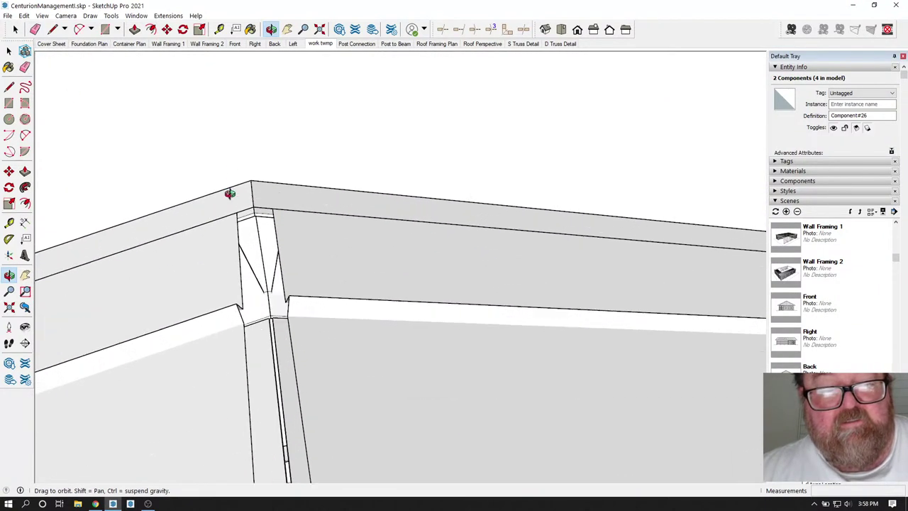
Raise all four rake trims together about 11/16" vertically to cover the panel ribs at the gable edges.
{"action": "left_click", "coordinate": [15, 29]}
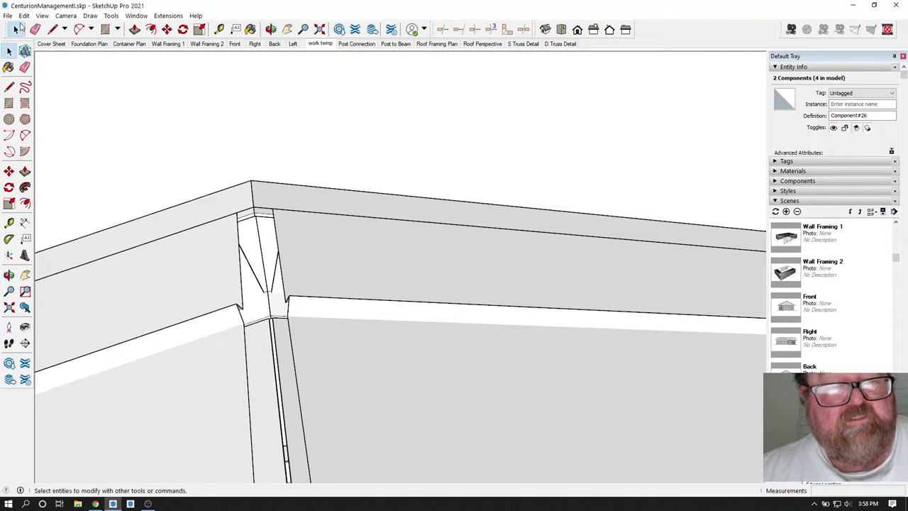
{"action": "left_click", "coordinate": [242, 206], "text": "shift"}
{"action": "left_click", "coordinate": [262, 200], "text": "shift"}
{"action": "scroll", "coordinate": [223, 95], "scroll_direction": "down", "scroll_amount": 10}
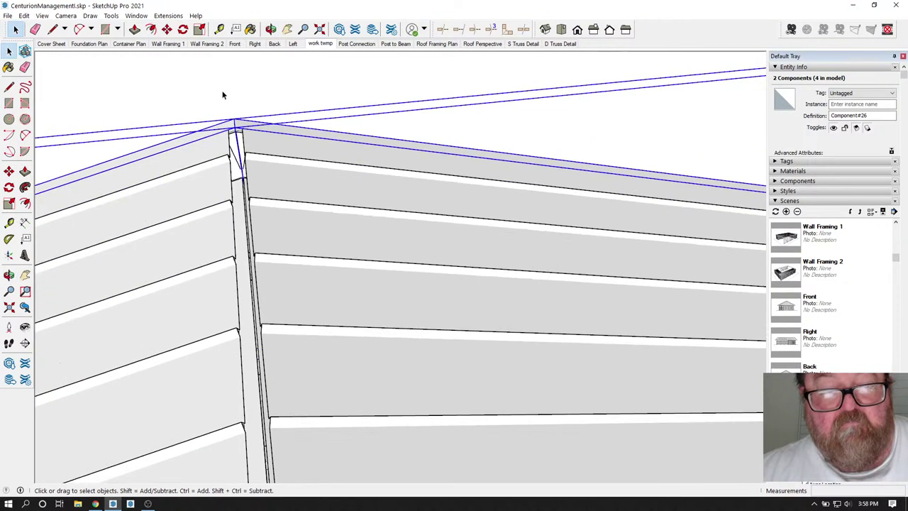
{"action": "scroll", "coordinate": [227, 115], "scroll_direction": "down", "scroll_amount": 5}
{"action": "scroll", "coordinate": [222, 277], "scroll_direction": "up", "scroll_amount": 11}
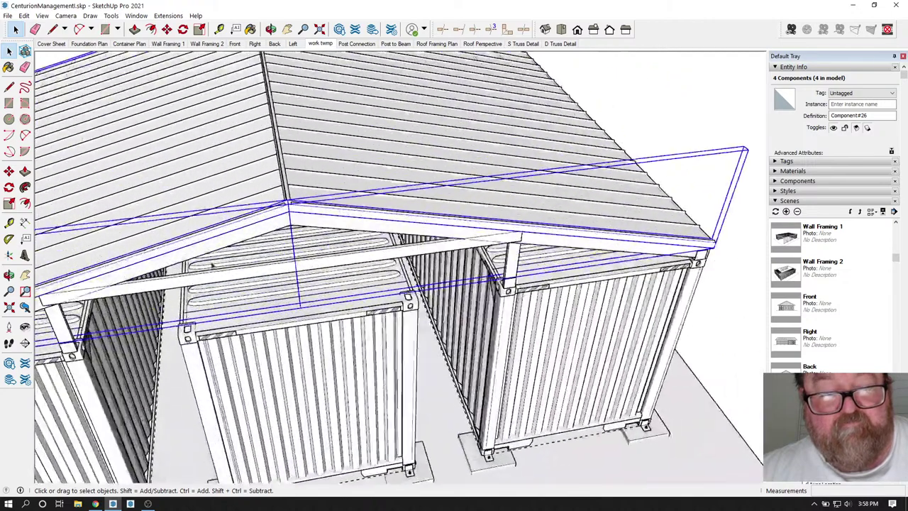
{"action": "scroll", "coordinate": [318, 178], "scroll_direction": "up", "scroll_amount": 5}
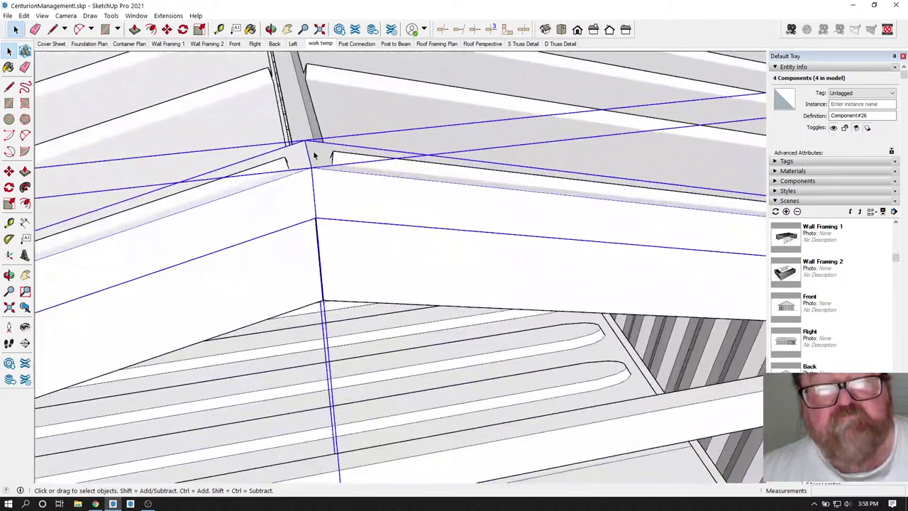
{"action": "left_click", "coordinate": [167, 28]}
{"action": "scroll", "coordinate": [312, 190], "scroll_direction": "up", "scroll_amount": 2}
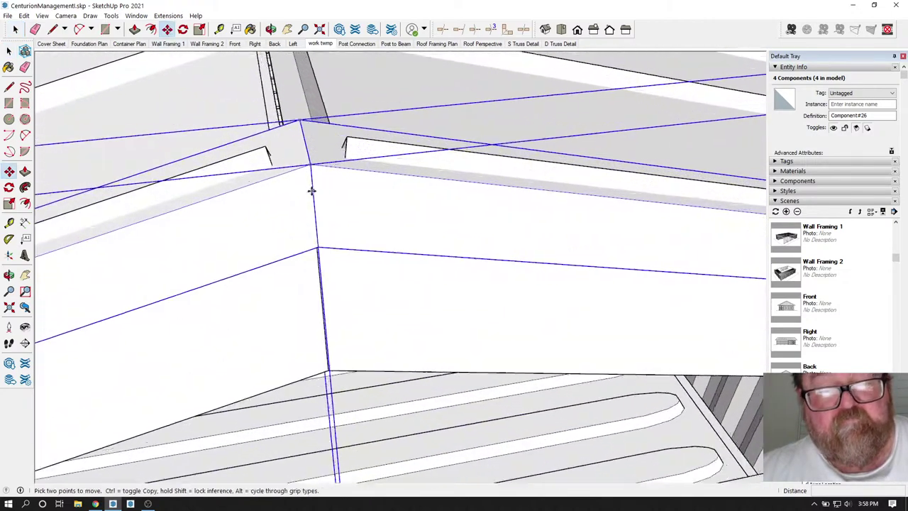
{"action": "left_click", "coordinate": [319, 290]}
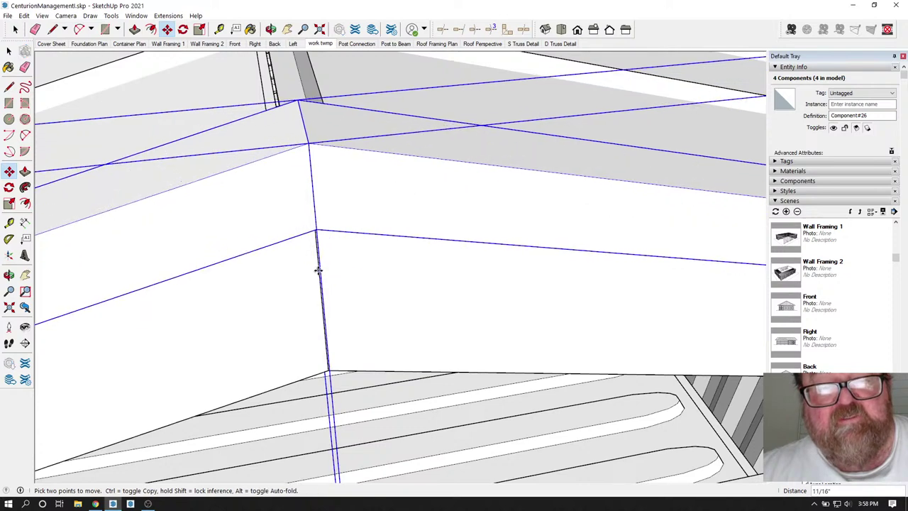
{"action": "left_click", "coordinate": [318, 271]}
{"action": "scroll", "coordinate": [337, 325], "scroll_direction": "down", "scroll_amount": 2}
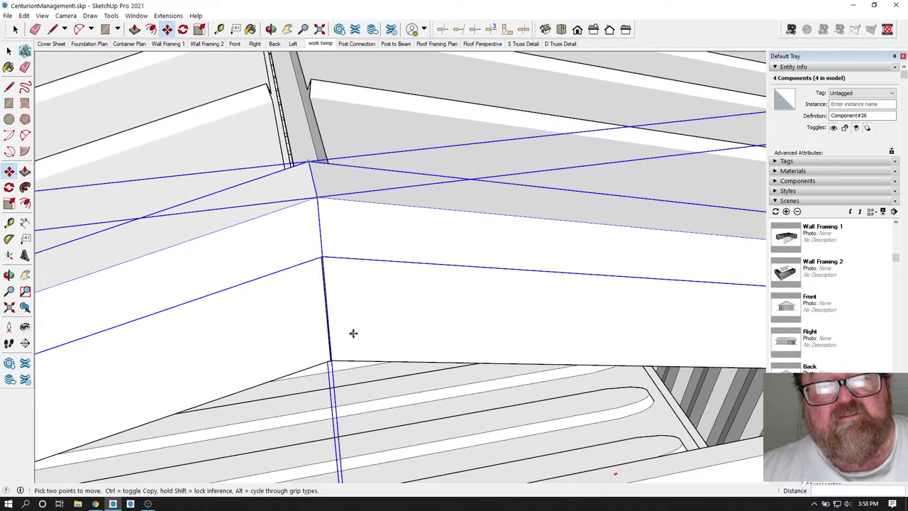
Draw a 4" line from the near gable peak down the rake trim's outer edge on the unshaded left roof slope.
{"action": "left_click", "coordinate": [52, 29]}
{"action": "scroll", "coordinate": [294, 195], "scroll_direction": "down", "scroll_amount": 1}
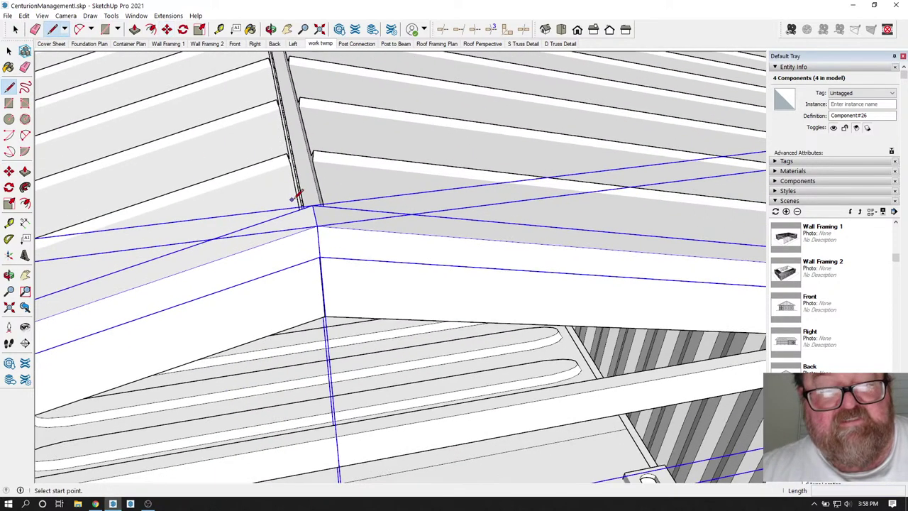
{"action": "scroll", "coordinate": [278, 193], "scroll_direction": "up", "scroll_amount": 1}
{"action": "left_click", "coordinate": [16, 30]}
{"action": "left_click", "coordinate": [267, 187]}
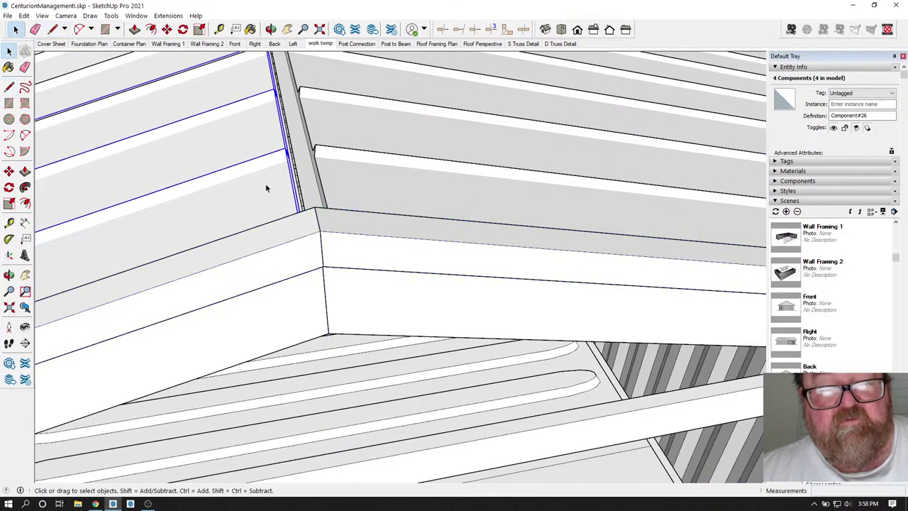
{"action": "scroll", "coordinate": [280, 210], "scroll_direction": "up", "scroll_amount": 1}
{"action": "scroll", "coordinate": [280, 211], "scroll_direction": "up", "scroll_amount": 1}
{"action": "left_click", "coordinate": [52, 29]}
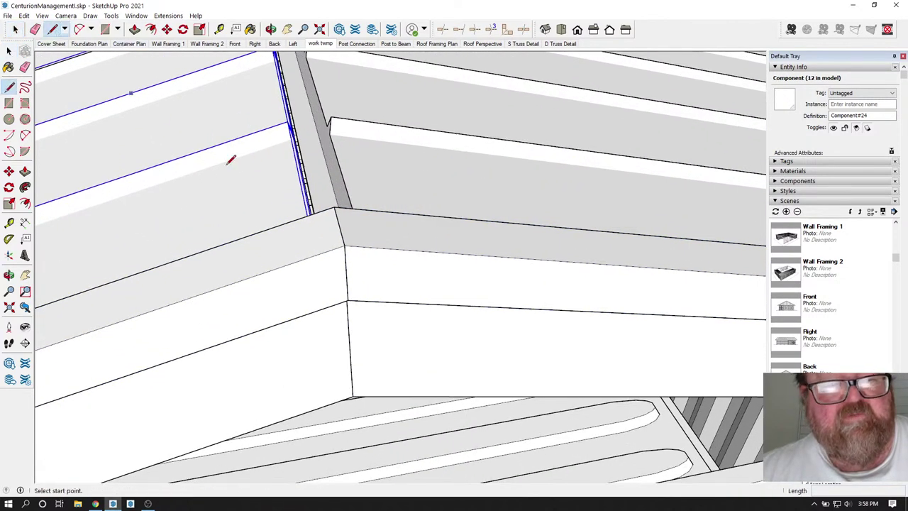
{"action": "scroll", "coordinate": [299, 234], "scroll_direction": "up", "scroll_amount": 1}
{"action": "left_click", "coordinate": [354, 252]}
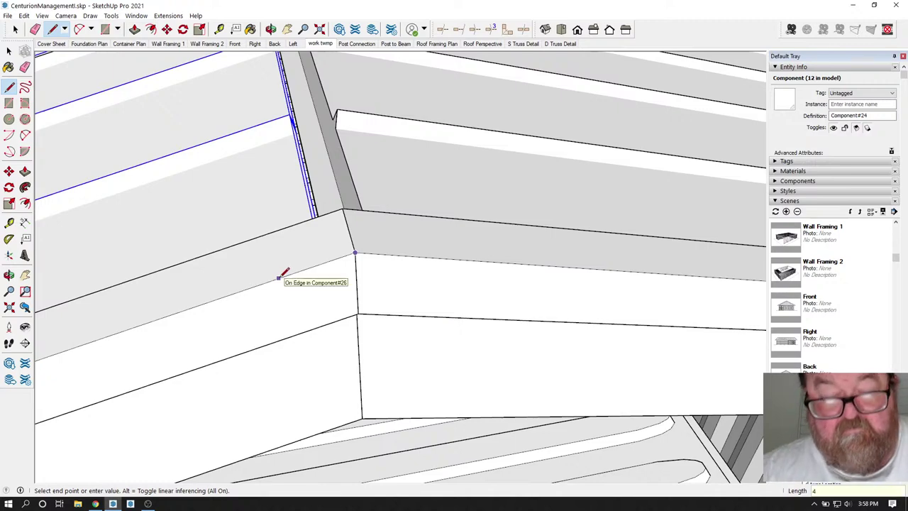
{"action": "key", "text": "Return"}
Complete the first ridge cap strip by drawing its lower edge to the far gable, across to the peak, and back along the ridge.
{"action": "scroll", "coordinate": [330, 365], "scroll_direction": "down", "scroll_amount": 6}
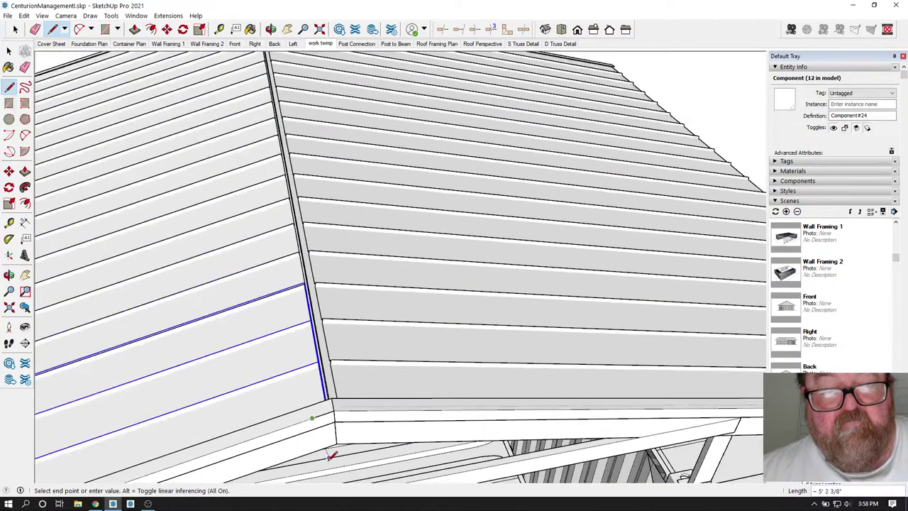
{"action": "scroll", "coordinate": [304, 195], "scroll_direction": "up", "scroll_amount": 5}
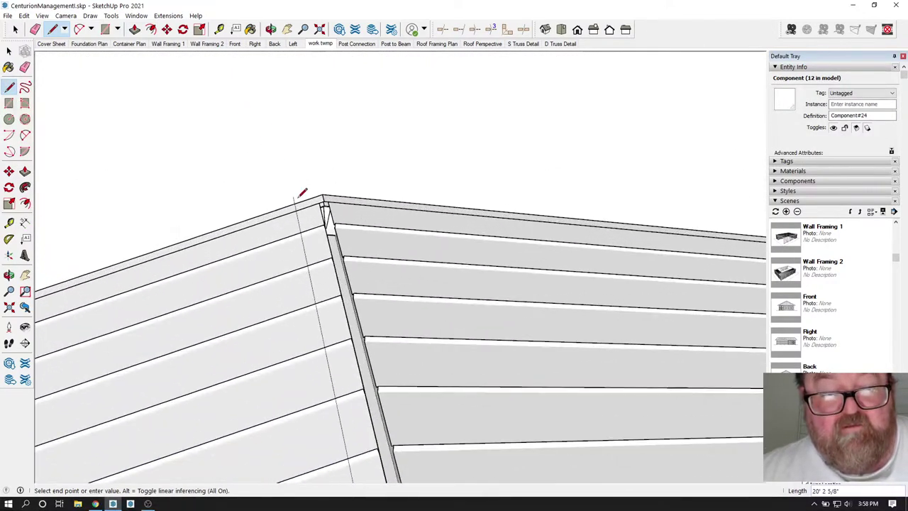
{"action": "scroll", "coordinate": [303, 200], "scroll_direction": "up", "scroll_amount": 2}
{"action": "left_click", "coordinate": [301, 201]}
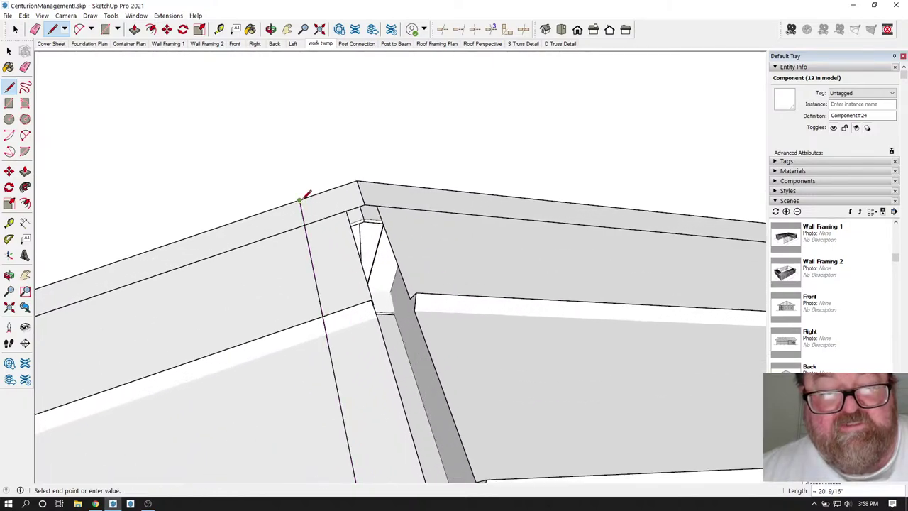
{"action": "scroll", "coordinate": [304, 148], "scroll_direction": "down", "scroll_amount": 6}
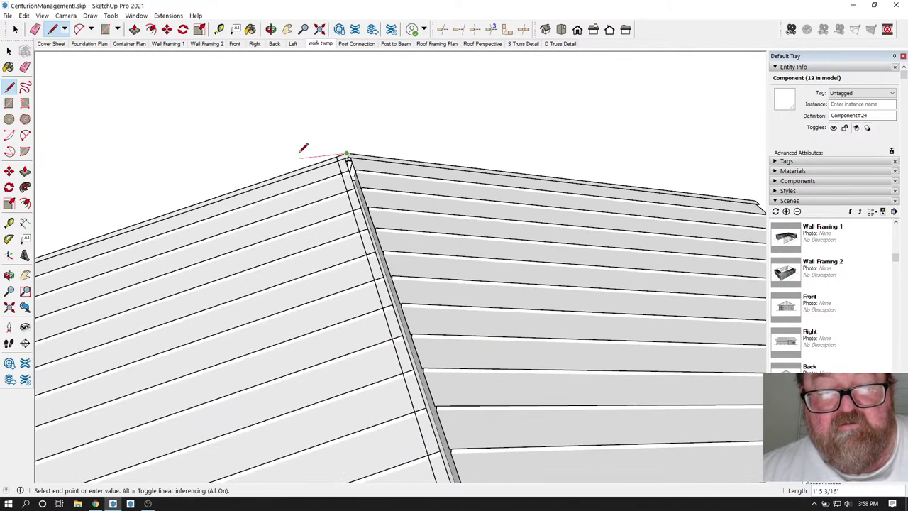
{"action": "scroll", "coordinate": [362, 348], "scroll_direction": "up", "scroll_amount": 7}
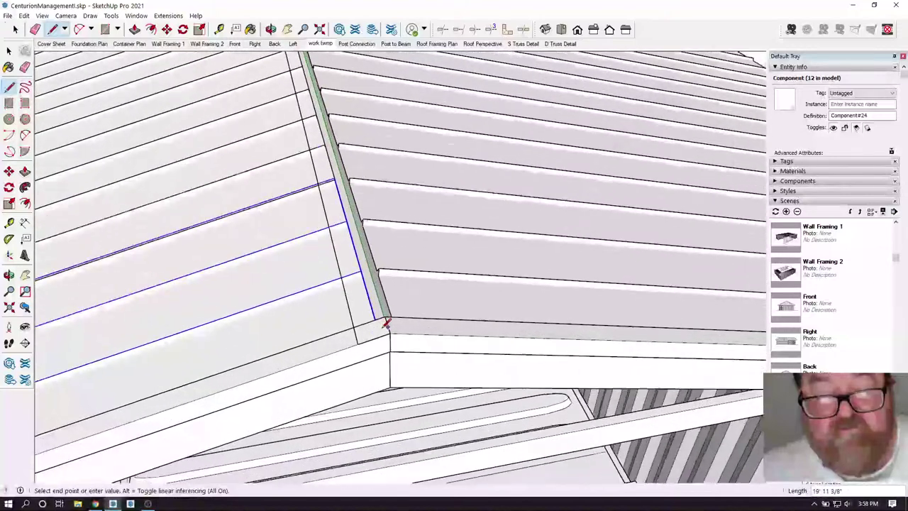
{"action": "scroll", "coordinate": [386, 323], "scroll_direction": "up", "scroll_amount": 1}
{"action": "left_click", "coordinate": [390, 321]}
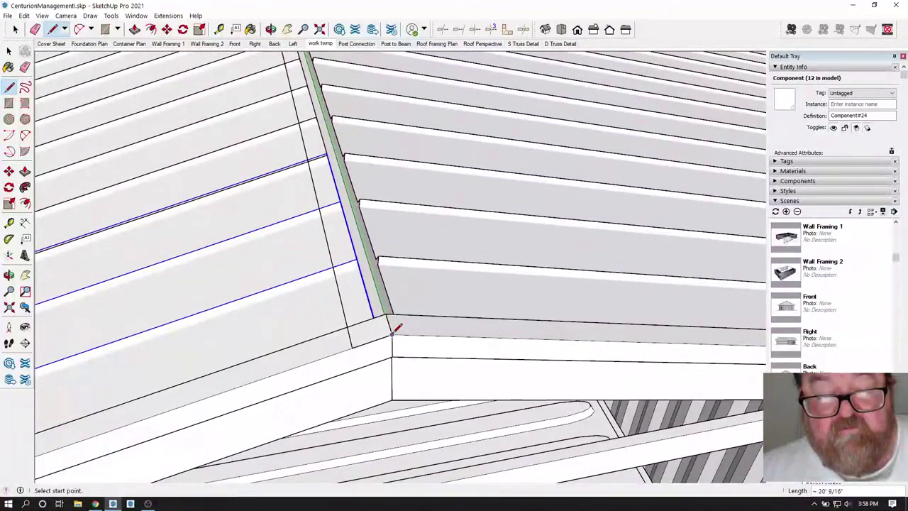
Draw a 4" line down the opposite slope from the near peak, then an edge parallel to the ridge past the far gable.
{"action": "left_click", "coordinate": [392, 335]}
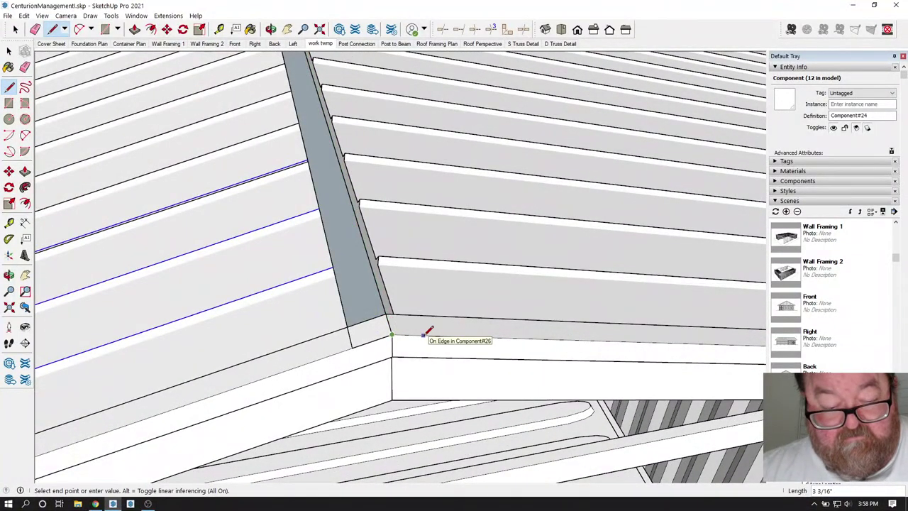
{"action": "type", "text": "4\""}
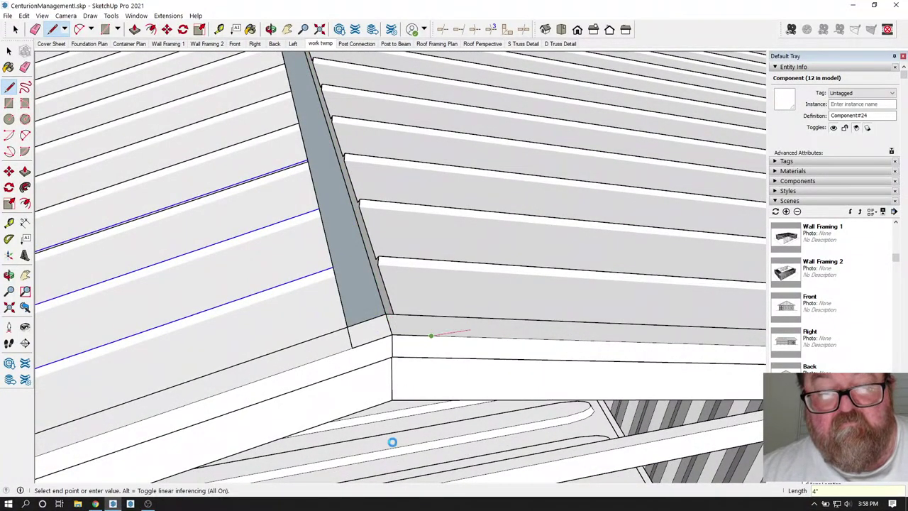
{"action": "scroll", "coordinate": [394, 445], "scroll_direction": "down", "scroll_amount": 8}
{"action": "scroll", "coordinate": [310, 107], "scroll_direction": "up", "scroll_amount": 3}
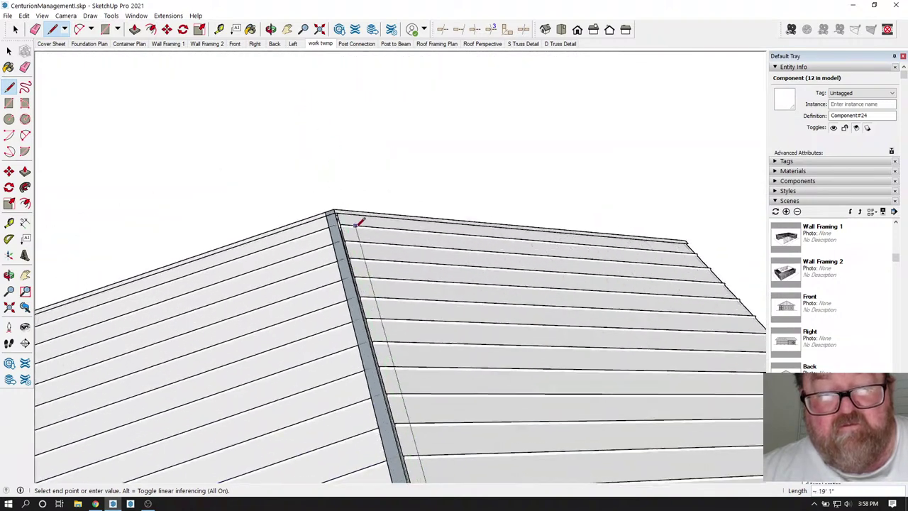
{"action": "scroll", "coordinate": [359, 222], "scroll_direction": "up", "scroll_amount": 5}
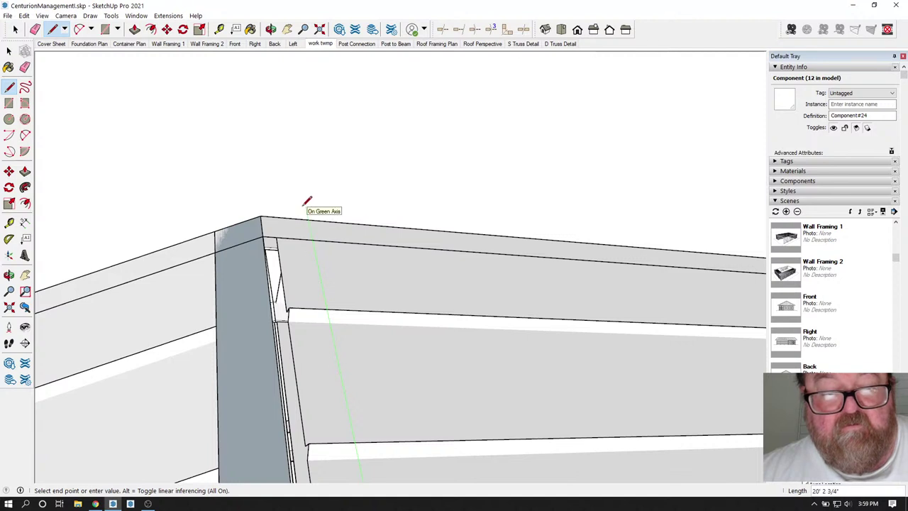
{"action": "left_click", "coordinate": [306, 204]}
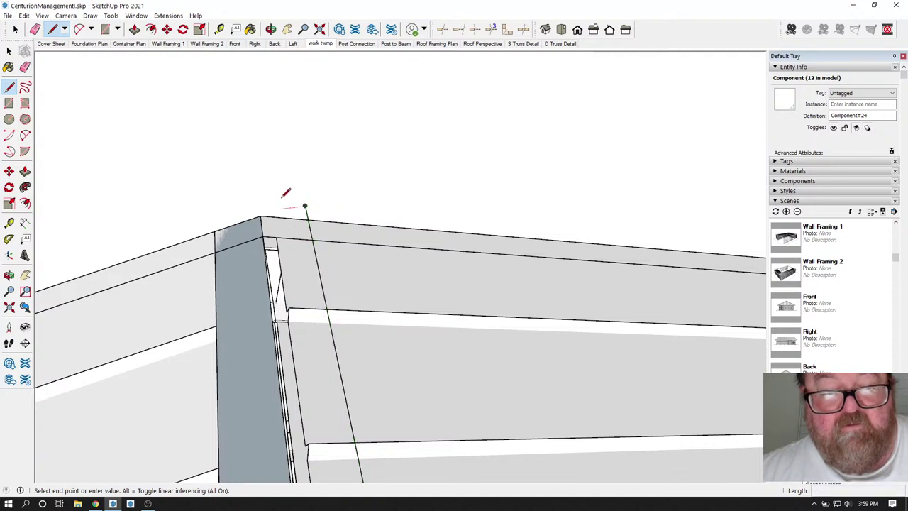
Close the second ridge cap strip with a 4" edge from the far peak and erase the line end overhanging the gable.
{"action": "scroll", "coordinate": [286, 193], "scroll_direction": "up", "scroll_amount": 5}
{"action": "key", "text": "Escape"}
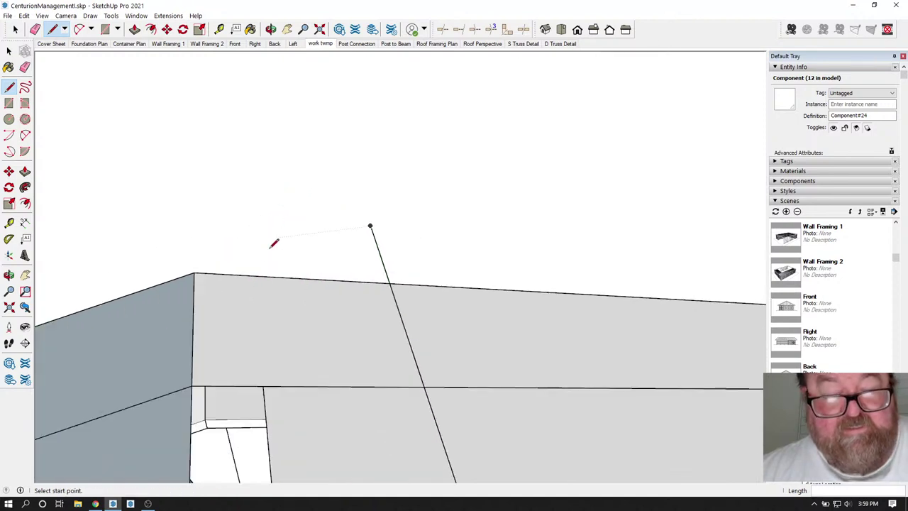
{"action": "left_click", "coordinate": [194, 272]}
{"action": "left_click", "coordinate": [387, 279]}
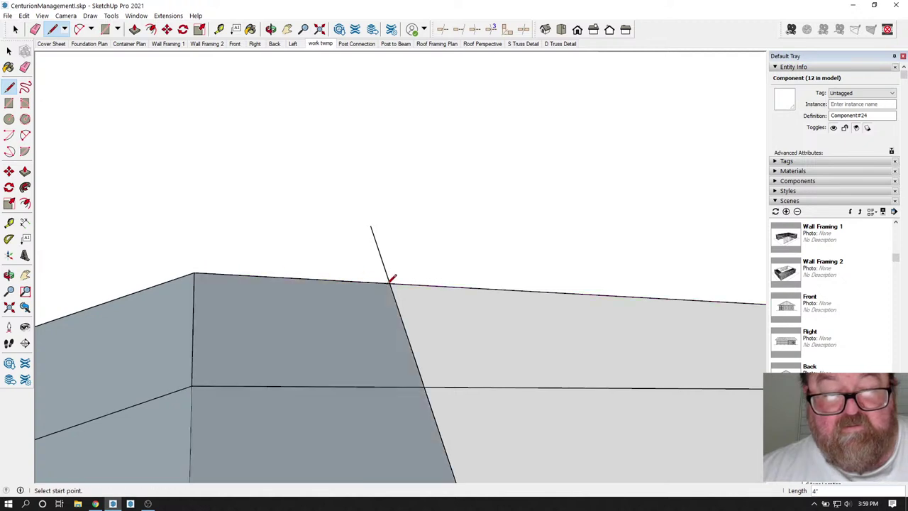
{"action": "middle_click_drag", "start_coordinate": [387, 278], "coordinate": [389, 241]}
{"action": "key", "text": "e"}
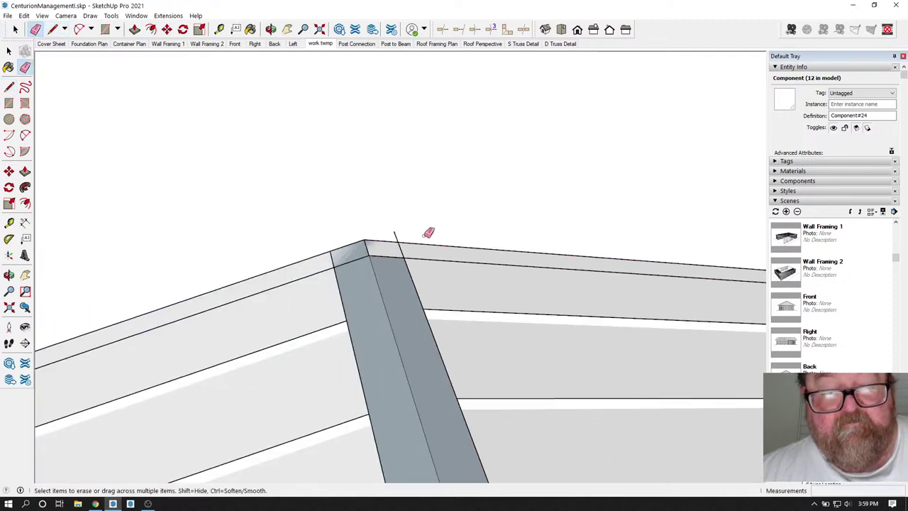
{"action": "scroll", "coordinate": [412, 228], "scroll_direction": "up", "scroll_amount": 3}
{"action": "left_click_drag", "start_coordinate": [376, 239], "coordinate": [332, 233]}
{"action": "scroll", "coordinate": [348, 220], "scroll_direction": "down", "scroll_amount": 4}
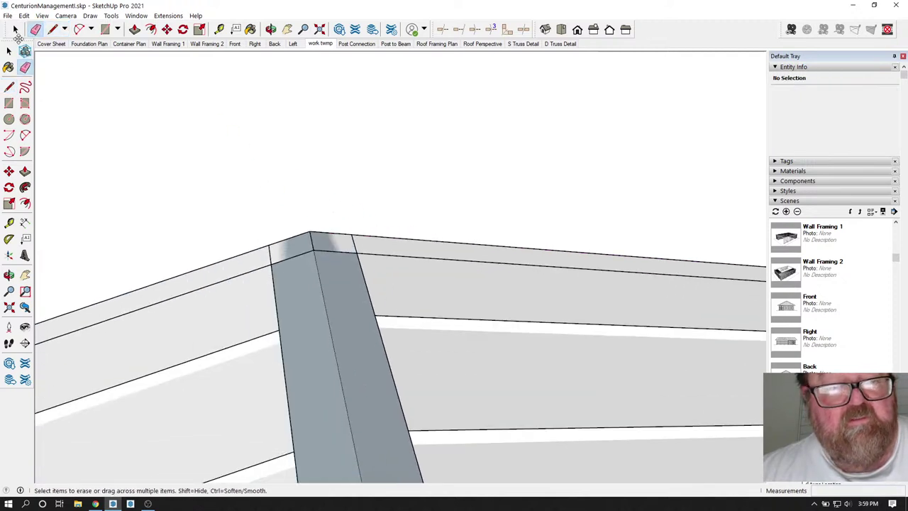
Select both ridge cap faces with their edges and make them a group.
{"action": "left_click", "coordinate": [16, 31]}
{"action": "double_click", "coordinate": [286, 279]}
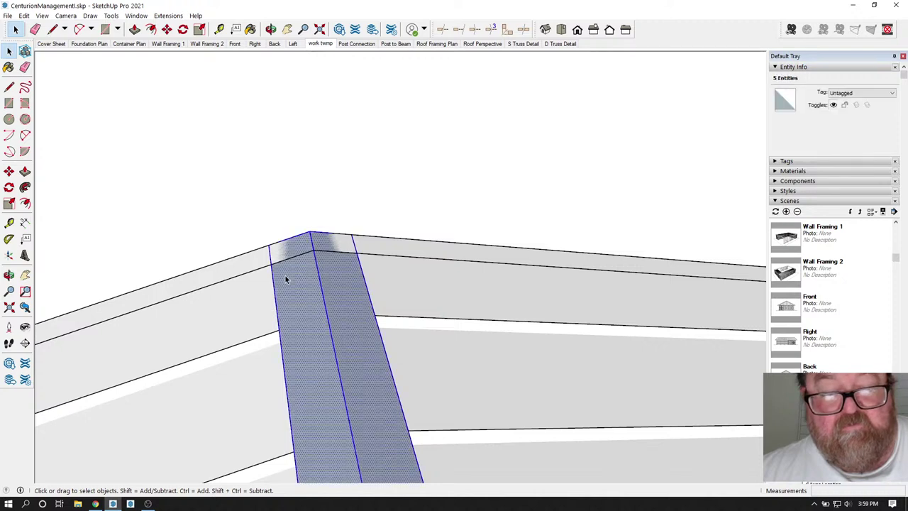
{"action": "right_click", "coordinate": [286, 279]}
{"action": "left_click", "coordinate": [309, 357]}
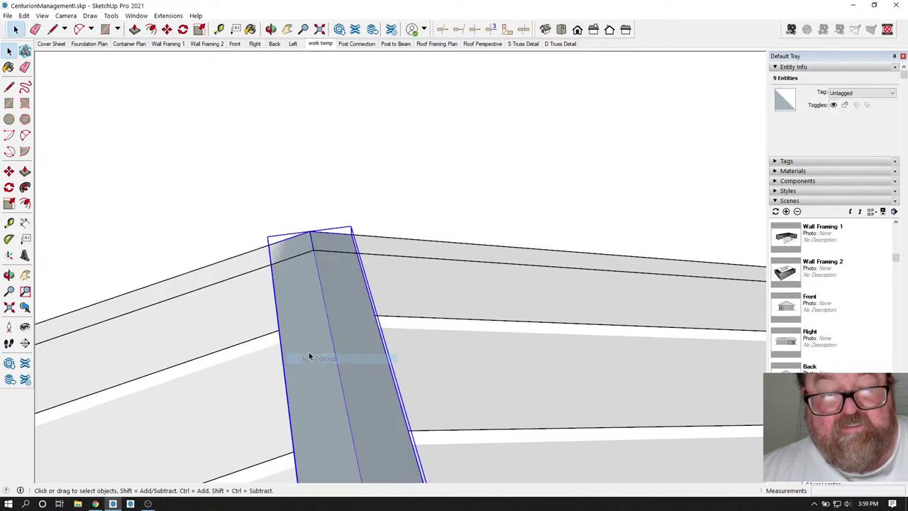
Reverse both faces inside the ridge cap group so their front sides face outward, and close the group.
{"action": "double_click", "coordinate": [295, 269]}
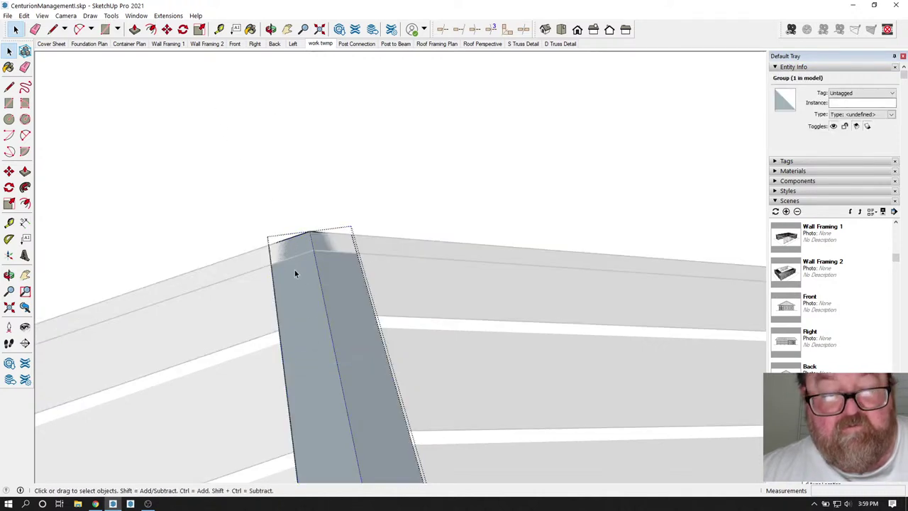
{"action": "left_click", "coordinate": [294, 273]}
{"action": "left_click", "coordinate": [342, 272], "text": "shift"}
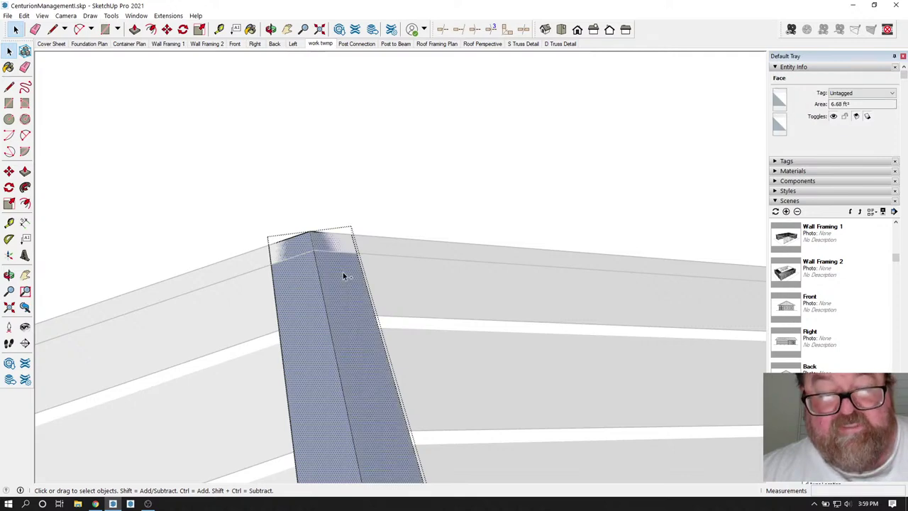
{"action": "right_click", "coordinate": [343, 273]}
{"action": "left_click", "coordinate": [362, 376]}
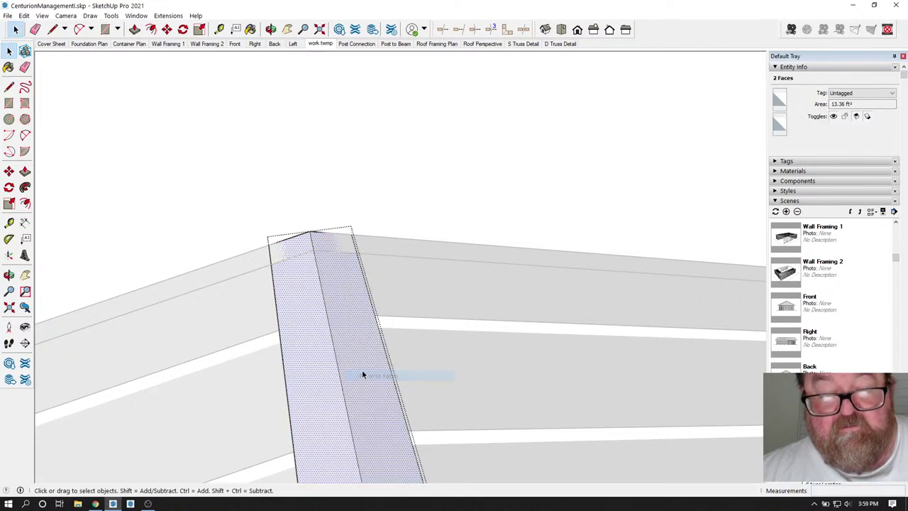
{"action": "left_click", "coordinate": [271, 29]}
{"action": "left_click_drag", "start_coordinate": [260, 416], "coordinate": [423, 303]}
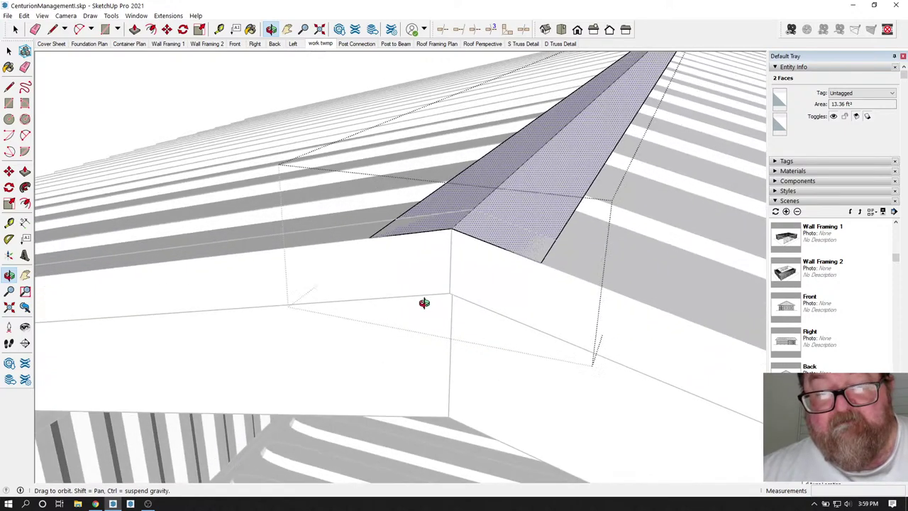
{"action": "left_click", "coordinate": [15, 29]}
{"action": "left_click", "coordinate": [180, 103]}
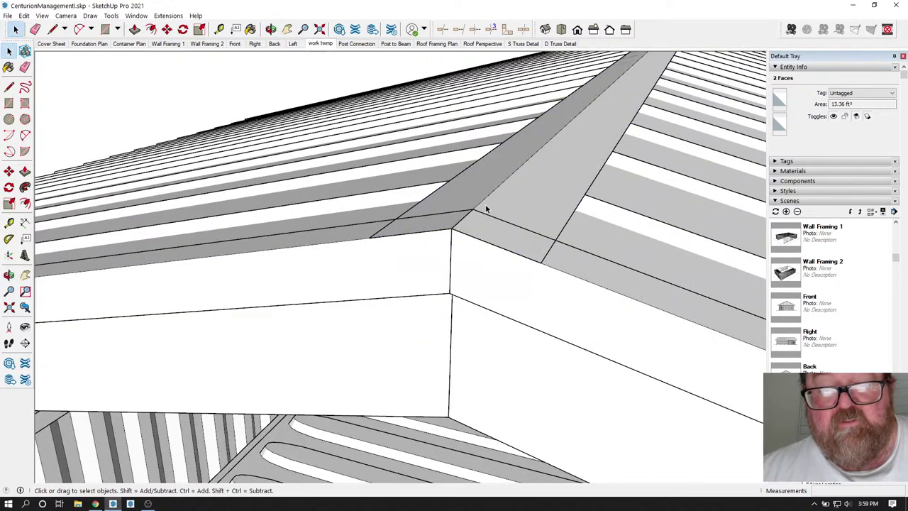
Raise the ridge cap group 1/4" vertically above the rake trims.
{"action": "left_click", "coordinate": [494, 207]}
{"action": "key", "text": "m"}
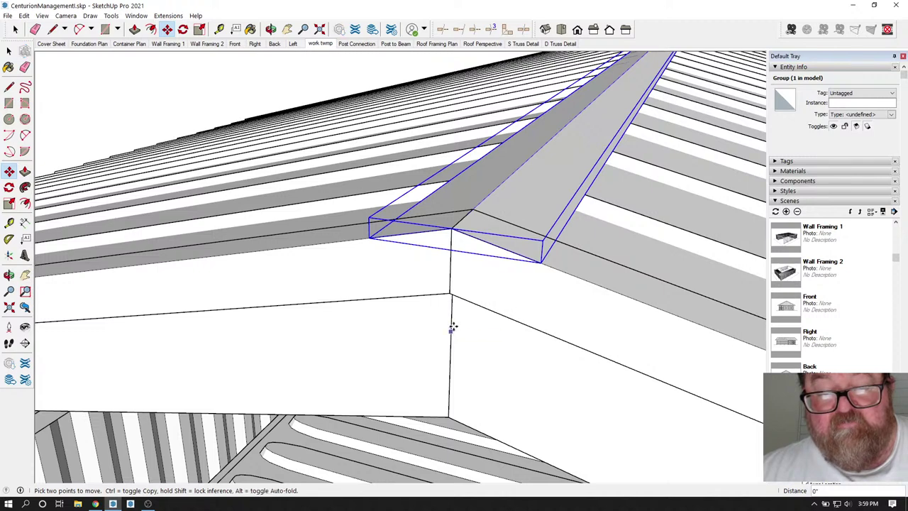
{"action": "type", "text": "1/"}
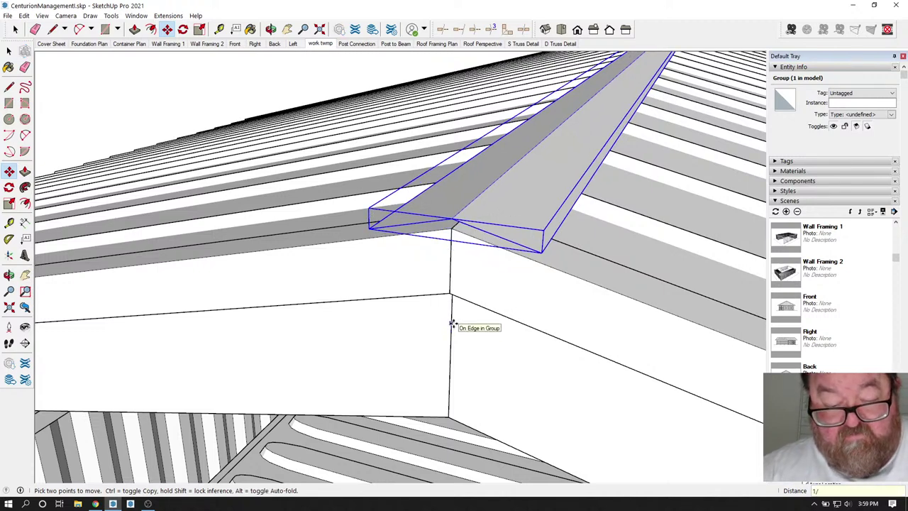
{"action": "type", "text": "4"}
{"action": "key", "text": "Return"}
Examine the ridge cap's fit over the panels and rake trims, and view the whole roof from several sides.
{"action": "middle_click_drag", "start_coordinate": [400, 359], "coordinate": [357, 331]}
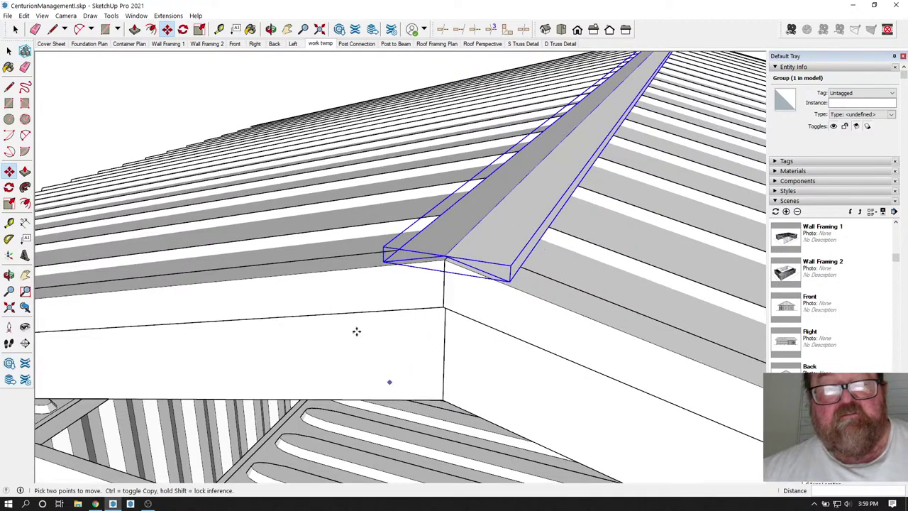
{"action": "left_click", "coordinate": [271, 29]}
{"action": "left_click_drag", "start_coordinate": [367, 232], "coordinate": [456, 297]}
{"action": "scroll", "coordinate": [458, 298], "scroll_direction": "down", "scroll_amount": 2}
{"action": "left_click", "coordinate": [15, 30]}
{"action": "left_click", "coordinate": [108, 67]}
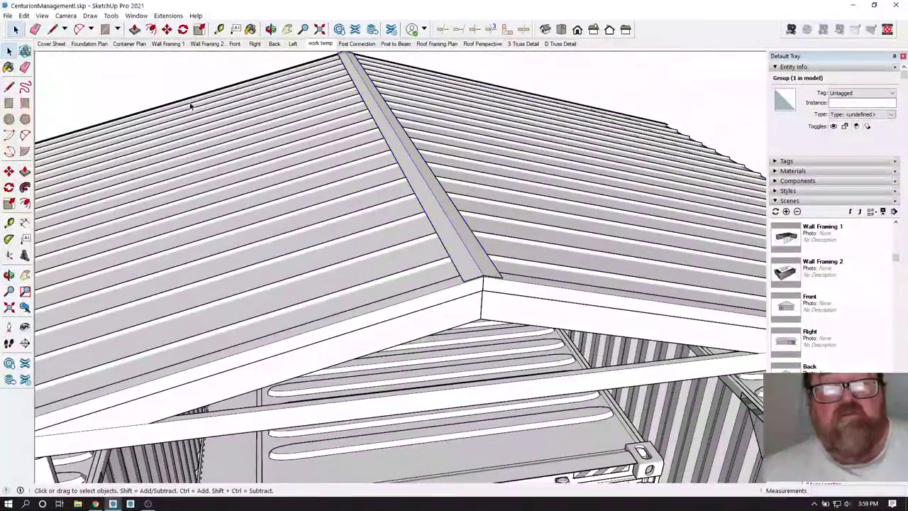
{"action": "scroll", "coordinate": [378, 173], "scroll_direction": "down", "scroll_amount": 2}
{"action": "left_click", "coordinate": [270, 30]}
{"action": "left_click_drag", "start_coordinate": [402, 179], "coordinate": [257, 263]}
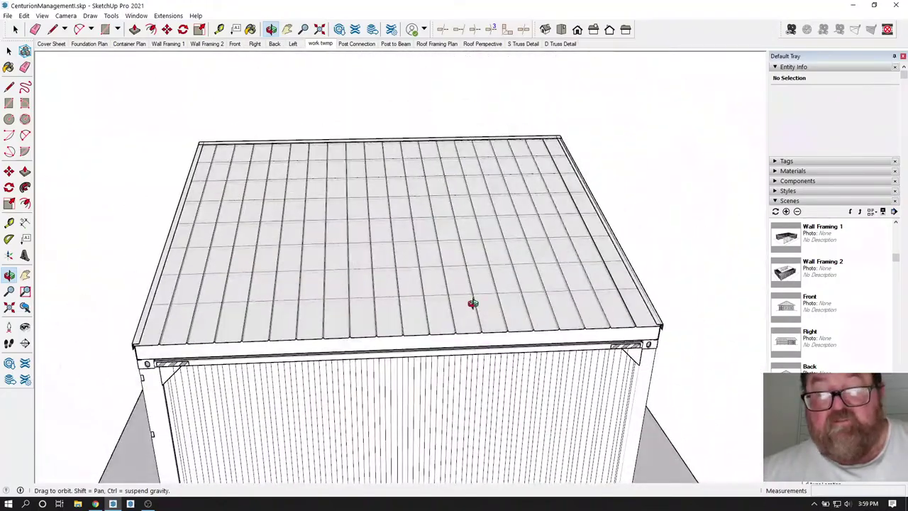
{"action": "left_click_drag", "start_coordinate": [473, 304], "coordinate": [412, 192]}
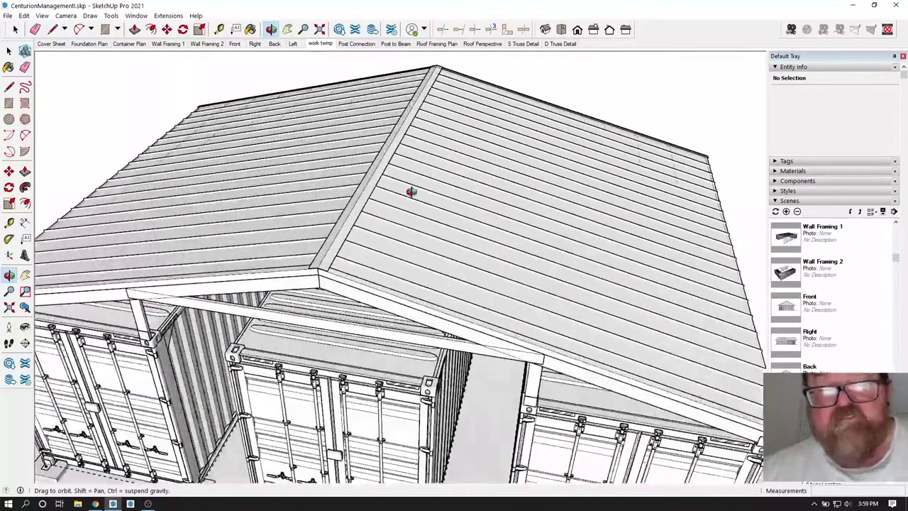
Select the ridge cap and add every metal panel on one roof slope to the selection.
{"action": "scroll", "coordinate": [412, 192], "scroll_direction": "up", "scroll_amount": 2}
{"action": "scroll", "coordinate": [337, 228], "scroll_direction": "up", "scroll_amount": 3}
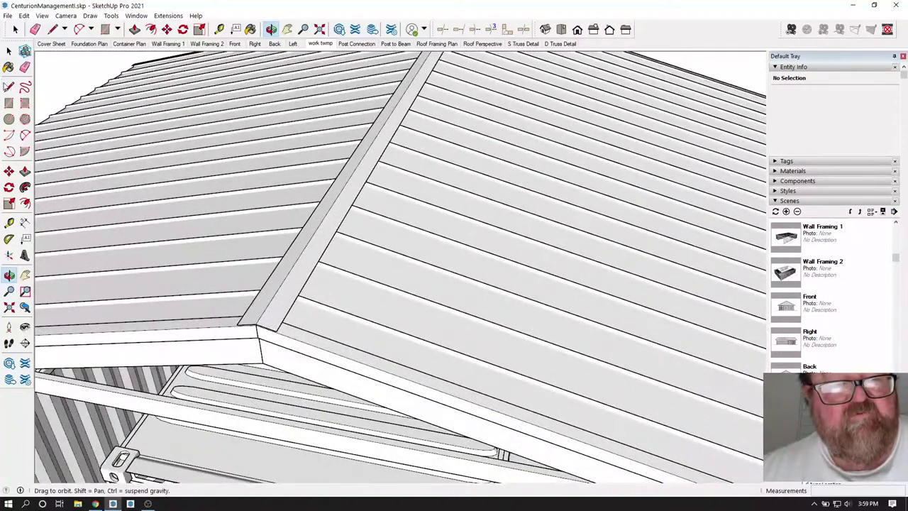
{"action": "left_click", "coordinate": [9, 50]}
{"action": "left_click", "coordinate": [323, 257]}
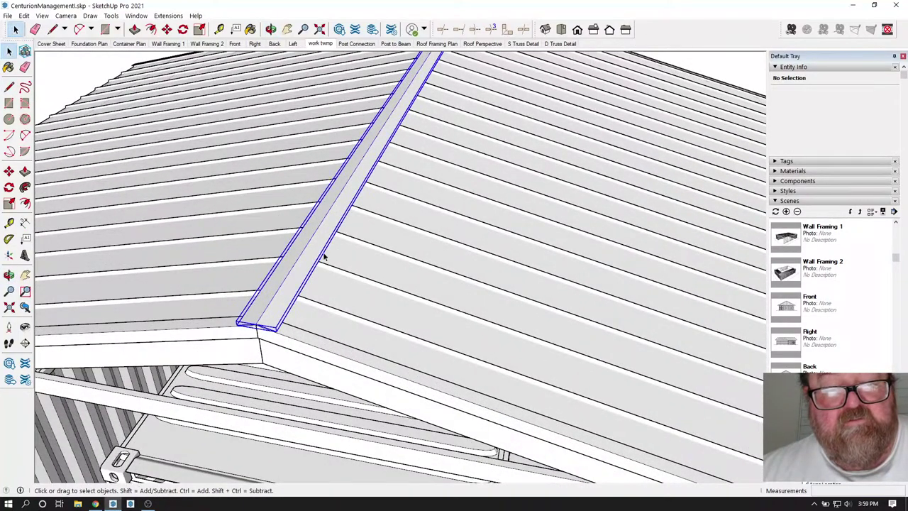
{"action": "scroll", "coordinate": [344, 270], "scroll_direction": "down", "scroll_amount": 2}
{"action": "left_click", "coordinate": [349, 263], "text": "ctrl"}
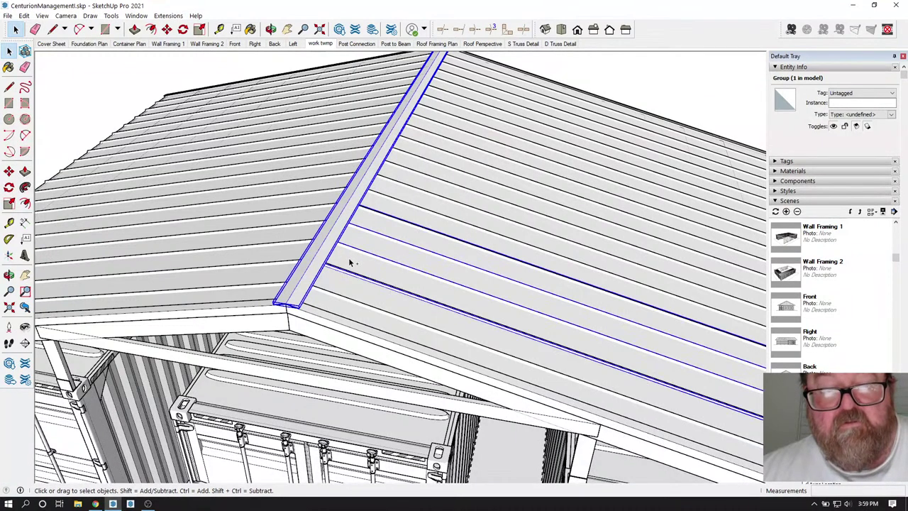
{"action": "left_click", "coordinate": [342, 284], "text": "ctrl"}
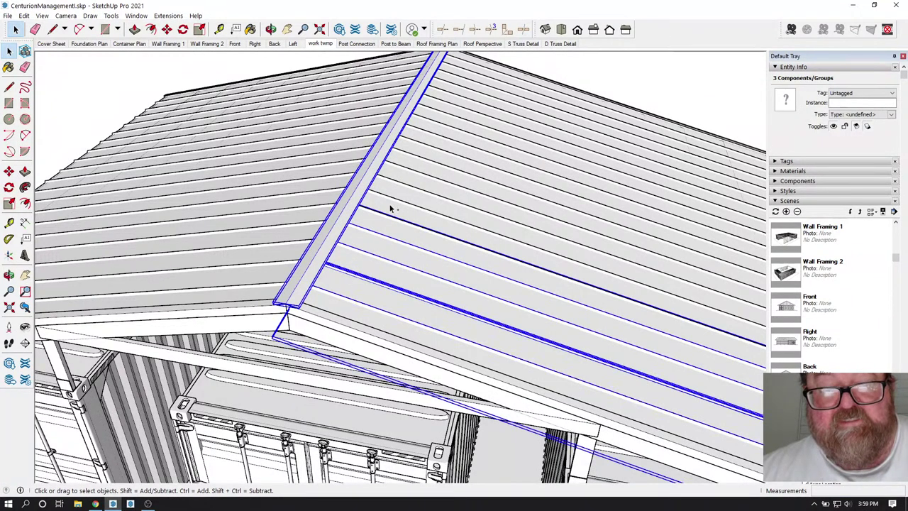
{"action": "left_click", "coordinate": [415, 157], "text": "ctrl"}
{"action": "left_click", "coordinate": [432, 122], "text": "ctrl"}
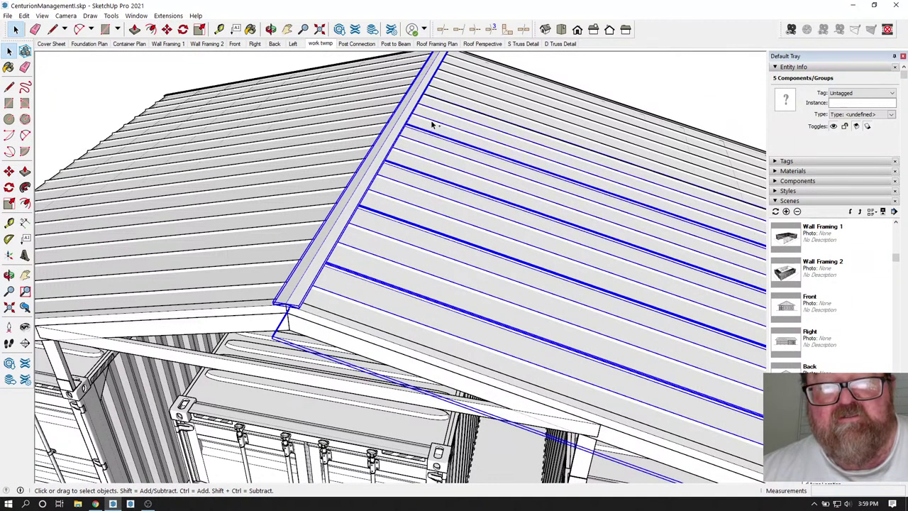
{"action": "left_click", "coordinate": [458, 71], "text": "ctrl"}
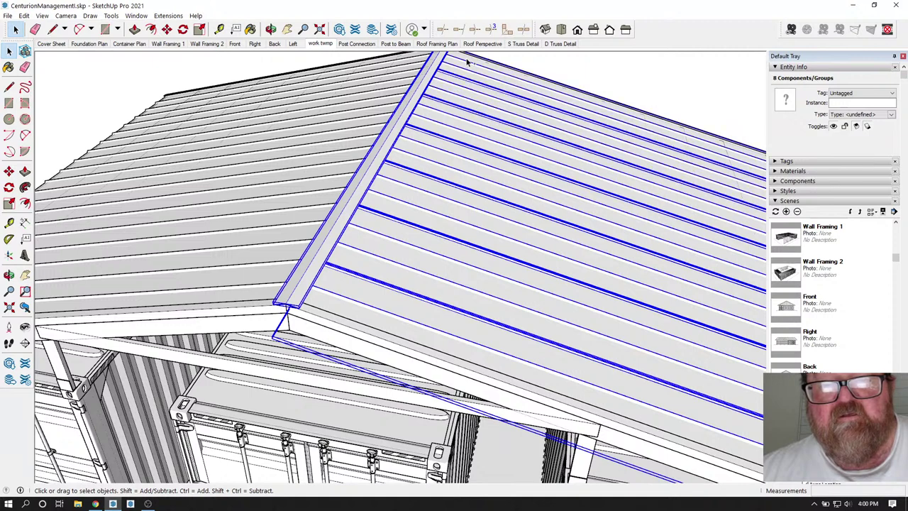
Add the opposite slope's end panel and the rake trims at both gables to the roofing selection.
{"action": "left_click", "coordinate": [240, 297], "text": "ctrl"}
{"action": "scroll", "coordinate": [243, 298], "scroll_direction": "up", "scroll_amount": 3}
{"action": "left_click", "coordinate": [248, 312], "text": "ctrl"}
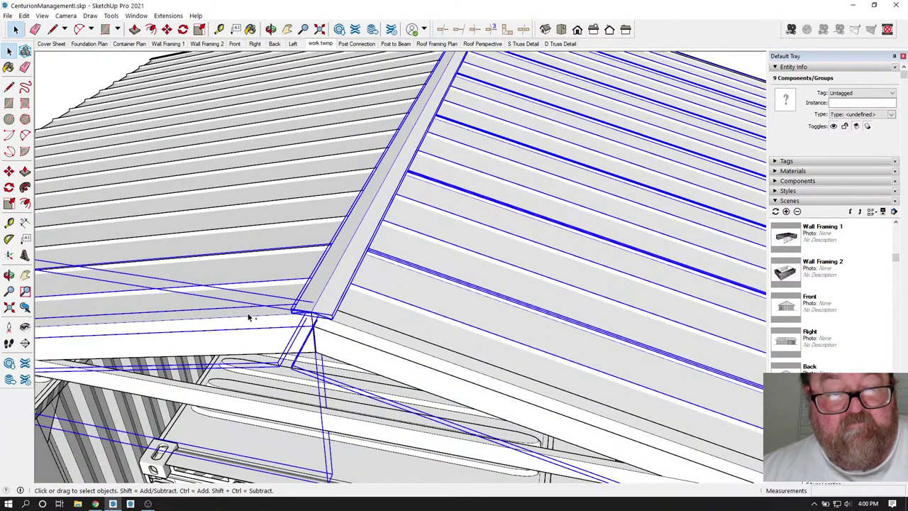
{"action": "scroll", "coordinate": [263, 379], "scroll_direction": "down", "scroll_amount": 3}
{"action": "scroll", "coordinate": [261, 385], "scroll_direction": "down", "scroll_amount": 2}
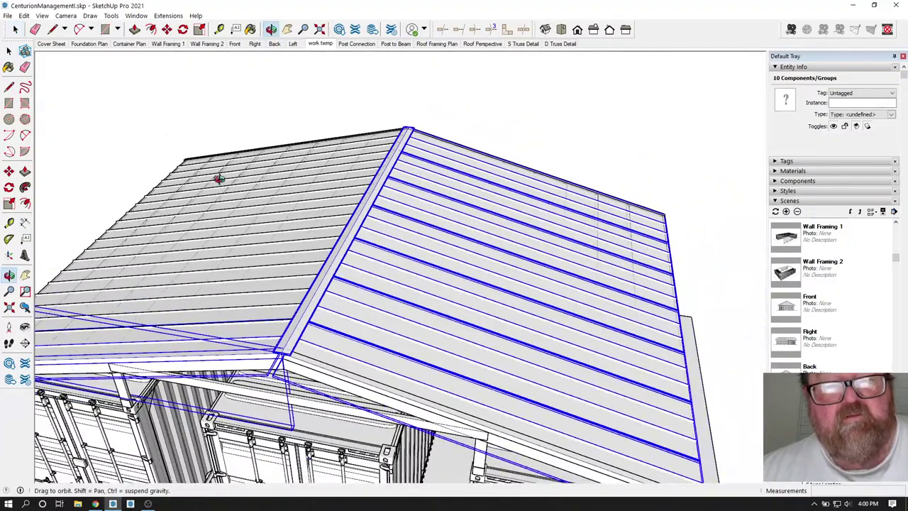
{"action": "middle_click_drag", "start_coordinate": [217, 176], "coordinate": [503, 207]}
{"action": "scroll", "coordinate": [416, 178], "scroll_direction": "up", "scroll_amount": 5}
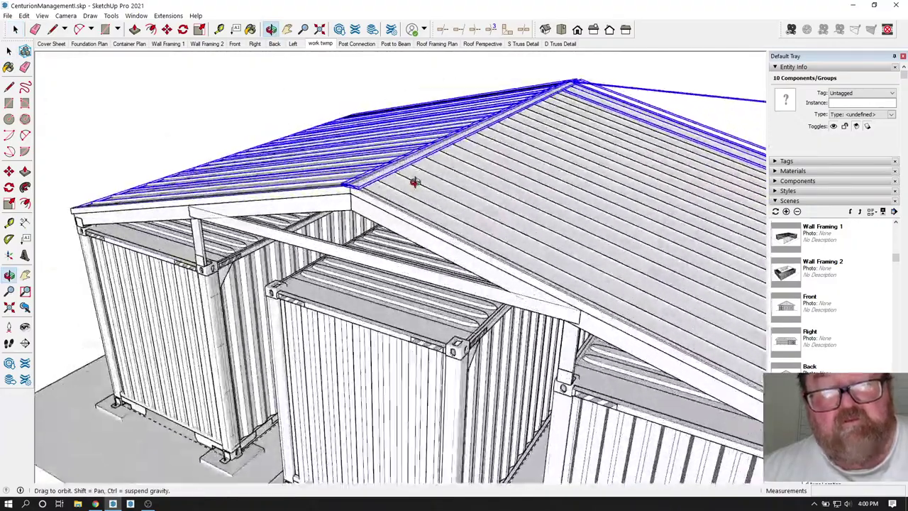
{"action": "scroll", "coordinate": [409, 307], "scroll_direction": "up", "scroll_amount": 3}
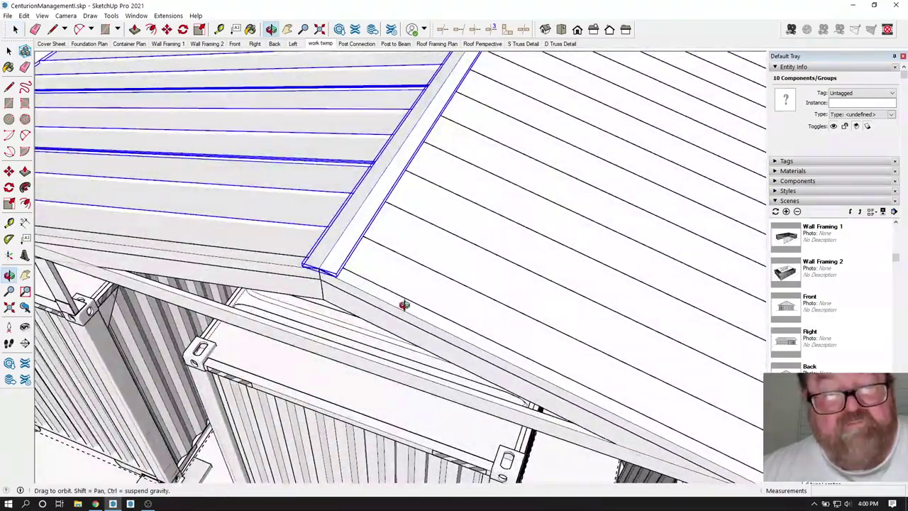
{"action": "left_click", "coordinate": [14, 29]}
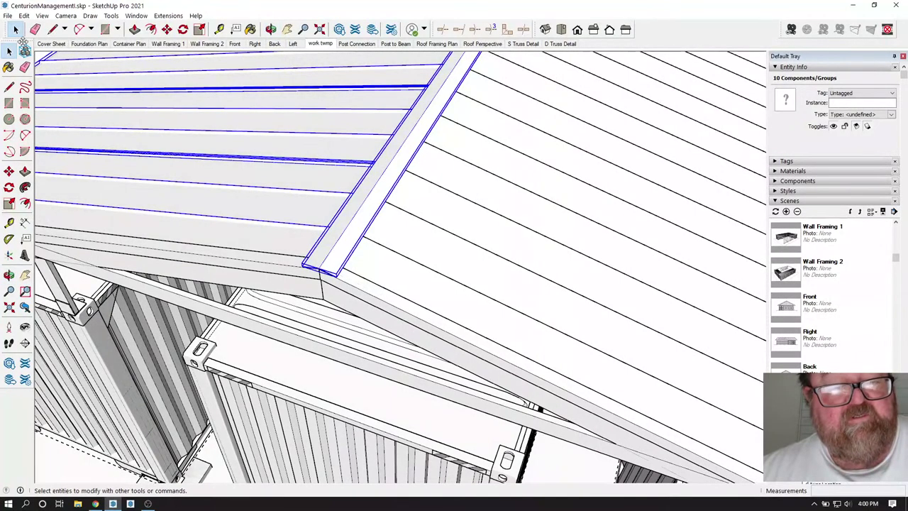
{"action": "left_click", "coordinate": [210, 259], "text": "ctrl"}
Add the opposite slope's remaining metal panels to the selection and assign all selected roofing pieces to the Metal Roofing tag.
{"action": "scroll", "coordinate": [387, 125], "scroll_direction": "down", "scroll_amount": 4}
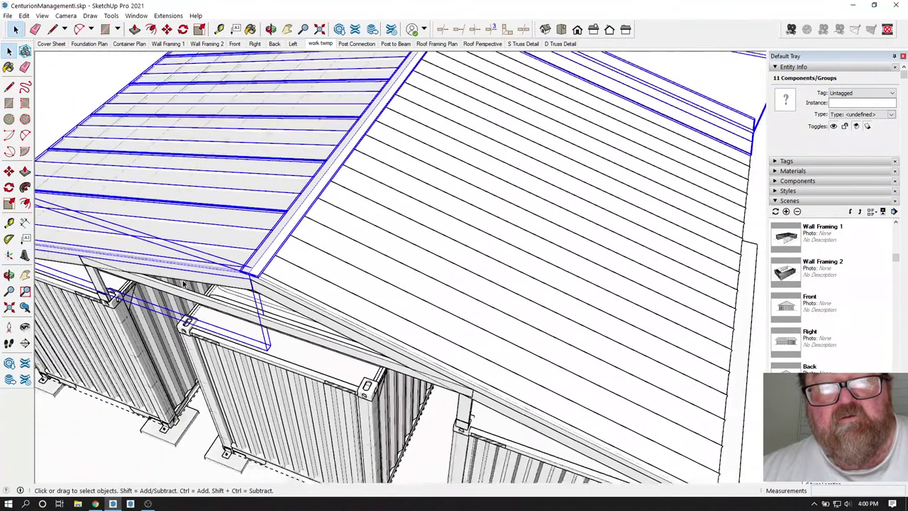
{"action": "left_click", "coordinate": [634, 166], "text": "ctrl"}
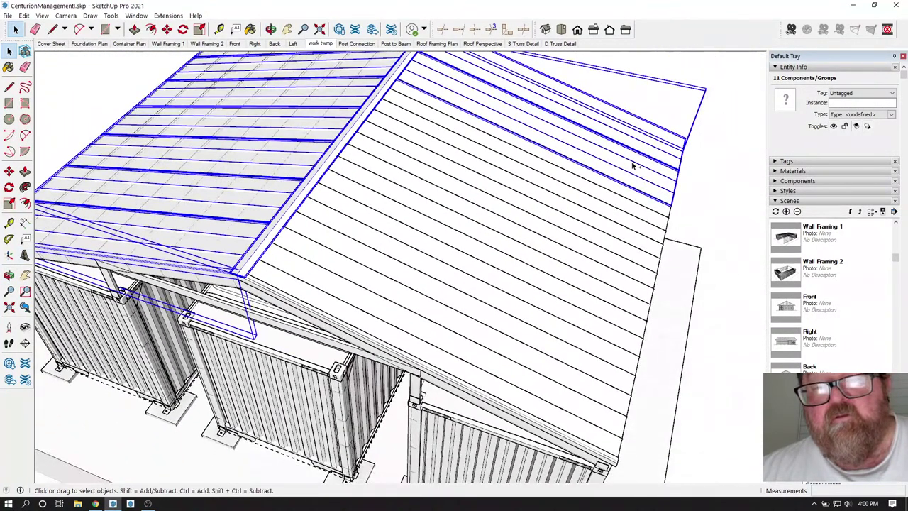
{"action": "left_click", "coordinate": [449, 133], "text": "ctrl"}
{"action": "left_click", "coordinate": [395, 133], "text": "ctrl"}
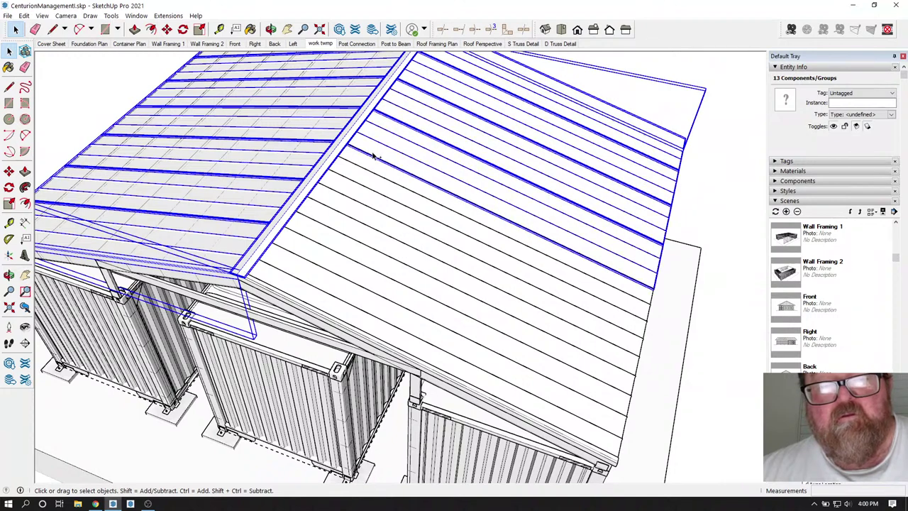
{"action": "left_click", "coordinate": [364, 171], "text": "ctrl"}
{"action": "left_click", "coordinate": [334, 202], "text": "ctrl"}
{"action": "left_click", "coordinate": [295, 249], "text": "ctrl"}
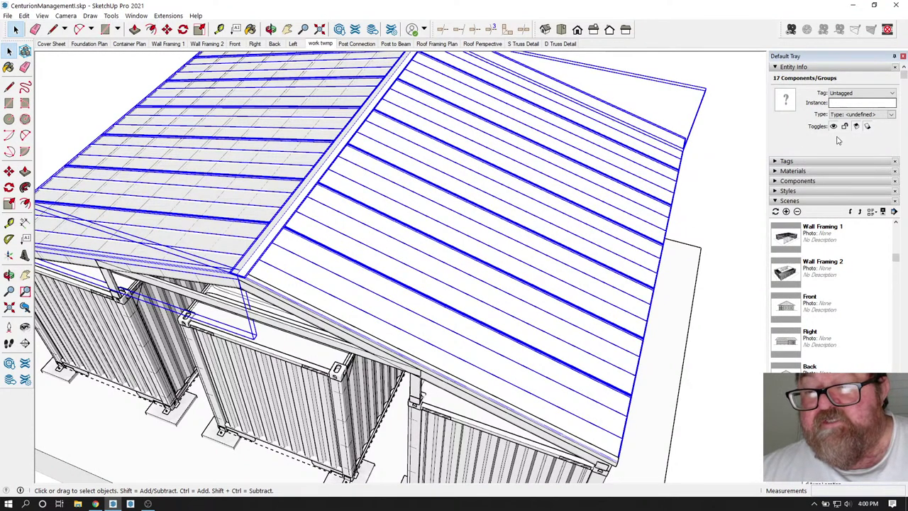
{"action": "left_click", "coordinate": [890, 93]}
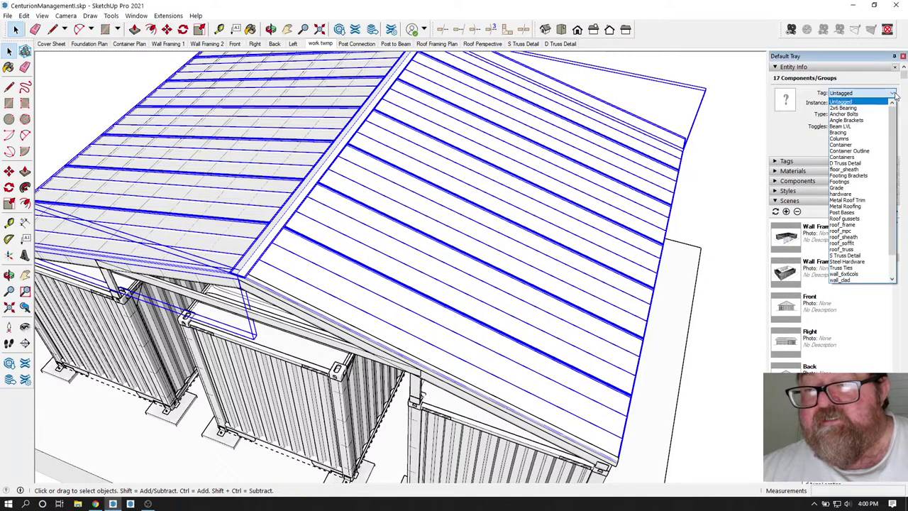
{"action": "left_click", "coordinate": [858, 207]}
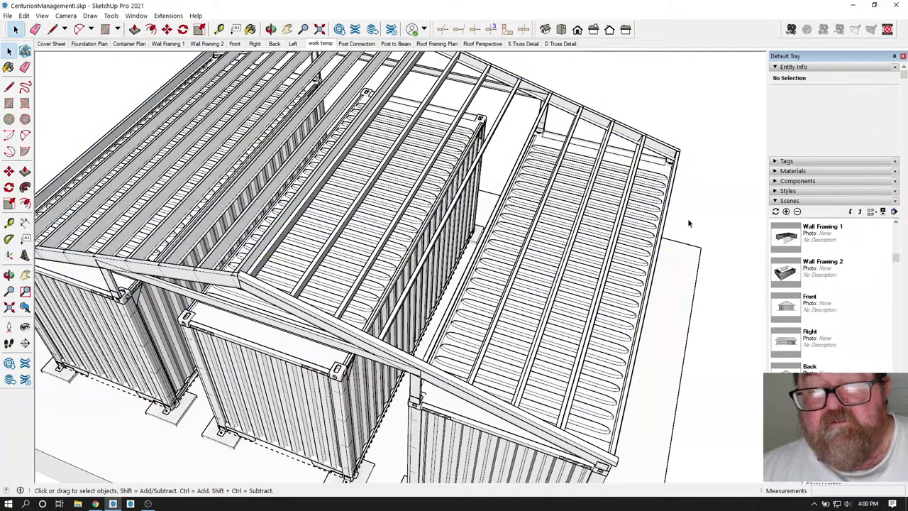
Create a tag named Purlins in the 5 - Roof tag folder.
{"action": "scroll", "coordinate": [472, 279], "scroll_direction": "down", "scroll_amount": 2}
{"action": "scroll", "coordinate": [472, 281], "scroll_direction": "down", "scroll_amount": 2}
{"action": "left_click", "coordinate": [271, 29]}
{"action": "left_click_drag", "start_coordinate": [401, 218], "coordinate": [208, 187]}
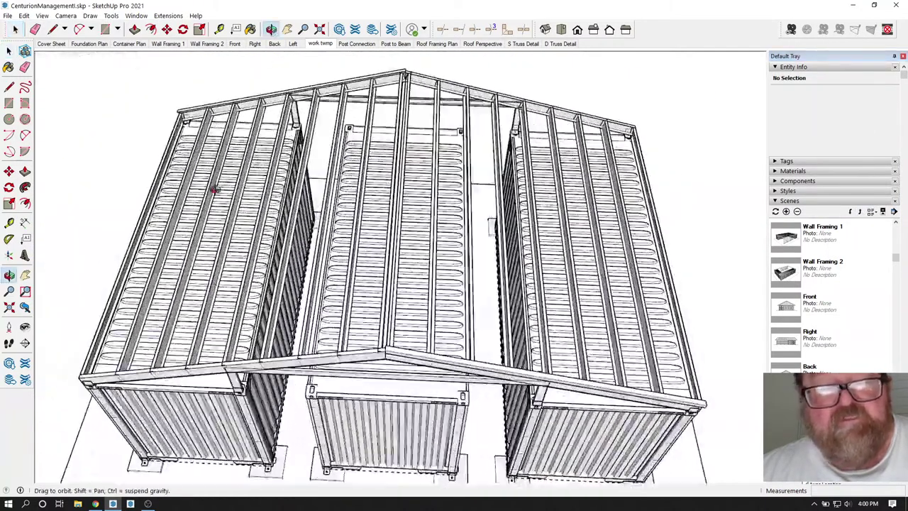
{"action": "left_click", "coordinate": [775, 202]}
{"action": "left_click", "coordinate": [775, 162]}
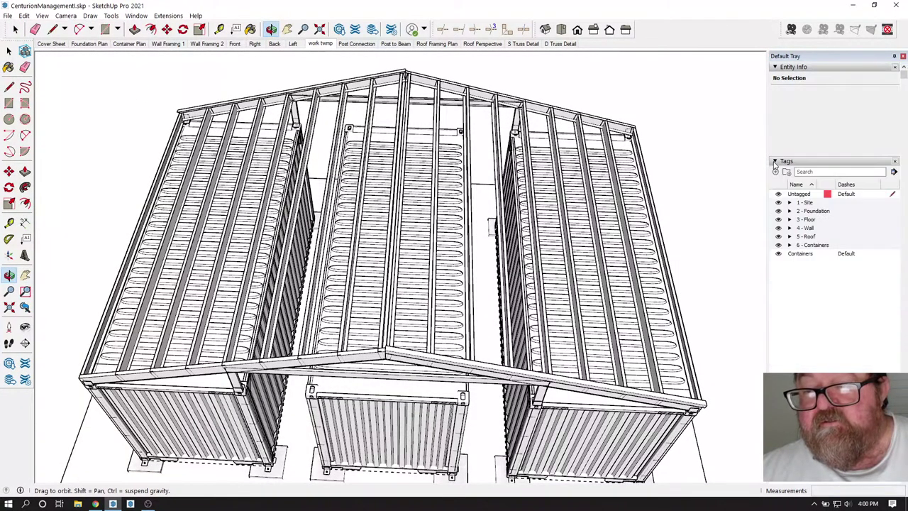
{"action": "left_click", "coordinate": [808, 237]}
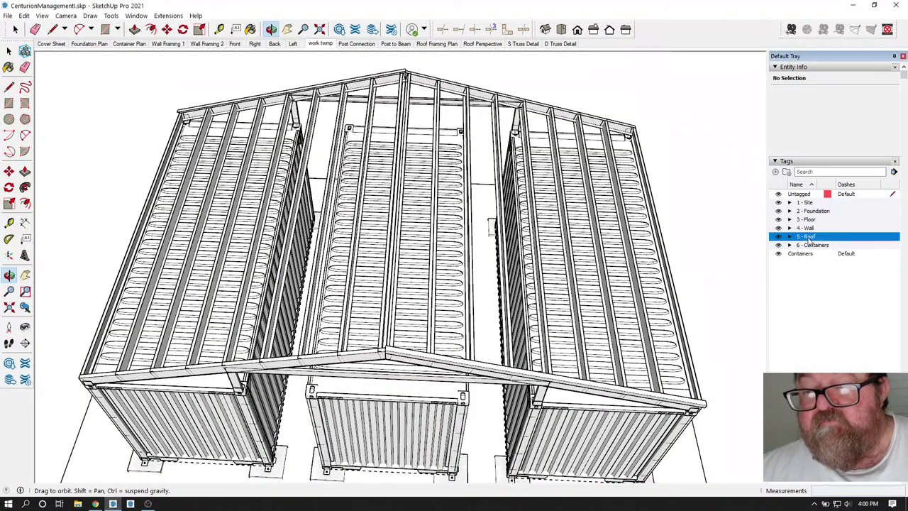
{"action": "left_click", "coordinate": [776, 173]}
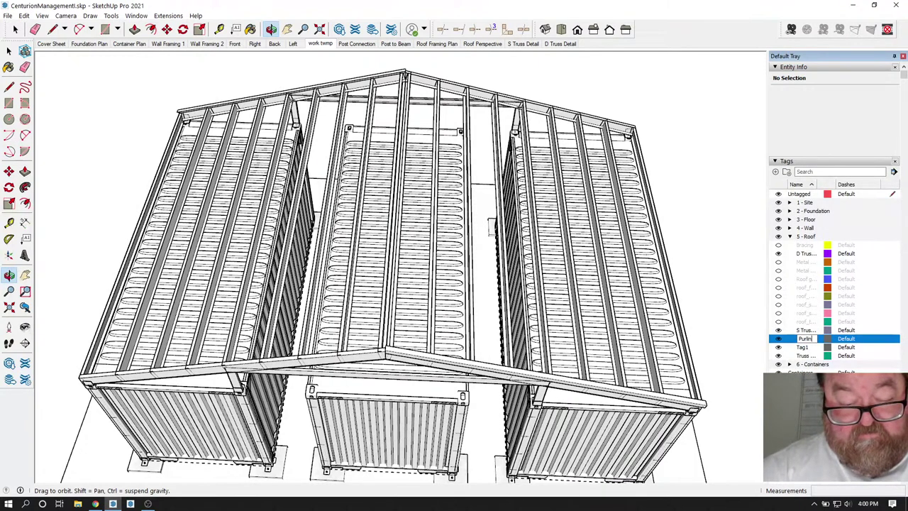
{"action": "key", "text": "Return"}
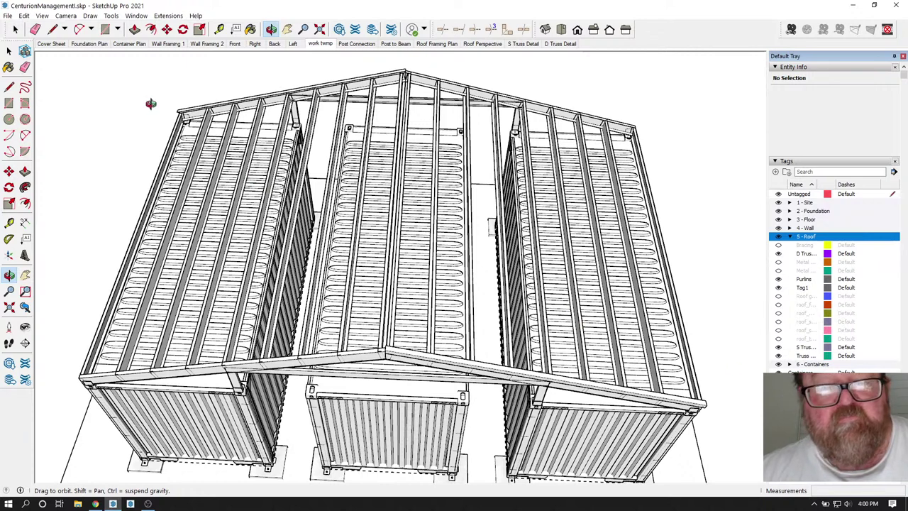
Explode the purlin group on the left roof slope into its individual purlin components.
{"action": "key", "text": "space"}
{"action": "left_click", "coordinate": [181, 187]}
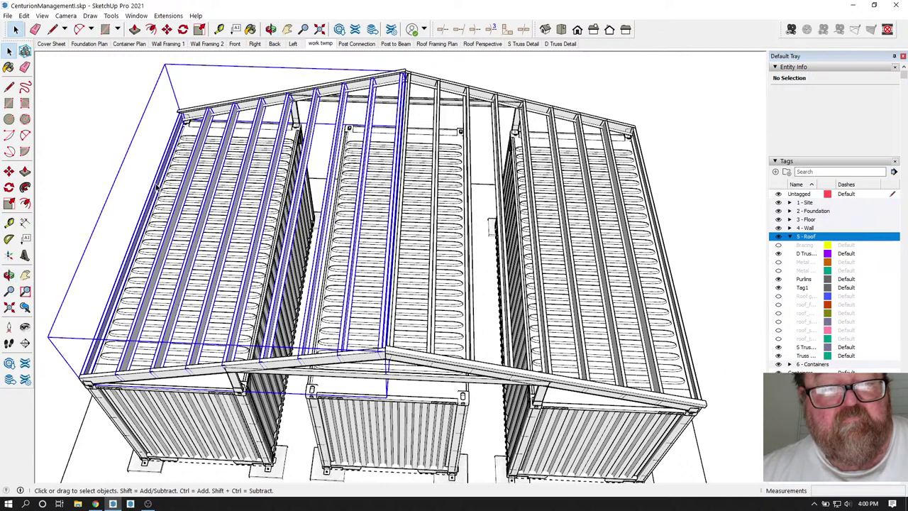
{"action": "right_click", "coordinate": [183, 188]}
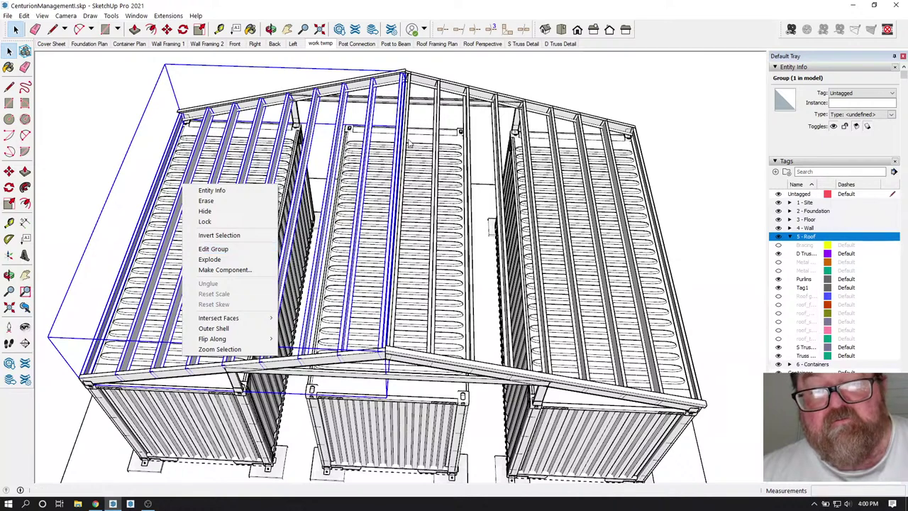
{"action": "left_click", "coordinate": [101, 135]}
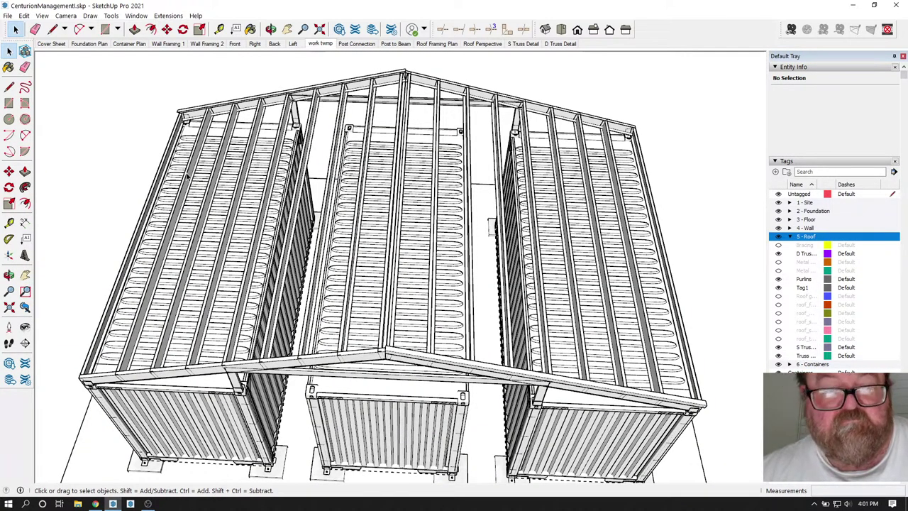
{"action": "left_click", "coordinate": [186, 175]}
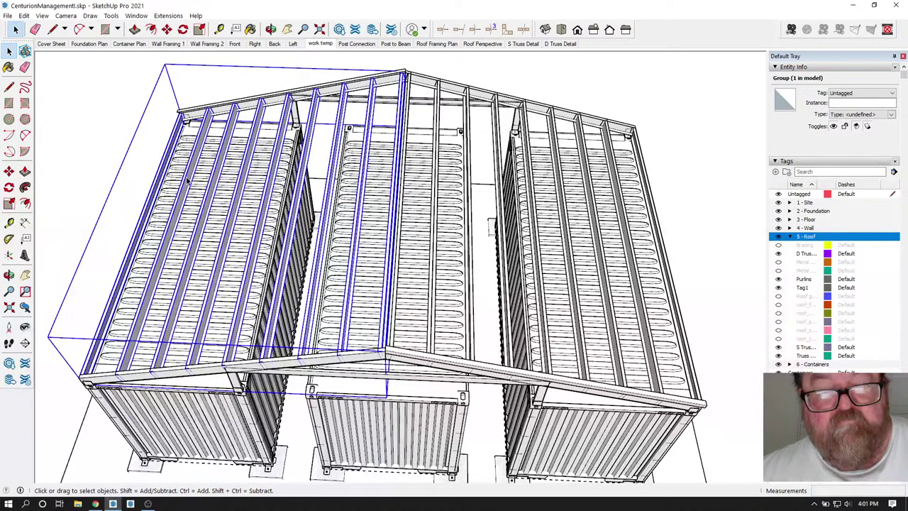
{"action": "right_click", "coordinate": [187, 177]}
{"action": "left_click", "coordinate": [196, 248]}
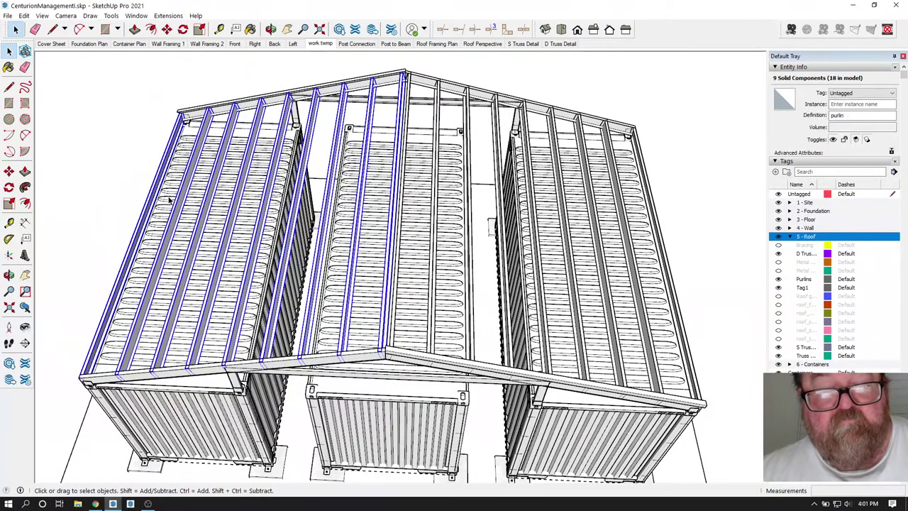
Select the purlins on both slopes except the outermost ones at the eaves, and assign them to the Purlins tag.
{"action": "left_click", "coordinate": [178, 208]}
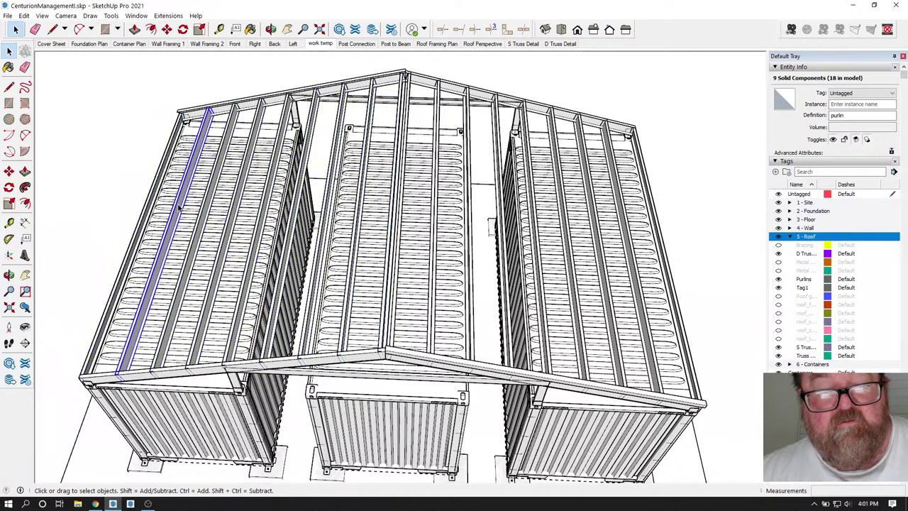
{"action": "left_click", "coordinate": [217, 209], "text": "ctrl"}
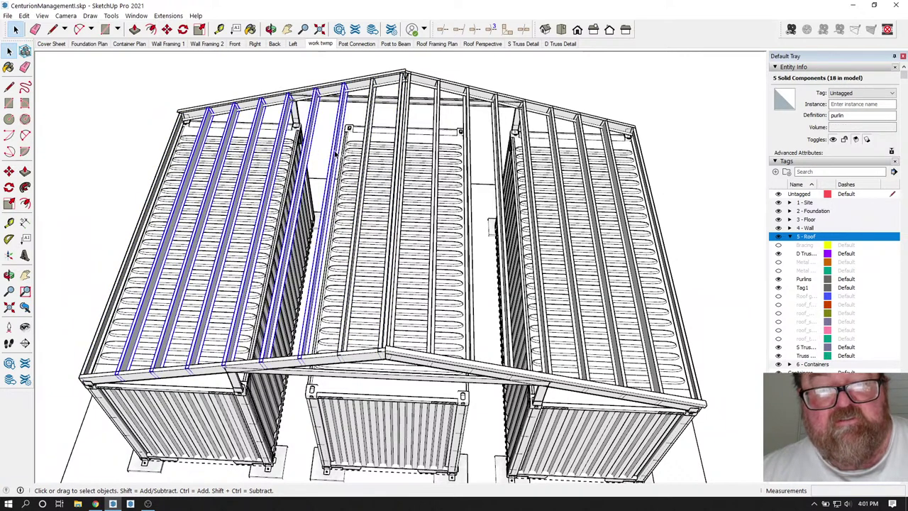
{"action": "left_click", "coordinate": [337, 153], "text": "ctrl"}
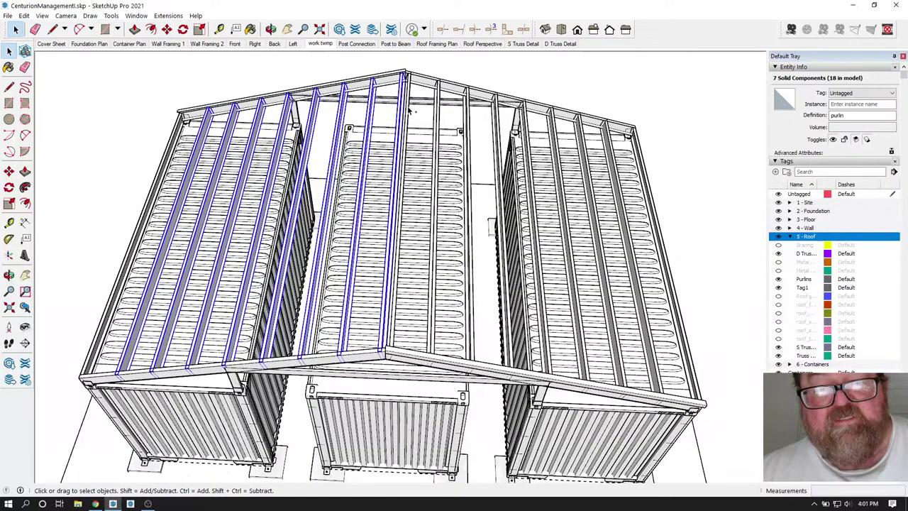
{"action": "left_click", "coordinate": [467, 120], "text": "ctrl"}
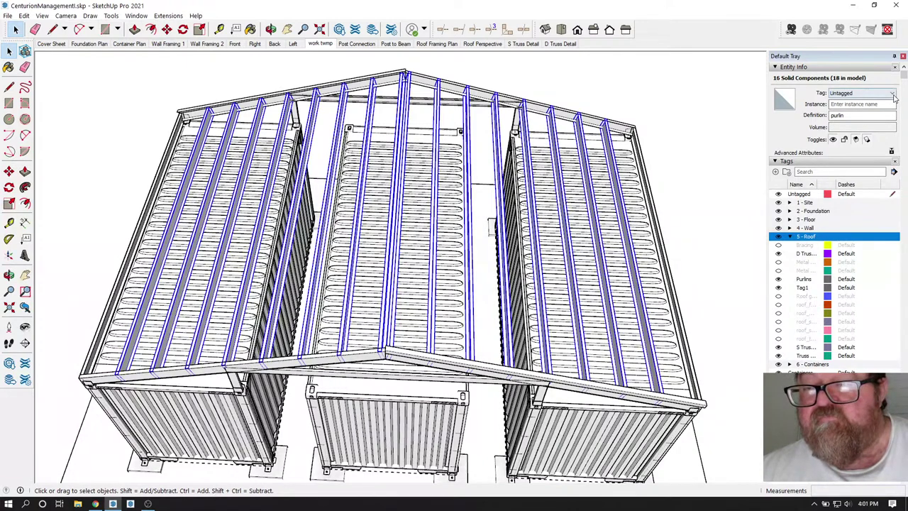
{"action": "left_click", "coordinate": [862, 93]}
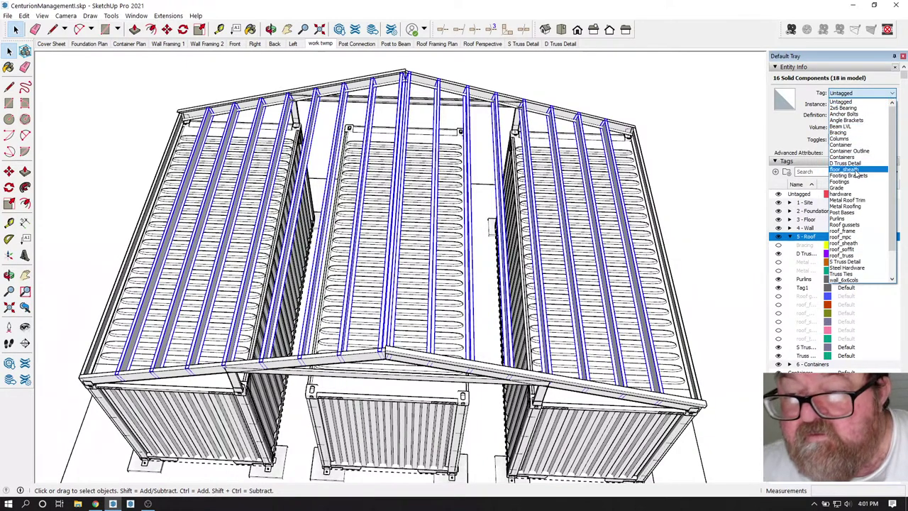
{"action": "left_click", "coordinate": [843, 217]}
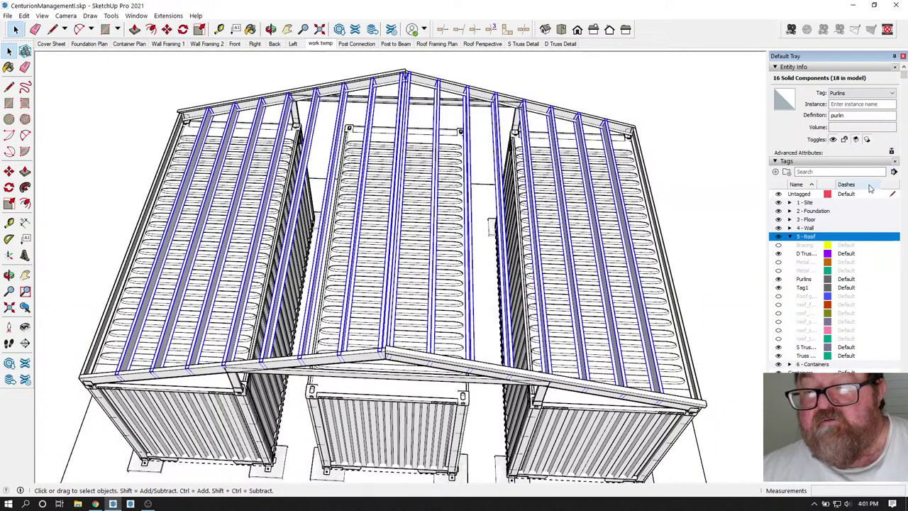
Show the Metal Roof Trim tag and delete the stray trim groups floating above the purlins at the ridge and far gable.
{"action": "left_click_drag", "start_coordinate": [816, 182], "coordinate": [855, 185]}
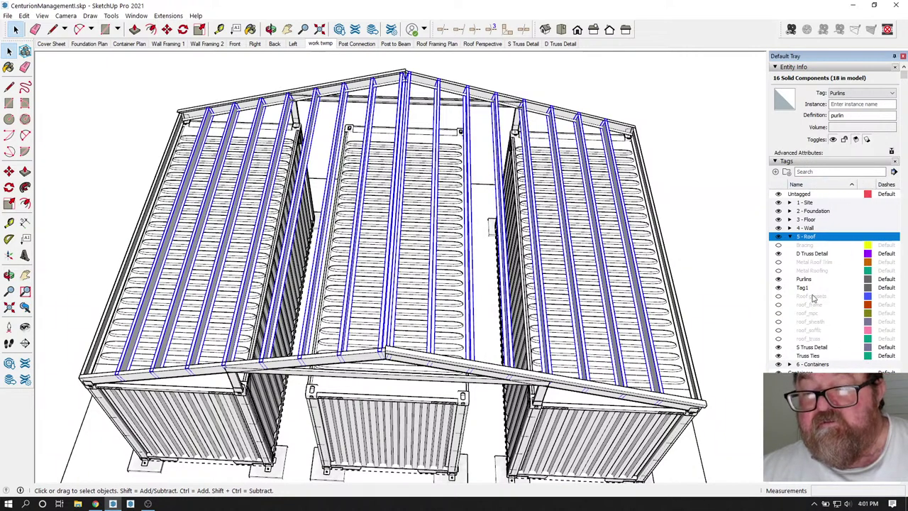
{"action": "left_click", "coordinate": [779, 261]}
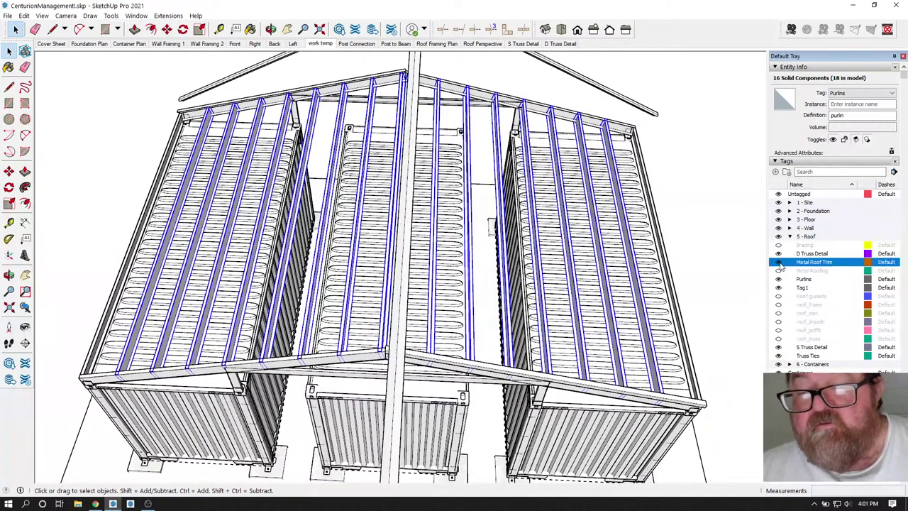
{"action": "scroll", "coordinate": [432, 254], "scroll_direction": "down", "scroll_amount": 6}
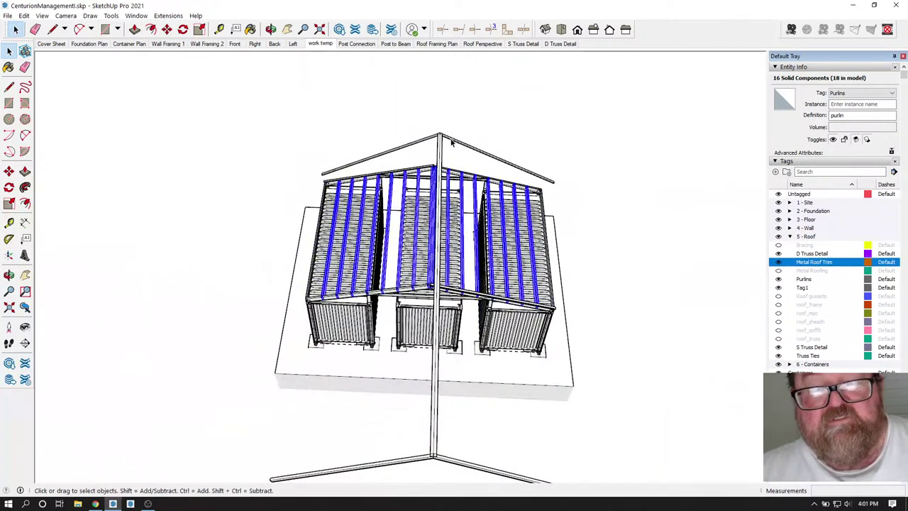
{"action": "left_click", "coordinate": [424, 121]}
{"action": "key", "text": "Delete"}
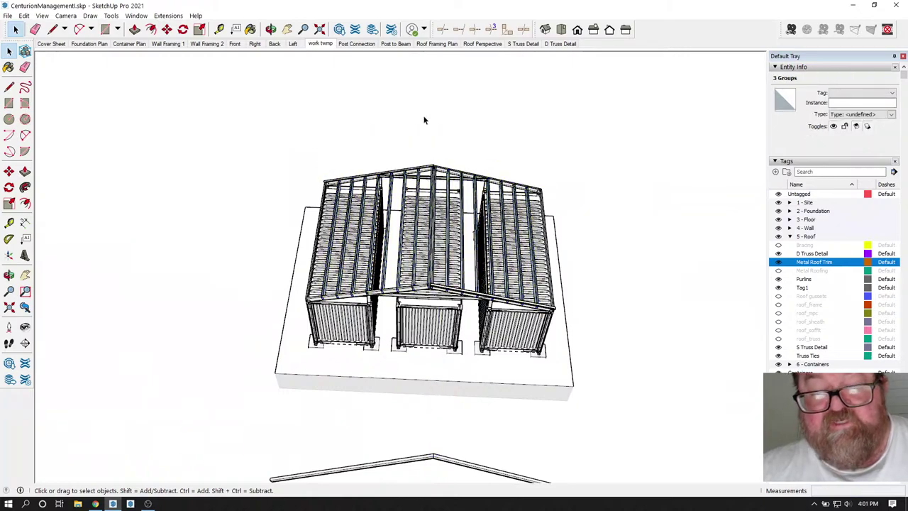
Go to the Left scene and delete the old roofing and trim groups that extend past the end of the container building.
{"action": "scroll", "coordinate": [414, 431], "scroll_direction": "down", "scroll_amount": 2}
{"action": "left_click_drag", "start_coordinate": [470, 436], "coordinate": [375, 379]}
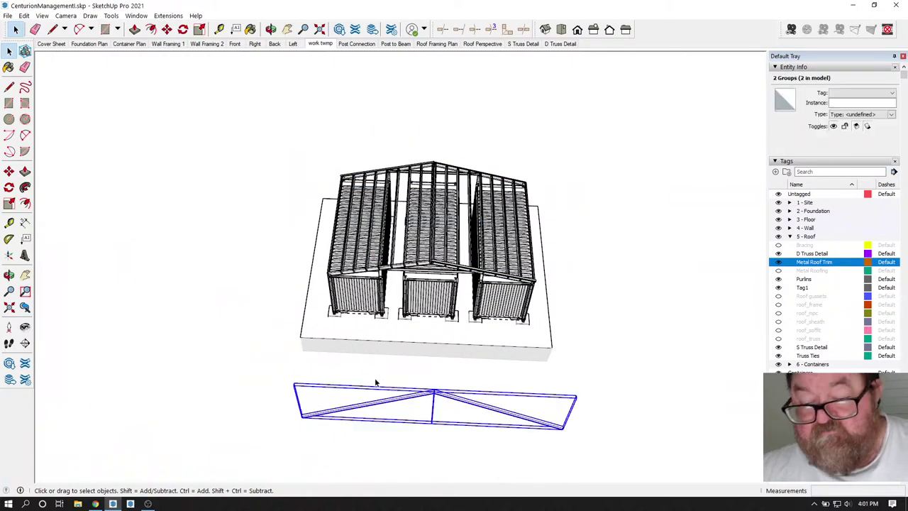
{"action": "key", "text": "Page_Up"}
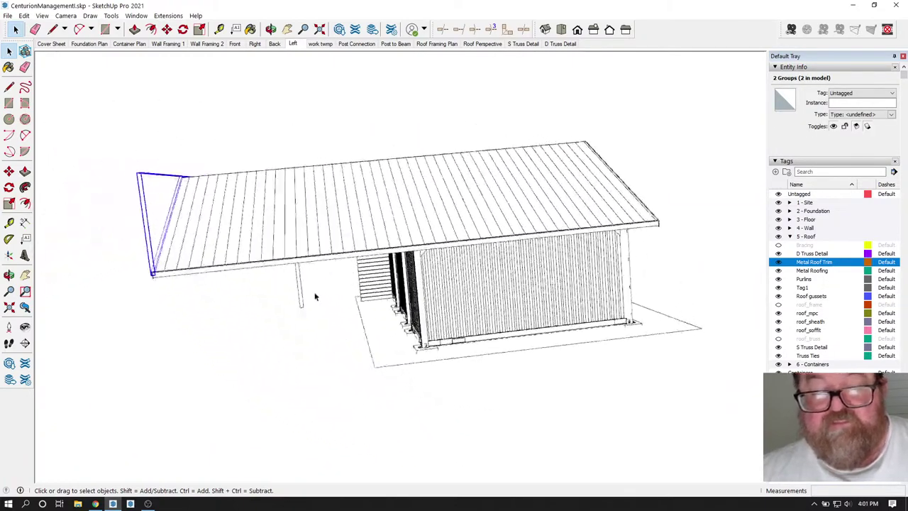
{"action": "left_click", "coordinate": [271, 29]}
{"action": "left_click_drag", "start_coordinate": [511, 170], "coordinate": [554, 311]}
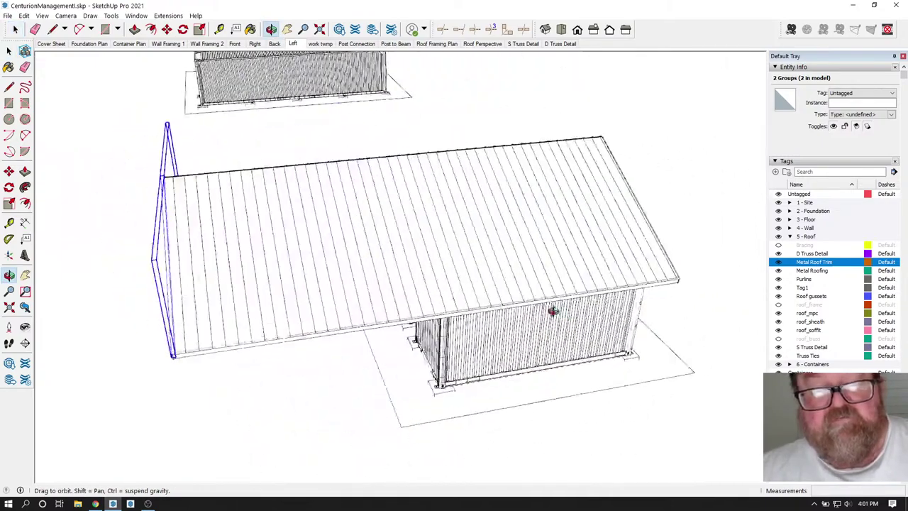
{"action": "left_click_drag", "start_coordinate": [338, 259], "coordinate": [229, 252]}
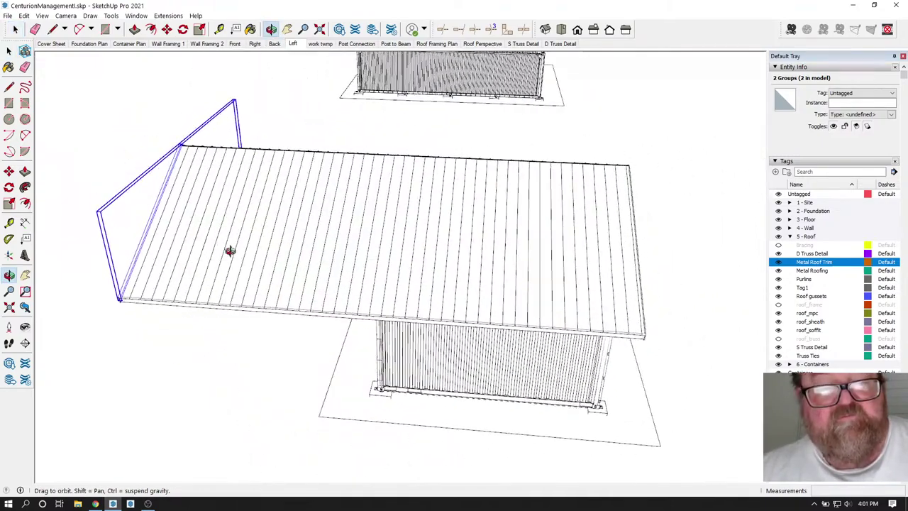
{"action": "left_click_drag", "start_coordinate": [286, 253], "coordinate": [284, 113]}
{"action": "key", "text": "space"}
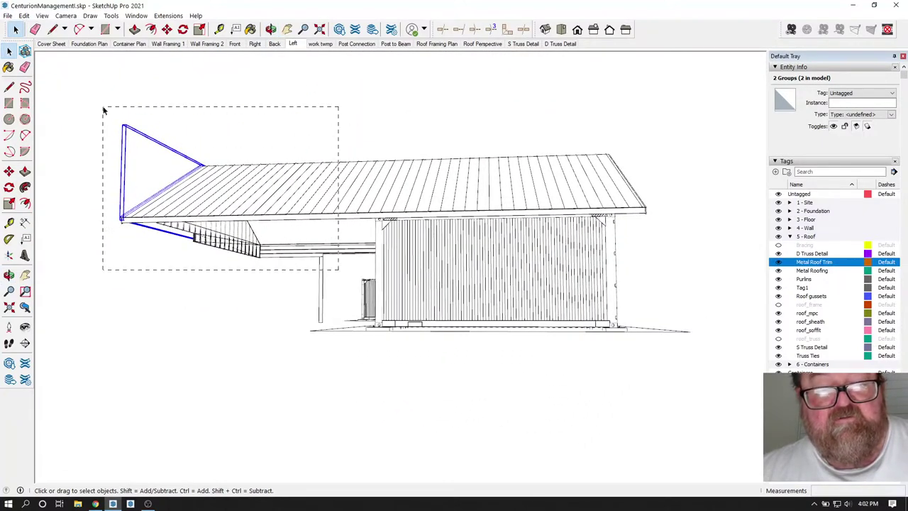
{"action": "left_click_drag", "start_coordinate": [103, 110], "coordinate": [103, 110]}
{"action": "key", "text": "Delete"}
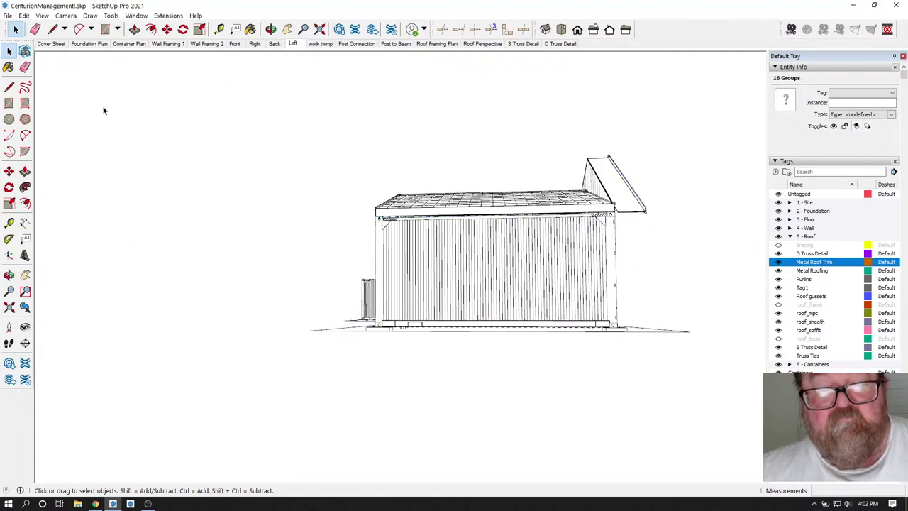
Delete the remaining stray trim groups projecting above the roof at the far gable end.
{"action": "left_click", "coordinate": [271, 29]}
{"action": "left_click_drag", "start_coordinate": [432, 156], "coordinate": [709, 358]}
{"action": "scroll", "coordinate": [487, 130], "scroll_direction": "up", "scroll_amount": 3}
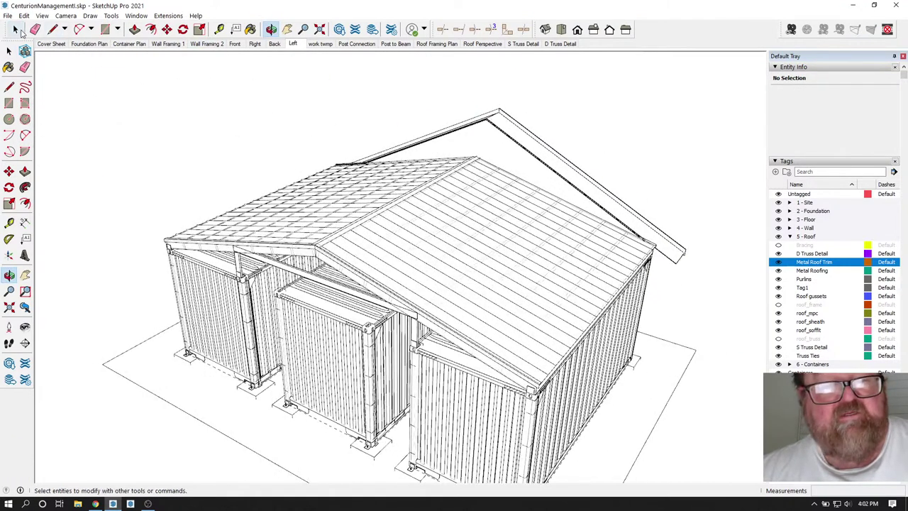
{"action": "left_click", "coordinate": [15, 29]}
{"action": "left_click_drag", "start_coordinate": [466, 111], "coordinate": [435, 86]}
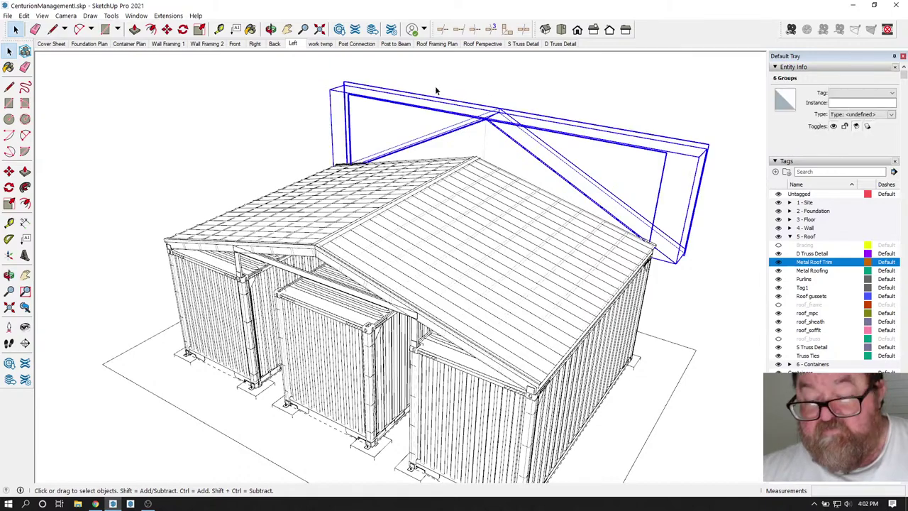
{"action": "key", "text": "Delete"}
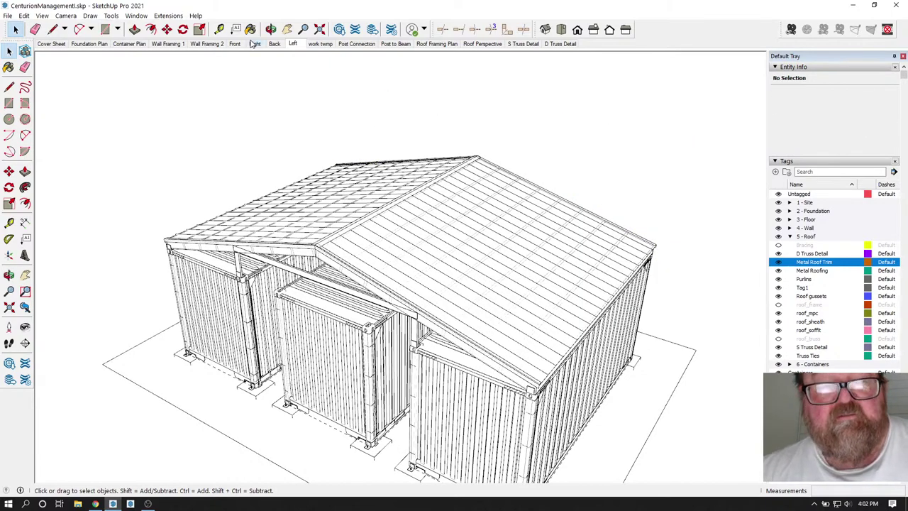
Inspect the roof from several sides and temporarily hide the Metal Roofing tag to check the framing beneath it.
{"action": "key", "text": "o"}
{"action": "left_click_drag", "start_coordinate": [331, 77], "coordinate": [382, 283]}
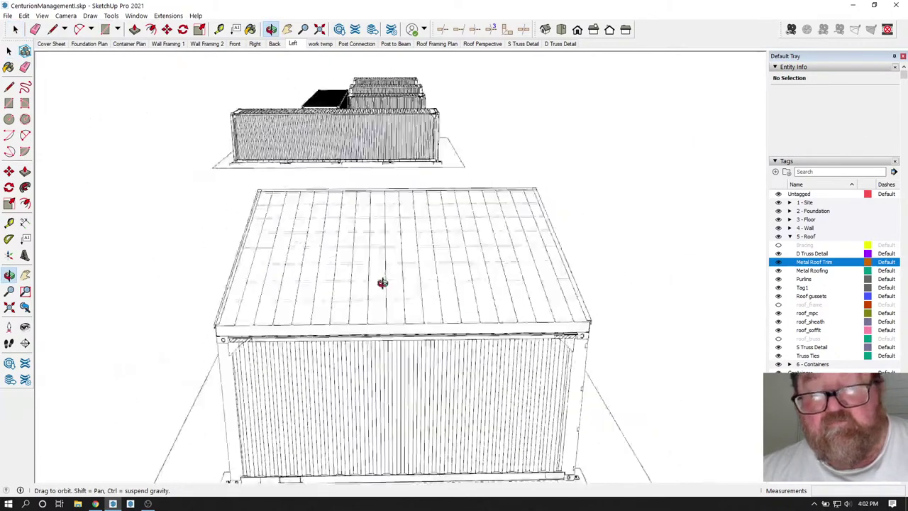
{"action": "middle_click_drag", "start_coordinate": [383, 283], "coordinate": [406, 267]}
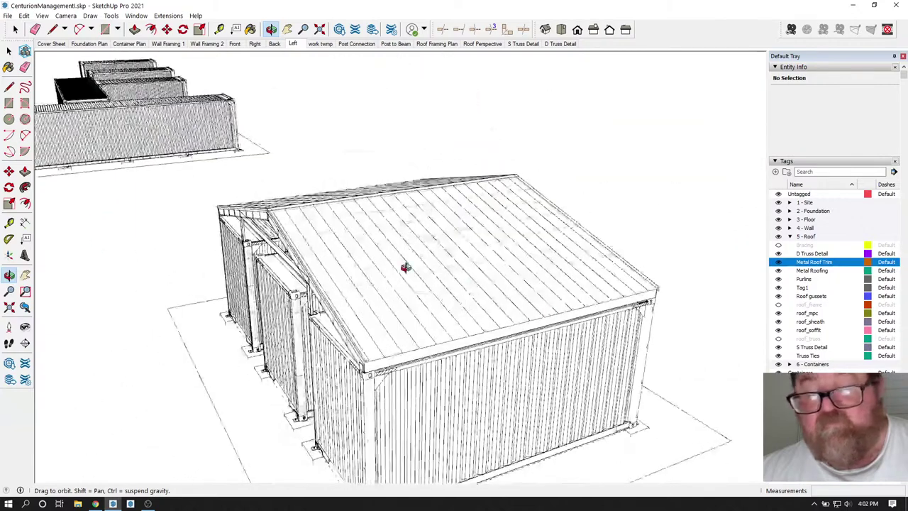
{"action": "left_click_drag", "start_coordinate": [405, 267], "coordinate": [726, 266]}
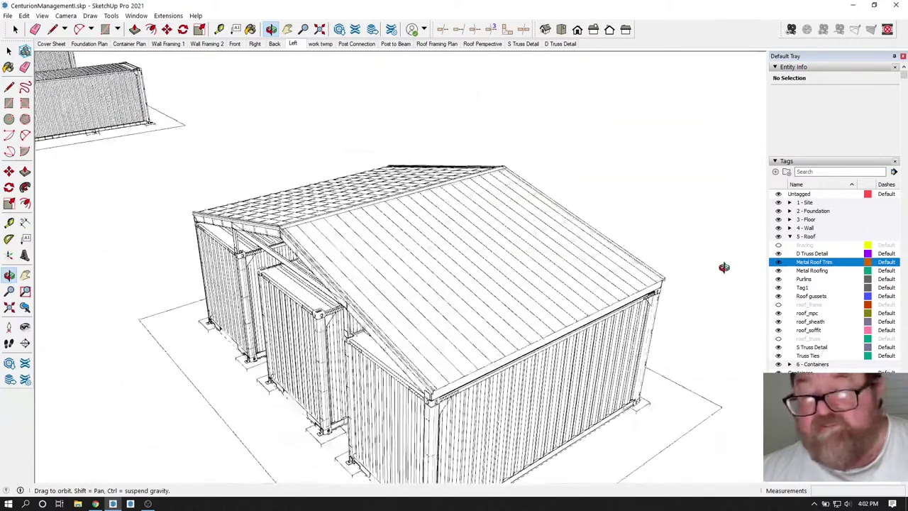
{"action": "left_click", "coordinate": [779, 273]}
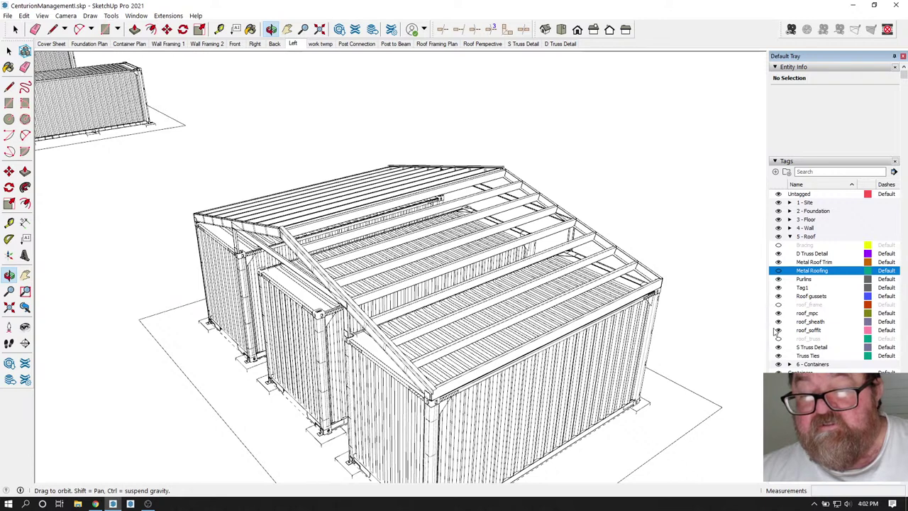
{"action": "left_click", "coordinate": [779, 272]}
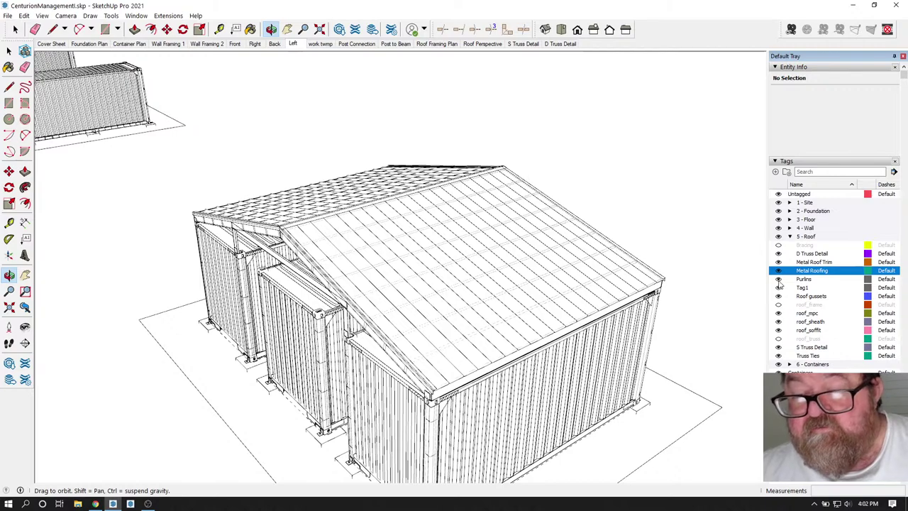
Hide the Purlins and Tag1 tags and review the metal roof from the side and the container door end.
{"action": "left_click", "coordinate": [778, 280]}
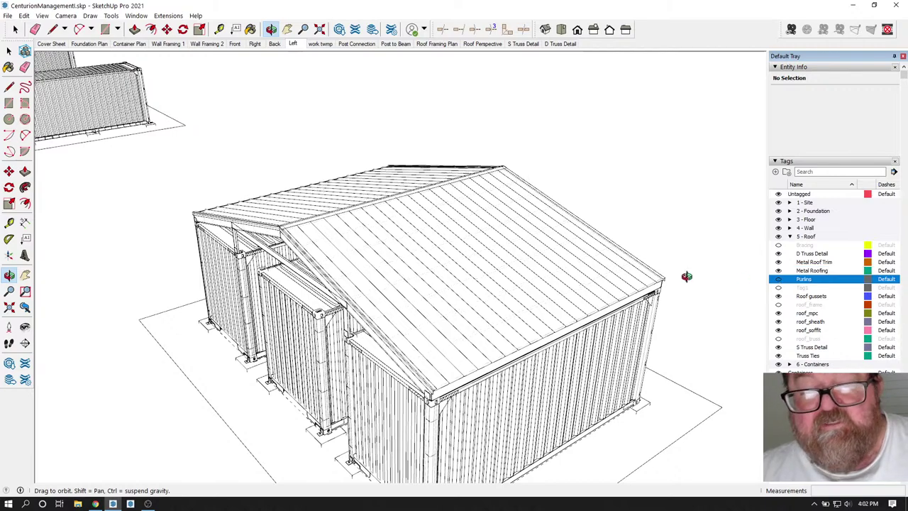
{"action": "left_click", "coordinate": [271, 29]}
{"action": "left_click_drag", "start_coordinate": [499, 280], "coordinate": [311, 201]}
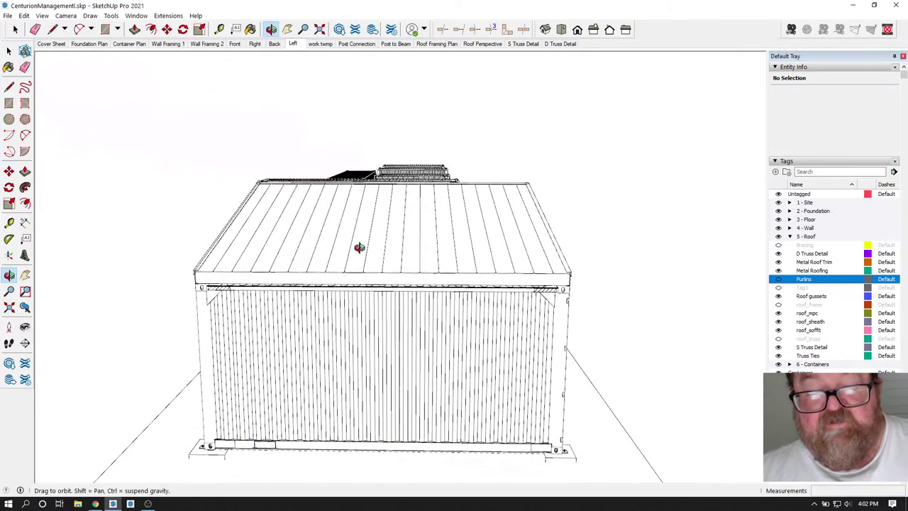
{"action": "left_click_drag", "start_coordinate": [360, 247], "coordinate": [436, 251]}
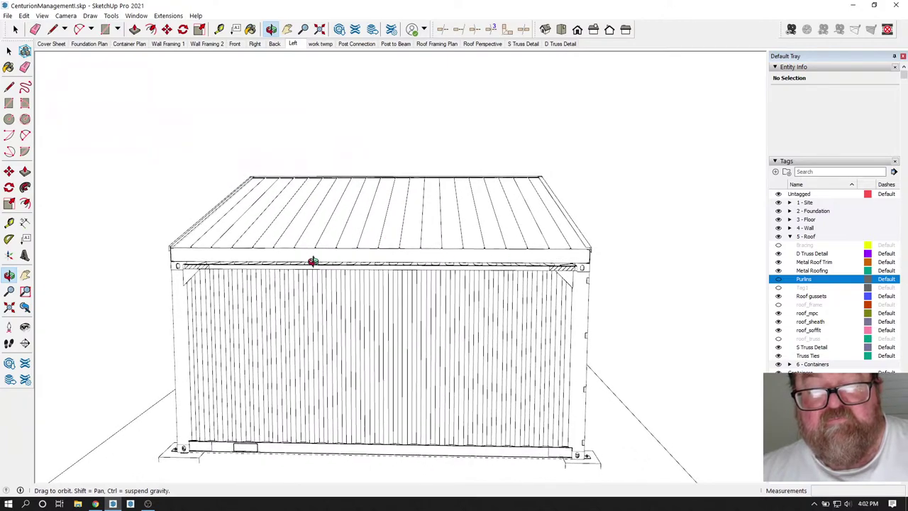
{"action": "left_click_drag", "start_coordinate": [521, 290], "coordinate": [532, 320]}
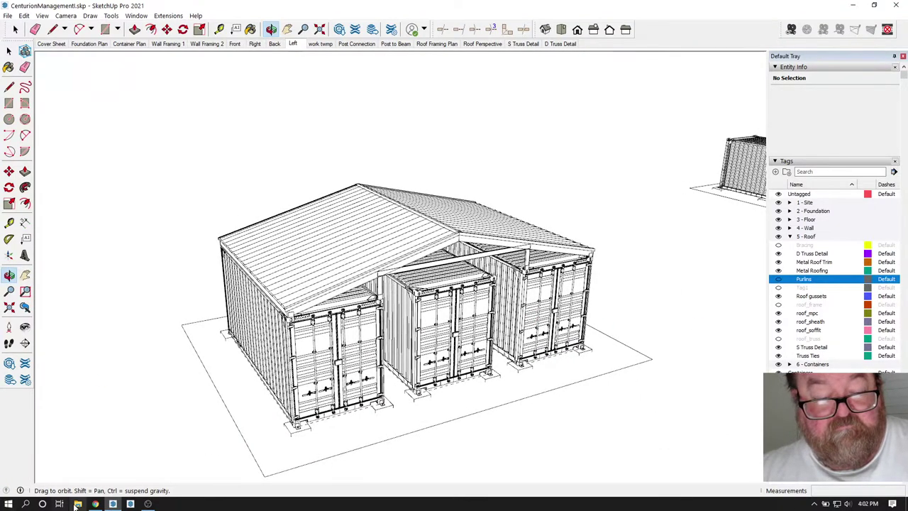
Switch to YouTube Studio to check the live stream and its chat, and return to the SketchUp model.
{"action": "left_click", "coordinate": [95, 504]}
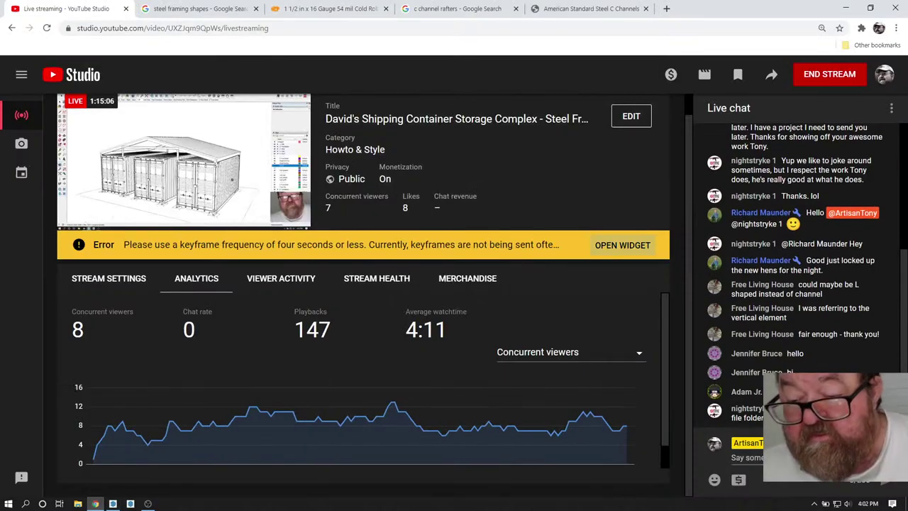
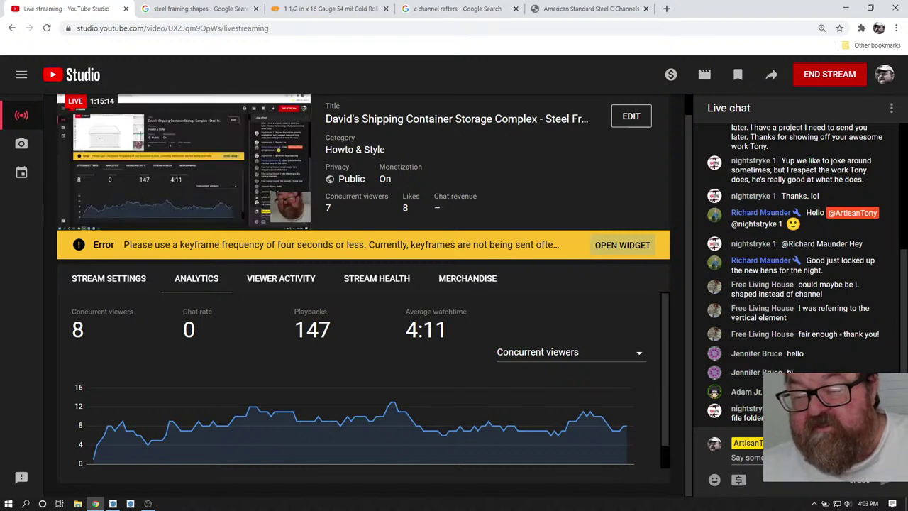
{"action": "left_click", "coordinate": [78, 504]}
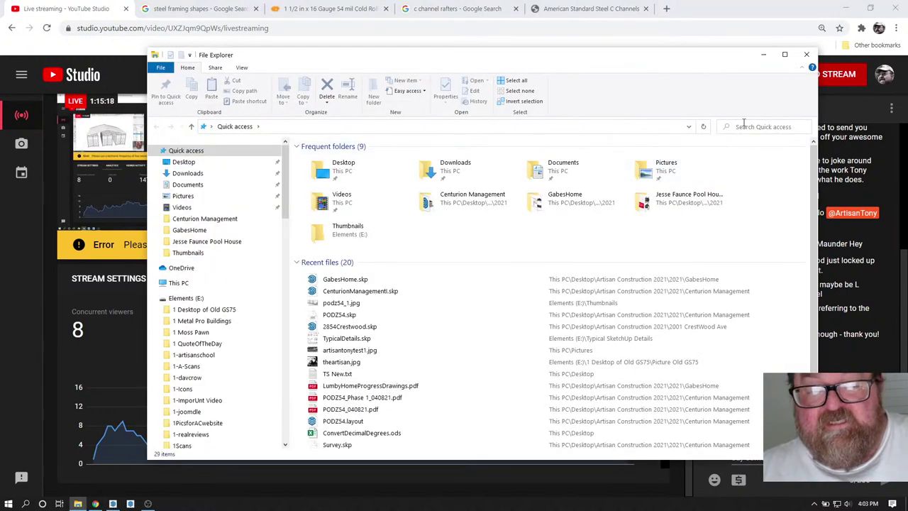
{"action": "left_click", "coordinate": [807, 55]}
{"action": "left_click", "coordinate": [113, 504]}
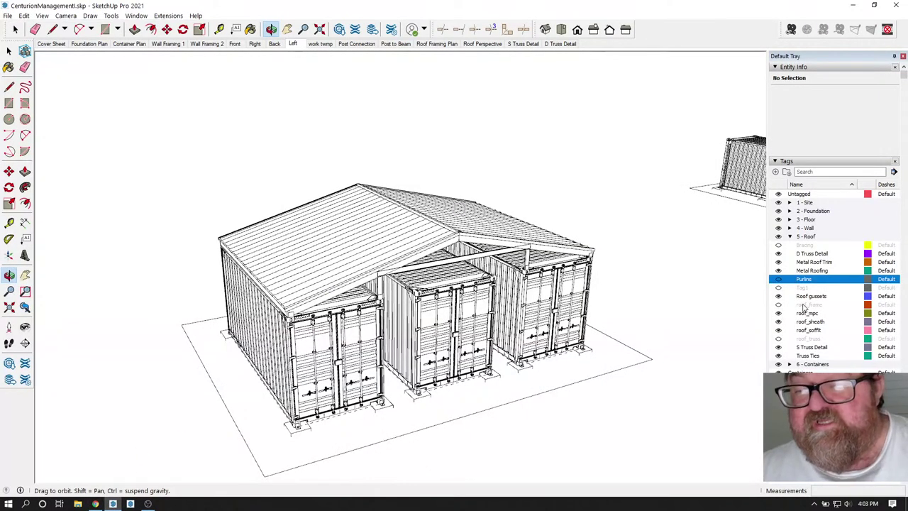
Expand all tag folders to review the tags they contain and collapse them all.
{"action": "double_click", "coordinate": [795, 239]}
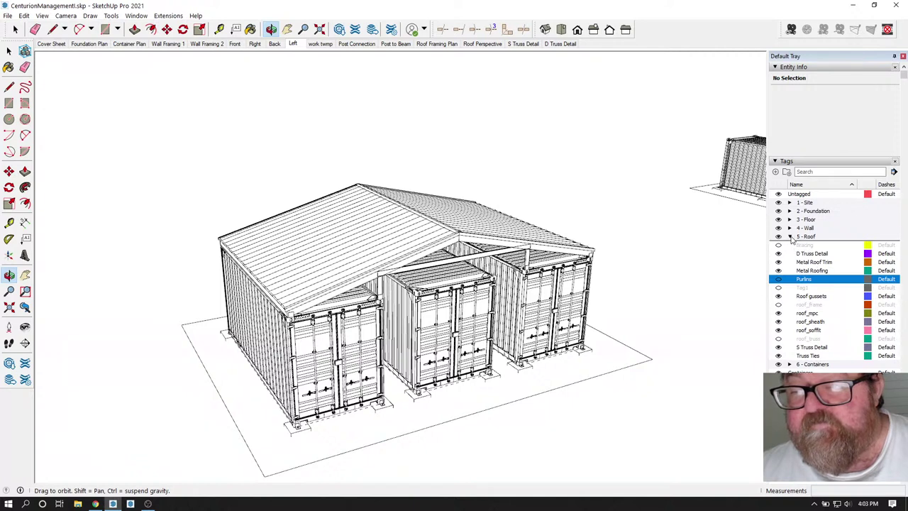
{"action": "left_click", "coordinate": [894, 172]}
{"action": "left_click", "coordinate": [815, 288]}
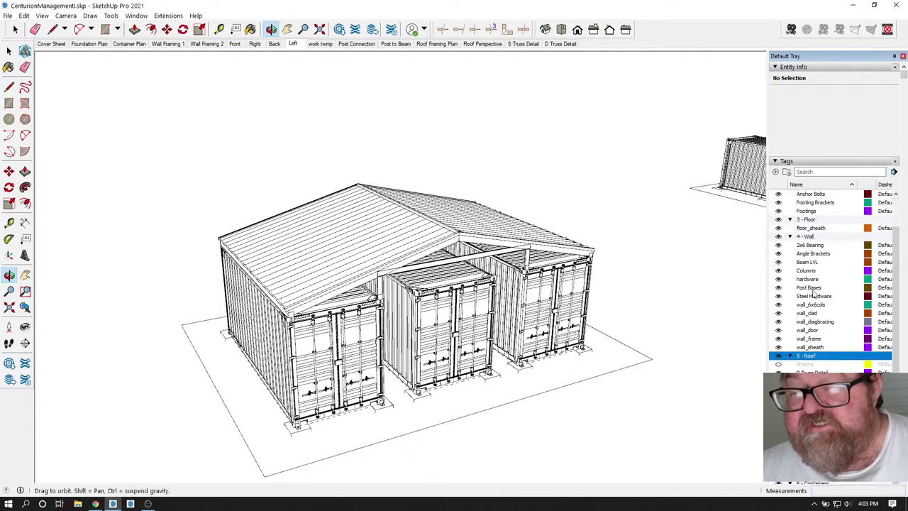
{"action": "scroll", "coordinate": [815, 295], "scroll_direction": "down", "scroll_amount": 5}
{"action": "scroll", "coordinate": [817, 298], "scroll_direction": "up", "scroll_amount": 1}
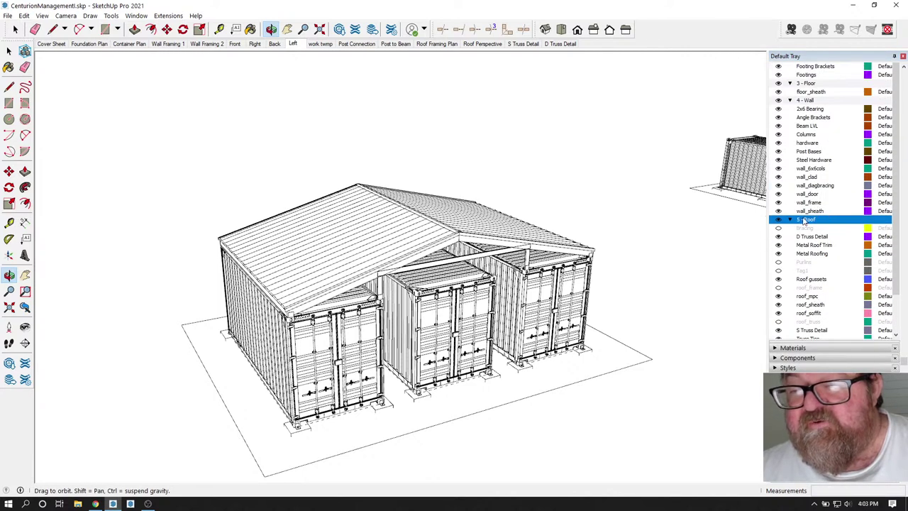
{"action": "scroll", "coordinate": [797, 244], "scroll_direction": "up", "scroll_amount": 4}
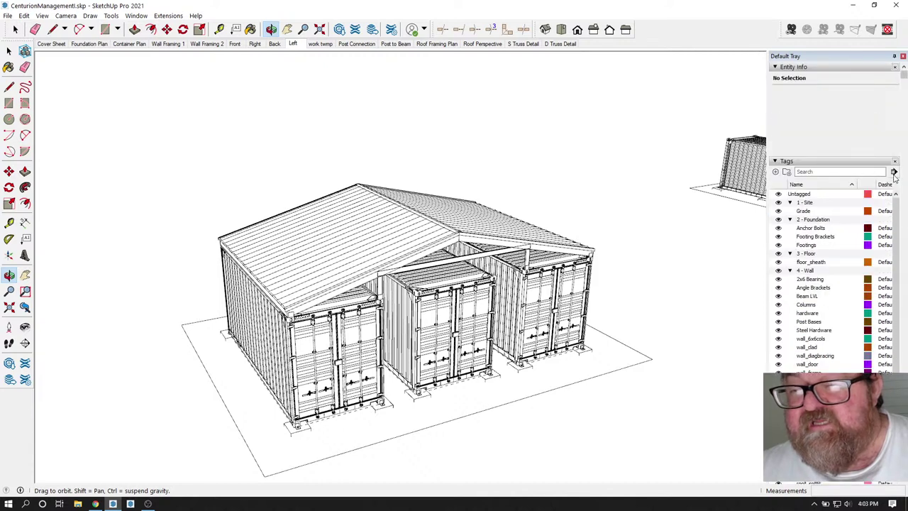
{"action": "left_click", "coordinate": [895, 174]}
{"action": "left_click", "coordinate": [875, 186]}
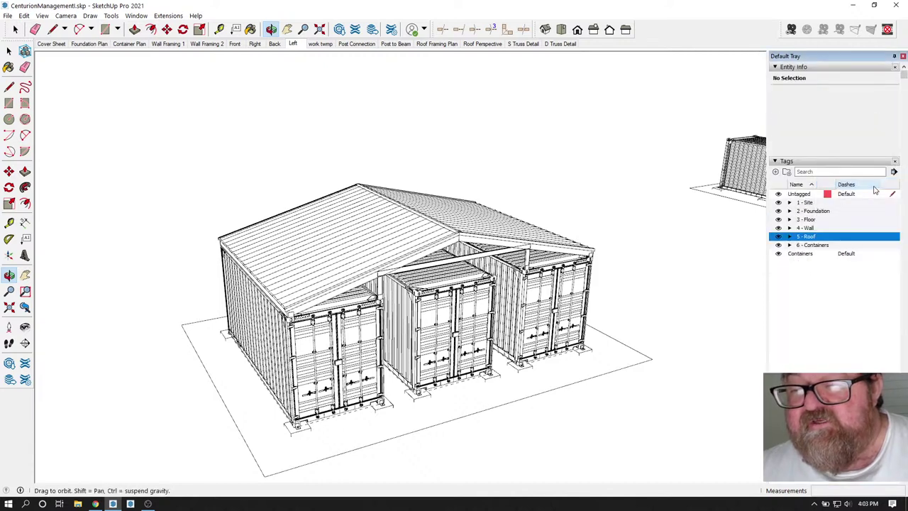
Hide the 5 - Roof tag folder and examine the gable beams and posts above the containers up close.
{"action": "left_click", "coordinate": [793, 276]}
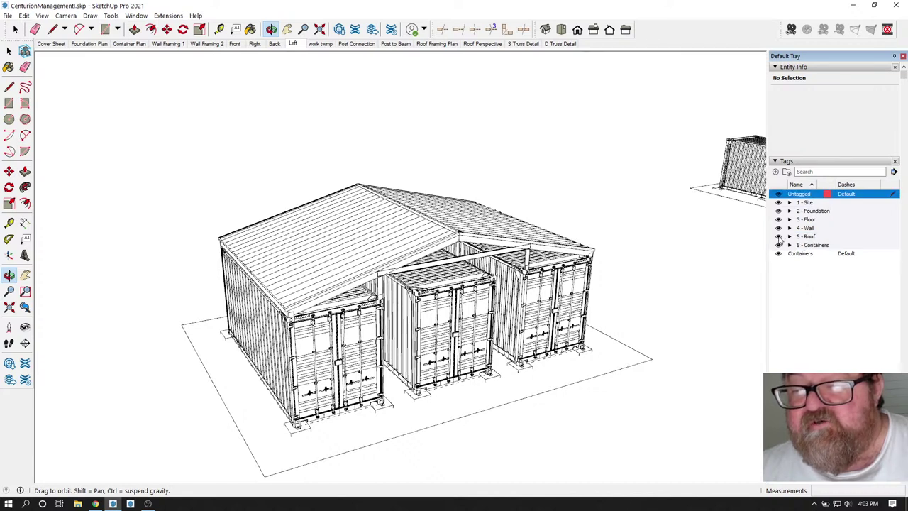
{"action": "left_click", "coordinate": [778, 237]}
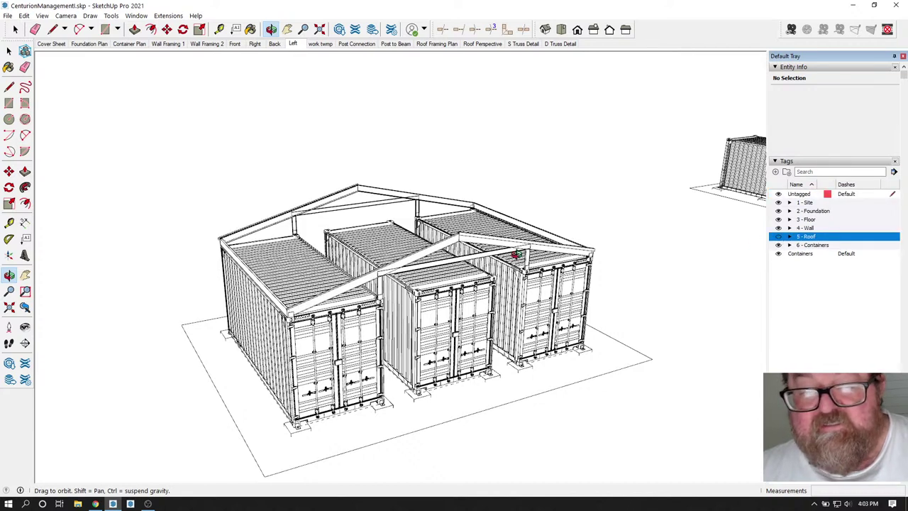
{"action": "mouse_move", "coordinate": [520, 257]}
{"action": "left_mouse_down"}
{"action": "mouse_move", "coordinate": [523, 284]}
{"action": "mouse_move", "coordinate": [376, 197]}
{"action": "mouse_move", "coordinate": [462, 253]}
{"action": "mouse_move", "coordinate": [511, 256]}
{"action": "left_mouse_up"}
{"action": "scroll", "coordinate": [483, 257], "scroll_direction": "up", "scroll_amount": 5}
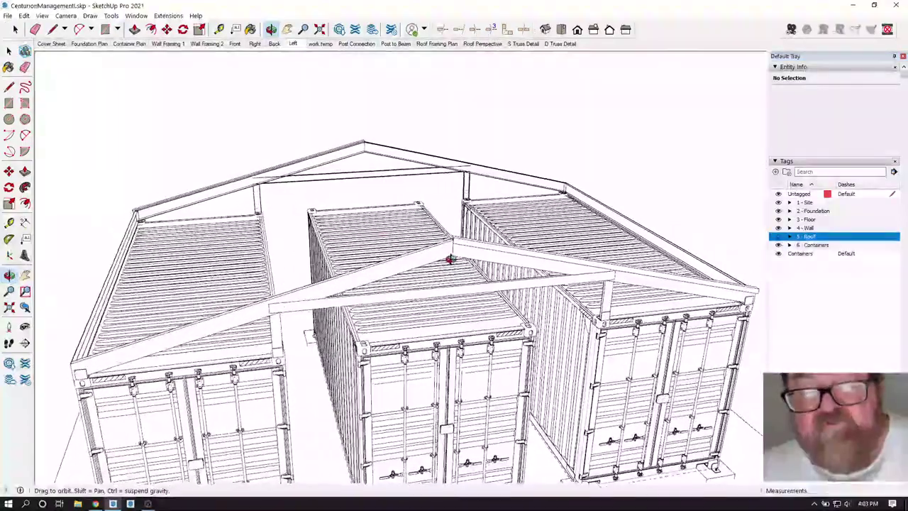
{"action": "left_click_drag", "start_coordinate": [462, 248], "coordinate": [283, 260]}
{"action": "scroll", "coordinate": [239, 238], "scroll_direction": "up", "scroll_amount": 5}
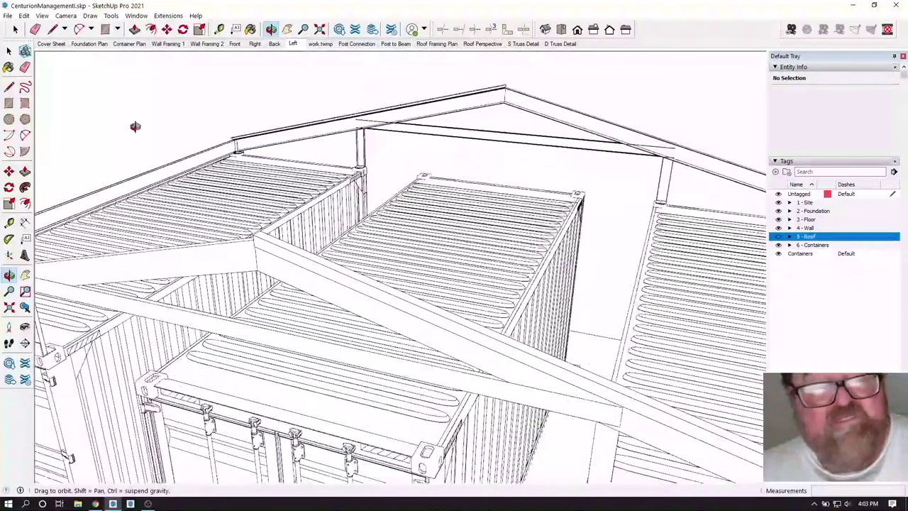
Assign the leftover front gable component to the Metal Roofing tag and select its matching component on the far gable.
{"action": "left_click", "coordinate": [15, 29]}
{"action": "scroll", "coordinate": [288, 252], "scroll_direction": "up", "scroll_amount": 2}
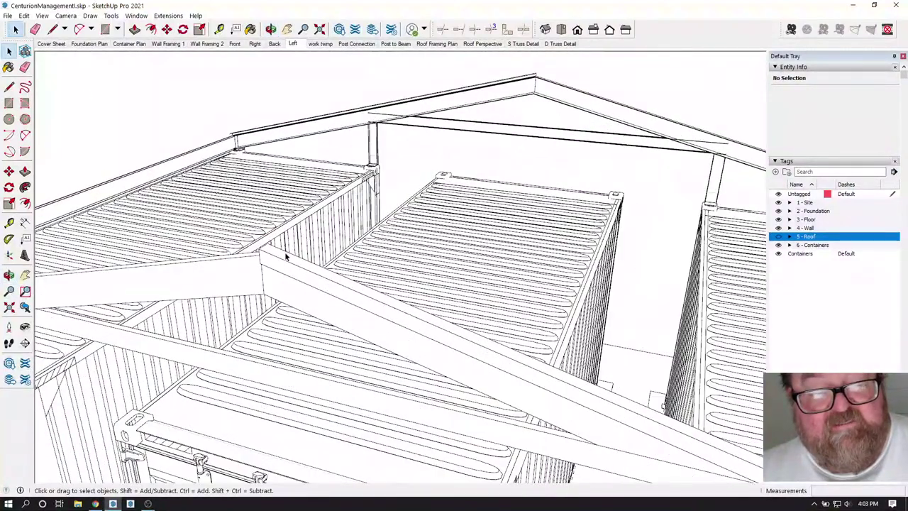
{"action": "left_click", "coordinate": [287, 257]}
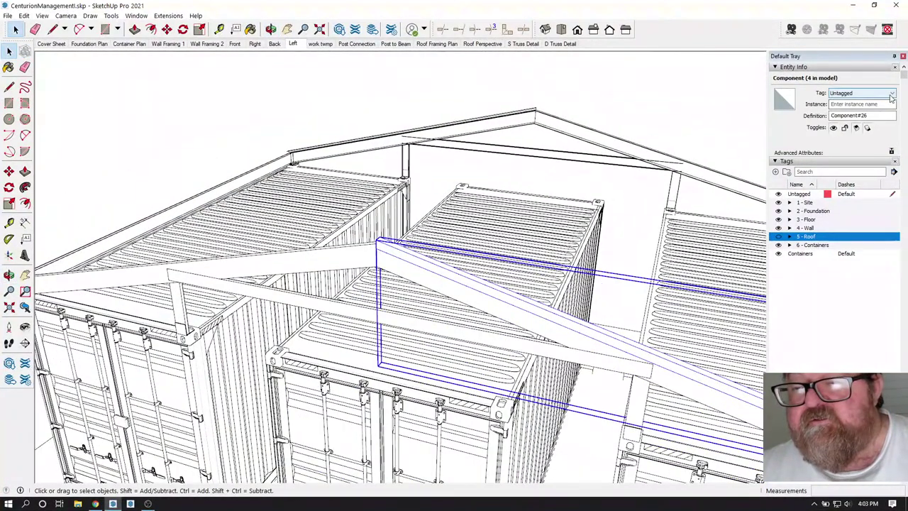
{"action": "left_click", "coordinate": [891, 97]}
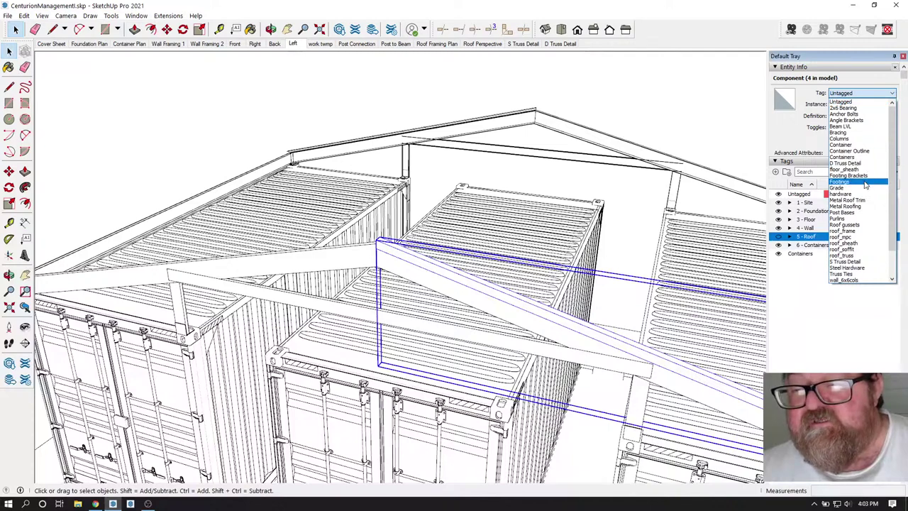
{"action": "left_click", "coordinate": [859, 205]}
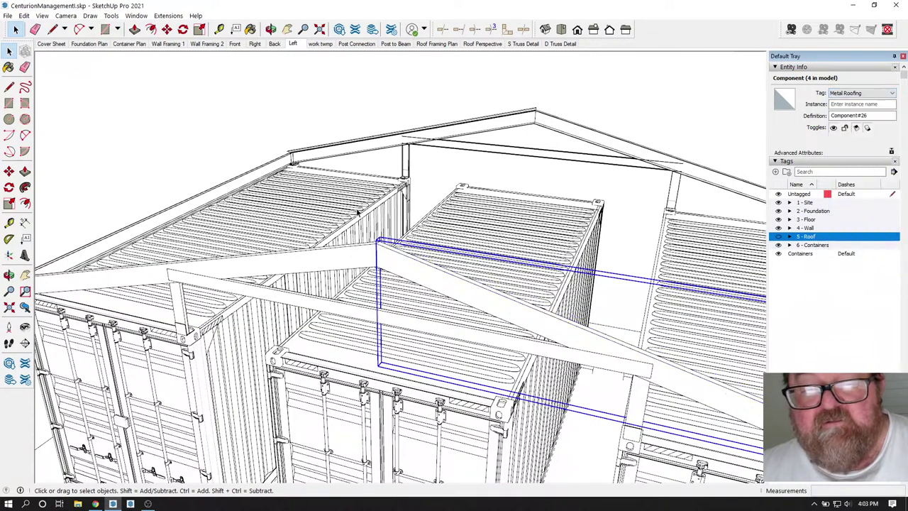
{"action": "left_click", "coordinate": [355, 146]}
{"action": "scroll", "coordinate": [353, 174], "scroll_direction": "down", "scroll_amount": 4}
{"action": "left_click", "coordinate": [373, 152]}
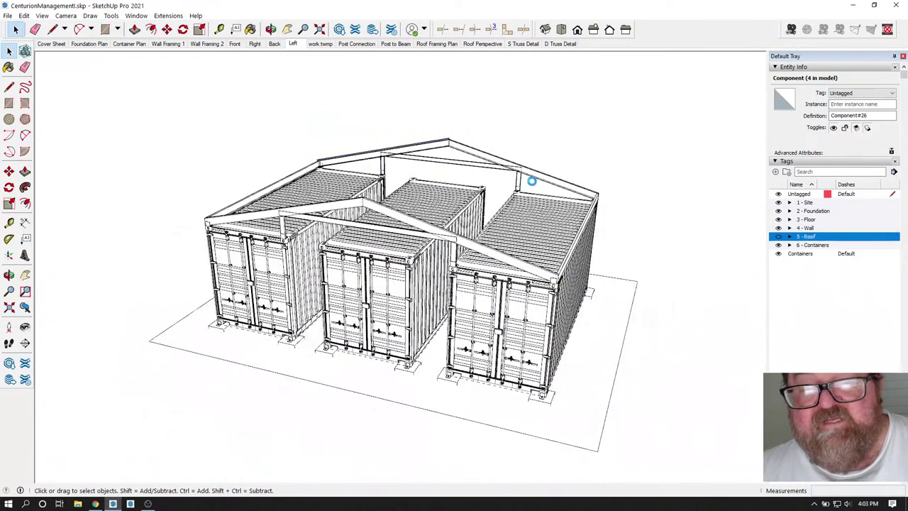
Show the 5 - Roof tag folder again and review the roof, gable beams and posts from the container door end.
{"action": "left_click", "coordinate": [272, 29]}
{"action": "left_click_drag", "start_coordinate": [286, 95], "coordinate": [588, 186]}
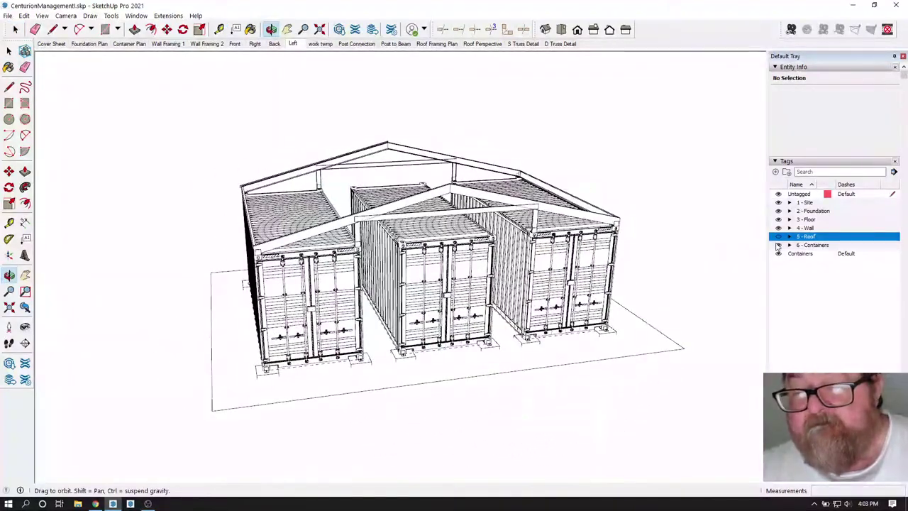
{"action": "left_click_drag", "start_coordinate": [490, 227], "coordinate": [298, 249]}
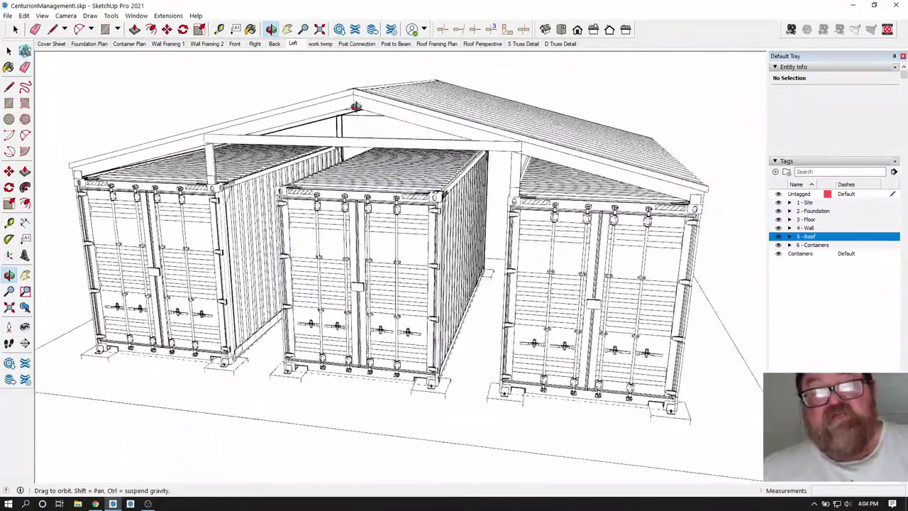
{"action": "left_click_drag", "start_coordinate": [311, 162], "coordinate": [450, 144]}
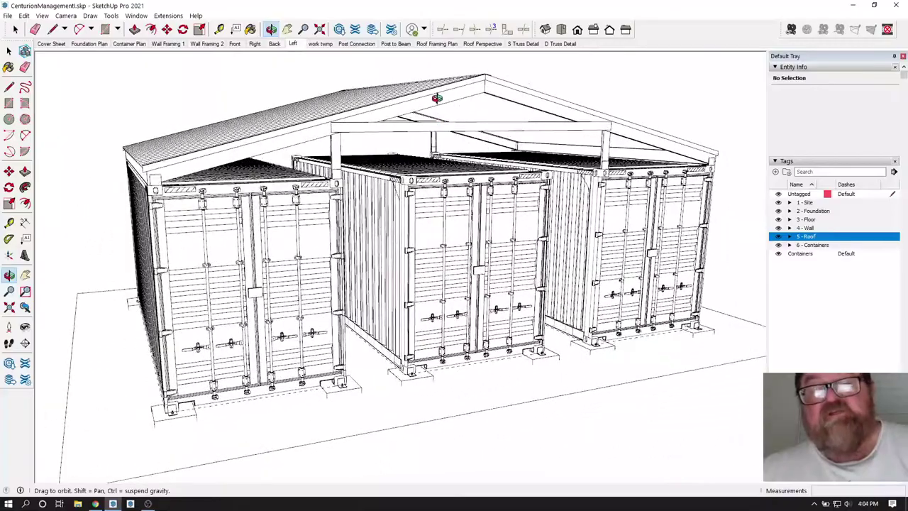
{"action": "left_click_drag", "start_coordinate": [483, 173], "coordinate": [345, 128]}
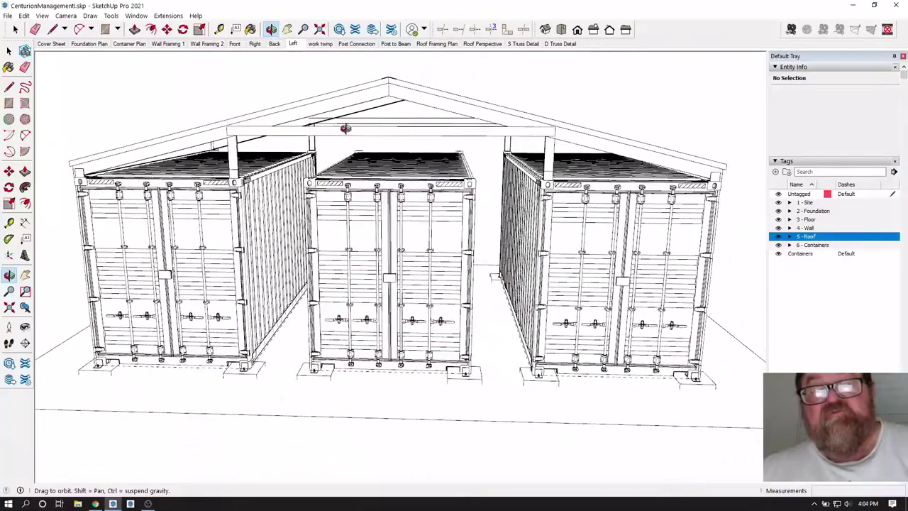
{"action": "left_click_drag", "start_coordinate": [374, 252], "coordinate": [237, 254]}
{"action": "left_click_drag", "start_coordinate": [331, 243], "coordinate": [563, 151]}
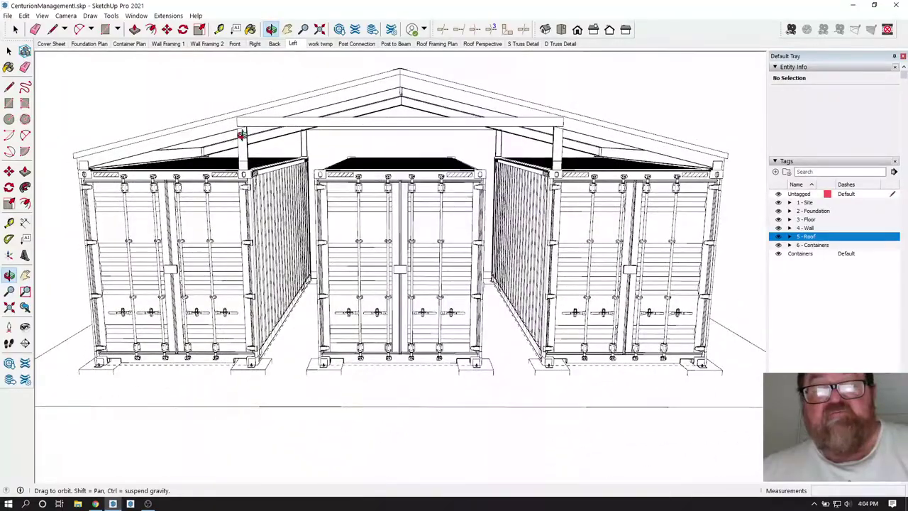
{"action": "left_click_drag", "start_coordinate": [342, 210], "coordinate": [428, 325]}
{"action": "scroll", "coordinate": [468, 302], "scroll_direction": "down", "scroll_amount": 5}
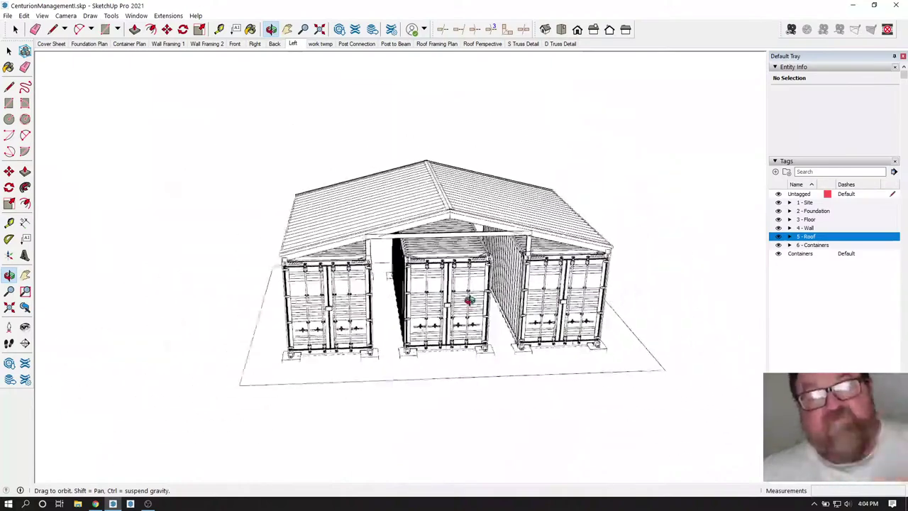
{"action": "left_click", "coordinate": [14, 29]}
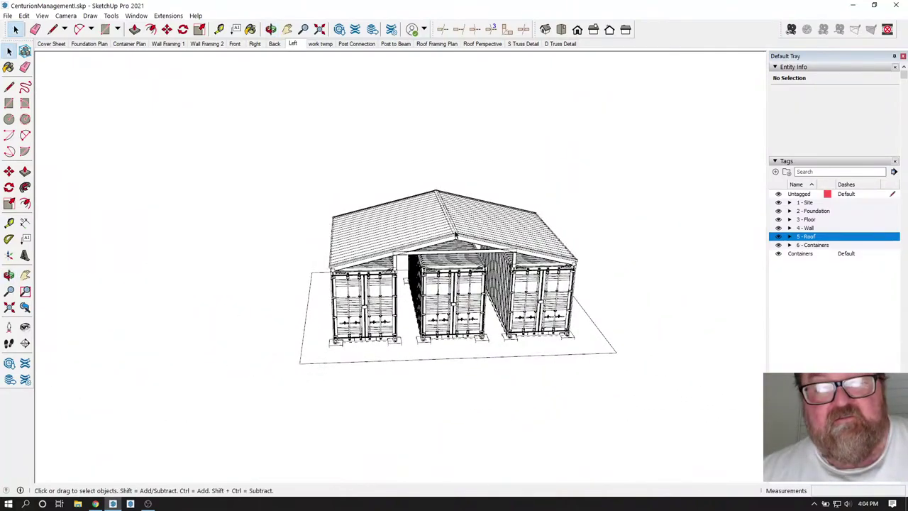
{"action": "scroll", "coordinate": [455, 235], "scroll_direction": "down", "scroll_amount": 3}
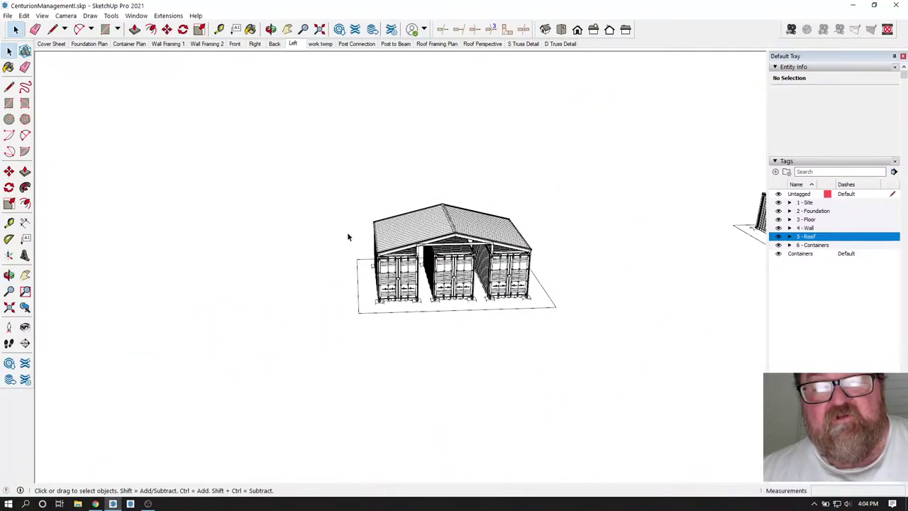
{"action": "left_click", "coordinate": [272, 29]}
{"action": "left_click_drag", "start_coordinate": [375, 211], "coordinate": [362, 319]}
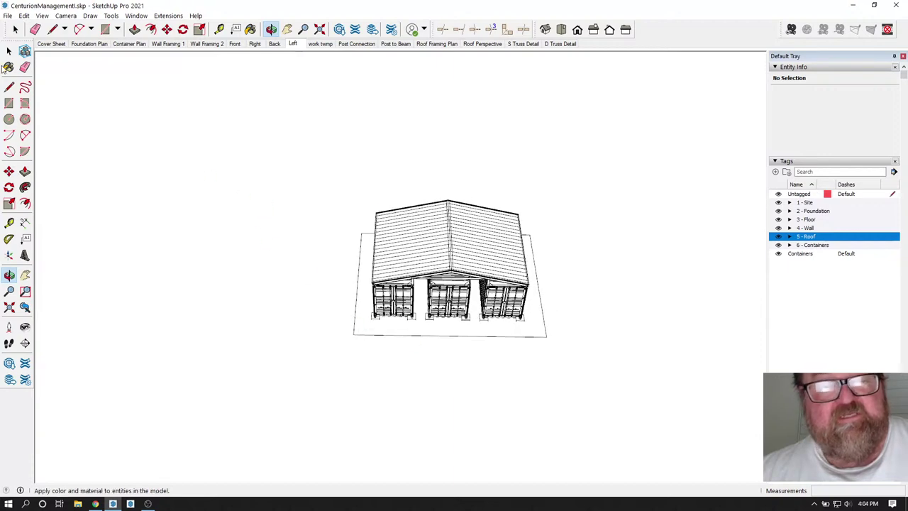
Open the recent site plan file PODZ54.skp, saving the changes to the container building model.
{"action": "left_click", "coordinate": [15, 30]}
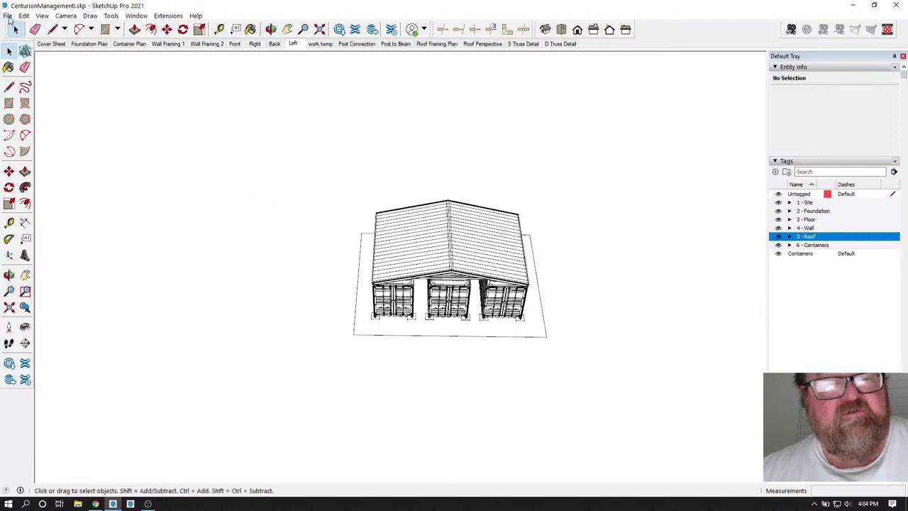
{"action": "left_click", "coordinate": [8, 16]}
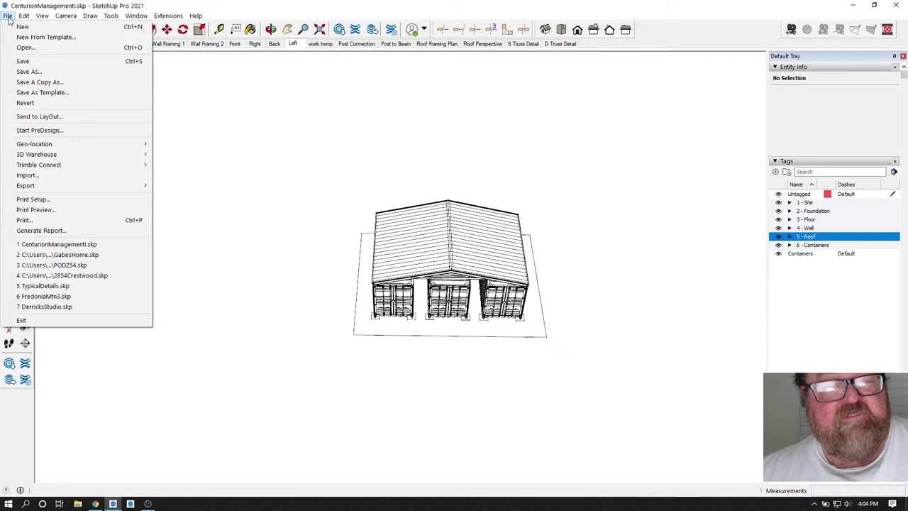
{"action": "left_click", "coordinate": [67, 266]}
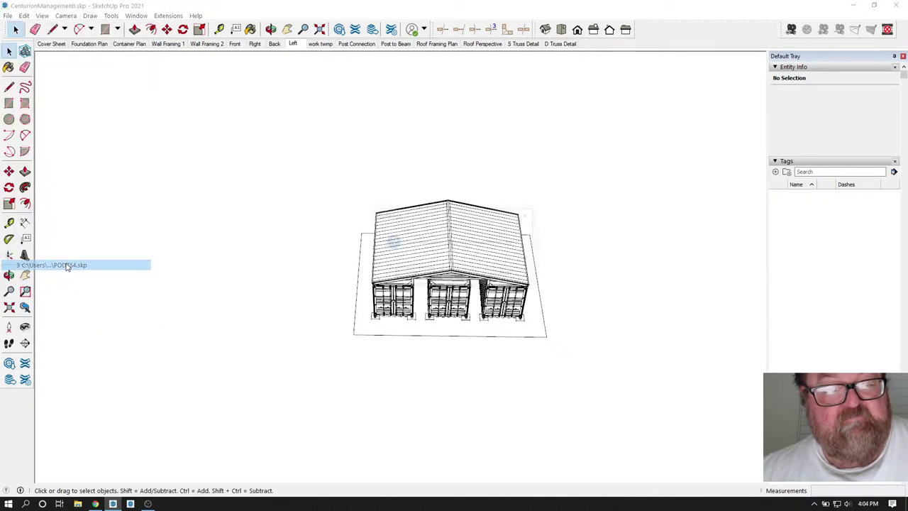
{"action": "left_click", "coordinate": [412, 274]}
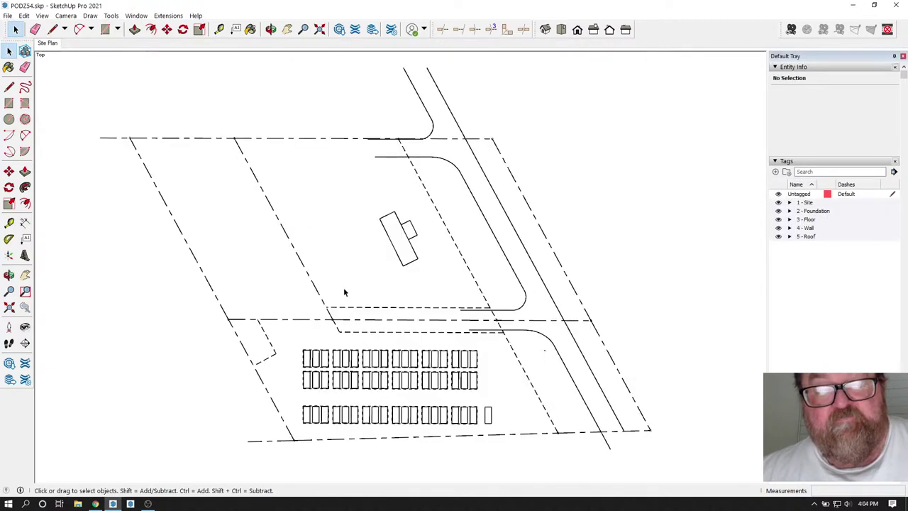
Examine the three rows of container blocks on the site plan up close and at an angle.
{"action": "scroll", "coordinate": [399, 446], "scroll_direction": "up", "scroll_amount": 5}
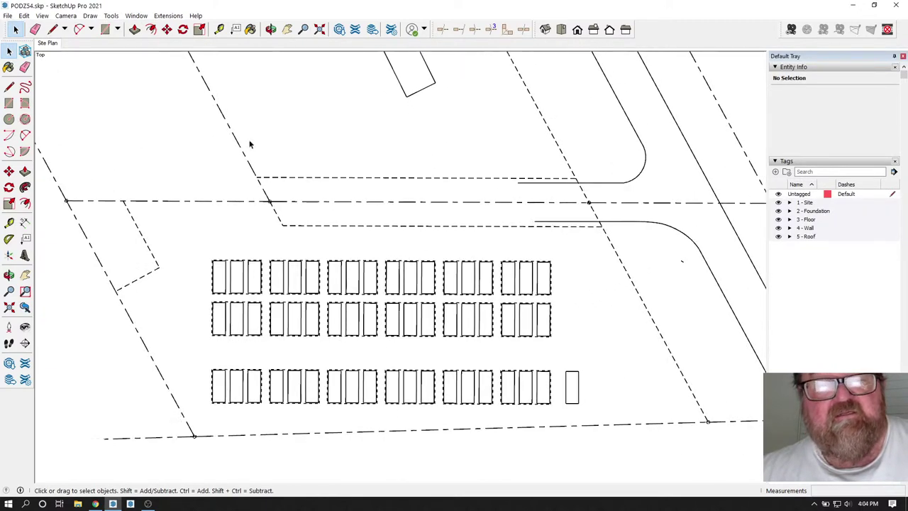
{"action": "scroll", "coordinate": [394, 375], "scroll_direction": "up", "scroll_amount": 3}
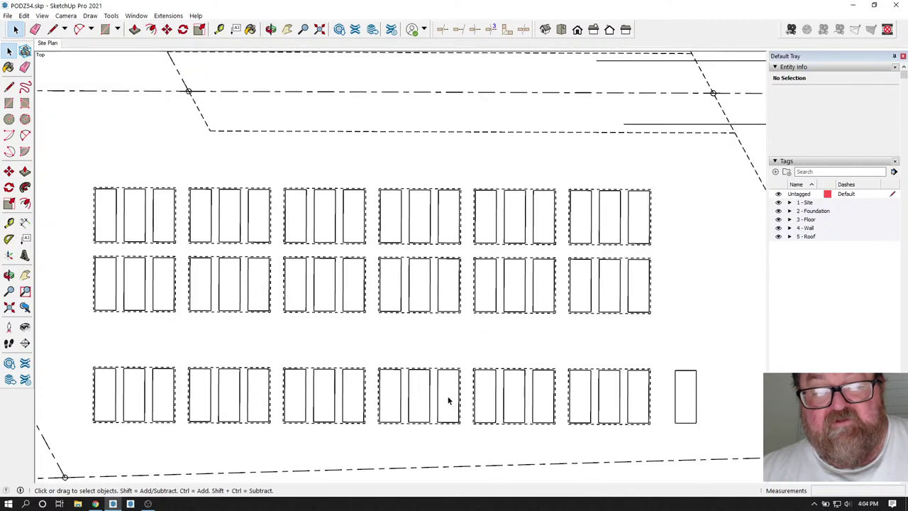
{"action": "left_click", "coordinate": [271, 29]}
{"action": "left_click_drag", "start_coordinate": [347, 188], "coordinate": [426, 248]}
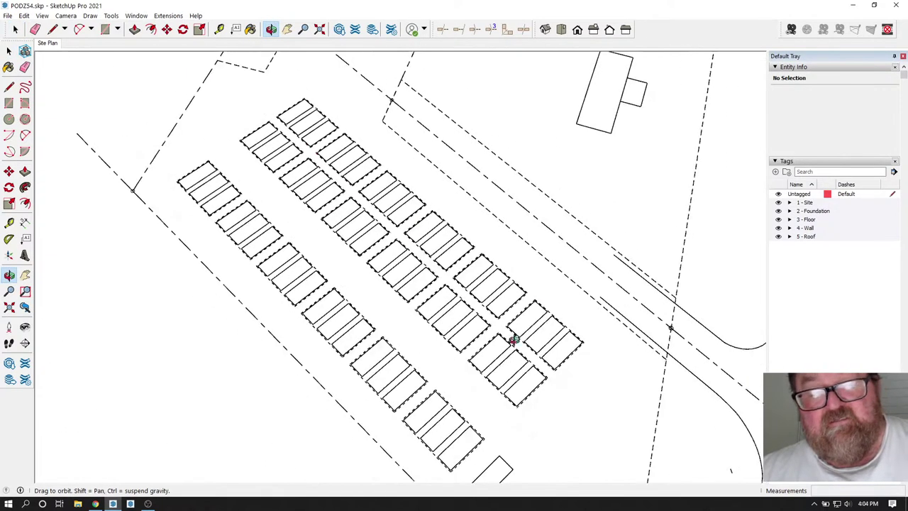
{"action": "scroll", "coordinate": [512, 339], "scroll_direction": "up", "scroll_amount": 5}
{"action": "scroll", "coordinate": [507, 327], "scroll_direction": "down", "scroll_amount": 3}
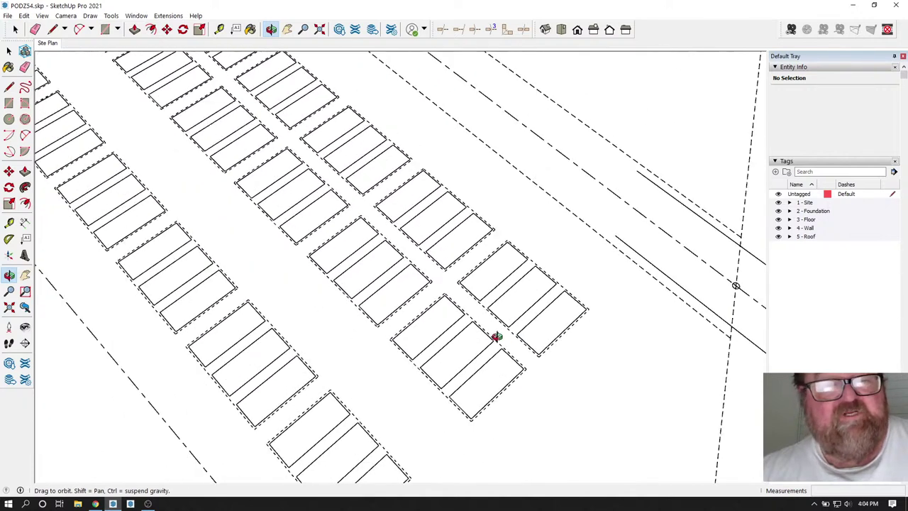
Reopen the container building model CenturionManagementI.skp and try to select the roof and containers from the door end.
{"action": "left_click", "coordinate": [6, 18]}
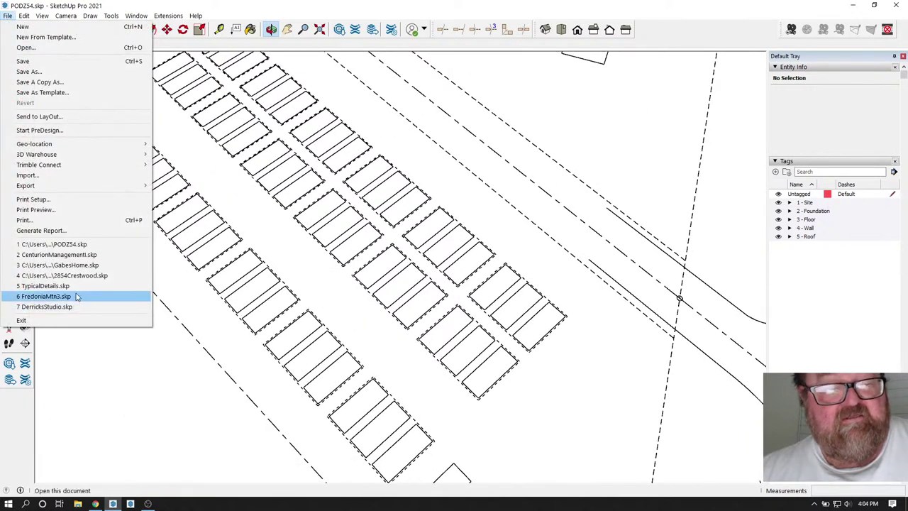
{"action": "left_click", "coordinate": [71, 255]}
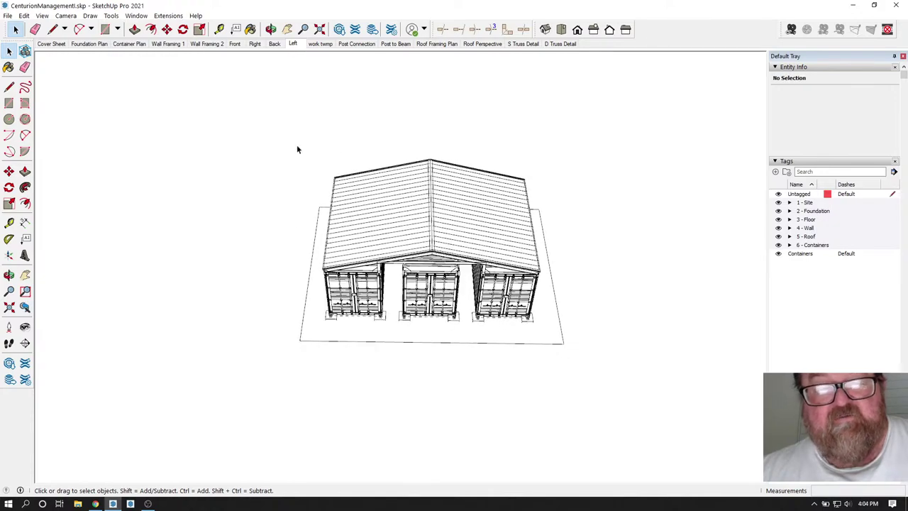
{"action": "left_click", "coordinate": [271, 29]}
{"action": "left_click_drag", "start_coordinate": [380, 273], "coordinate": [412, 213]}
{"action": "left_click", "coordinate": [17, 30]}
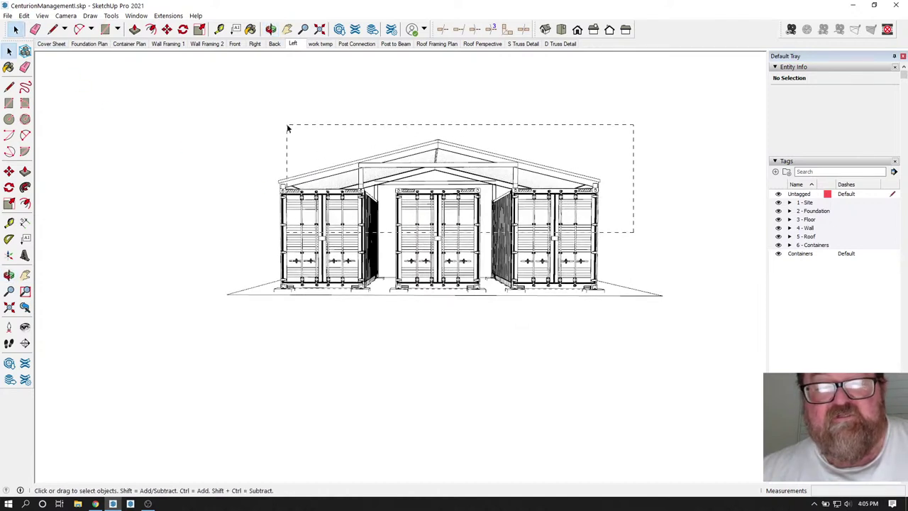
{"action": "left_click_drag", "start_coordinate": [288, 128], "coordinate": [288, 129]}
{"action": "left_click", "coordinate": [624, 204]}
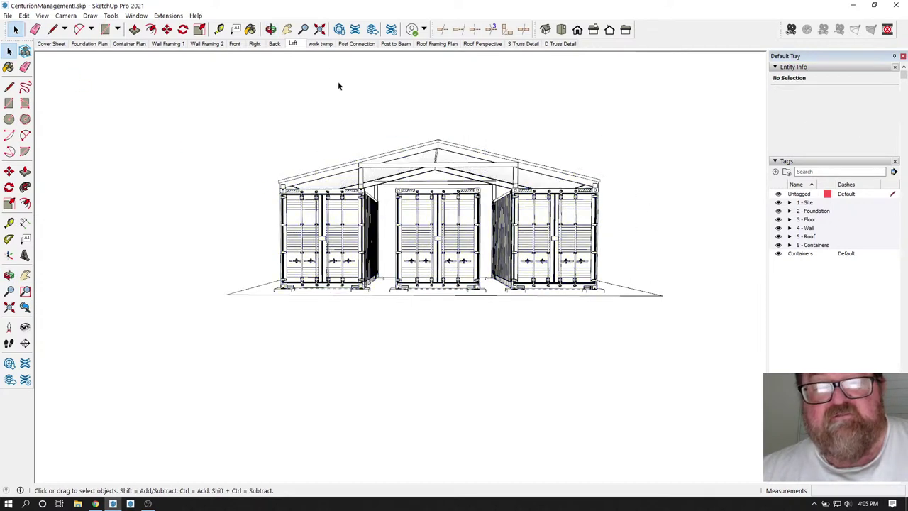
Show the Purlins tag in the 5 - Roof folder and check the purlins under the roof.
{"action": "left_click", "coordinate": [790, 237]}
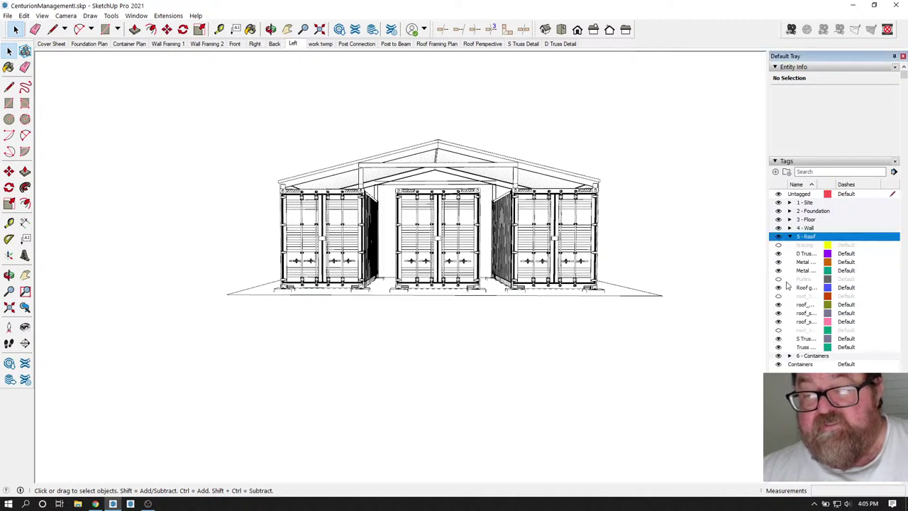
{"action": "left_click", "coordinate": [780, 280]}
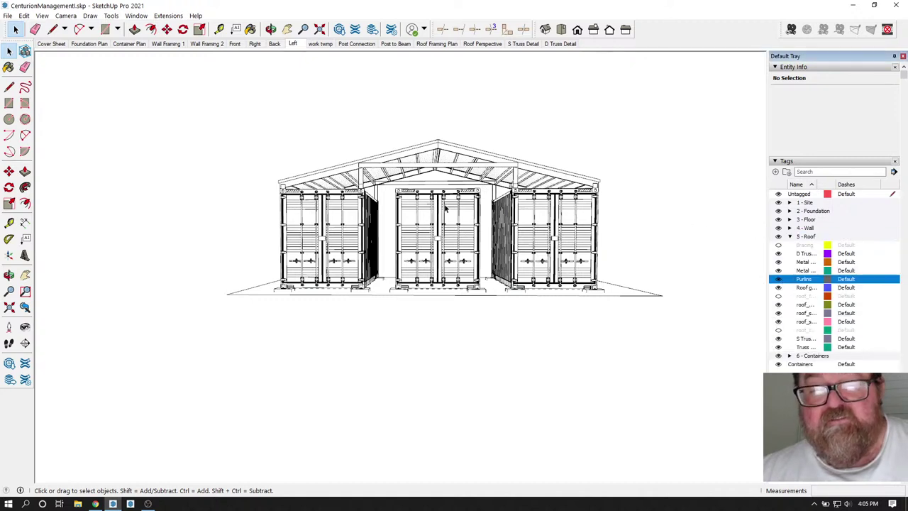
{"action": "left_click", "coordinate": [271, 30]}
{"action": "mouse_move", "coordinate": [334, 142]}
{"action": "left_mouse_down"}
{"action": "mouse_move", "coordinate": [418, 142]}
{"action": "mouse_move", "coordinate": [349, 142]}
{"action": "left_mouse_up"}
Select the complete building with its roof, purlins and containers, and copy it.
{"action": "key", "text": "space"}
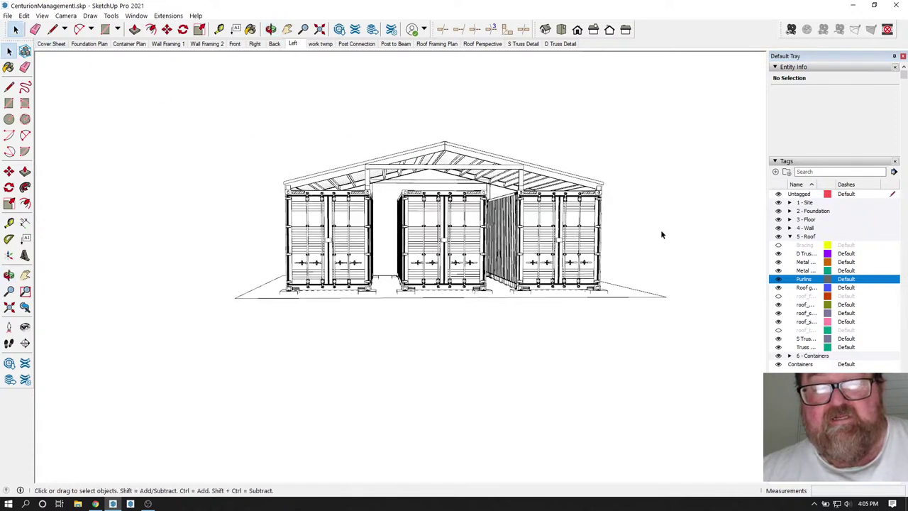
{"action": "left_click_drag", "start_coordinate": [264, 131], "coordinate": [264, 130]}
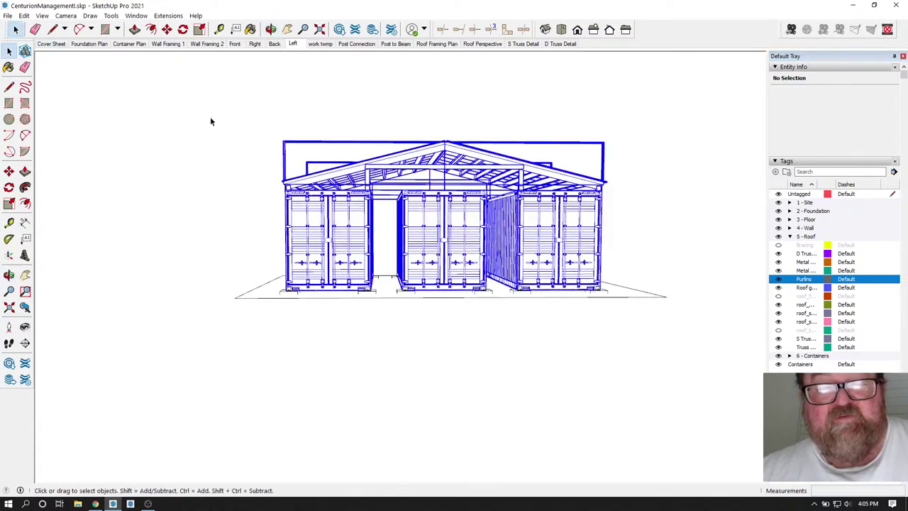
{"action": "left_click", "coordinate": [271, 29]}
{"action": "mouse_move", "coordinate": [454, 326]}
{"action": "left_mouse_down"}
{"action": "mouse_move", "coordinate": [454, 364]}
{"action": "mouse_move", "coordinate": [367, 270]}
{"action": "mouse_move", "coordinate": [453, 328]}
{"action": "mouse_move", "coordinate": [397, 306]}
{"action": "left_mouse_up"}
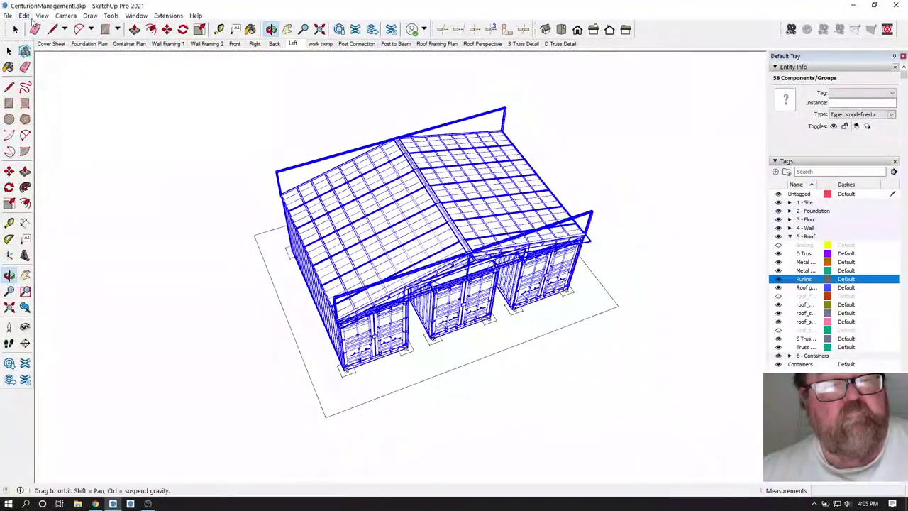
{"action": "left_click", "coordinate": [26, 15]}
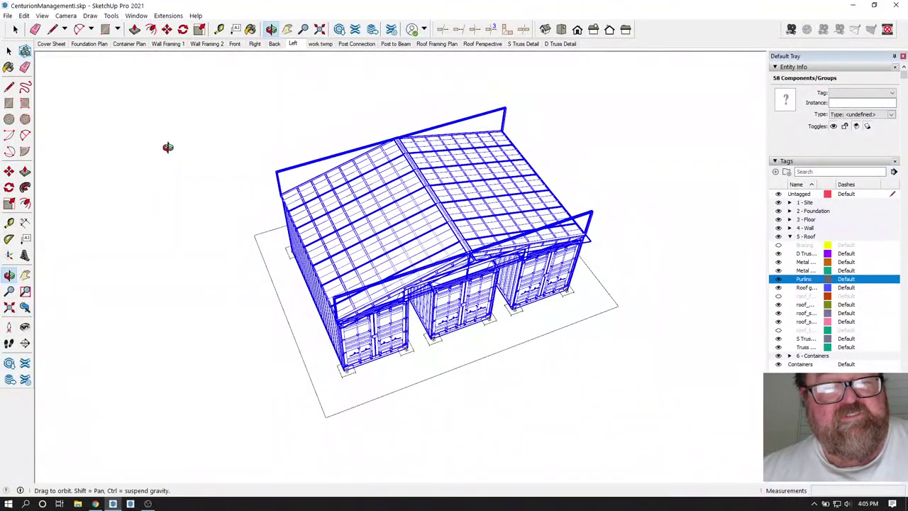
Save the container building model and open PODZ54.skp again.
{"action": "left_click", "coordinate": [7, 16]}
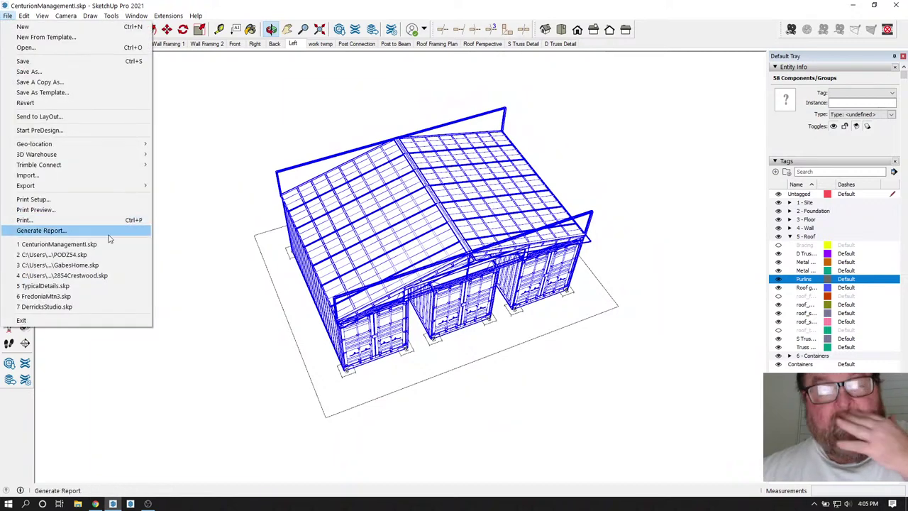
{"action": "left_click", "coordinate": [87, 257]}
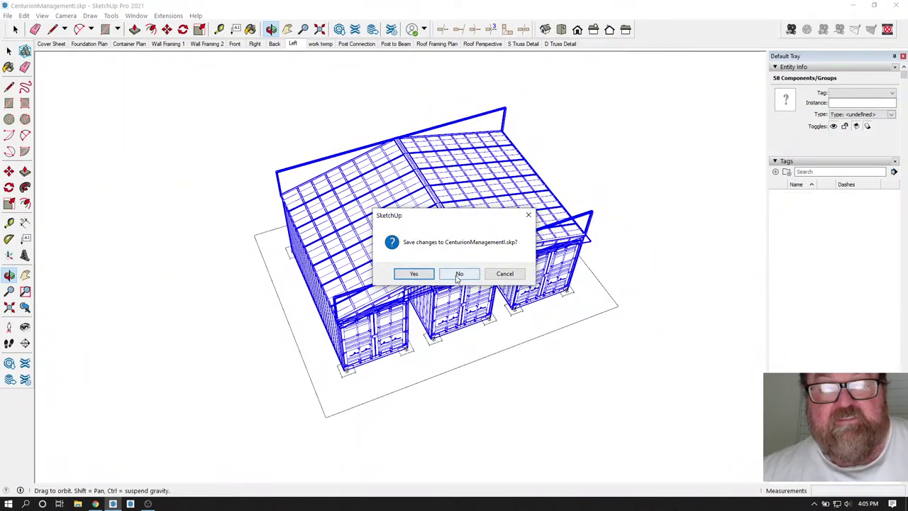
{"action": "left_click", "coordinate": [415, 274]}
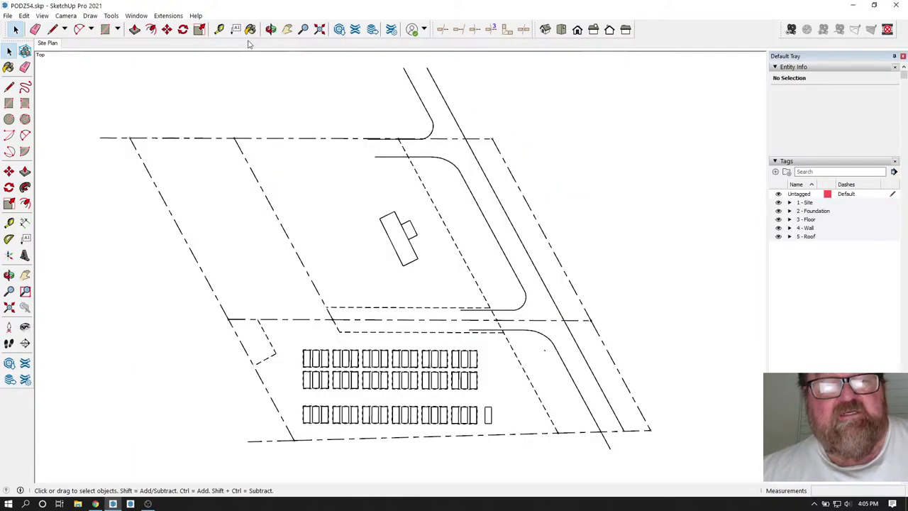
Paste the copied container building into the open area outside the site boundary, clear of the rows of container outlines.
{"action": "left_click", "coordinate": [271, 29]}
{"action": "left_click_drag", "start_coordinate": [526, 348], "coordinate": [189, 210]}
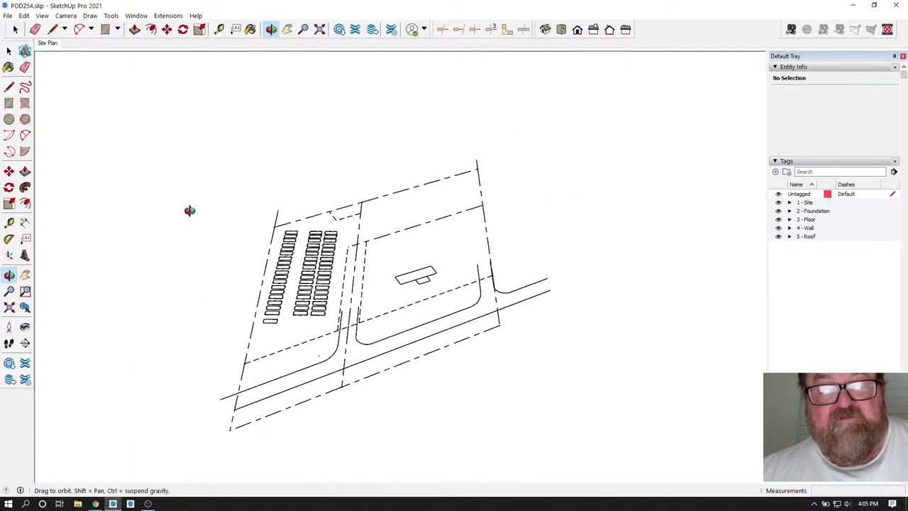
{"action": "scroll", "coordinate": [294, 298], "scroll_direction": "up", "scroll_amount": 10}
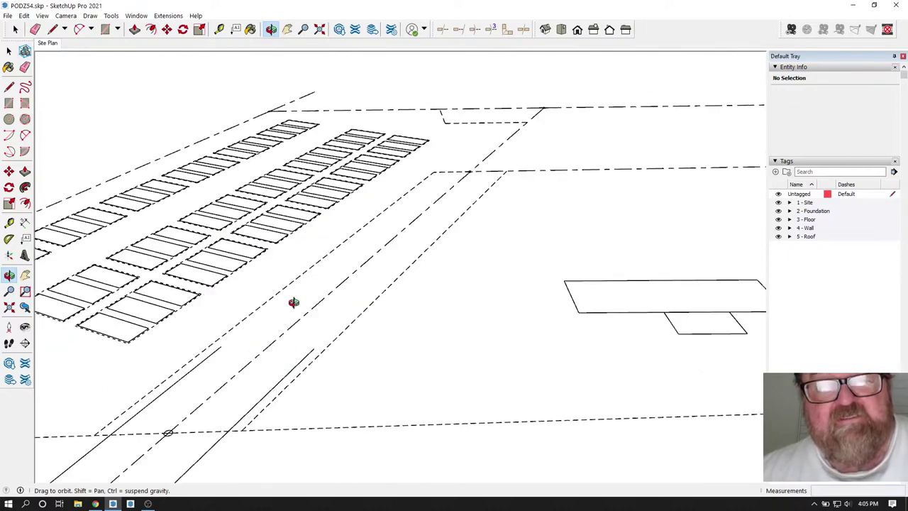
{"action": "scroll", "coordinate": [287, 283], "scroll_direction": "down", "scroll_amount": 5}
{"action": "scroll", "coordinate": [161, 256], "scroll_direction": "up", "scroll_amount": 6}
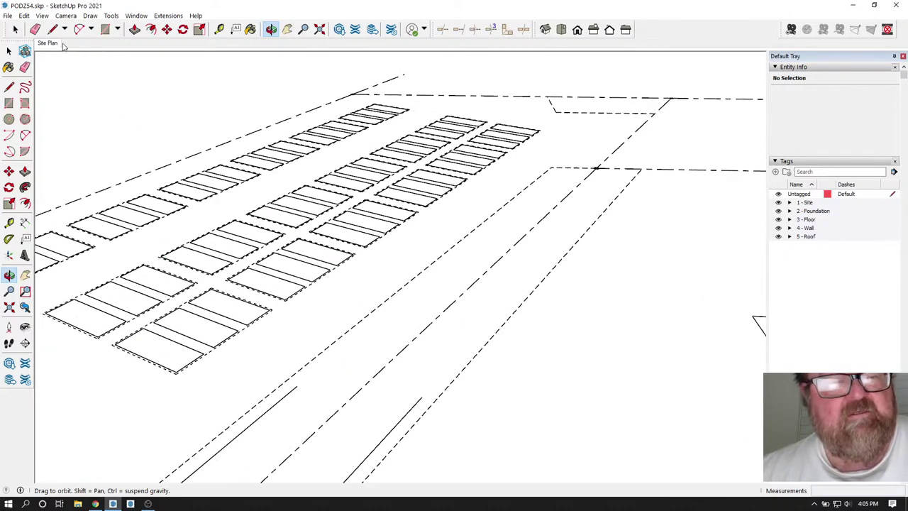
{"action": "left_click", "coordinate": [24, 16]}
{"action": "left_click", "coordinate": [40, 66]}
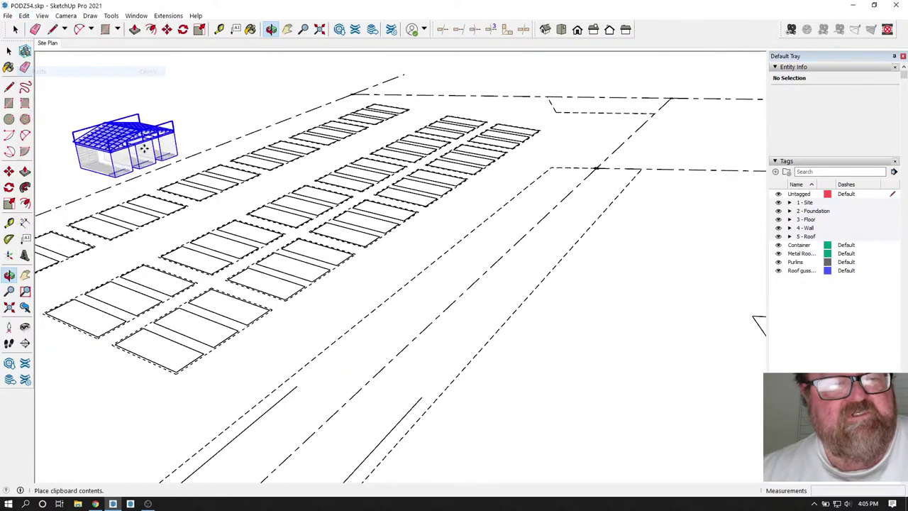
{"action": "scroll", "coordinate": [216, 299], "scroll_direction": "up", "scroll_amount": 3}
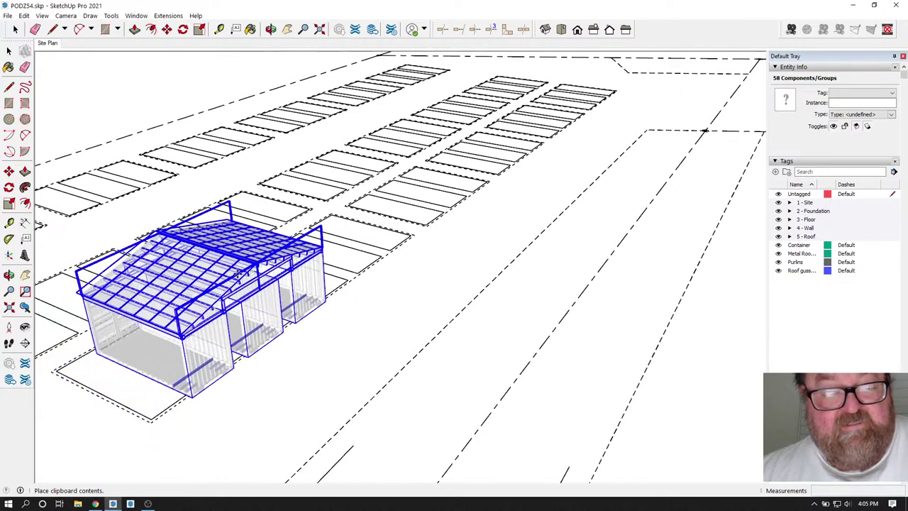
{"action": "scroll", "coordinate": [408, 304], "scroll_direction": "down", "scroll_amount": 5}
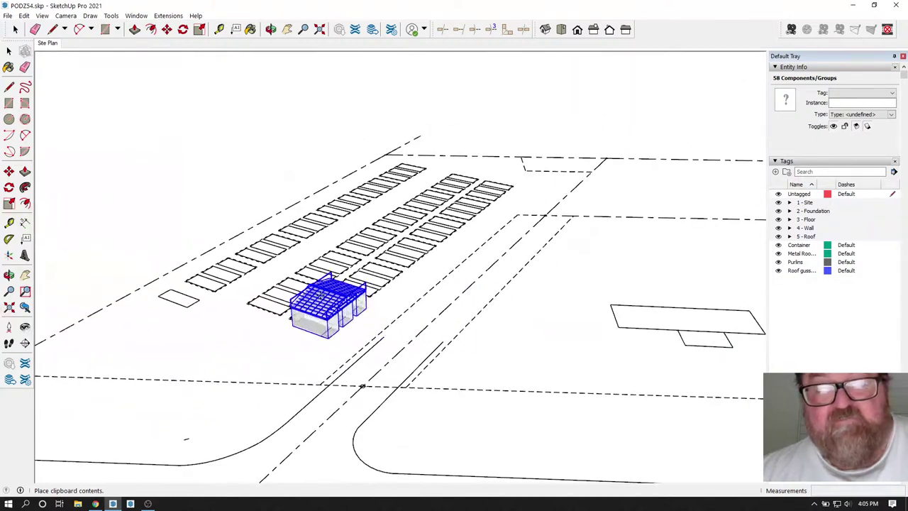
{"action": "scroll", "coordinate": [495, 331], "scroll_direction": "down", "scroll_amount": 2}
{"action": "left_click", "coordinate": [186, 276]}
{"action": "scroll", "coordinate": [180, 276], "scroll_direction": "up", "scroll_amount": 1}
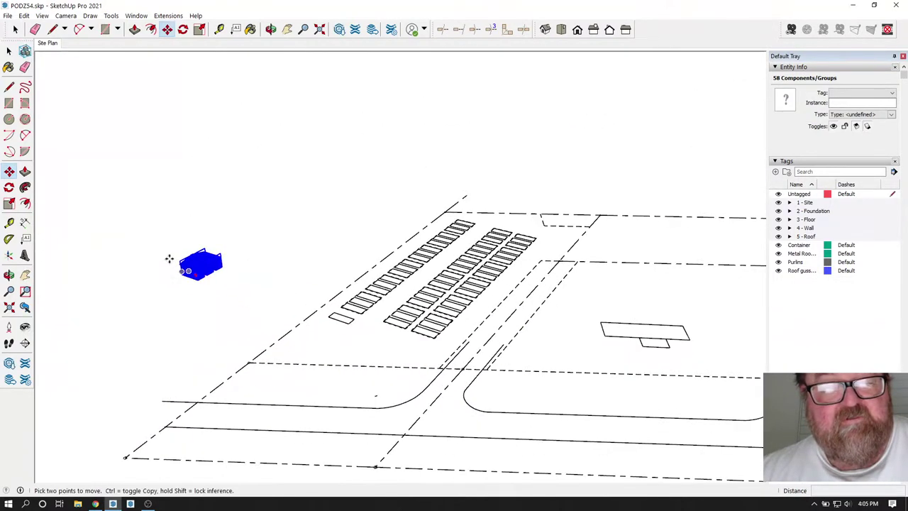
Combine the pasted building's components into one group.
{"action": "left_click", "coordinate": [15, 31]}
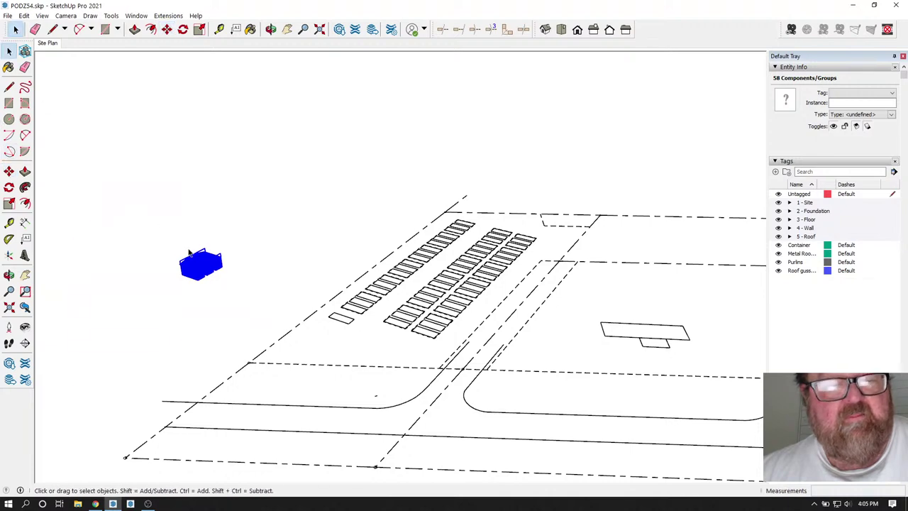
{"action": "right_click", "coordinate": [205, 268]}
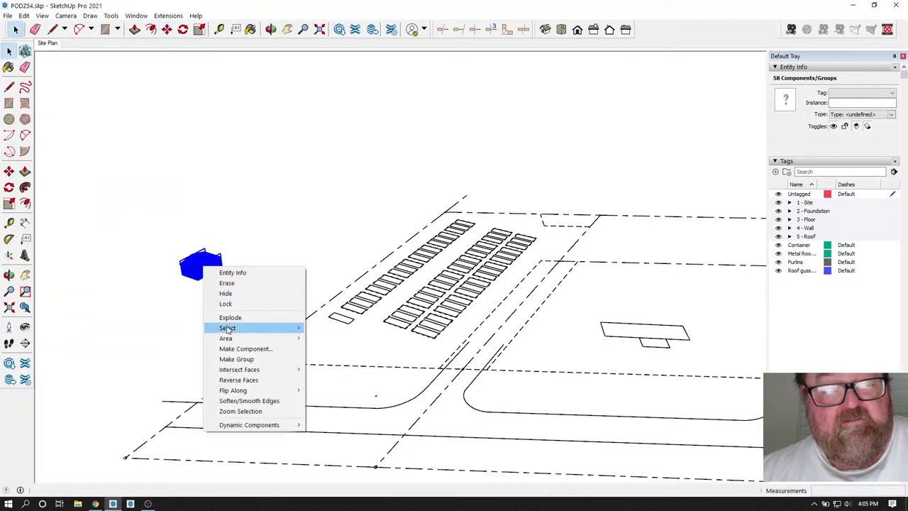
{"action": "left_click", "coordinate": [228, 358]}
Move the building group by its bottom front corner onto the end three-container outline of the row nearest the access drive.
{"action": "scroll", "coordinate": [195, 290], "scroll_direction": "up", "scroll_amount": 6}
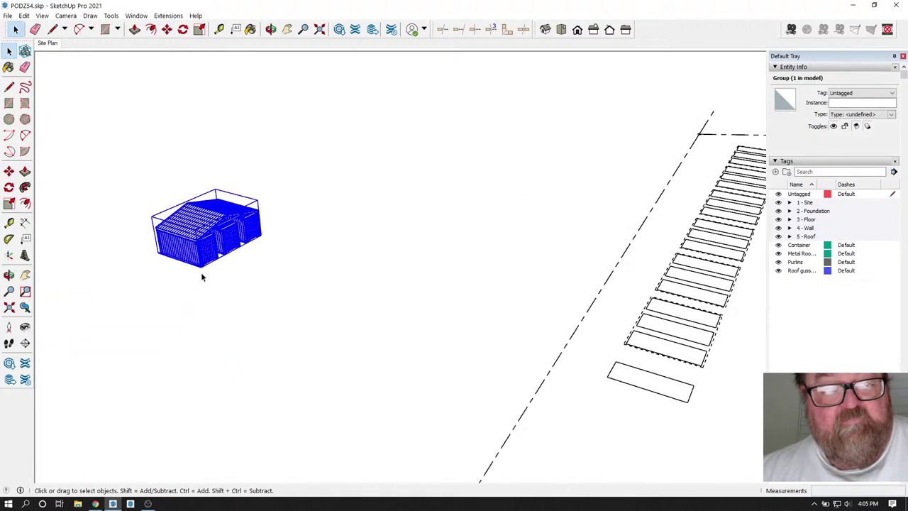
{"action": "scroll", "coordinate": [202, 269], "scroll_direction": "up", "scroll_amount": 8}
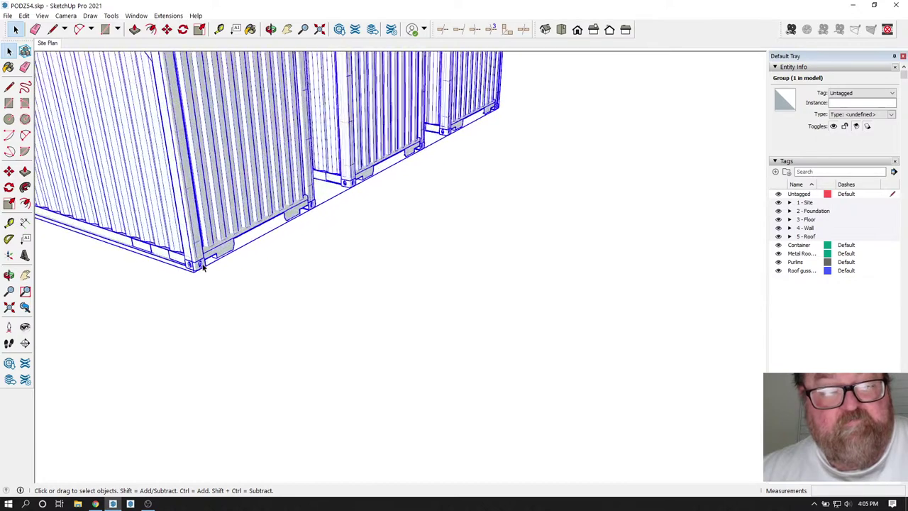
{"action": "left_click", "coordinate": [167, 29]}
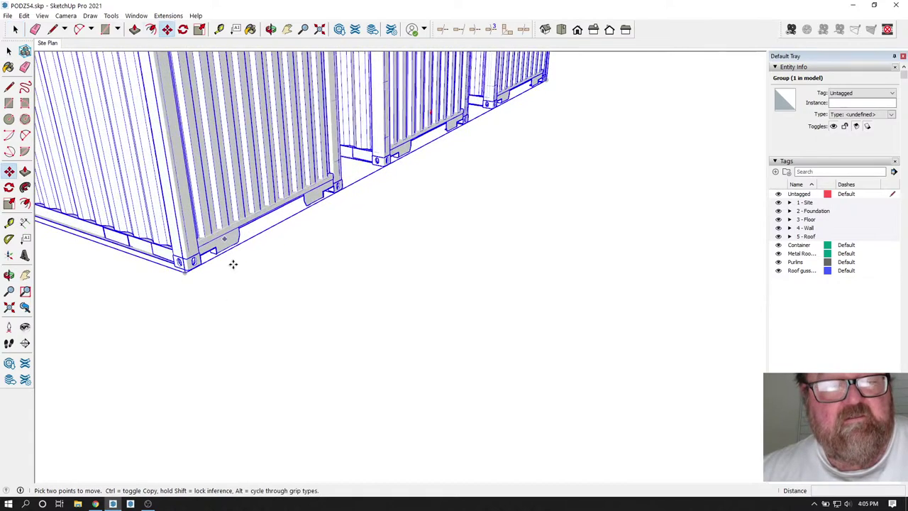
{"action": "middle_click_drag", "start_coordinate": [231, 263], "coordinate": [185, 275]}
{"action": "scroll", "coordinate": [153, 254], "scroll_direction": "up", "scroll_amount": 4}
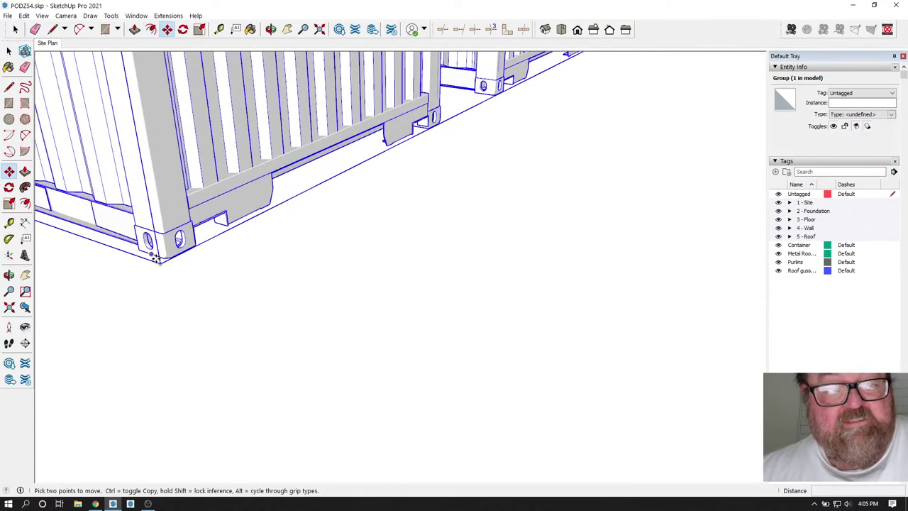
{"action": "scroll", "coordinate": [155, 257], "scroll_direction": "down", "scroll_amount": 10}
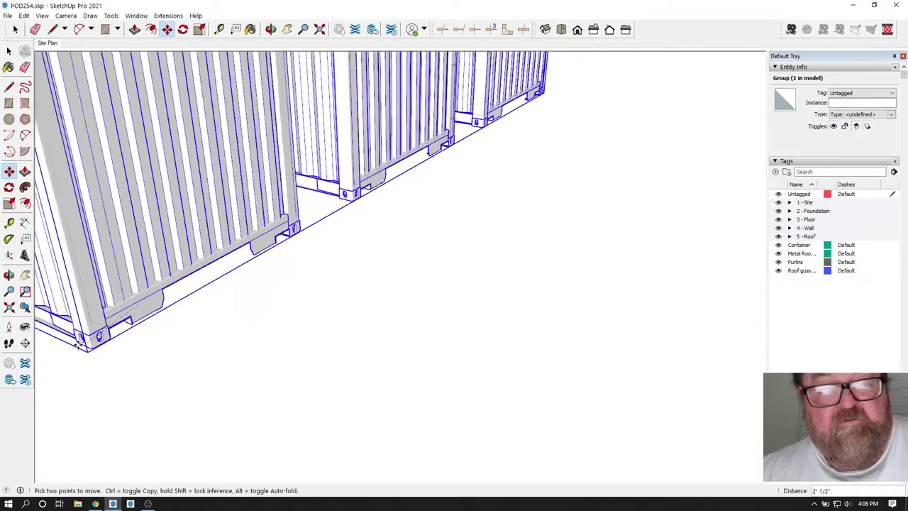
{"action": "scroll", "coordinate": [151, 339], "scroll_direction": "down", "scroll_amount": 10}
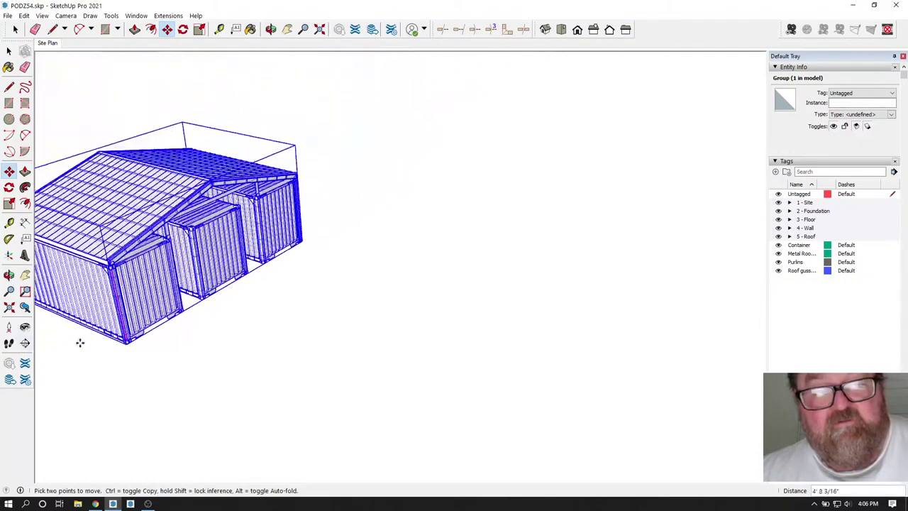
{"action": "scroll", "coordinate": [121, 319], "scroll_direction": "down", "scroll_amount": 6}
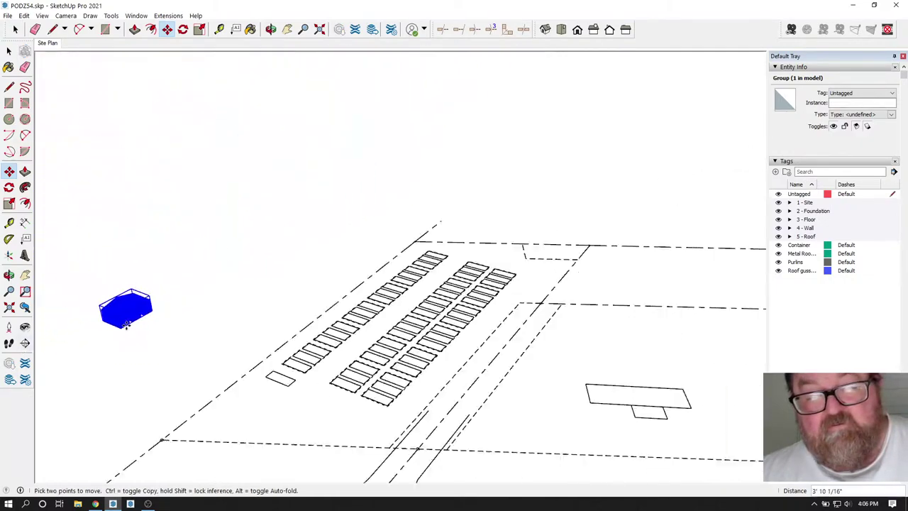
{"action": "scroll", "coordinate": [411, 404], "scroll_direction": "up", "scroll_amount": 5}
{"action": "scroll", "coordinate": [418, 412], "scroll_direction": "up", "scroll_amount": 10}
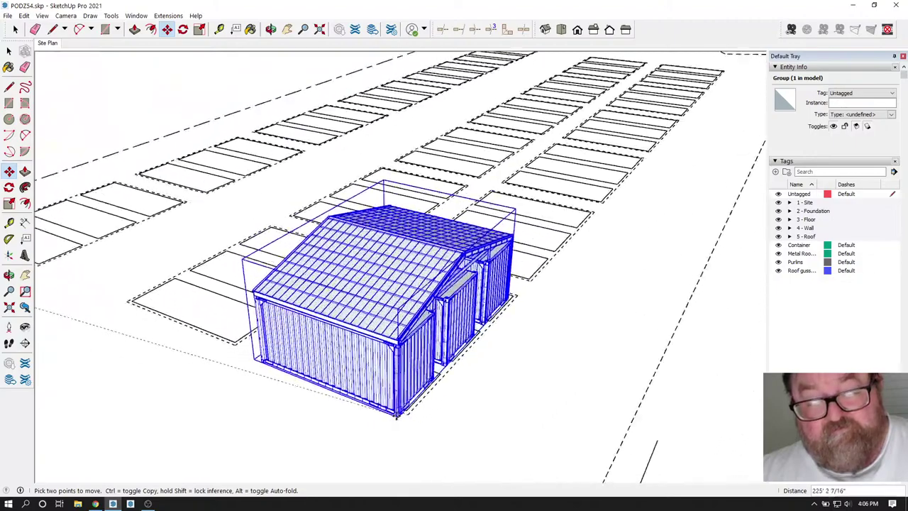
{"action": "scroll", "coordinate": [411, 379], "scroll_direction": "up", "scroll_amount": 6}
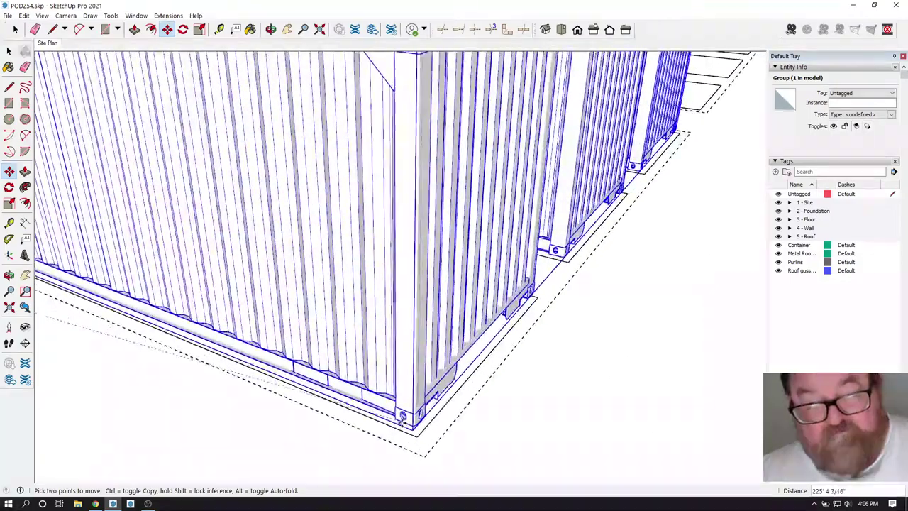
{"action": "scroll", "coordinate": [395, 420], "scroll_direction": "up", "scroll_amount": 6}
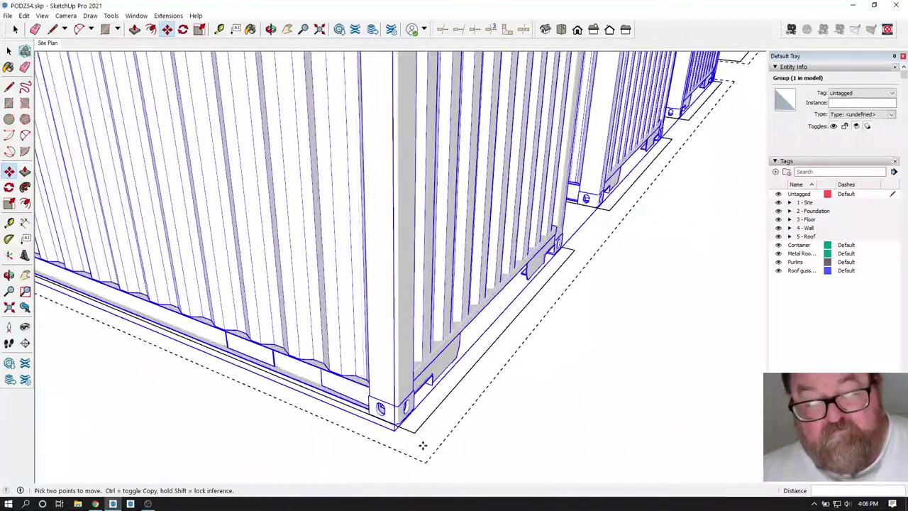
Nudge the building group so its bottom corner lines up more closely with the container outline, and check the fit.
{"action": "left_click", "coordinate": [401, 403]}
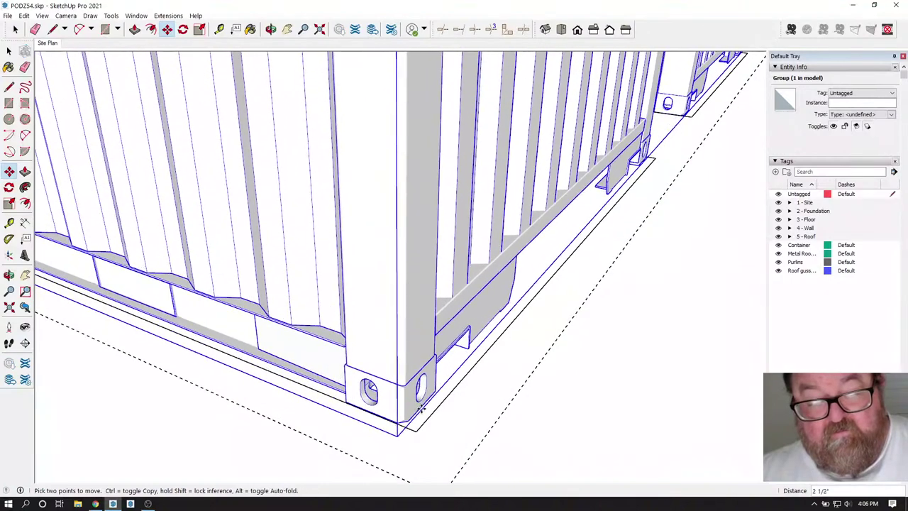
{"action": "left_click", "coordinate": [432, 411]}
{"action": "scroll", "coordinate": [376, 430], "scroll_direction": "up", "scroll_amount": 5}
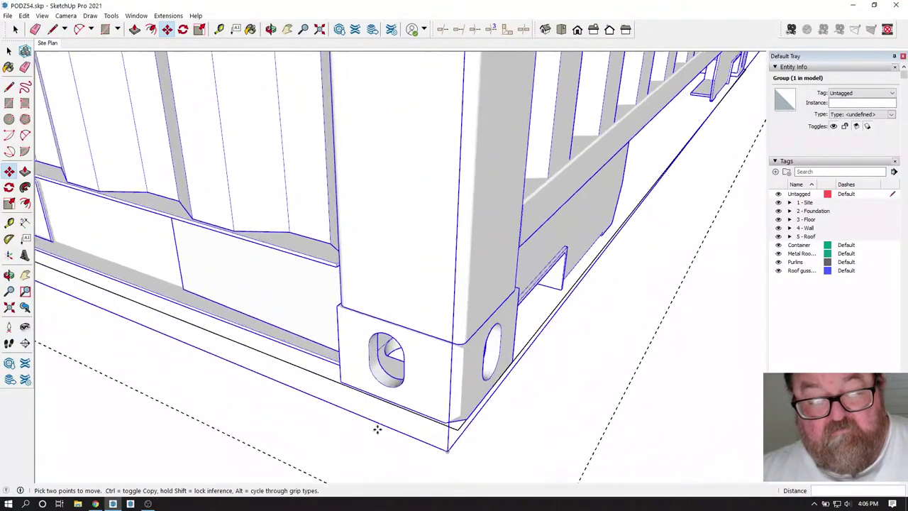
{"action": "scroll", "coordinate": [469, 420], "scroll_direction": "up", "scroll_amount": 2}
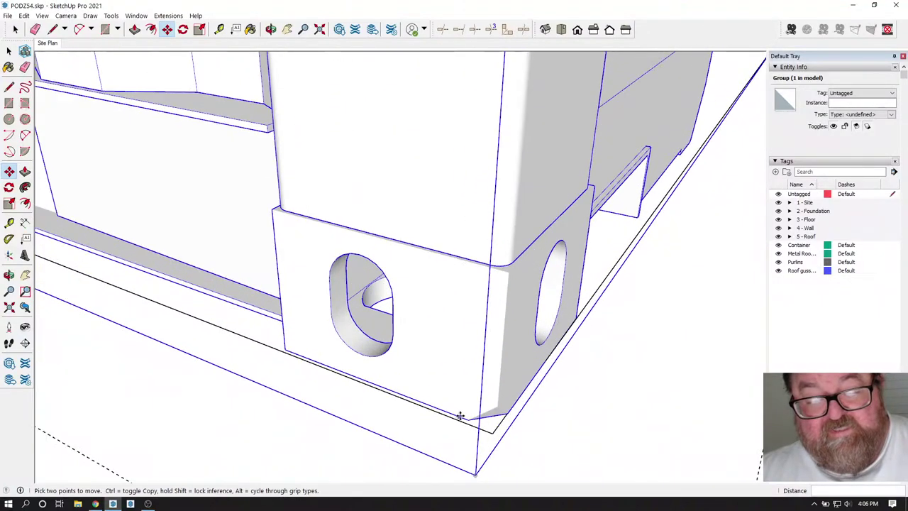
{"action": "scroll", "coordinate": [460, 418], "scroll_direction": "down", "scroll_amount": 2}
{"action": "scroll", "coordinate": [253, 440], "scroll_direction": "down", "scroll_amount": 4}
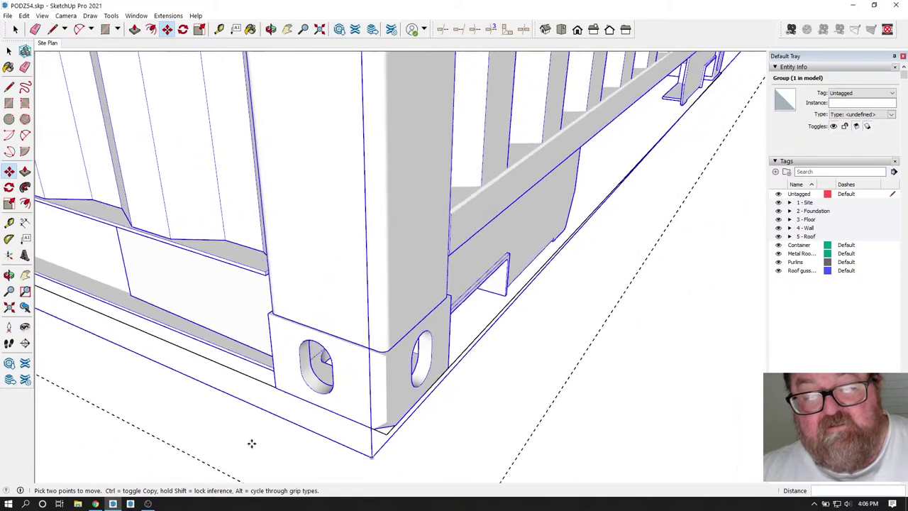
{"action": "scroll", "coordinate": [254, 440], "scroll_direction": "down", "scroll_amount": 8}
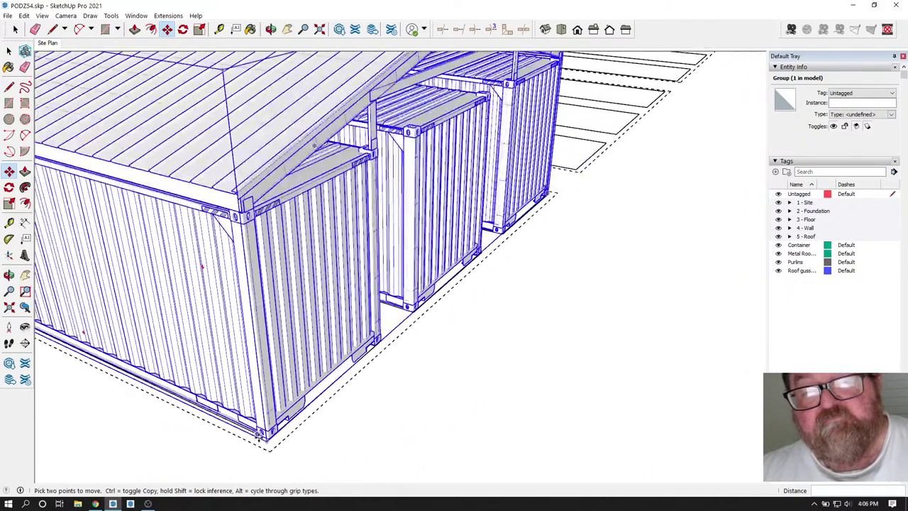
{"action": "scroll", "coordinate": [378, 367], "scroll_direction": "down", "scroll_amount": 2}
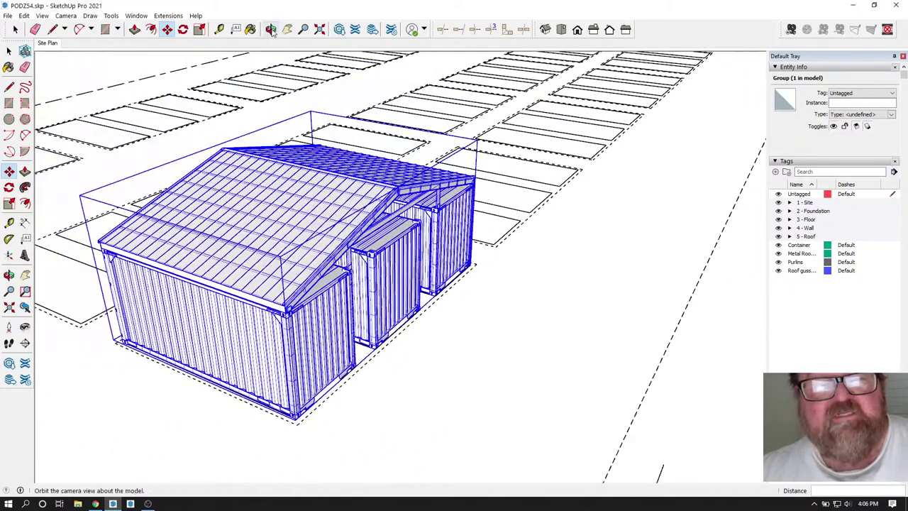
{"action": "left_click", "coordinate": [271, 29]}
{"action": "left_click_drag", "start_coordinate": [273, 213], "coordinate": [306, 299]}
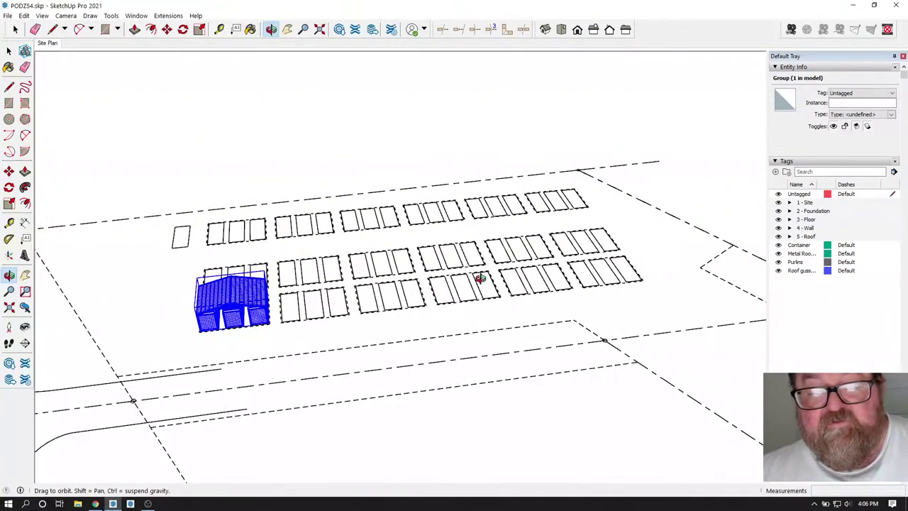
{"action": "scroll", "coordinate": [146, 324], "scroll_direction": "up", "scroll_amount": 5}
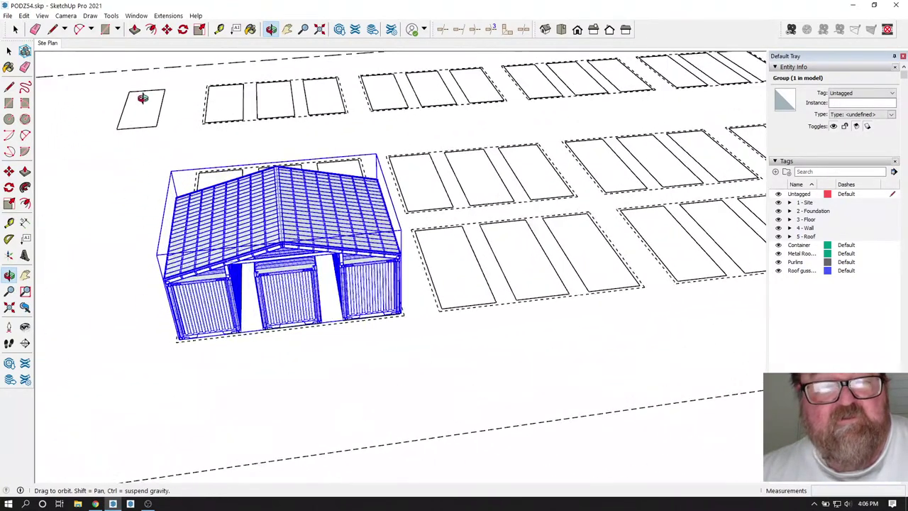
{"action": "left_click", "coordinate": [167, 30]}
{"action": "scroll", "coordinate": [121, 349], "scroll_direction": "up", "scroll_amount": 8}
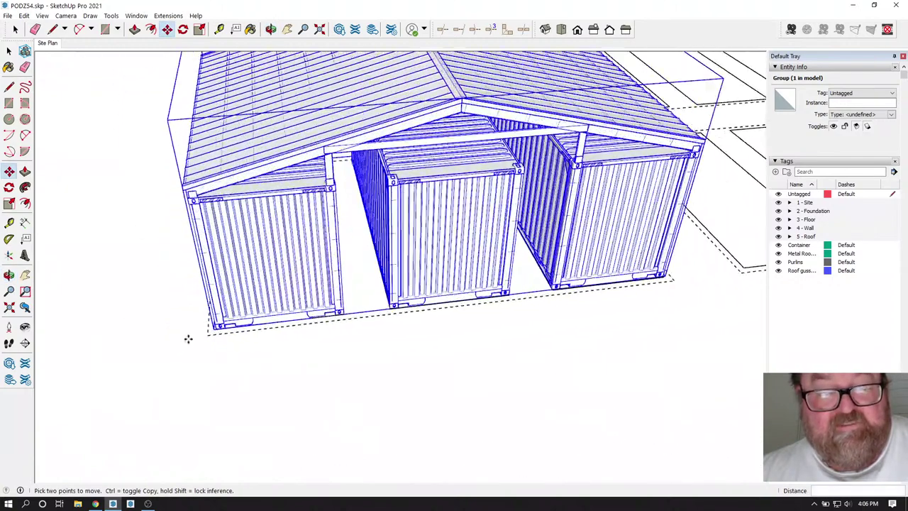
{"action": "scroll", "coordinate": [206, 331], "scroll_direction": "up", "scroll_amount": 3}
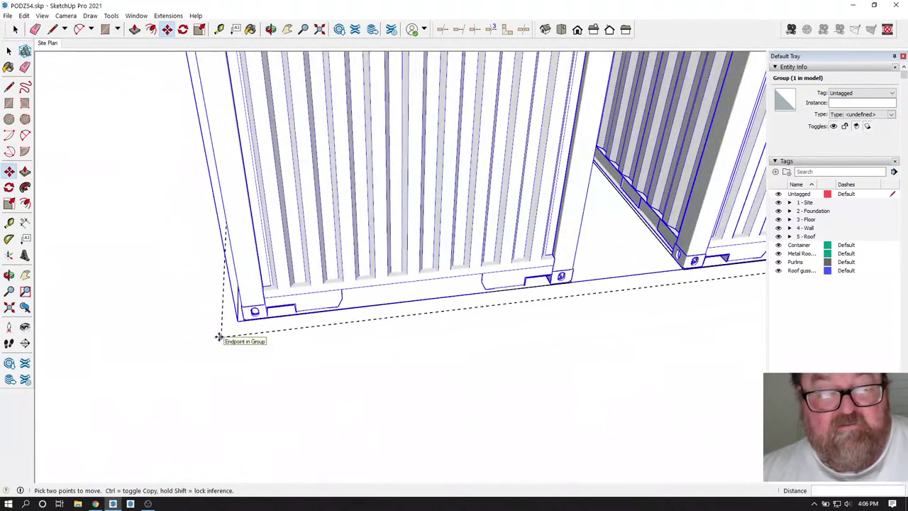
{"action": "left_click", "coordinate": [220, 337]}
{"action": "key", "text": "ctrl"}
{"action": "scroll", "coordinate": [195, 347], "scroll_direction": "down", "scroll_amount": 6}
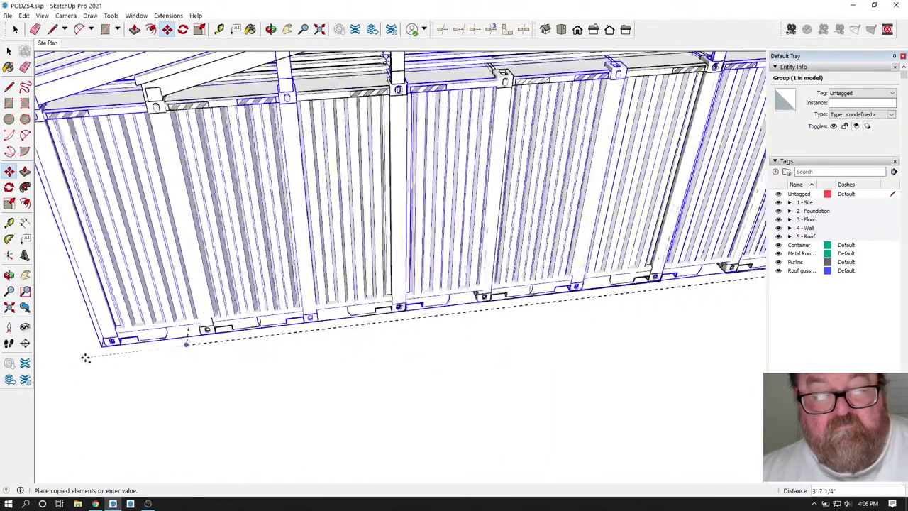
{"action": "scroll", "coordinate": [57, 364], "scroll_direction": "down", "scroll_amount": 1}
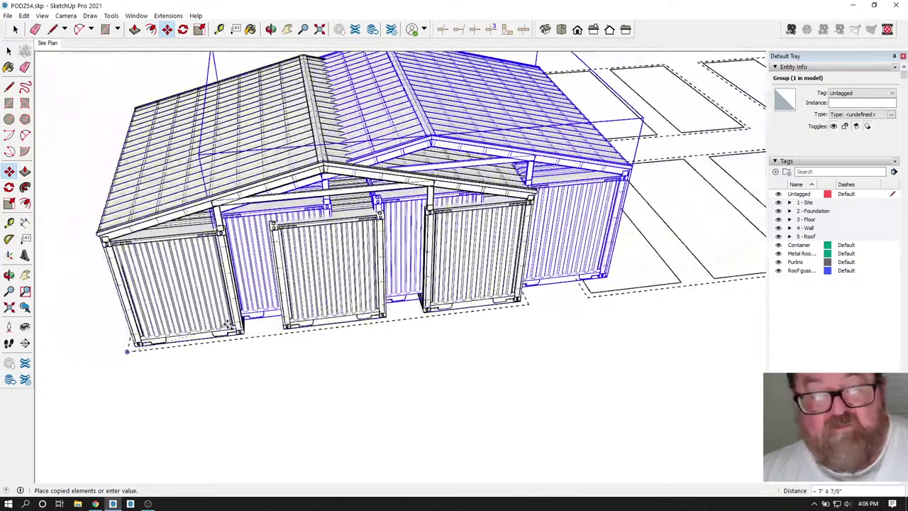
{"action": "key", "text": "Escape"}
Rotate the building group 180 degrees on the ground plane about a point in front of it.
{"action": "middle_click_drag", "start_coordinate": [303, 356], "coordinate": [161, 171]}
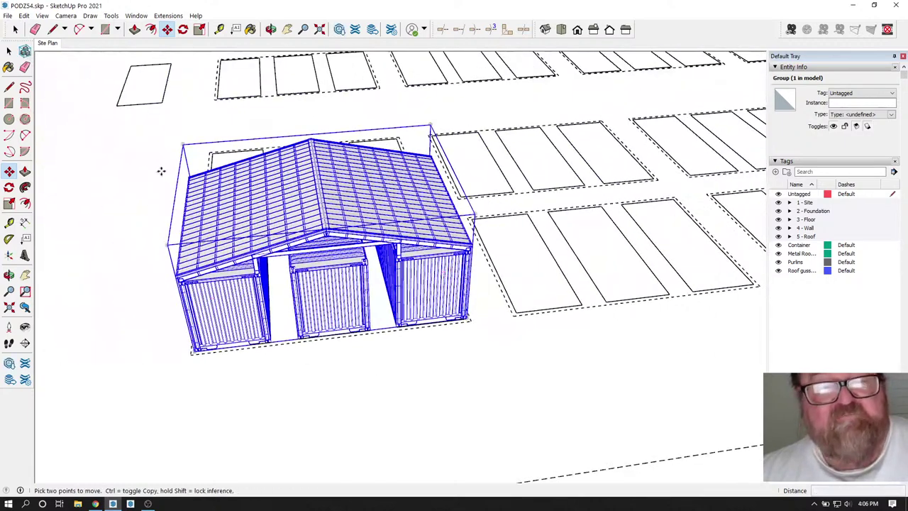
{"action": "left_click", "coordinate": [183, 29]}
{"action": "scroll", "coordinate": [319, 186], "scroll_direction": "down", "scroll_amount": 3}
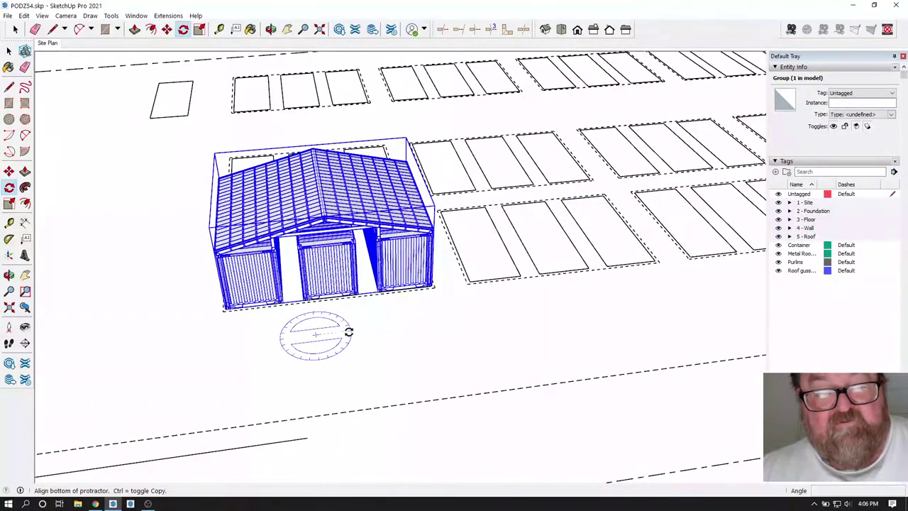
{"action": "left_click", "coordinate": [348, 332]}
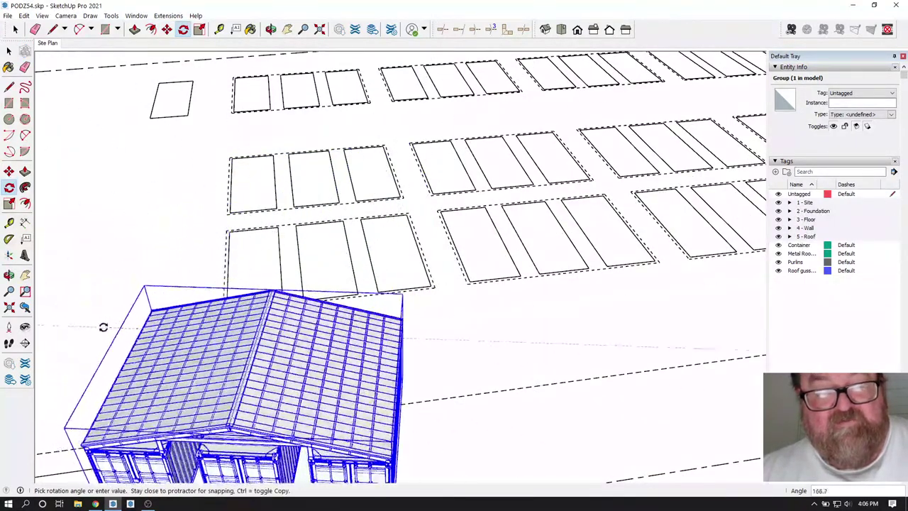
{"action": "type", "text": "180"}
{"action": "key", "text": "Return"}
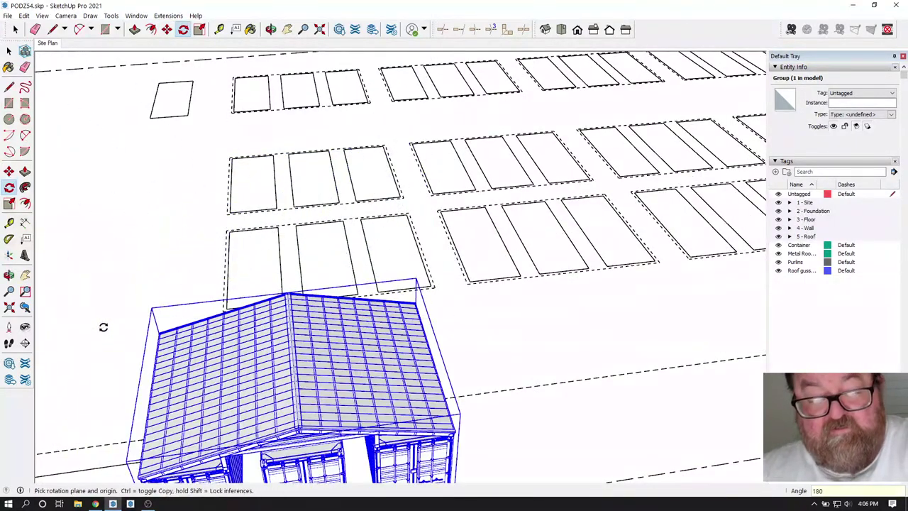
Move the building group by its container's bottom front corner onto the end container outline, and check the fit.
{"action": "scroll", "coordinate": [482, 97], "scroll_direction": "down", "scroll_amount": 5}
{"action": "scroll", "coordinate": [298, 334], "scroll_direction": "up", "scroll_amount": 4}
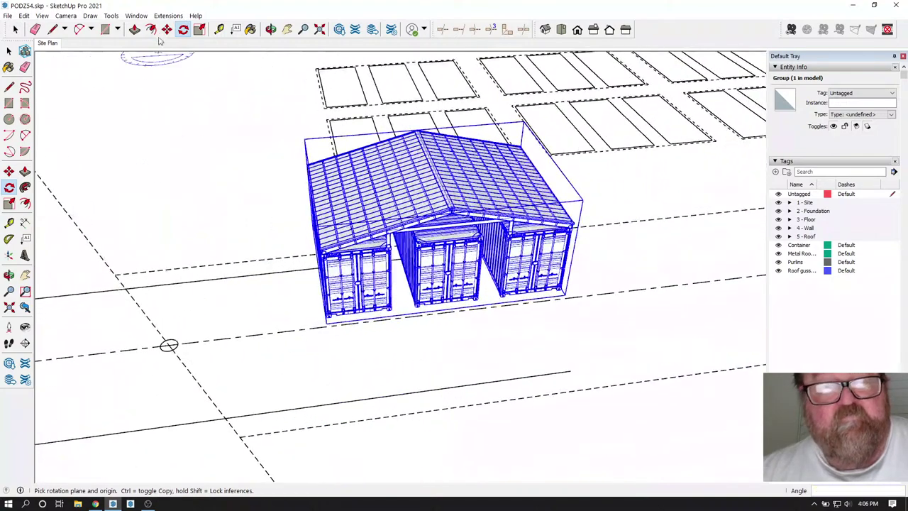
{"action": "left_click", "coordinate": [166, 31]}
{"action": "scroll", "coordinate": [334, 312], "scroll_direction": "up", "scroll_amount": 10}
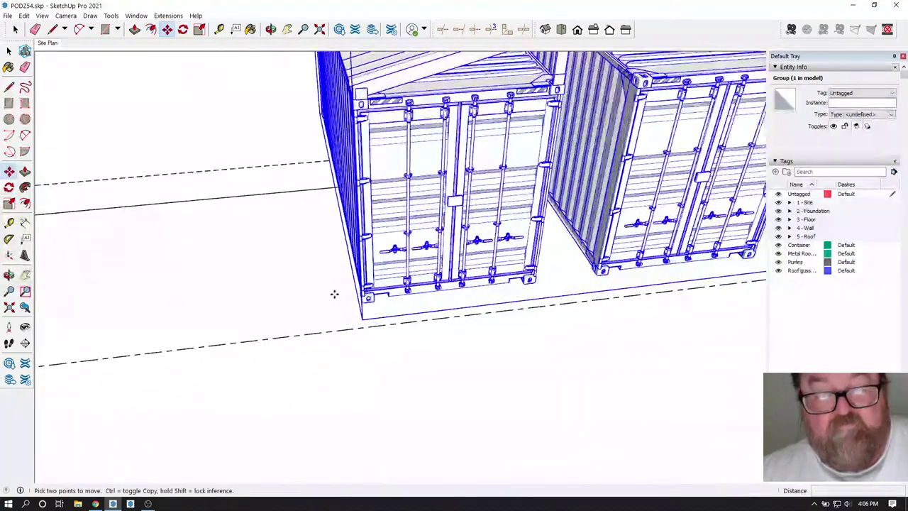
{"action": "scroll", "coordinate": [355, 290], "scroll_direction": "up", "scroll_amount": 10}
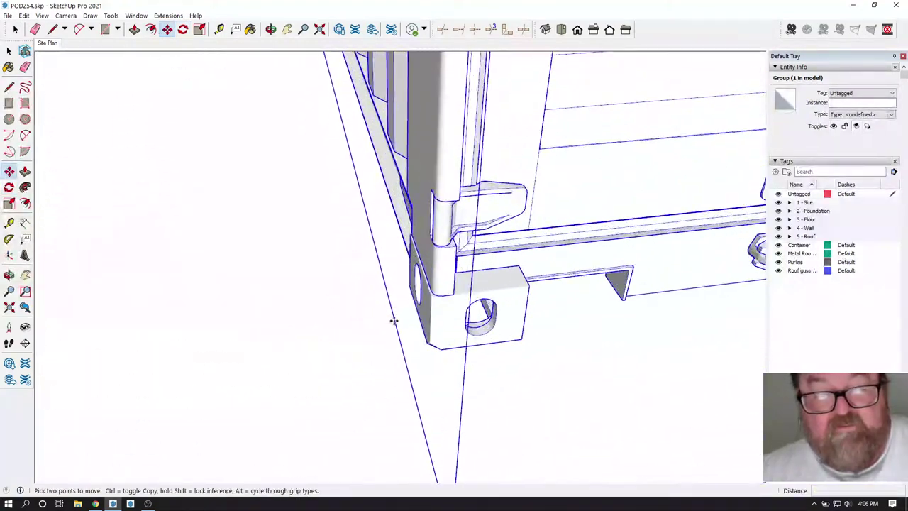
{"action": "left_click", "coordinate": [422, 316]}
{"action": "scroll", "coordinate": [598, 376], "scroll_direction": "down", "scroll_amount": 10}
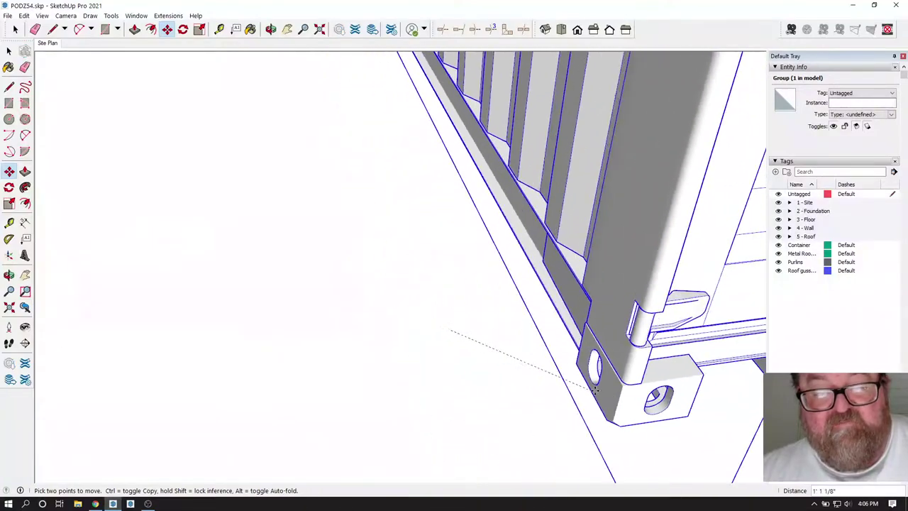
{"action": "scroll", "coordinate": [646, 408], "scroll_direction": "down", "scroll_amount": 5}
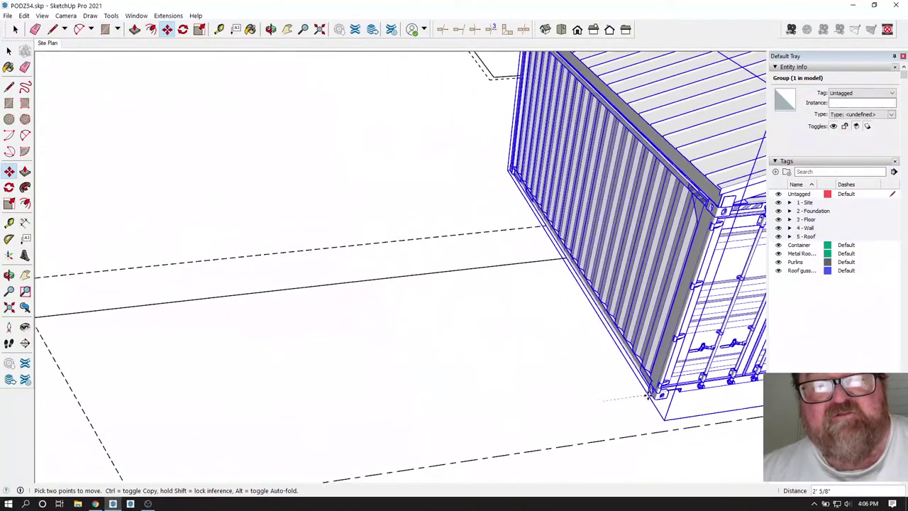
{"action": "scroll", "coordinate": [514, 99], "scroll_direction": "up", "scroll_amount": 8}
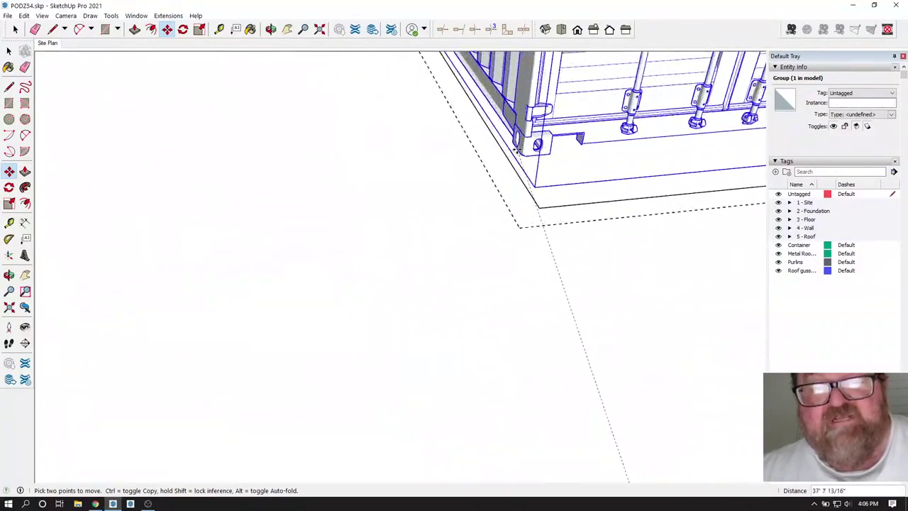
{"action": "scroll", "coordinate": [529, 202], "scroll_direction": "up", "scroll_amount": 4}
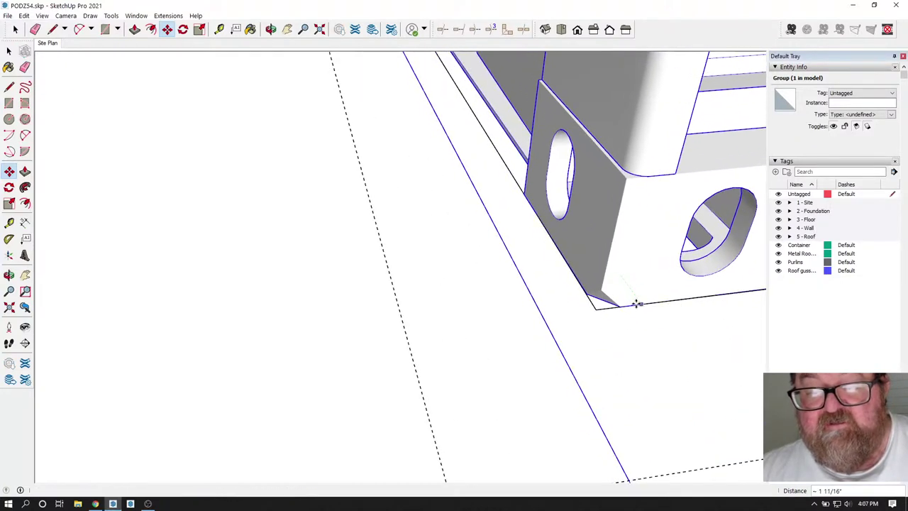
{"action": "left_click", "coordinate": [636, 303]}
{"action": "scroll", "coordinate": [490, 297], "scroll_direction": "down", "scroll_amount": 2}
{"action": "scroll", "coordinate": [542, 263], "scroll_direction": "up", "scroll_amount": 5}
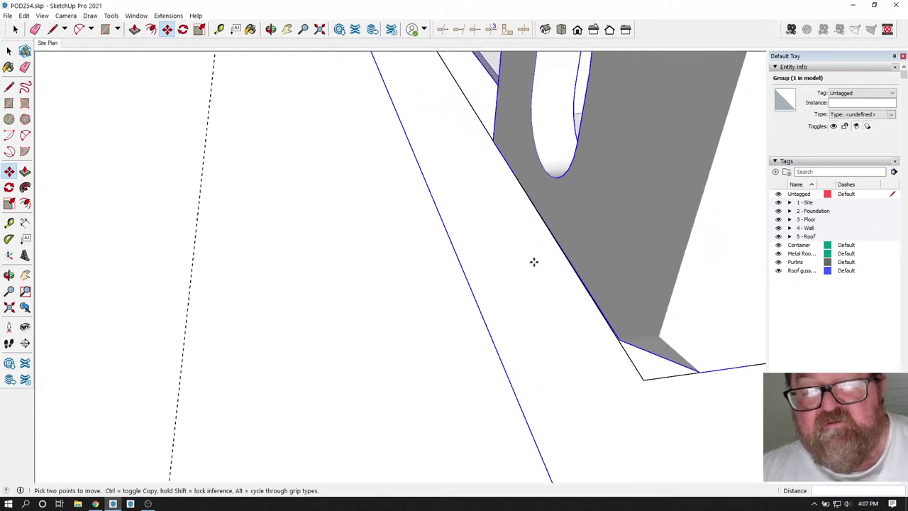
{"action": "scroll", "coordinate": [343, 288], "scroll_direction": "down", "scroll_amount": 10}
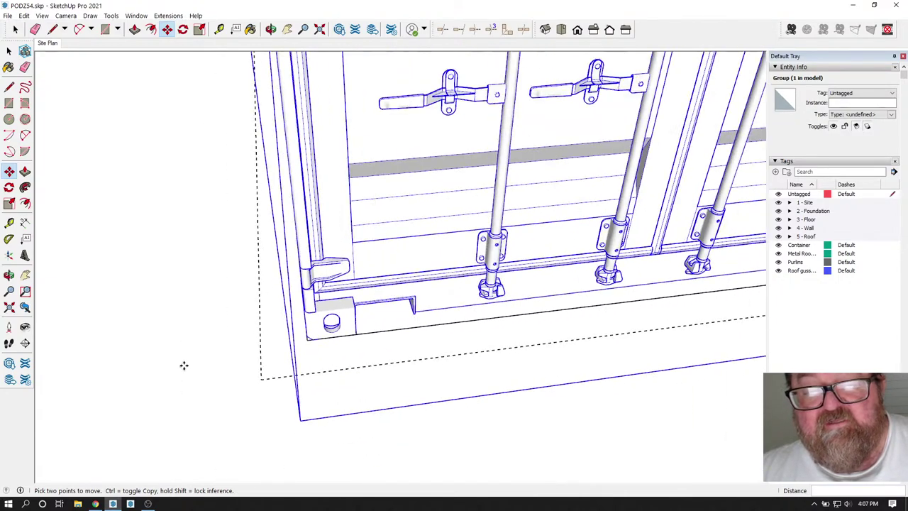
{"action": "scroll", "coordinate": [77, 341], "scroll_direction": "down", "scroll_amount": 10}
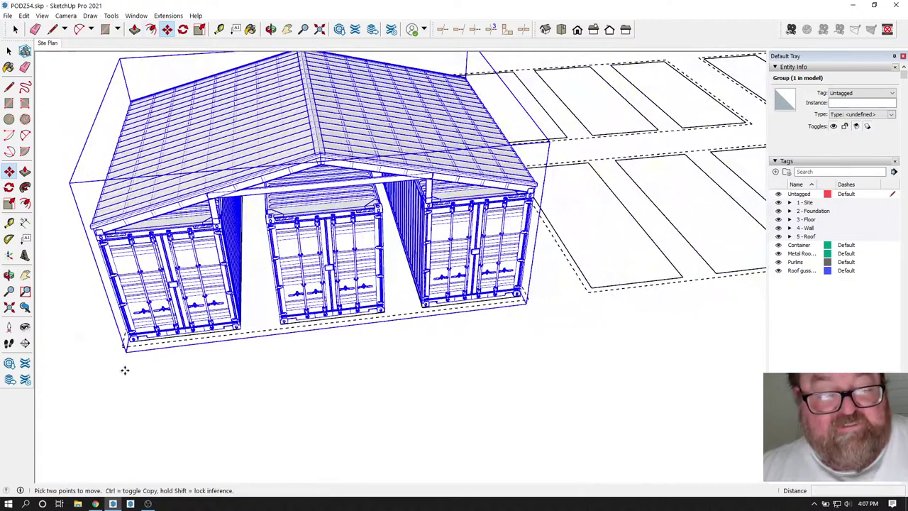
Copy the building group from its dashed outline corner to the matching corner of the neighbouring outline, 36' along the row.
{"action": "scroll", "coordinate": [122, 356], "scroll_direction": "up", "scroll_amount": 8}
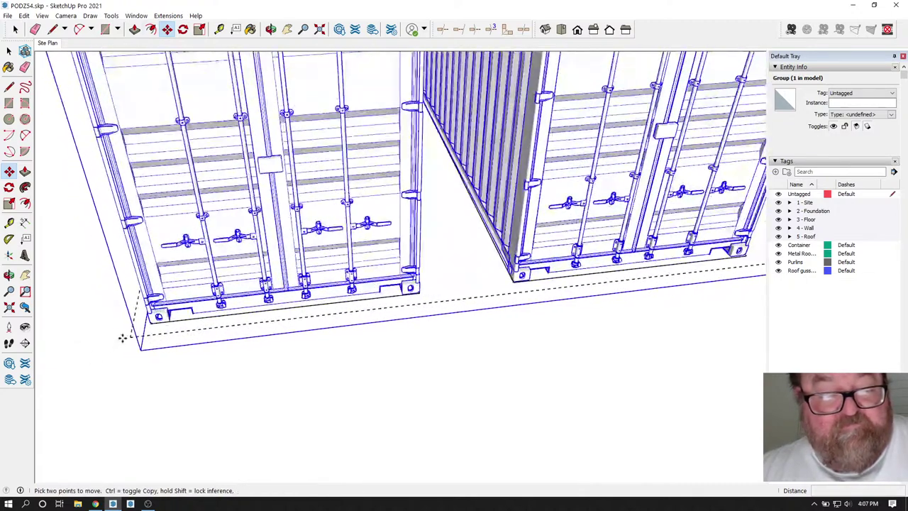
{"action": "left_click", "coordinate": [129, 338]}
{"action": "scroll", "coordinate": [129, 339], "scroll_direction": "down", "scroll_amount": 2}
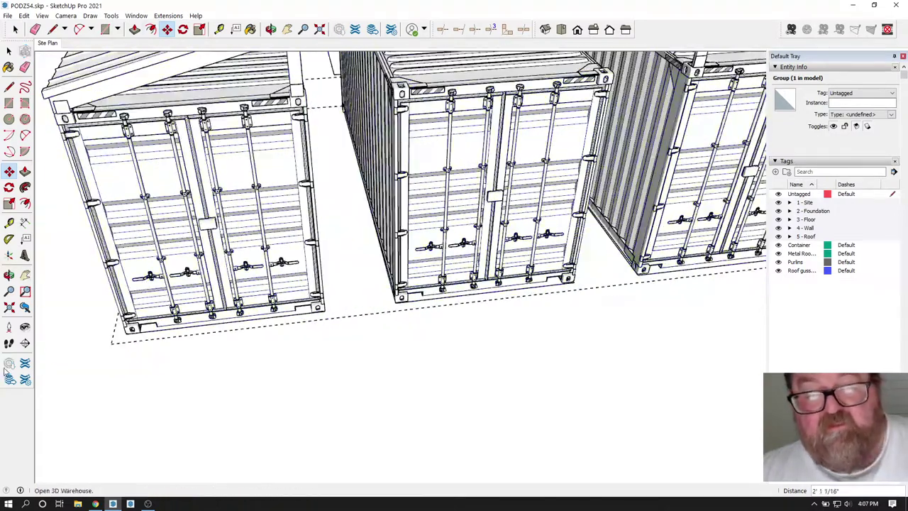
{"action": "scroll", "coordinate": [43, 376], "scroll_direction": "down", "scroll_amount": 10}
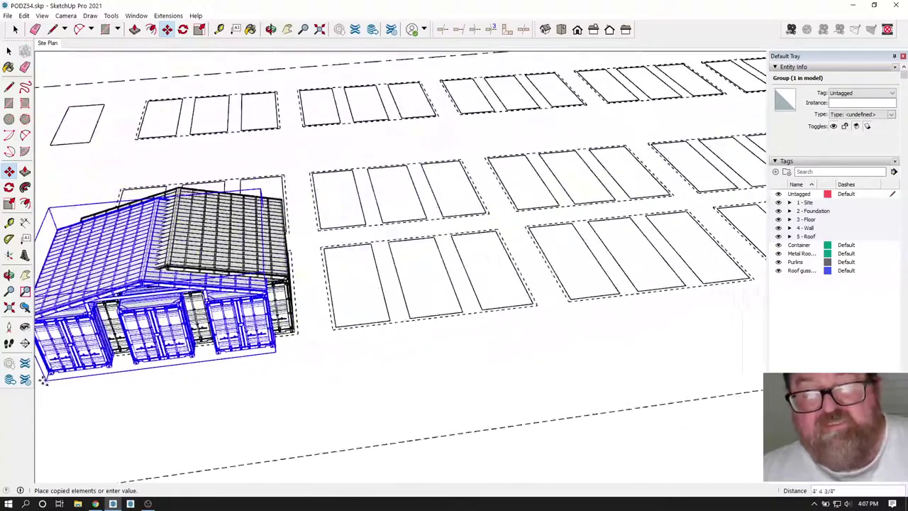
{"action": "scroll", "coordinate": [43, 381], "scroll_direction": "down", "scroll_amount": 5}
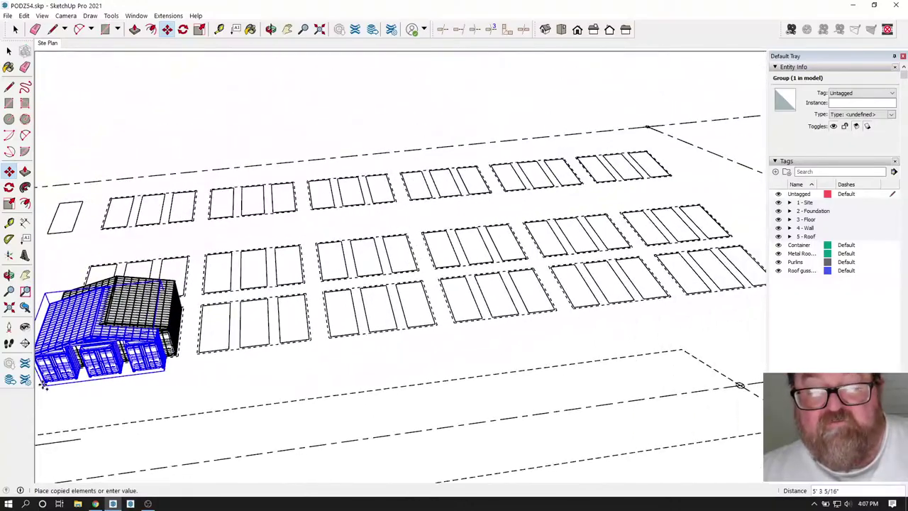
{"action": "scroll", "coordinate": [42, 384], "scroll_direction": "up", "scroll_amount": 10}
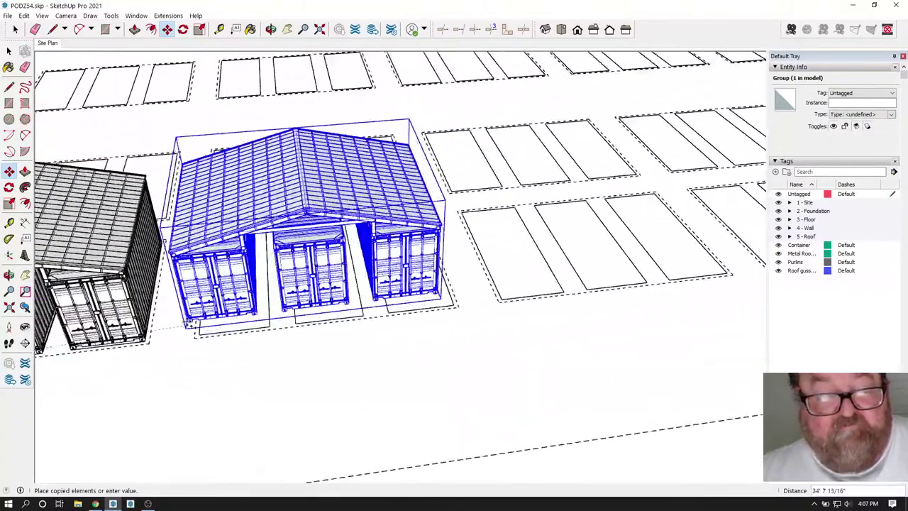
{"action": "scroll", "coordinate": [190, 329], "scroll_direction": "up", "scroll_amount": 10}
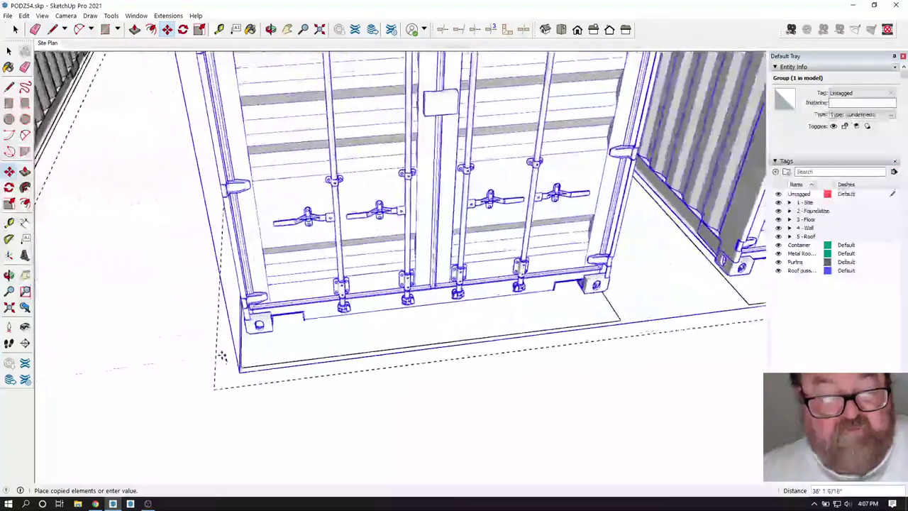
{"action": "scroll", "coordinate": [213, 391], "scroll_direction": "up", "scroll_amount": 1}
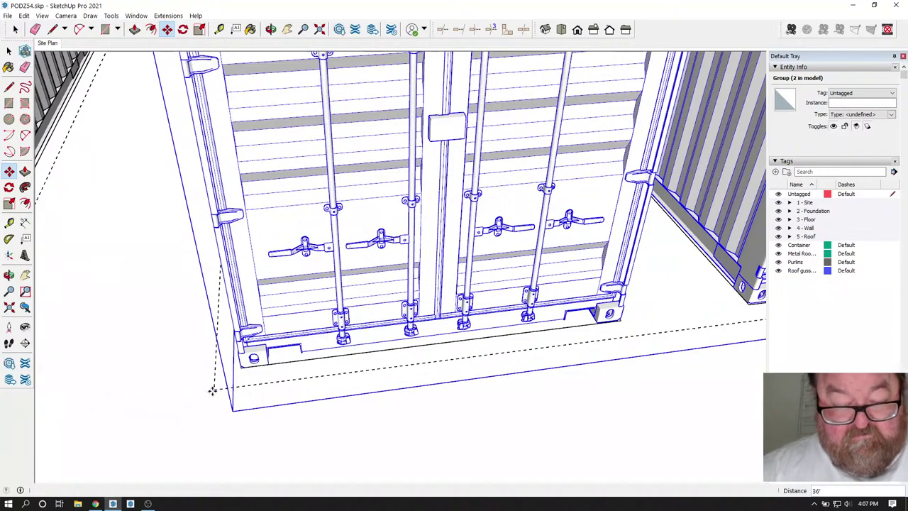
Repeat the building copy as an array of five along the row, using *5.
{"action": "type", "text": "3"}
{"action": "key", "text": "Return"}
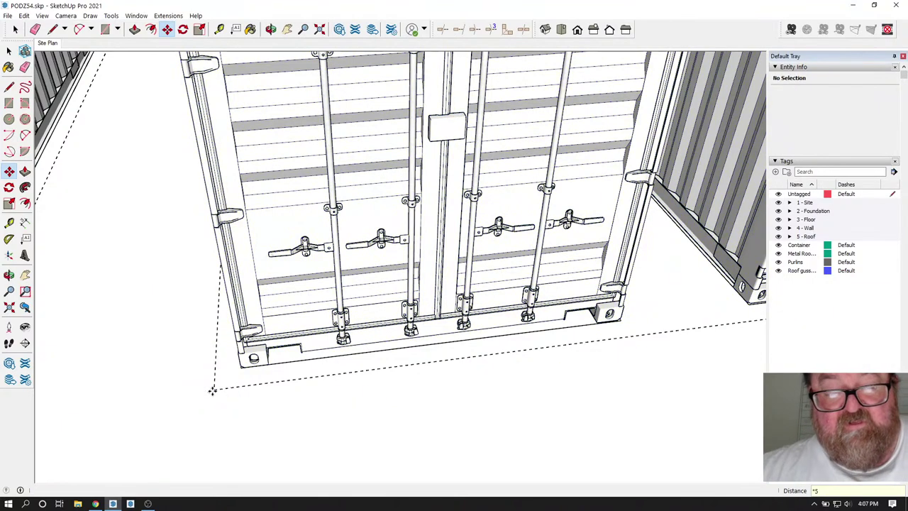
{"action": "scroll", "coordinate": [213, 391], "scroll_direction": "down", "scroll_amount": 5}
{"action": "scroll", "coordinate": [111, 325], "scroll_direction": "down", "scroll_amount": 8}
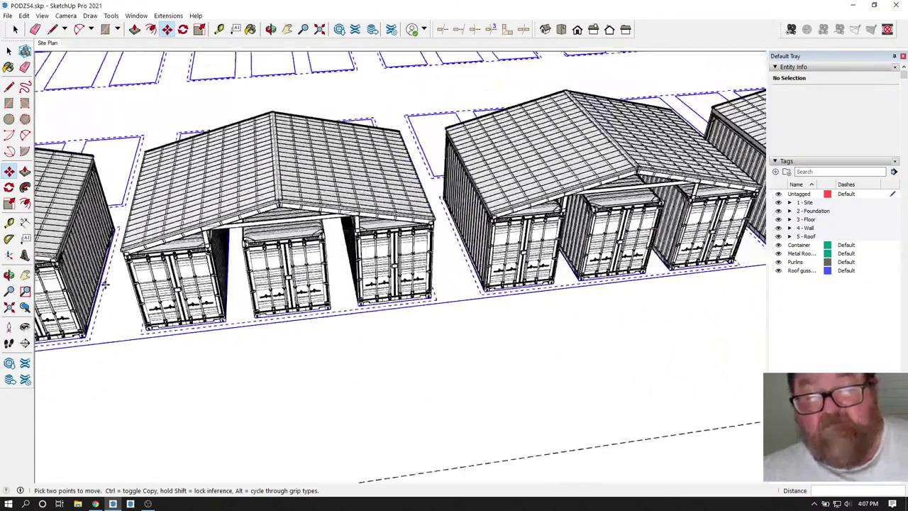
{"action": "scroll", "coordinate": [213, 312], "scroll_direction": "down", "scroll_amount": 5}
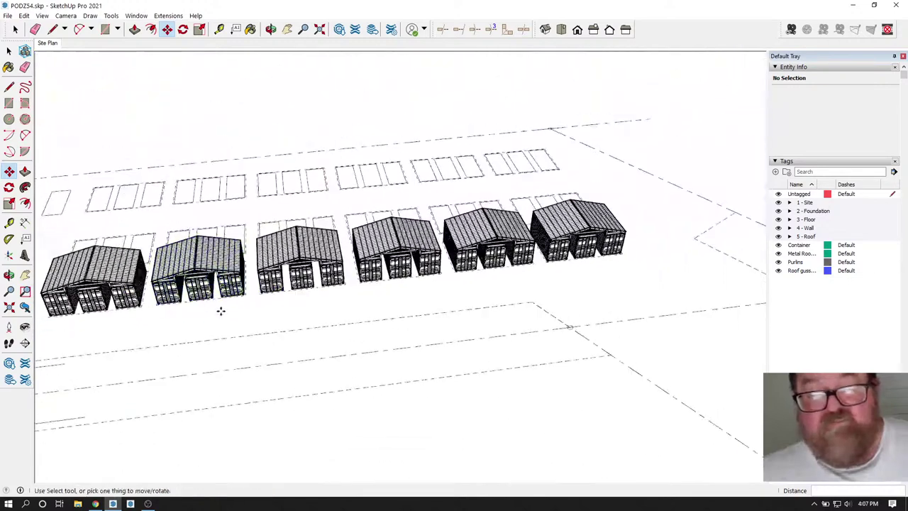
Select all six building groups in the row and view them from the end facing the empty outline rows.
{"action": "left_click", "coordinate": [45, 44]}
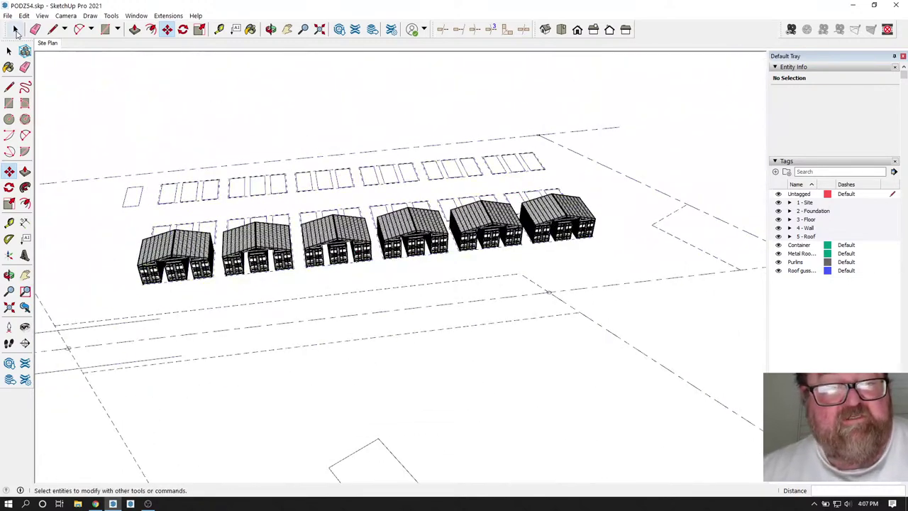
{"action": "left_click", "coordinate": [16, 30]}
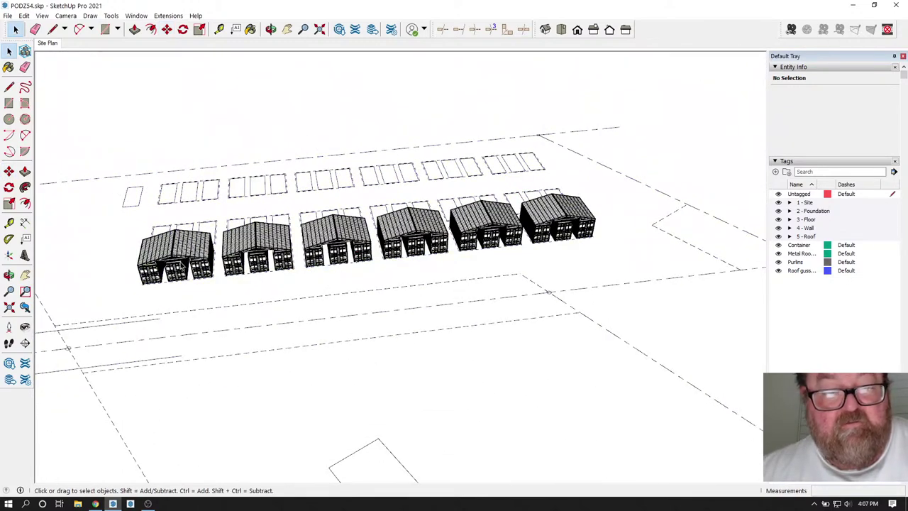
{"action": "left_click", "coordinate": [182, 265]}
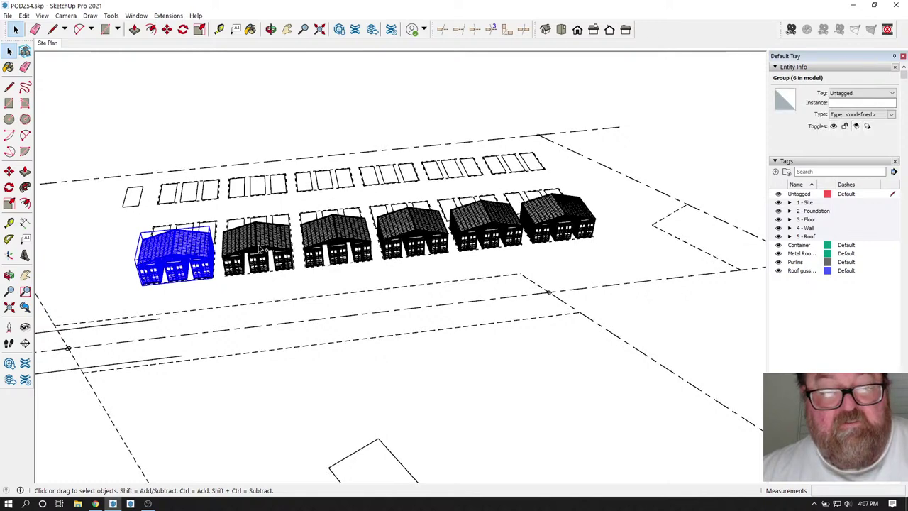
{"action": "left_click", "coordinate": [259, 268], "text": "ctrl"}
{"action": "left_click", "coordinate": [332, 254], "text": "ctrl"}
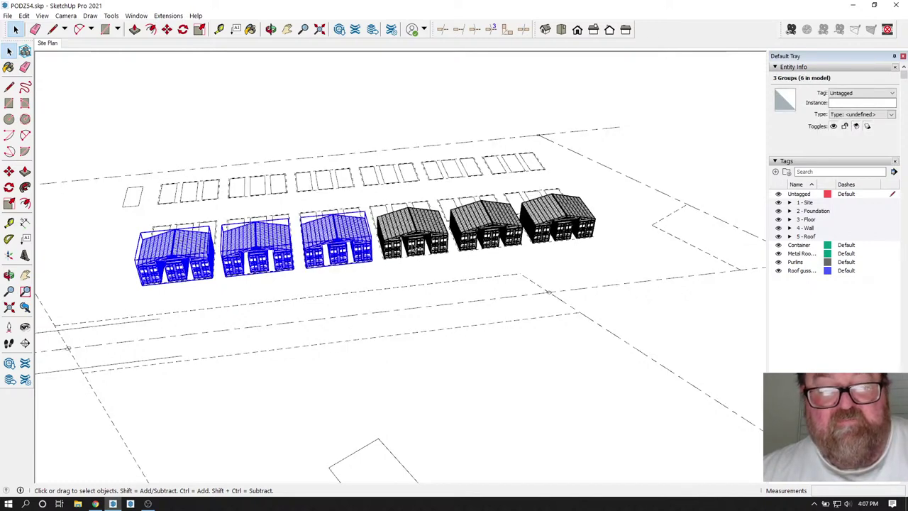
{"action": "left_click", "coordinate": [436, 245], "text": "ctrl"}
{"action": "left_click", "coordinate": [496, 237], "text": "ctrl"}
{"action": "left_click", "coordinate": [558, 240], "text": "ctrl"}
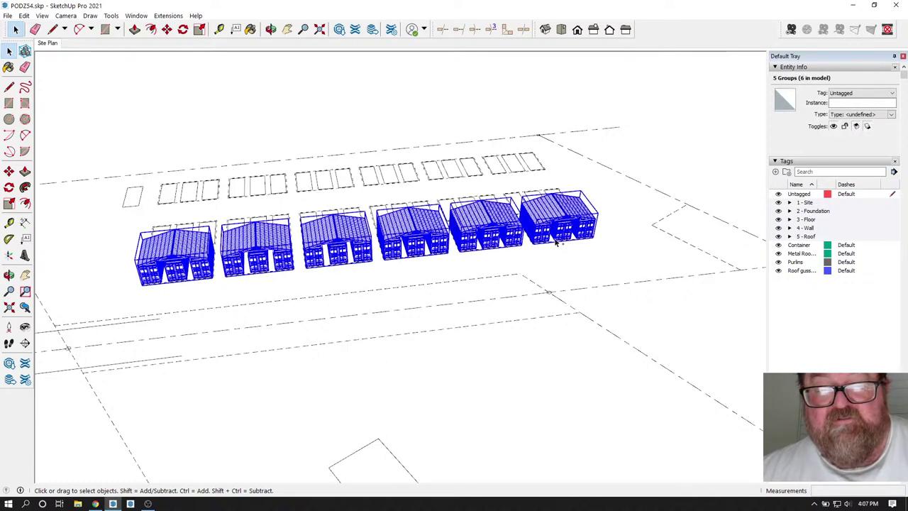
{"action": "left_click", "coordinate": [271, 30]}
{"action": "left_click_drag", "start_coordinate": [314, 81], "coordinate": [264, 329]}
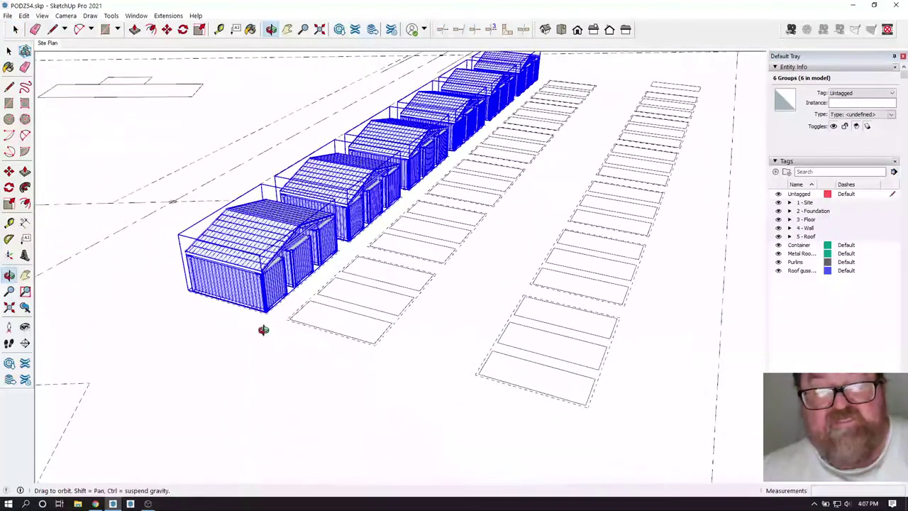
Try to move the six selected buildings across the site, and undo the move.
{"action": "left_click", "coordinate": [168, 30]}
{"action": "scroll", "coordinate": [229, 328], "scroll_direction": "down", "scroll_amount": 3}
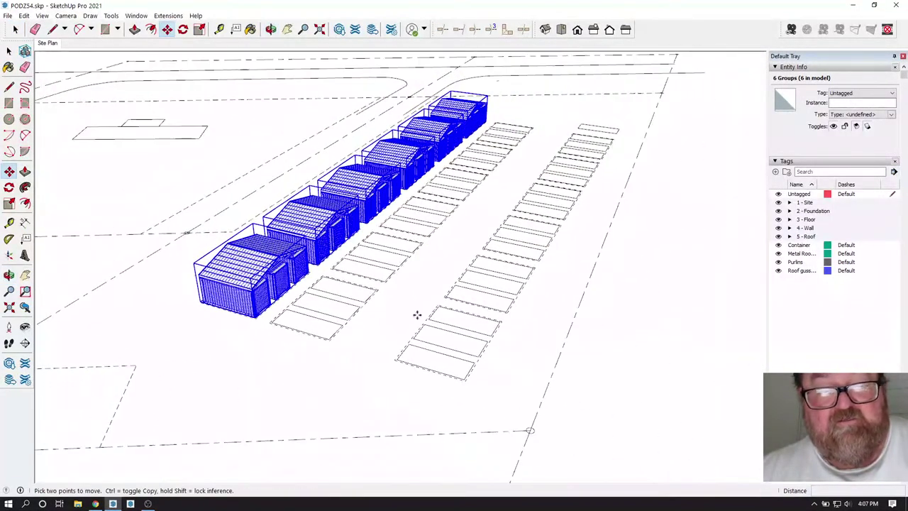
{"action": "left_click", "coordinate": [421, 306]}
{"action": "left_click", "coordinate": [113, 399]}
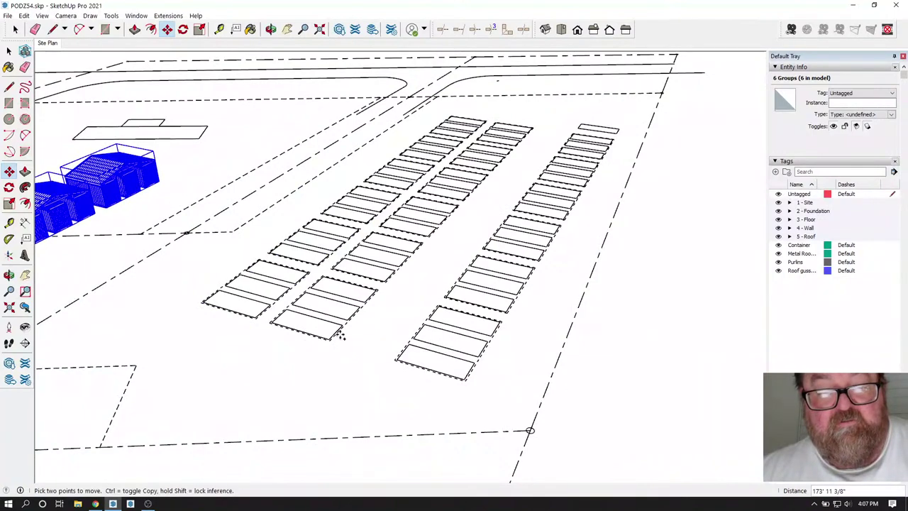
{"action": "scroll", "coordinate": [420, 331], "scroll_direction": "down", "scroll_amount": 2}
{"action": "key", "text": "ctrl+z"}
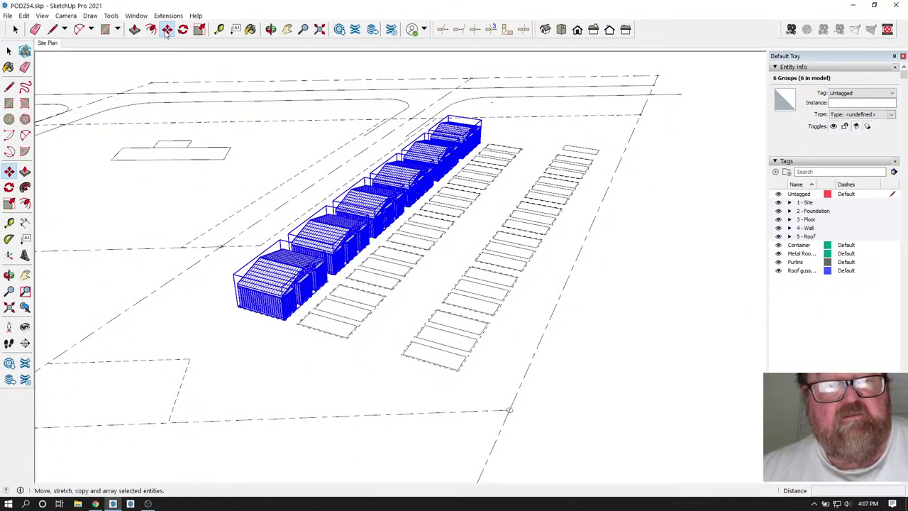
Copy the six selected buildings about 55' across the site toward the farthest row of container outlines.
{"action": "left_click", "coordinate": [219, 345]}
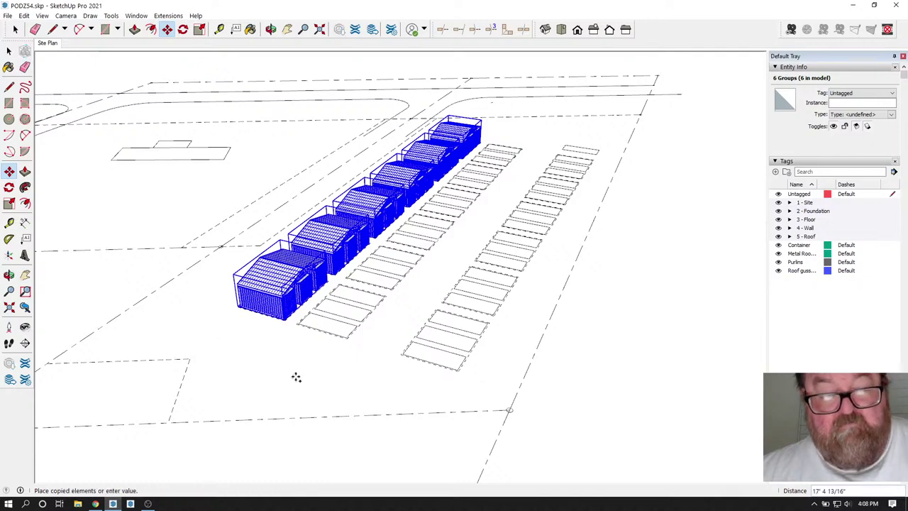
{"action": "key", "text": "ctrl"}
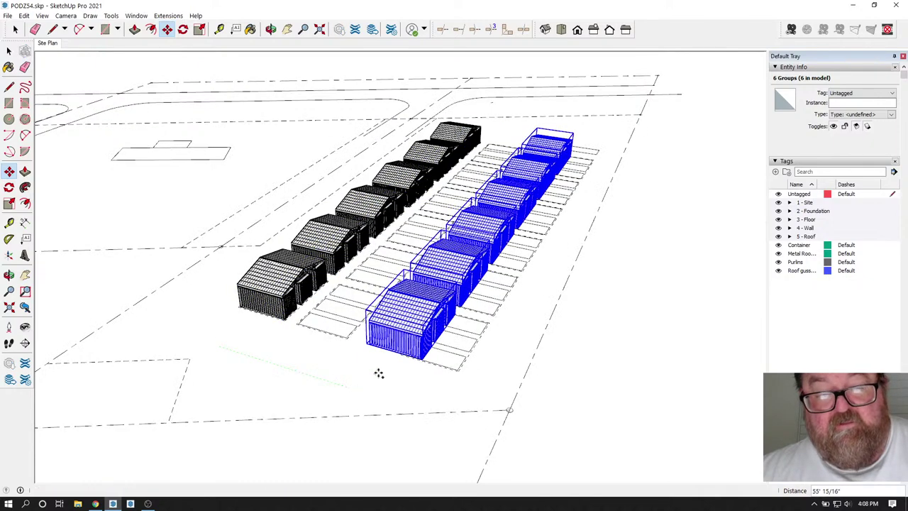
{"action": "left_click", "coordinate": [379, 374]}
Rotate the six copied building groups 180° about a point beside the row of outlines.
{"action": "left_click", "coordinate": [271, 29]}
{"action": "left_click_drag", "start_coordinate": [406, 194], "coordinate": [211, 296]}
{"action": "left_click", "coordinate": [183, 29]}
{"action": "scroll", "coordinate": [448, 334], "scroll_direction": "up", "scroll_amount": 2}
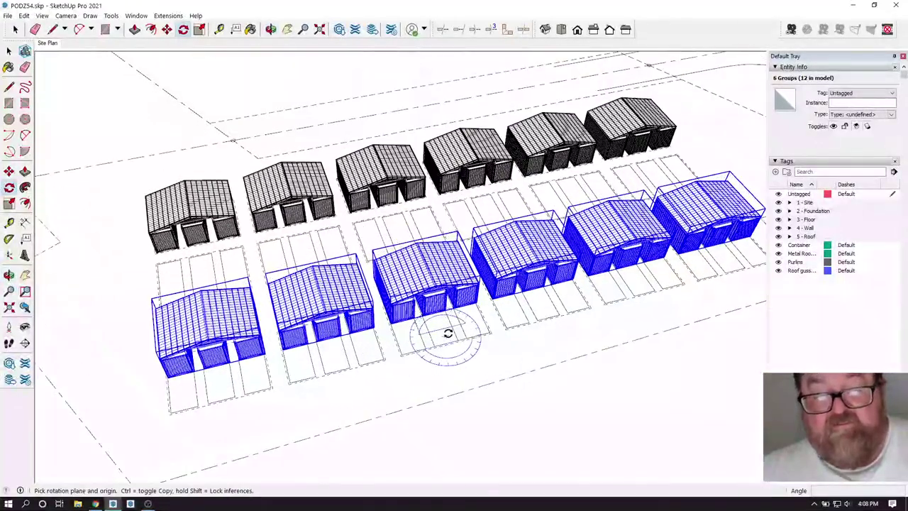
{"action": "scroll", "coordinate": [448, 333], "scroll_direction": "up", "scroll_amount": 2}
{"action": "left_click", "coordinate": [505, 363]}
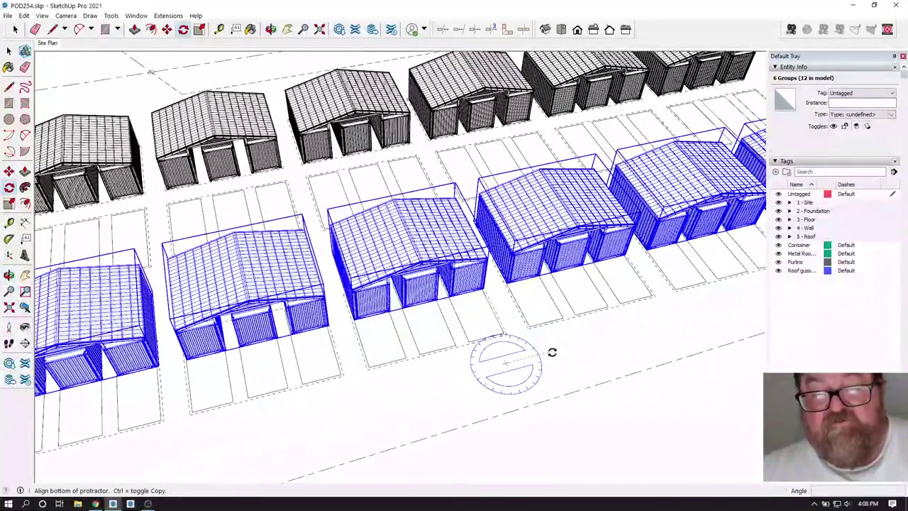
{"action": "left_click", "coordinate": [552, 353]}
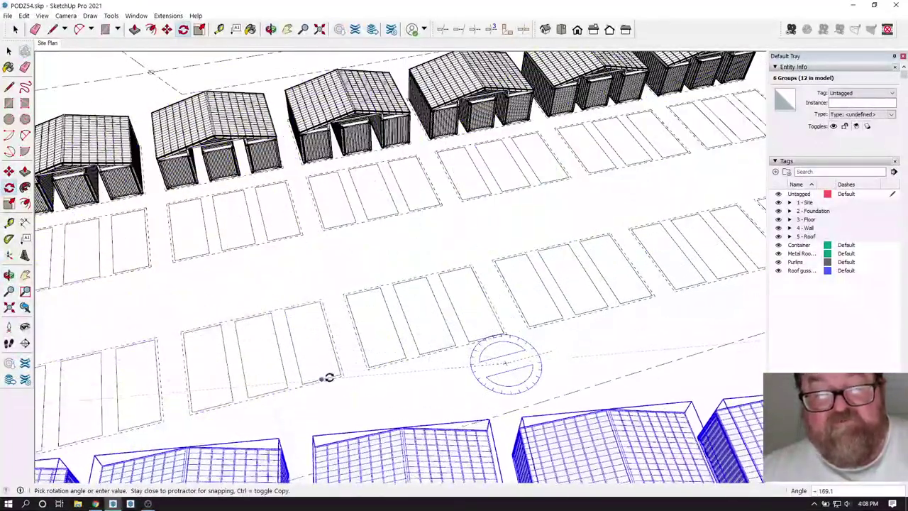
{"action": "type", "text": "18"}
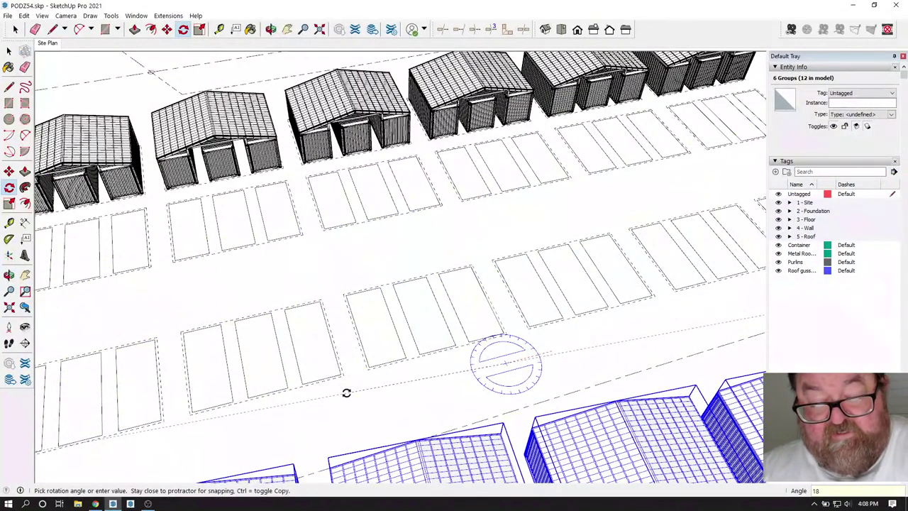
{"action": "type", "text": "0"}
{"action": "key", "text": "Return"}
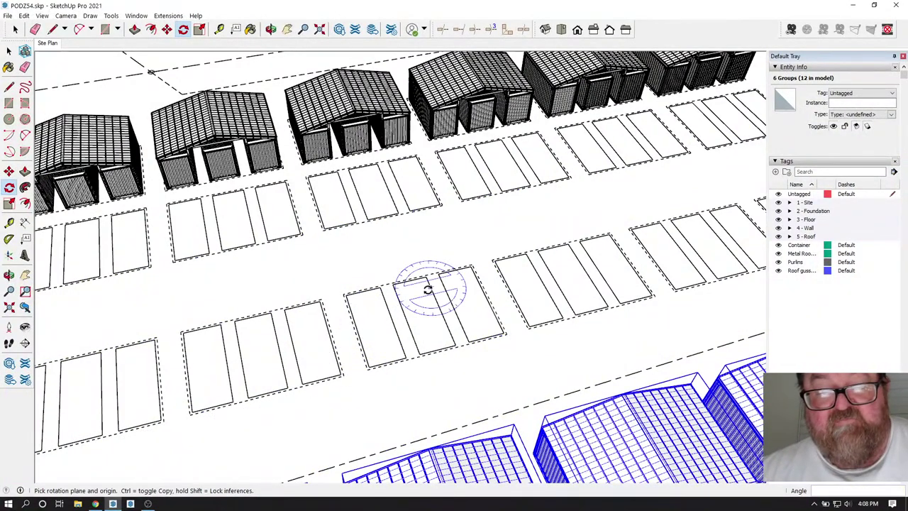
Move the rotated row about 90' by the end building's container corner, onto the outline row next to the original buildings.
{"action": "middle_click_drag", "start_coordinate": [428, 289], "coordinate": [233, 245]}
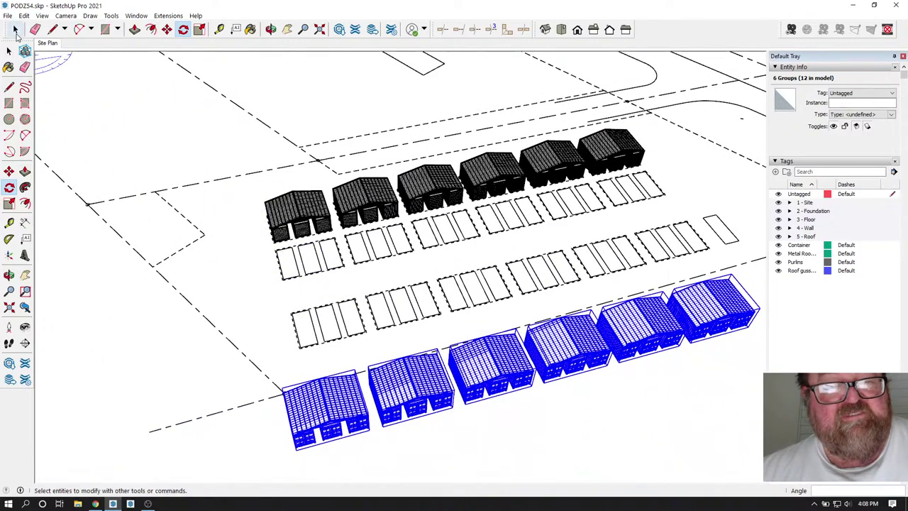
{"action": "middle_click_drag", "start_coordinate": [354, 198], "coordinate": [138, 222]}
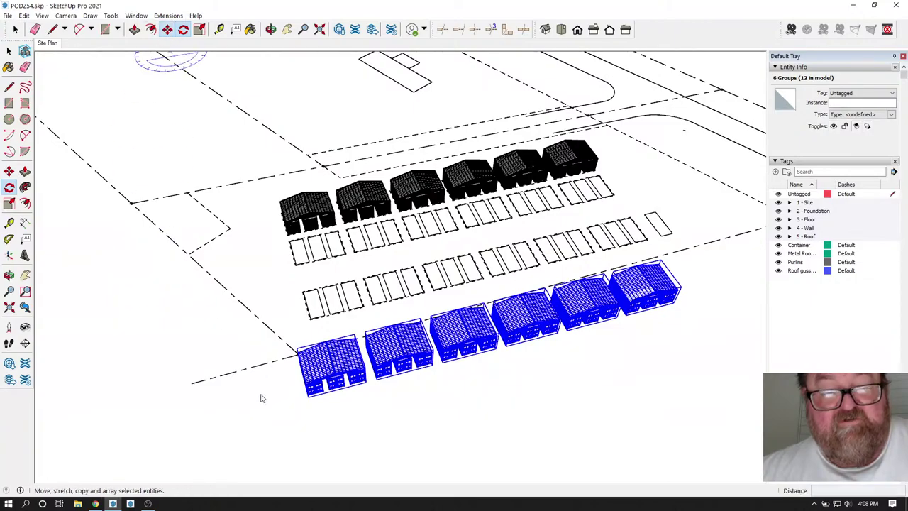
{"action": "scroll", "coordinate": [311, 397], "scroll_direction": "up", "scroll_amount": 6}
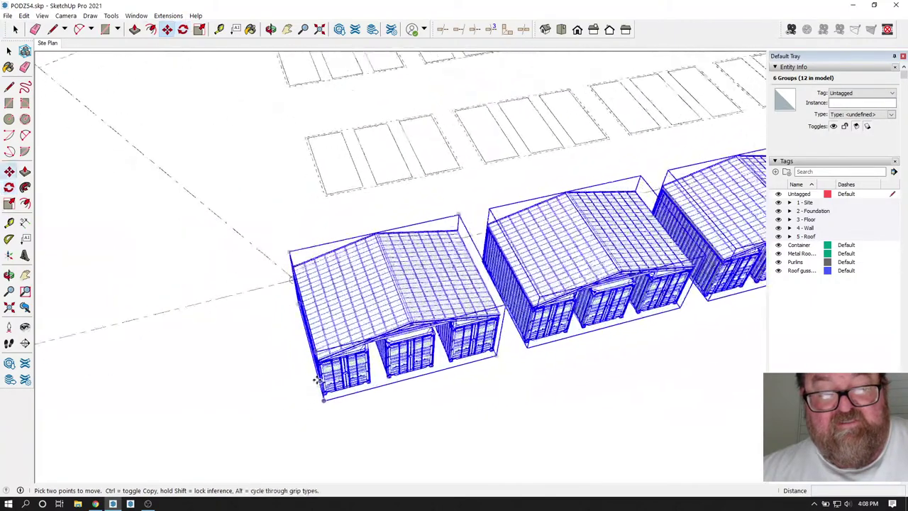
{"action": "scroll", "coordinate": [316, 380], "scroll_direction": "up", "scroll_amount": 8}
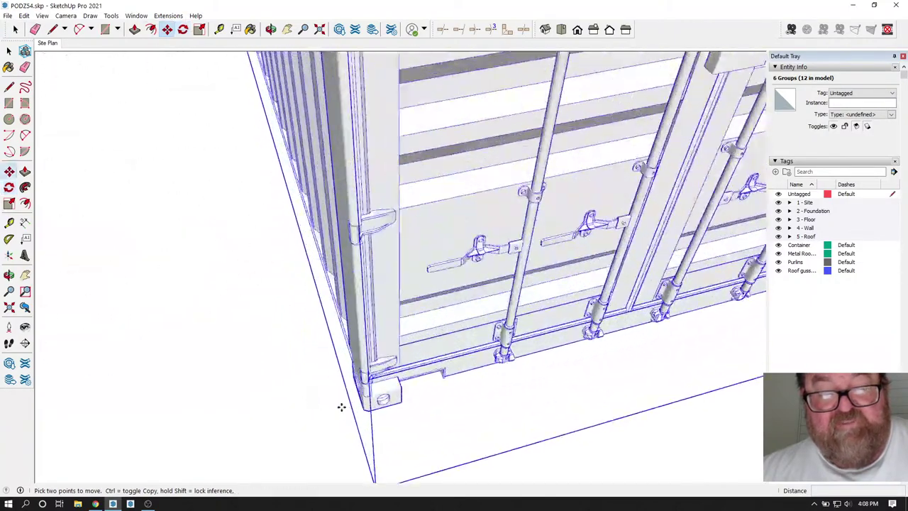
{"action": "scroll", "coordinate": [348, 403], "scroll_direction": "up", "scroll_amount": 8}
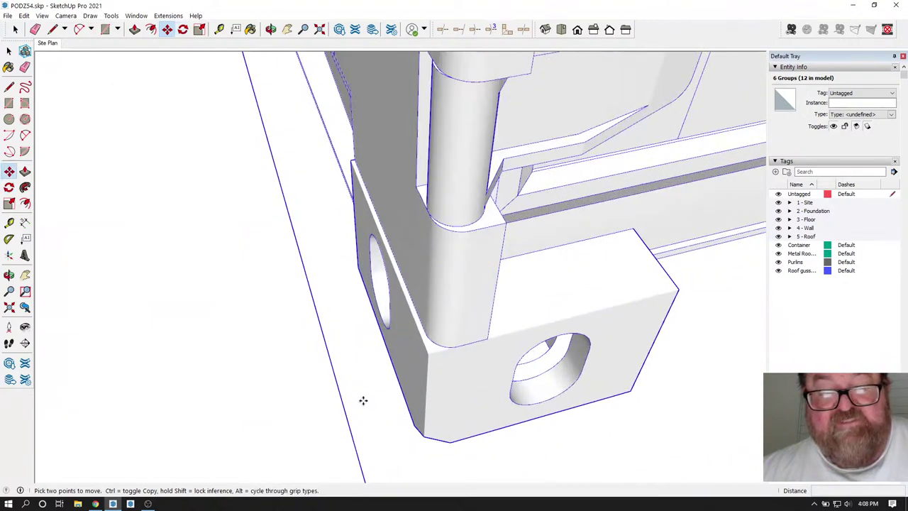
{"action": "left_click", "coordinate": [394, 376]}
{"action": "scroll", "coordinate": [496, 369], "scroll_direction": "down", "scroll_amount": 10}
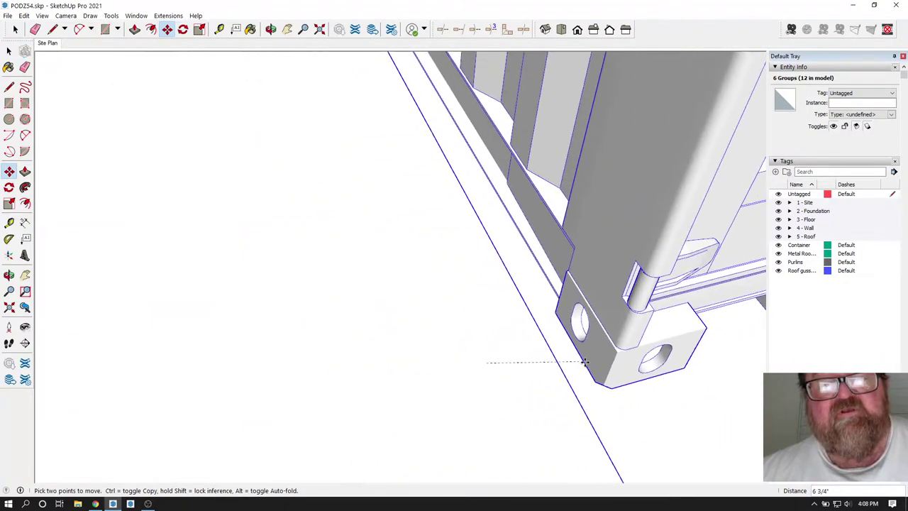
{"action": "scroll", "coordinate": [577, 426], "scroll_direction": "down", "scroll_amount": 12}
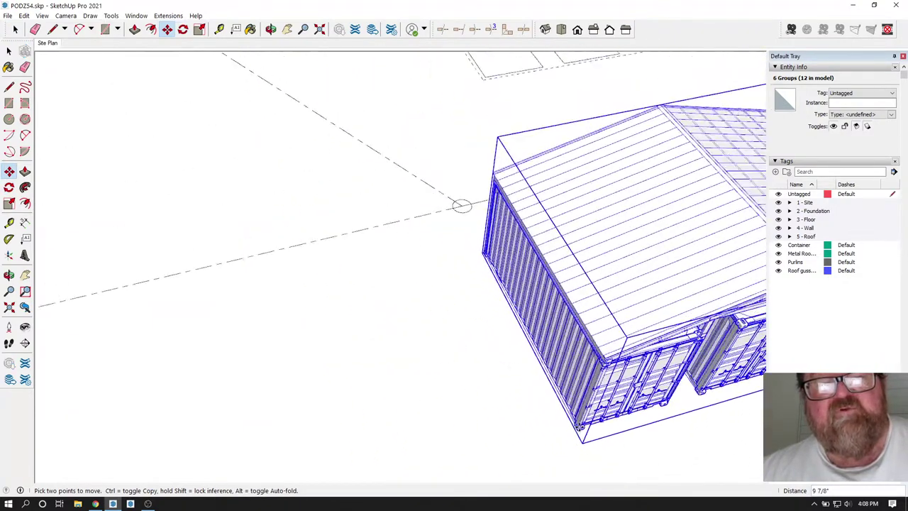
{"action": "scroll", "coordinate": [458, 206], "scroll_direction": "up", "scroll_amount": 8}
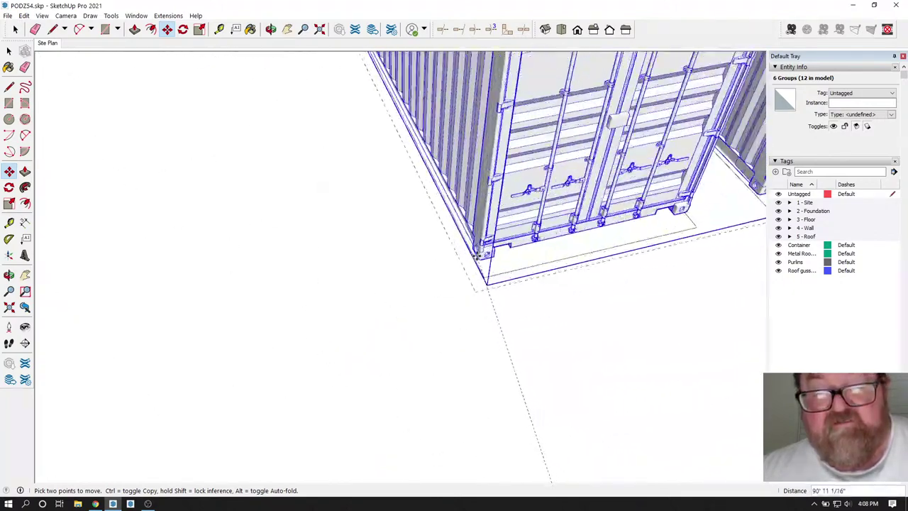
{"action": "scroll", "coordinate": [475, 255], "scroll_direction": "up", "scroll_amount": 5}
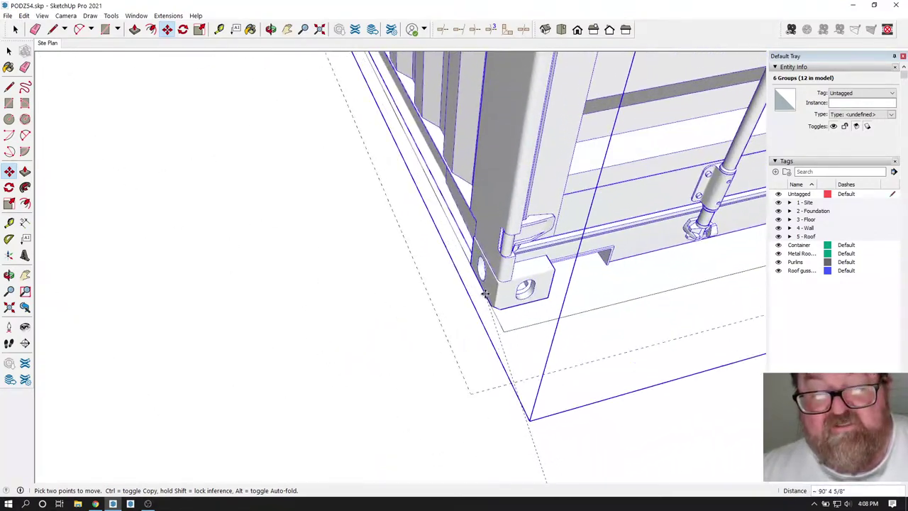
{"action": "left_click", "coordinate": [487, 297]}
Nudge the rotated row in both directions to align the end container's corner casting with its outline corner.
{"action": "scroll", "coordinate": [490, 302], "scroll_direction": "up", "scroll_amount": 5}
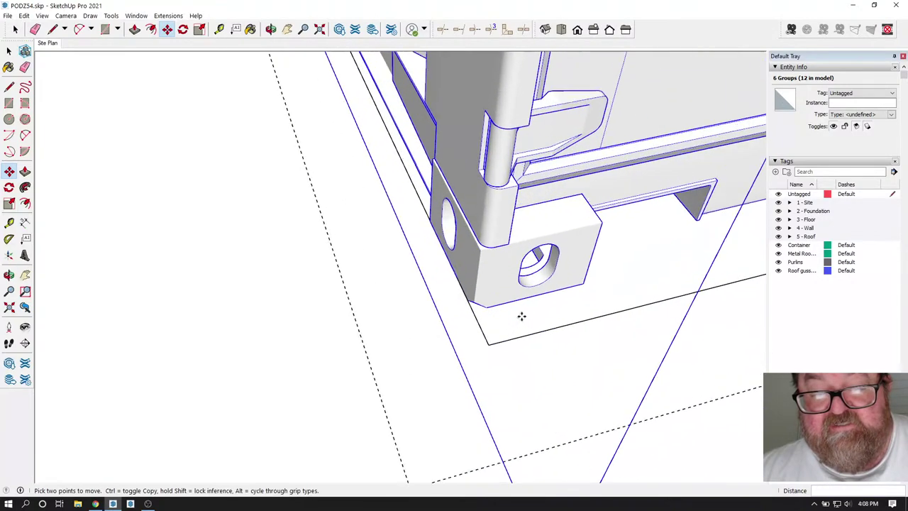
{"action": "left_click", "coordinate": [523, 299]}
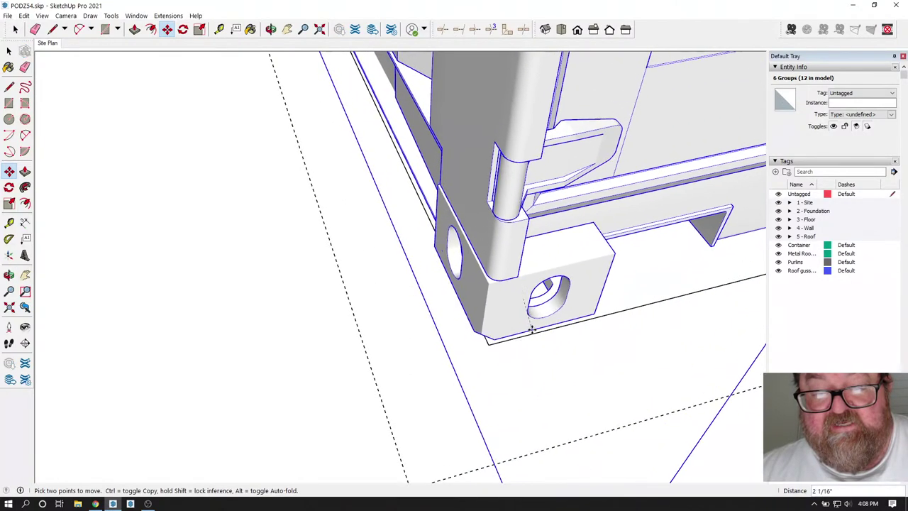
{"action": "left_click", "coordinate": [450, 306]}
{"action": "scroll", "coordinate": [457, 308], "scroll_direction": "up", "scroll_amount": 1}
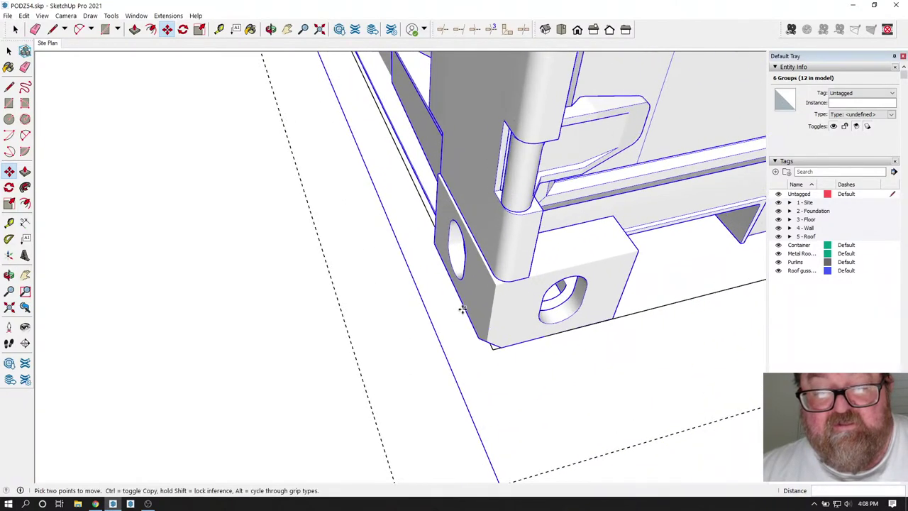
{"action": "left_click", "coordinate": [462, 308]}
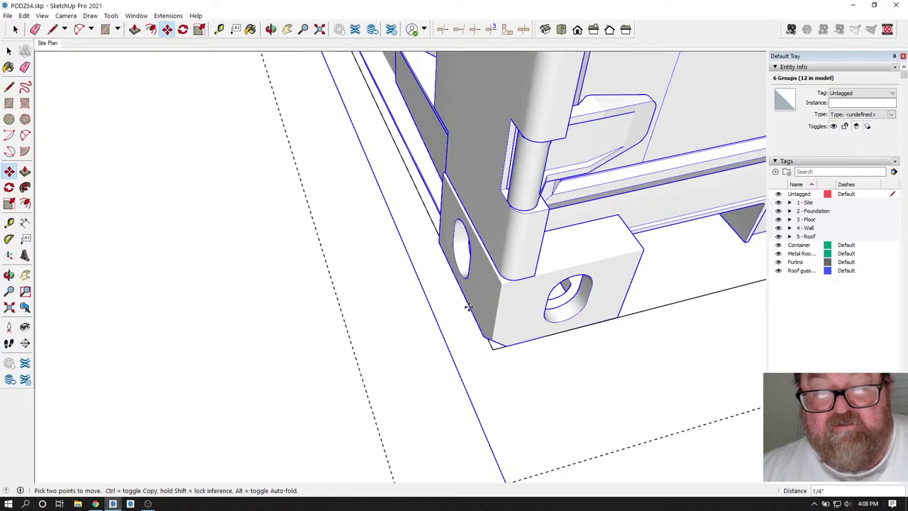
{"action": "left_click", "coordinate": [367, 338]}
{"action": "scroll", "coordinate": [177, 359], "scroll_direction": "down", "scroll_amount": 10}
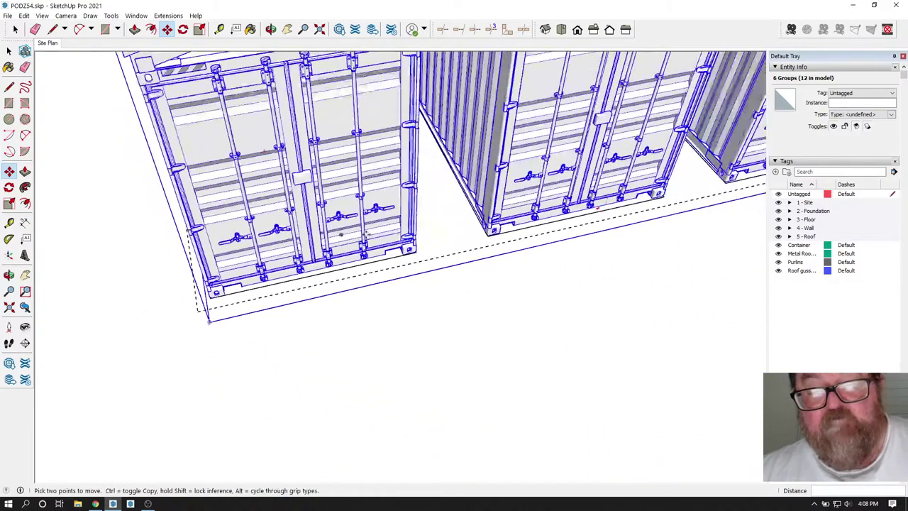
{"action": "scroll", "coordinate": [217, 243], "scroll_direction": "down", "scroll_amount": 5}
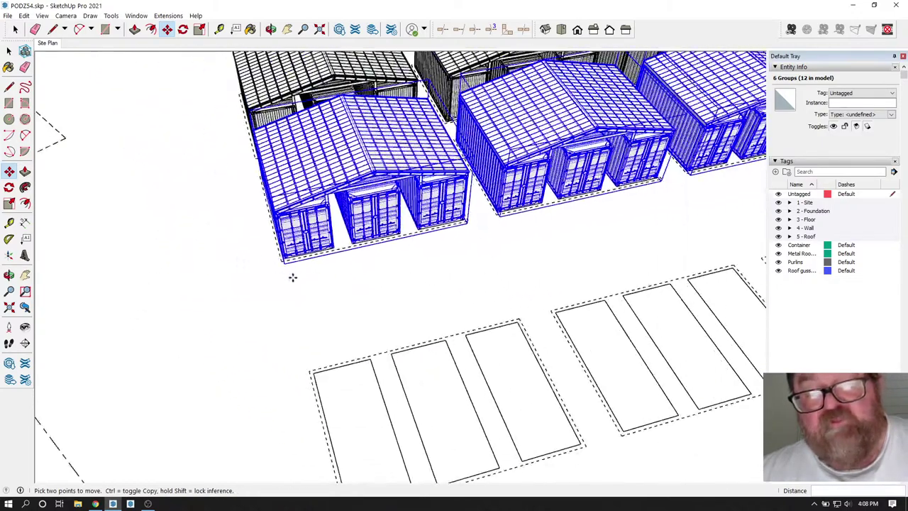
{"action": "scroll", "coordinate": [292, 277], "scroll_direction": "down", "scroll_amount": 8}
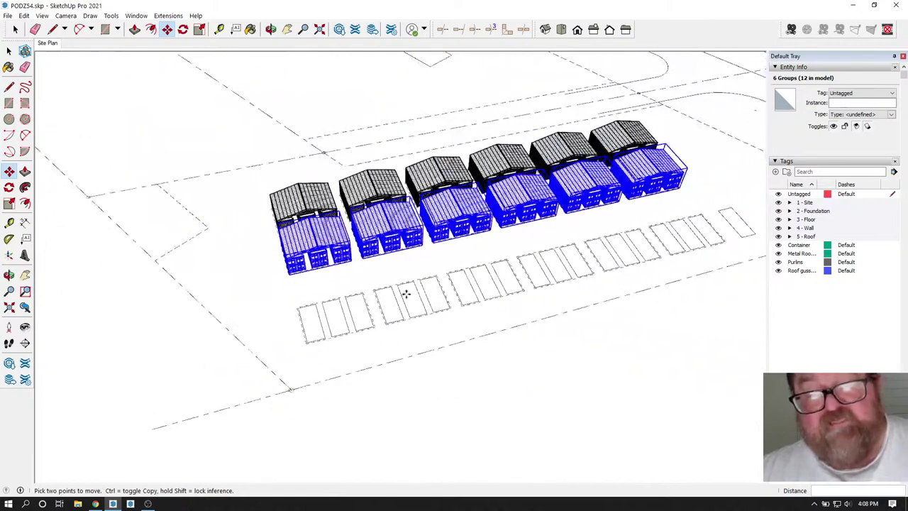
Select all six building groups in the original row.
{"action": "middle_click_drag", "start_coordinate": [288, 162], "coordinate": [419, 233]}
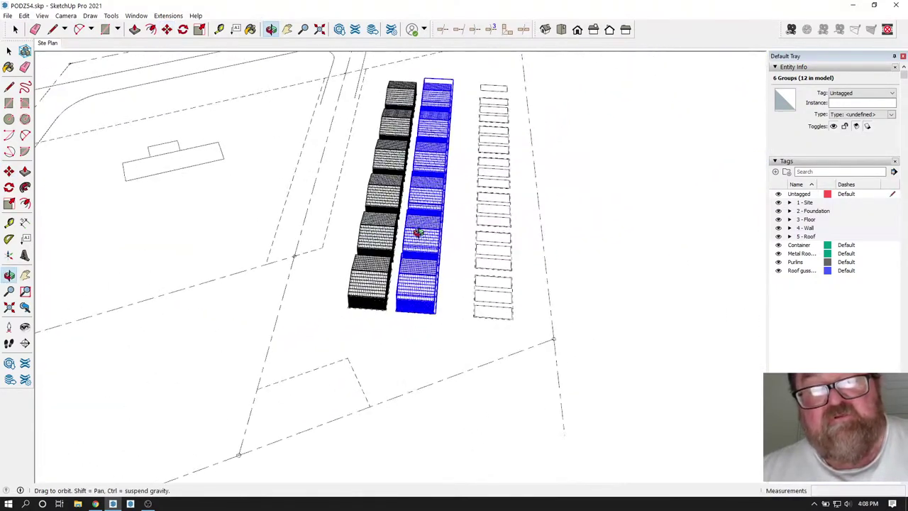
{"action": "left_click", "coordinate": [17, 31]}
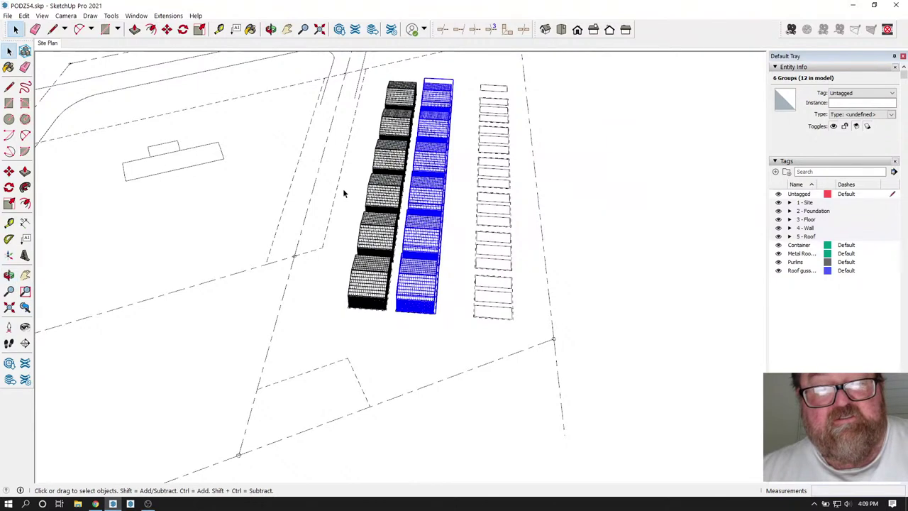
{"action": "left_click", "coordinate": [397, 99]}
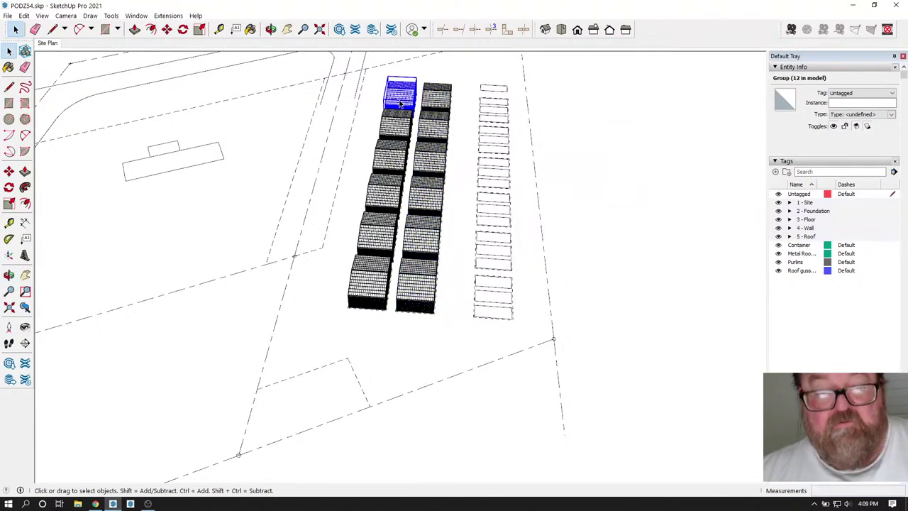
{"action": "left_click", "coordinate": [396, 150], "text": "shift"}
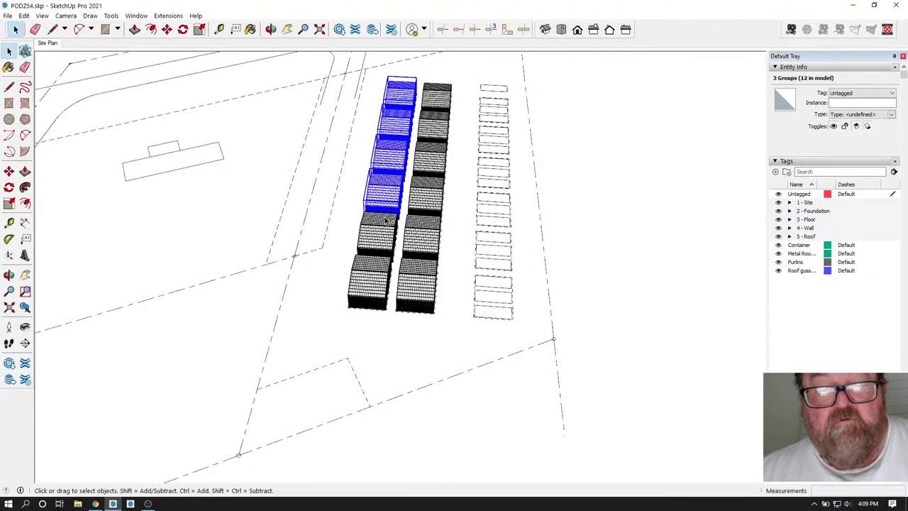
{"action": "left_click", "coordinate": [384, 244], "text": "shift"}
{"action": "left_click", "coordinate": [381, 279], "text": "shift"}
Copy the six selected buildings about 68' across the site onto the farthest outline row, using the foundation outline corner as base point.
{"action": "left_click", "coordinate": [166, 30]}
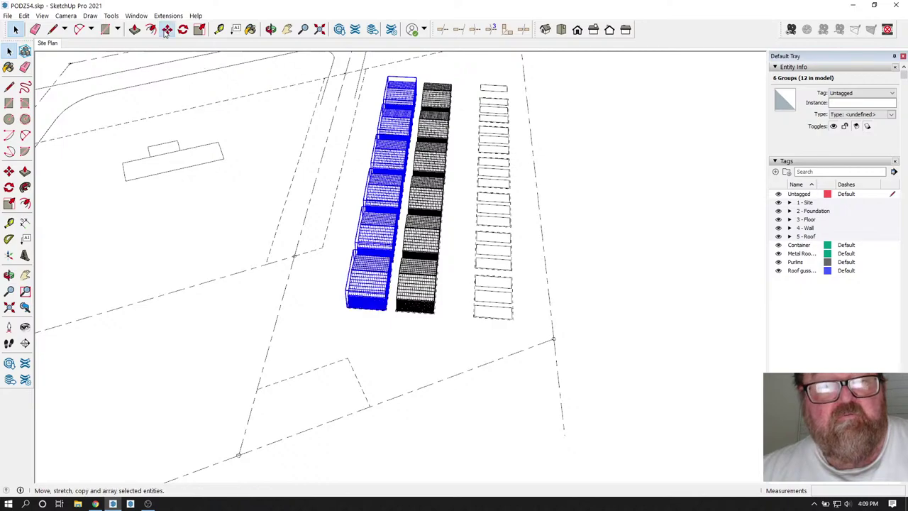
{"action": "scroll", "coordinate": [349, 313], "scroll_direction": "up", "scroll_amount": 2}
{"action": "scroll", "coordinate": [350, 312], "scroll_direction": "up", "scroll_amount": 6}
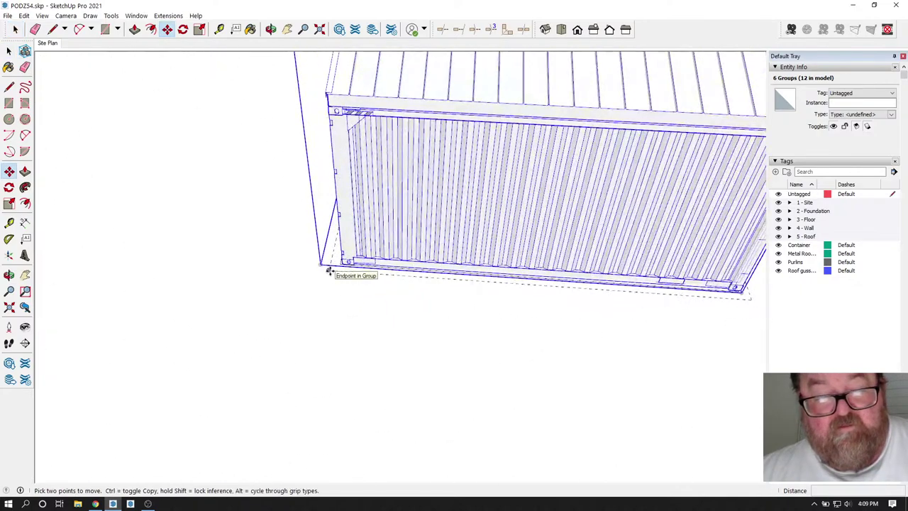
{"action": "left_click", "coordinate": [328, 271]}
{"action": "key", "text": "ctrl"}
{"action": "scroll", "coordinate": [263, 308], "scroll_direction": "down", "scroll_amount": 8}
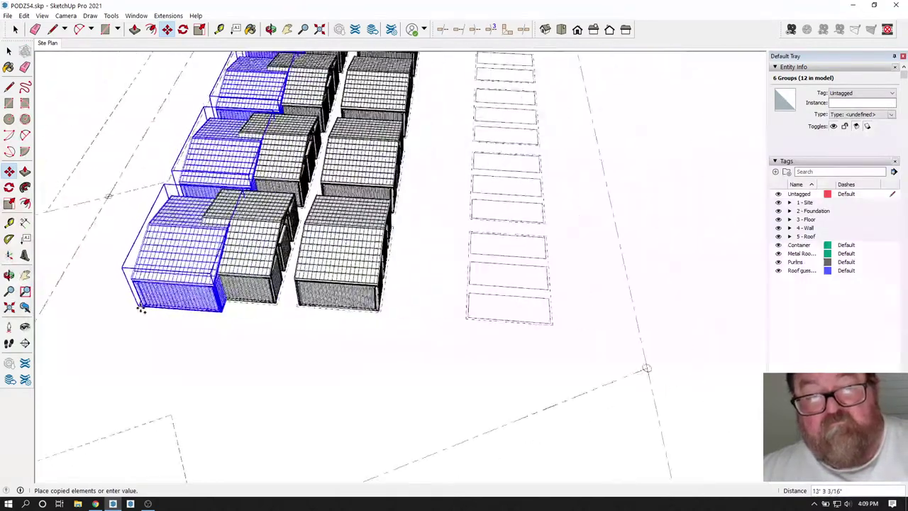
{"action": "scroll", "coordinate": [446, 315], "scroll_direction": "up", "scroll_amount": 8}
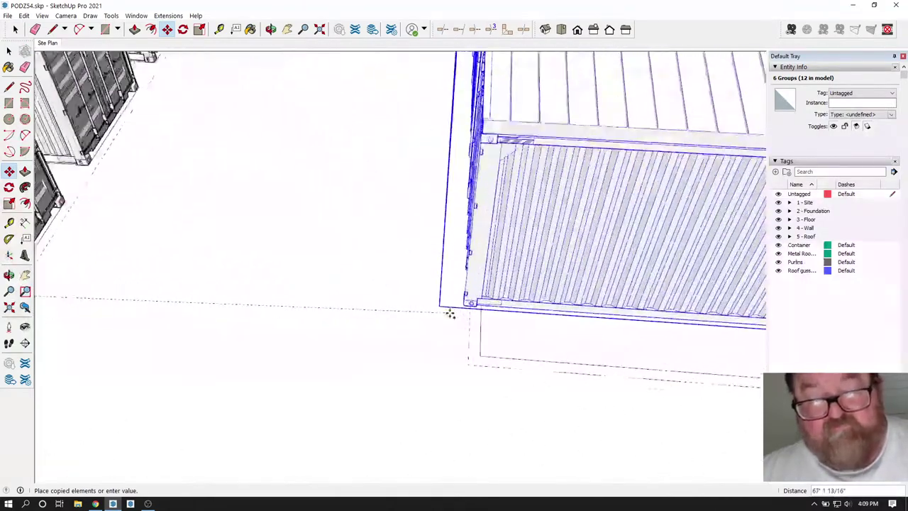
{"action": "scroll", "coordinate": [461, 348], "scroll_direction": "up", "scroll_amount": 3}
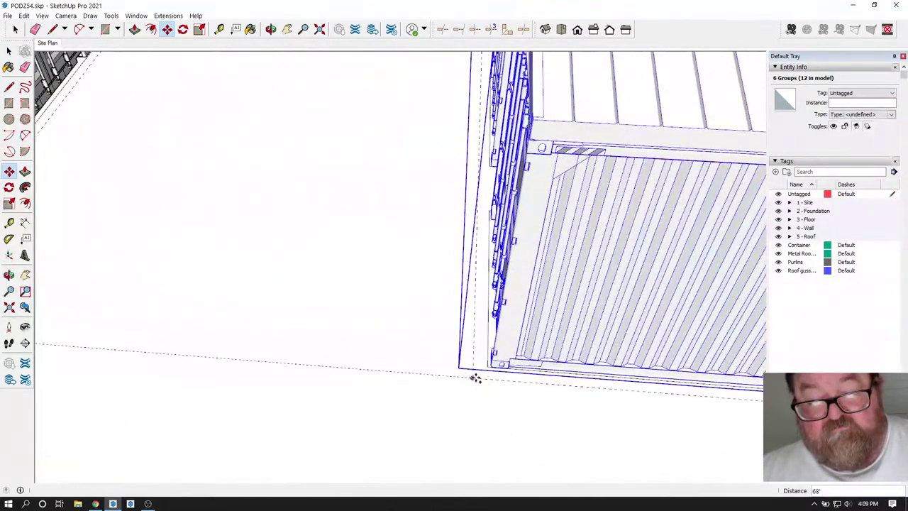
{"action": "left_click", "coordinate": [471, 384]}
Nudge the newly copied row sideways to align the end container's corner casting with the container outline.
{"action": "scroll", "coordinate": [476, 377], "scroll_direction": "up", "scroll_amount": 6}
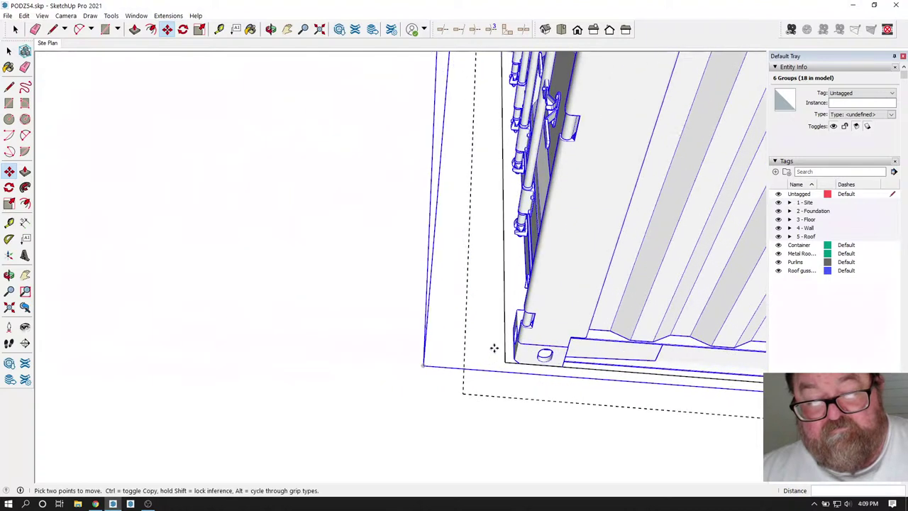
{"action": "scroll", "coordinate": [497, 347], "scroll_direction": "up", "scroll_amount": 3}
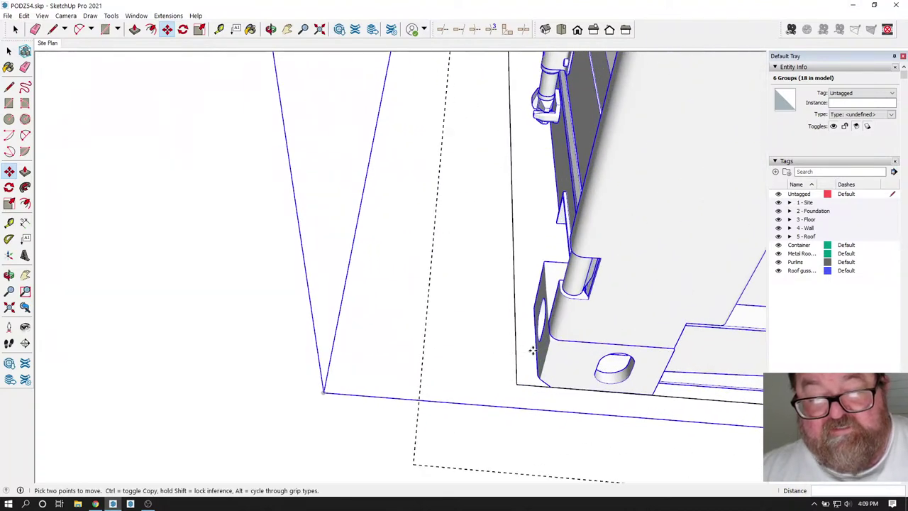
{"action": "left_click", "coordinate": [534, 351]}
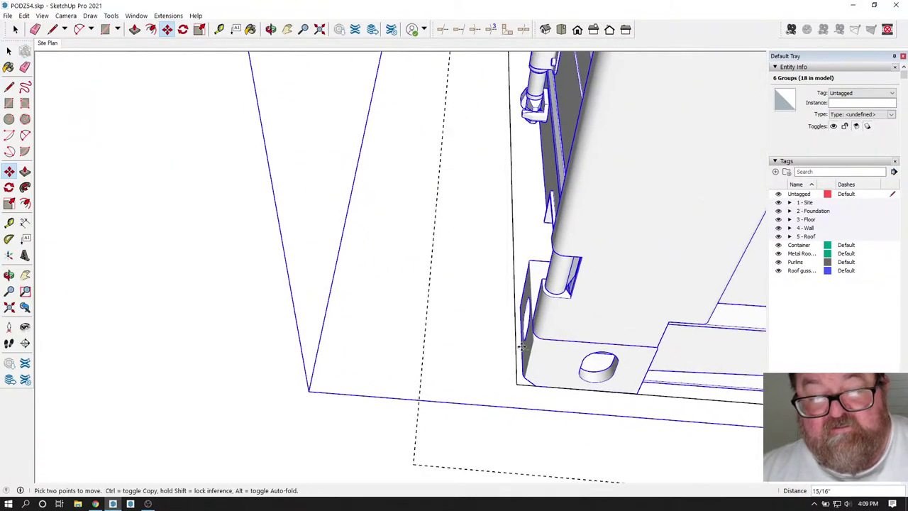
{"action": "scroll", "coordinate": [428, 361], "scroll_direction": "down", "scroll_amount": 6}
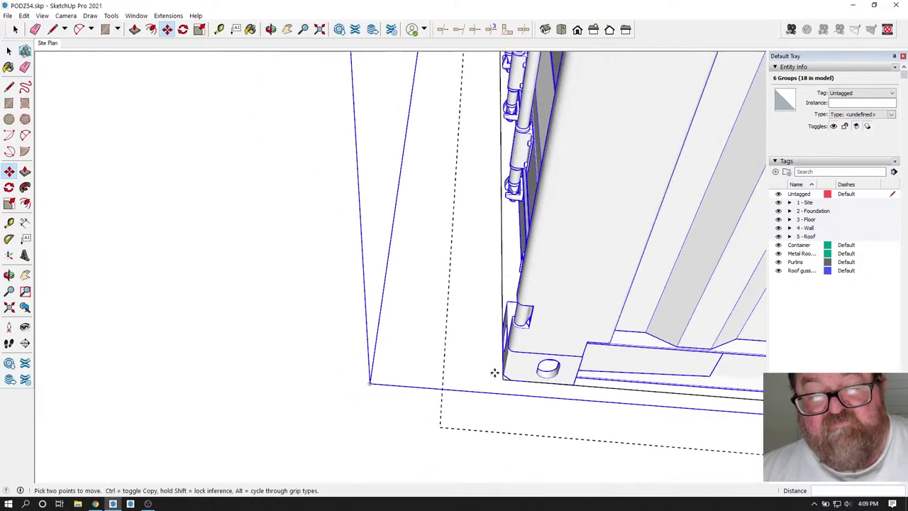
{"action": "scroll", "coordinate": [614, 364], "scroll_direction": "down", "scroll_amount": 9}
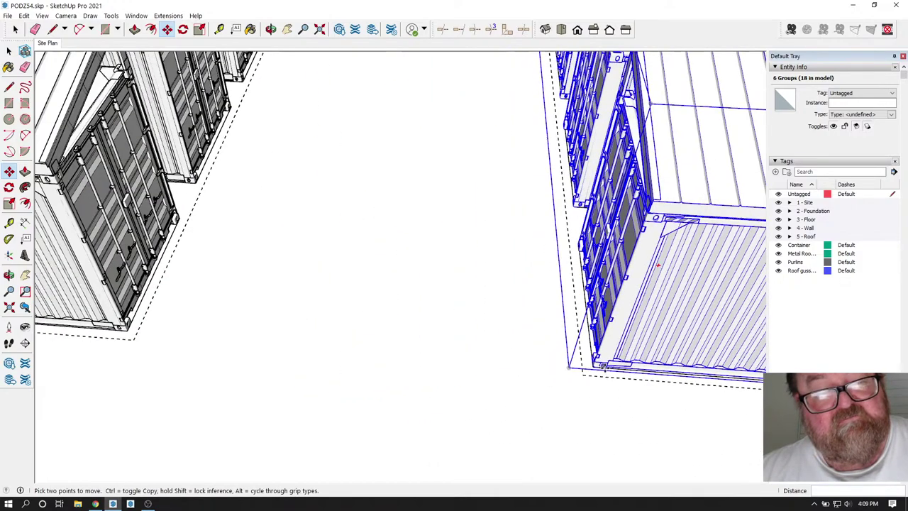
Deselect the six newly copied buildings in the farthest outline row.
{"action": "scroll", "coordinate": [215, 383], "scroll_direction": "down", "scroll_amount": 5}
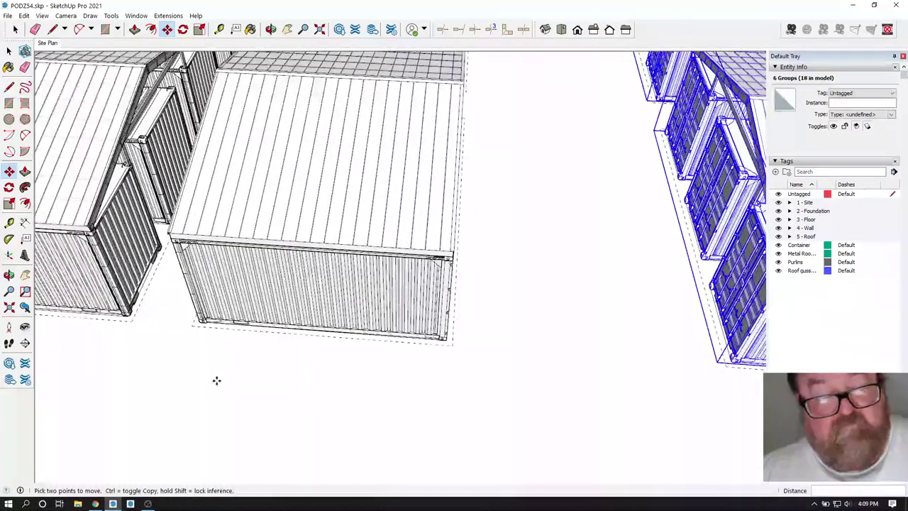
{"action": "scroll", "coordinate": [416, 378], "scroll_direction": "down", "scroll_amount": 2}
{"action": "scroll", "coordinate": [417, 378], "scroll_direction": "down", "scroll_amount": 6}
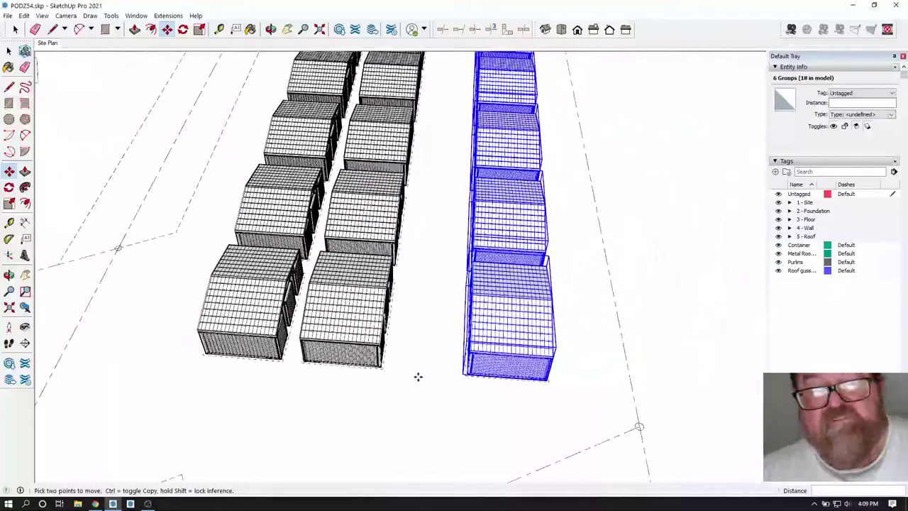
{"action": "left_click", "coordinate": [271, 30]}
{"action": "left_click_drag", "start_coordinate": [454, 220], "coordinate": [730, 175]}
{"action": "left_click_drag", "start_coordinate": [242, 291], "coordinate": [503, 240]}
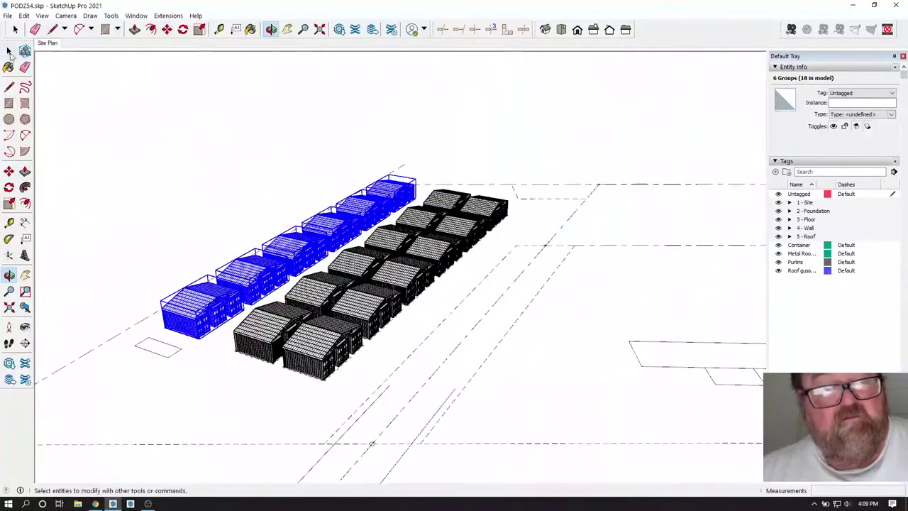
{"action": "left_click", "coordinate": [16, 29]}
{"action": "left_click", "coordinate": [213, 132]}
Examine the three completed rows of container buildings from near ground level, focusing on the door side of the front row.
{"action": "scroll", "coordinate": [287, 376], "scroll_direction": "up", "scroll_amount": 6}
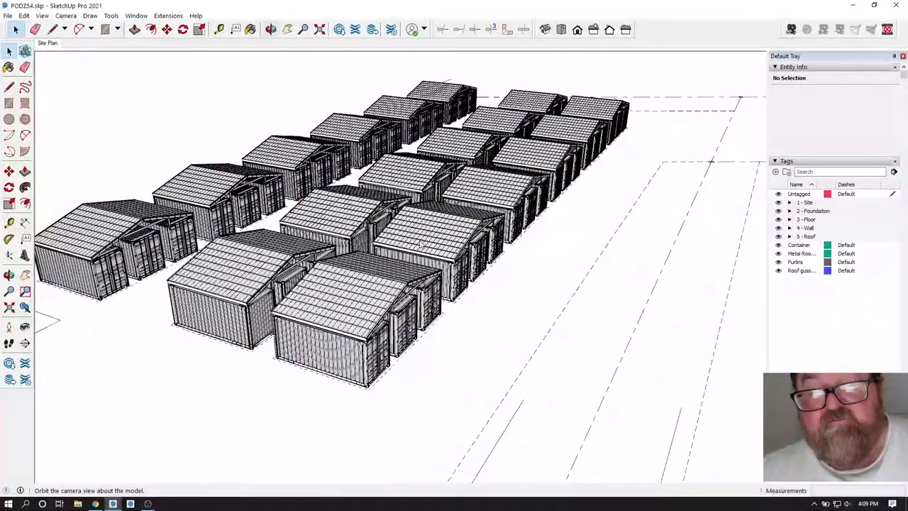
{"action": "middle_click_drag", "start_coordinate": [420, 244], "coordinate": [429, 226]}
{"action": "scroll", "coordinate": [403, 212], "scroll_direction": "up", "scroll_amount": 8}
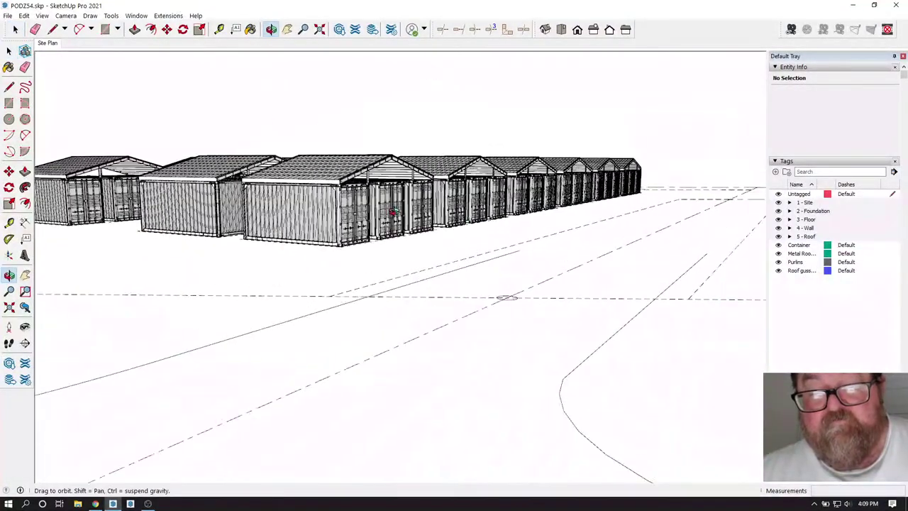
{"action": "scroll", "coordinate": [399, 205], "scroll_direction": "up", "scroll_amount": 5}
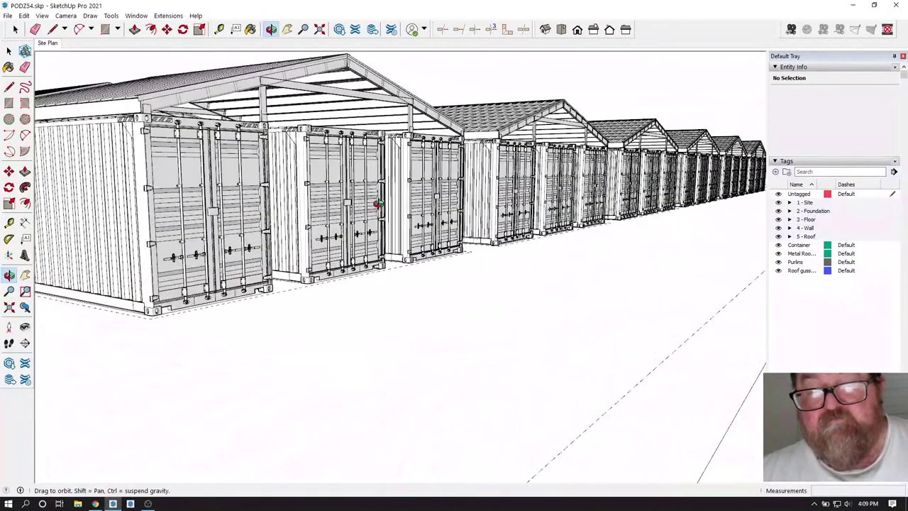
{"action": "middle_click_drag", "start_coordinate": [380, 204], "coordinate": [456, 251]}
{"action": "scroll", "coordinate": [457, 252], "scroll_direction": "up", "scroll_amount": 6}
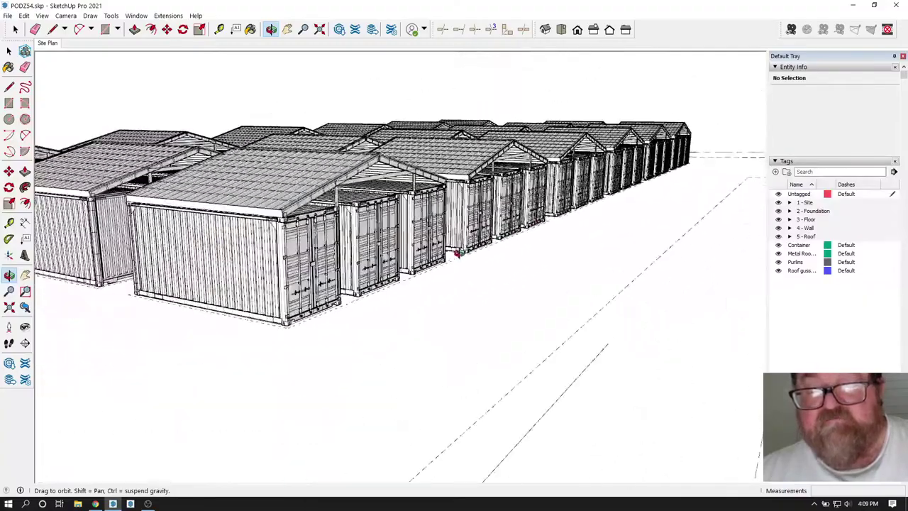
{"action": "scroll", "coordinate": [448, 297], "scroll_direction": "down", "scroll_amount": 3}
{"action": "mouse_move", "coordinate": [448, 297]}
{"action": "middle_mouse_down"}
{"action": "mouse_move", "coordinate": [390, 287]}
{"action": "mouse_move", "coordinate": [432, 276]}
{"action": "mouse_move", "coordinate": [488, 295]}
{"action": "mouse_move", "coordinate": [454, 313]}
{"action": "mouse_move", "coordinate": [552, 278]}
{"action": "mouse_move", "coordinate": [433, 290]}
{"action": "middle_mouse_up"}
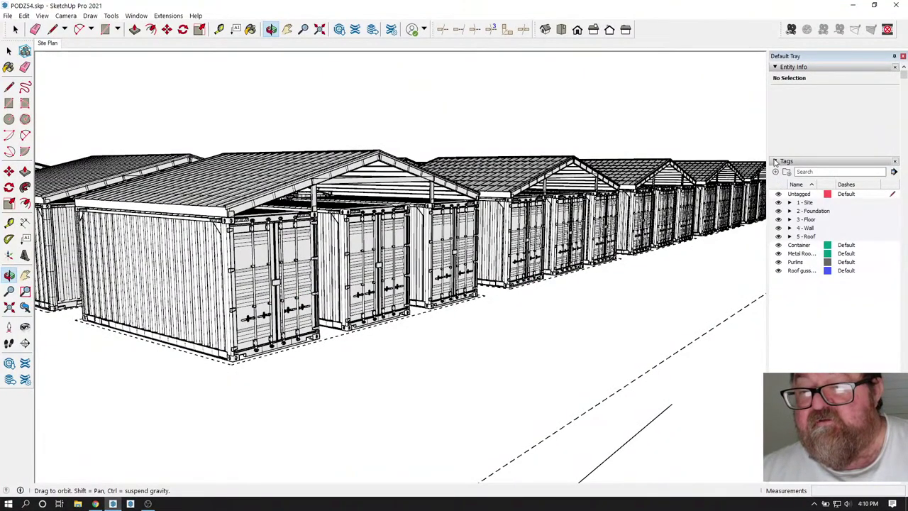
Save the model as a separate copy named PODZ54temp.skp in the Centurion Management folder.
{"action": "left_click", "coordinate": [776, 161]}
{"action": "left_click", "coordinate": [7, 16]}
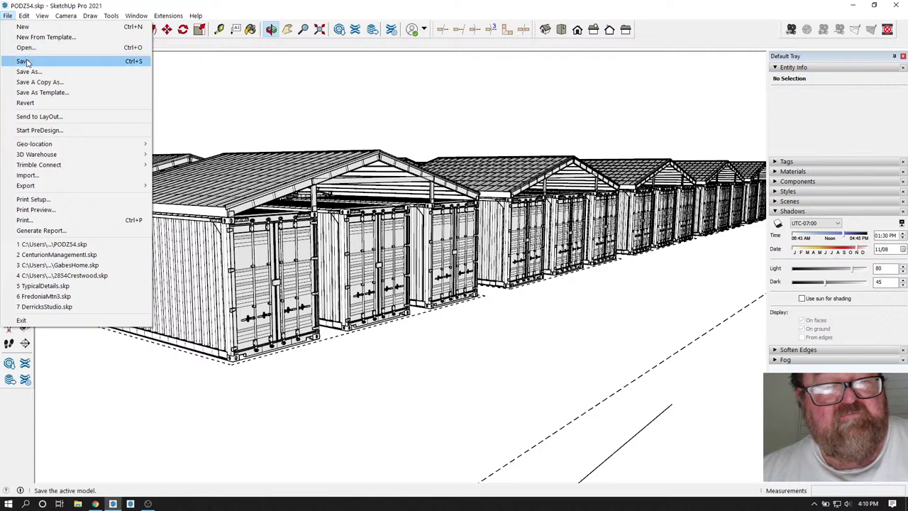
{"action": "left_click", "coordinate": [28, 71]}
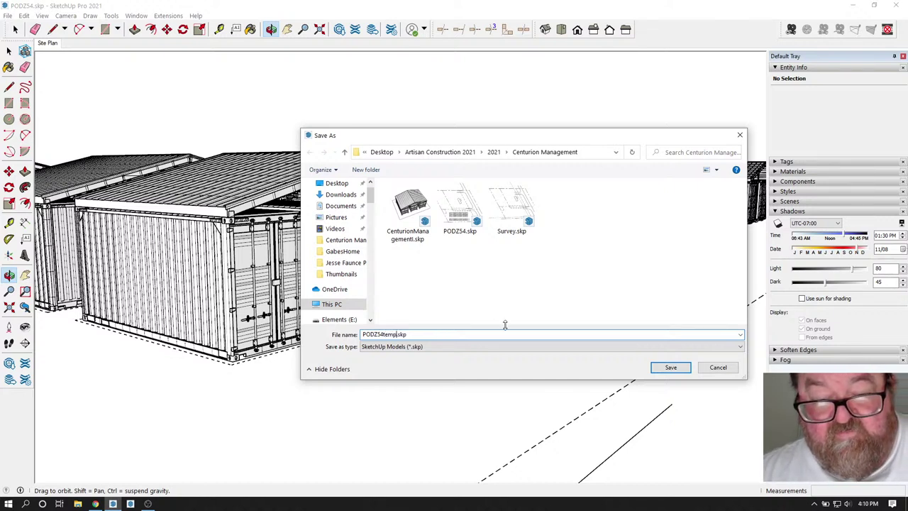
{"action": "left_click", "coordinate": [670, 367]}
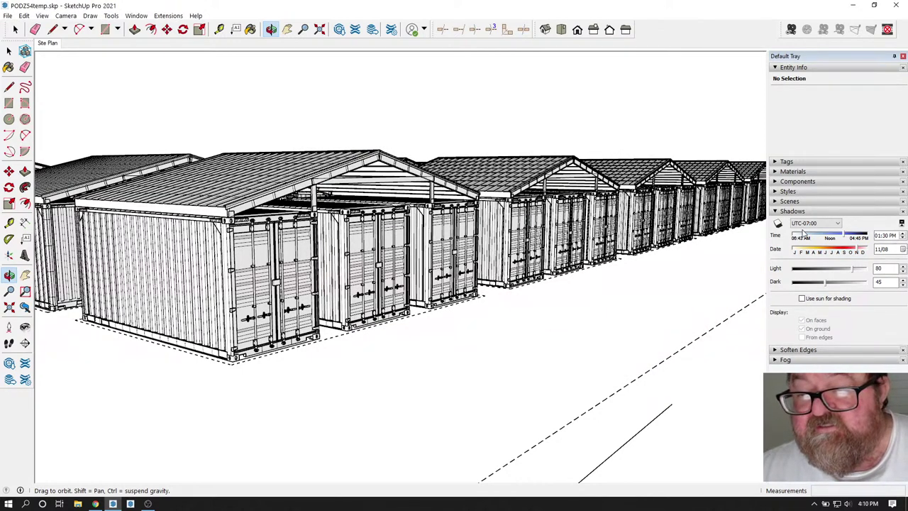
Apply the HiddenLine style from the styles stored in the model.
{"action": "left_click", "coordinate": [783, 191]}
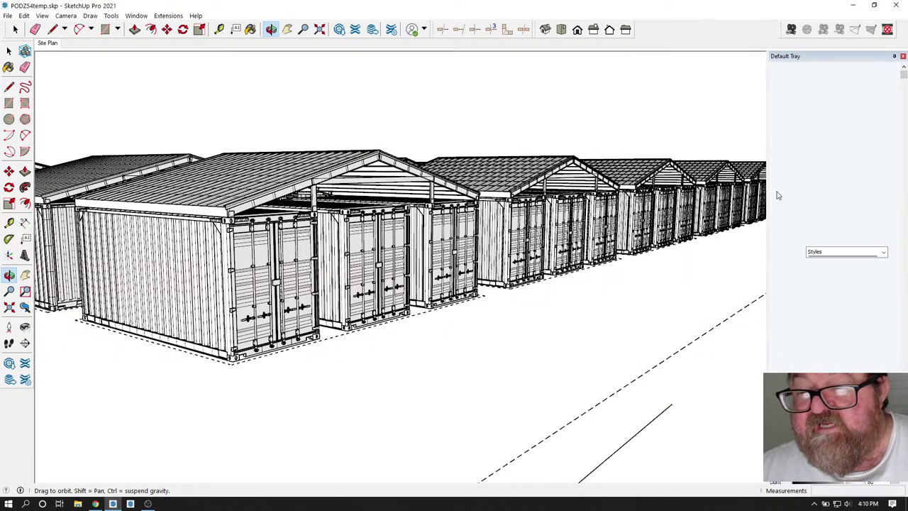
{"action": "left_click", "coordinate": [883, 252]}
{"action": "left_click", "coordinate": [878, 260]}
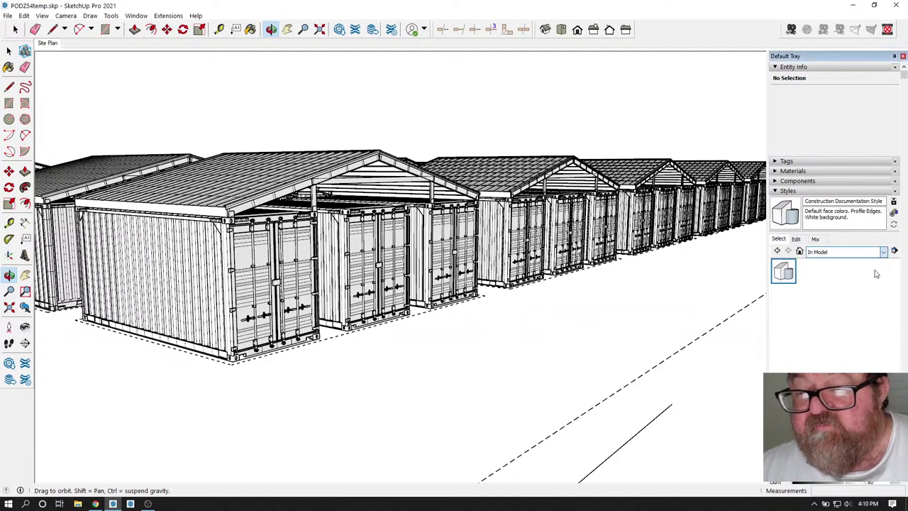
{"action": "left_click", "coordinate": [809, 271]}
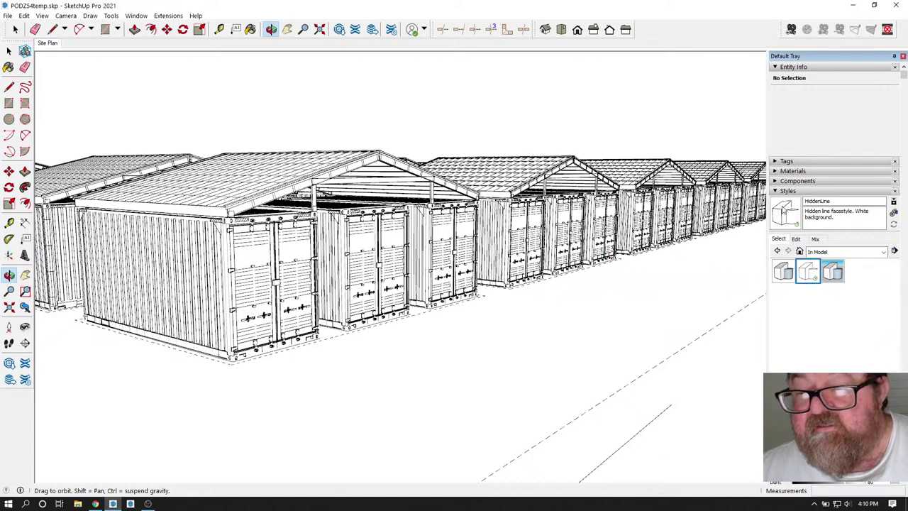
Enable profiles with a width of 1 in the HiddenLine style's edge settings and update the style with the change.
{"action": "left_click", "coordinate": [779, 191]}
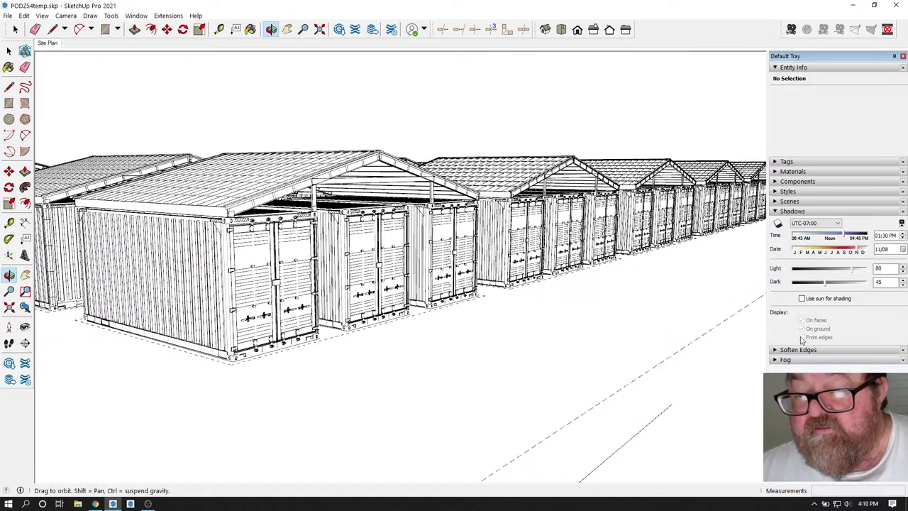
{"action": "left_click", "coordinate": [785, 192]}
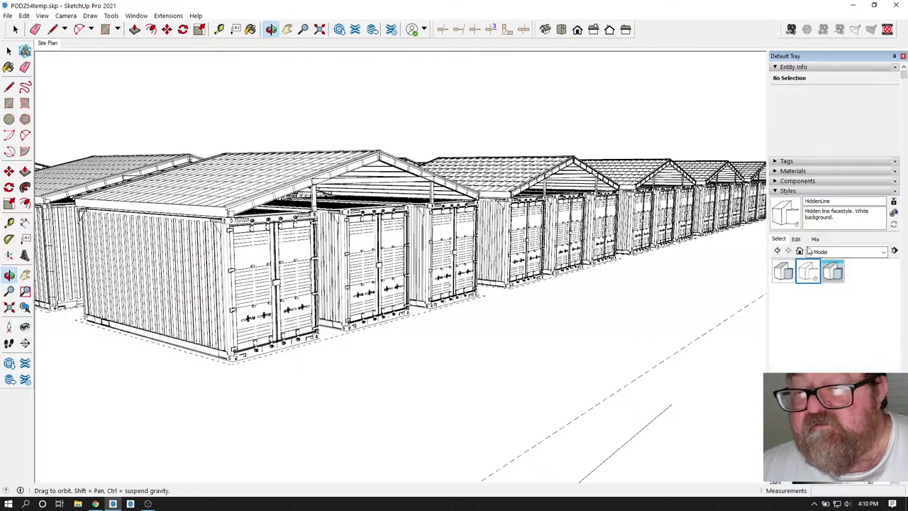
{"action": "left_click", "coordinate": [797, 239]}
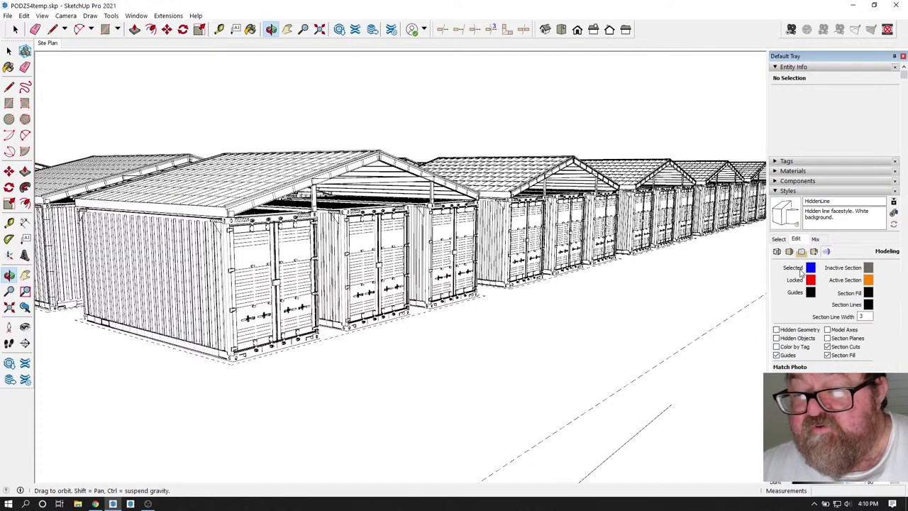
{"action": "left_click", "coordinate": [815, 251]}
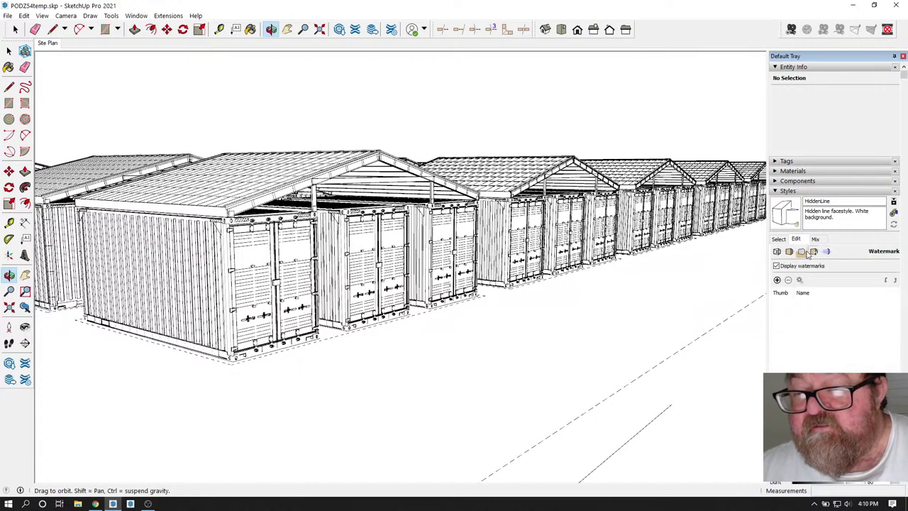
{"action": "left_click", "coordinate": [802, 253]}
{"action": "left_click", "coordinate": [790, 253]}
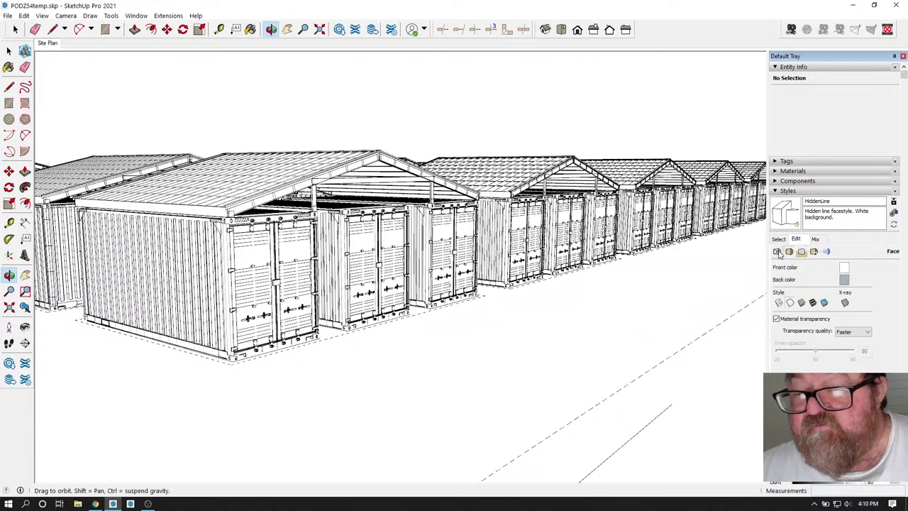
{"action": "left_click", "coordinate": [778, 253]}
{"action": "left_click", "coordinate": [828, 253]}
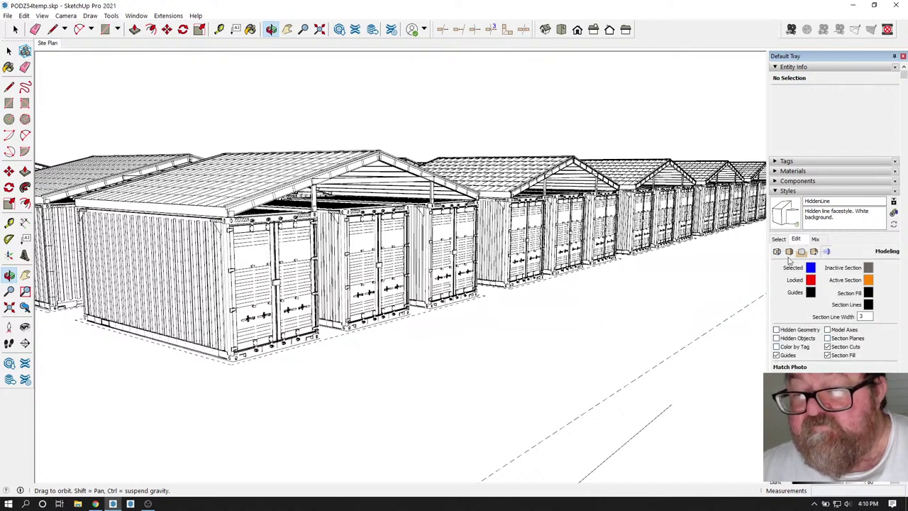
{"action": "left_click", "coordinate": [778, 253]}
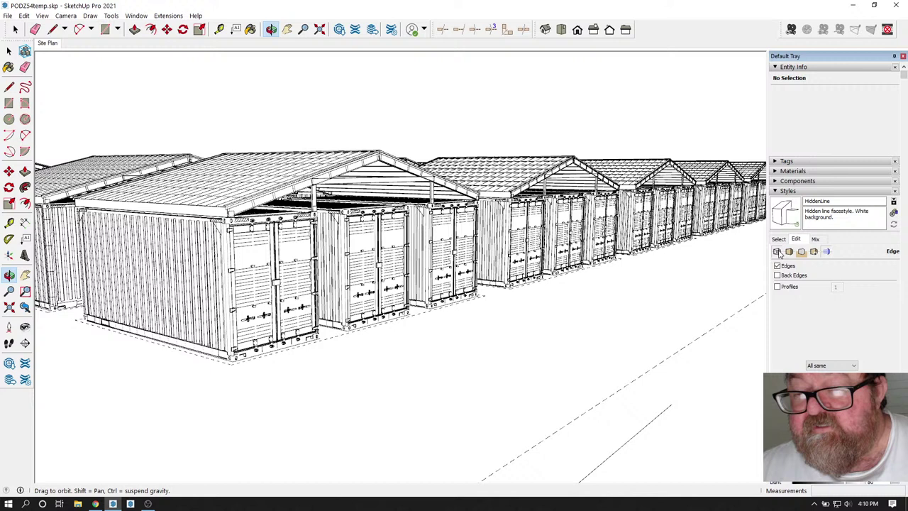
{"action": "left_click", "coordinate": [778, 287]}
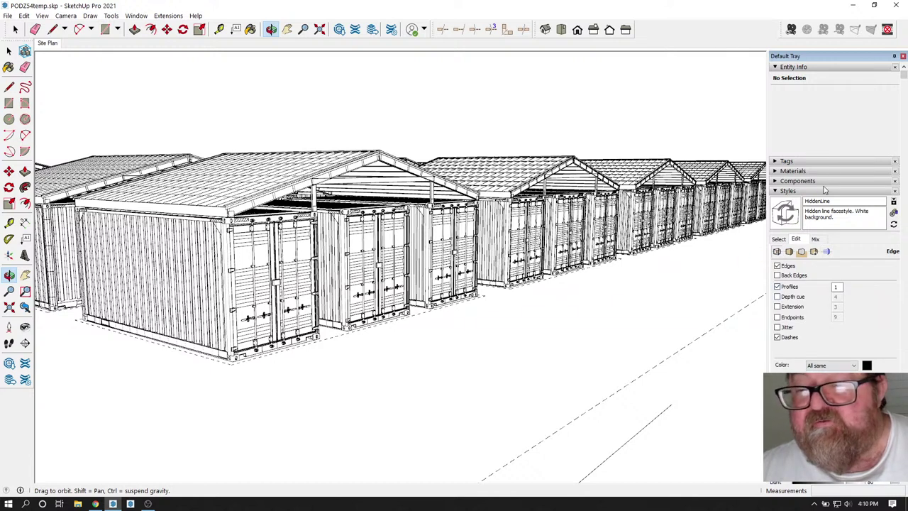
{"action": "left_click", "coordinate": [784, 215]}
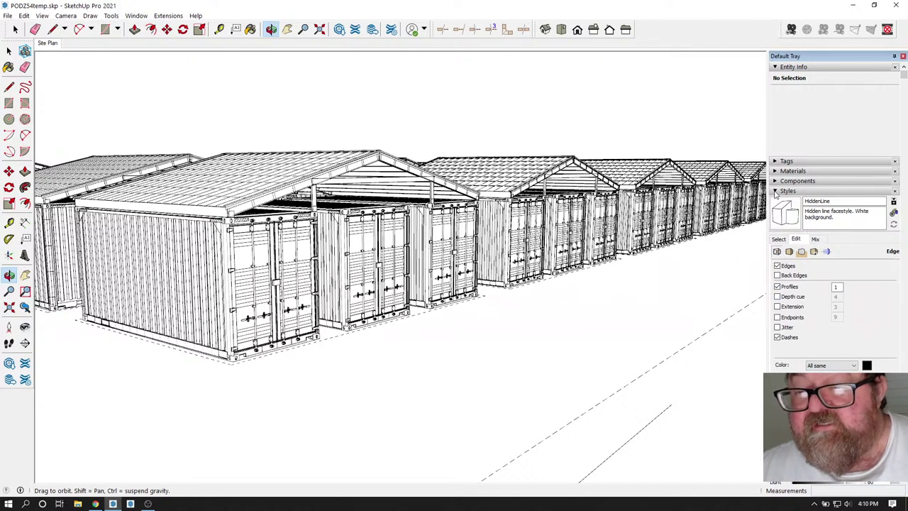
Turn on shadows and set the shadow date to 07/08 and the time to 12:38 PM.
{"action": "left_click", "coordinate": [781, 192]}
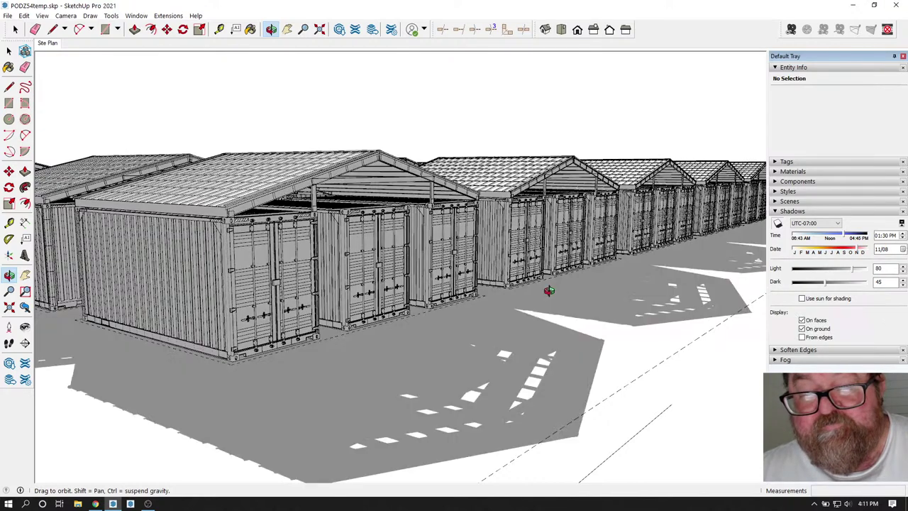
{"action": "left_click_drag", "start_coordinate": [340, 302], "coordinate": [399, 336]}
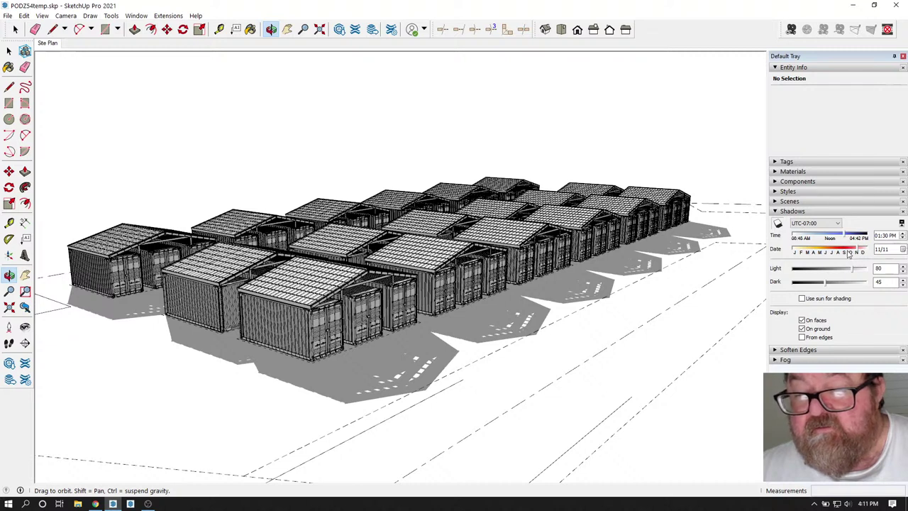
{"action": "left_click_drag", "start_coordinate": [859, 252], "coordinate": [834, 240]}
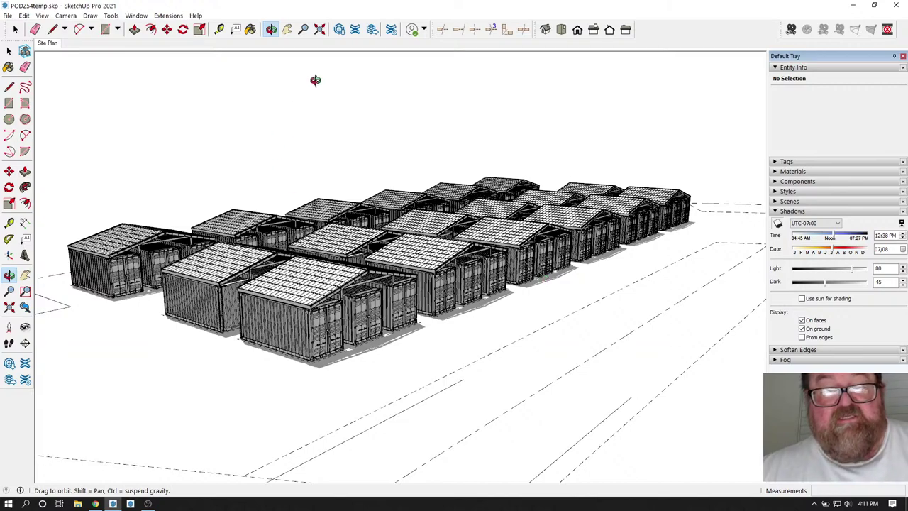
Review the shadows around the building rows and set the shadow time to 04:46 PM.
{"action": "left_click", "coordinate": [272, 30]}
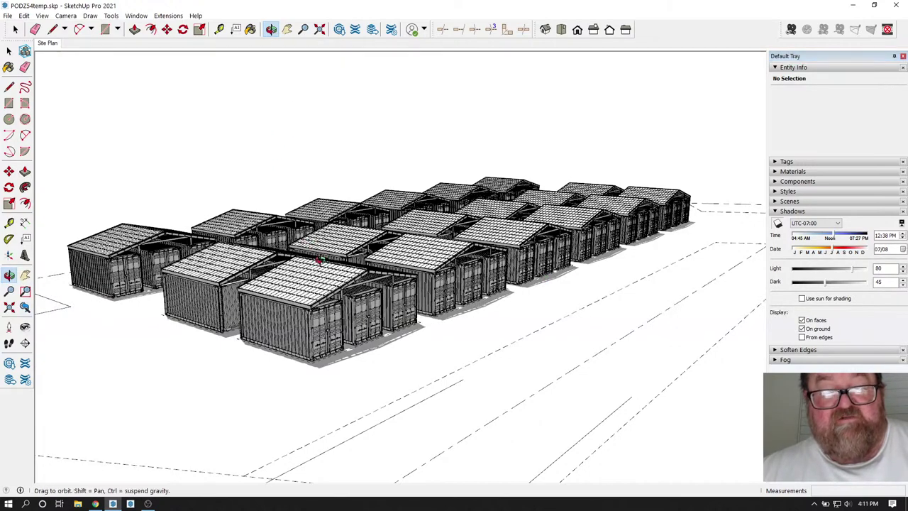
{"action": "mouse_move", "coordinate": [321, 261]}
{"action": "left_mouse_down"}
{"action": "mouse_move", "coordinate": [341, 294]}
{"action": "mouse_move", "coordinate": [386, 305]}
{"action": "mouse_move", "coordinate": [496, 300]}
{"action": "left_mouse_up"}
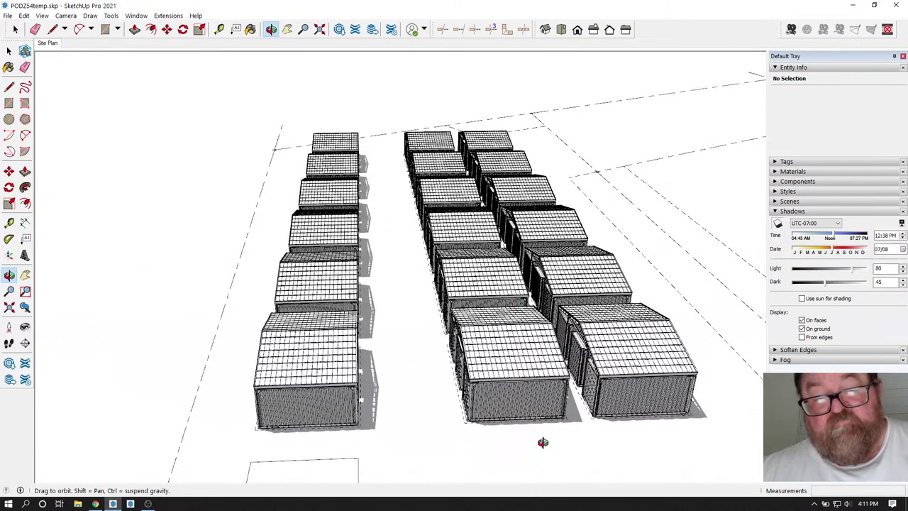
{"action": "mouse_move", "coordinate": [592, 364]}
{"action": "left_mouse_down"}
{"action": "mouse_move", "coordinate": [365, 351]}
{"action": "mouse_move", "coordinate": [470, 405]}
{"action": "mouse_move", "coordinate": [502, 404]}
{"action": "mouse_move", "coordinate": [596, 369]}
{"action": "left_mouse_up"}
{"action": "scroll", "coordinate": [376, 361], "scroll_direction": "up", "scroll_amount": 2}
{"action": "scroll", "coordinate": [346, 352], "scroll_direction": "down", "scroll_amount": 1}
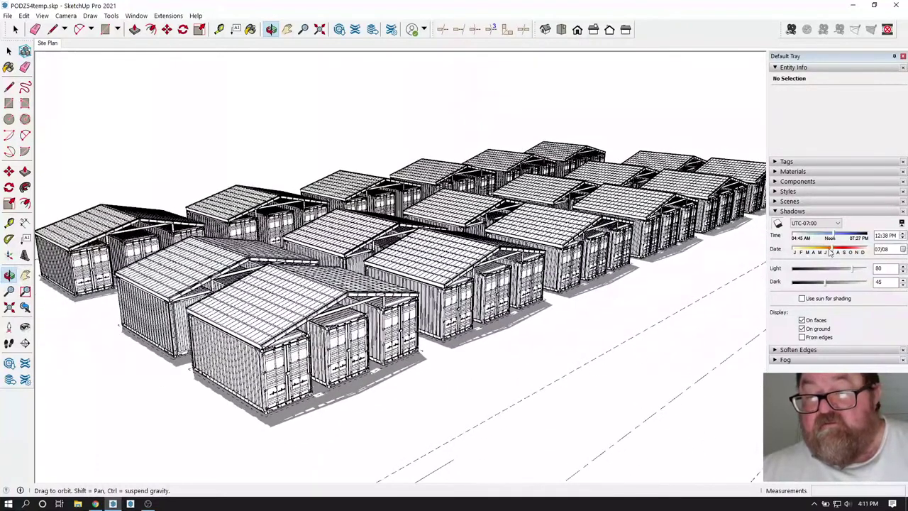
{"action": "left_click", "coordinate": [836, 241]}
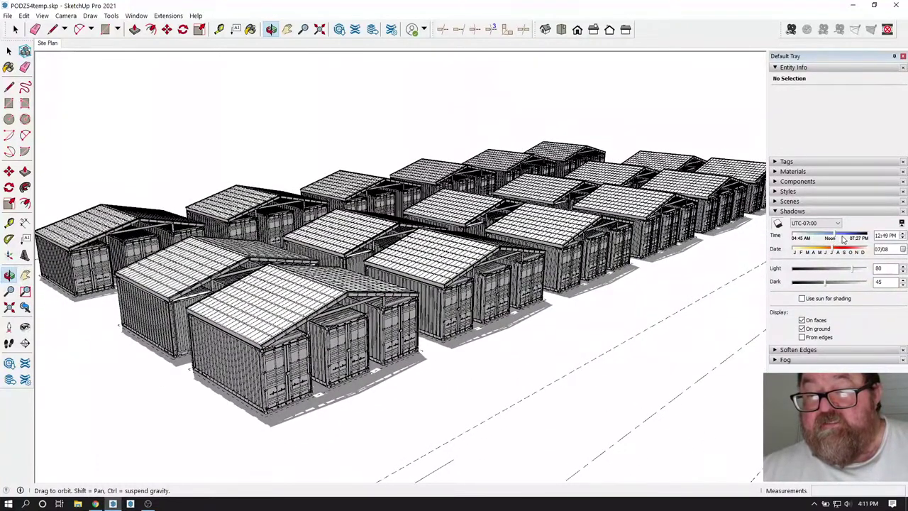
{"action": "left_click_drag", "start_coordinate": [854, 242], "coordinate": [856, 243]}
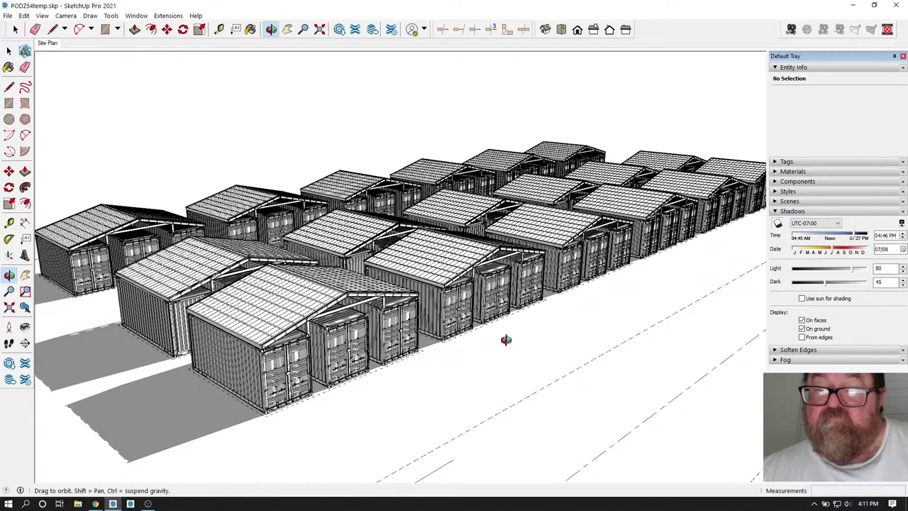
{"action": "left_click_drag", "start_coordinate": [562, 343], "coordinate": [344, 362]}
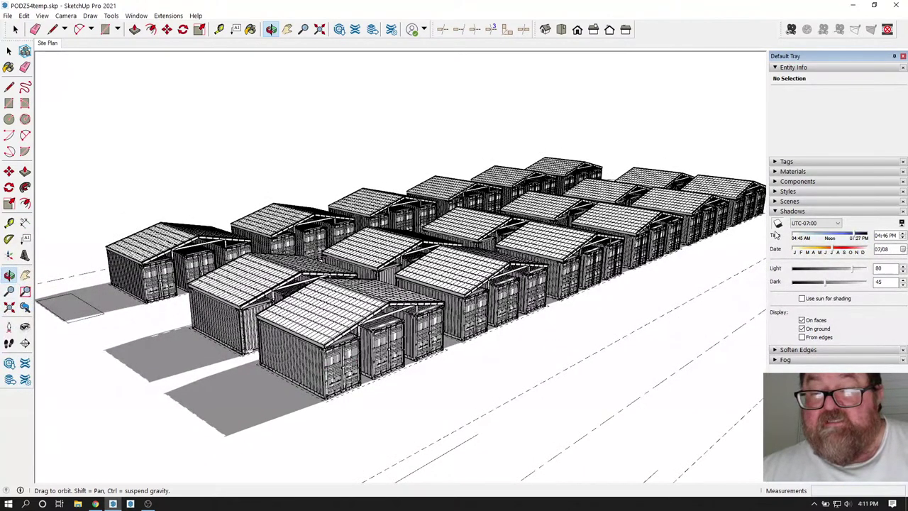
Turn off the shadows and view the building rows from near ground level.
{"action": "left_click", "coordinate": [778, 223]}
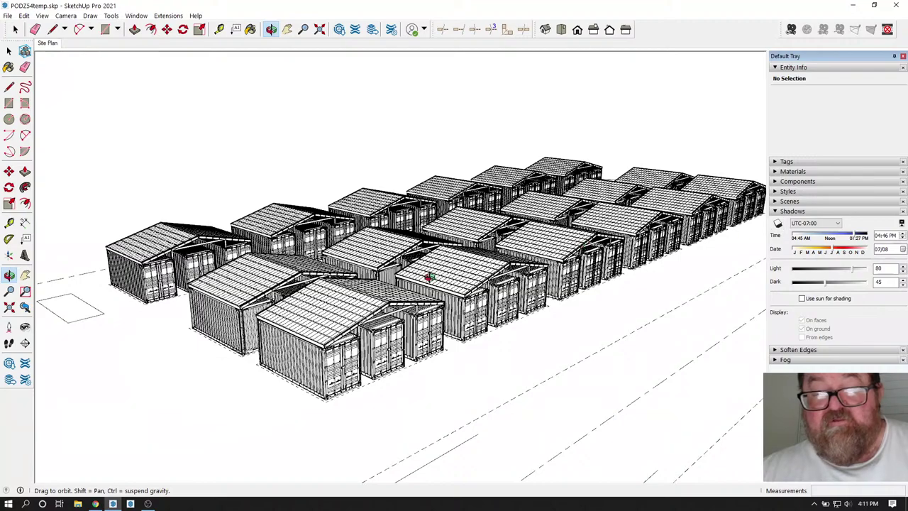
{"action": "left_click_drag", "start_coordinate": [445, 317], "coordinate": [505, 268]}
{"action": "scroll", "coordinate": [506, 267], "scroll_direction": "up", "scroll_amount": 10}
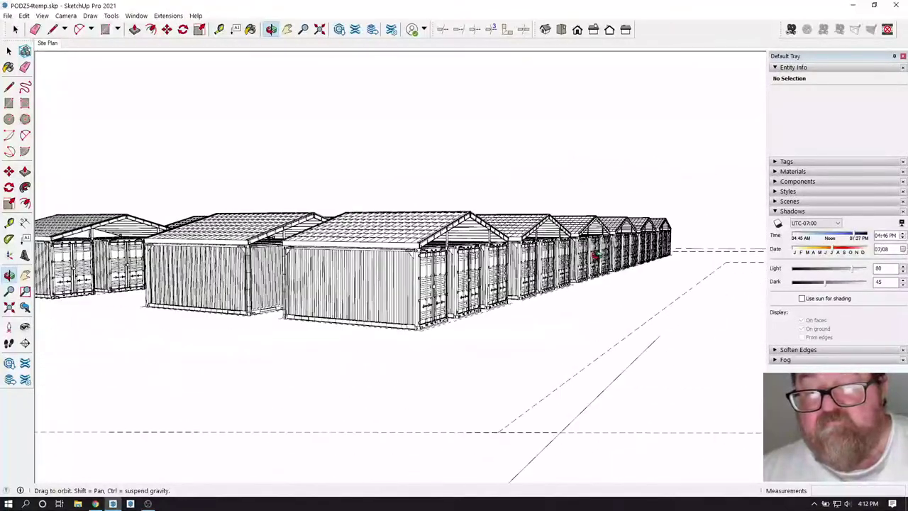
{"action": "scroll", "coordinate": [599, 254], "scroll_direction": "down", "scroll_amount": 8}
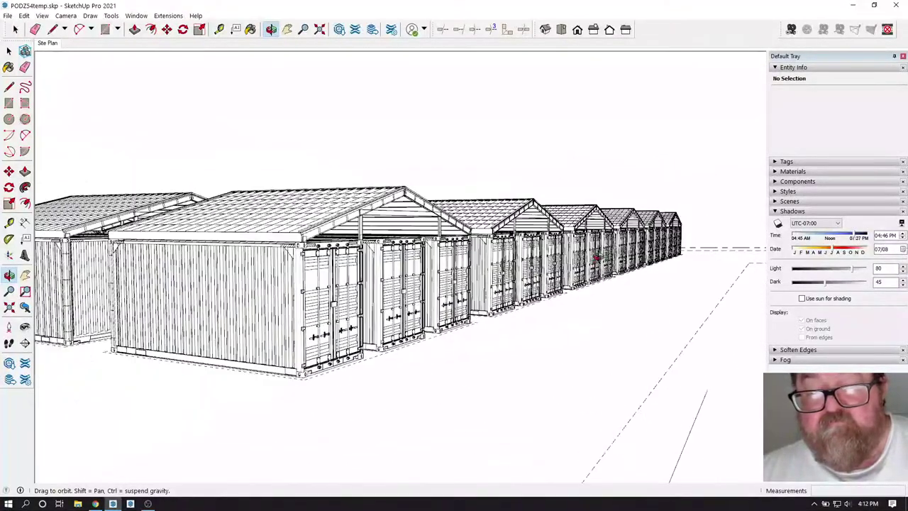
Hide the 5 - Roof tag folder and the Purlins tag.
{"action": "scroll", "coordinate": [574, 256], "scroll_direction": "up", "scroll_amount": 6}
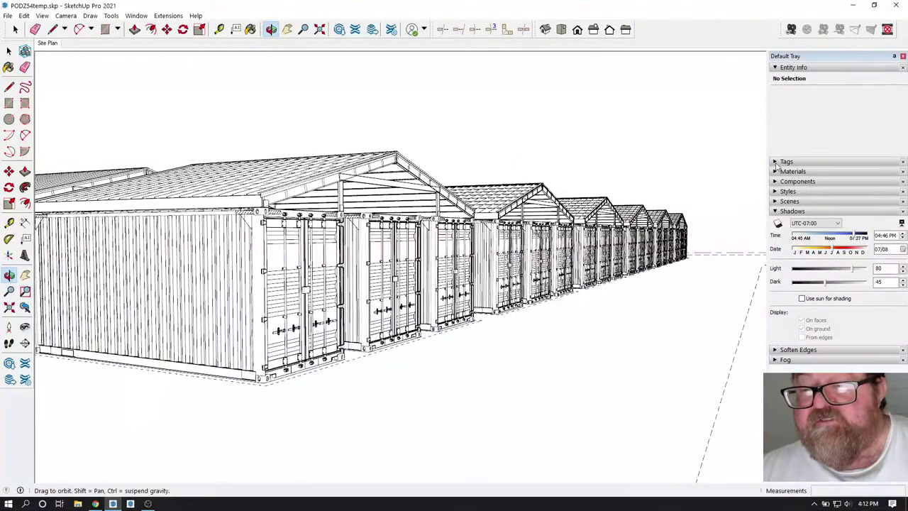
{"action": "left_click", "coordinate": [777, 164]}
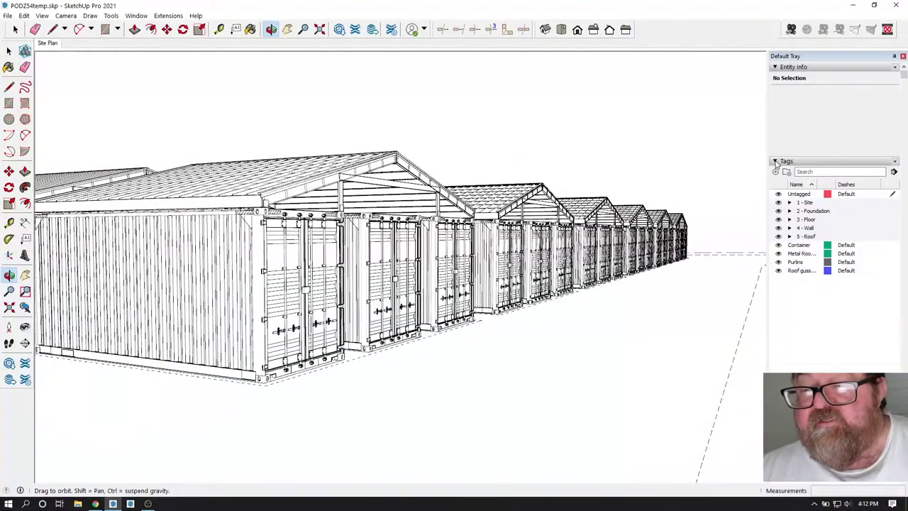
{"action": "left_click", "coordinate": [802, 237]}
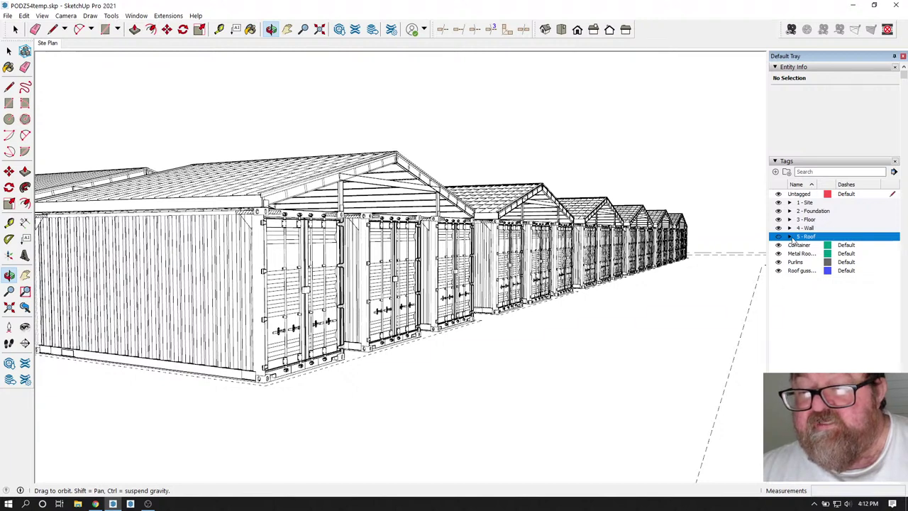
{"action": "left_click", "coordinate": [784, 262]}
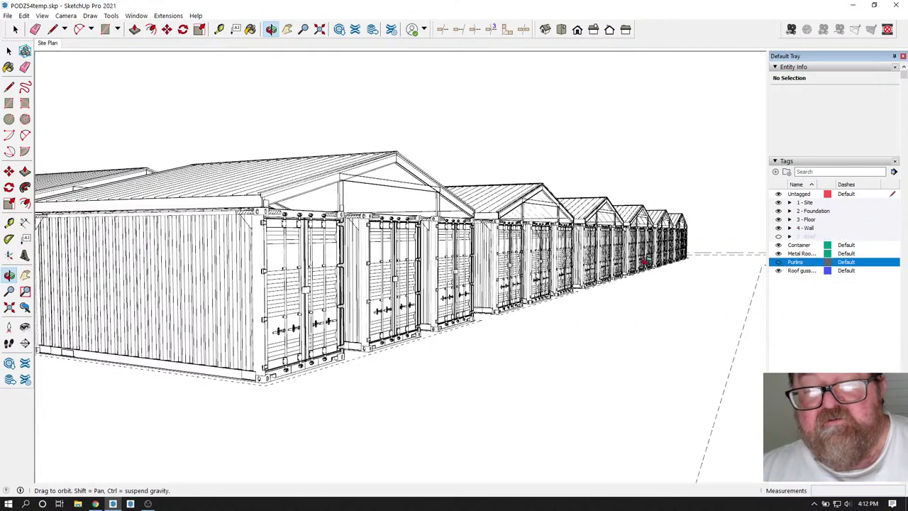
Examine the building rows without the hidden roof parts from several angles, and check the live chat in YouTube Studio in between.
{"action": "left_click_drag", "start_coordinate": [560, 246], "coordinate": [622, 274]}
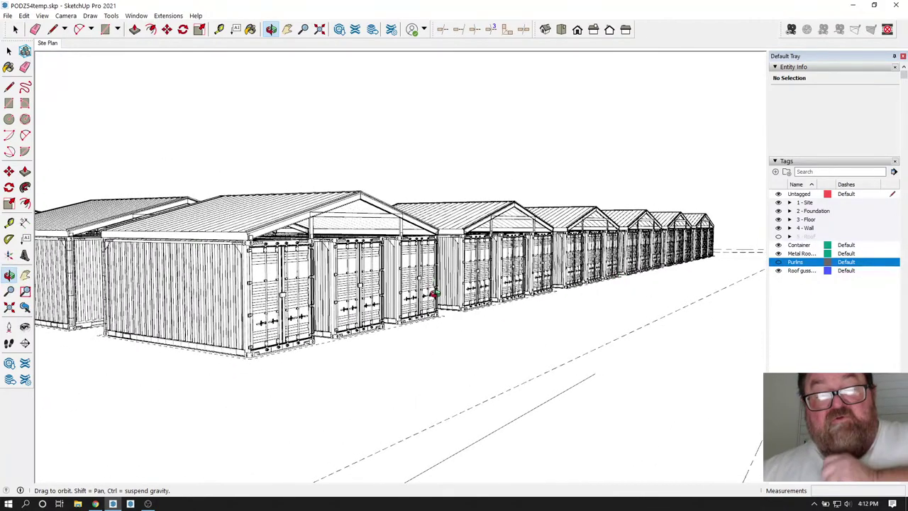
{"action": "mouse_move", "coordinate": [435, 293]}
{"action": "left_mouse_down"}
{"action": "mouse_move", "coordinate": [447, 310]}
{"action": "mouse_move", "coordinate": [440, 289]}
{"action": "left_mouse_up"}
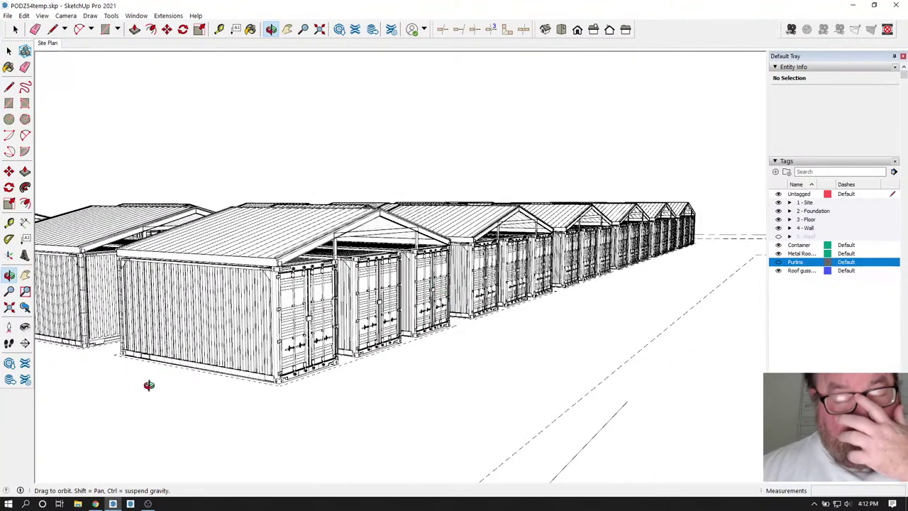
{"action": "left_click", "coordinate": [95, 504]}
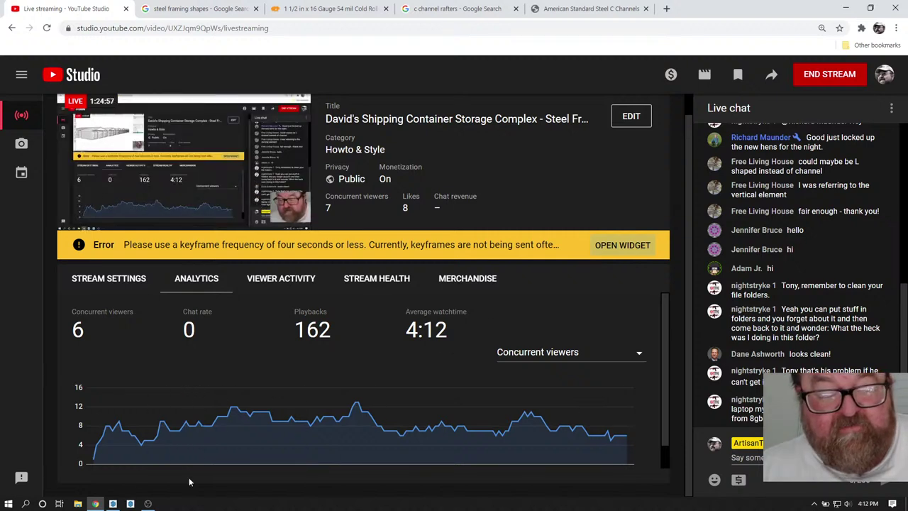
{"action": "left_click", "coordinate": [113, 504]}
{"action": "left_click_drag", "start_coordinate": [308, 338], "coordinate": [370, 352]}
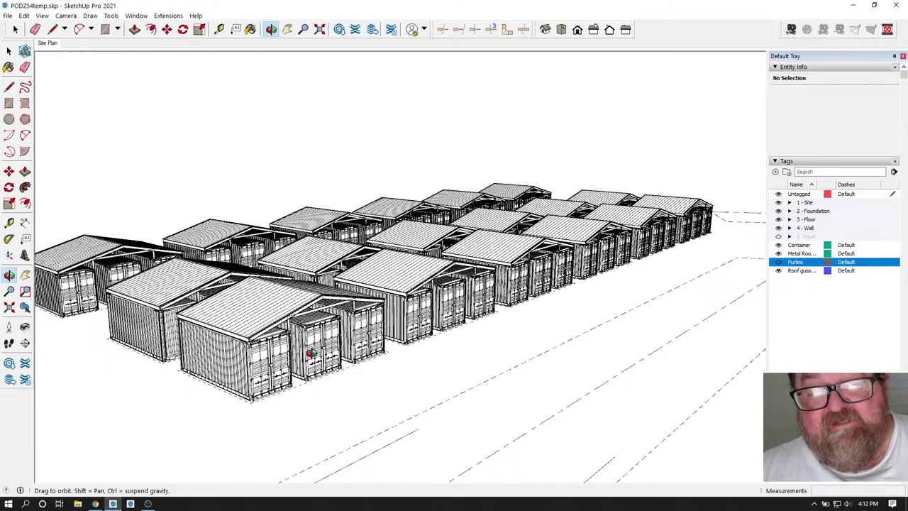
{"action": "mouse_move", "coordinate": [318, 345]}
{"action": "left_mouse_down"}
{"action": "mouse_move", "coordinate": [320, 334]}
{"action": "mouse_move", "coordinate": [306, 335]}
{"action": "mouse_move", "coordinate": [328, 358]}
{"action": "left_mouse_up"}
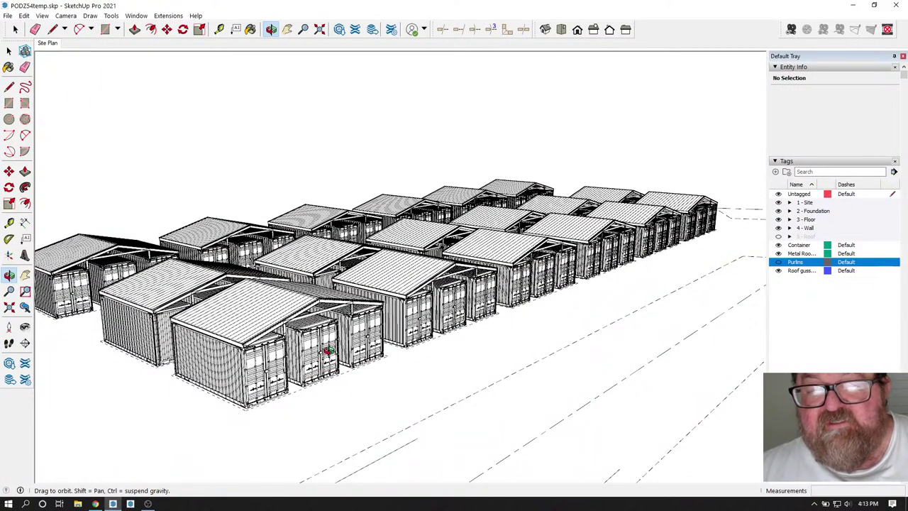
{"action": "left_click_drag", "start_coordinate": [240, 361], "coordinate": [346, 335]}
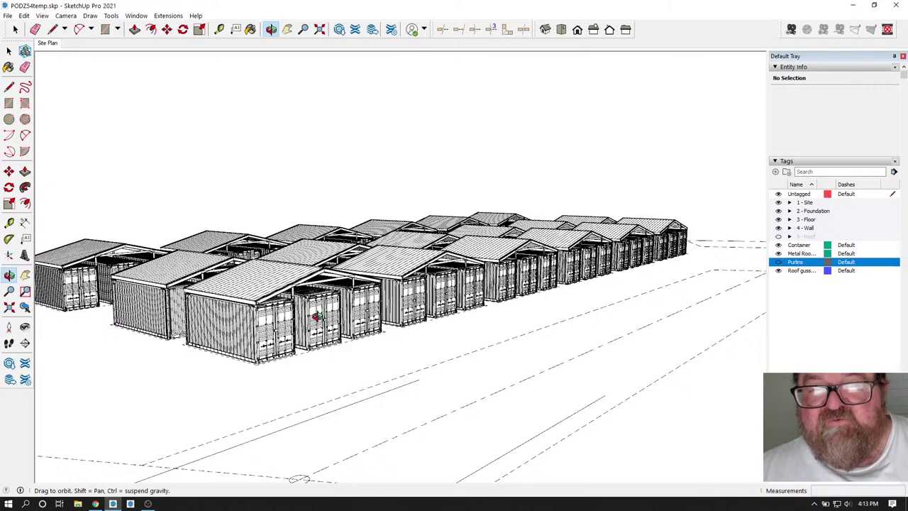
{"action": "left_click_drag", "start_coordinate": [320, 313], "coordinate": [346, 358]}
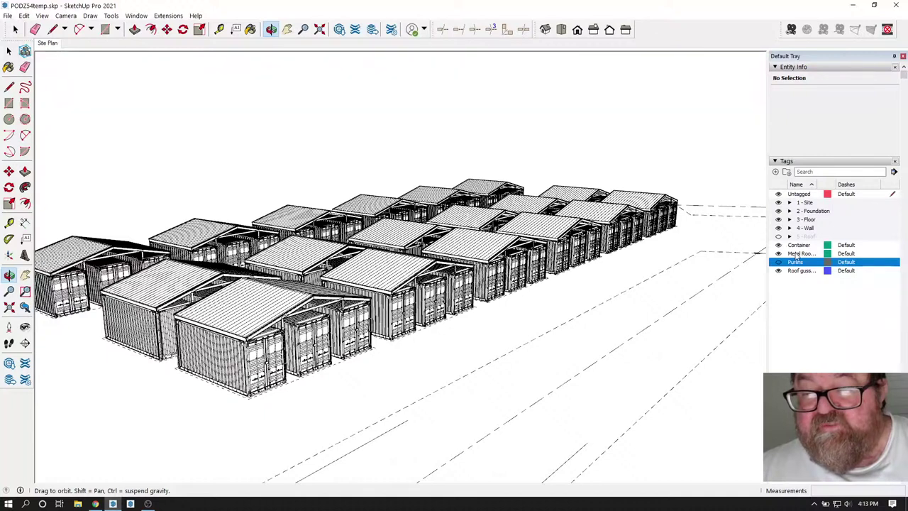
Turn on the shadows and set the shadow time to 12:26 PM.
{"action": "left_click", "coordinate": [777, 163]}
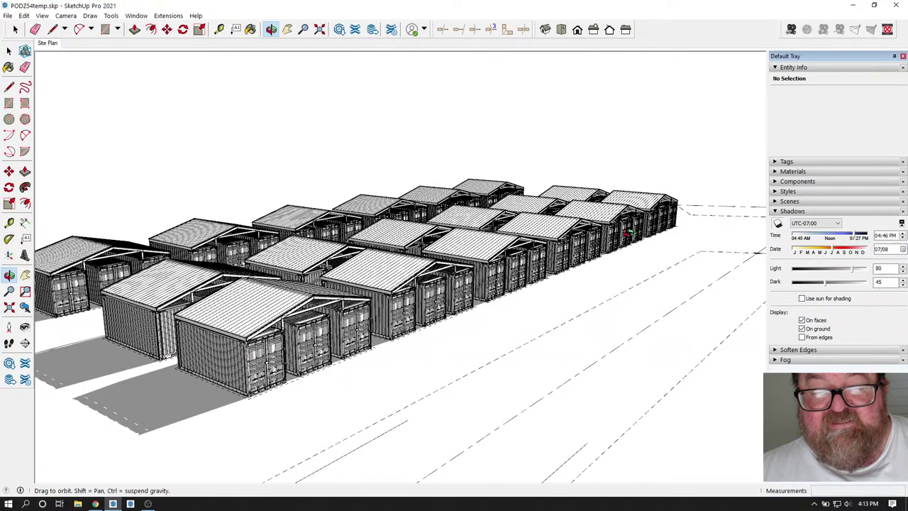
{"action": "left_click_drag", "start_coordinate": [383, 290], "coordinate": [466, 318]}
{"action": "left_click", "coordinate": [843, 248]}
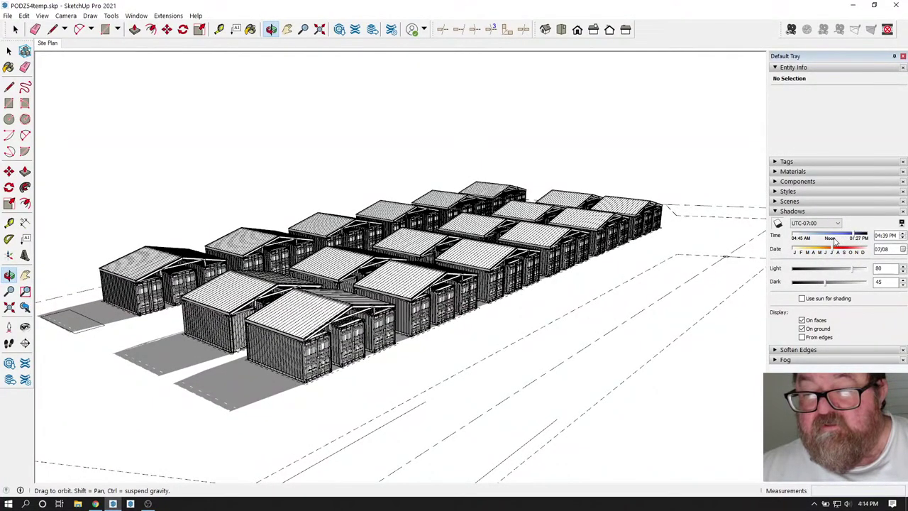
{"action": "mouse_move", "coordinate": [836, 242]}
{"action": "left_mouse_down"}
{"action": "mouse_move", "coordinate": [849, 240]}
{"action": "mouse_move", "coordinate": [833, 239]}
{"action": "left_mouse_up"}
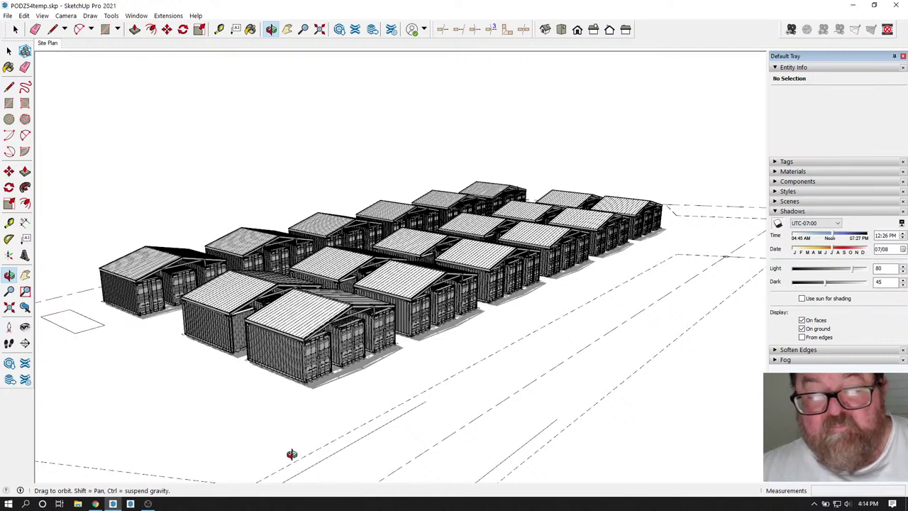
Check the live chat in YouTube Studio, return to the SketchUp model and view the shaded building rows from other angles.
{"action": "left_click", "coordinate": [95, 505]}
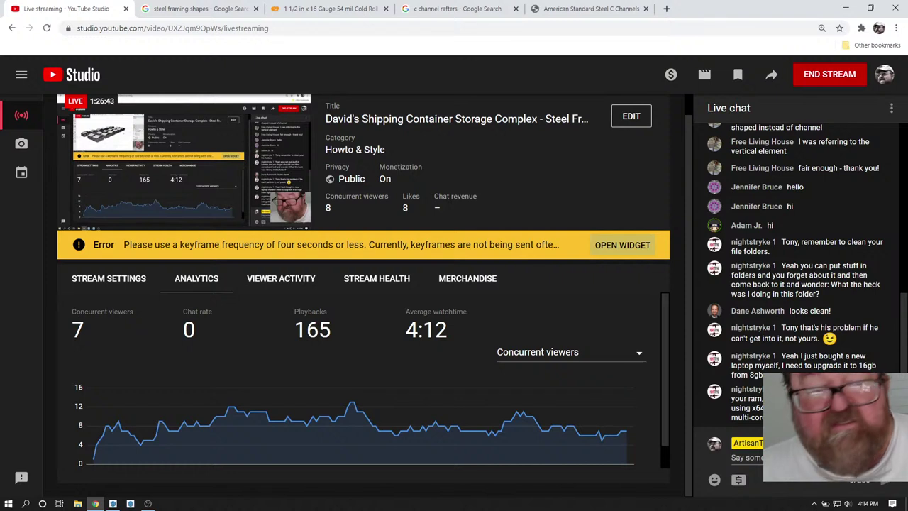
{"action": "left_click", "coordinate": [112, 504]}
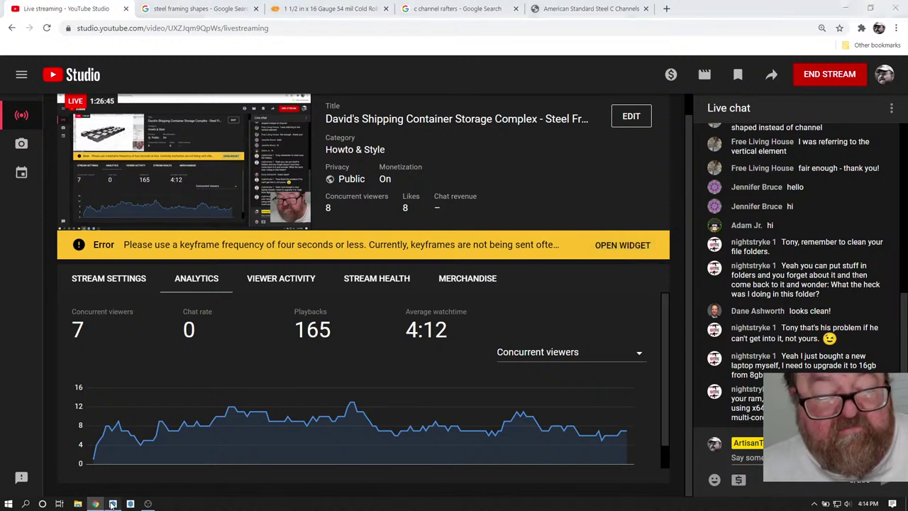
{"action": "mouse_move", "coordinate": [394, 327]}
{"action": "left_mouse_down"}
{"action": "mouse_move", "coordinate": [399, 347]}
{"action": "mouse_move", "coordinate": [354, 343]}
{"action": "left_mouse_up"}
{"action": "scroll", "coordinate": [399, 347], "scroll_direction": "up", "scroll_amount": 2}
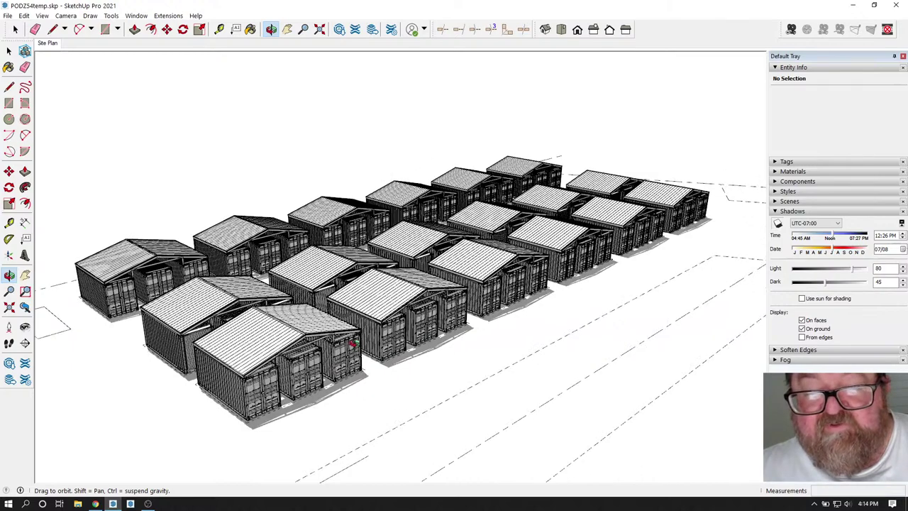
{"action": "left_click", "coordinate": [114, 503]}
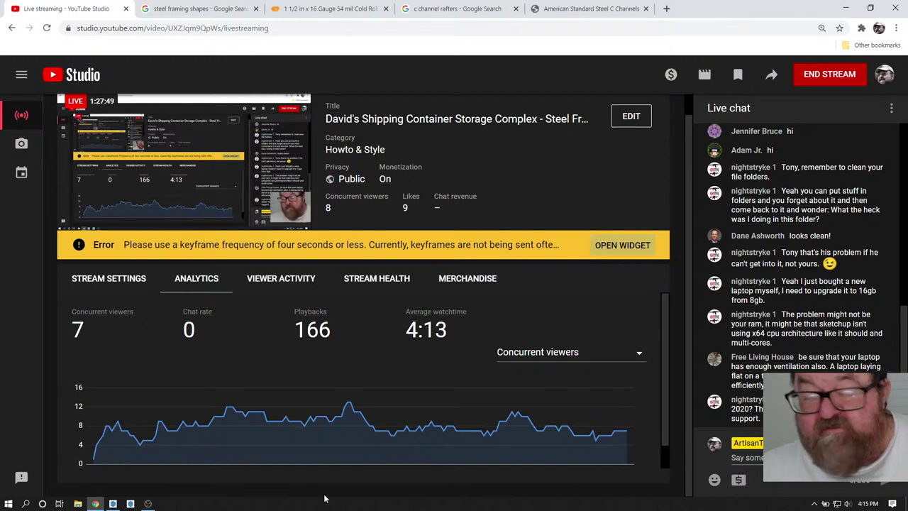
{"action": "mouse_move", "coordinate": [108, 506]}
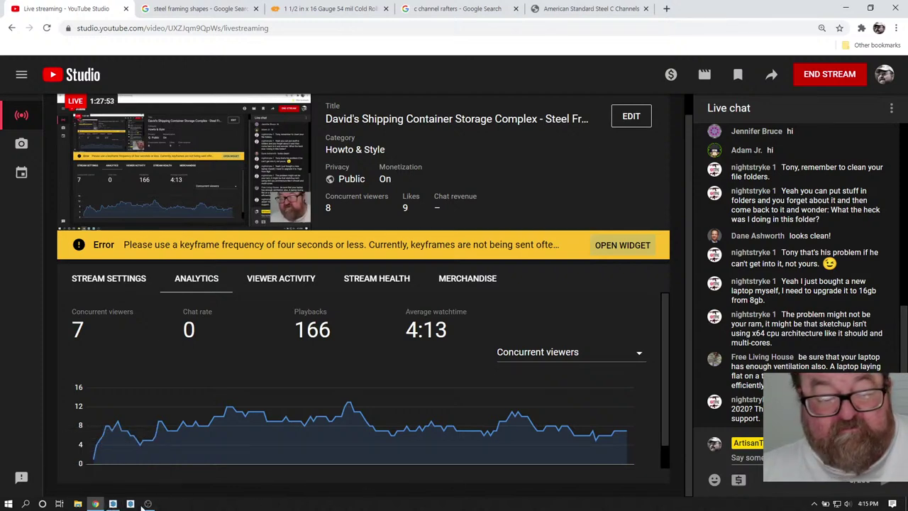
{"action": "left_click", "coordinate": [113, 504]}
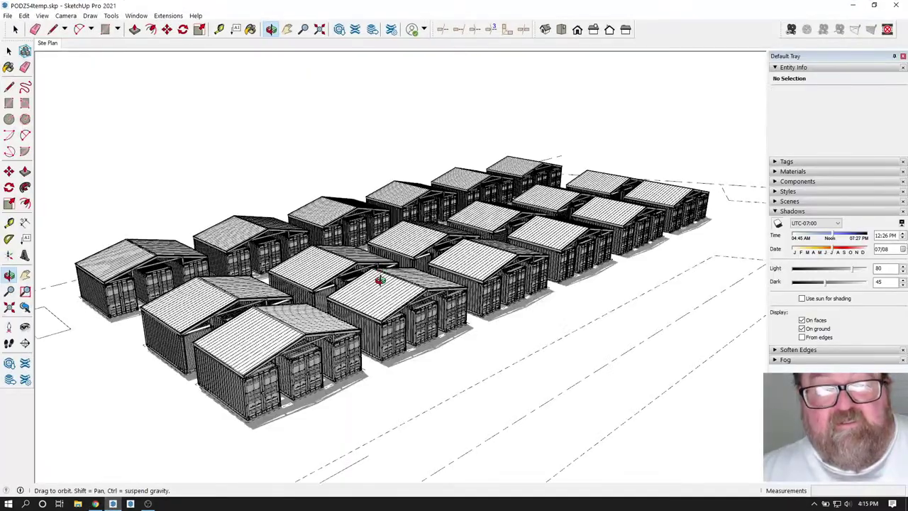
{"action": "left_click_drag", "start_coordinate": [381, 280], "coordinate": [255, 283]}
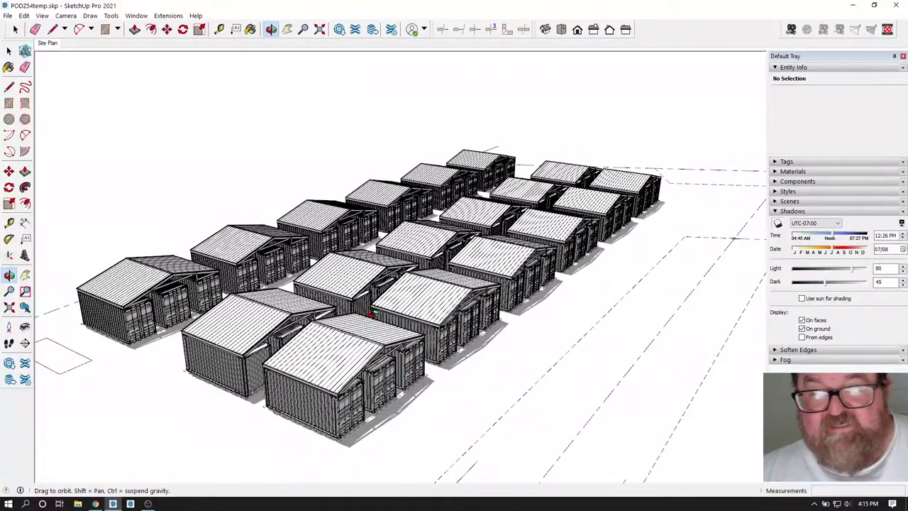
{"action": "left_click_drag", "start_coordinate": [371, 315], "coordinate": [695, 265]}
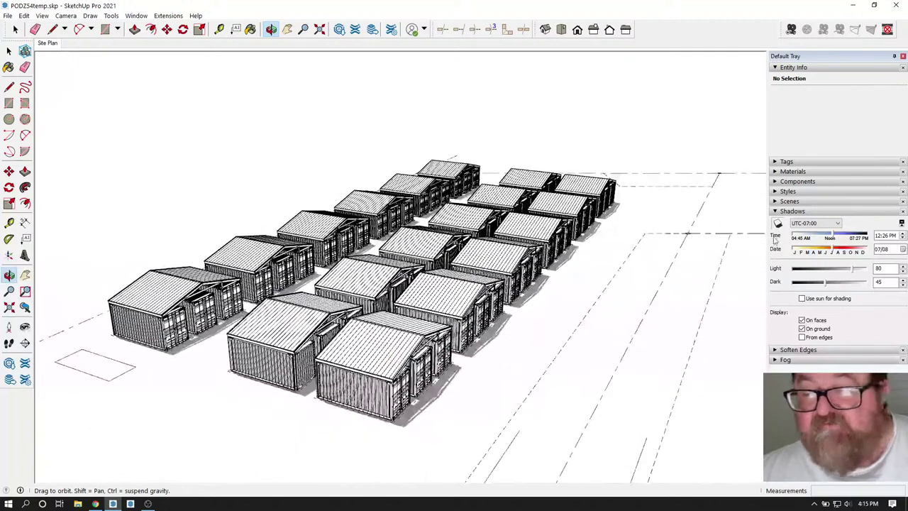
Inspect the upper corner of the nearest container and its roof edge up close.
{"action": "left_click", "coordinate": [778, 225]}
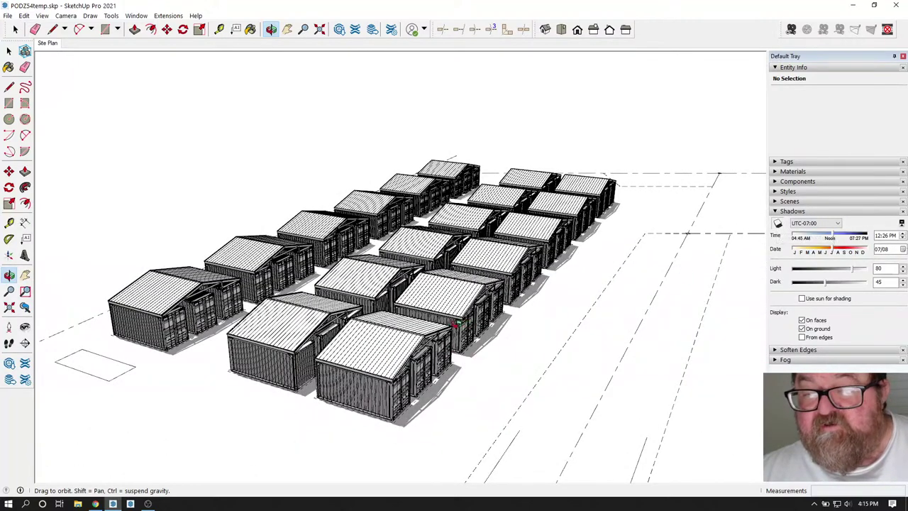
{"action": "left_click_drag", "start_coordinate": [398, 396], "coordinate": [330, 412]}
{"action": "scroll", "coordinate": [304, 405], "scroll_direction": "up", "scroll_amount": 5}
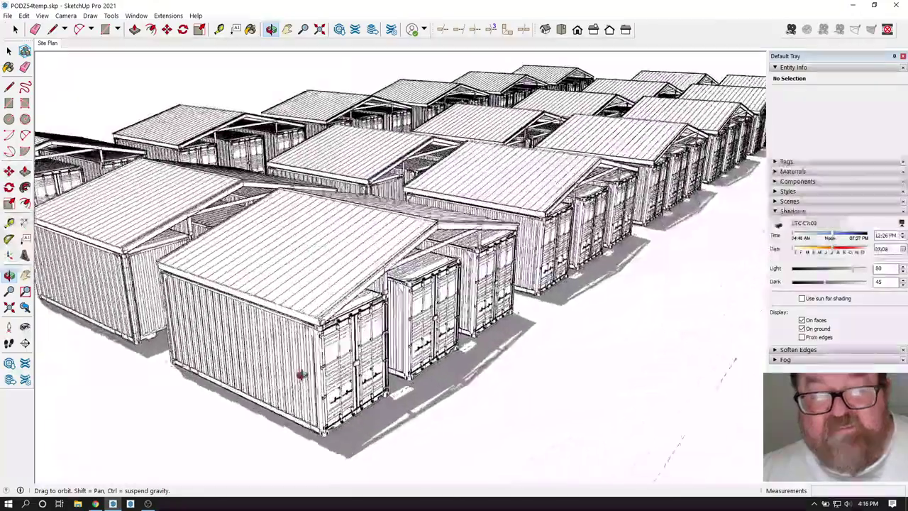
{"action": "scroll", "coordinate": [301, 374], "scroll_direction": "up", "scroll_amount": 10}
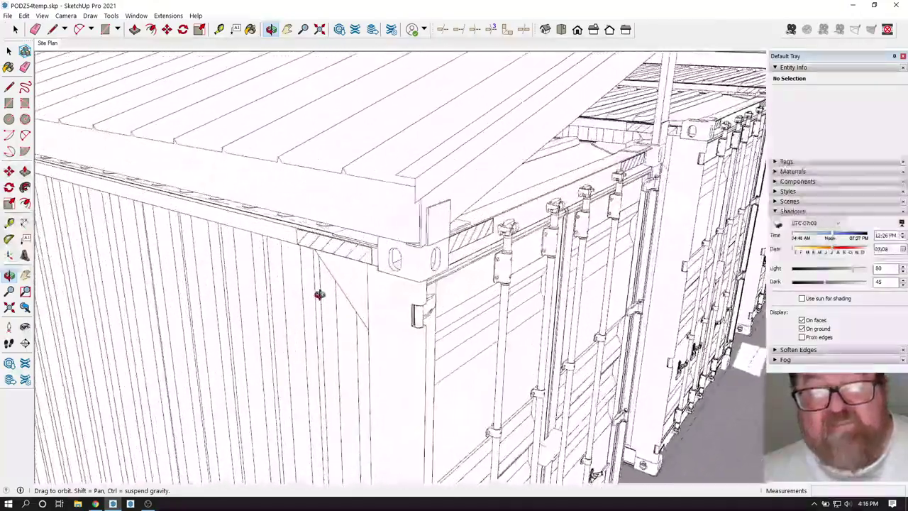
{"action": "scroll", "coordinate": [320, 294], "scroll_direction": "up", "scroll_amount": 4}
{"action": "scroll", "coordinate": [394, 314], "scroll_direction": "up", "scroll_amount": 5}
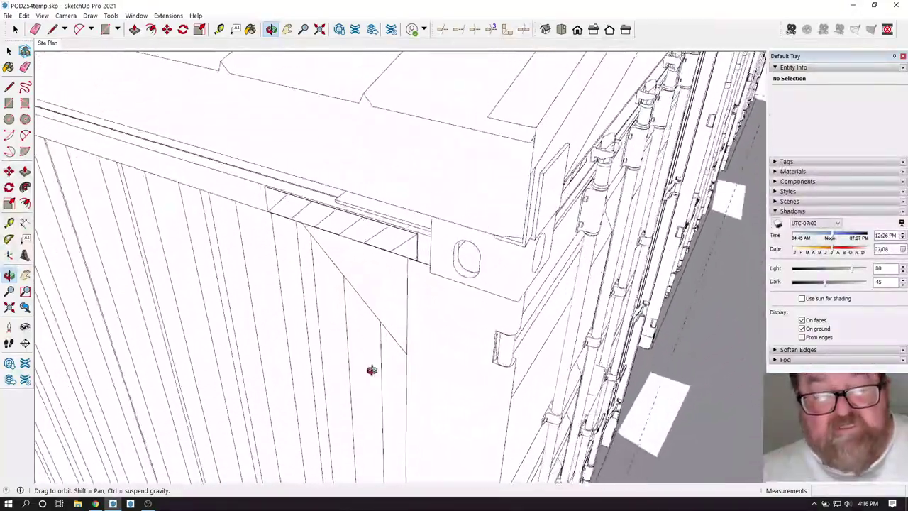
{"action": "left_click_drag", "start_coordinate": [372, 369], "coordinate": [294, 357]}
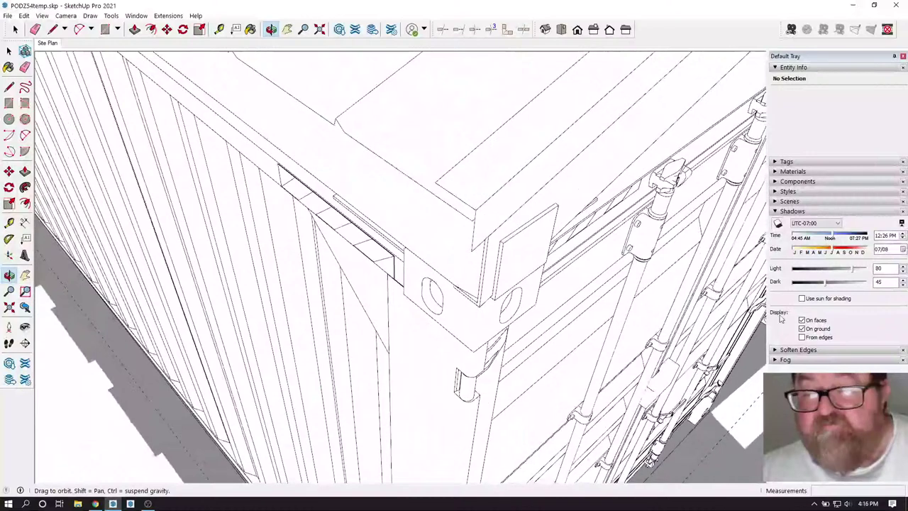
Apply the in-model Simple Style with default face colors, blue sky and gray background.
{"action": "left_click", "coordinate": [778, 223]}
{"action": "left_click", "coordinate": [781, 212]}
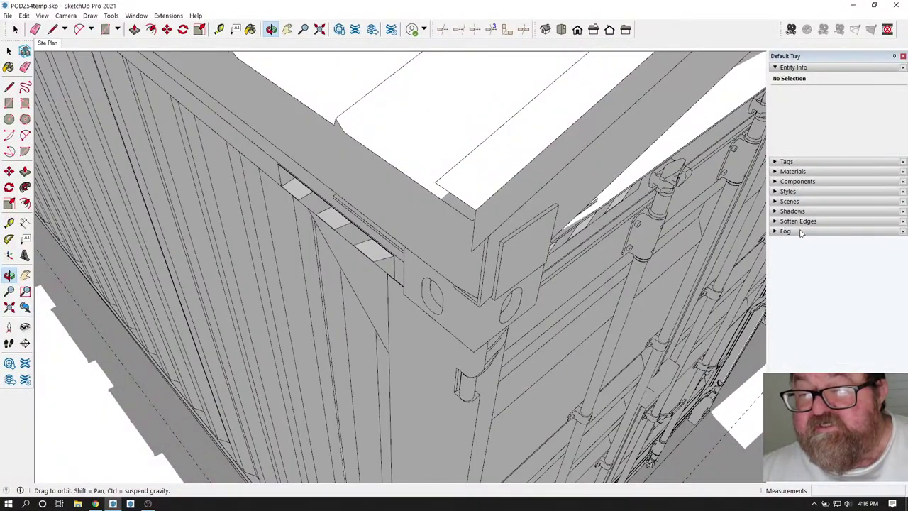
{"action": "left_click", "coordinate": [788, 192]}
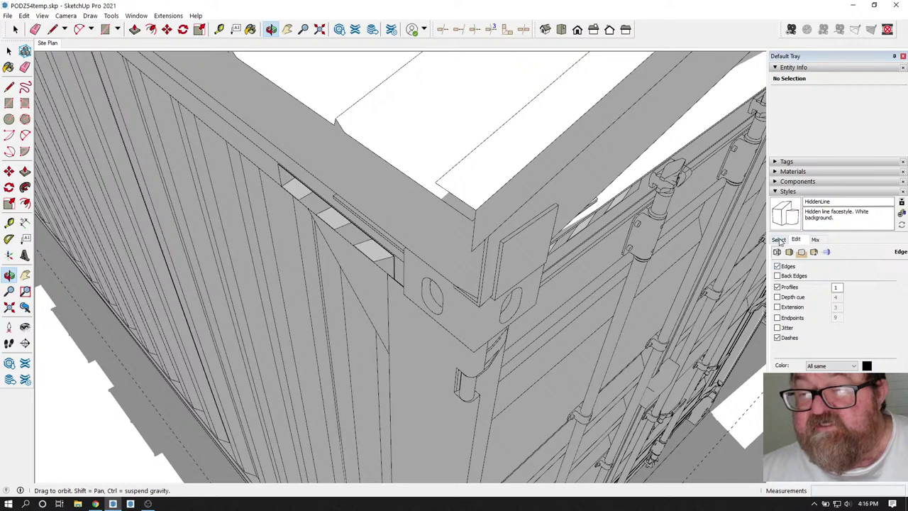
{"action": "left_click", "coordinate": [778, 240]}
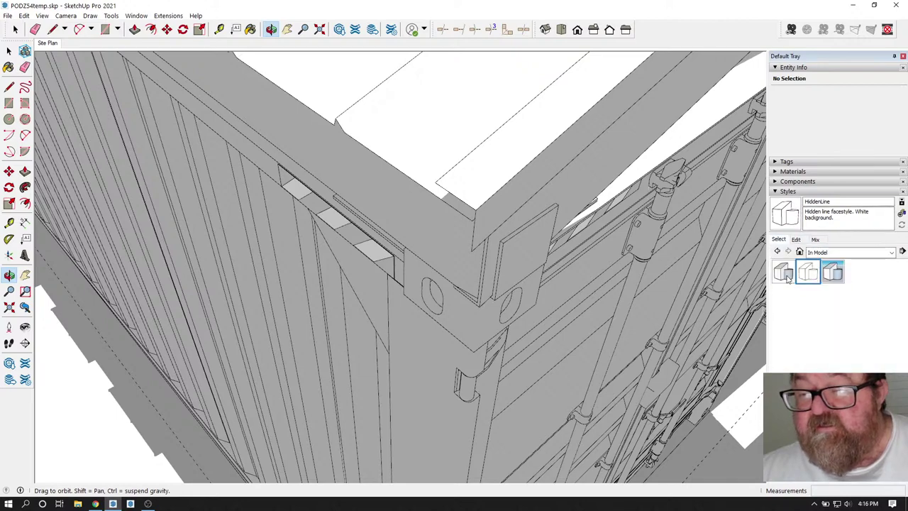
{"action": "left_click", "coordinate": [833, 273]}
Inspect the nearest container's striped corner markings and the corrugated container top beneath the gable roof.
{"action": "left_click_drag", "start_coordinate": [594, 281], "coordinate": [354, 247]}
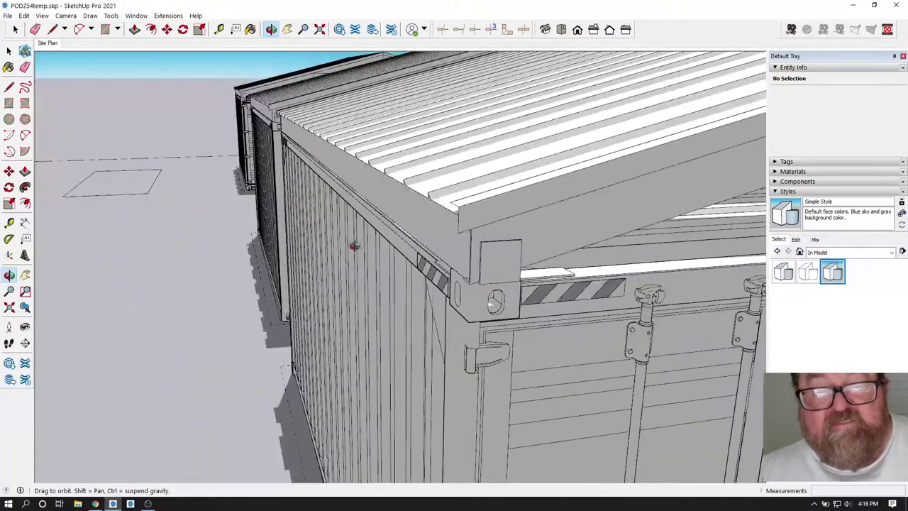
{"action": "scroll", "coordinate": [400, 308], "scroll_direction": "up", "scroll_amount": 5}
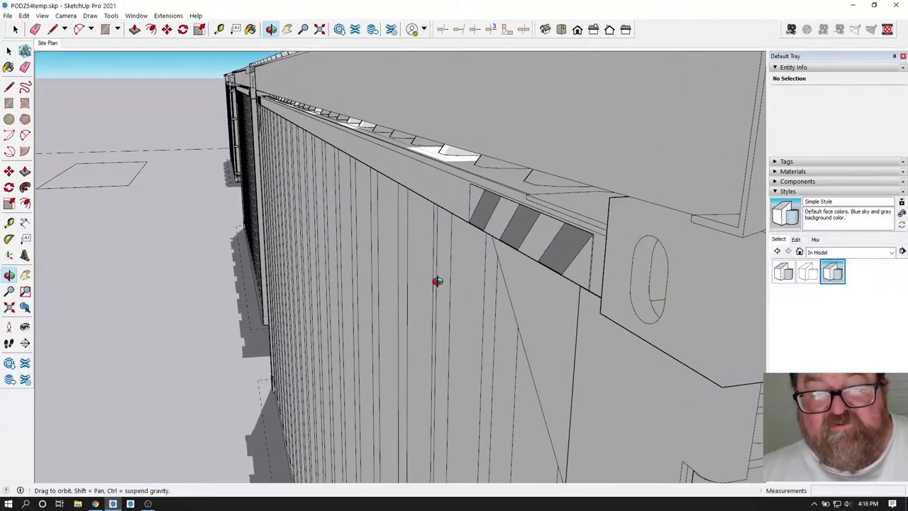
{"action": "left_click_drag", "start_coordinate": [437, 282], "coordinate": [502, 124]}
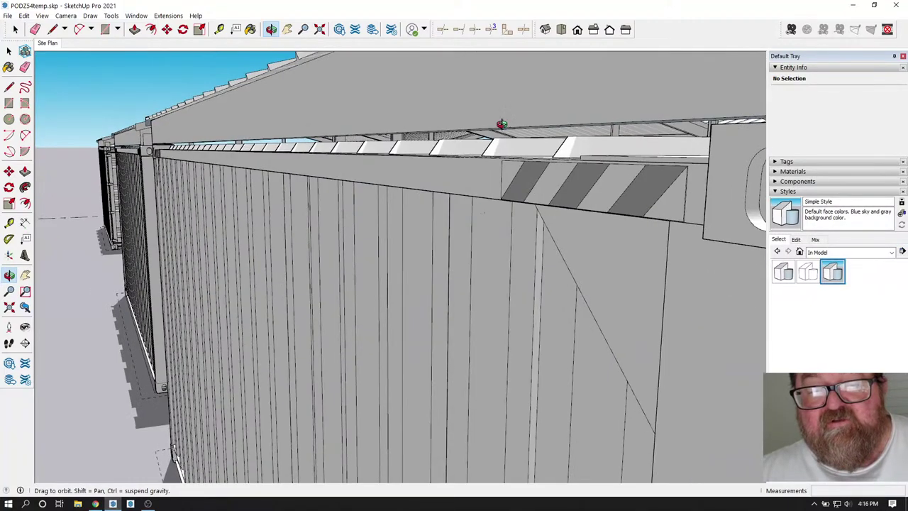
{"action": "scroll", "coordinate": [502, 125], "scroll_direction": "up", "scroll_amount": 4}
{"action": "scroll", "coordinate": [334, 269], "scroll_direction": "up", "scroll_amount": 2}
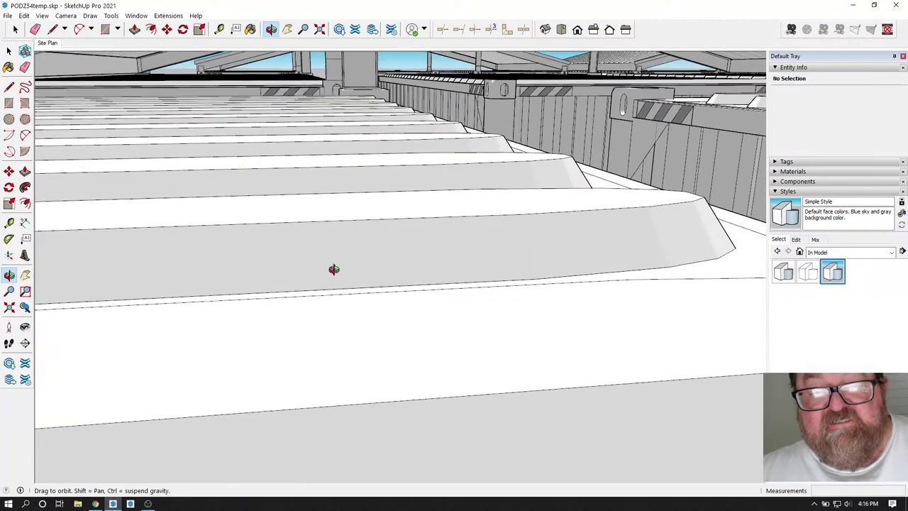
{"action": "left_click_drag", "start_coordinate": [335, 269], "coordinate": [319, 289]}
{"action": "scroll", "coordinate": [399, 296], "scroll_direction": "down", "scroll_amount": 5}
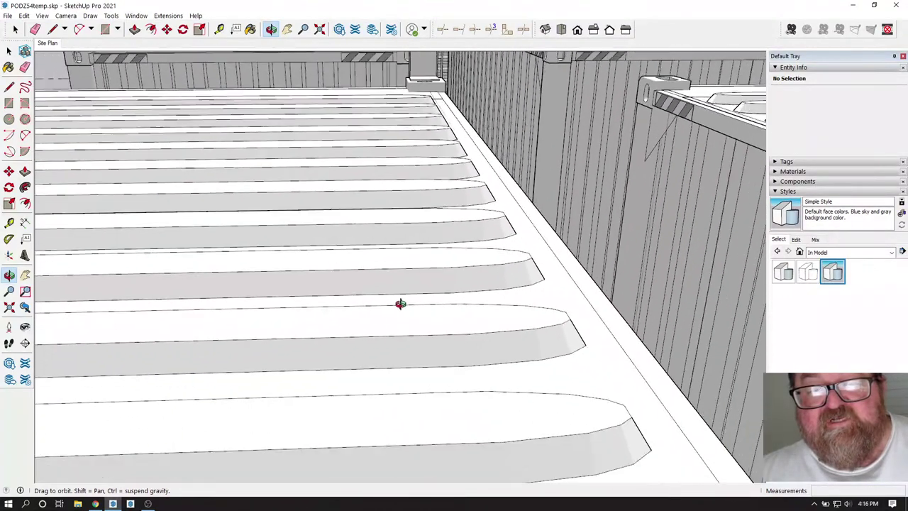
Inspect the corrugated gable roof panels up close and the container building rows from above and at eye level.
{"action": "scroll", "coordinate": [402, 308], "scroll_direction": "down", "scroll_amount": 4}
{"action": "left_click_drag", "start_coordinate": [622, 189], "coordinate": [348, 313]}
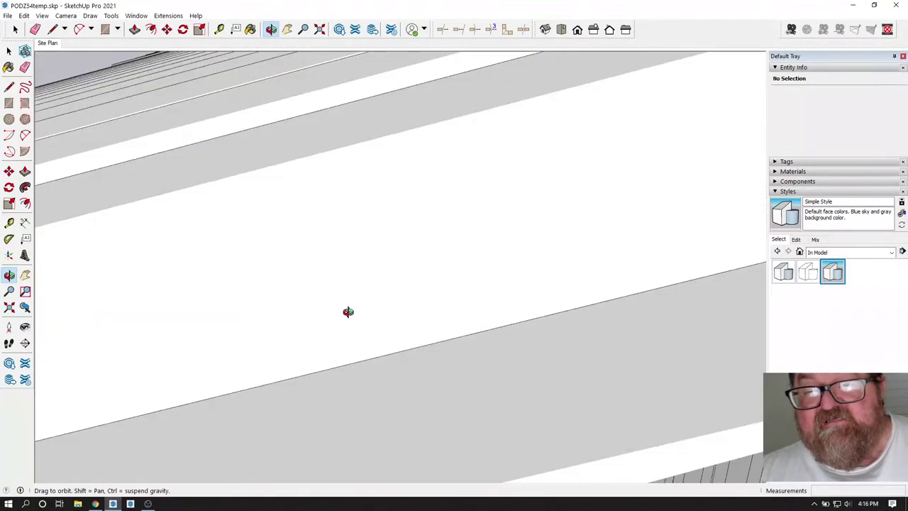
{"action": "scroll", "coordinate": [348, 312], "scroll_direction": "down", "scroll_amount": 5}
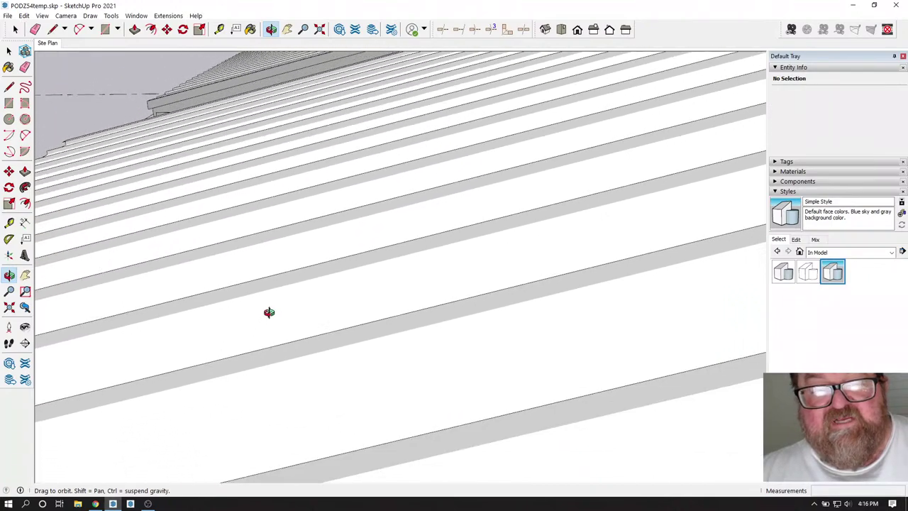
{"action": "scroll", "coordinate": [273, 311], "scroll_direction": "down", "scroll_amount": 8}
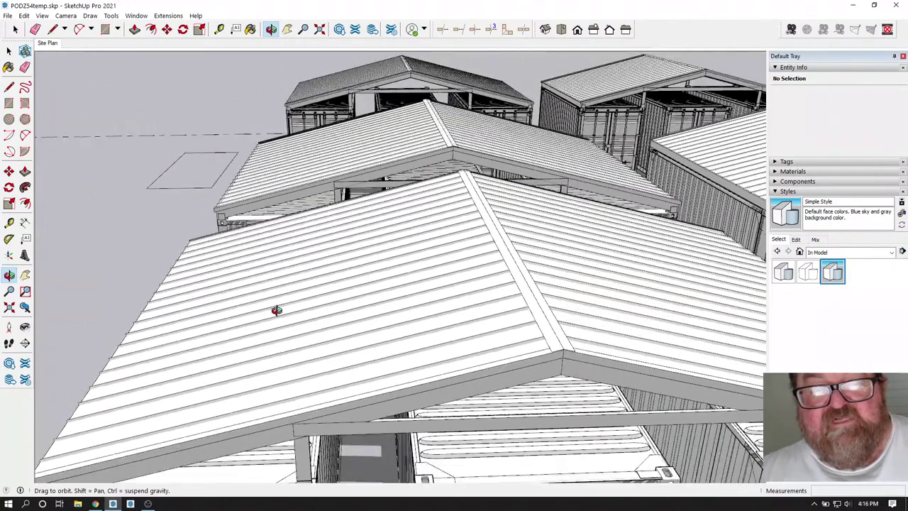
{"action": "scroll", "coordinate": [277, 310], "scroll_direction": "down", "scroll_amount": 4}
{"action": "left_click_drag", "start_coordinate": [270, 348], "coordinate": [459, 365]}
{"action": "left_click_drag", "start_coordinate": [339, 338], "coordinate": [603, 352]}
{"action": "scroll", "coordinate": [627, 391], "scroll_direction": "up", "scroll_amount": 4}
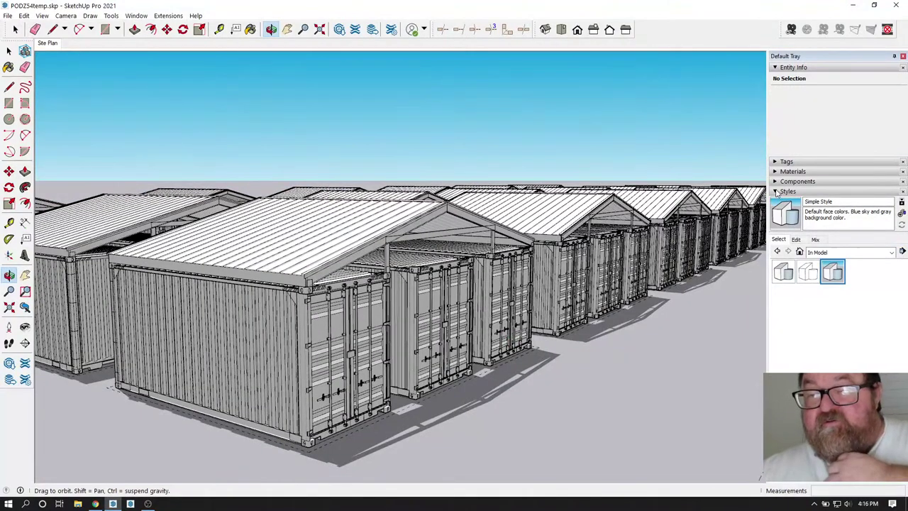
Set the shadow time to 07:20 AM and view the lighting across the container building rows.
{"action": "left_click", "coordinate": [777, 192]}
{"action": "left_click", "coordinate": [777, 213]}
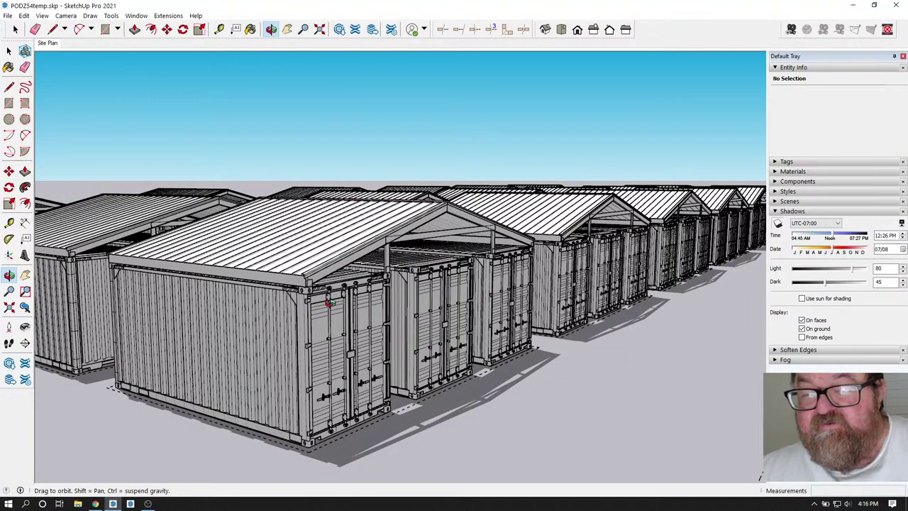
{"action": "left_click_drag", "start_coordinate": [331, 304], "coordinate": [574, 342]}
{"action": "left_click_drag", "start_coordinate": [547, 307], "coordinate": [777, 288]}
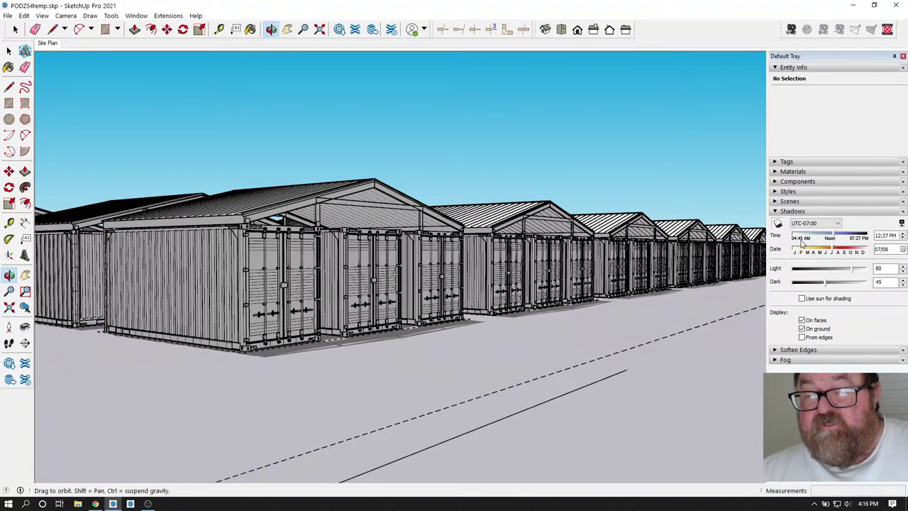
{"action": "left_click", "coordinate": [802, 240]}
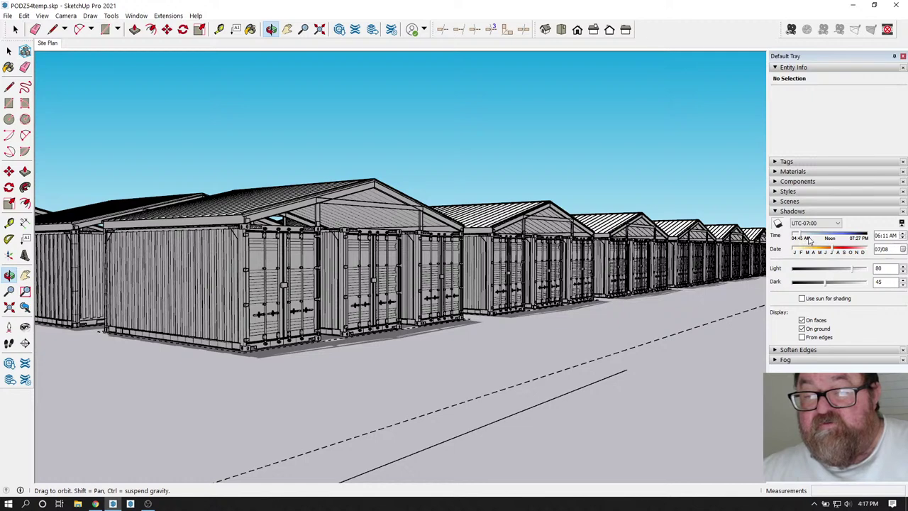
{"action": "left_click", "coordinate": [807, 240]}
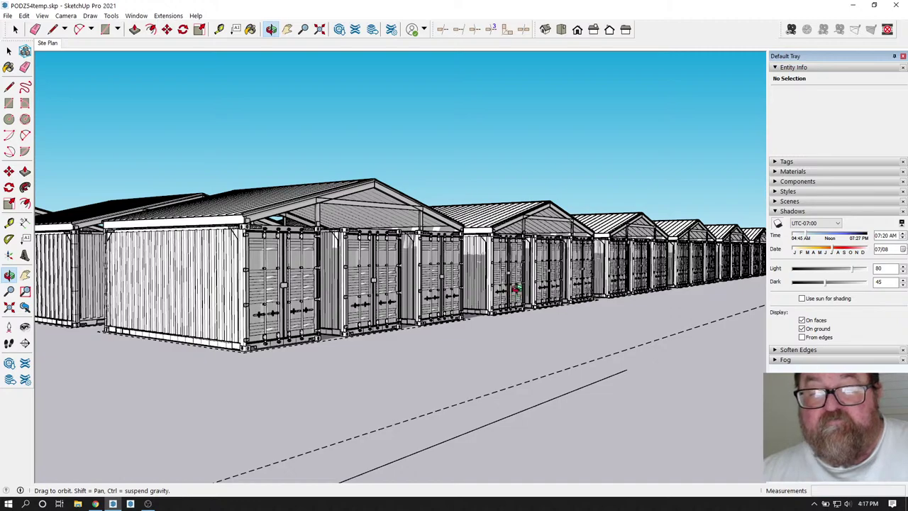
{"action": "left_click_drag", "start_coordinate": [516, 287], "coordinate": [351, 339]}
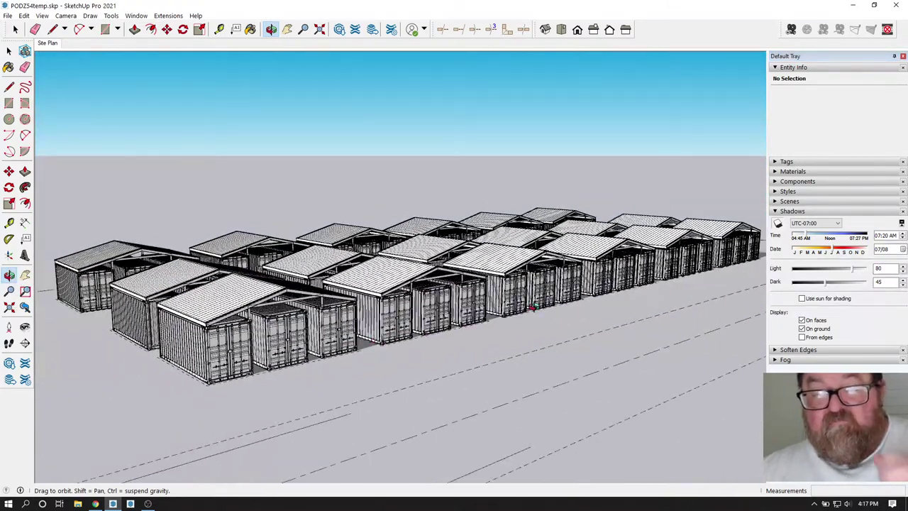
{"action": "left_click_drag", "start_coordinate": [534, 305], "coordinate": [566, 303]}
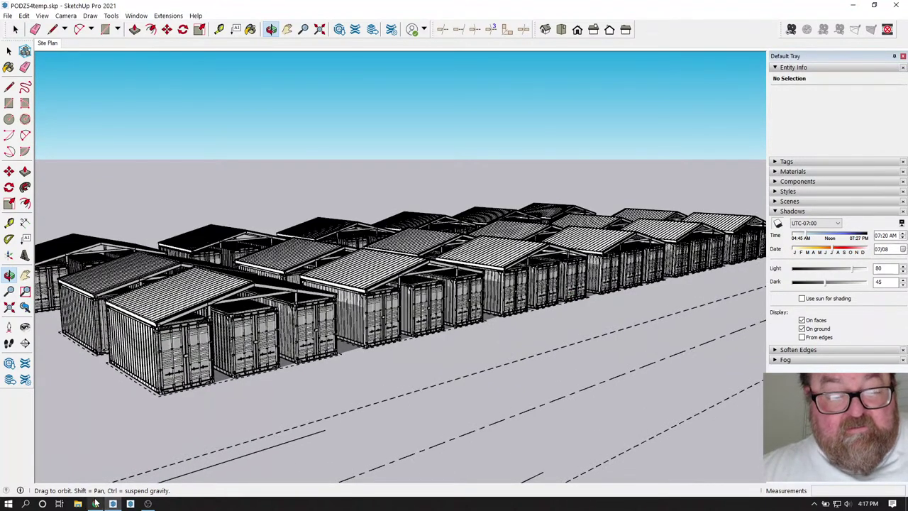
Open the recent model CenturionManagementI.skp.
{"action": "left_click", "coordinate": [7, 16]}
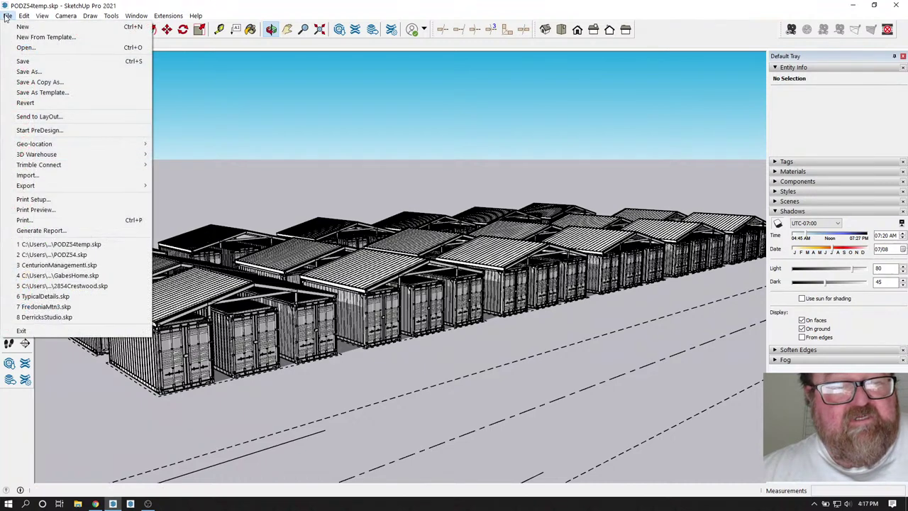
{"action": "left_click", "coordinate": [60, 266]}
{"action": "left_click", "coordinate": [412, 274]}
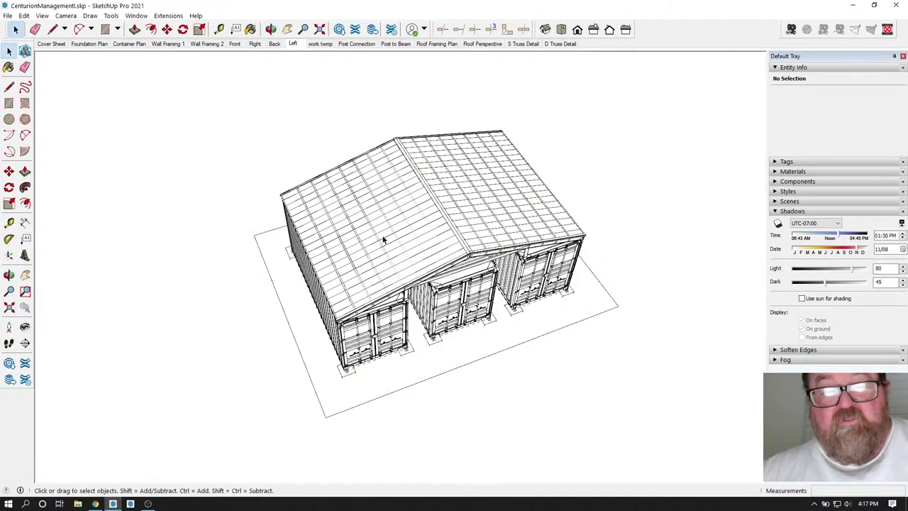
Examine the three-container building's long side wall, open gable end and container doors from several angles.
{"action": "left_click", "coordinate": [271, 29]}
{"action": "left_click_drag", "start_coordinate": [325, 194], "coordinate": [284, 314]}
{"action": "scroll", "coordinate": [399, 315], "scroll_direction": "up", "scroll_amount": 5}
{"action": "left_click_drag", "start_coordinate": [452, 348], "coordinate": [546, 312]}
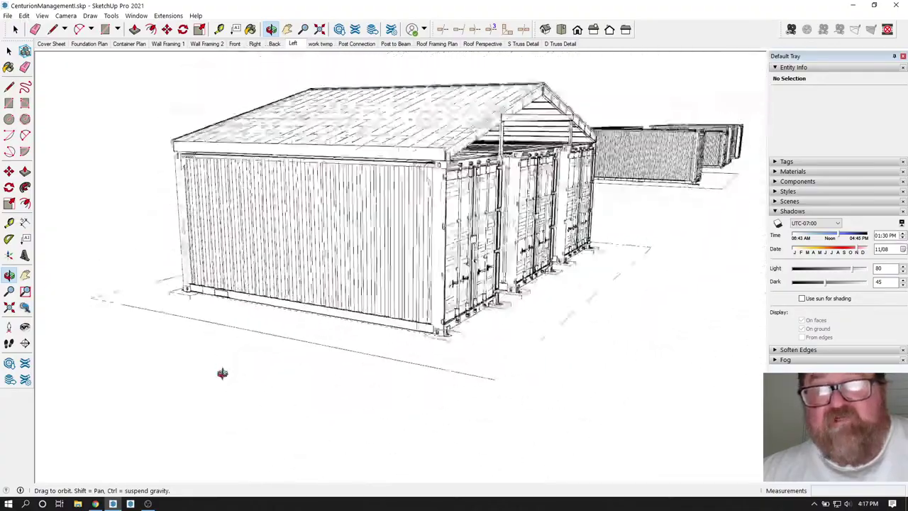
{"action": "scroll", "coordinate": [221, 383], "scroll_direction": "down", "scroll_amount": 4}
{"action": "left_click_drag", "start_coordinate": [438, 195], "coordinate": [420, 256]}
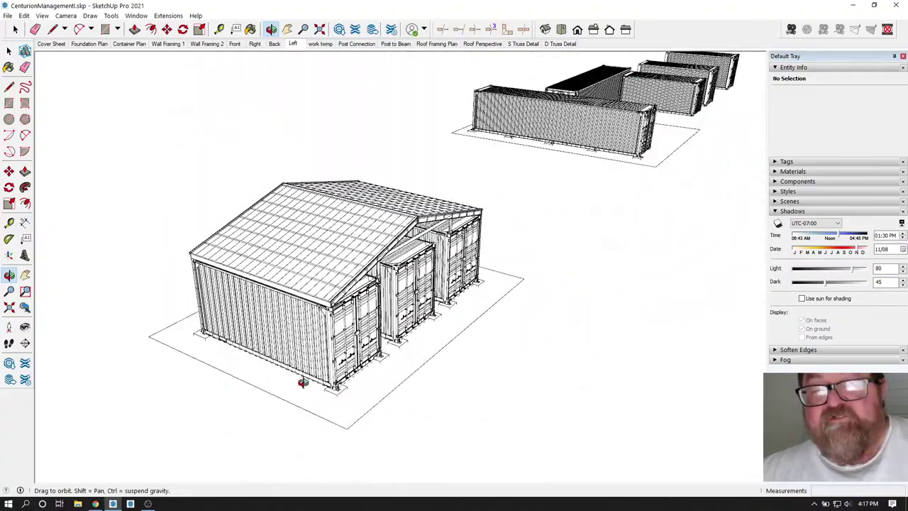
{"action": "scroll", "coordinate": [303, 379], "scroll_direction": "up", "scroll_amount": 5}
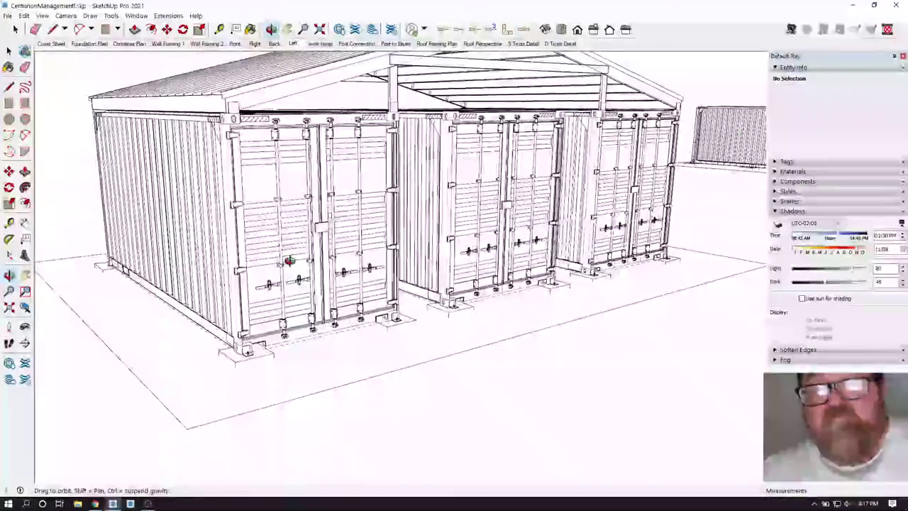
{"action": "left_click_drag", "start_coordinate": [289, 257], "coordinate": [629, 300]}
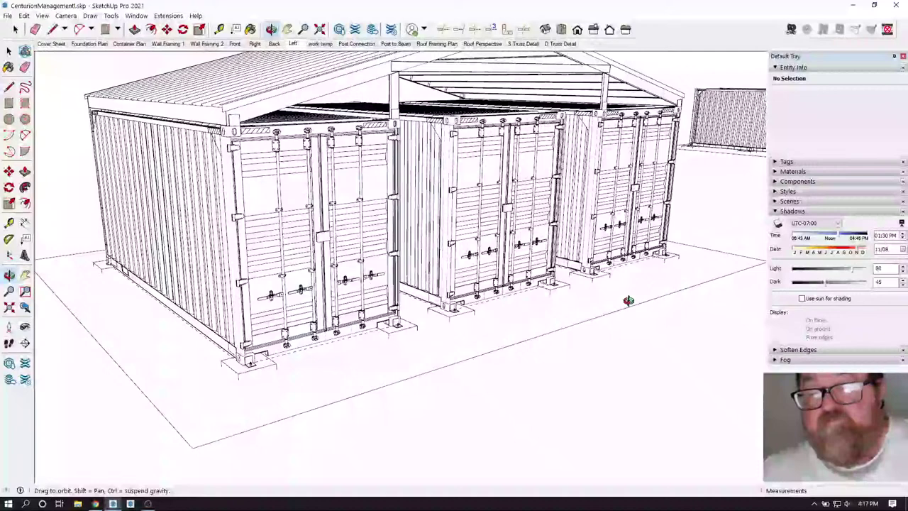
Apply the in-model 3D Printing Style with profile edges, bright blue sky and dark gray background.
{"action": "left_click", "coordinate": [775, 212]}
{"action": "left_click", "coordinate": [778, 192]}
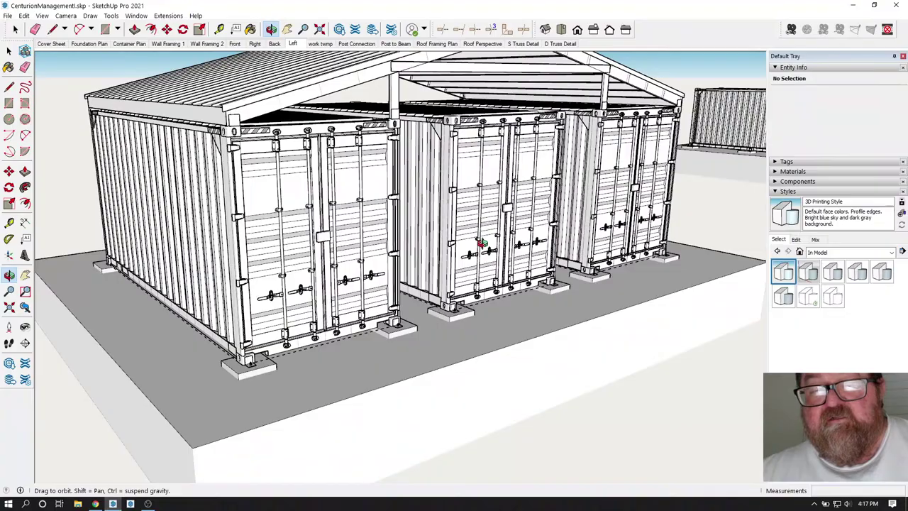
{"action": "left_click_drag", "start_coordinate": [481, 243], "coordinate": [574, 278]}
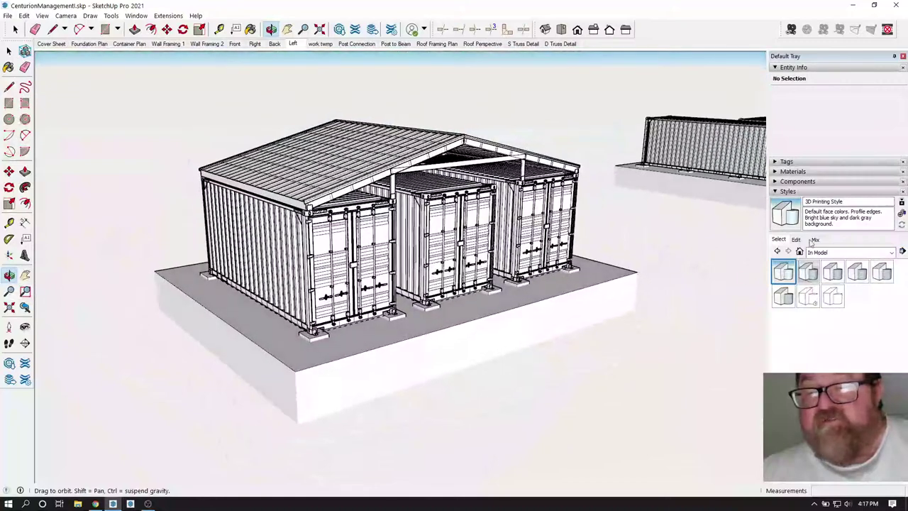
{"action": "left_click", "coordinate": [777, 193]}
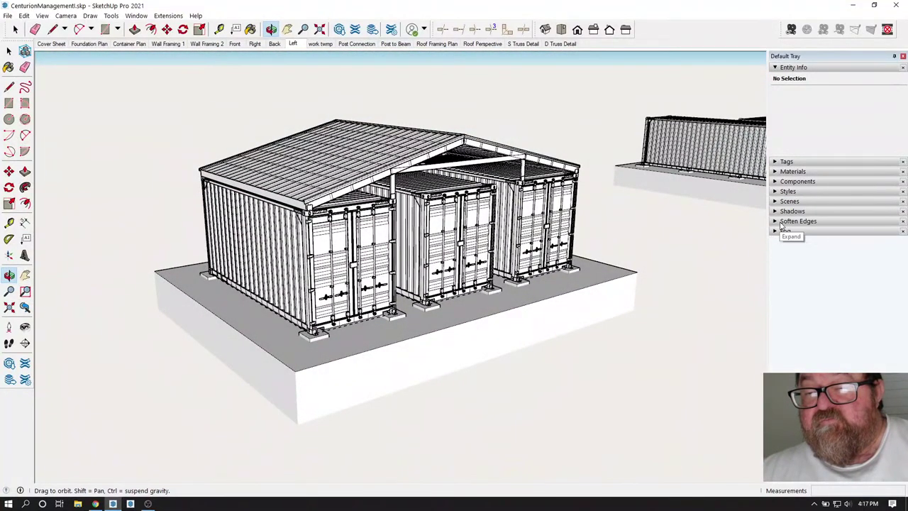
Turn on shadows and set the date to 07/17 and the time to 05:05 PM.
{"action": "left_click", "coordinate": [776, 213]}
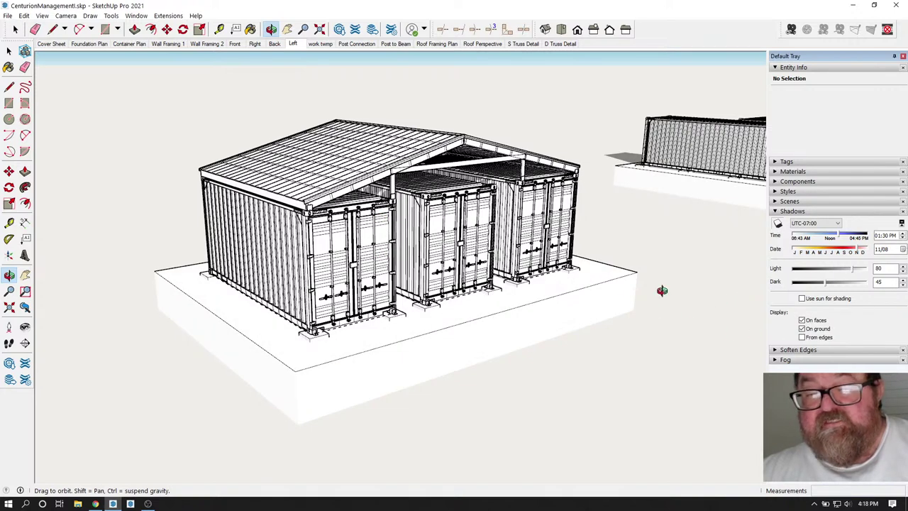
{"action": "left_click_drag", "start_coordinate": [352, 285], "coordinate": [381, 312]}
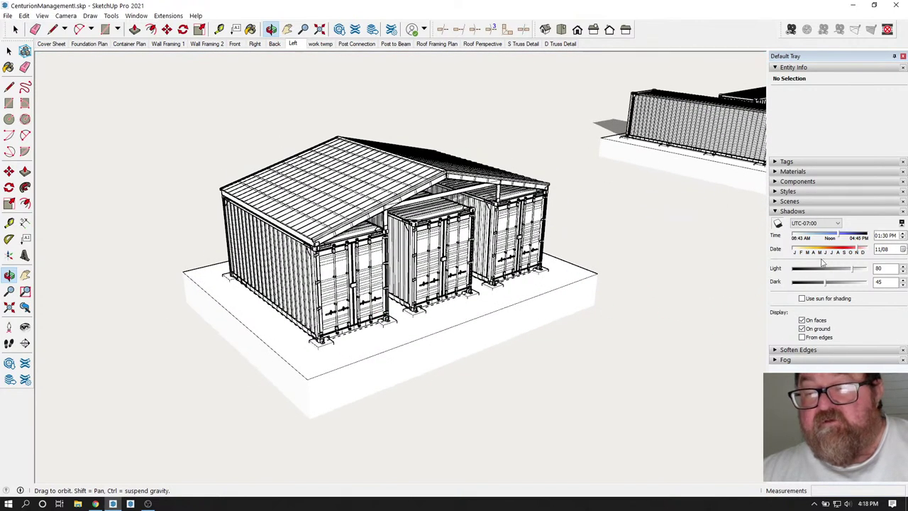
{"action": "left_click_drag", "start_coordinate": [838, 255], "coordinate": [811, 242]}
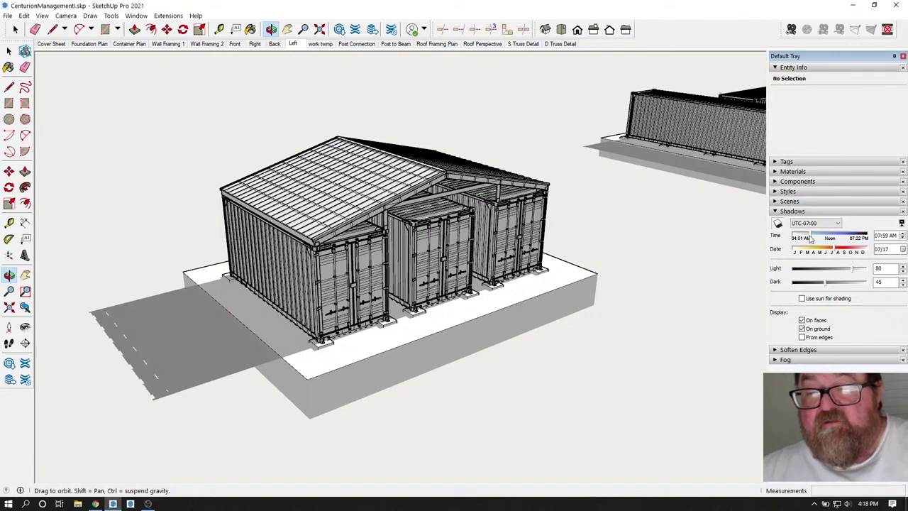
{"action": "left_click_drag", "start_coordinate": [815, 239], "coordinate": [858, 242]}
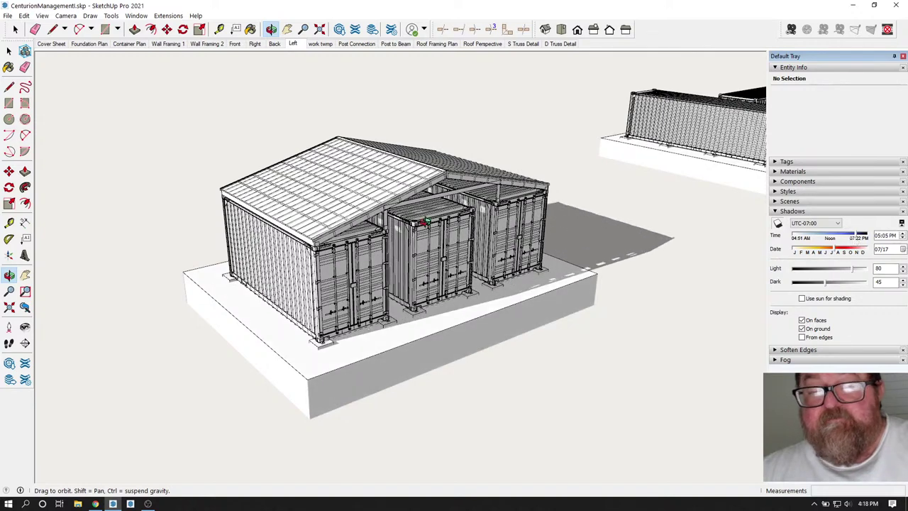
Inspect the three-container building's roof slopes and cast shadow from the rear, front and long side.
{"action": "left_click_drag", "start_coordinate": [432, 188], "coordinate": [283, 202]}
{"action": "left_click_drag", "start_coordinate": [291, 259], "coordinate": [291, 222]}
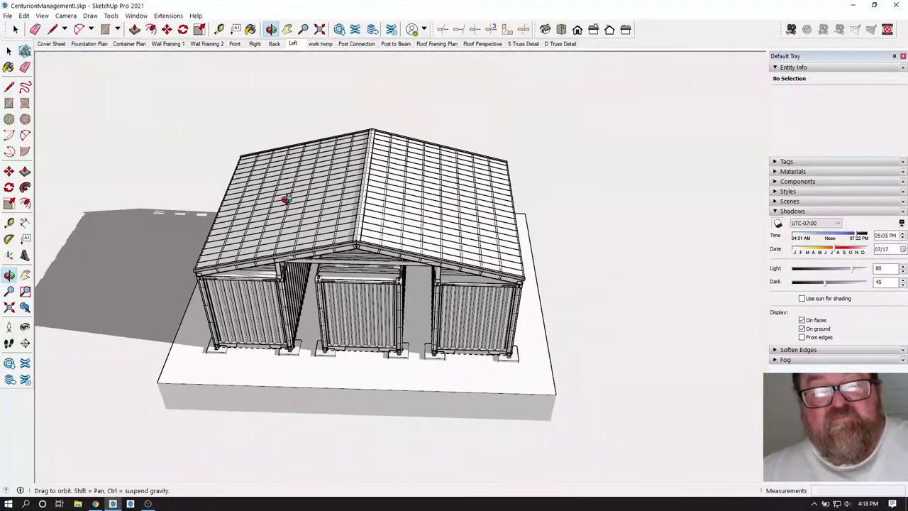
{"action": "left_click_drag", "start_coordinate": [352, 252], "coordinate": [496, 196]}
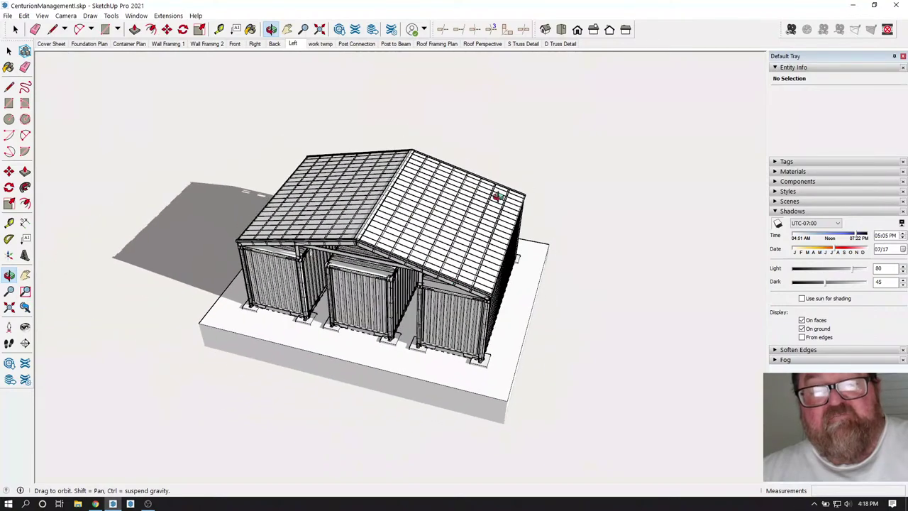
{"action": "left_click_drag", "start_coordinate": [493, 252], "coordinate": [430, 194]}
{"action": "left_click_drag", "start_coordinate": [389, 166], "coordinate": [420, 228]}
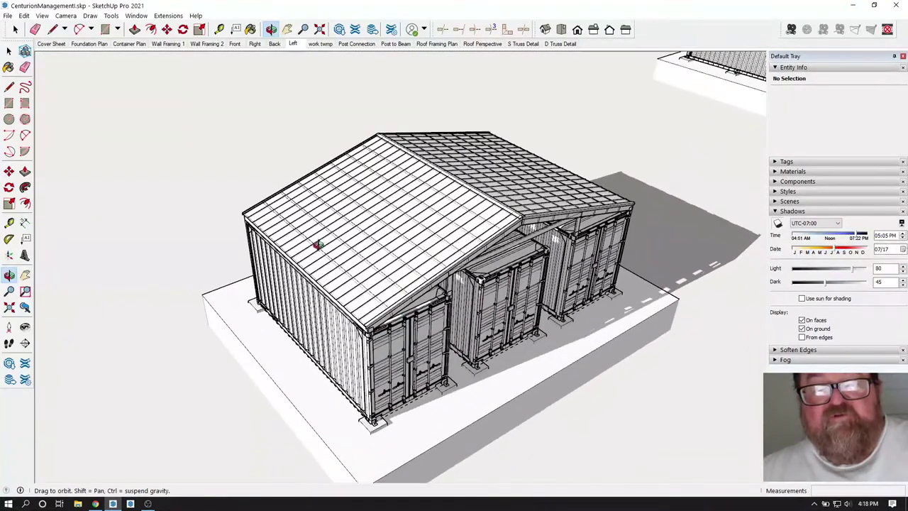
{"action": "left_click_drag", "start_coordinate": [367, 257], "coordinate": [443, 284]}
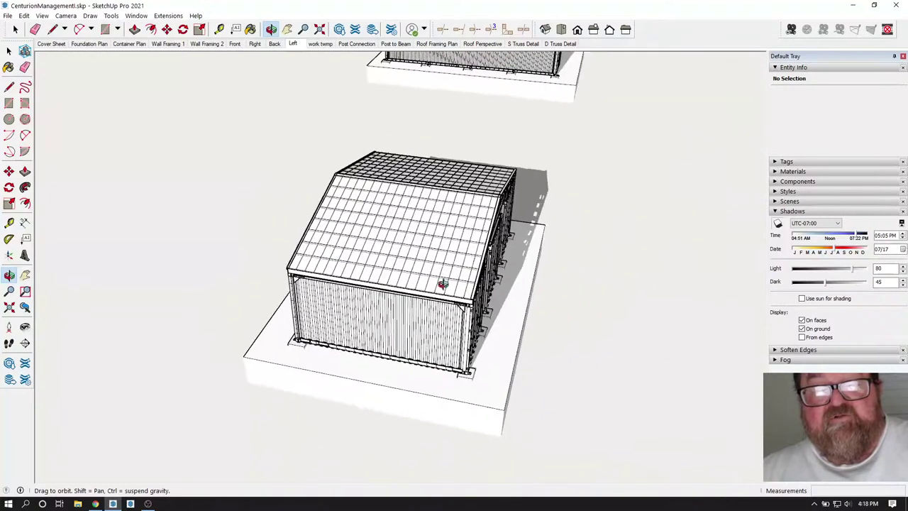
{"action": "left_click_drag", "start_coordinate": [322, 252], "coordinate": [472, 285]}
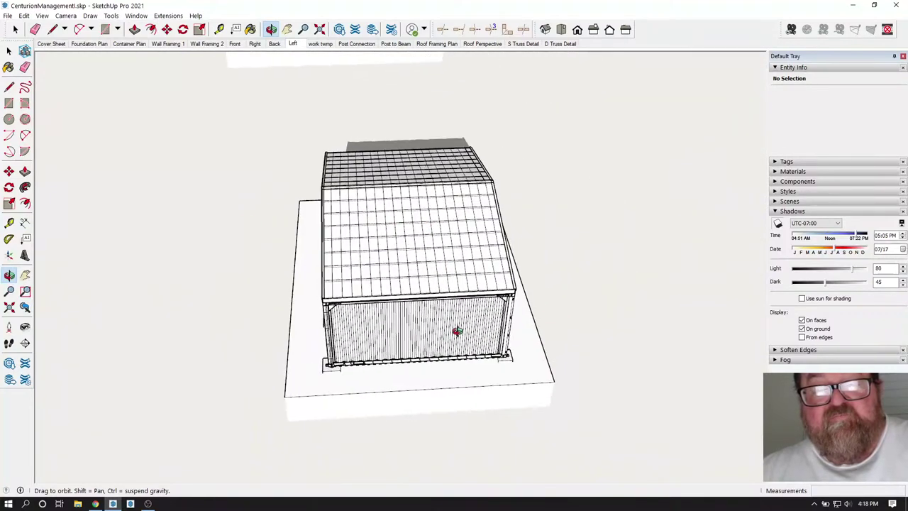
{"action": "left_click_drag", "start_coordinate": [458, 331], "coordinate": [348, 313]}
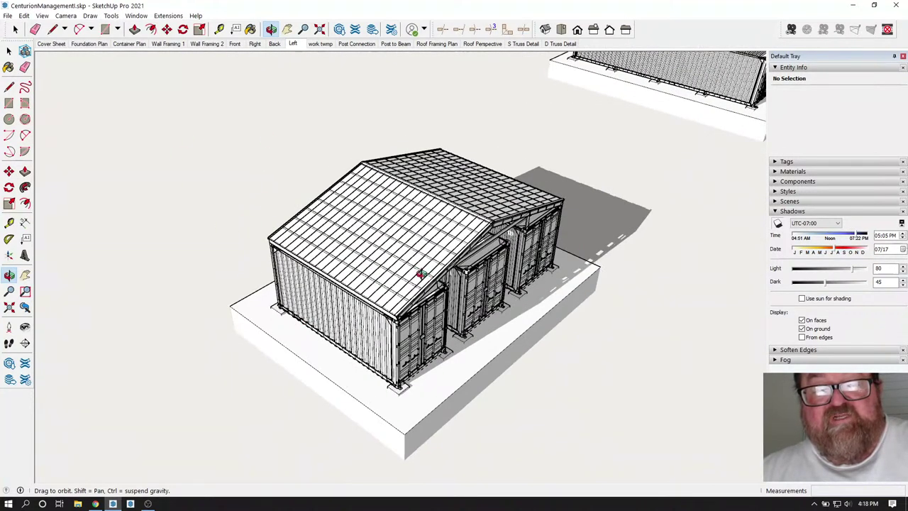
Examine the shaded container back ends, the open gable framing and the door side more closely.
{"action": "left_click_drag", "start_coordinate": [359, 261], "coordinate": [411, 242]}
{"action": "scroll", "coordinate": [343, 286], "scroll_direction": "up", "scroll_amount": 3}
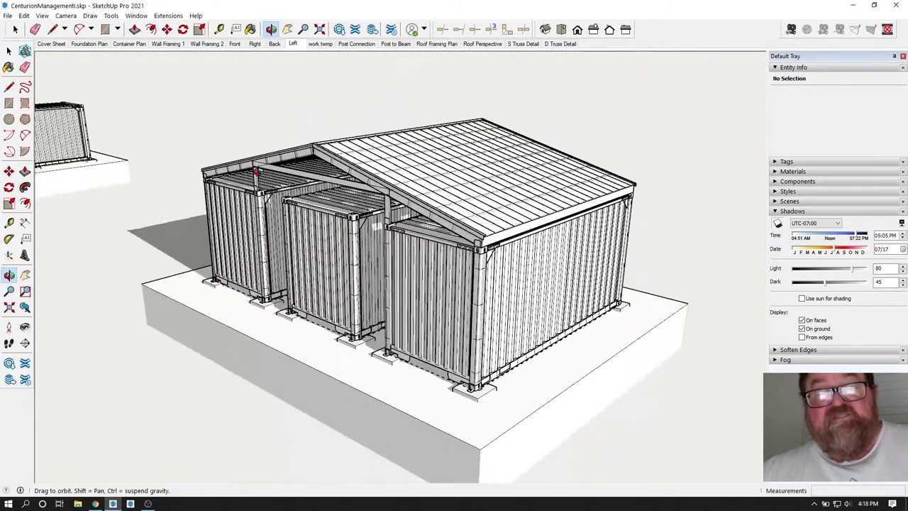
{"action": "left_click_drag", "start_coordinate": [465, 277], "coordinate": [534, 277]}
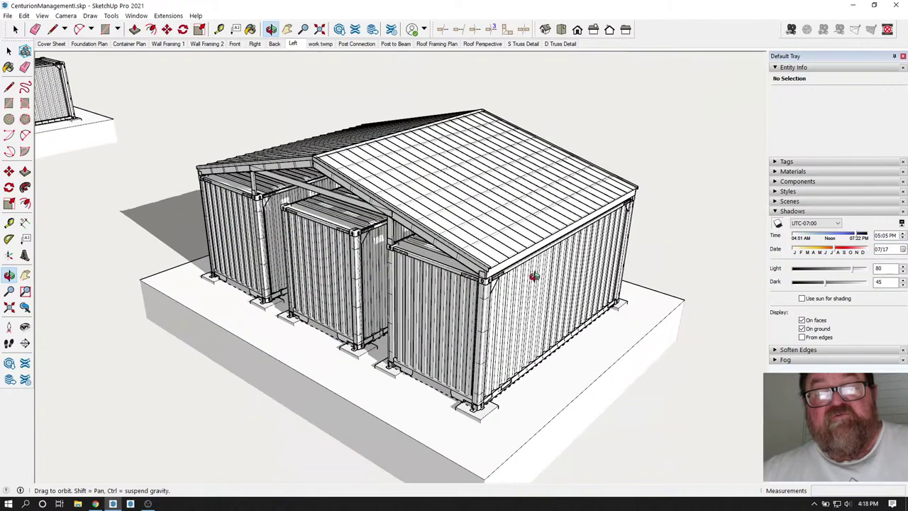
{"action": "left_click_drag", "start_coordinate": [440, 259], "coordinate": [330, 301]}
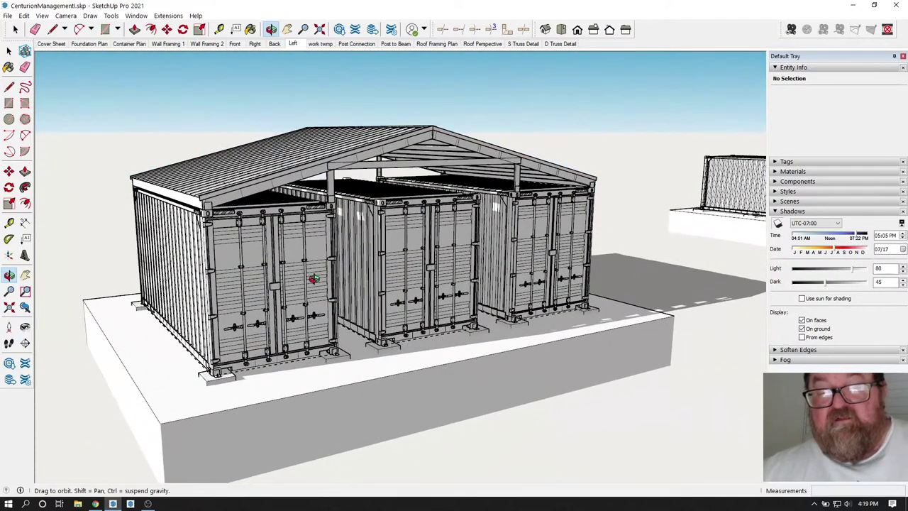
{"action": "scroll", "coordinate": [314, 279], "scroll_direction": "down", "scroll_amount": 1}
{"action": "left_click_drag", "start_coordinate": [303, 273], "coordinate": [309, 294]}
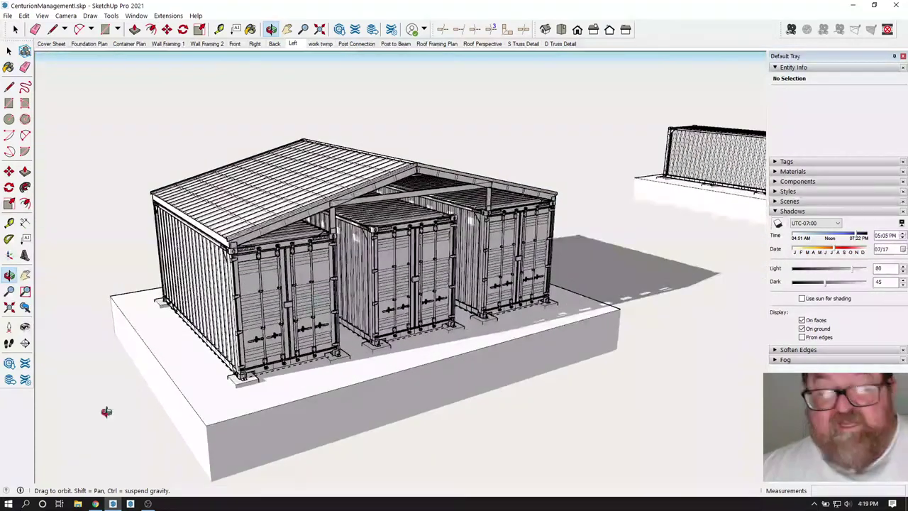
Switch to Chrome, check the YouTube Studio live chat and view the steel framing shapes image results.
{"action": "left_click", "coordinate": [95, 503]}
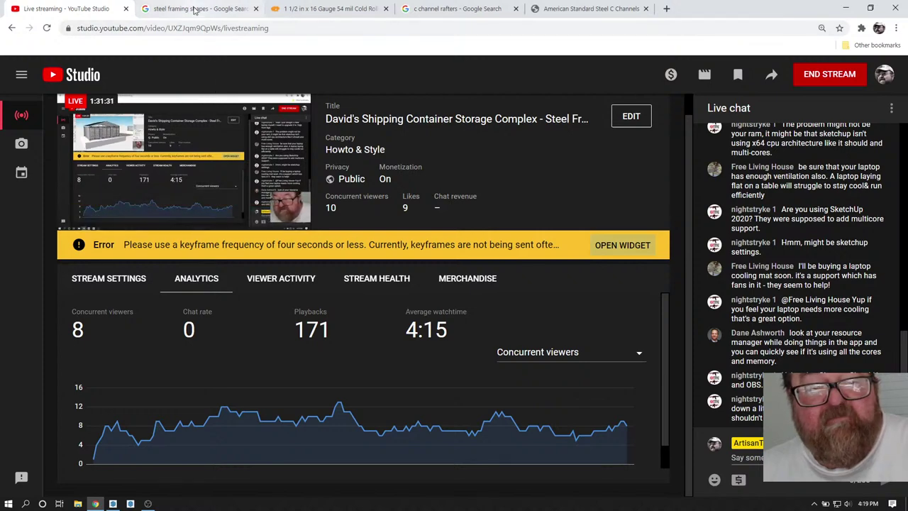
{"action": "left_click", "coordinate": [195, 7]}
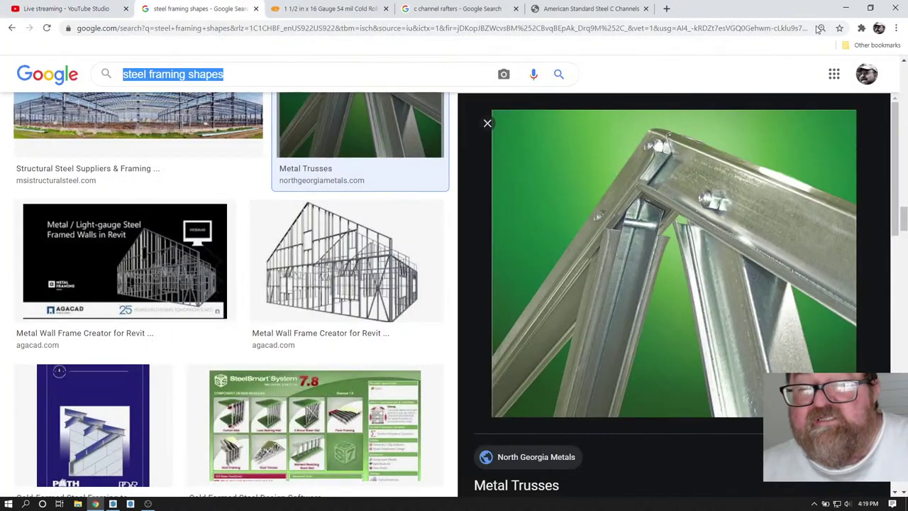
Open the bookmarked ATDrafting.com website in place of the steel framing image results.
{"action": "left_click", "coordinate": [869, 45]}
{"action": "mouse_move", "coordinate": [807, 63]}
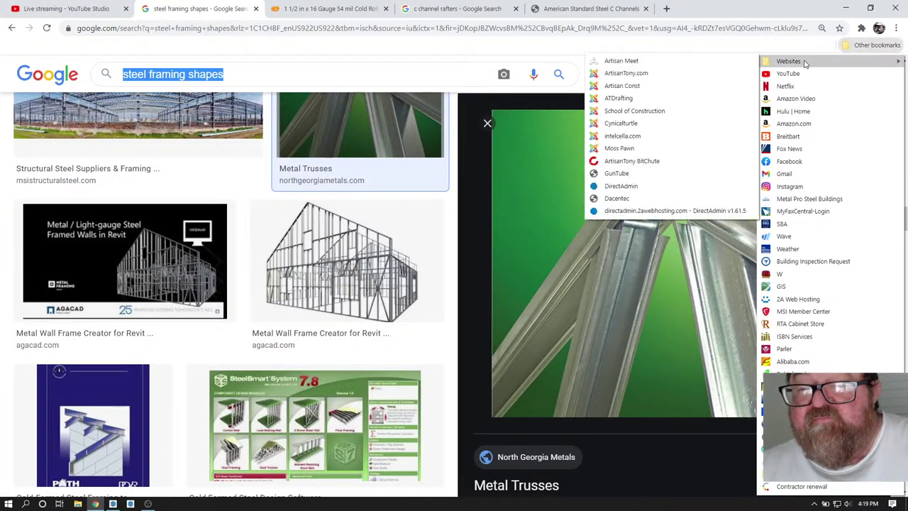
{"action": "left_click", "coordinate": [631, 97]}
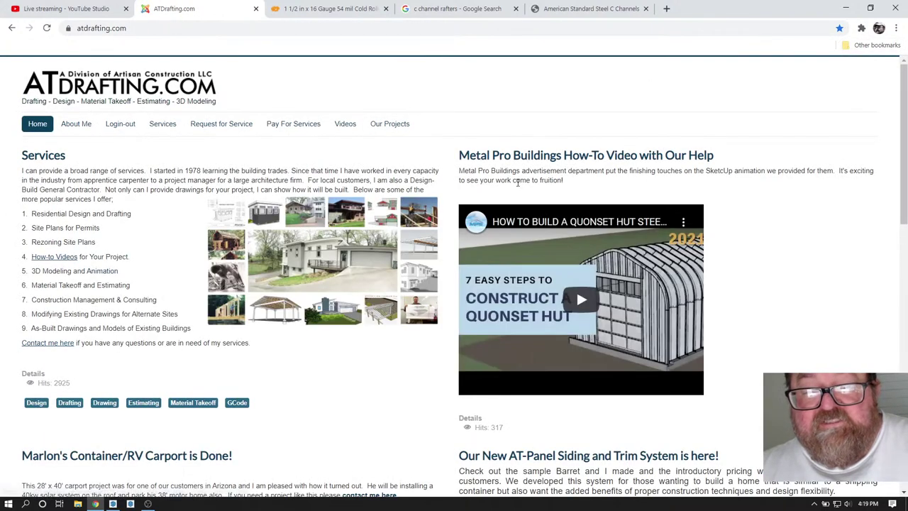
Play the Quonset hut how-to video in full screen, skip ahead to about 2:20, and return to the web page.
{"action": "left_click", "coordinate": [583, 301]}
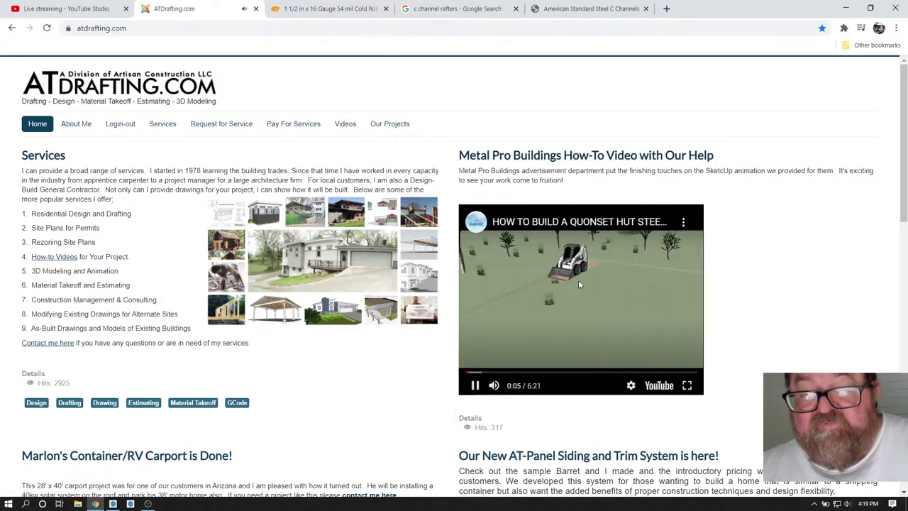
{"action": "left_click", "coordinate": [687, 386]}
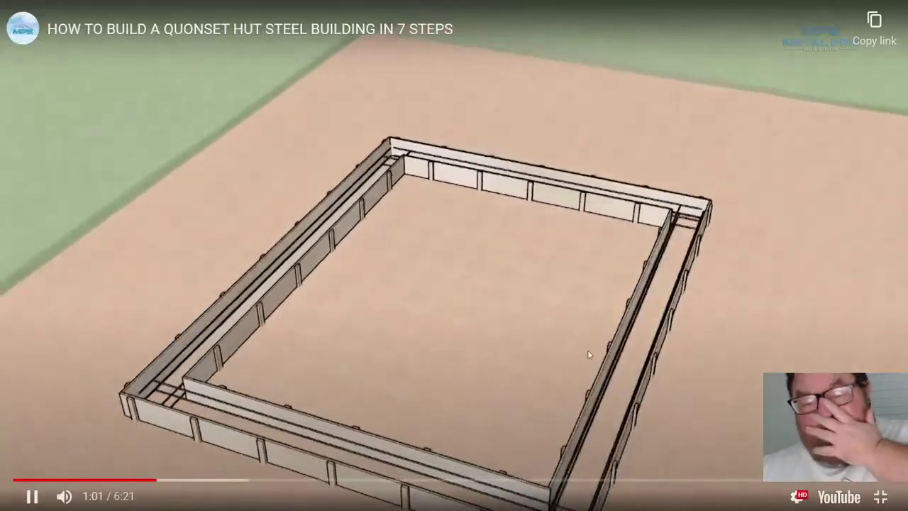
{"action": "left_click", "coordinate": [340, 482]}
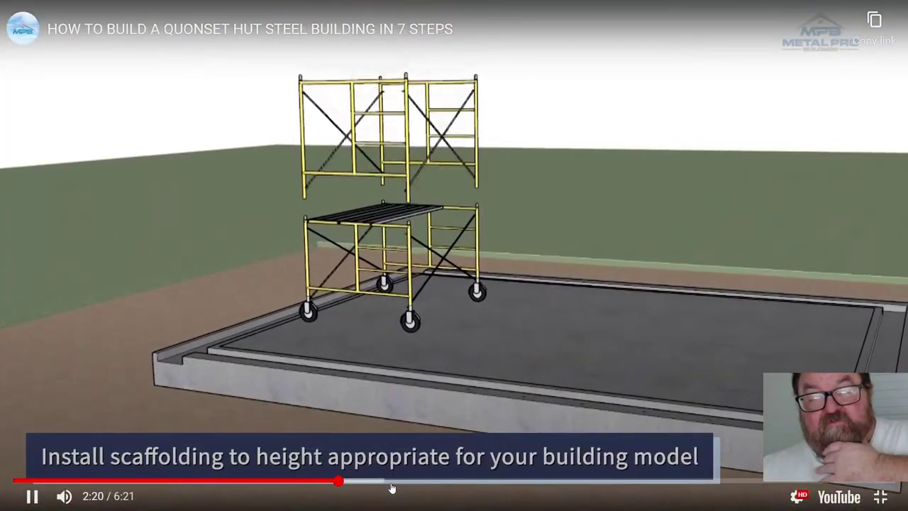
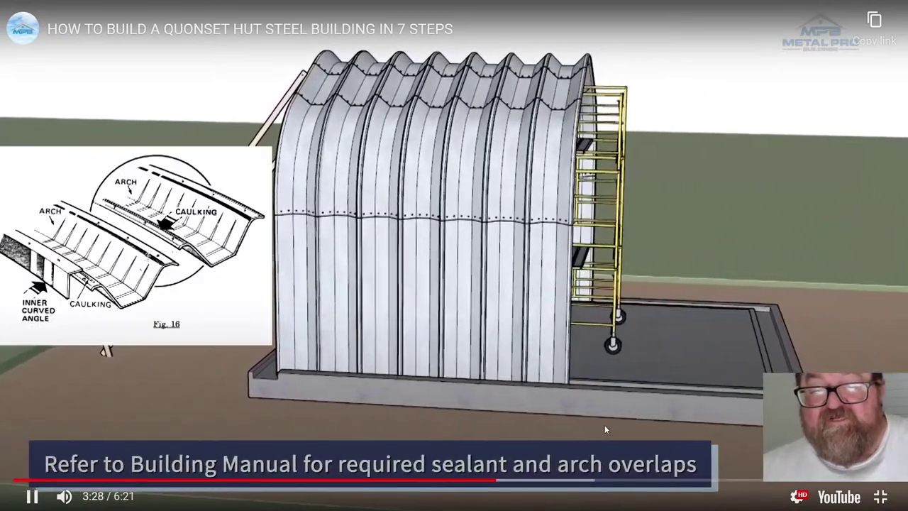
{"action": "left_click", "coordinate": [881, 497]}
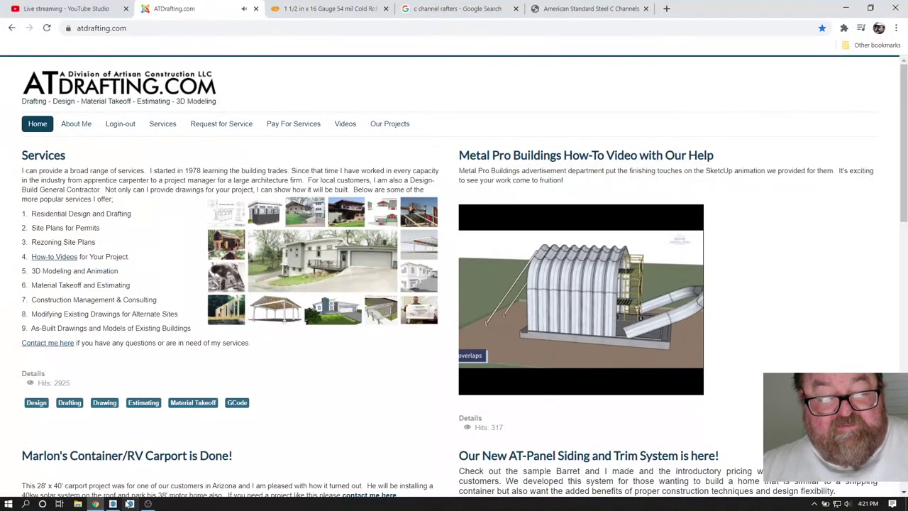
Check the live chat and stream analytics in YouTube Studio in Chrome.
{"action": "left_click", "coordinate": [96, 504]}
{"action": "left_click", "coordinate": [113, 503]}
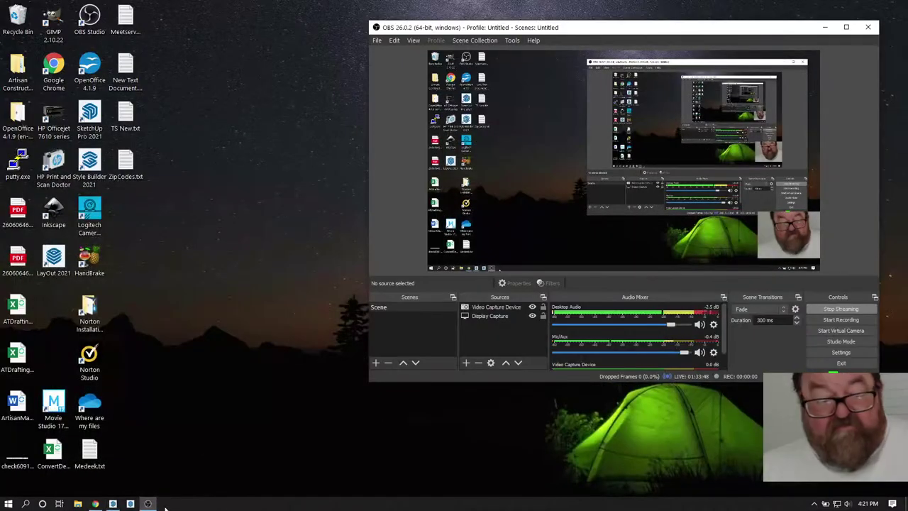
{"action": "left_click", "coordinate": [95, 504]}
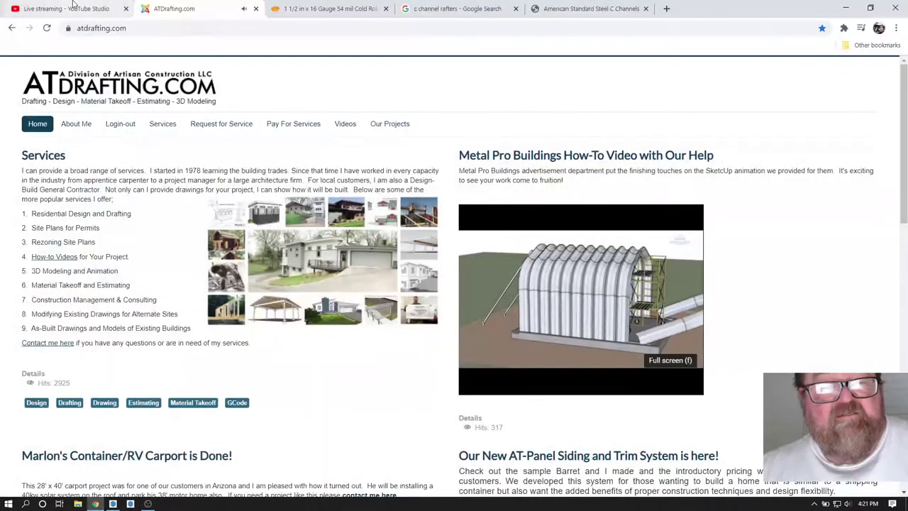
{"action": "left_click", "coordinate": [131, 9]}
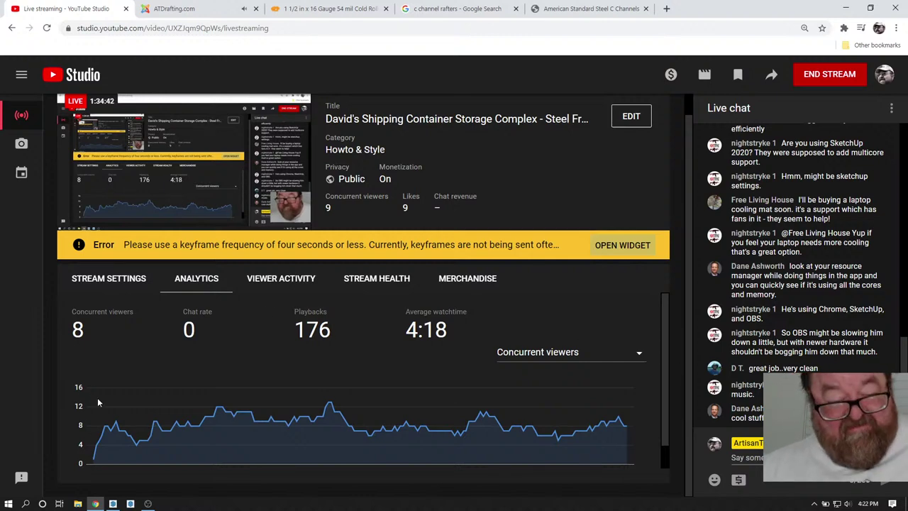
Switch to SketchUp and inspect the container building's door side, open gable framing and roof slopes.
{"action": "left_click", "coordinate": [96, 503]}
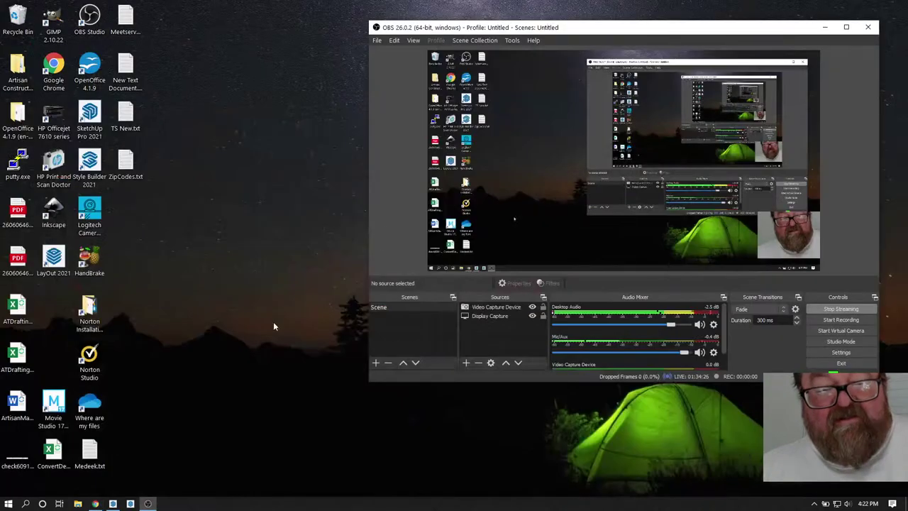
{"action": "left_click", "coordinate": [112, 504]}
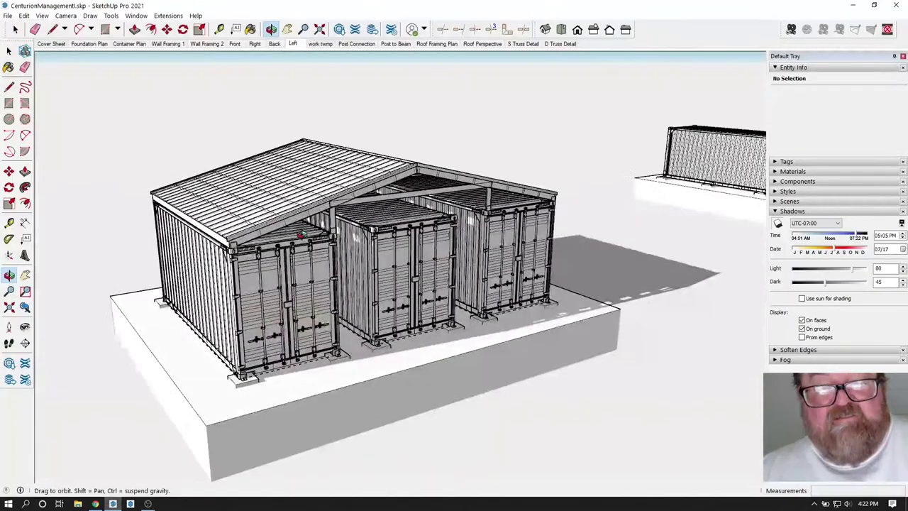
{"action": "left_click_drag", "start_coordinate": [306, 206], "coordinate": [273, 181]}
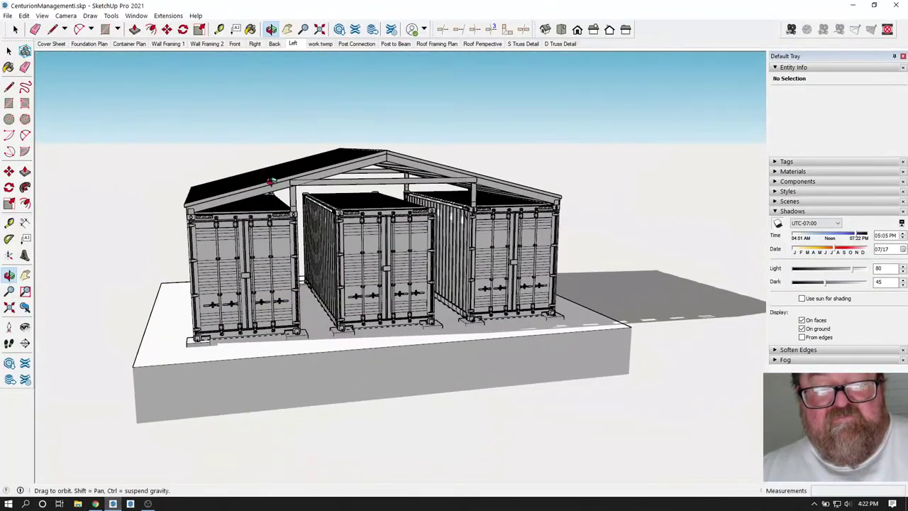
{"action": "scroll", "coordinate": [346, 172], "scroll_direction": "up", "scroll_amount": 5}
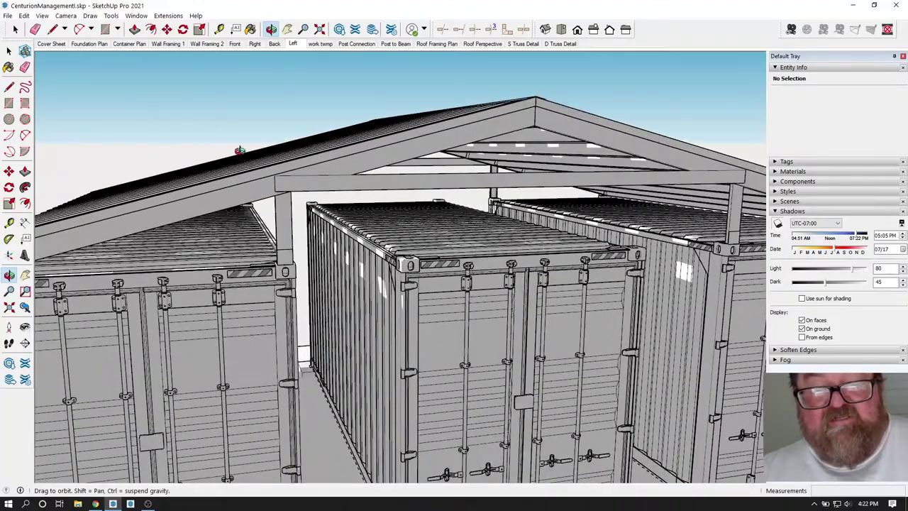
{"action": "left_click_drag", "start_coordinate": [240, 150], "coordinate": [296, 213]}
{"action": "scroll", "coordinate": [305, 227], "scroll_direction": "down", "scroll_amount": 2}
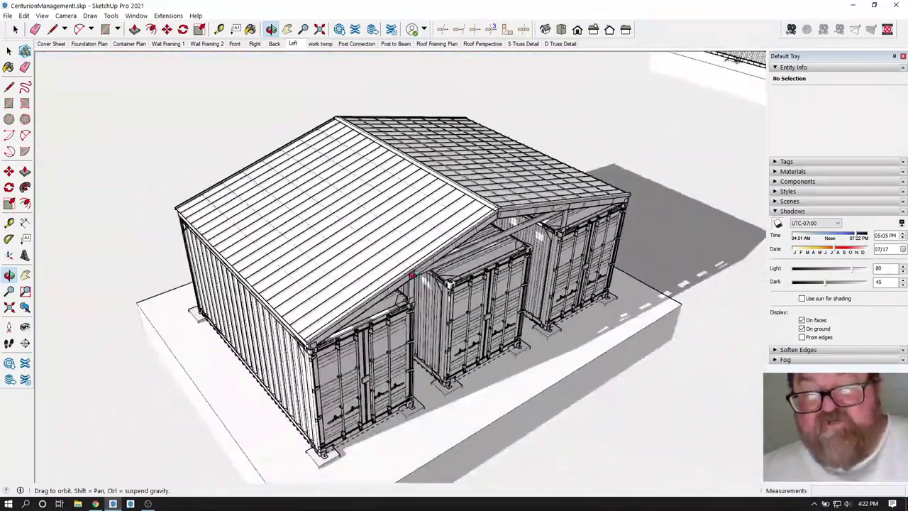
{"action": "scroll", "coordinate": [427, 281], "scroll_direction": "up", "scroll_amount": 2}
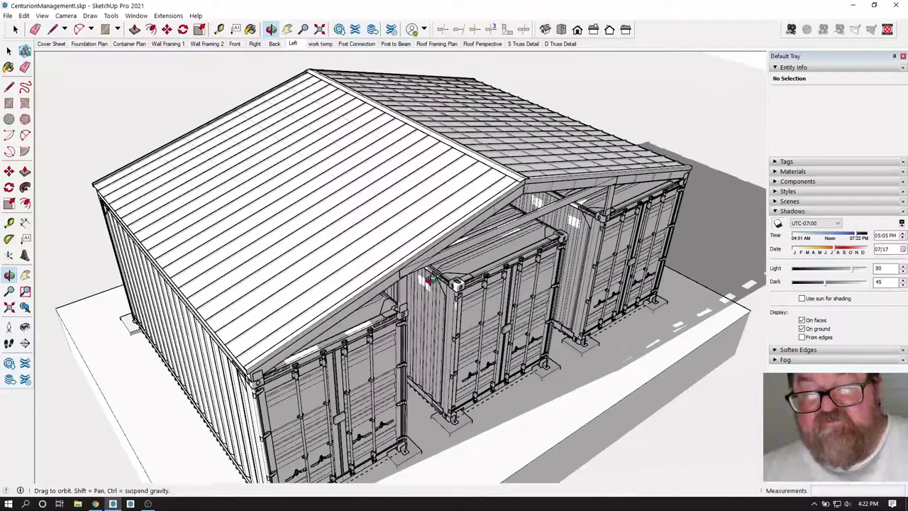
Collapse the Shadows settings, expand the 5 - Roof tag folder and hide the metal roofing to expose the purlins.
{"action": "left_click", "coordinate": [778, 212]}
{"action": "left_click_drag", "start_coordinate": [490, 202], "coordinate": [670, 201]}
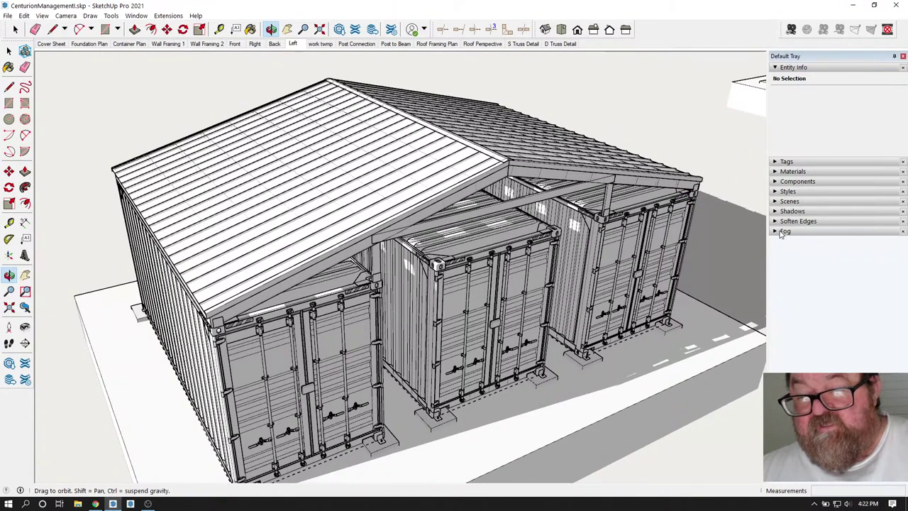
{"action": "left_click", "coordinate": [777, 162]}
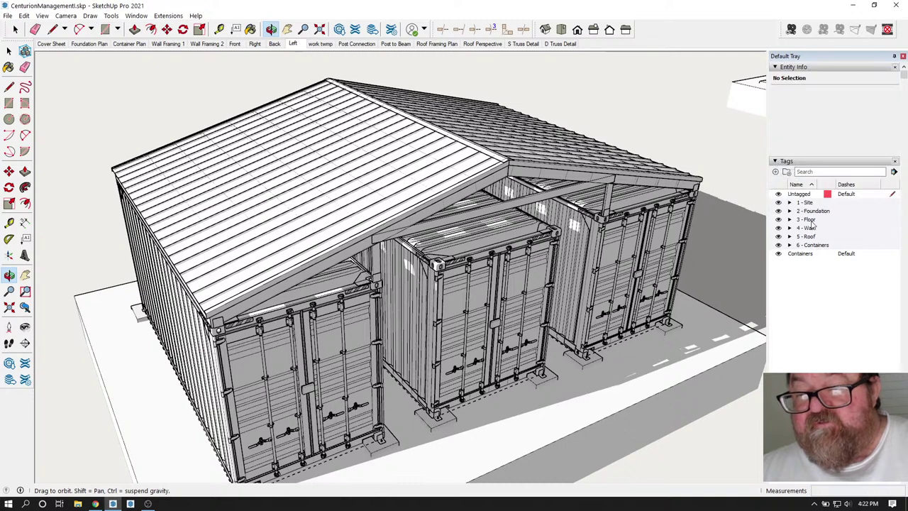
{"action": "left_click", "coordinate": [790, 237]}
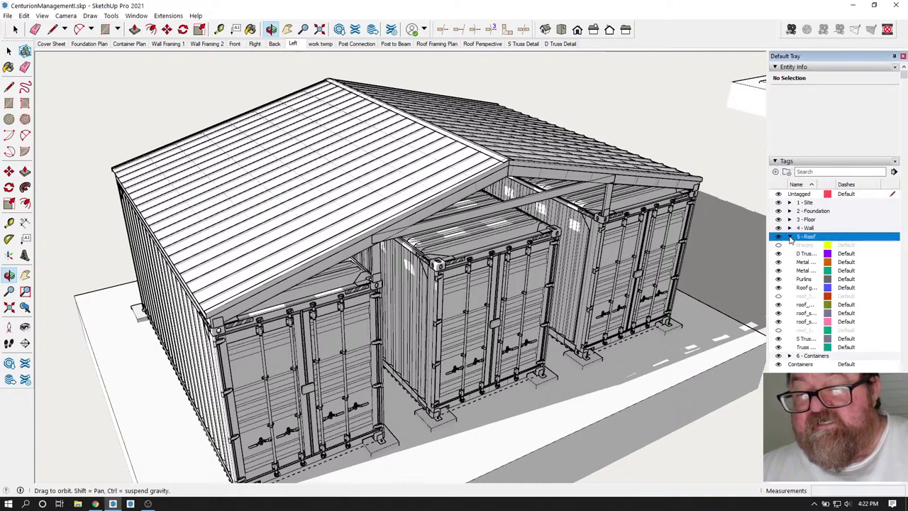
{"action": "left_click", "coordinate": [780, 272]}
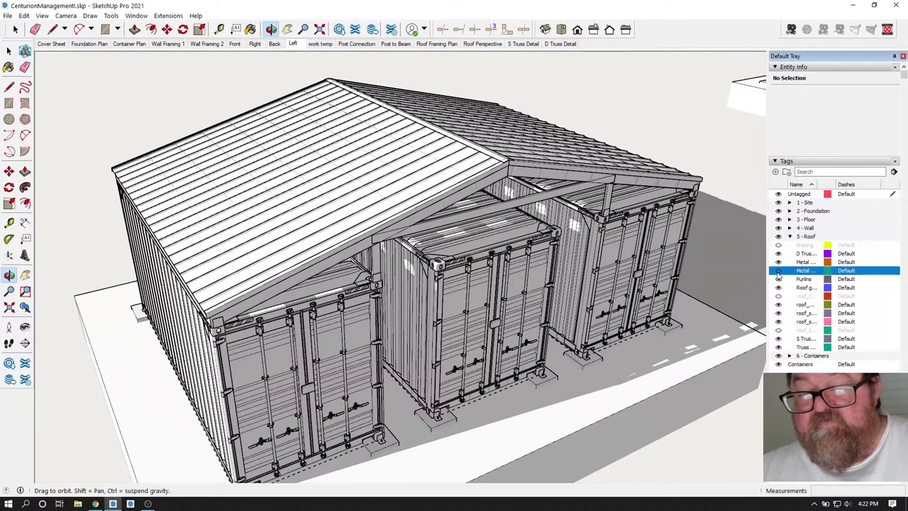
{"action": "left_click", "coordinate": [779, 271]}
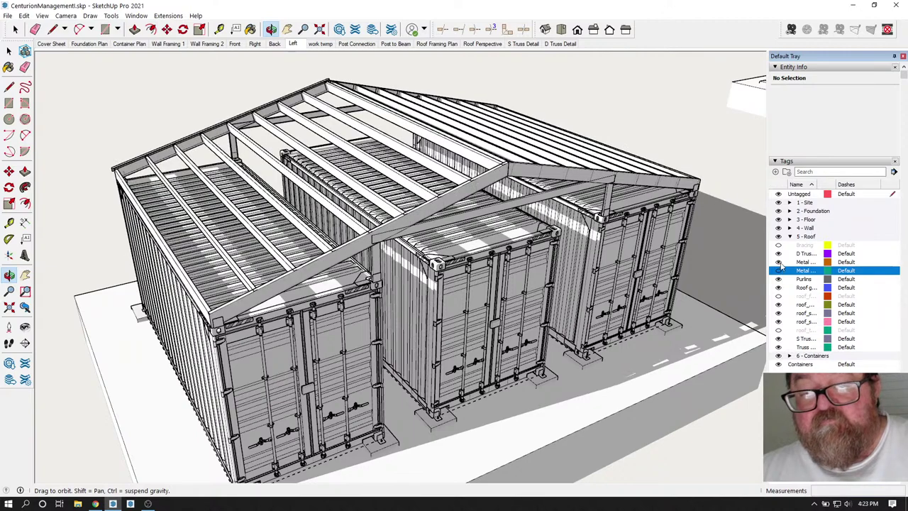
Examine the exposed roof purlins and gable frames above the three containers from several angles.
{"action": "left_click_drag", "start_coordinate": [465, 226], "coordinate": [444, 254]}
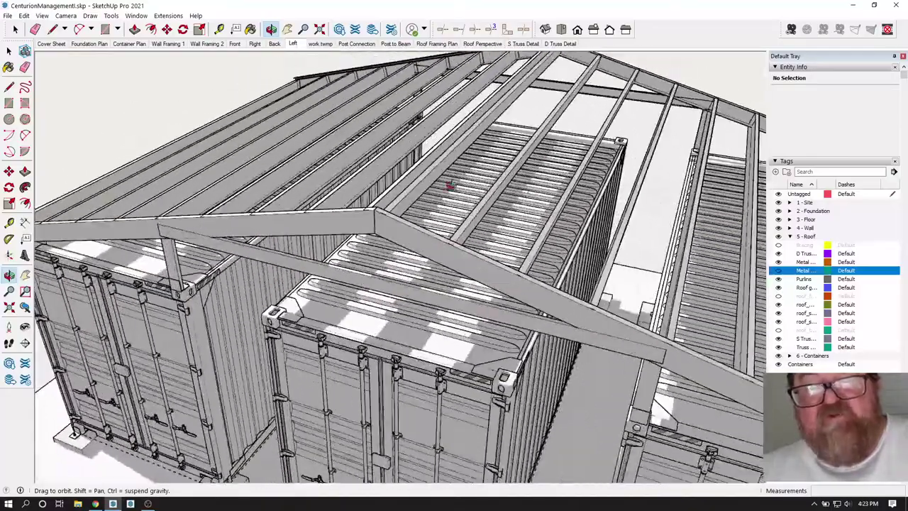
{"action": "left_click_drag", "start_coordinate": [450, 186], "coordinate": [544, 280]}
{"action": "scroll", "coordinate": [525, 327], "scroll_direction": "down", "scroll_amount": 4}
{"action": "left_click_drag", "start_coordinate": [382, 260], "coordinate": [421, 308]}
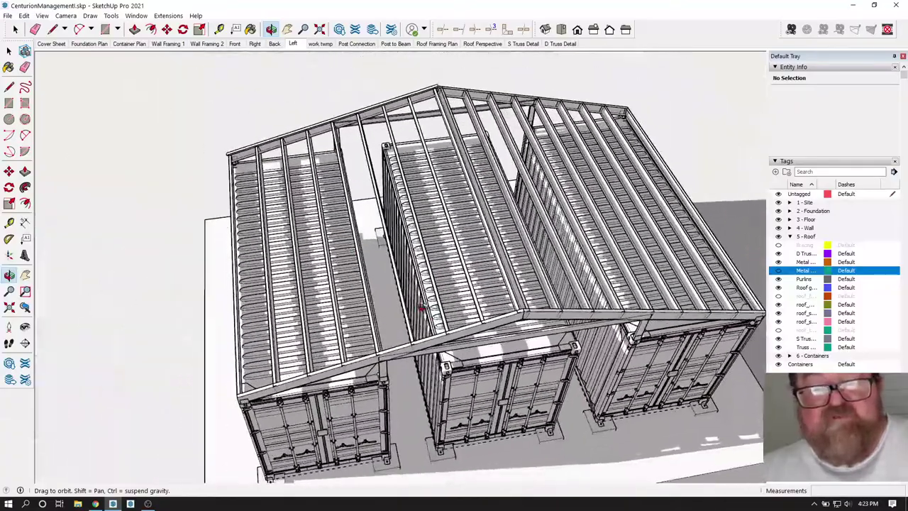
{"action": "scroll", "coordinate": [227, 166], "scroll_direction": "up", "scroll_amount": 4}
{"action": "left_click_drag", "start_coordinate": [225, 168], "coordinate": [264, 146]}
{"action": "scroll", "coordinate": [211, 88], "scroll_direction": "down", "scroll_amount": 2}
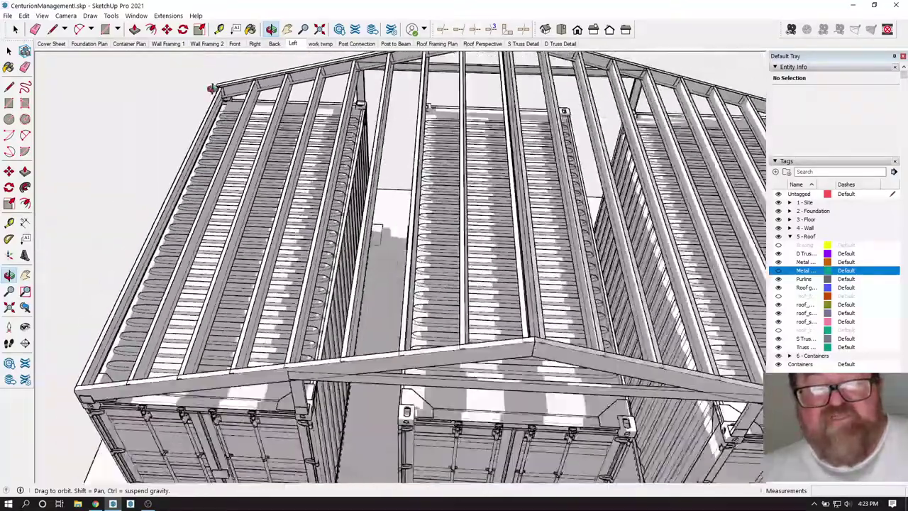
{"action": "left_click_drag", "start_coordinate": [382, 197], "coordinate": [377, 254]}
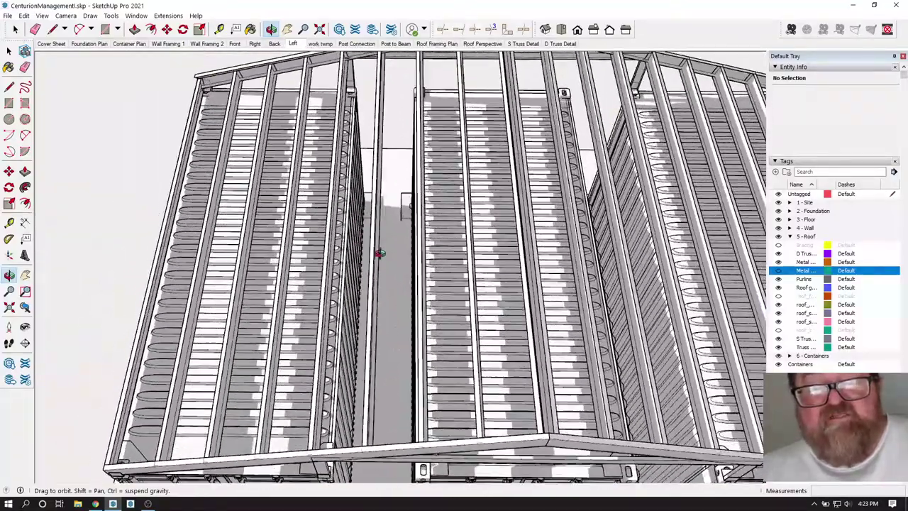
{"action": "left_click", "coordinate": [53, 30]}
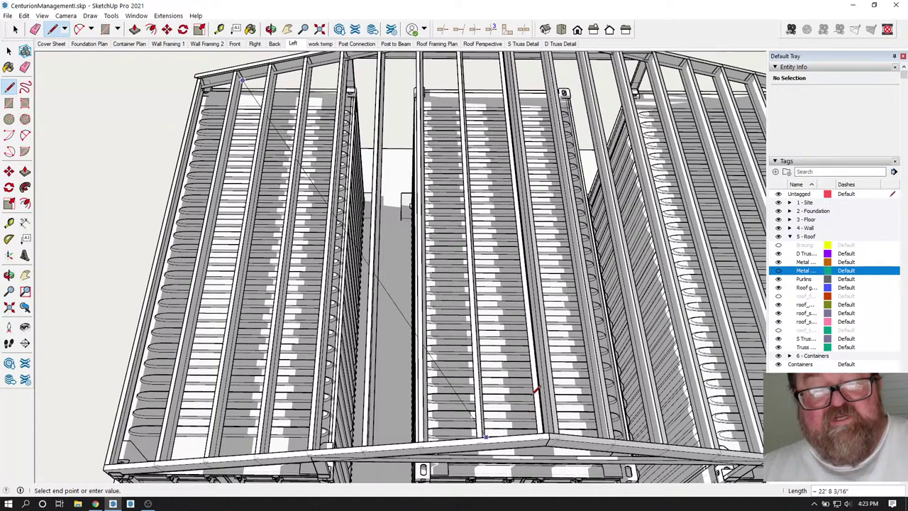
{"action": "scroll", "coordinate": [557, 310], "scroll_direction": "down", "scroll_amount": 2}
{"action": "key", "text": "Escape"}
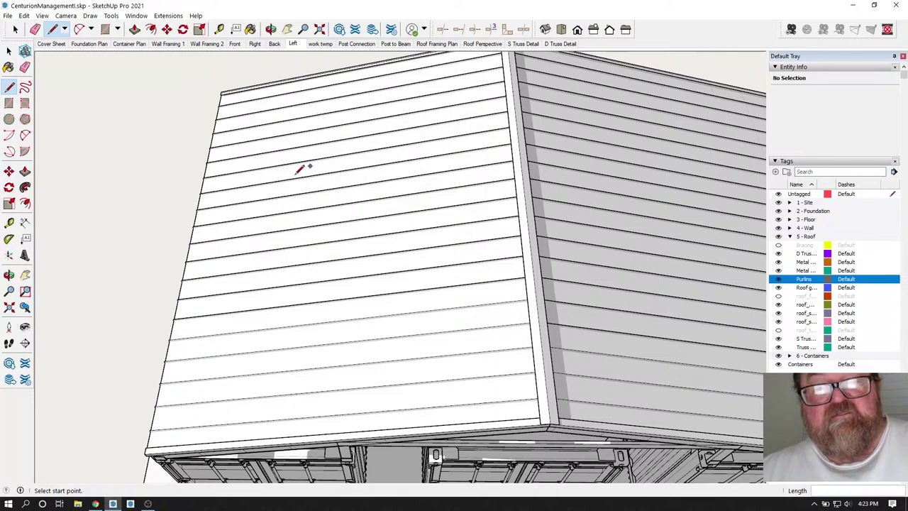
Examine the underside of the roof, the purlins and the gable truss from below on the door side.
{"action": "scroll", "coordinate": [301, 168], "scroll_direction": "down", "scroll_amount": 3}
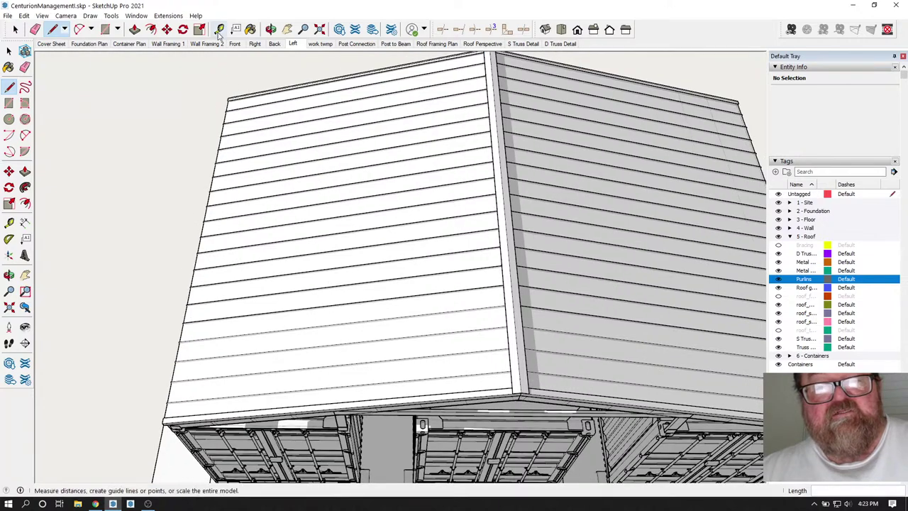
{"action": "left_click", "coordinate": [272, 29]}
{"action": "left_click_drag", "start_coordinate": [341, 239], "coordinate": [357, 144]}
{"action": "left_click_drag", "start_coordinate": [436, 160], "coordinate": [199, 130]}
{"action": "scroll", "coordinate": [248, 153], "scroll_direction": "up", "scroll_amount": 3}
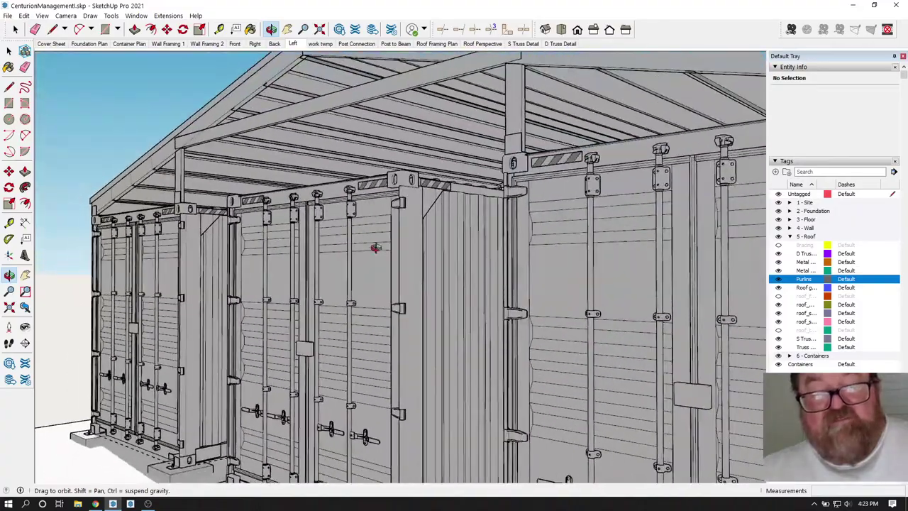
{"action": "left_click_drag", "start_coordinate": [290, 171], "coordinate": [393, 120]}
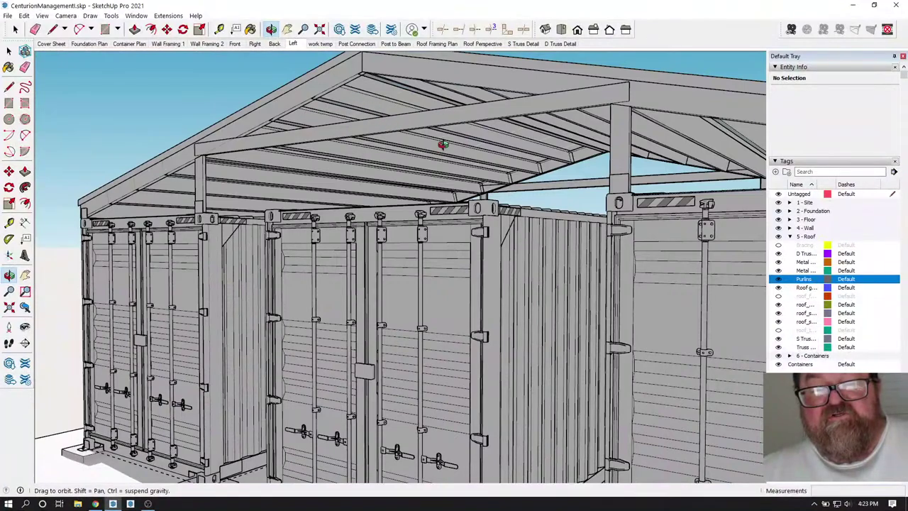
{"action": "left_click_drag", "start_coordinate": [442, 145], "coordinate": [359, 92]}
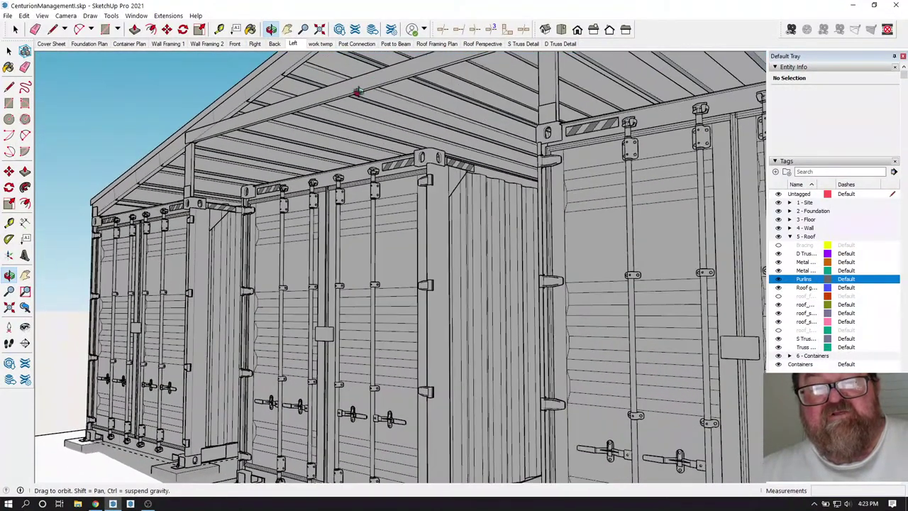
{"action": "left_click_drag", "start_coordinate": [381, 131], "coordinate": [431, 123]}
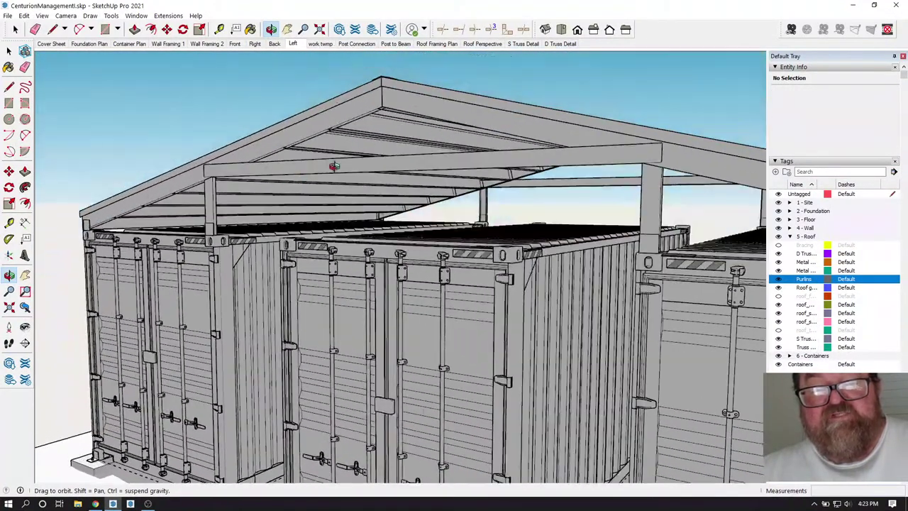
Review the whole roofed container building from the front gable and the front corner.
{"action": "left_click_drag", "start_coordinate": [353, 171], "coordinate": [300, 226]}
{"action": "left_click_drag", "start_coordinate": [342, 253], "coordinate": [356, 93]}
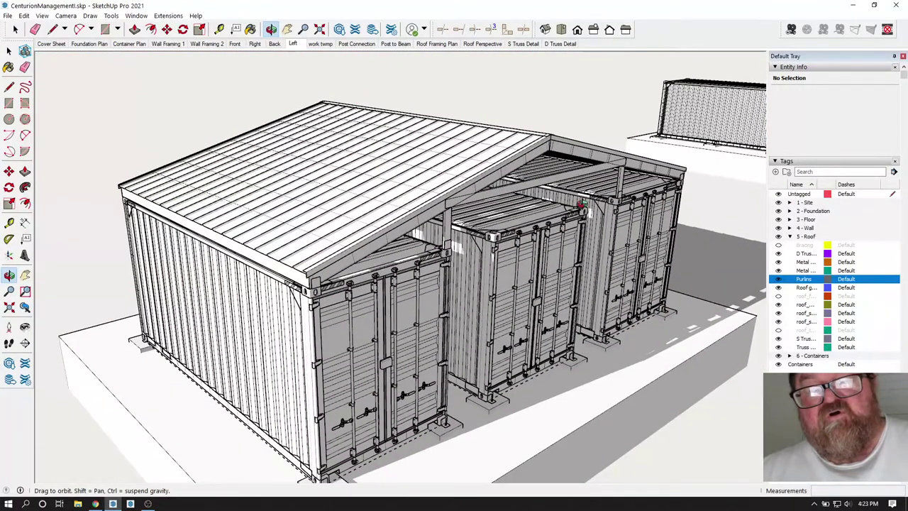
{"action": "left_click_drag", "start_coordinate": [412, 157], "coordinate": [402, 137]}
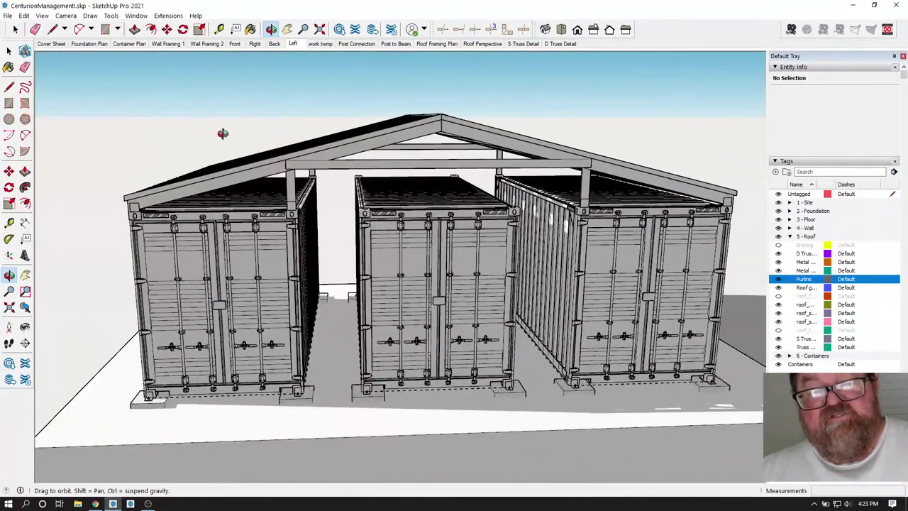
{"action": "left_click_drag", "start_coordinate": [394, 312], "coordinate": [303, 235]}
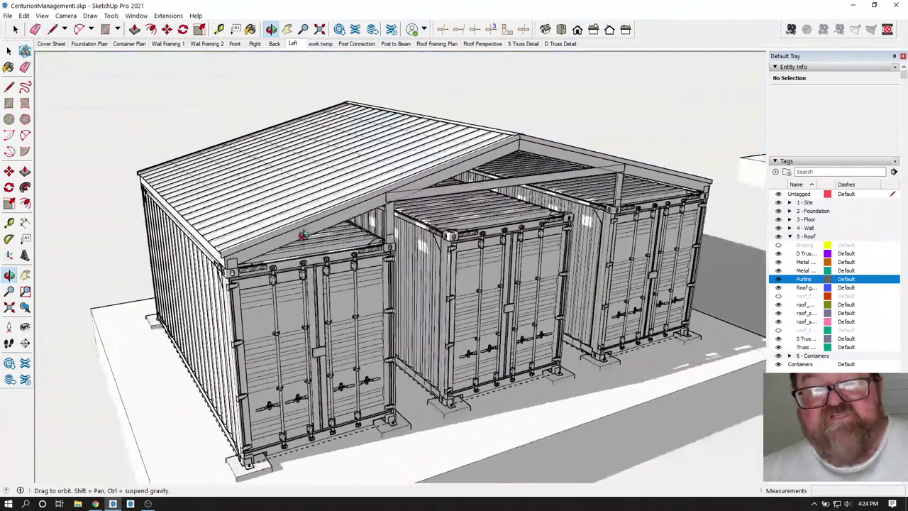
Switch to Chrome and close the ATDrafting.com, cold rolled channel and C channel rafters search pages.
{"action": "left_click_drag", "start_coordinate": [497, 278], "coordinate": [297, 277]}
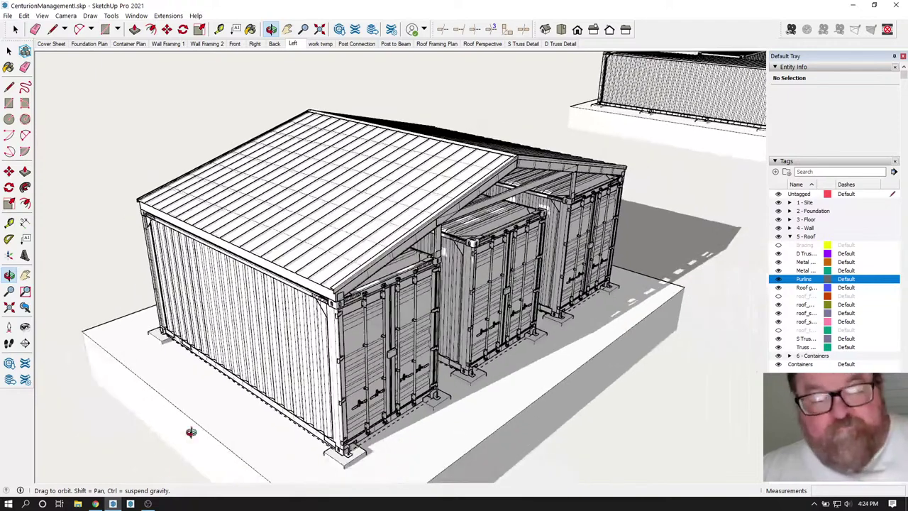
{"action": "left_click", "coordinate": [98, 504]}
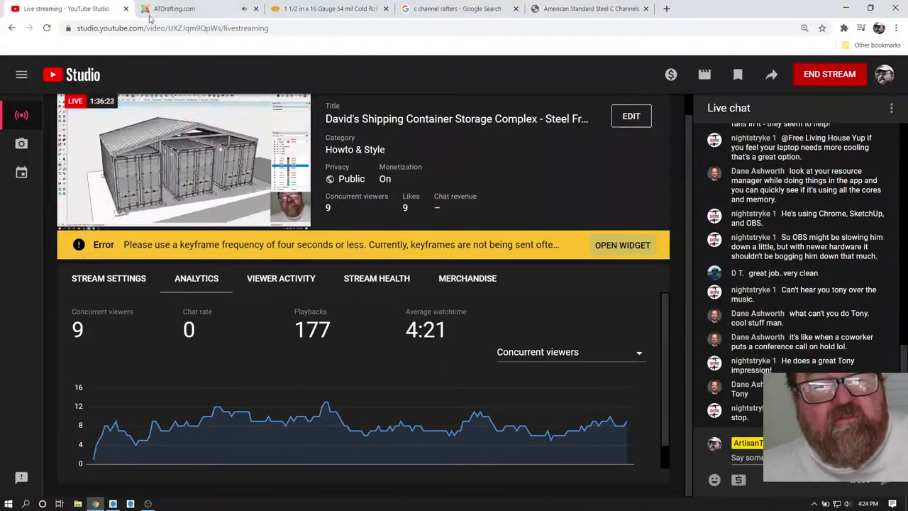
{"action": "left_click", "coordinate": [176, 9]}
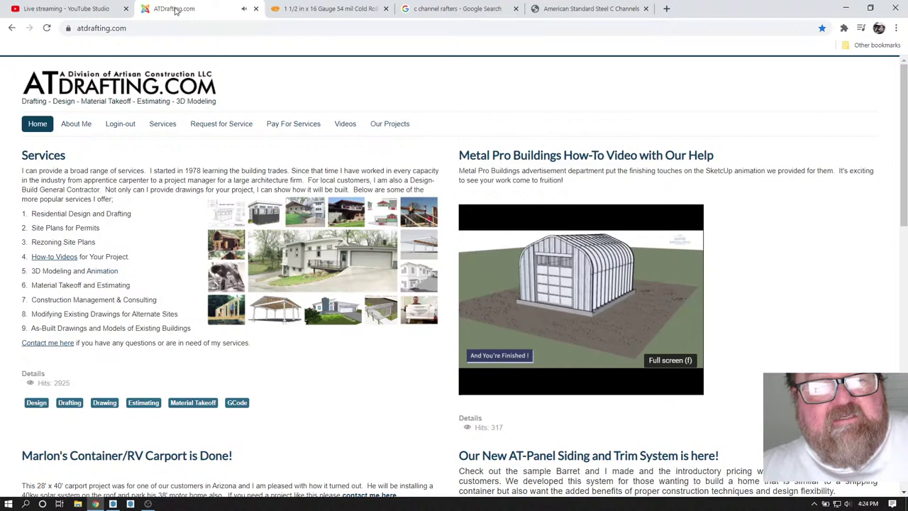
{"action": "left_click", "coordinate": [256, 8]}
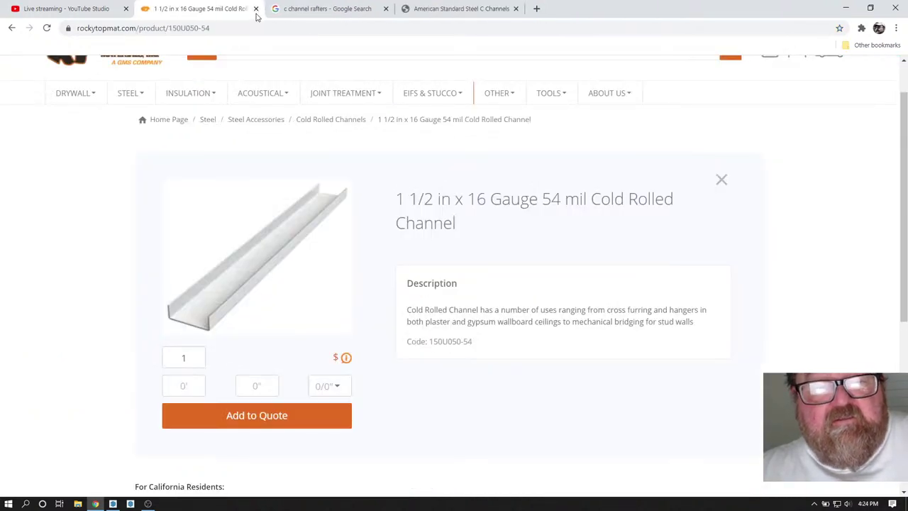
{"action": "left_click", "coordinate": [256, 9]}
{"action": "left_click", "coordinate": [257, 8]}
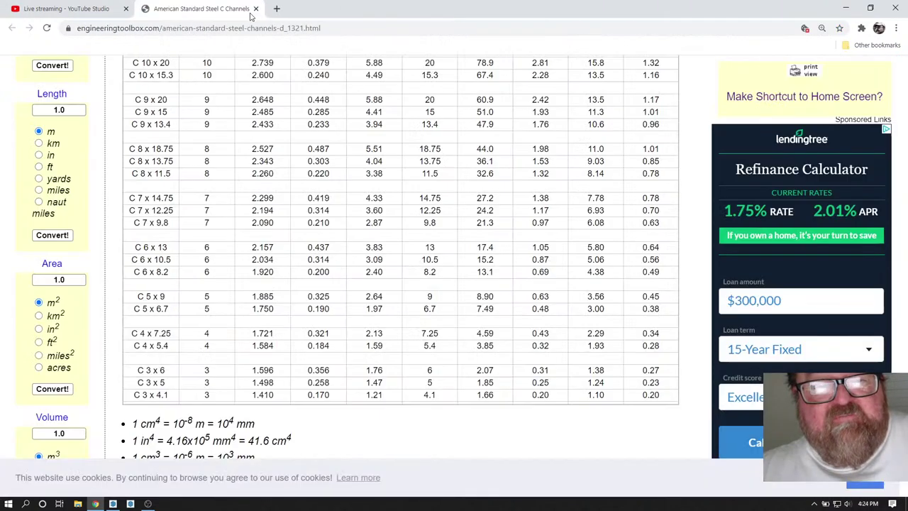
Check the live stream dashboard in YouTube Studio and the streaming status in OBS.
{"action": "left_click", "coordinate": [92, 8]}
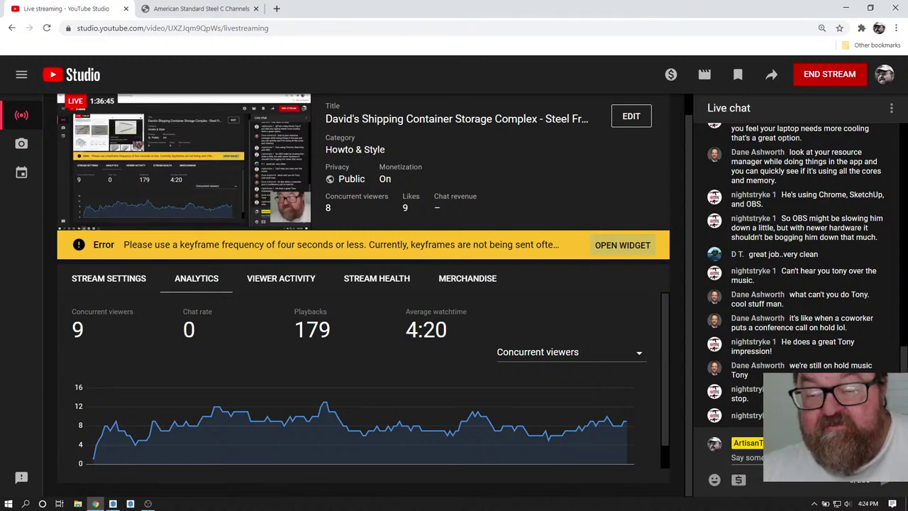
{"action": "left_click", "coordinate": [148, 504]}
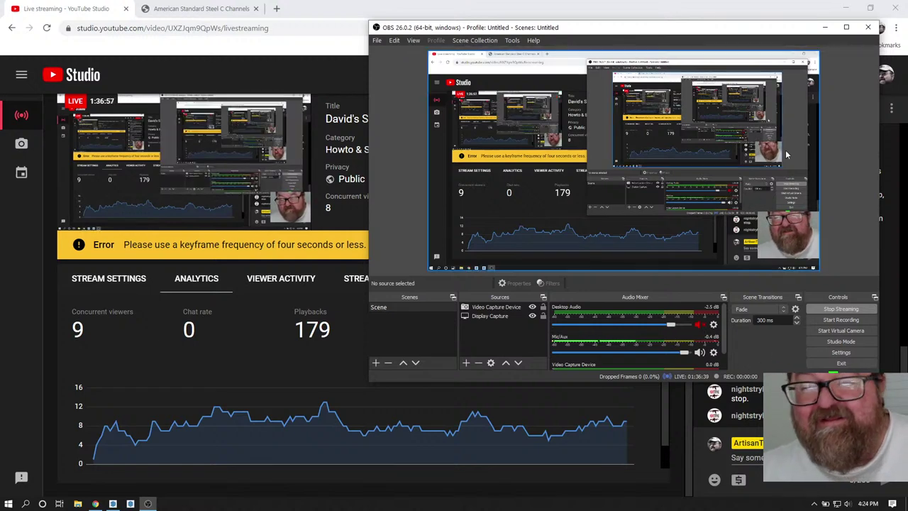
{"action": "left_click", "coordinate": [298, 39]}
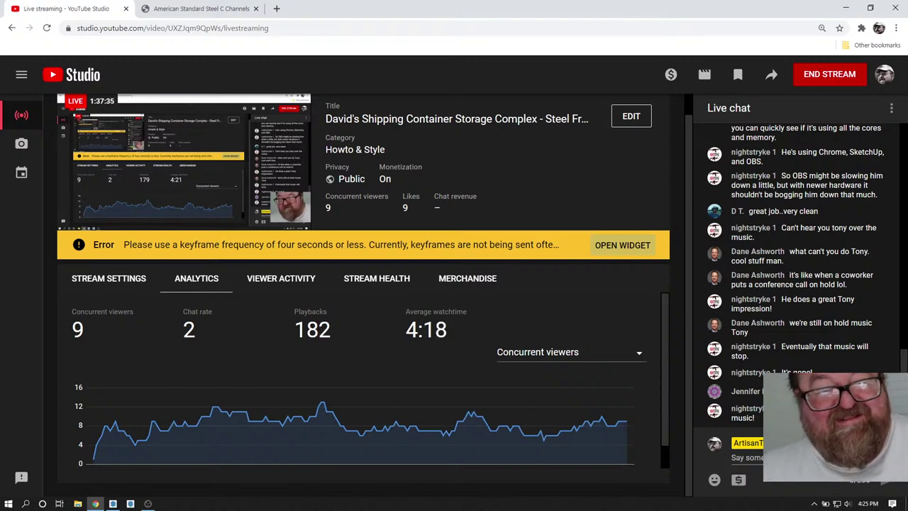
Open the bookmarked ATDrafting.com site in place of the steel channels page, play its Quonset how-to video and close the page.
{"action": "left_click", "coordinate": [188, 7]}
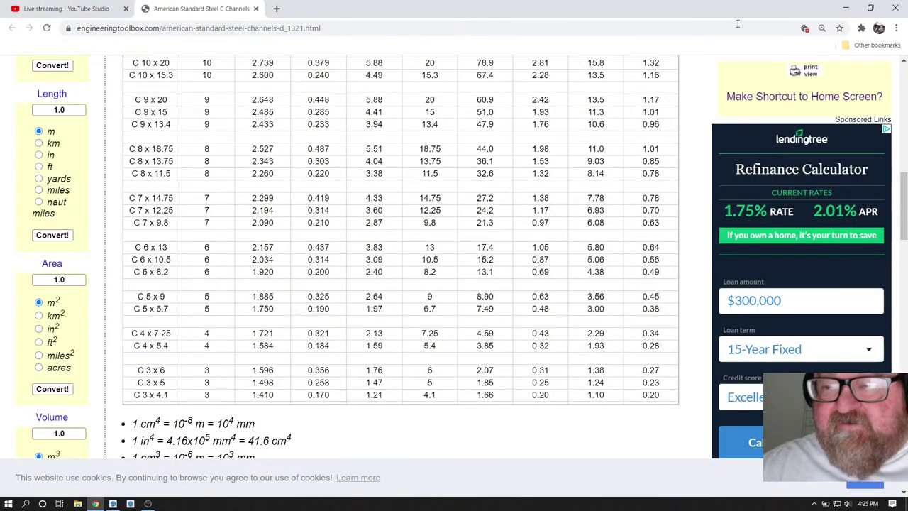
{"action": "left_click", "coordinate": [846, 47]}
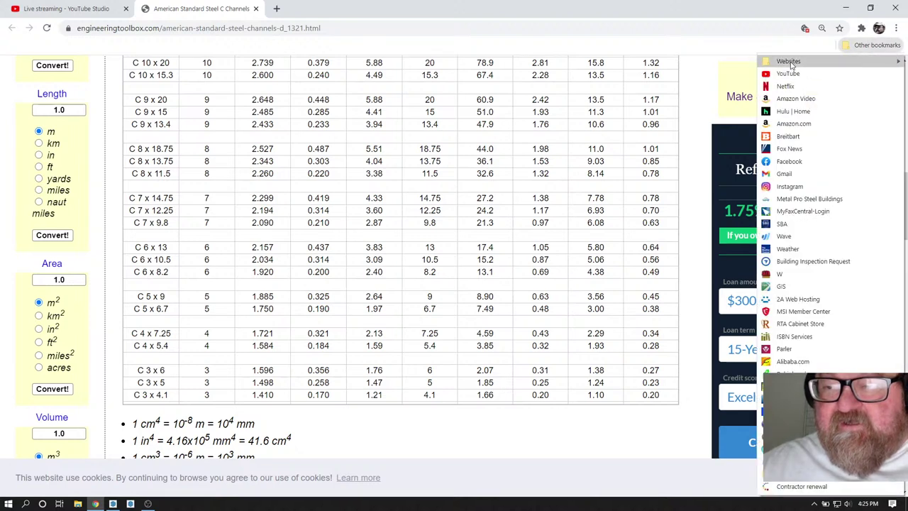
{"action": "mouse_move", "coordinate": [790, 64]}
{"action": "left_click", "coordinate": [636, 63]}
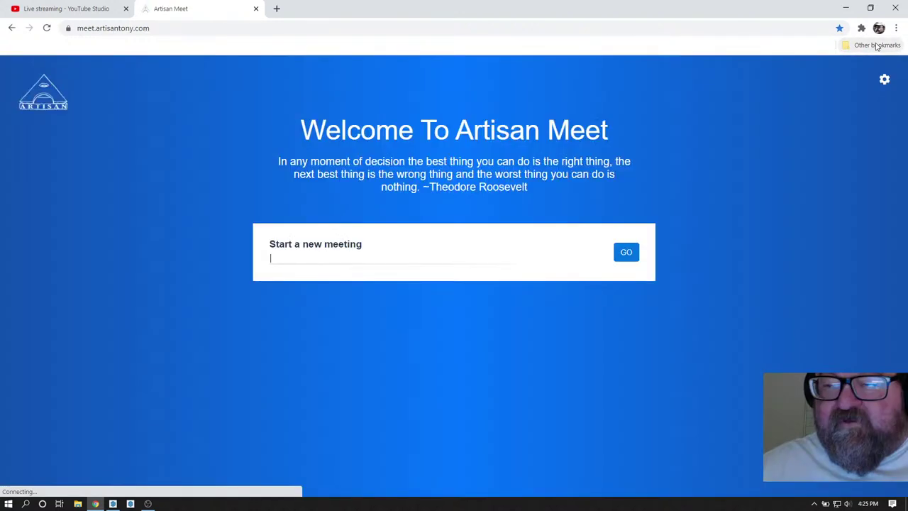
{"action": "left_click", "coordinate": [873, 45]}
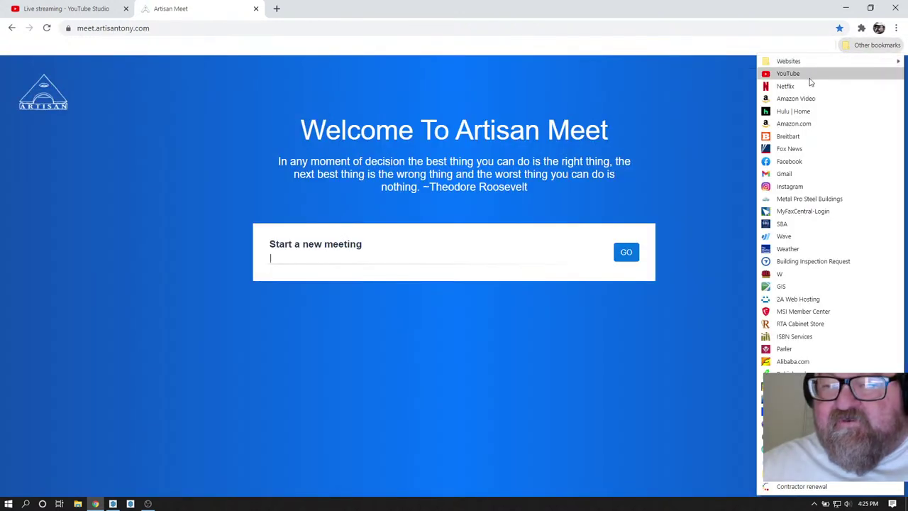
{"action": "mouse_move", "coordinate": [789, 63]}
{"action": "left_click", "coordinate": [641, 100]}
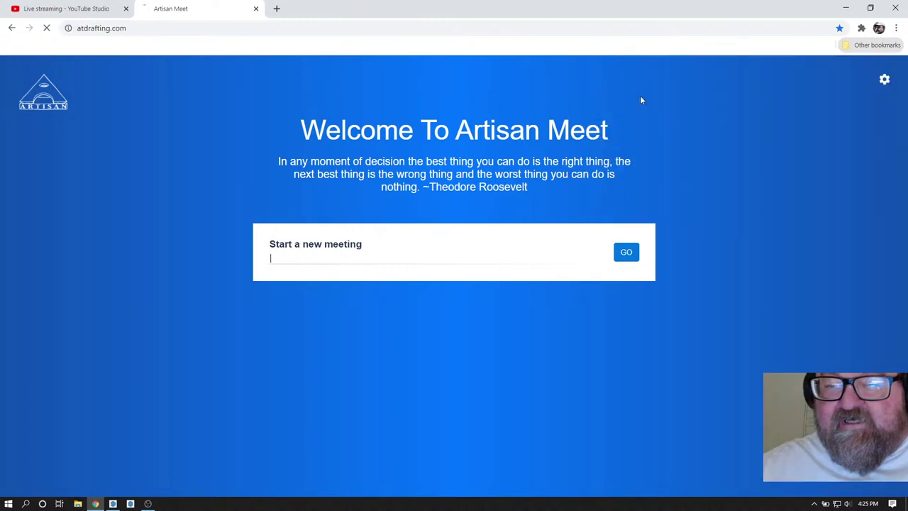
{"action": "left_click", "coordinate": [584, 303]}
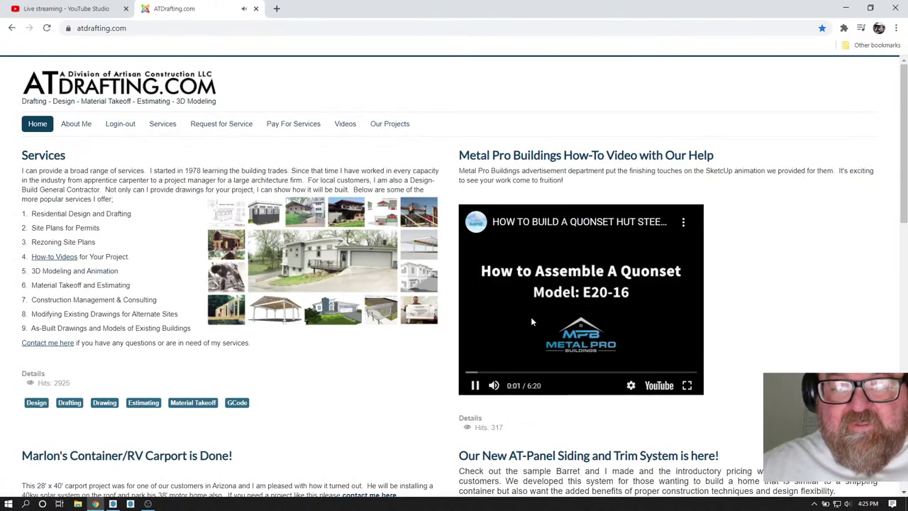
{"action": "left_click", "coordinate": [257, 9]}
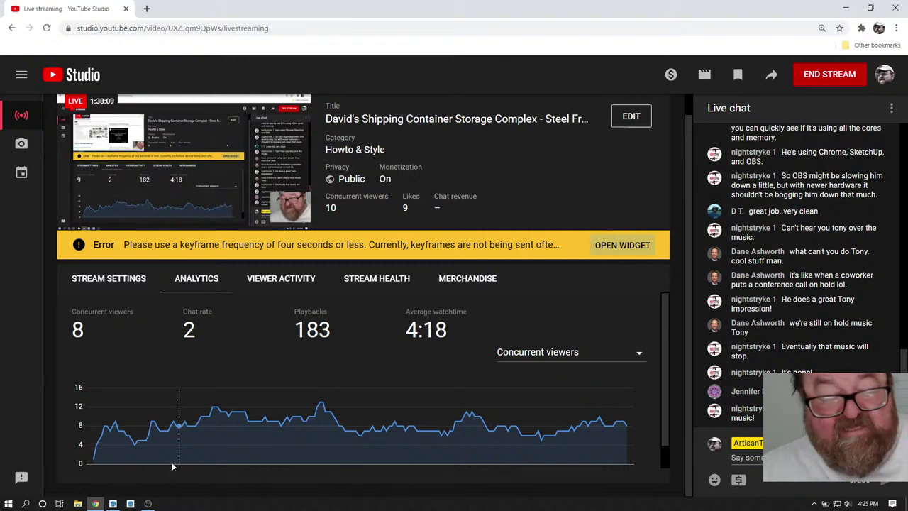
Switch to SketchUp and examine the container building's open gable, roof underside and side wall from several angles.
{"action": "left_click", "coordinate": [112, 504]}
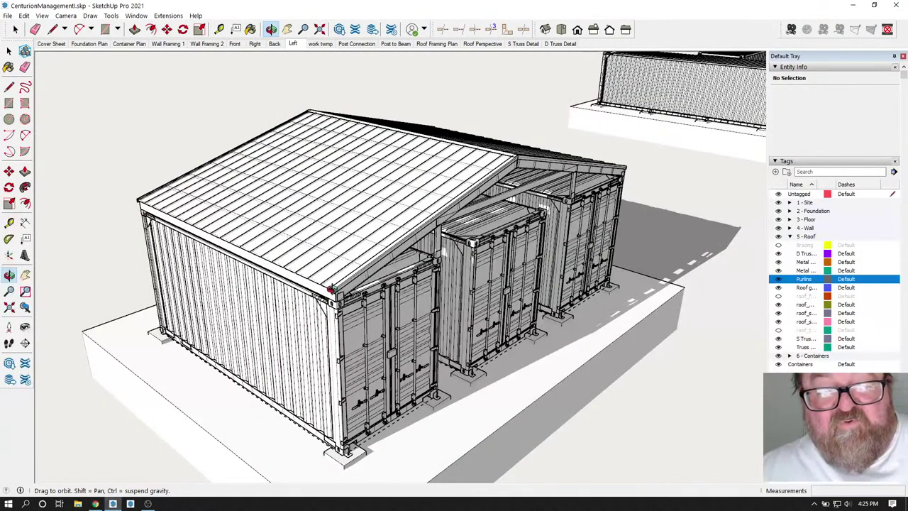
{"action": "left_click_drag", "start_coordinate": [332, 289], "coordinate": [243, 379]}
{"action": "left_click_drag", "start_coordinate": [432, 264], "coordinate": [520, 240]}
{"action": "scroll", "coordinate": [520, 240], "scroll_direction": "up", "scroll_amount": 3}
{"action": "left_click_drag", "start_coordinate": [439, 257], "coordinate": [401, 235]}
{"action": "scroll", "coordinate": [454, 311], "scroll_direction": "down", "scroll_amount": 2}
{"action": "left_click_drag", "start_coordinate": [454, 311], "coordinate": [201, 277]}
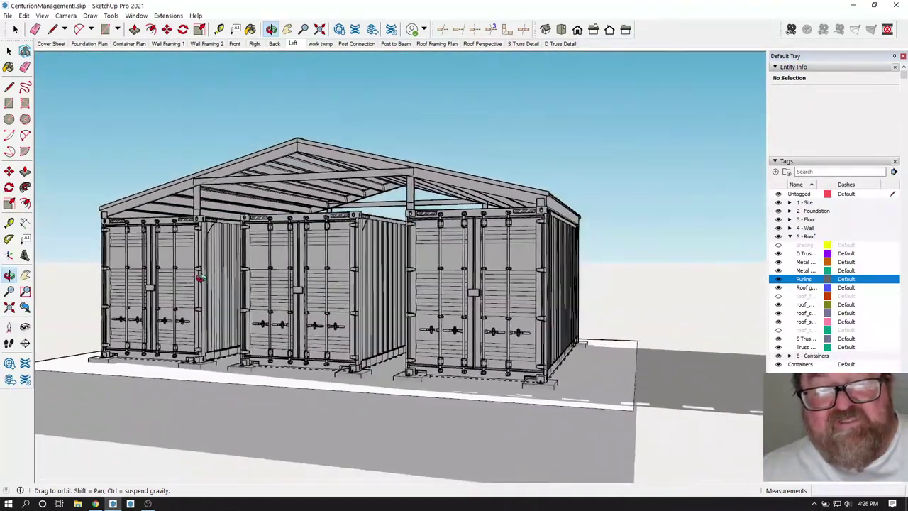
{"action": "middle_click_drag", "start_coordinate": [200, 277], "coordinate": [163, 274]}
{"action": "middle_click_drag", "start_coordinate": [302, 254], "coordinate": [244, 230]}
{"action": "scroll", "coordinate": [284, 243], "scroll_direction": "up", "scroll_amount": 2}
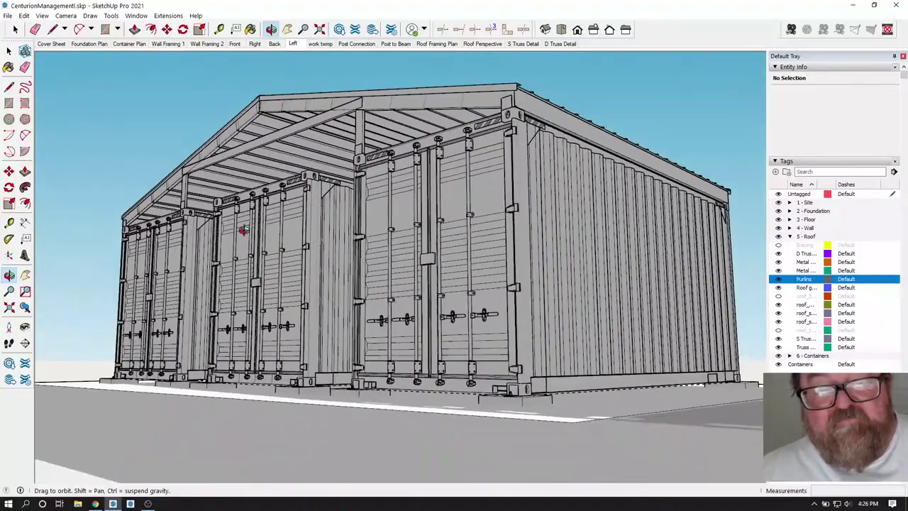
{"action": "mouse_move", "coordinate": [243, 229]}
{"action": "left_mouse_down"}
{"action": "mouse_move", "coordinate": [208, 301]}
{"action": "mouse_move", "coordinate": [439, 299]}
{"action": "mouse_move", "coordinate": [383, 357]}
{"action": "mouse_move", "coordinate": [40, 266]}
{"action": "left_mouse_up"}
{"action": "mouse_move", "coordinate": [390, 364]}
{"action": "left_mouse_down"}
{"action": "mouse_move", "coordinate": [320, 333]}
{"action": "mouse_move", "coordinate": [234, 316]}
{"action": "mouse_move", "coordinate": [420, 304]}
{"action": "left_mouse_up"}
{"action": "scroll", "coordinate": [298, 286], "scroll_direction": "down", "scroll_amount": 4}
{"action": "left_click_drag", "start_coordinate": [298, 286], "coordinate": [557, 339]}
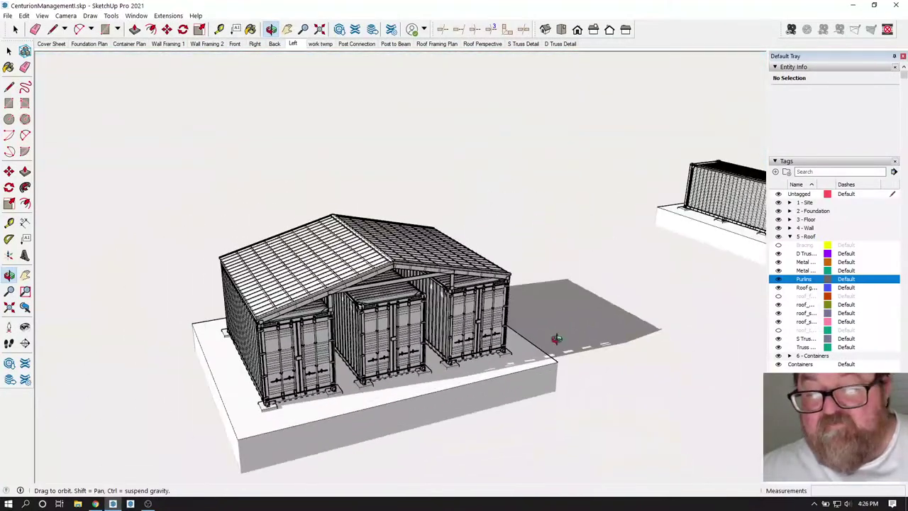
Collapse the Tags list, expand the Shadows settings and turn off the model's shadows.
{"action": "left_click", "coordinate": [776, 163]}
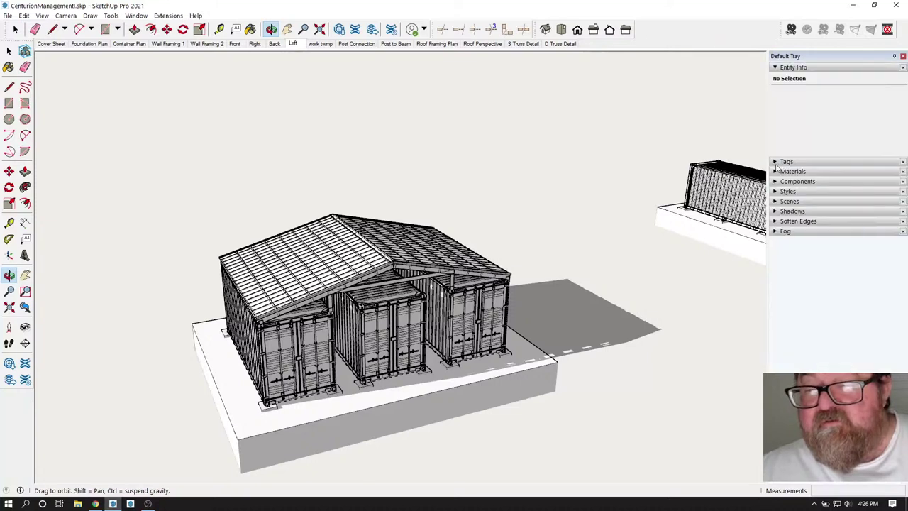
{"action": "left_click", "coordinate": [777, 211]}
{"action": "left_click", "coordinate": [778, 223]}
Examine the gable rafter, support post and purlins above the first container up close.
{"action": "left_click_drag", "start_coordinate": [324, 264], "coordinate": [234, 405]}
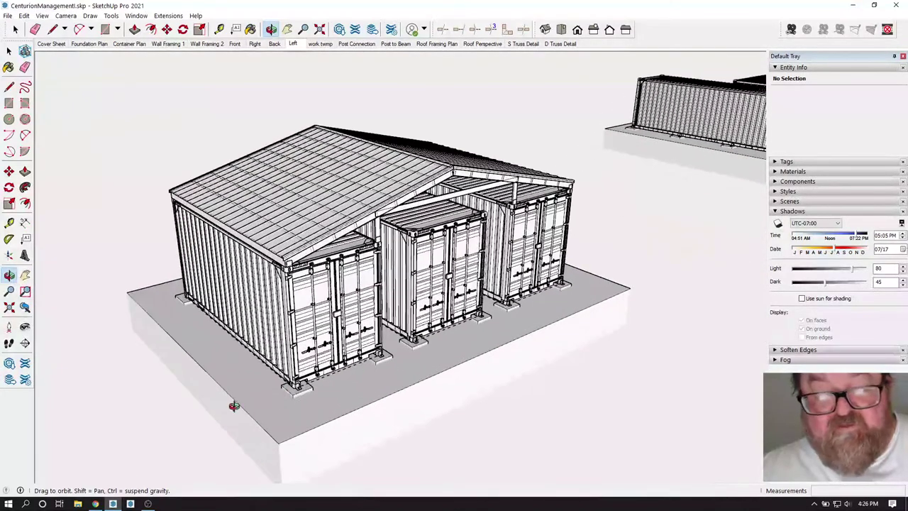
{"action": "left_click_drag", "start_coordinate": [250, 264], "coordinate": [315, 199]}
{"action": "scroll", "coordinate": [313, 190], "scroll_direction": "up", "scroll_amount": 6}
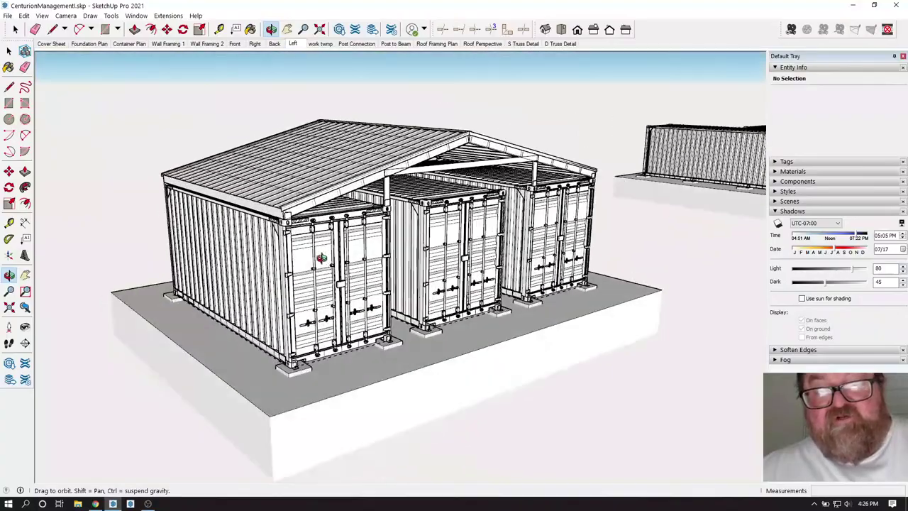
{"action": "scroll", "coordinate": [314, 190], "scroll_direction": "up", "scroll_amount": 8}
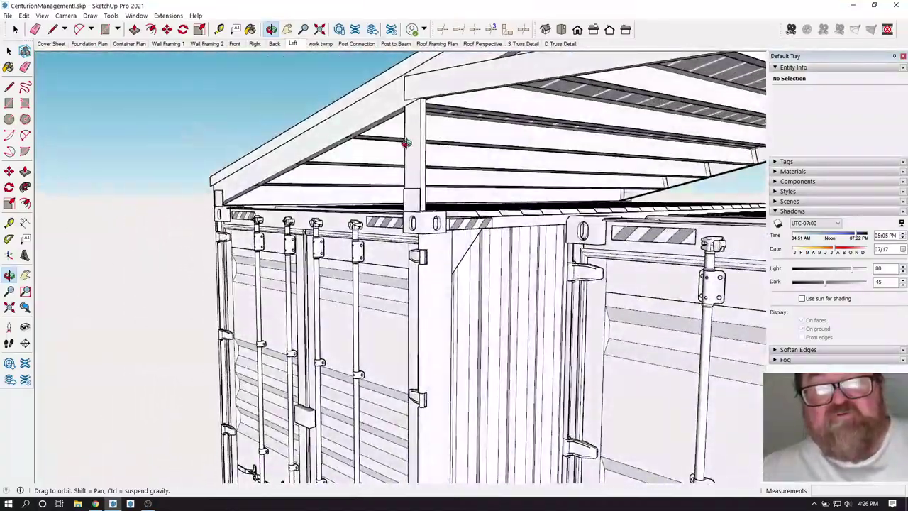
{"action": "left_click_drag", "start_coordinate": [298, 142], "coordinate": [482, 216]}
{"action": "scroll", "coordinate": [99, 260], "scroll_direction": "down", "scroll_amount": 5}
{"action": "left_click_drag", "start_coordinate": [180, 289], "coordinate": [300, 294]}
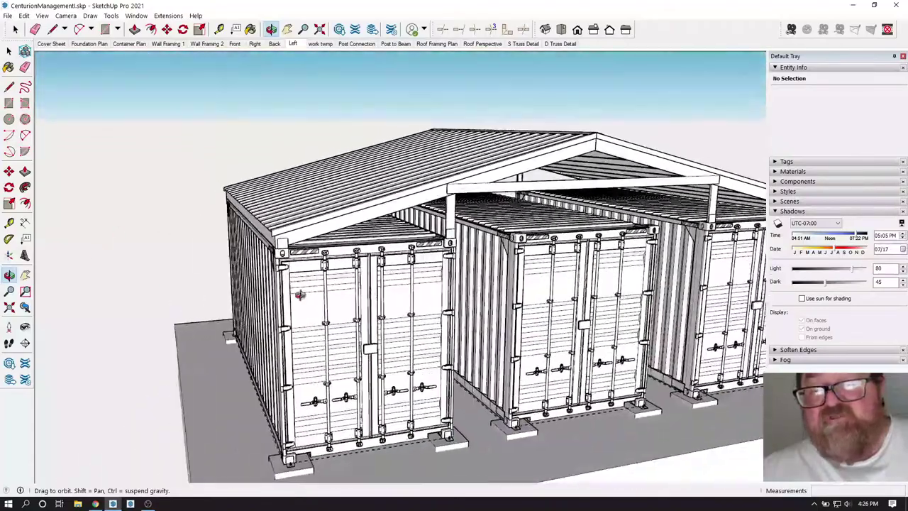
{"action": "scroll", "coordinate": [159, 318], "scroll_direction": "down", "scroll_amount": 2}
Review the roofed building without shadows from the long side, the door side and above the ridge.
{"action": "left_click_drag", "start_coordinate": [417, 385], "coordinate": [551, 365]}
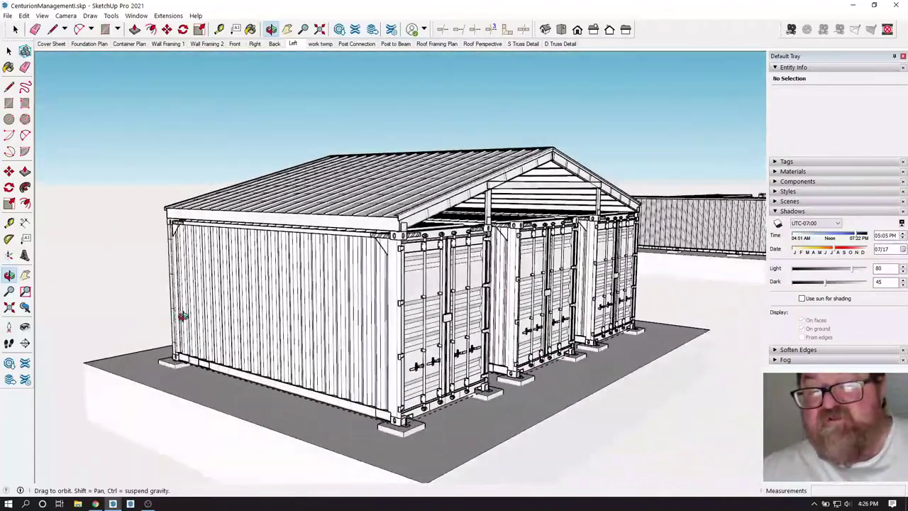
{"action": "scroll", "coordinate": [181, 317], "scroll_direction": "down", "scroll_amount": 2}
{"action": "scroll", "coordinate": [427, 342], "scroll_direction": "up", "scroll_amount": 3}
{"action": "scroll", "coordinate": [427, 342], "scroll_direction": "up", "scroll_amount": 1}
{"action": "left_click_drag", "start_coordinate": [449, 247], "coordinate": [418, 248]}
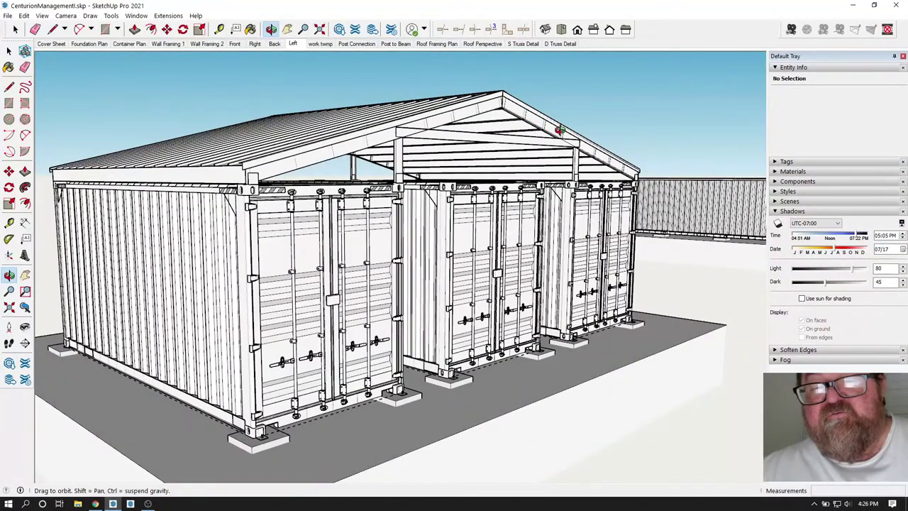
{"action": "left_click_drag", "start_coordinate": [369, 149], "coordinate": [59, 183]}
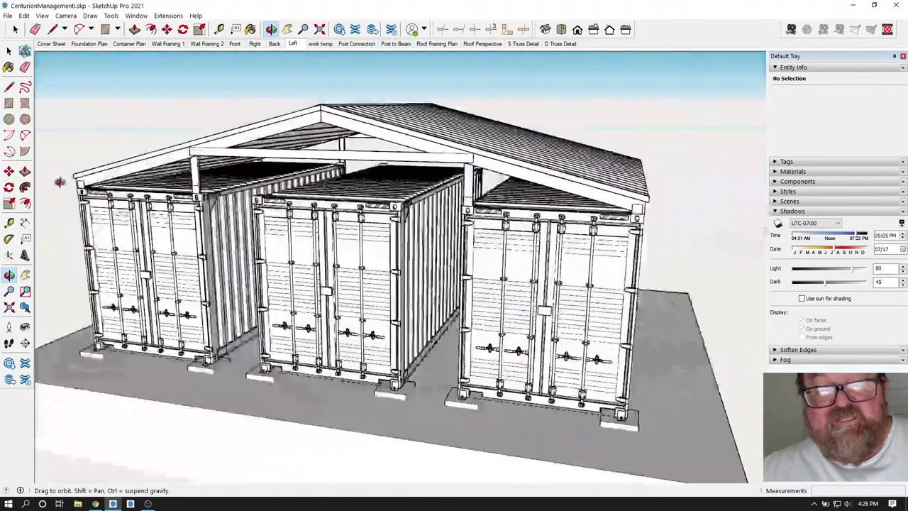
{"action": "scroll", "coordinate": [99, 172], "scroll_direction": "up", "scroll_amount": 4}
{"action": "left_click_drag", "start_coordinate": [144, 154], "coordinate": [250, 217]}
{"action": "scroll", "coordinate": [250, 216], "scroll_direction": "up", "scroll_amount": 3}
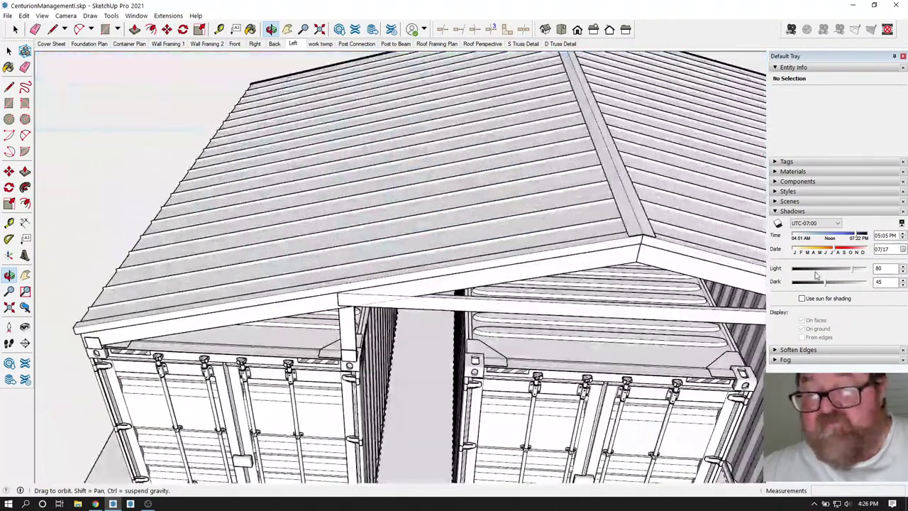
Collapse the Shadows settings, reopen the Tags list and delete the duplicate orange metal roofing tag from the 5 - Roof folder.
{"action": "left_click", "coordinate": [776, 213]}
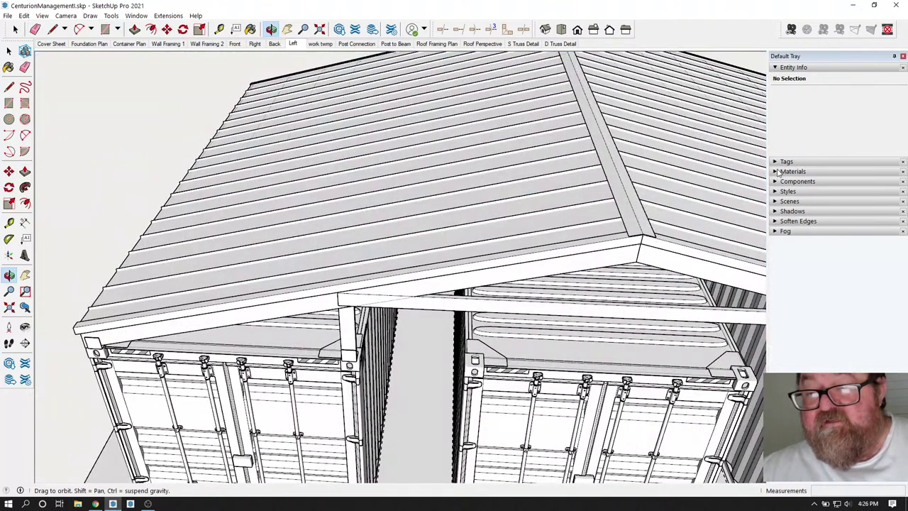
{"action": "left_click", "coordinate": [777, 161]}
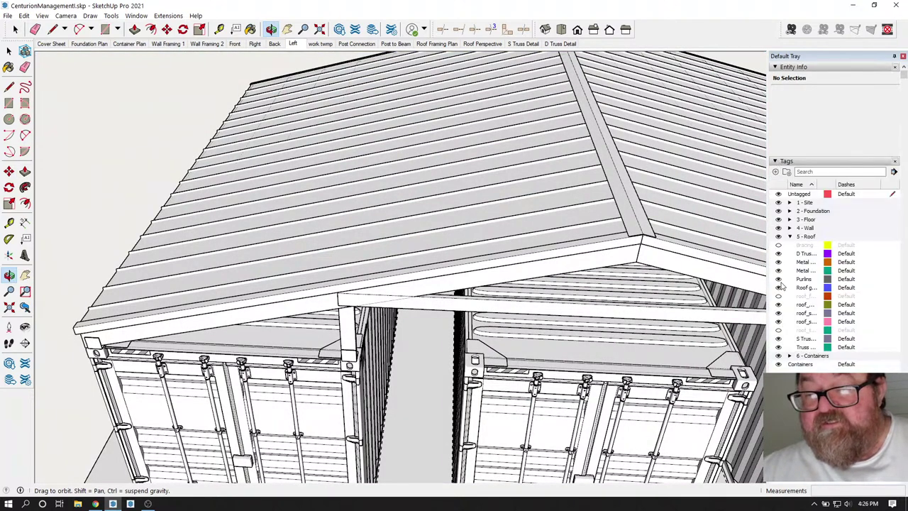
{"action": "left_click", "coordinate": [781, 263]}
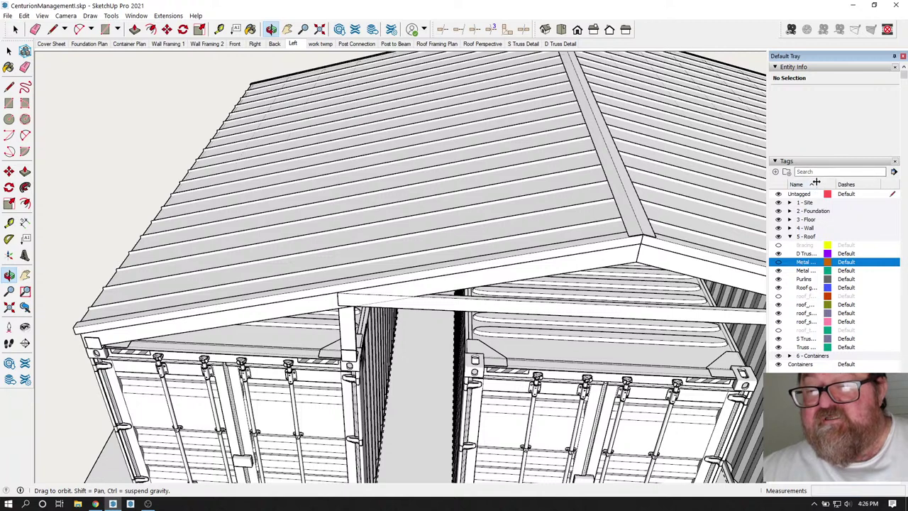
{"action": "left_click_drag", "start_coordinate": [816, 183], "coordinate": [847, 186]}
{"action": "right_click", "coordinate": [818, 264]}
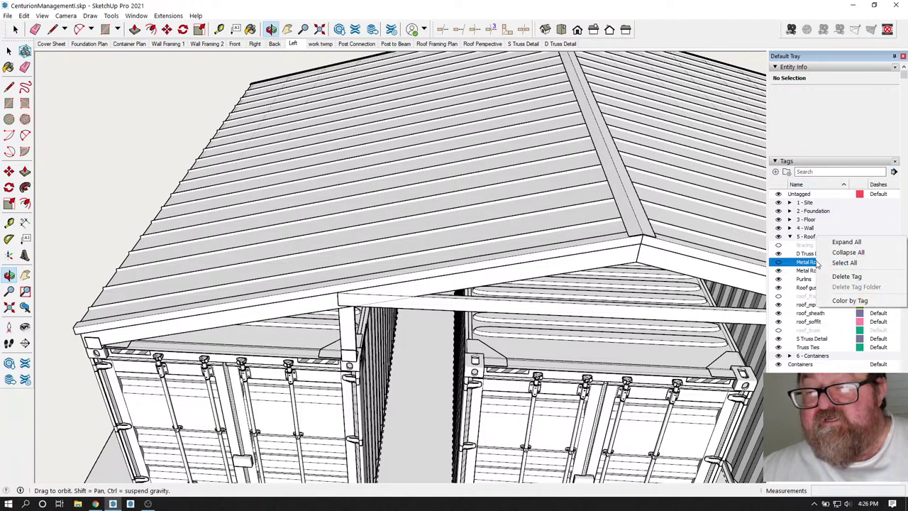
{"action": "left_click", "coordinate": [848, 277]}
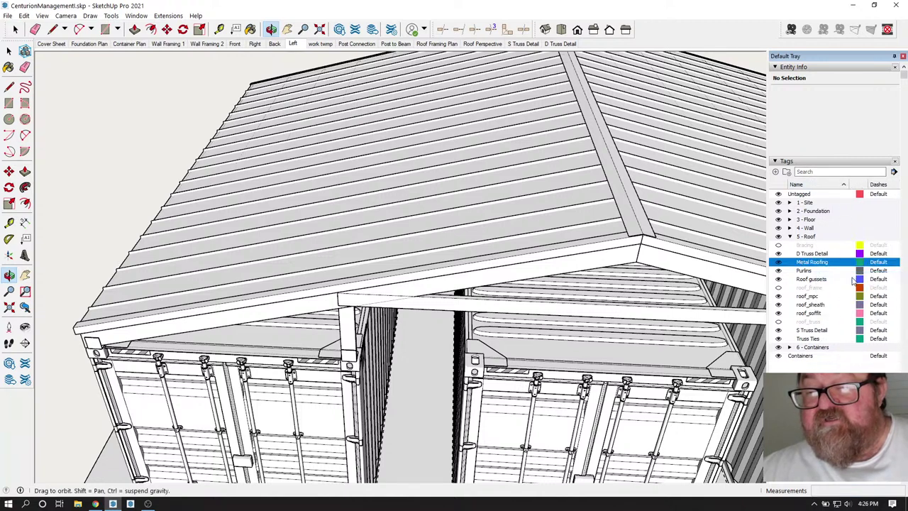
Hide the Metal Roofing tag and examine the exposed purlins and rafter above the first container.
{"action": "left_click", "coordinate": [778, 262]}
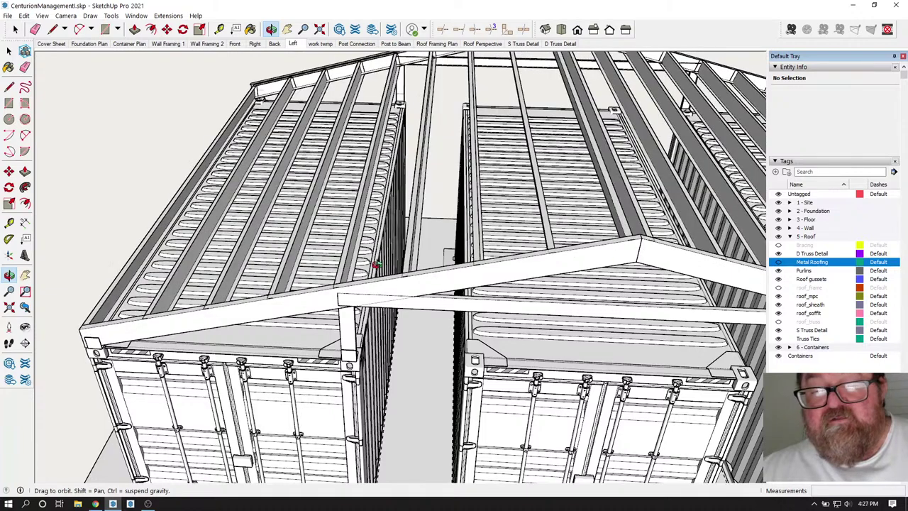
{"action": "left_click_drag", "start_coordinate": [376, 264], "coordinate": [285, 287]}
{"action": "scroll", "coordinate": [162, 308], "scroll_direction": "up", "scroll_amount": 5}
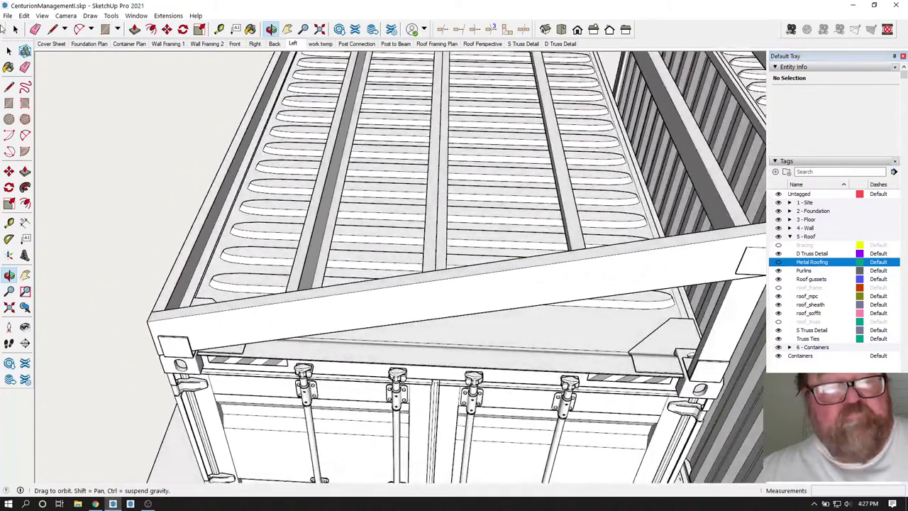
Edit the purlin component above the first container, moving all its geometry 1/4" along the green axis away from the gable rafter.
{"action": "left_click", "coordinate": [15, 29]}
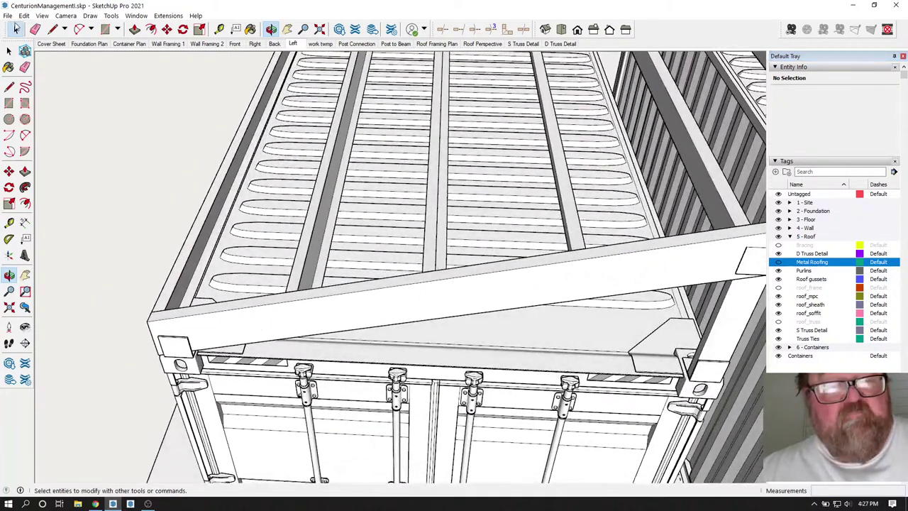
{"action": "left_click", "coordinate": [307, 250]}
{"action": "left_click", "coordinate": [306, 252]}
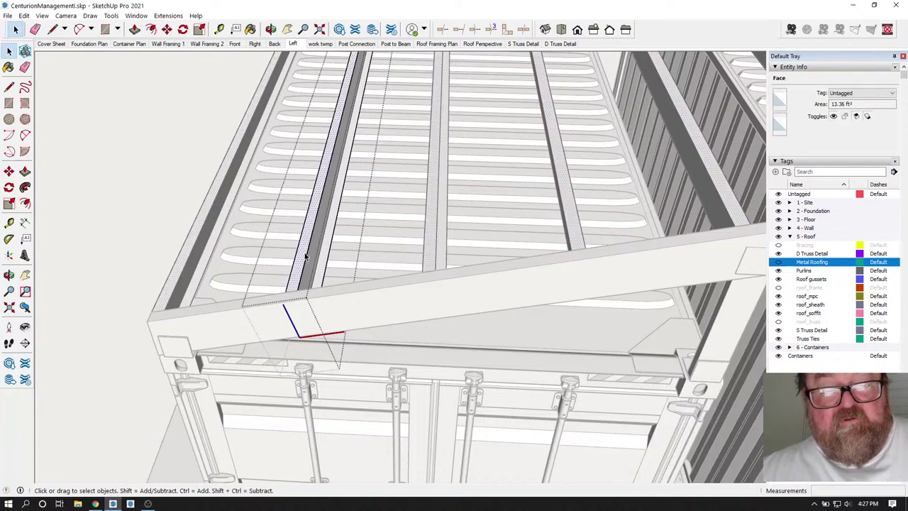
{"action": "scroll", "coordinate": [326, 300], "scroll_direction": "up", "scroll_amount": 3}
{"action": "triple_click", "coordinate": [295, 266]}
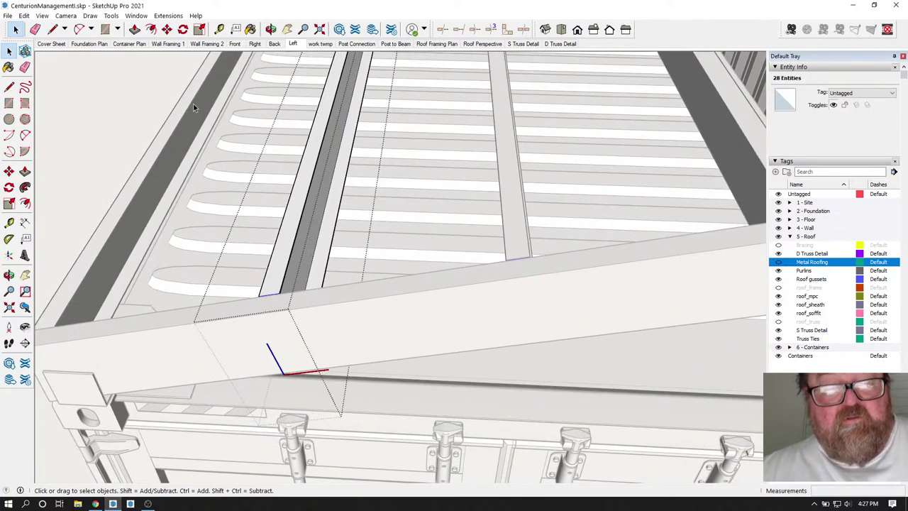
{"action": "left_click", "coordinate": [167, 29]}
{"action": "scroll", "coordinate": [287, 268], "scroll_direction": "up", "scroll_amount": 2}
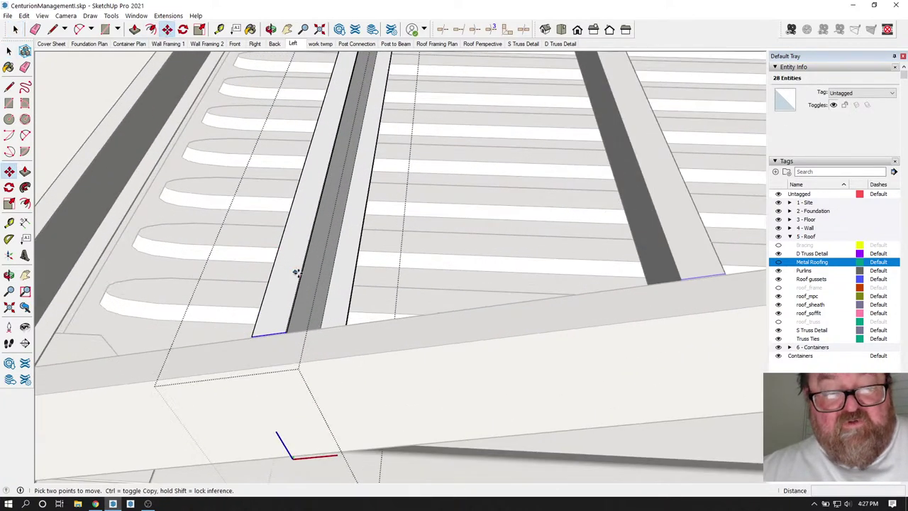
{"action": "left_click", "coordinate": [299, 274]}
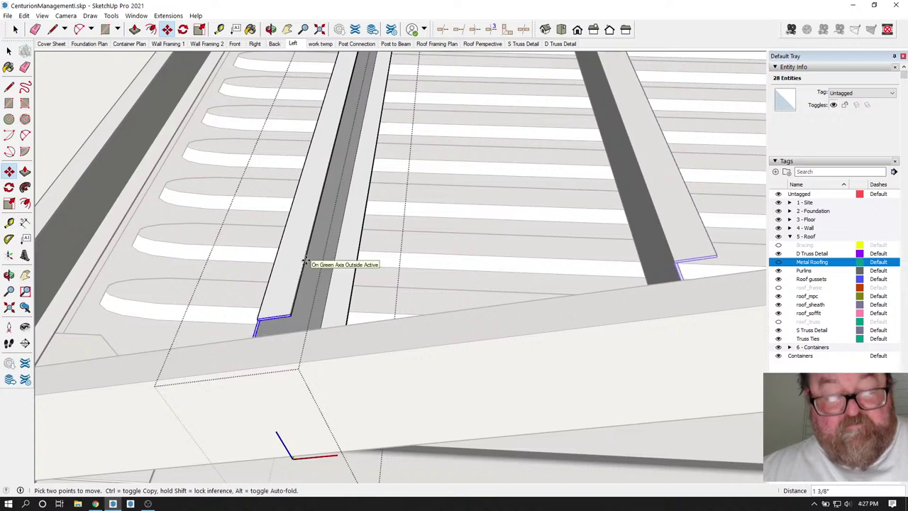
{"action": "key", "text": "Return"}
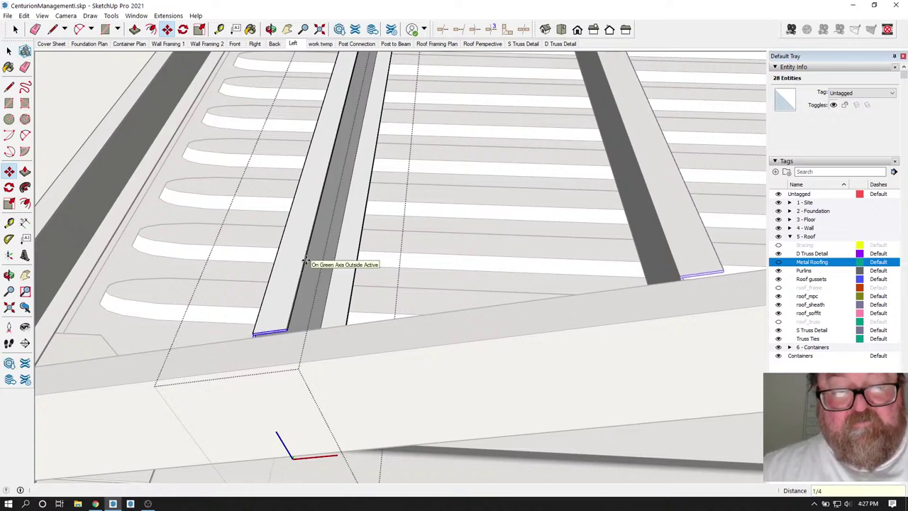
{"action": "scroll", "coordinate": [306, 262], "scroll_direction": "down", "scroll_amount": 4}
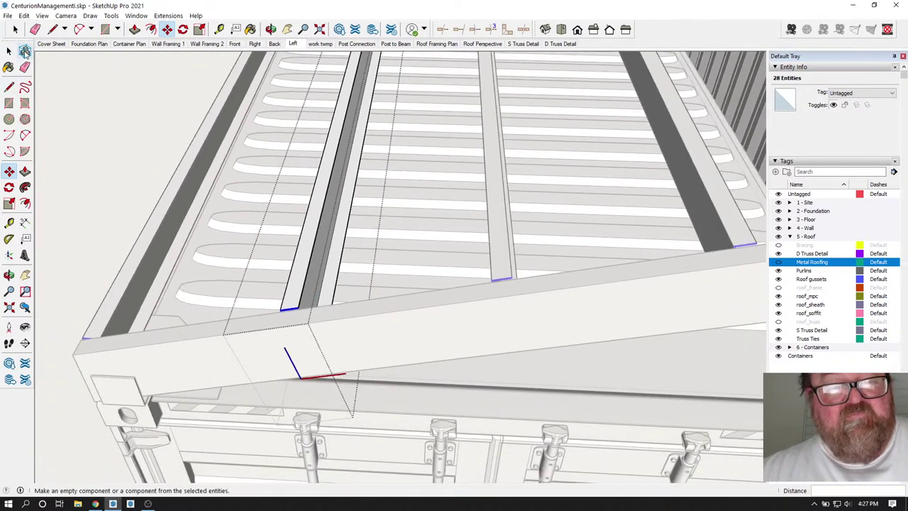
{"action": "key", "text": "space"}
{"action": "left_click", "coordinate": [76, 105]}
Examine the exposed purlins and gable rafters from the first container's long side, the door side and the opposite end container.
{"action": "scroll", "coordinate": [103, 202], "scroll_direction": "down", "scroll_amount": 3}
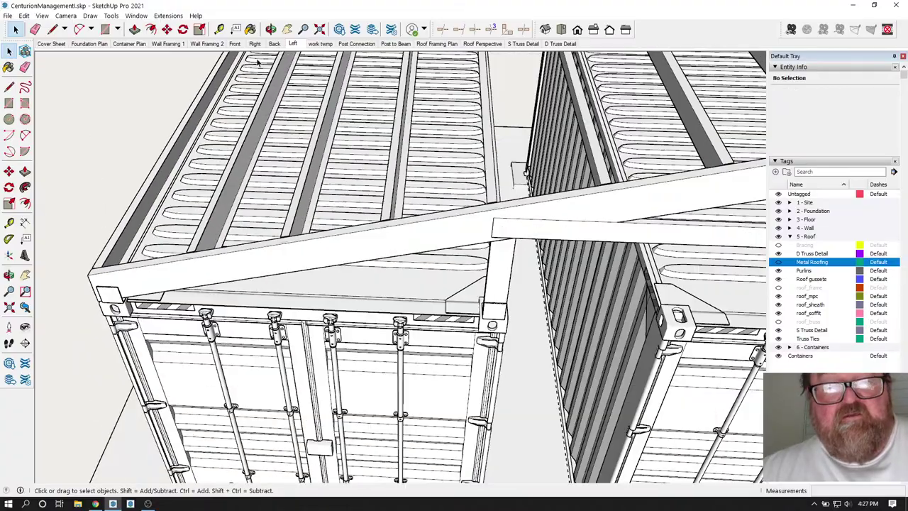
{"action": "left_click", "coordinate": [271, 30]}
{"action": "scroll", "coordinate": [91, 314], "scroll_direction": "down", "scroll_amount": 3}
{"action": "left_click_drag", "start_coordinate": [91, 315], "coordinate": [589, 323]}
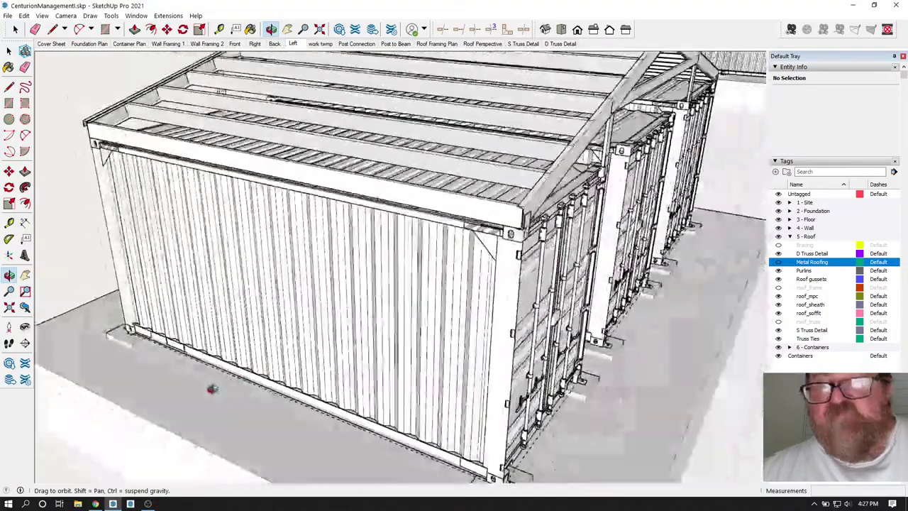
{"action": "scroll", "coordinate": [213, 389], "scroll_direction": "down", "scroll_amount": 3}
{"action": "left_click_drag", "start_coordinate": [458, 369], "coordinate": [400, 284]}
{"action": "scroll", "coordinate": [449, 295], "scroll_direction": "up", "scroll_amount": 3}
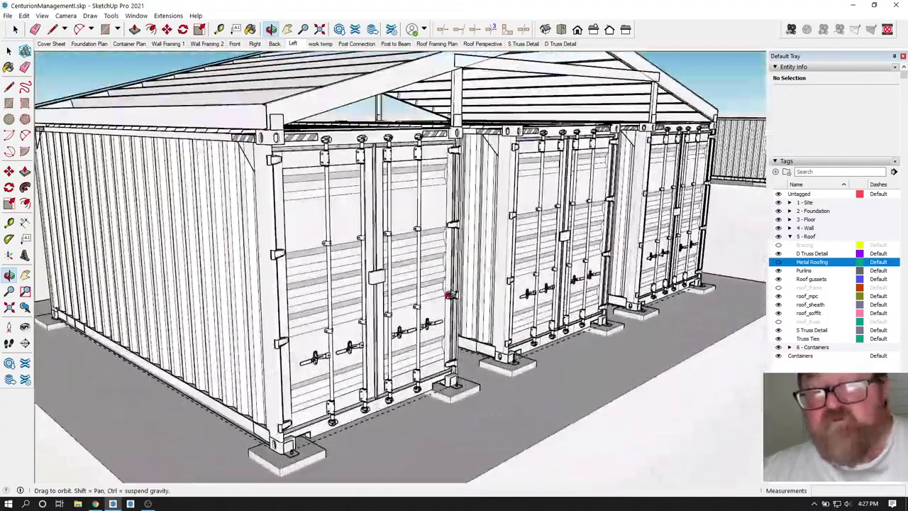
{"action": "scroll", "coordinate": [386, 316], "scroll_direction": "down", "scroll_amount": 3}
{"action": "left_click_drag", "start_coordinate": [534, 349], "coordinate": [193, 401]}
{"action": "scroll", "coordinate": [373, 330], "scroll_direction": "up", "scroll_amount": 4}
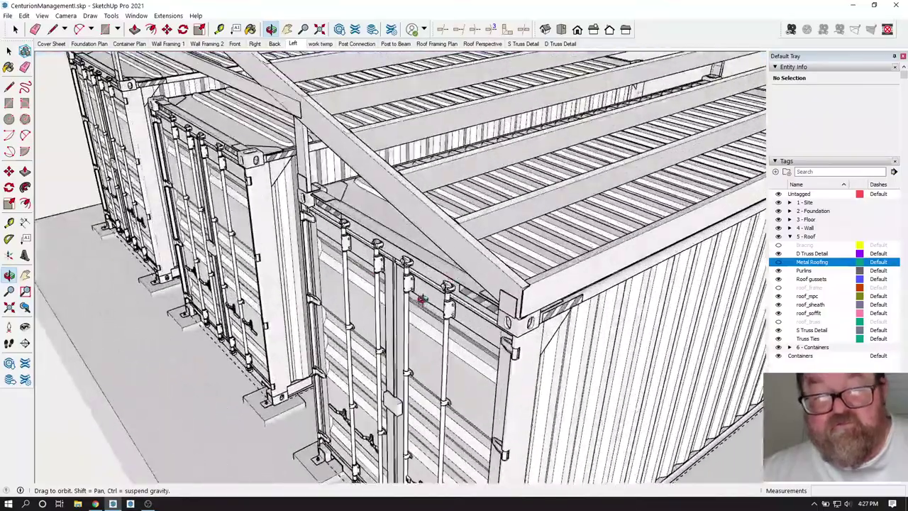
{"action": "left_click_drag", "start_coordinate": [421, 298], "coordinate": [590, 262]}
{"action": "scroll", "coordinate": [380, 278], "scroll_direction": "up", "scroll_amount": 3}
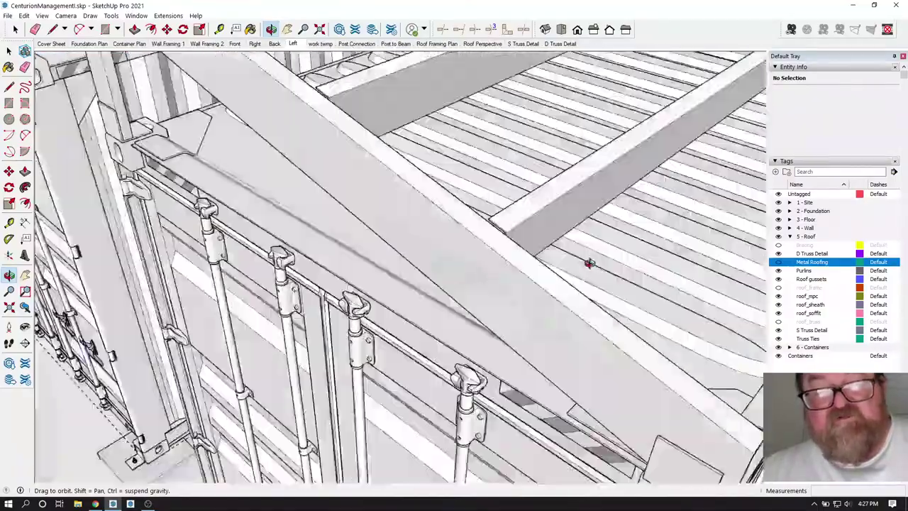
{"action": "middle_click_drag", "start_coordinate": [590, 263], "coordinate": [596, 358]}
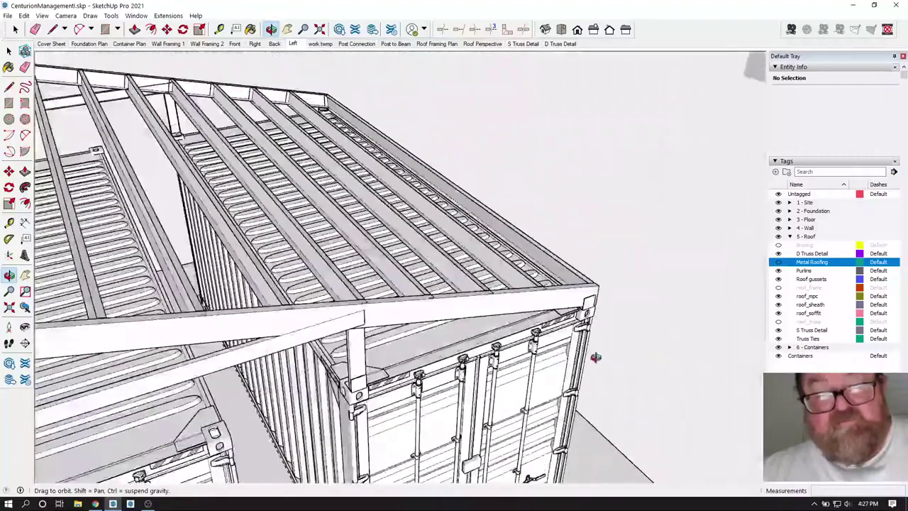
Show the Metal Roofing tag again with the whole container building in view.
{"action": "scroll", "coordinate": [596, 358], "scroll_direction": "down", "scroll_amount": 6}
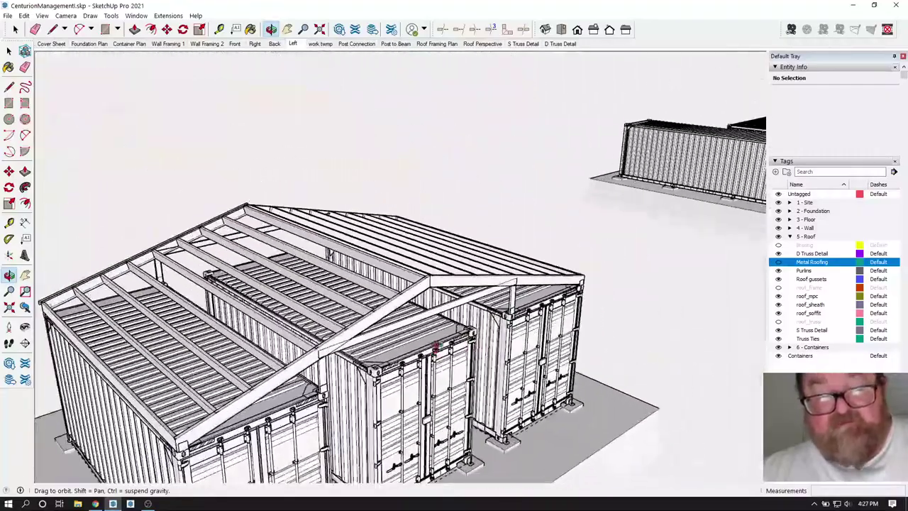
{"action": "scroll", "coordinate": [381, 308], "scroll_direction": "down", "scroll_amount": 2}
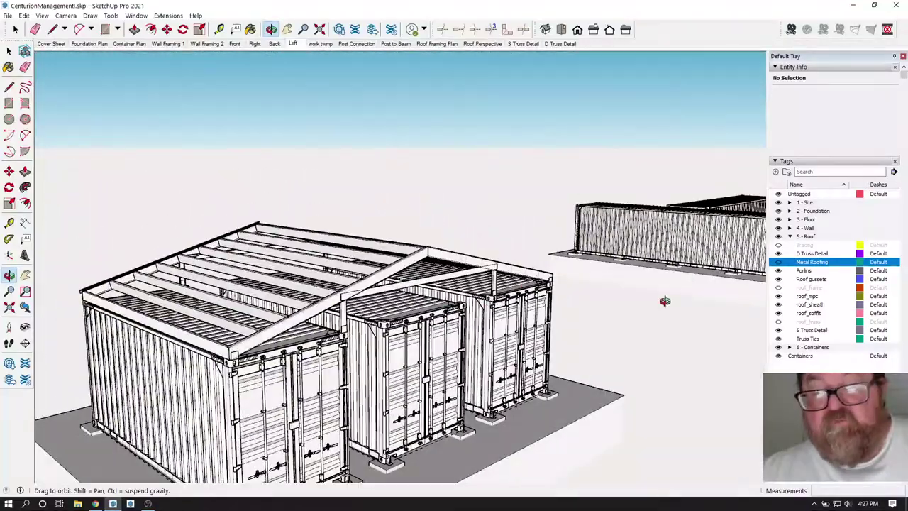
{"action": "left_click", "coordinate": [780, 262]}
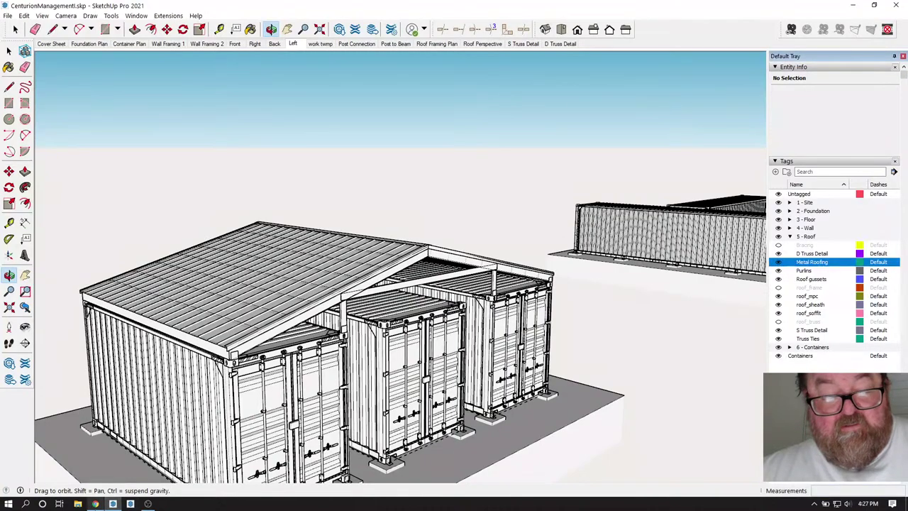
Switch to the YouTube Studio livestream page in Chrome to check the stream's analytics and live chat.
{"action": "left_click", "coordinate": [95, 504]}
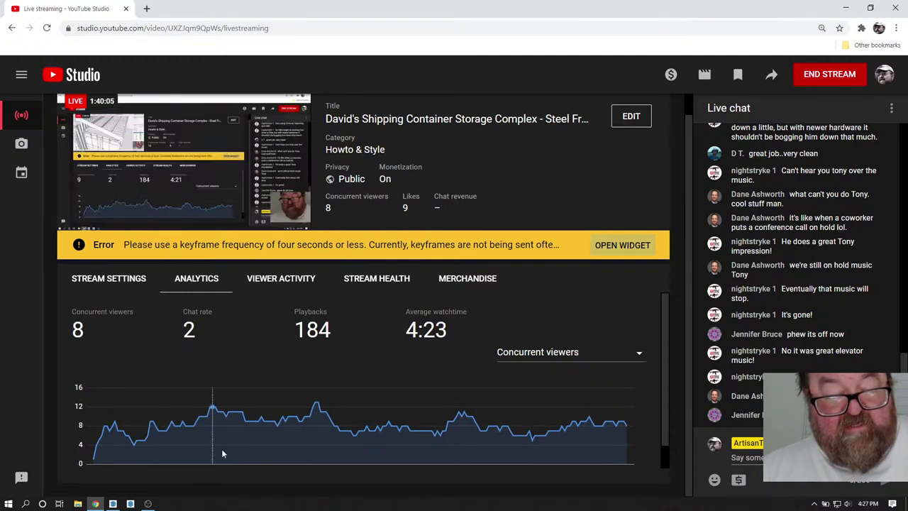
{"action": "mouse_move", "coordinate": [149, 503]}
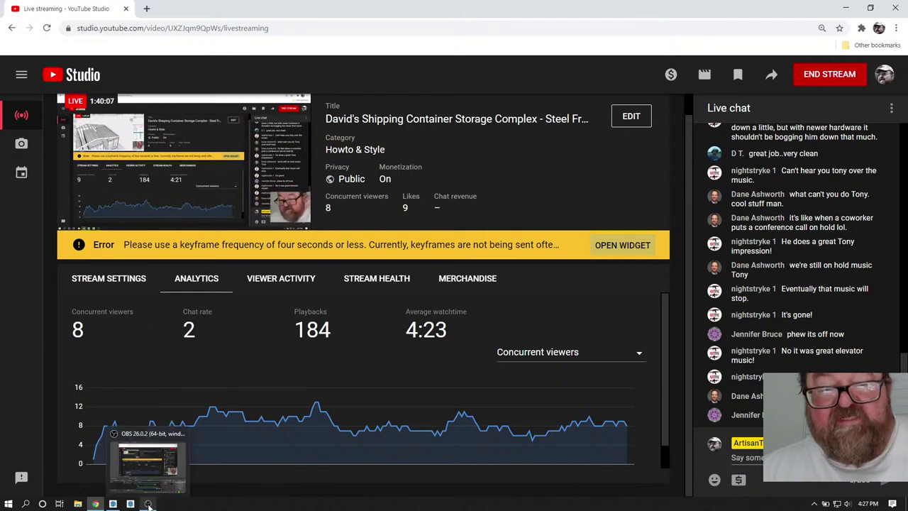